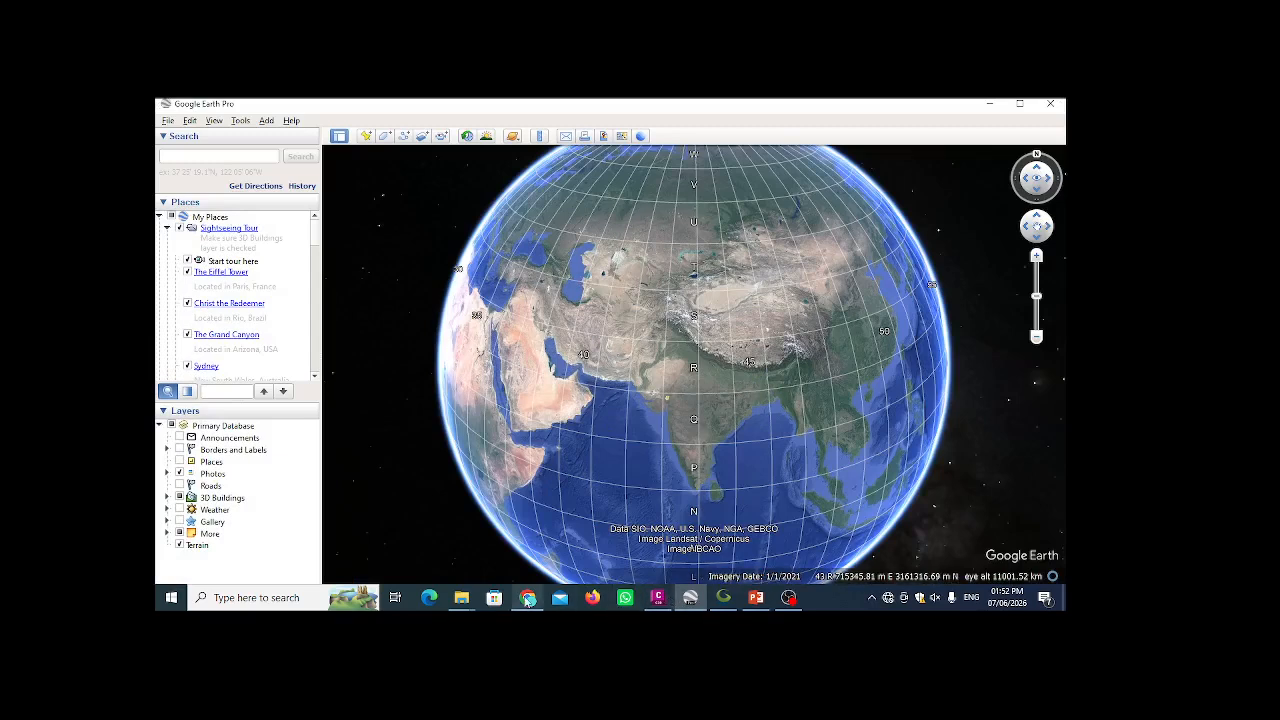
- Switch to the Google Meet call in Chrome and reconnect the computer to the Reliance Wi-Fi network
click(528, 597)
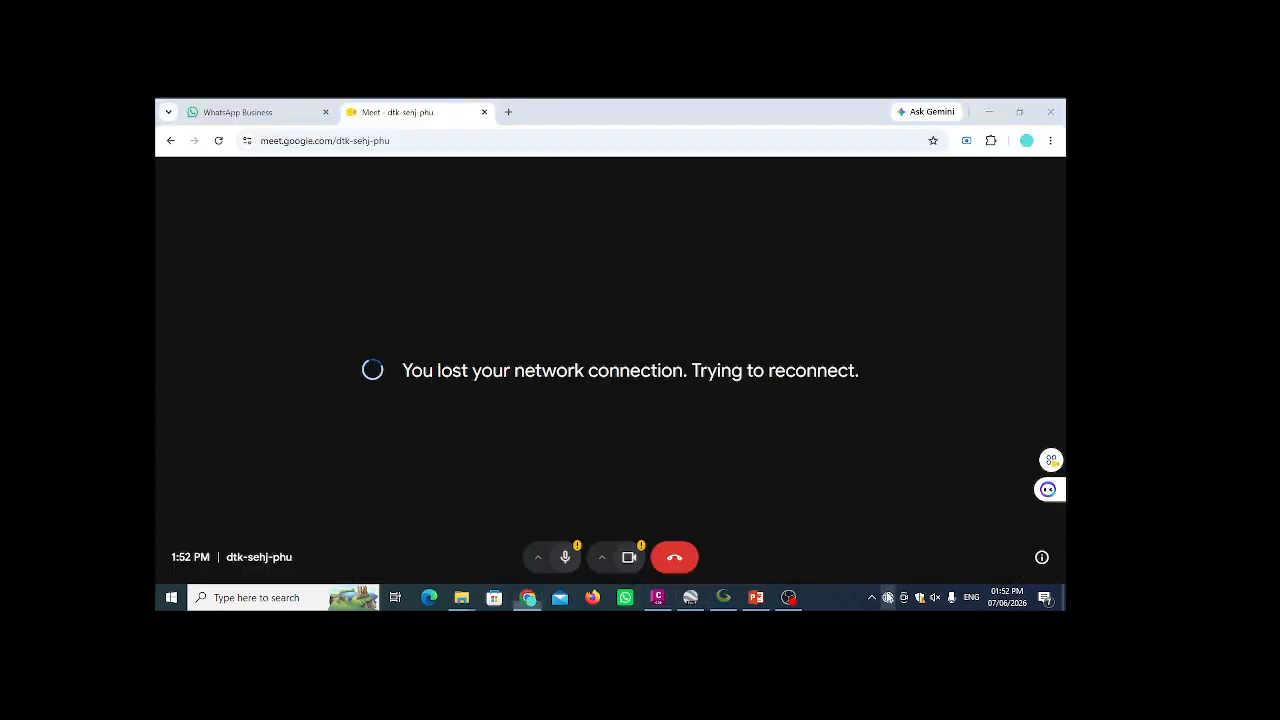
click(887, 597)
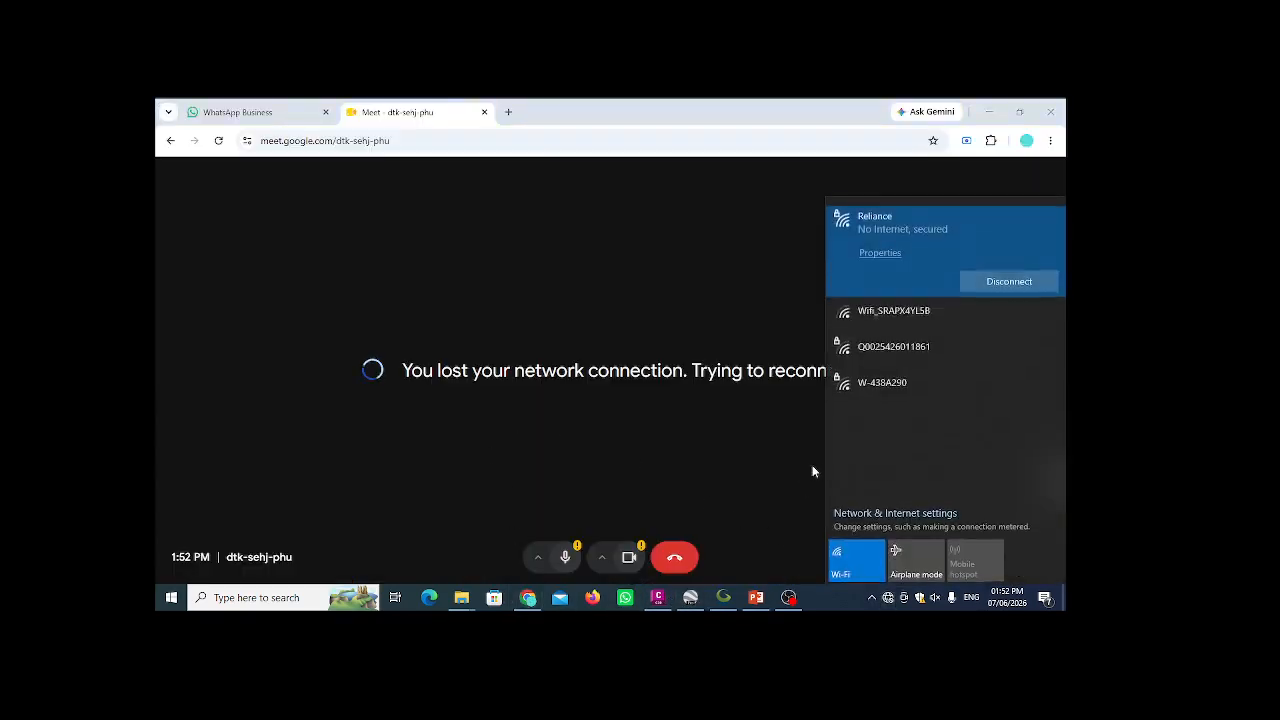
click(856, 551)
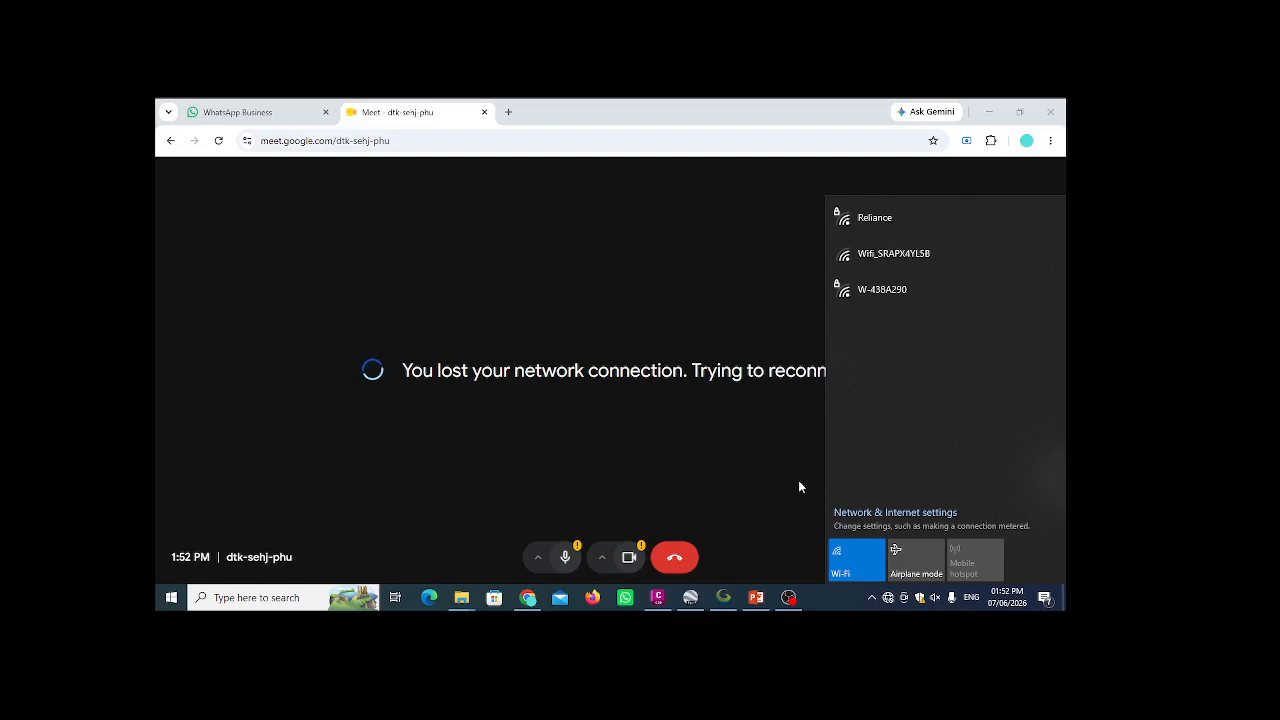
click(890, 219)
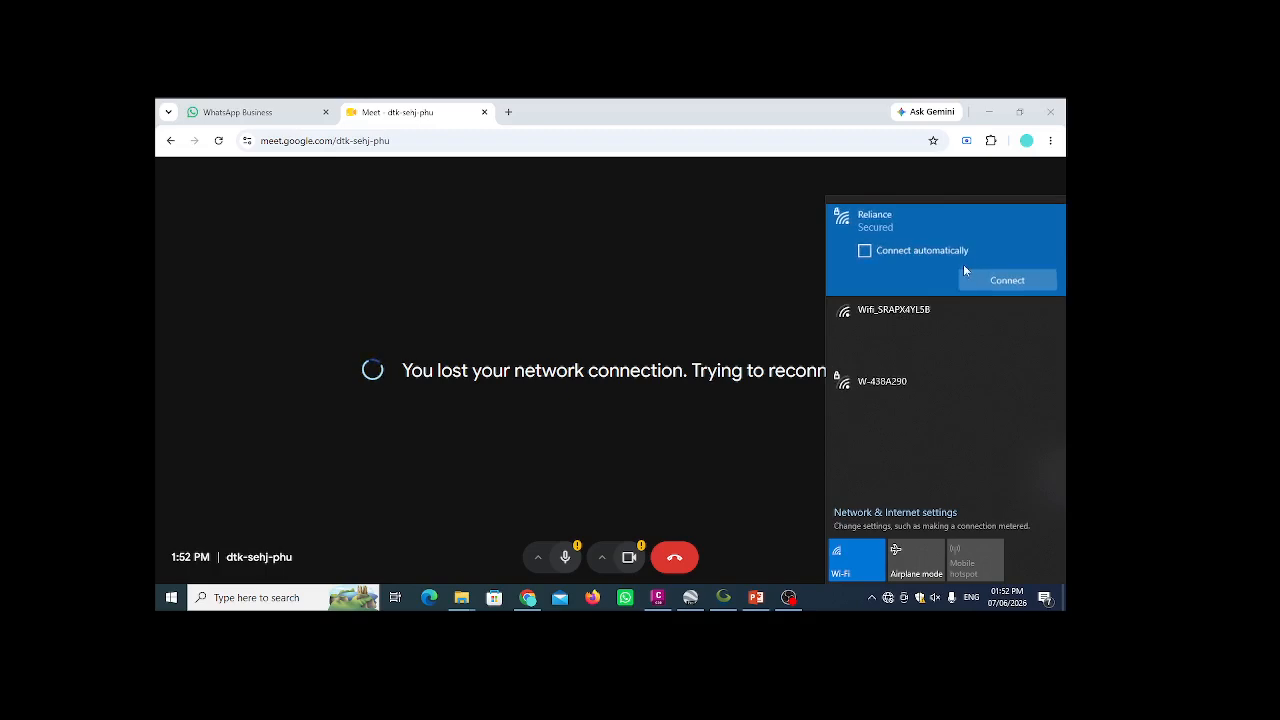
click(965, 276)
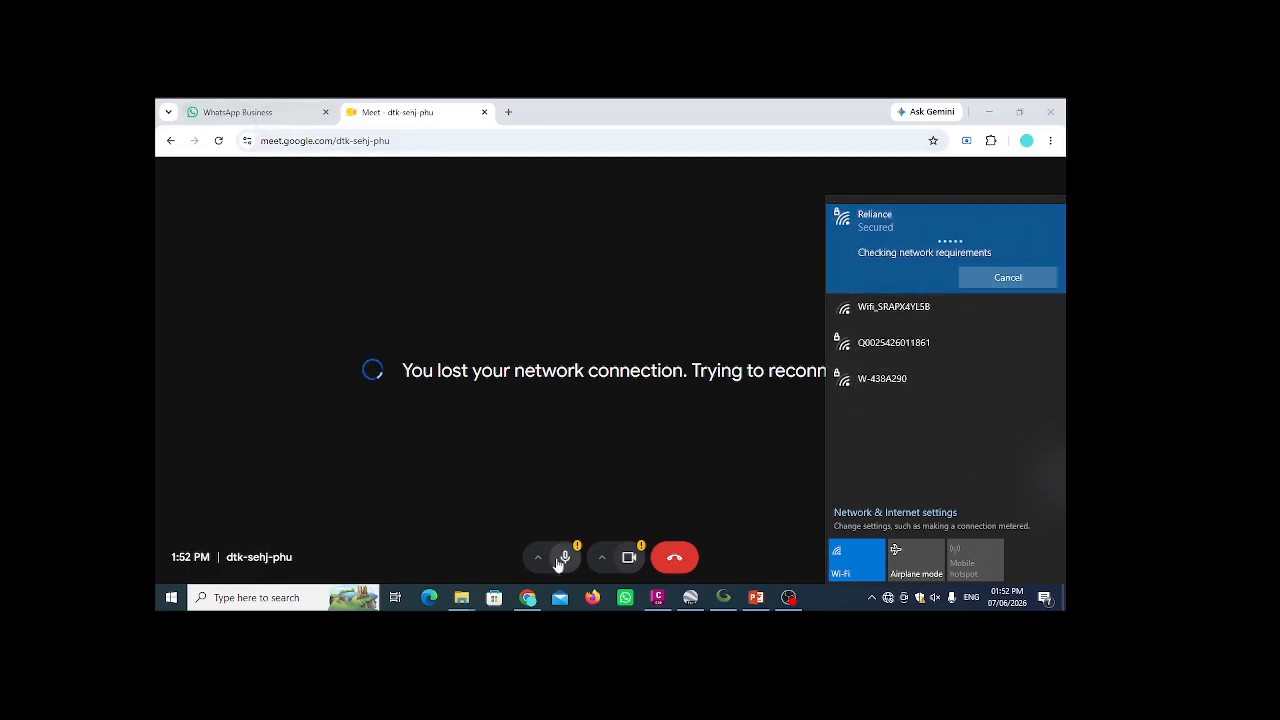
click(529, 598)
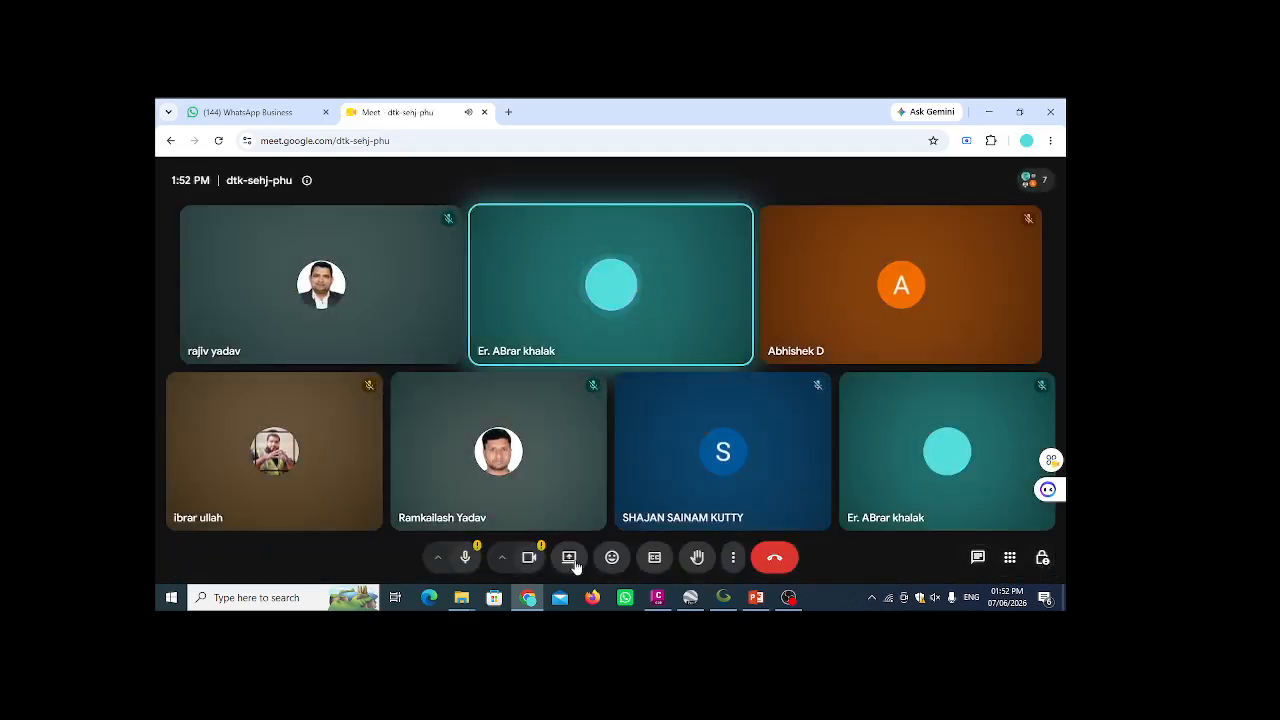
- Share the entire screen in the meeting, hide the sharing notice and move the floating call window out of the way
click(572, 562)
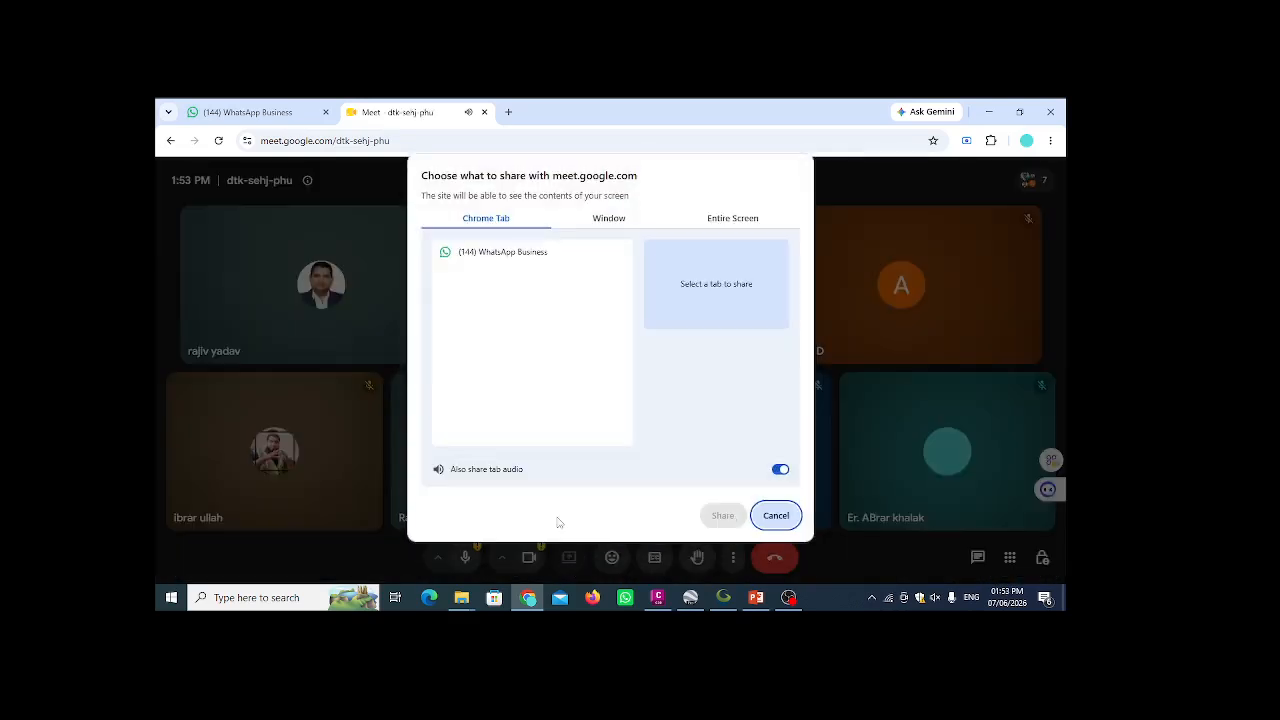
click(727, 221)
click(594, 296)
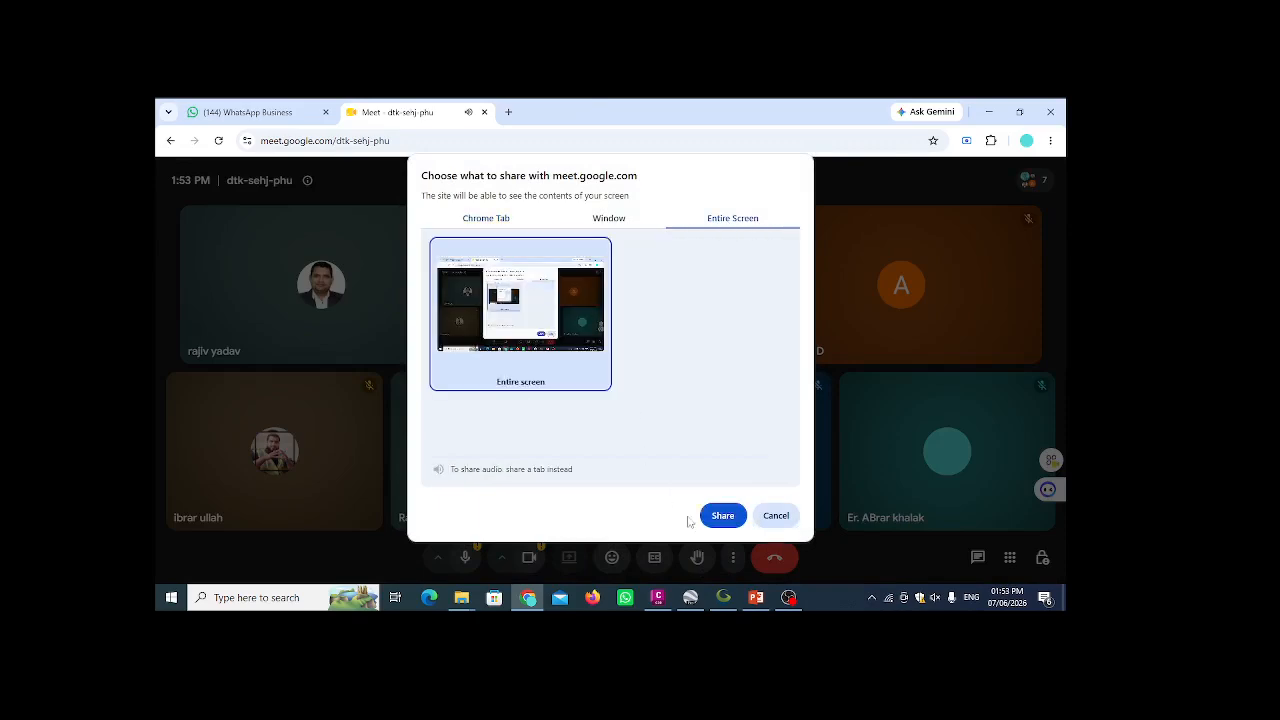
click(720, 517)
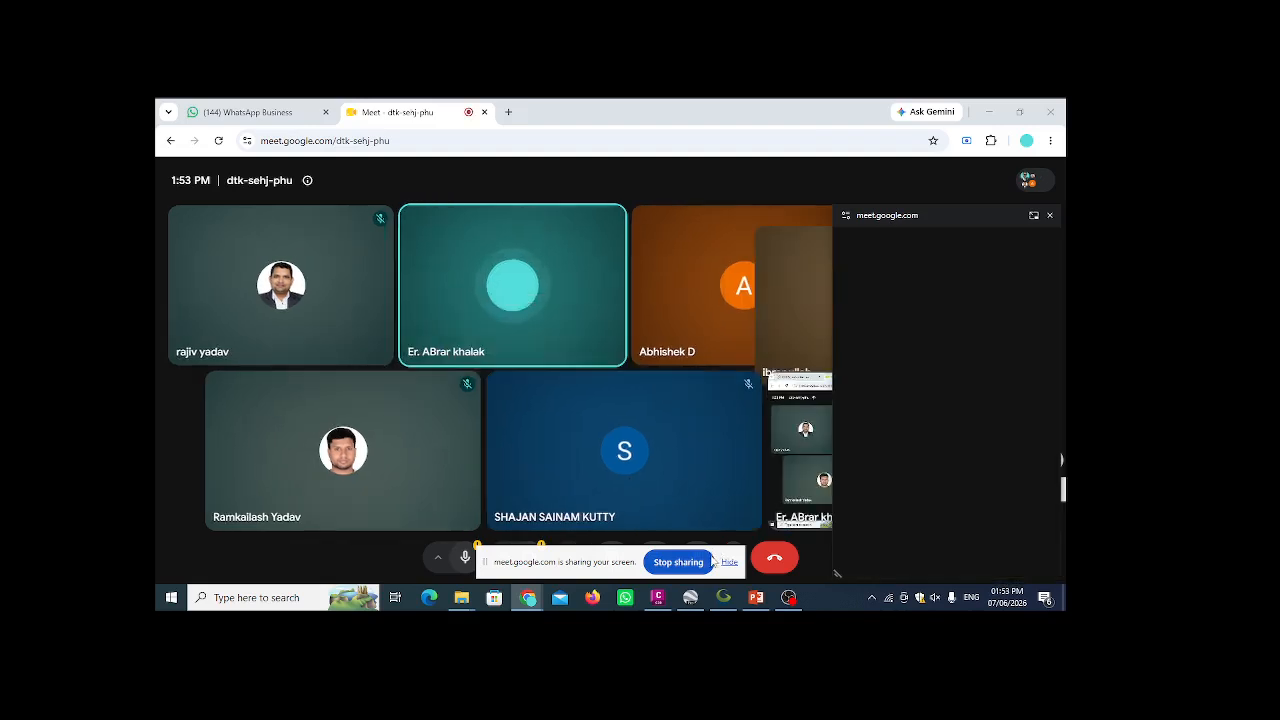
click(727, 563)
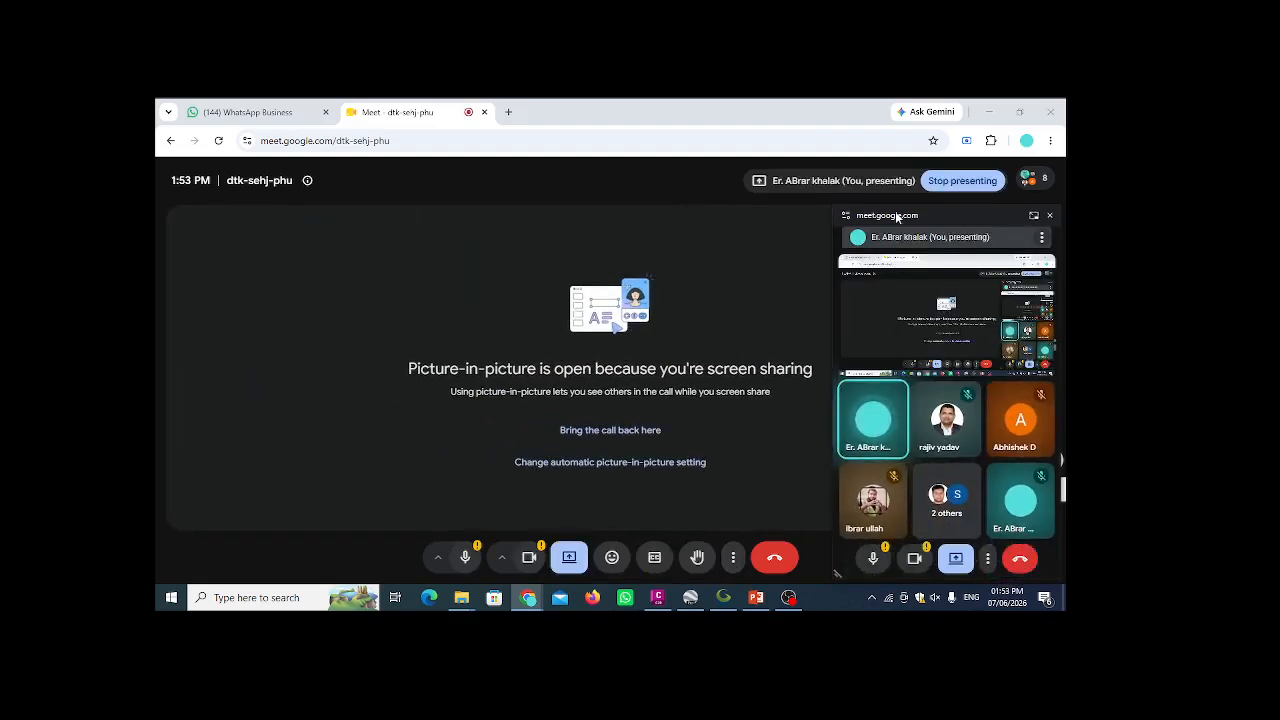
drag(894, 213, 914, 580)
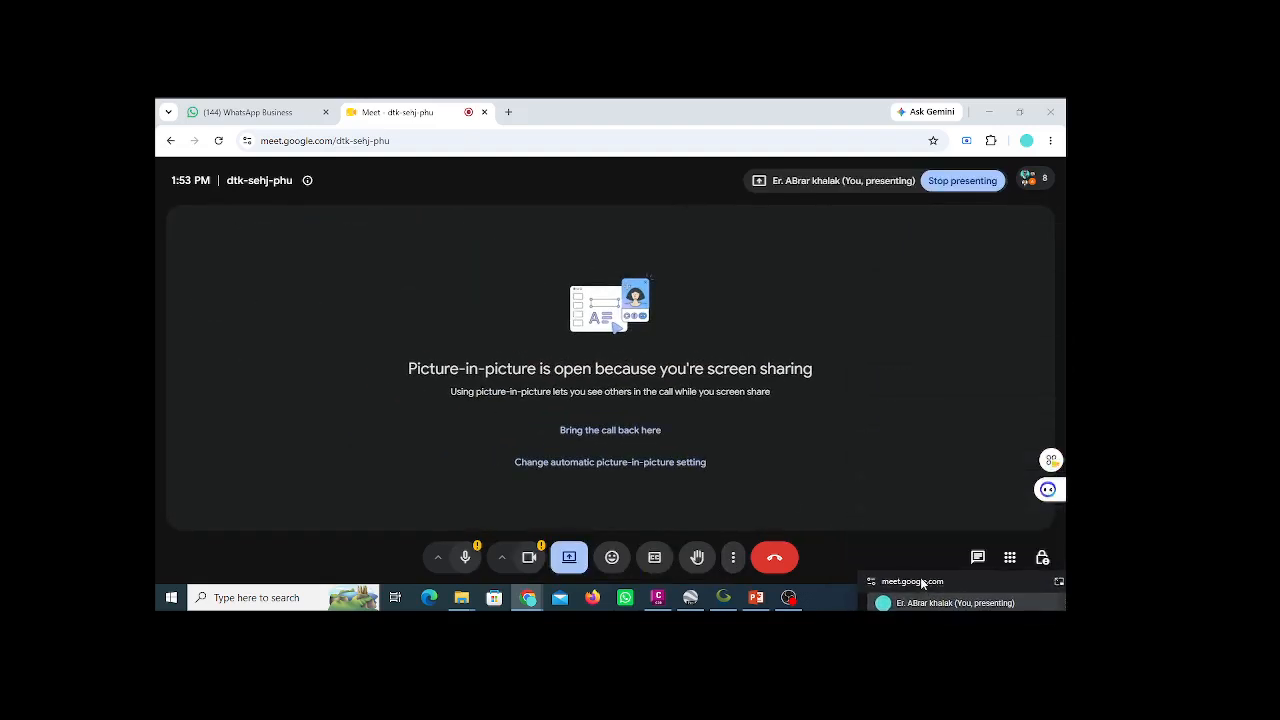
- Switch to OBS and check the running screen recording
click(793, 600)
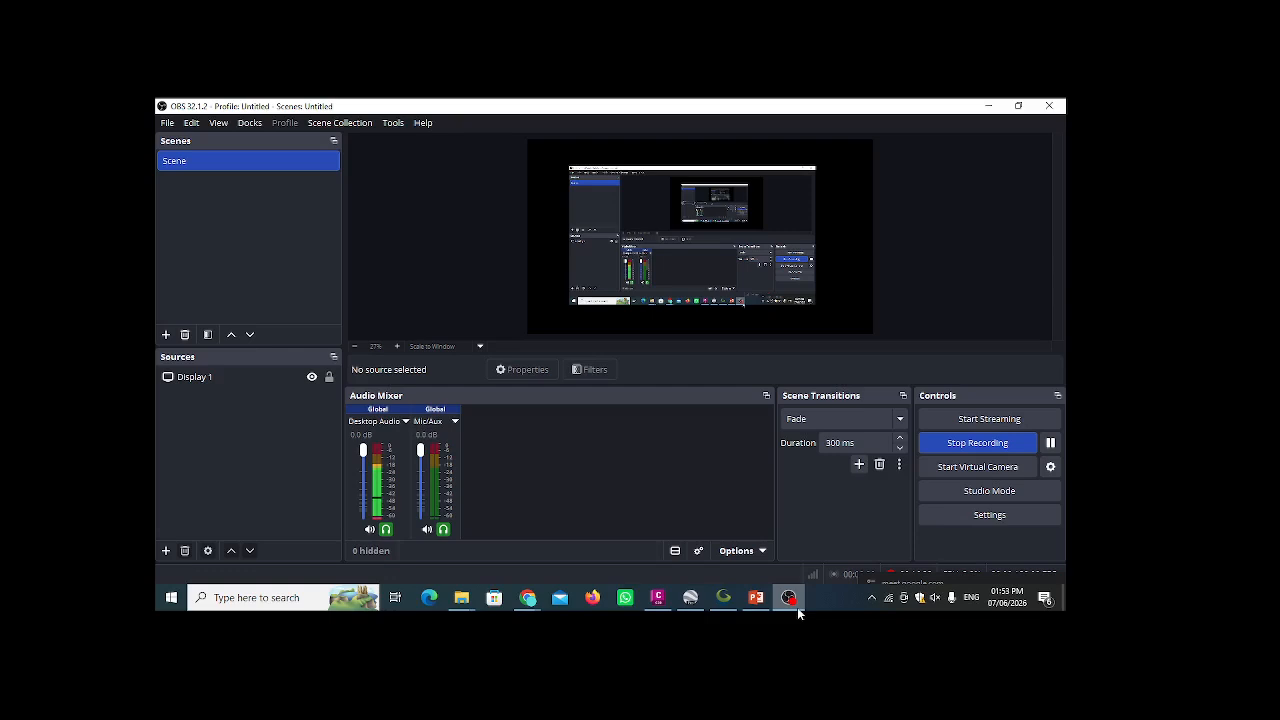
mouse_move(536, 608)
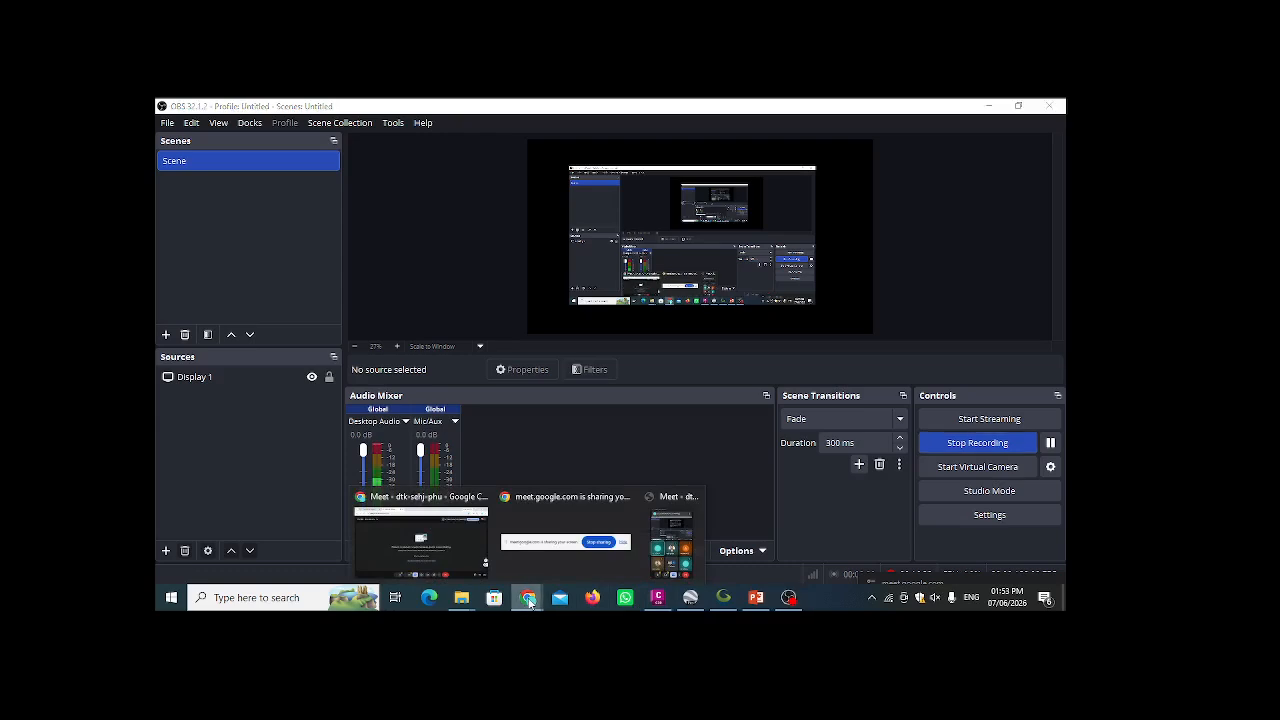
- Switch to Google Earth Pro and examine the UTM zone grid over the Arabian Peninsula and India
click(688, 598)
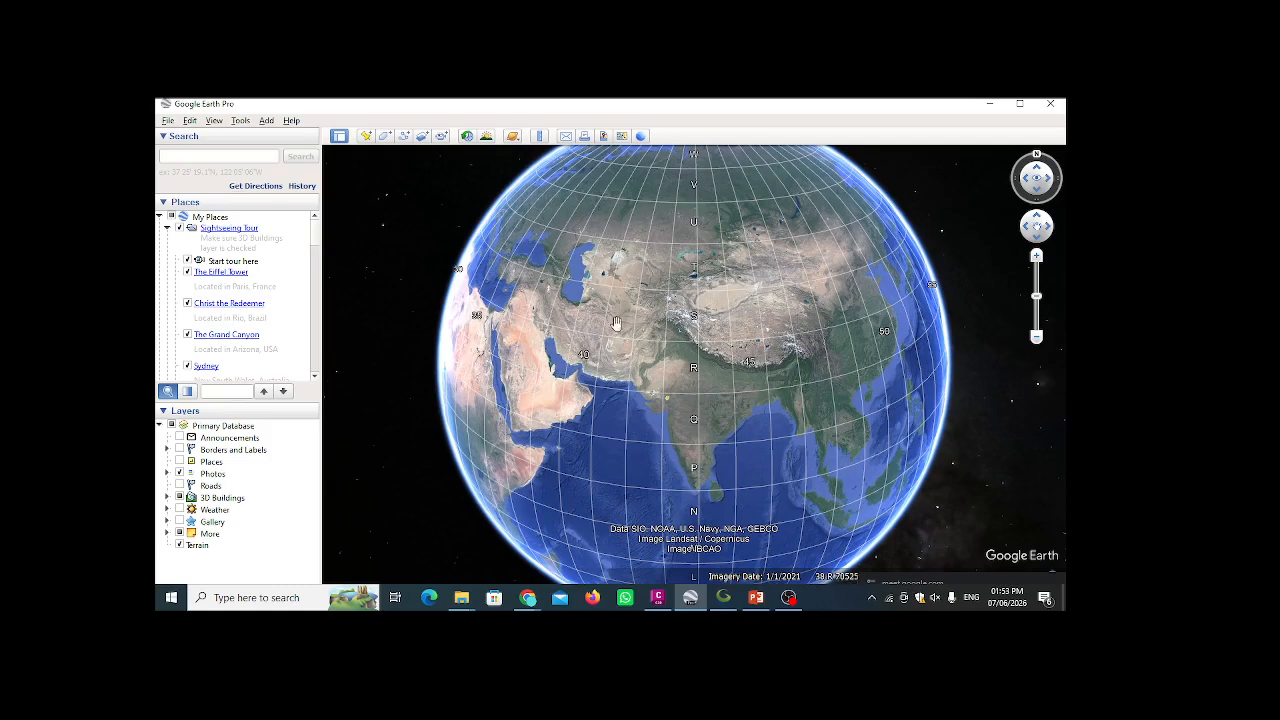
drag(567, 405, 594, 367)
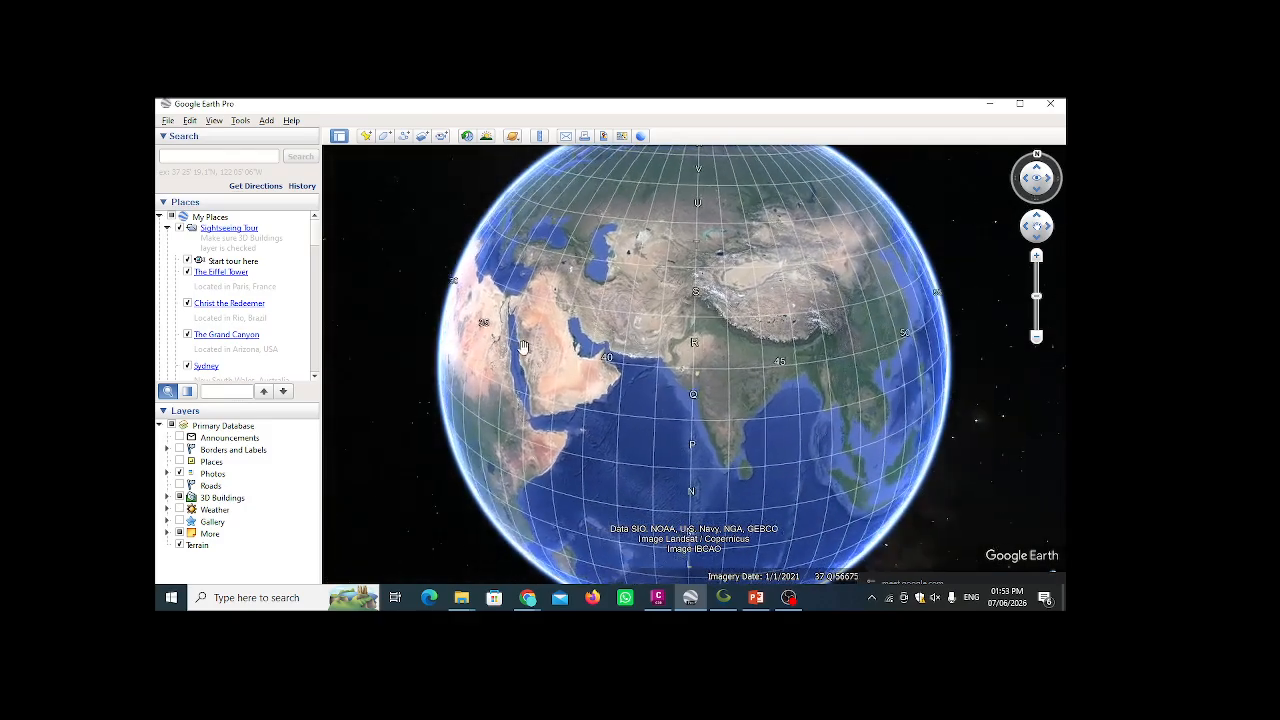
drag(719, 377, 754, 357)
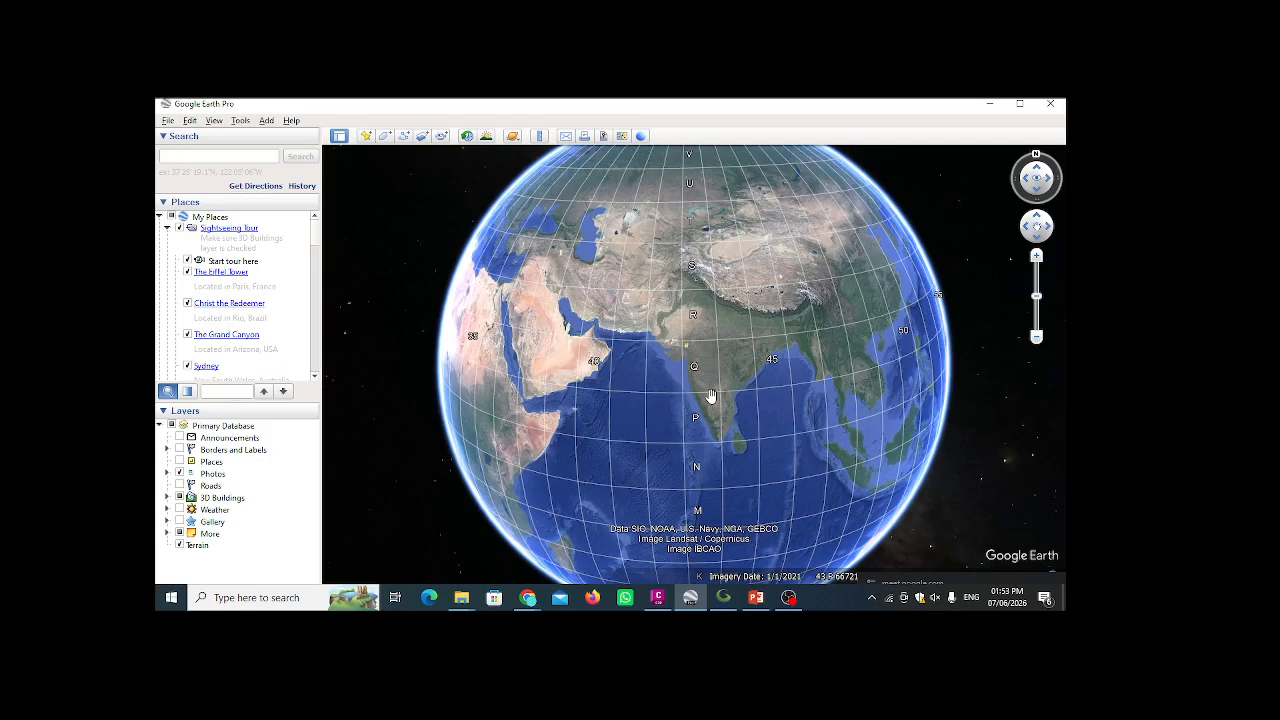
scroll(694, 342, up, 2)
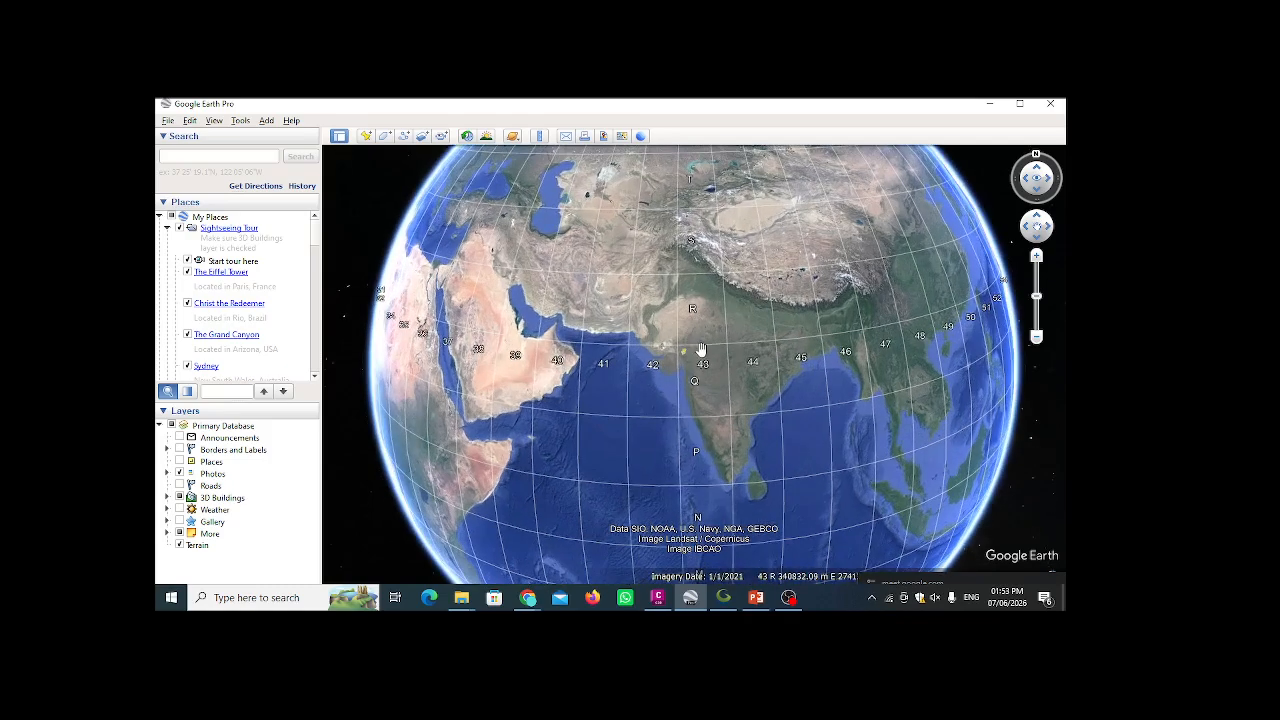
scroll(698, 356, up, 3)
scroll(691, 354, up, 3)
scroll(706, 357, down, 3)
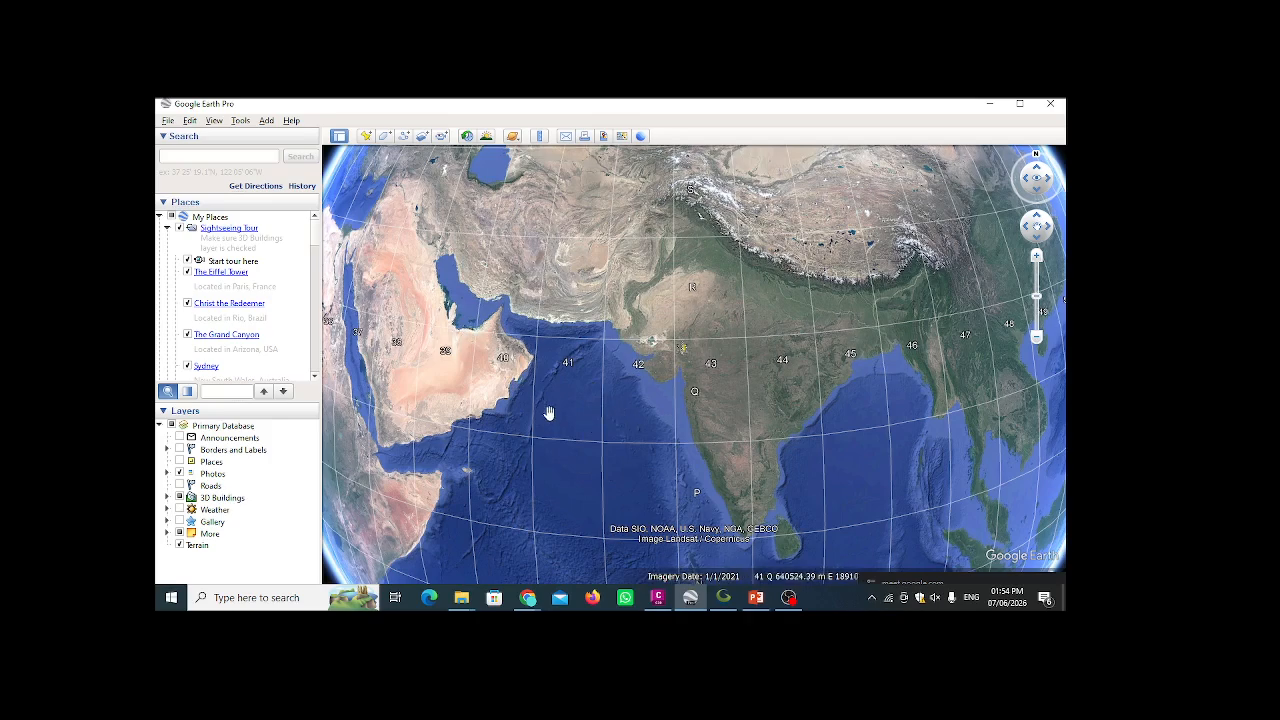
drag(571, 443, 580, 408)
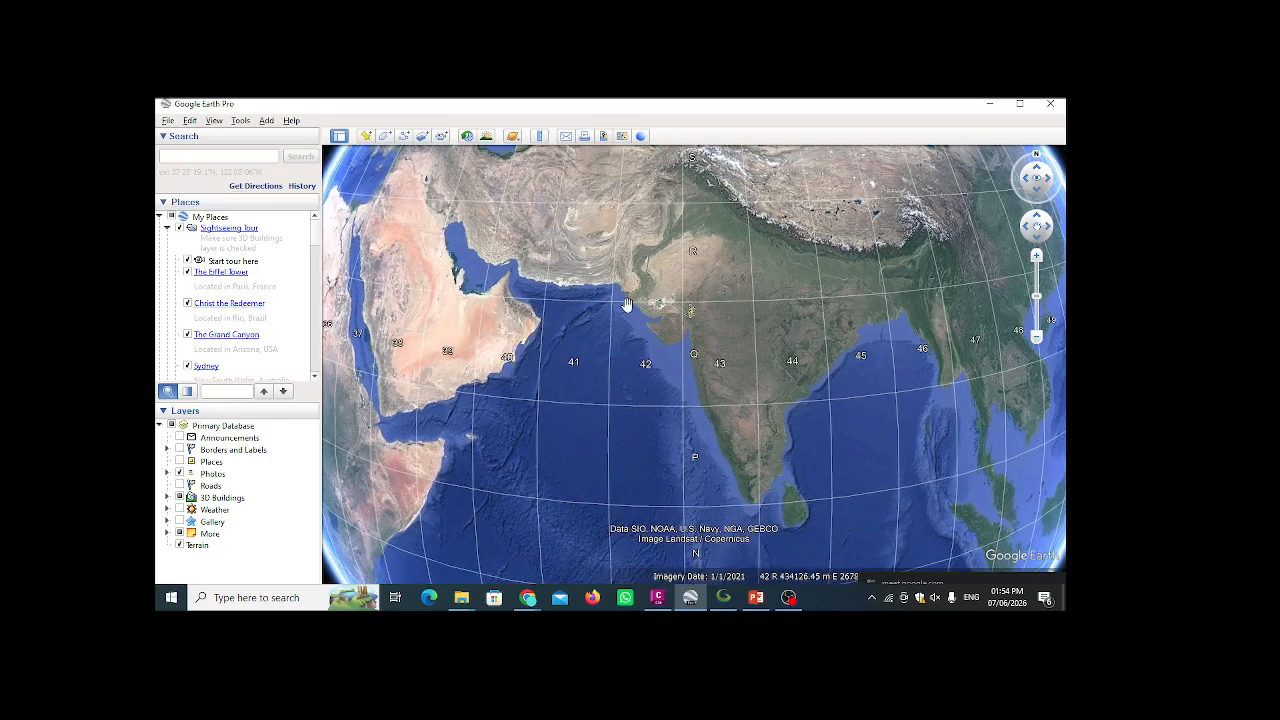
- Hide the grid on the globe and show it again
click(238, 121)
mouse_move(181, 120)
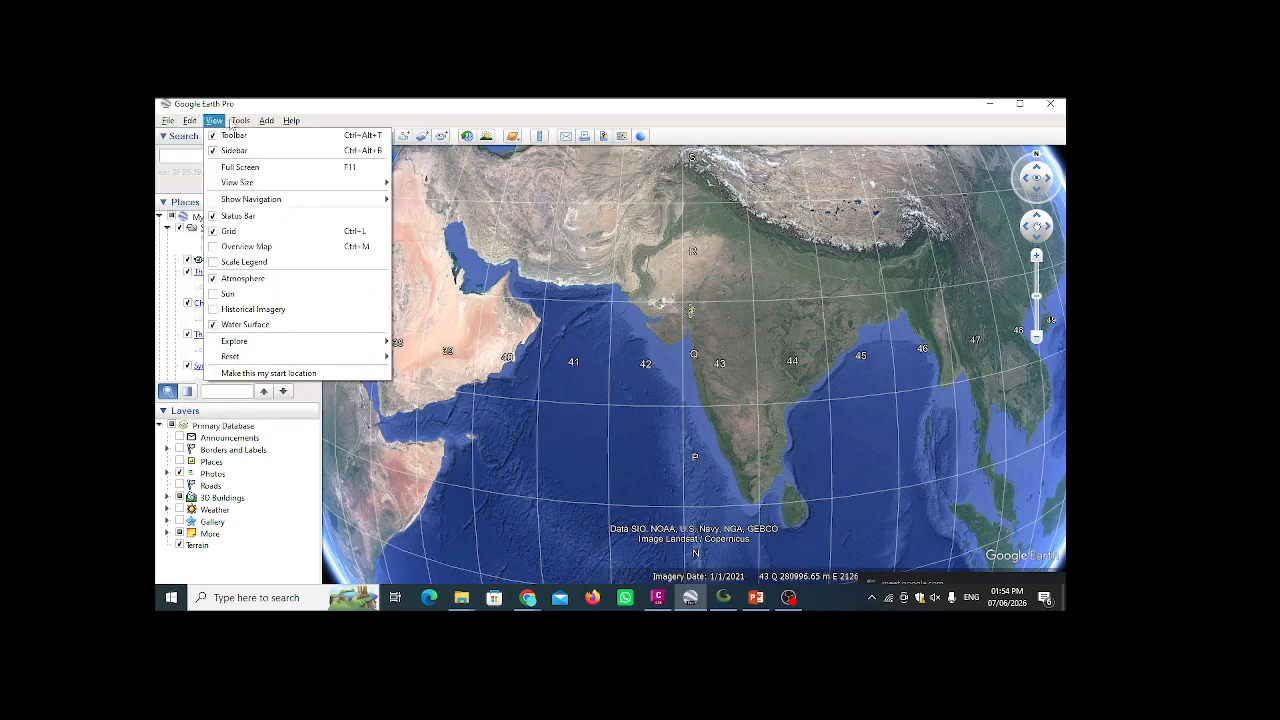
click(168, 121)
click(213, 120)
click(219, 121)
click(219, 121)
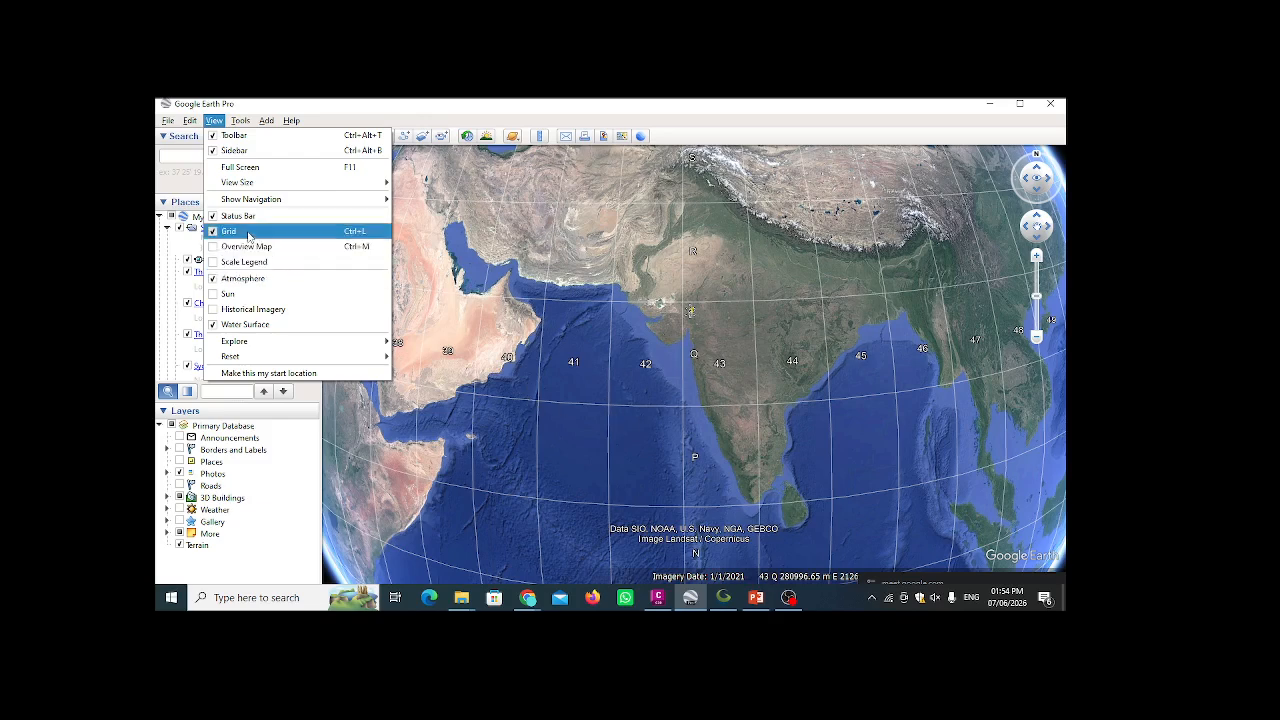
click(248, 234)
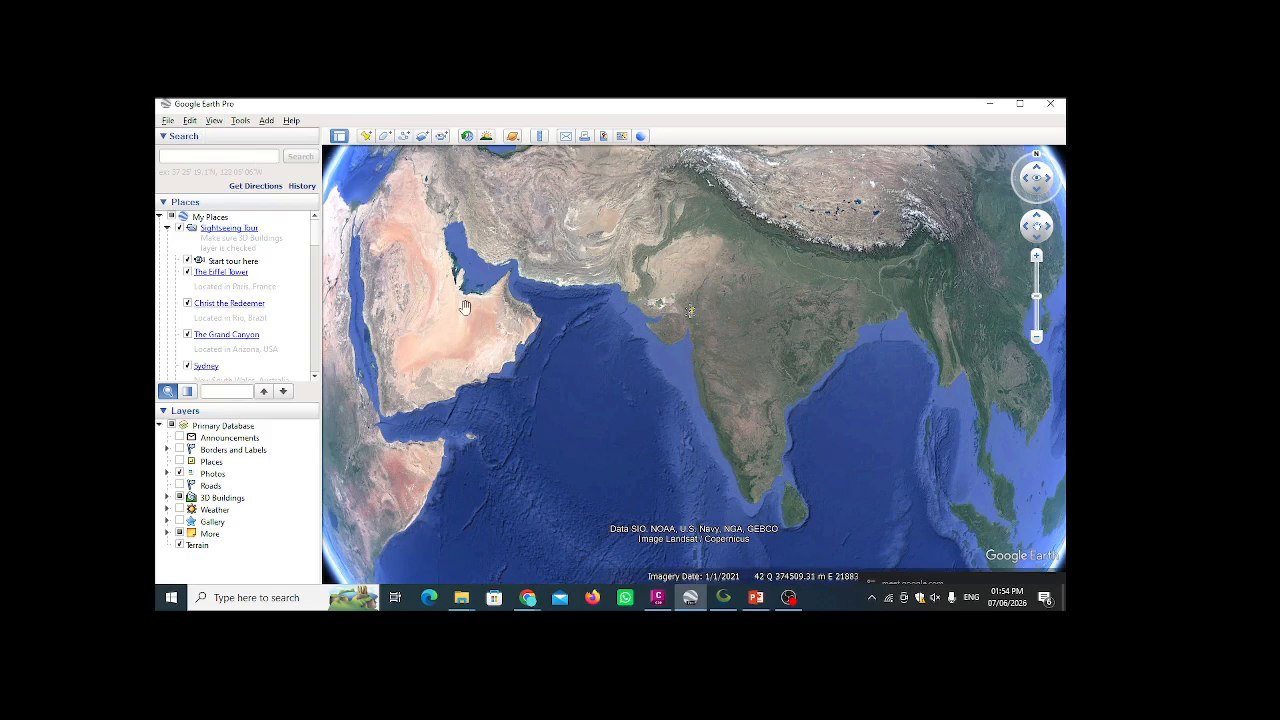
click(218, 122)
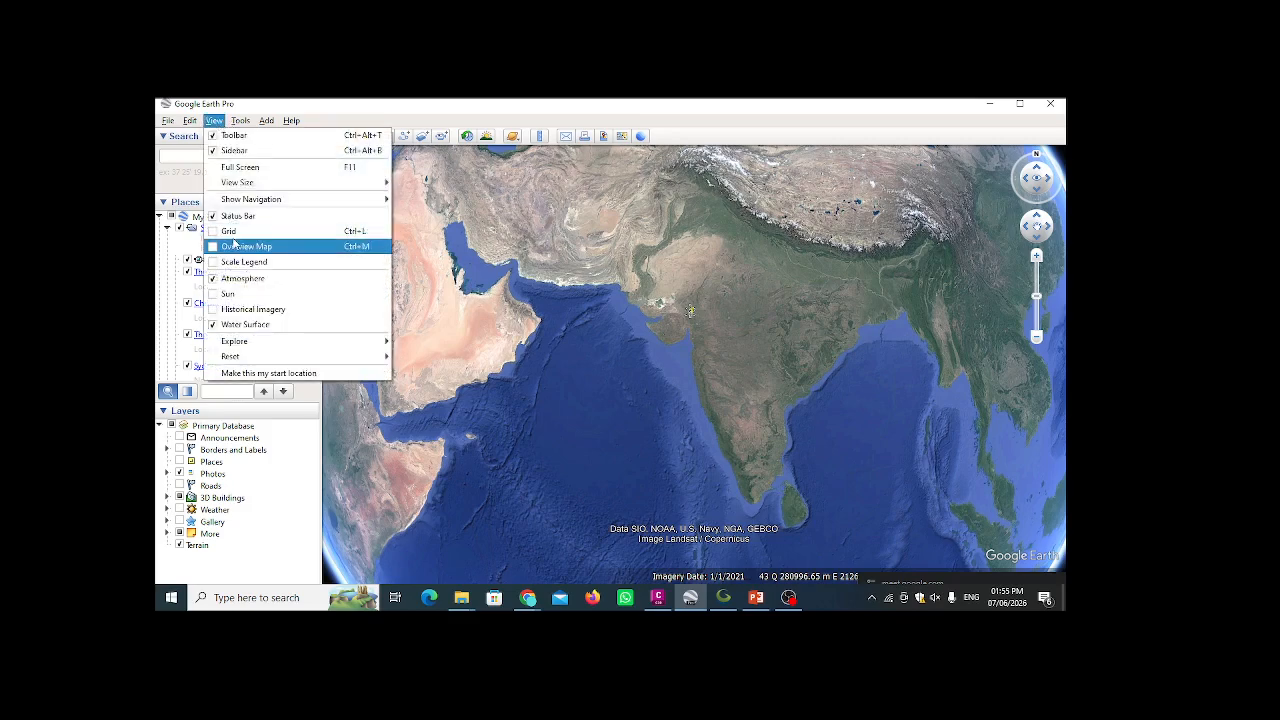
click(234, 232)
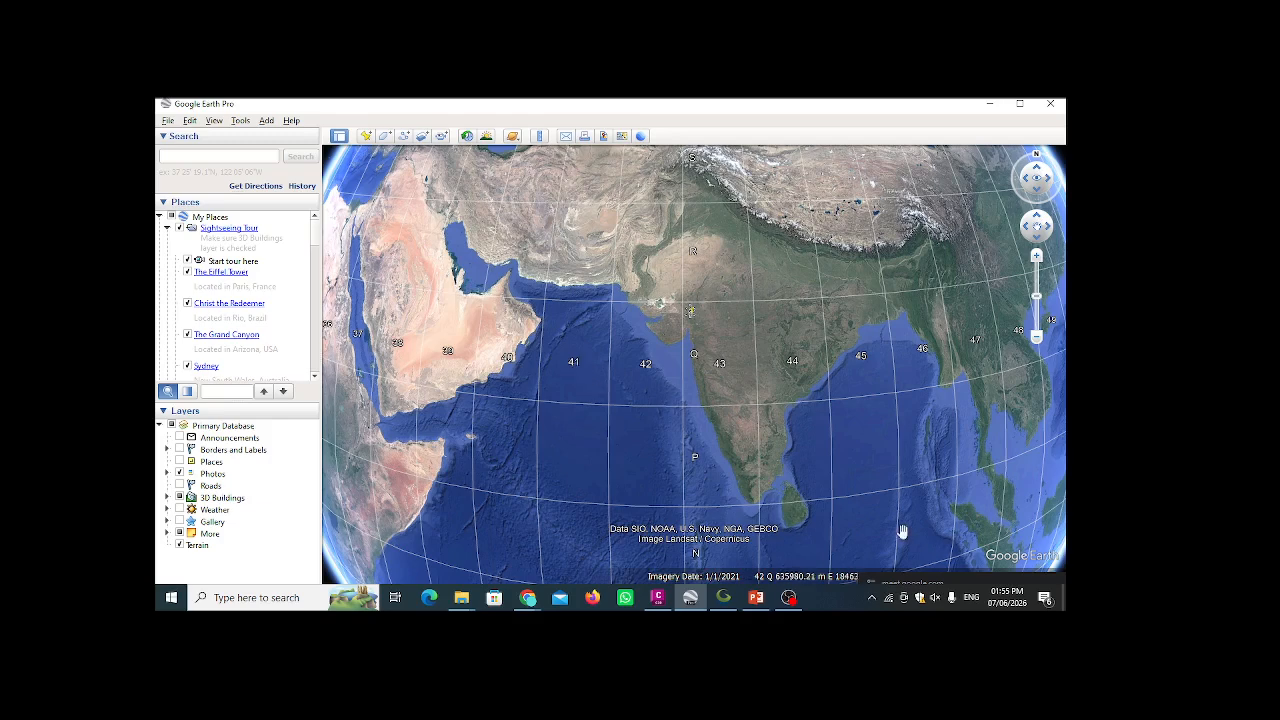
- Move the floating meeting window clear of the coordinate read-out in the status bar
click(932, 577)
click(934, 590)
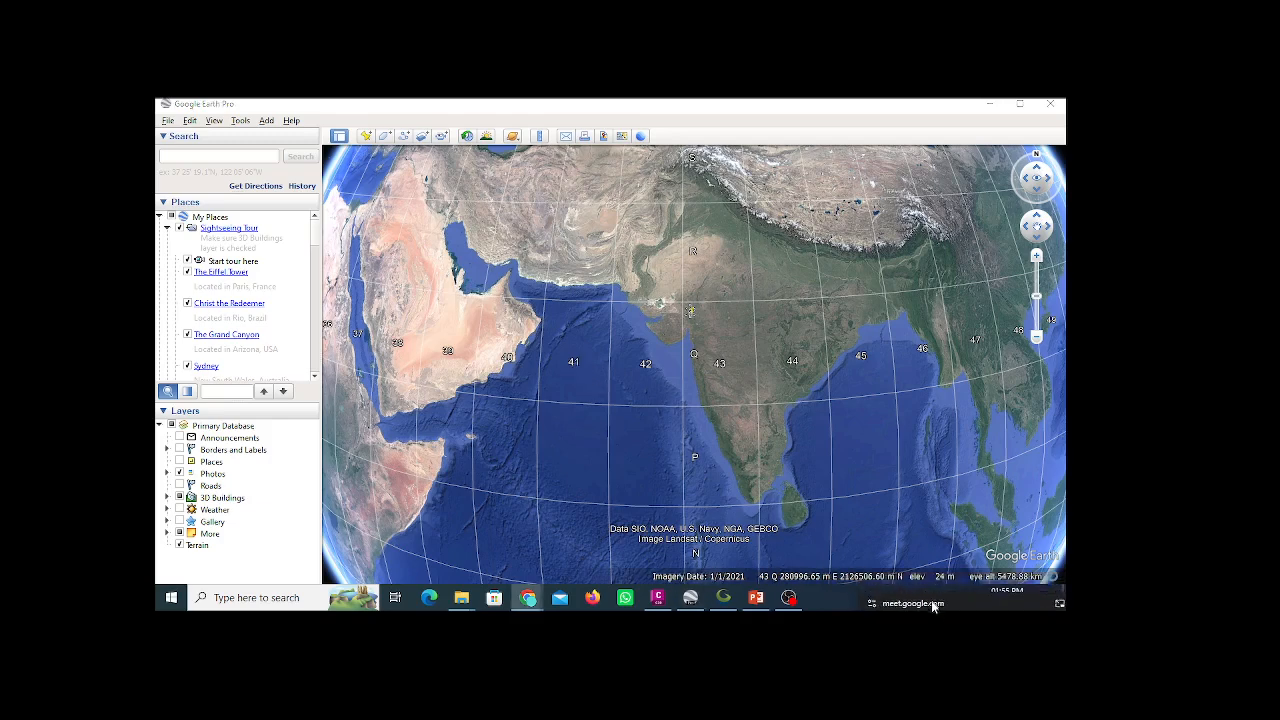
- Apply the 3D View options with Universal Transverse Mercator as the coordinate display format
click(240, 121)
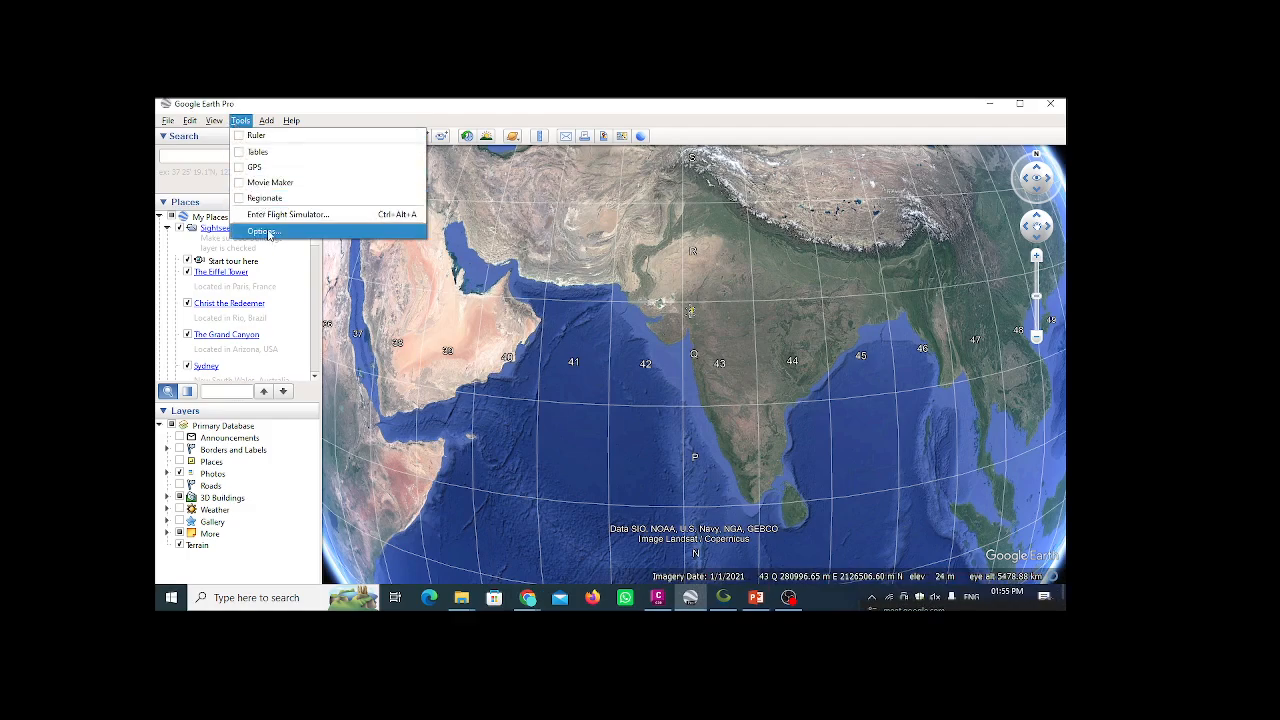
click(241, 121)
click(242, 121)
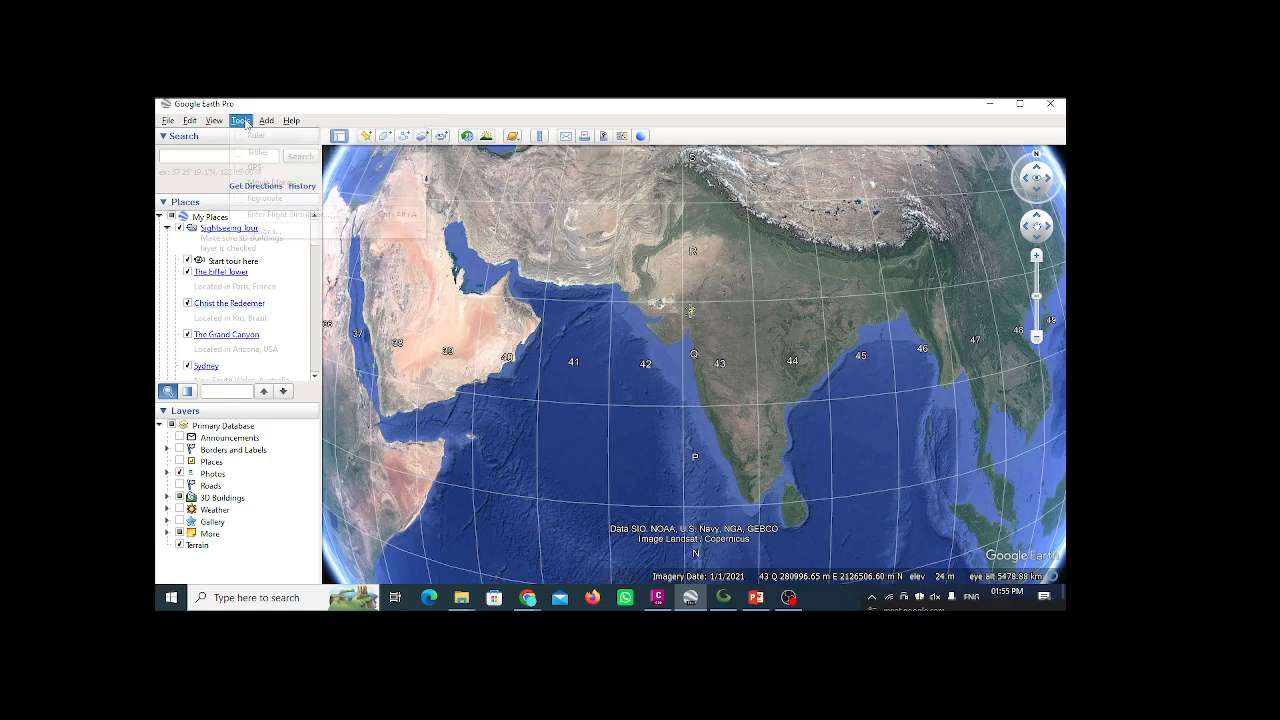
click(282, 230)
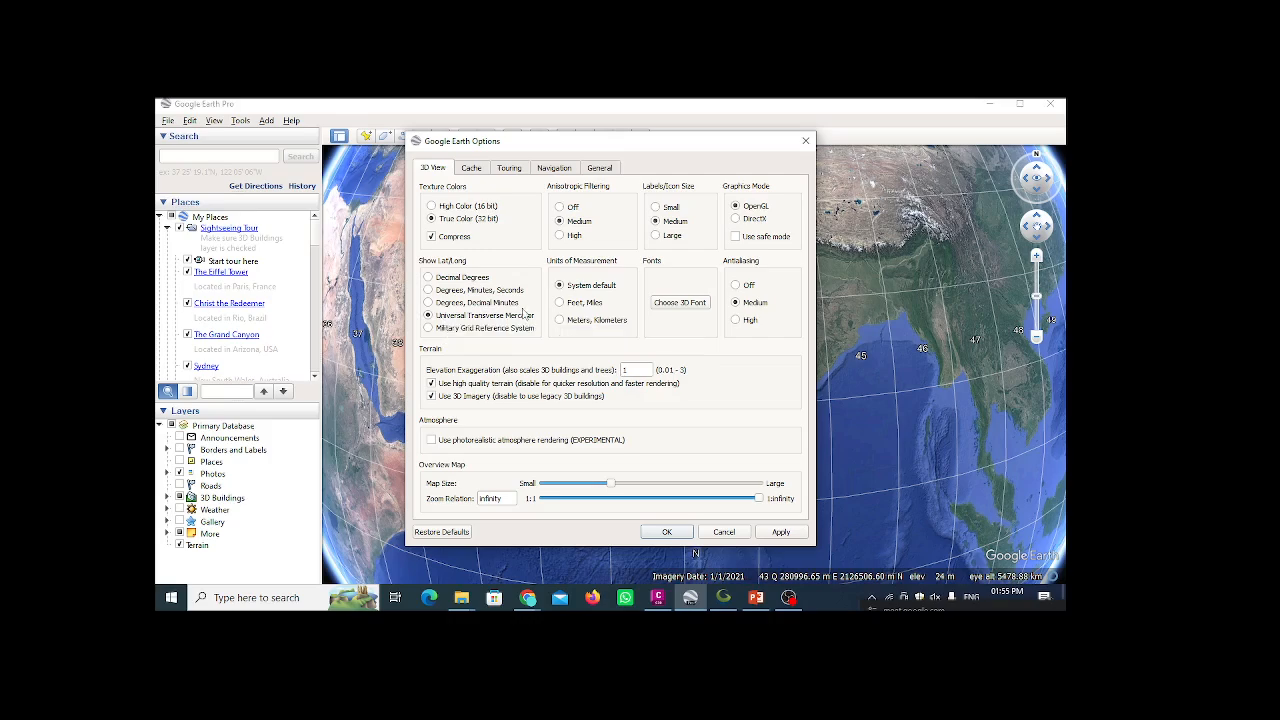
click(781, 532)
click(667, 532)
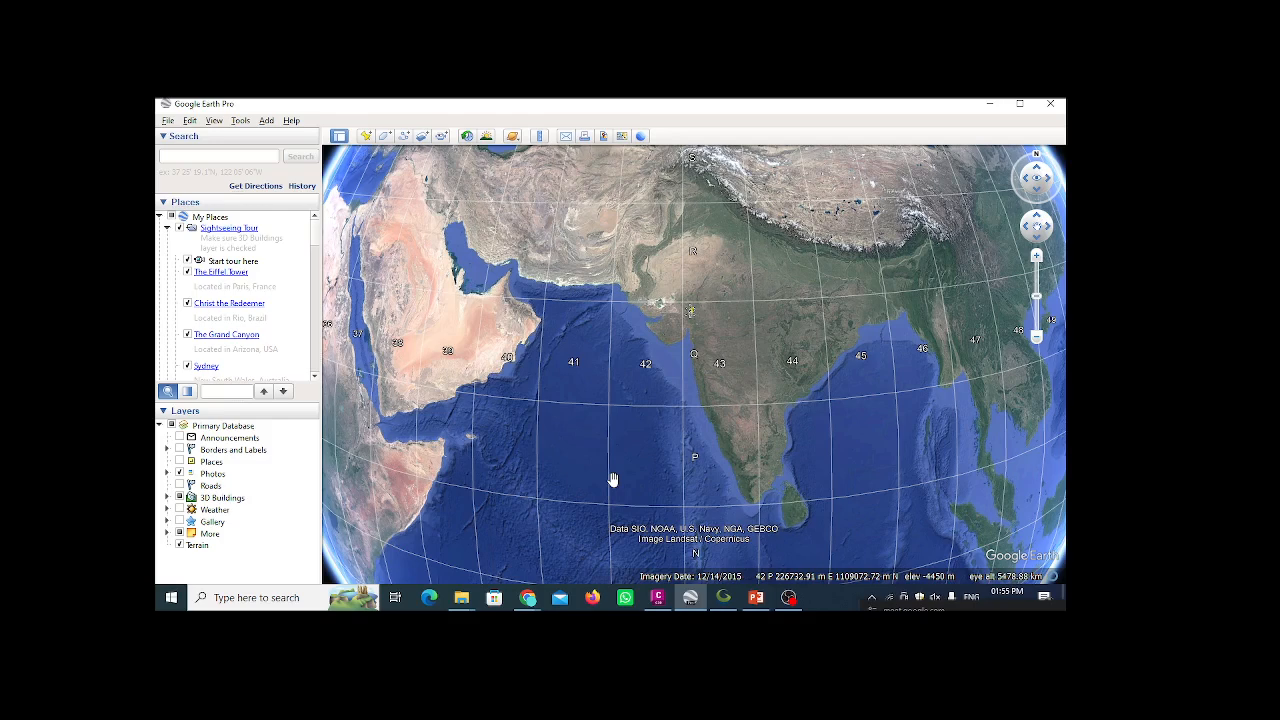
- Search for Udaipur, Rajasthan and fly to it on the globe, dismissing the browser notification
click(243, 158)
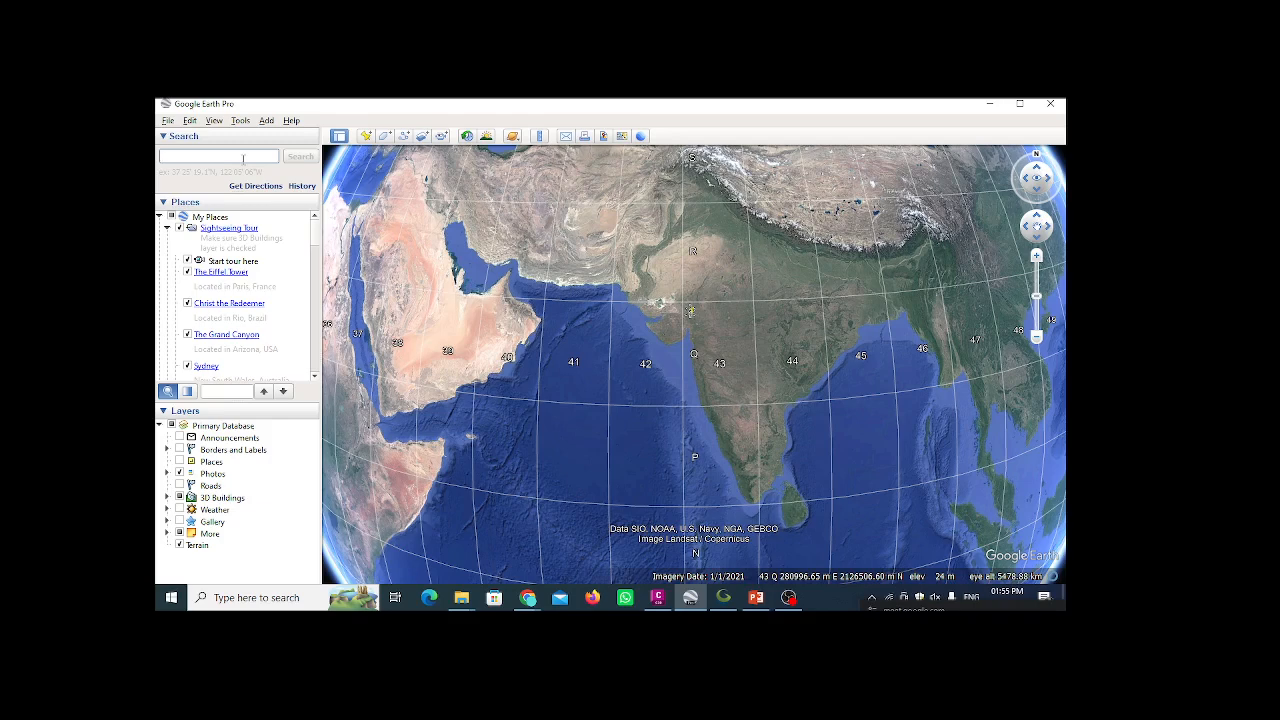
text(It)
text(DAI)
text(PUR RAJAS)
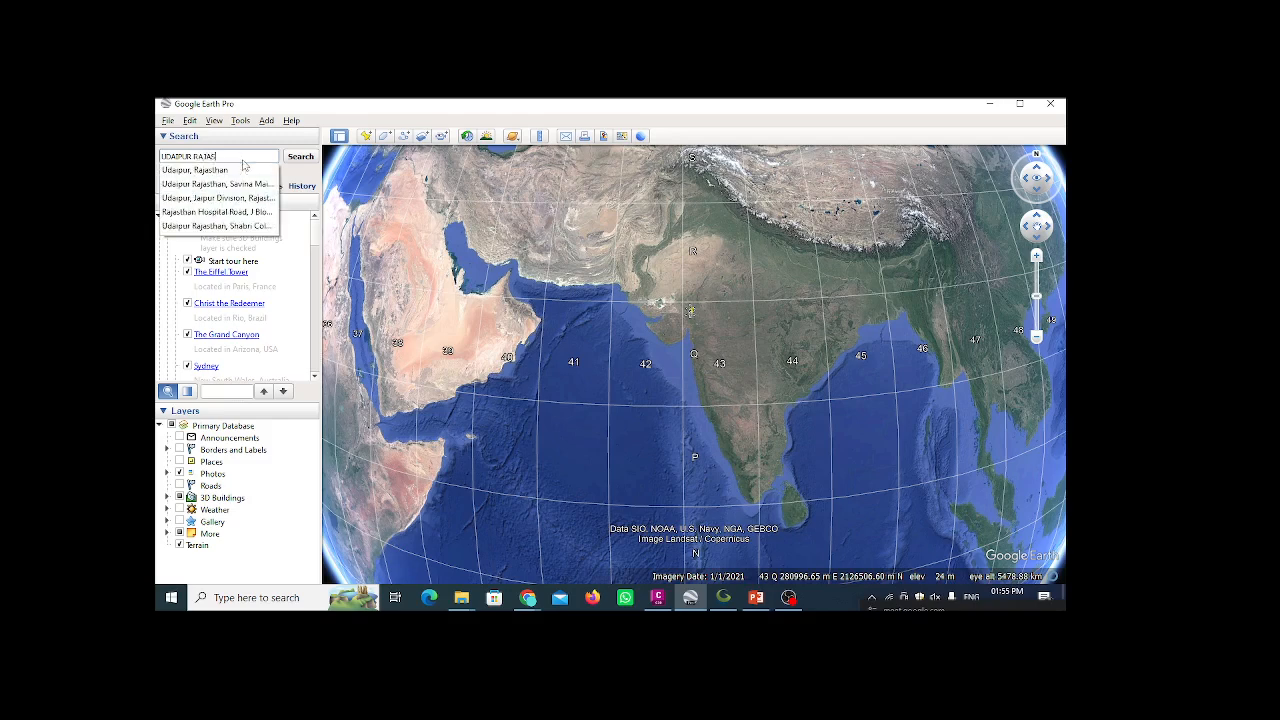
text(THAN)
click(222, 171)
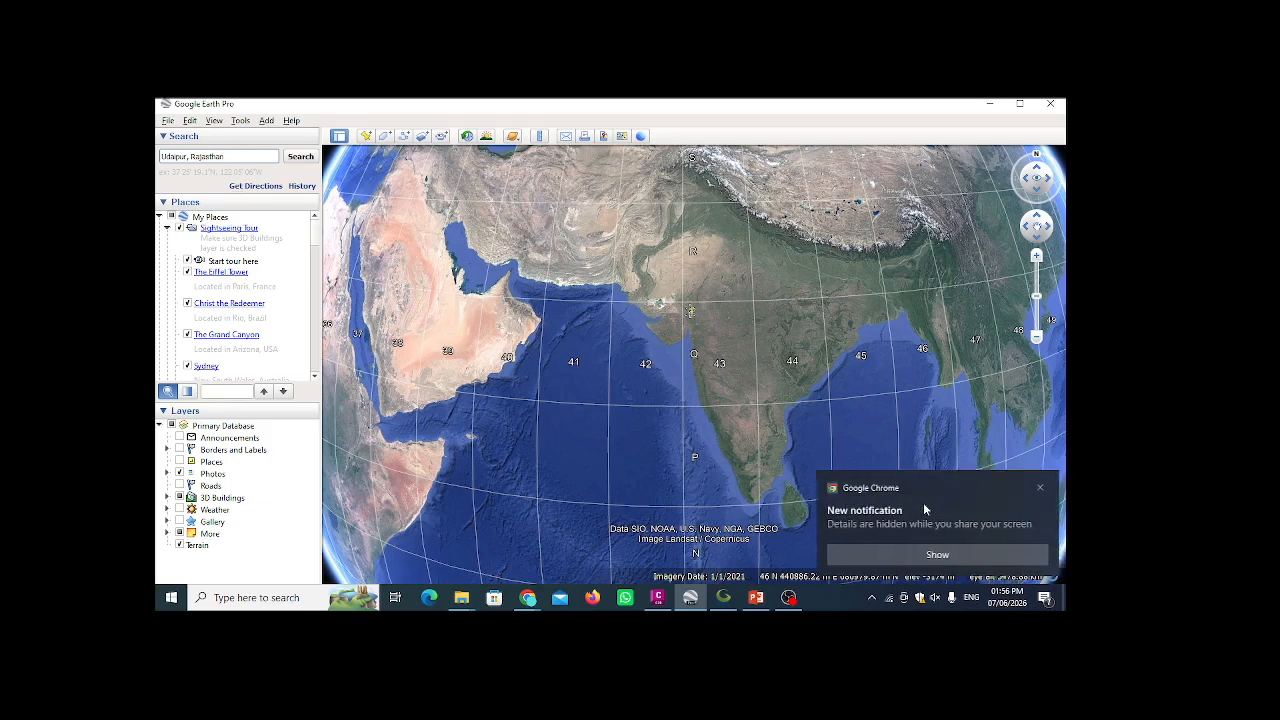
click(1038, 485)
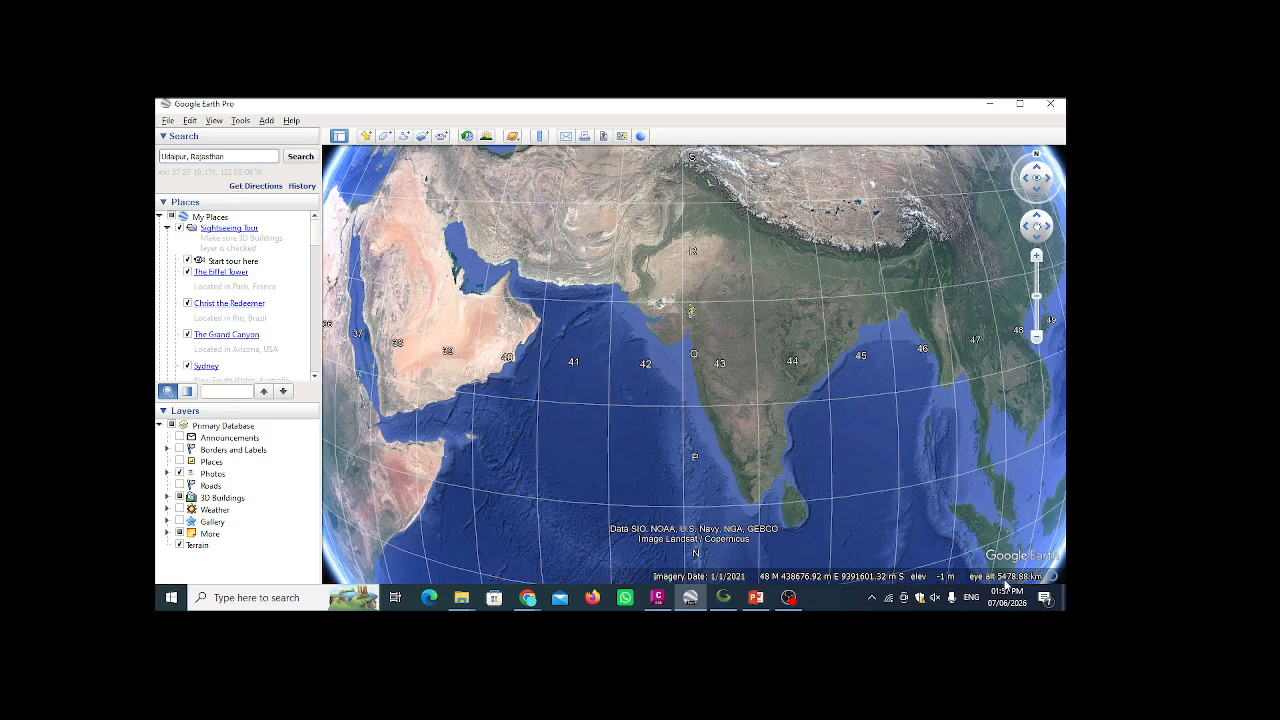
scroll(790, 449, up, 5)
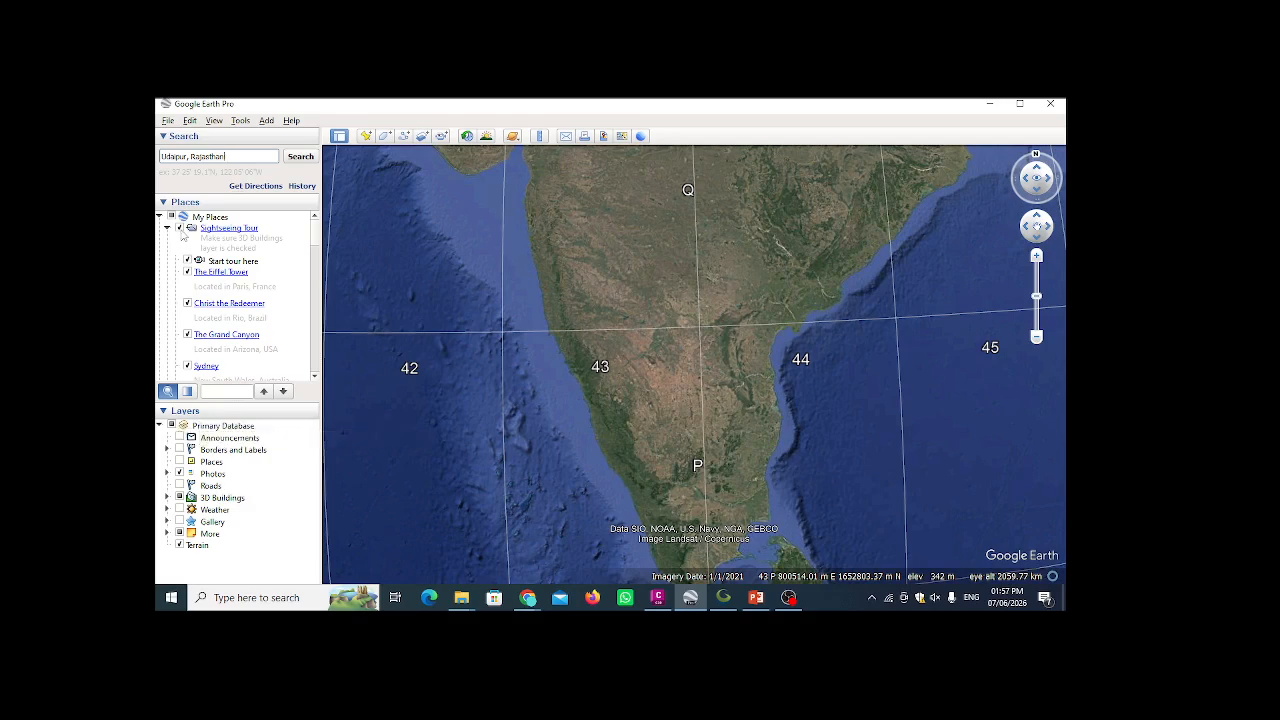
click(306, 158)
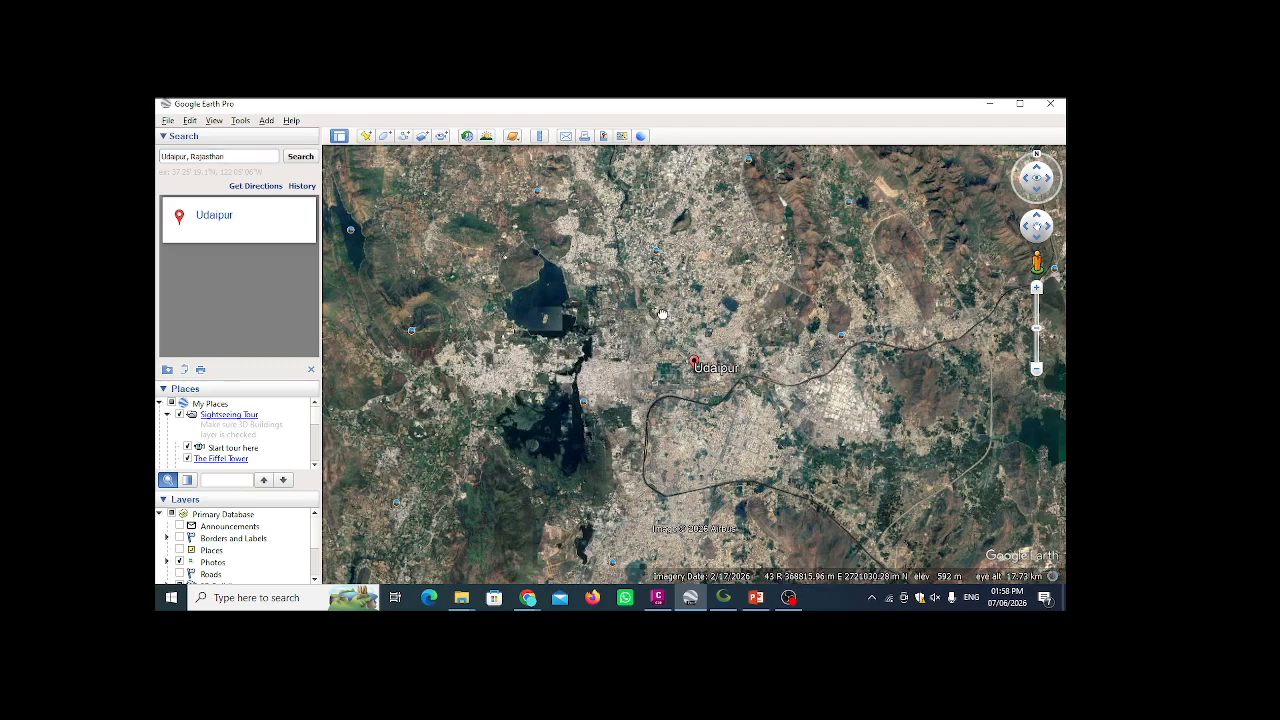
- Examine Udaipur's lakes and built-up area from overhead and at a tilt, closing in on the city centre
drag(661, 314, 648, 265)
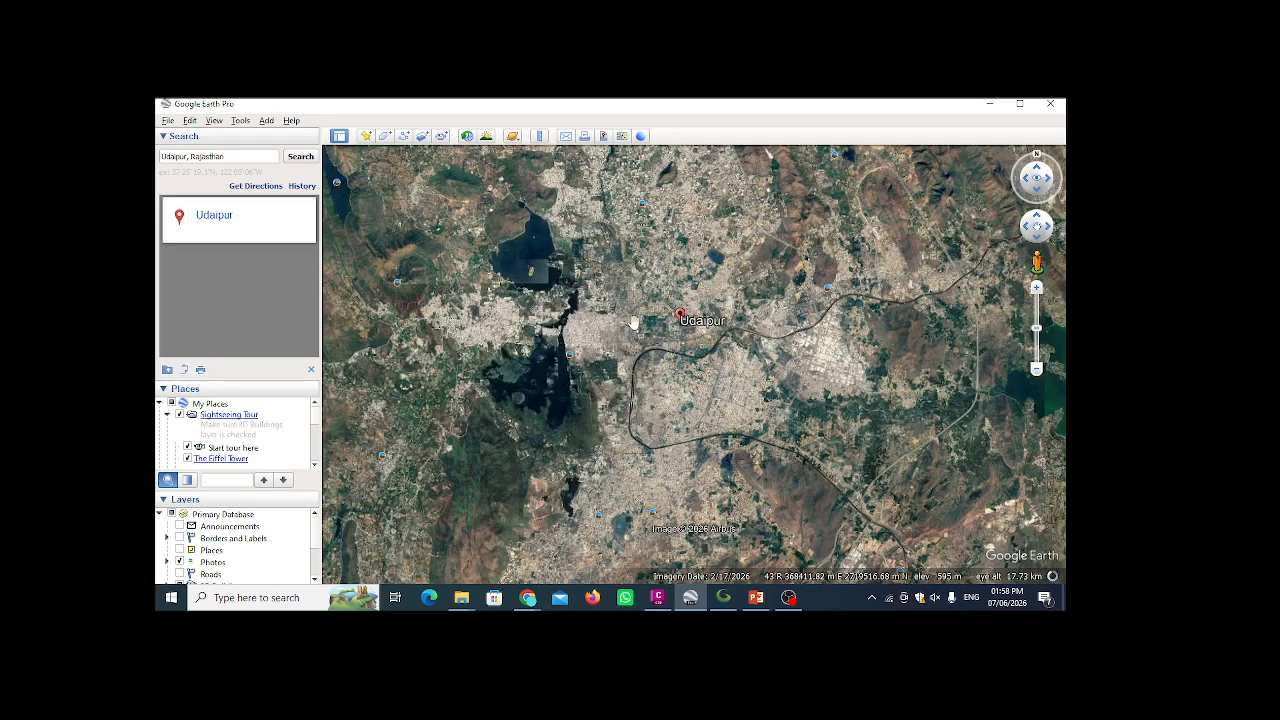
scroll(633, 322, up, 2)
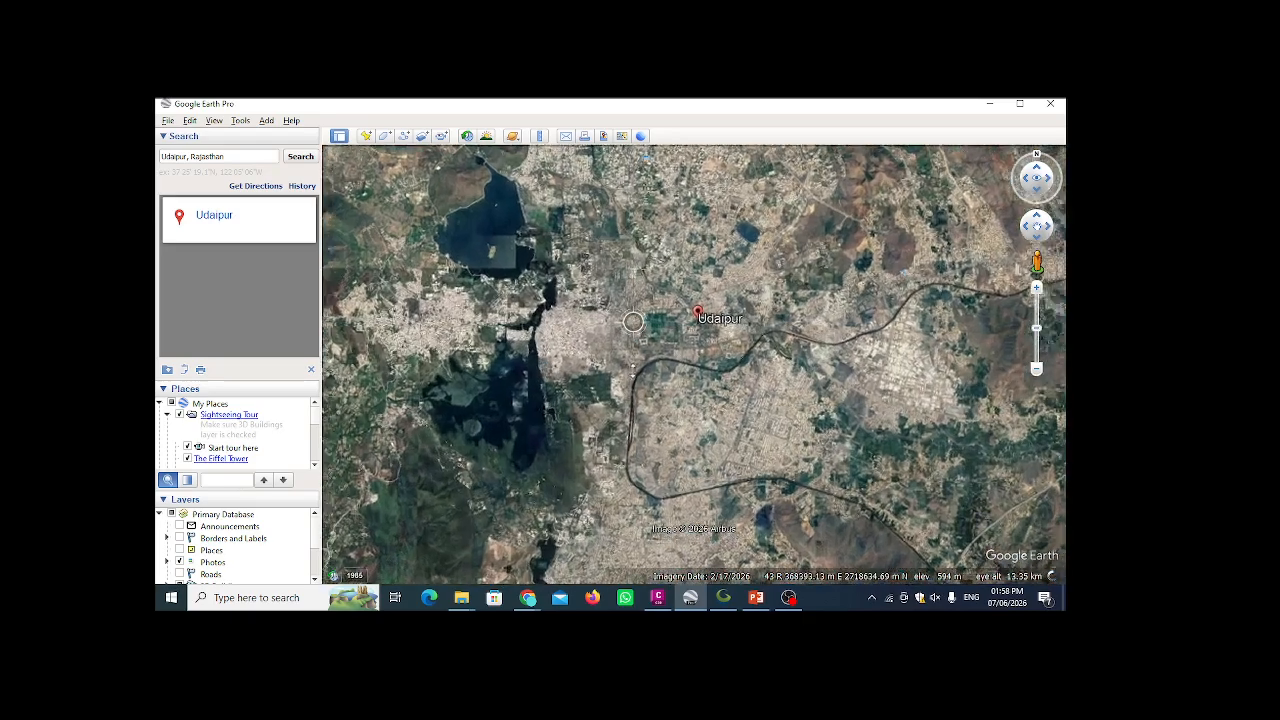
scroll(633, 320, up, 2)
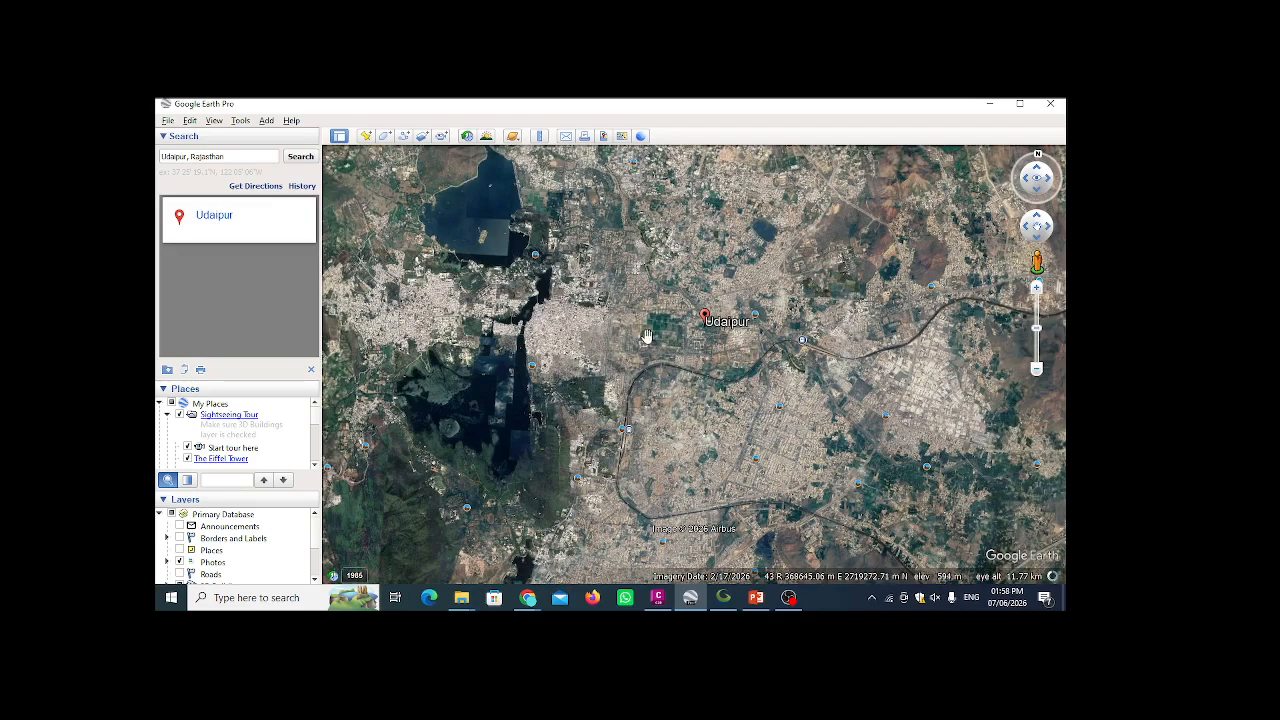
middle_drag(647, 337, 645, 371)
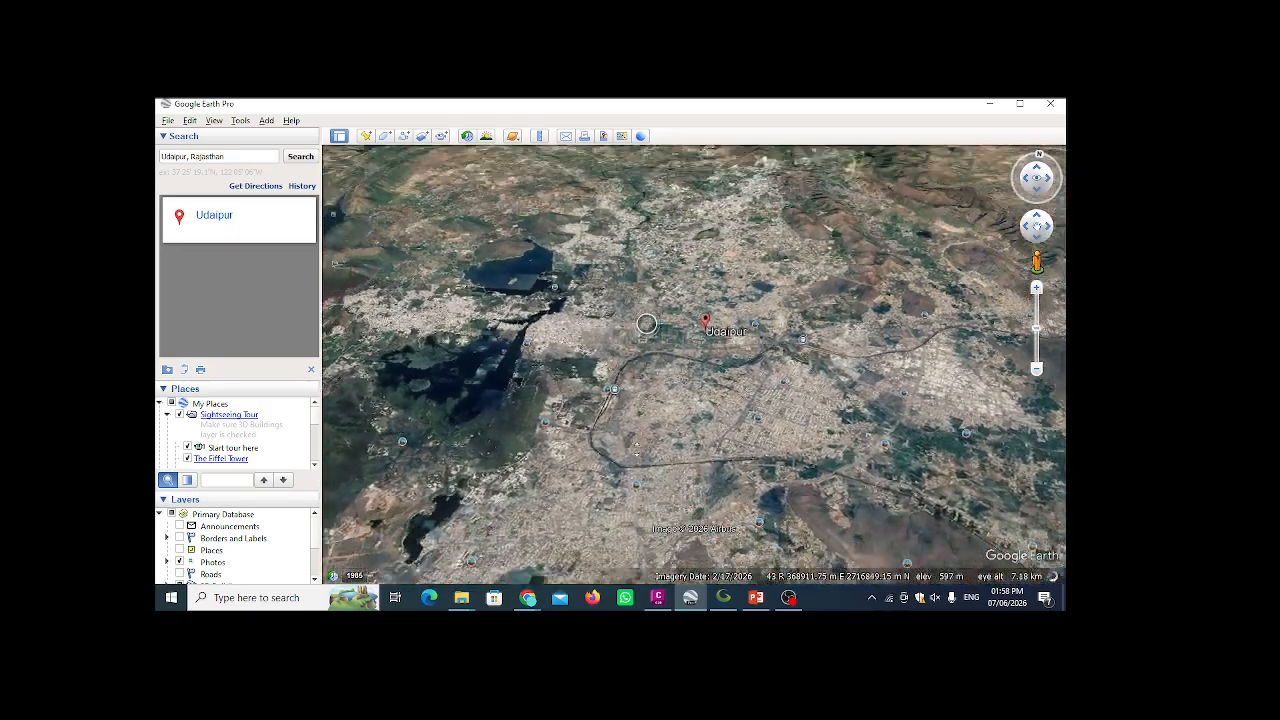
middle_drag(623, 497, 618, 523)
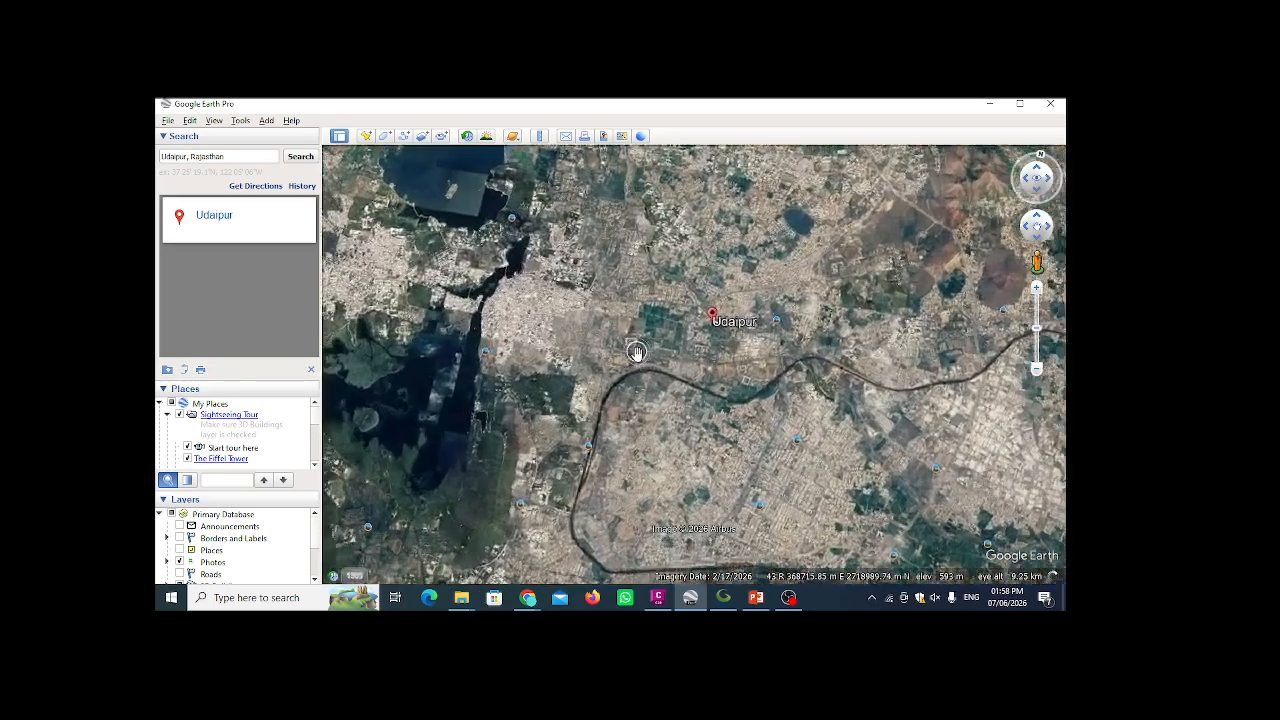
scroll(625, 347, up, 2)
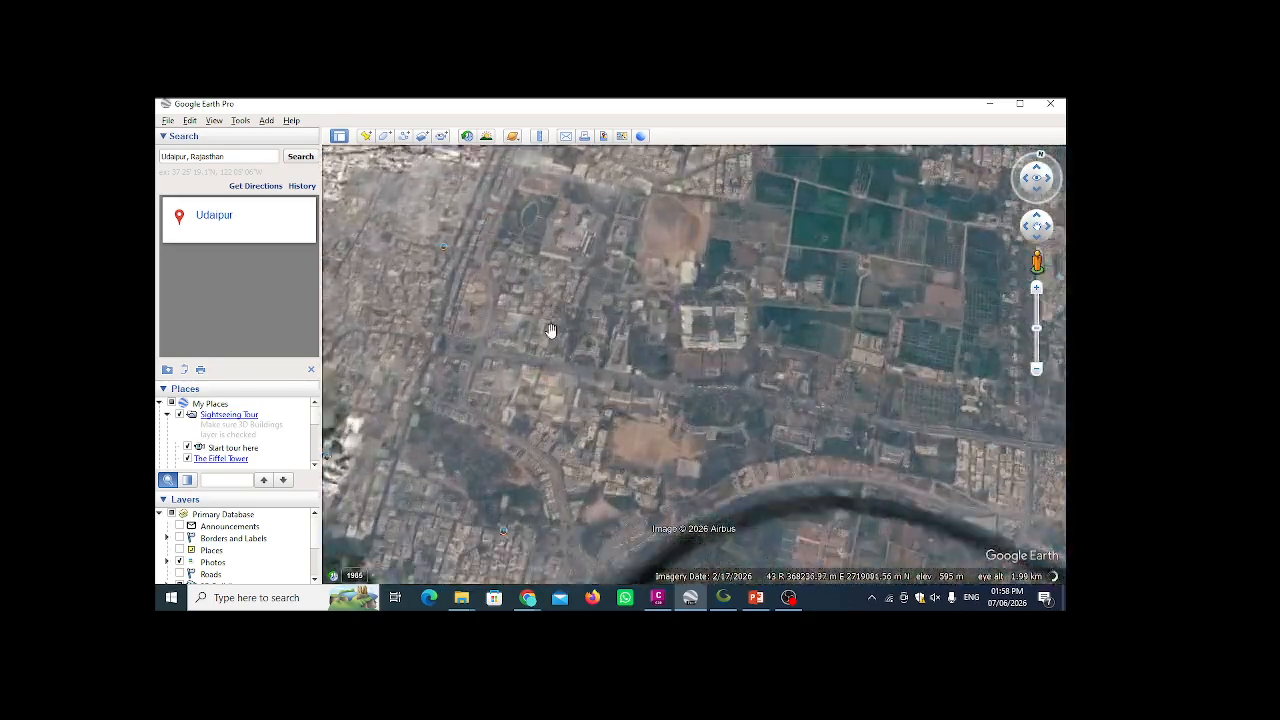
scroll(640, 303, up, 3)
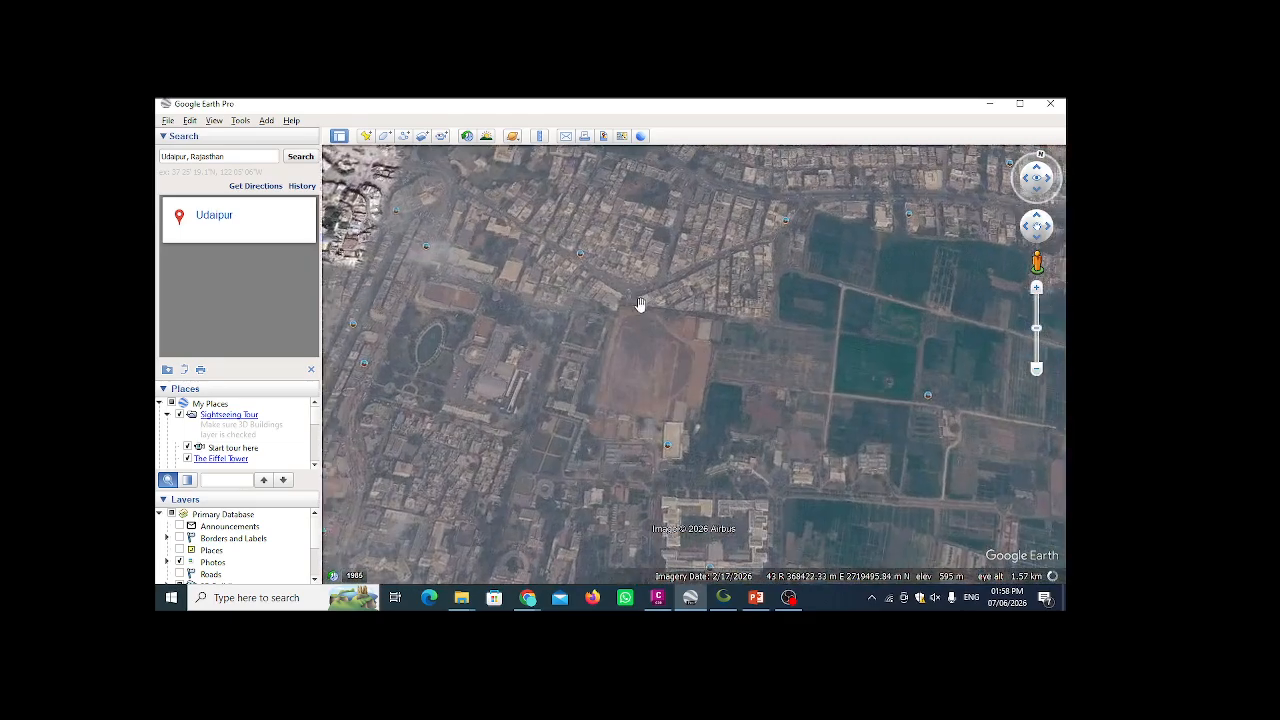
- Examine the dense street blocks and road junctions north of the sports ground in Udaipur
drag(677, 186, 652, 330)
scroll(651, 331, down, 1)
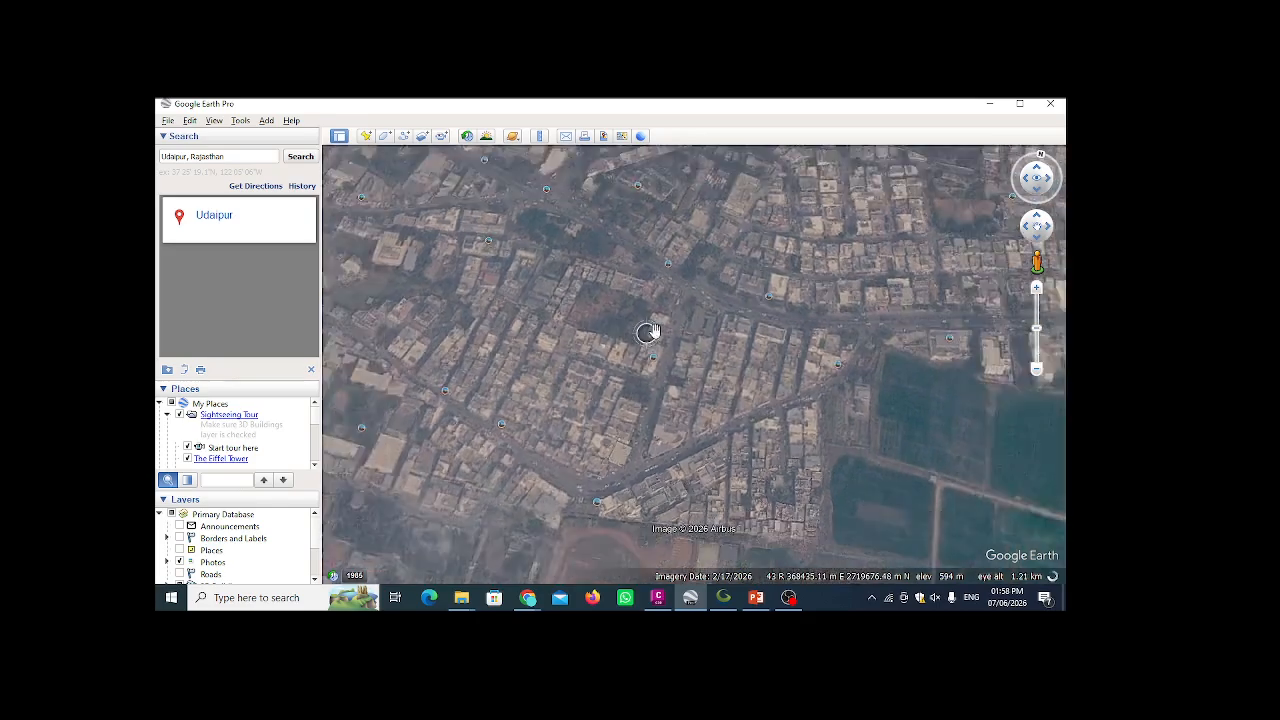
scroll(634, 240, up, 2)
drag(620, 246, 606, 463)
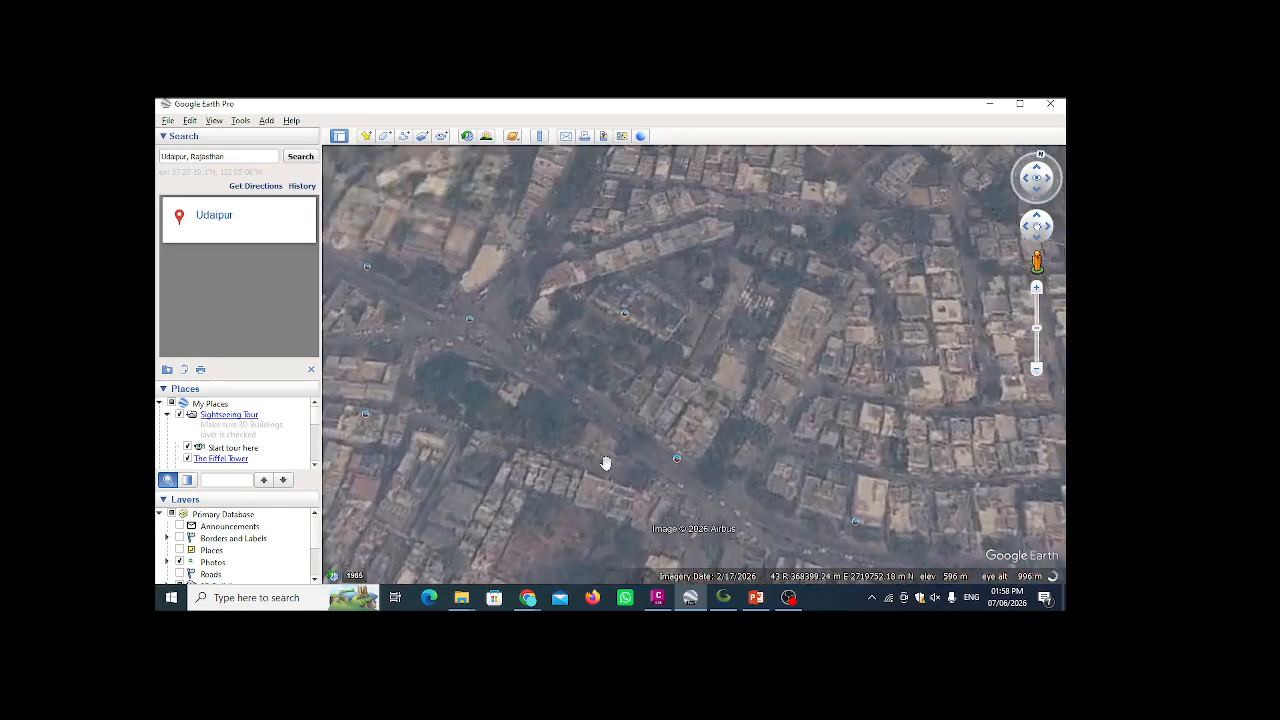
scroll(598, 371, up, 1)
scroll(597, 369, down, 2)
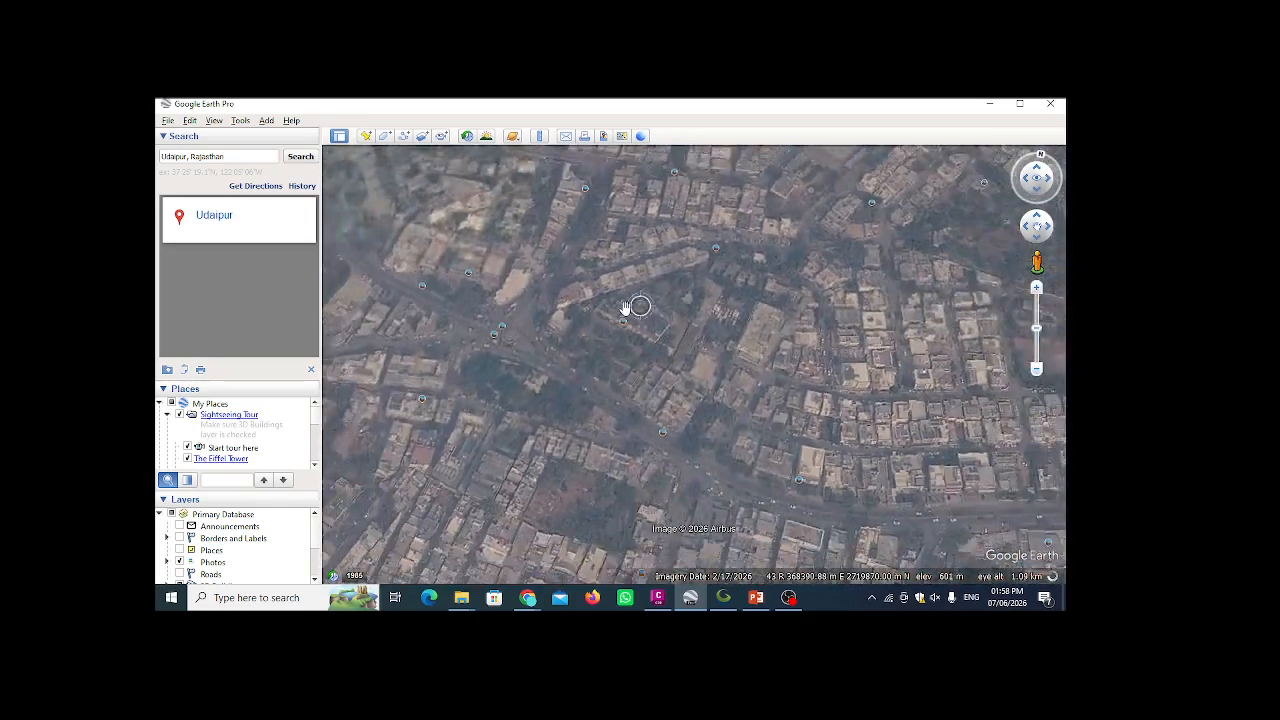
drag(796, 454, 754, 369)
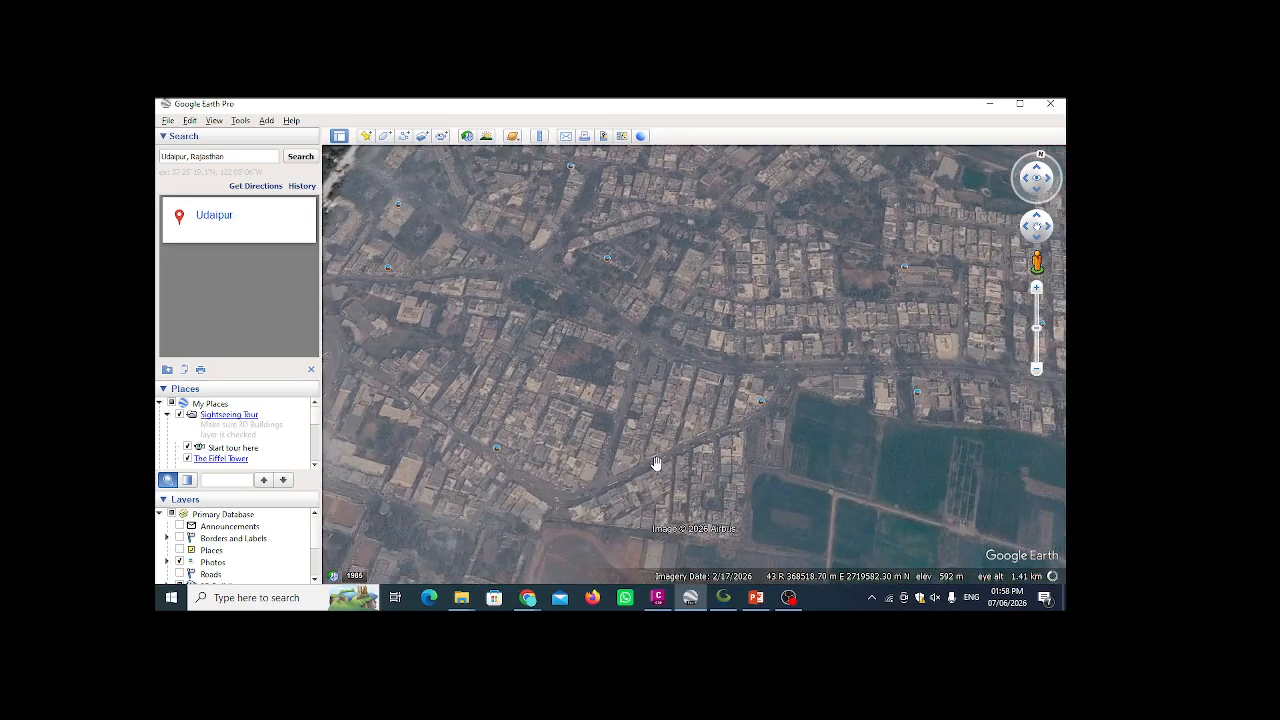
scroll(656, 462, up, 1)
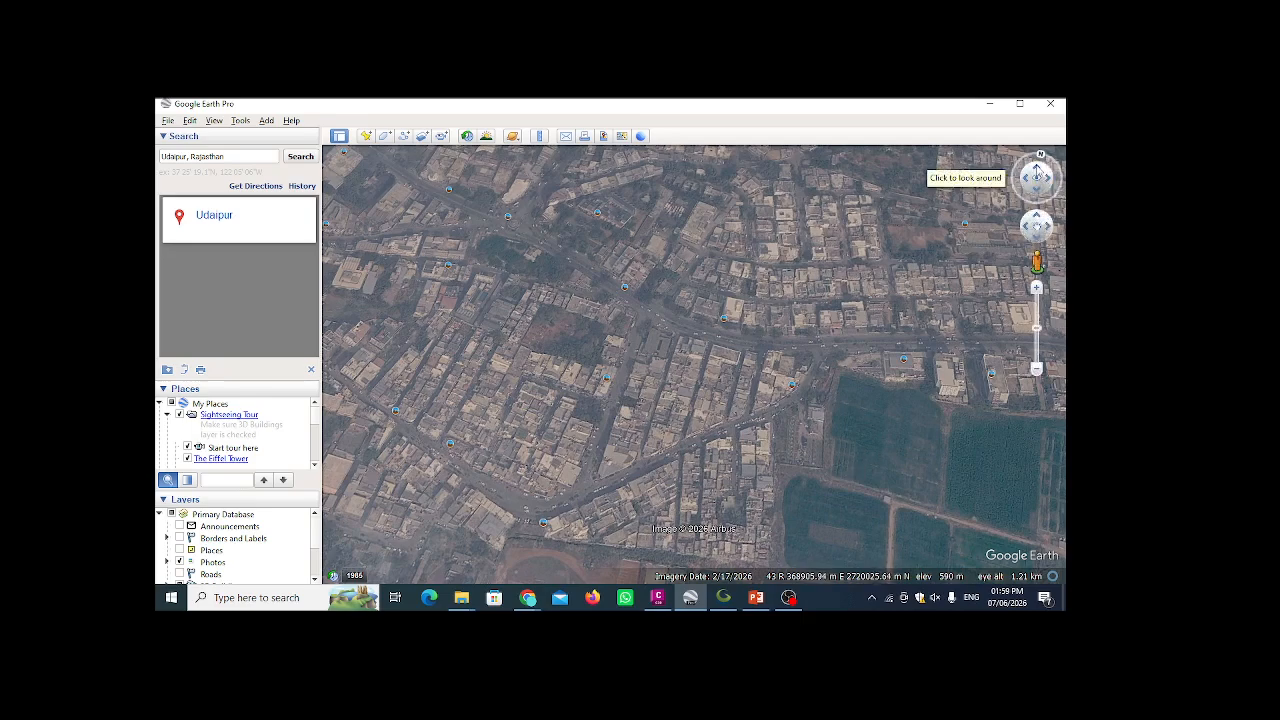
- Tilt and rotate the view over the city with the look-around control, and restore the north-up orientation
drag(1037, 174, 1037, 176)
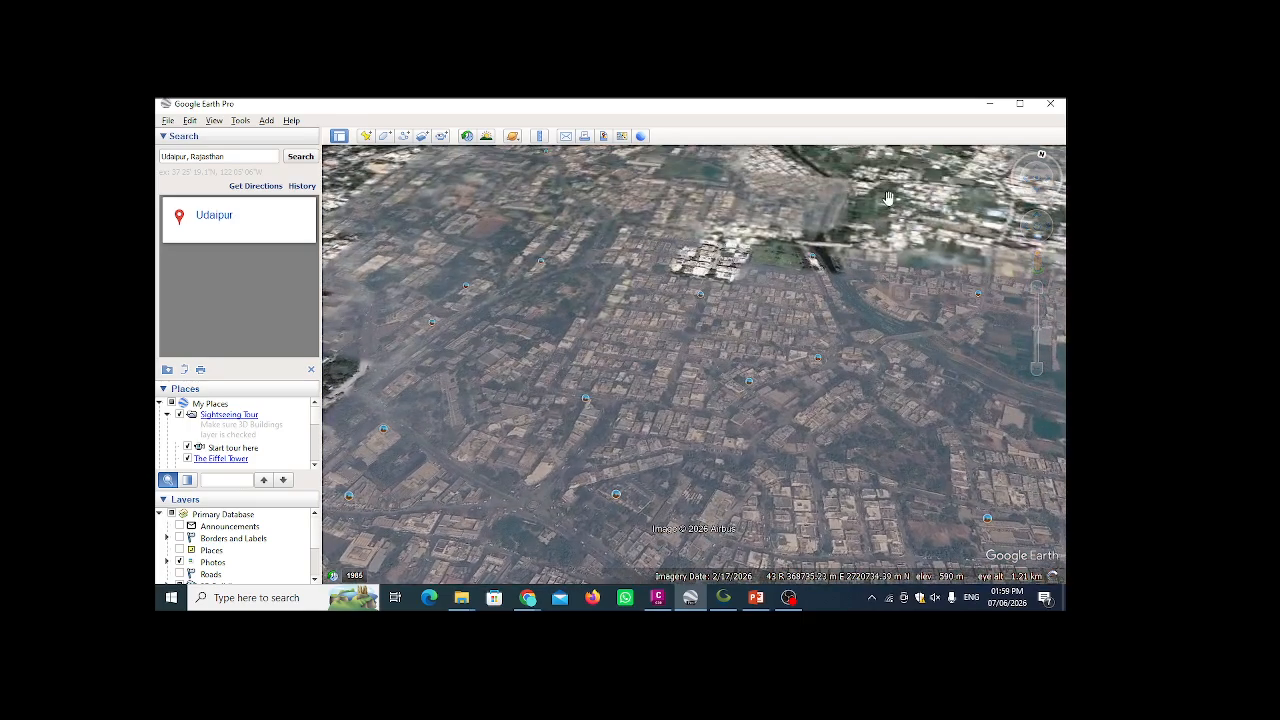
click(1037, 193)
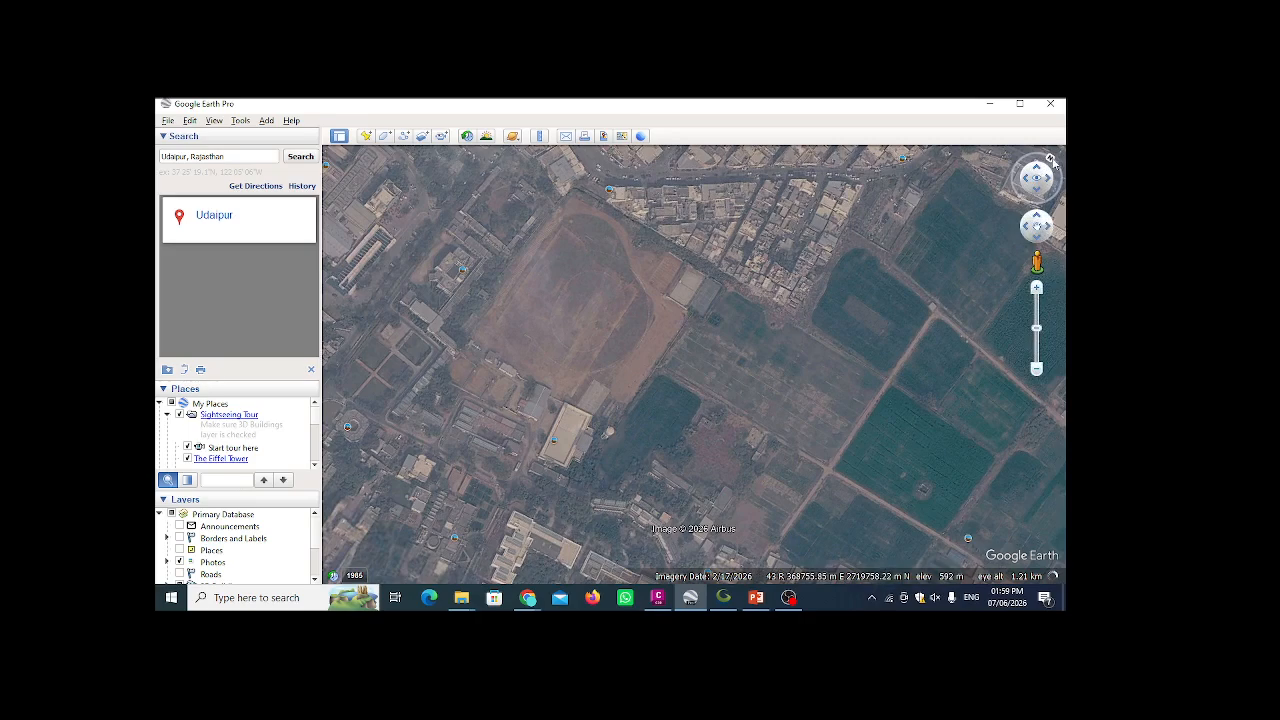
click(1051, 159)
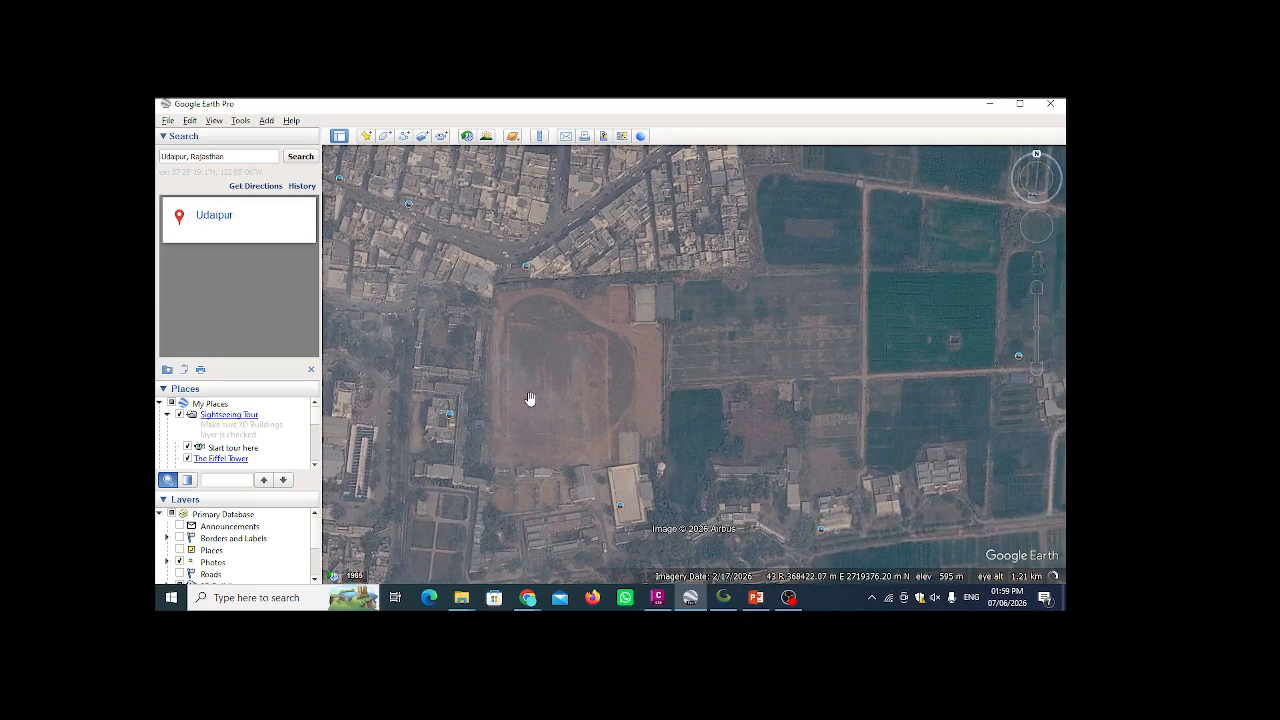
- Examine the UTM coordinates across the sports ground and the farm fields east of it, dismissing the browser notification
scroll(551, 346, up, 2)
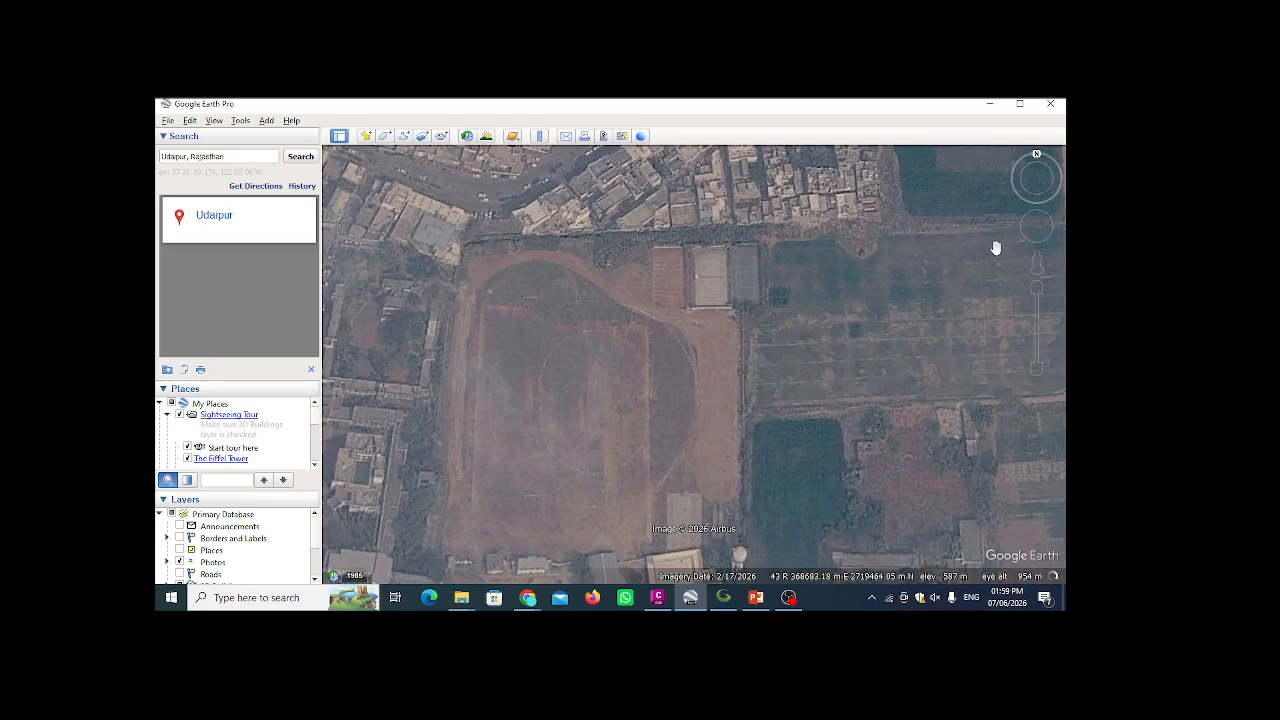
drag(1035, 203, 1037, 193)
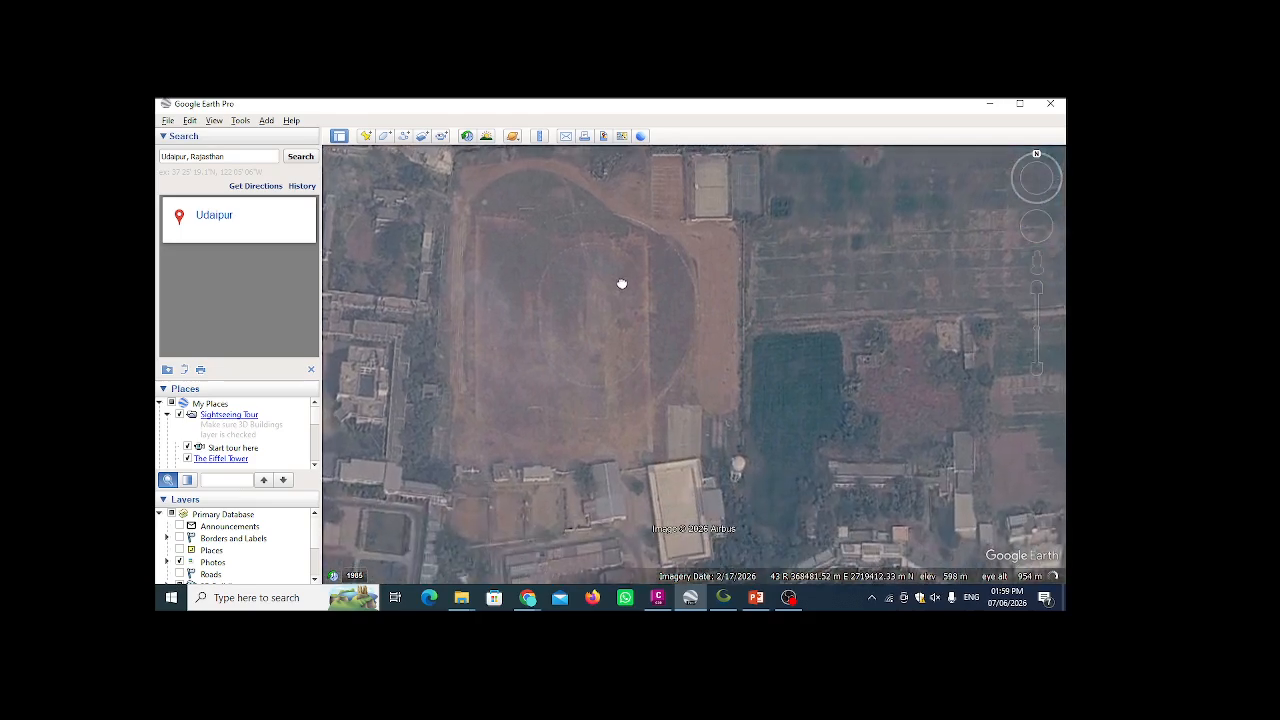
drag(623, 283, 553, 333)
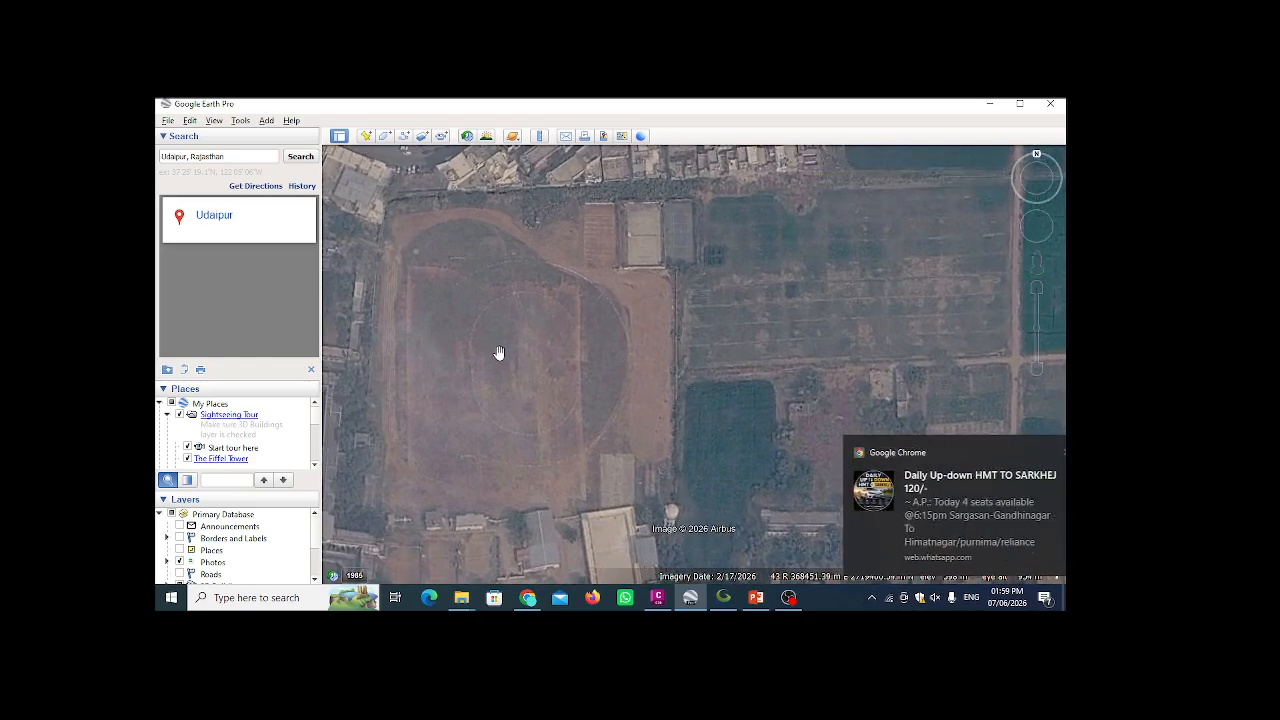
drag(754, 387, 731, 391)
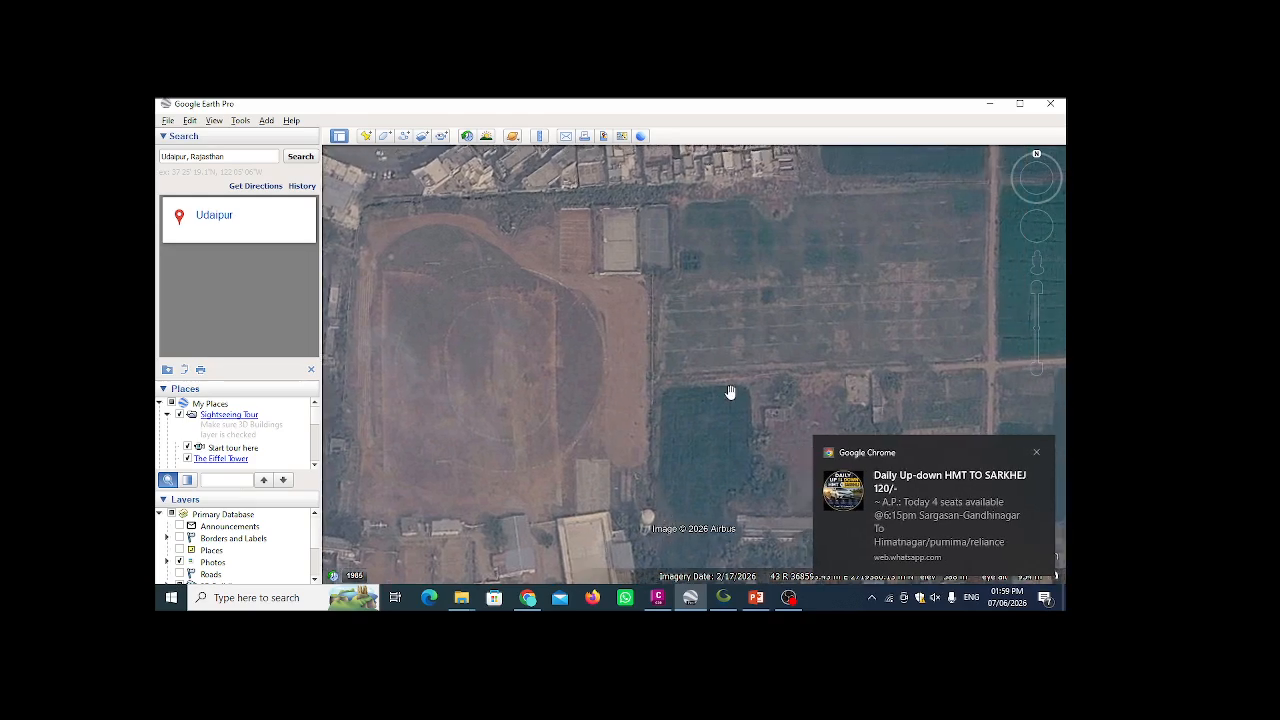
drag(526, 394, 536, 395)
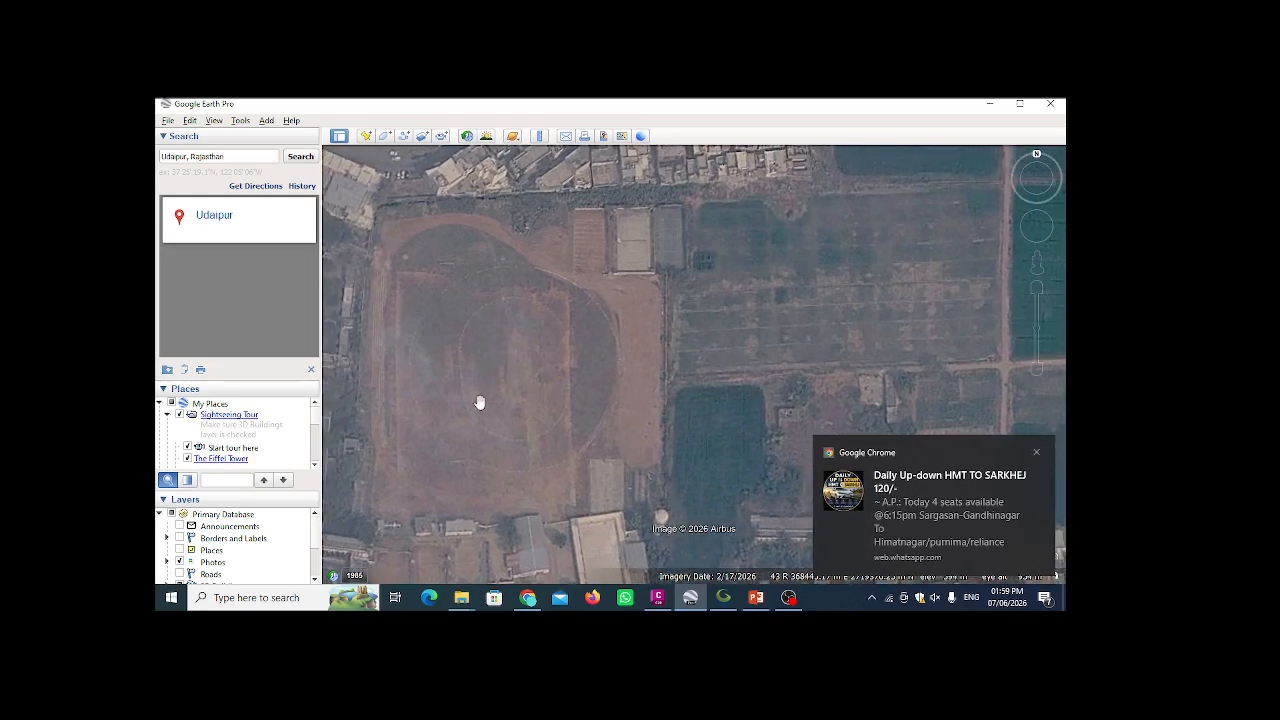
click(1039, 455)
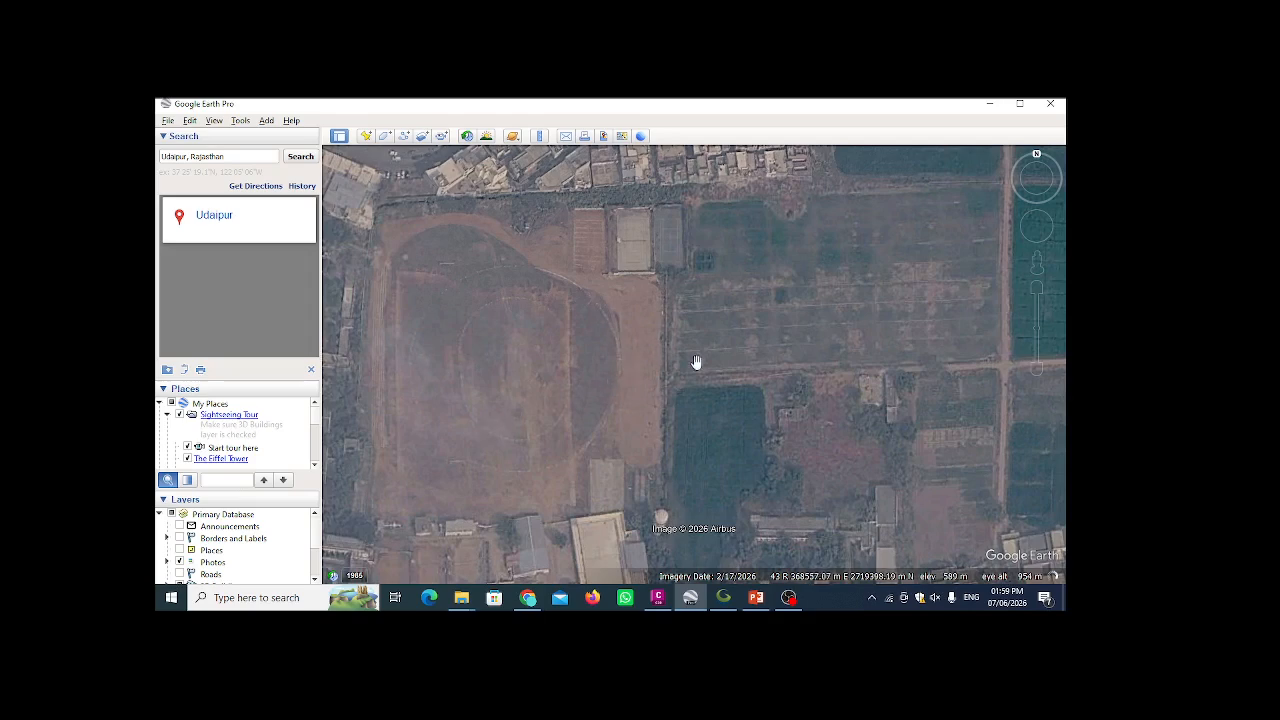
drag(694, 360, 320, 401)
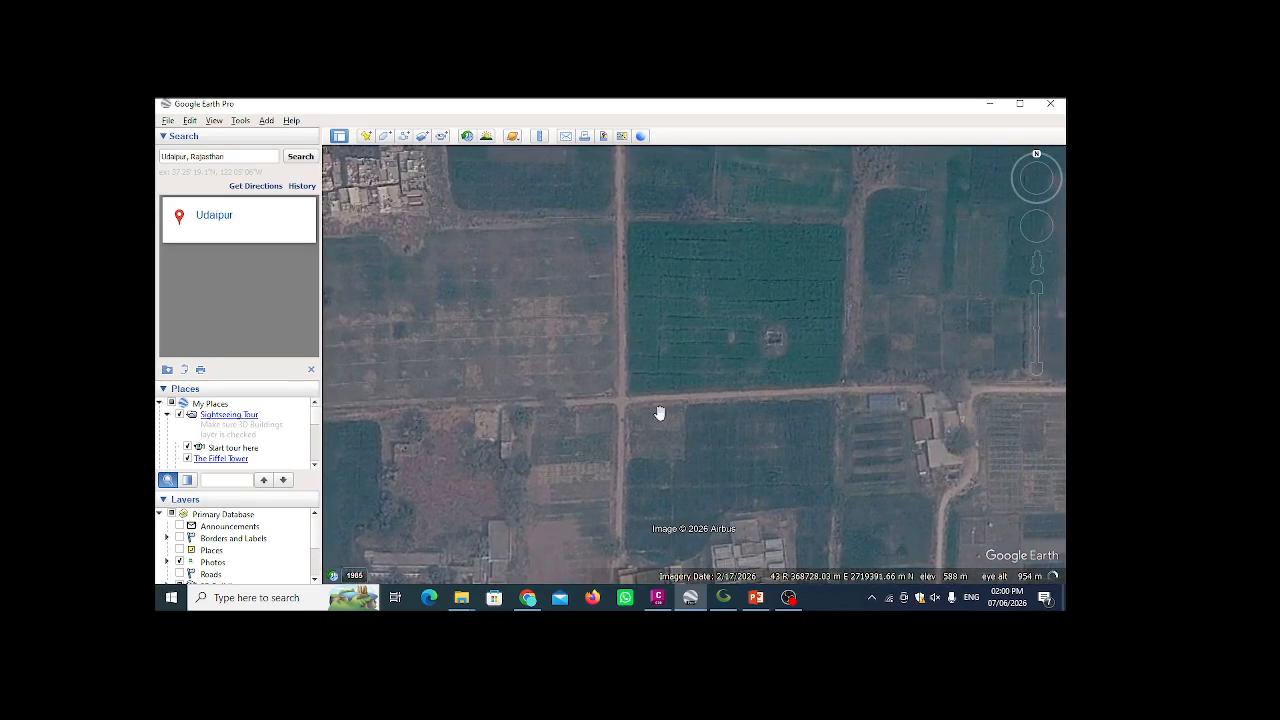
drag(737, 421, 589, 429)
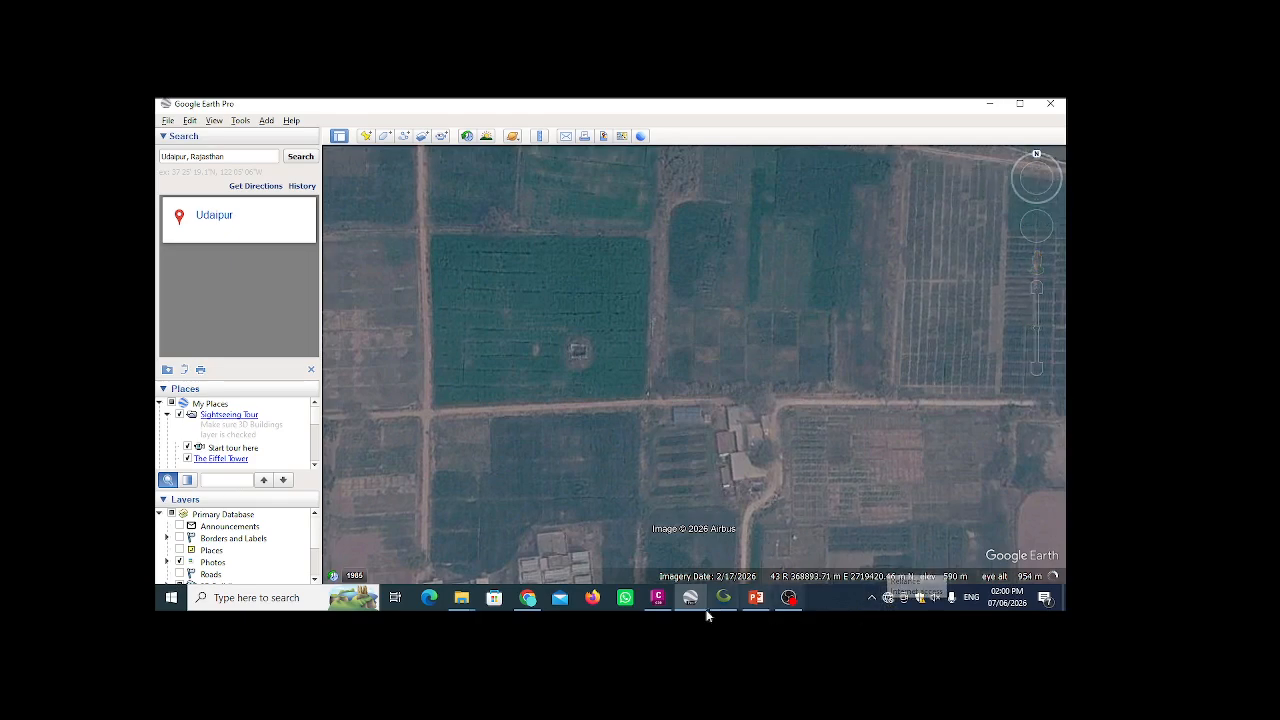
- Switch to the Google Meet call in Chrome, turn Wi-Fi off and on, and reconnect to the Reliance network
click(528, 597)
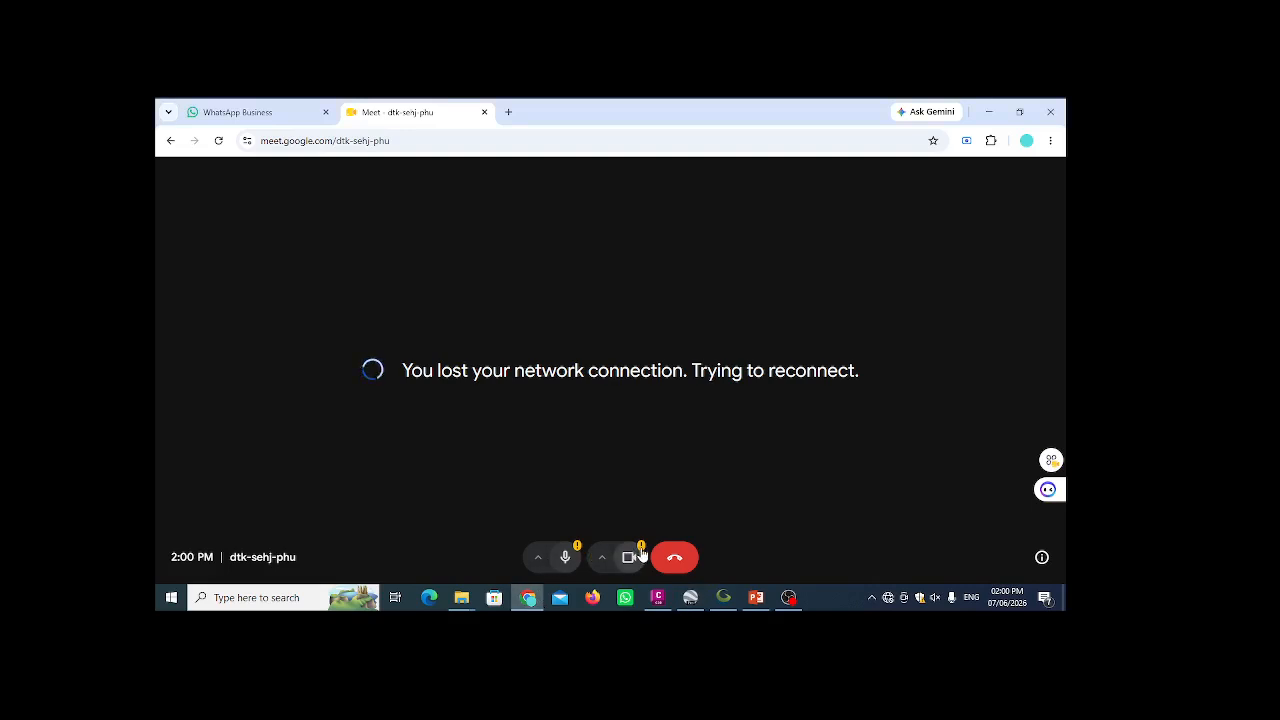
click(888, 597)
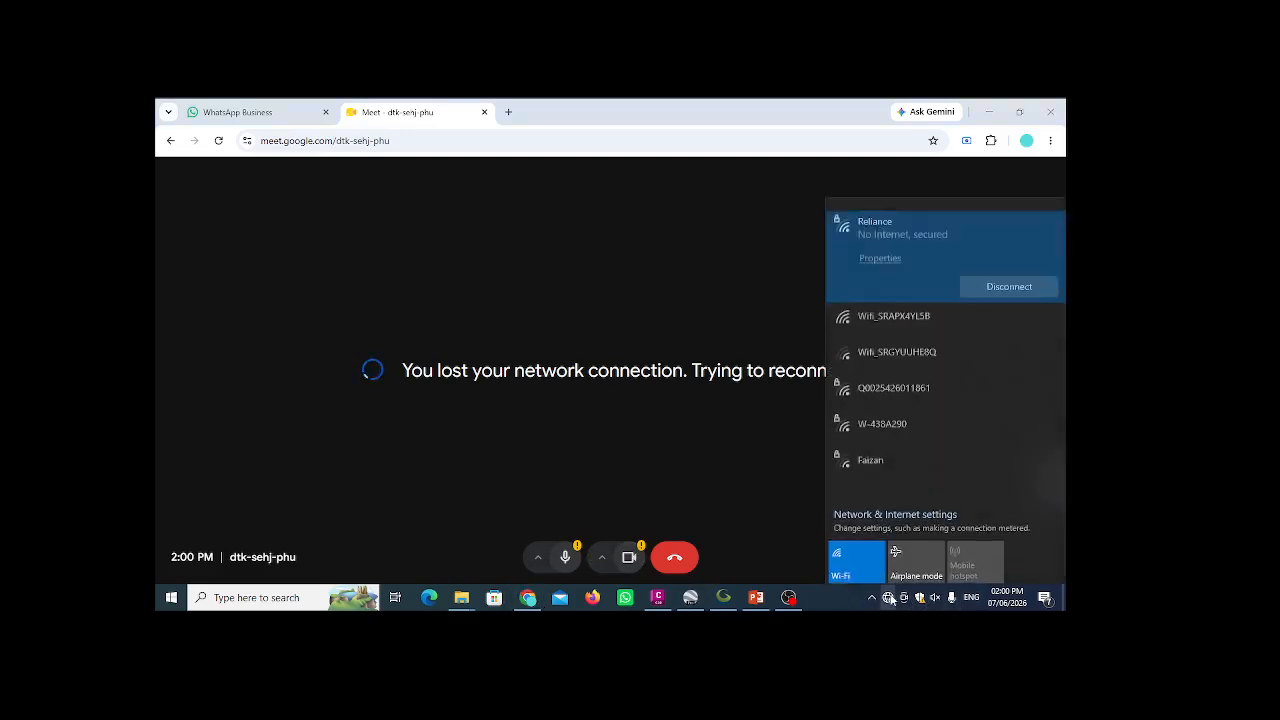
click(864, 555)
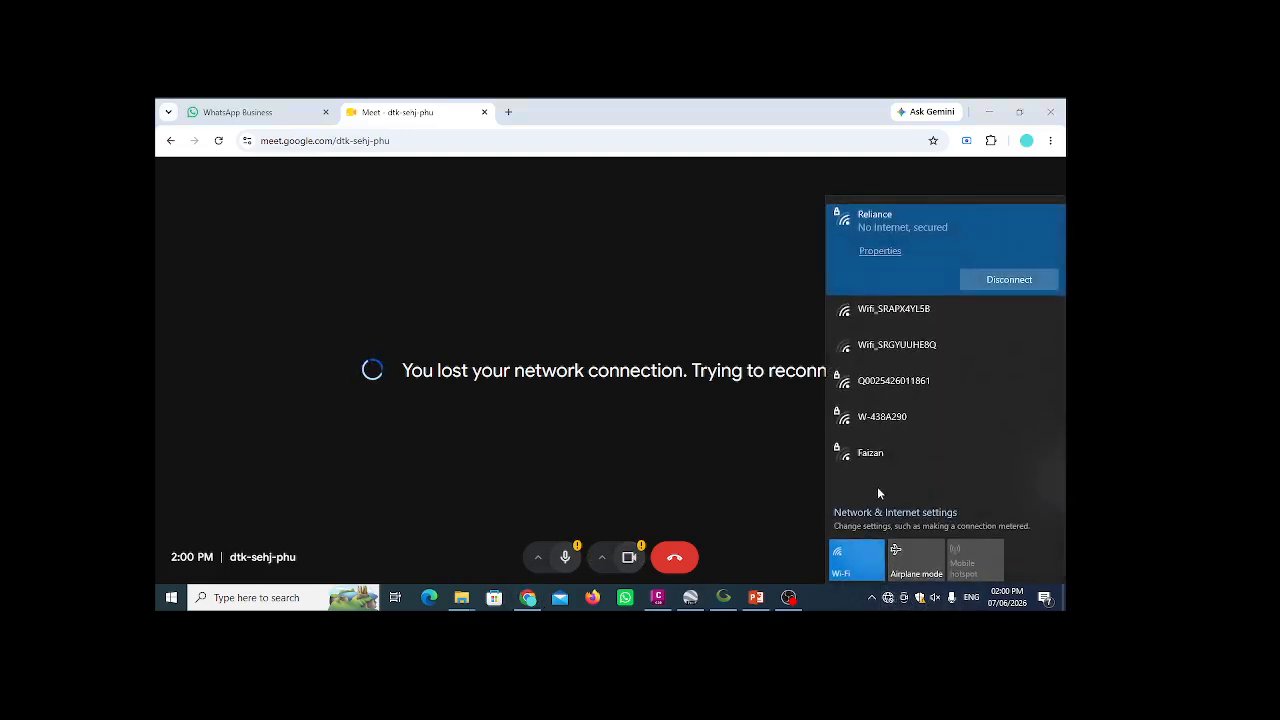
click(864, 557)
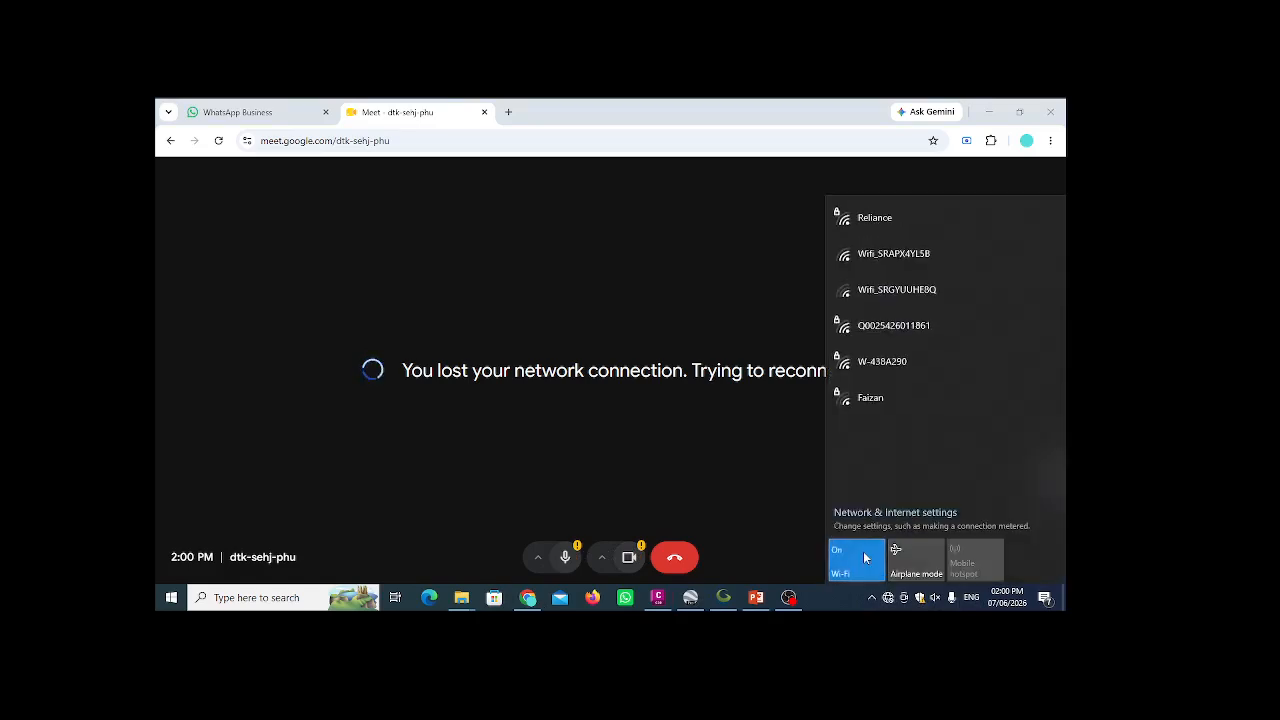
click(950, 220)
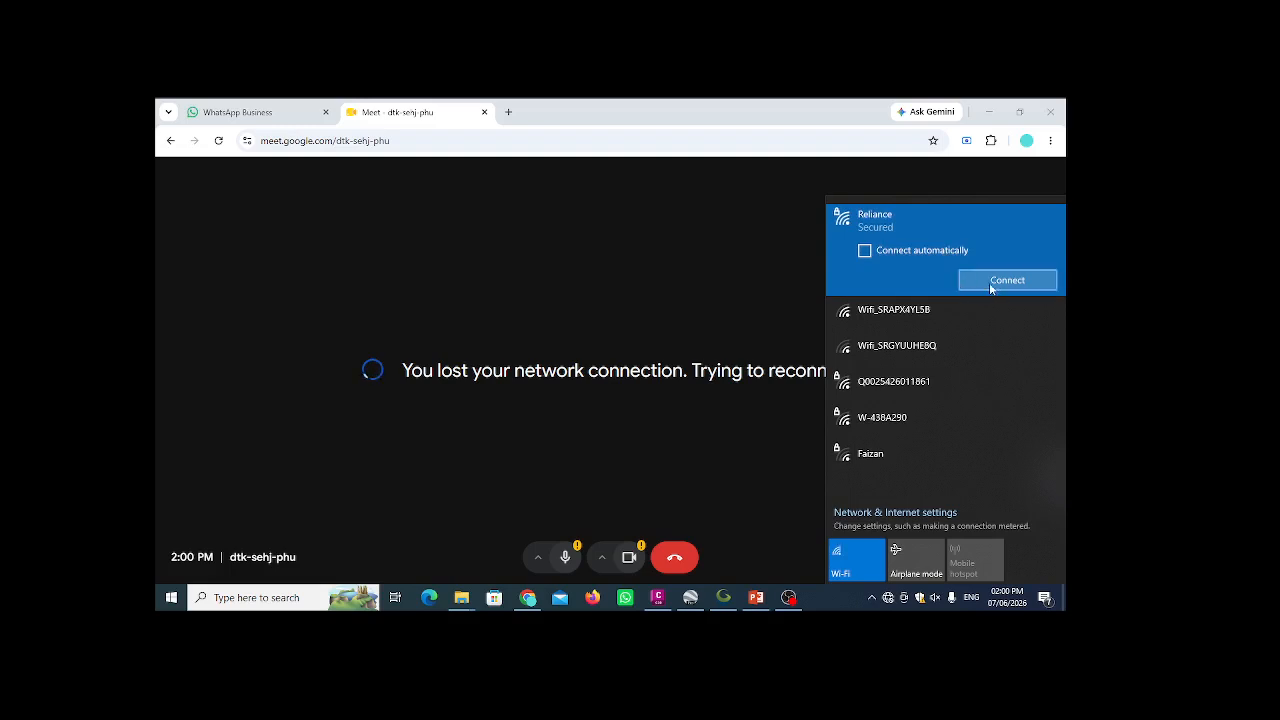
click(985, 281)
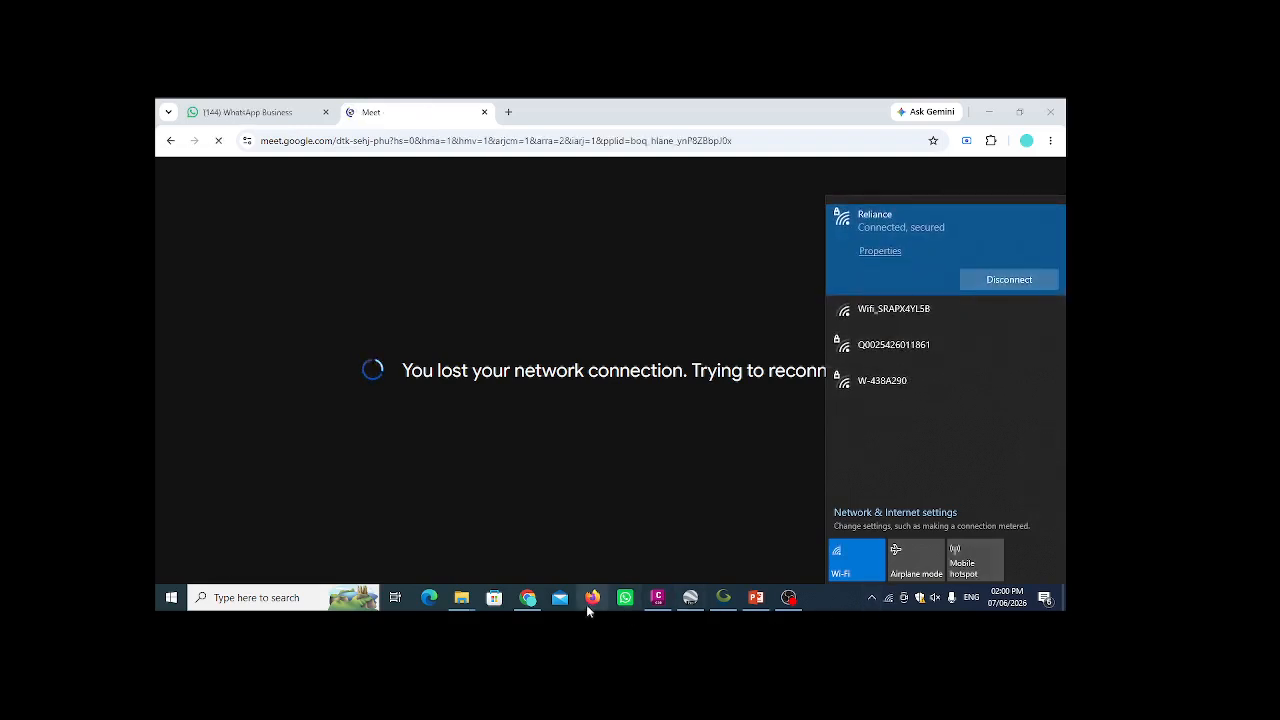
- Present the entire screen in the Google Meet call
click(527, 598)
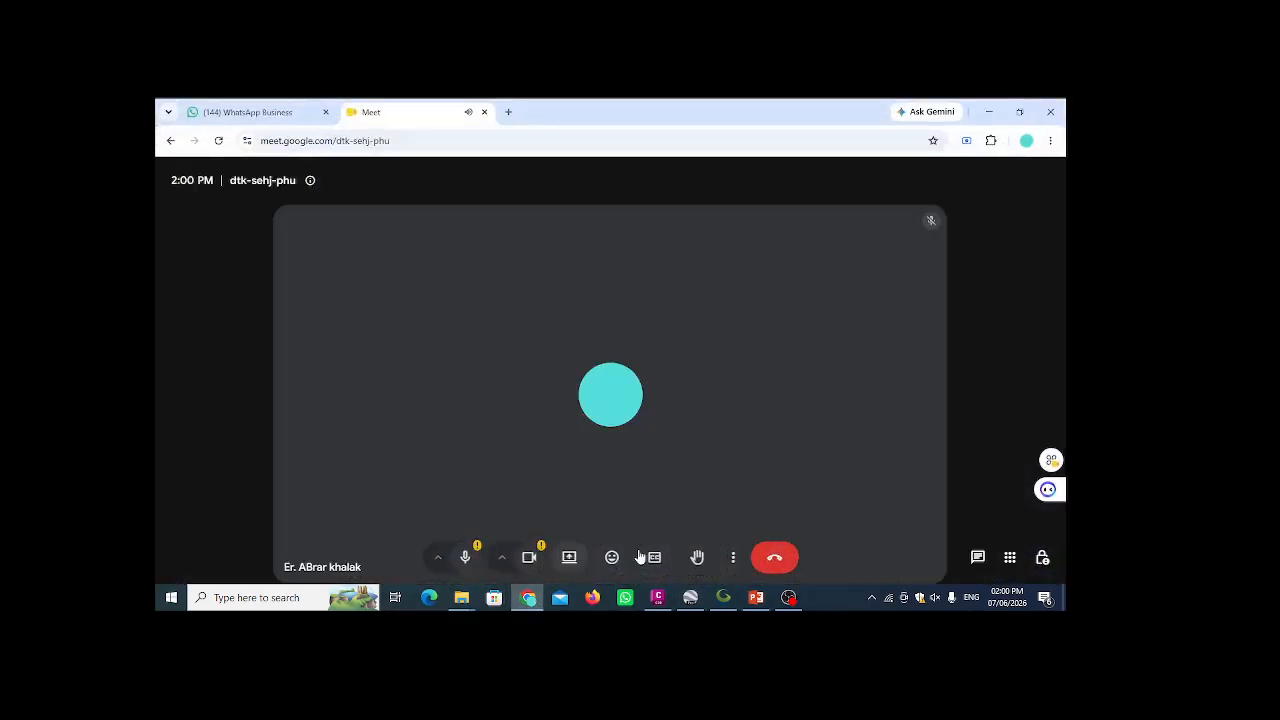
click(569, 557)
click(729, 216)
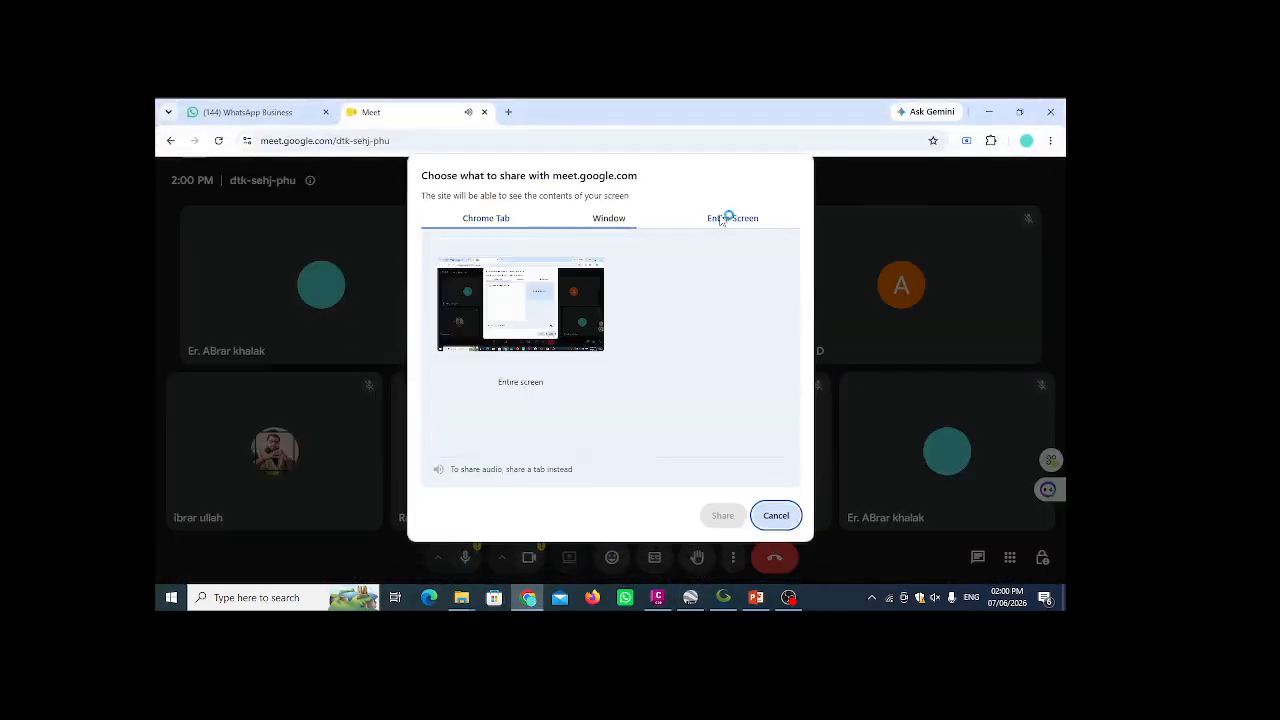
click(564, 313)
click(722, 515)
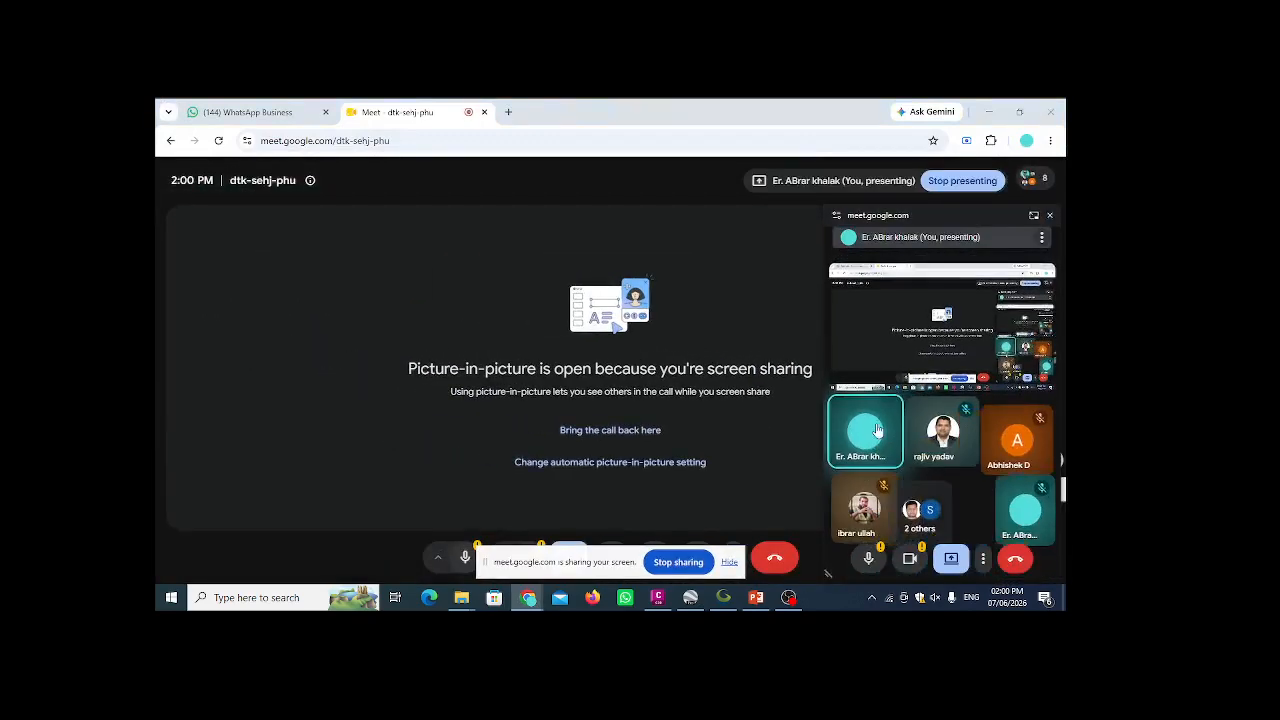
- Move the floating meeting window out of view and hide the screen-sharing notice
drag(897, 214, 911, 616)
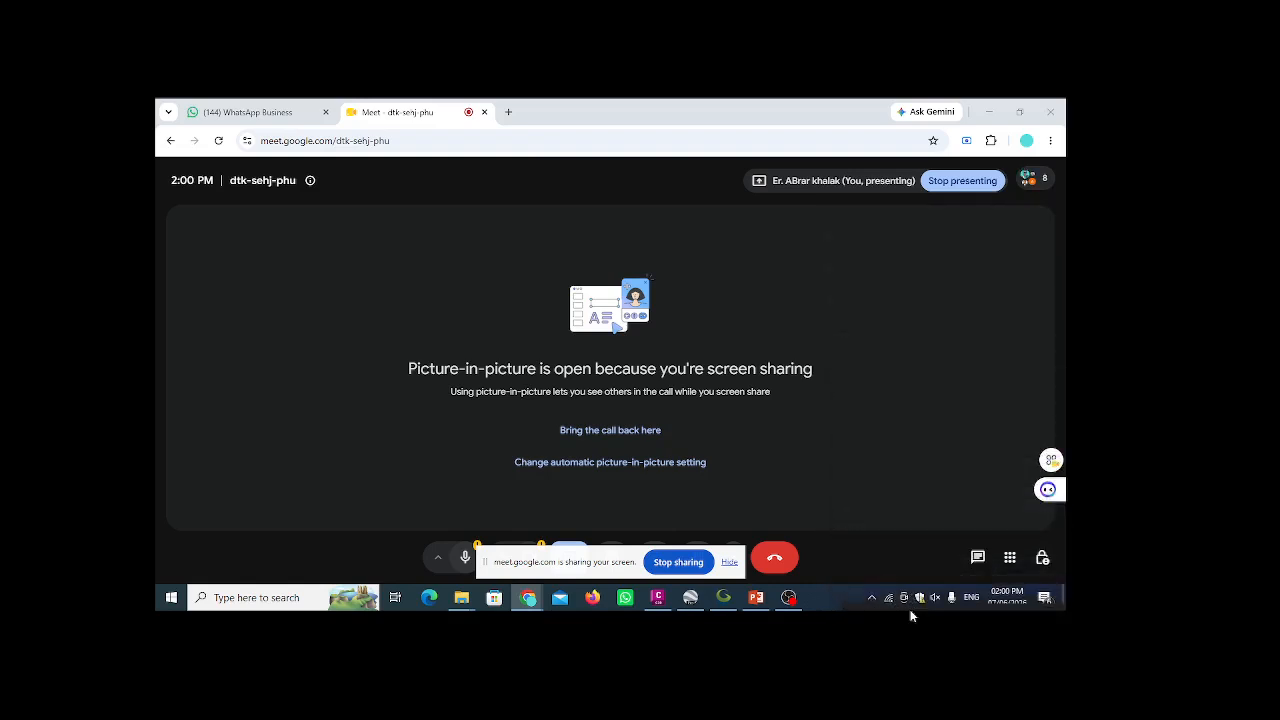
click(730, 563)
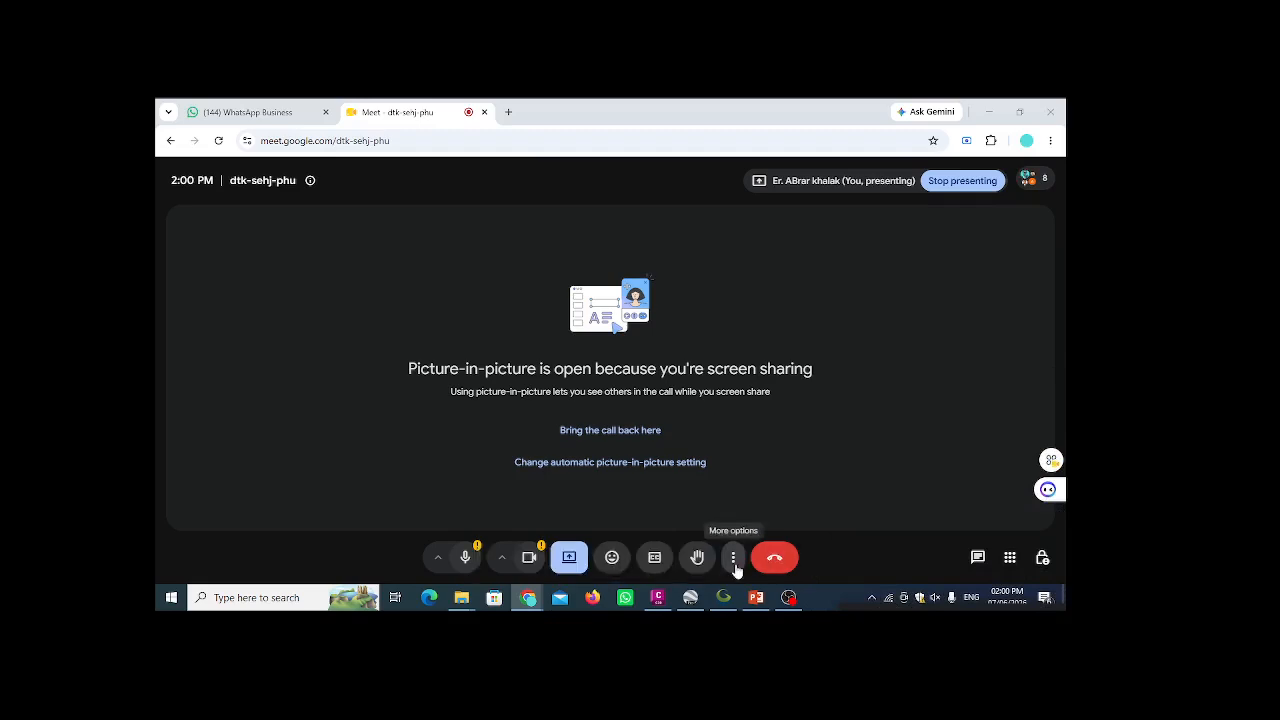
mouse_move(789, 612)
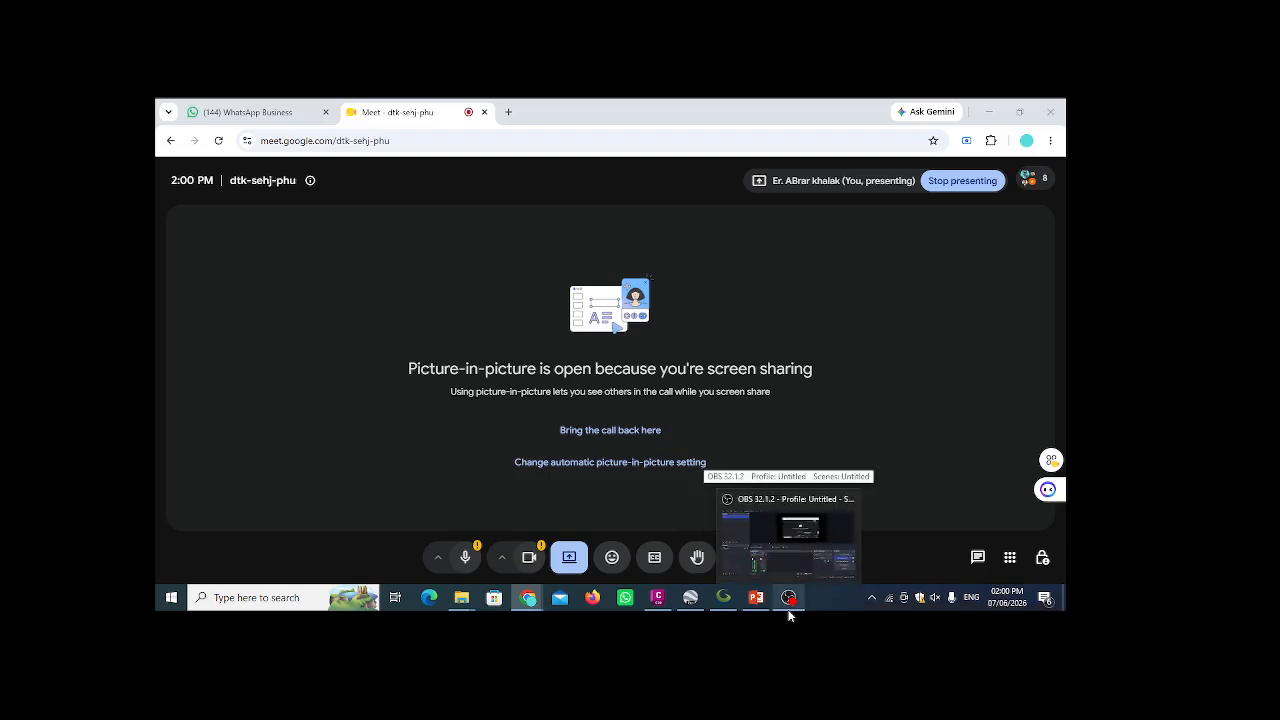
- Check the recording in OBS, switch back to Google Earth Pro, and frame the green field above the dirt road
click(789, 598)
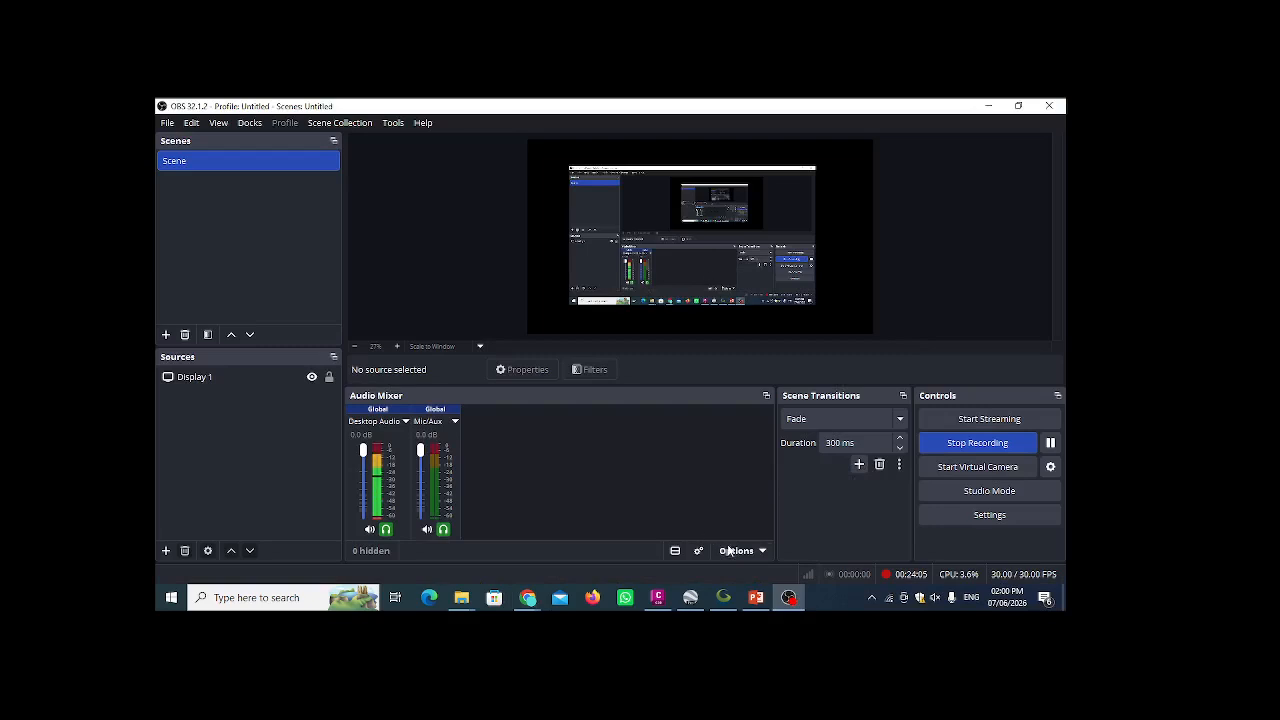
click(788, 600)
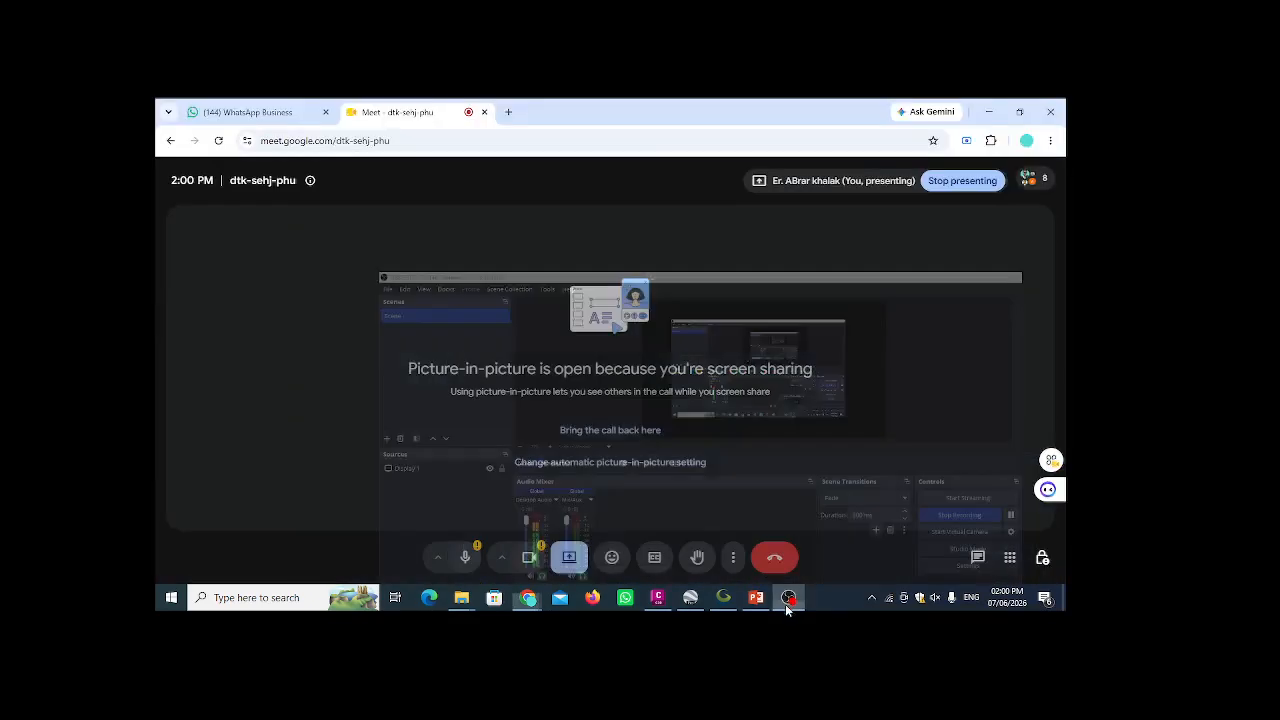
click(688, 599)
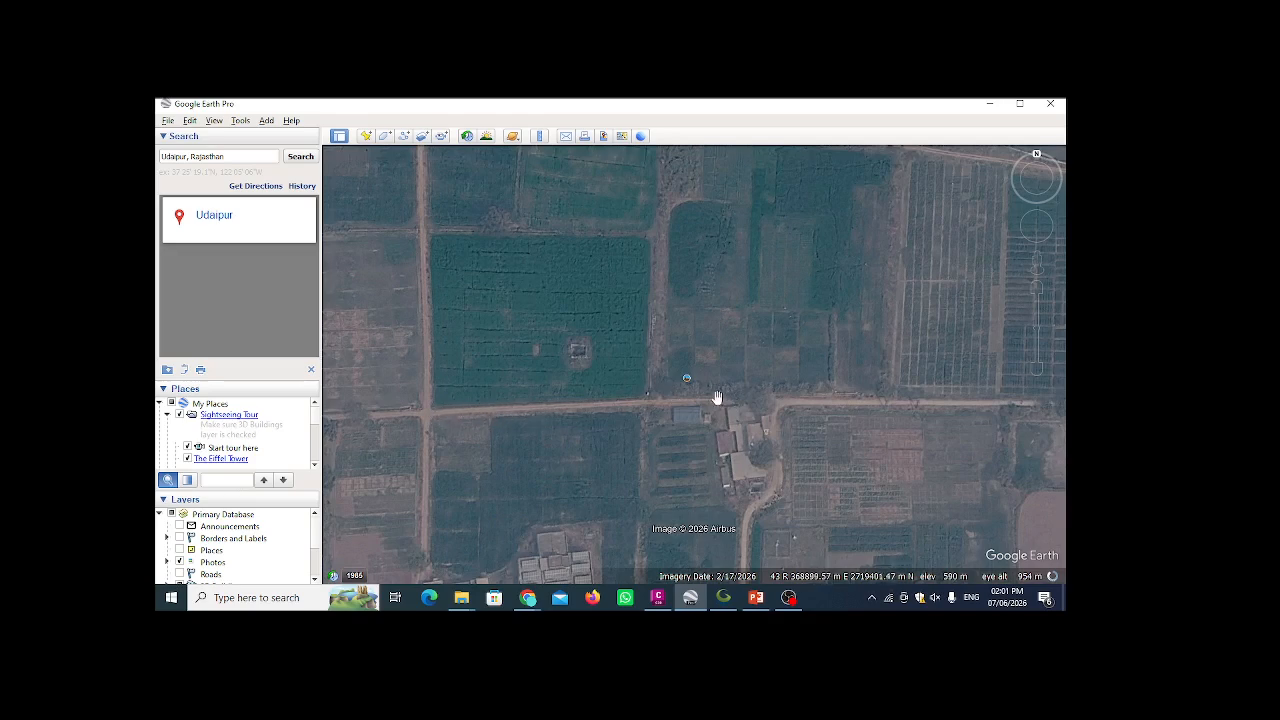
scroll(458, 412, up, 5)
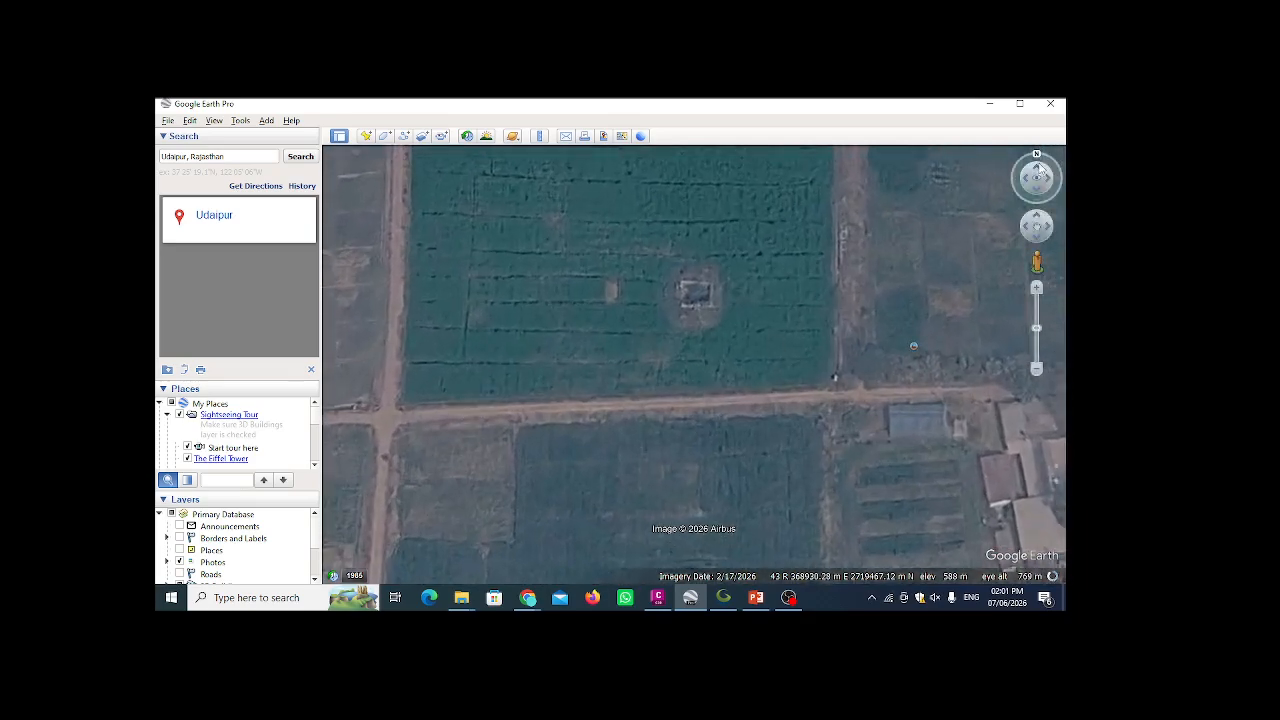
click(1036, 193)
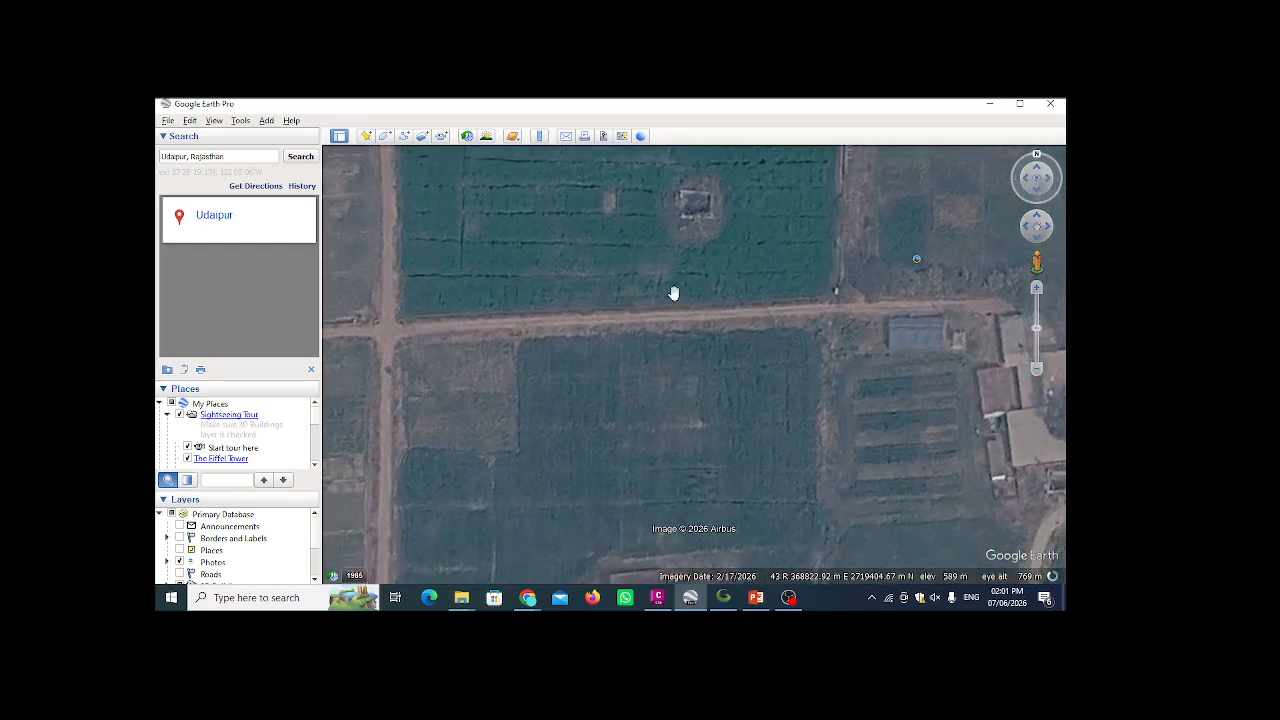
drag(671, 289, 594, 406)
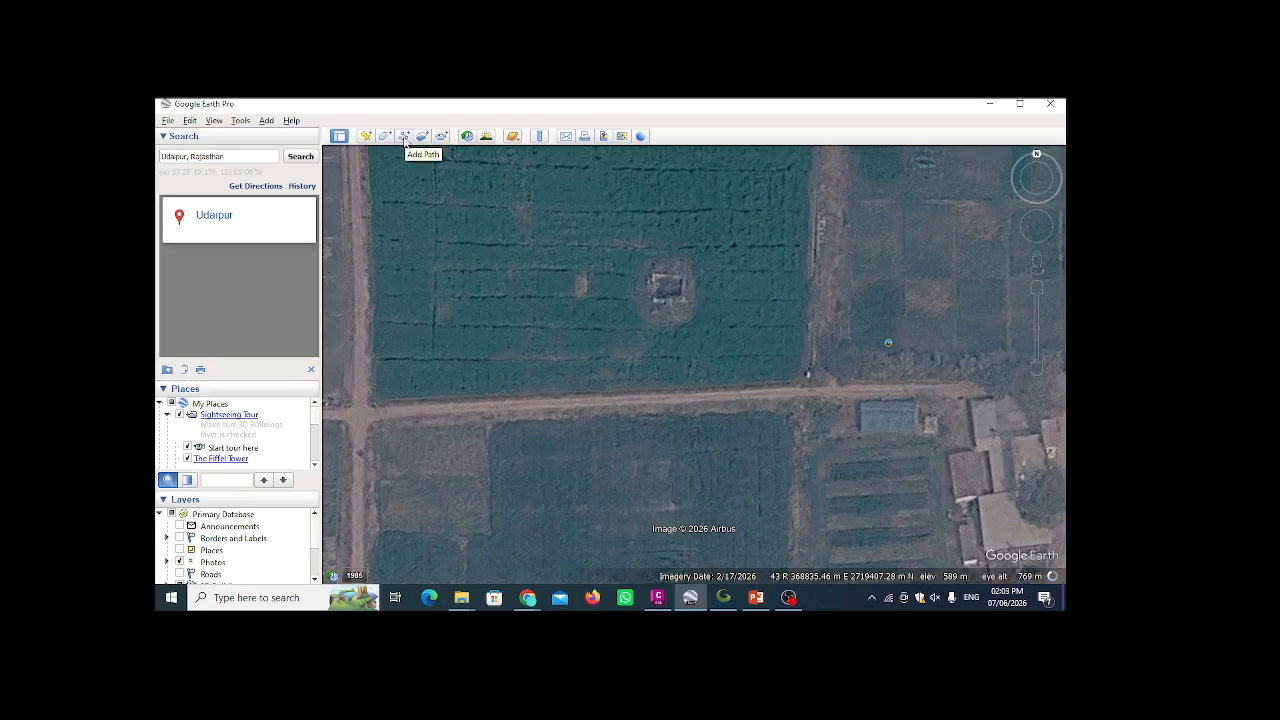
- Start a new path, trace a short freehand stretch along the dirt road south of the green field, and delete its points
click(404, 137)
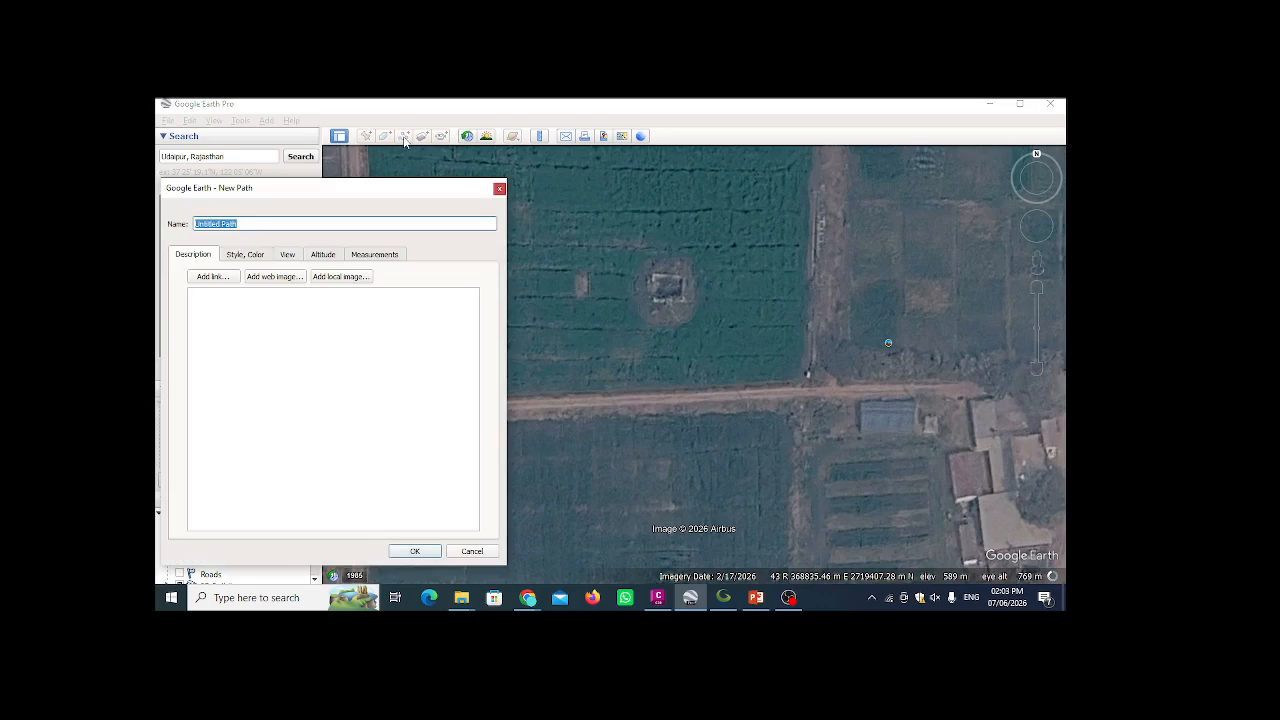
drag(393, 188, 386, 160)
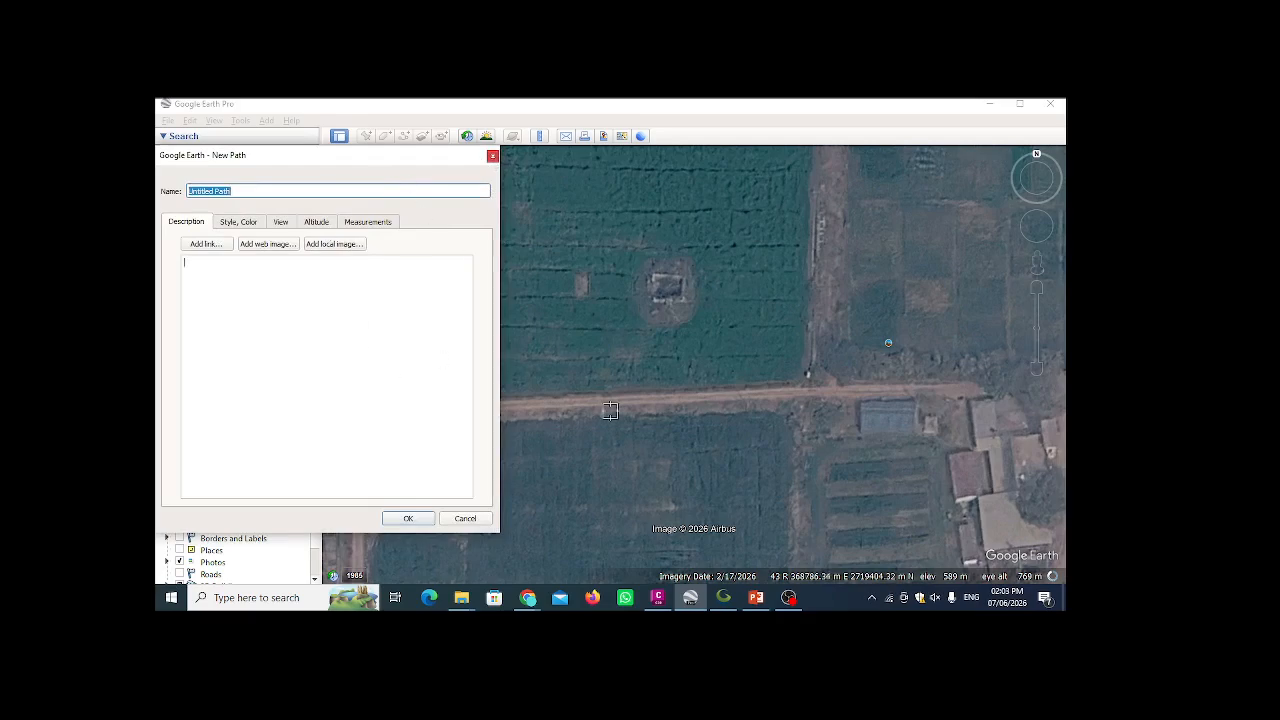
scroll(799, 421, down, 3)
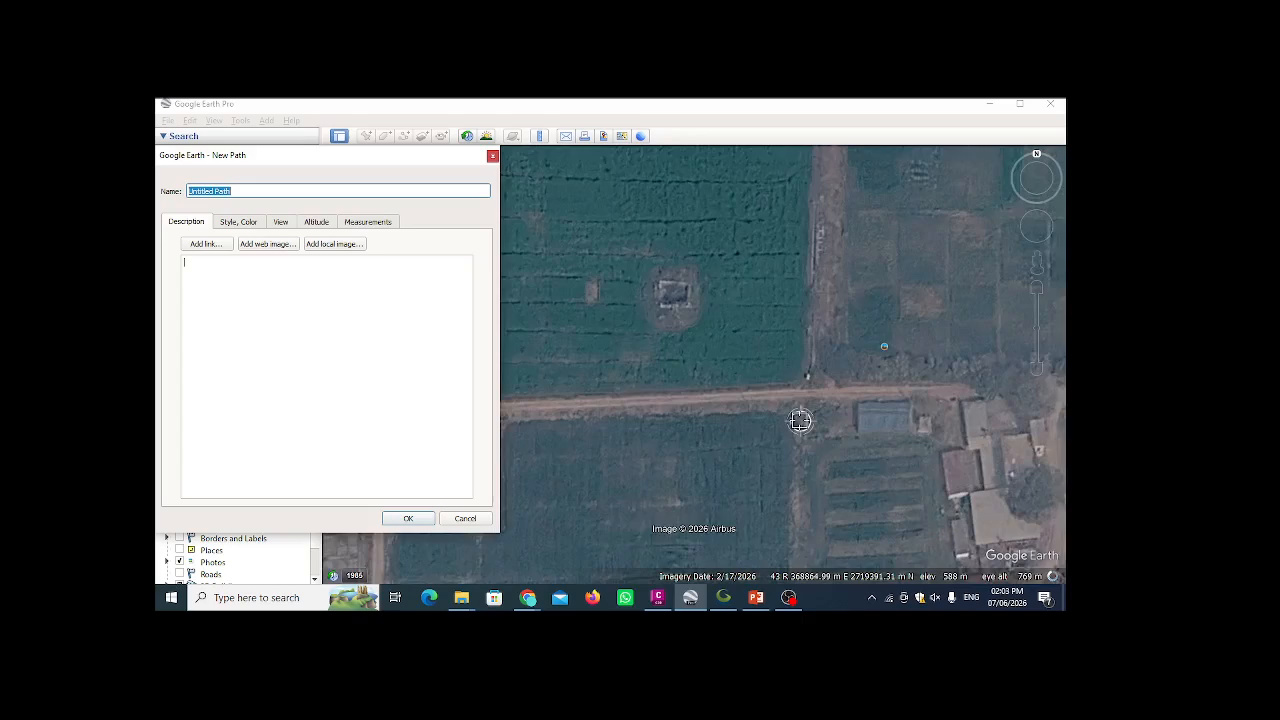
drag(714, 417, 756, 416)
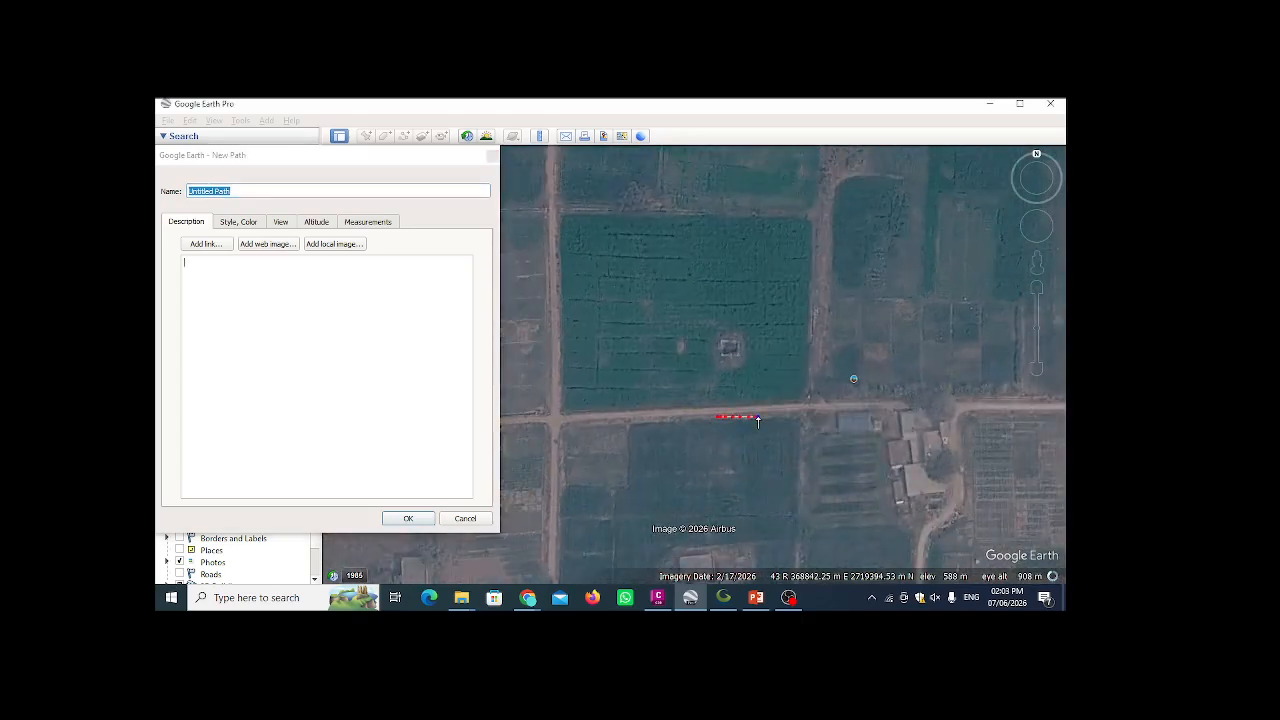
right_click(732, 416)
right_click(732, 416)
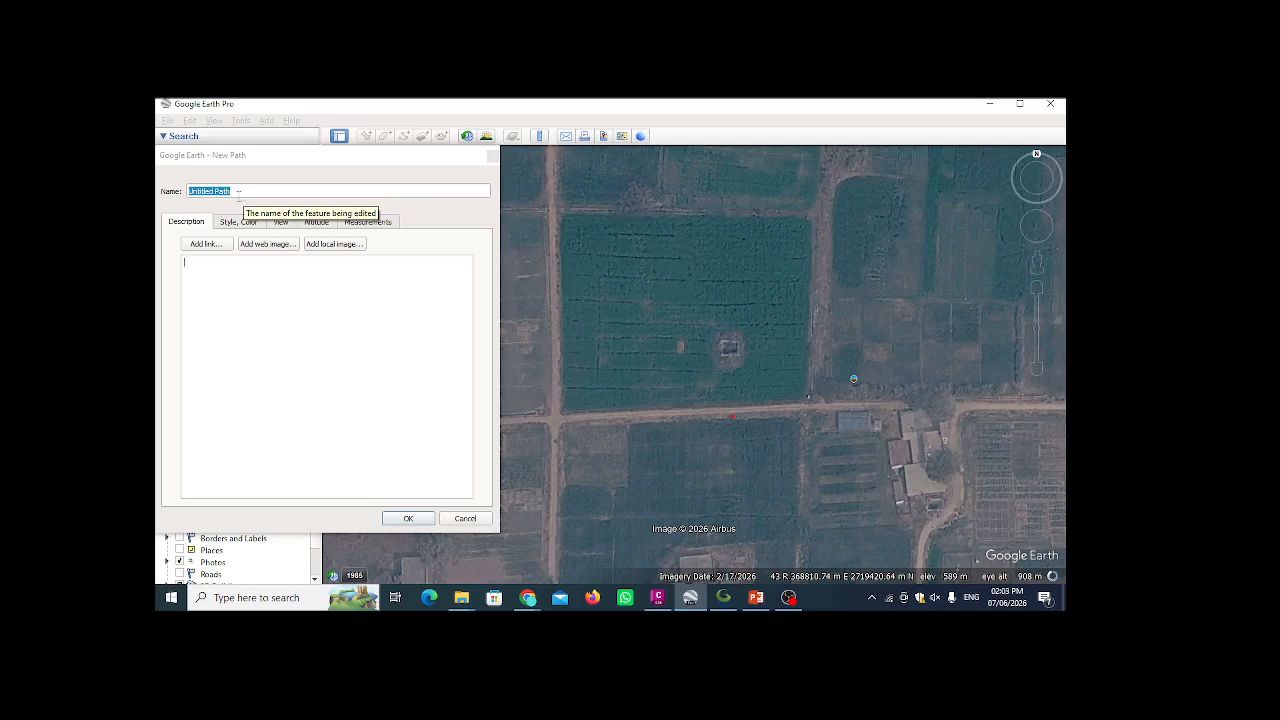
- Name the new path RC and try to delete any remaining path points near the dirt road
click(238, 195)
drag(208, 197, 193, 191)
click(251, 191)
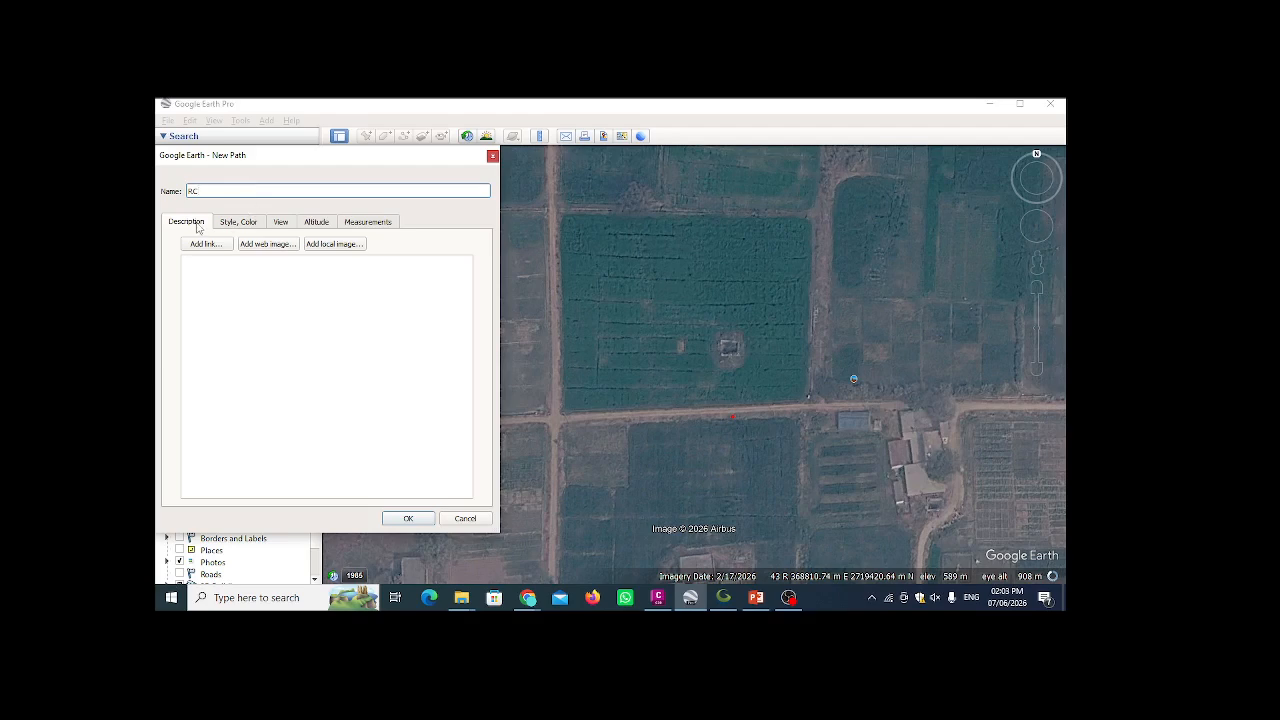
click(356, 281)
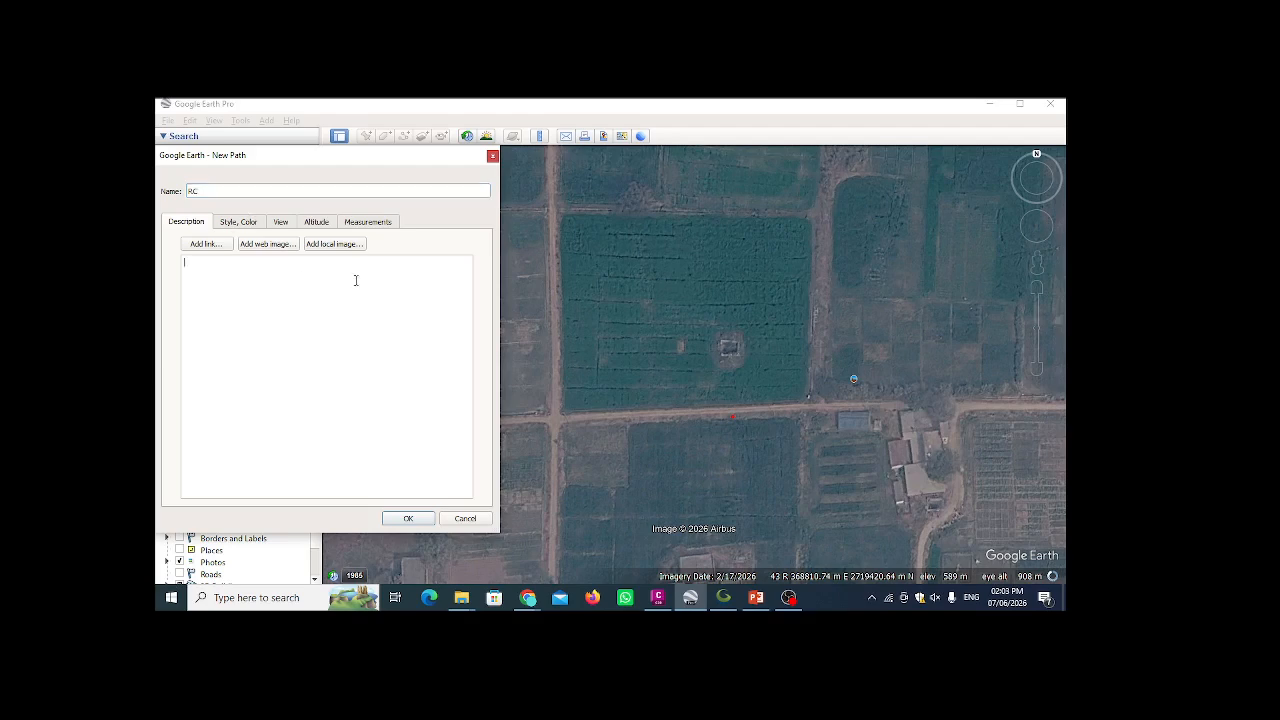
right_click(664, 382)
click(739, 366)
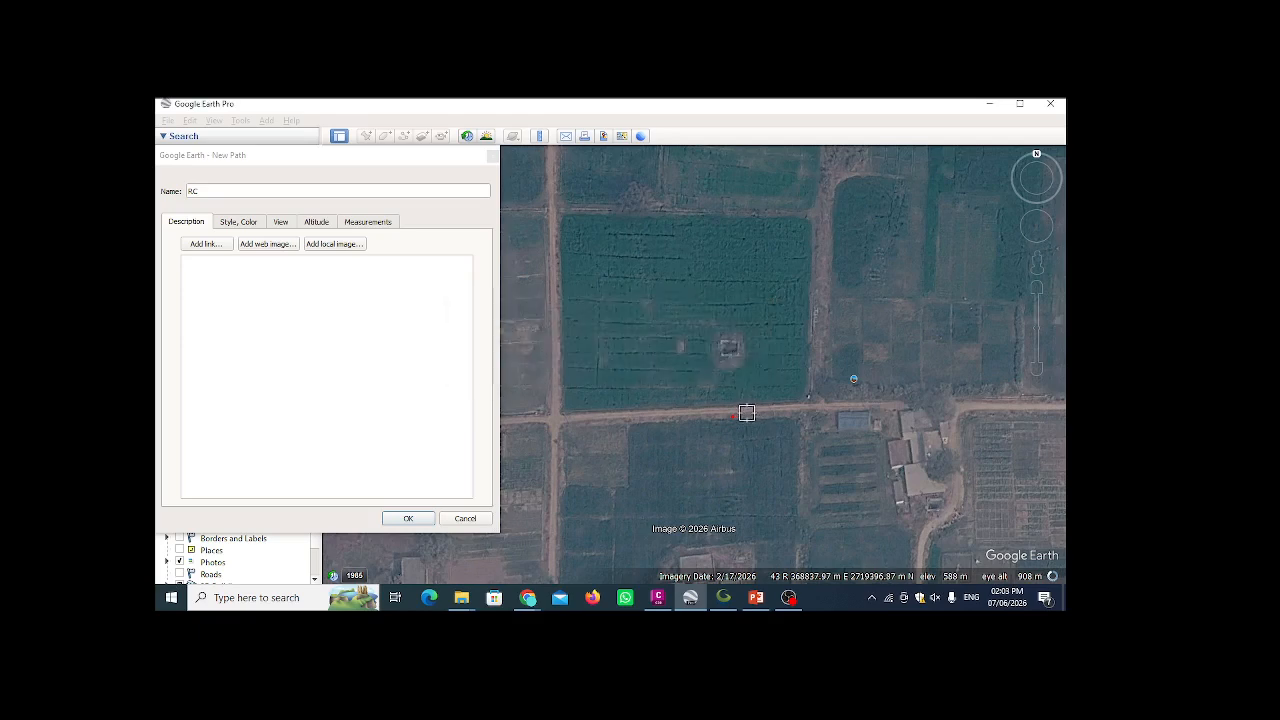
right_click(742, 420)
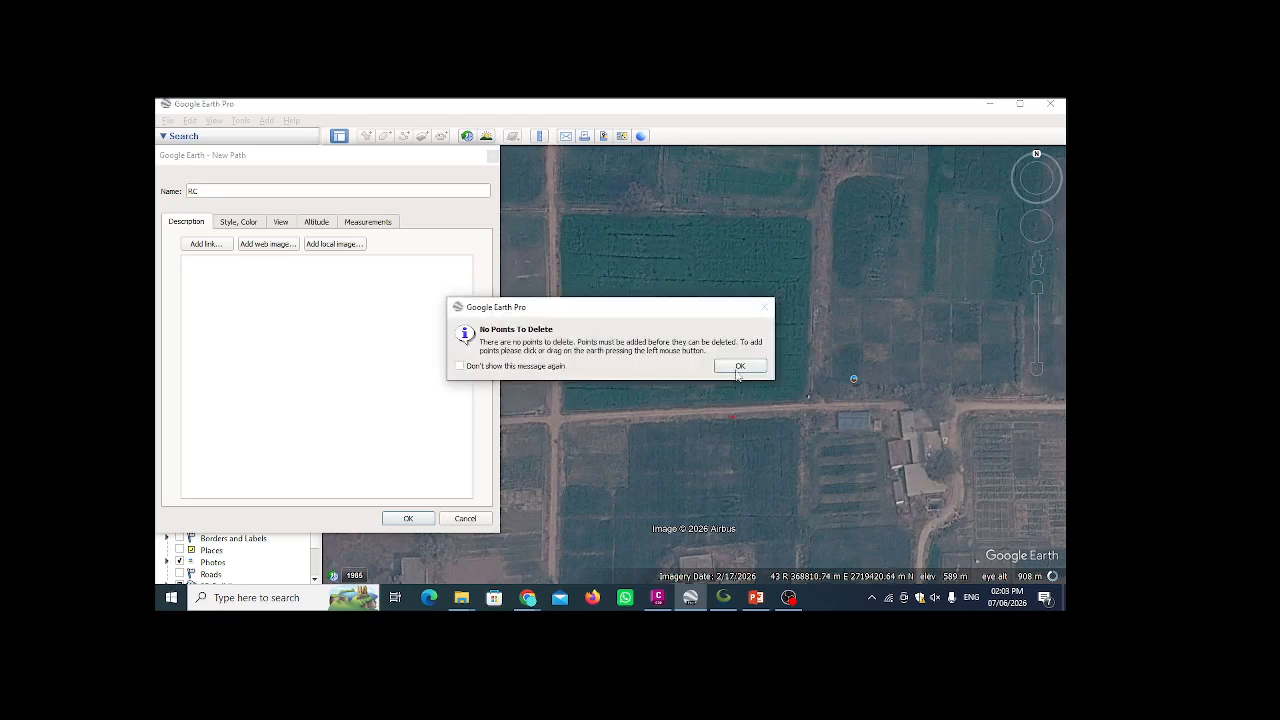
click(739, 366)
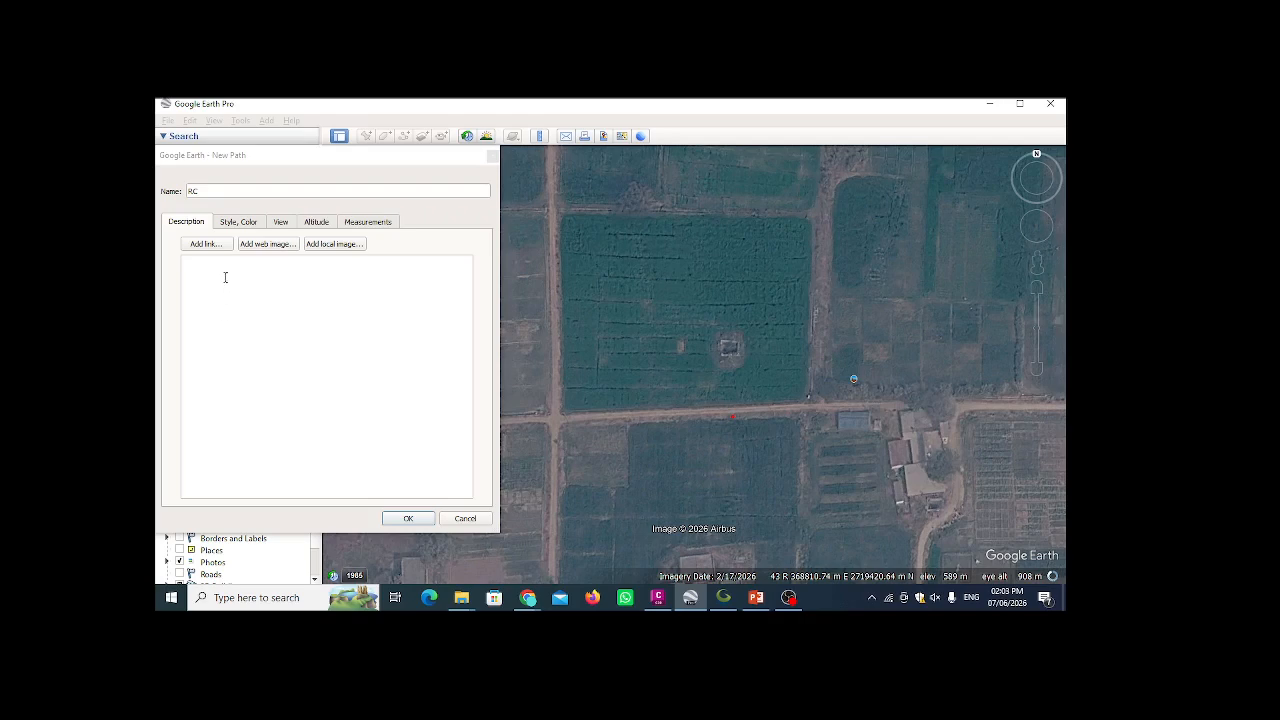
- Set the path's line color to light yellow, #ffff7f
click(229, 224)
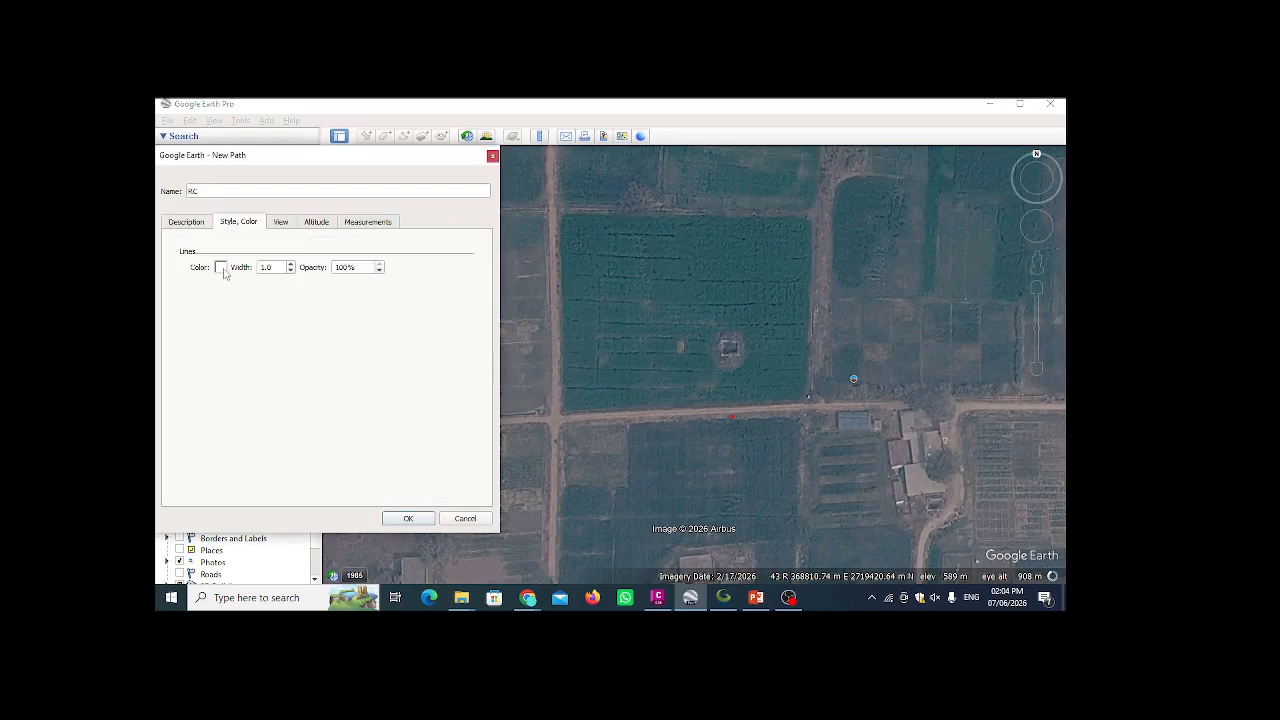
click(224, 269)
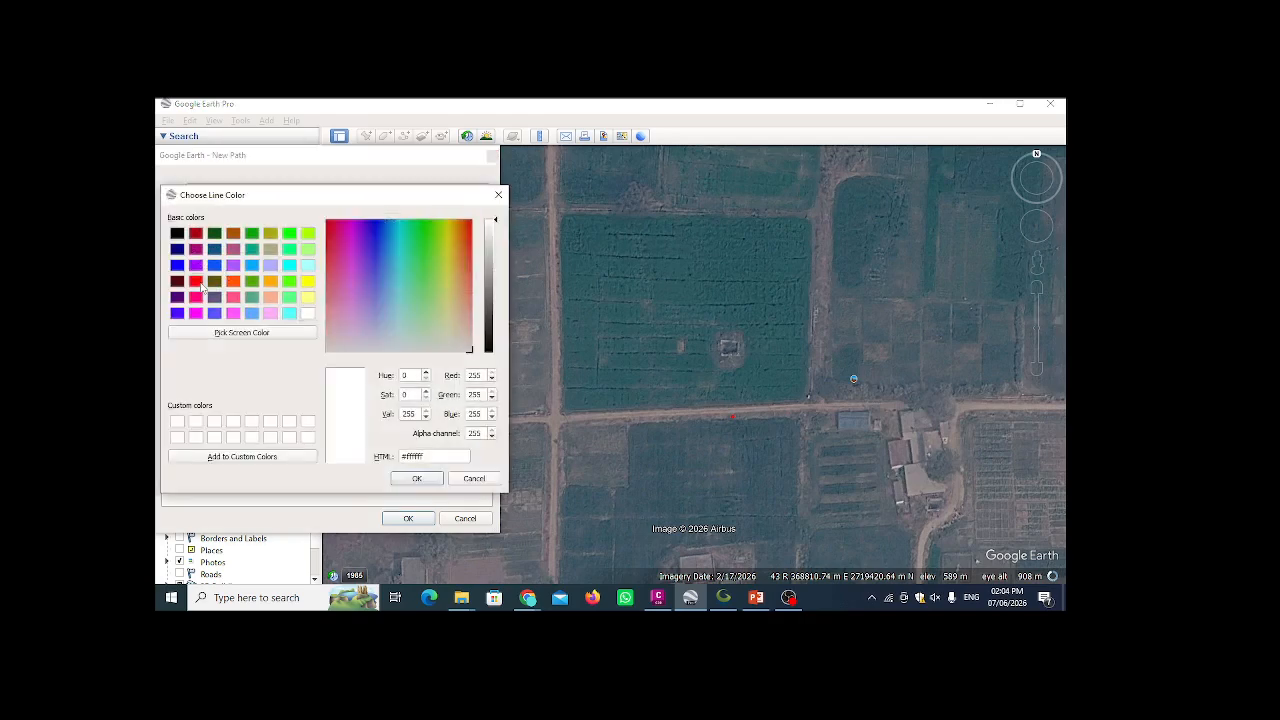
click(196, 281)
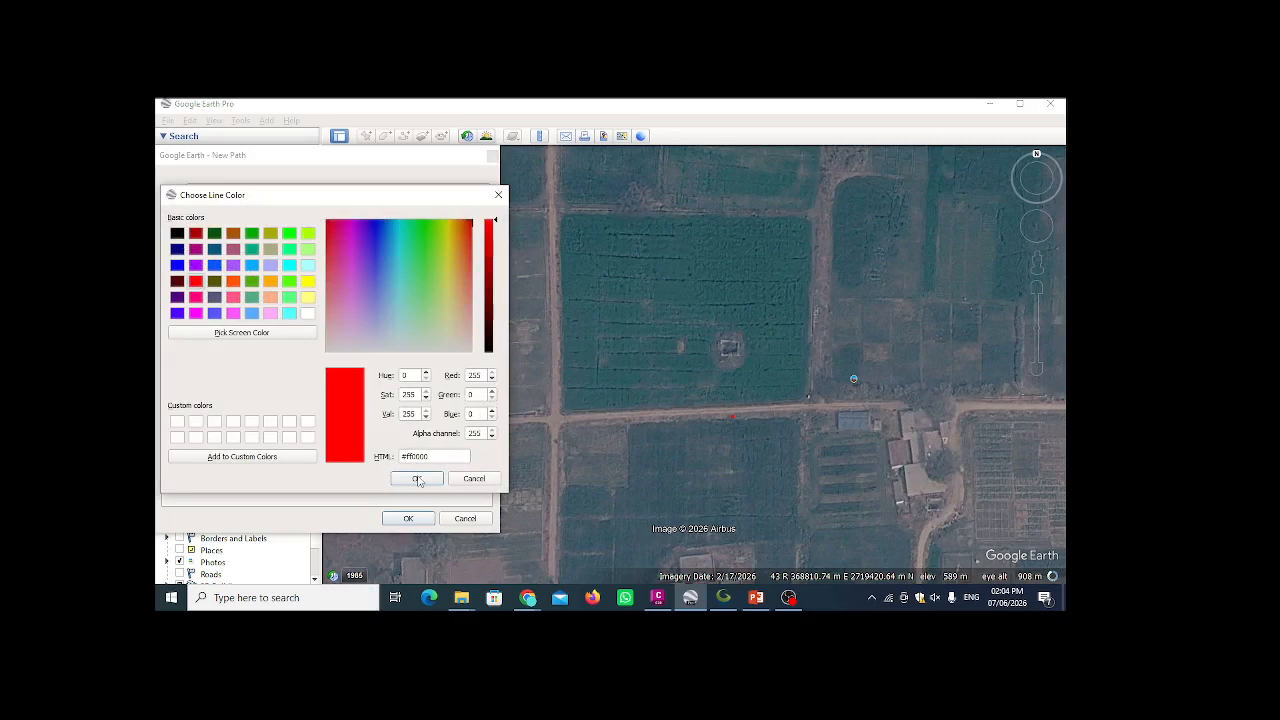
click(308, 297)
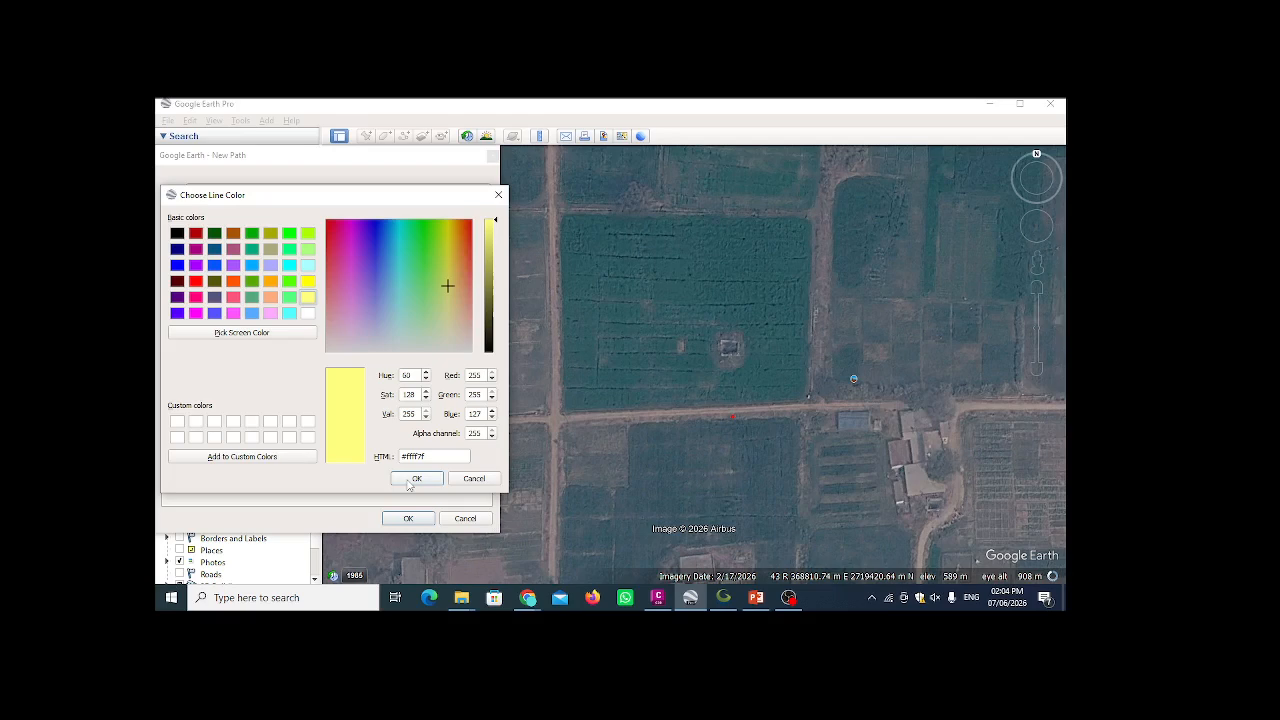
click(412, 479)
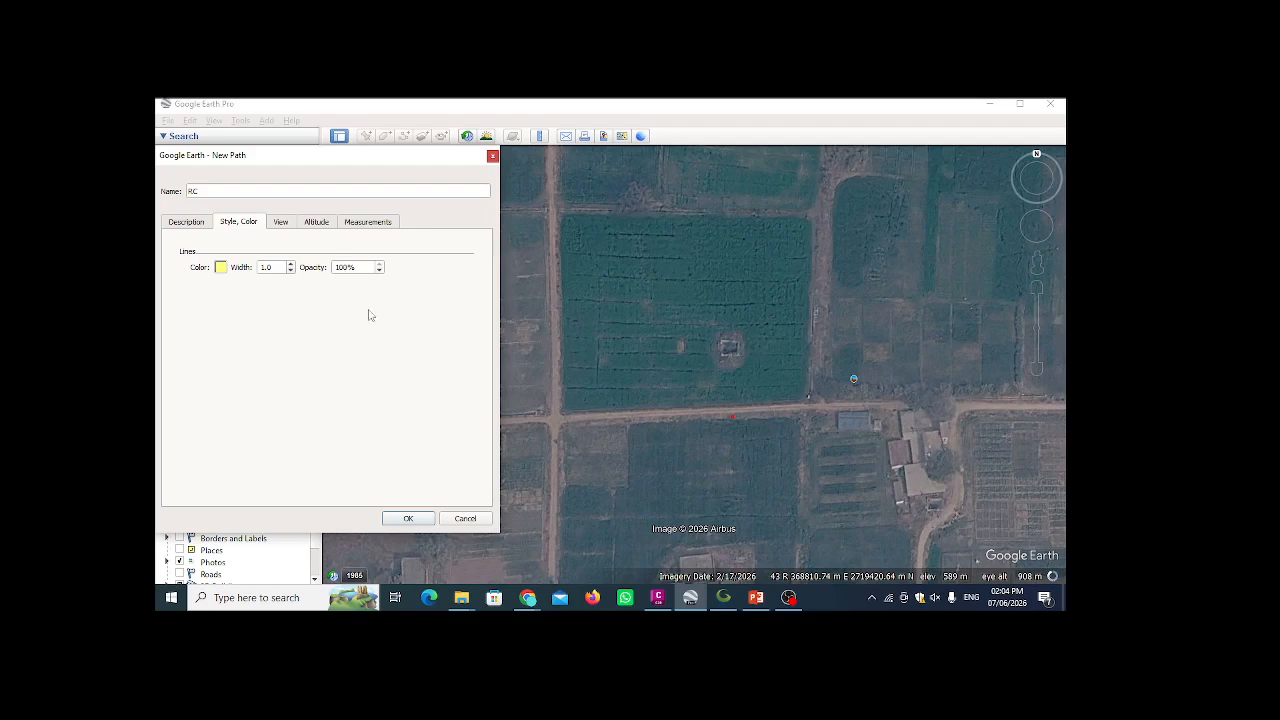
- Review the path's view, altitude and measurement settings, keeping Date/Time at None and the length unit at Meters
click(282, 222)
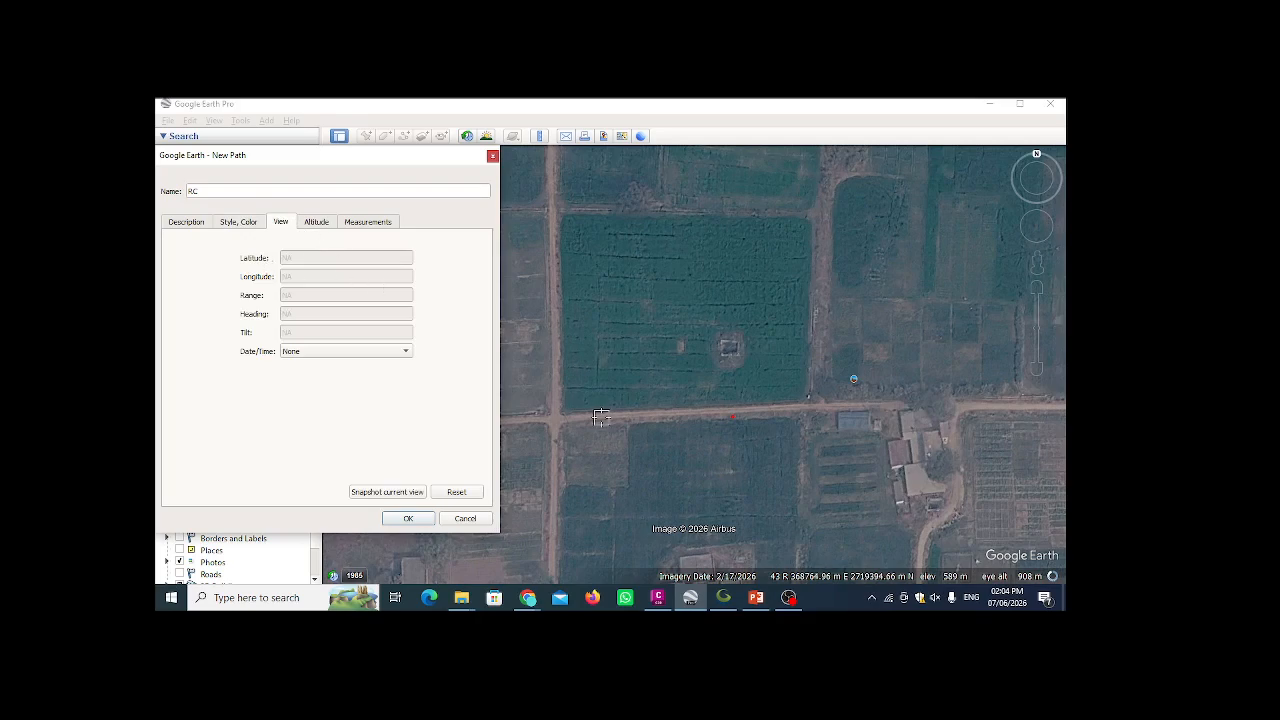
click(389, 356)
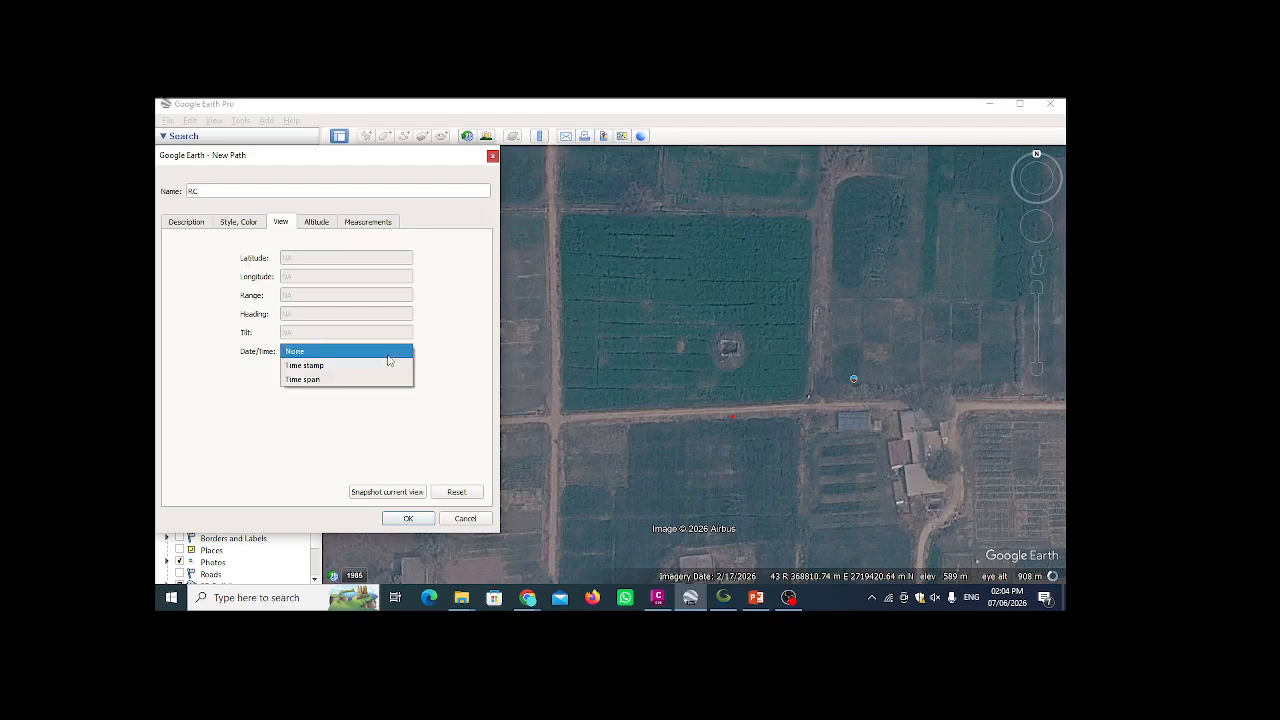
click(389, 354)
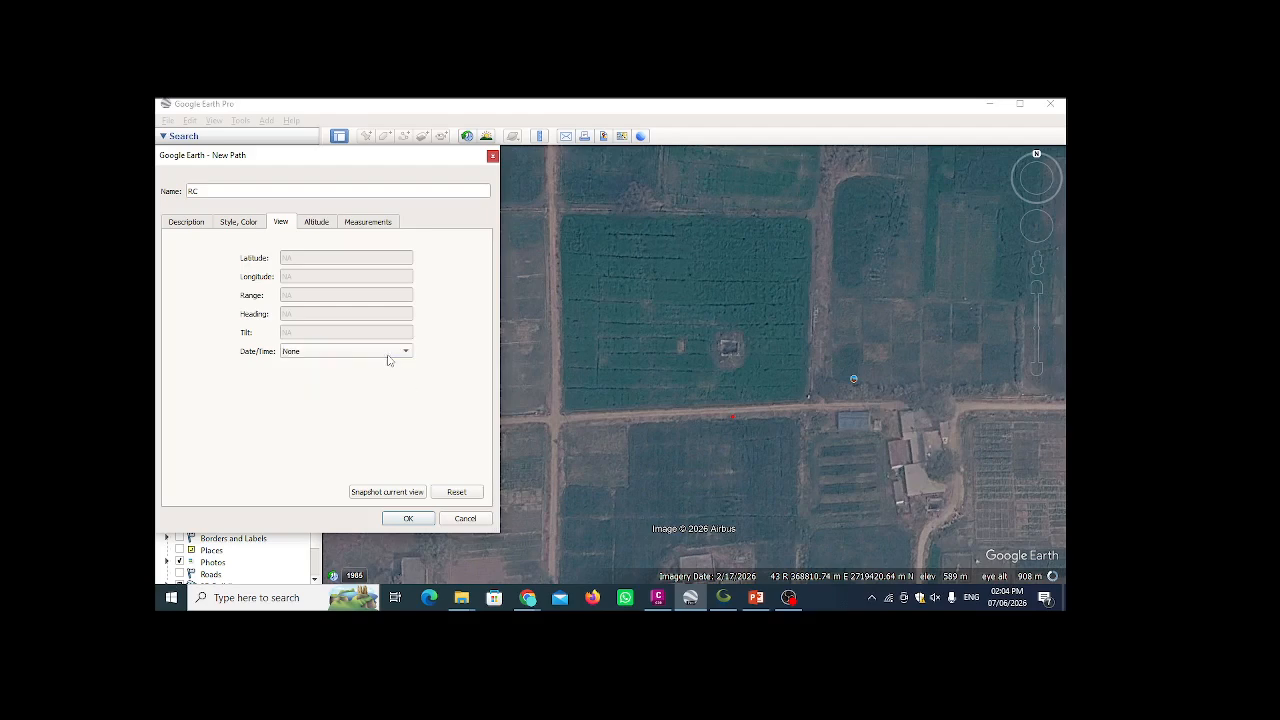
click(320, 223)
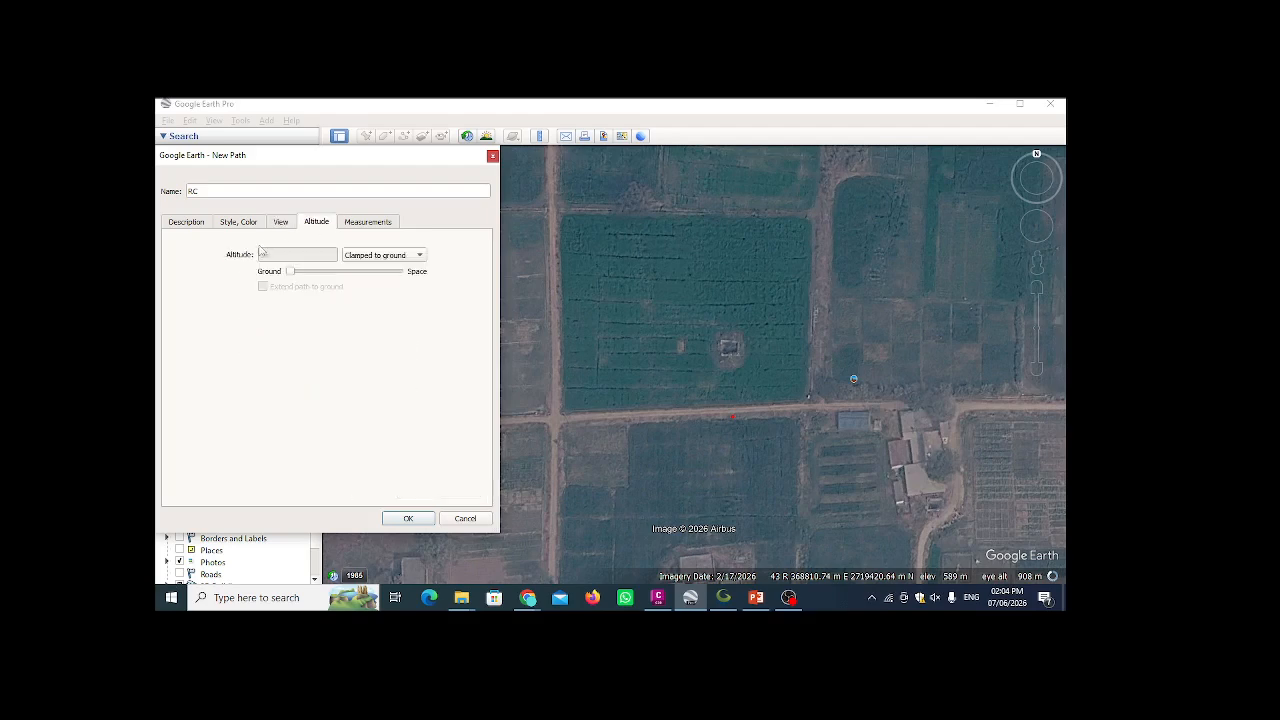
click(370, 223)
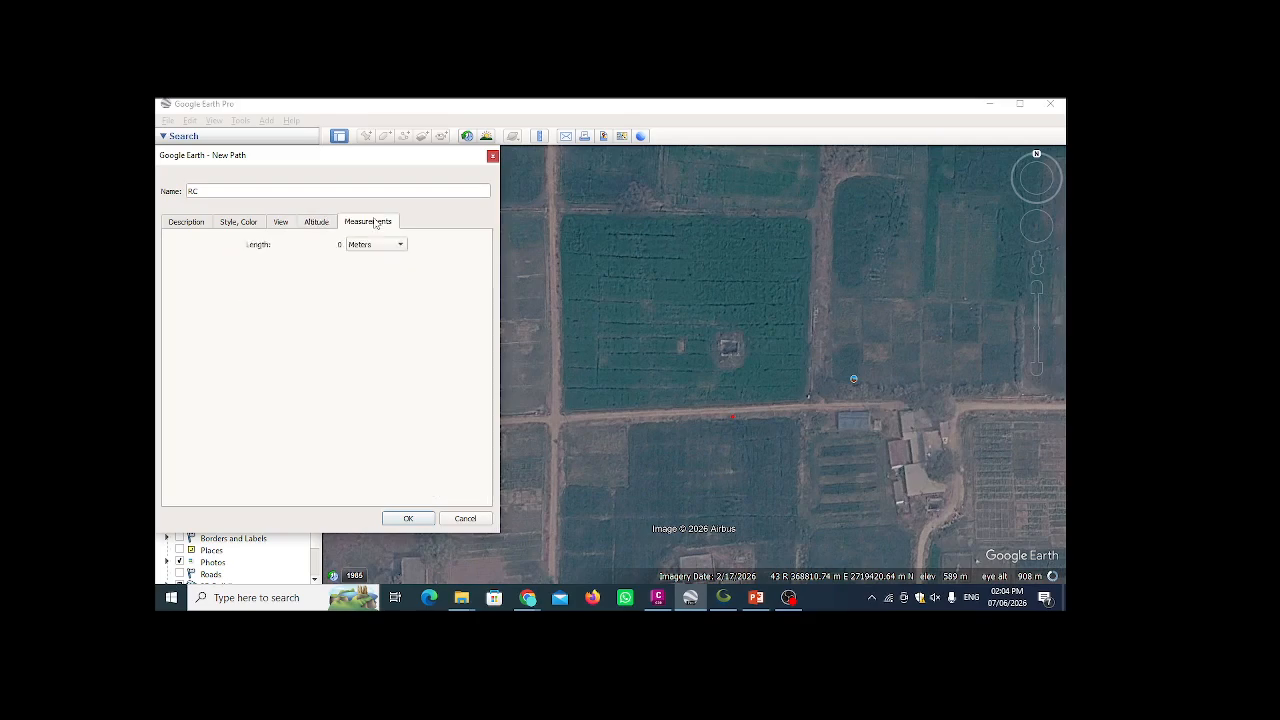
click(374, 246)
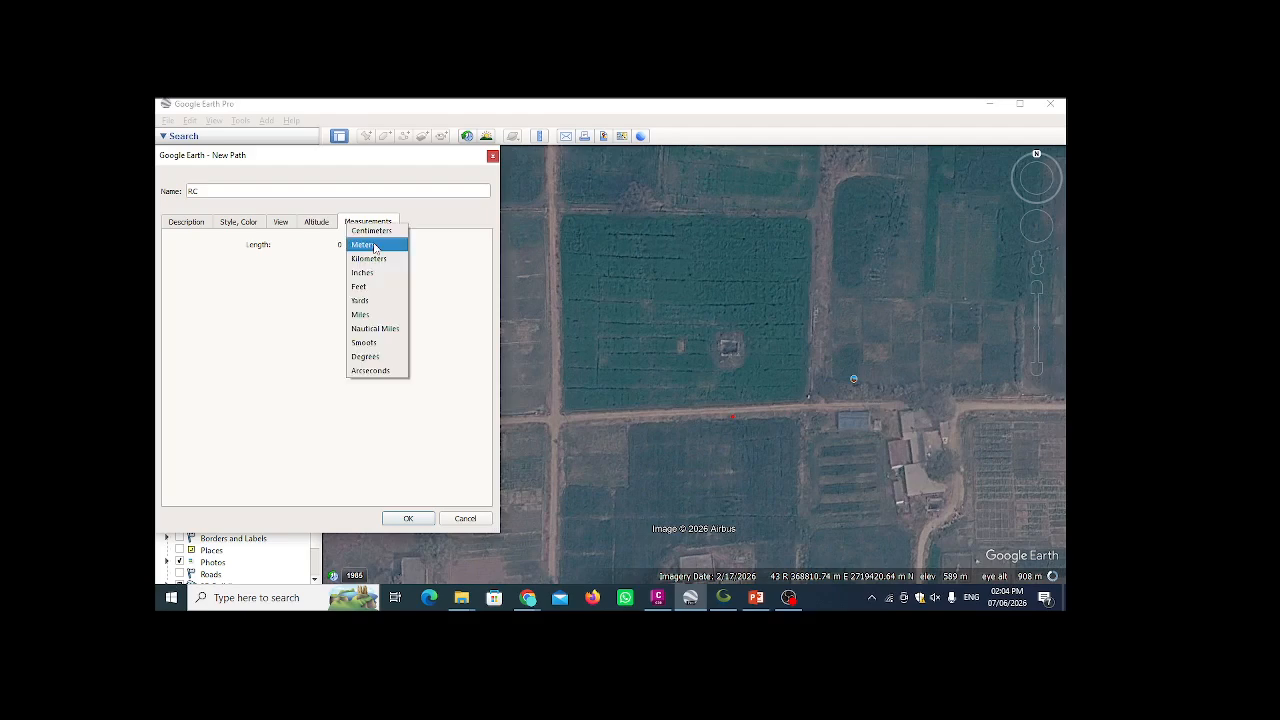
click(380, 249)
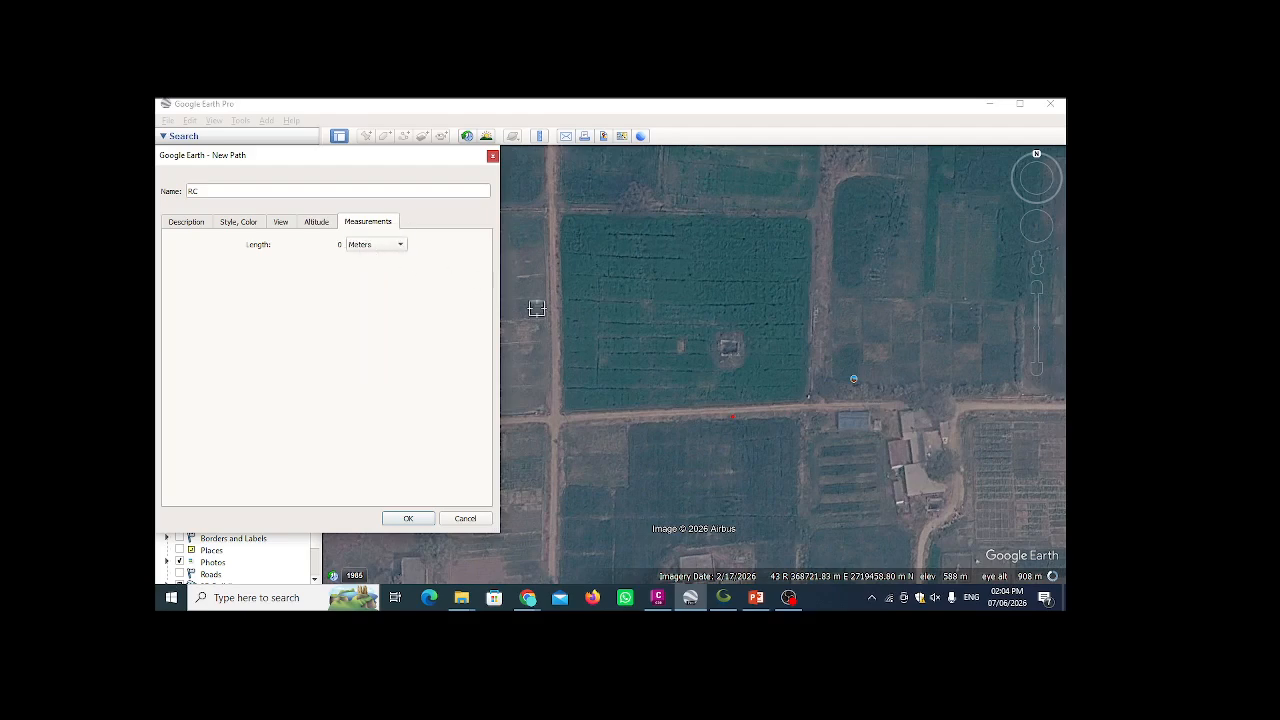
- Place three path points eastward along the dirt road from the crossroads and delete the last two
click(561, 423)
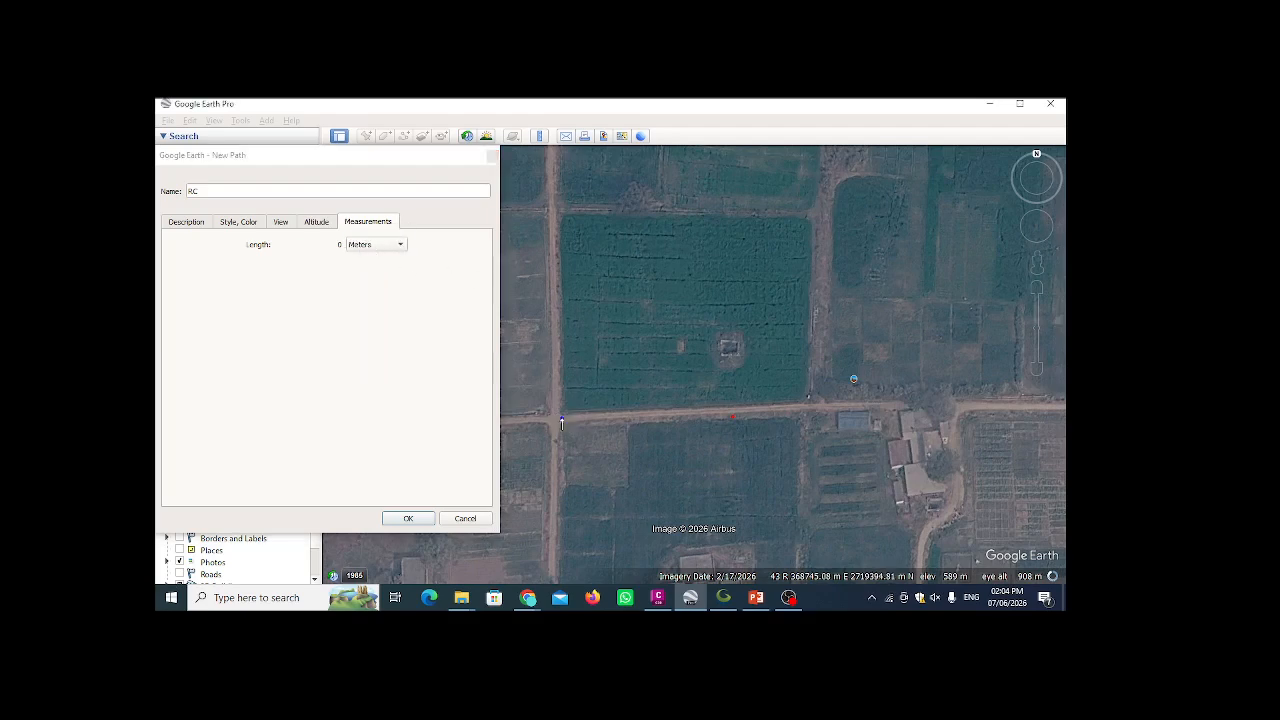
click(615, 413)
click(672, 409)
right_click(669, 412)
right_click(621, 418)
- Add a path point in the field southeast of the crossroads, discard the new path, and bring the green field back into view
scroll(583, 410, up, 2)
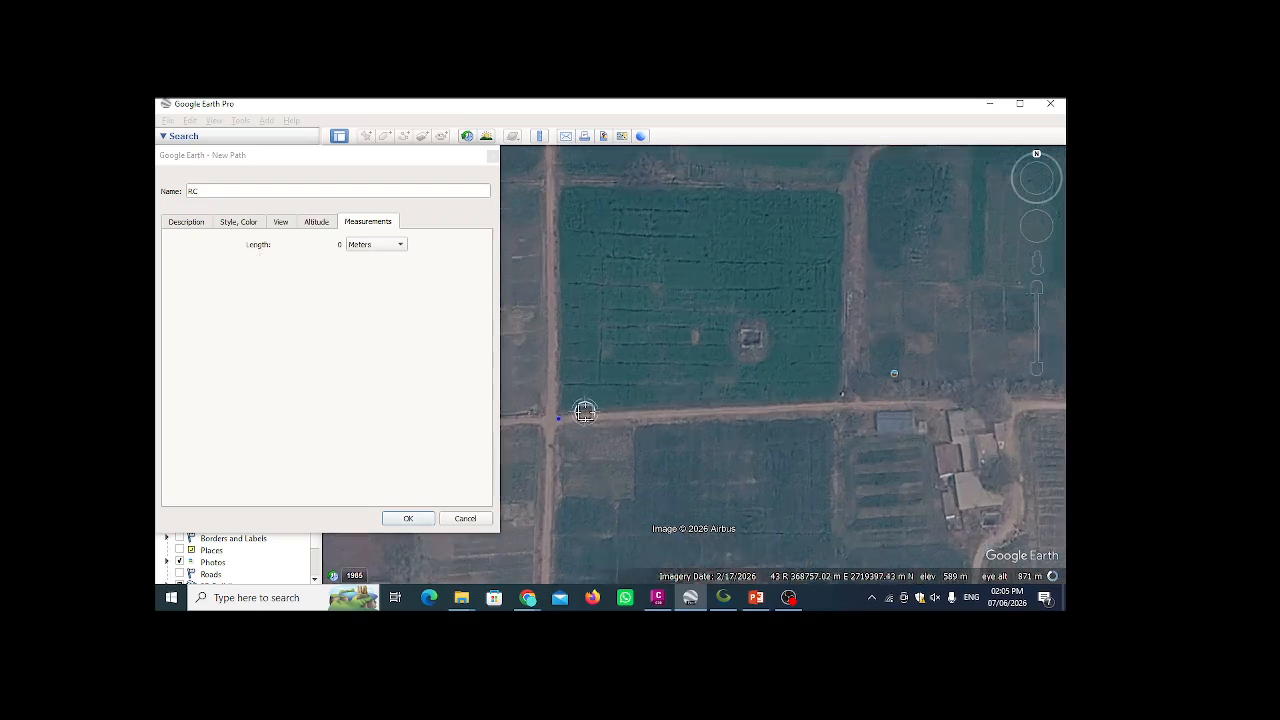
scroll(580, 416, up, 3)
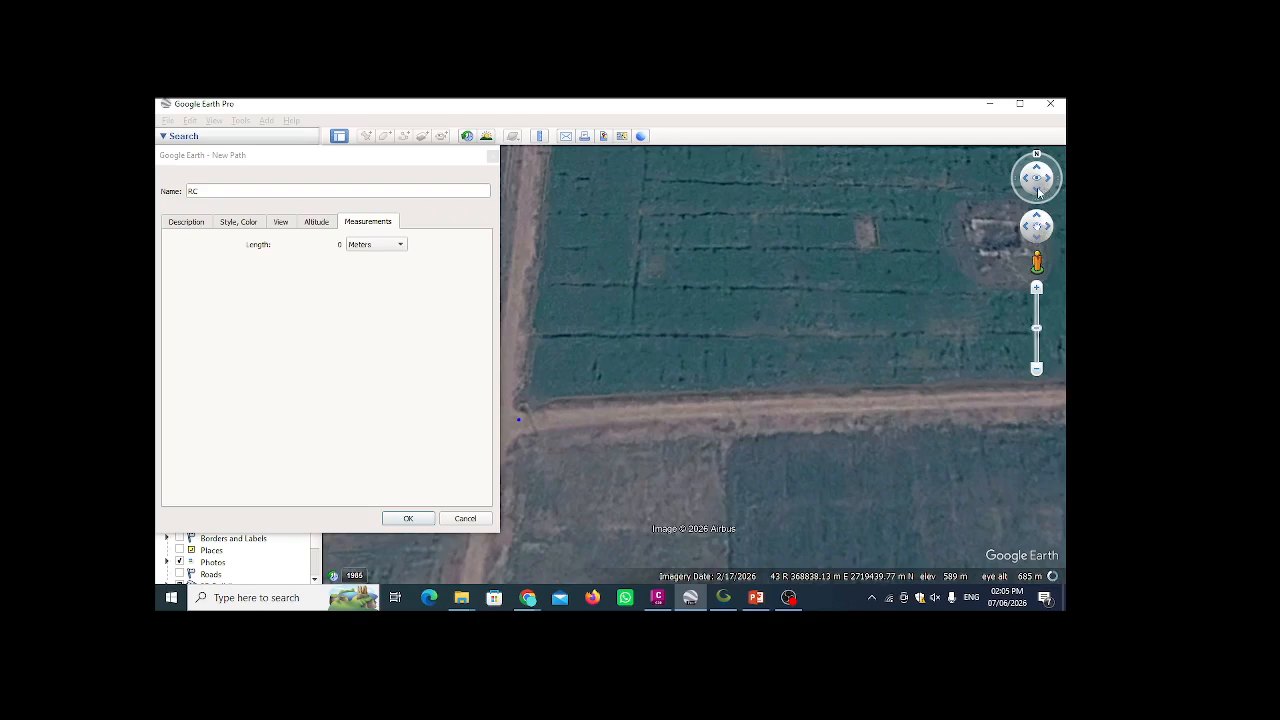
drag(1038, 192, 1038, 192)
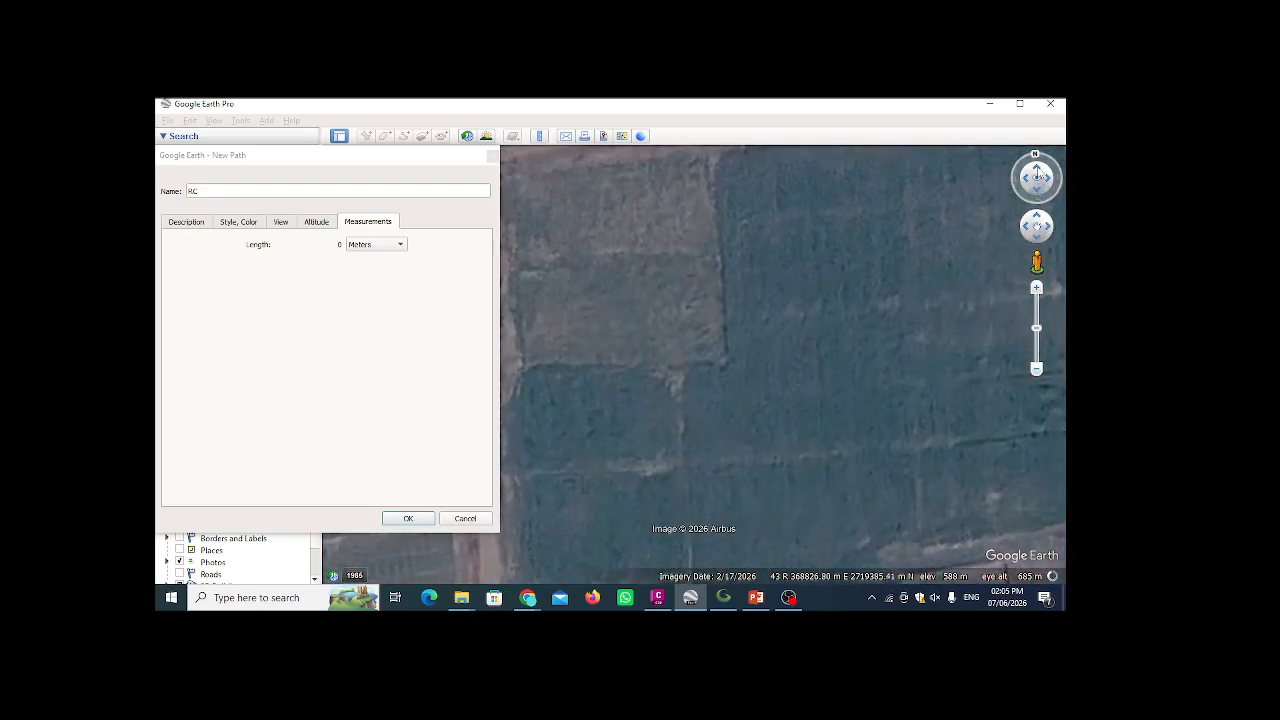
click(784, 254)
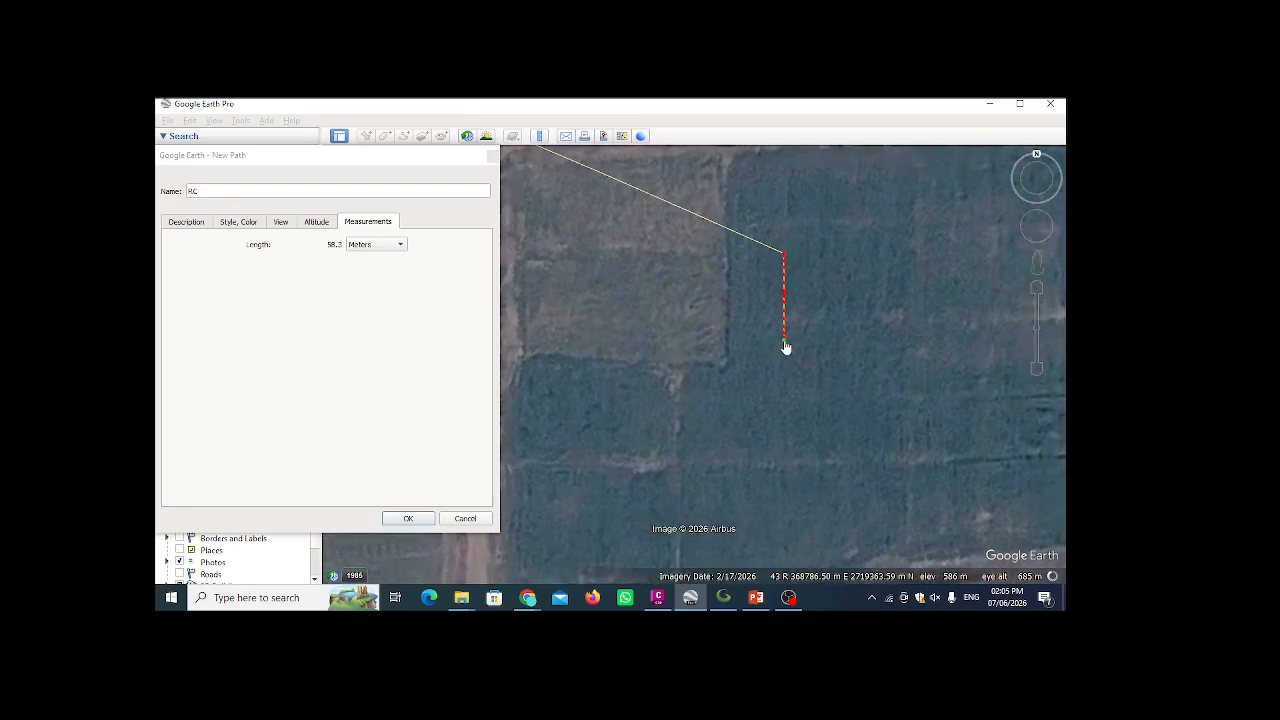
click(467, 521)
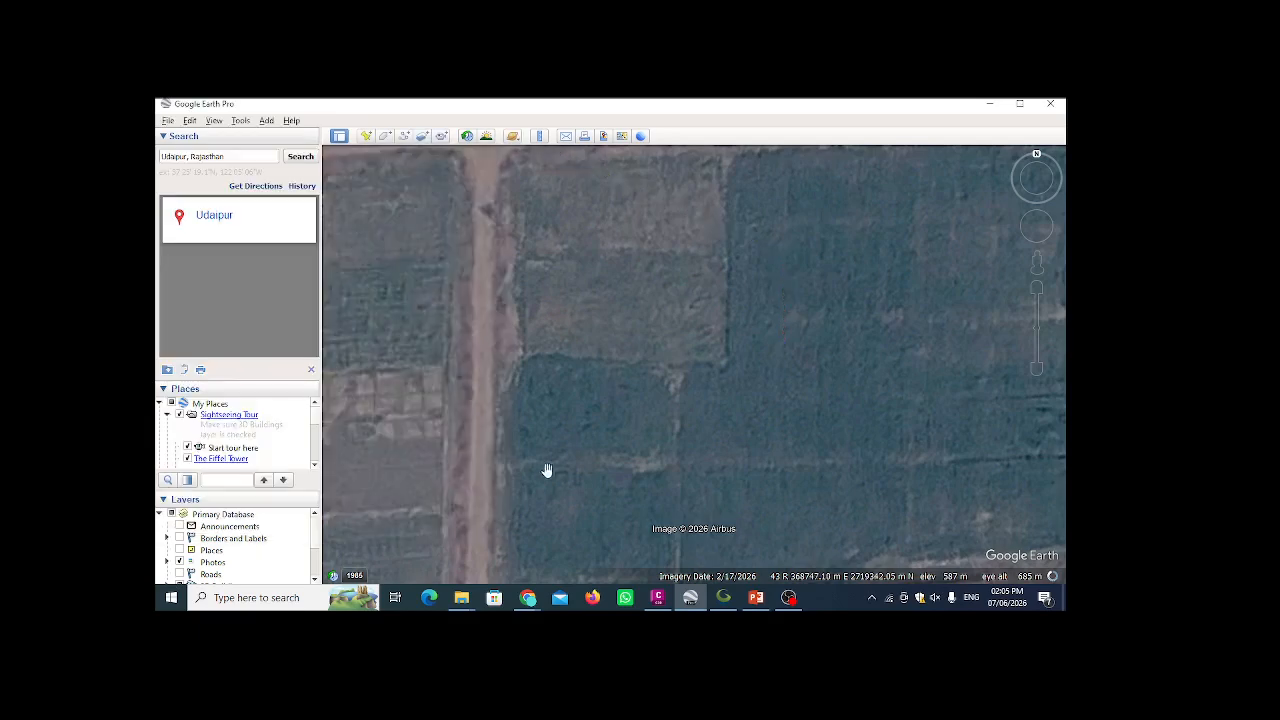
scroll(547, 449, down, 5)
drag(603, 362, 582, 508)
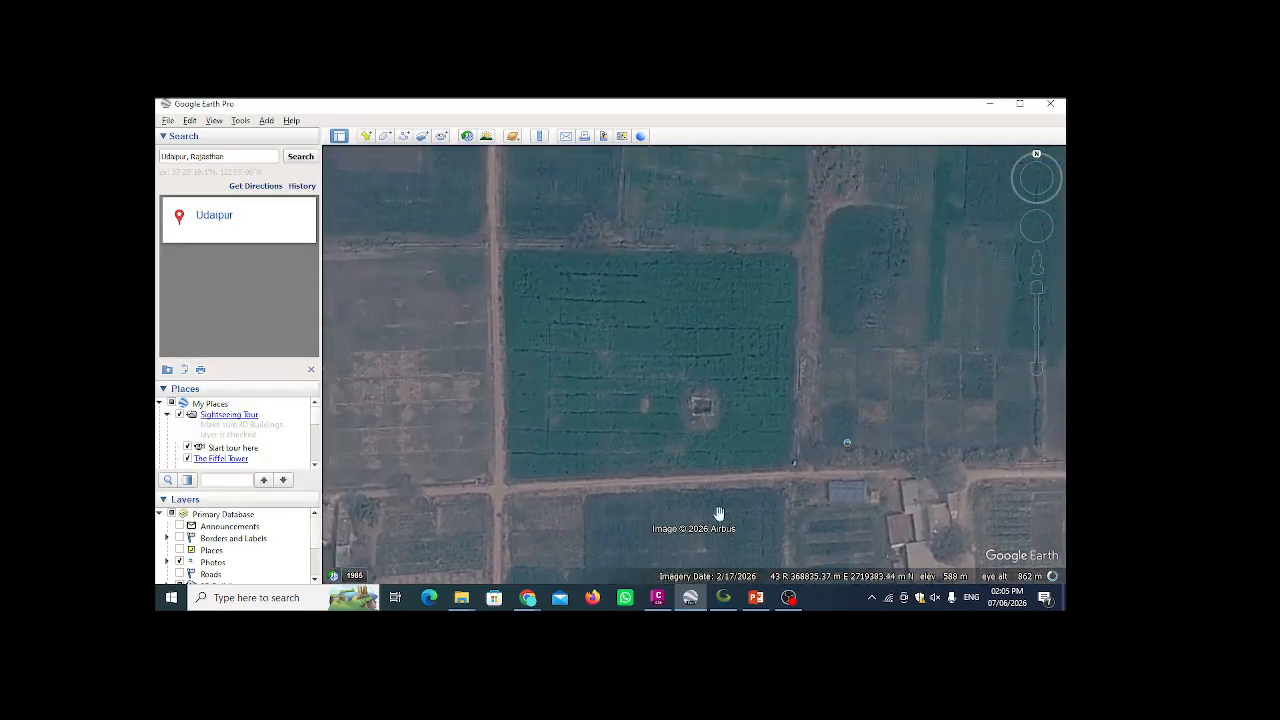
- Start a new path named ROAD CL over the dirt road along the green field's southern edge
scroll(688, 490, up, 3)
drag(643, 459, 623, 361)
scroll(621, 361, up, 3)
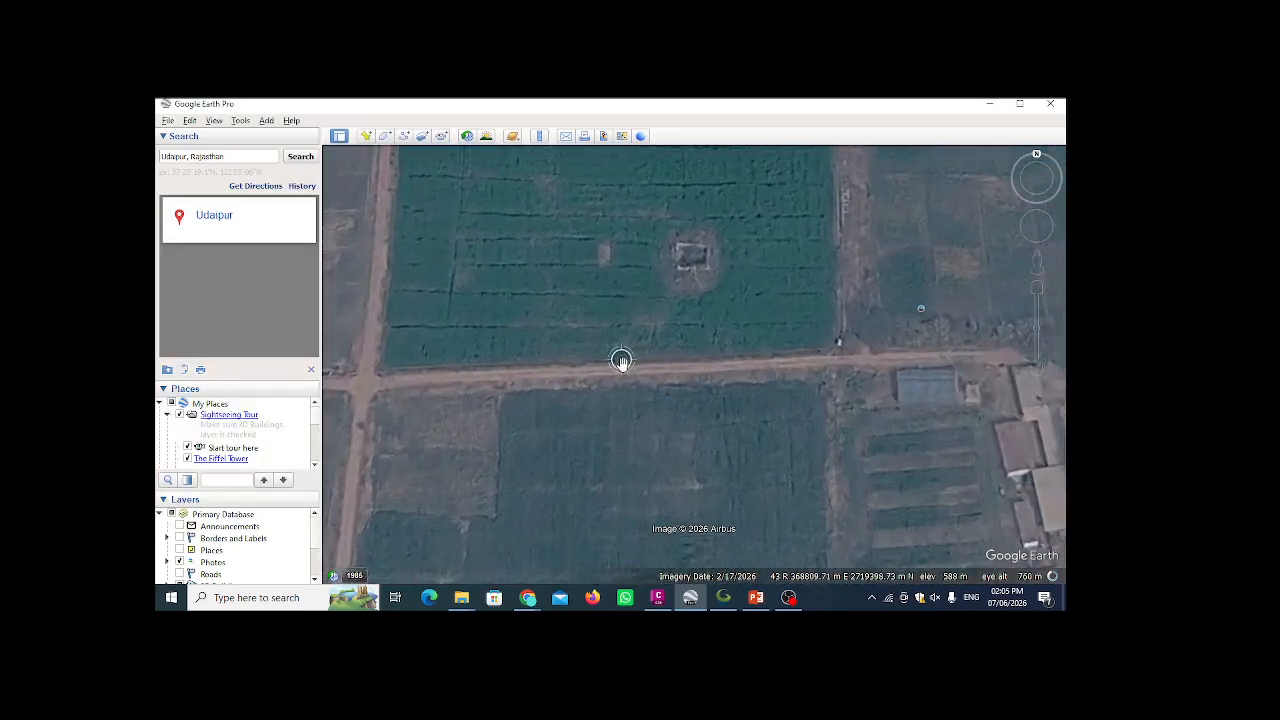
click(1036, 192)
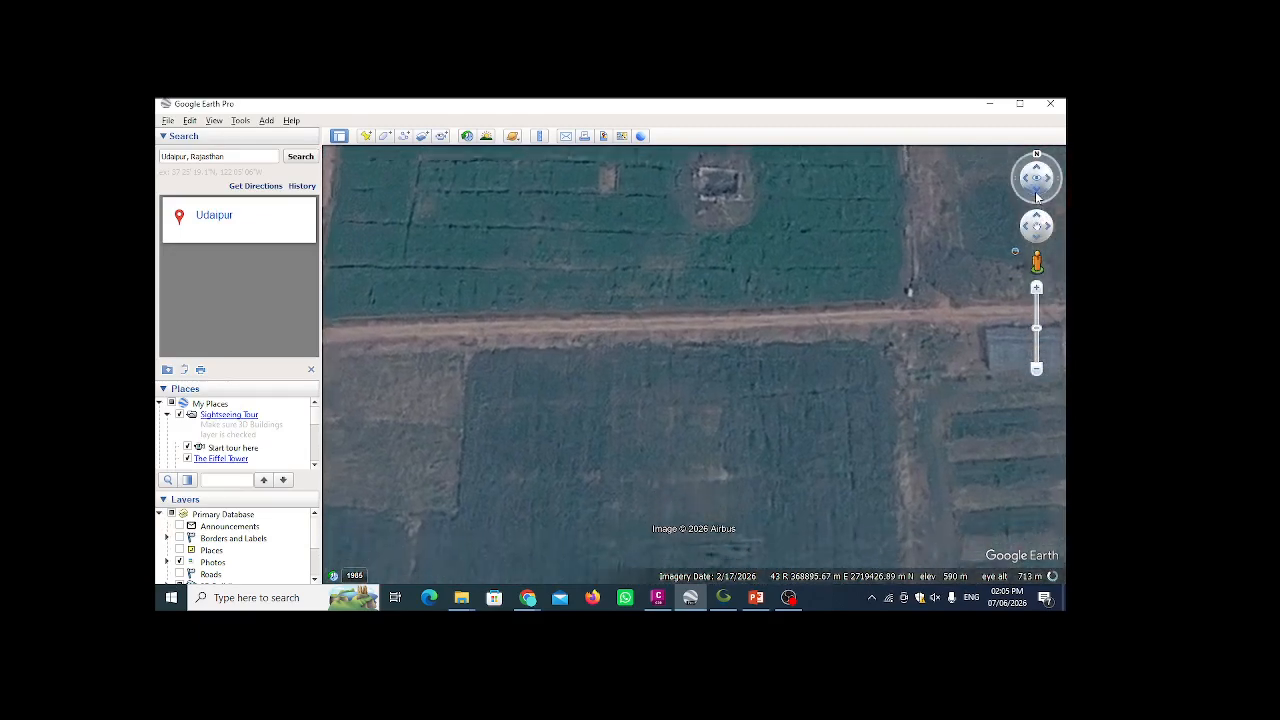
drag(674, 386, 675, 490)
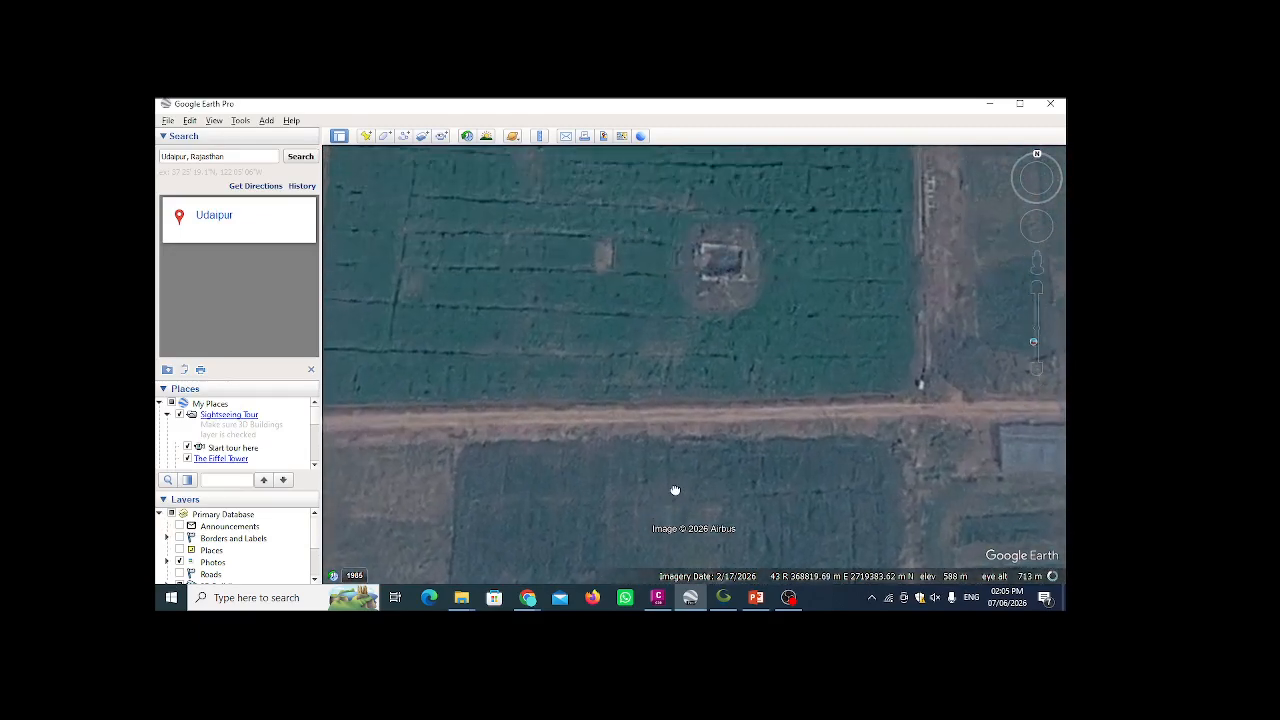
click(1037, 190)
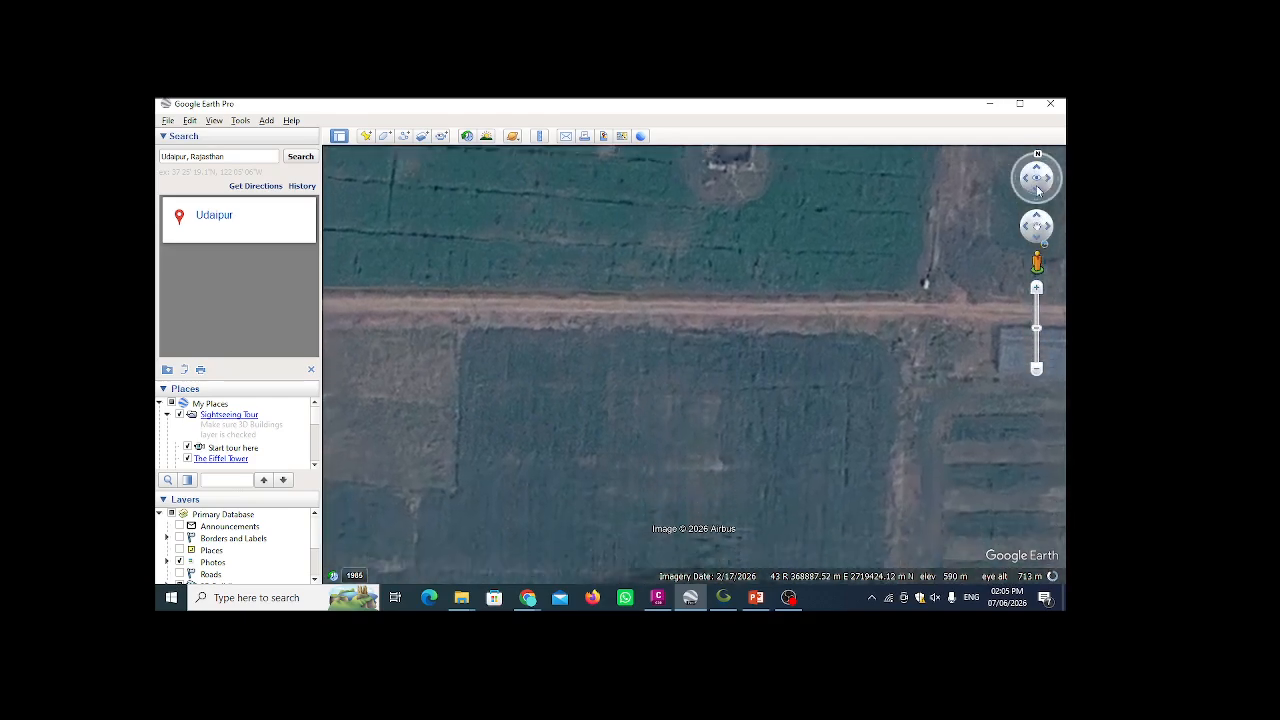
drag(571, 266, 624, 350)
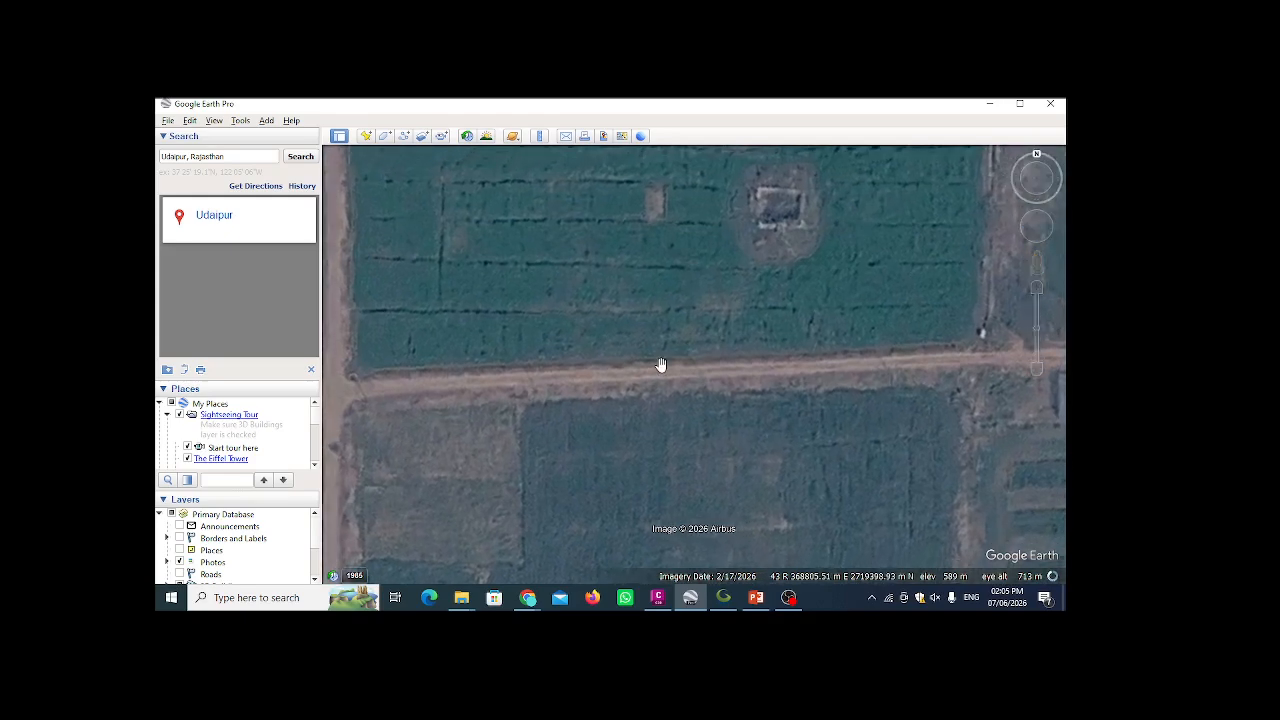
click(404, 136)
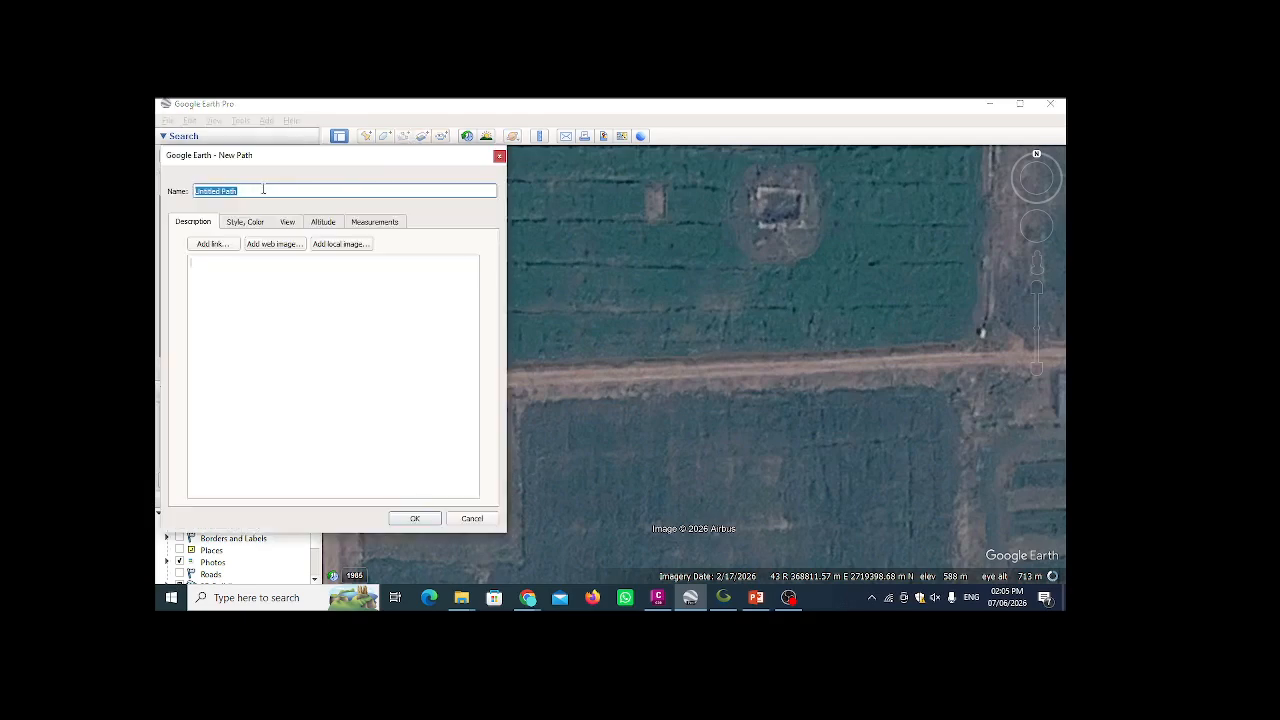
text(k)
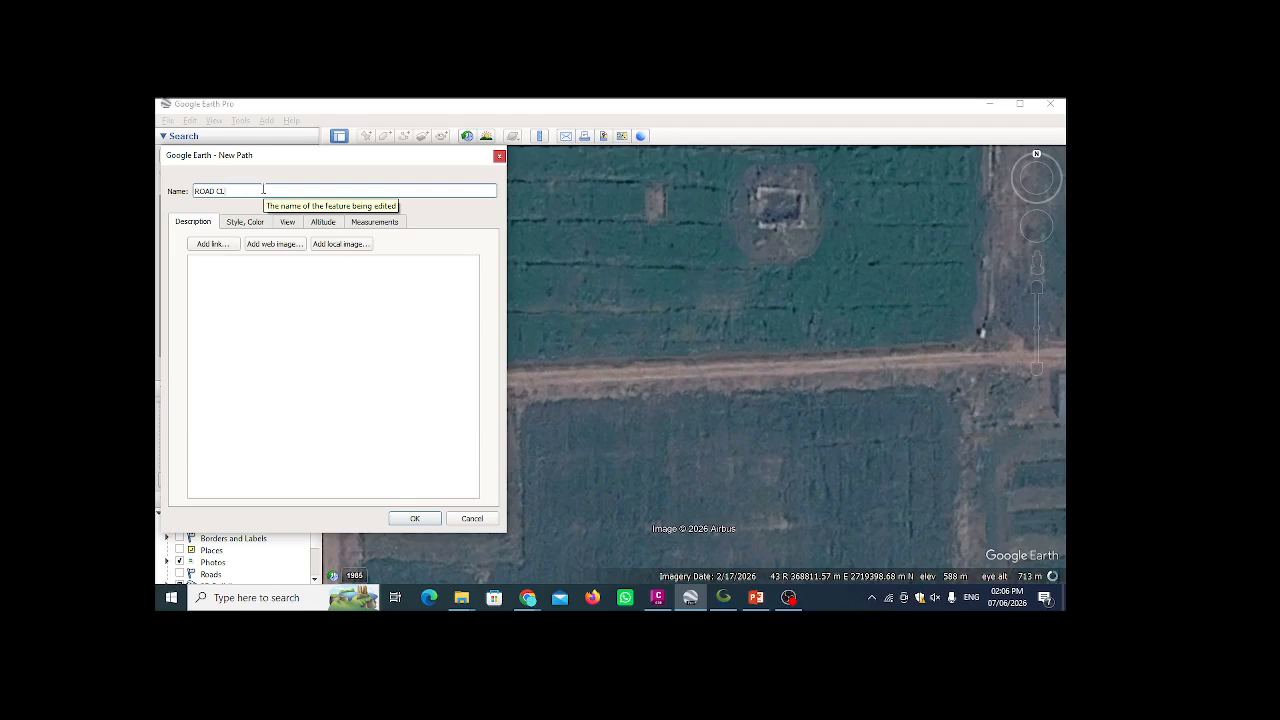
click(398, 312)
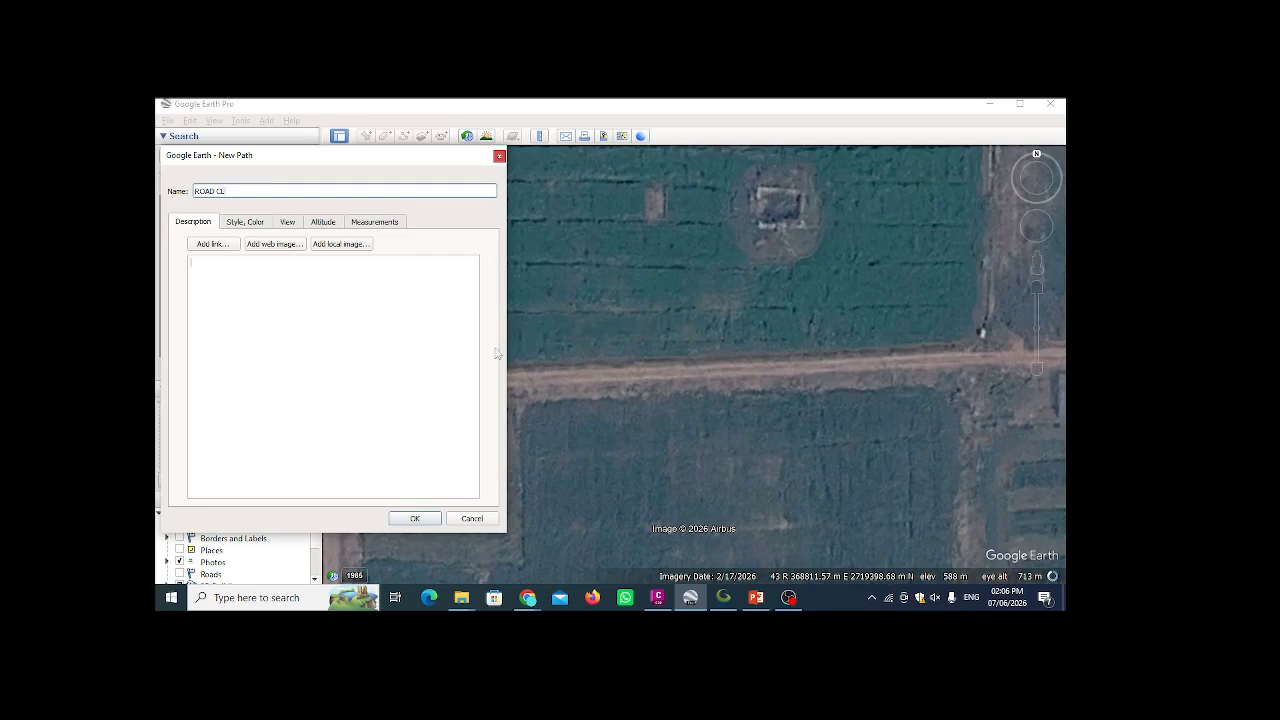
- Switch Wi-Fi off and on, reconnect to the Reliance network, and hide the Google Meet screen-sharing notice
click(886, 598)
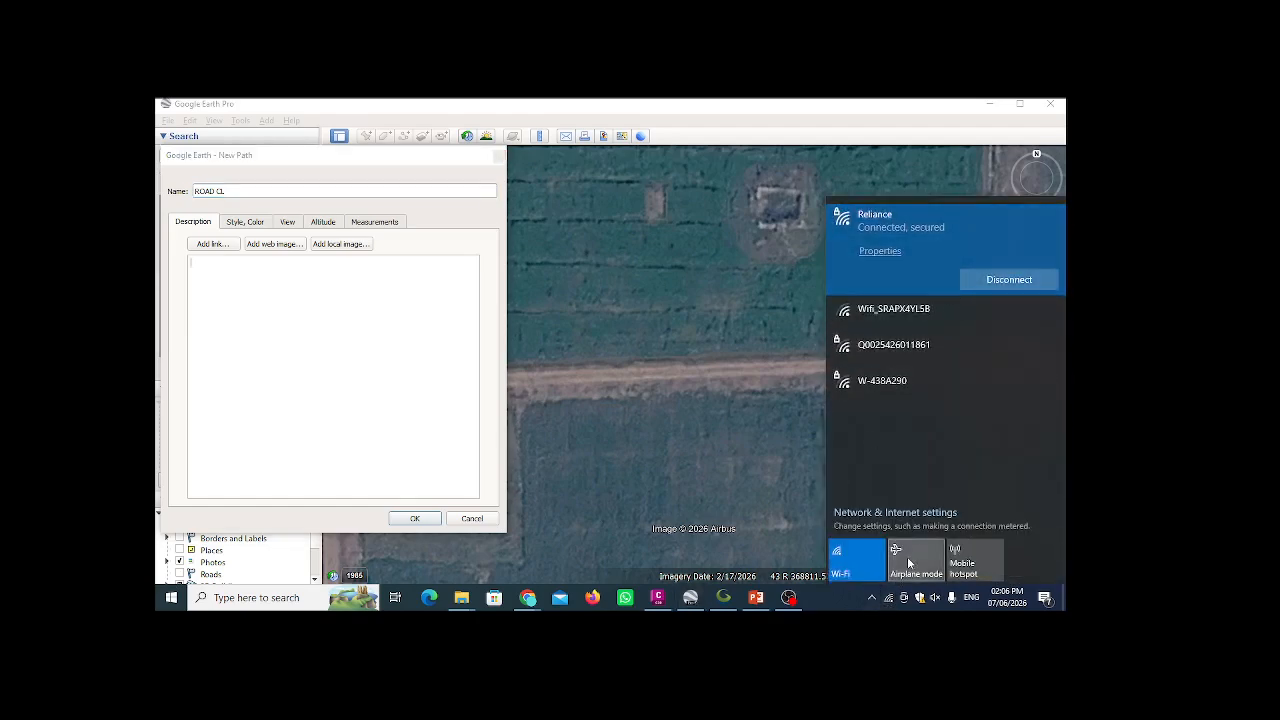
click(857, 556)
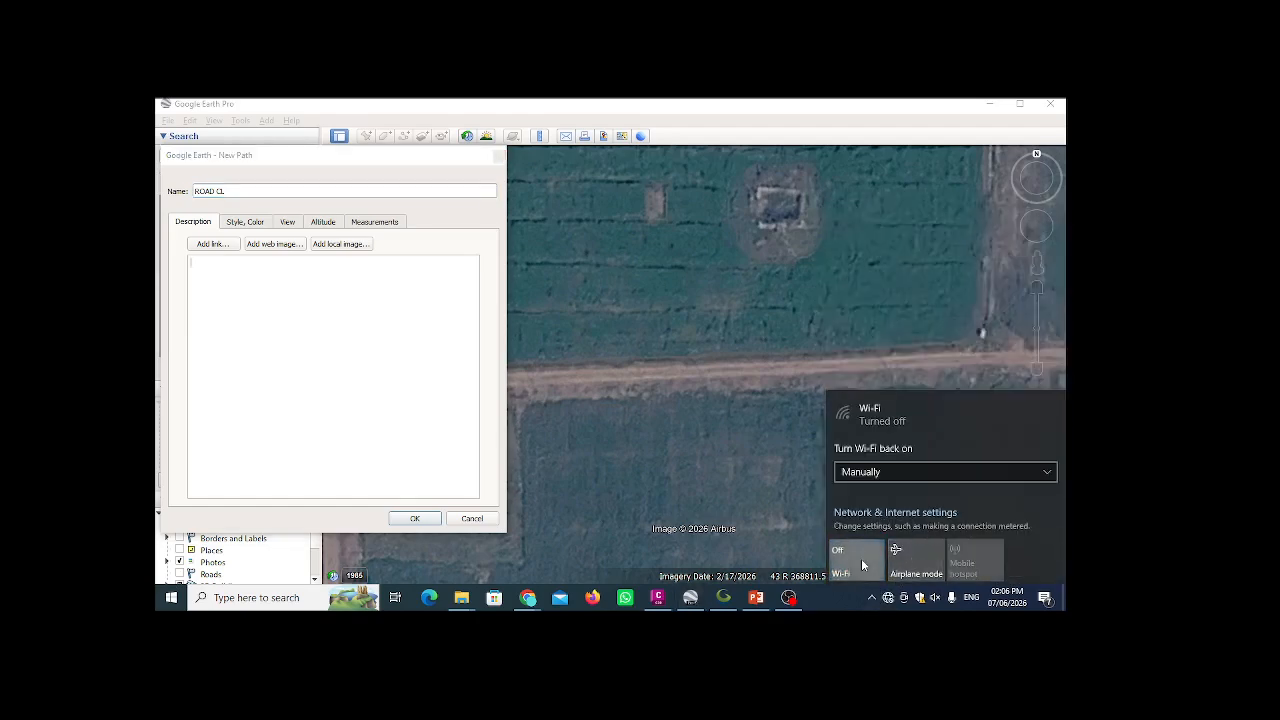
click(857, 556)
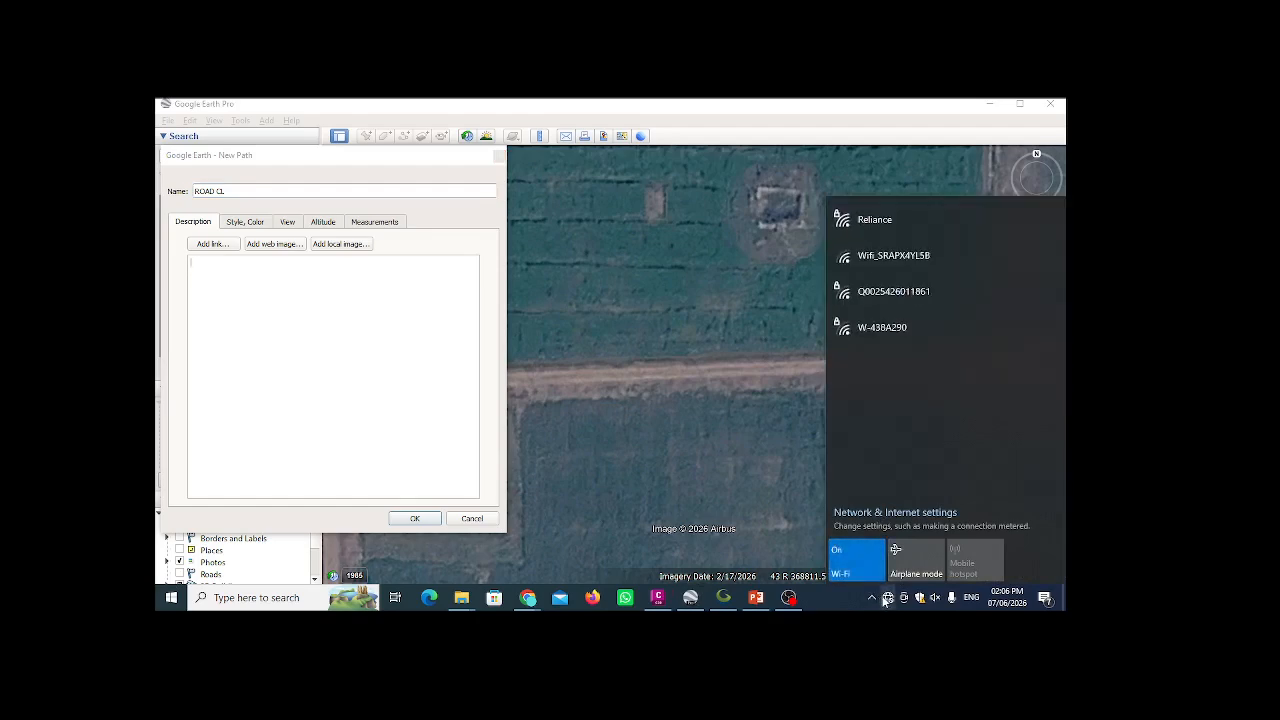
click(870, 222)
click(973, 279)
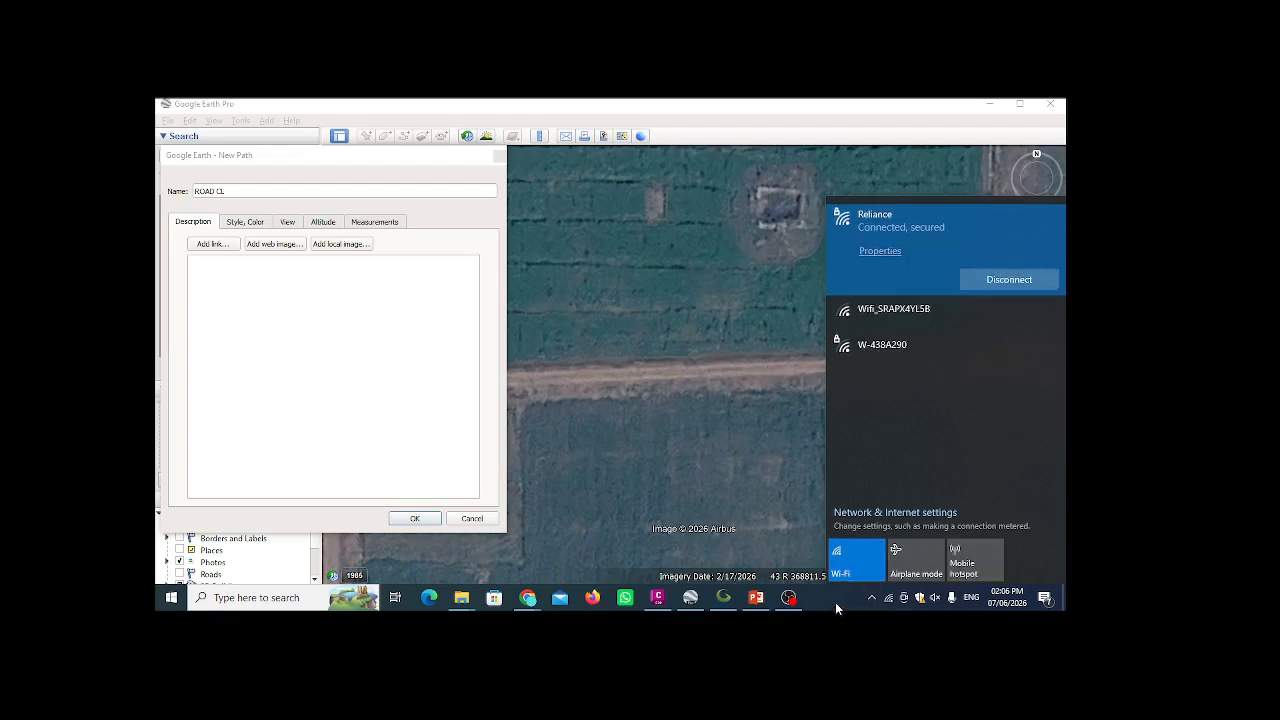
click(835, 602)
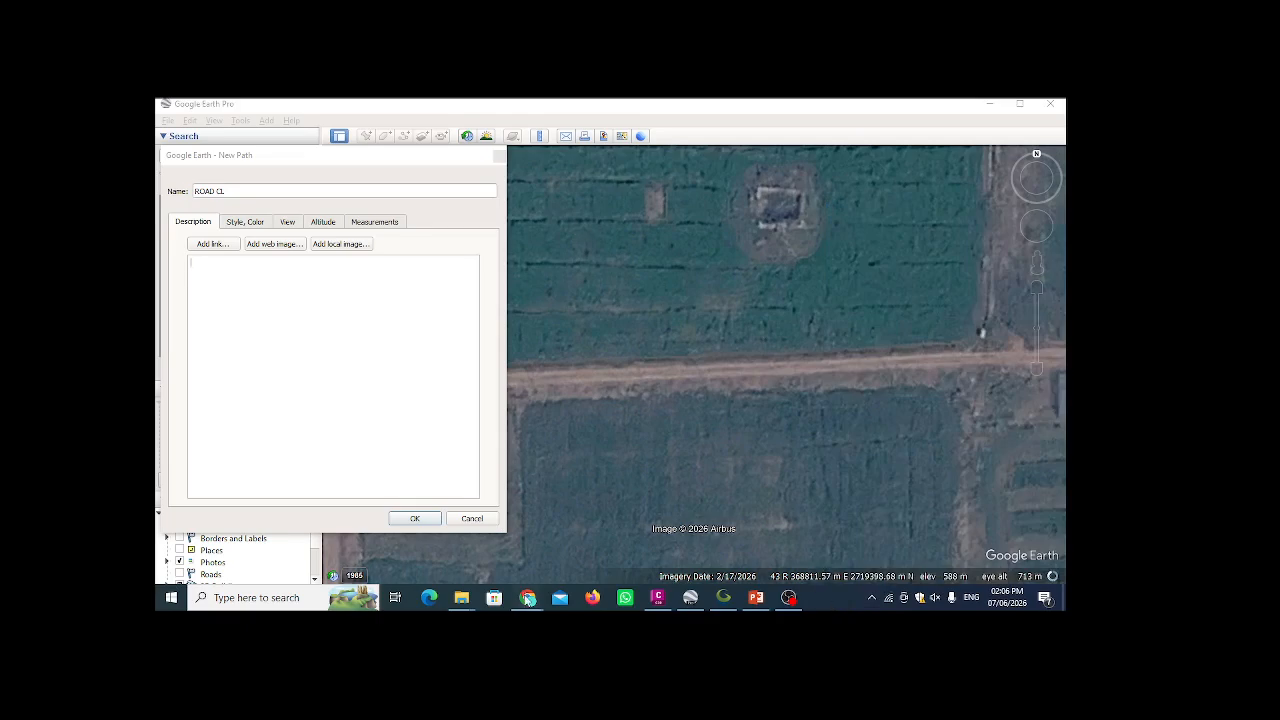
click(650, 508)
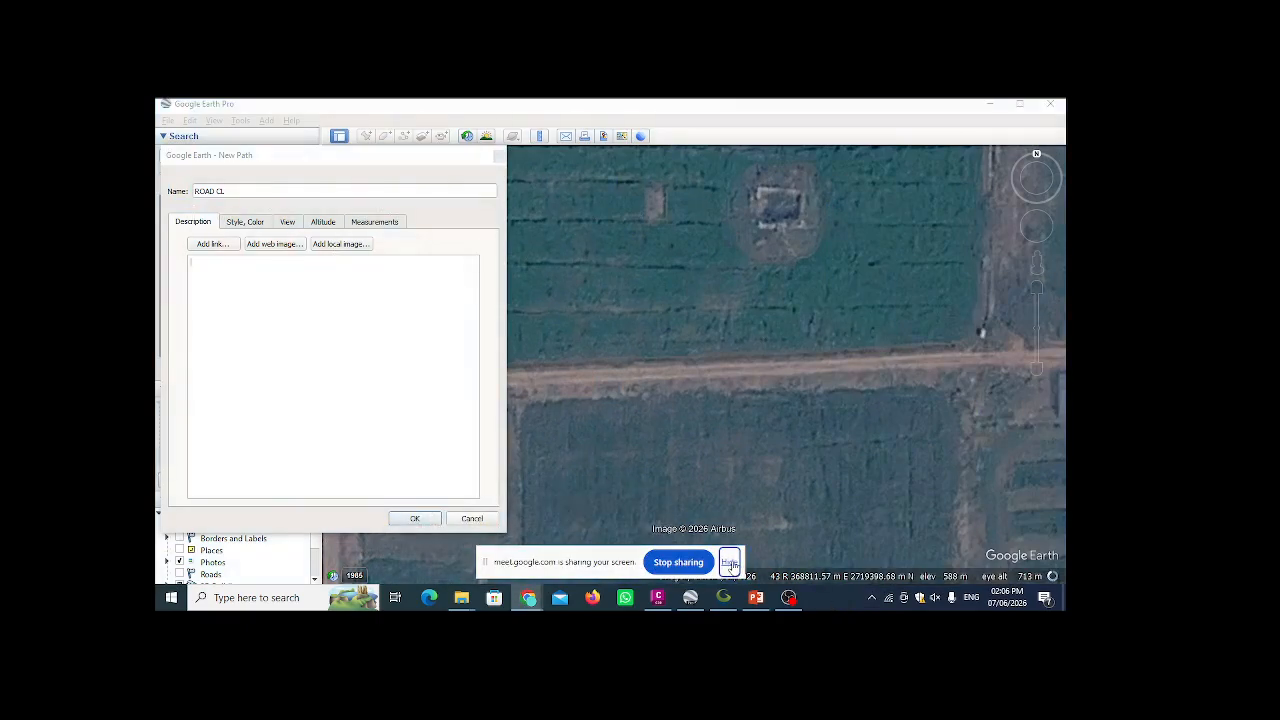
click(730, 562)
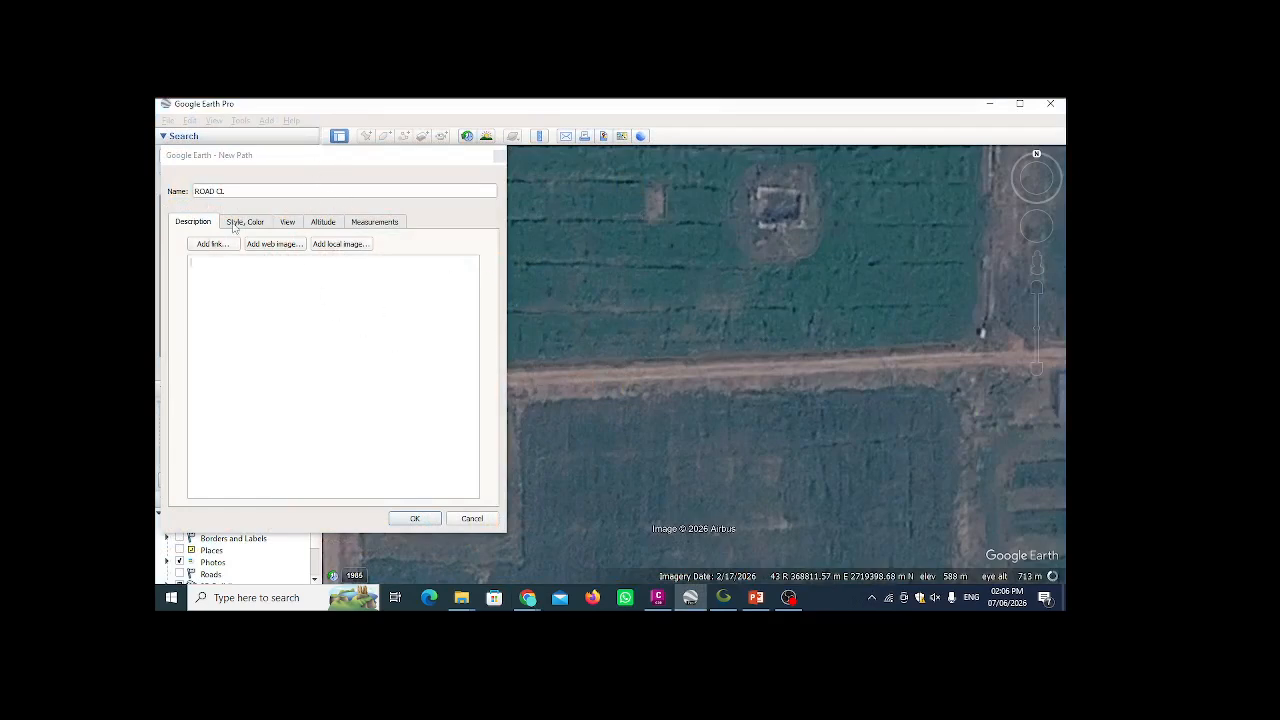
- Trace the dirt road's centerline eastward from the crossroads with 16 path points, about 117 m long, and save the path
click(373, 223)
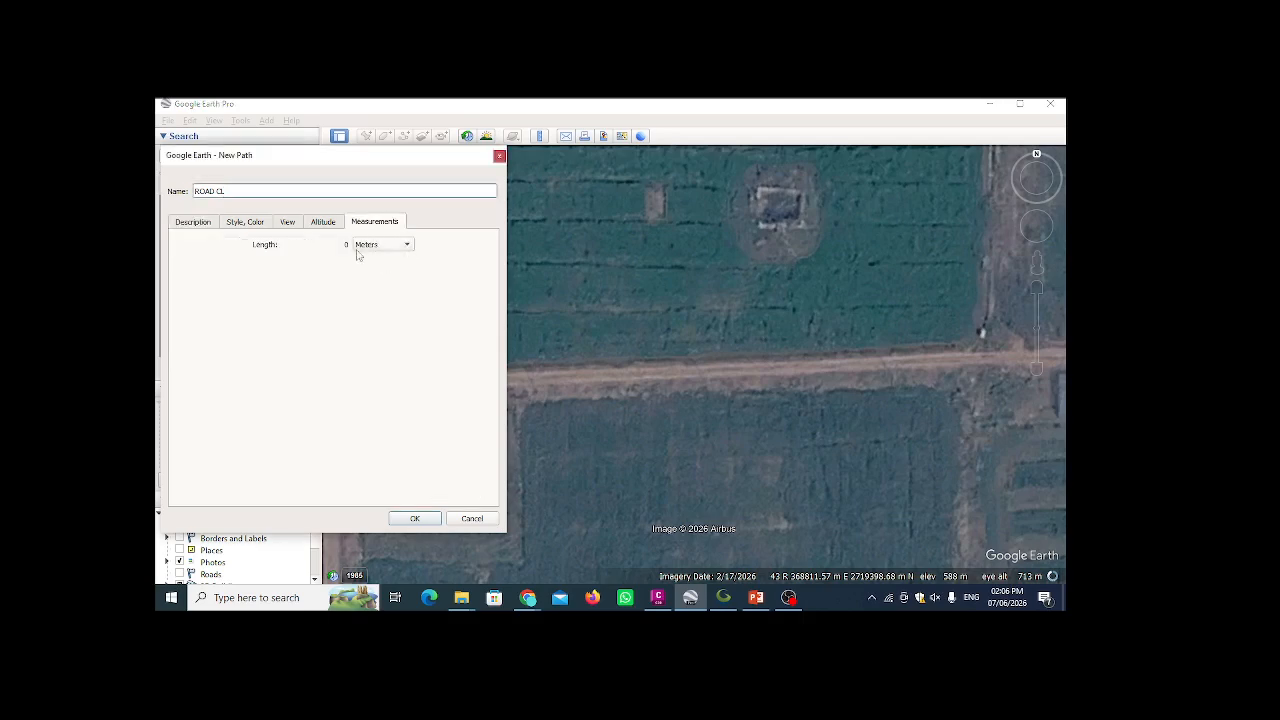
drag(445, 162, 240, 213)
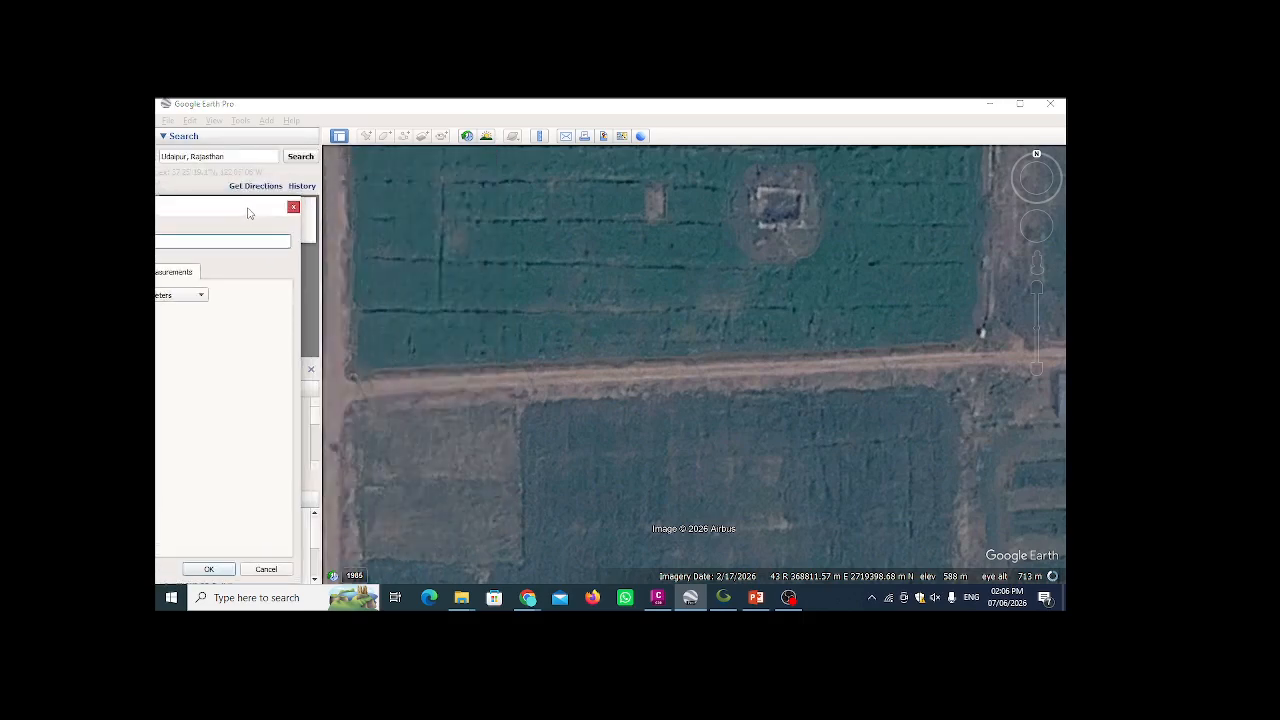
click(372, 388)
click(407, 386)
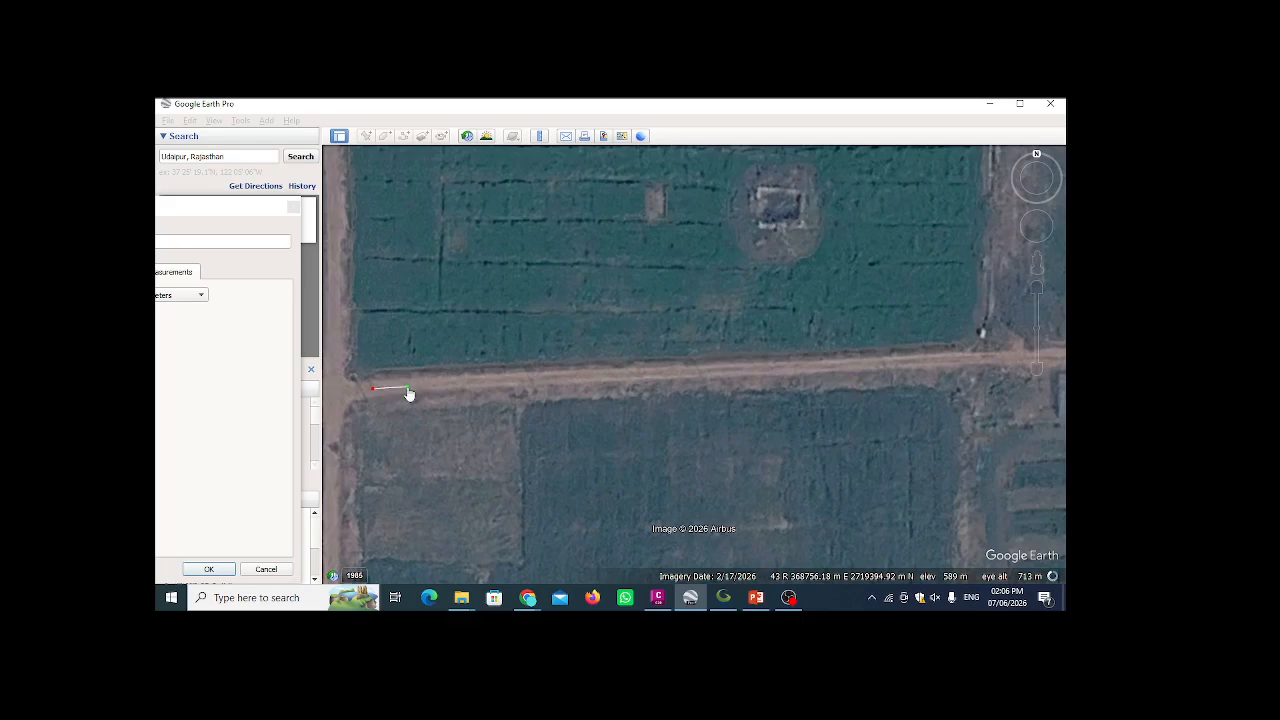
click(440, 385)
click(478, 384)
click(522, 382)
click(557, 381)
click(600, 378)
click(635, 376)
click(676, 375)
click(719, 373)
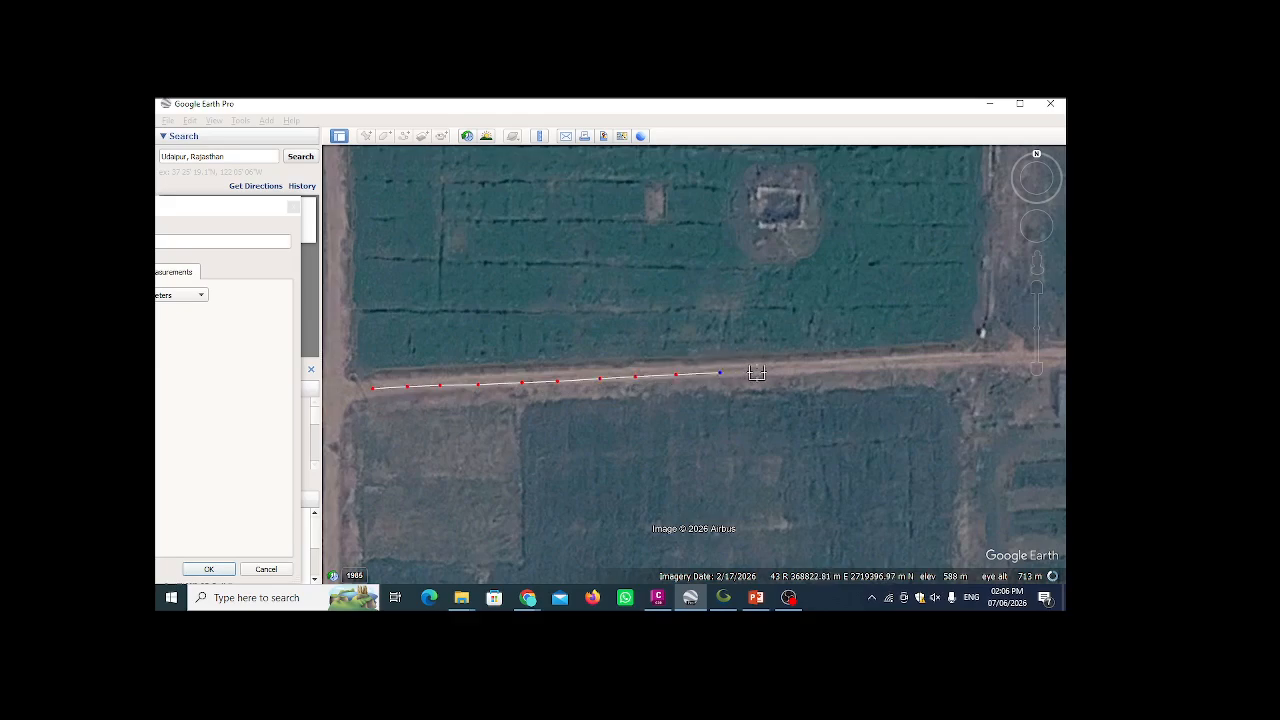
click(758, 373)
click(810, 371)
click(847, 368)
click(885, 367)
click(928, 366)
click(976, 364)
click(238, 213)
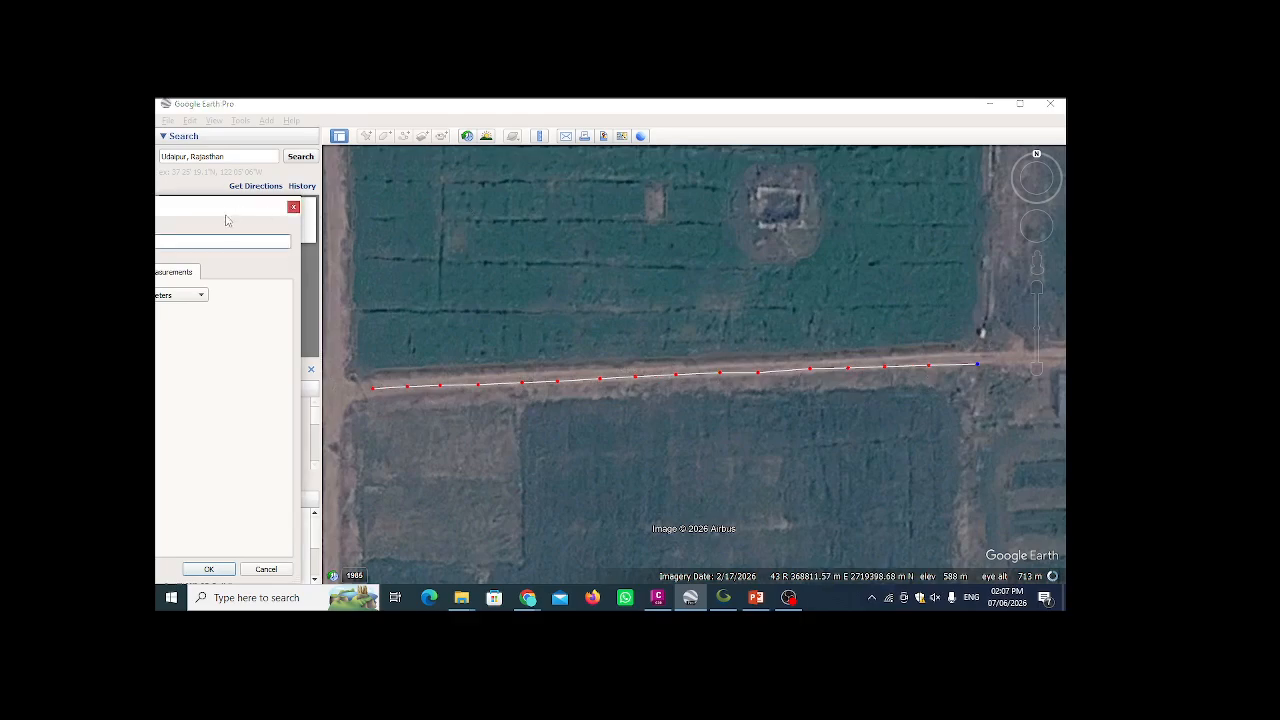
drag(228, 215, 586, 179)
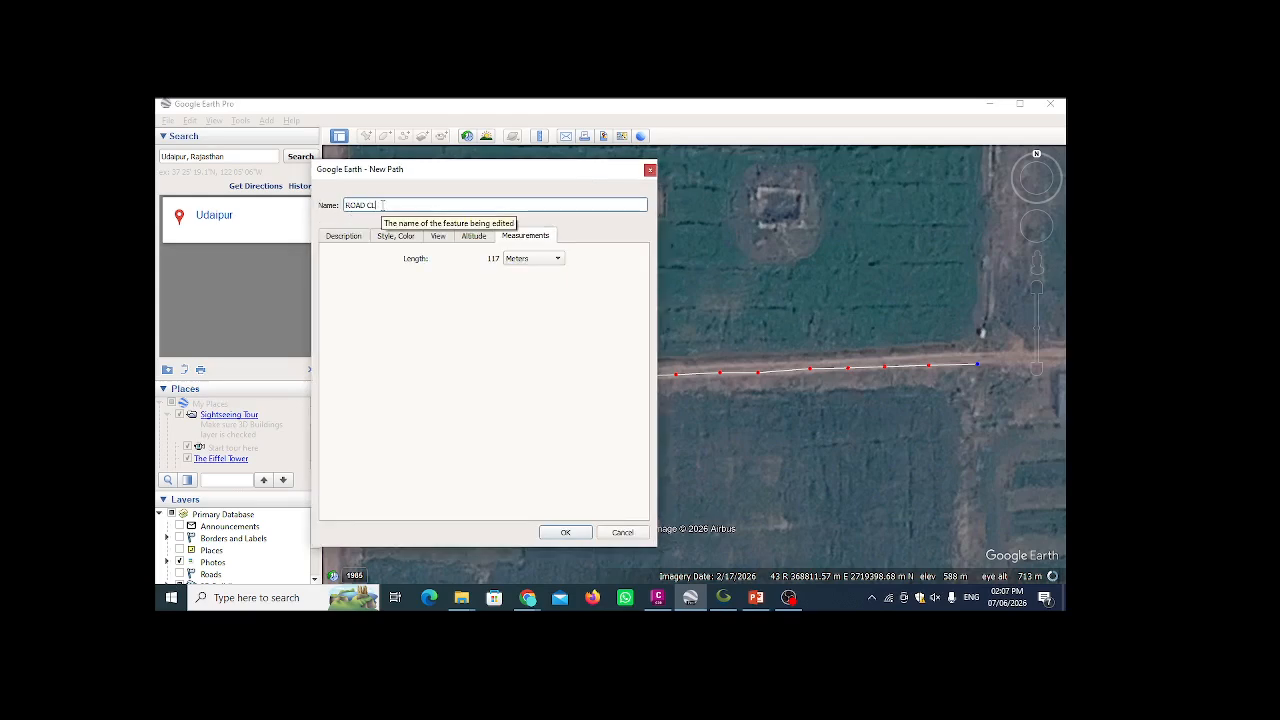
click(566, 533)
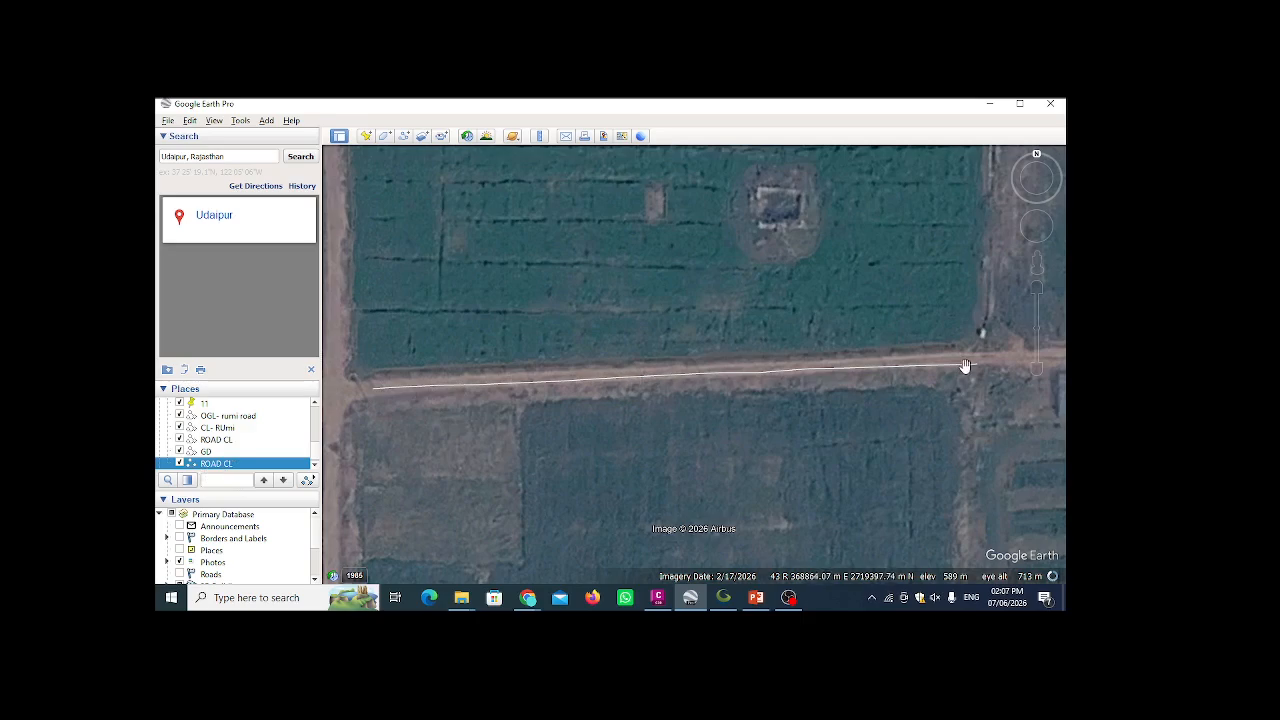
- Export the new ROAD CL path as a KMZ file named ROAD CL in the Desktop folder batch_76-1, subfolder day-2
right_click(234, 465)
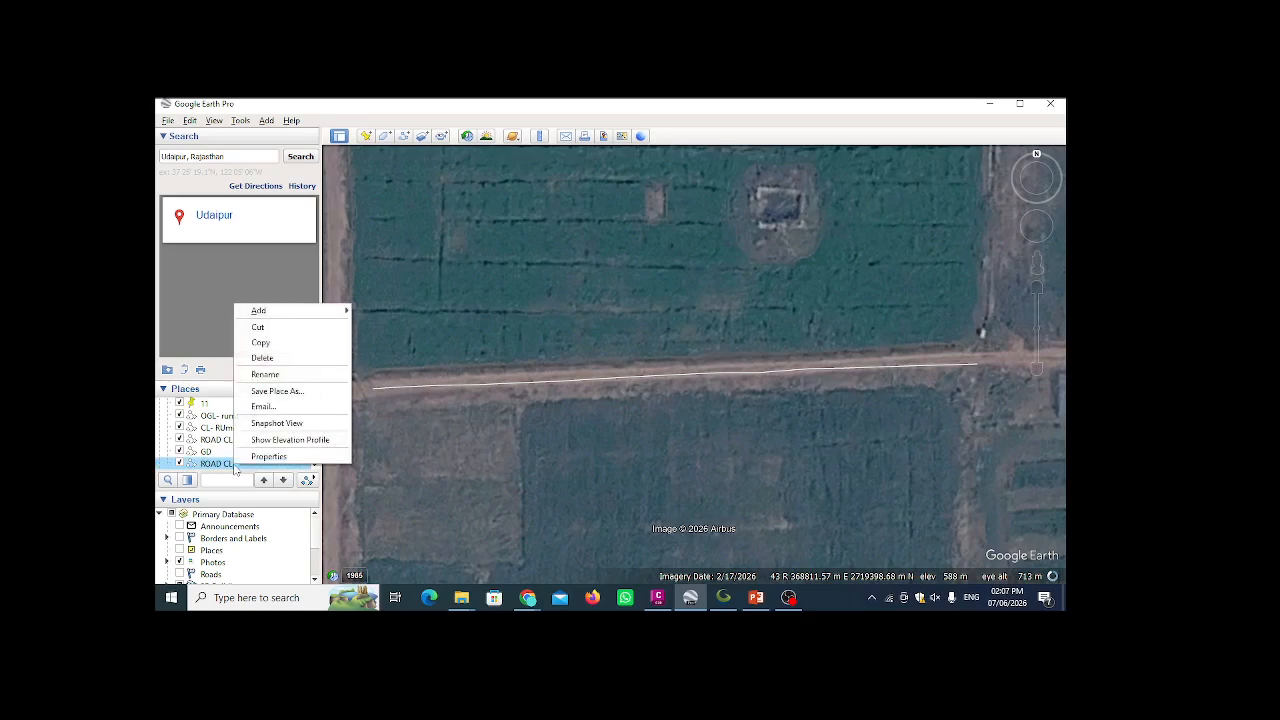
click(276, 392)
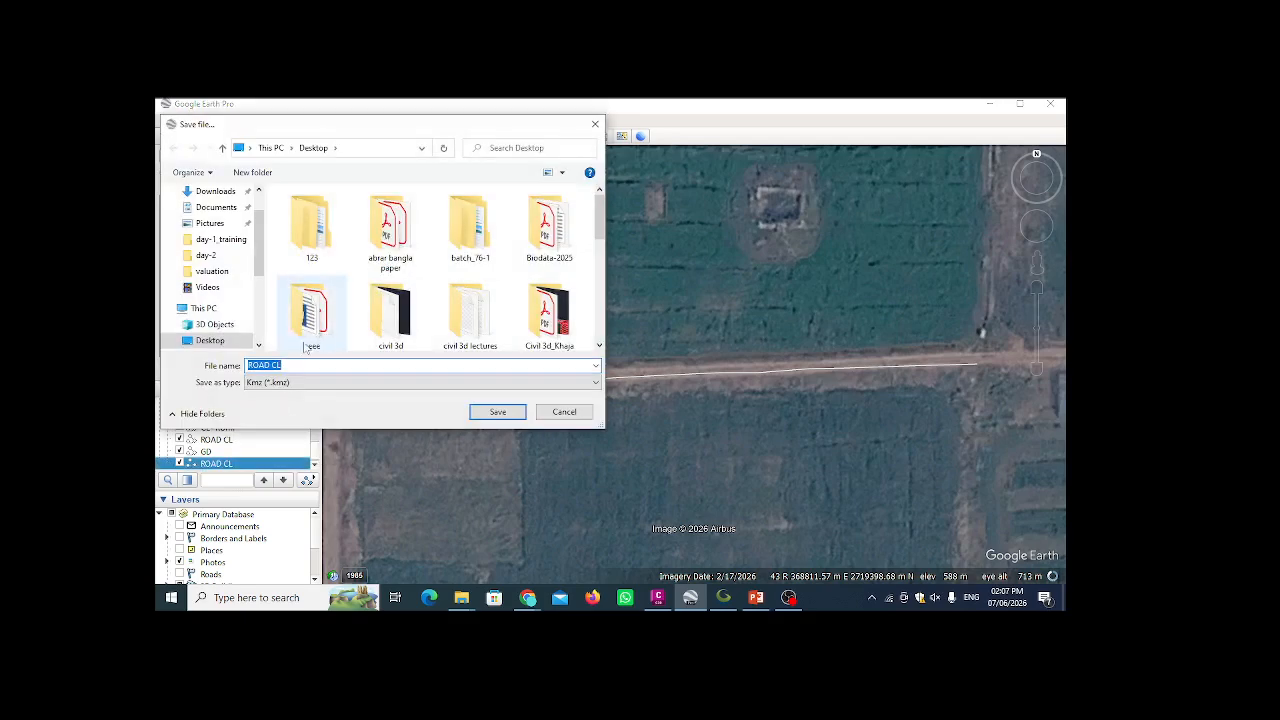
double_click(468, 228)
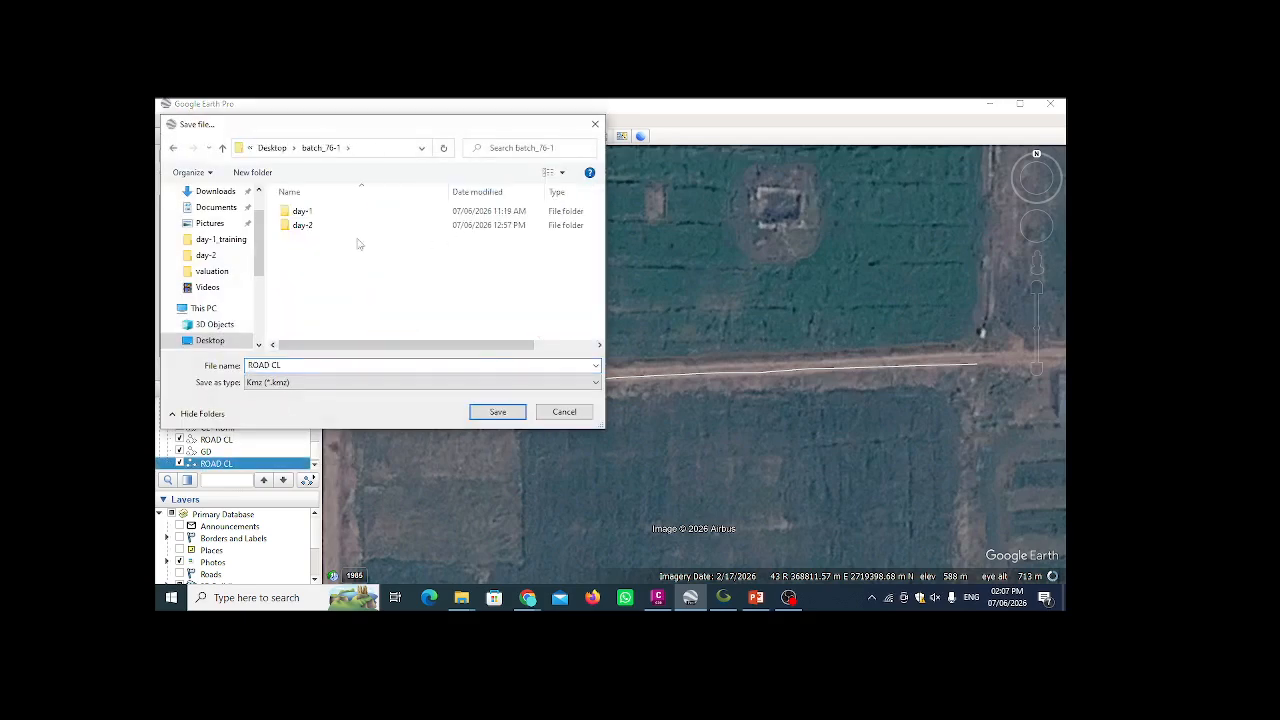
double_click(342, 226)
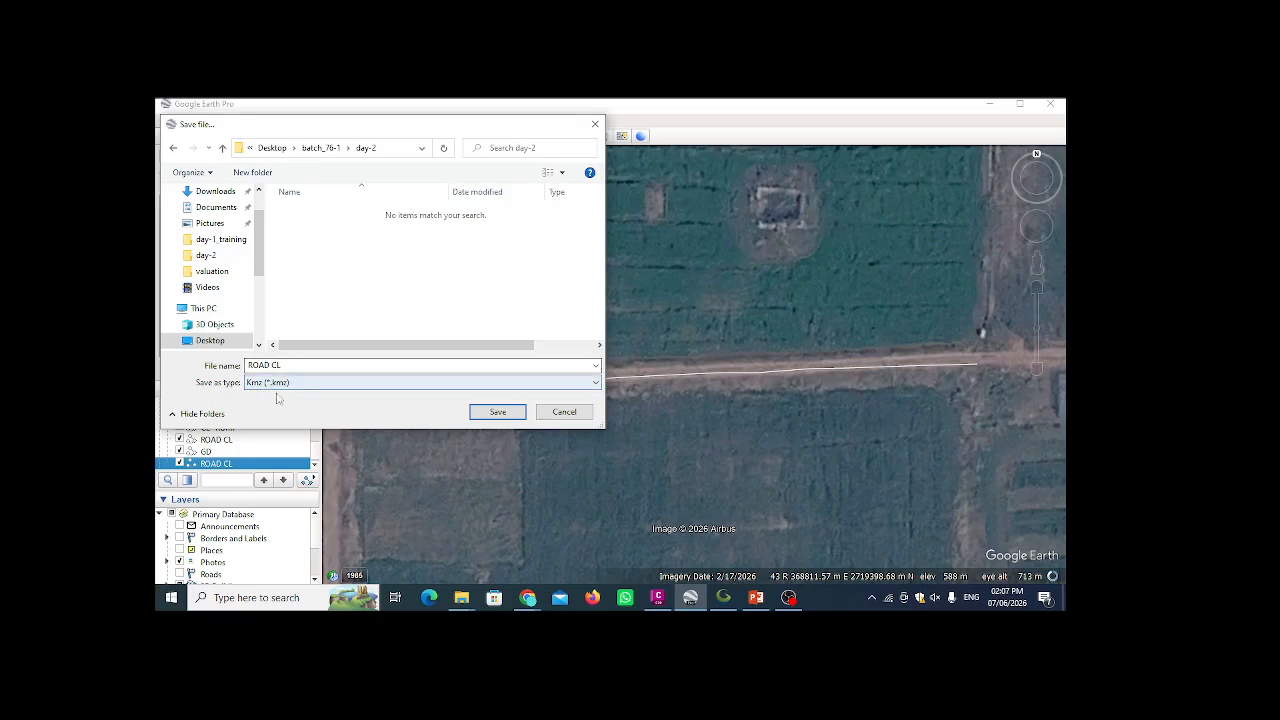
click(495, 411)
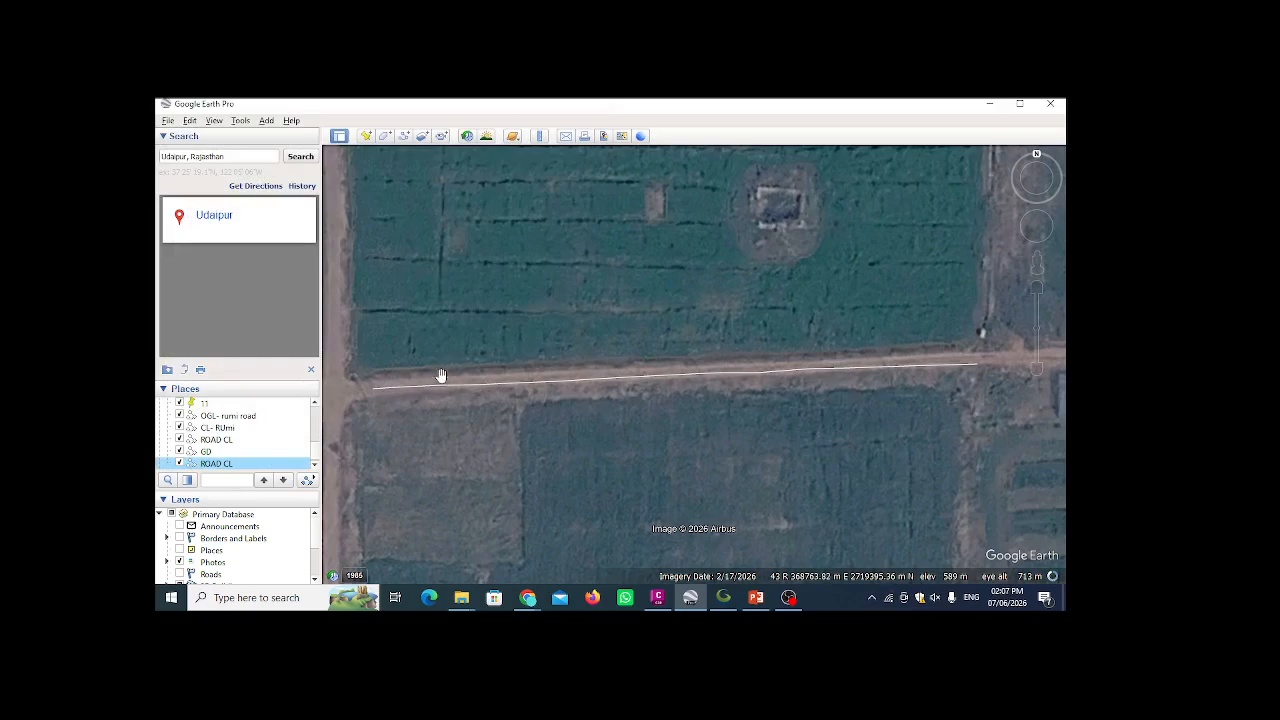
- Start another new path named EG and set its line color to red
click(405, 137)
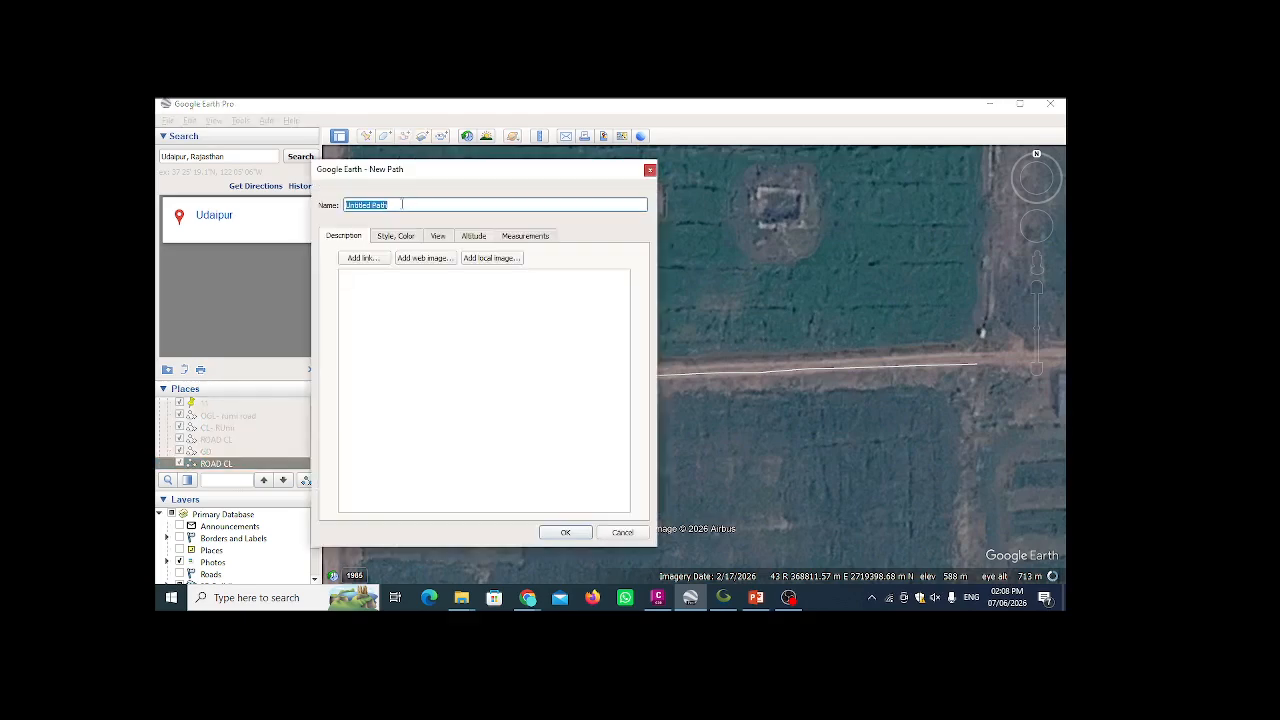
text(c)
click(409, 237)
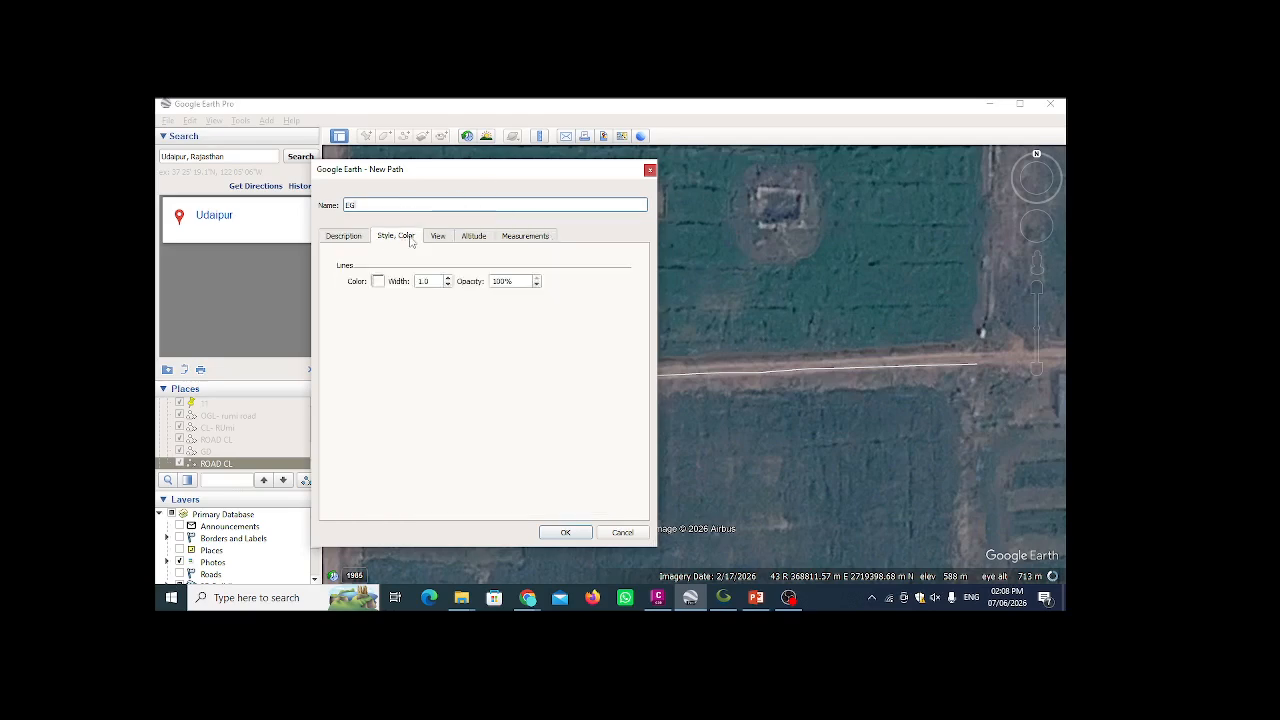
click(380, 284)
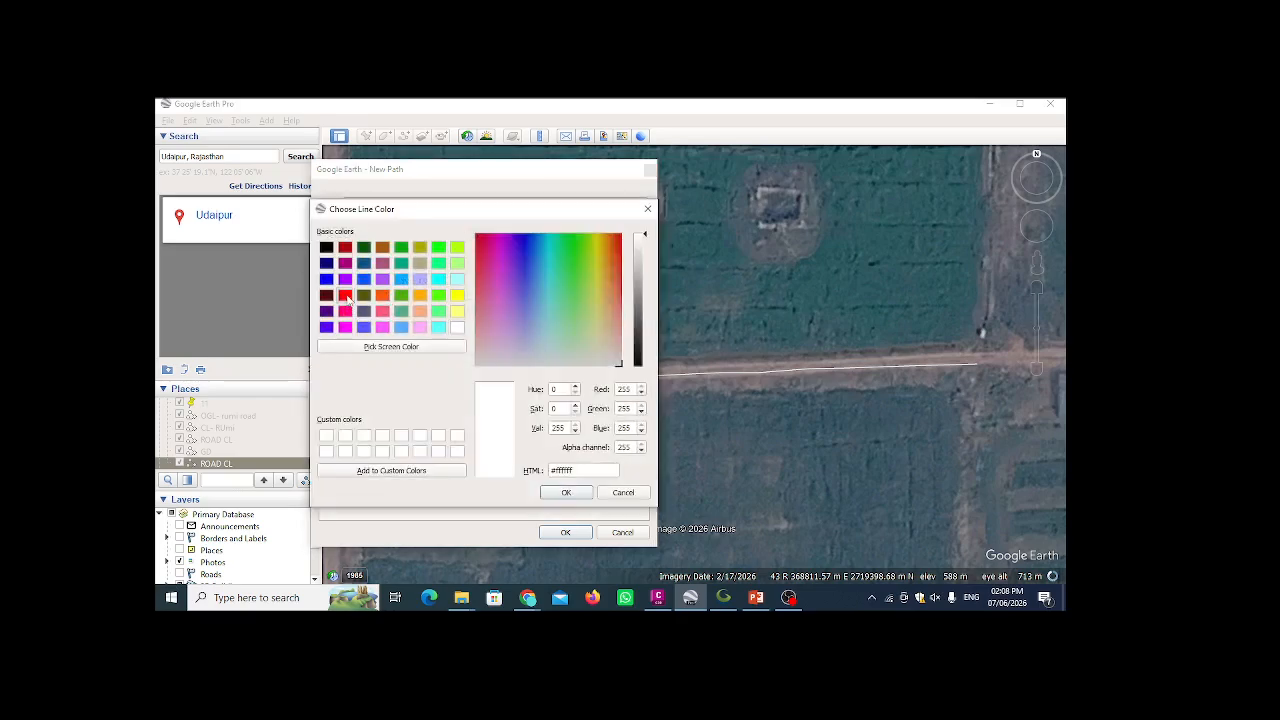
click(345, 295)
click(565, 493)
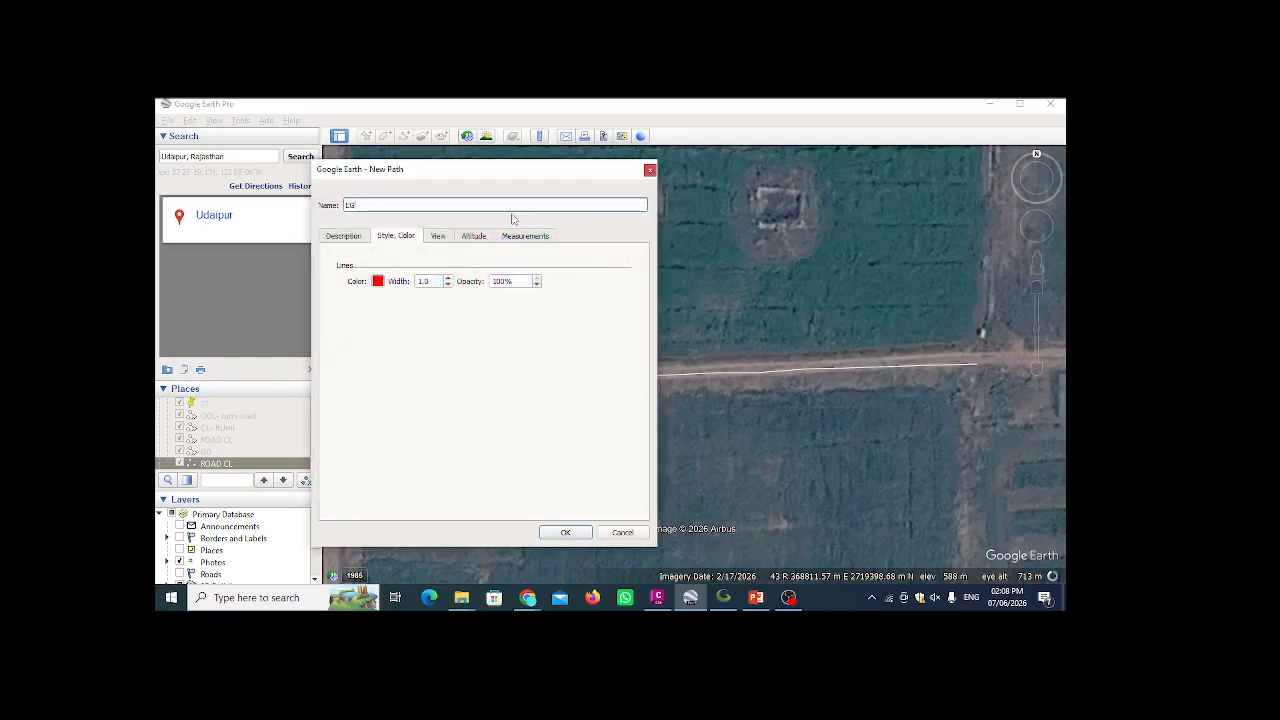
- Draw the red EG path as a dense zigzag crossing the dirt road repeatedly from the western crossroads to the eastern junction, and save it
drag(483, 169, 160, 174)
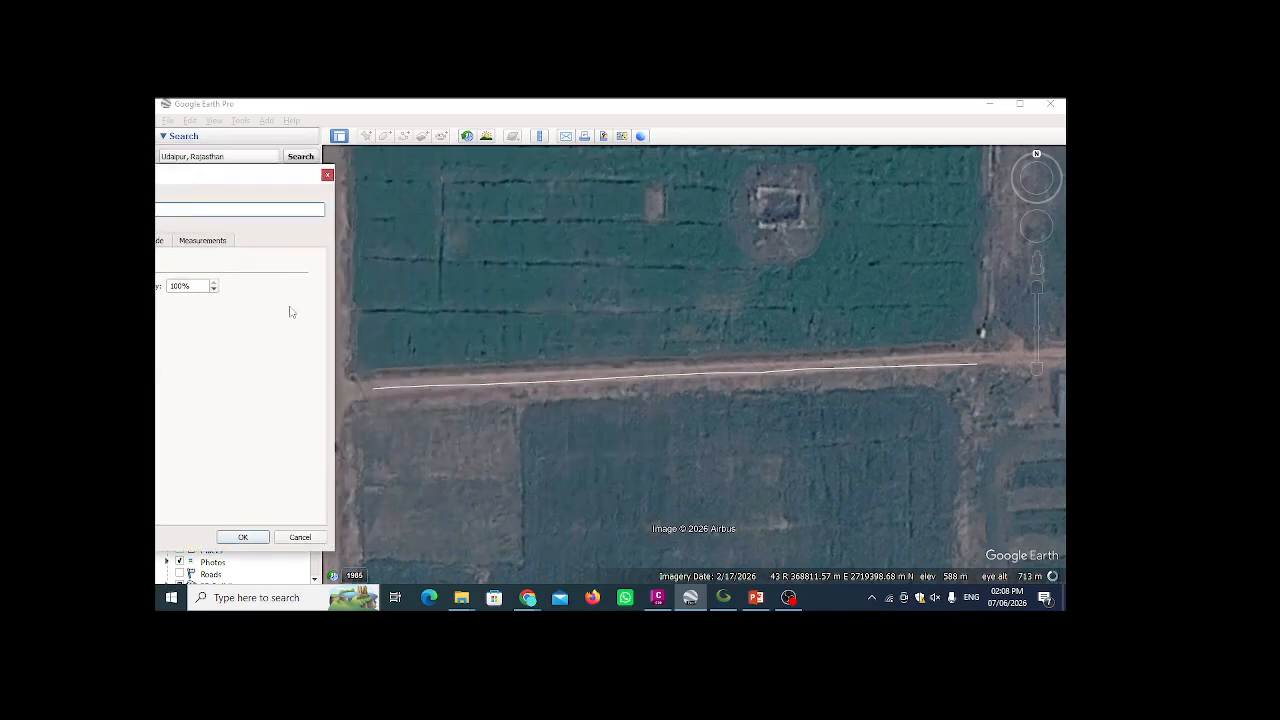
click(360, 343)
click(358, 376)
click(359, 408)
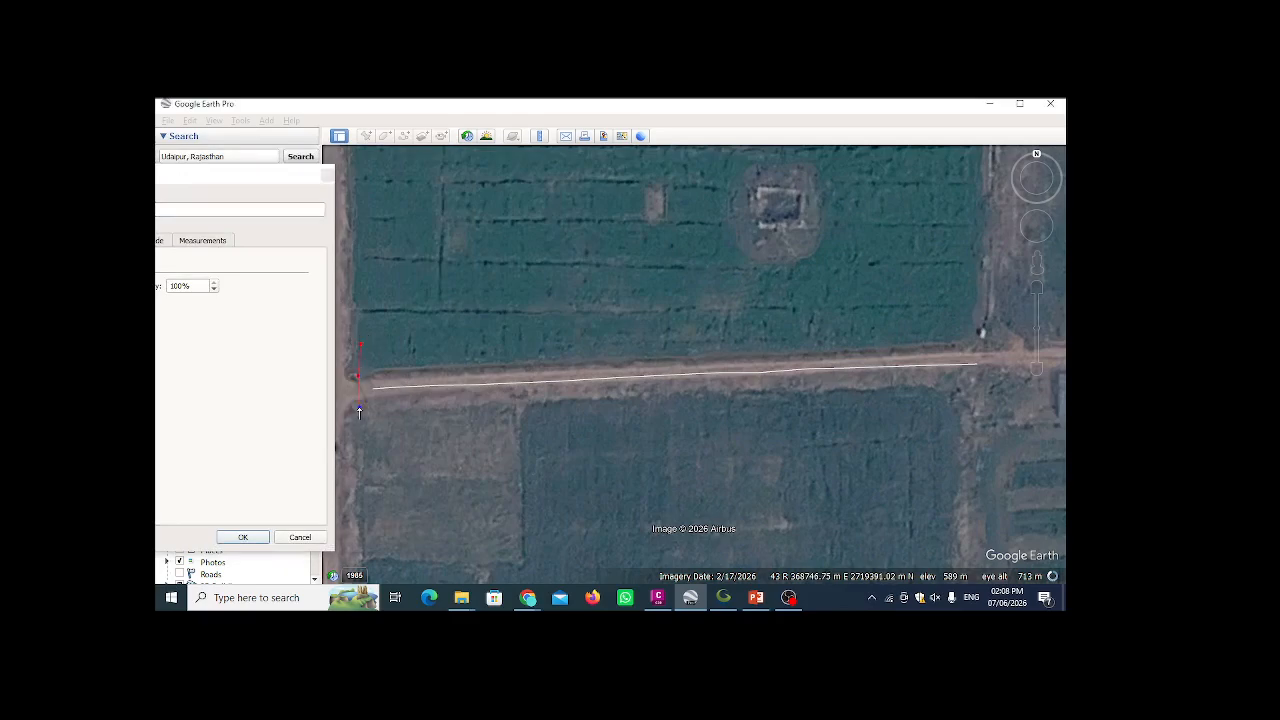
click(360, 427)
click(390, 424)
click(399, 387)
click(403, 366)
click(407, 340)
click(449, 429)
click(449, 397)
click(449, 364)
click(451, 336)
click(497, 425)
click(496, 381)
click(496, 362)
click(496, 338)
click(538, 421)
click(543, 376)
click(543, 351)
click(543, 326)
drag(558, 333, 569, 350)
drag(592, 421, 628, 350)
click(743, 398)
click(742, 361)
click(745, 334)
click(762, 323)
click(775, 351)
click(777, 384)
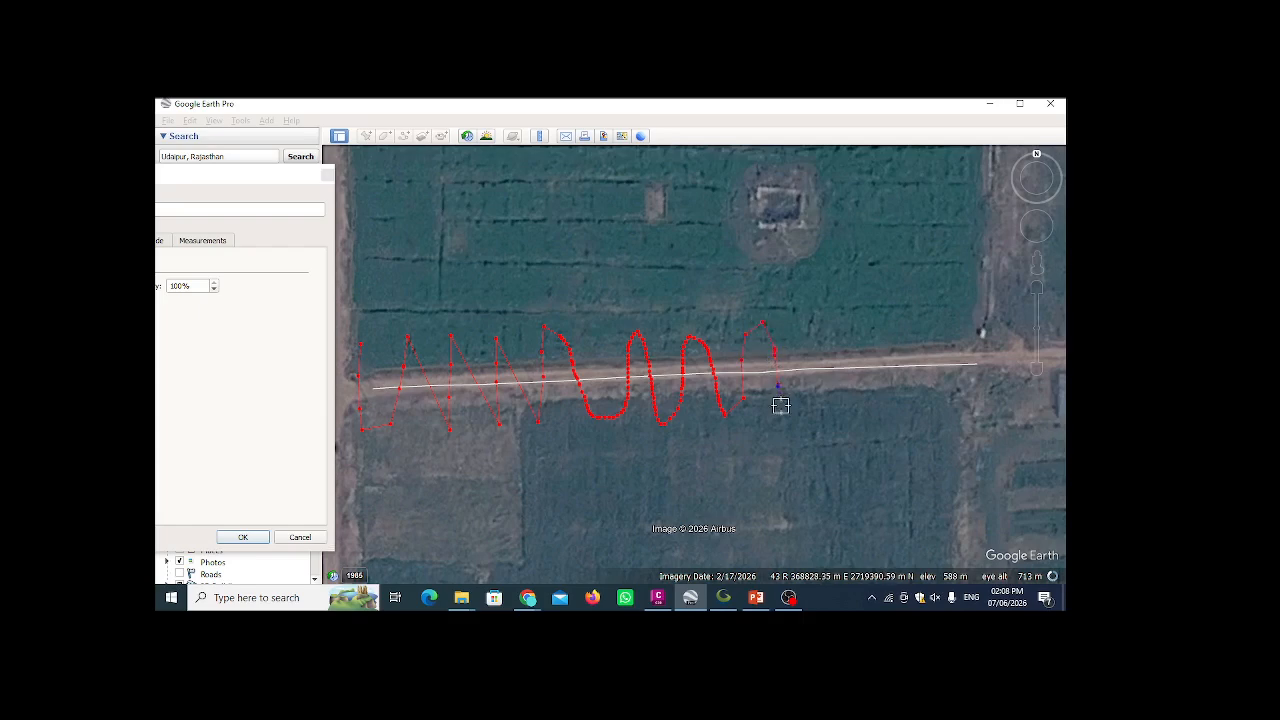
click(781, 408)
click(803, 411)
click(813, 386)
click(812, 355)
click(812, 324)
click(850, 316)
click(856, 345)
click(857, 370)
click(859, 392)
click(886, 404)
click(892, 370)
click(893, 338)
click(893, 308)
click(938, 310)
click(938, 340)
click(939, 370)
click(939, 398)
click(965, 404)
click(971, 376)
click(971, 347)
click(972, 315)
click(997, 308)
click(1001, 338)
click(1002, 368)
click(1000, 396)
drag(291, 179, 487, 185)
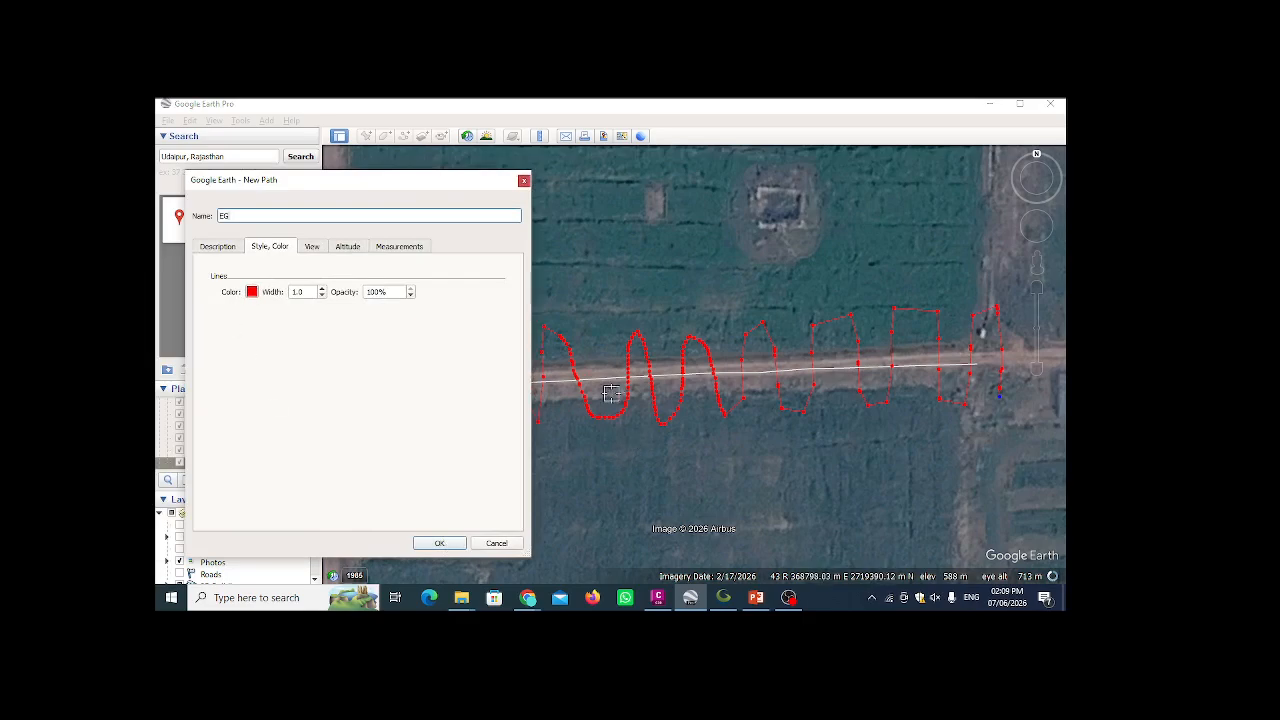
click(438, 543)
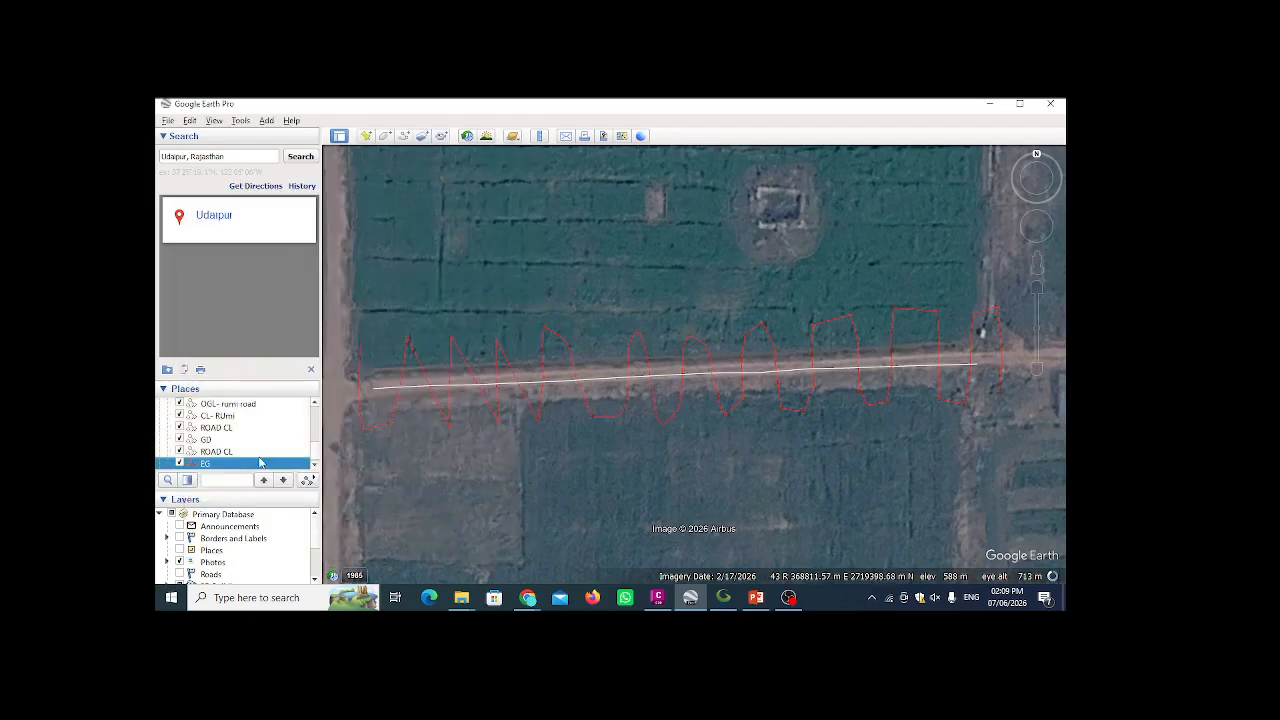
- Export the EG path as a KMZ file named EG in the Desktop folder batch_76-1, subfolder day-2
right_click(226, 470)
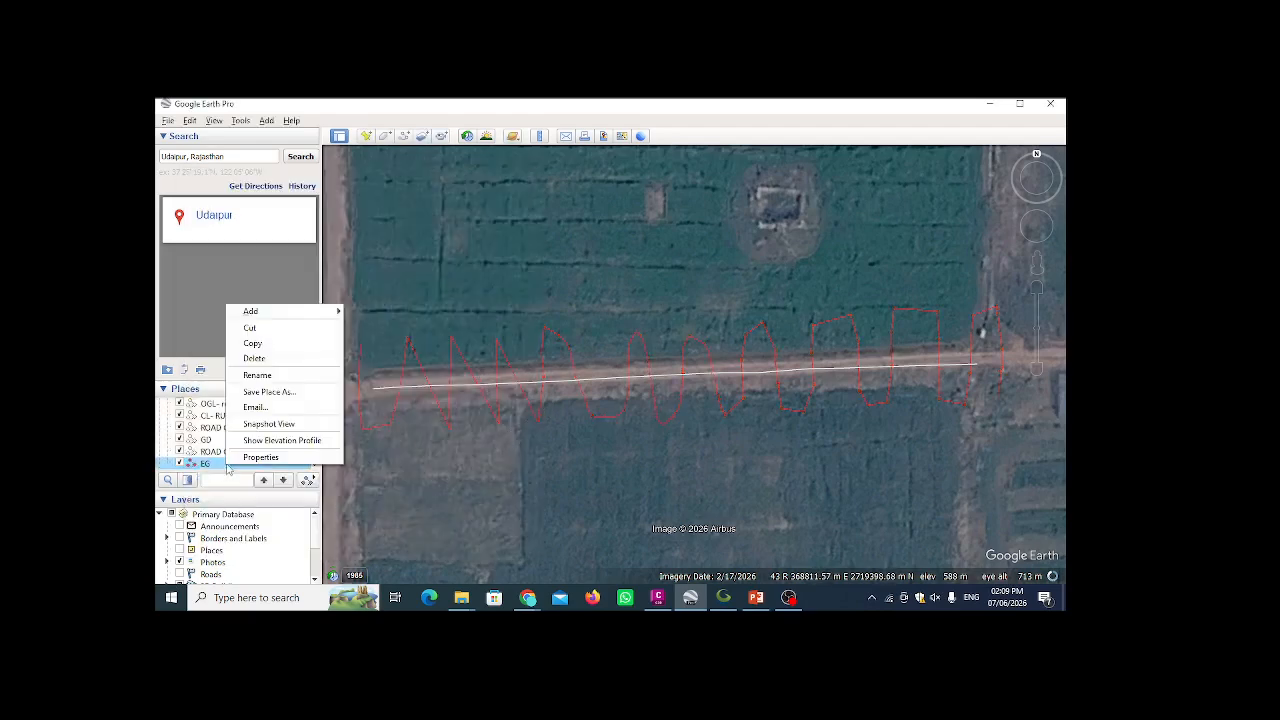
click(278, 392)
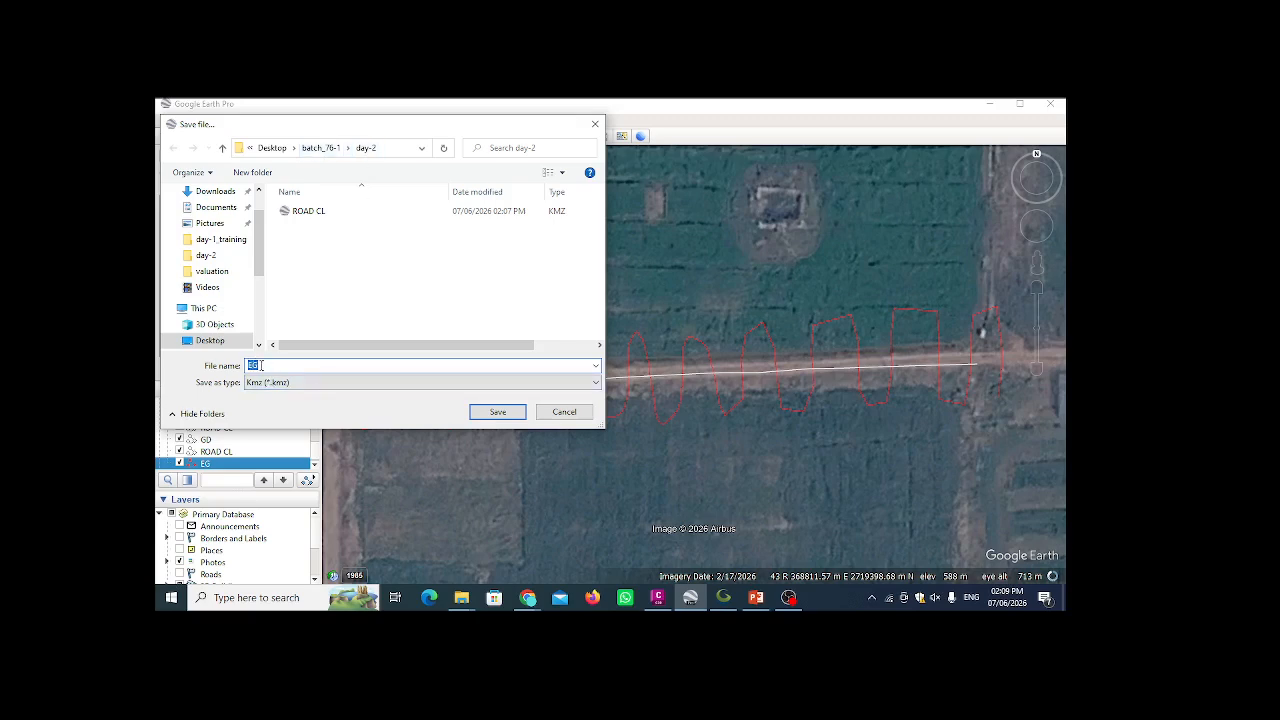
click(498, 412)
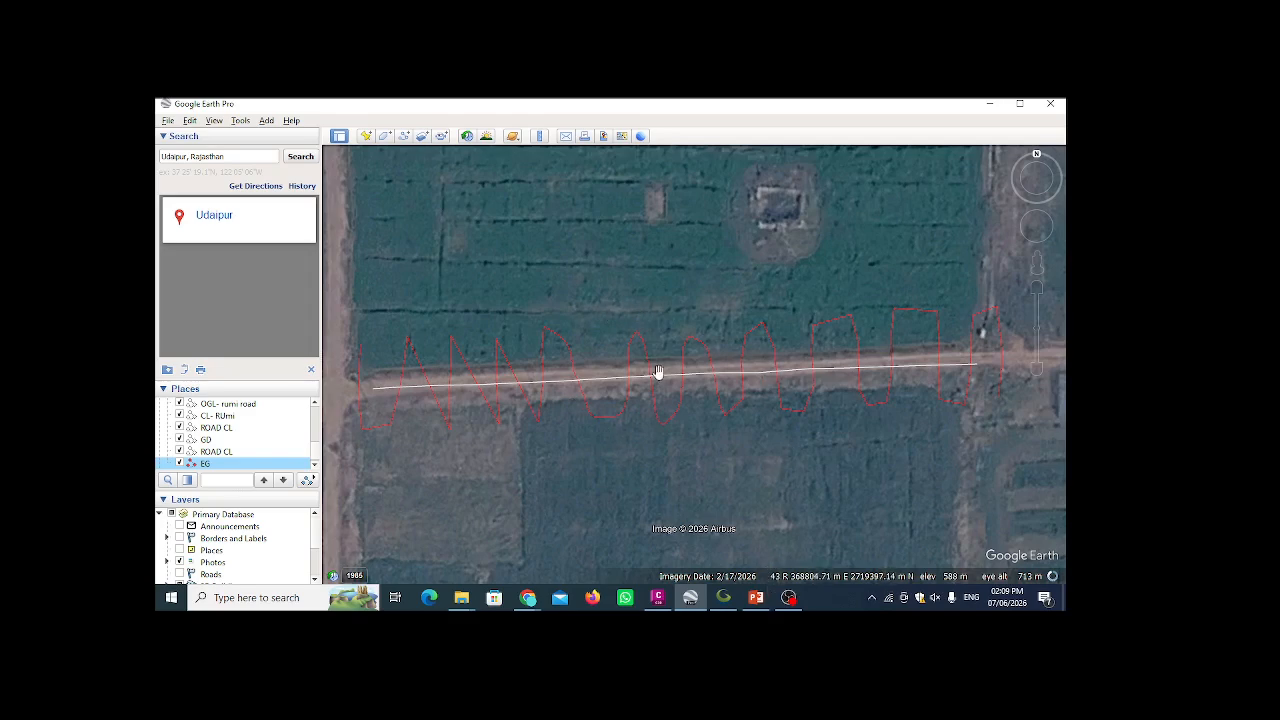
- Switch to the Google Meet call in Chrome, turn Wi-Fi off and on, and reconnect to the Reliance network
click(725, 600)
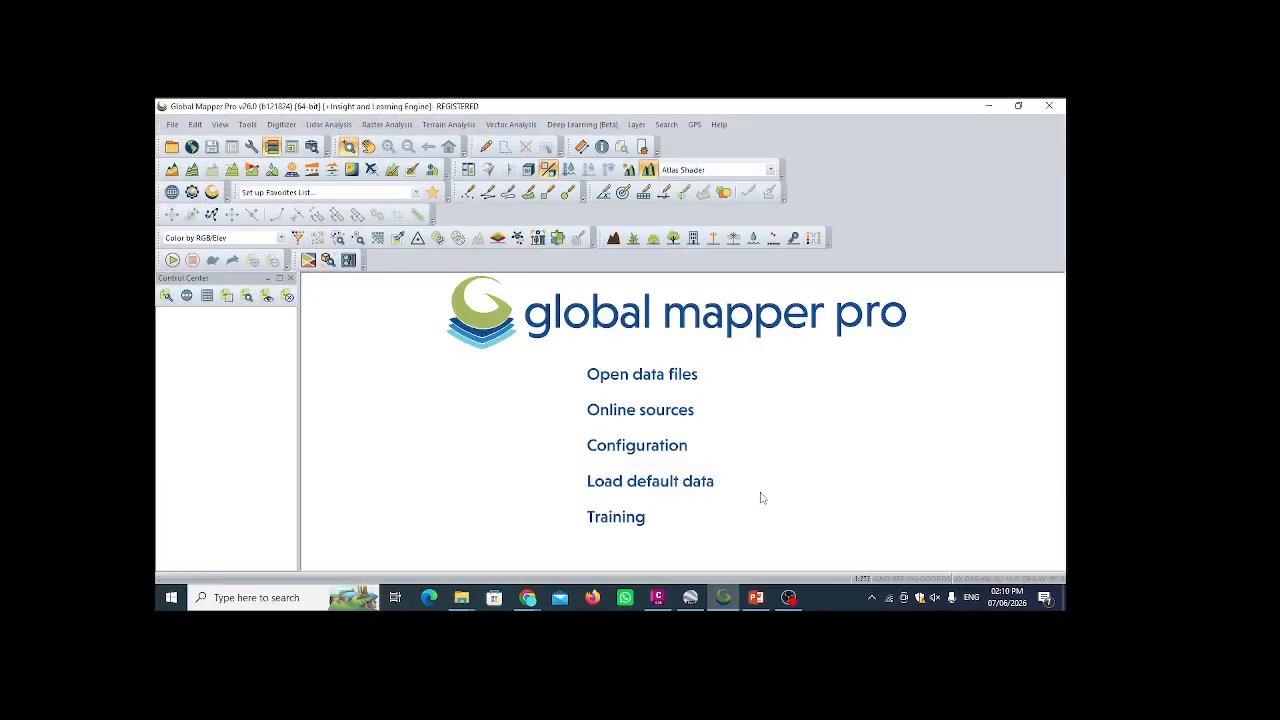
click(528, 600)
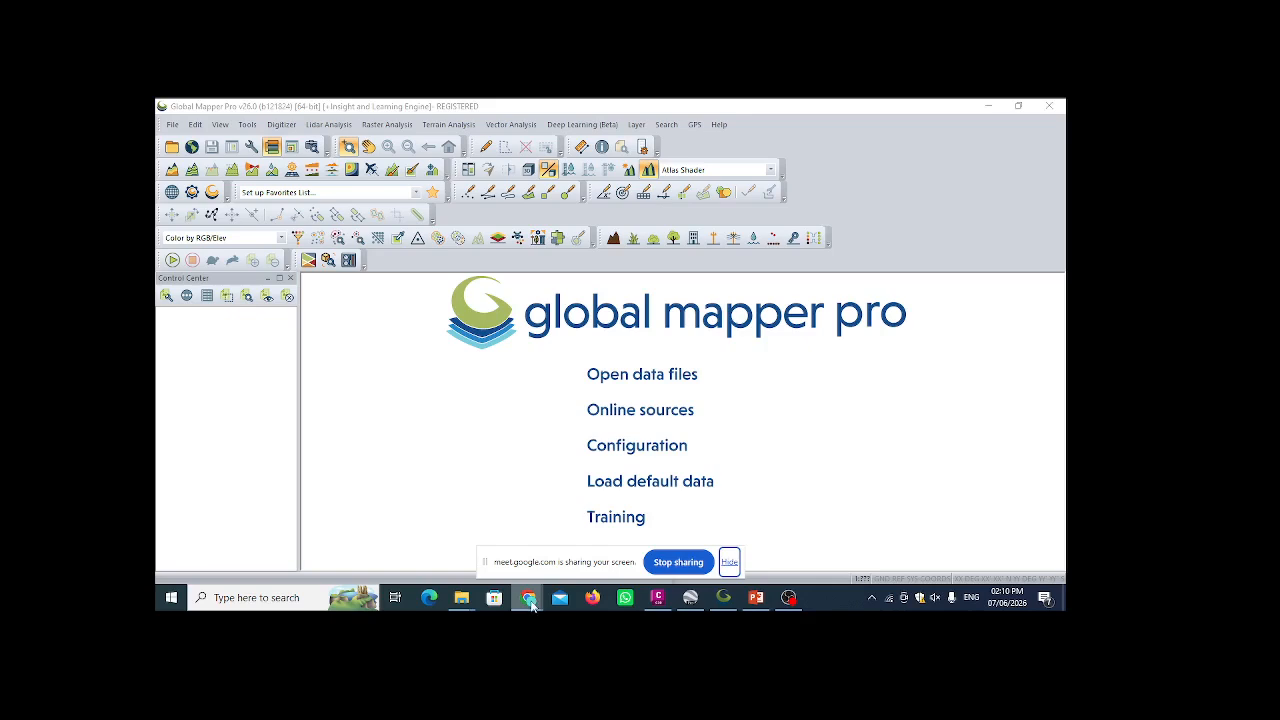
mouse_move(531, 600)
click(495, 550)
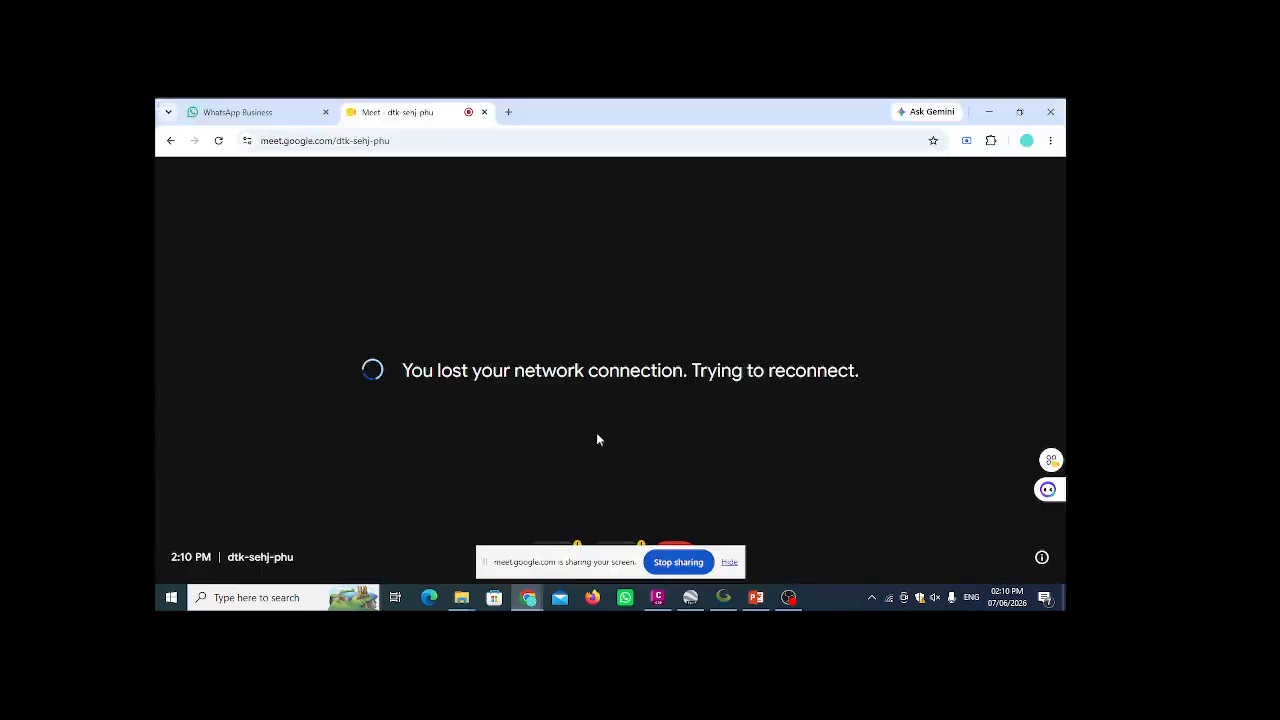
click(889, 597)
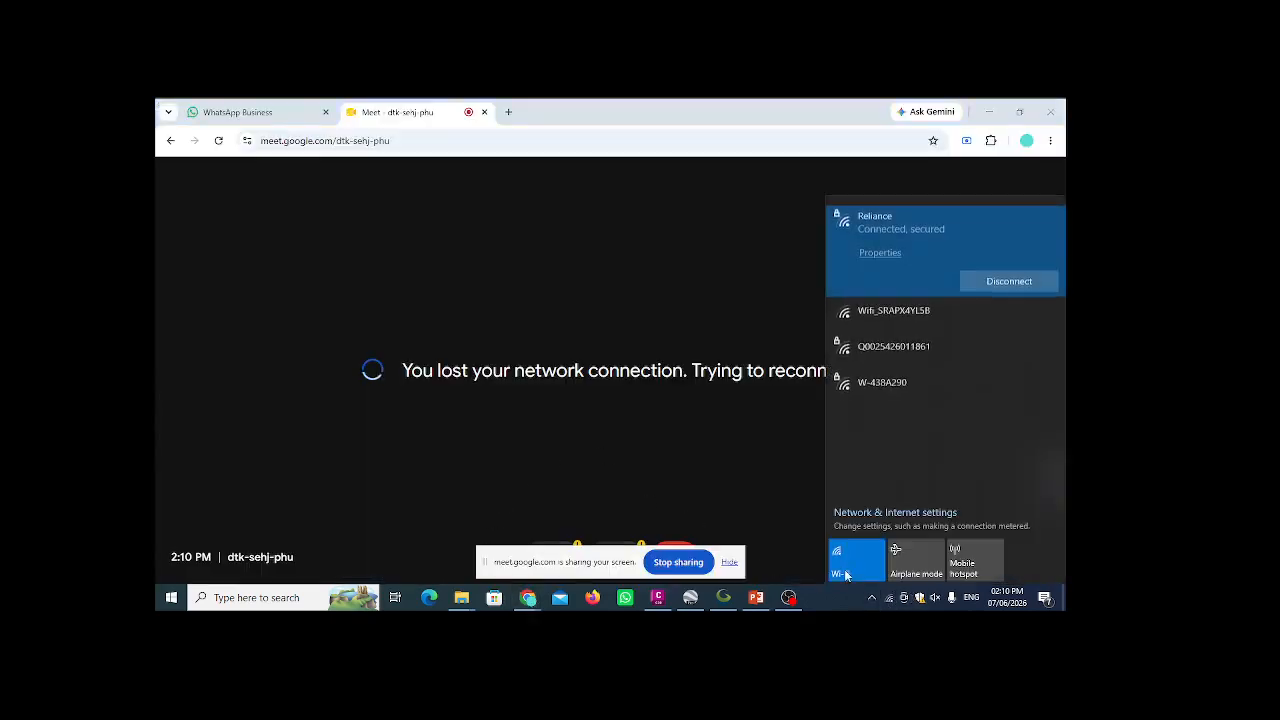
click(851, 558)
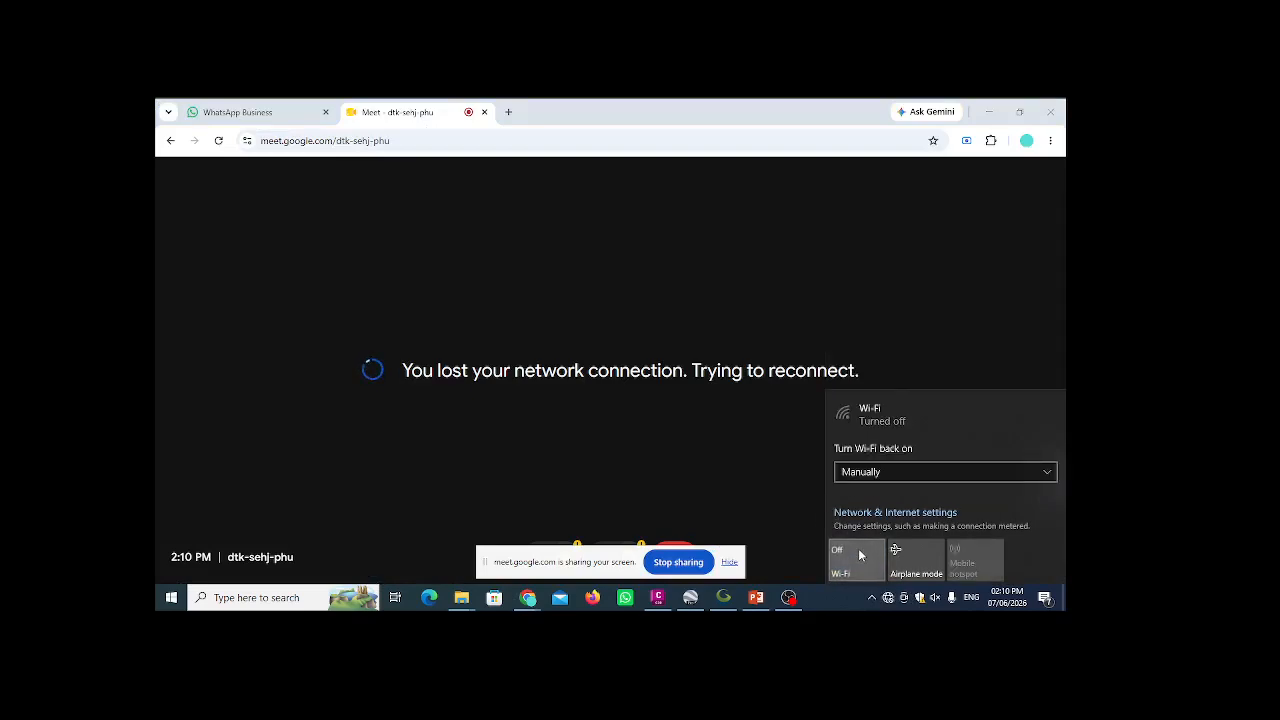
click(851, 558)
click(872, 222)
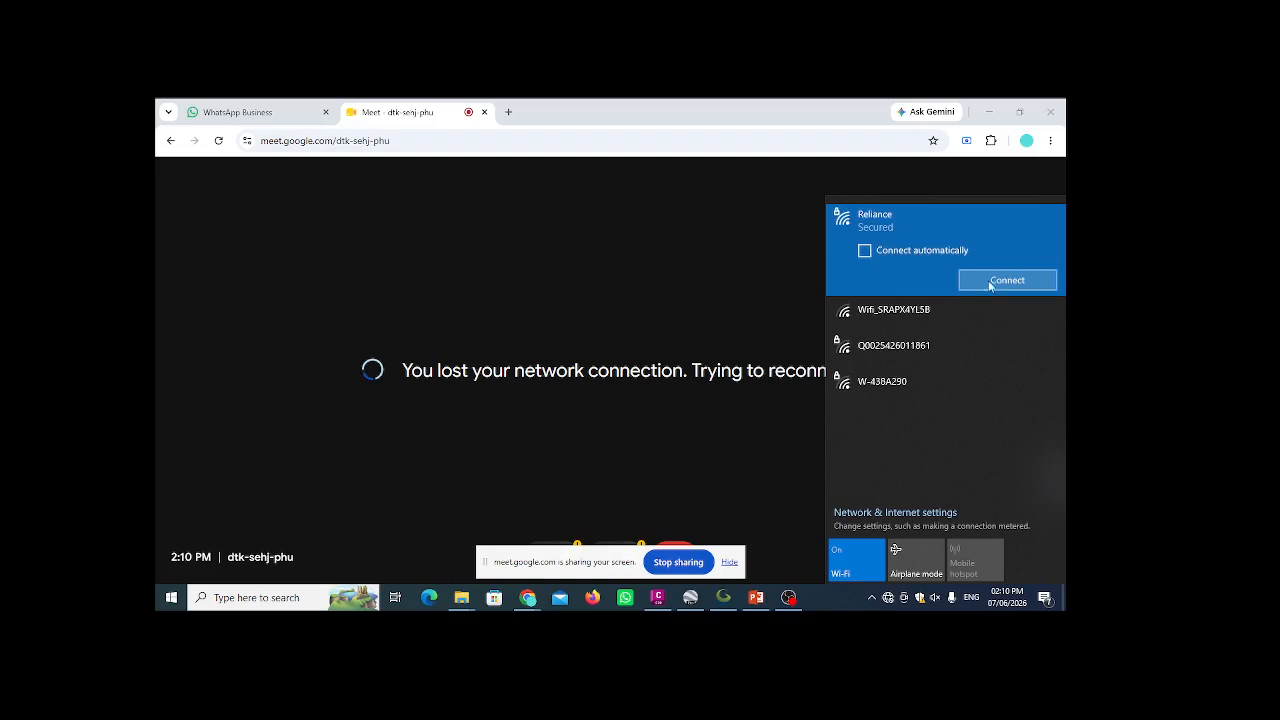
click(994, 277)
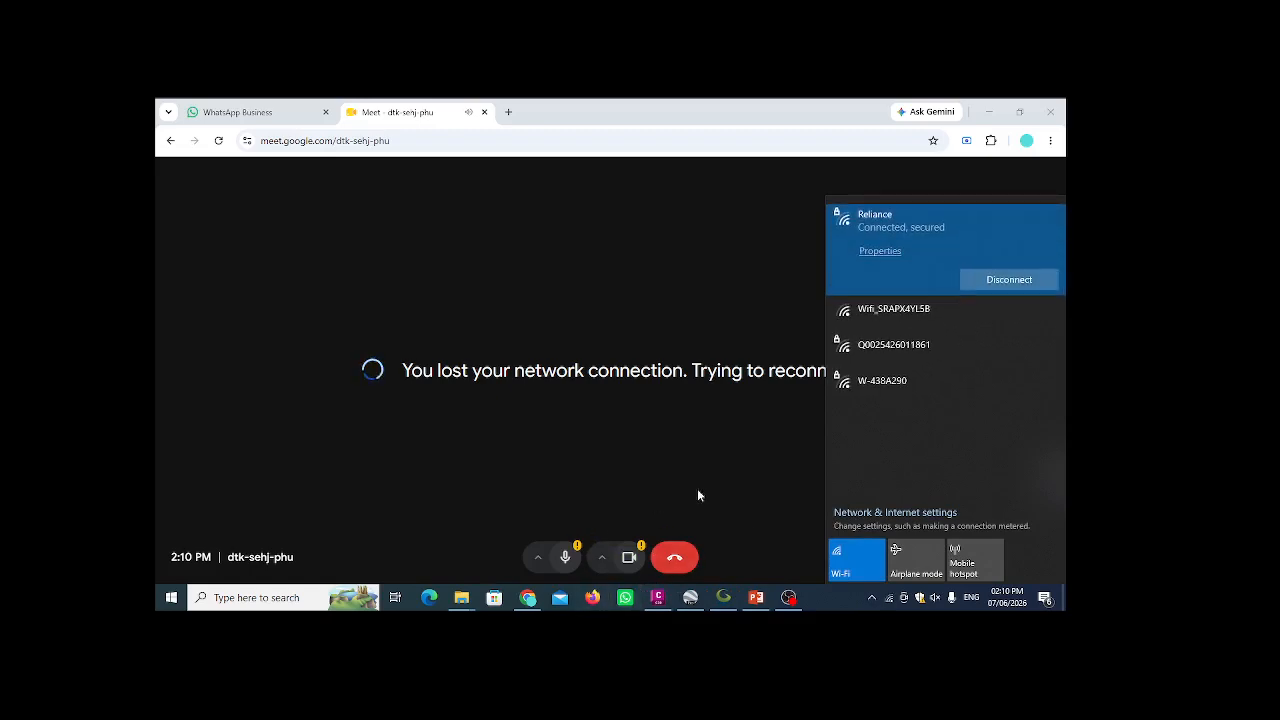
click(771, 443)
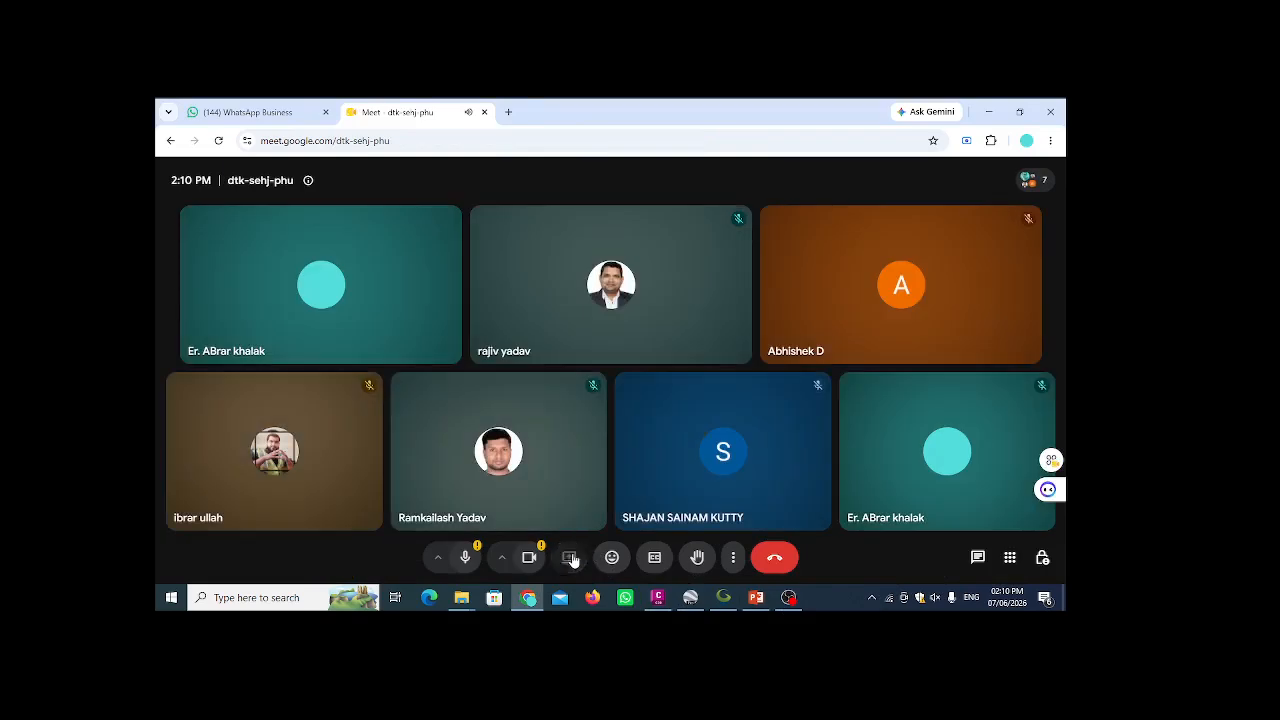
- Share the entire screen in the Google Meet call, hide the sharing notice, and move the picture-in-picture window out of the way
click(569, 557)
click(720, 217)
click(537, 315)
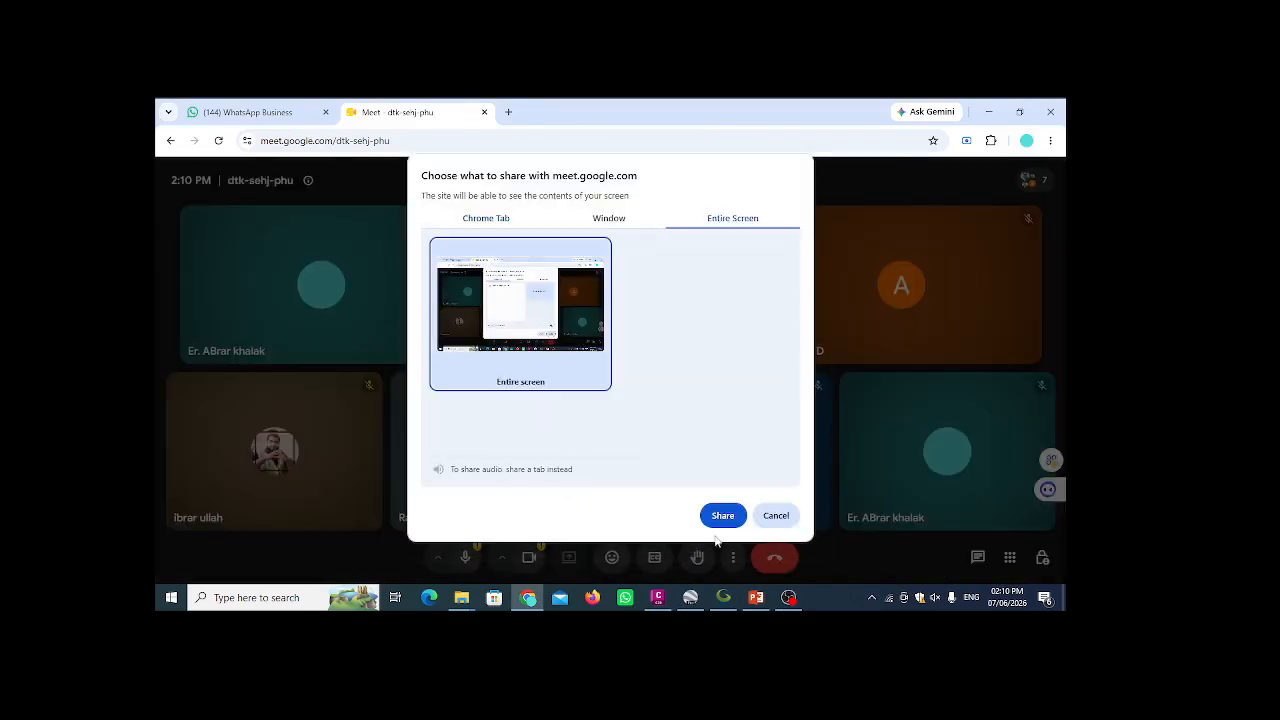
click(722, 515)
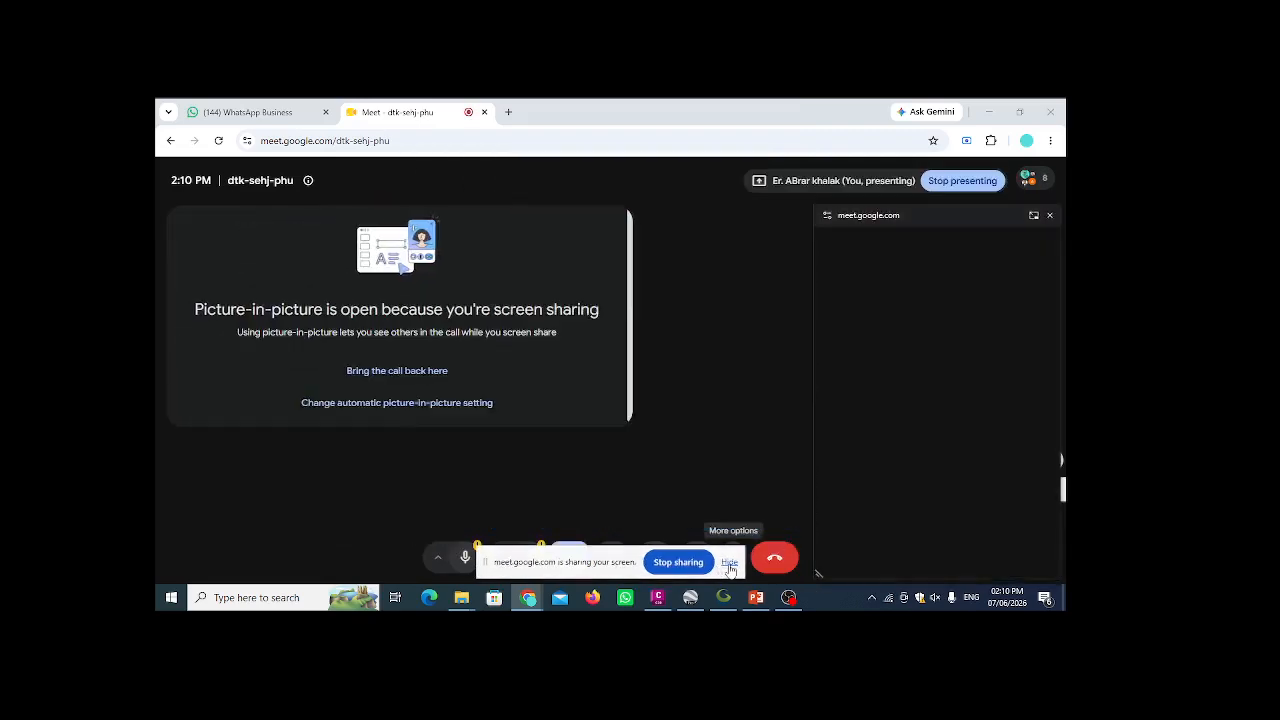
click(729, 563)
drag(900, 215, 920, 603)
click(789, 597)
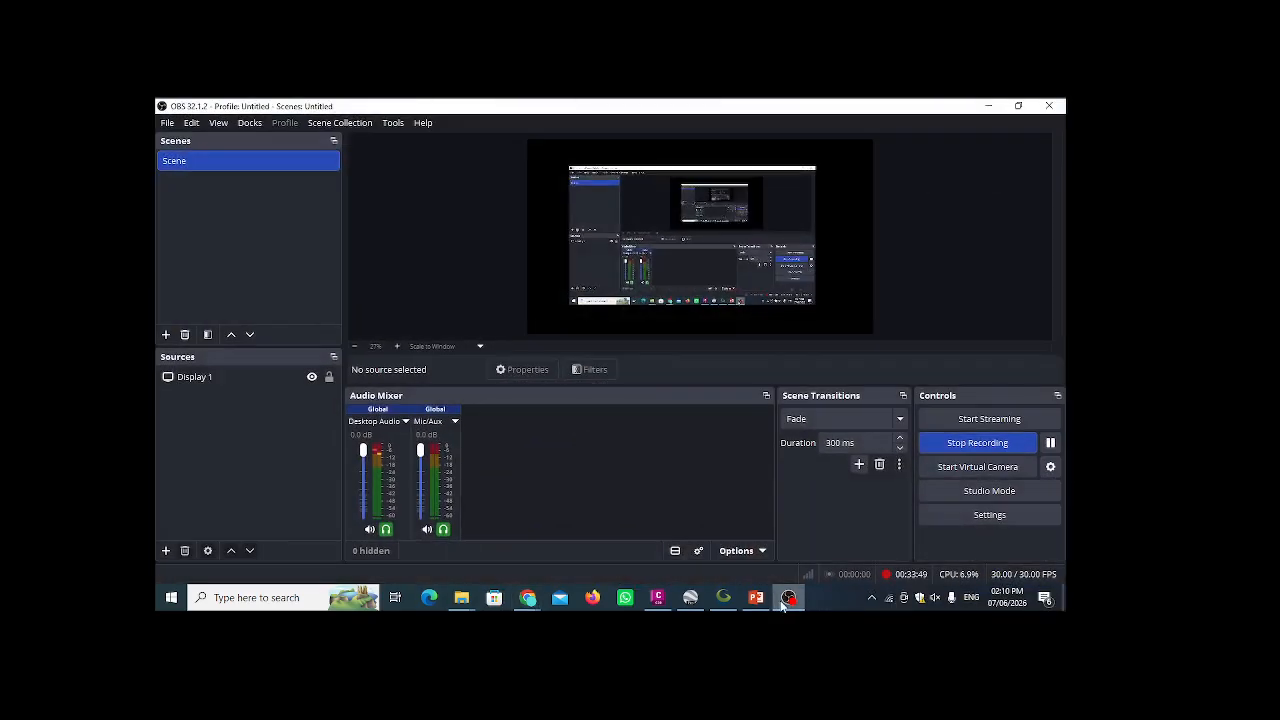
click(787, 599)
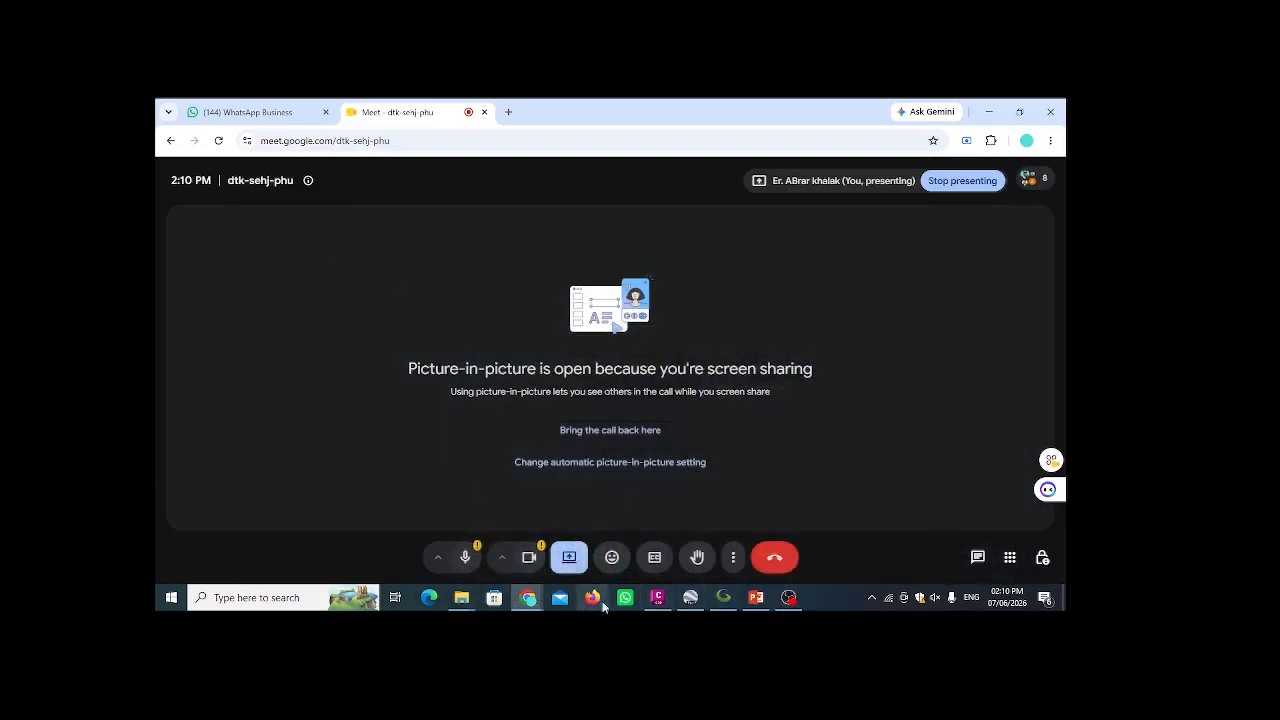
- Switch to Global Mapper, load the ROAD CL KMZ file from batch_76-1, subfolder day-2, and compare it with the Google Earth path
click(723, 597)
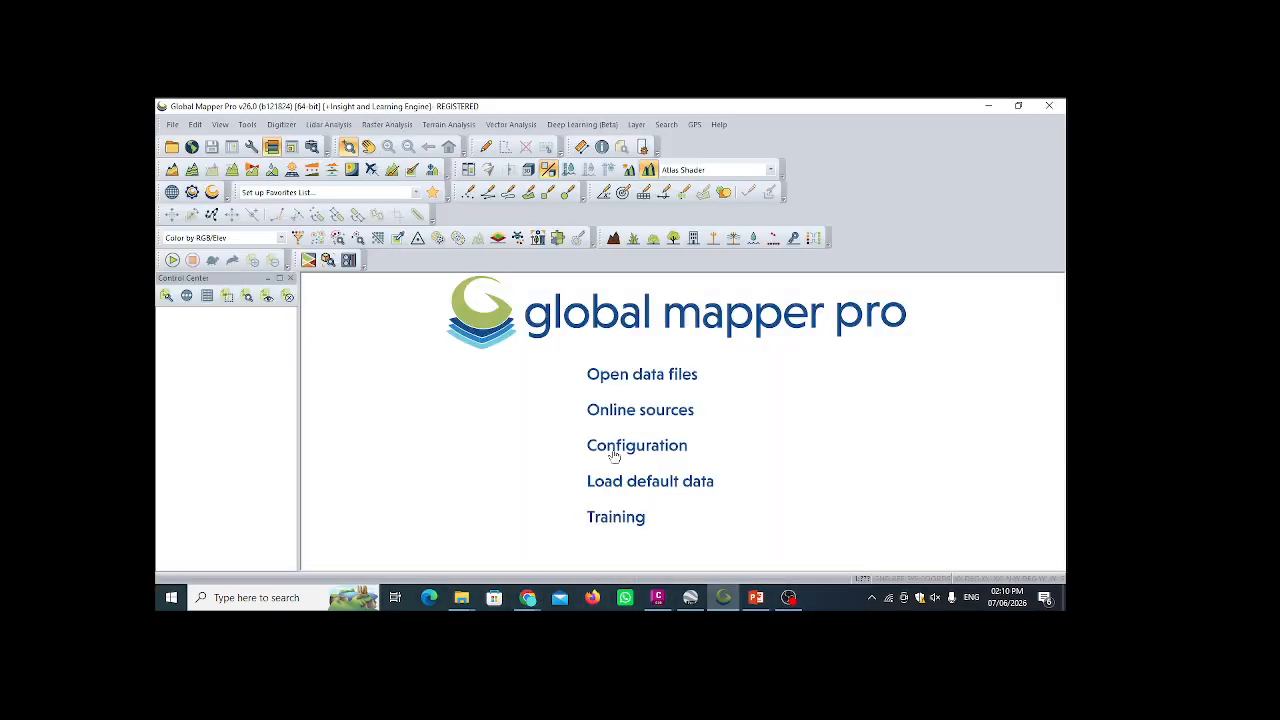
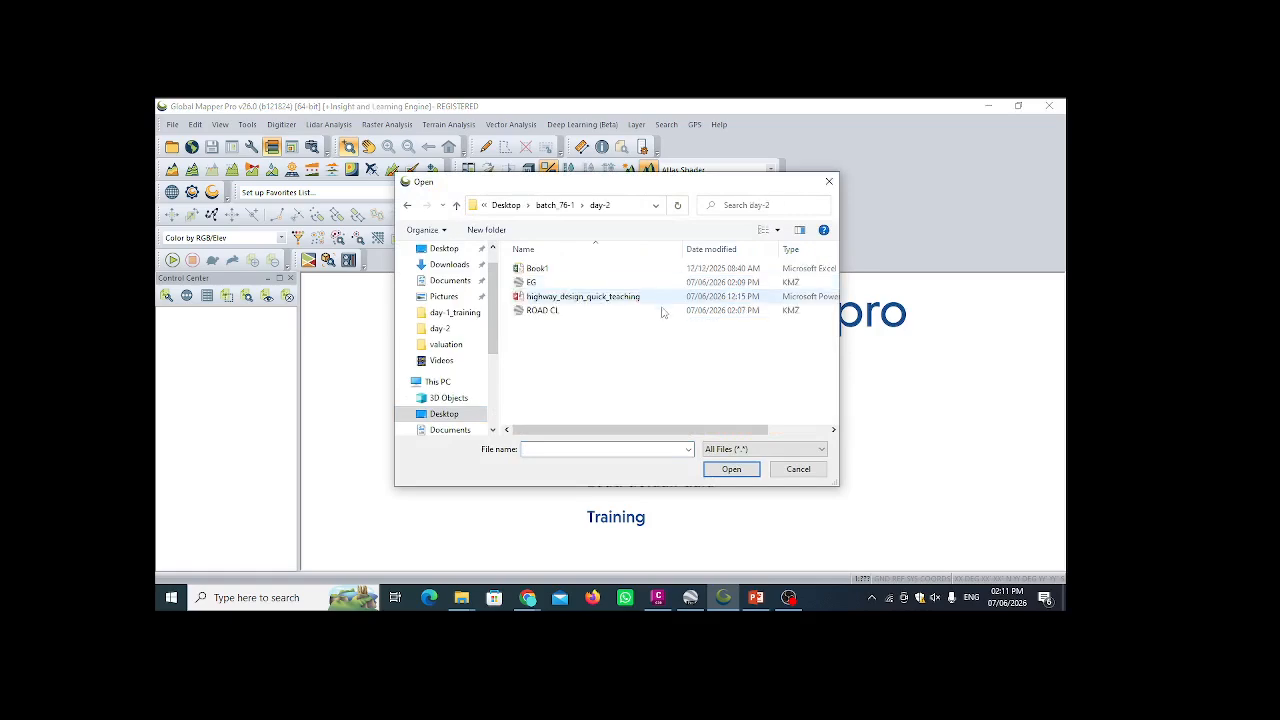
click(575, 316)
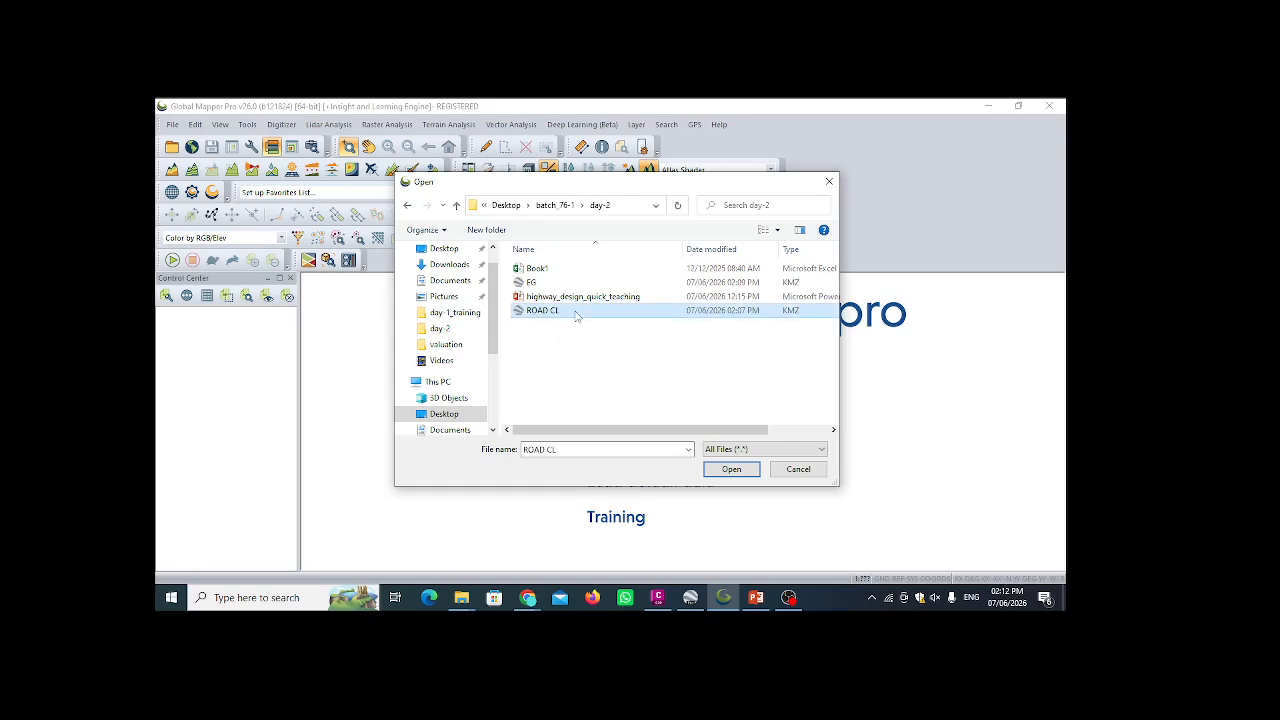
click(731, 469)
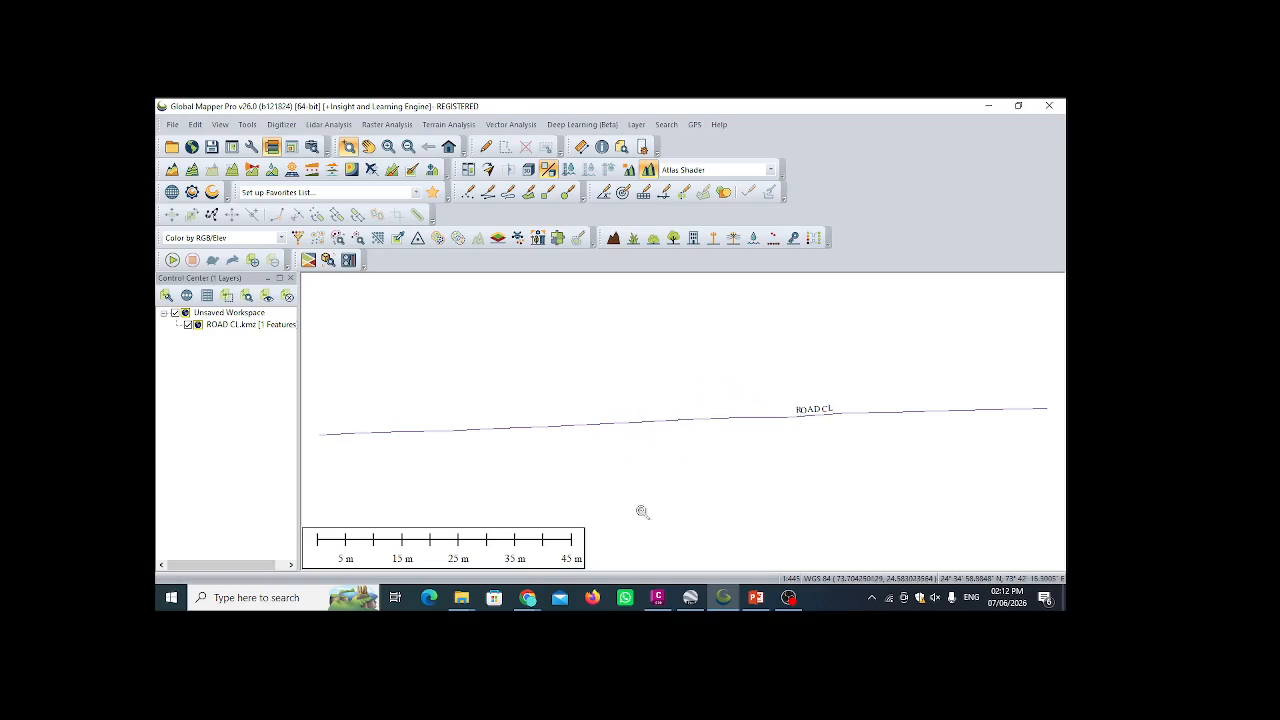
click(690, 597)
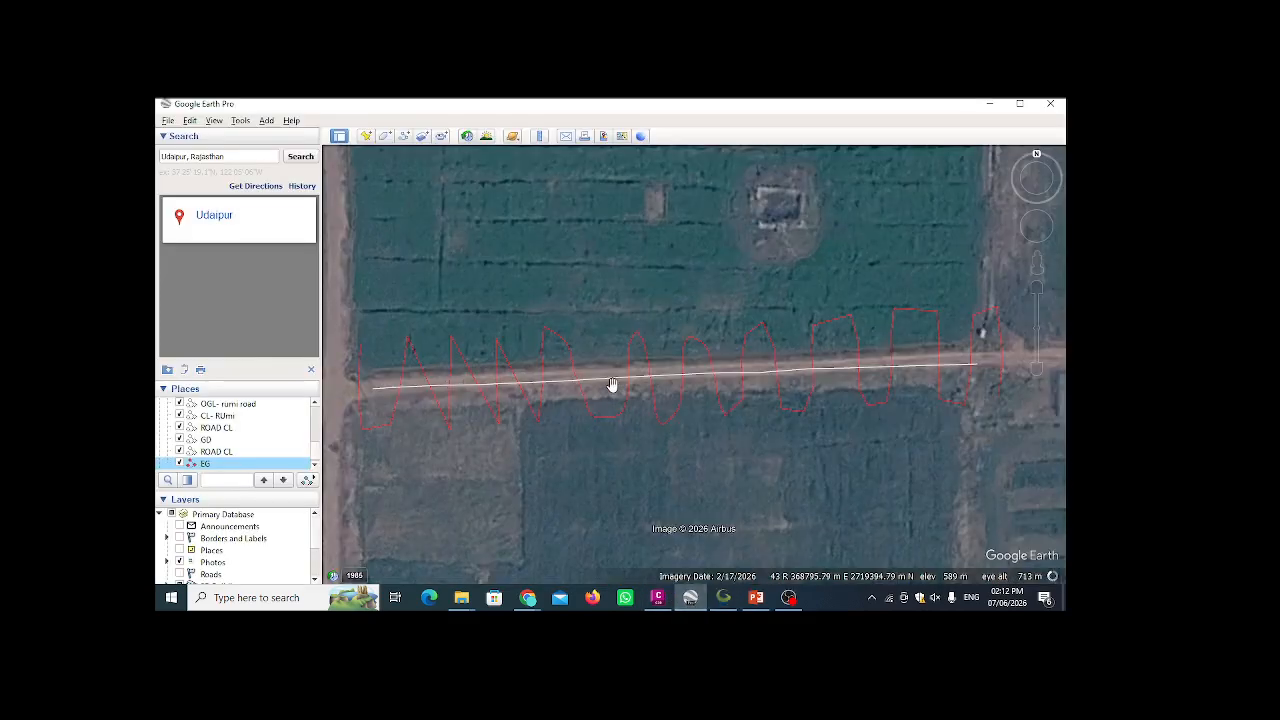
click(726, 602)
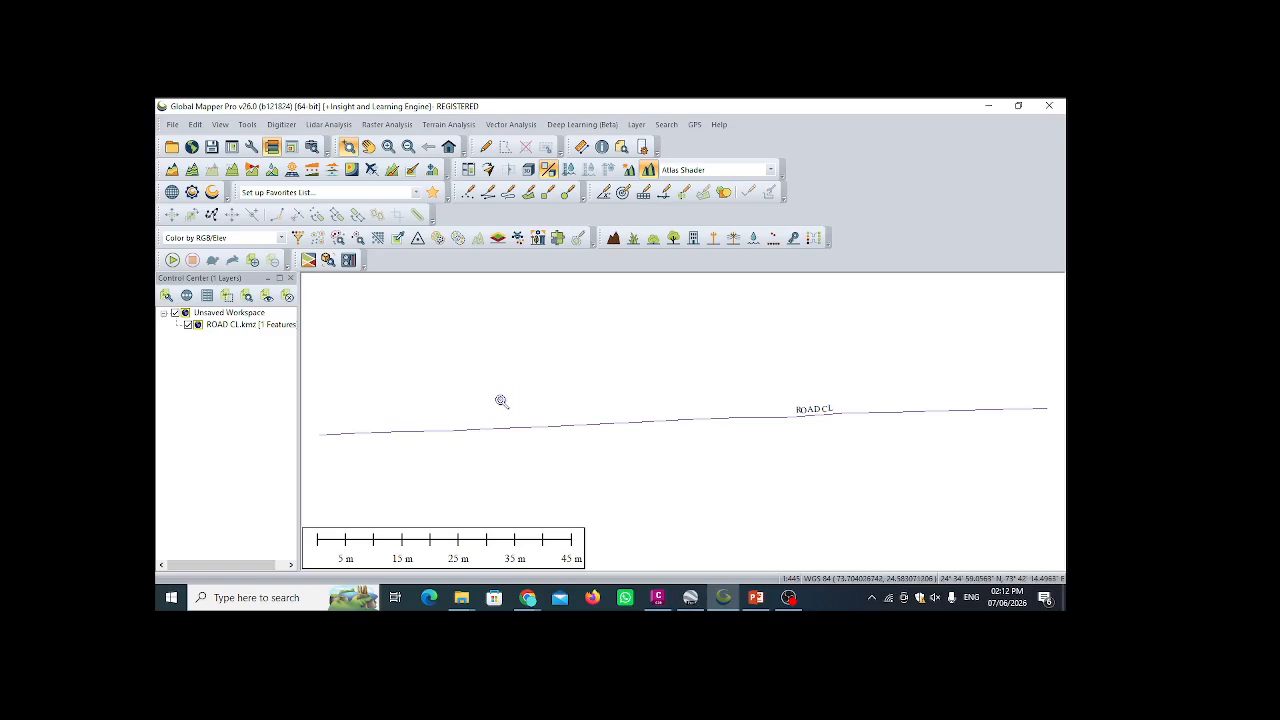
click(252, 148)
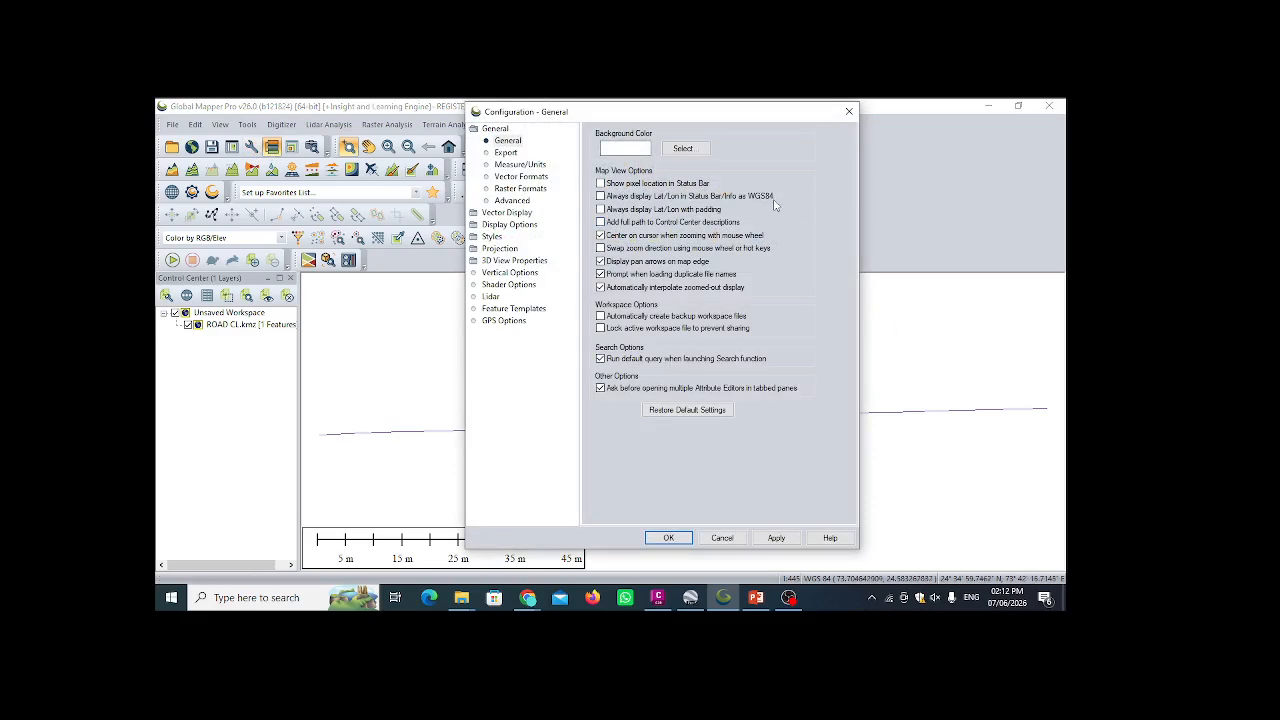
click(847, 113)
click(172, 124)
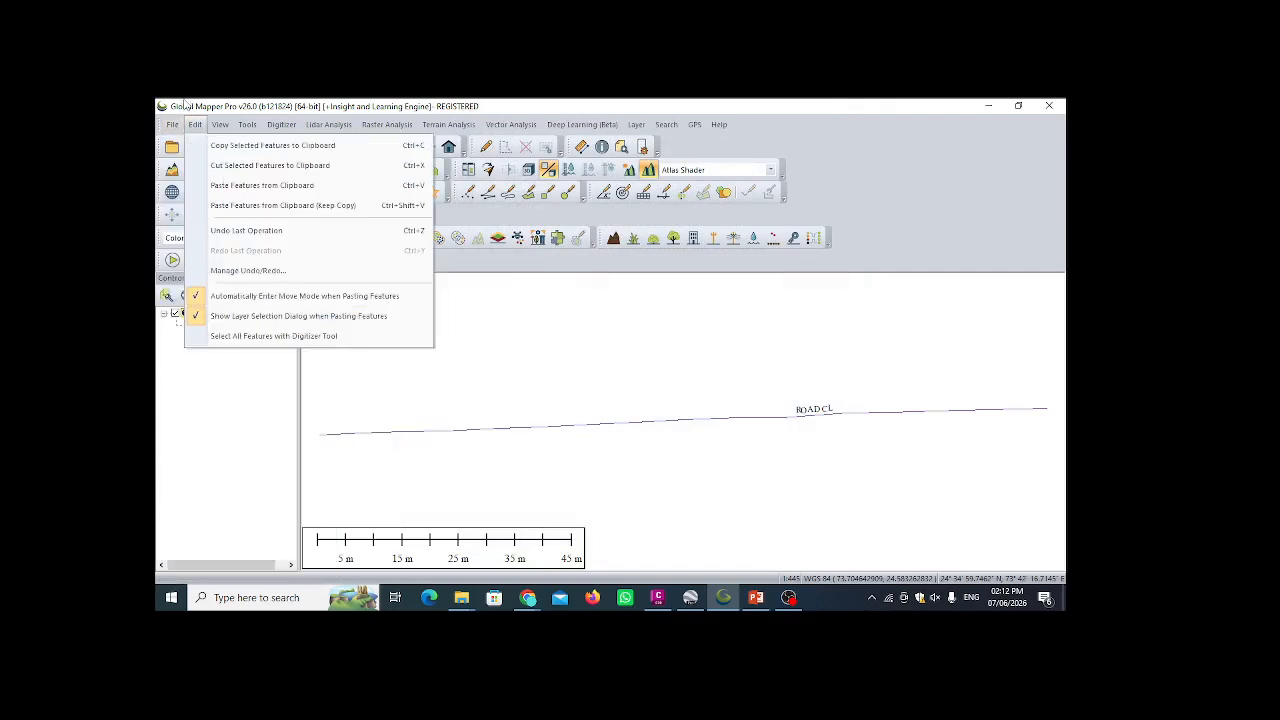
mouse_move(173, 130)
mouse_move(250, 127)
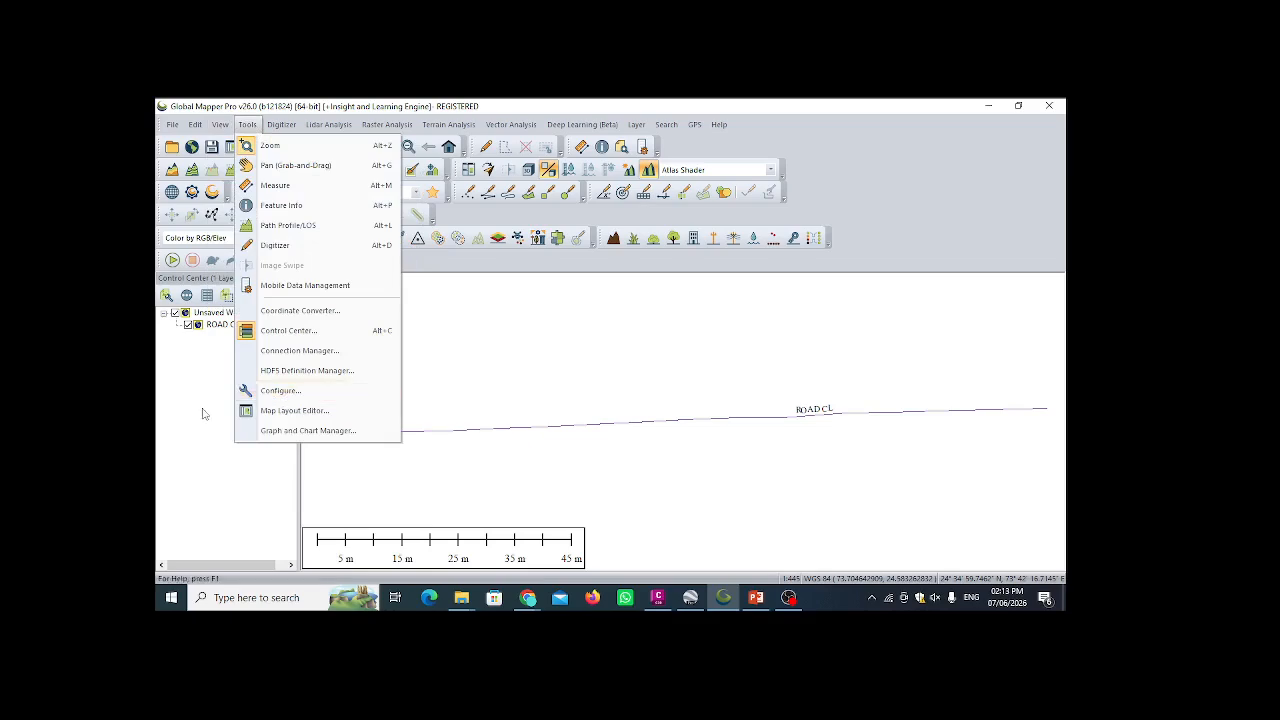
click(247, 124)
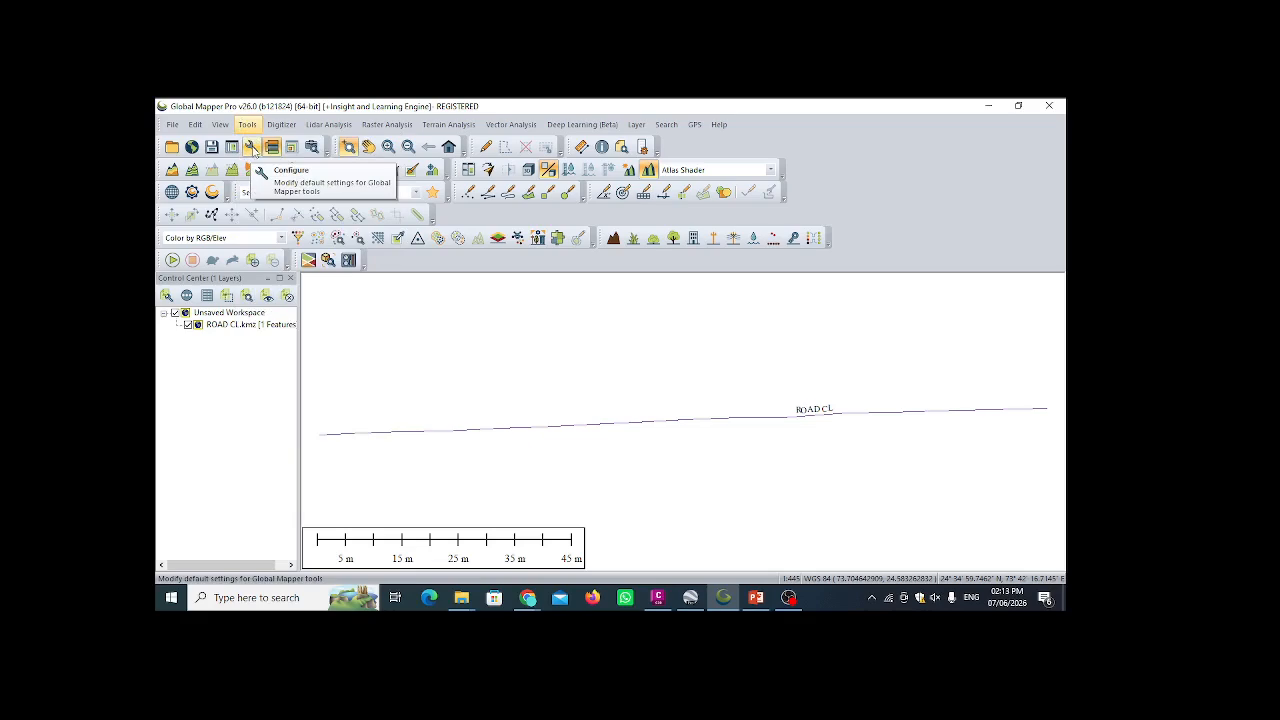
- Set the workspace projection to UTM zone 43 Northern Hemisphere, WGS84 datum, metres, checking the zone against Google Earth Pro before applying it
click(251, 147)
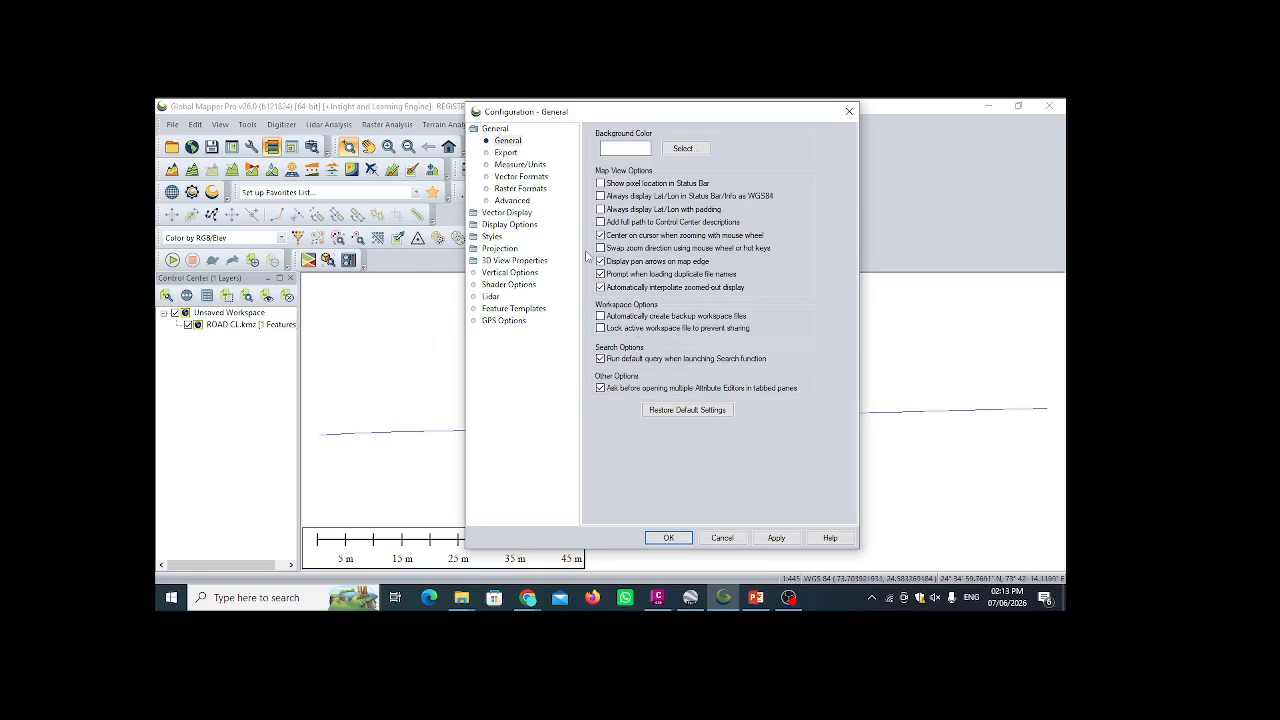
click(500, 249)
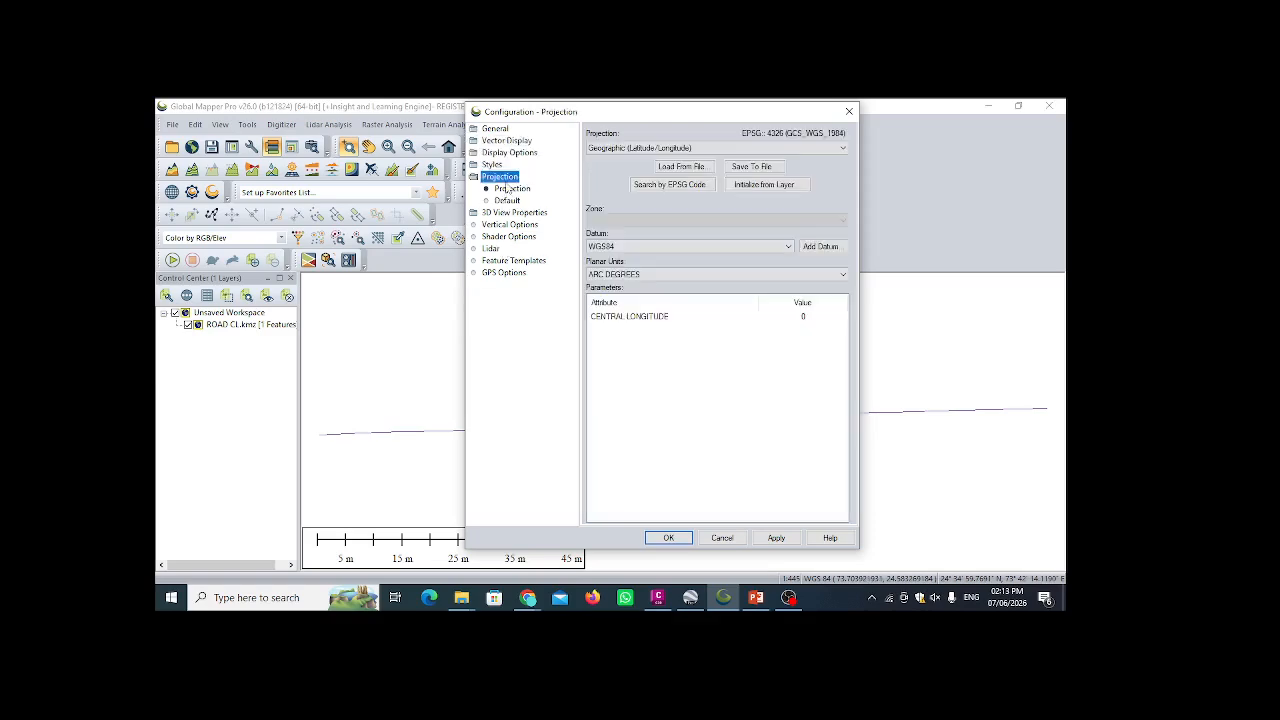
click(510, 189)
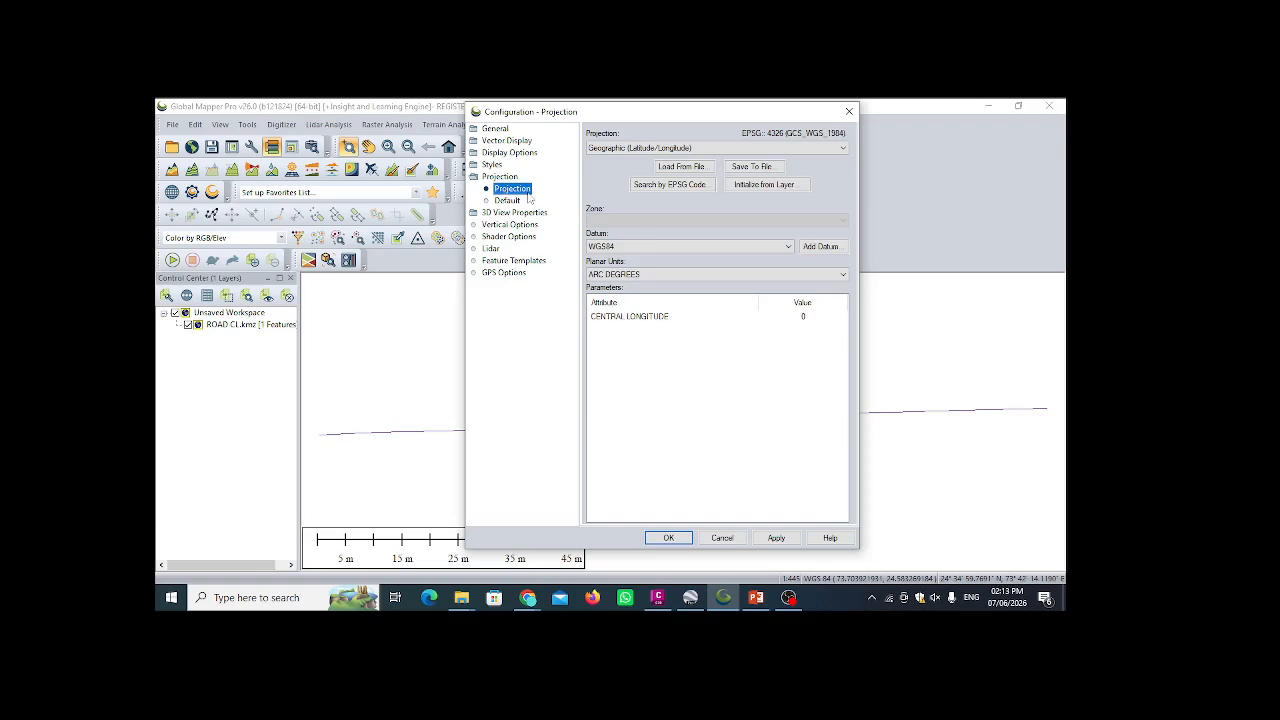
click(656, 147)
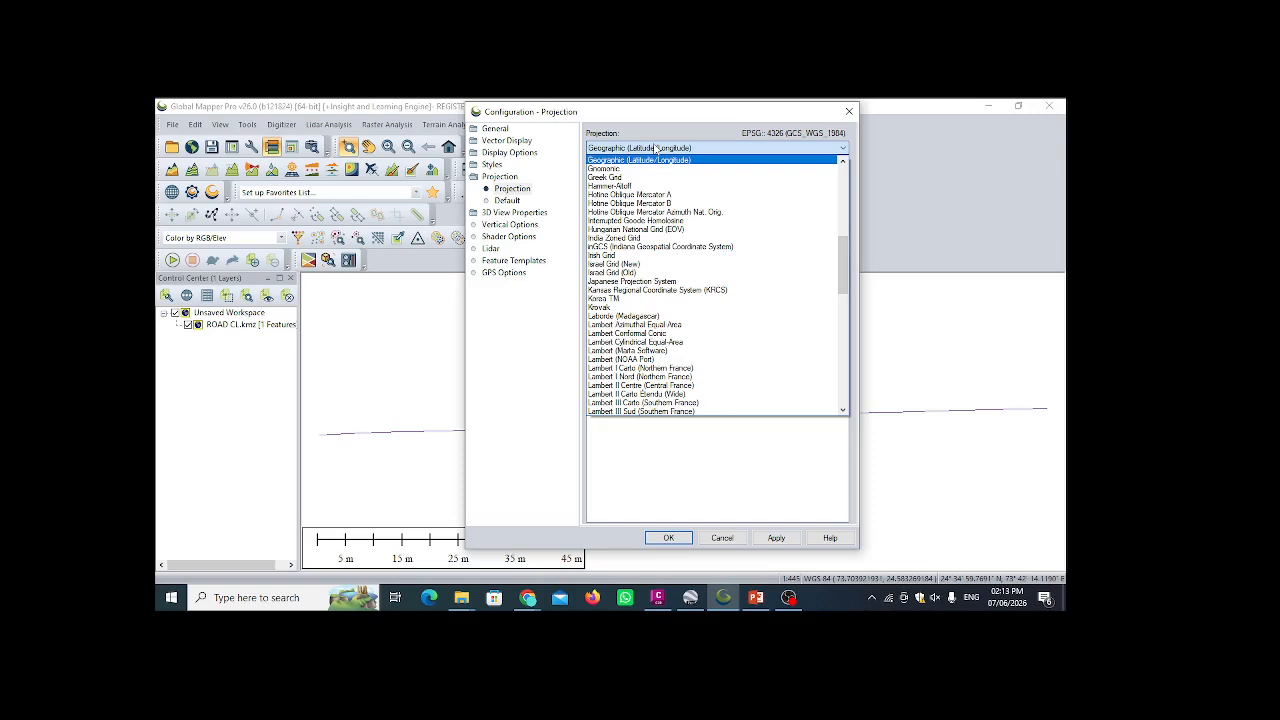
key(u)
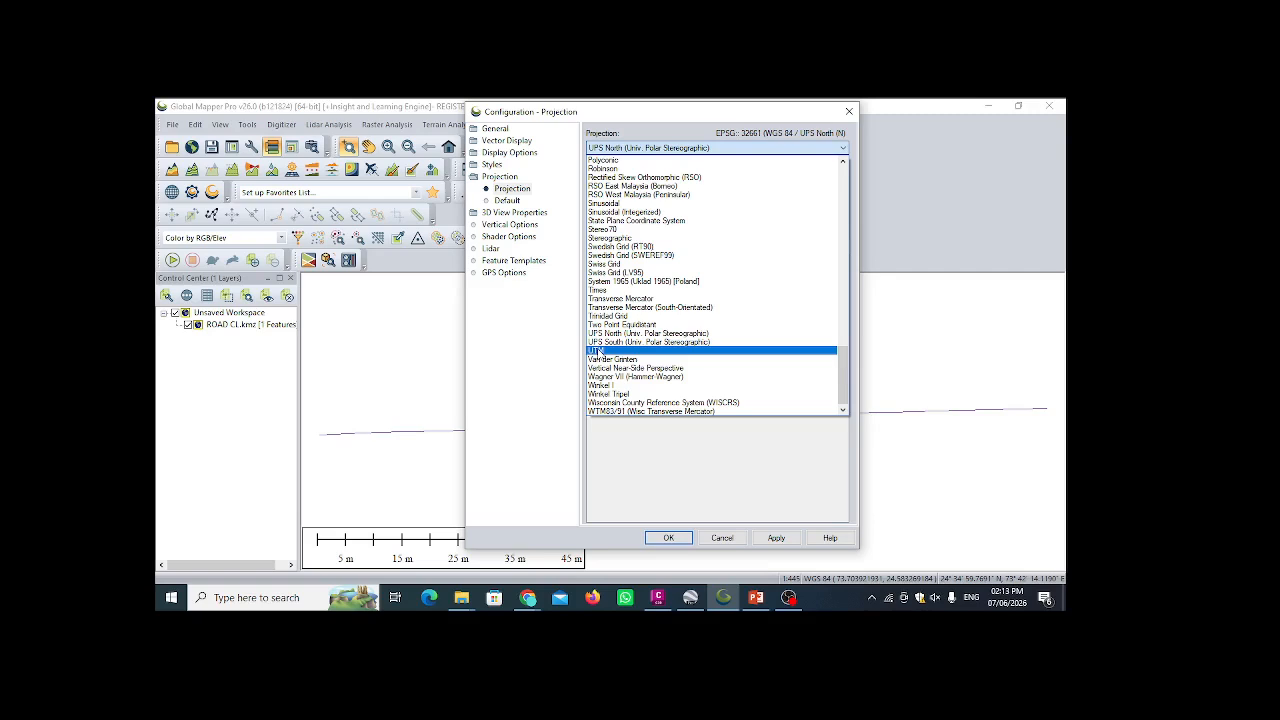
click(596, 351)
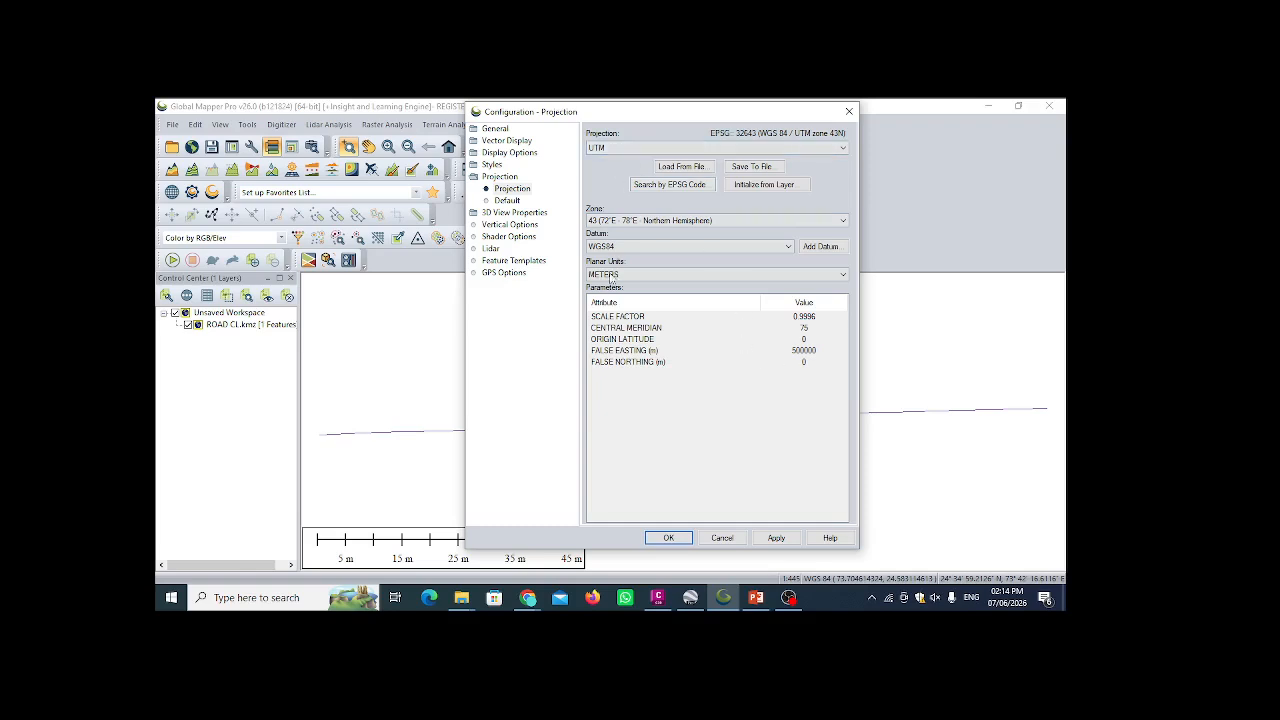
click(690, 597)
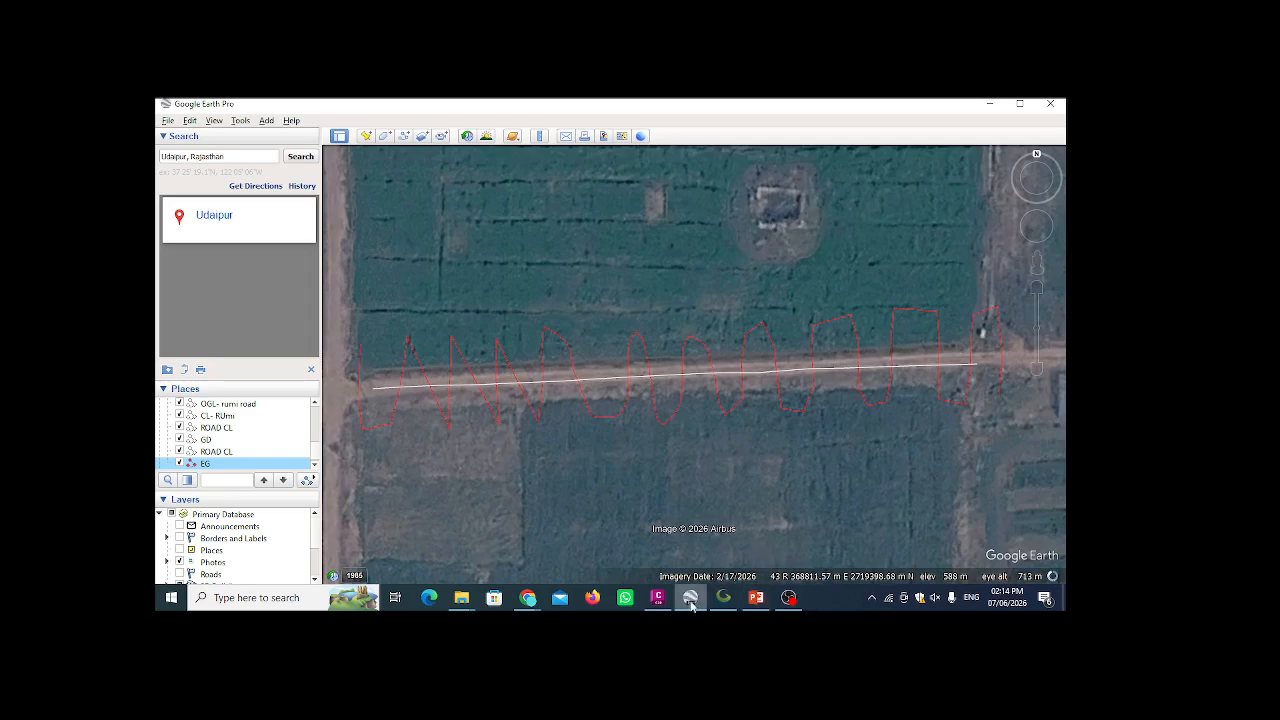
click(725, 598)
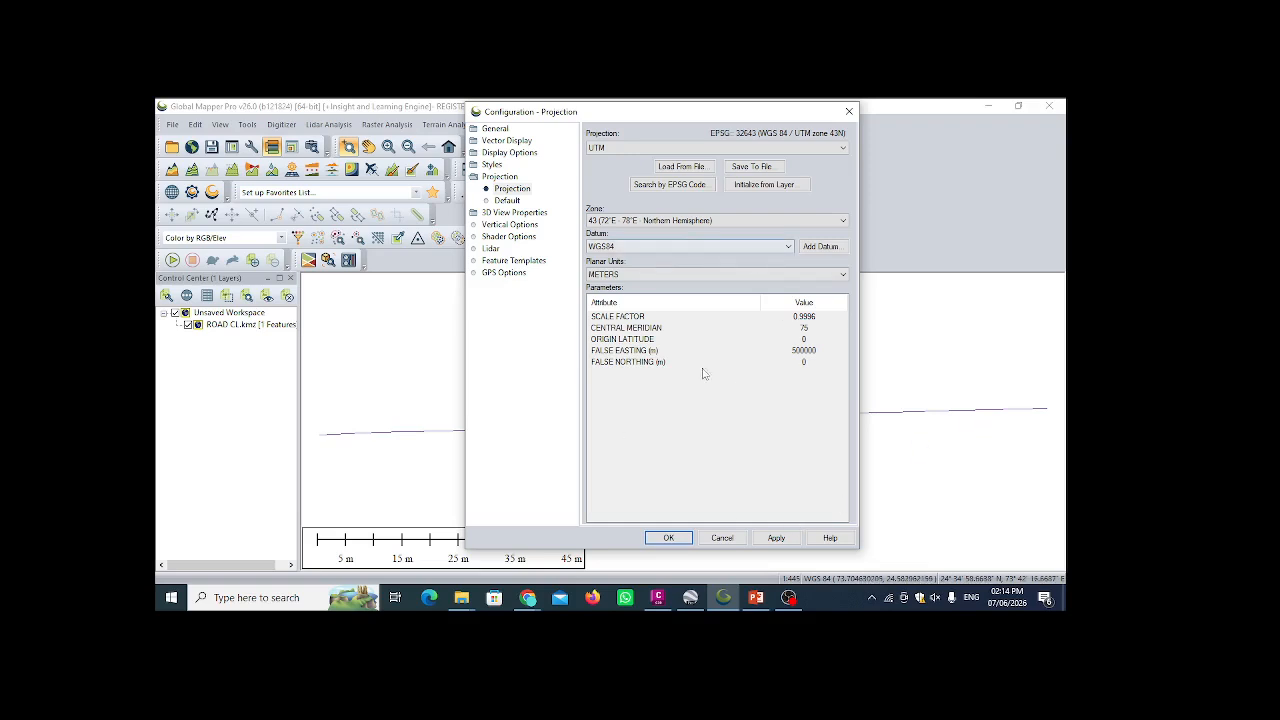
click(776, 538)
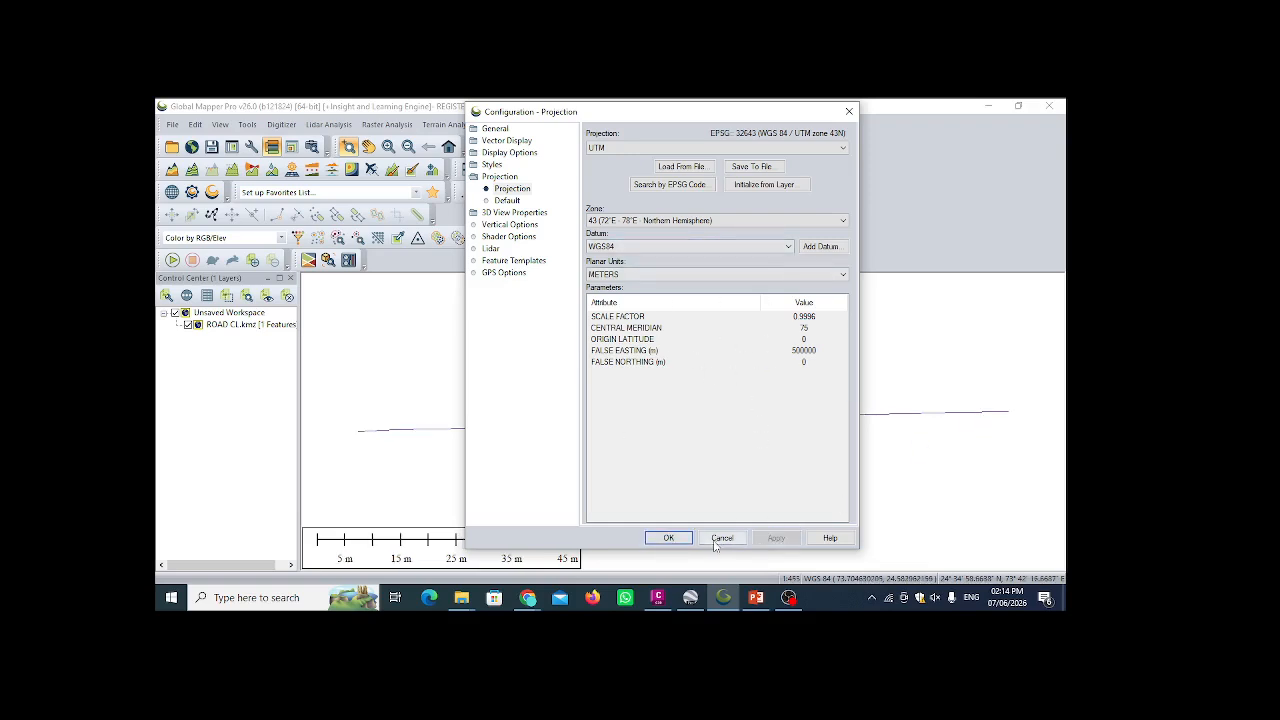
click(687, 539)
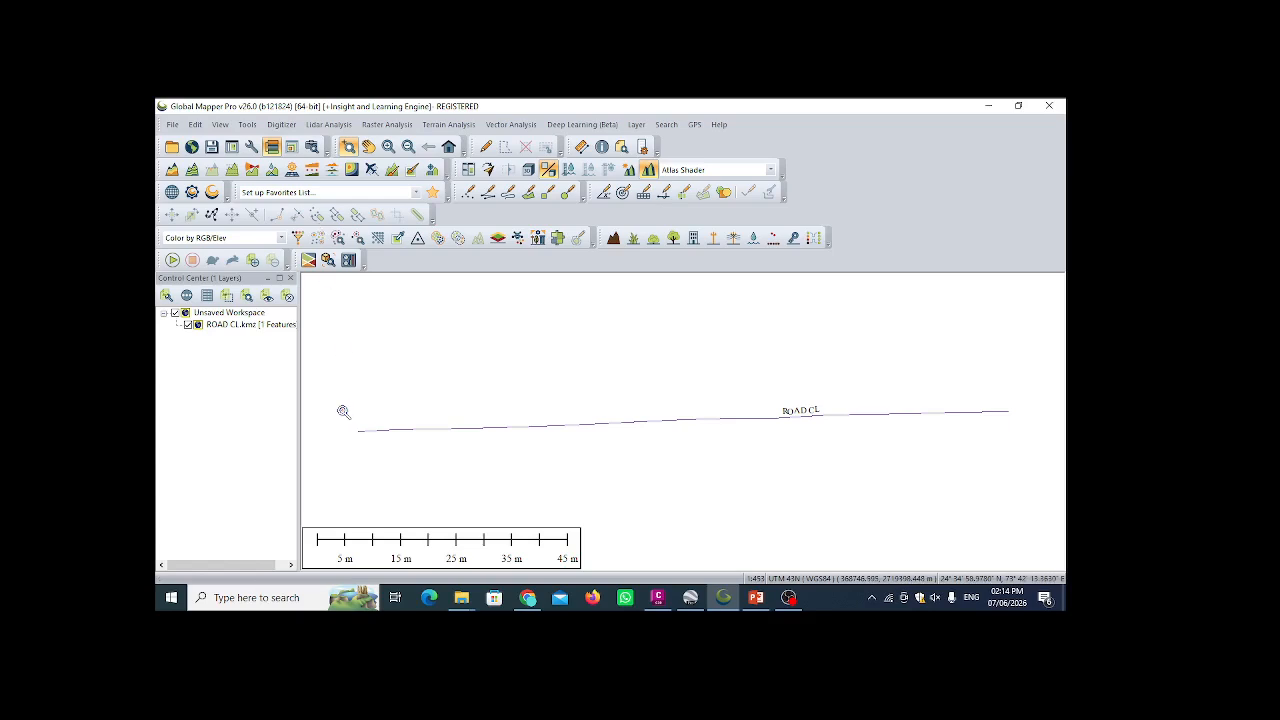
- Switch to the dropped Google Meet call in Chrome, turn Wi-Fi off and on, and reconnect to the Reliance network
click(527, 597)
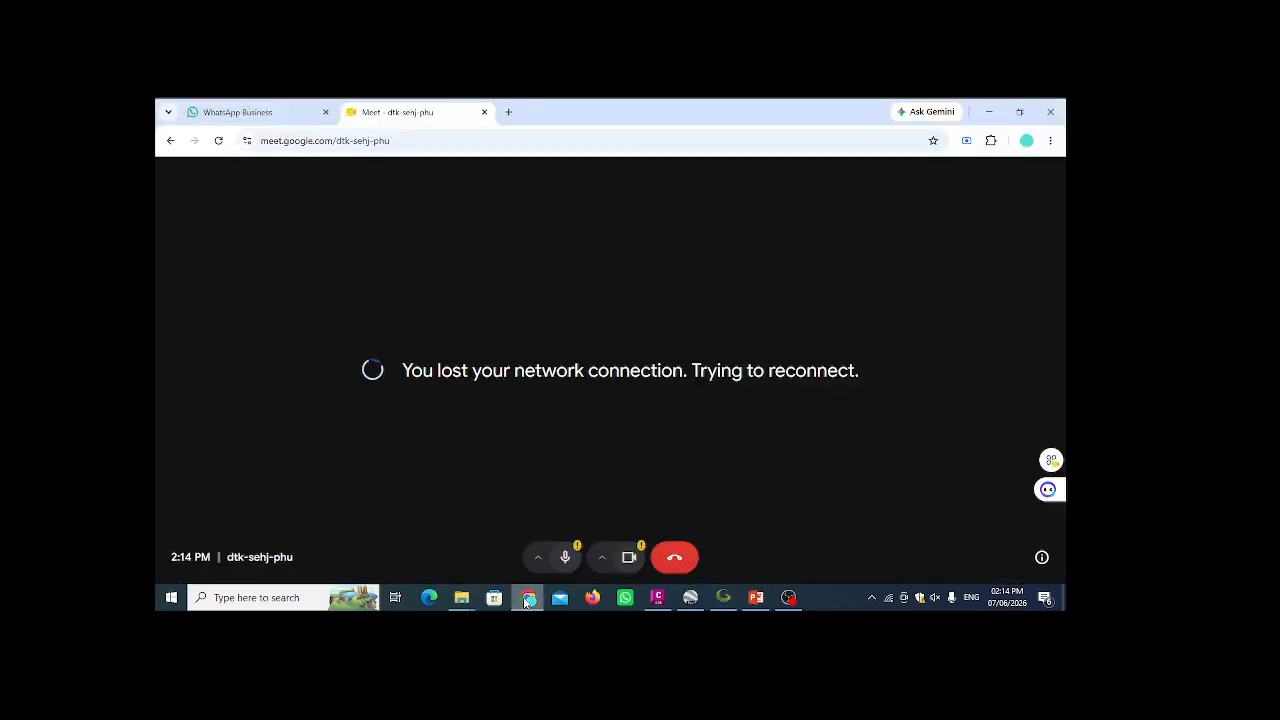
click(888, 604)
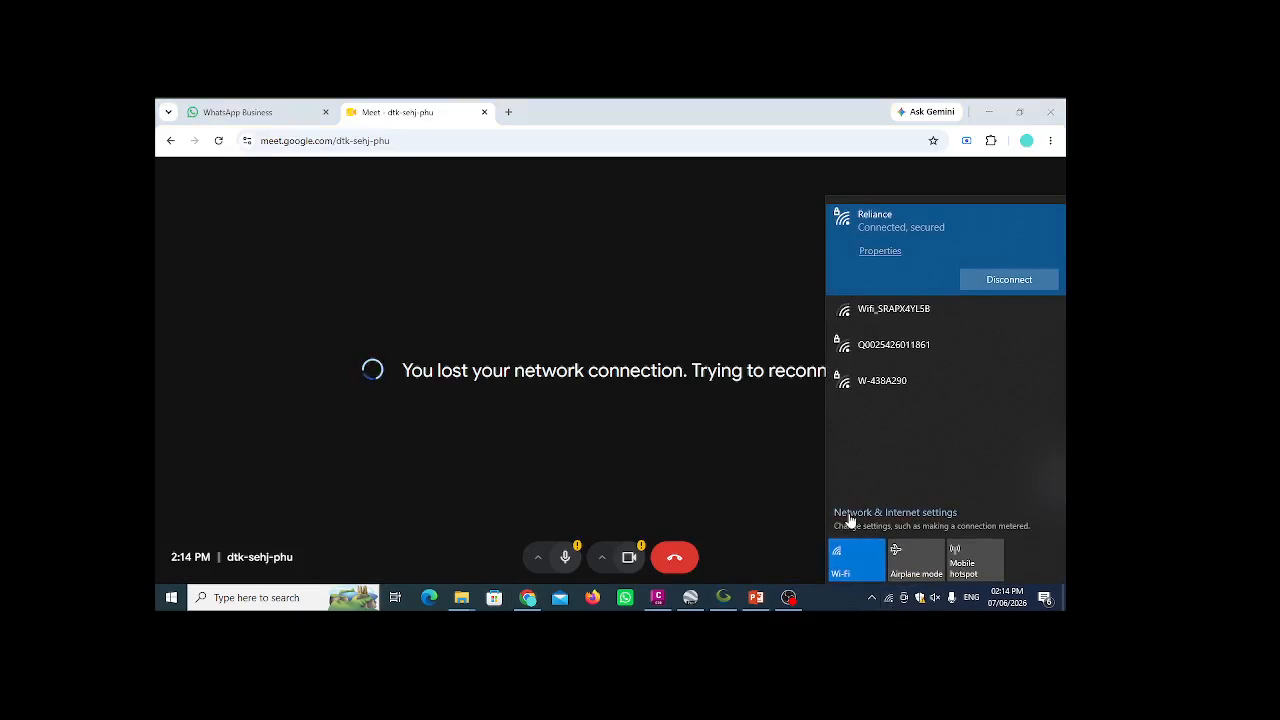
click(853, 557)
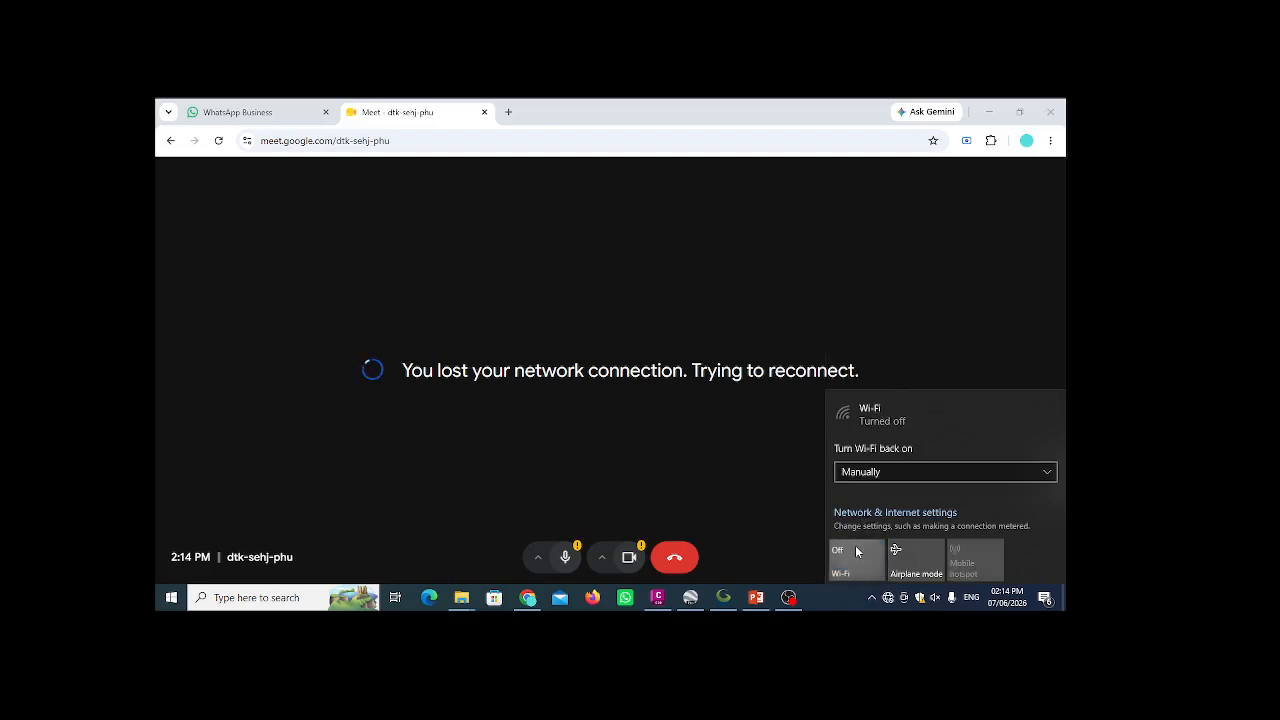
click(856, 552)
click(880, 227)
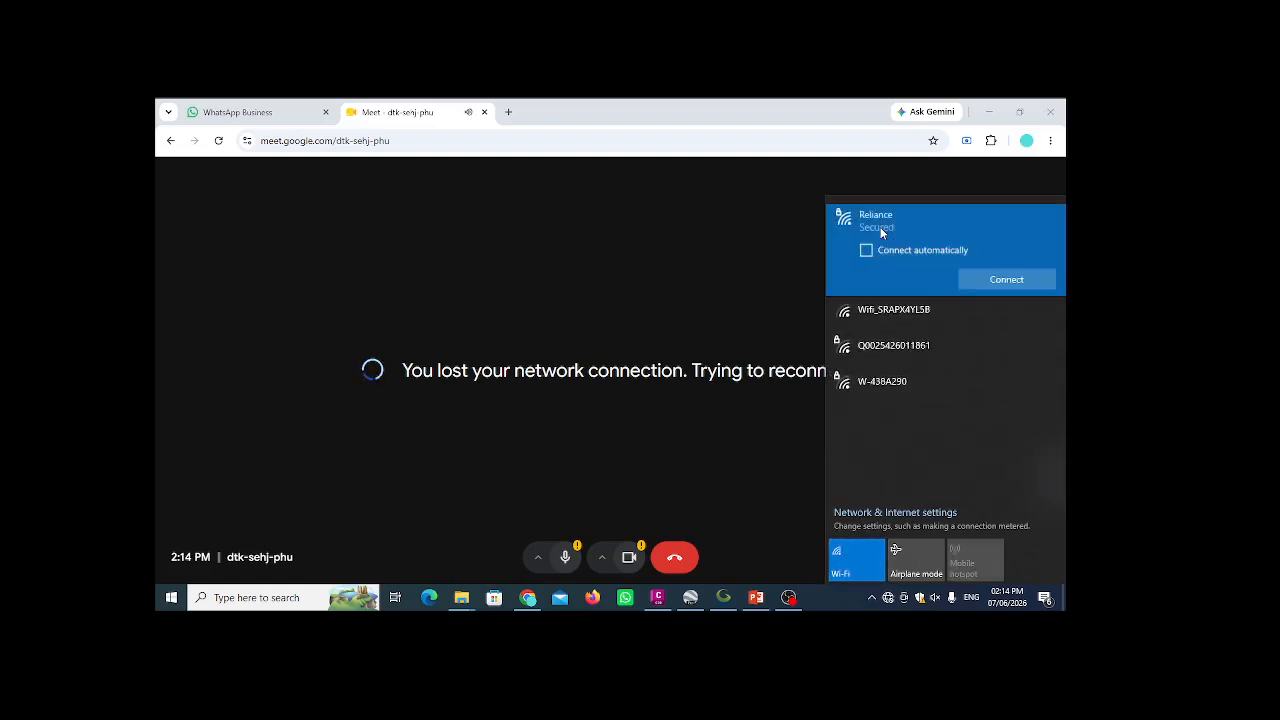
click(980, 285)
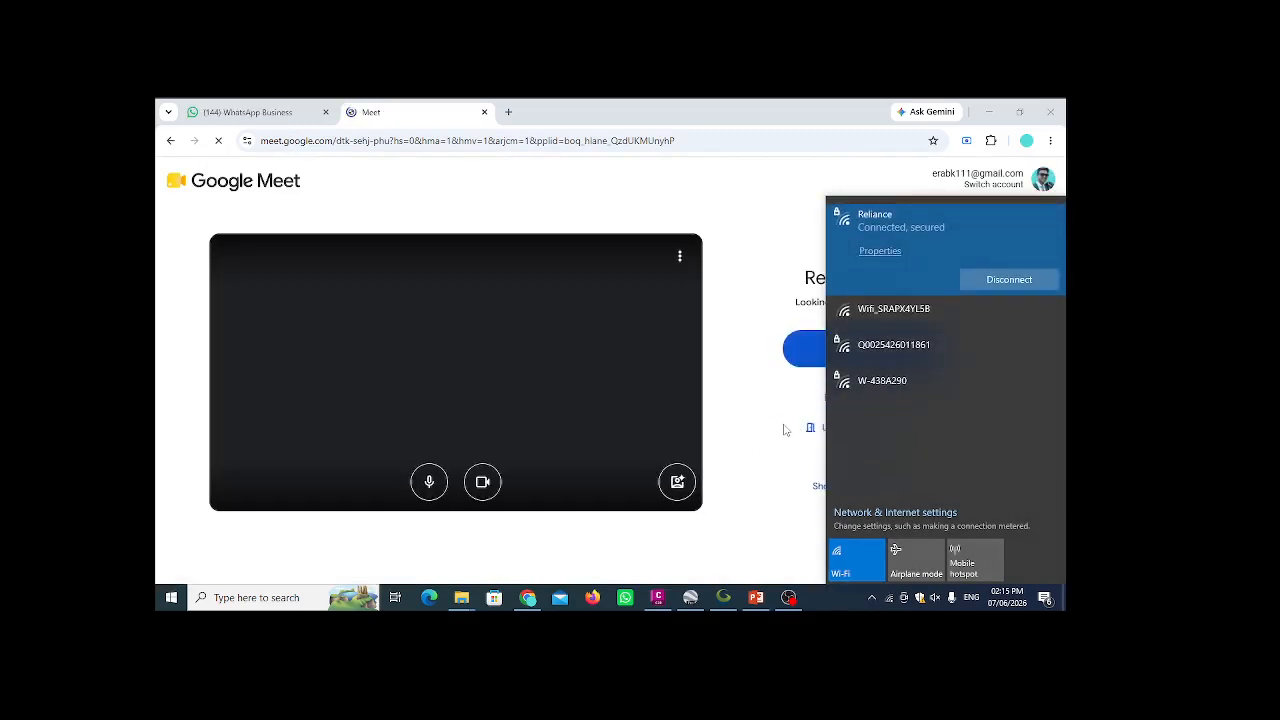
click(786, 430)
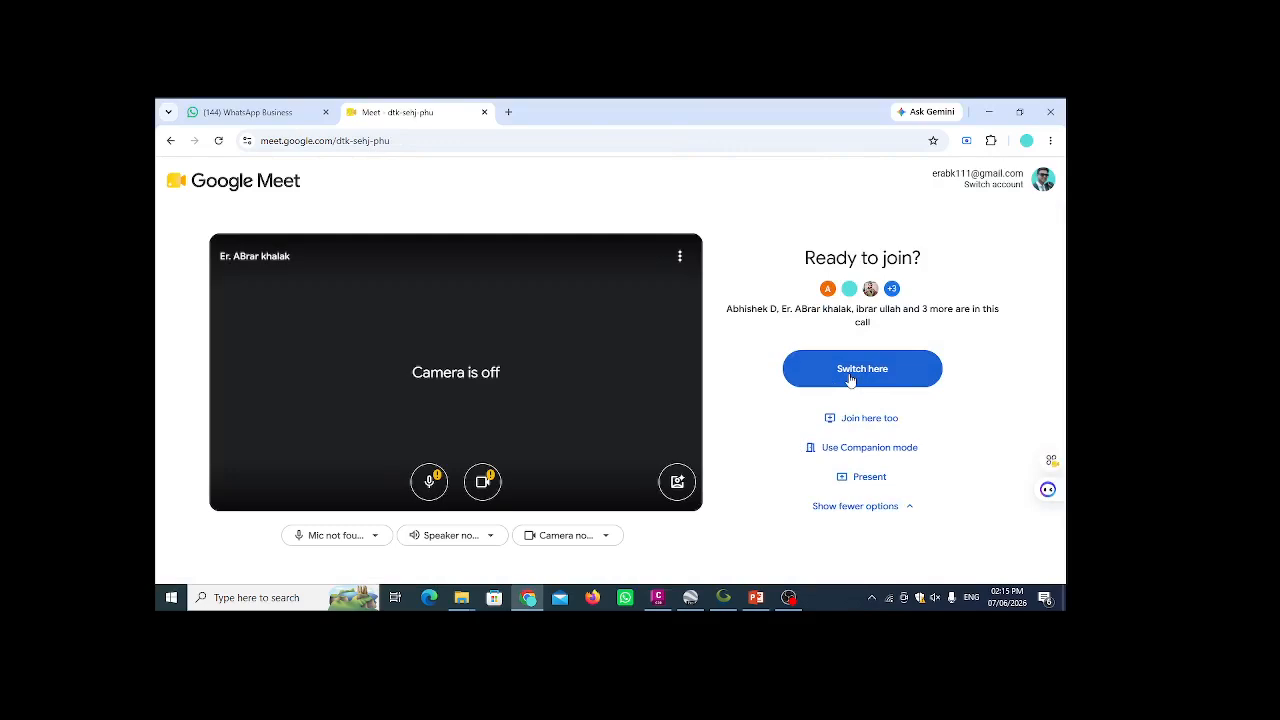
- Rejoin the Google Meet call as an additional device and share the entire screen
click(858, 417)
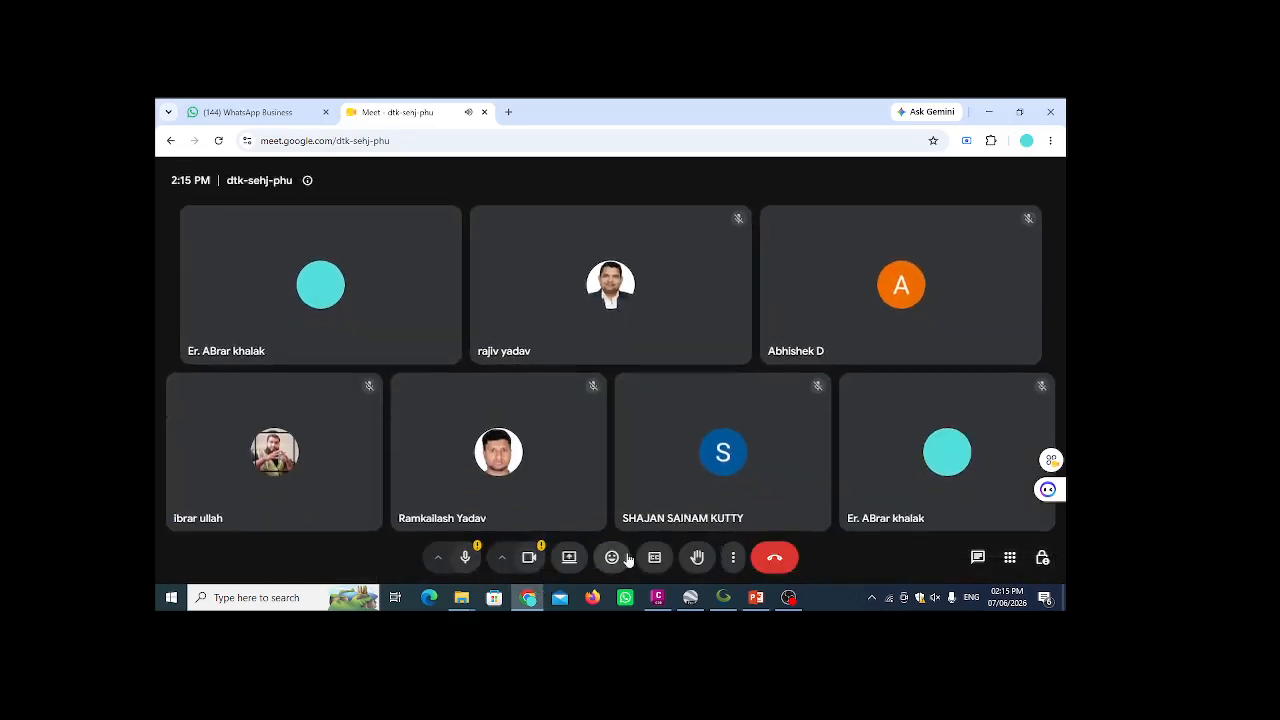
click(569, 557)
click(690, 221)
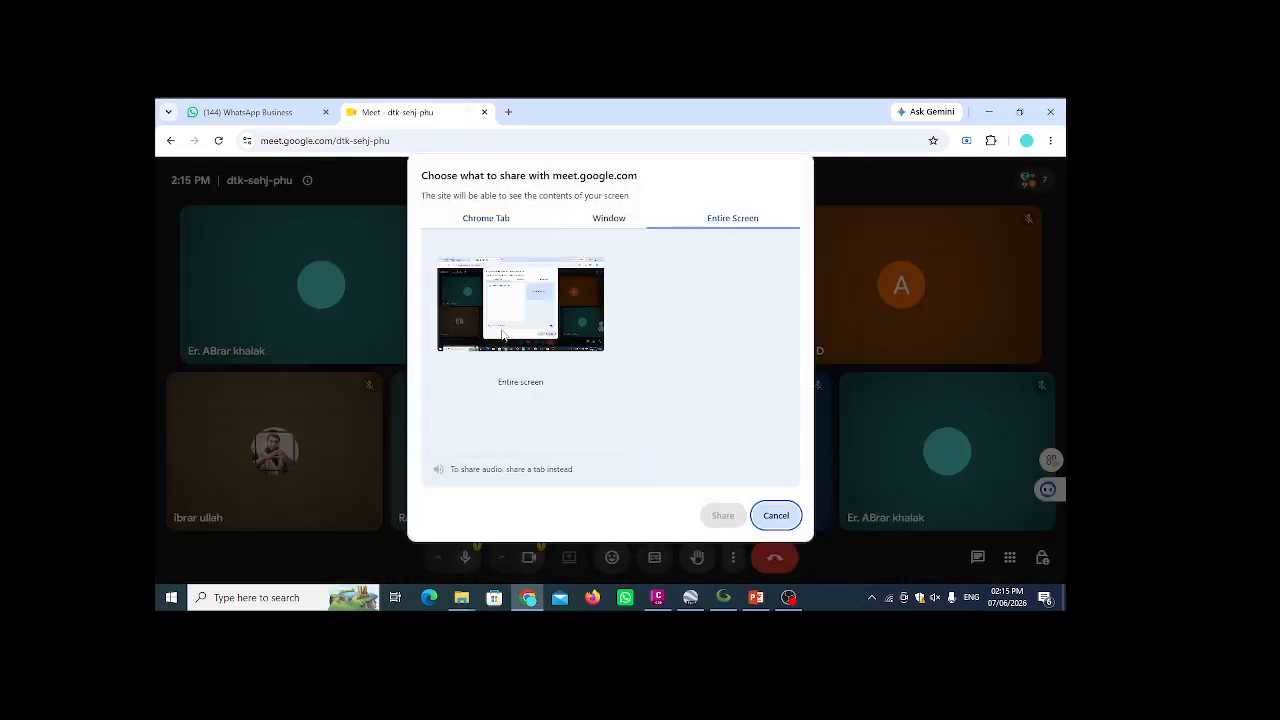
click(515, 327)
click(722, 515)
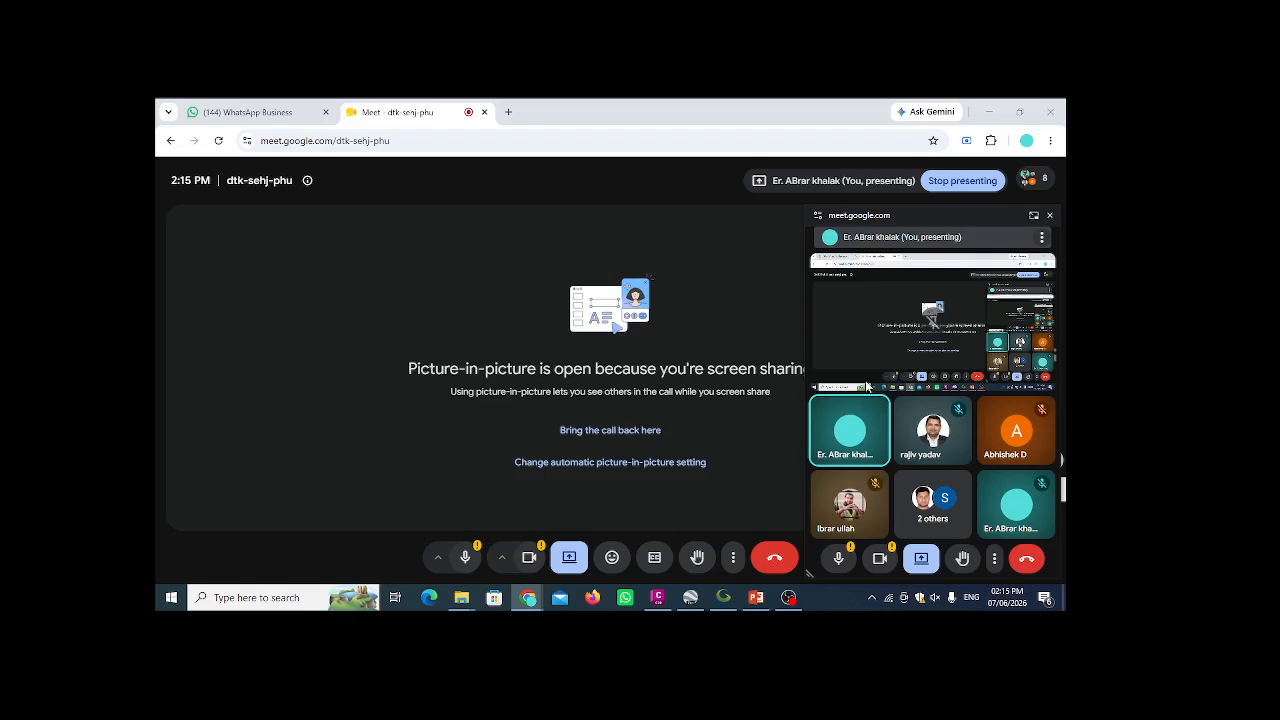
- Check the OBS window, switch to Google Earth Pro, and move the Meet picture-in-picture window off the map
mouse_move(716, 609)
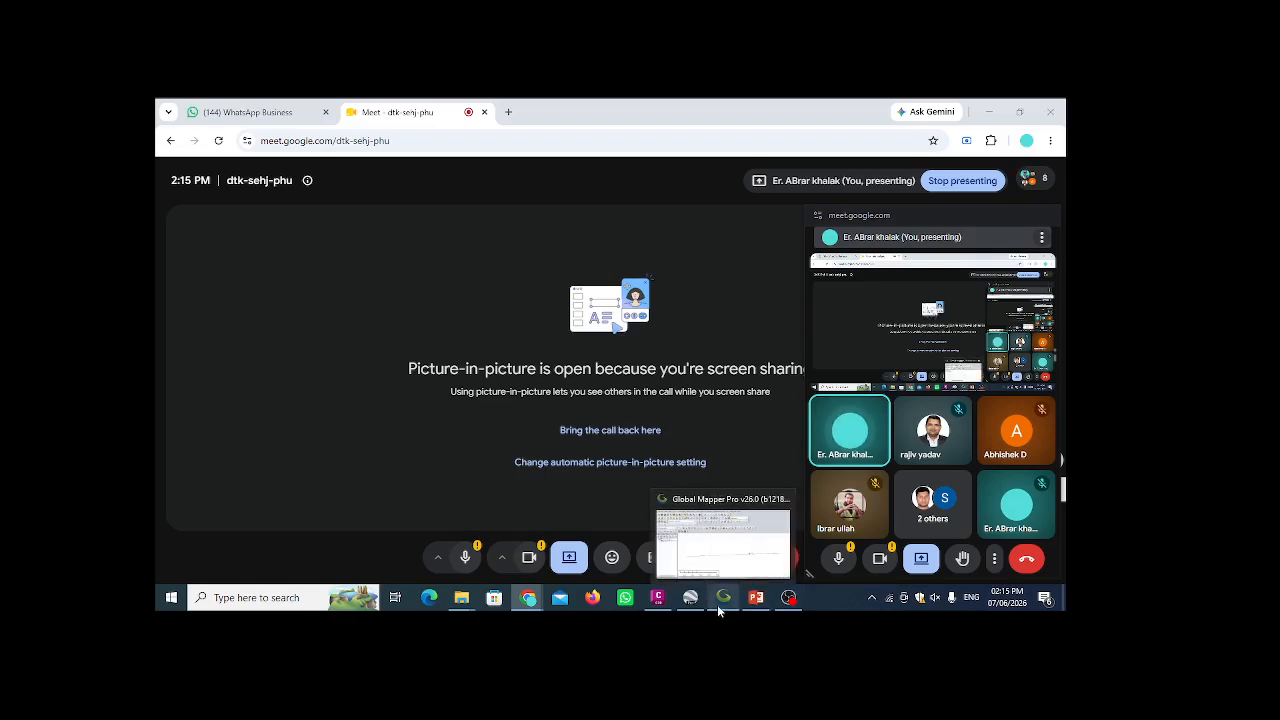
click(797, 605)
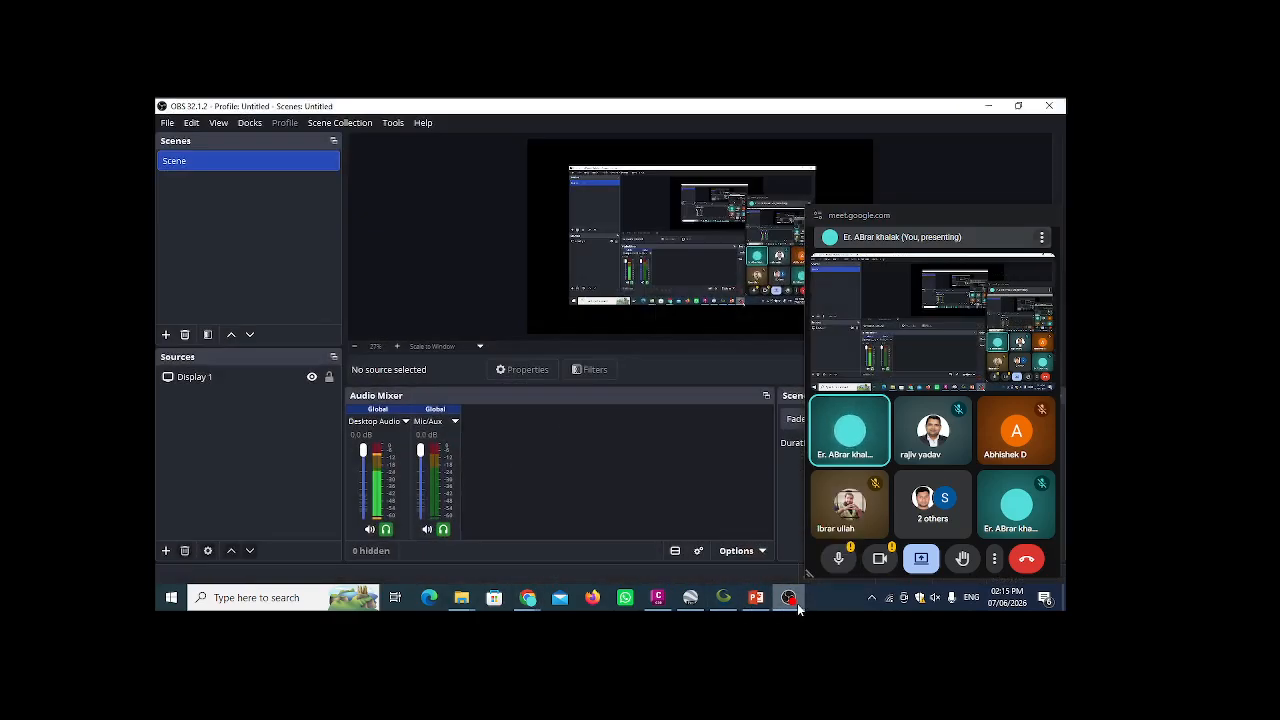
click(796, 605)
click(694, 600)
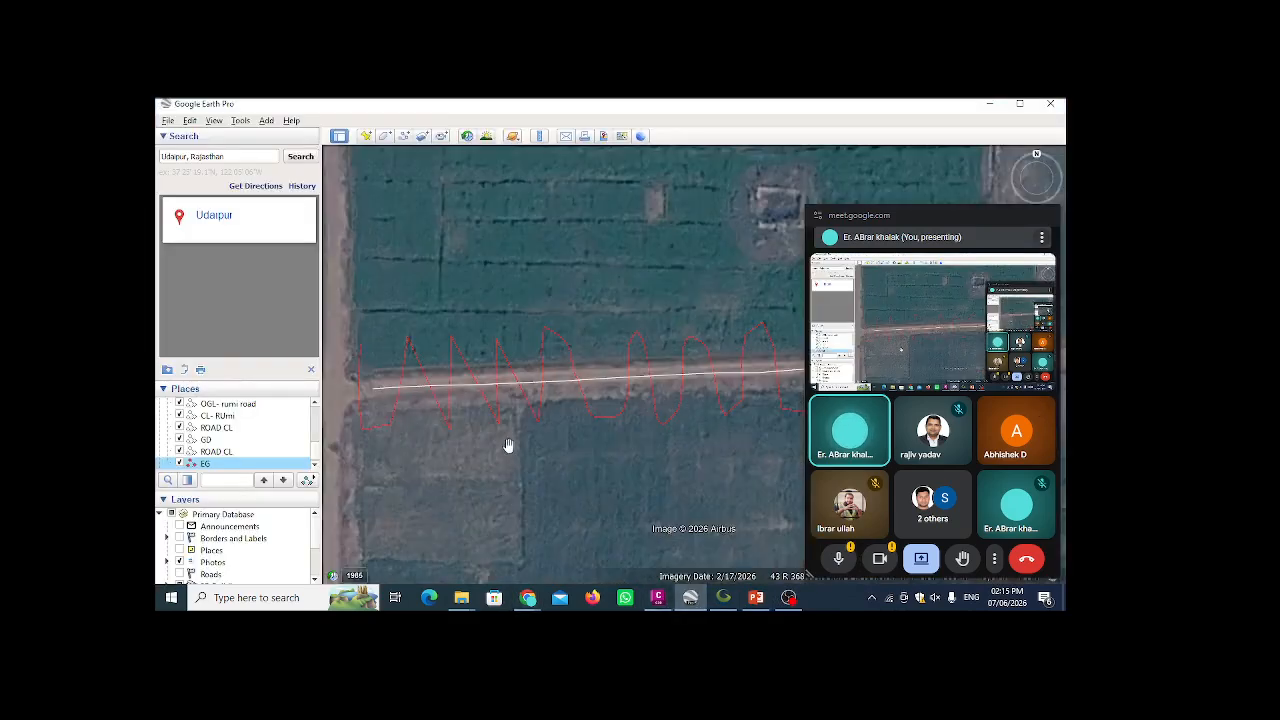
drag(879, 215, 916, 609)
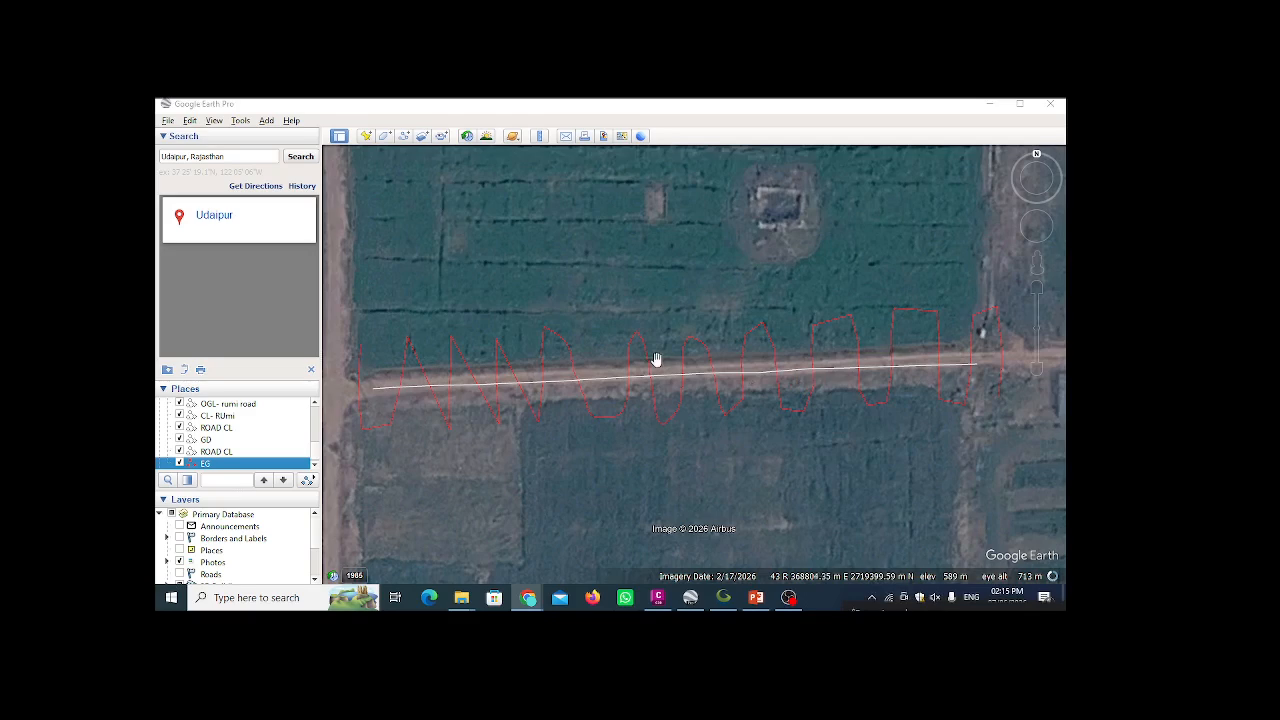
- Switch to Global Mapper, load online SRTM Worldwide Elevation Data (1-arc-second Resolution) for the current screen bounds, and inspect its extent around the ROAD CL line
click(723, 597)
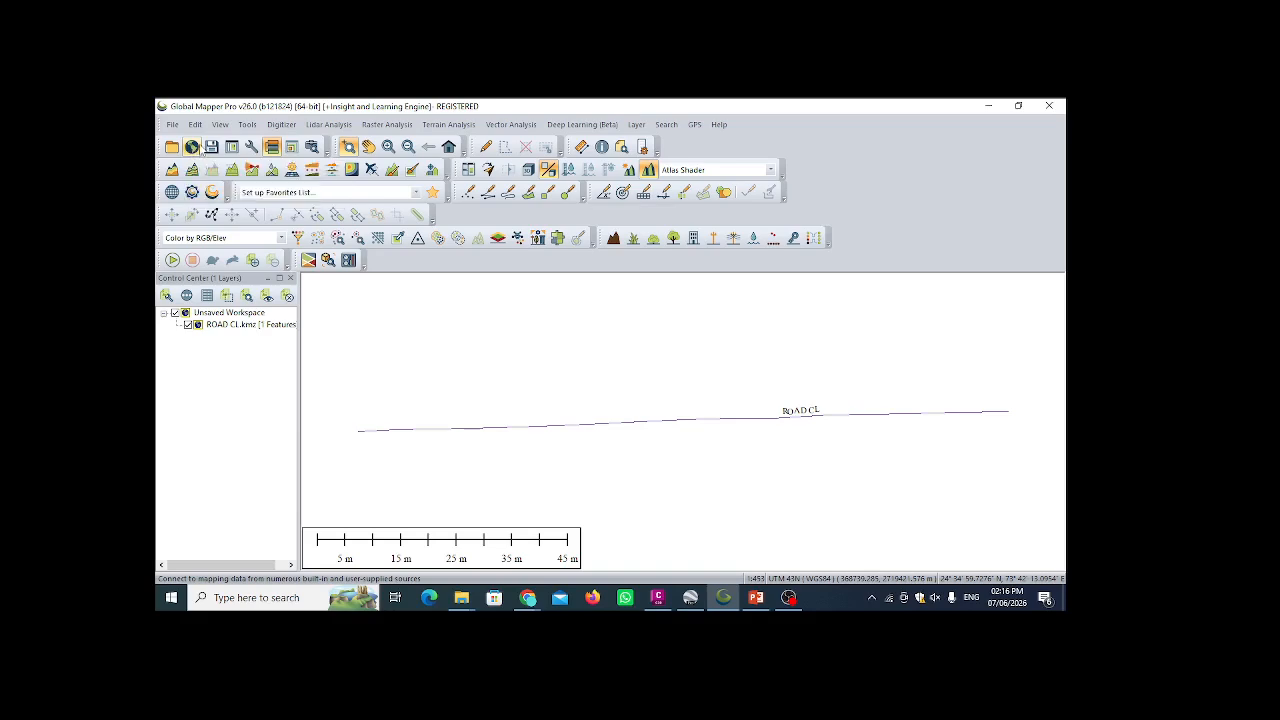
click(173, 125)
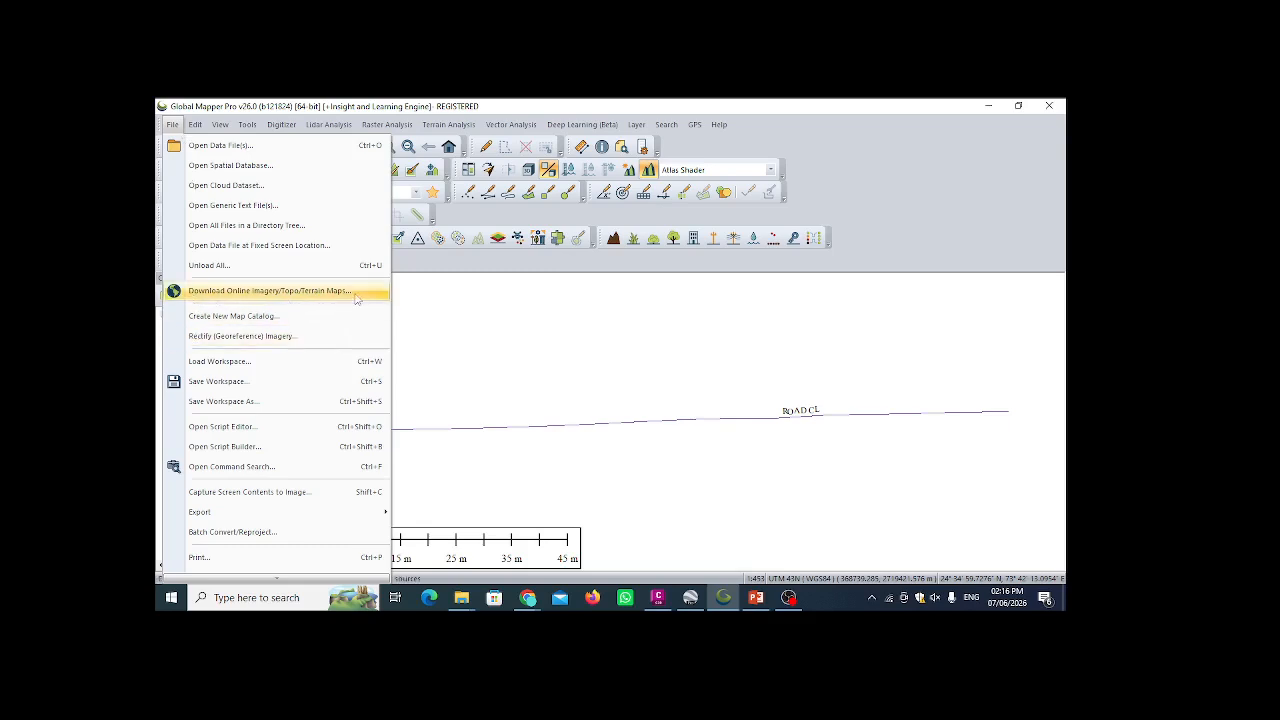
click(266, 292)
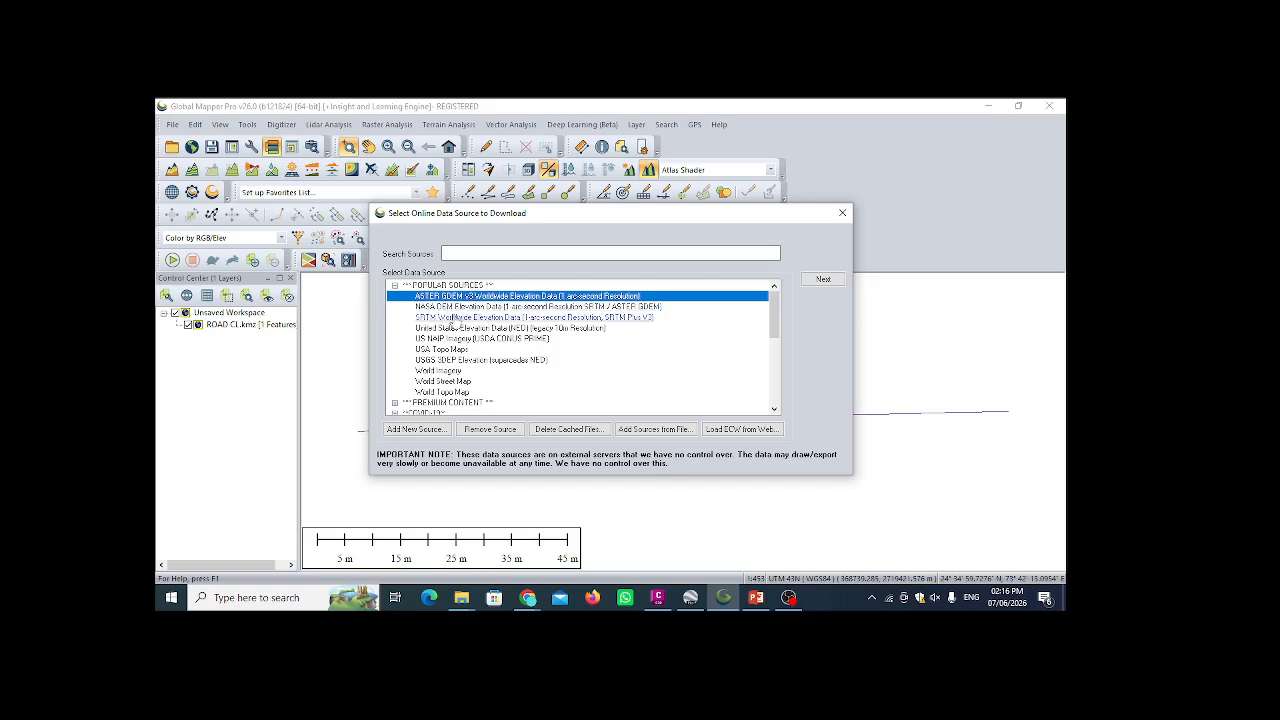
click(448, 319)
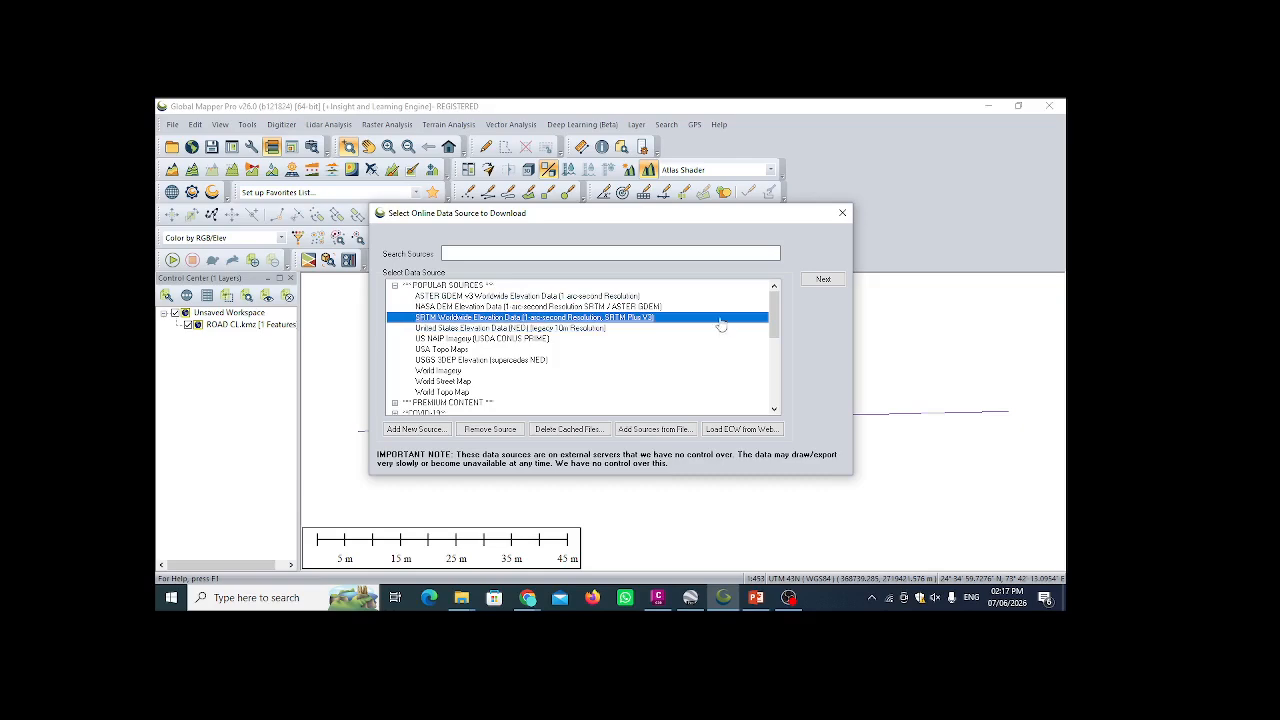
click(818, 280)
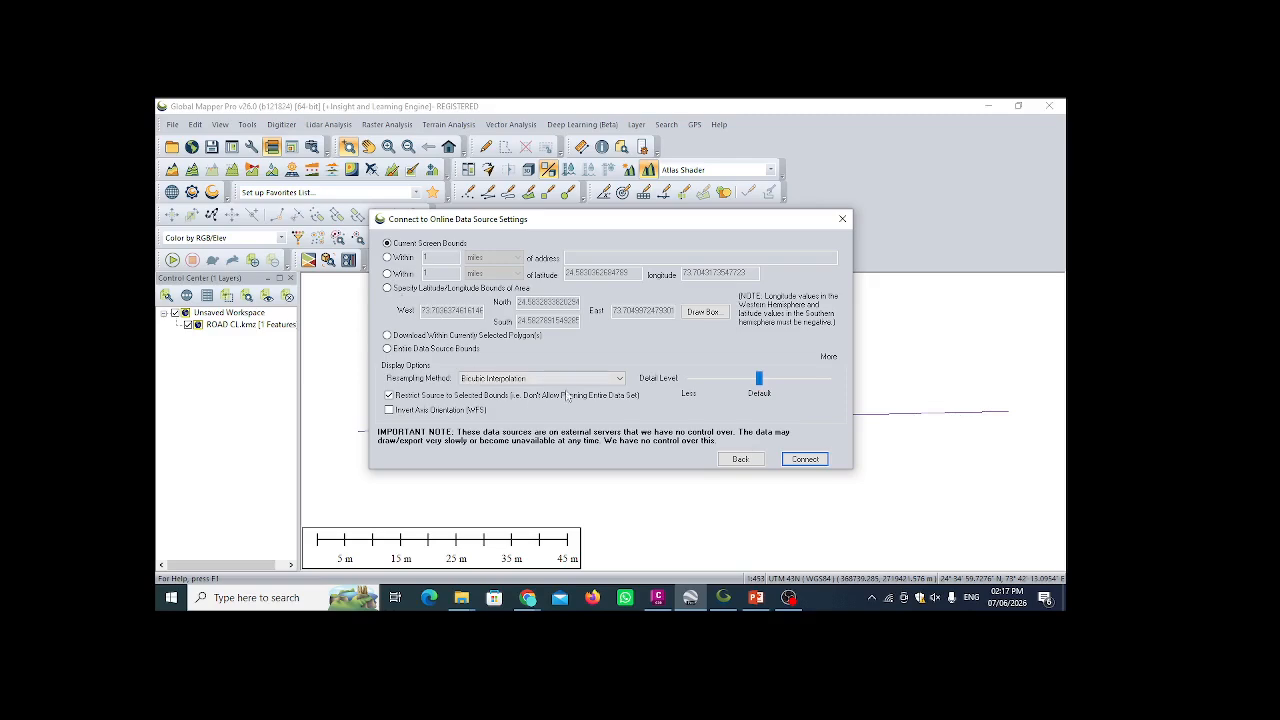
click(807, 459)
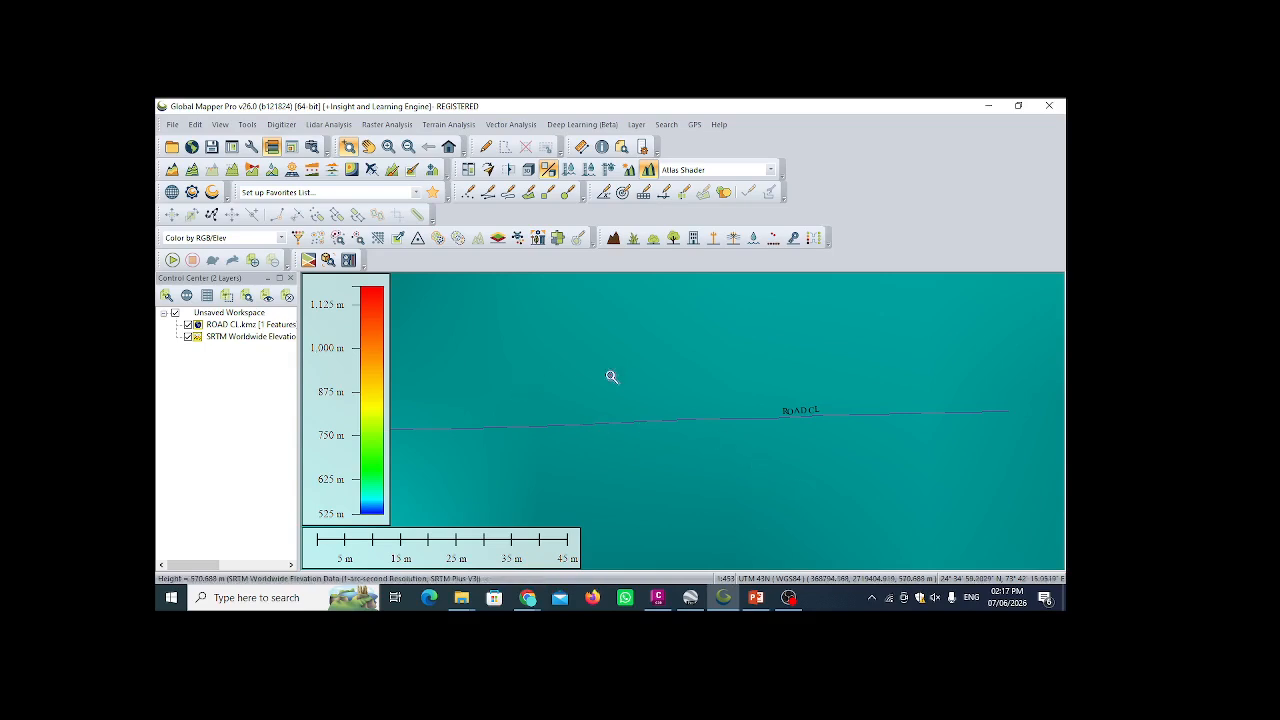
scroll(637, 415, down, 2)
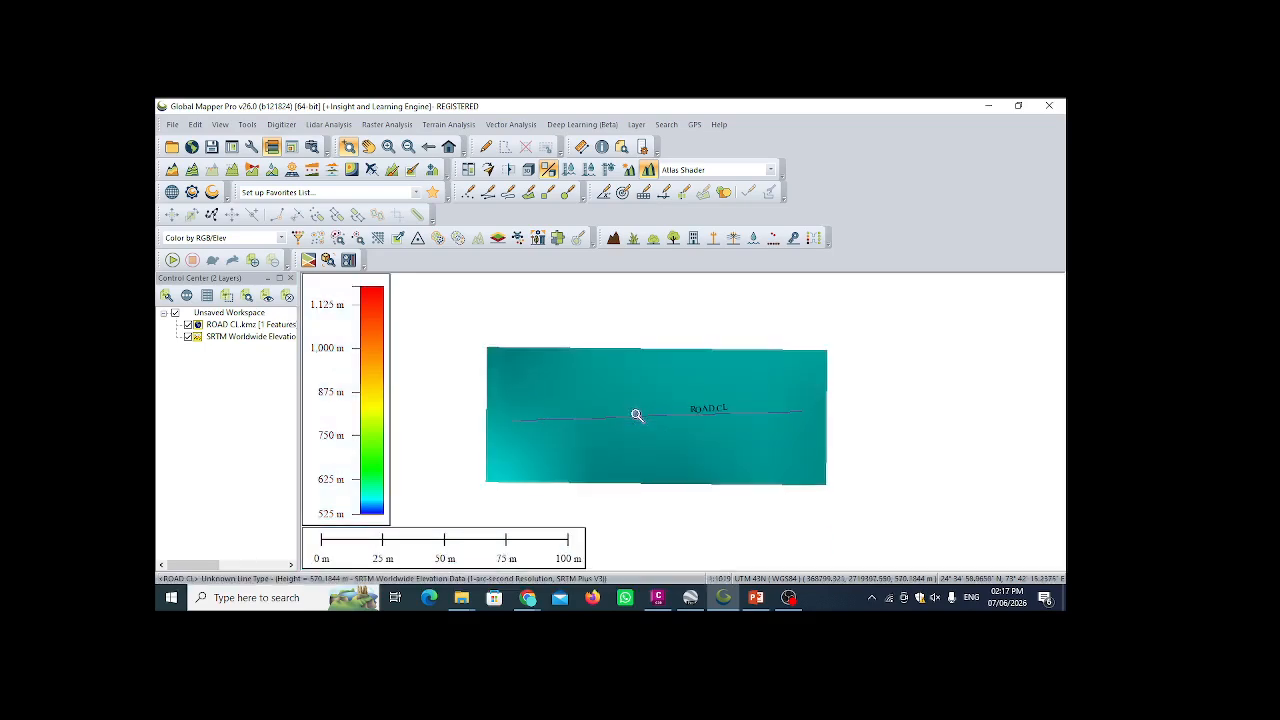
scroll(637, 415, up, 1)
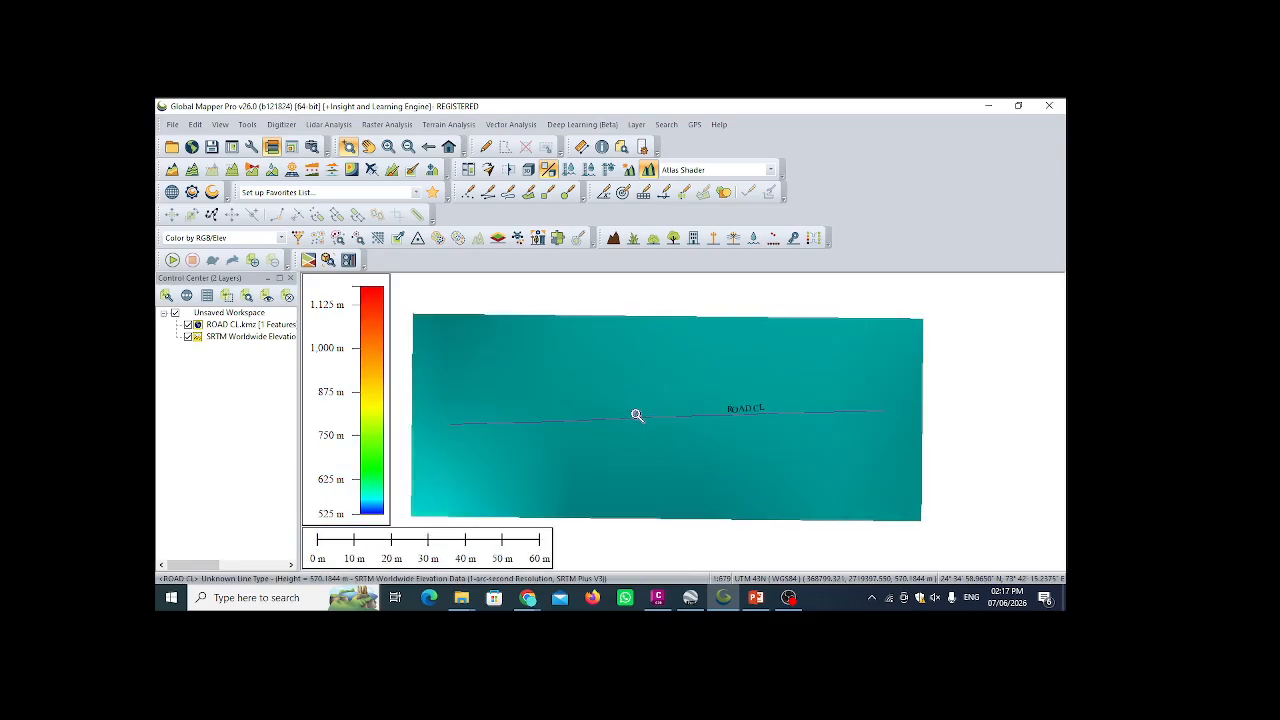
scroll(637, 415, up, 1)
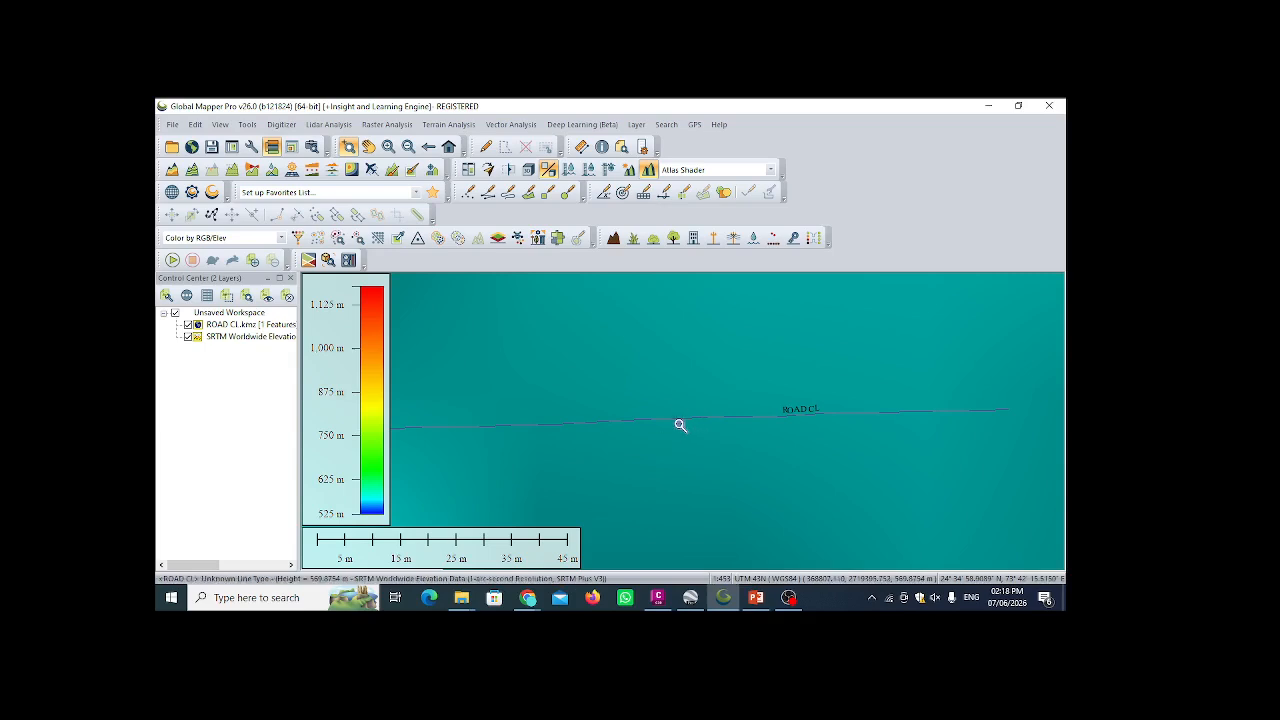
- Start a vector export of the ROAD CL data in Simple ASCII (XYZ) Text File format, using the current display projection
click(173, 125)
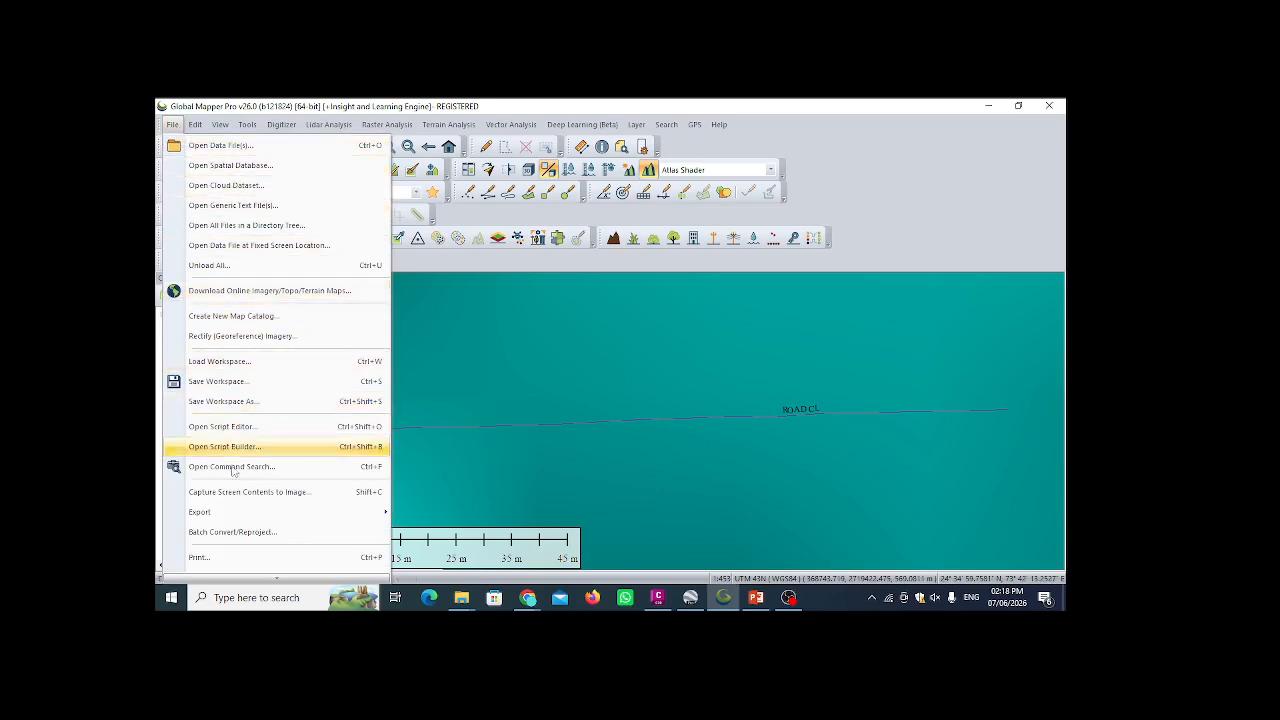
mouse_move(237, 512)
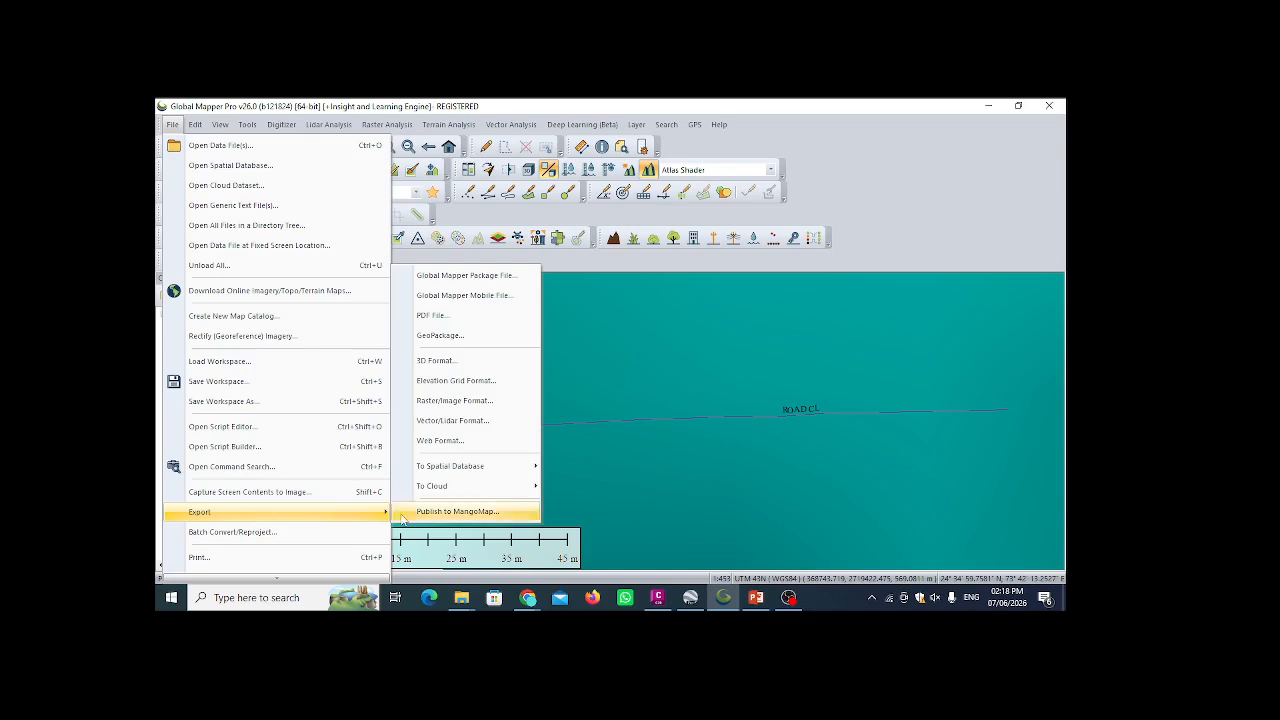
click(454, 422)
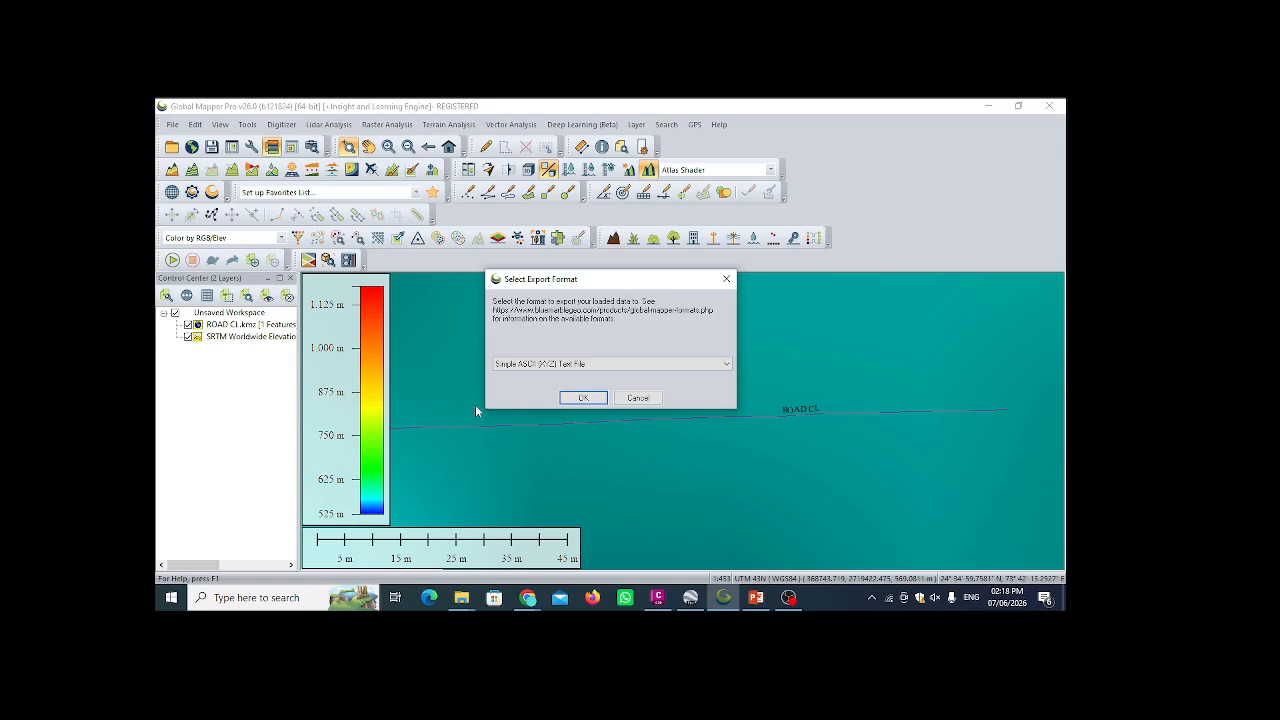
click(620, 366)
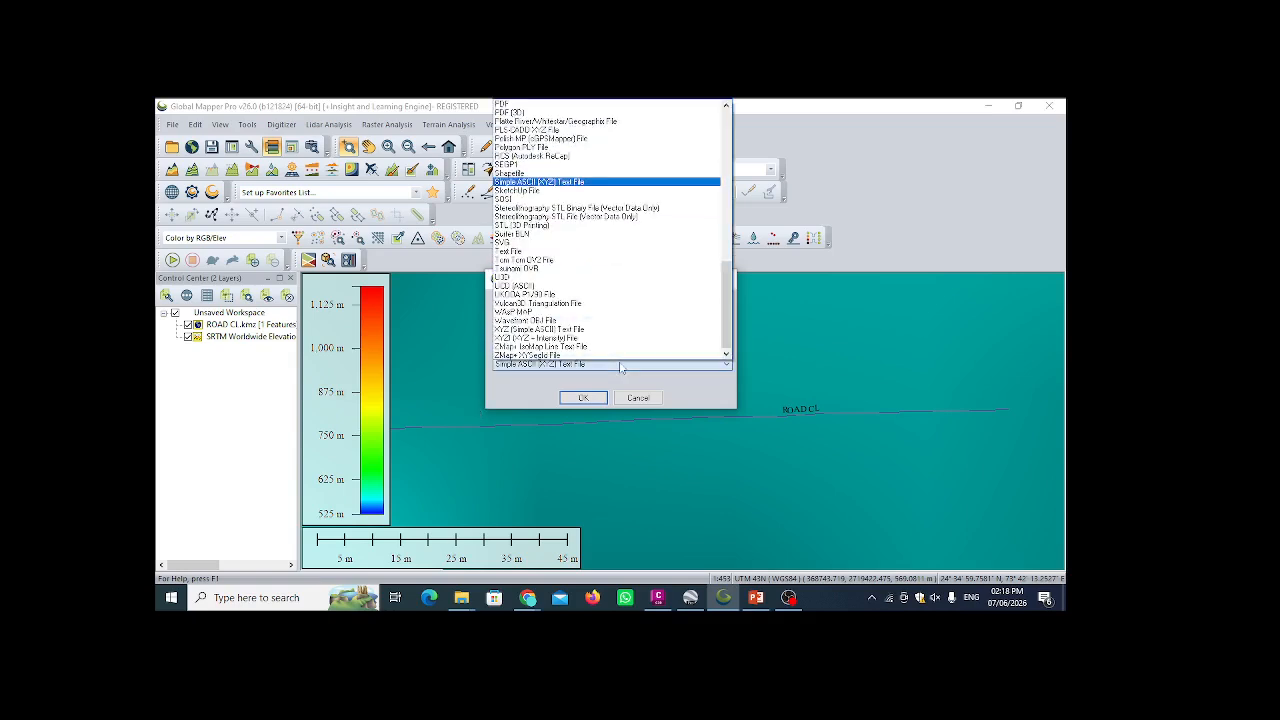
click(613, 183)
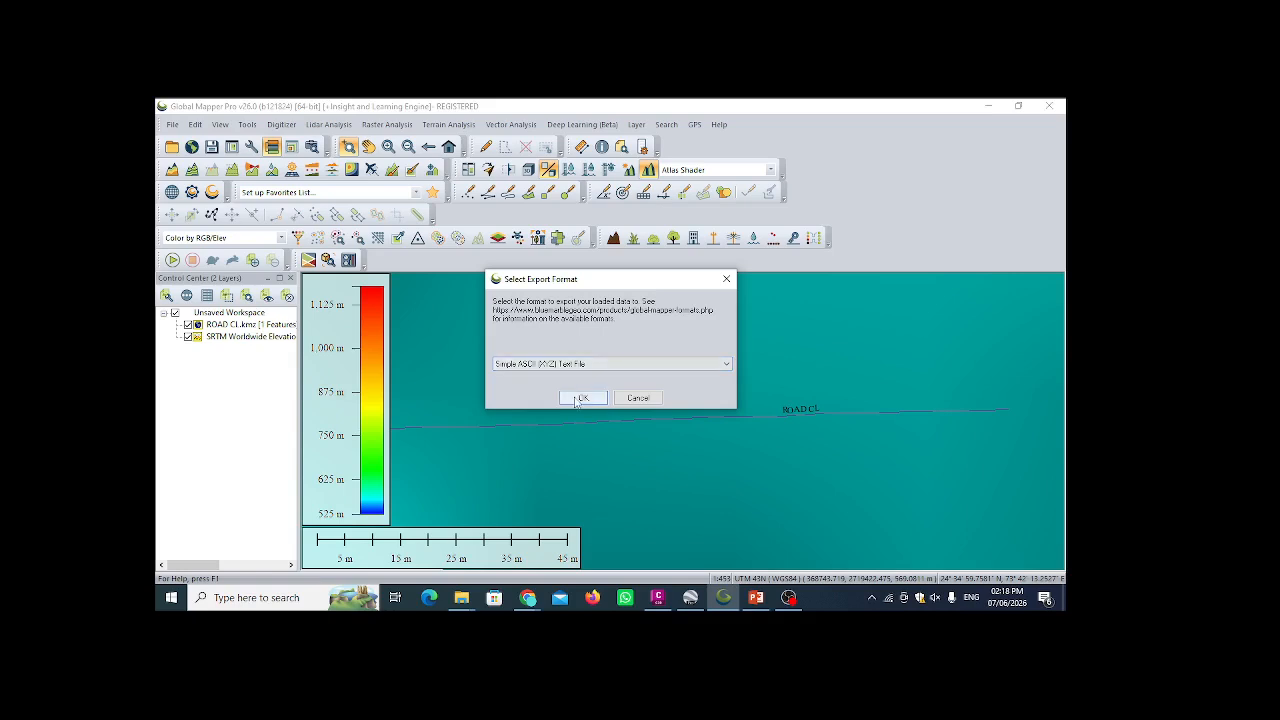
click(578, 399)
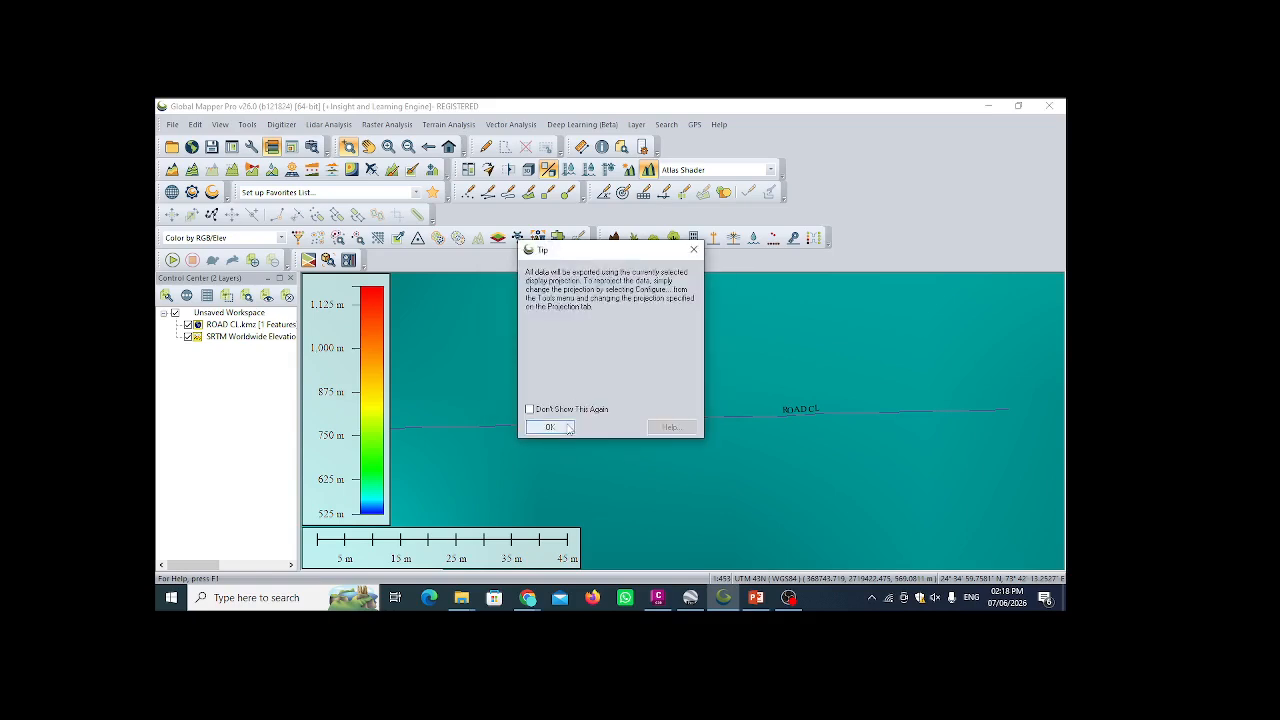
click(569, 428)
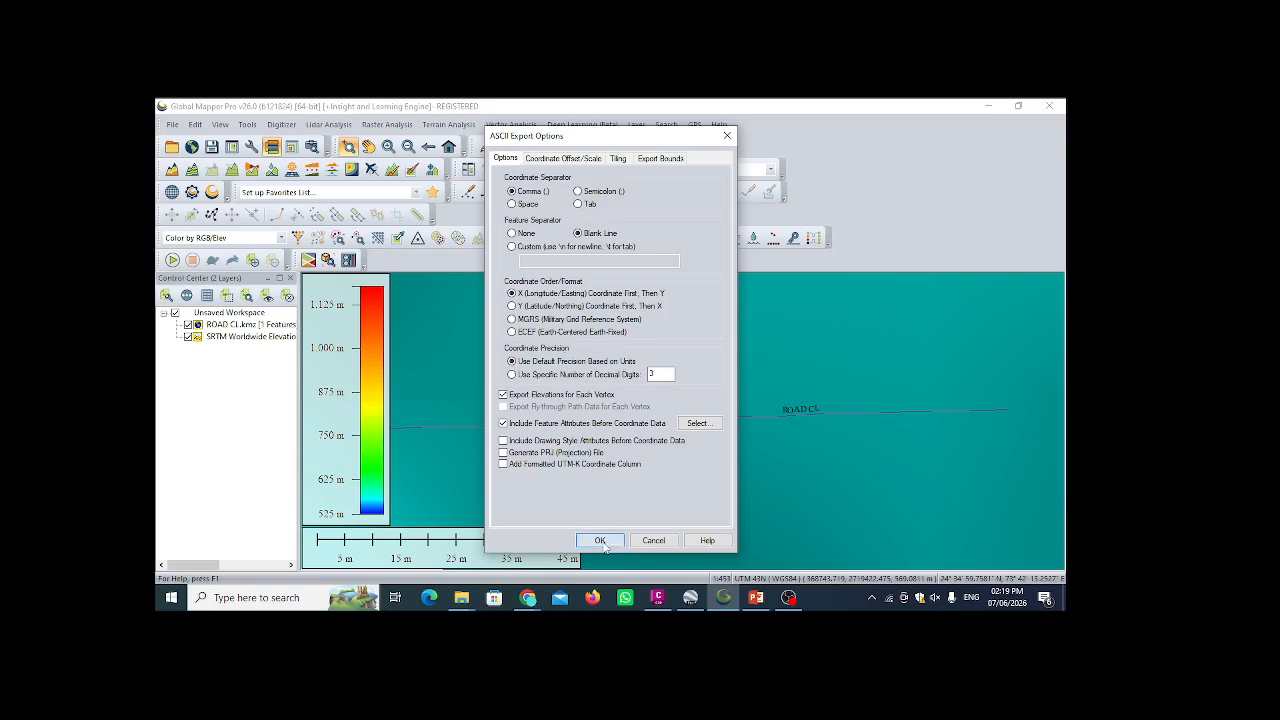
- Accept the default ASCII export options and save the road centerline text file as RCL in Desktop > batch_76-1 > day-2
click(600, 540)
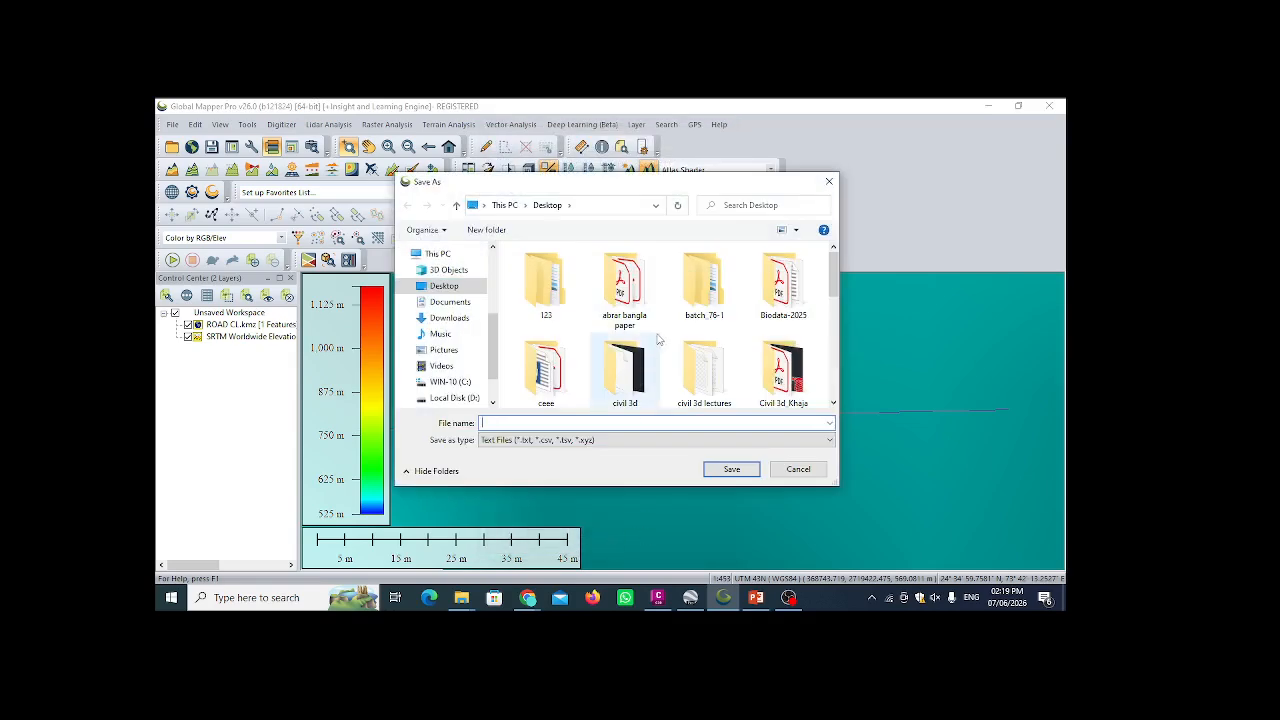
double_click(695, 300)
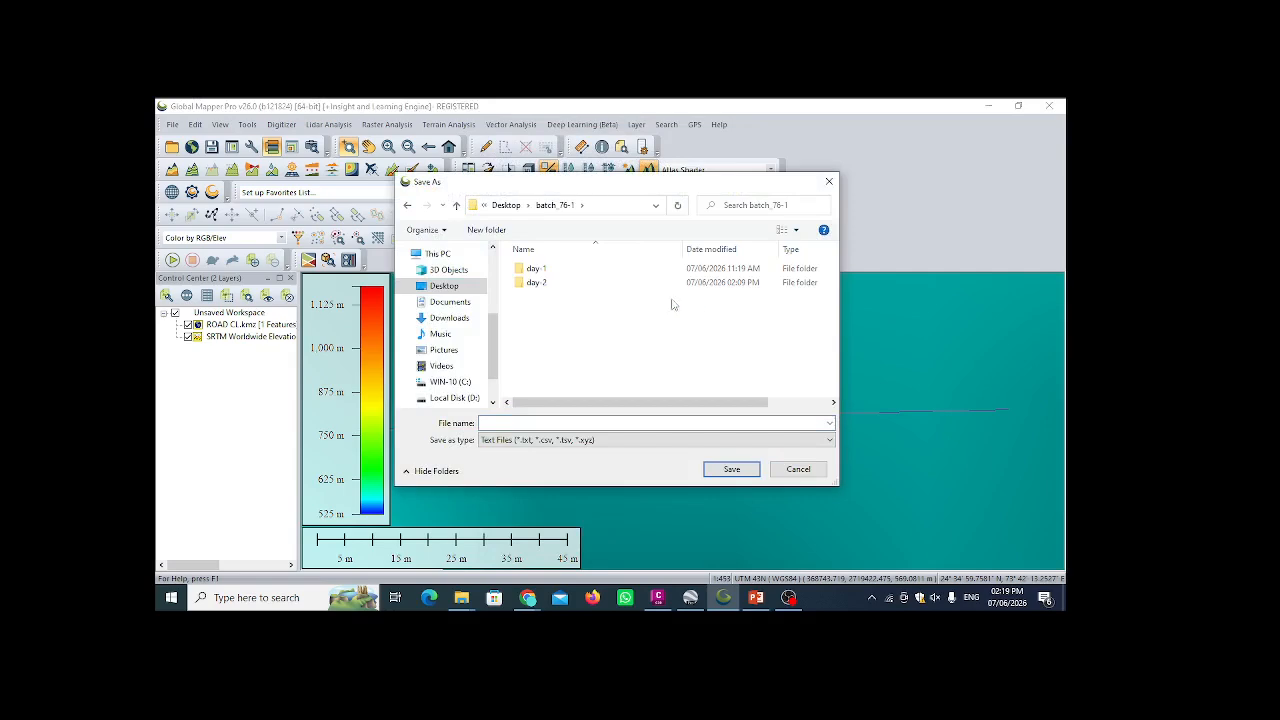
double_click(537, 283)
click(551, 424)
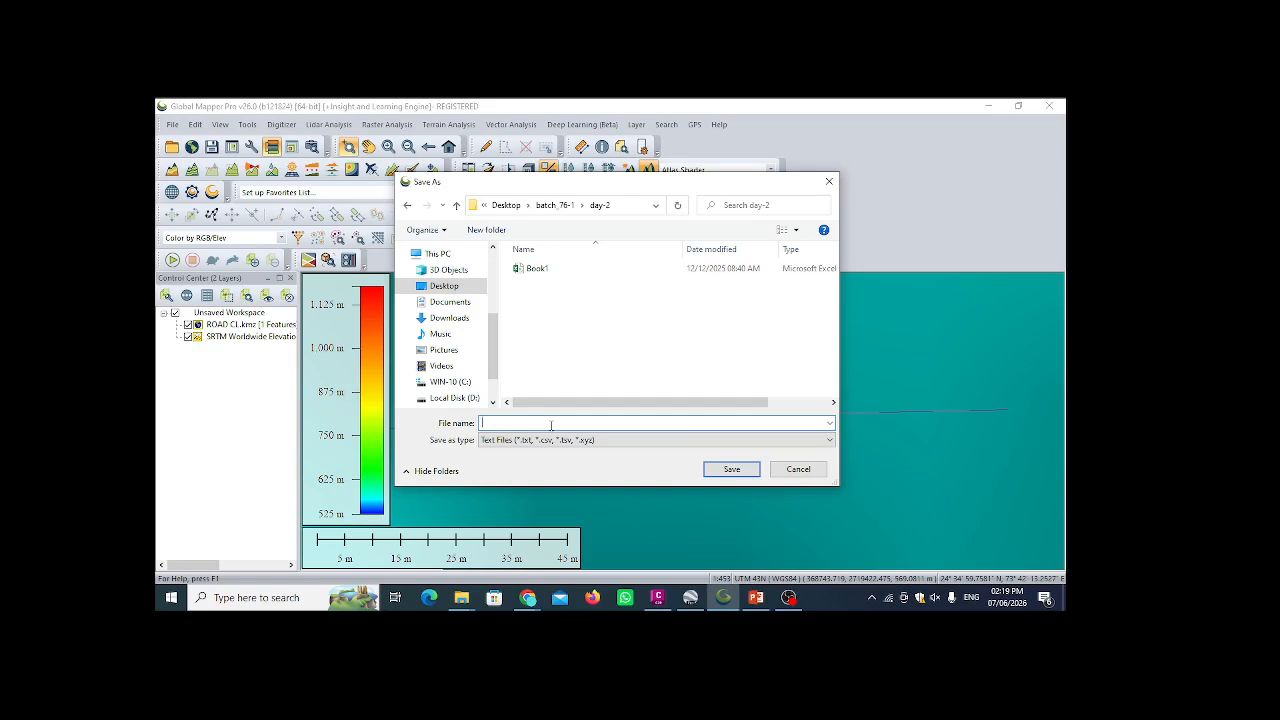
text(RC1)
click(731, 470)
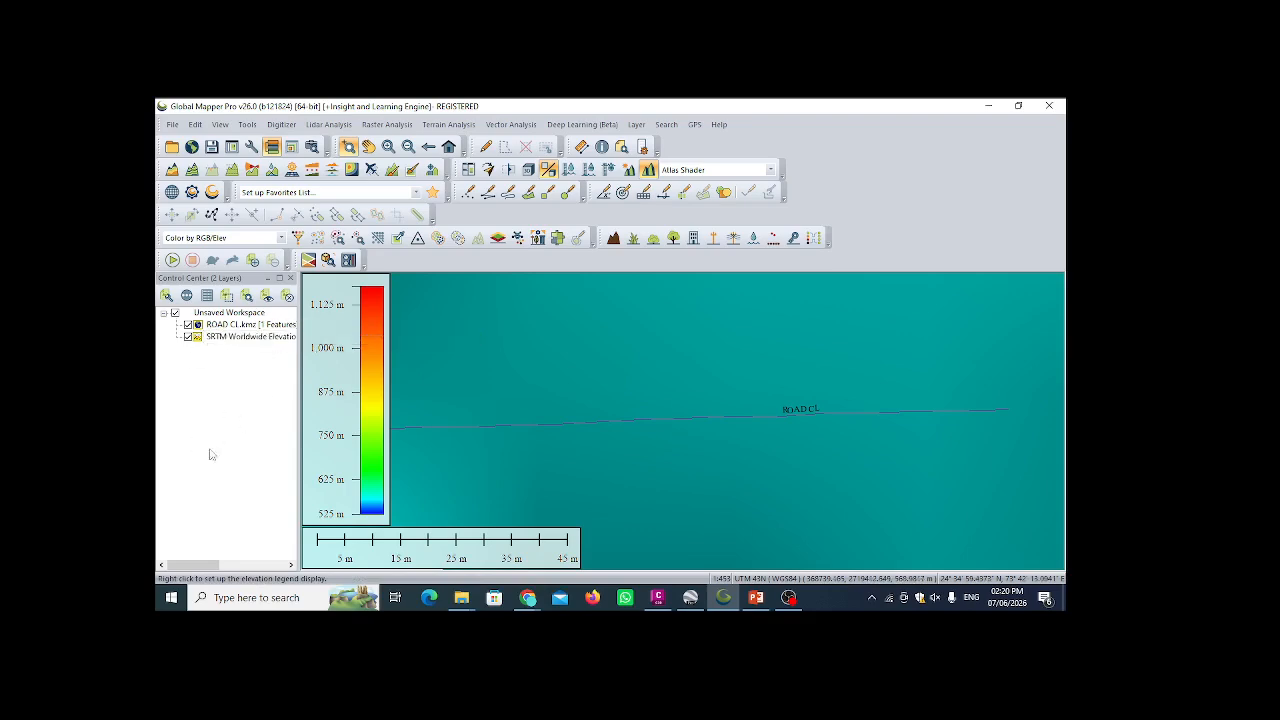
- Unload the ROAD CL.kmz layer, keeping the SRTM Worldwide Elevation layer loaded
click(236, 340)
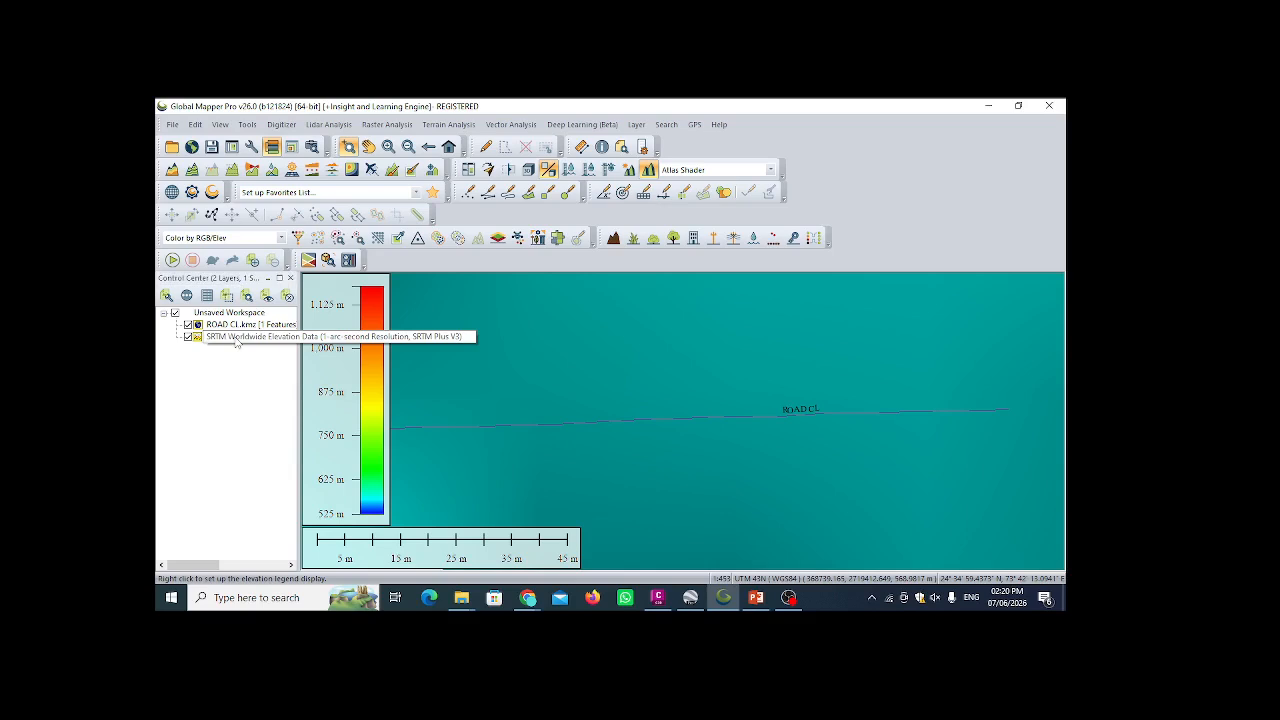
click(211, 323)
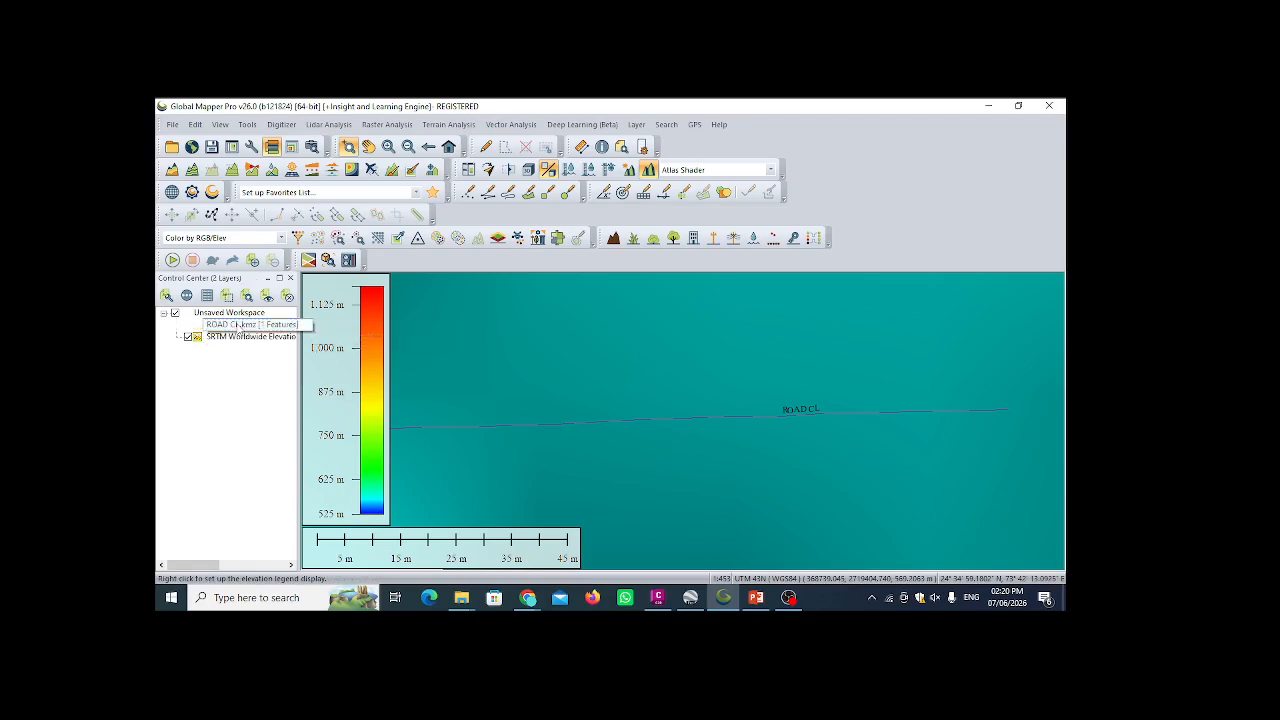
right_click(241, 326)
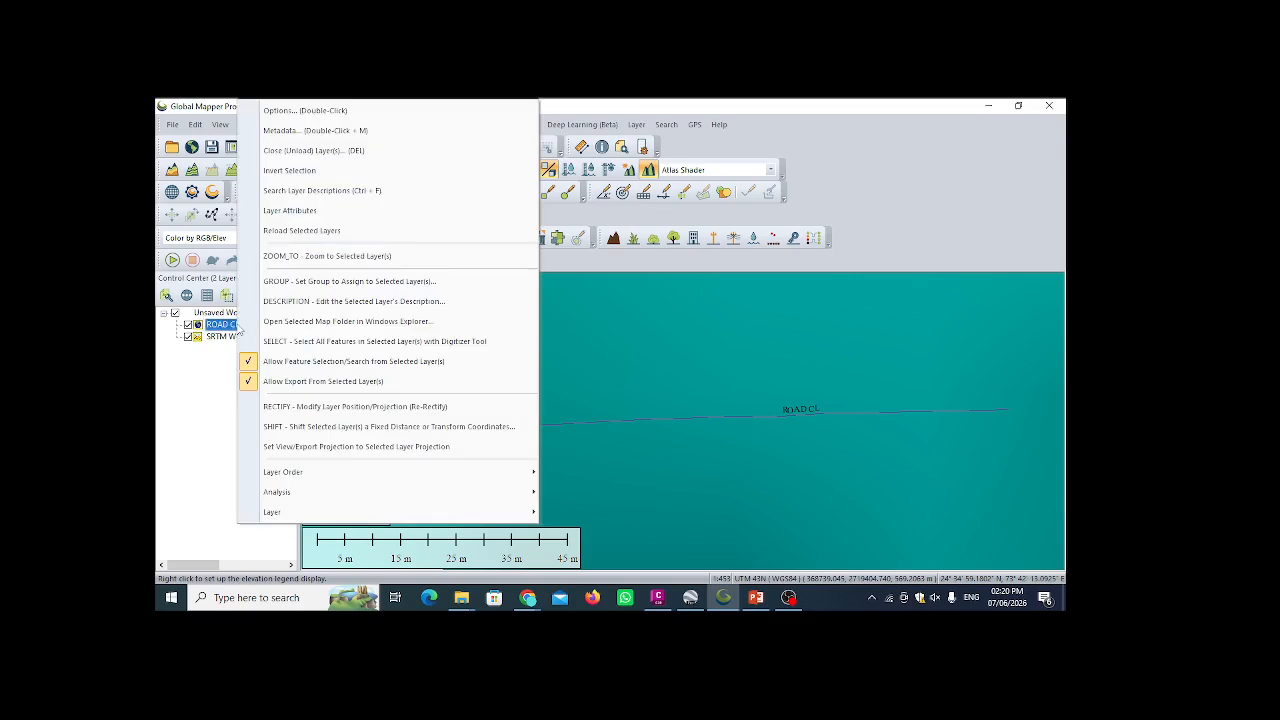
click(309, 152)
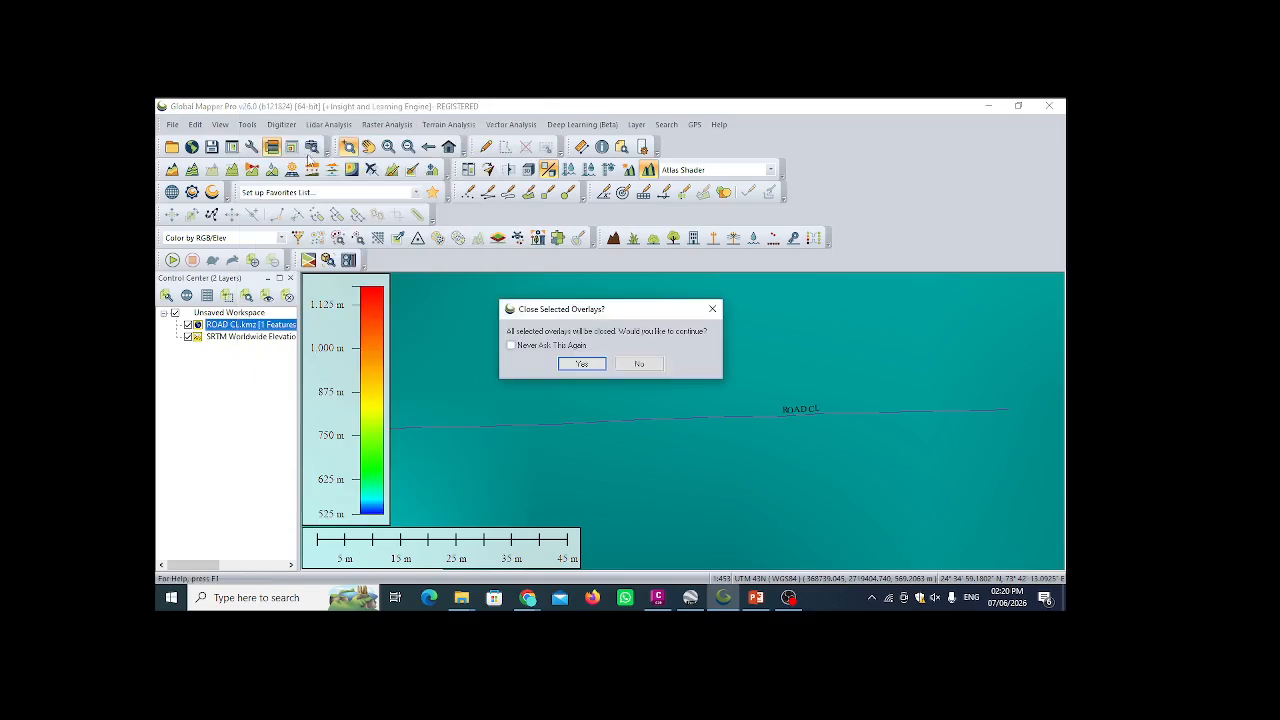
click(584, 364)
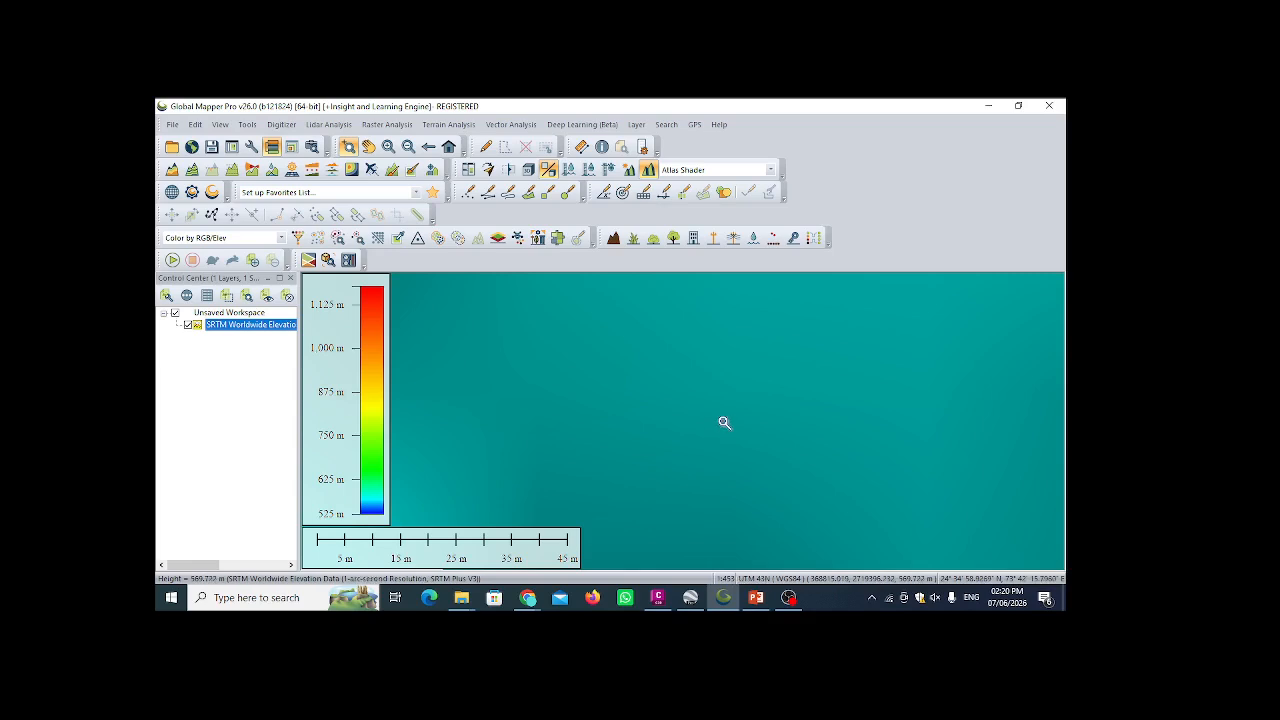
- Load the EG KMZ file from the day-2 folder over the SRTM elevation data
click(174, 125)
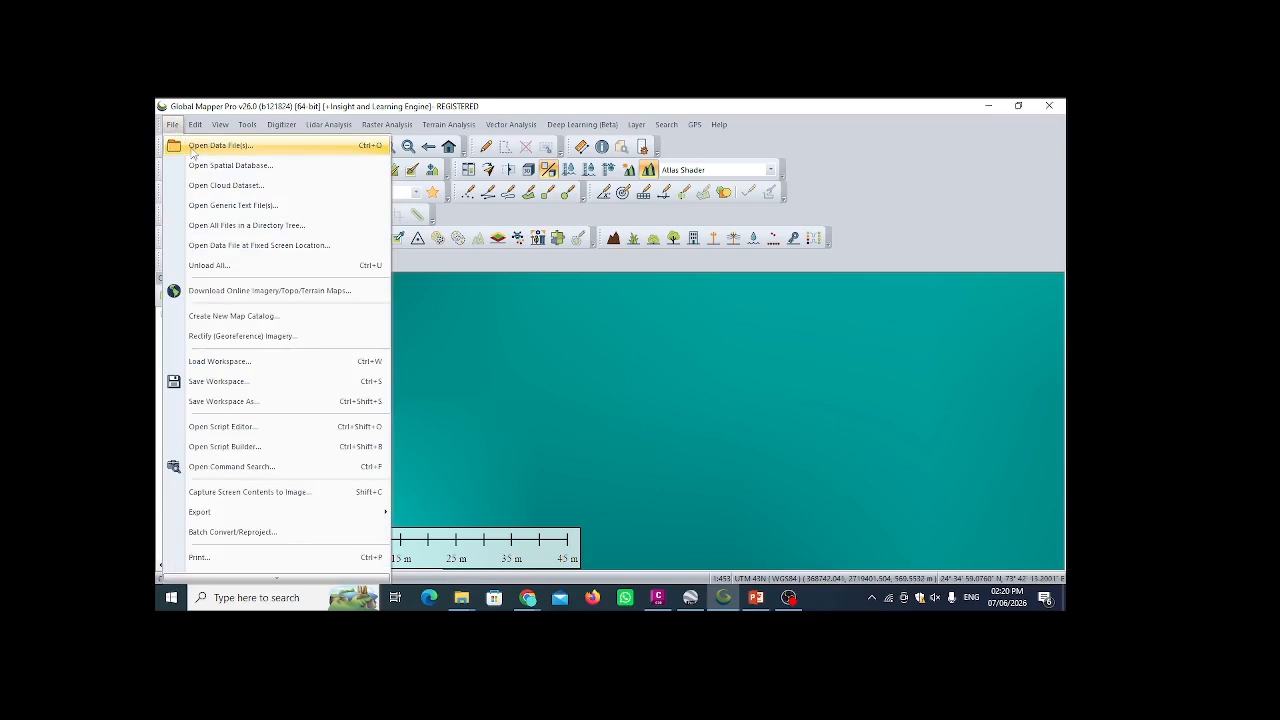
click(540, 428)
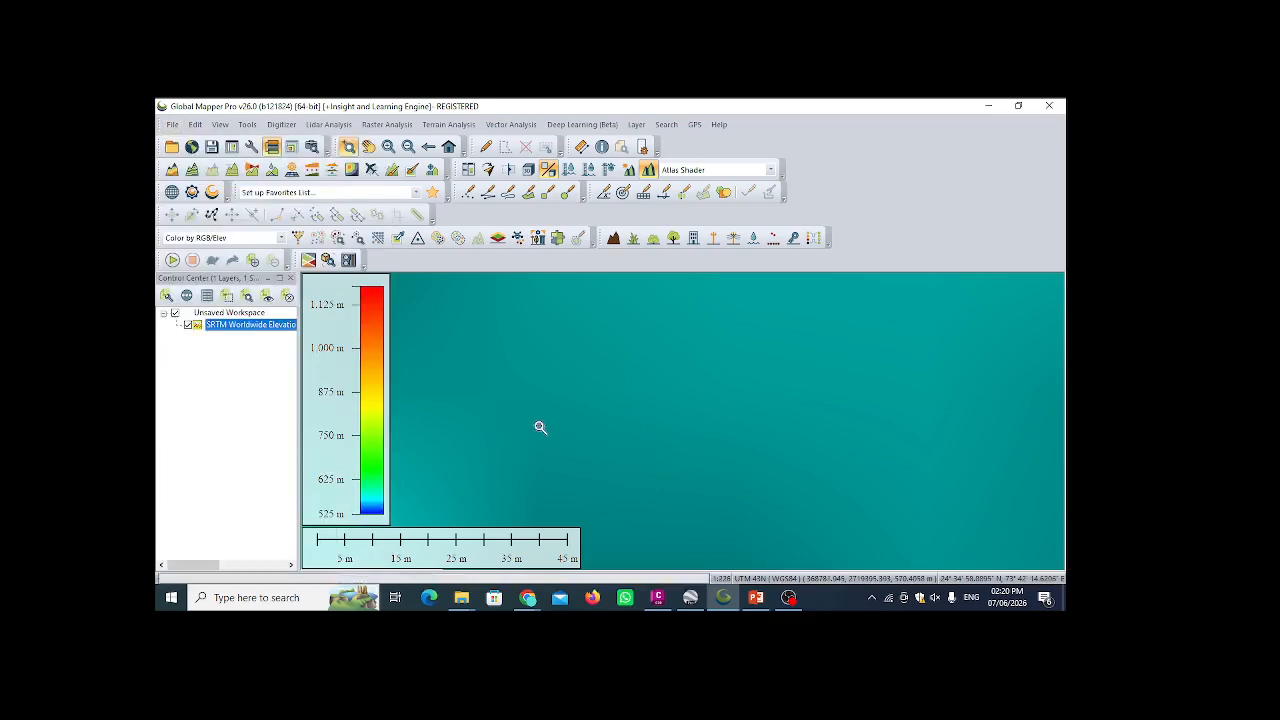
click(540, 428)
click(172, 146)
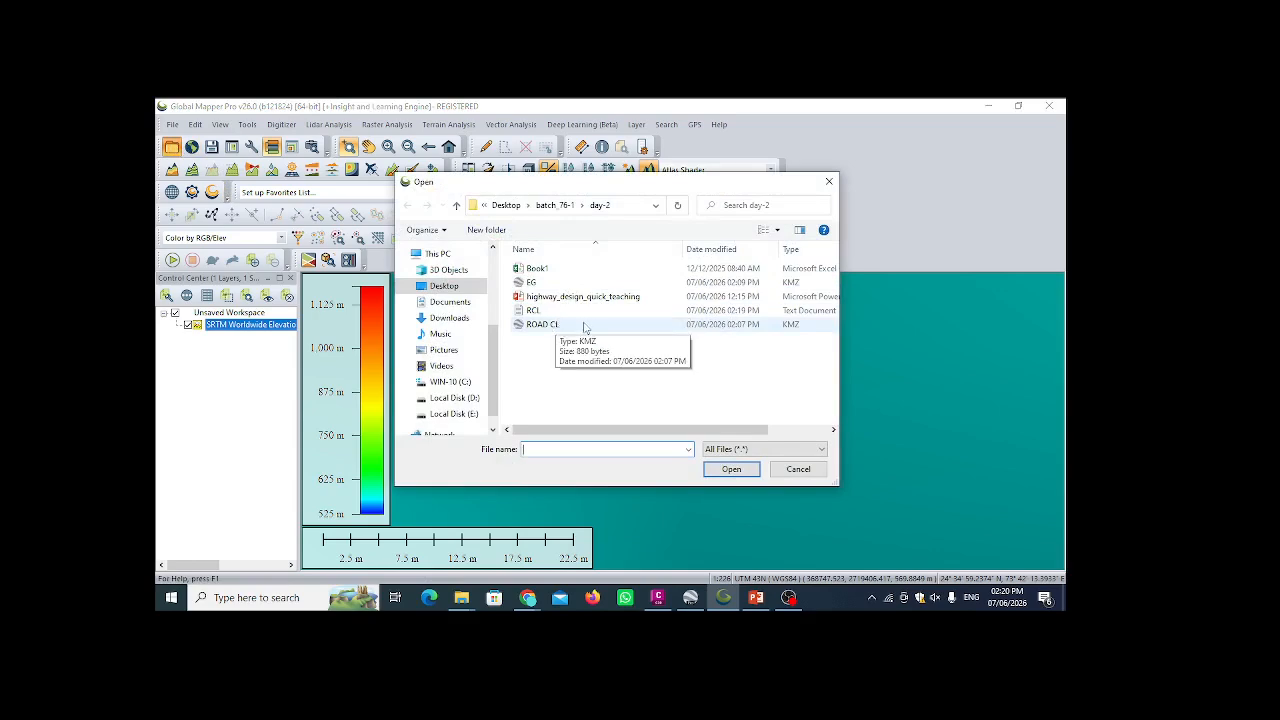
click(537, 283)
click(737, 469)
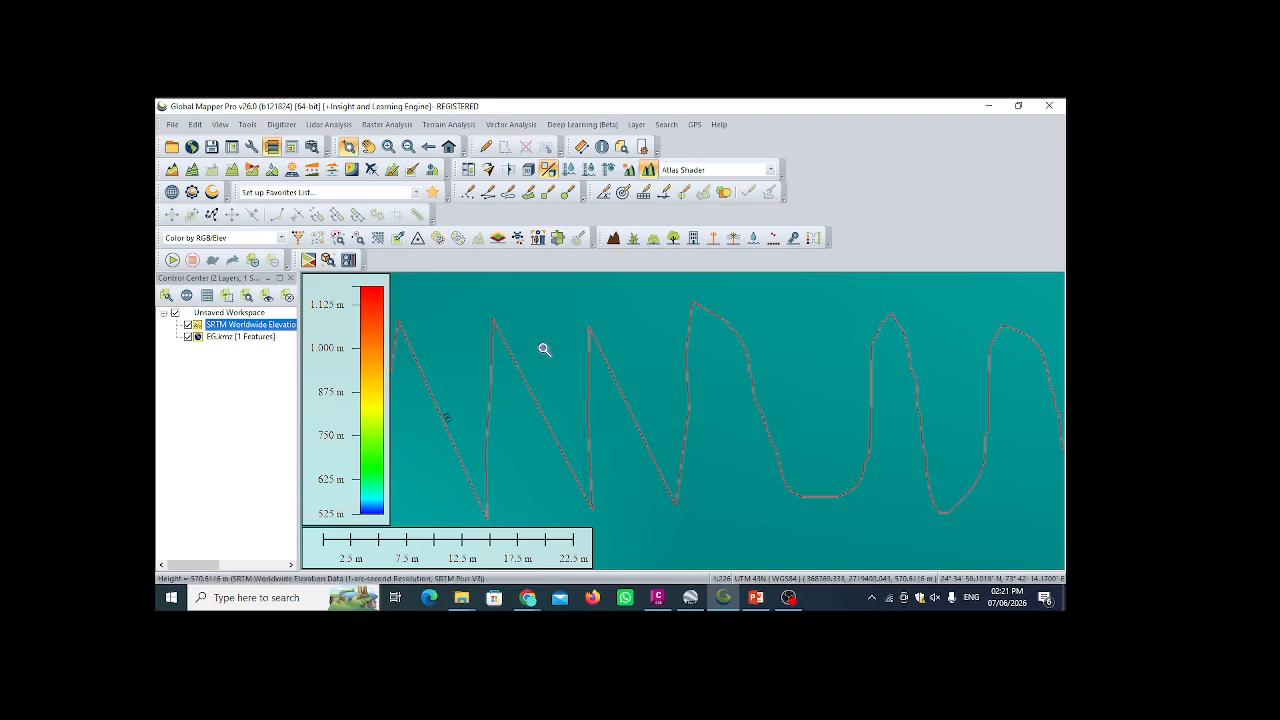
- Export the EG path as a Simple ASCII (XYZ) text file with the default options, named EG, in the day-2 folder
click(172, 124)
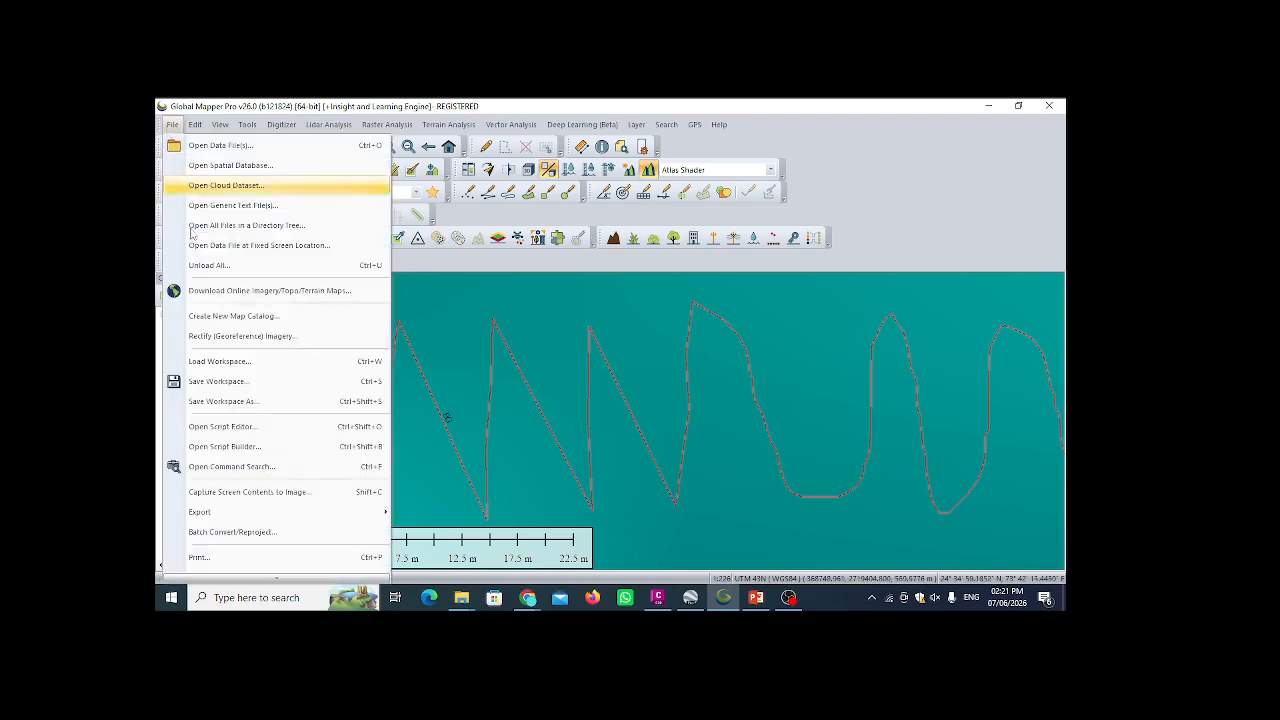
mouse_move(249, 521)
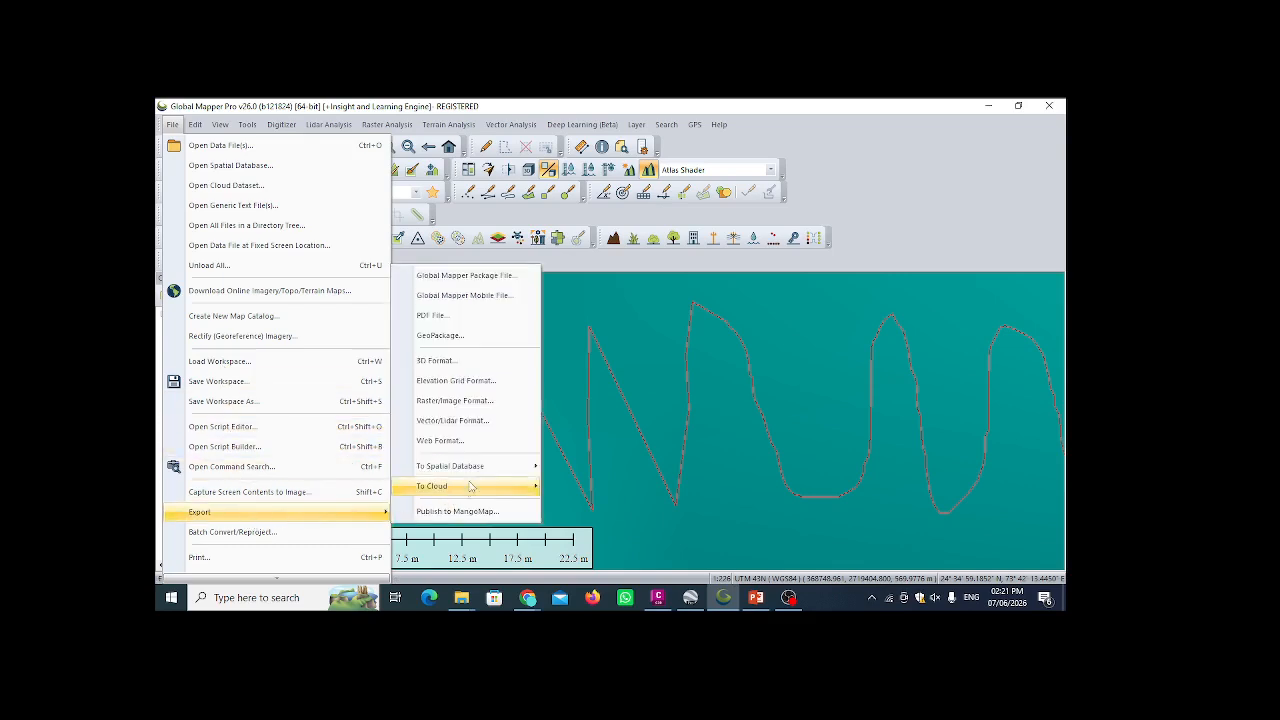
click(481, 425)
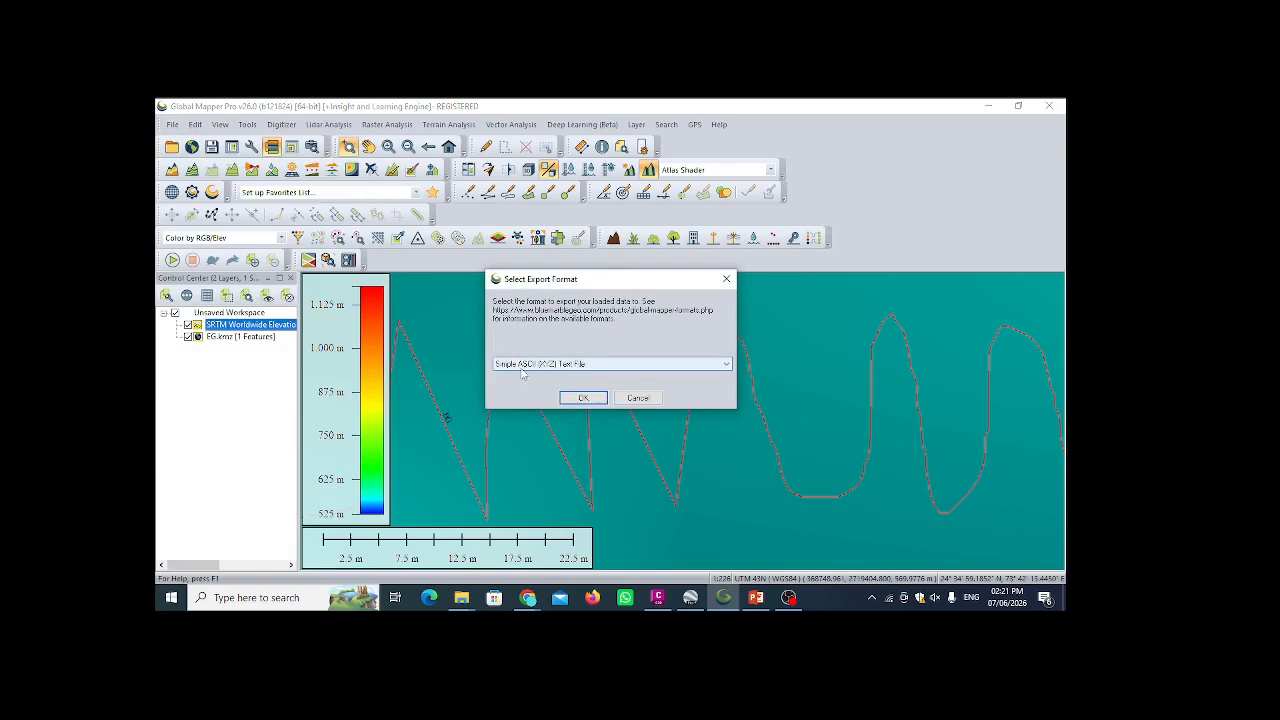
click(583, 398)
click(550, 427)
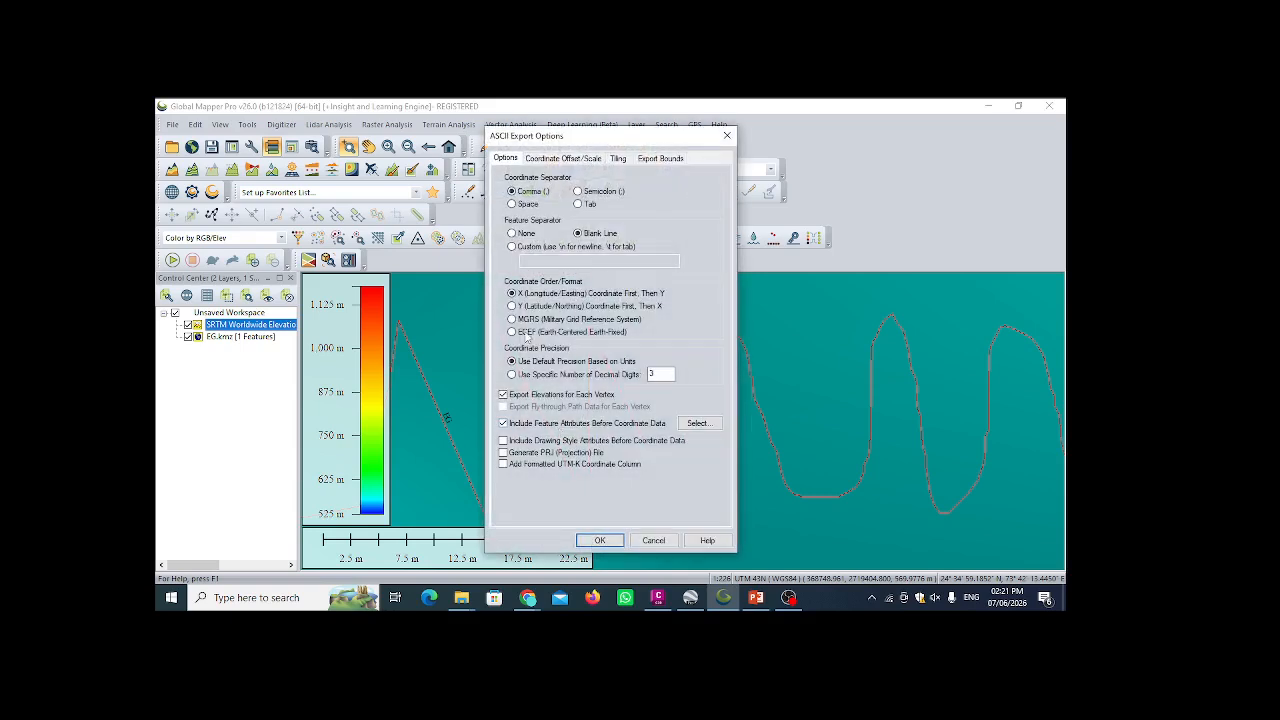
click(600, 540)
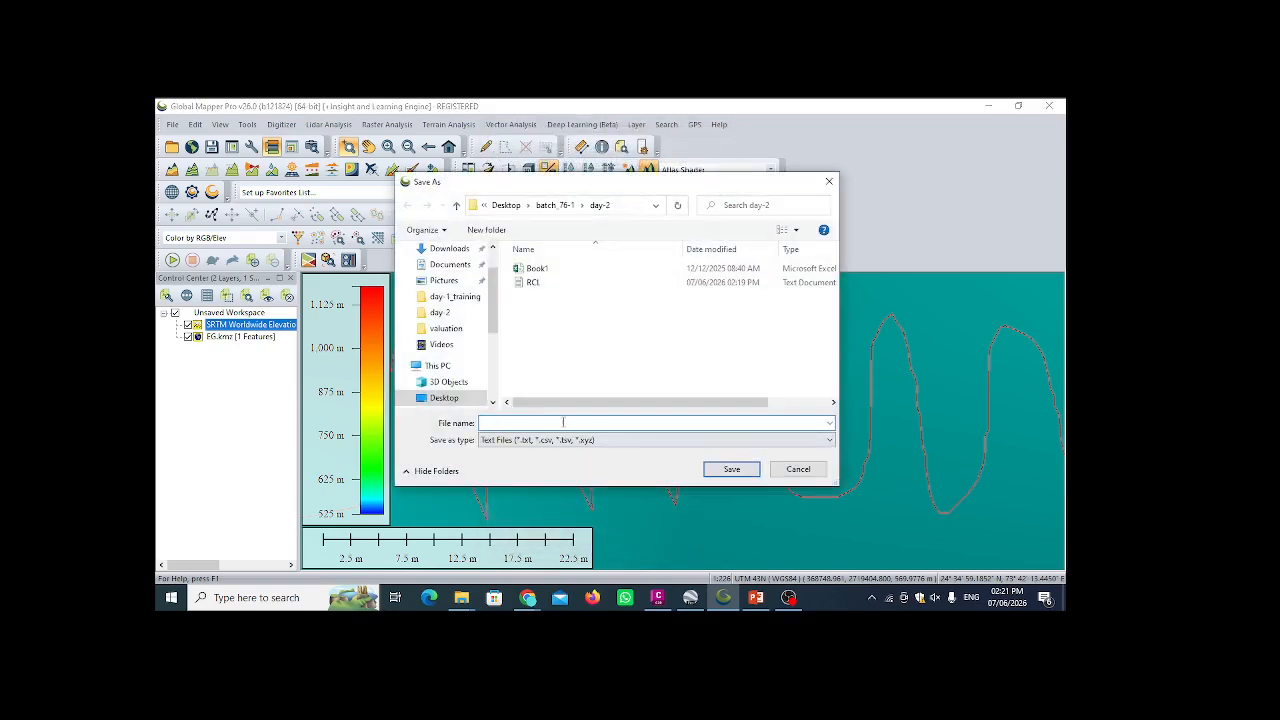
text(EG)
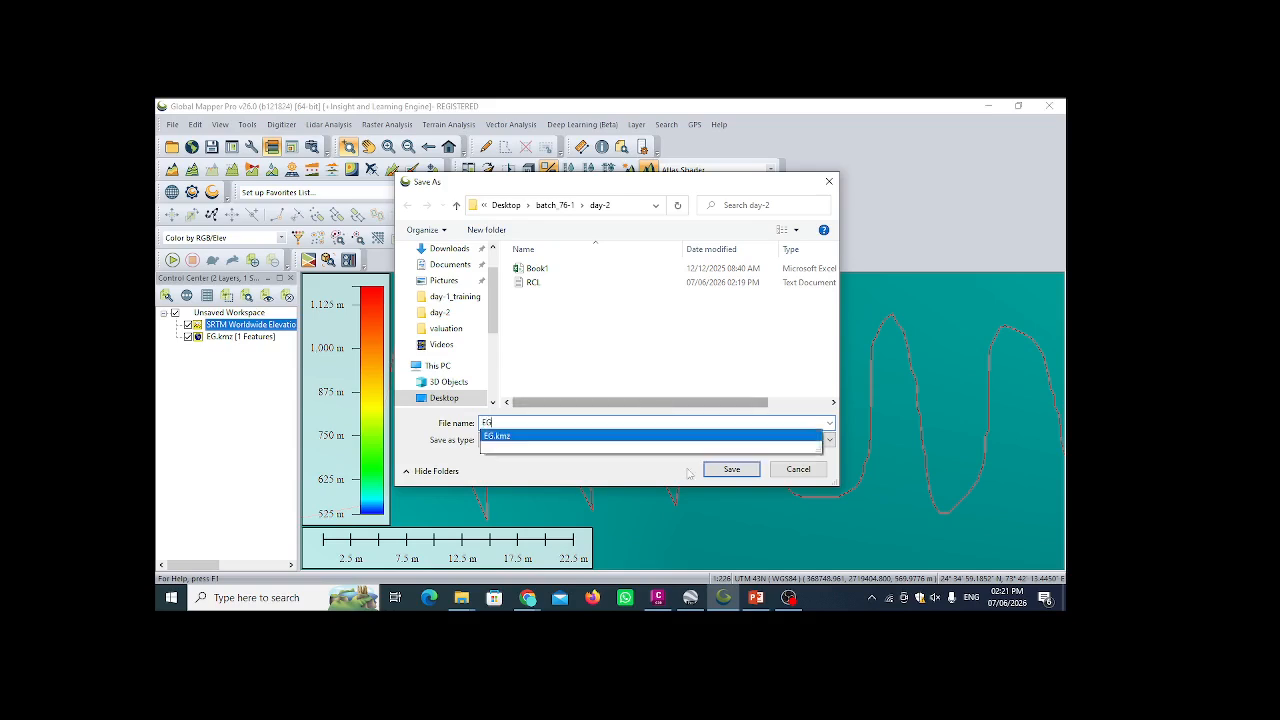
click(730, 469)
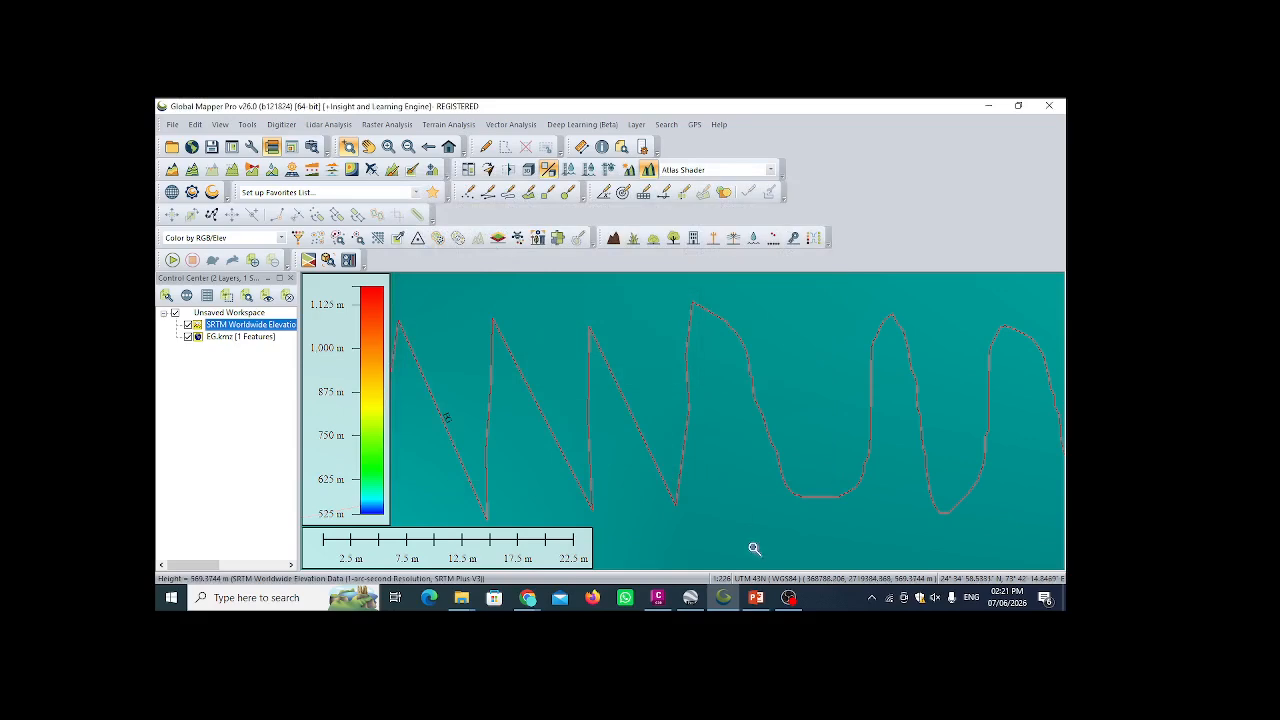
- Switch to the day-2 folder in File Explorer and check the exported EG and RCL text files
mouse_move(756, 597)
click(461, 601)
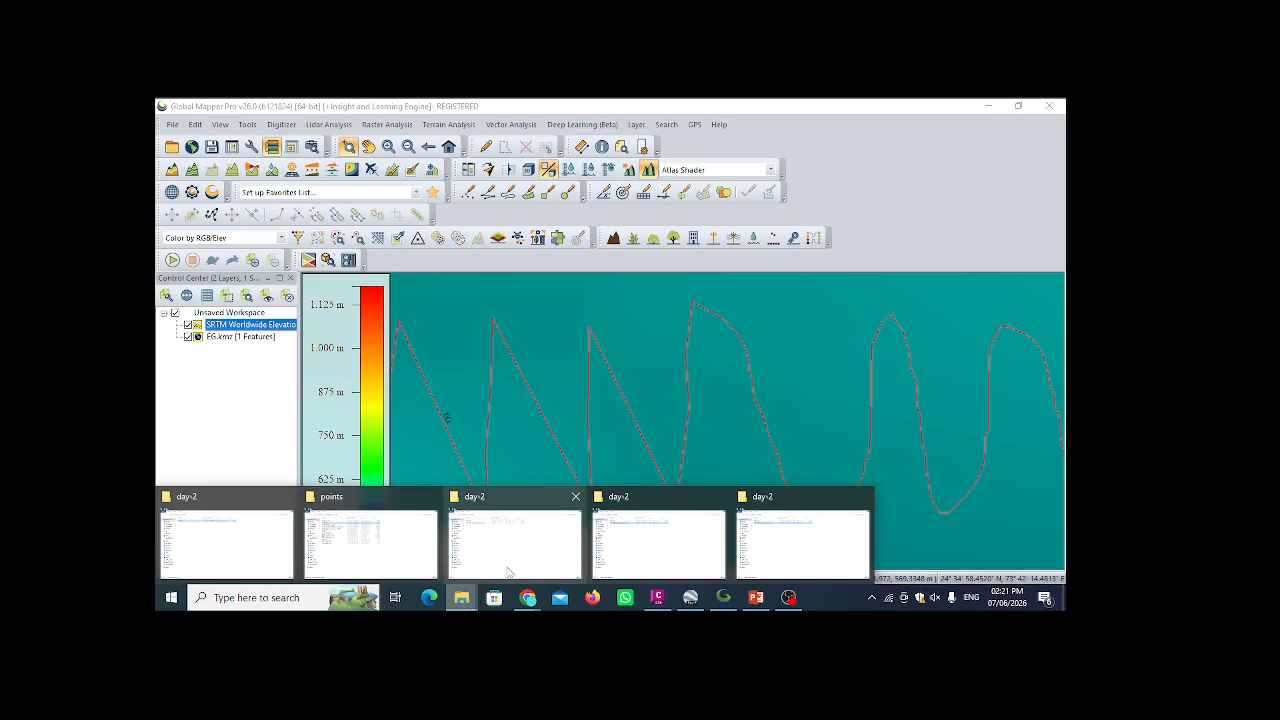
mouse_move(520, 564)
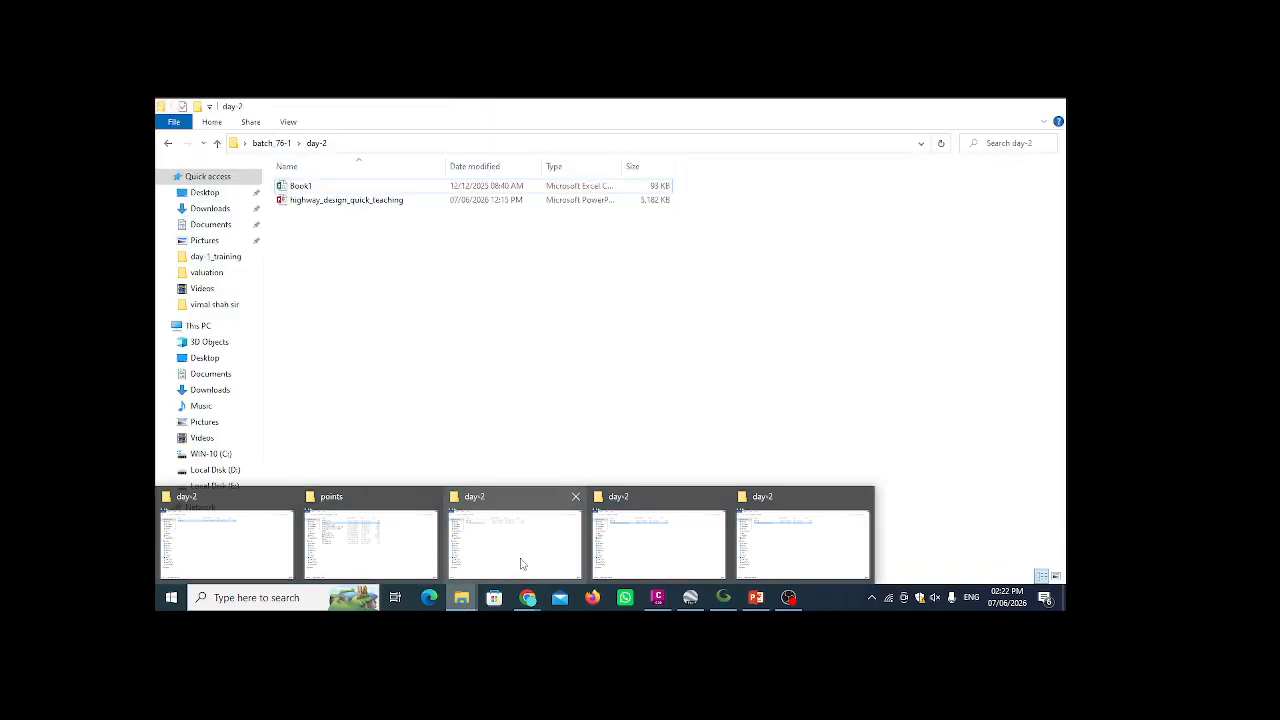
click(520, 564)
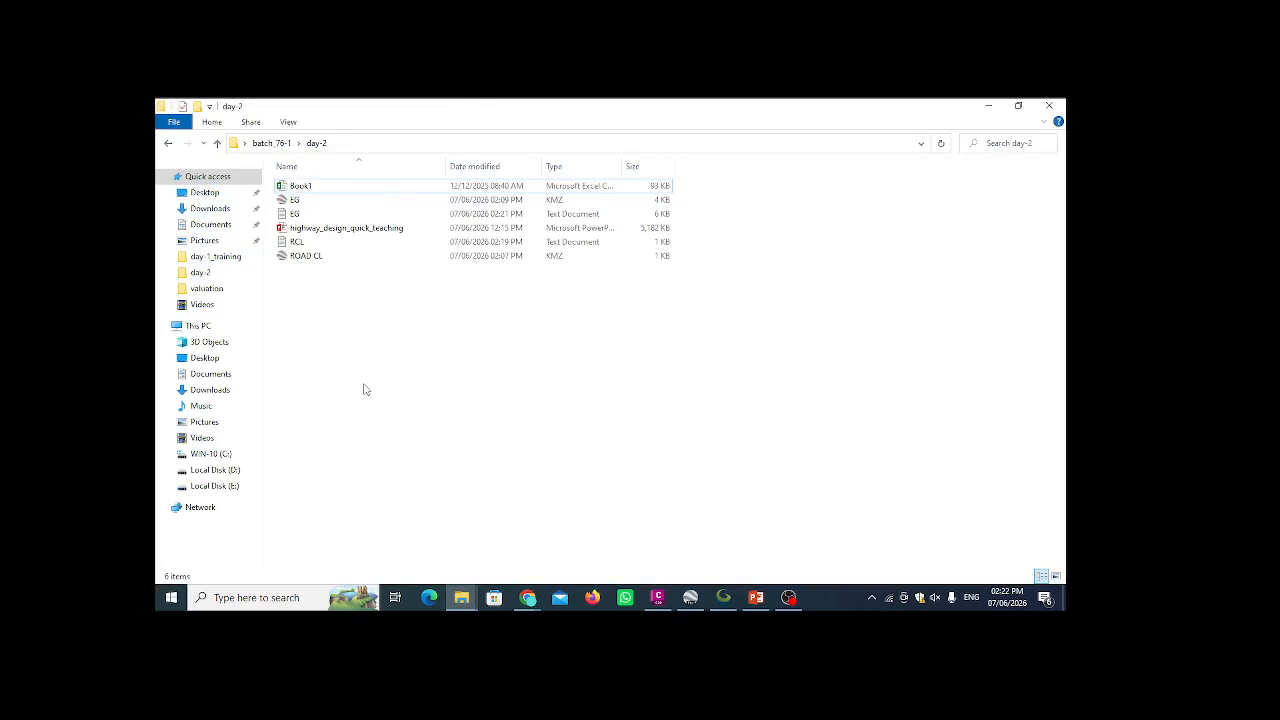
click(299, 217)
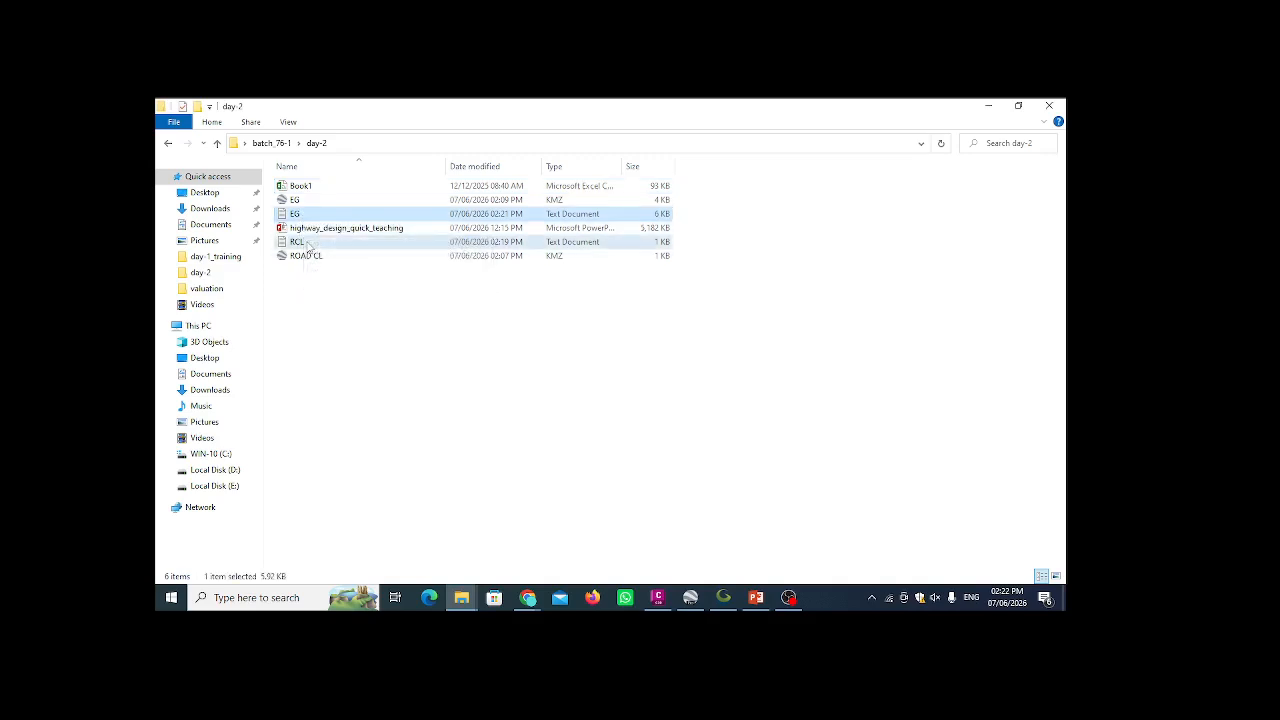
click(307, 246)
- Create a Microsoft Excel worksheet named Survey Data_PENZD in the day-2 folder
right_click(381, 356)
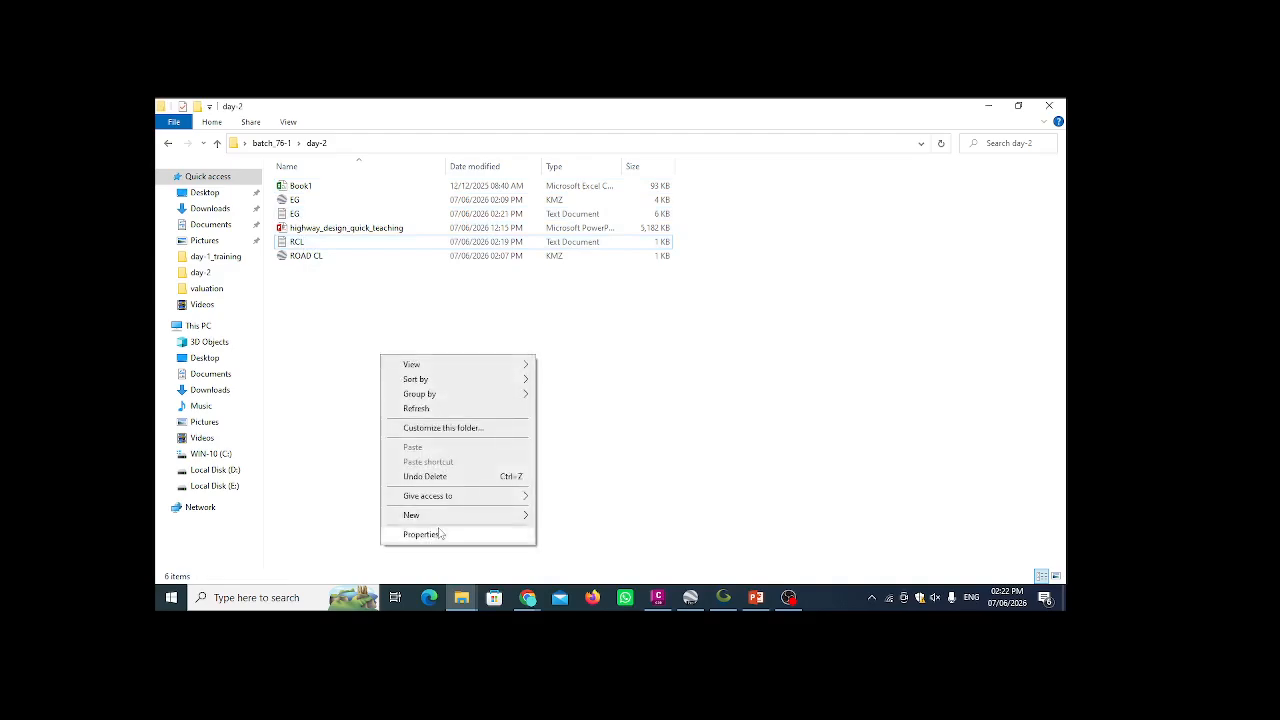
mouse_move(446, 517)
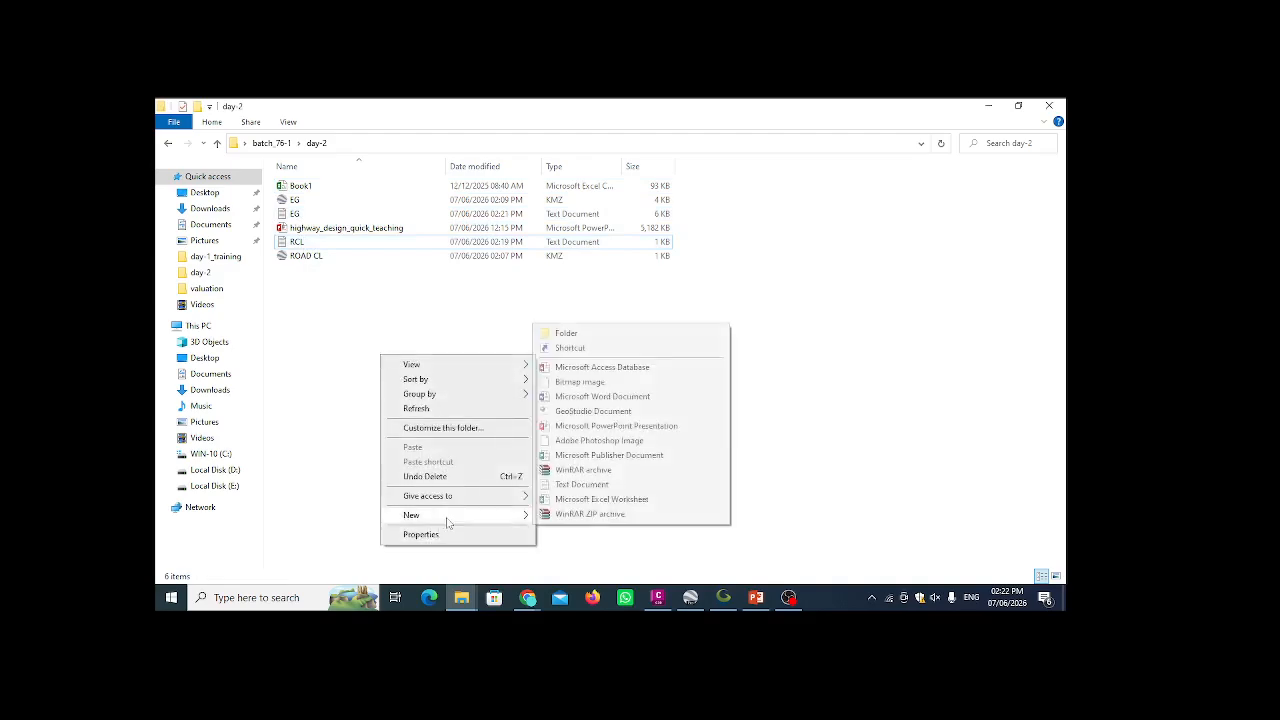
click(596, 502)
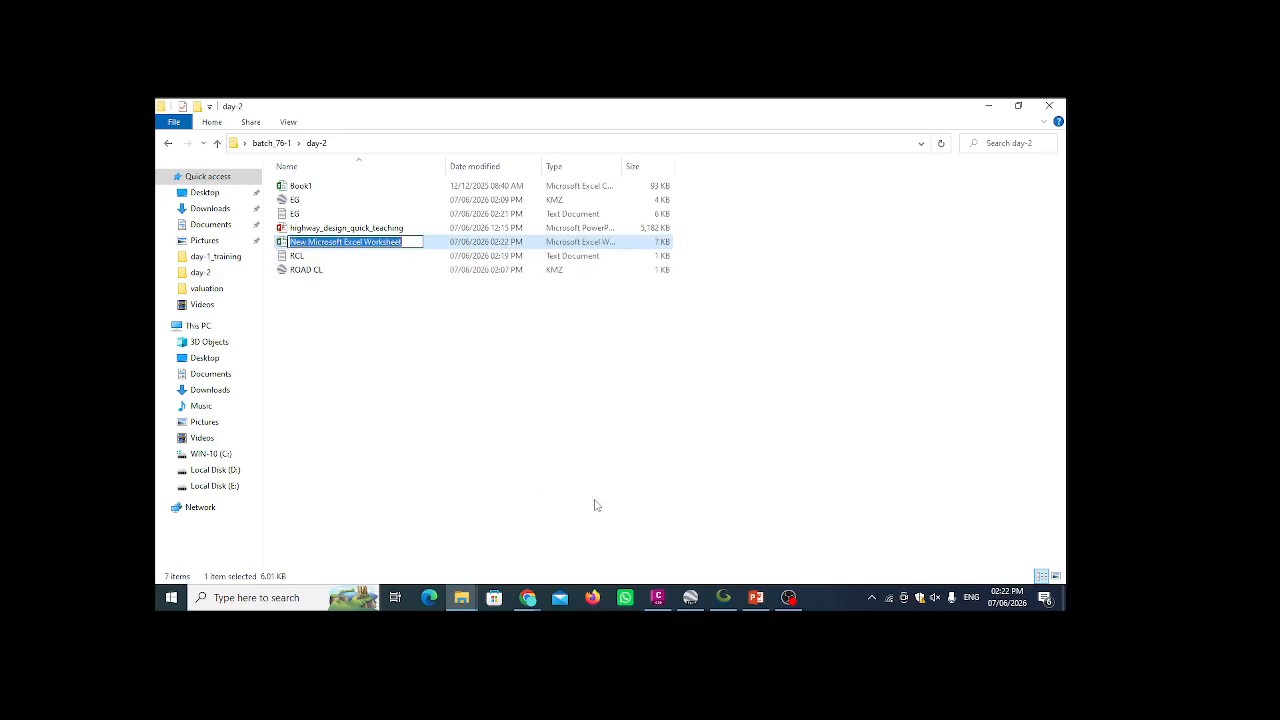
key(BackSpace)
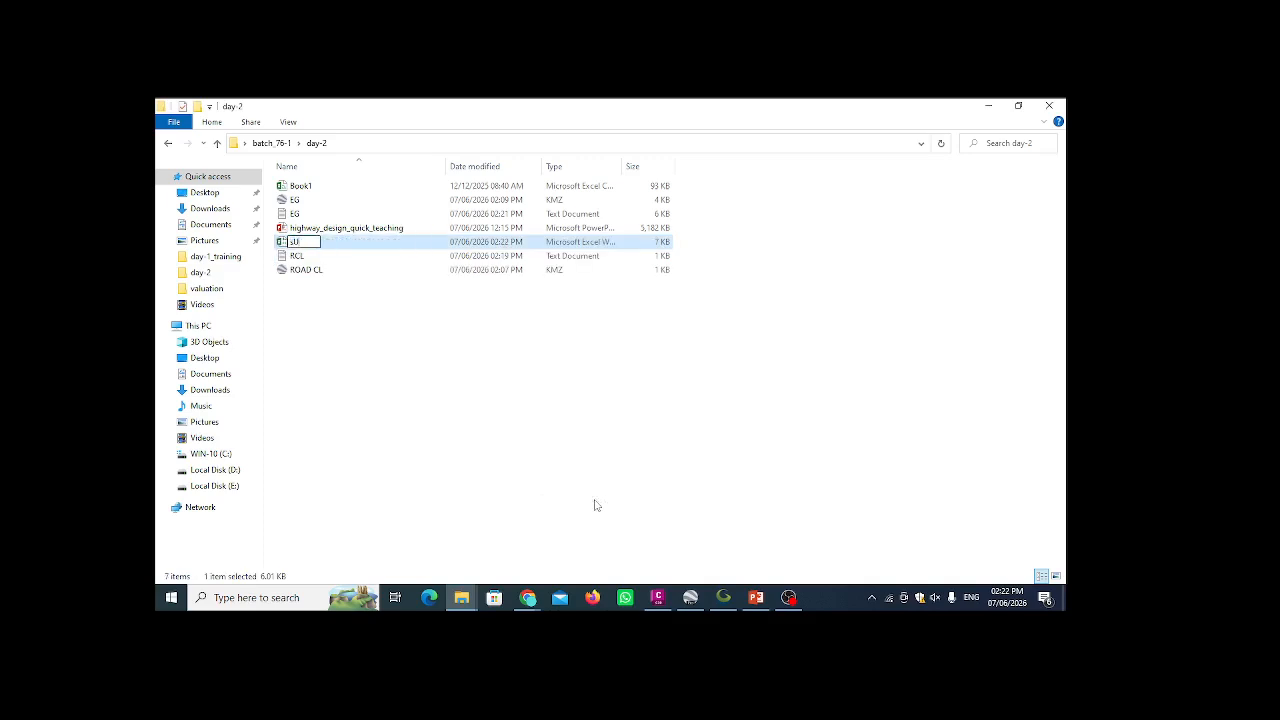
text(Survey Data_PENZ)
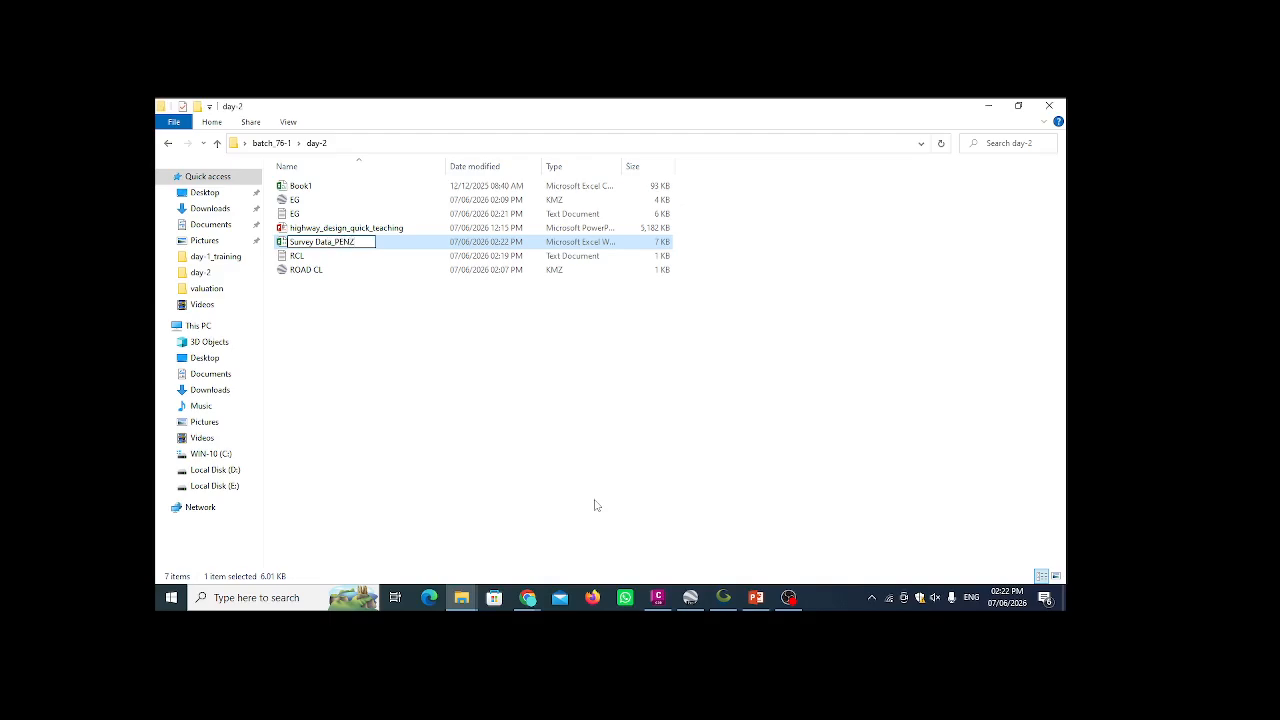
text(D)
click(503, 470)
- Open the Survey Data_PENZD workbook, dismiss the Office activation wizard and minimize the workbook
double_click(340, 270)
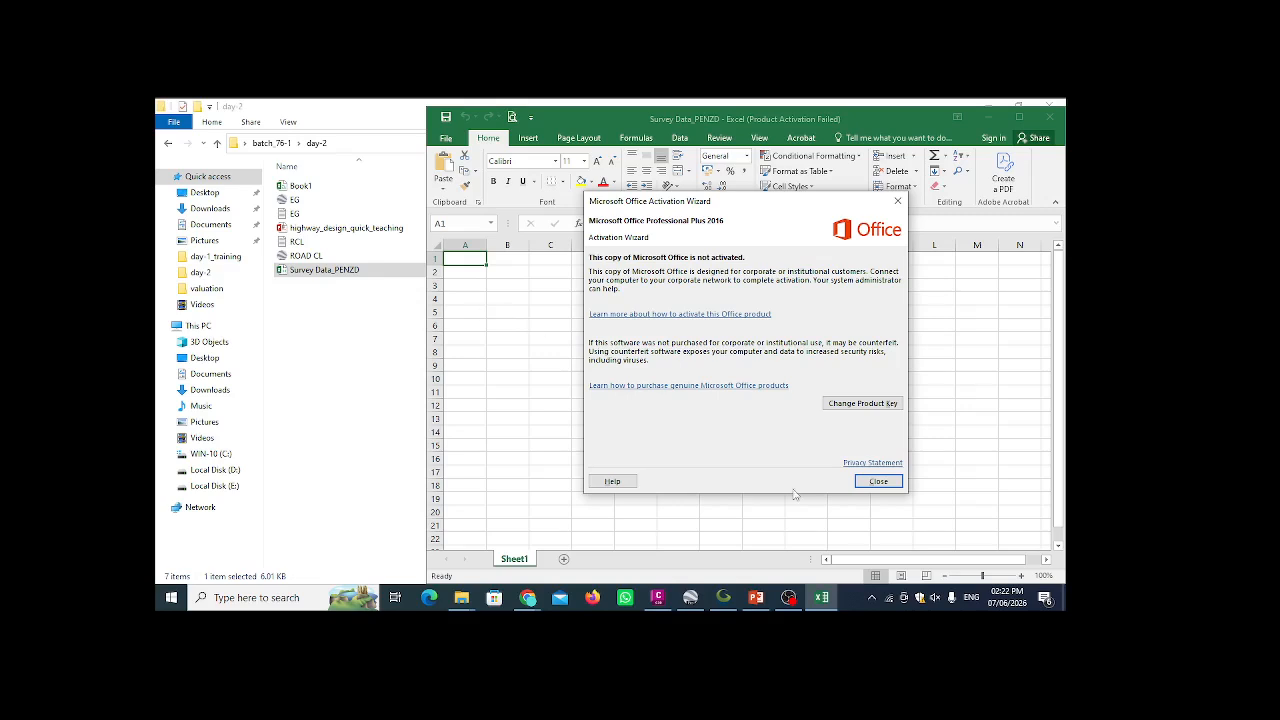
click(868, 481)
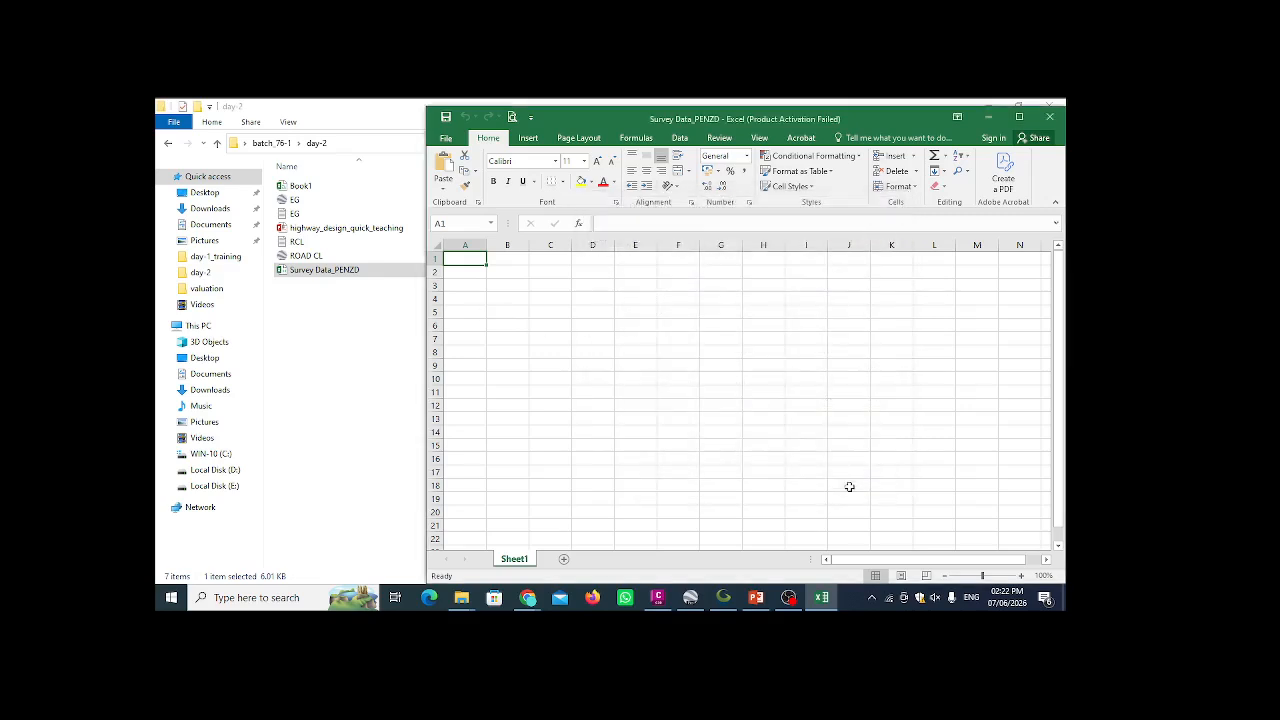
click(989, 117)
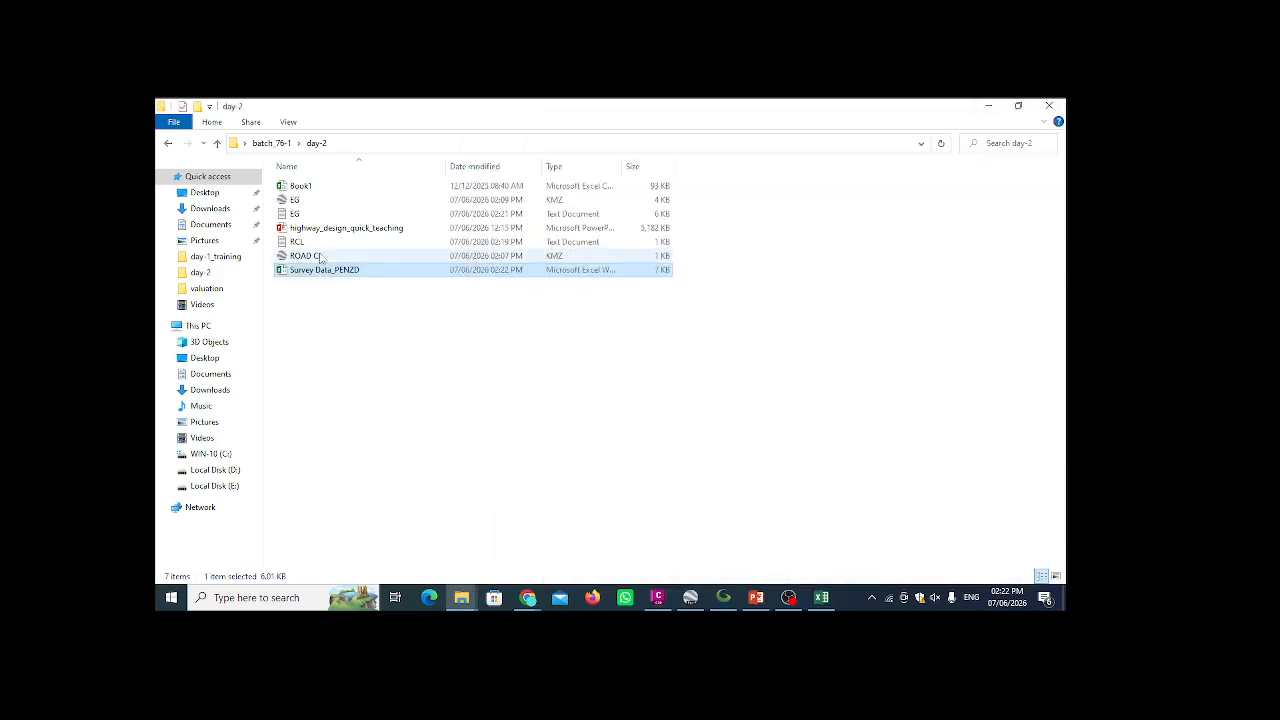
- Open the RCL text document from the day-2 folder and dismiss the Chrome notification
click(352, 258)
click(306, 243)
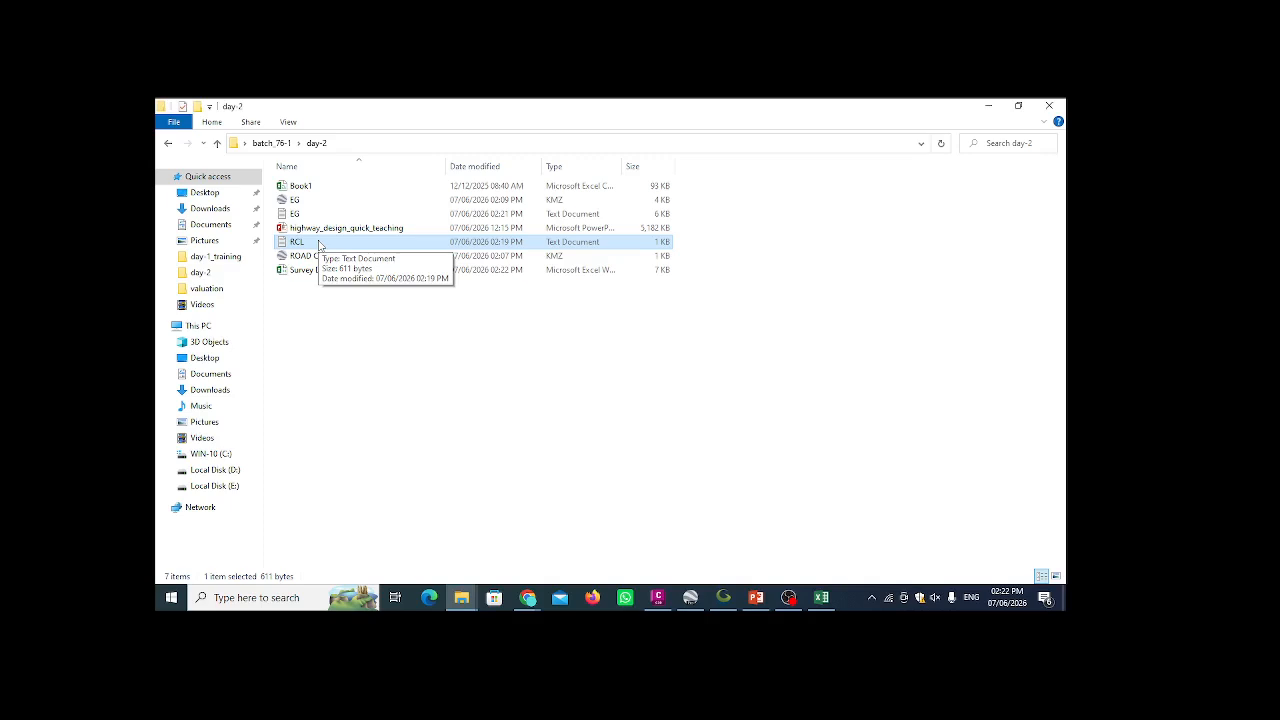
double_click(319, 243)
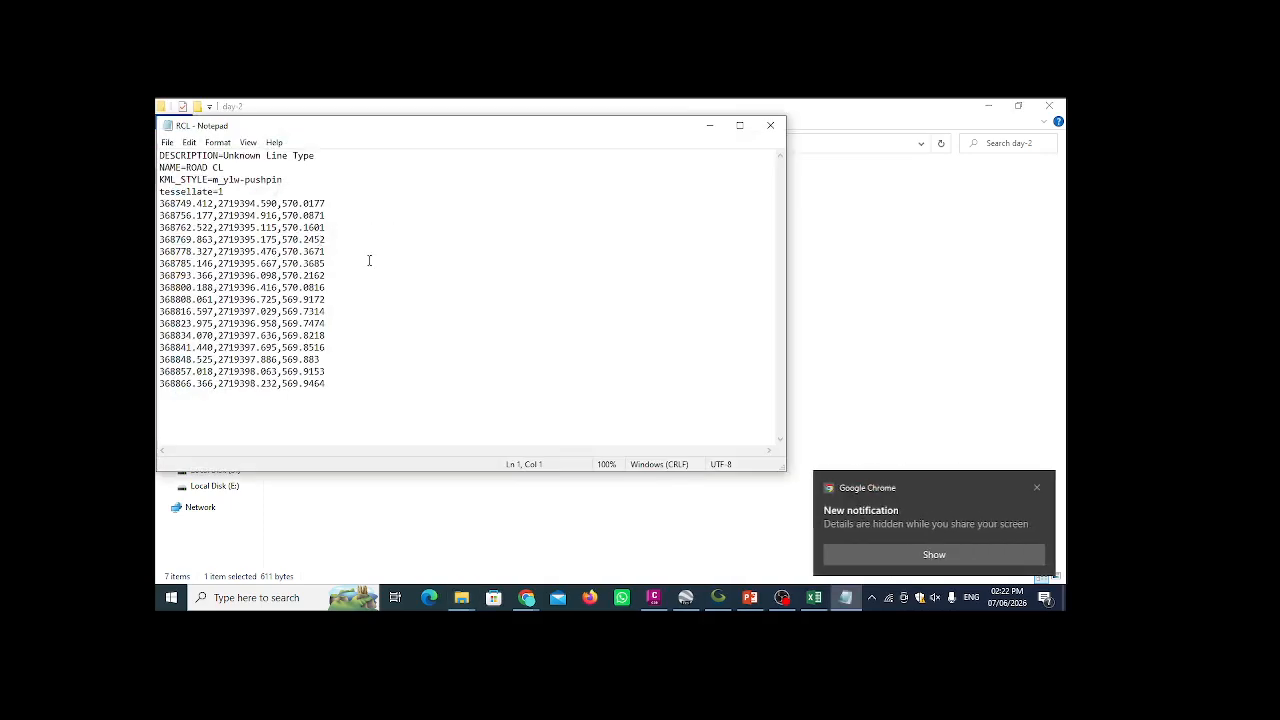
click(1032, 488)
click(845, 597)
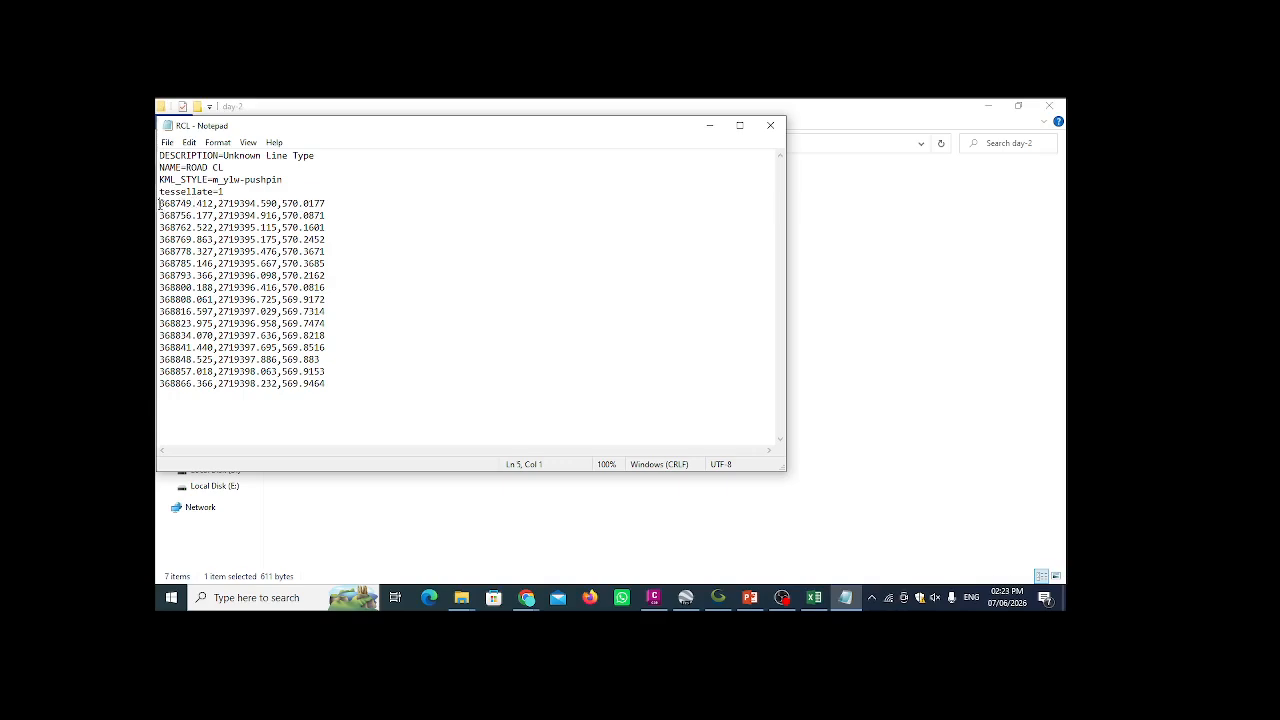
- Copy all coordinate lines below the RCL file's header into the Survey Data_PENZD workbook, starting at cell A1
drag(160, 203, 343, 388)
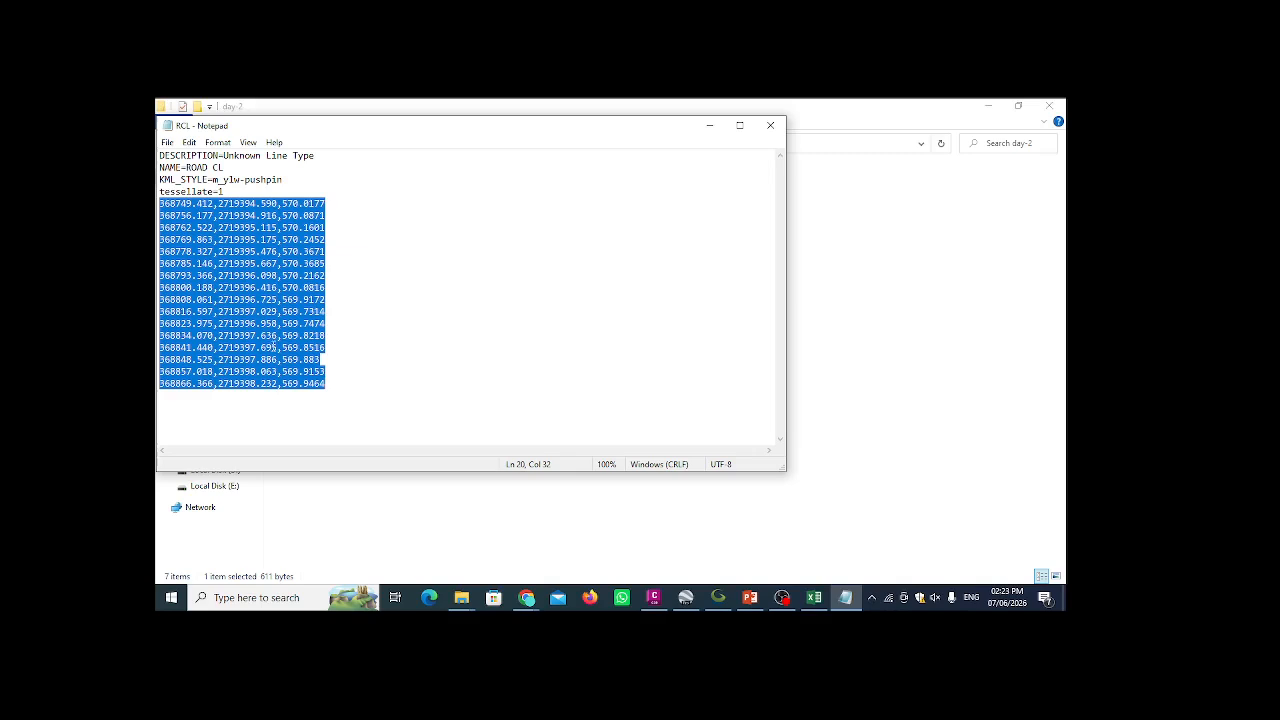
click(814, 597)
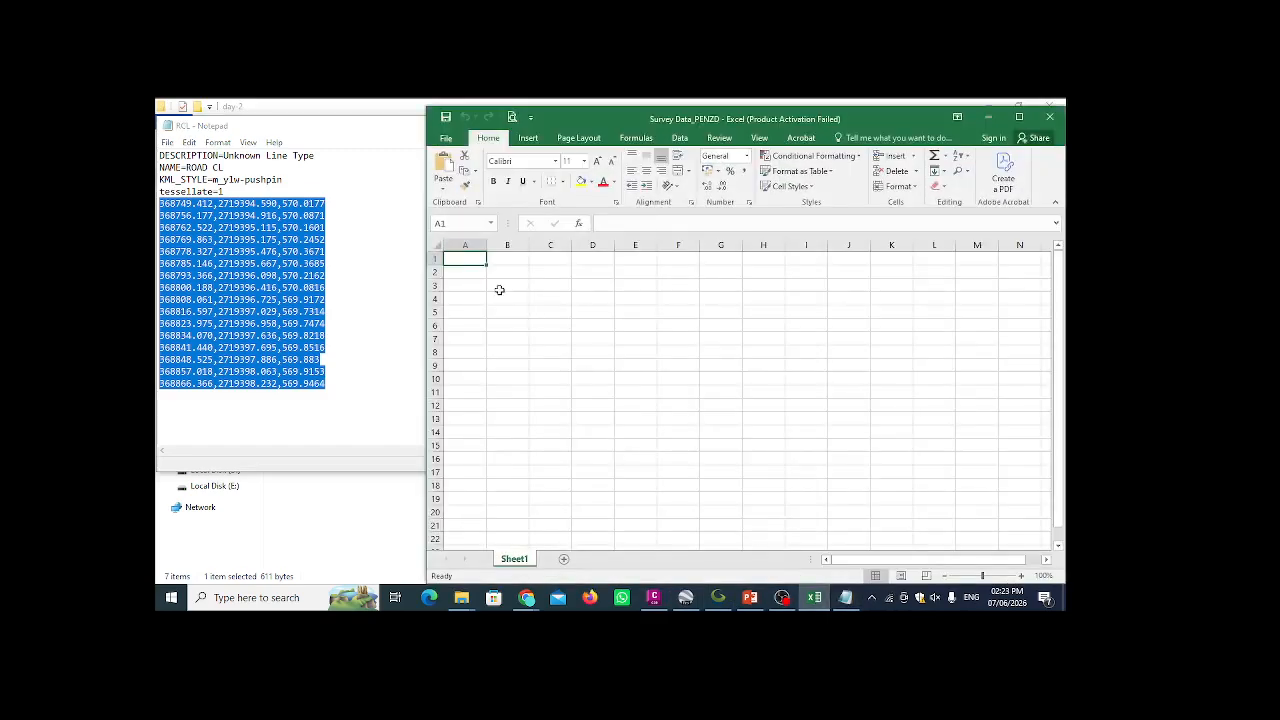
text(368749.412,2719394.590,570.0177 368756.177,2719394.916,570.0871 368762.522,2719395.115,570.1601 368769.863,2719395.175,570.2452 368778.327,2719395.476,570.3671 368785.146,2719395.667,570.3685 368793.366,2719396.098,570.2162 368800.188,2719396.416,570.0816 368808.061,2719396.725,569.9172 368816.597,2719397.029,569.7314 368823.975,2719396.958,569.7474 368834.070,2719397.636,569.8218 368841.440,2719397.695,569.8516 368848.525,2719397.886,569.883 368857.018,2719398.063,569.9153 368866.366,2719398.232,569.9464)
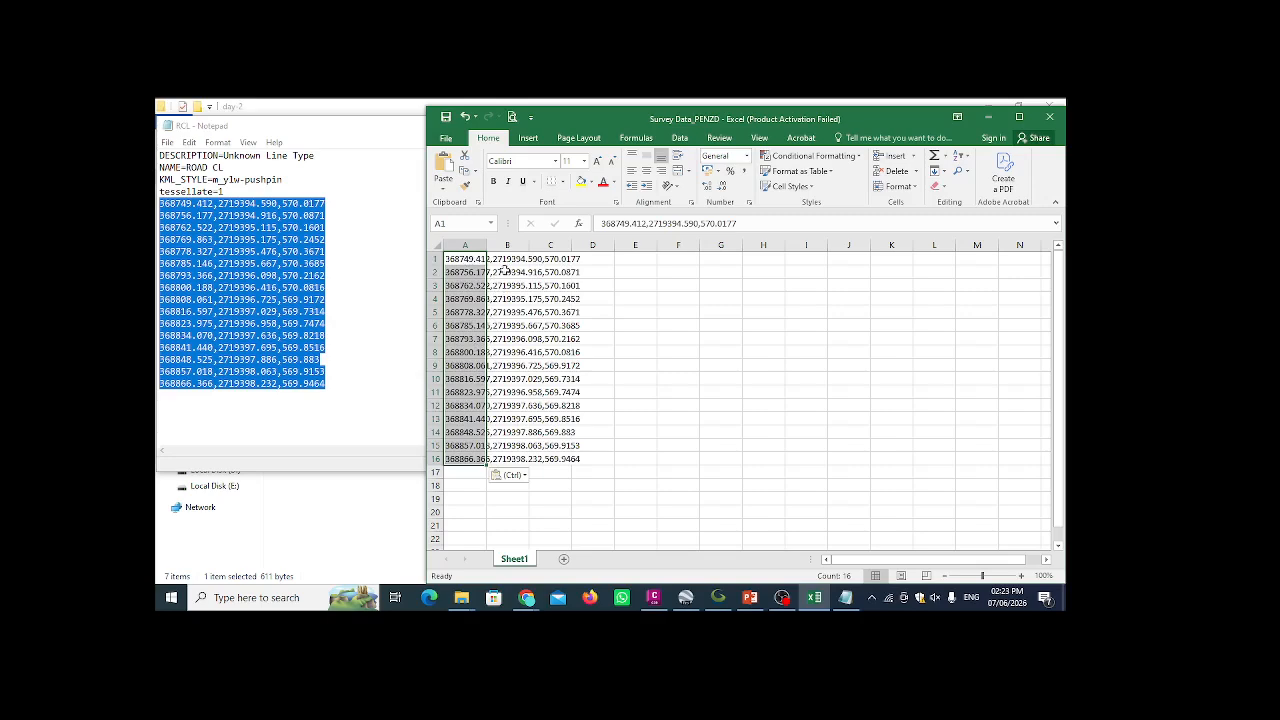
click(515, 259)
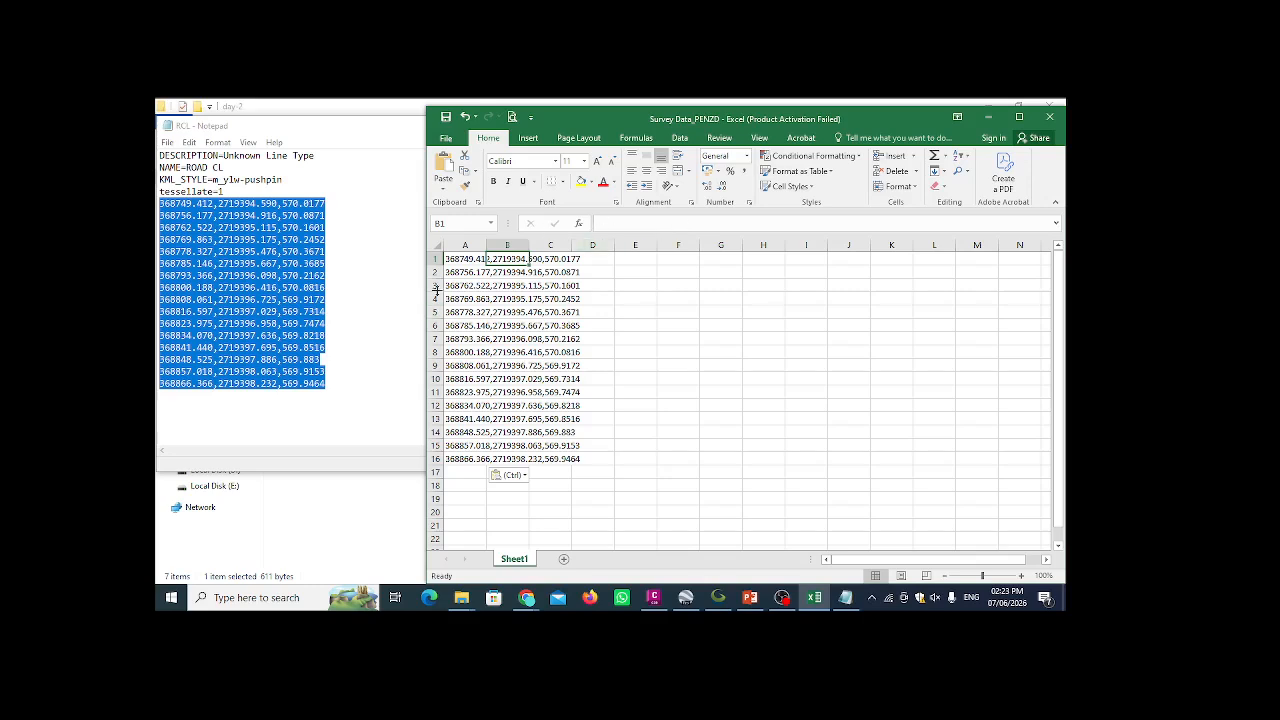
click(466, 257)
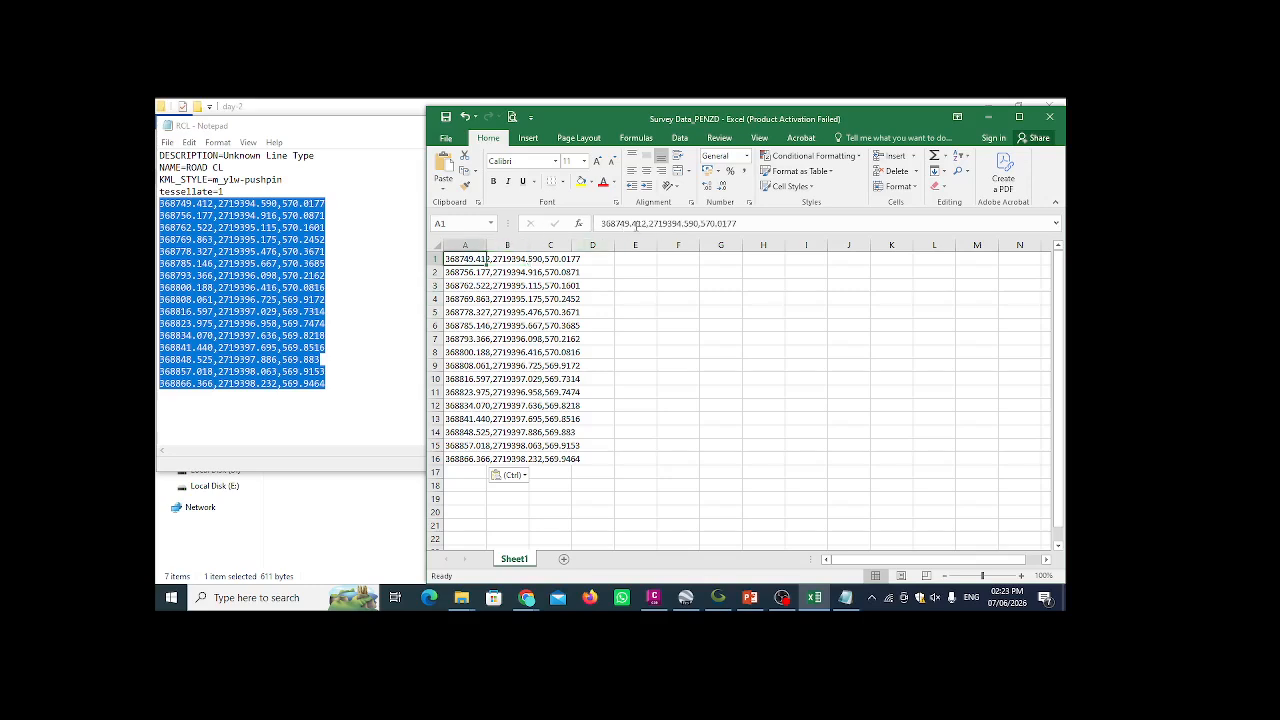
- Split column A with Text to Columns as Delimited data, using the Comma delimiter, General format and destination $A$1
click(466, 245)
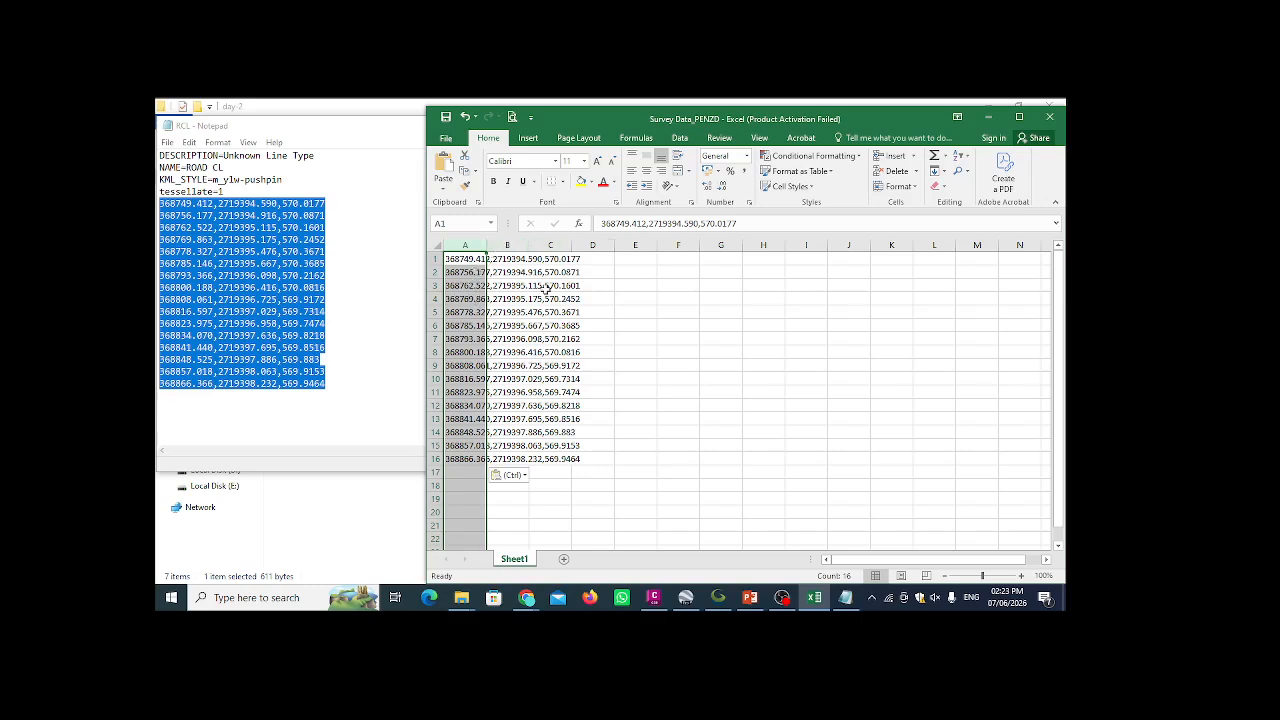
click(679, 138)
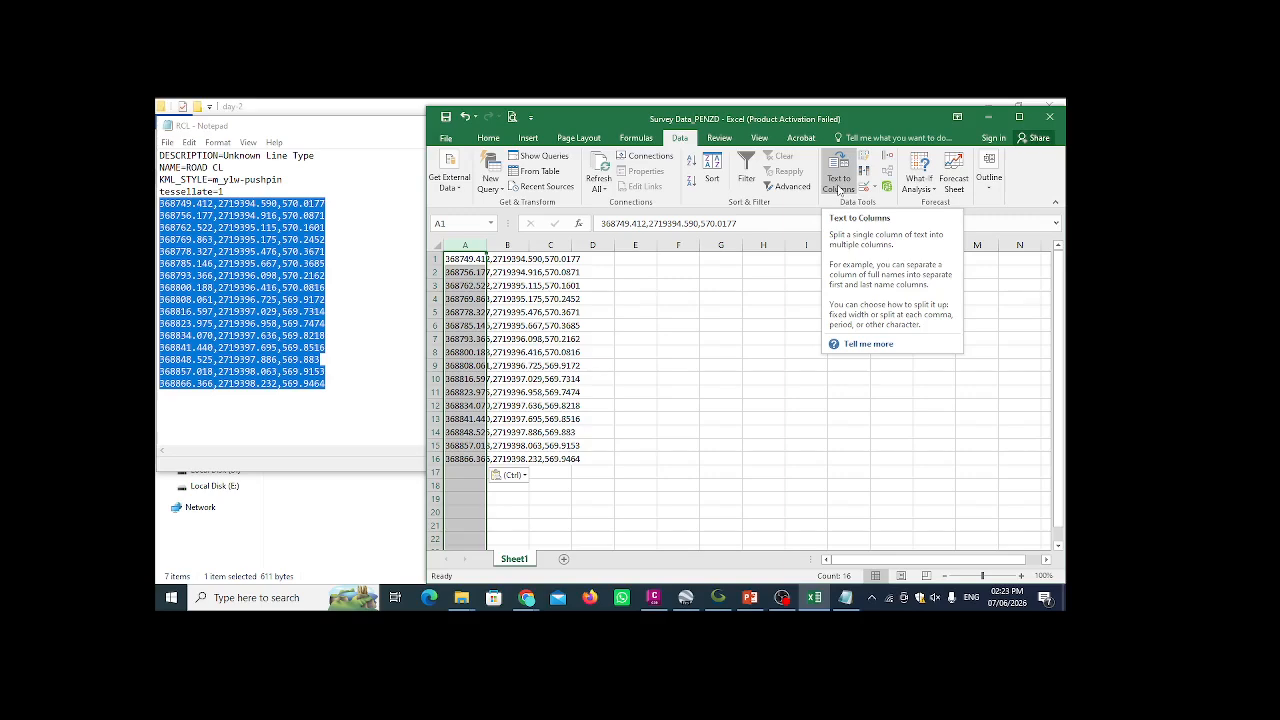
click(838, 185)
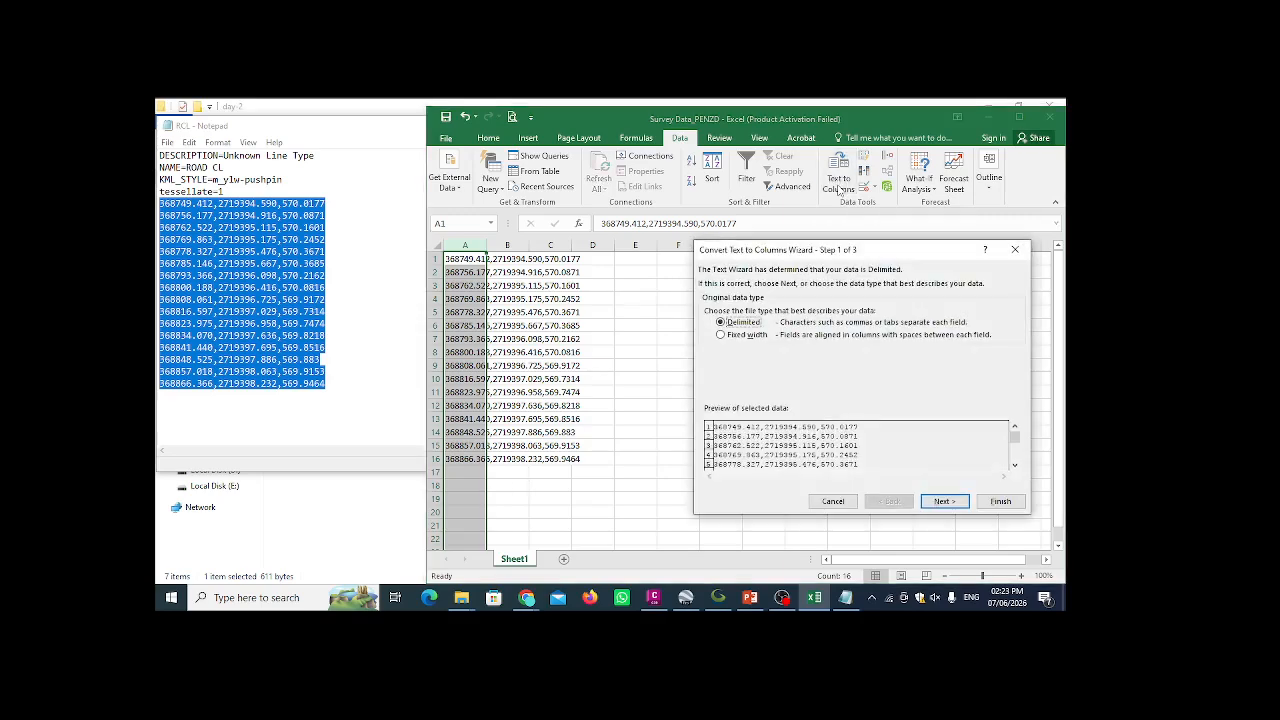
drag(759, 252, 665, 245)
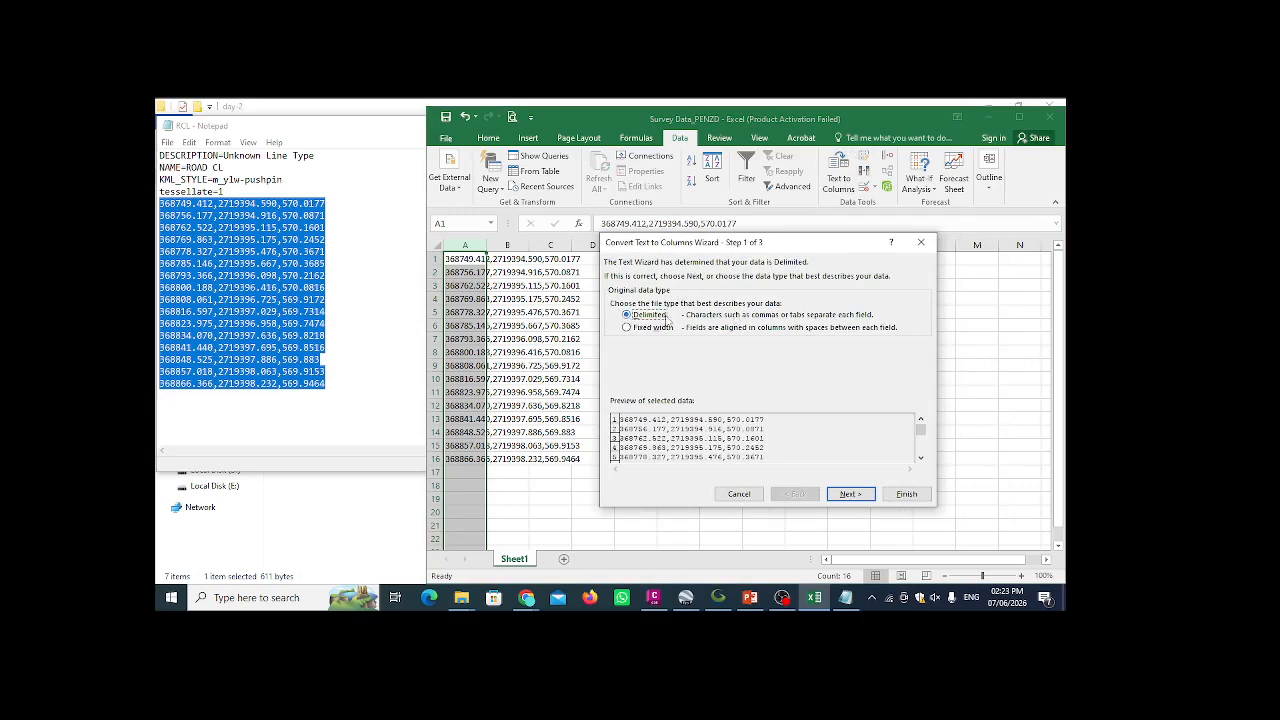
click(850, 494)
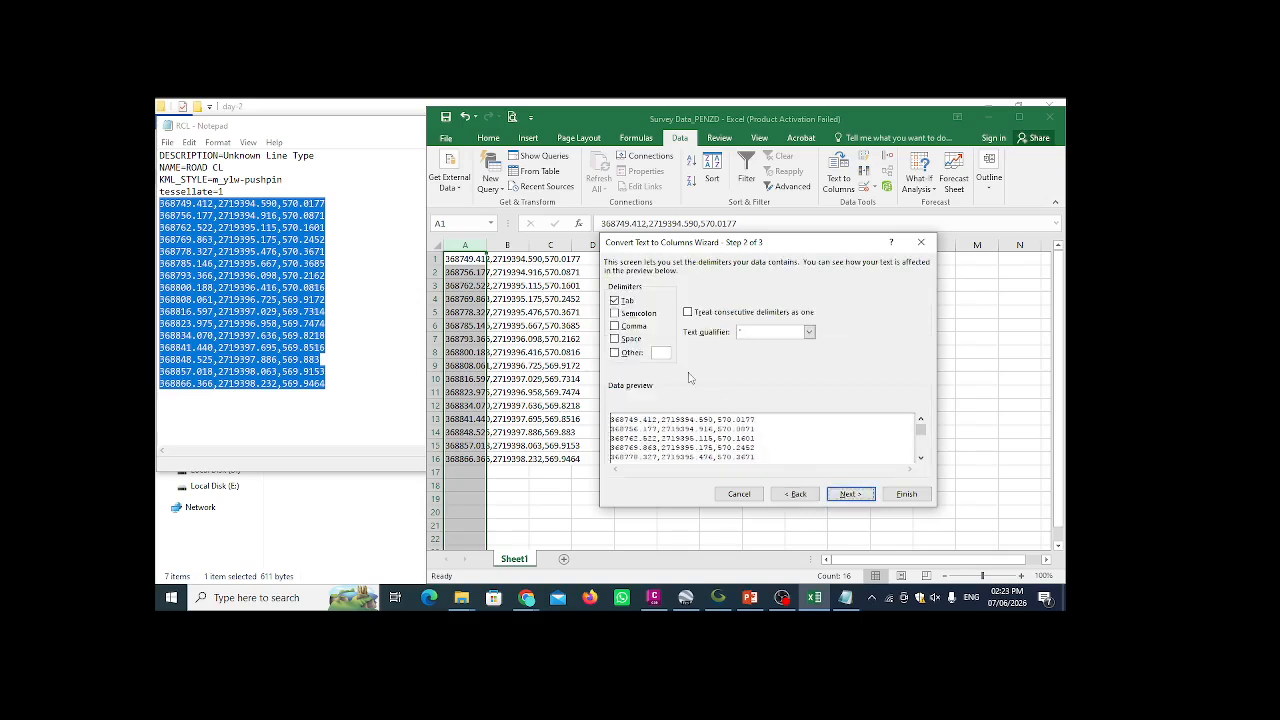
click(615, 326)
click(615, 327)
click(615, 327)
click(848, 494)
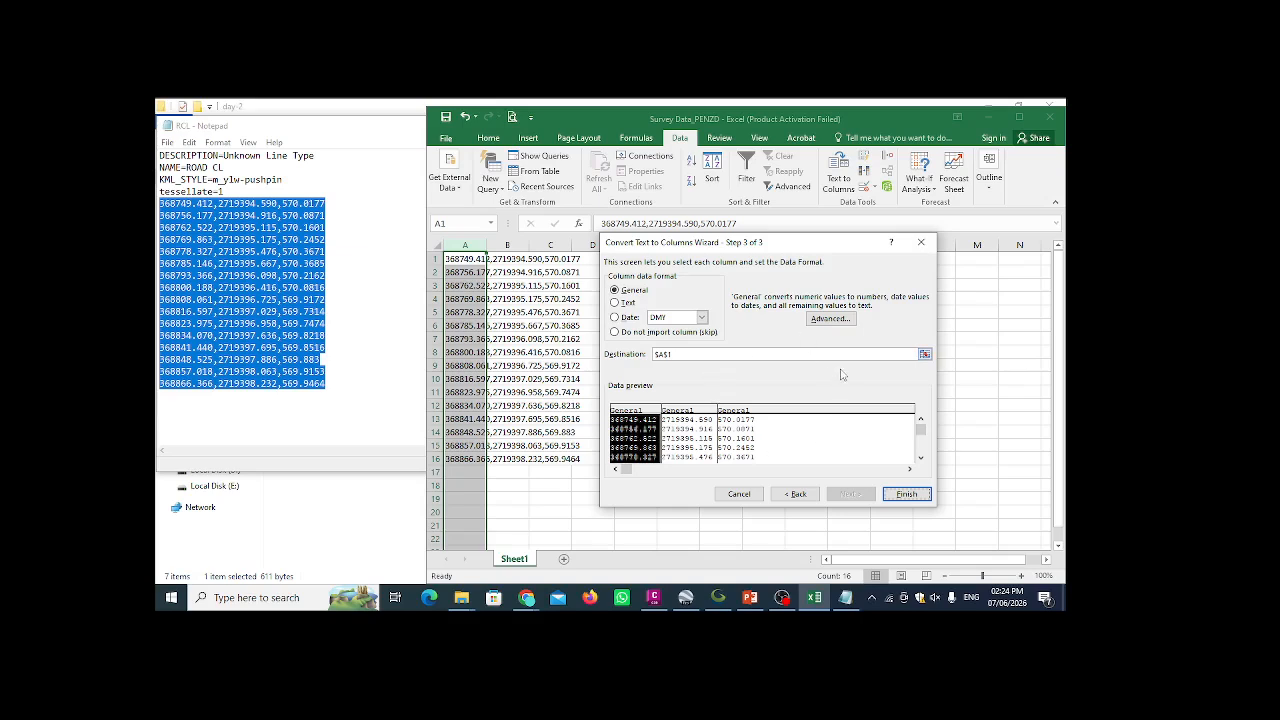
click(906, 494)
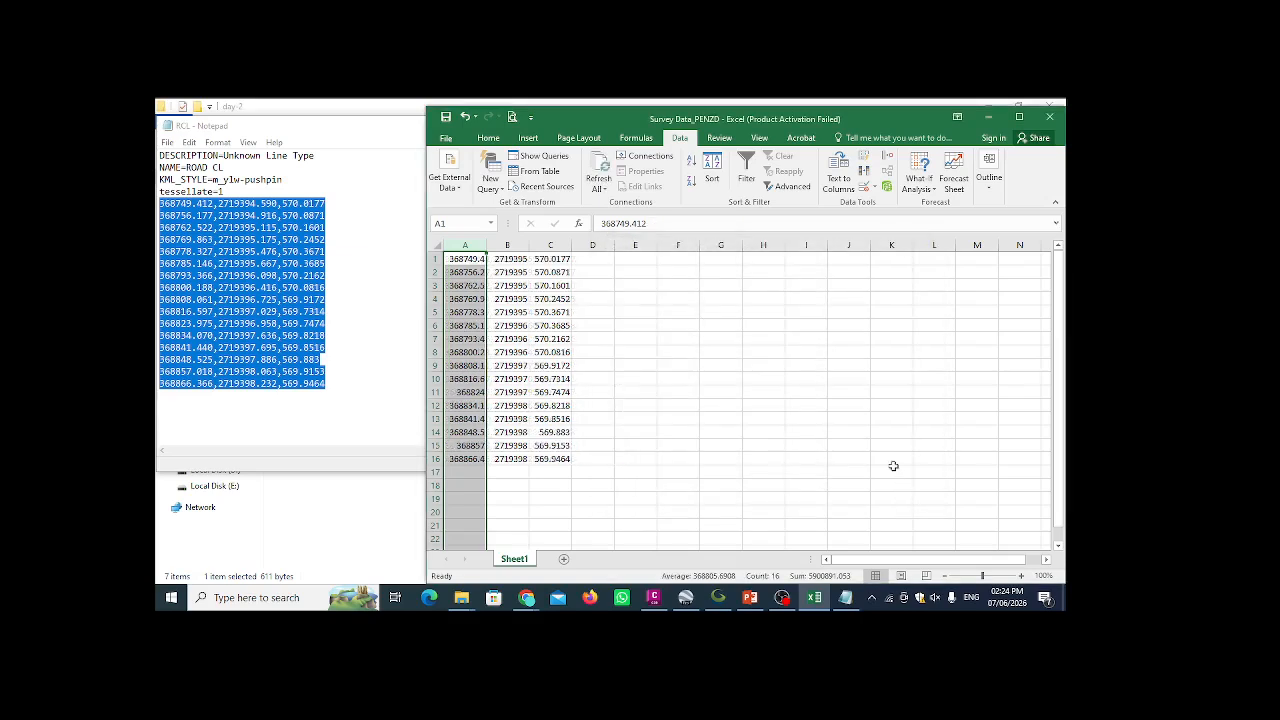
click(507, 245)
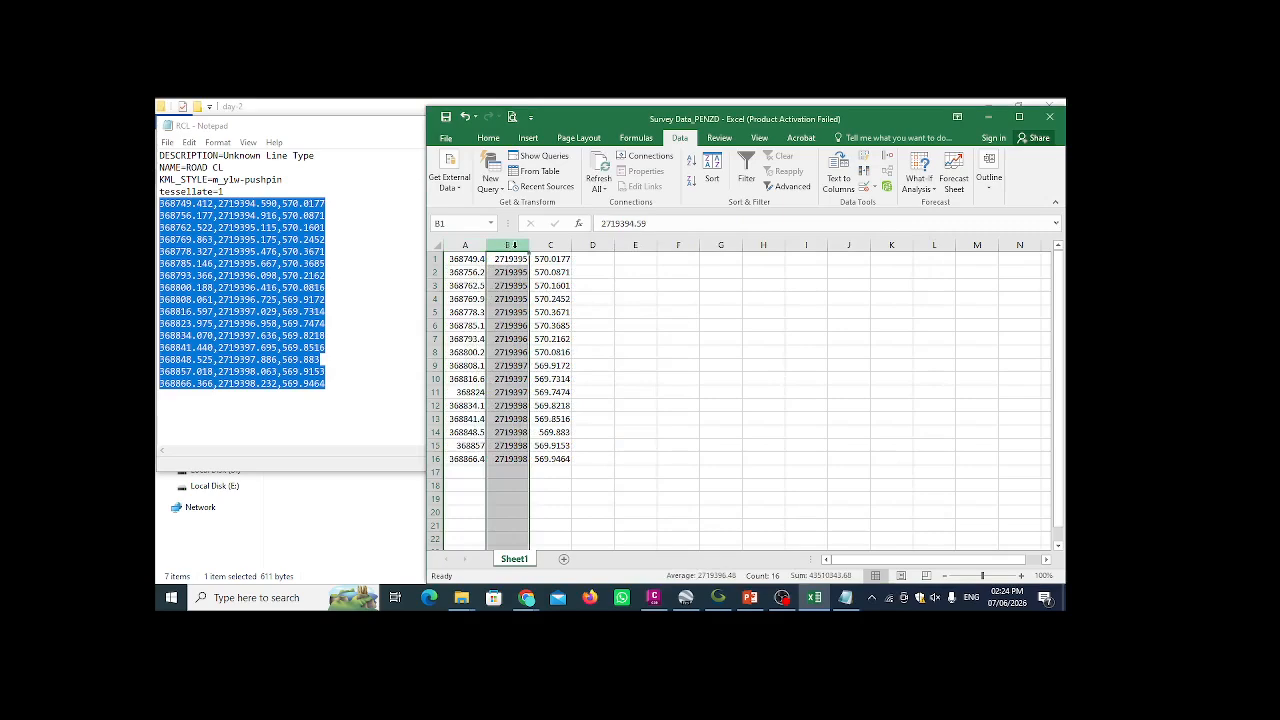
click(556, 246)
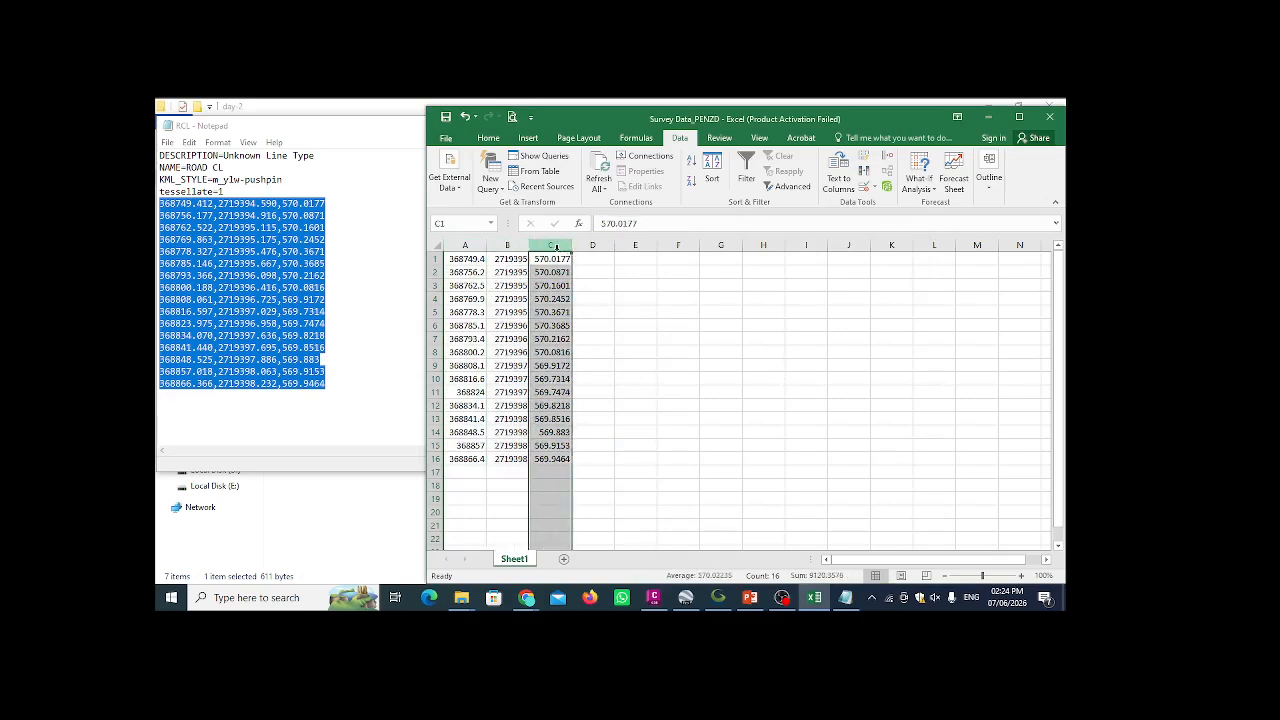
- Label the points in column D as RCL1 and RCL2, and fill the series down to RCL16 in row 16
click(594, 258)
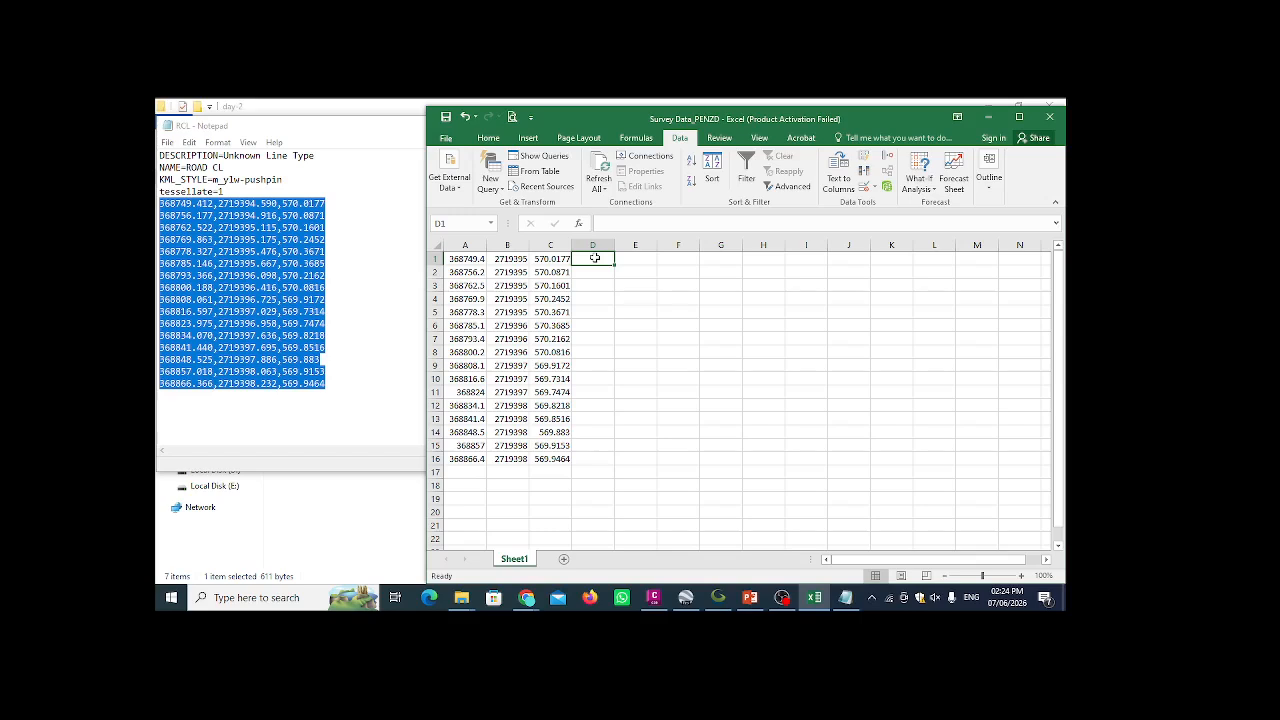
text(RCL)
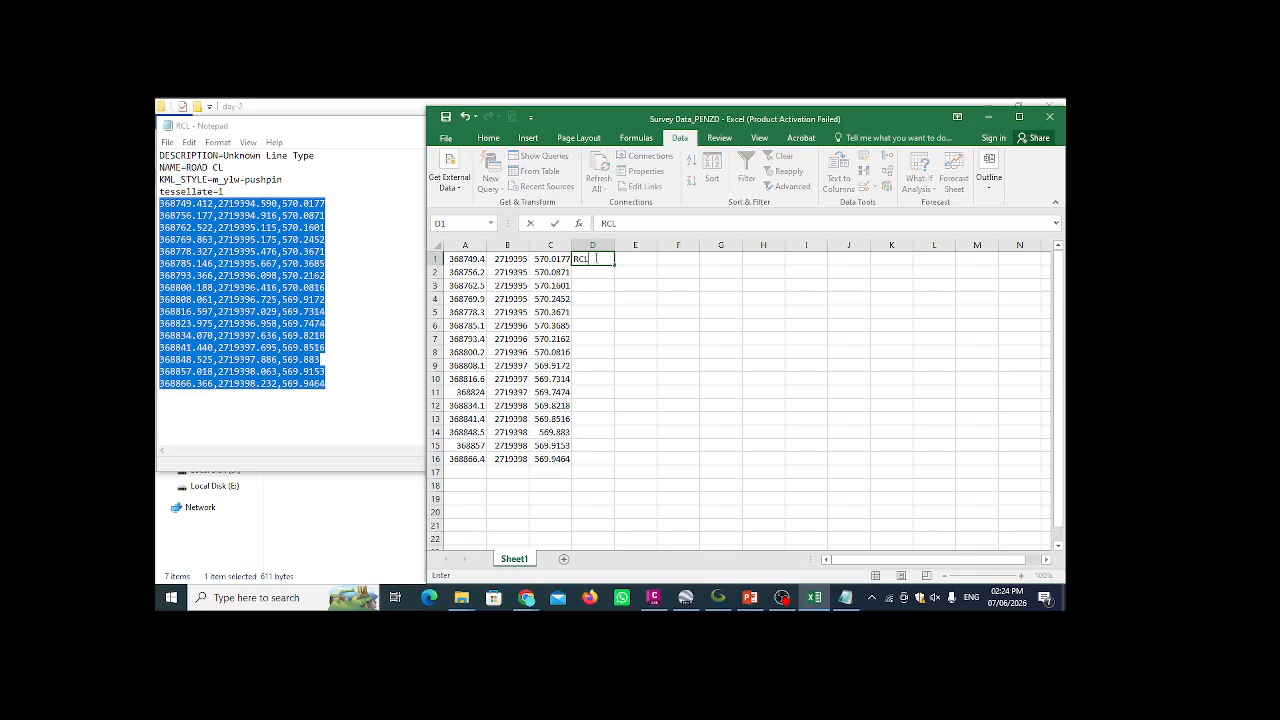
text(1)
click(604, 272)
text(RC)
key(Return)
double_click(605, 272)
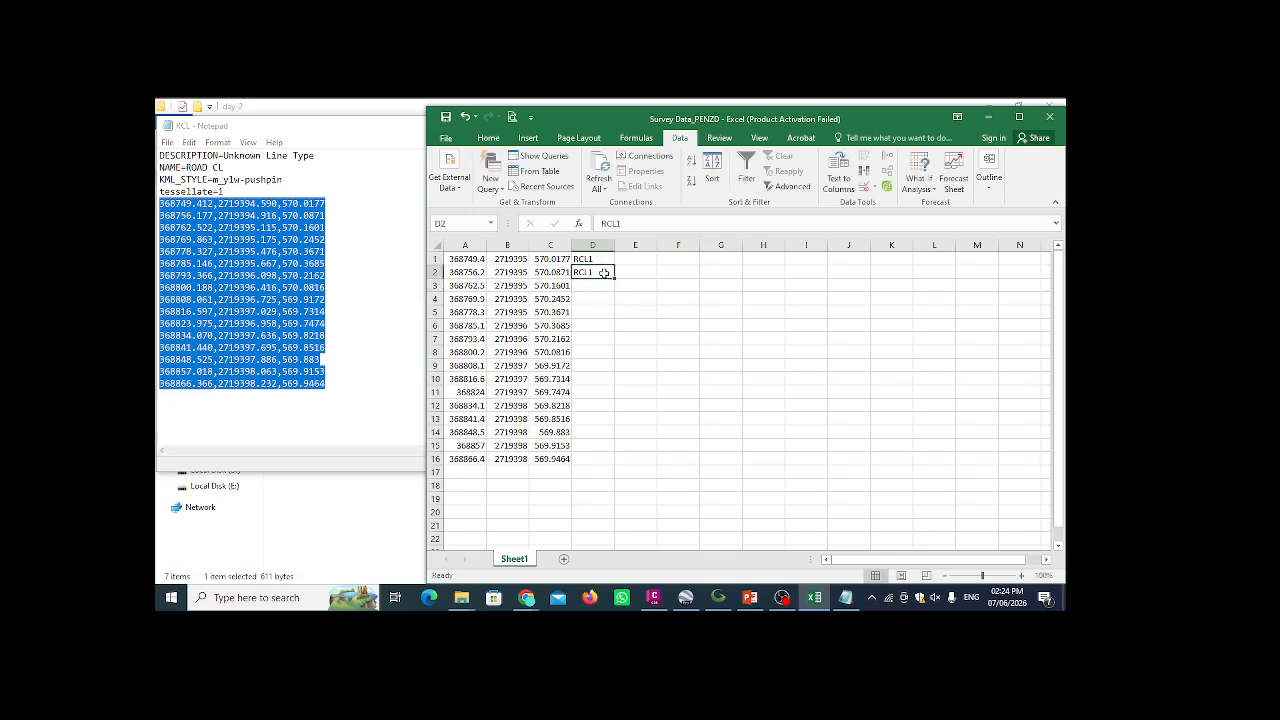
text(2)
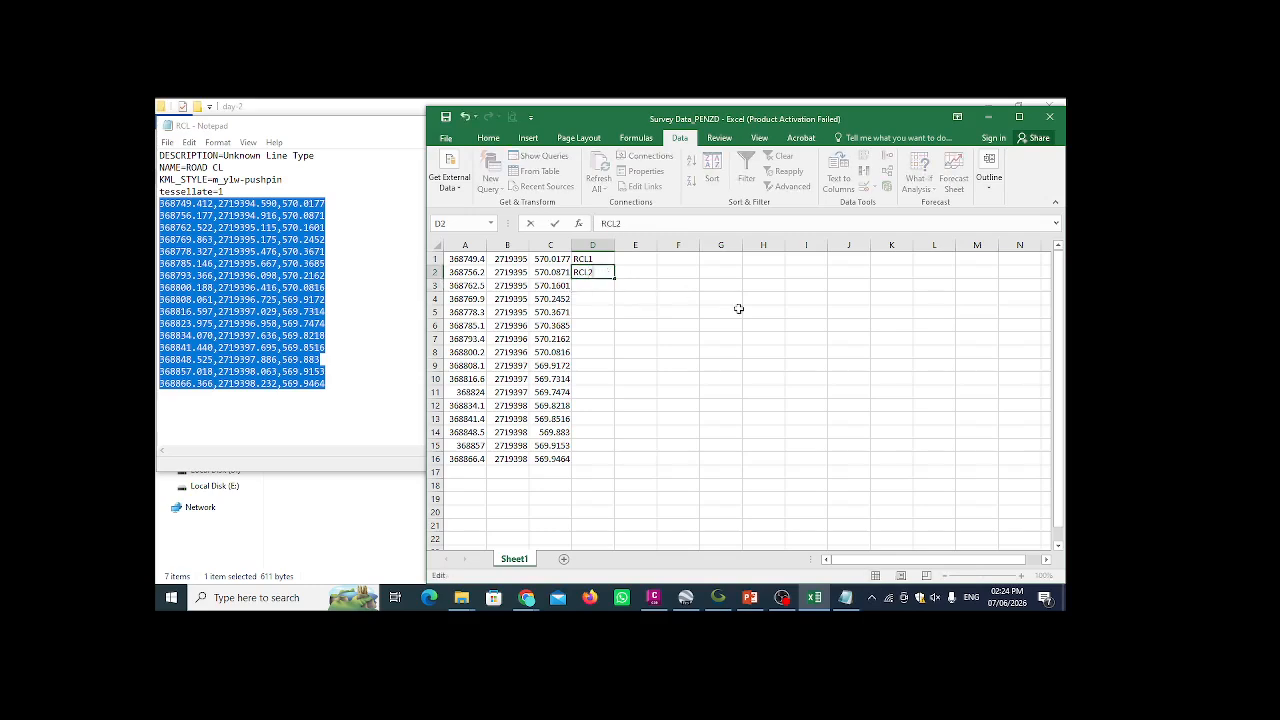
click(720, 305)
drag(592, 259, 614, 466)
click(676, 324)
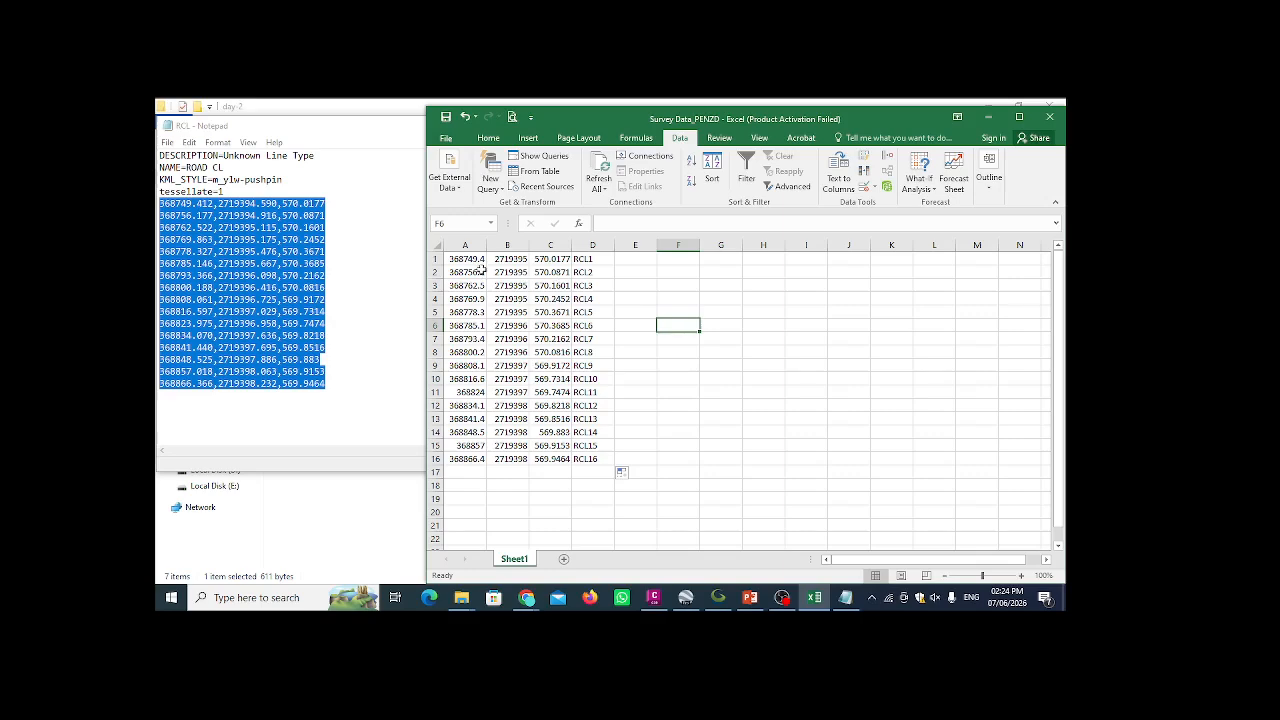
- Insert an empty column before column A
right_click(478, 246)
click(510, 341)
click(474, 306)
- Number the points in column A with 1, 2 and 3, and fill the series down to 16
click(478, 260)
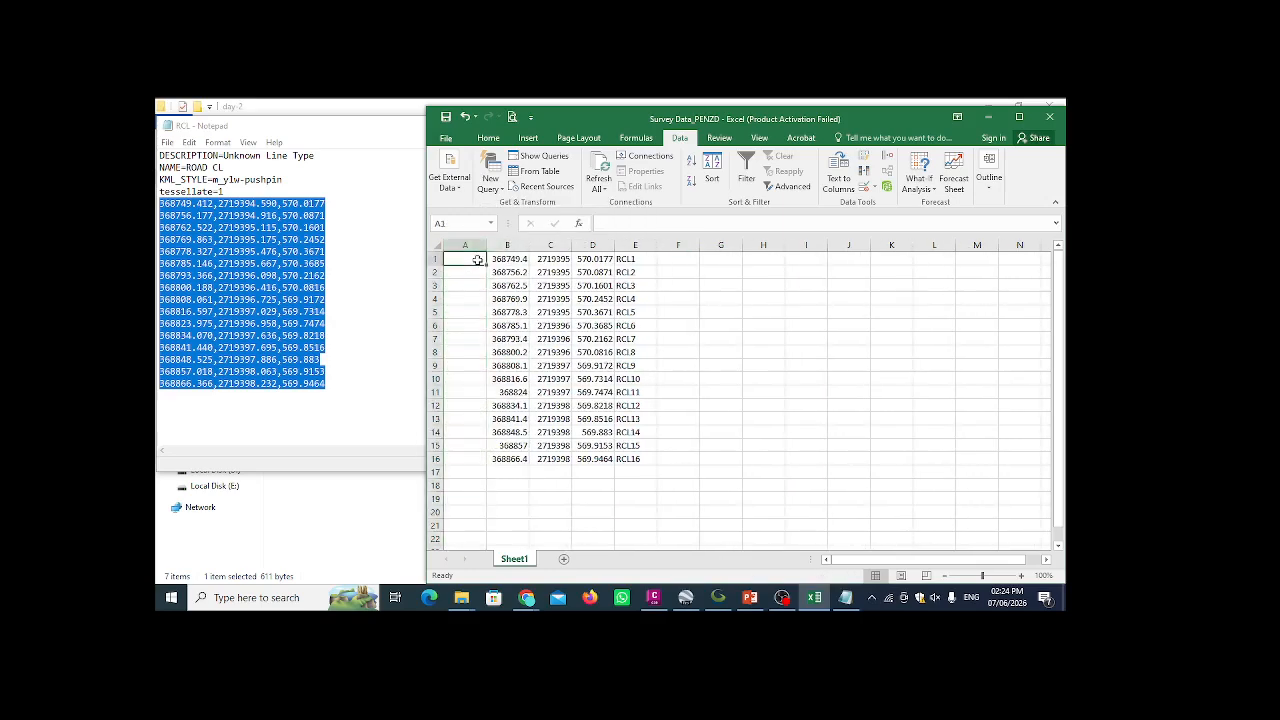
text(1)
key(Return)
text(2)
key(Return)
text(3)
key(Return)
drag(478, 260, 478, 286)
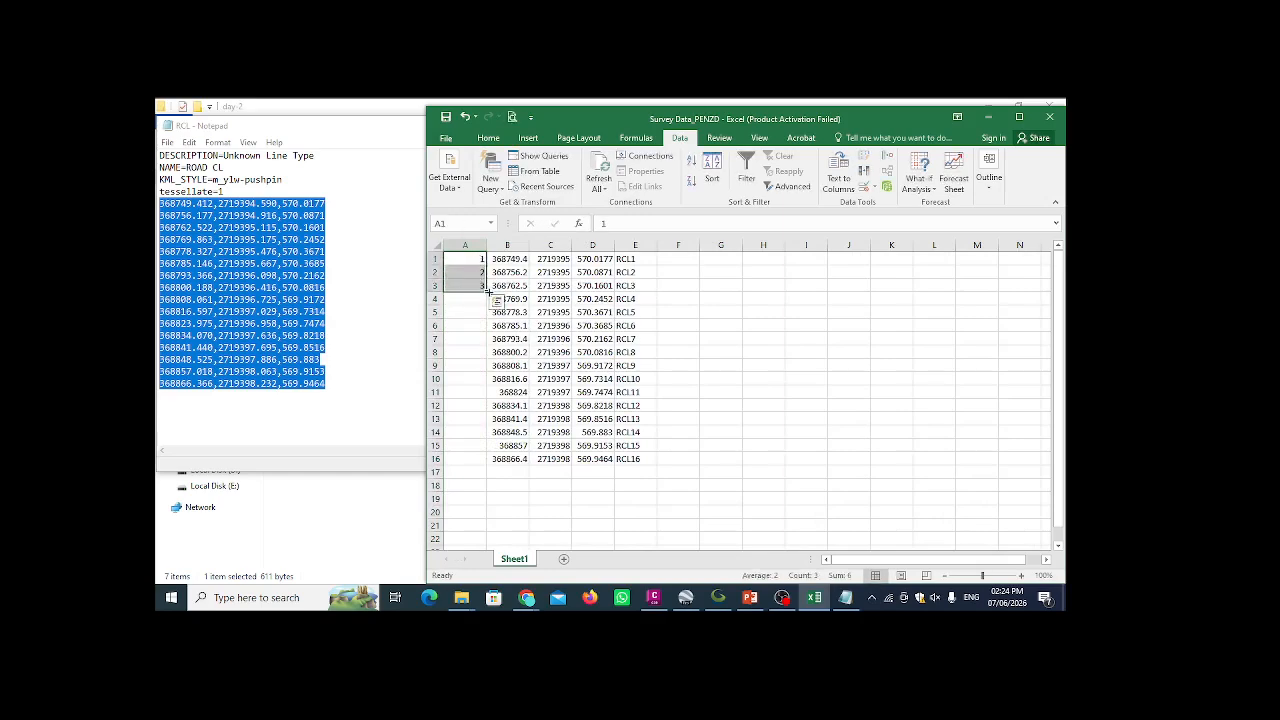
double_click(488, 291)
click(752, 467)
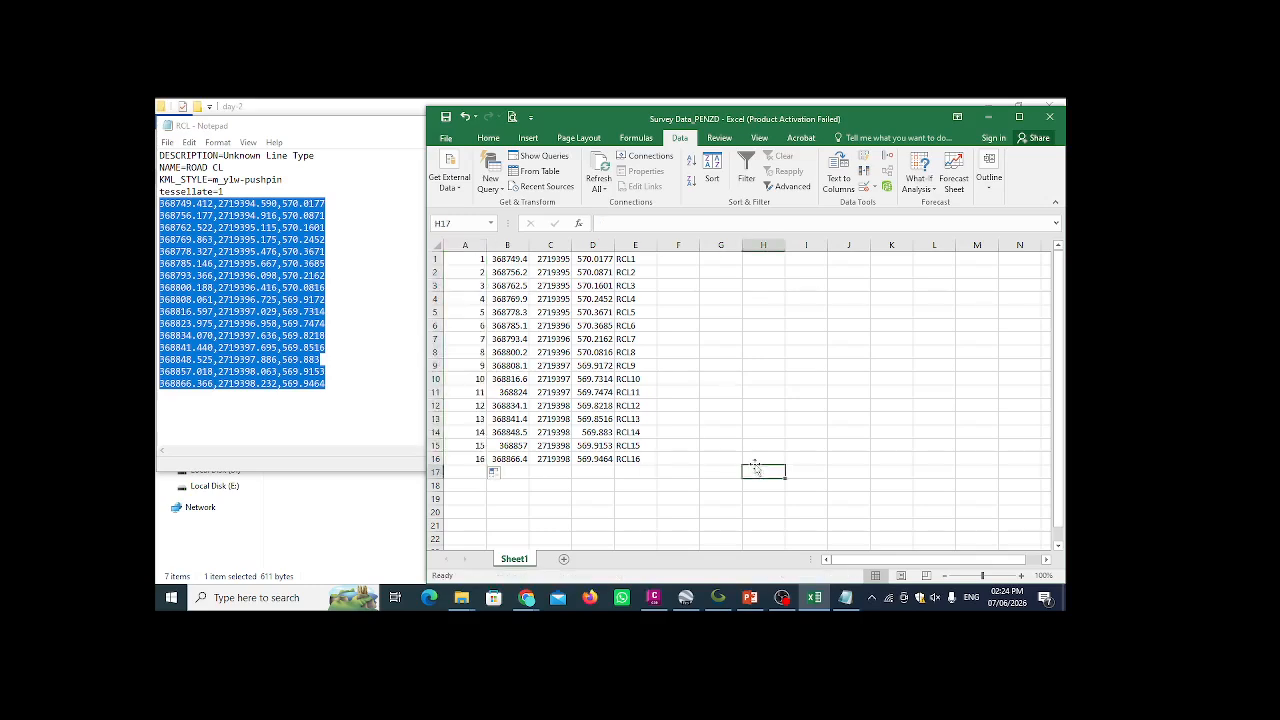
- Review columns A to E of the road centerline points one by one, checking the PENZD order
click(466, 244)
click(507, 245)
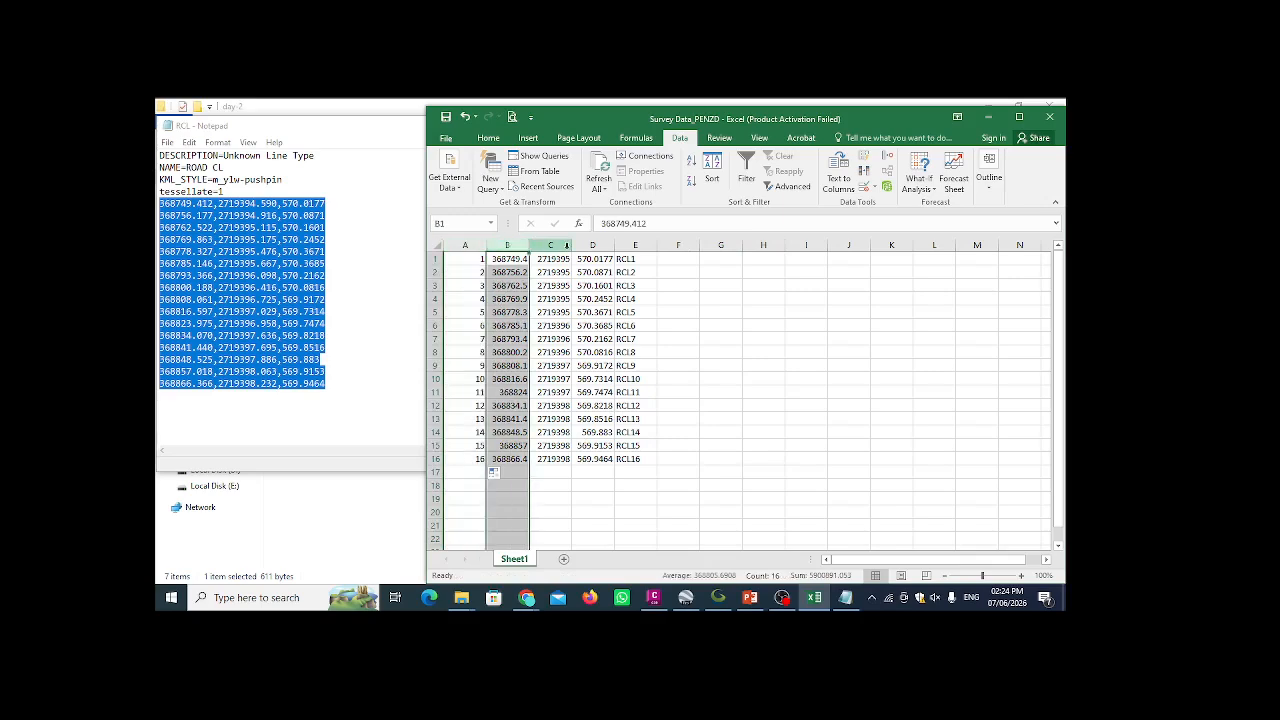
click(551, 245)
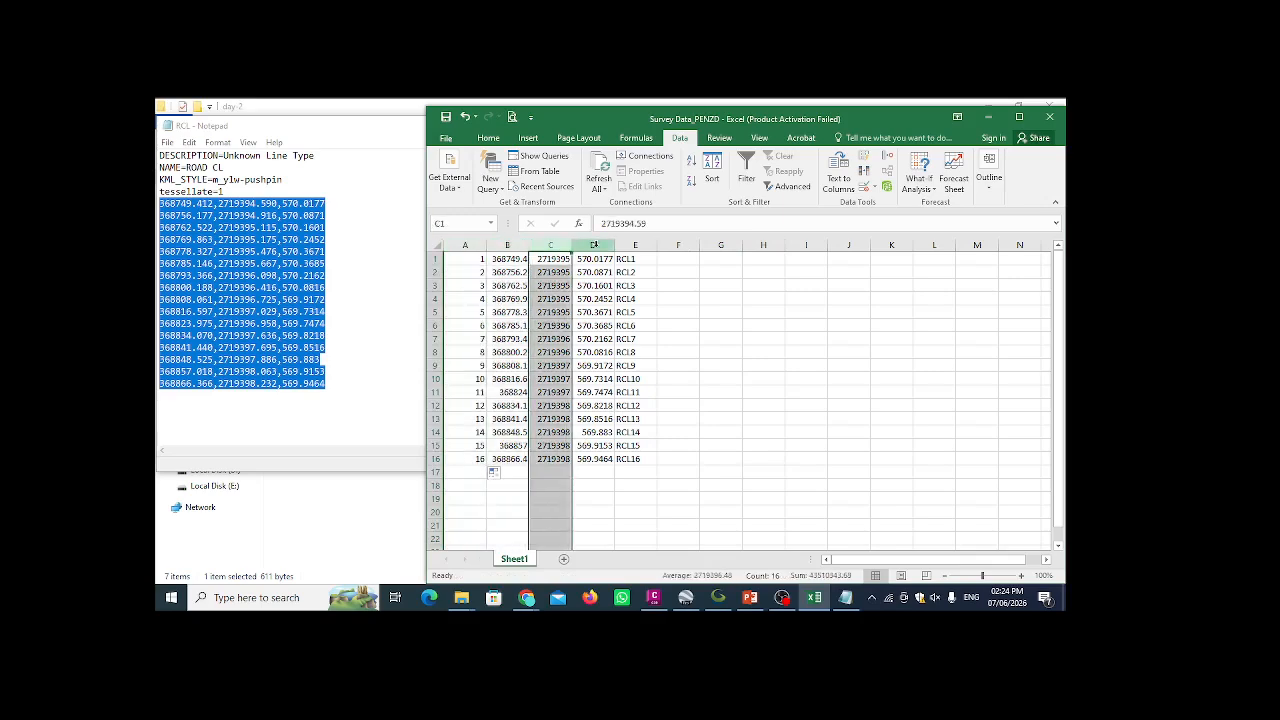
click(596, 245)
click(636, 245)
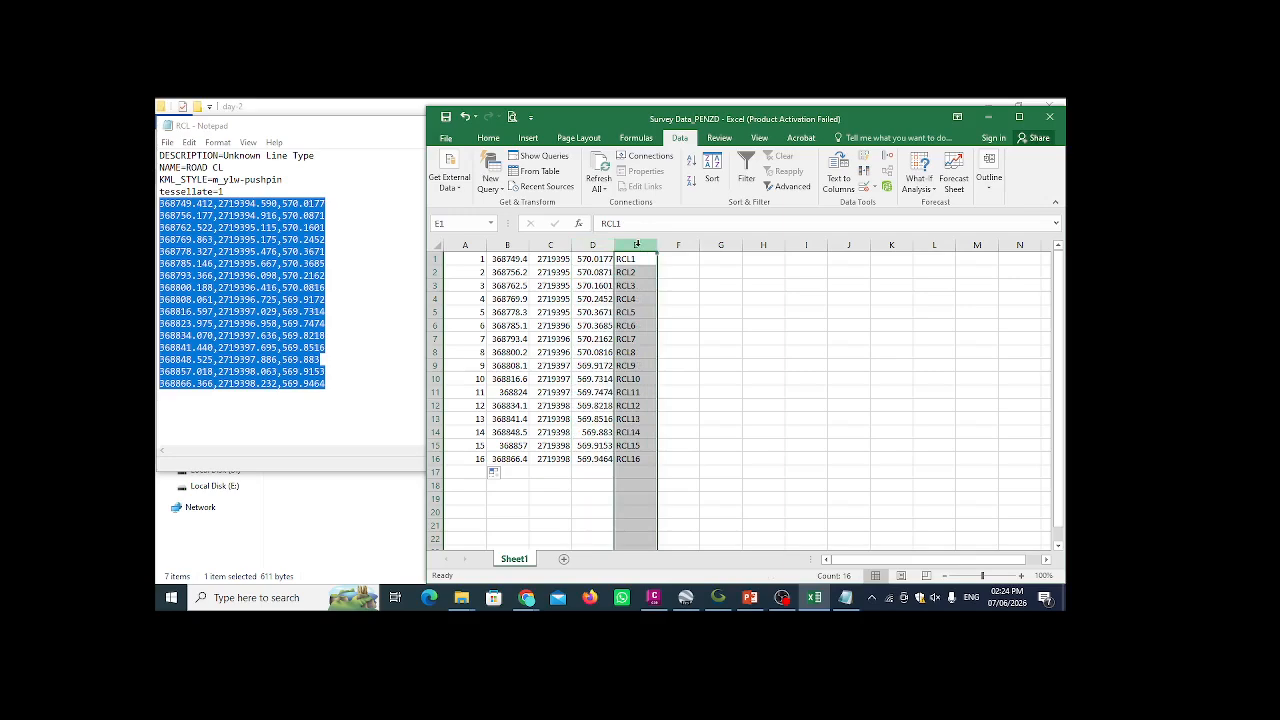
click(567, 495)
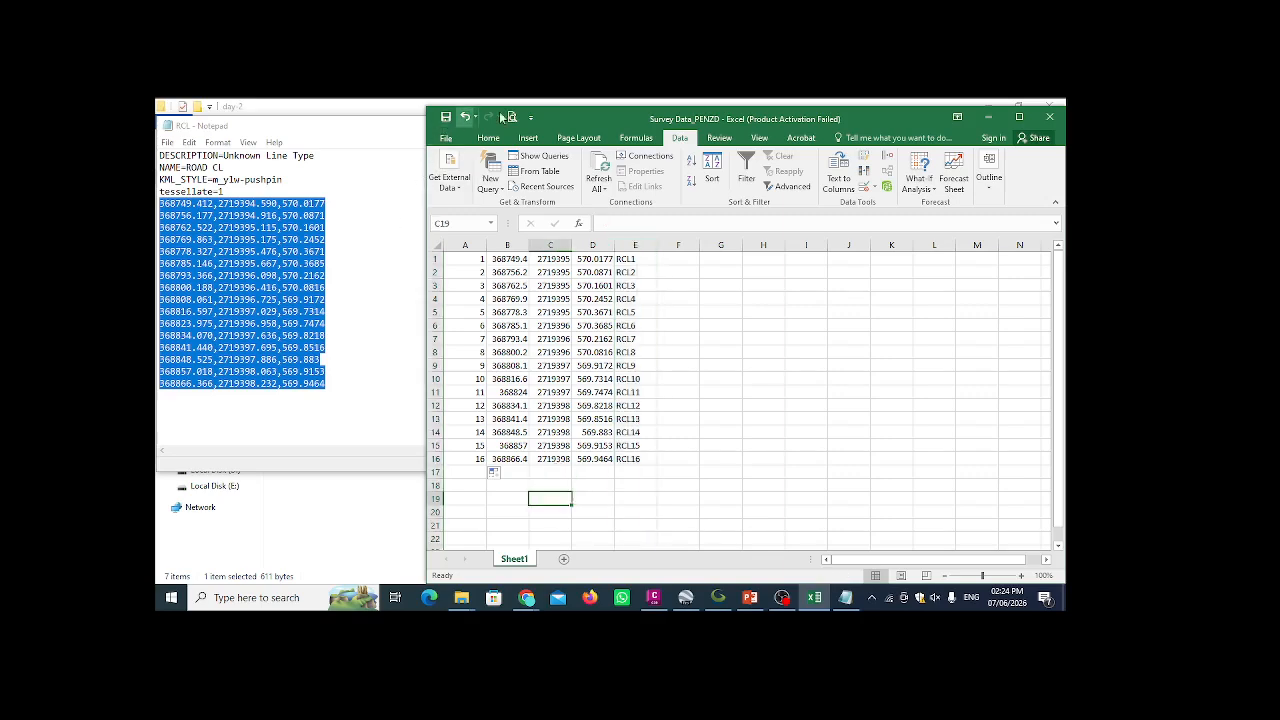
- Close the RCL text document, open the EG text document and select all its coordinate lines for copying
click(989, 117)
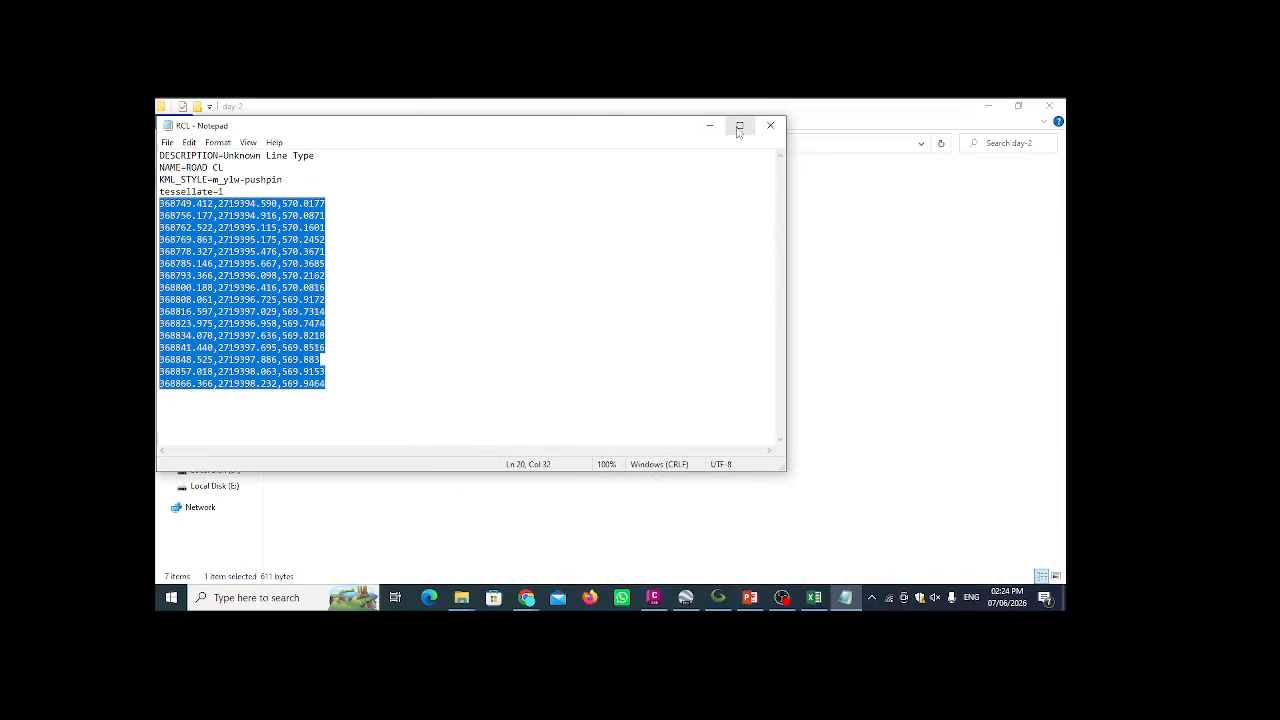
click(770, 125)
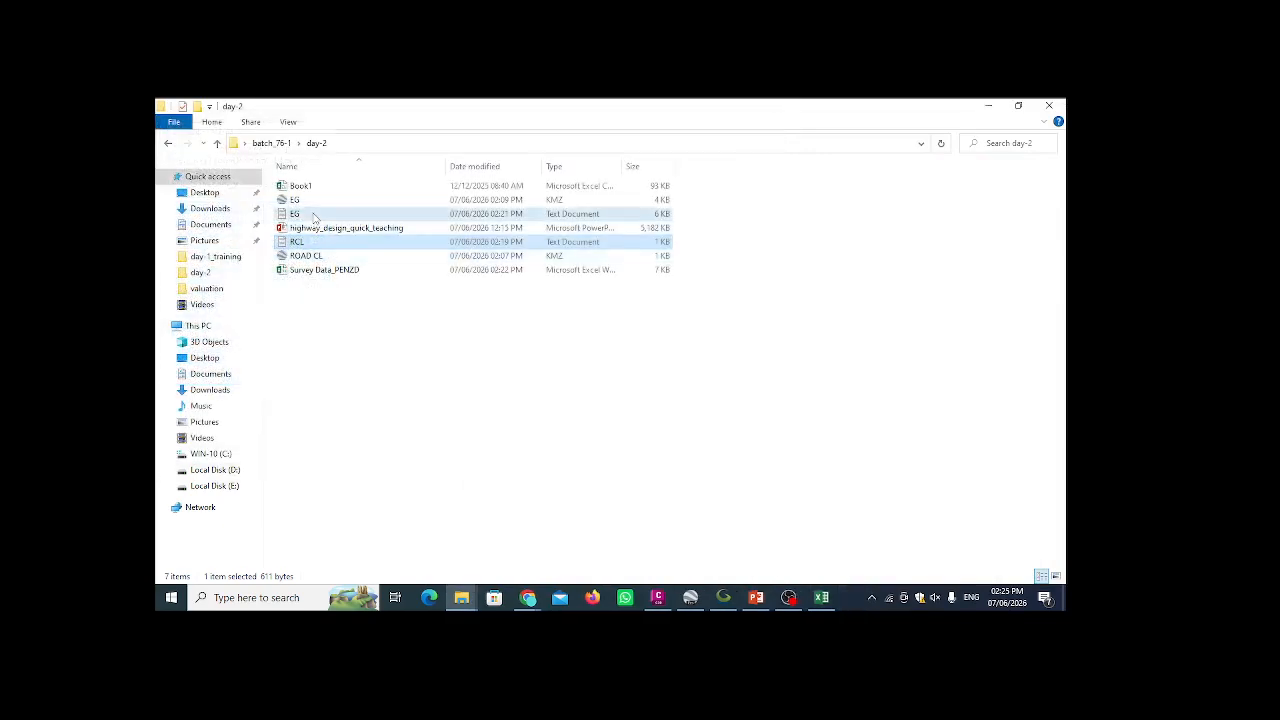
double_click(315, 217)
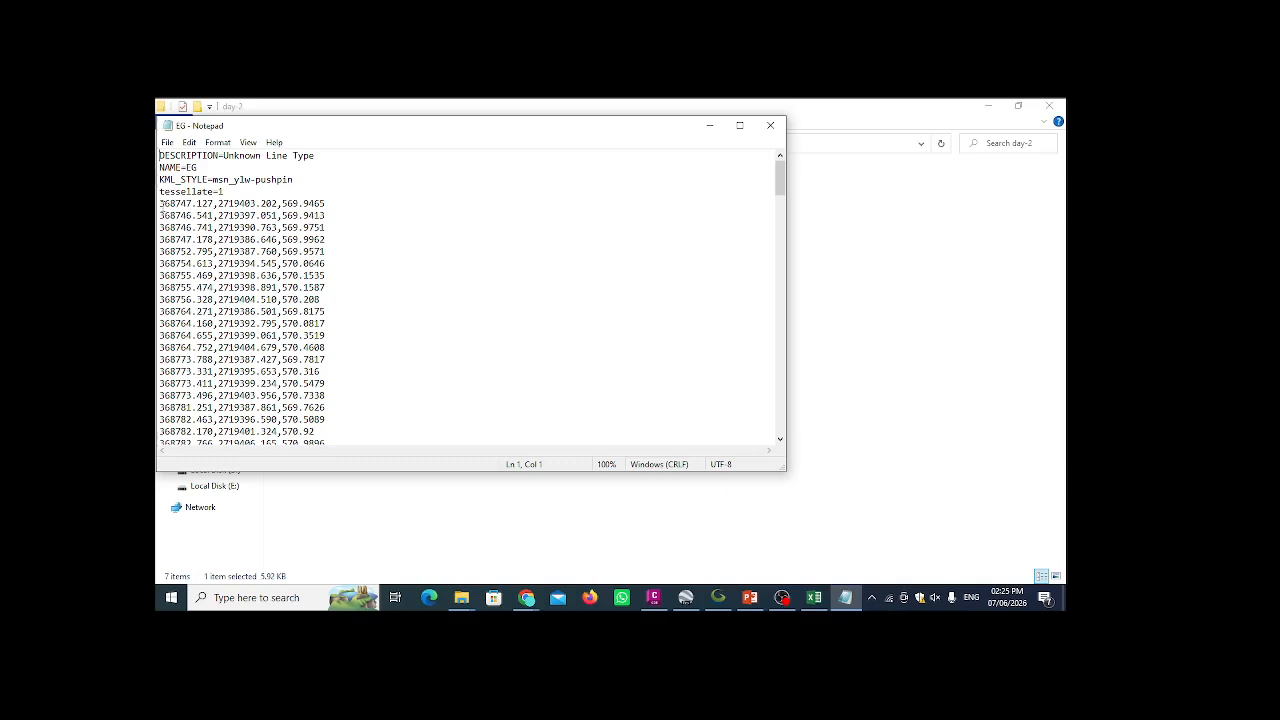
drag(160, 204, 229, 239)
scroll(420, 286, down, 20)
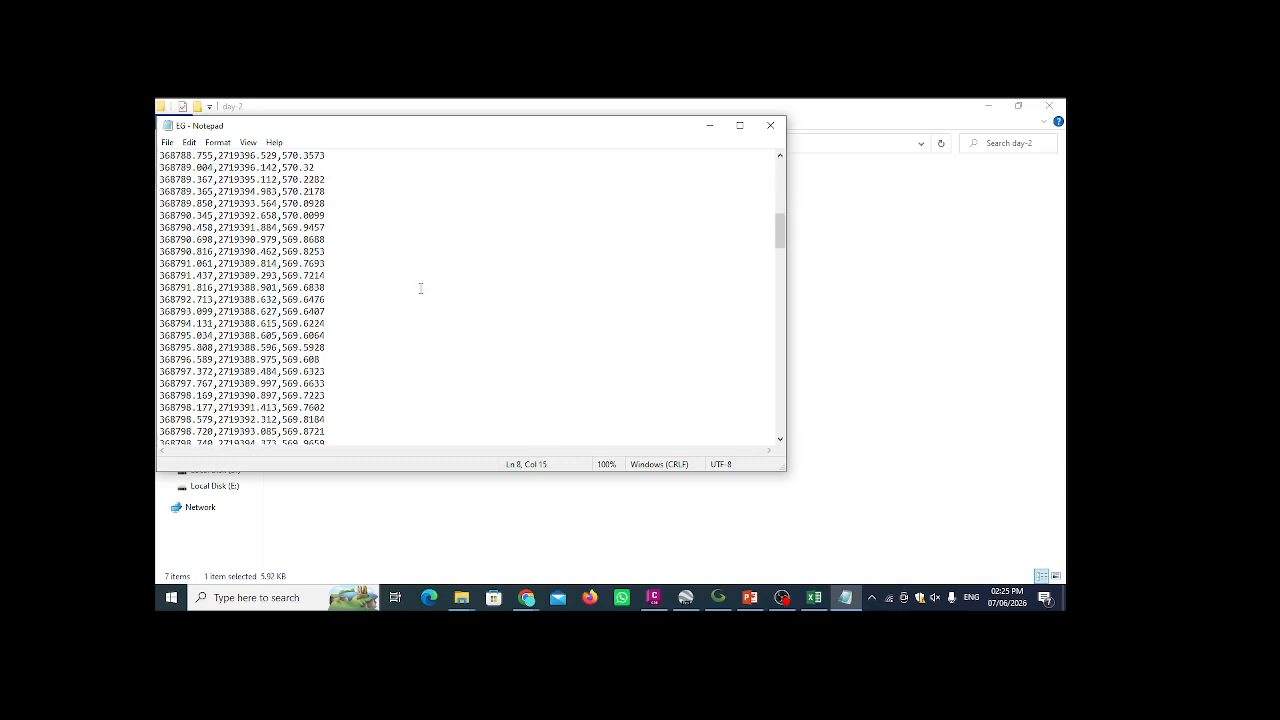
scroll(691, 272, down, 15)
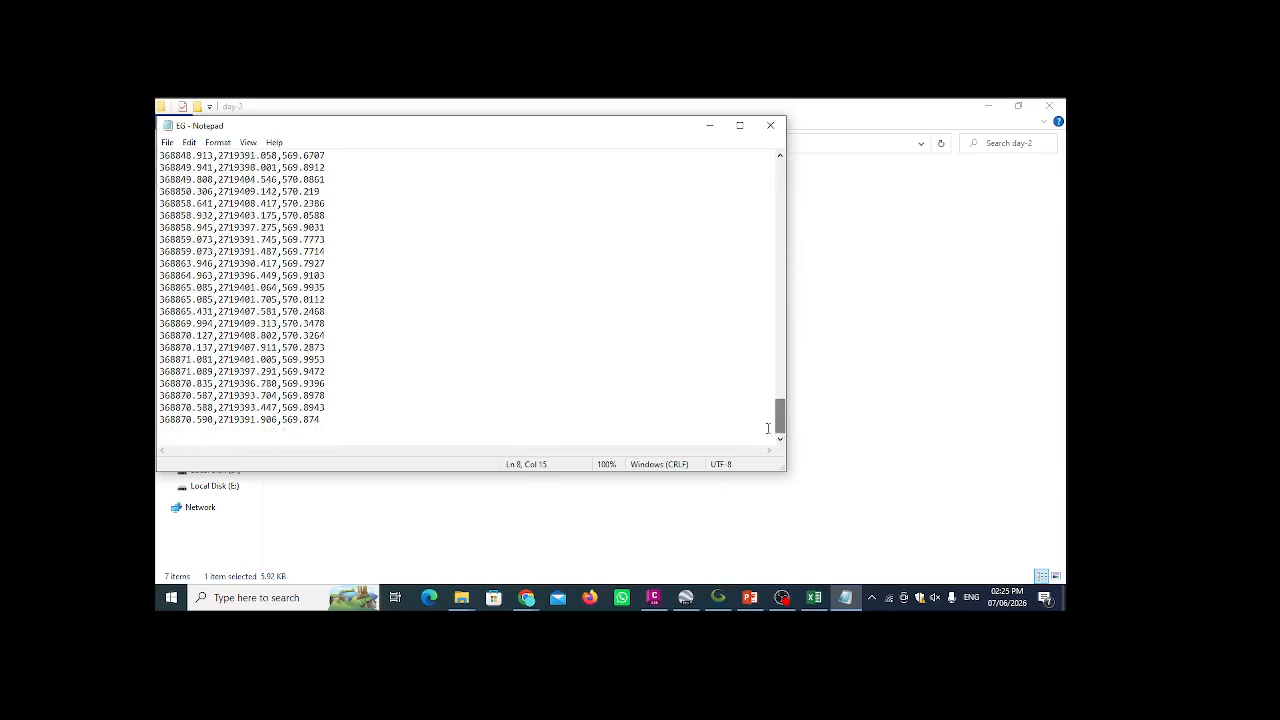
shift+click(359, 421)
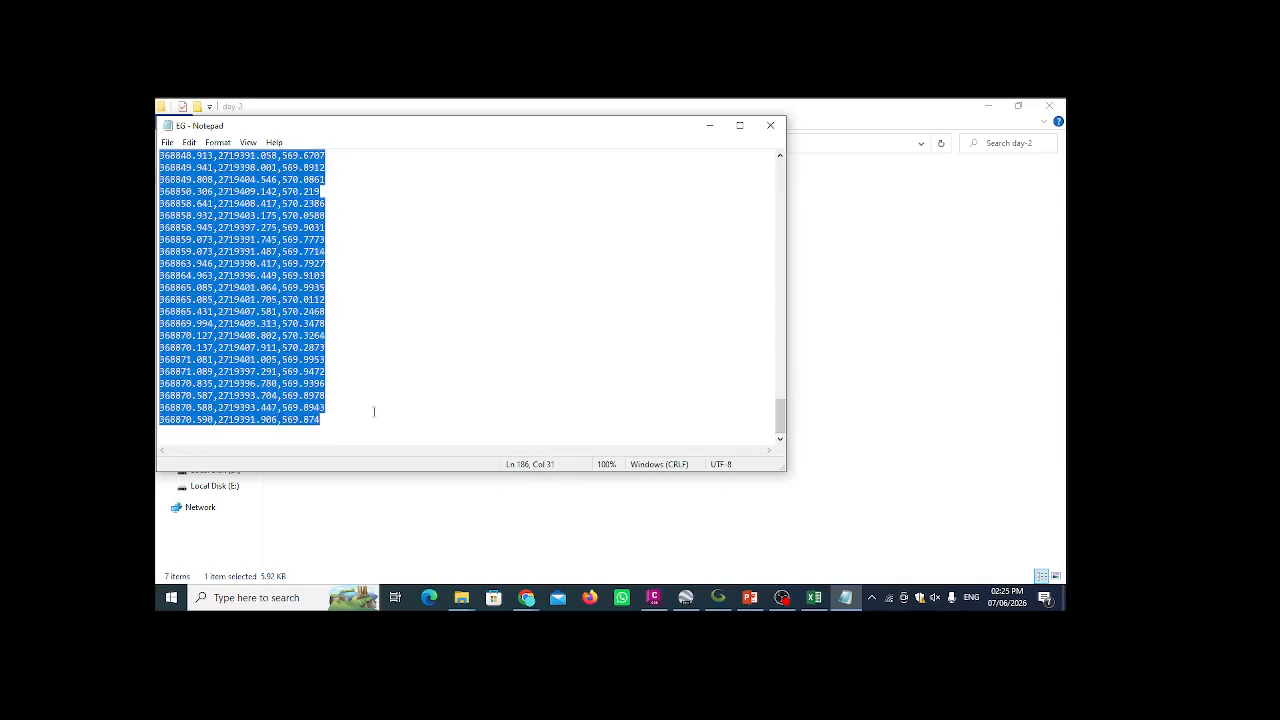
- Paste the EG coordinates into the Survey Data_PENZD workbook starting at cell B17, below the road centerline points
click(814, 597)
click(523, 471)
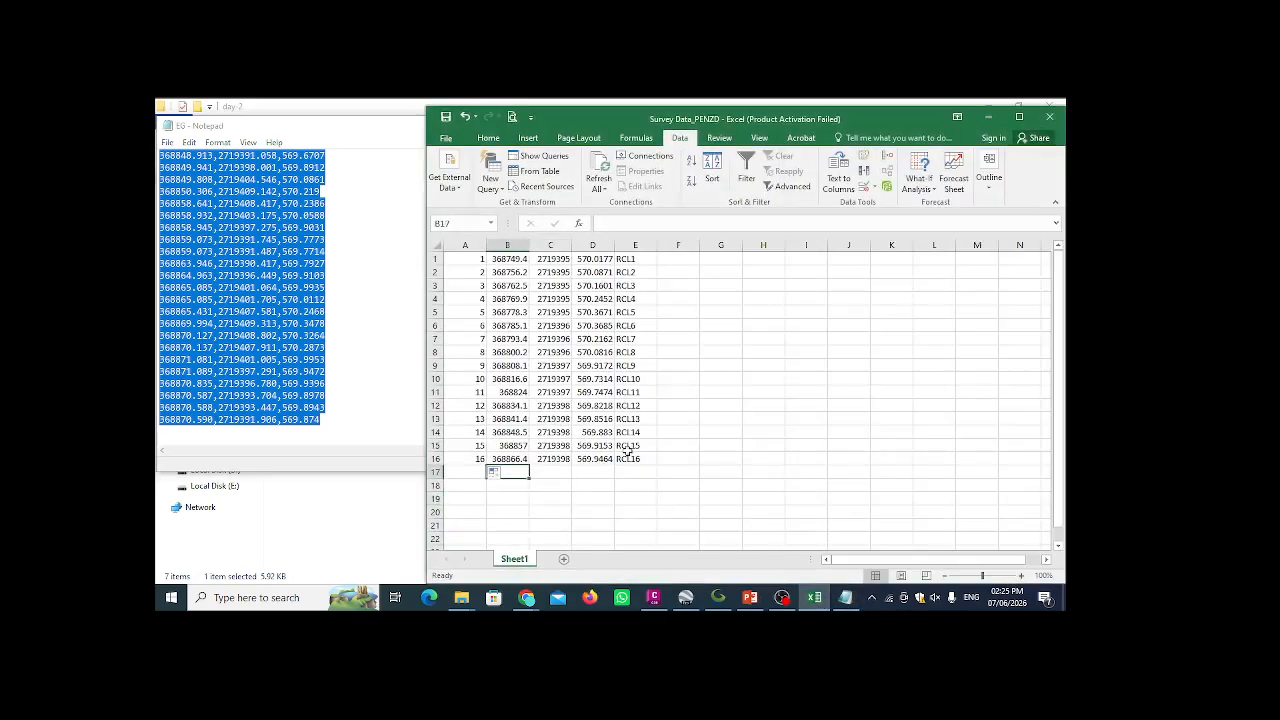
key(ctrl+v)
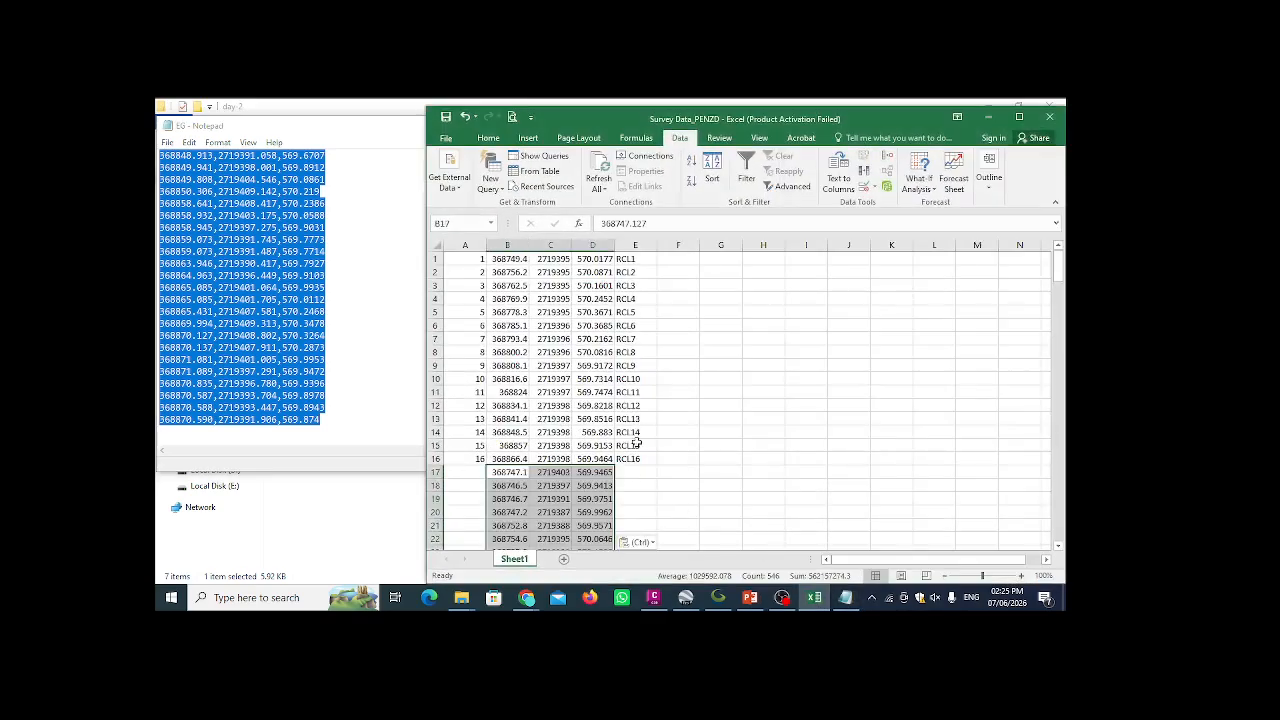
scroll(636, 443, down, 2)
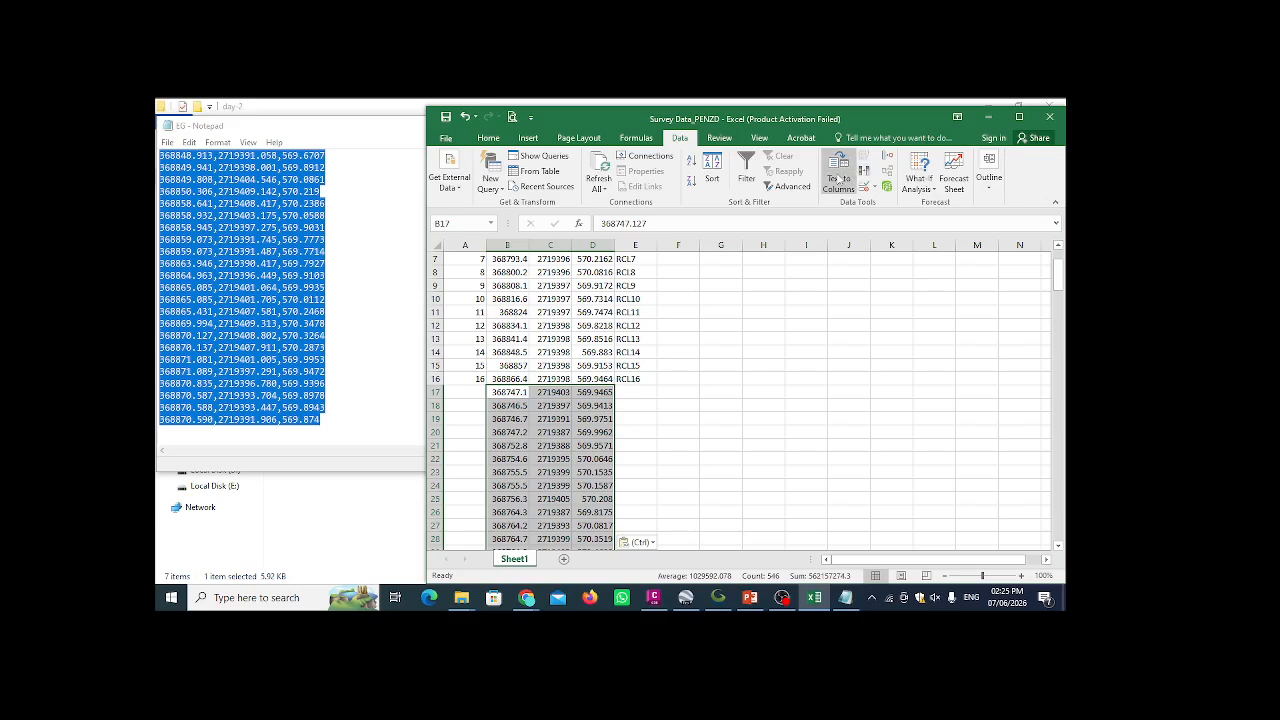
click(636, 428)
click(611, 408)
click(566, 408)
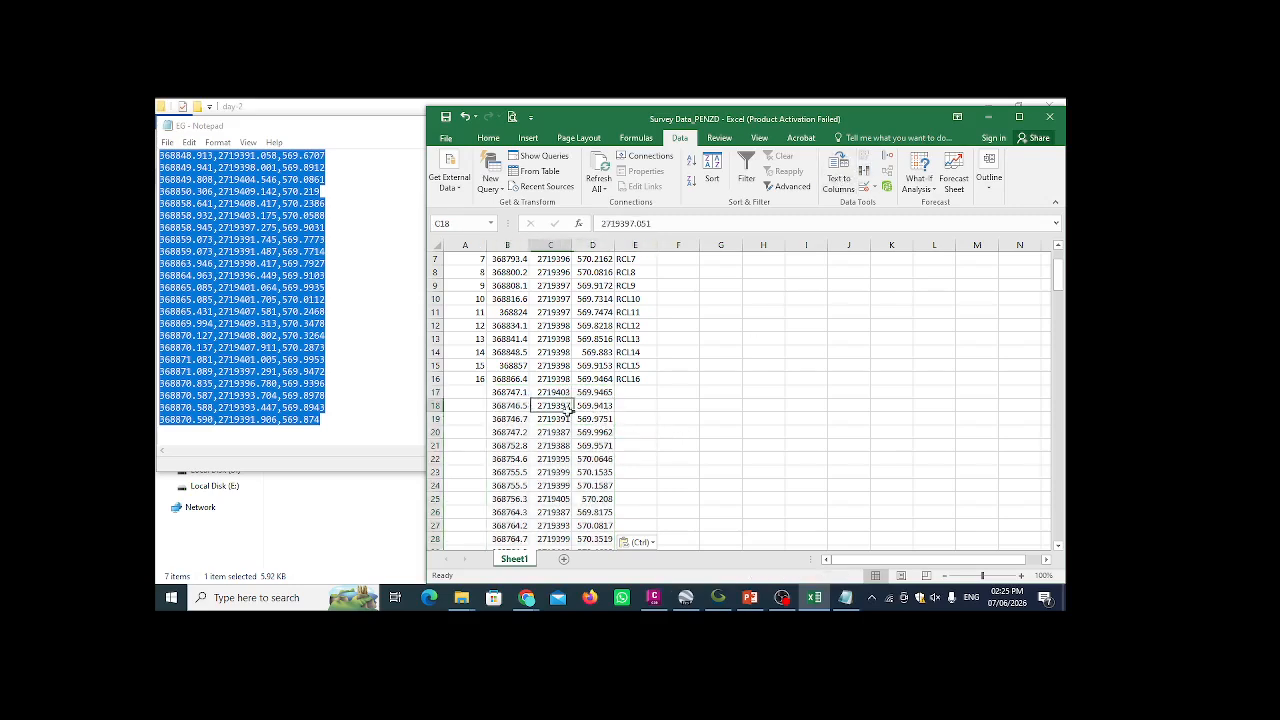
- Continue the point numbering in column A from 15 and 16 down to 198 alongside the EG coordinates
click(510, 418)
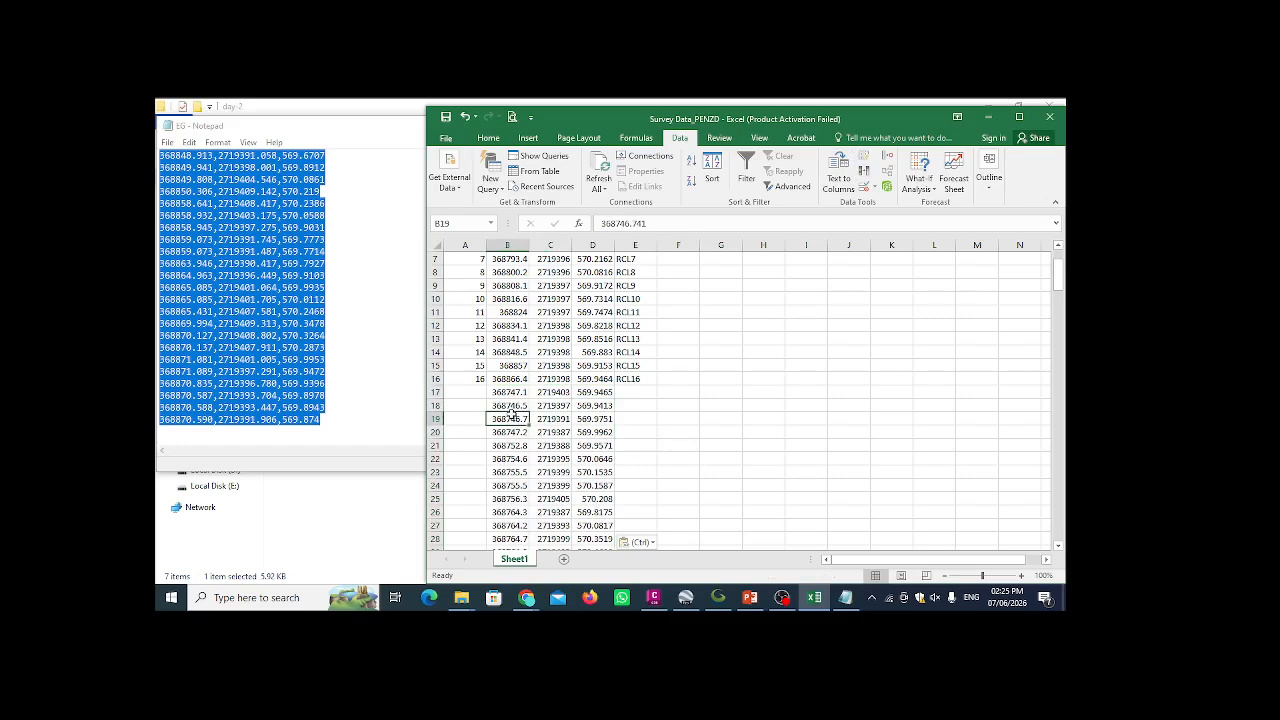
drag(470, 365, 480, 380)
double_click(486, 385)
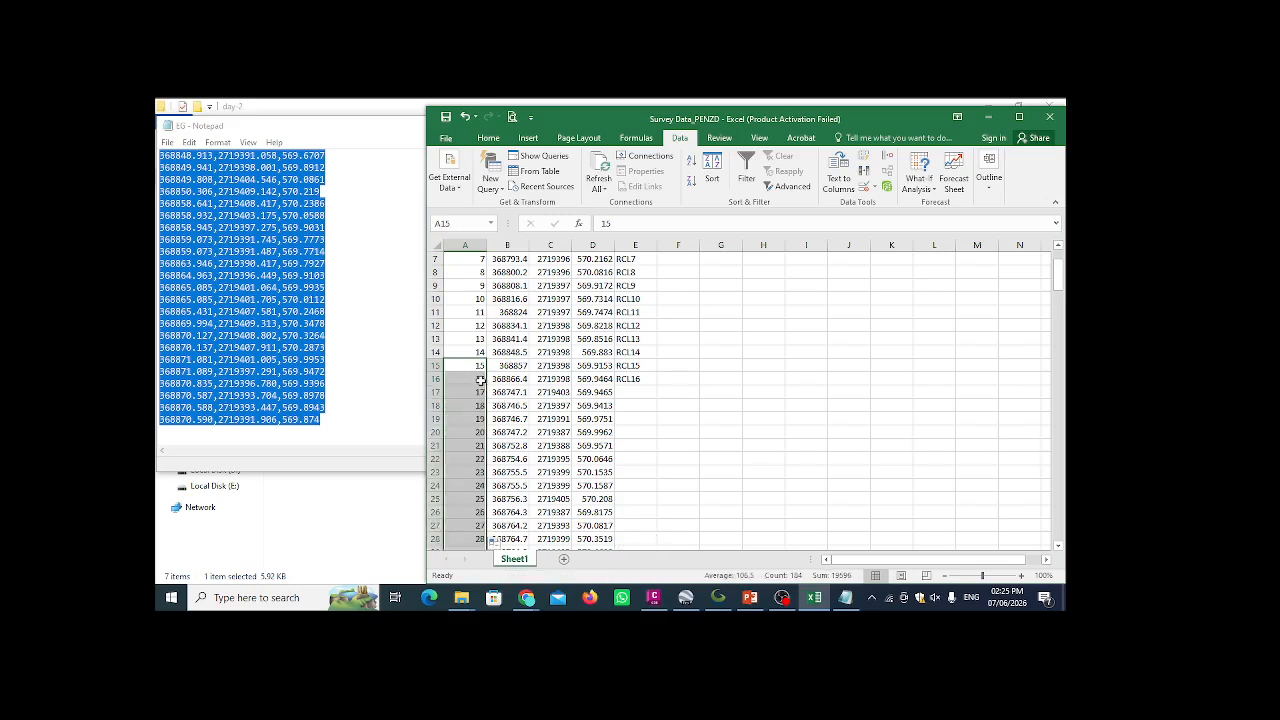
- Label the ground points in column E as EG1 and EG2 from row 17, and fill the series down to EG182 in row 198
click(640, 392)
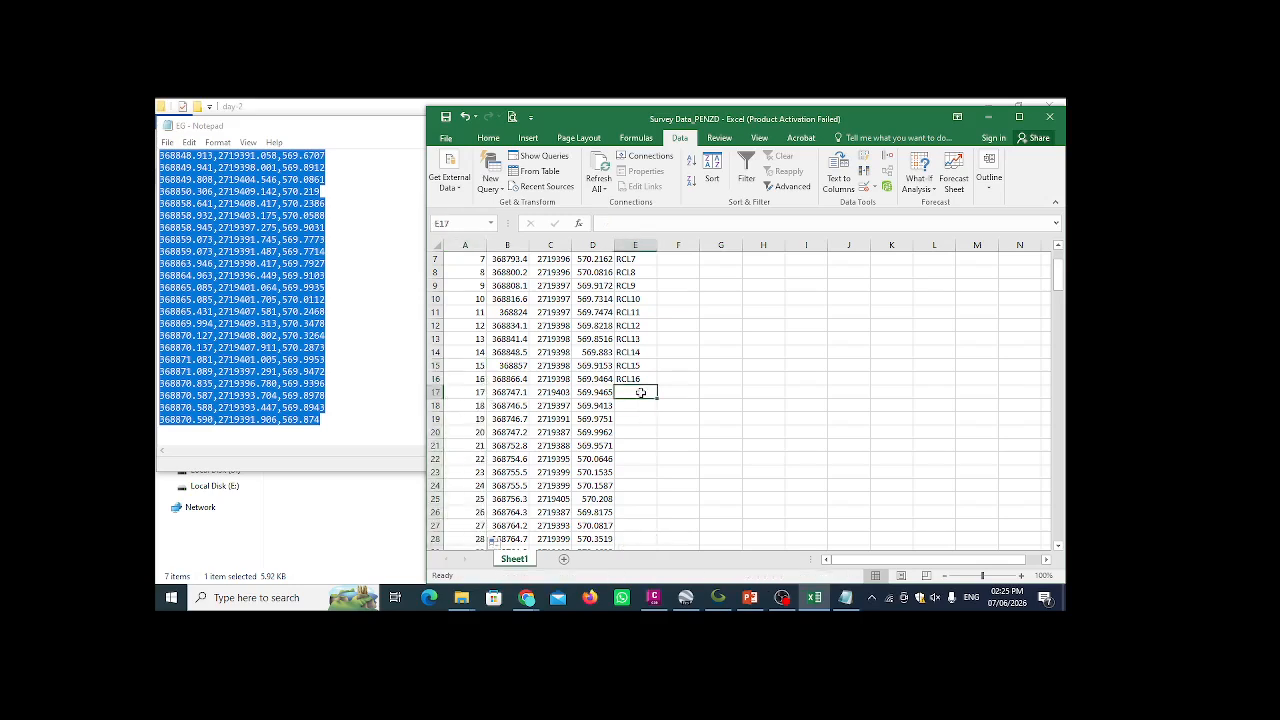
text(E)
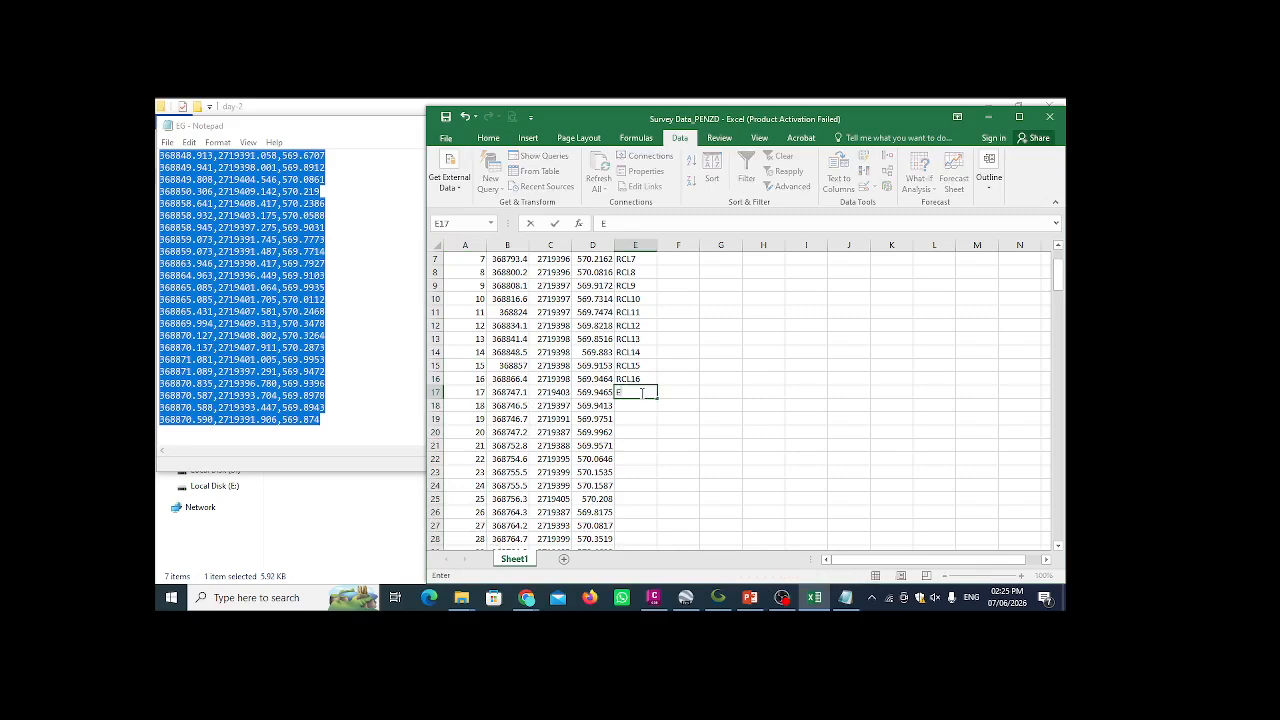
text(G1)
key(Return)
text(EG2)
drag(630, 392, 632, 405)
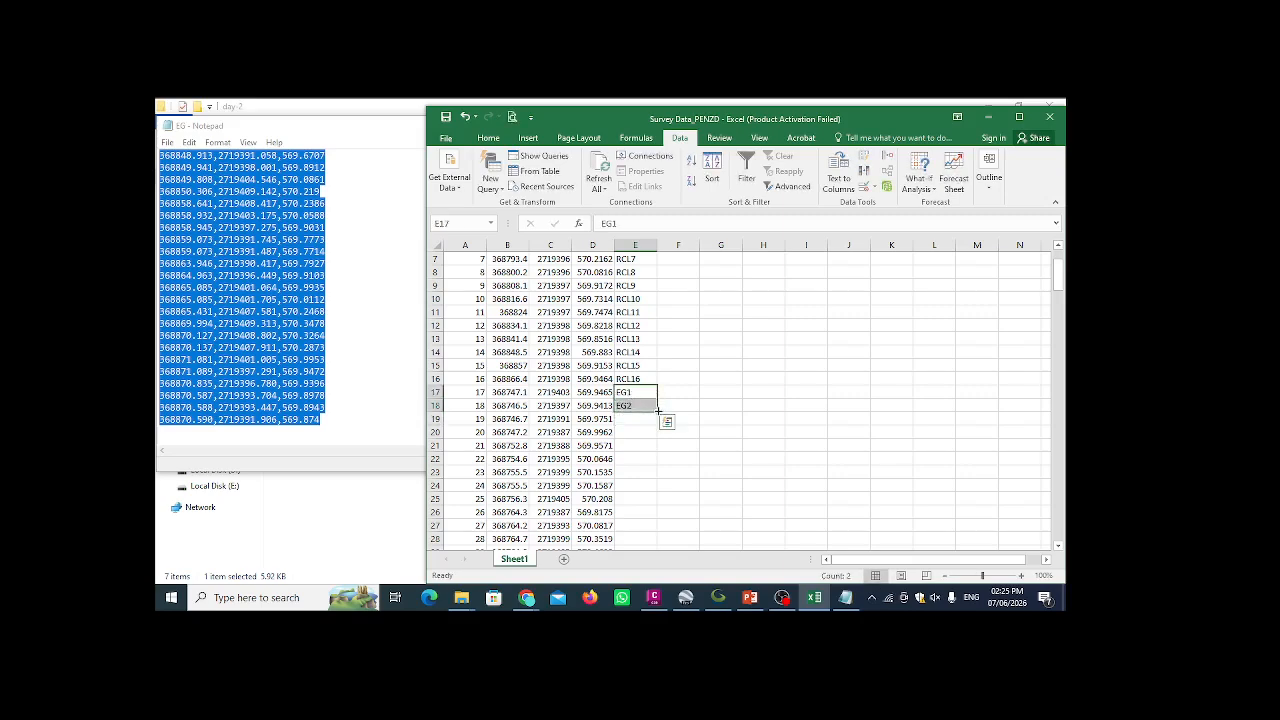
double_click(658, 410)
scroll(662, 412, down, 20)
scroll(662, 412, down, 20)
scroll(669, 412, up, 4)
click(745, 394)
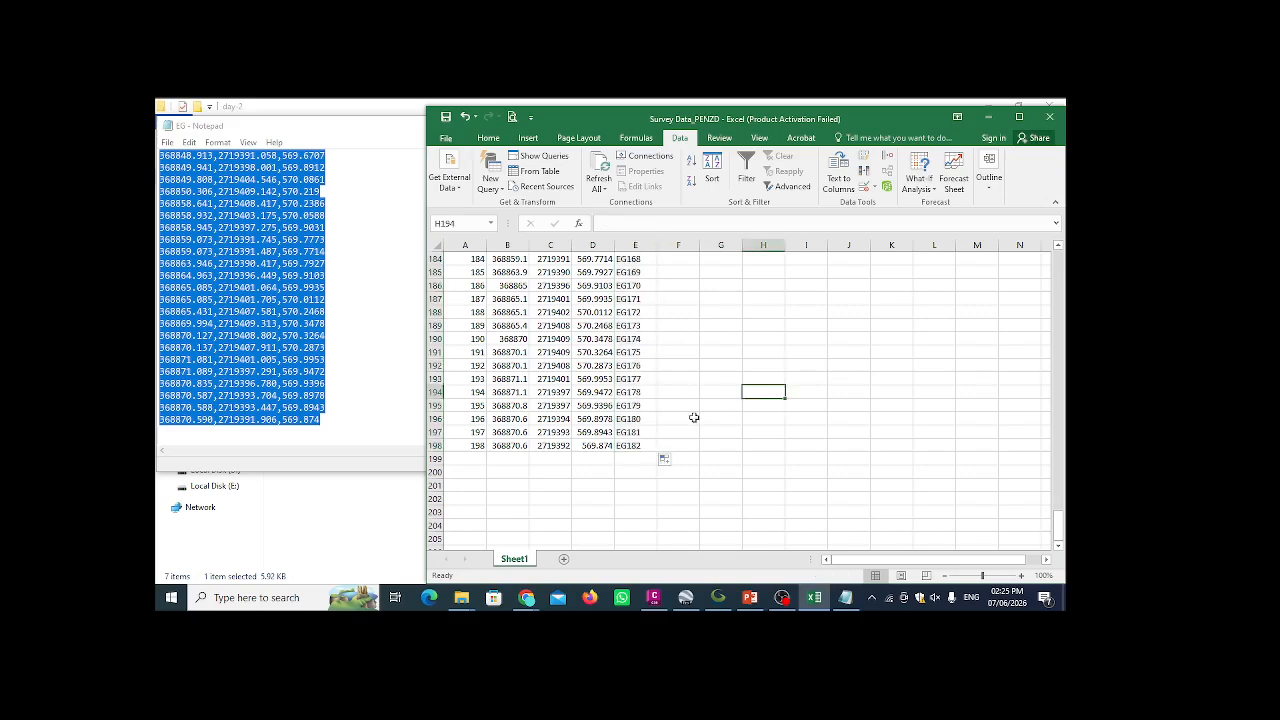
scroll(694, 417, up, 5)
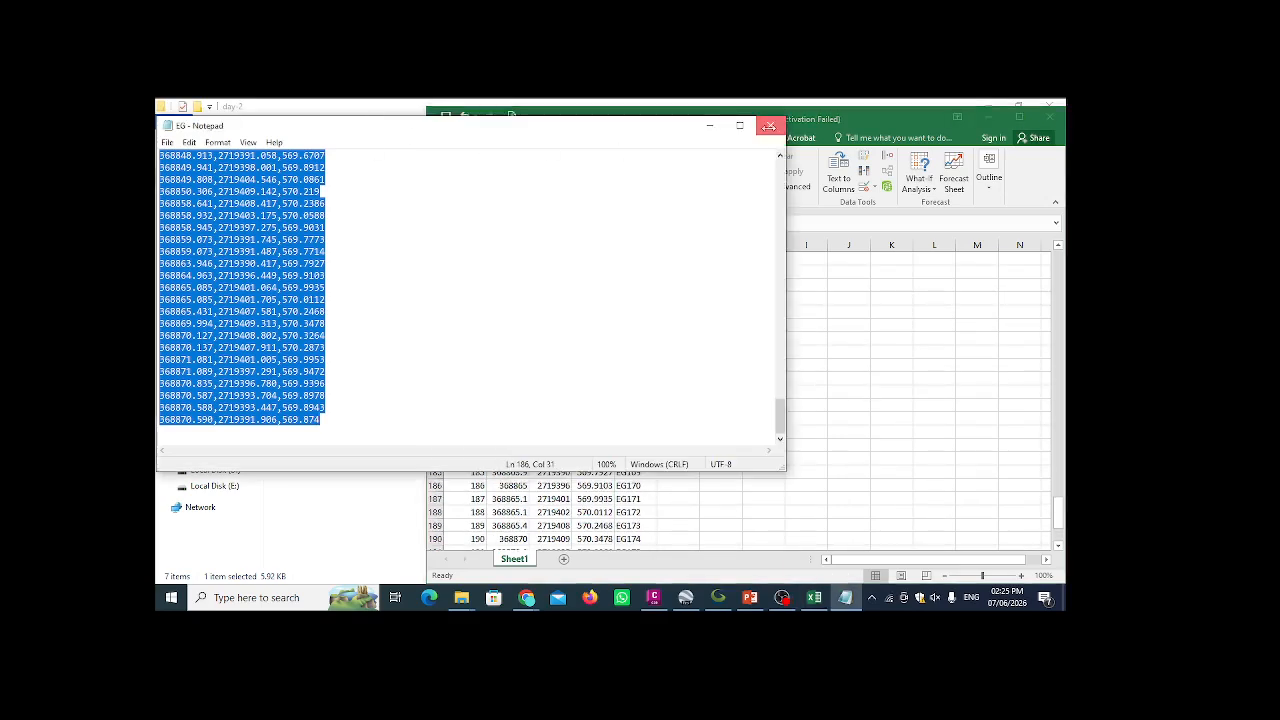
- Close the EG text document and maximize the Survey Data_PENZD workbook
click(771, 121)
click(1019, 117)
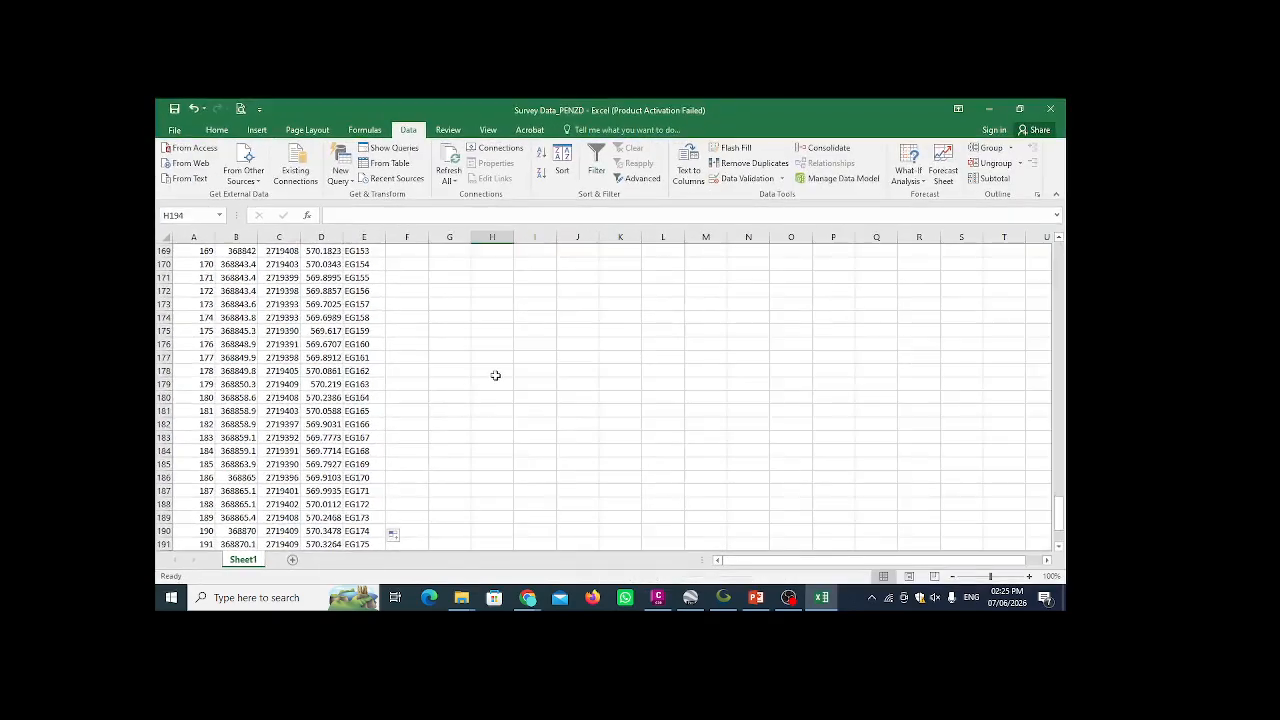
drag(1062, 512, 1057, 260)
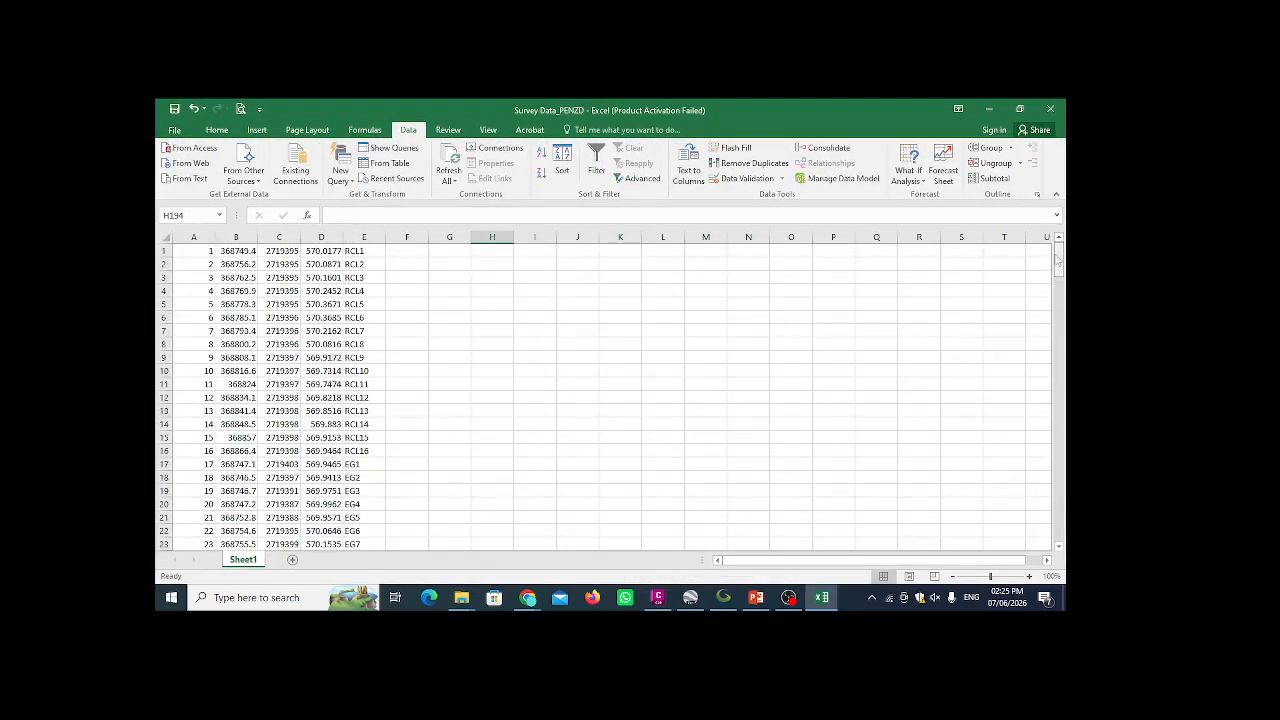
- Save the workbook in the day-2 folder as Survey Data_PENZD in CSV (Comma delimited) format
click(173, 131)
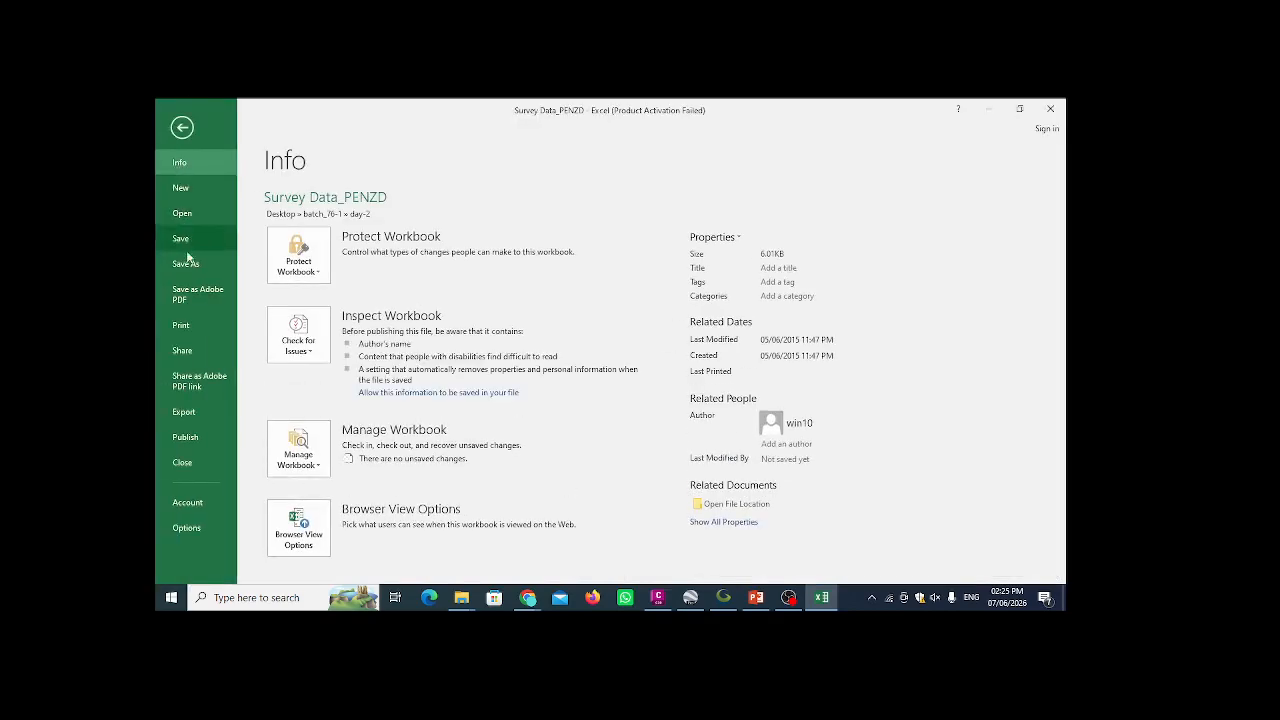
click(187, 264)
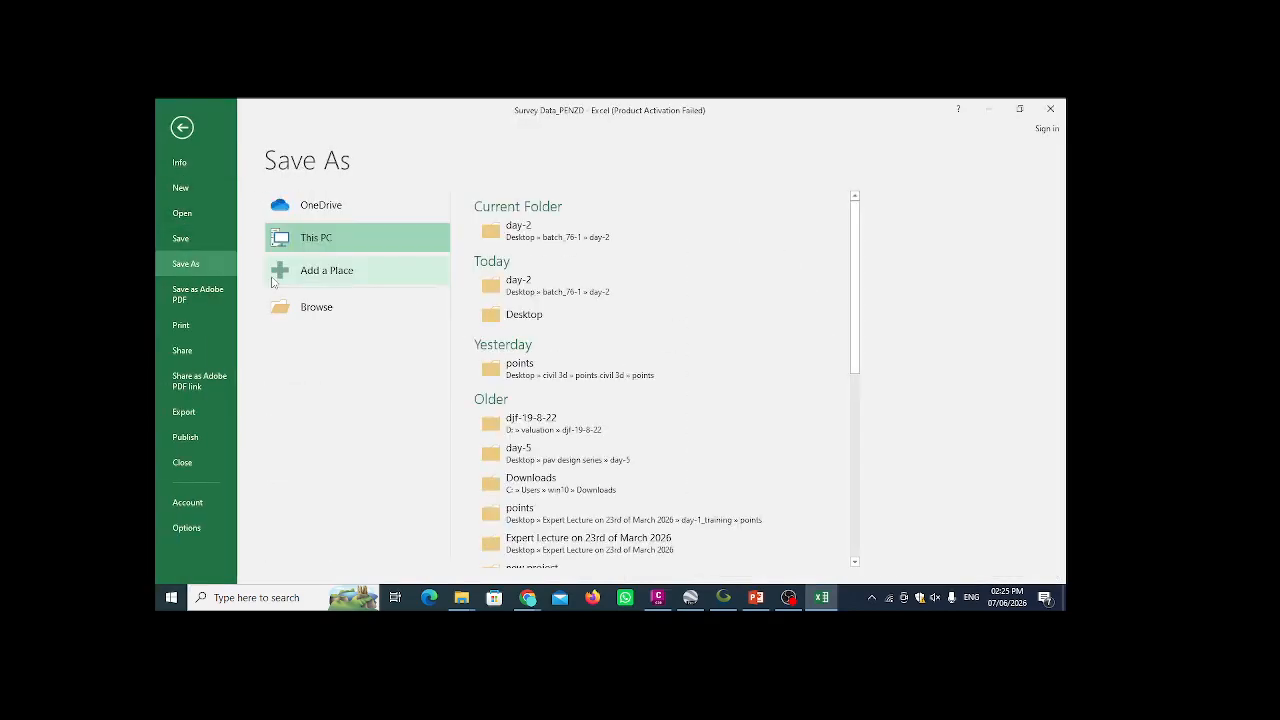
click(528, 244)
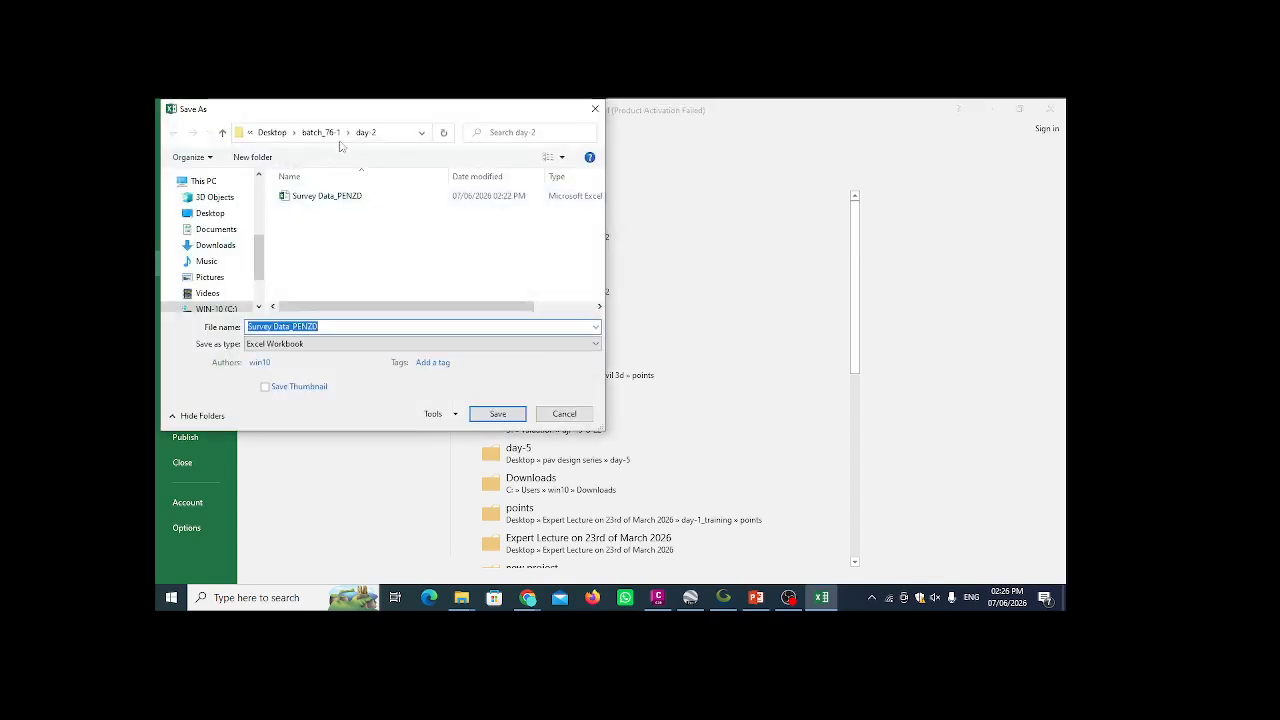
click(372, 346)
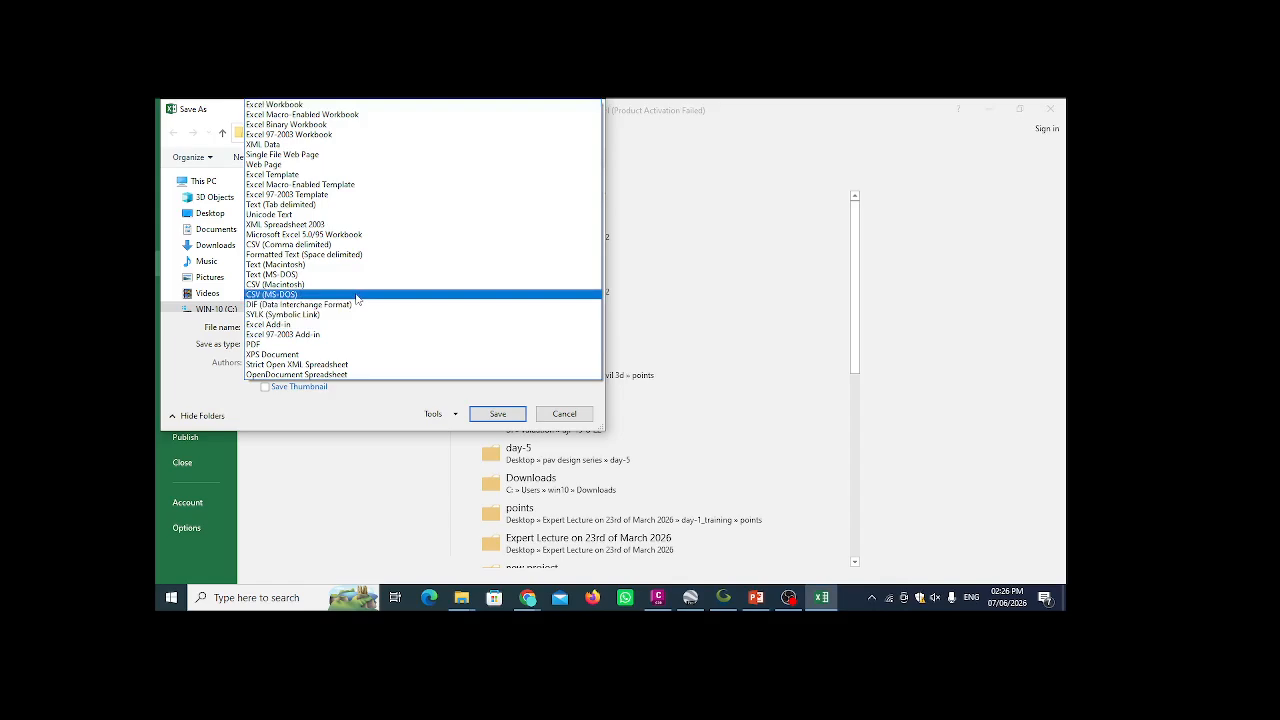
click(353, 245)
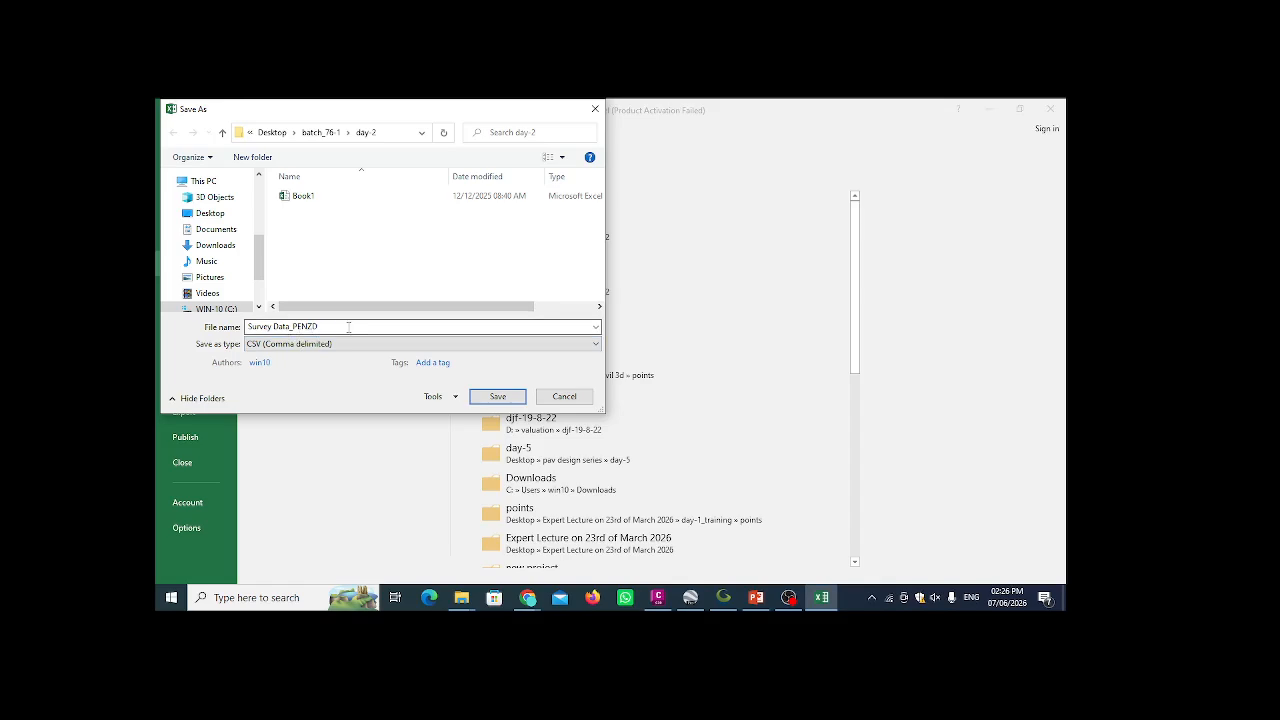
click(515, 397)
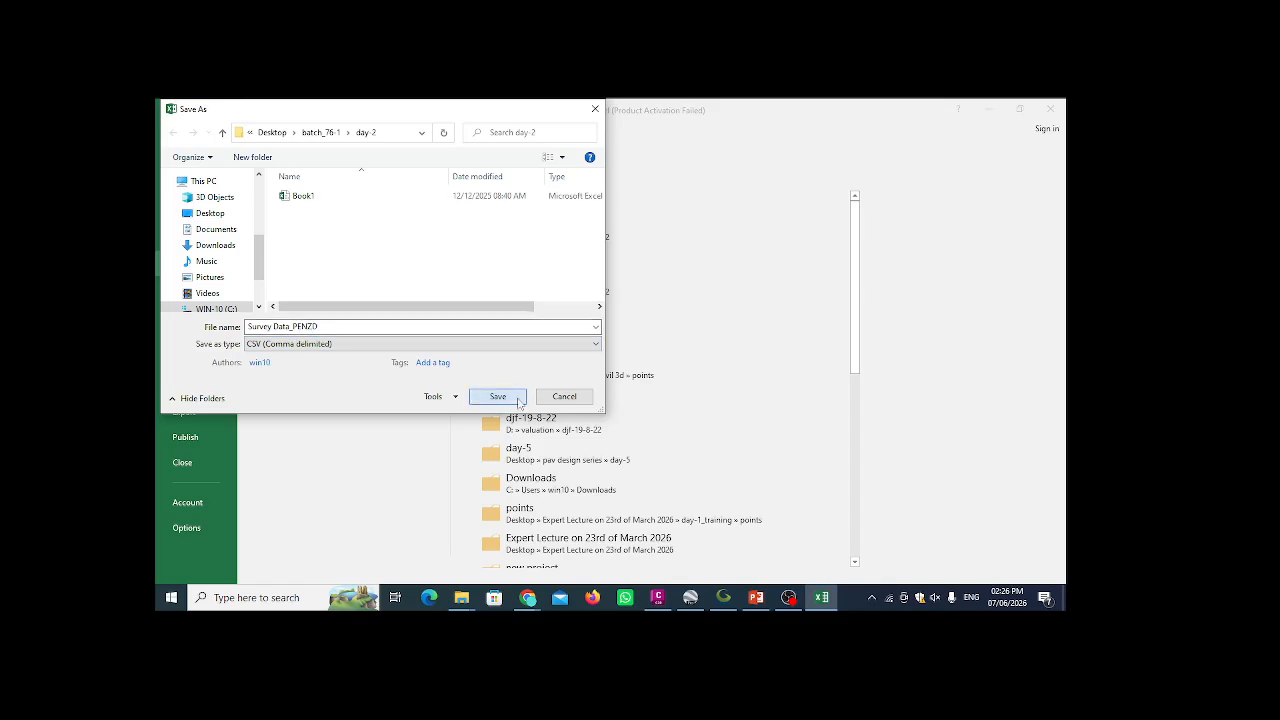
click(551, 386)
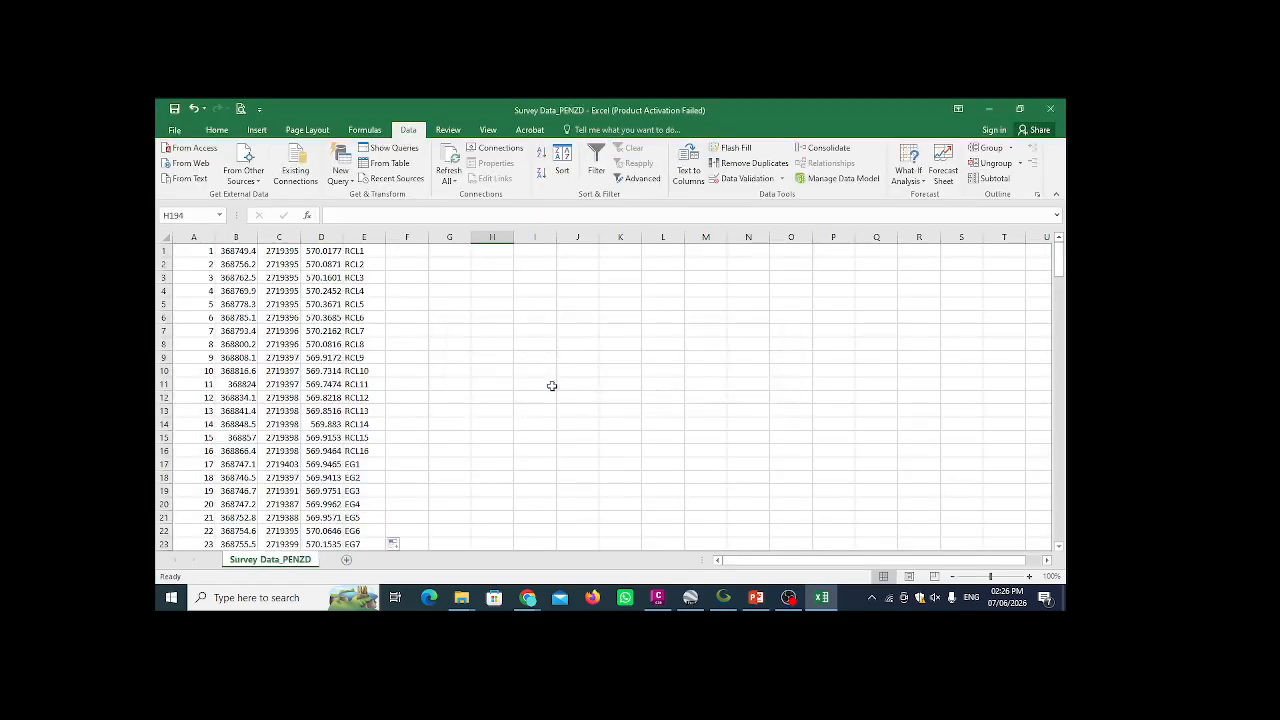
- Save Survey Data_PENZD again over the existing CSV file, and close the workbook without saving further changes
click(1050, 108)
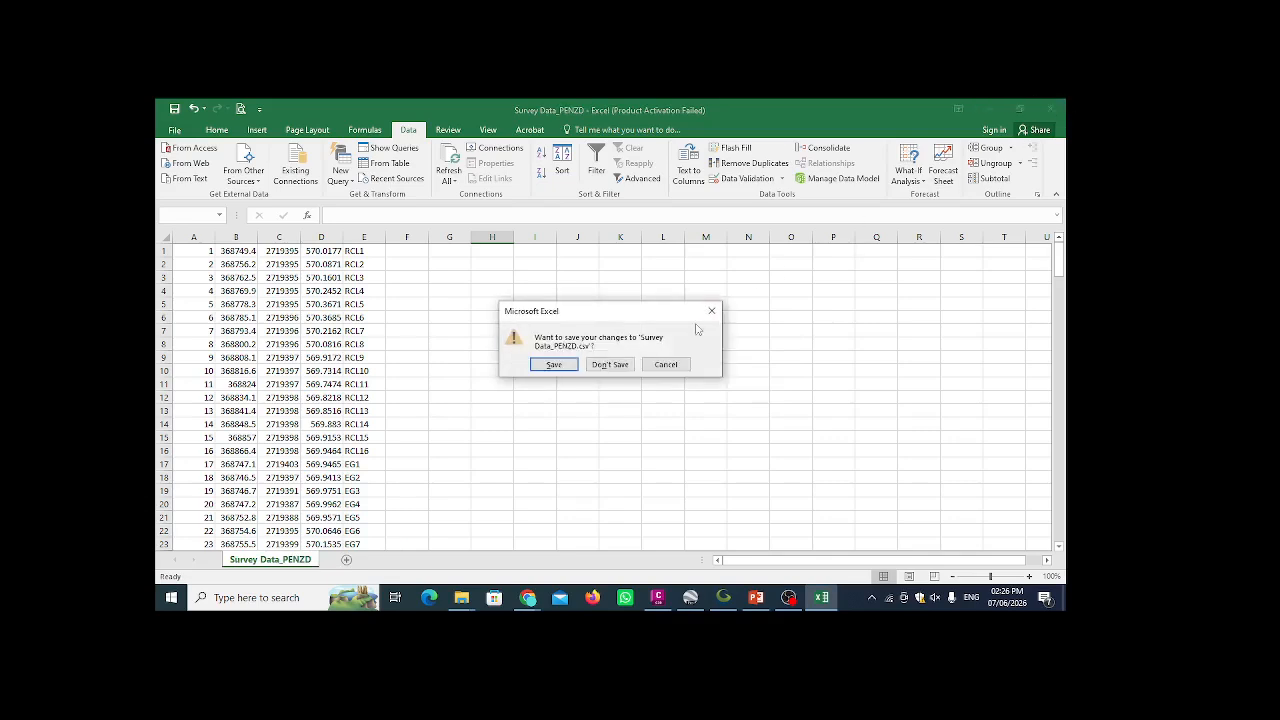
click(553, 364)
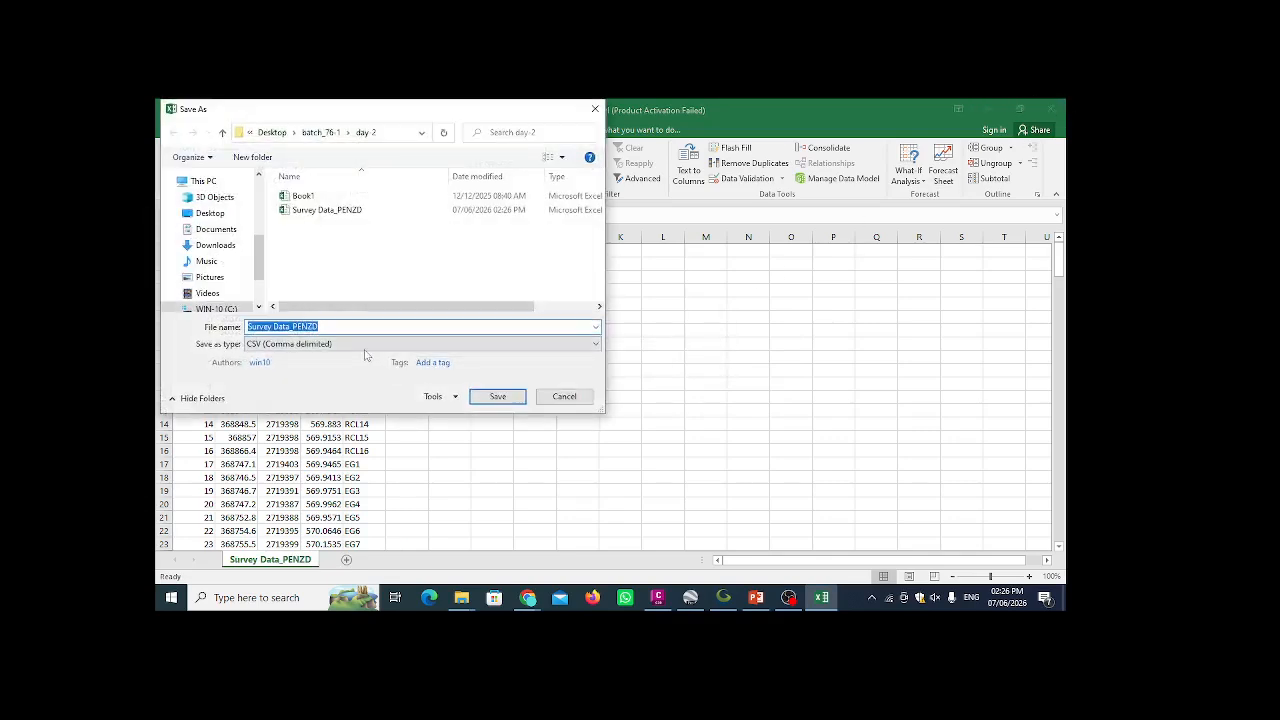
click(495, 397)
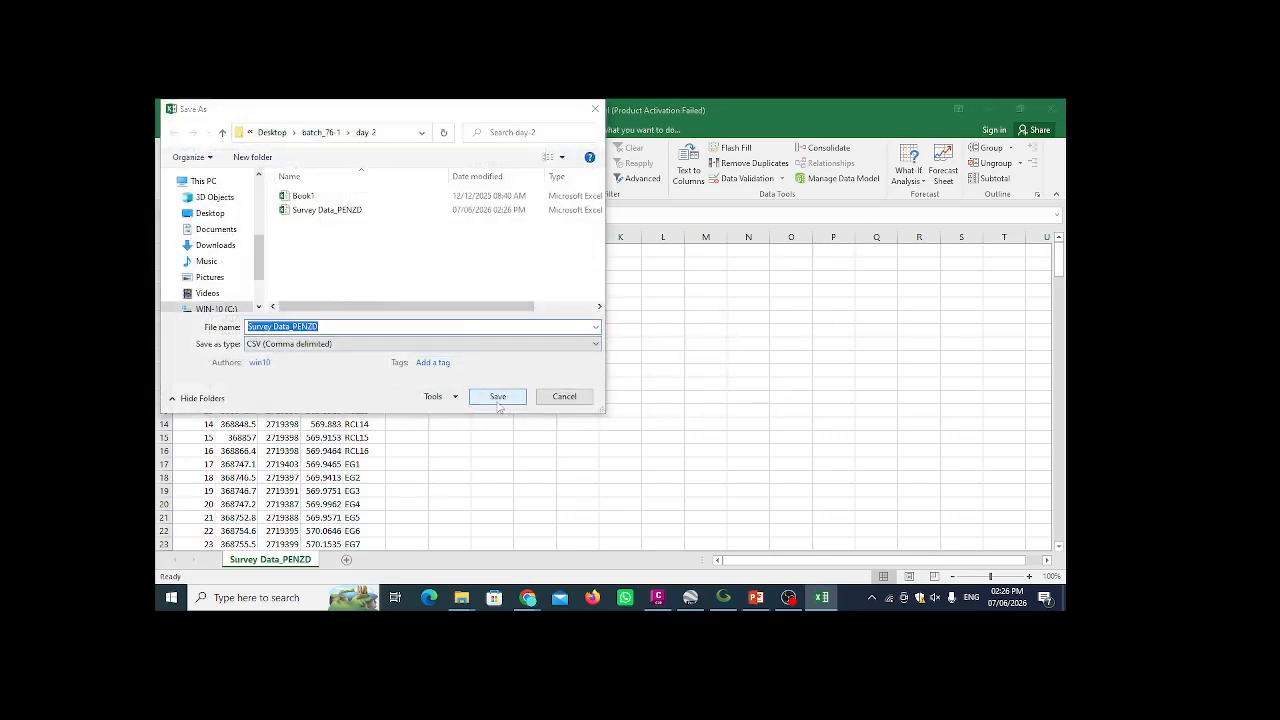
click(642, 348)
click(617, 386)
click(1050, 109)
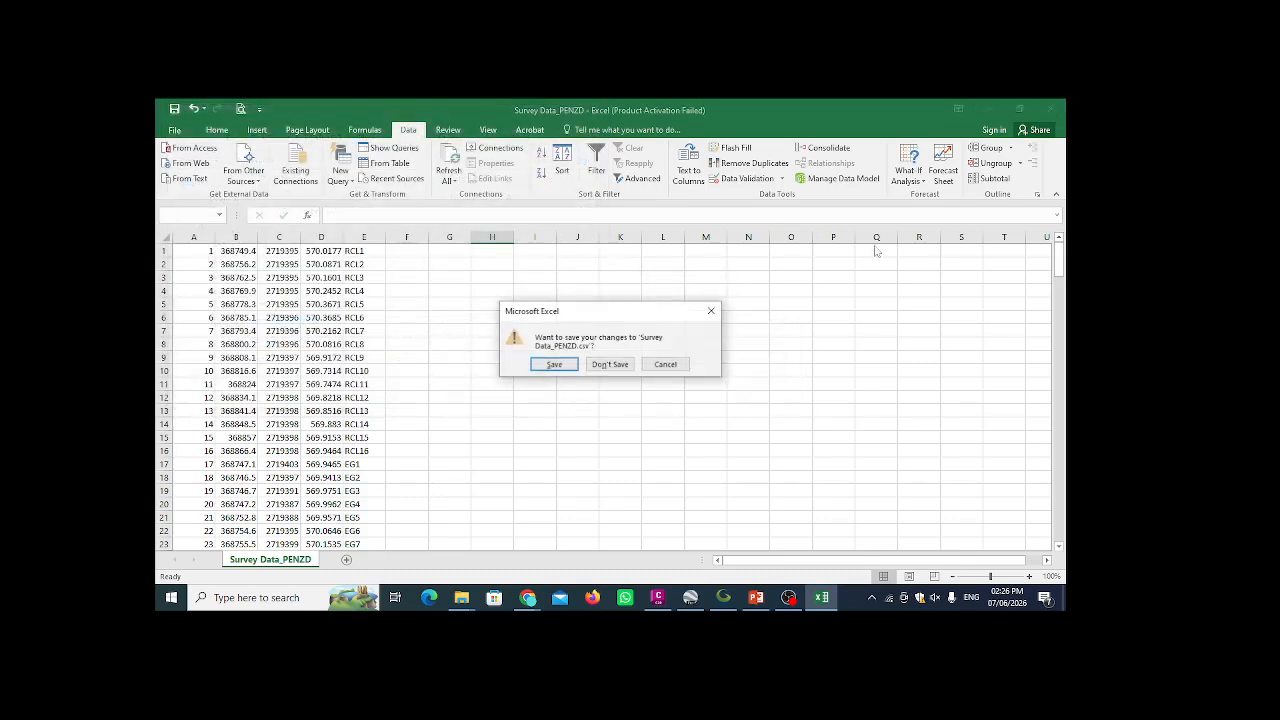
click(609, 364)
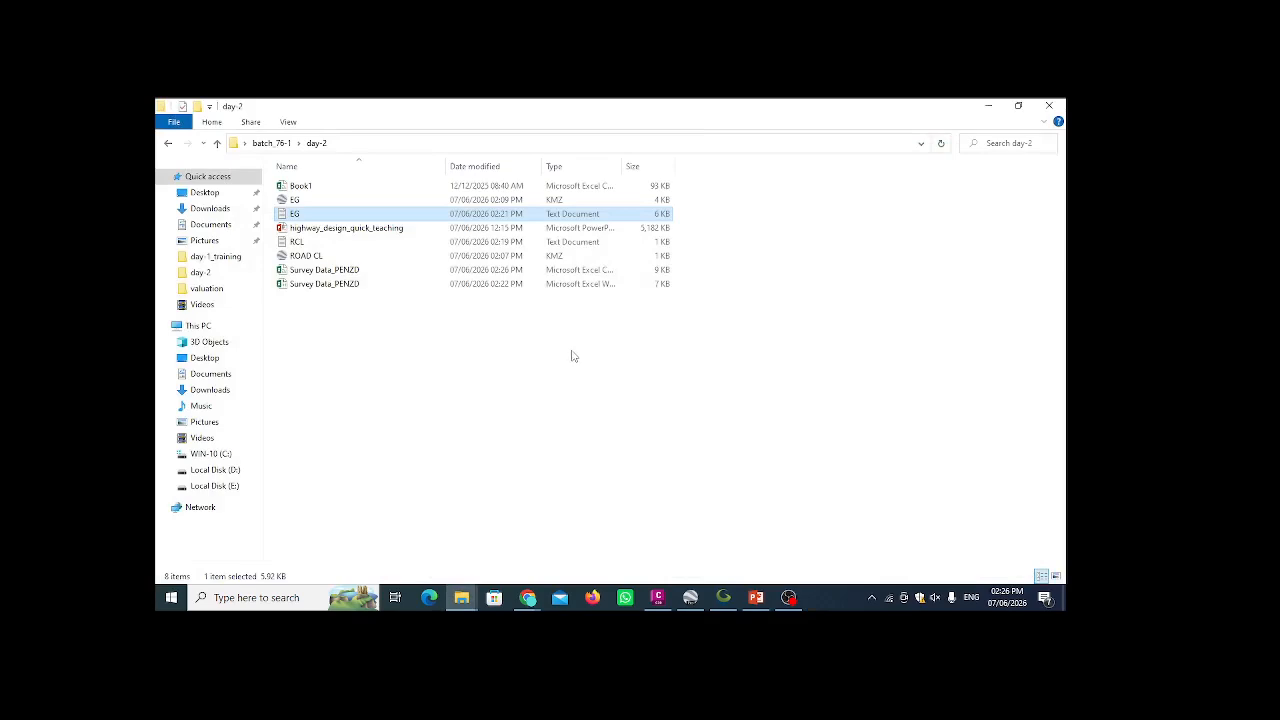
- Check the file properties of the two Survey Data_PENZD files in day-2 to compare their file types
right_click(573, 355)
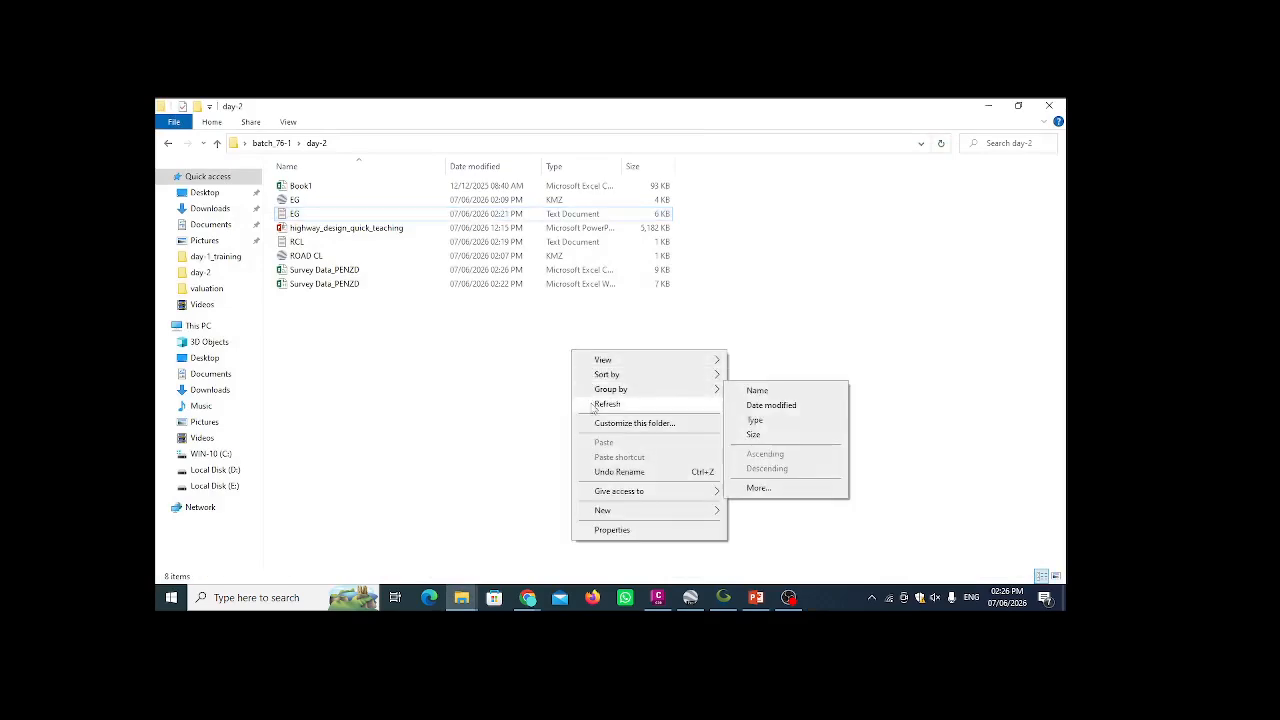
click(437, 351)
click(378, 276)
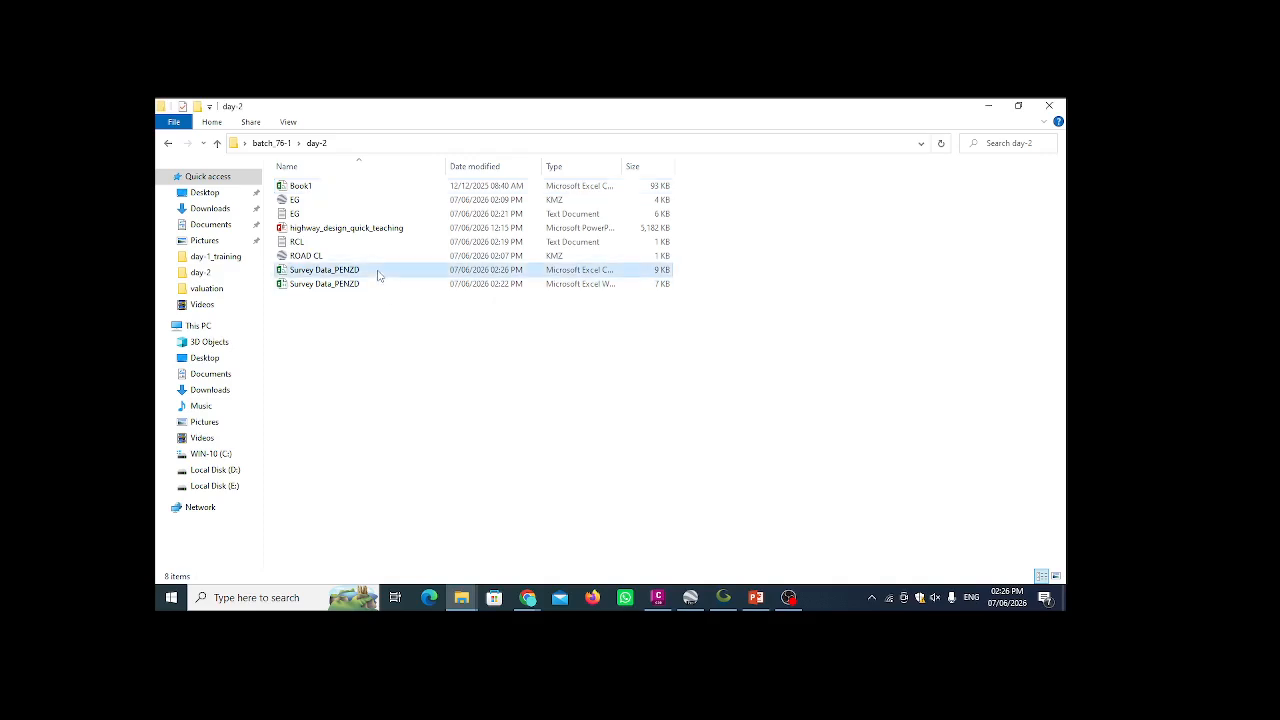
click(353, 287)
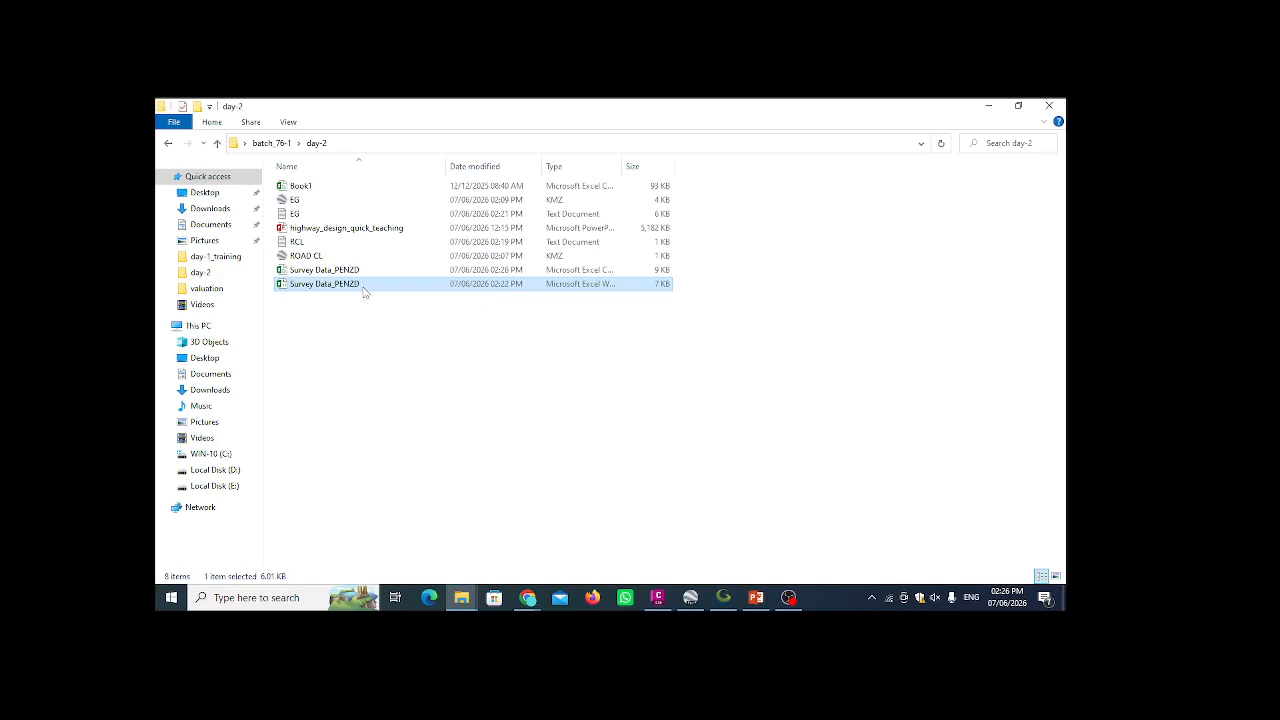
right_click(366, 289)
click(404, 573)
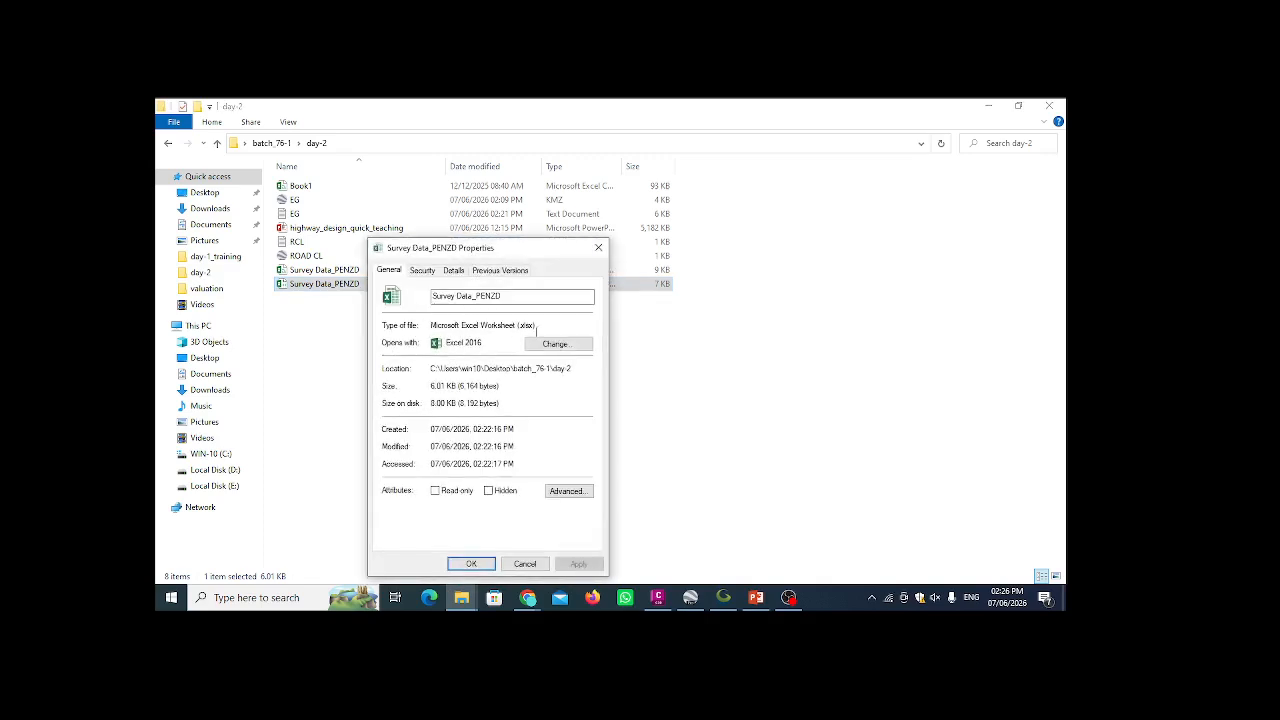
click(598, 247)
click(425, 272)
right_click(425, 275)
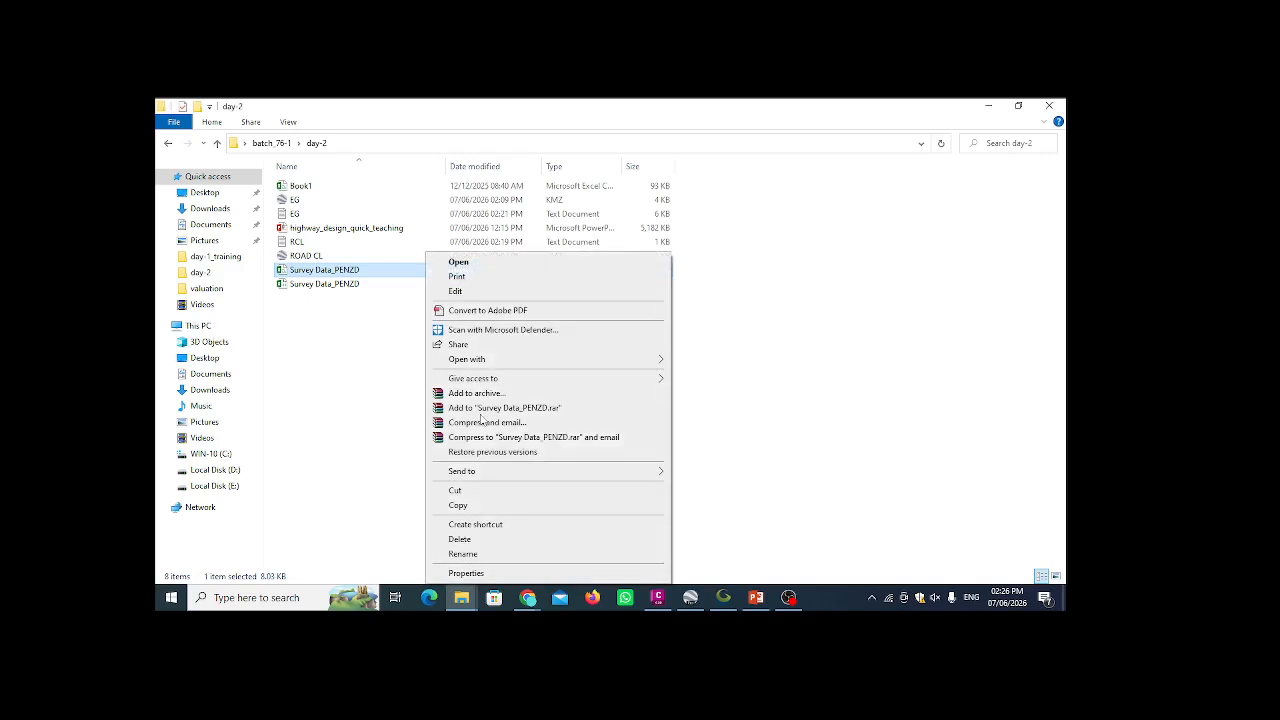
click(460, 574)
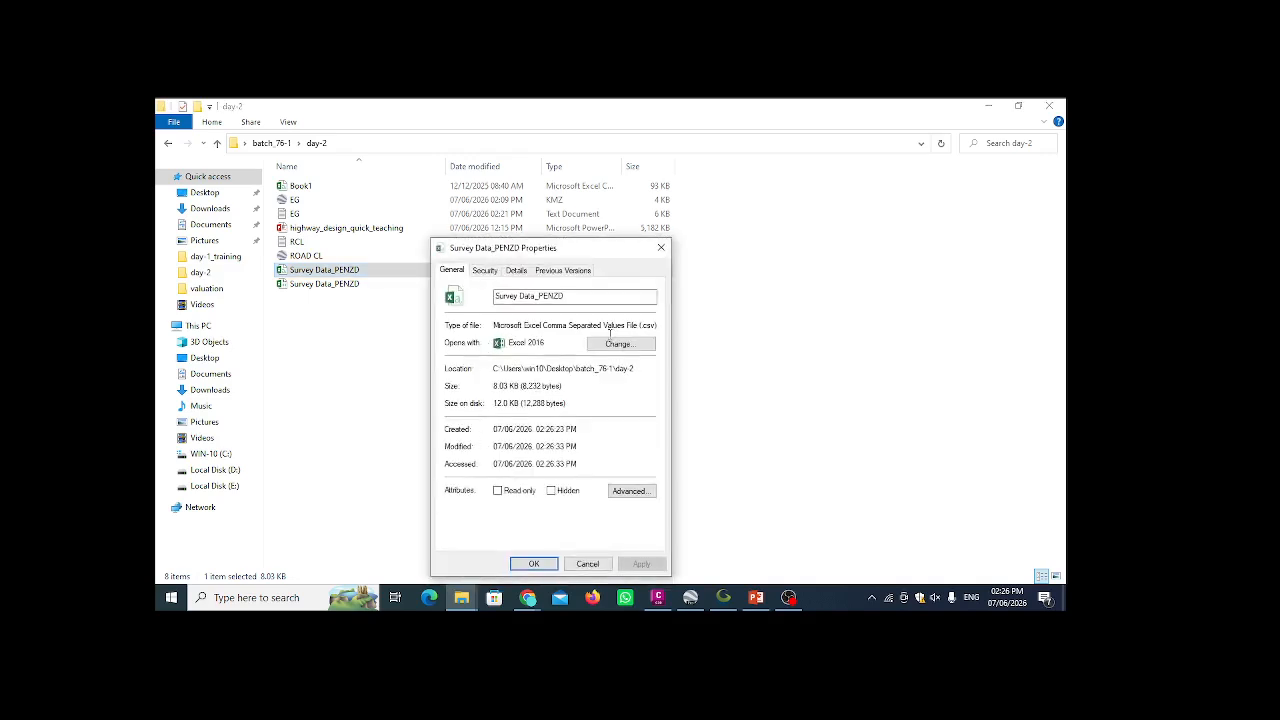
click(660, 247)
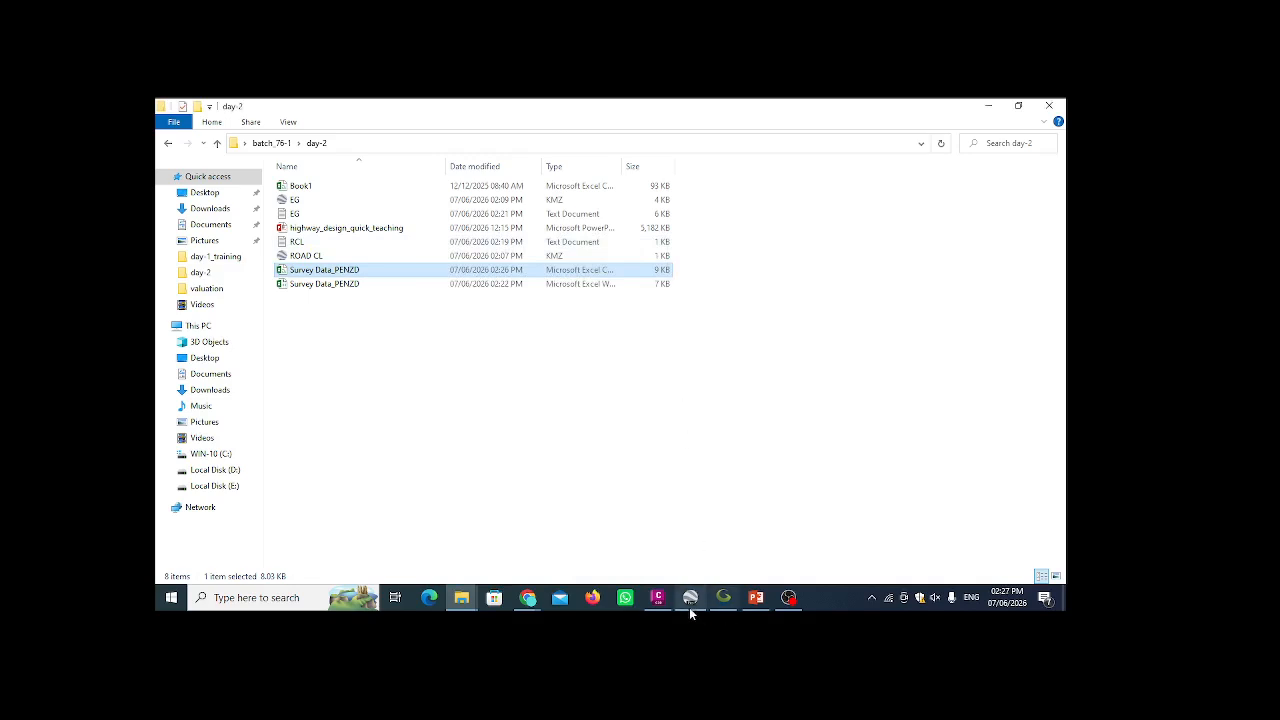
- Switch to Civil 3D and review the units and zone settings of Drawing3 without changing them
click(658, 598)
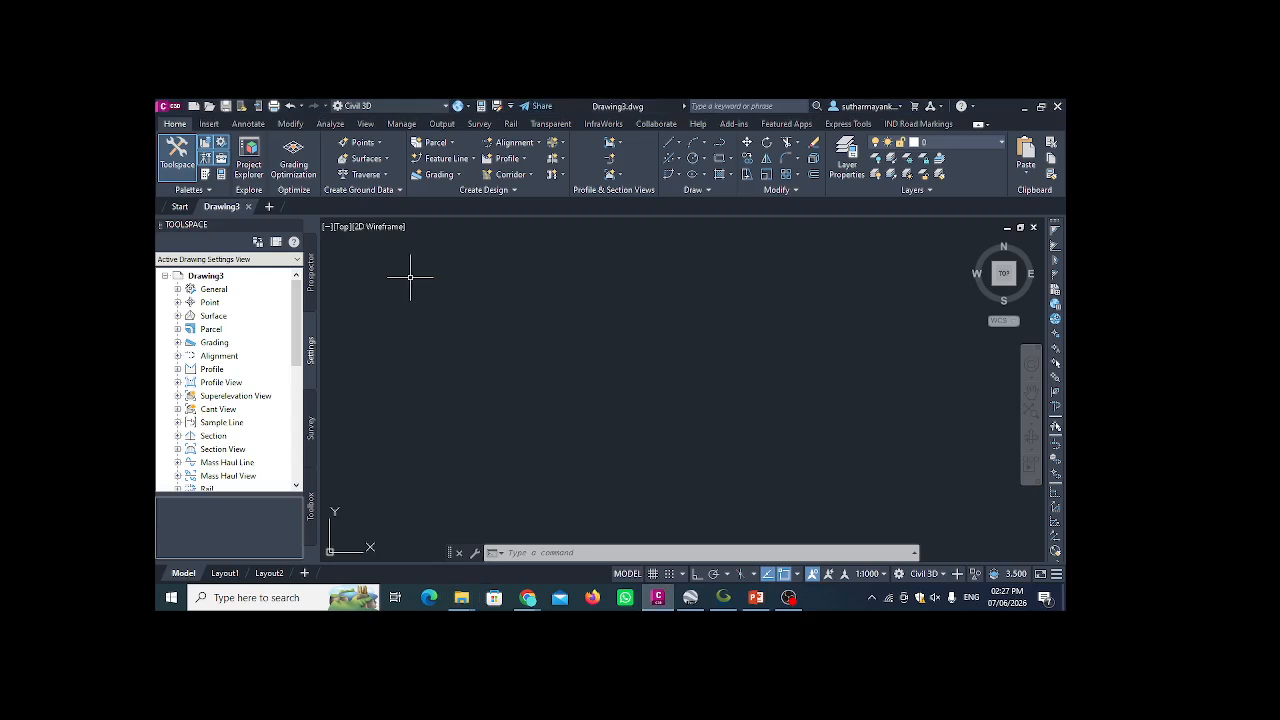
click(311, 295)
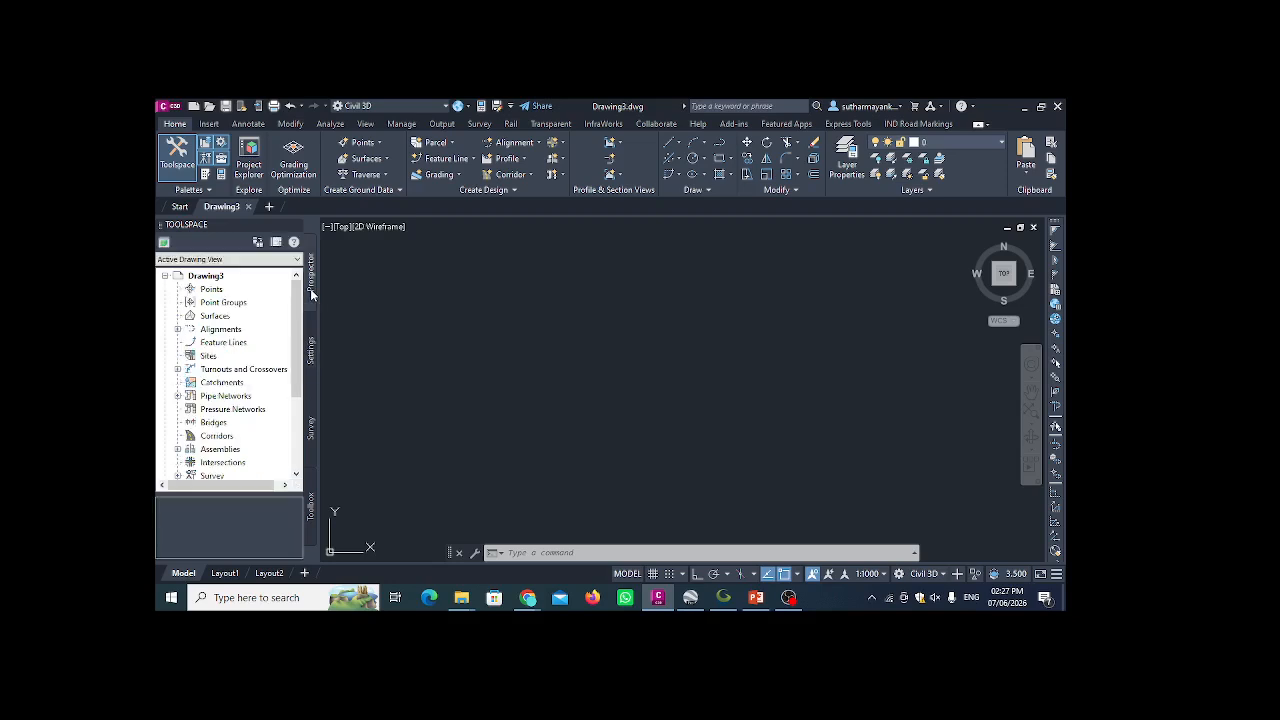
click(311, 343)
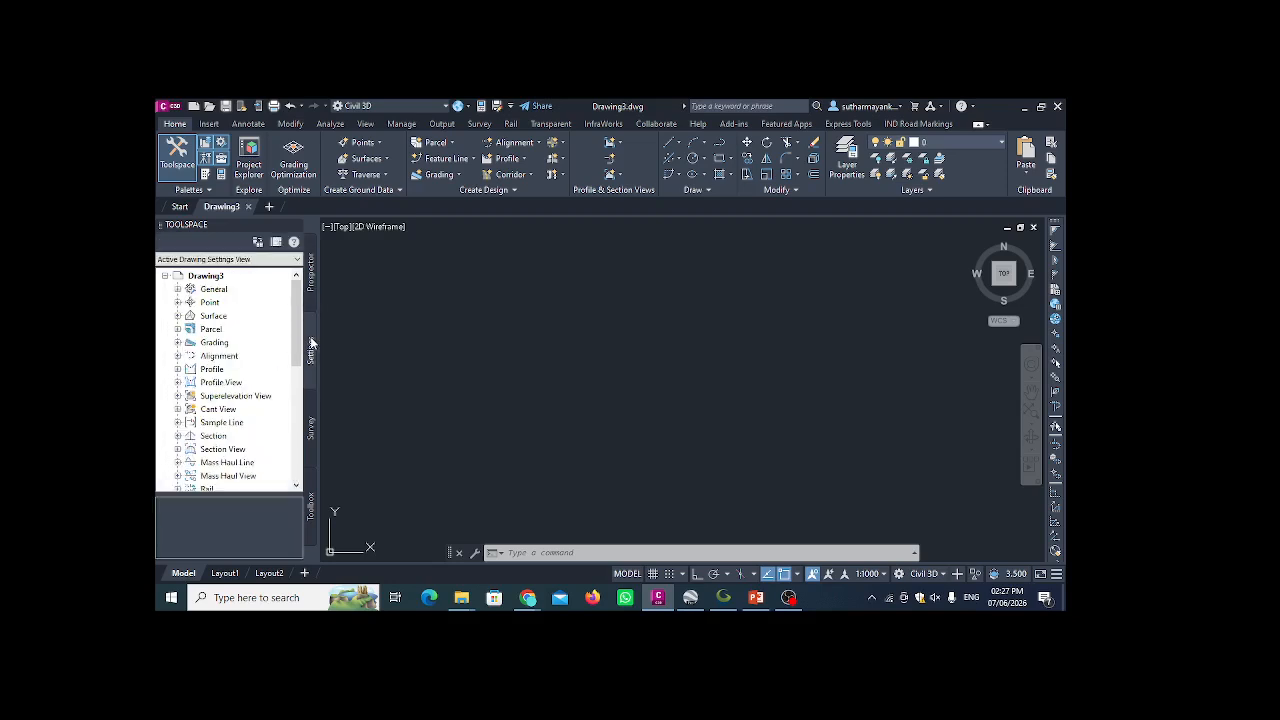
click(214, 279)
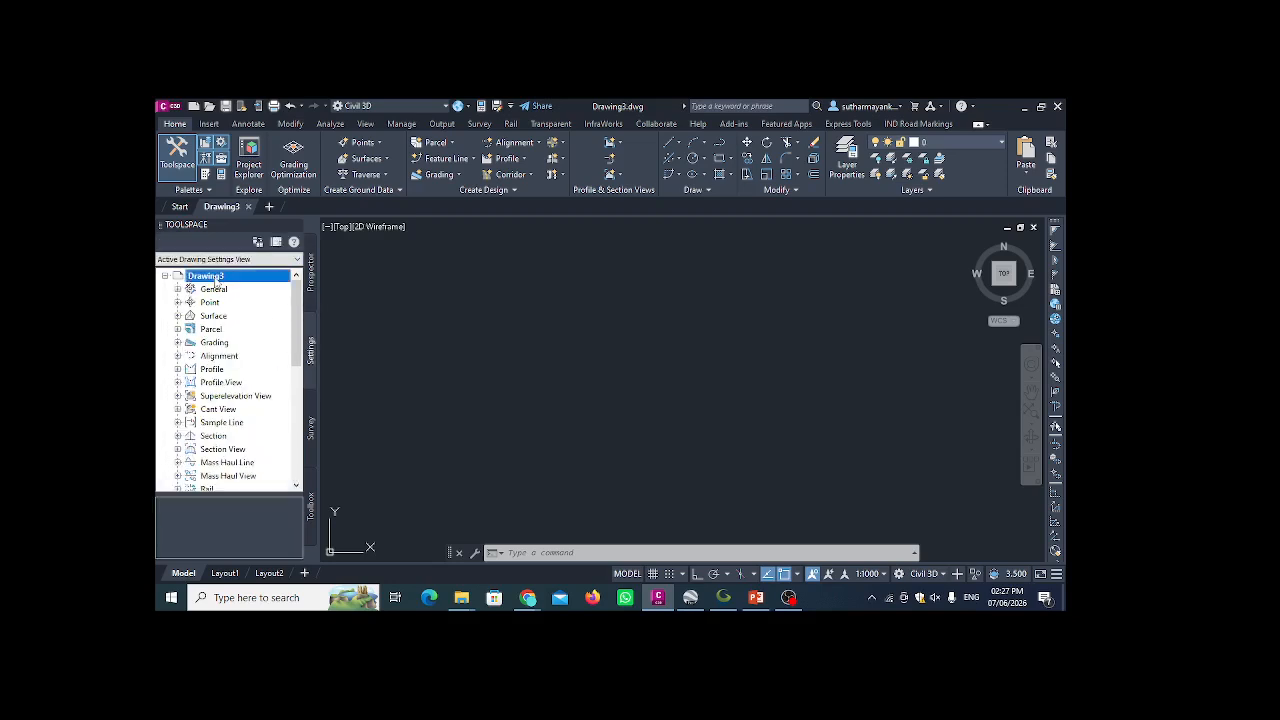
right_click(215, 282)
click(250, 284)
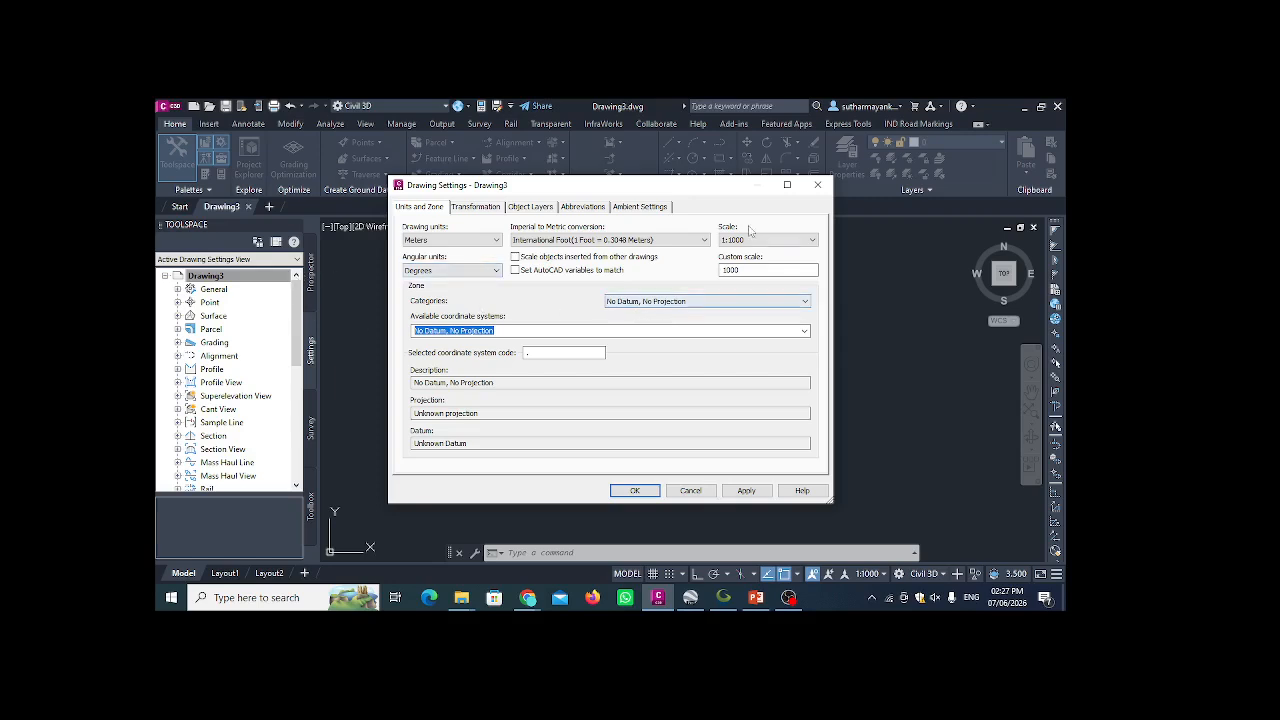
click(818, 185)
click(311, 270)
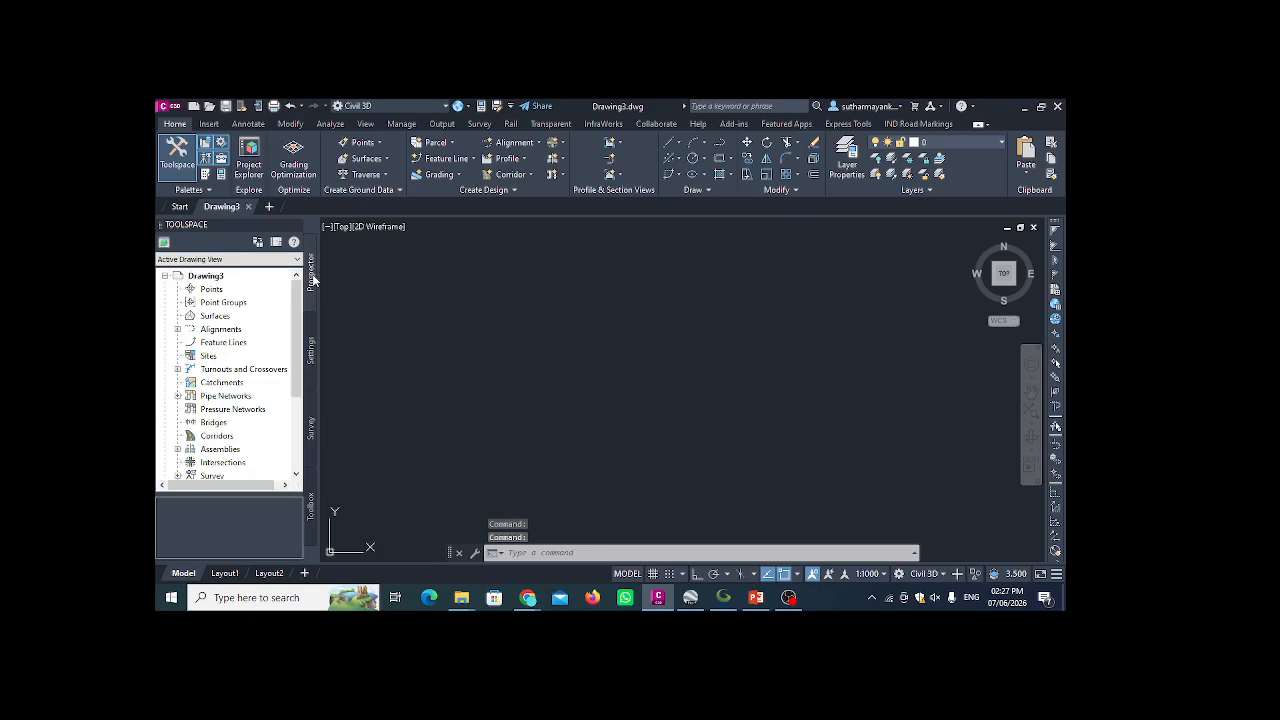
right_click(237, 281)
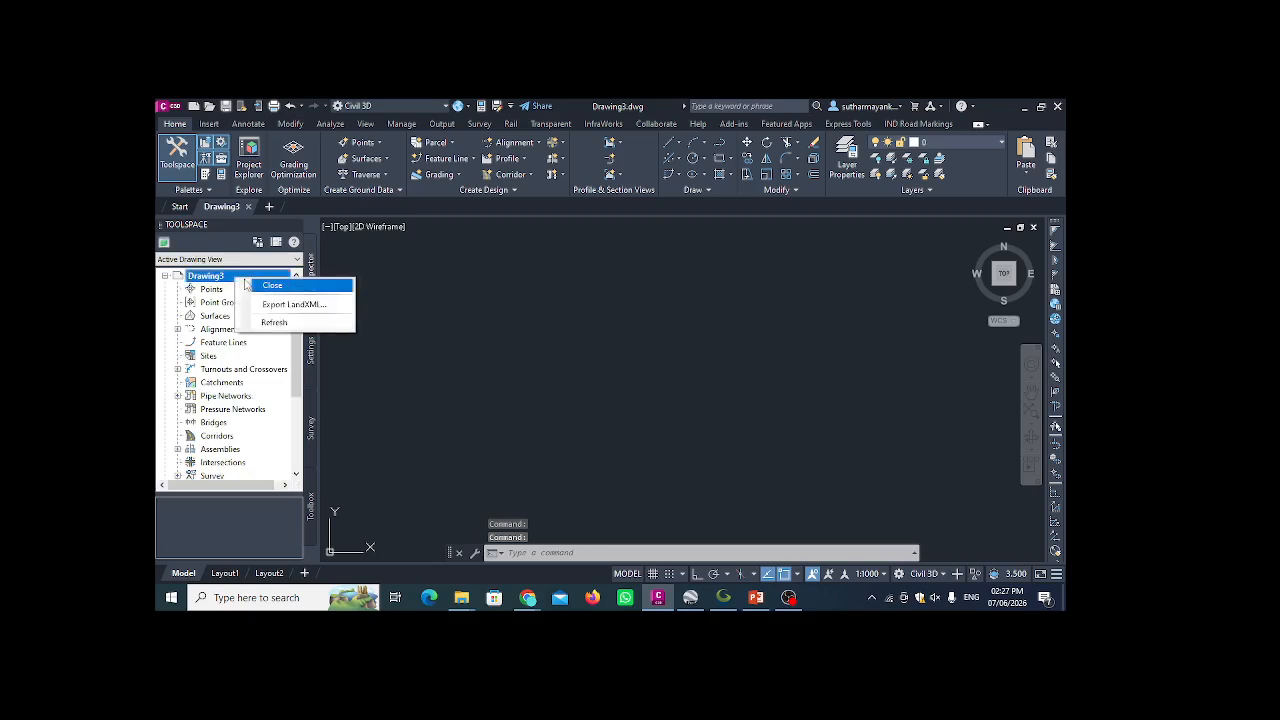
click(218, 279)
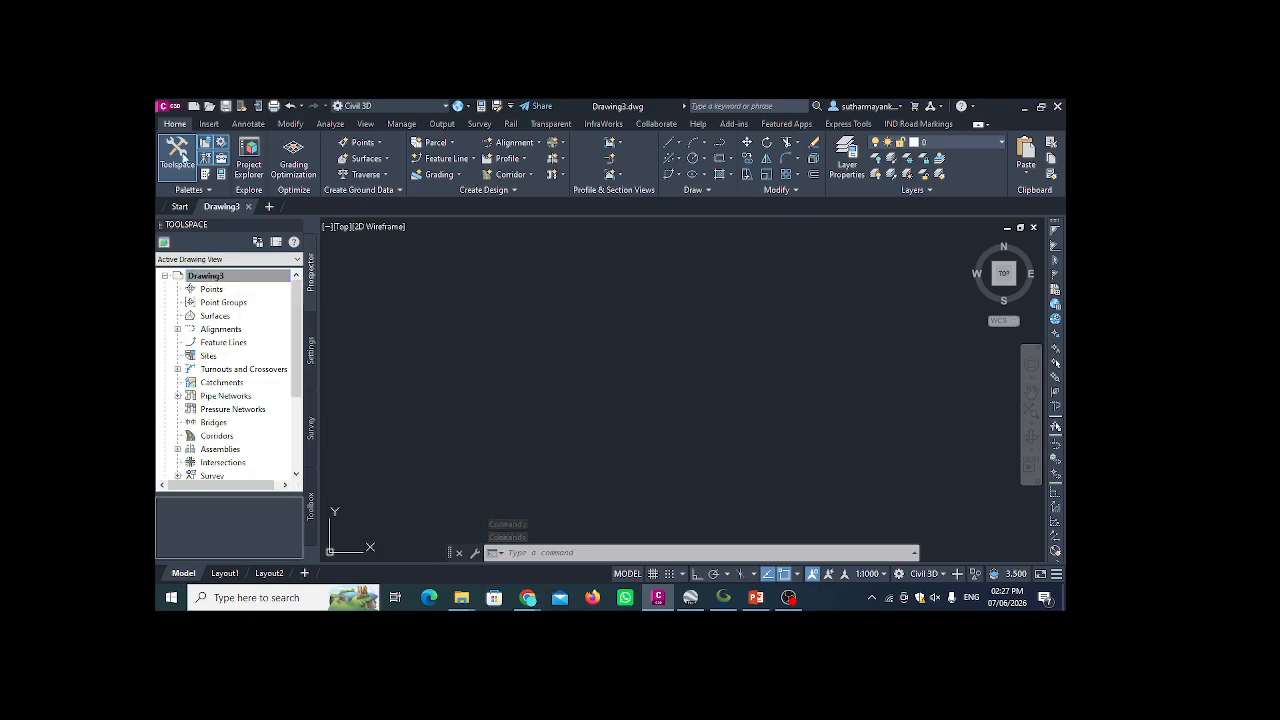
- Save the drawing as batch76-1 in the day-2 folder inside batch_76-1 on the desktop
click(162, 107)
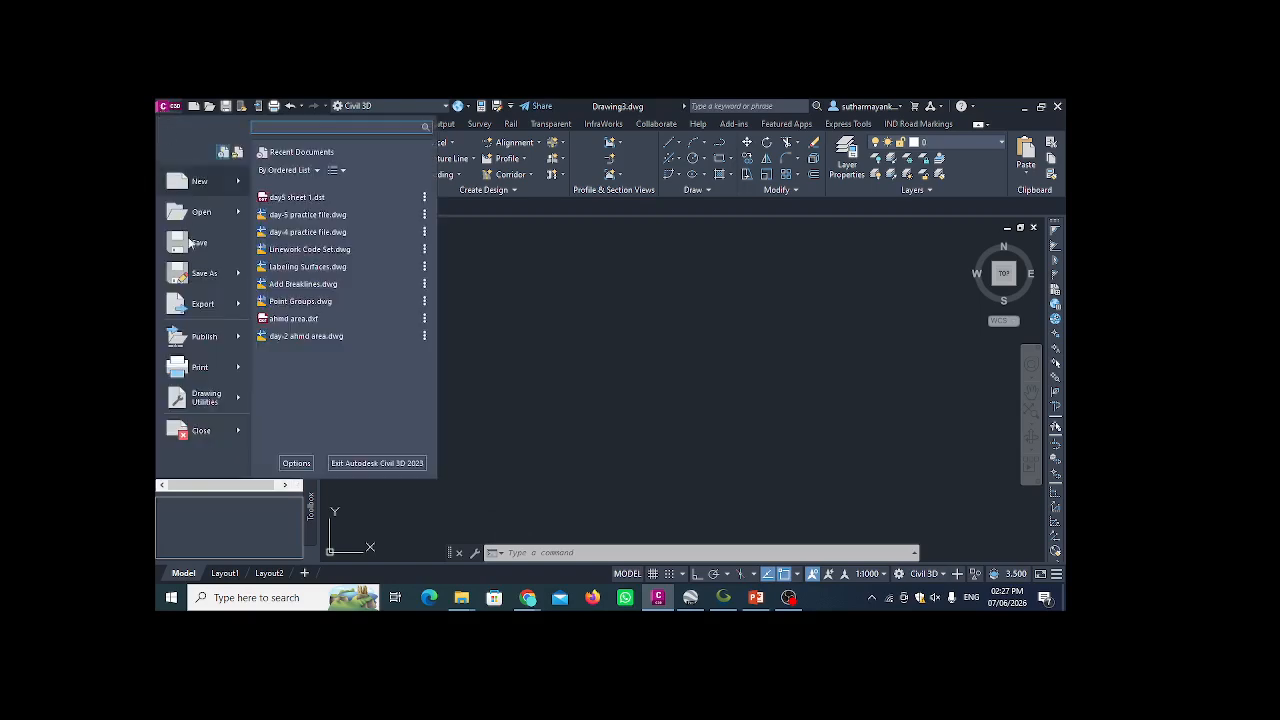
click(199, 286)
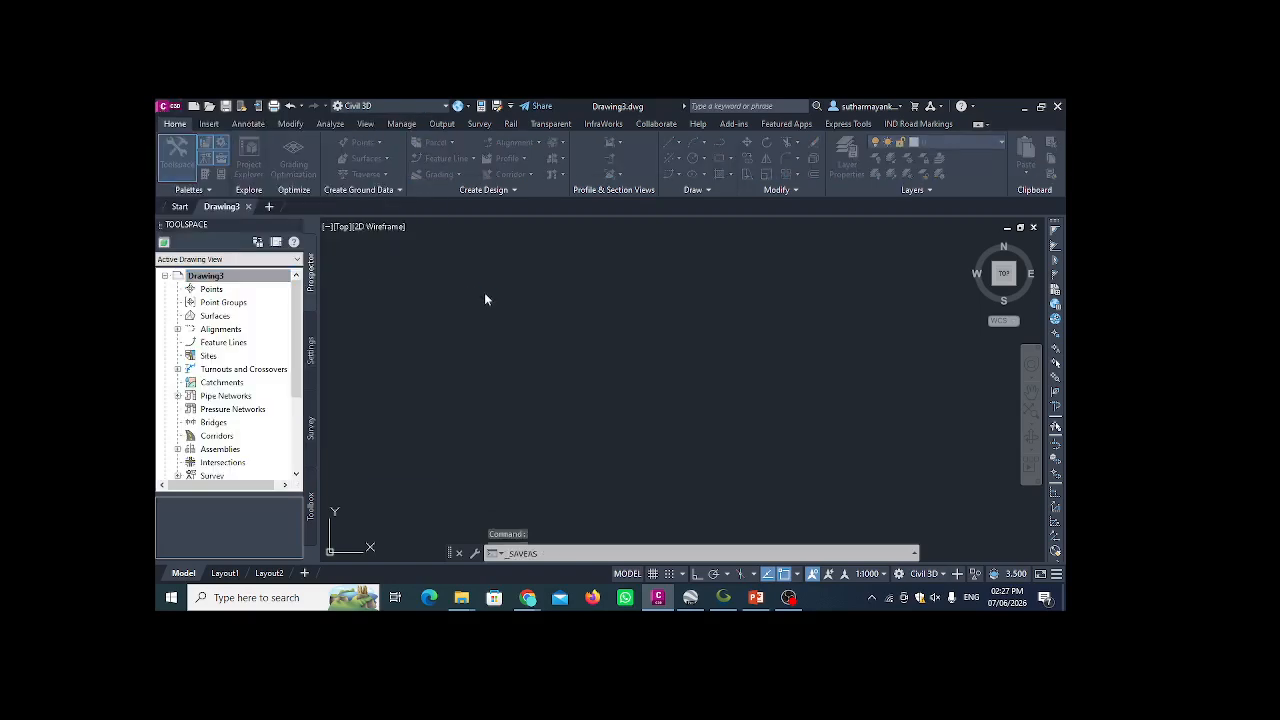
click(440, 318)
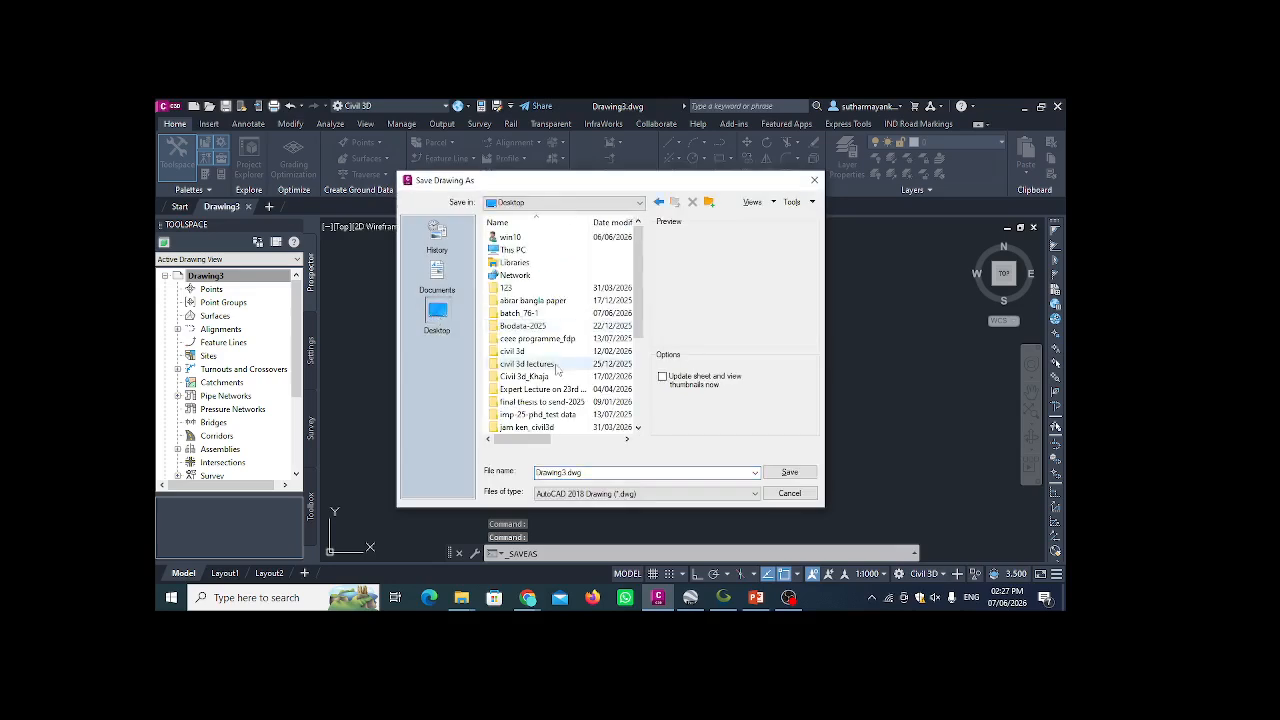
double_click(545, 330)
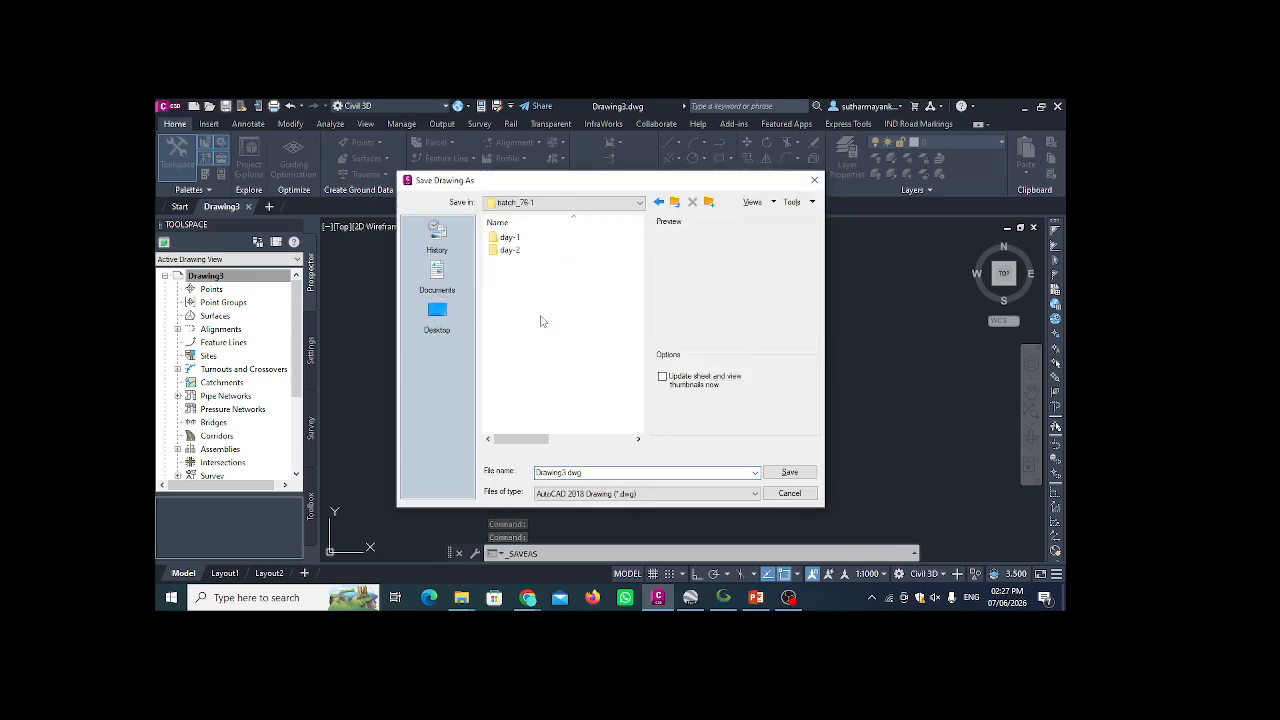
double_click(512, 251)
click(560, 472)
click(558, 472)
key(shift+Home)
text(bat)
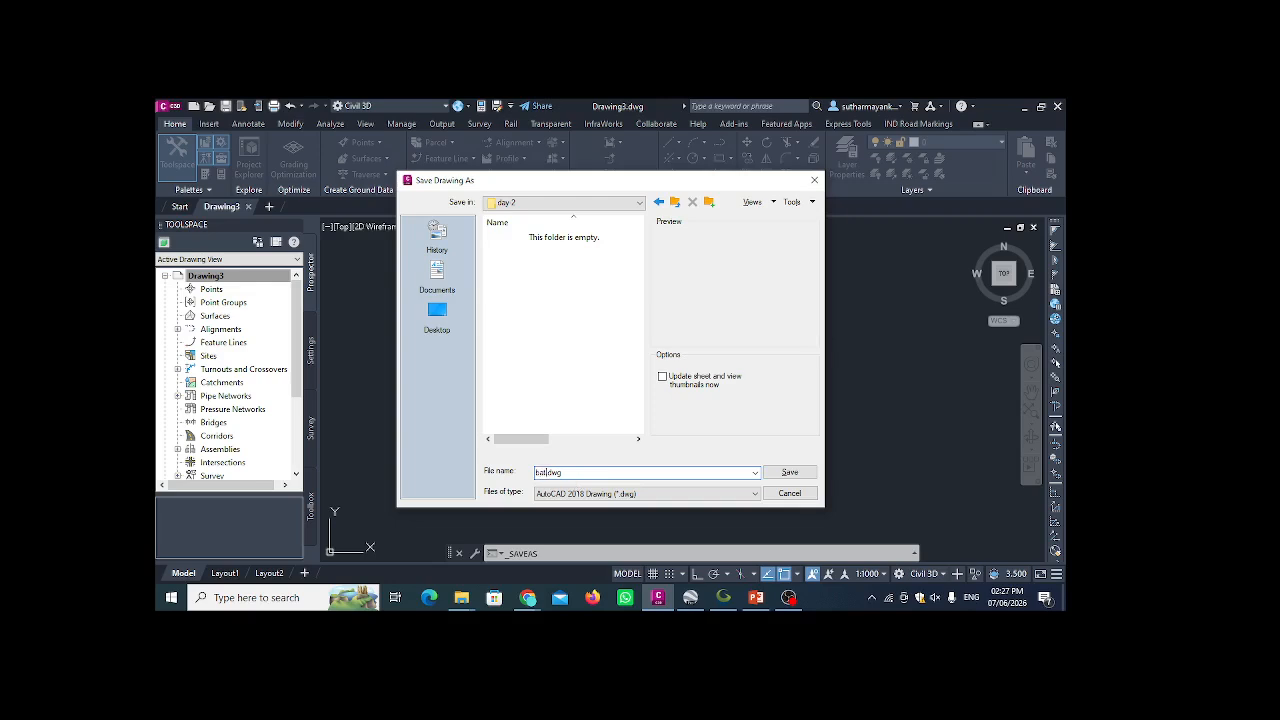
text(ch76)
key(Return)
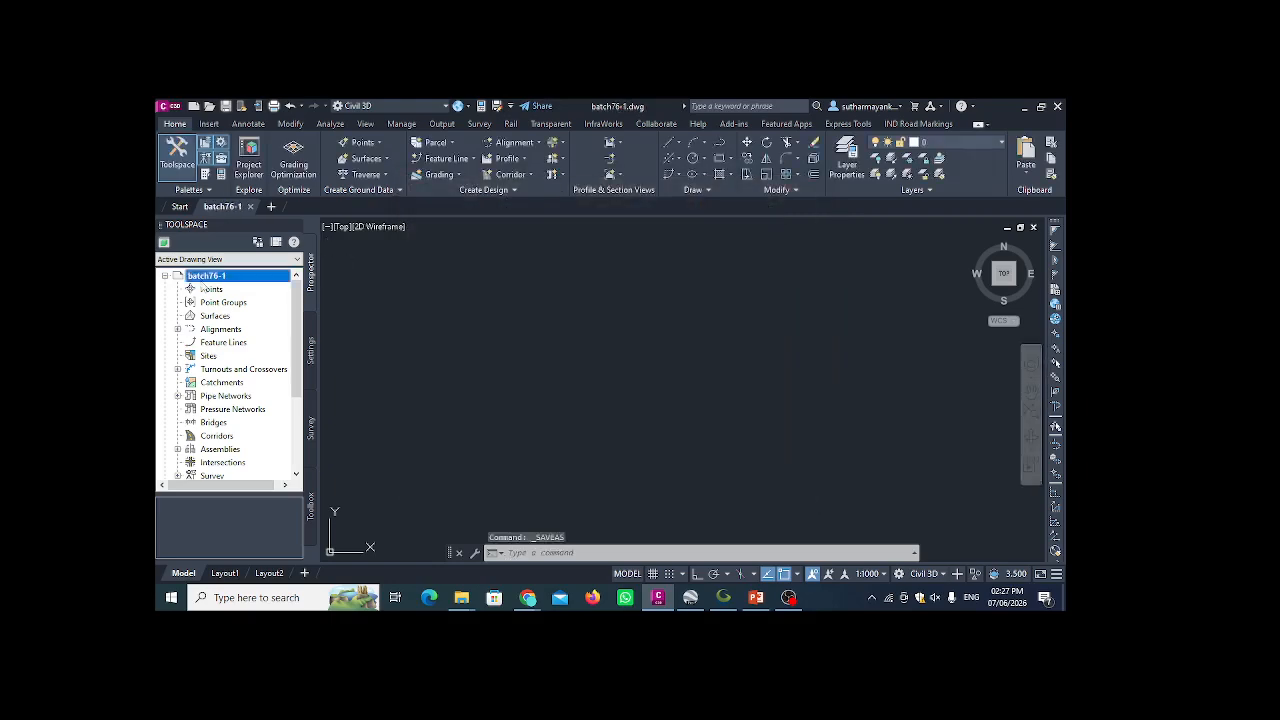
- In the batch76-1 drawing settings, set the zone category to UTM, WGS84 Datum, checking the projection in Global Mapper
click(310, 350)
right_click(220, 278)
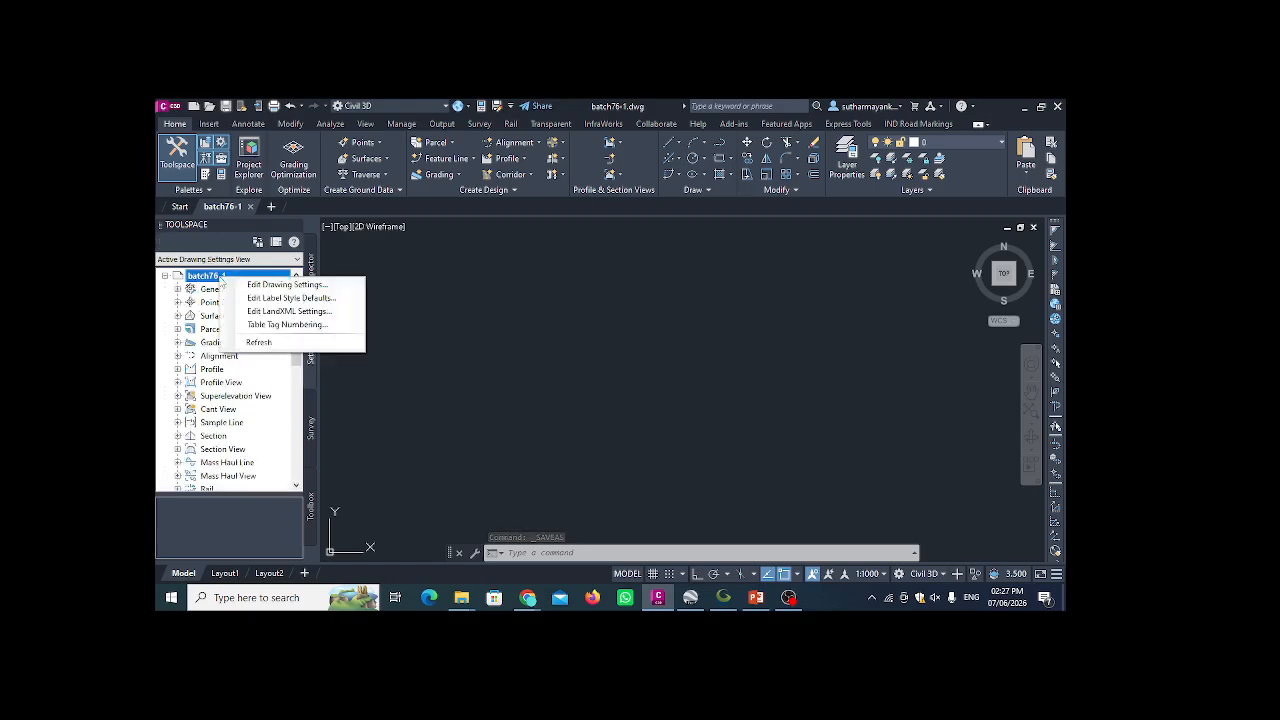
click(256, 287)
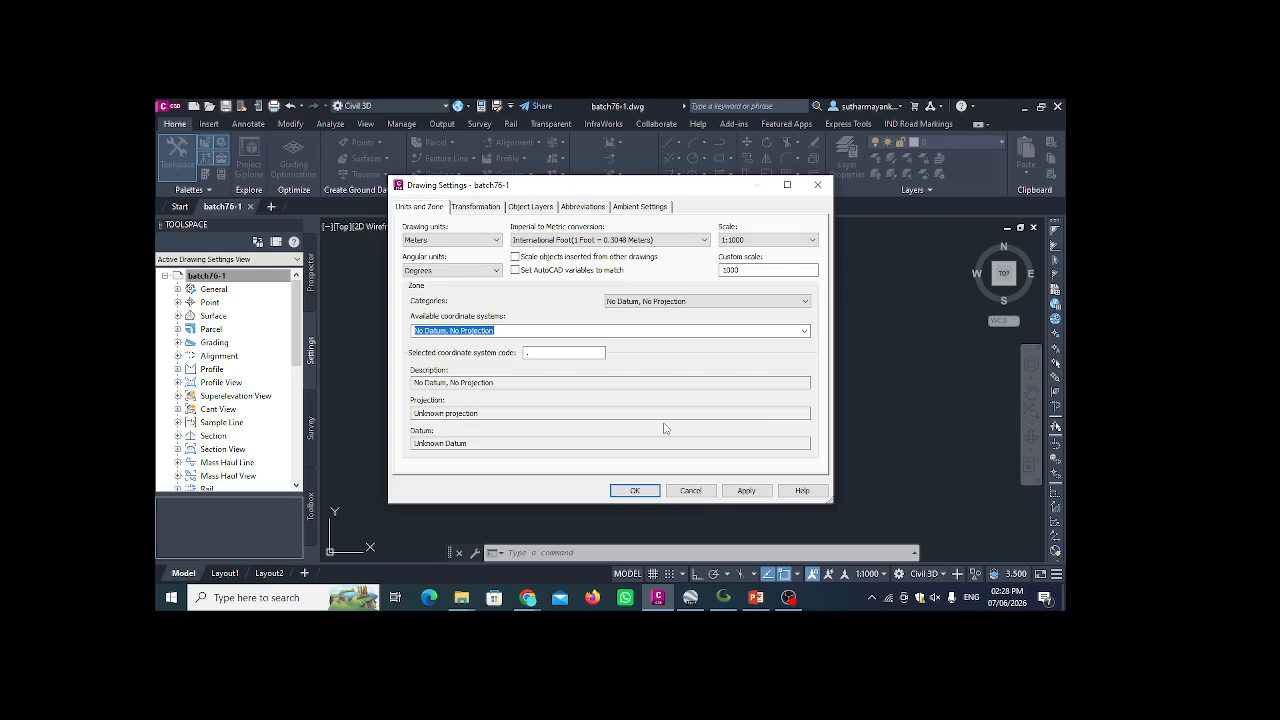
click(672, 303)
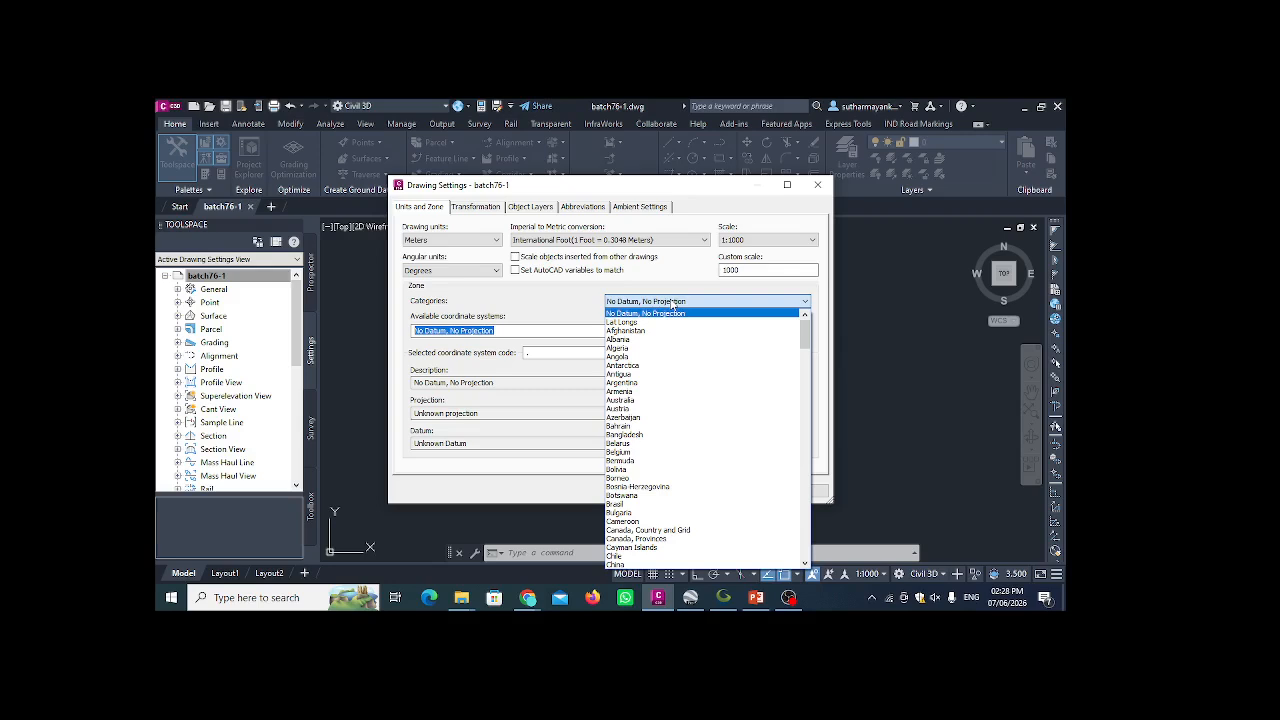
key(u)
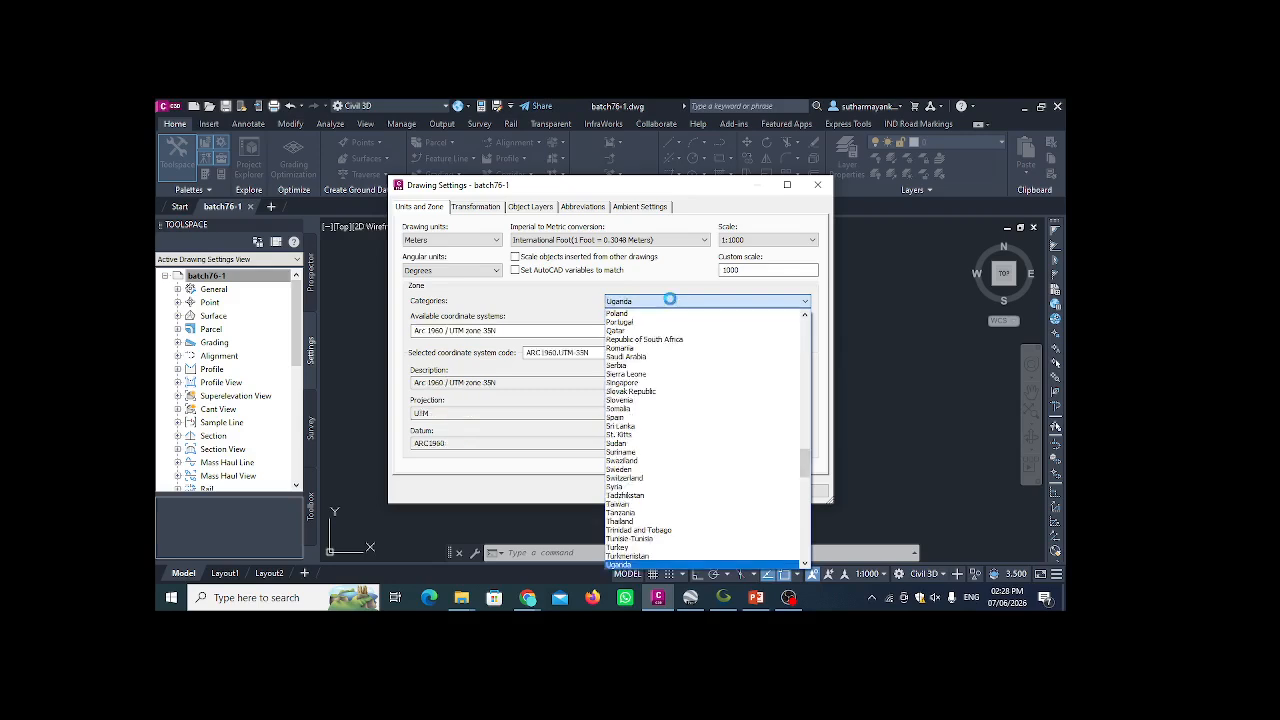
click(721, 602)
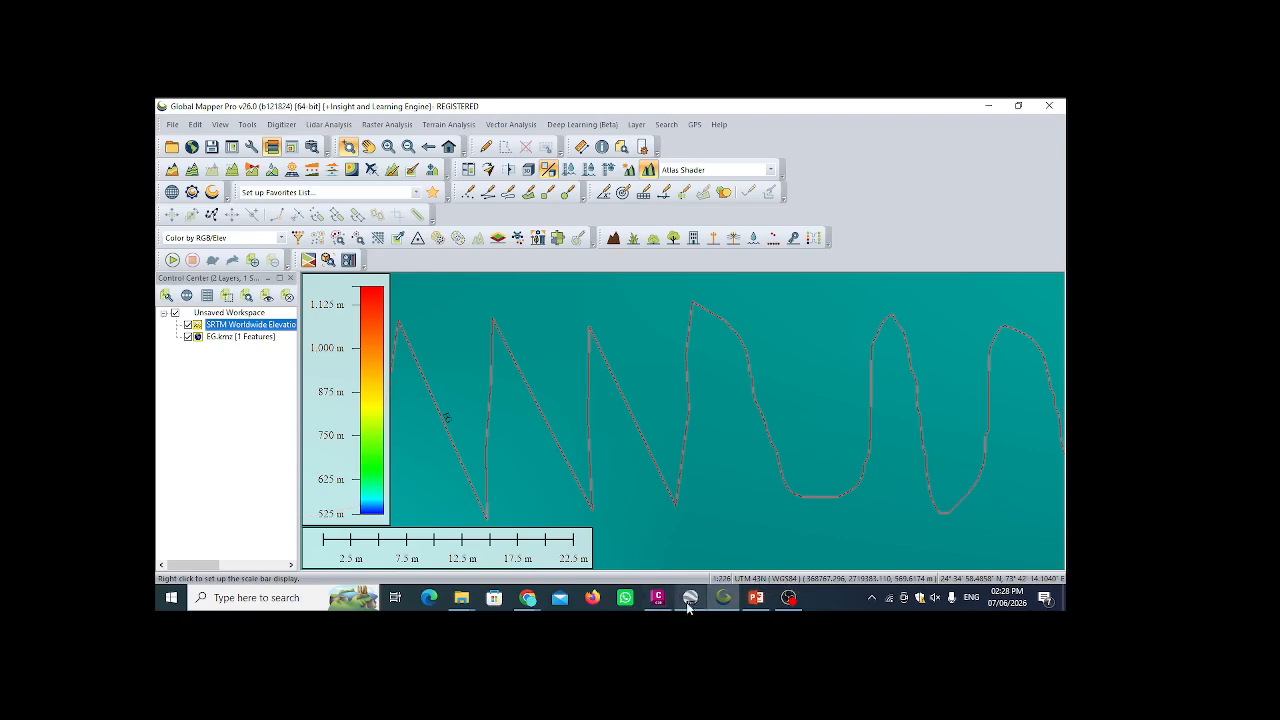
click(659, 598)
click(663, 300)
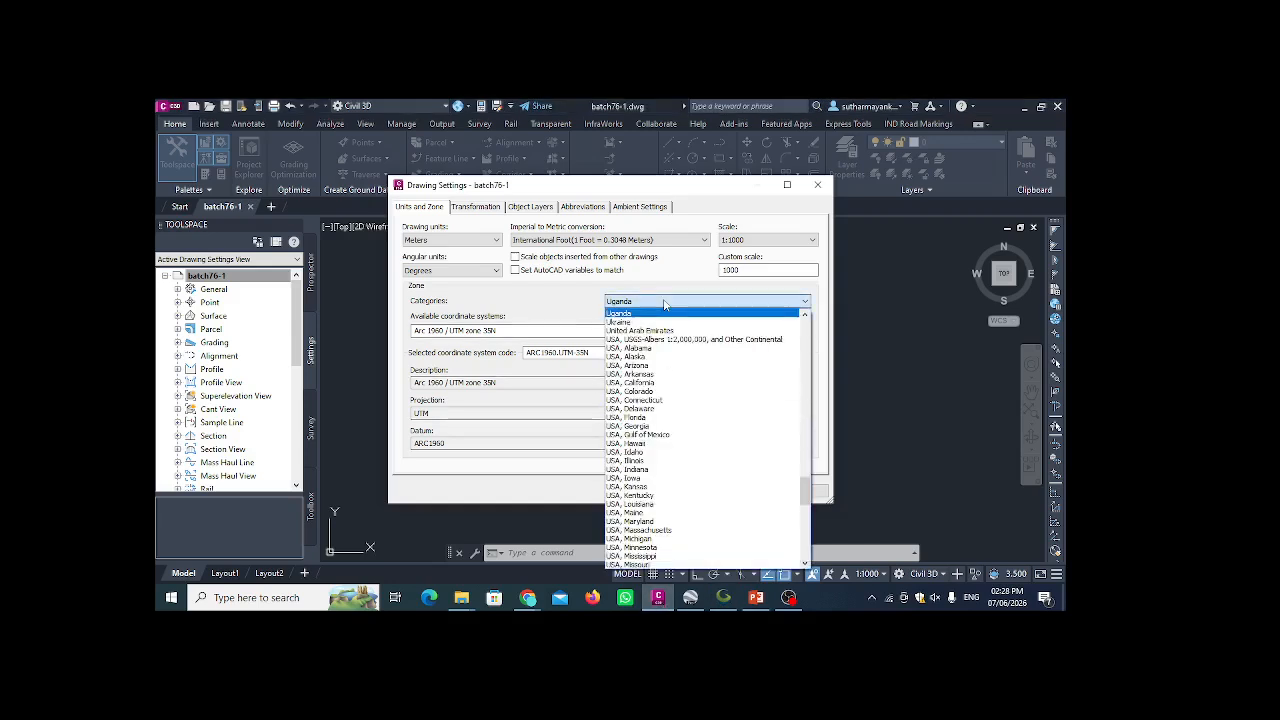
key(End)
key(End)
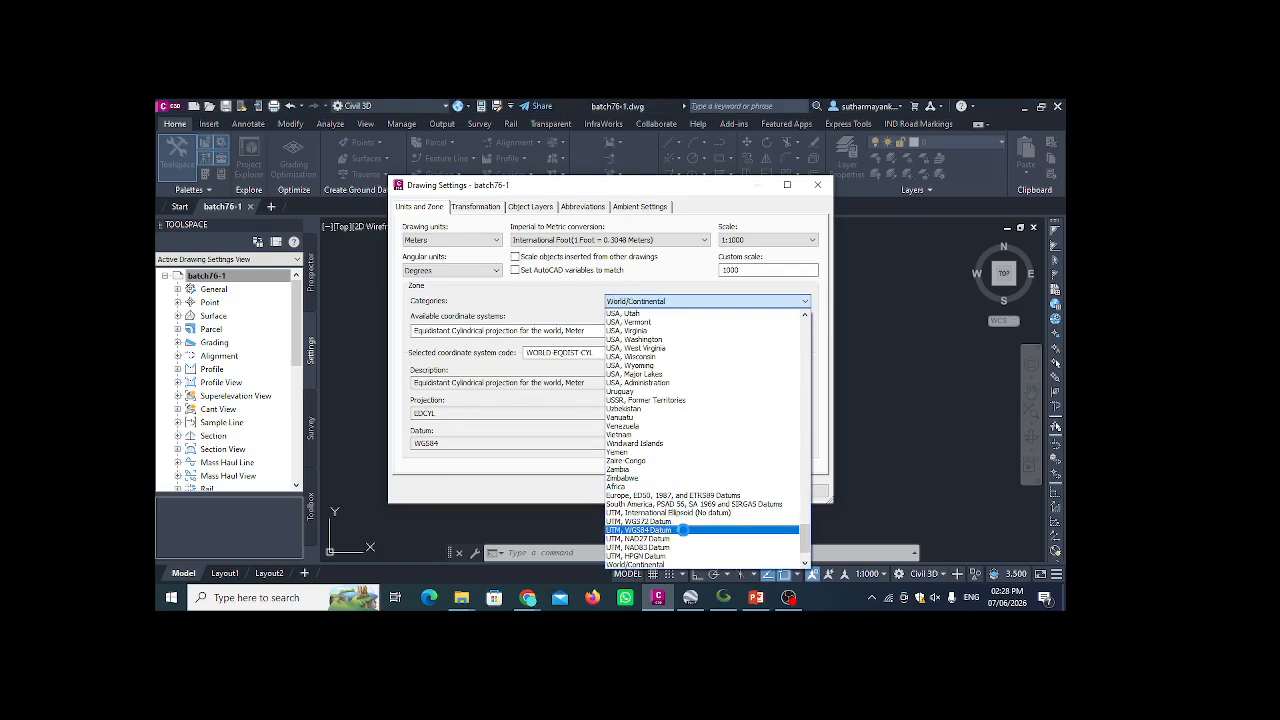
click(681, 530)
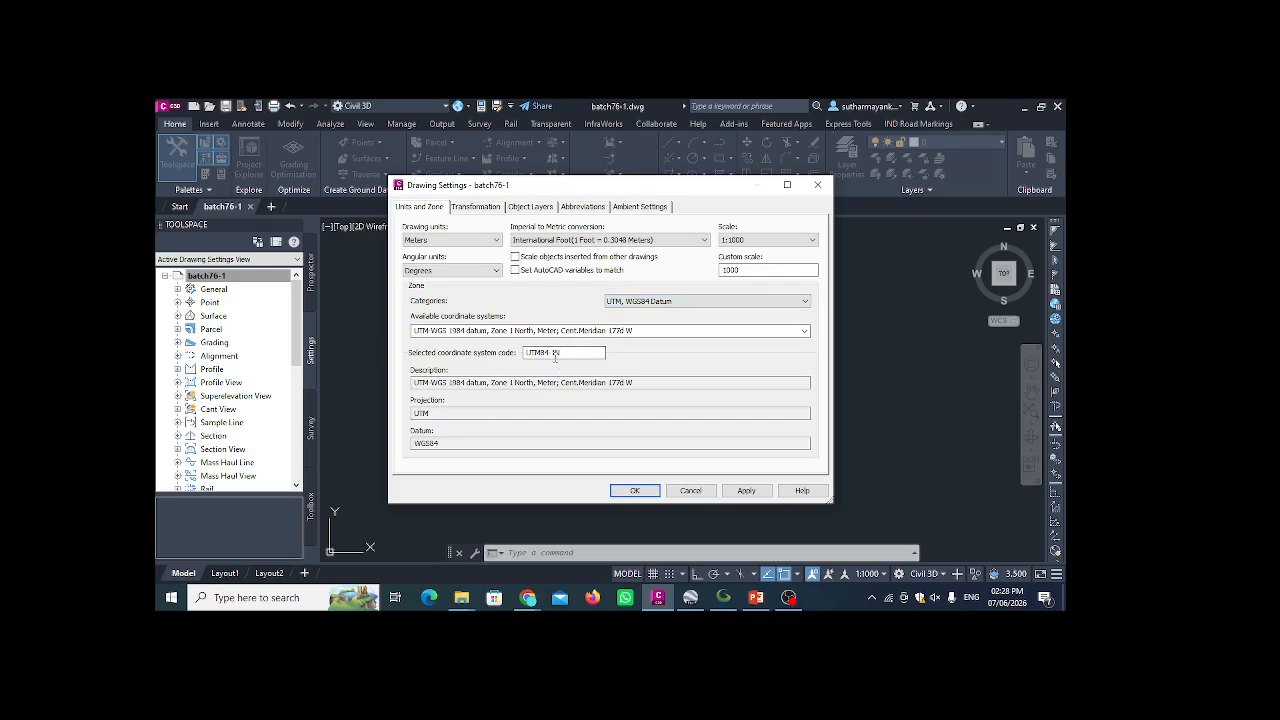
- Check the UTM zone in Global Mapper, set the coordinate system code to UTM84-43N, and apply the drawing settings
click(721, 599)
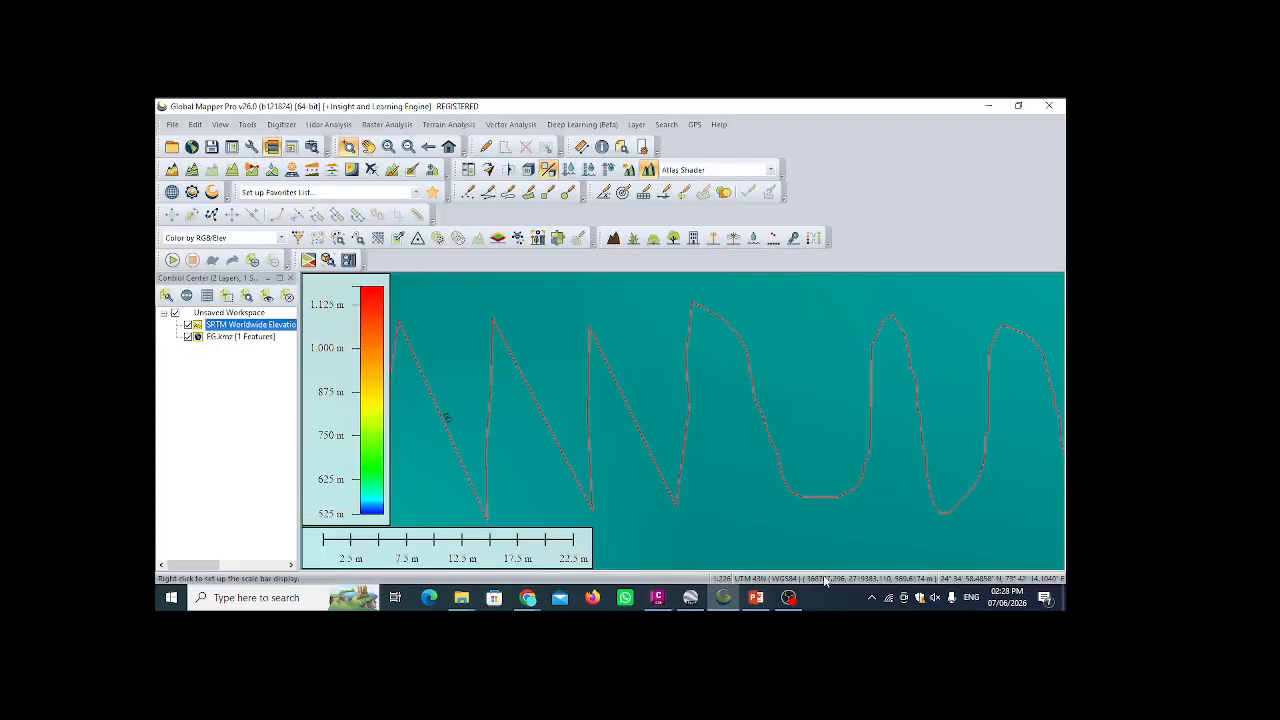
click(723, 597)
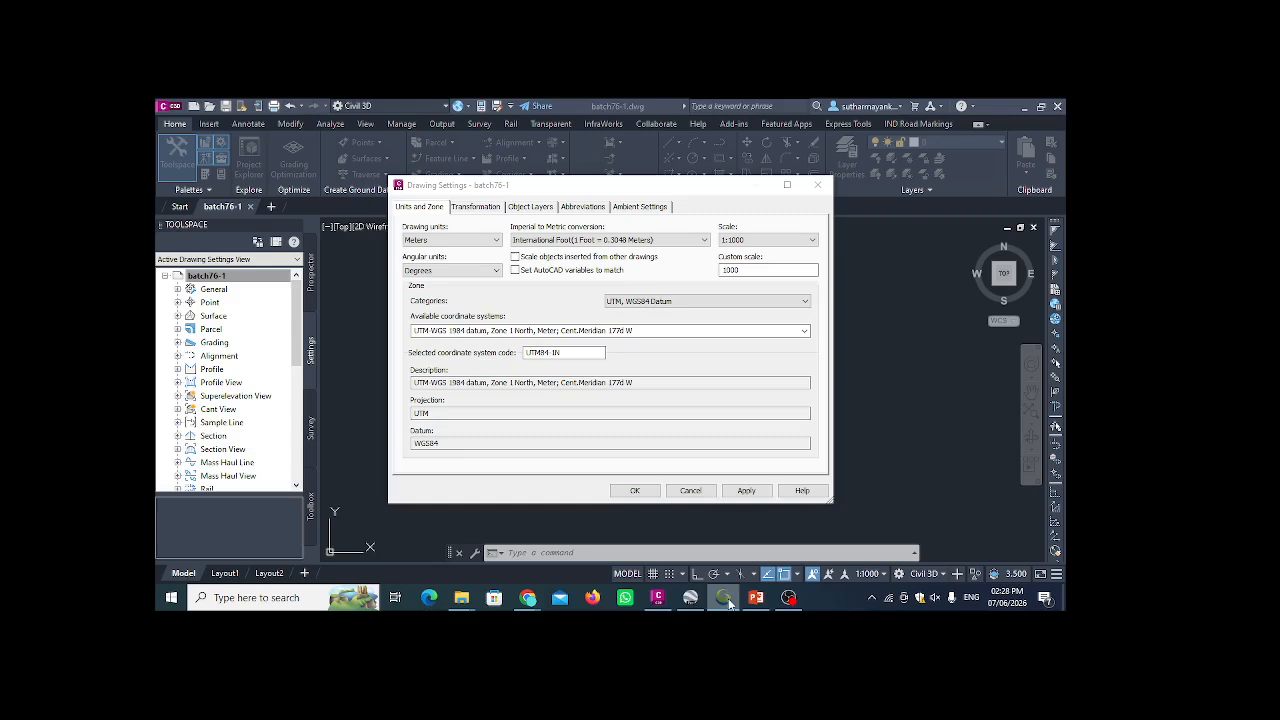
click(555, 352)
key(BackSpace)
text(43)
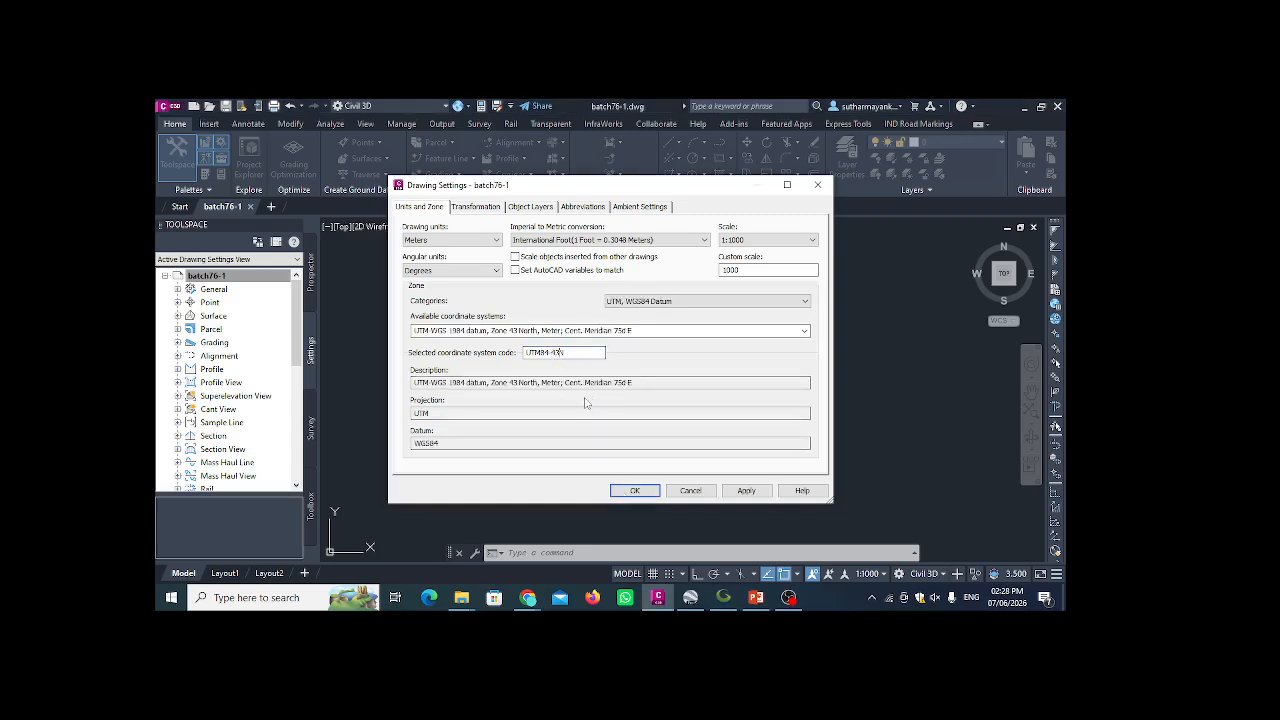
click(746, 490)
click(651, 494)
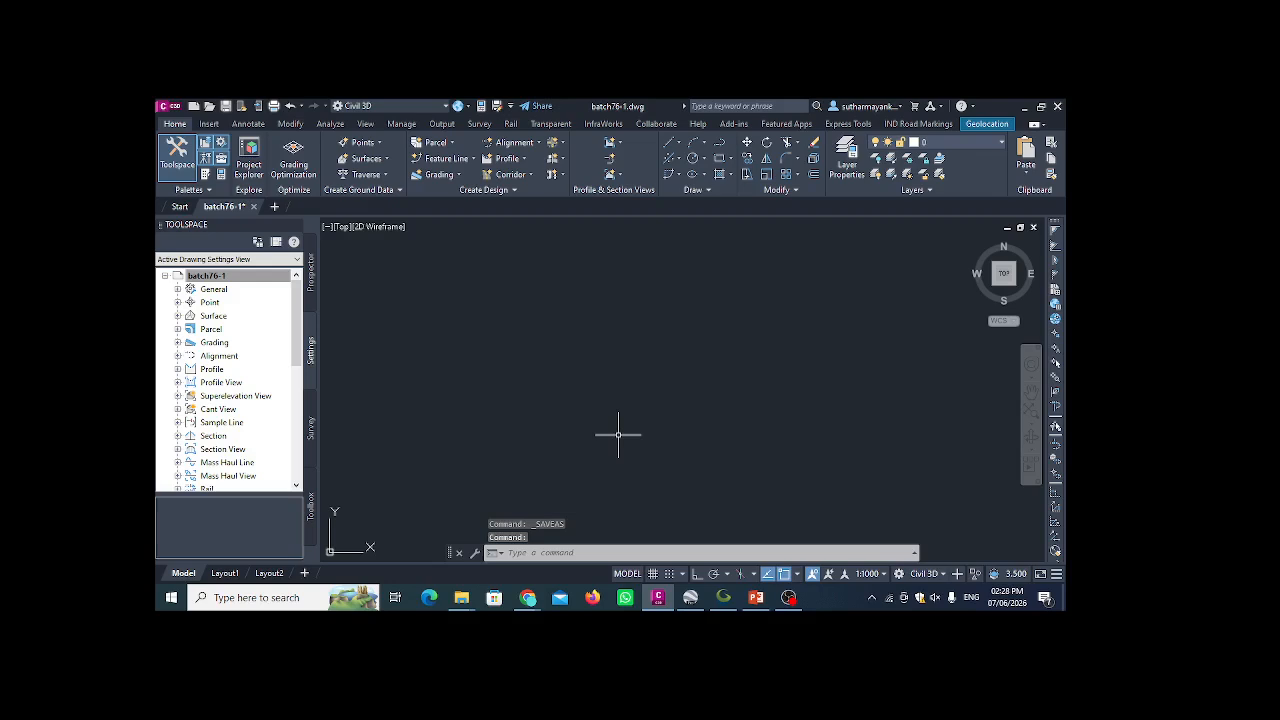
- Review the geolocation tools, then look over the Today's Workflow Overview slide in PowerPoint and return to Civil 3D
click(214, 277)
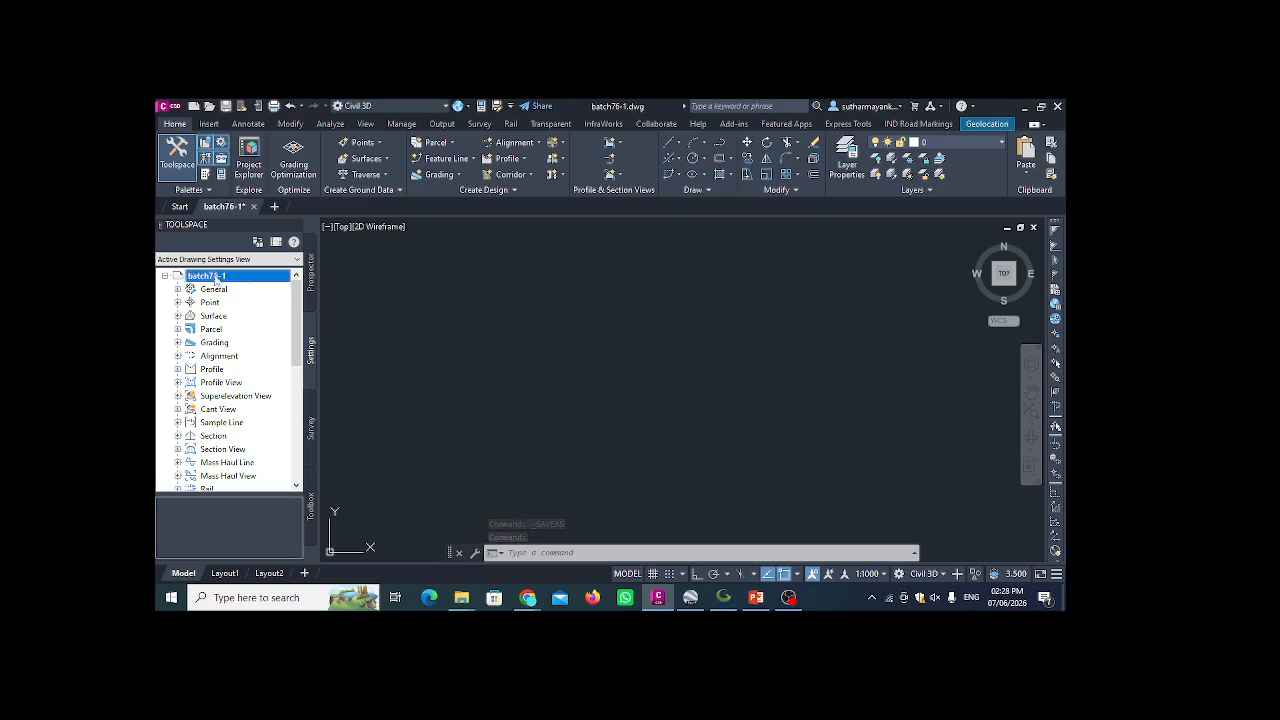
click(987, 124)
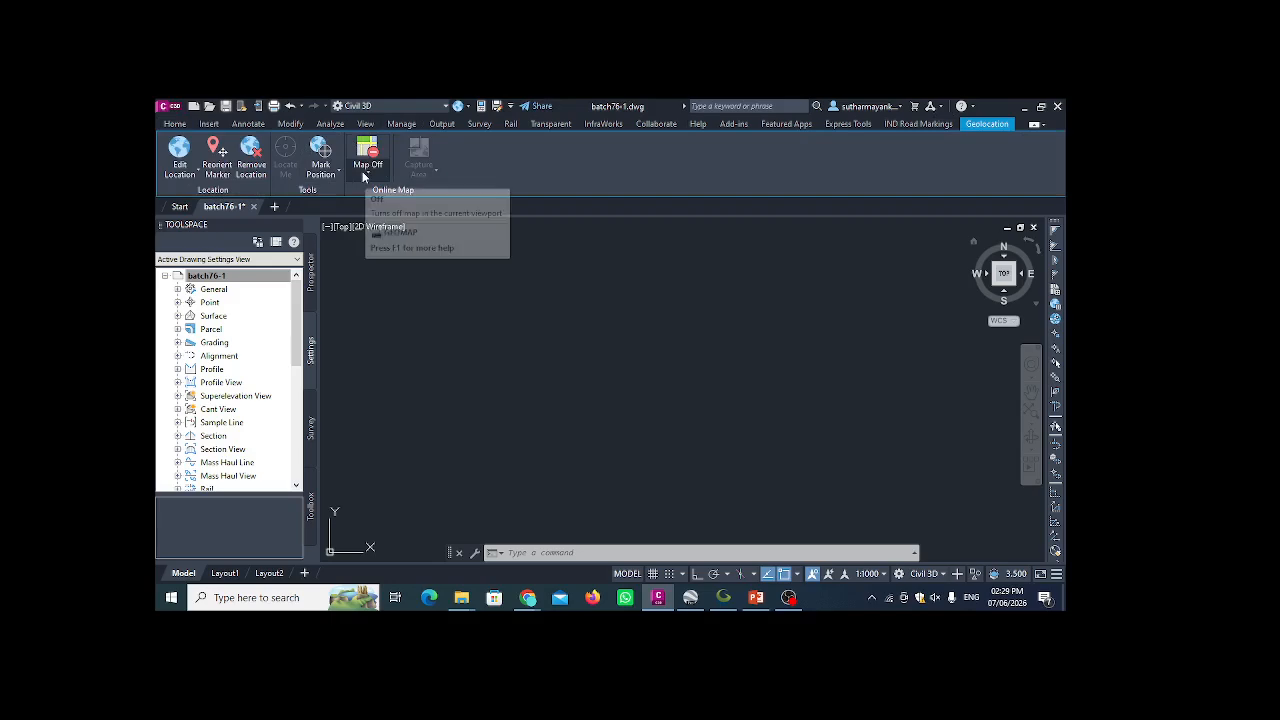
click(757, 602)
scroll(232, 268, up, 5)
click(232, 268)
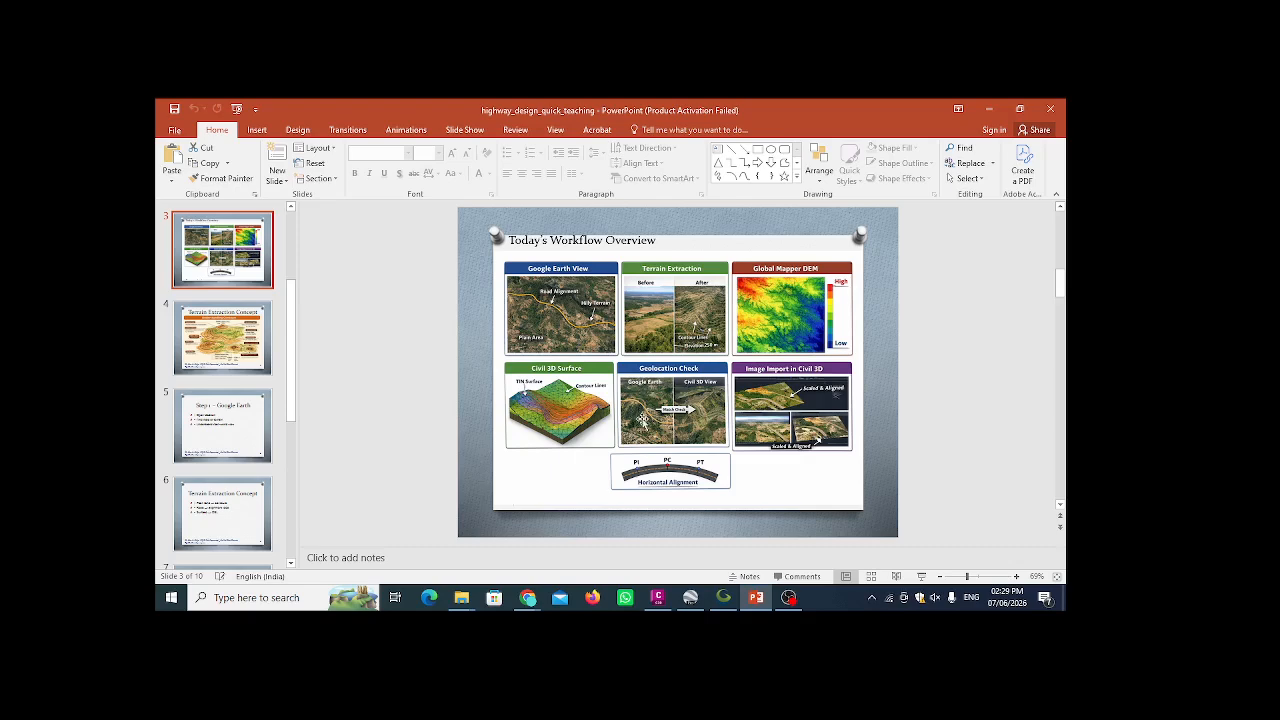
click(667, 600)
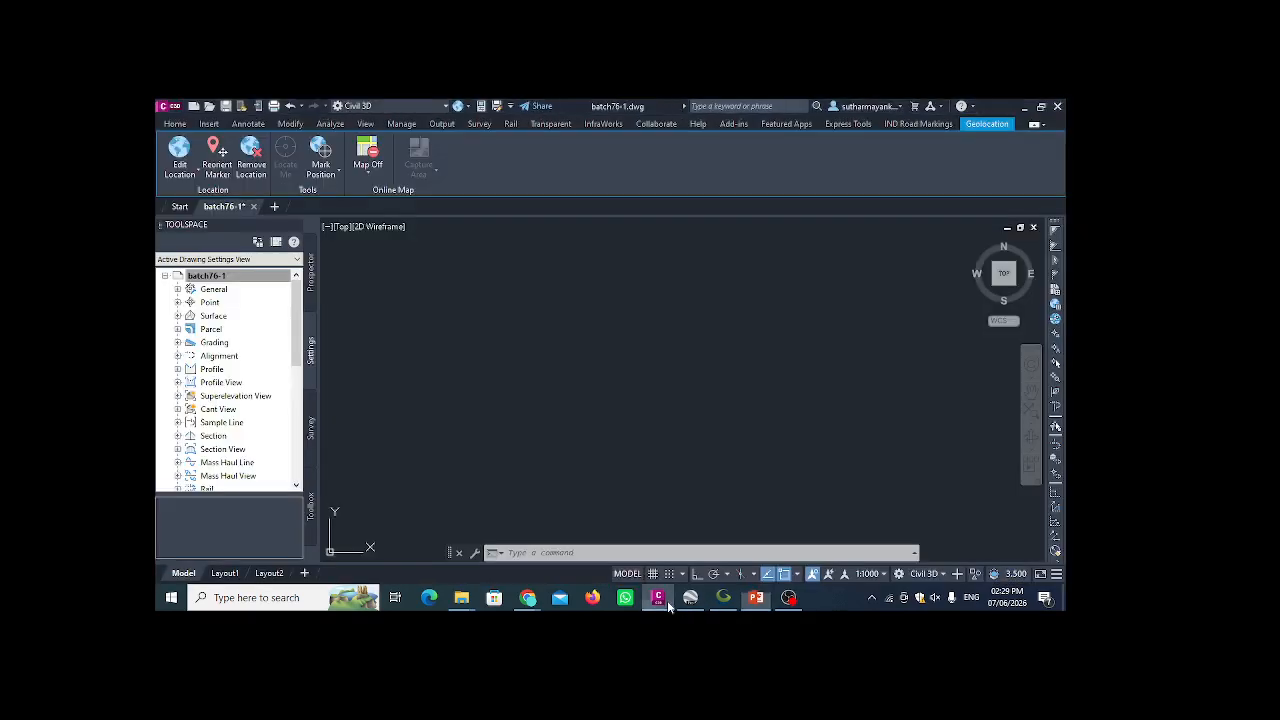
- Check the length, angle and insertion-scale units of the batch76-1 drawing without changing them
click(172, 124)
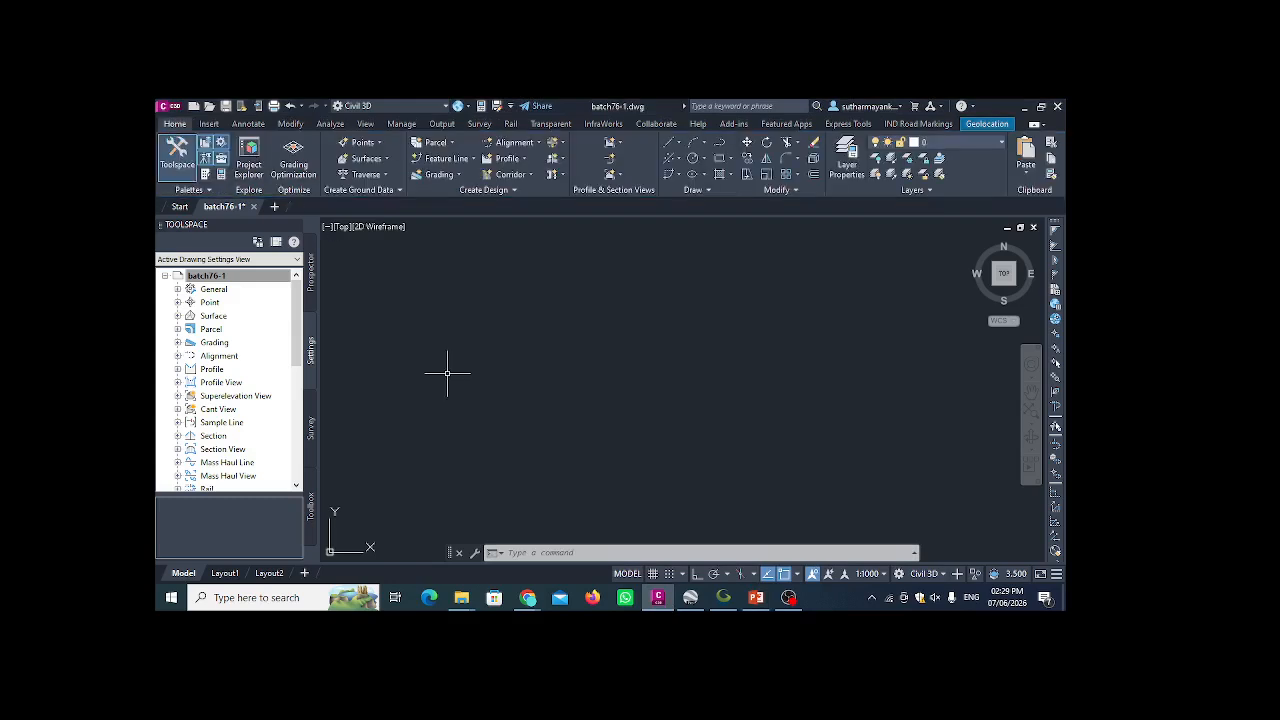
text(l)
key(Return)
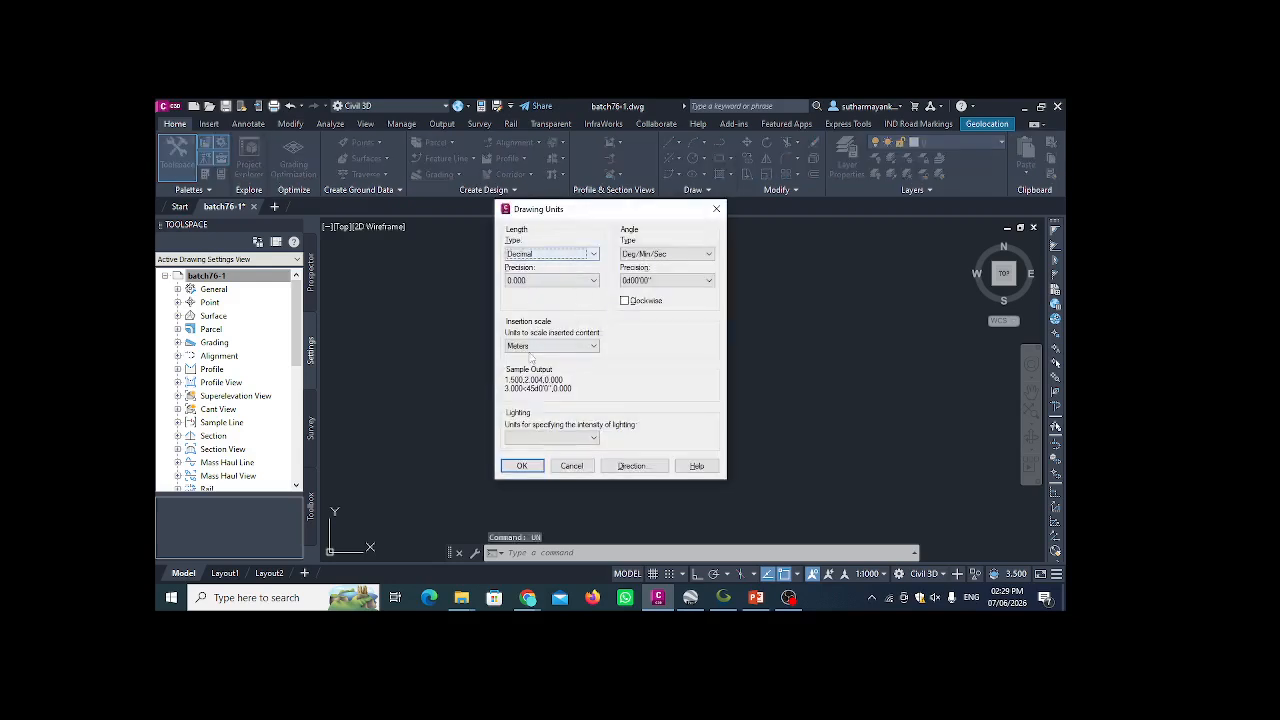
click(524, 466)
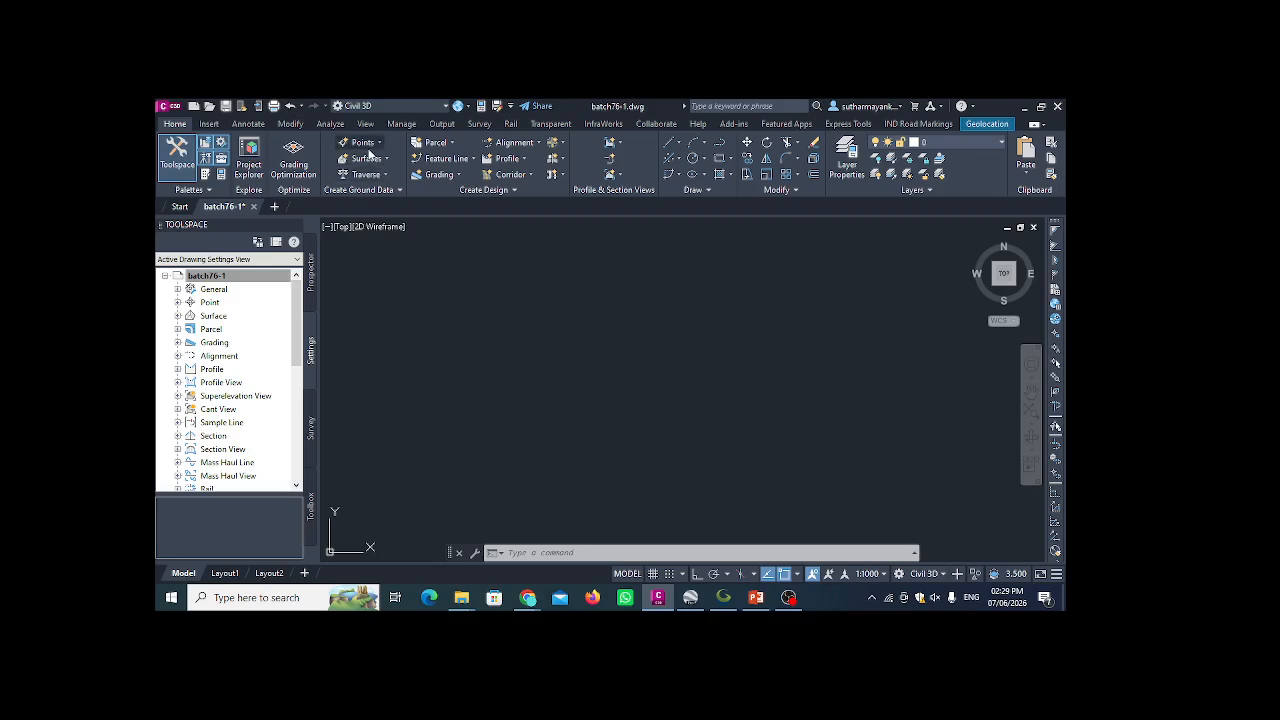
- Start a point import for the drawing and add Survey Data_PENZD from the day-2 folder inside batch_76-1 as its source file
click(311, 287)
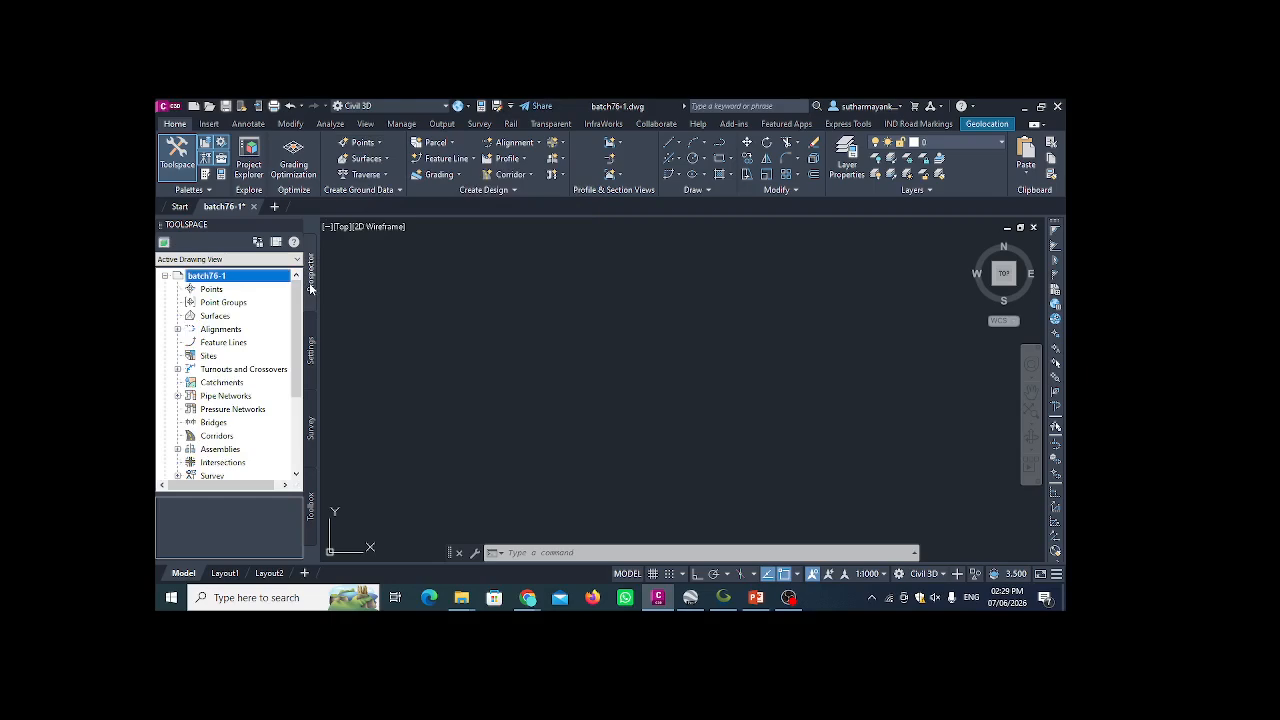
right_click(213, 294)
click(245, 300)
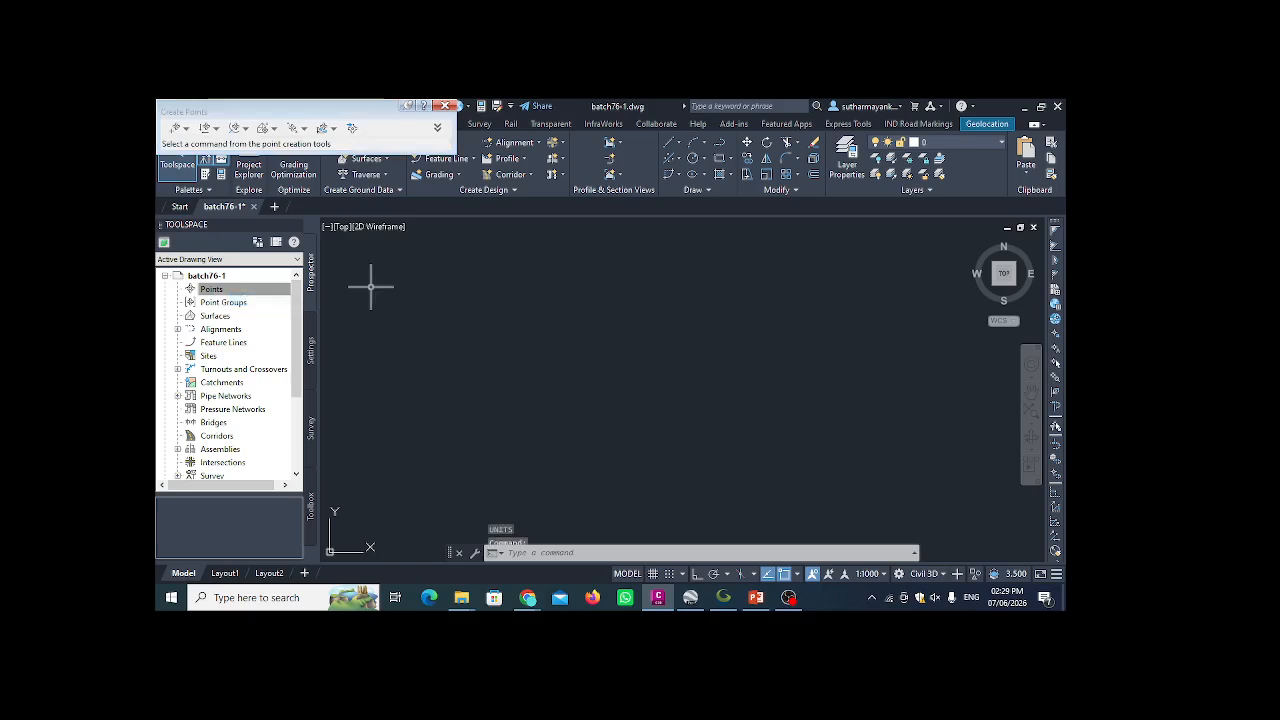
click(351, 131)
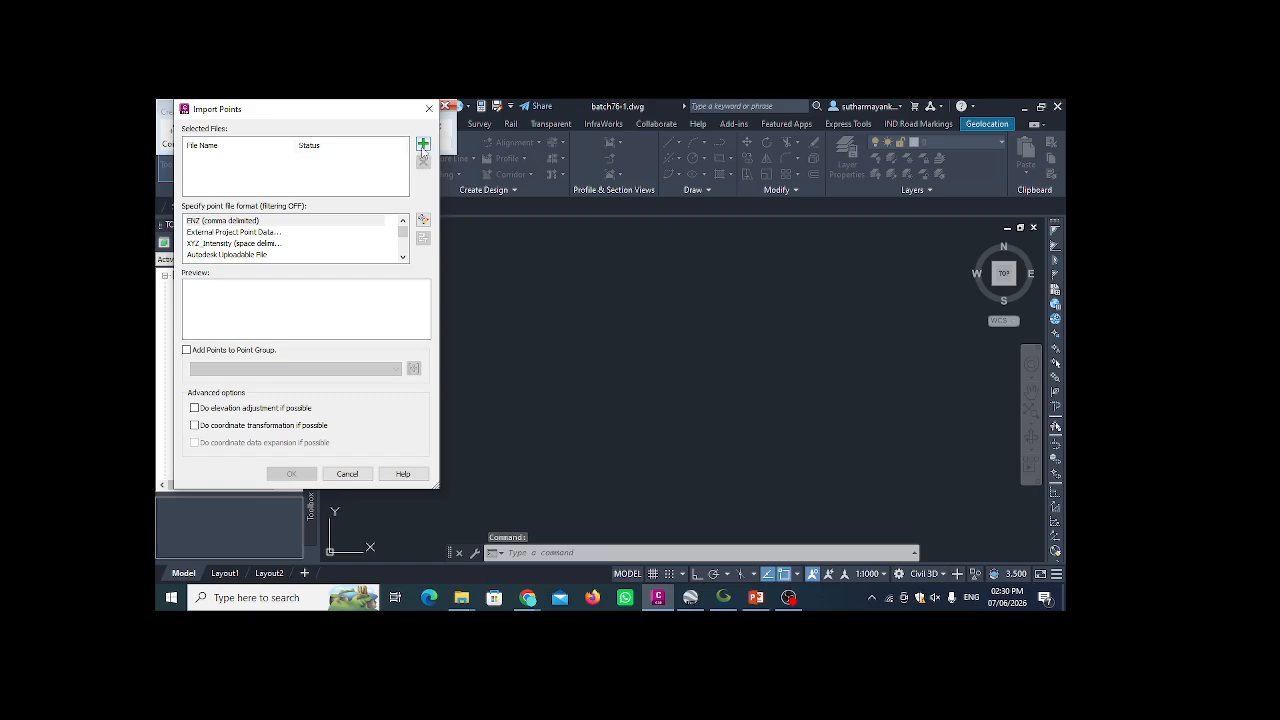
click(423, 145)
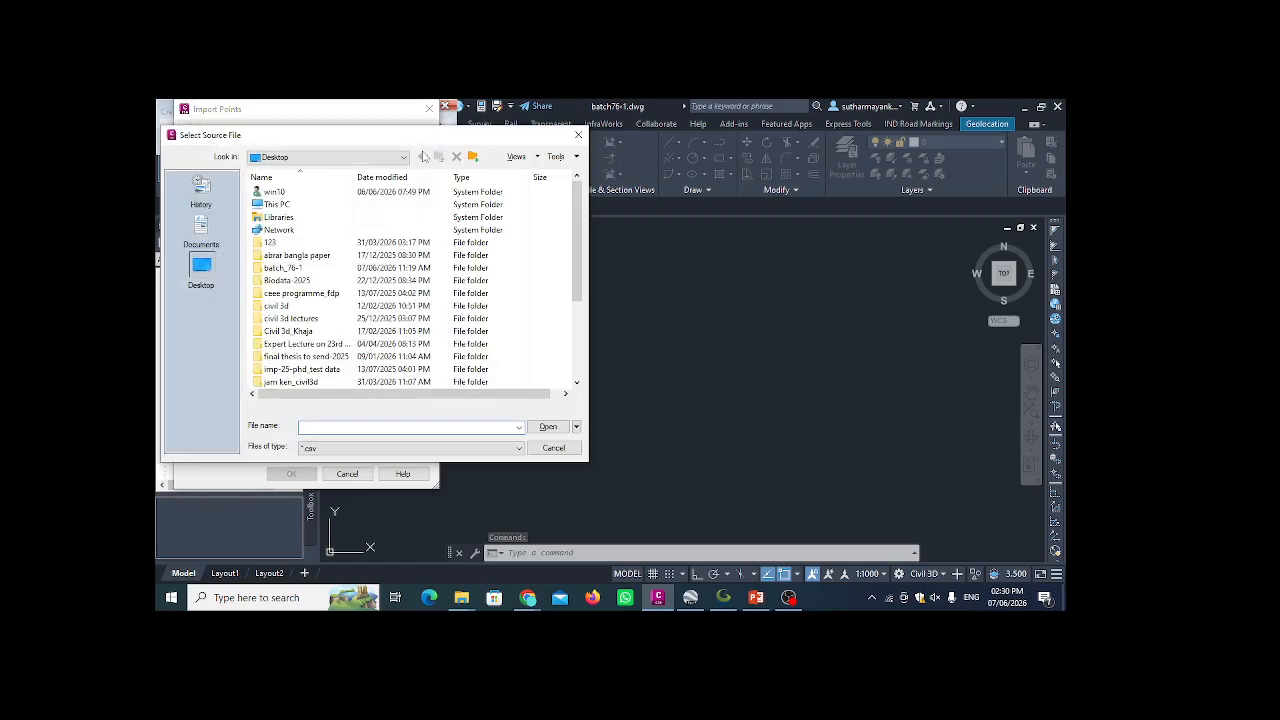
double_click(310, 268)
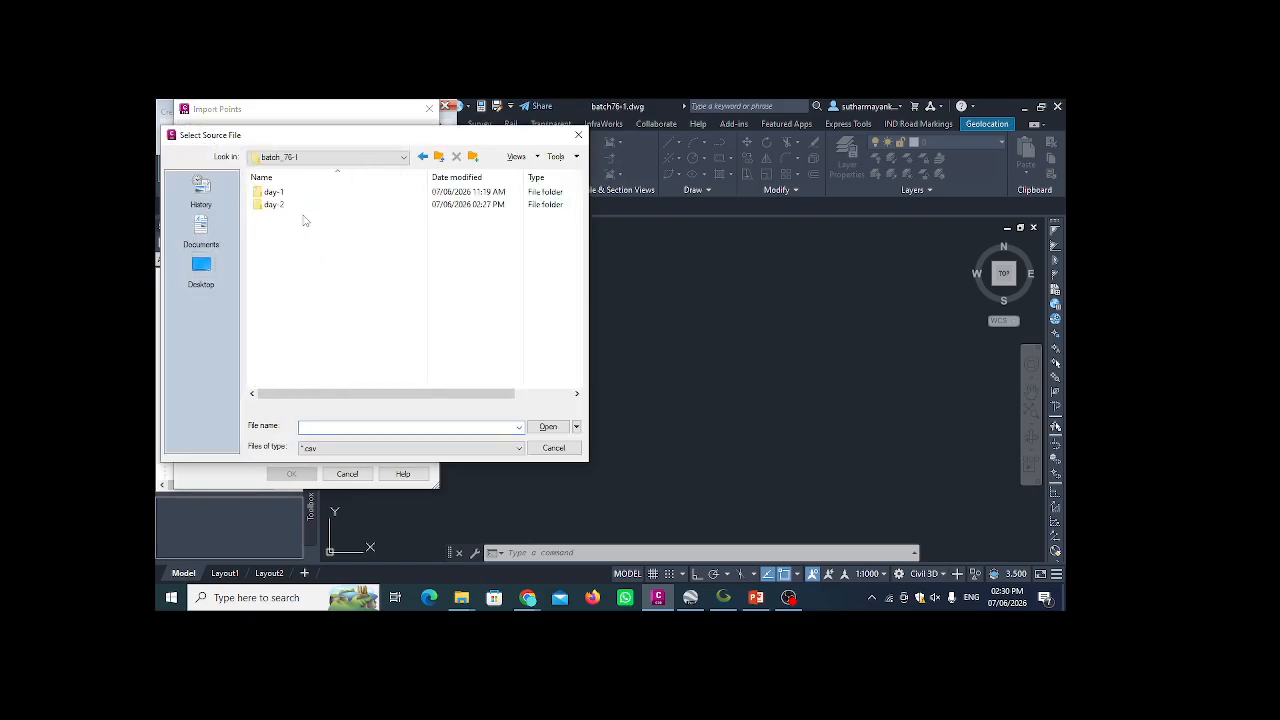
double_click(302, 206)
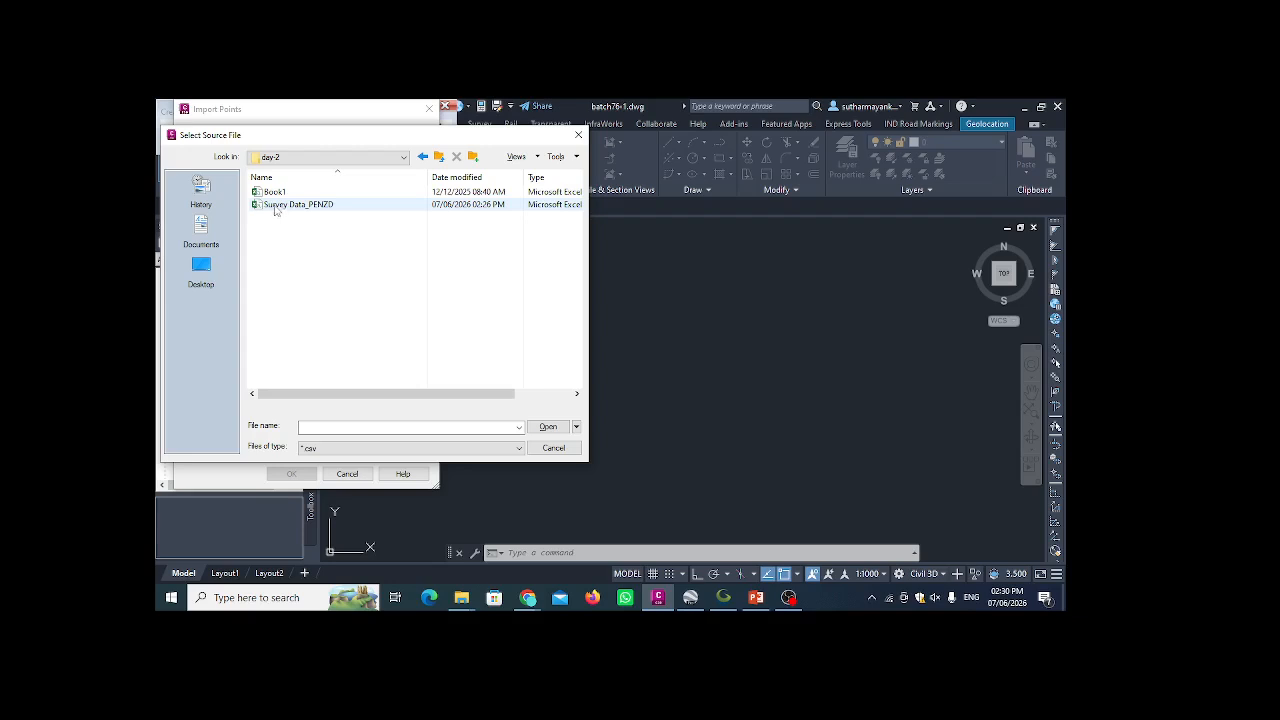
click(321, 206)
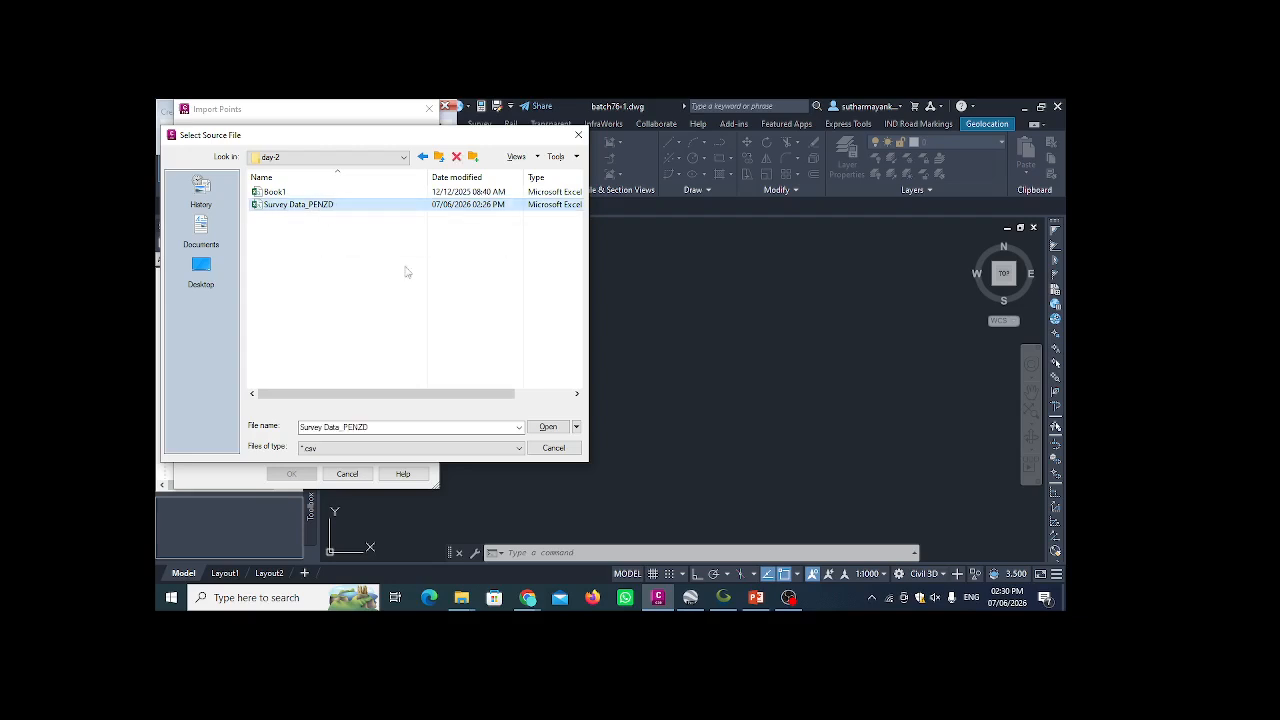
click(548, 427)
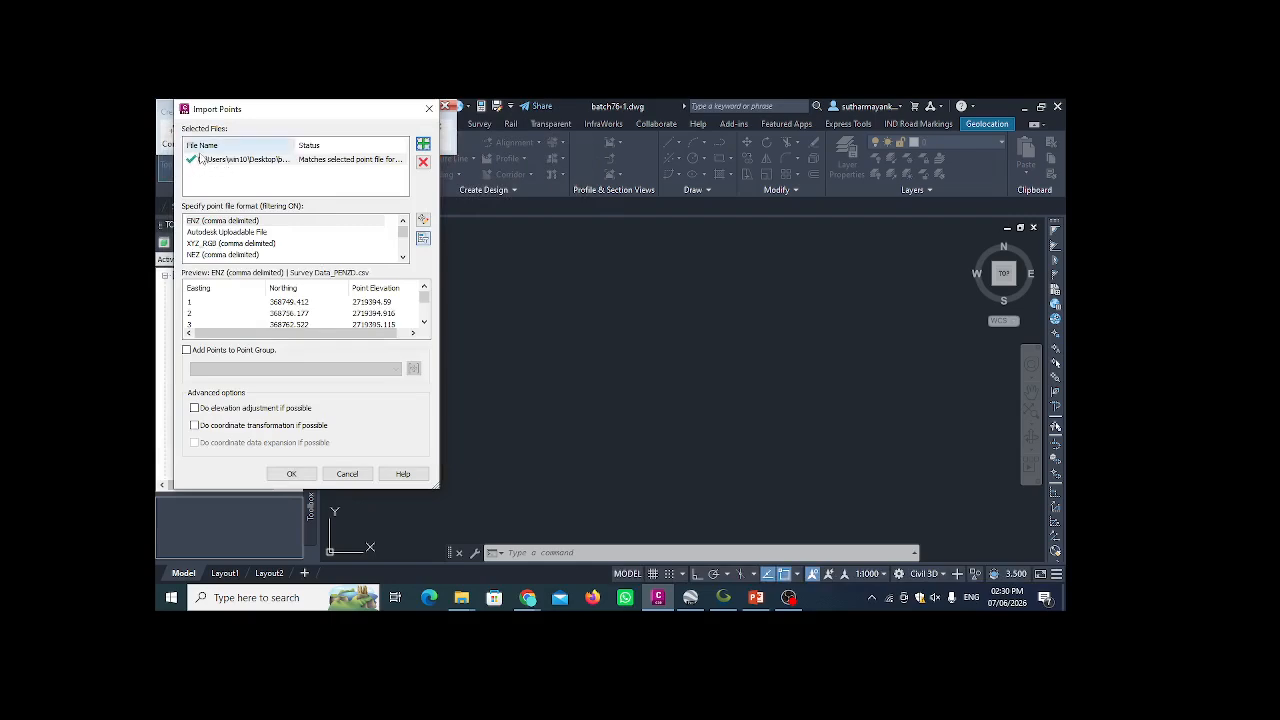
- Set the point file format to PENZD (comma delimited), check the column preview, and import the points
scroll(255, 243, down, 3)
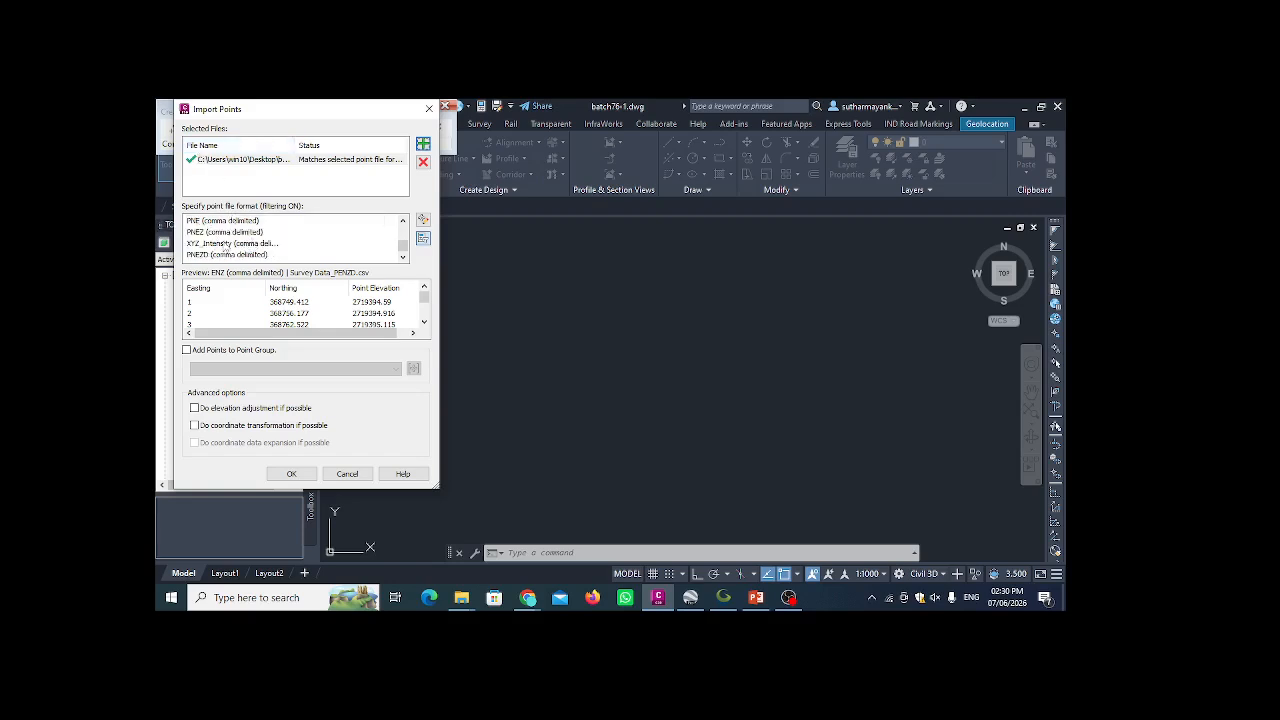
scroll(232, 246, up, 1)
click(192, 232)
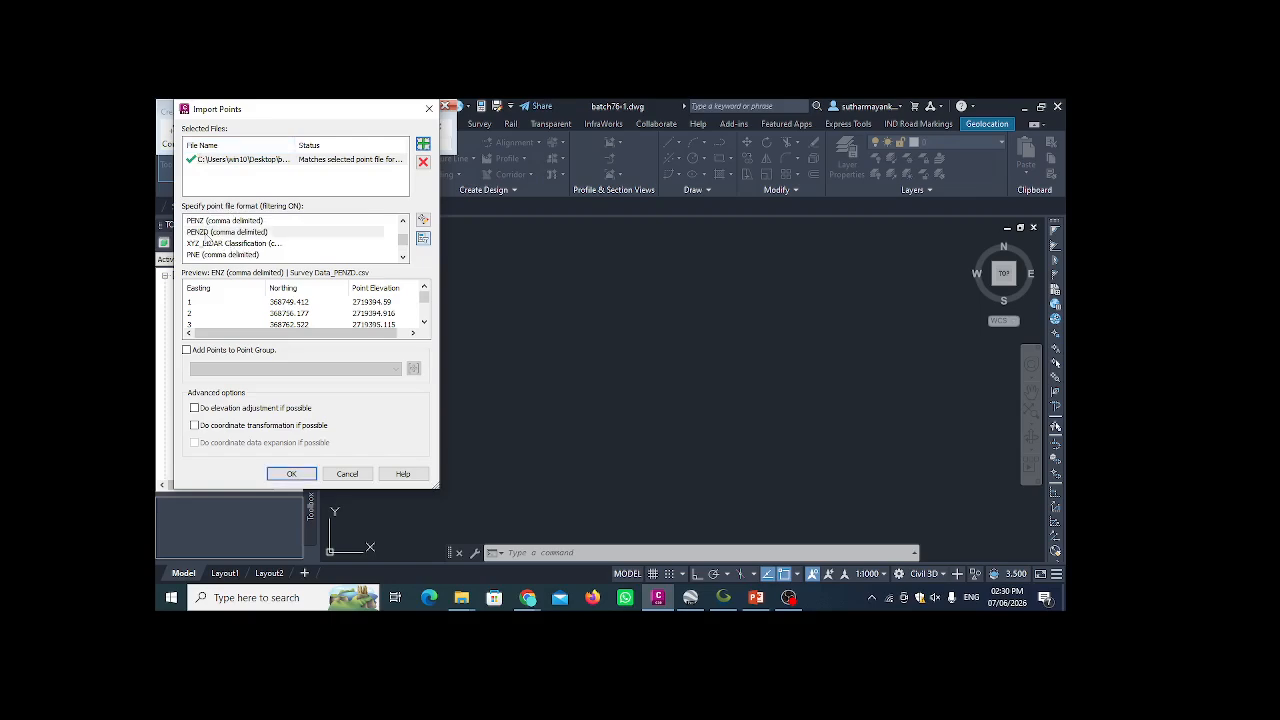
drag(285, 334, 297, 340)
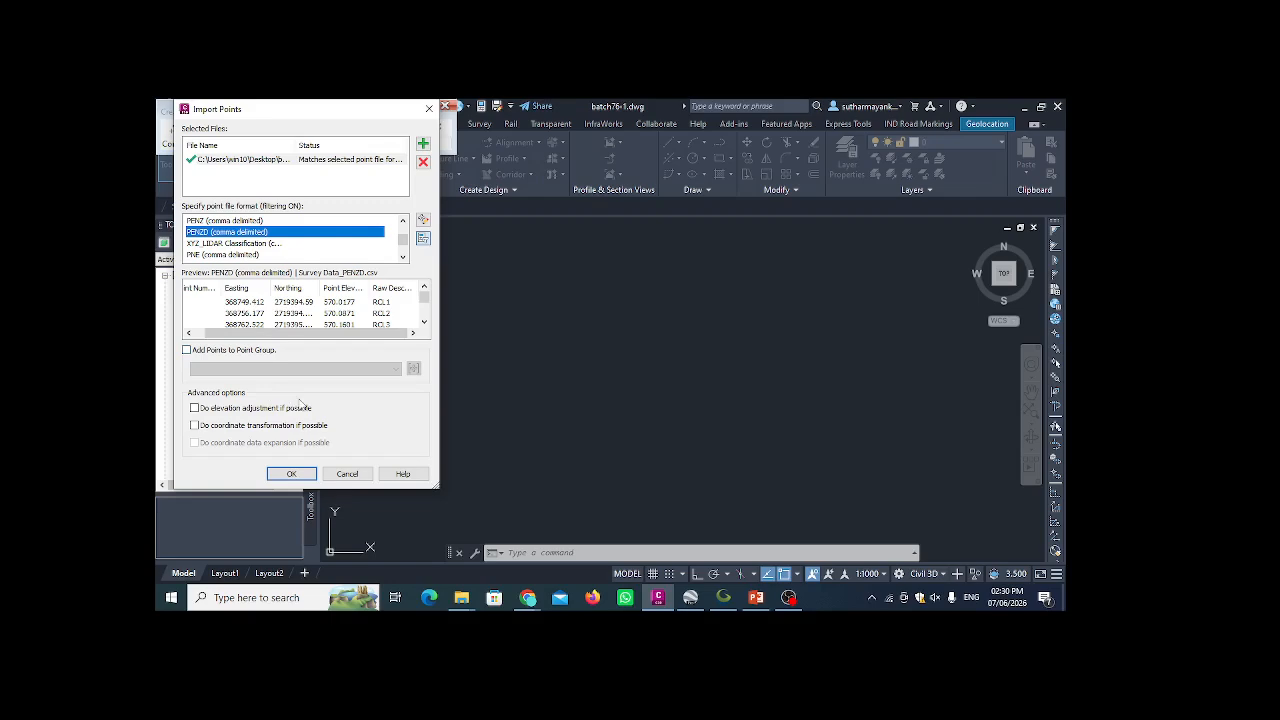
click(292, 474)
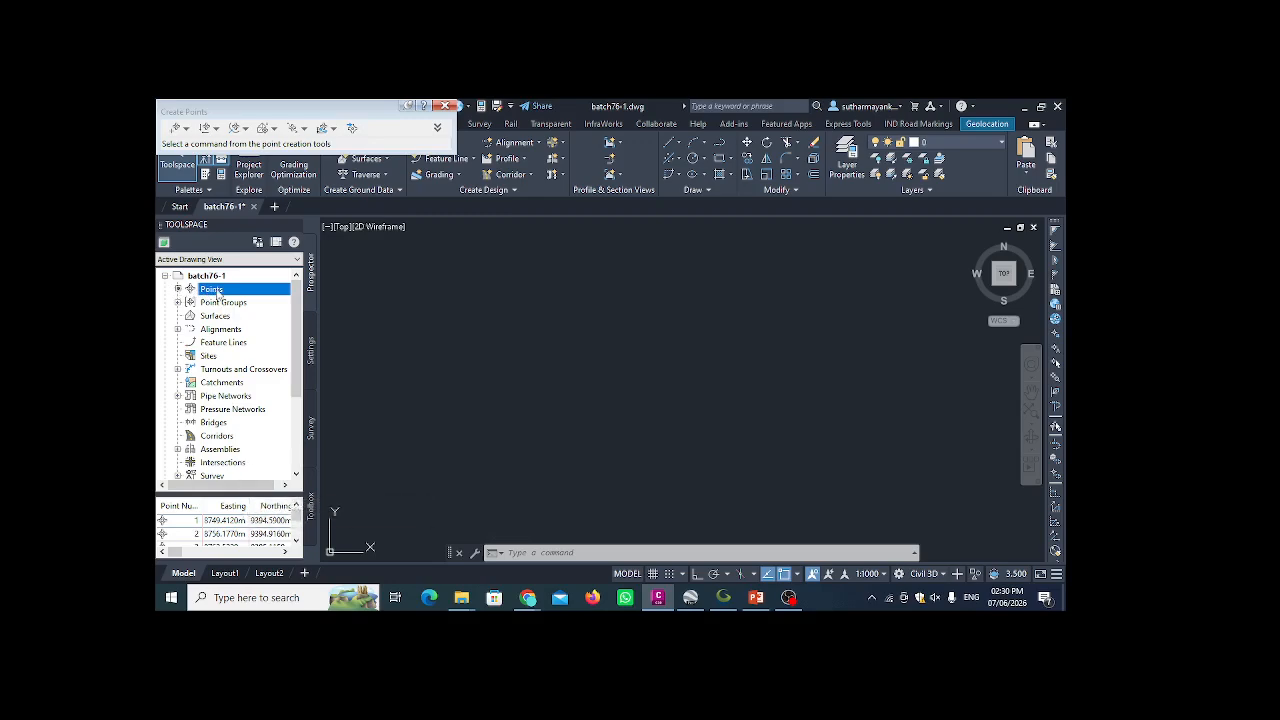
- Enlarge the point table below the drawing tree and look through the imported points' numbers, eastings and northings
scroll(258, 530, down, 1)
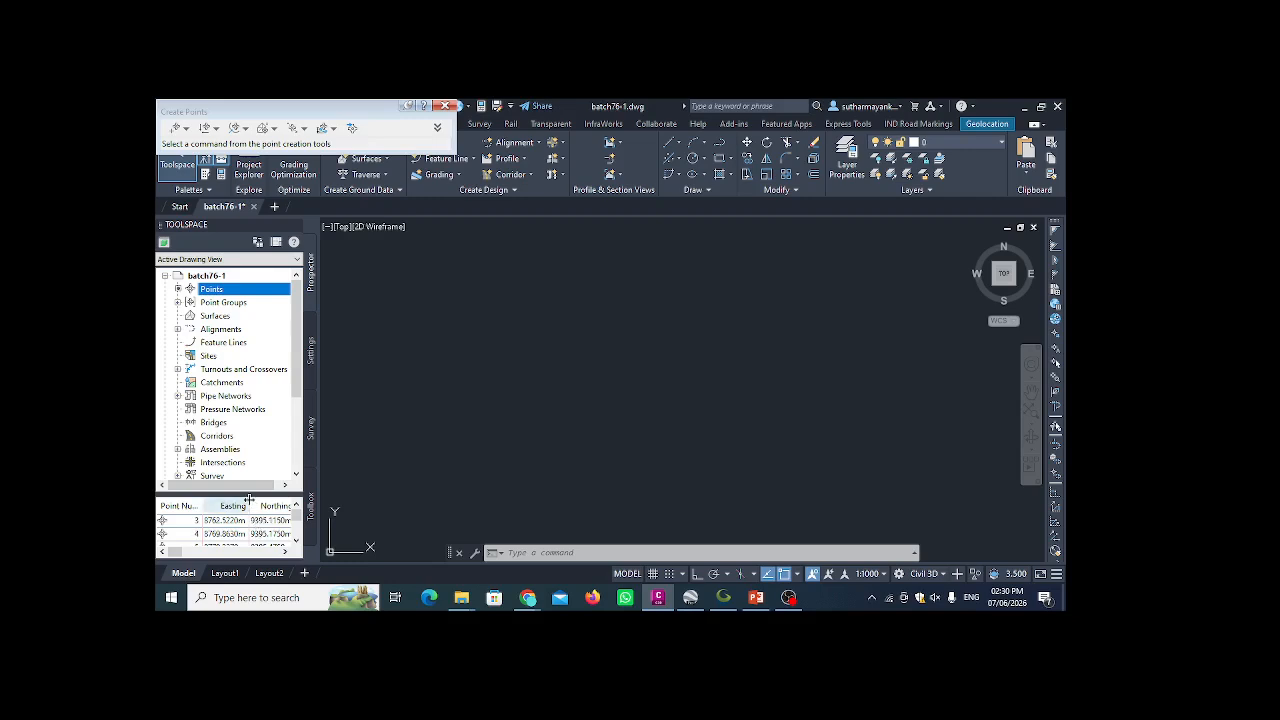
drag(250, 494, 250, 446)
scroll(246, 492, down, 10)
mouse_move(180, 551)
mouse_down()
mouse_move(268, 558)
mouse_move(175, 551)
mouse_up()
scroll(231, 525, down, 1)
scroll(231, 525, up, 12)
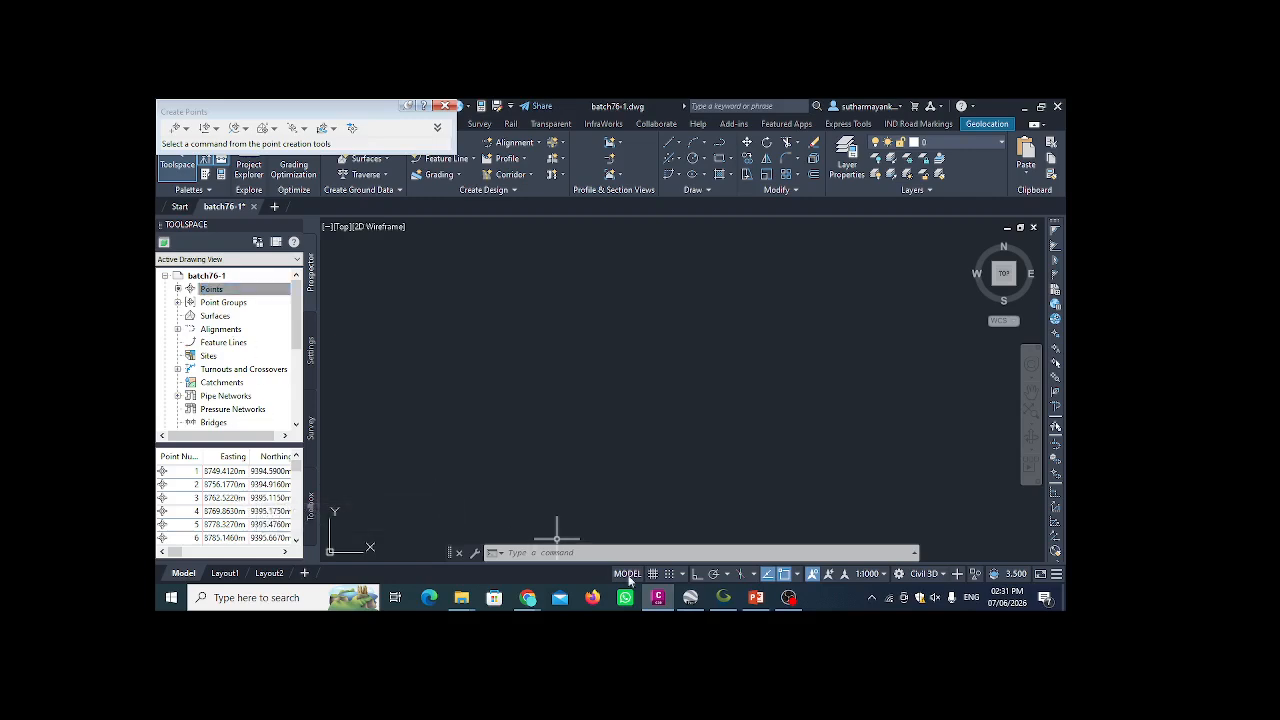
- Zoom to the drawing extents and examine the layout of the imported centerline and ground-level points
mouse_move(691, 598)
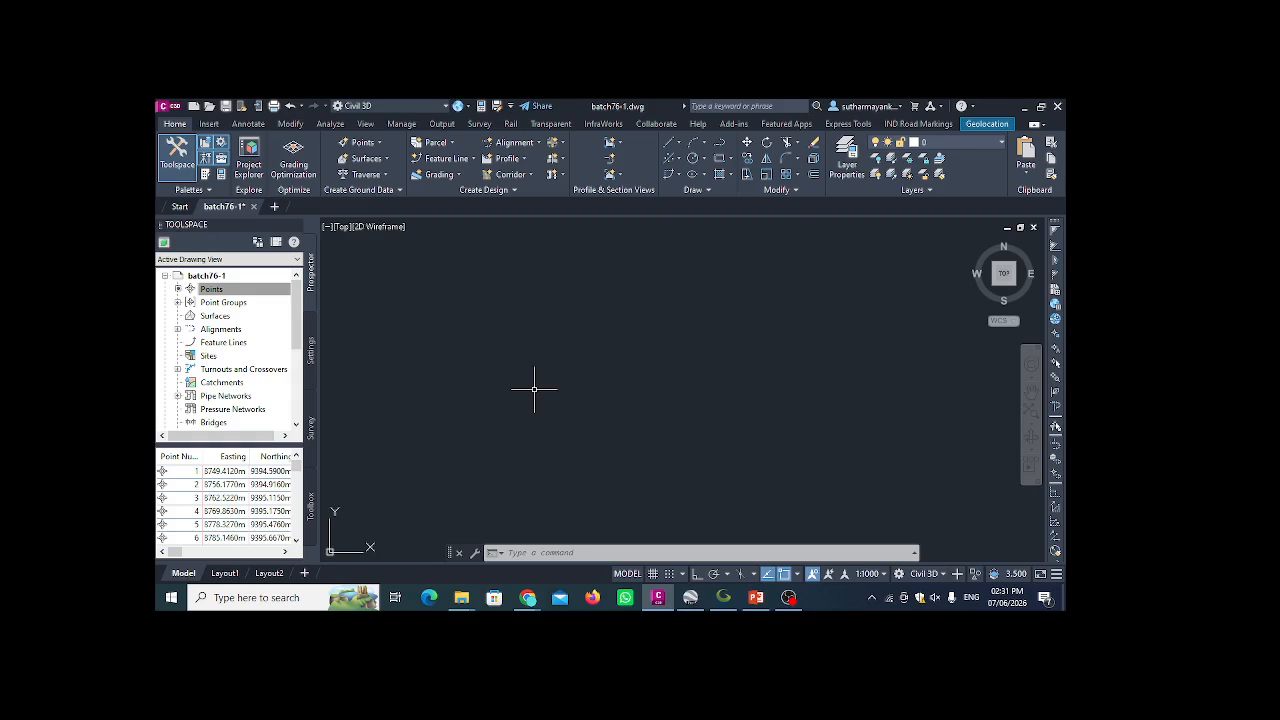
text(ze)
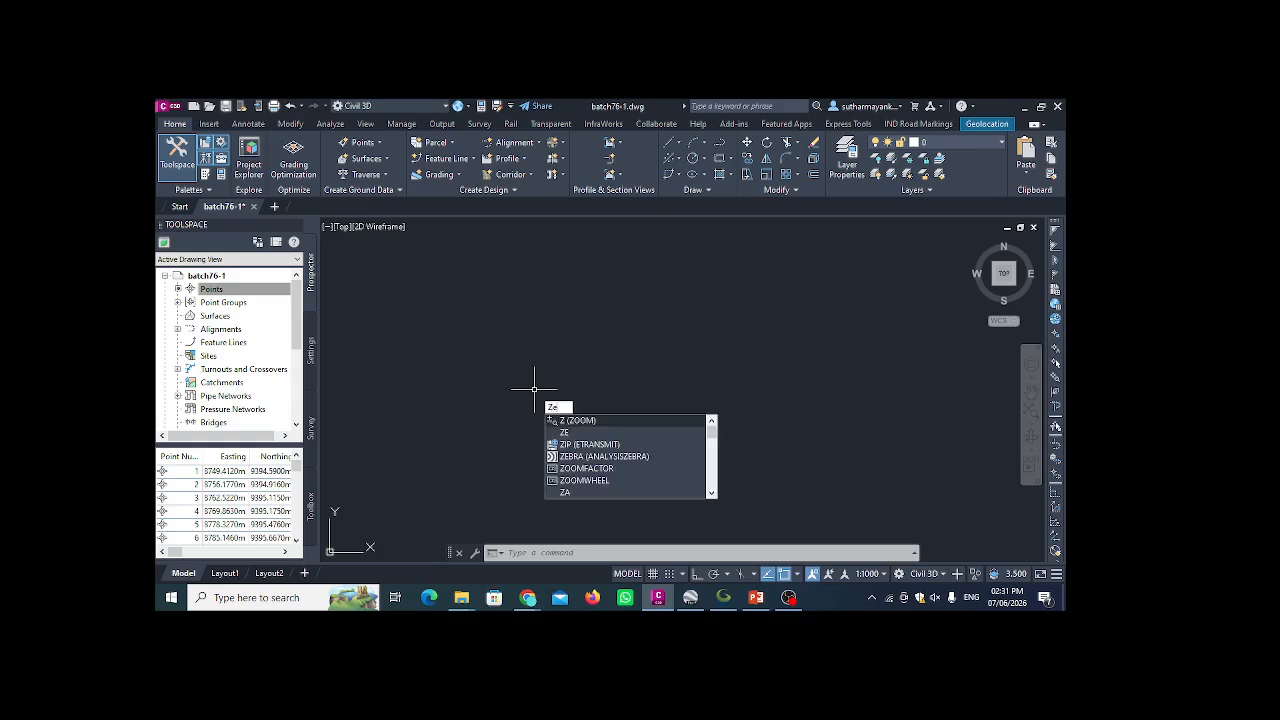
key(Return)
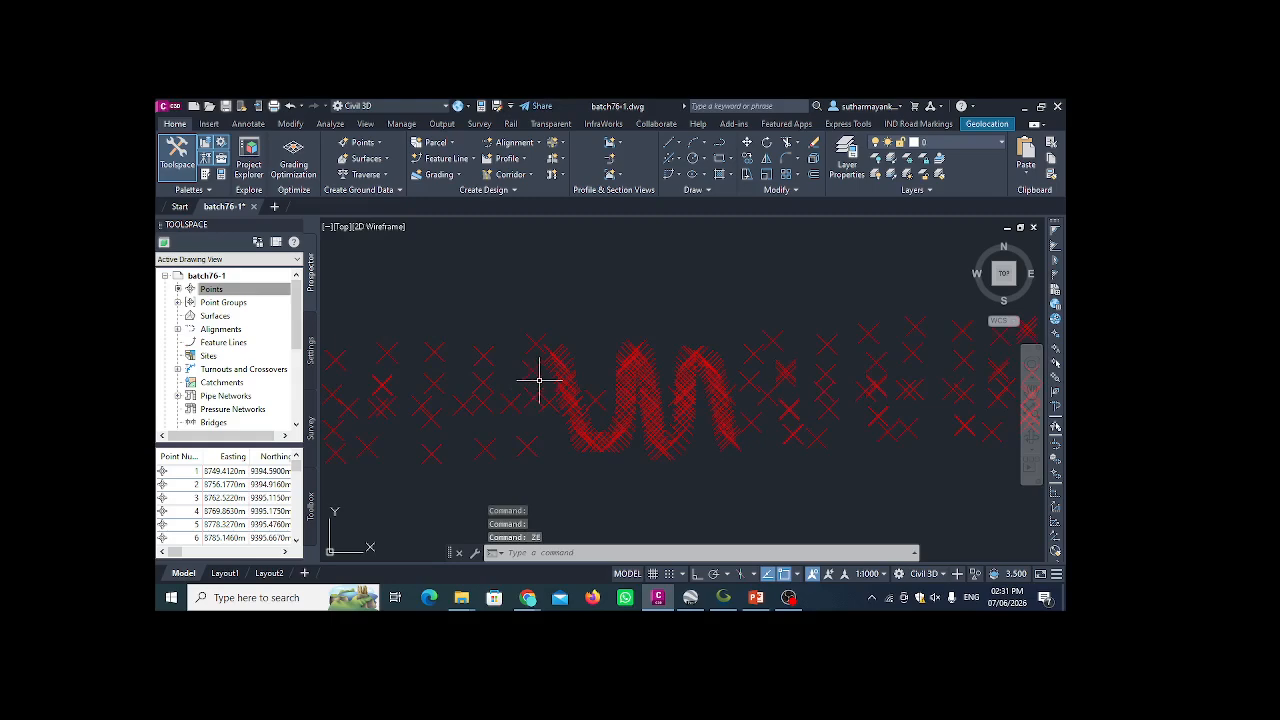
scroll(500, 417, up, 3)
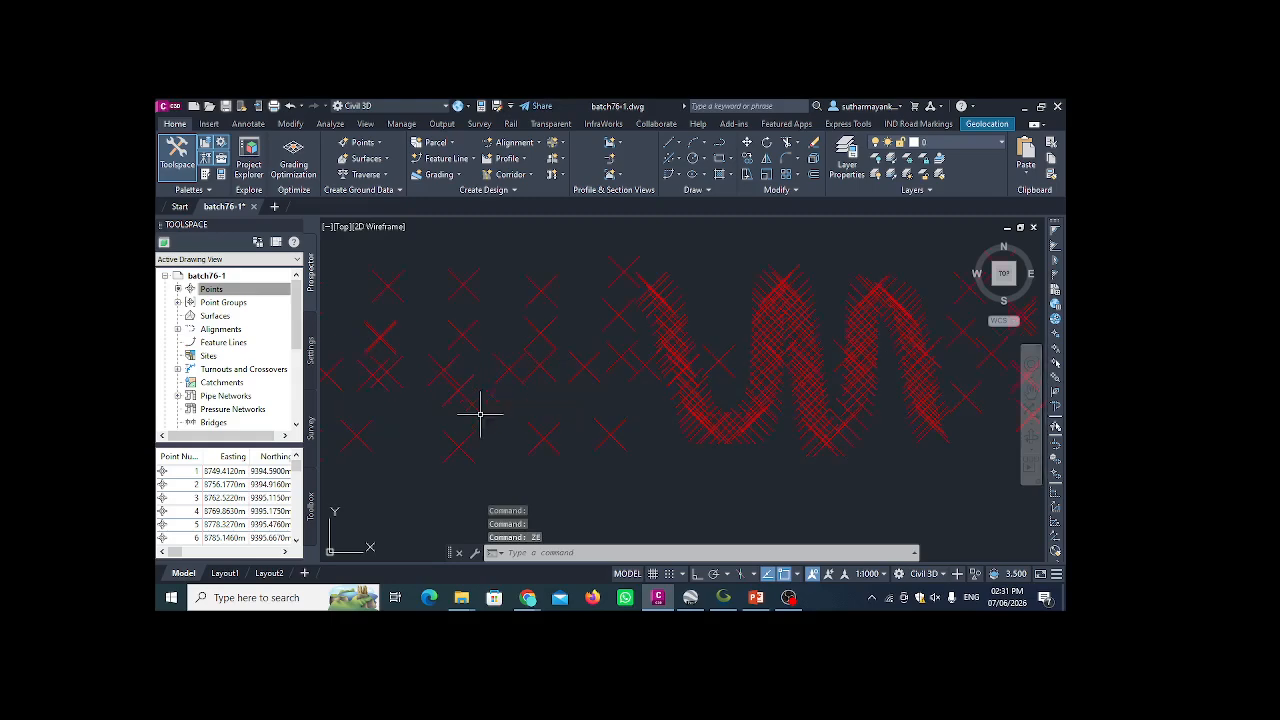
scroll(569, 371, down, 1)
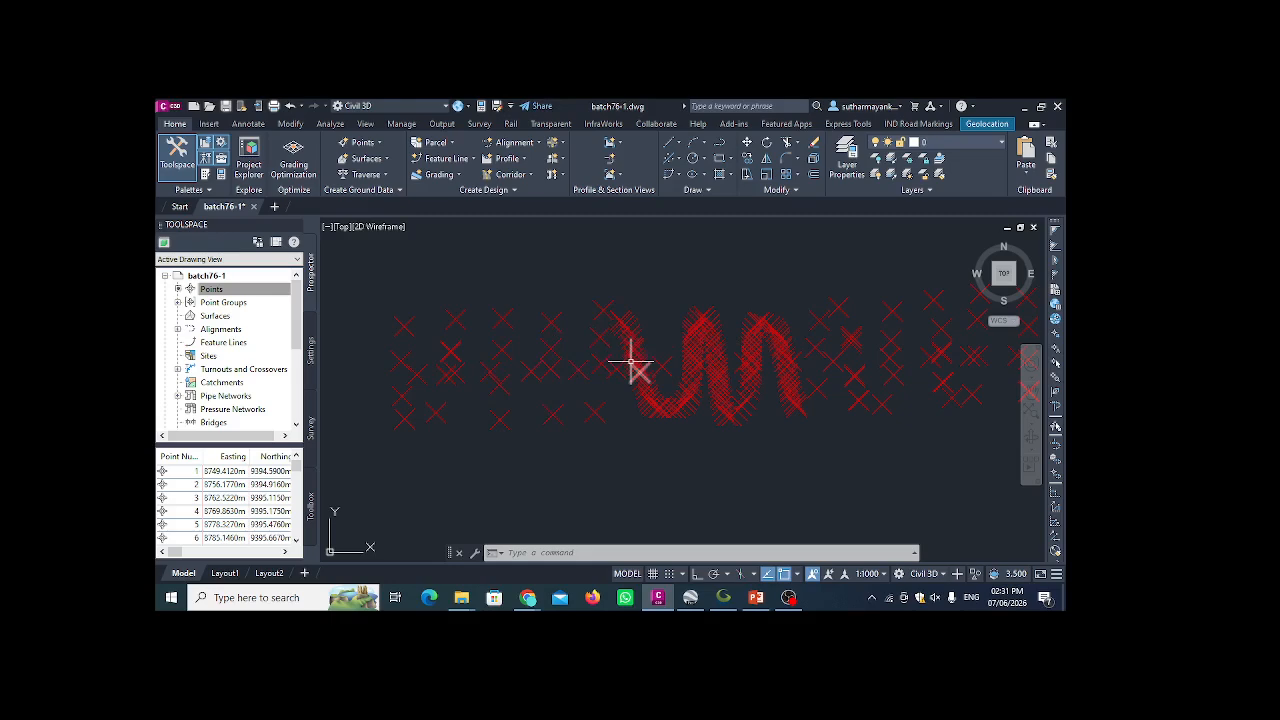
scroll(575, 412, down, 2)
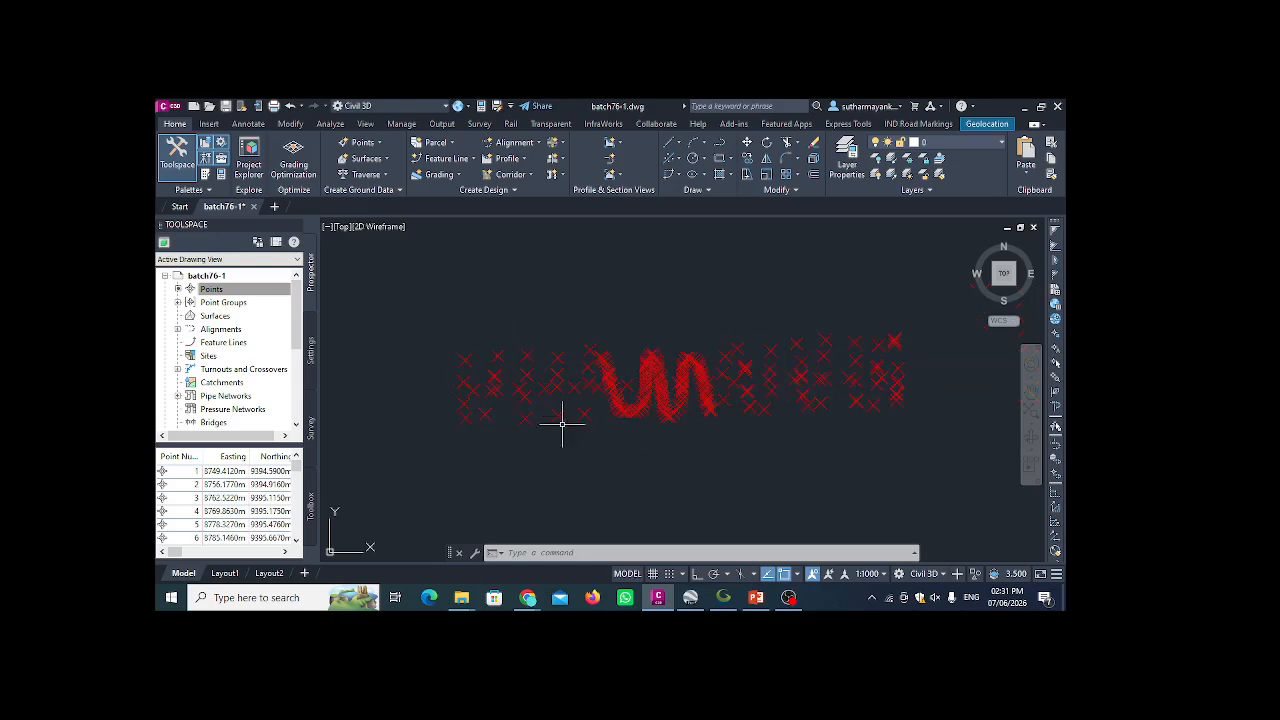
scroll(631, 383, up, 2)
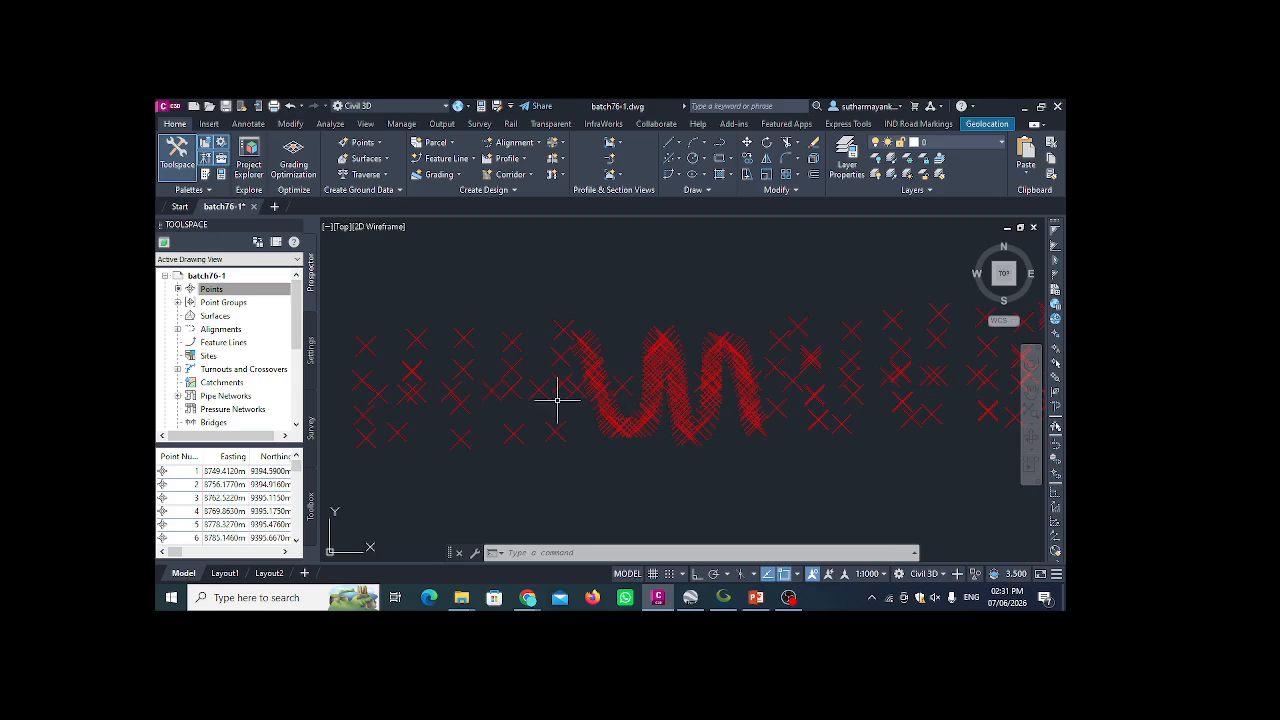
scroll(690, 410, down, 1)
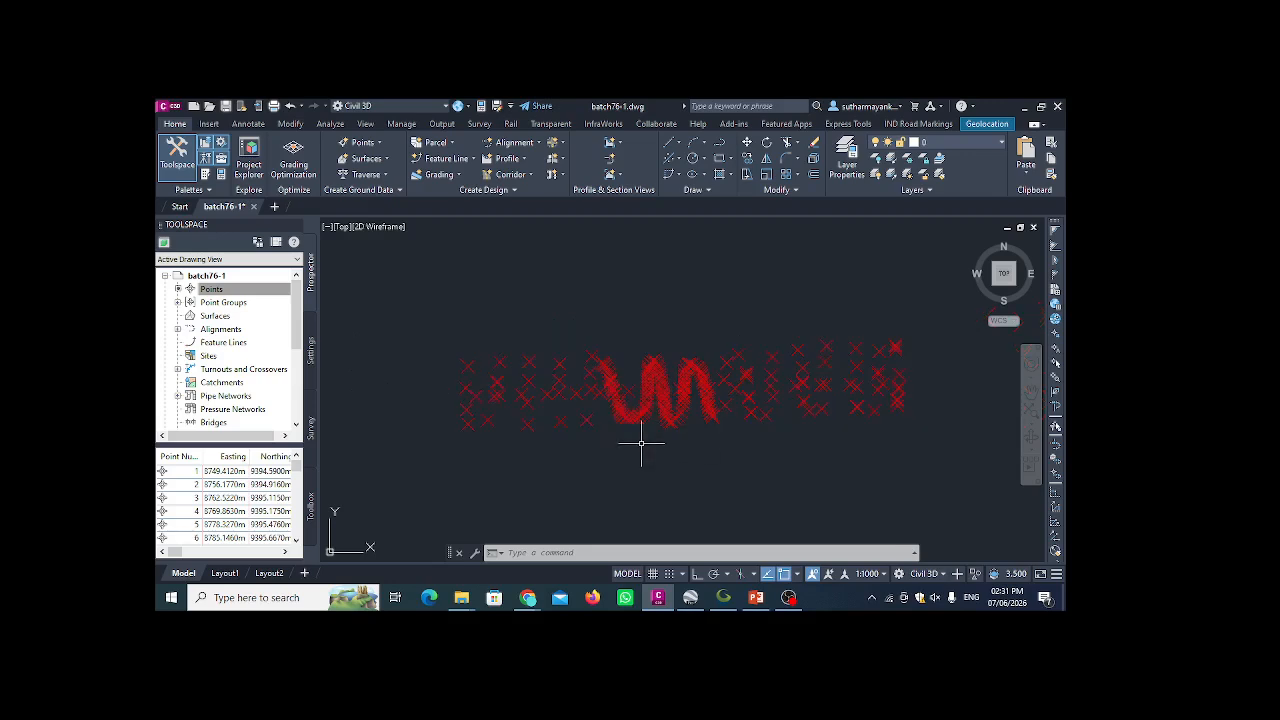
- Turn on the aerial online map behind the survey points, accepting the use of Online Map Data
click(986, 124)
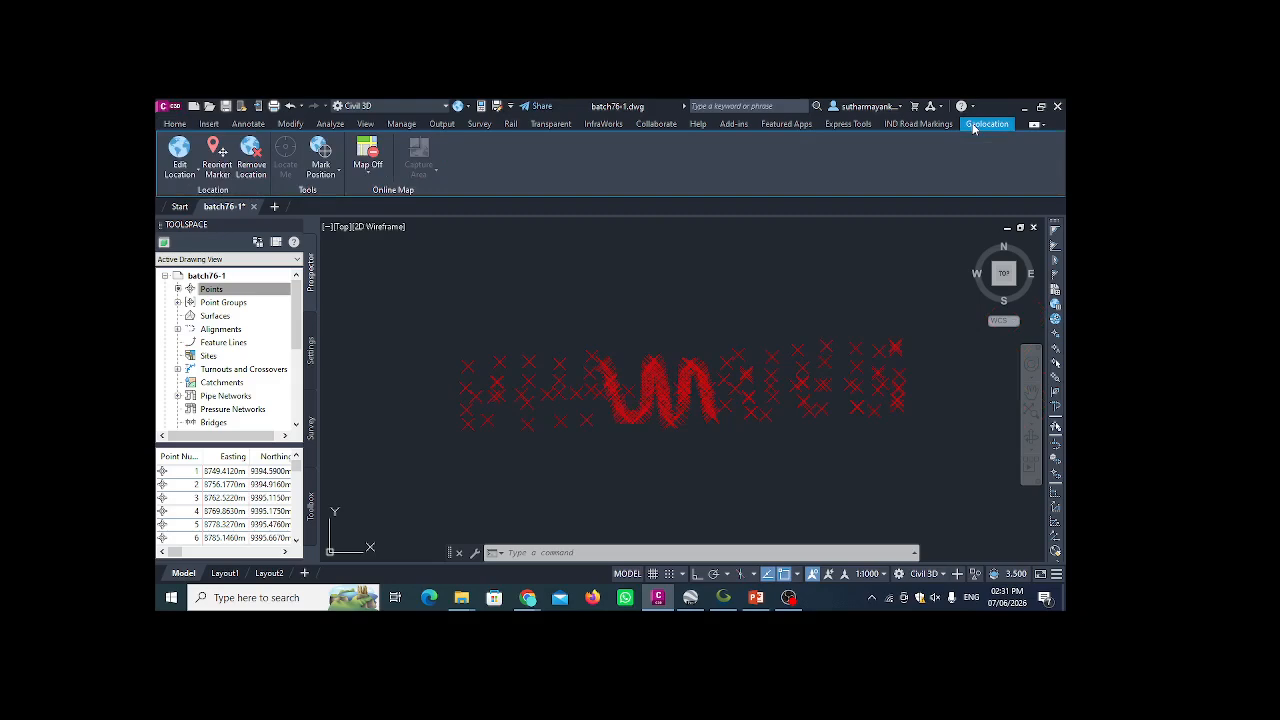
click(363, 175)
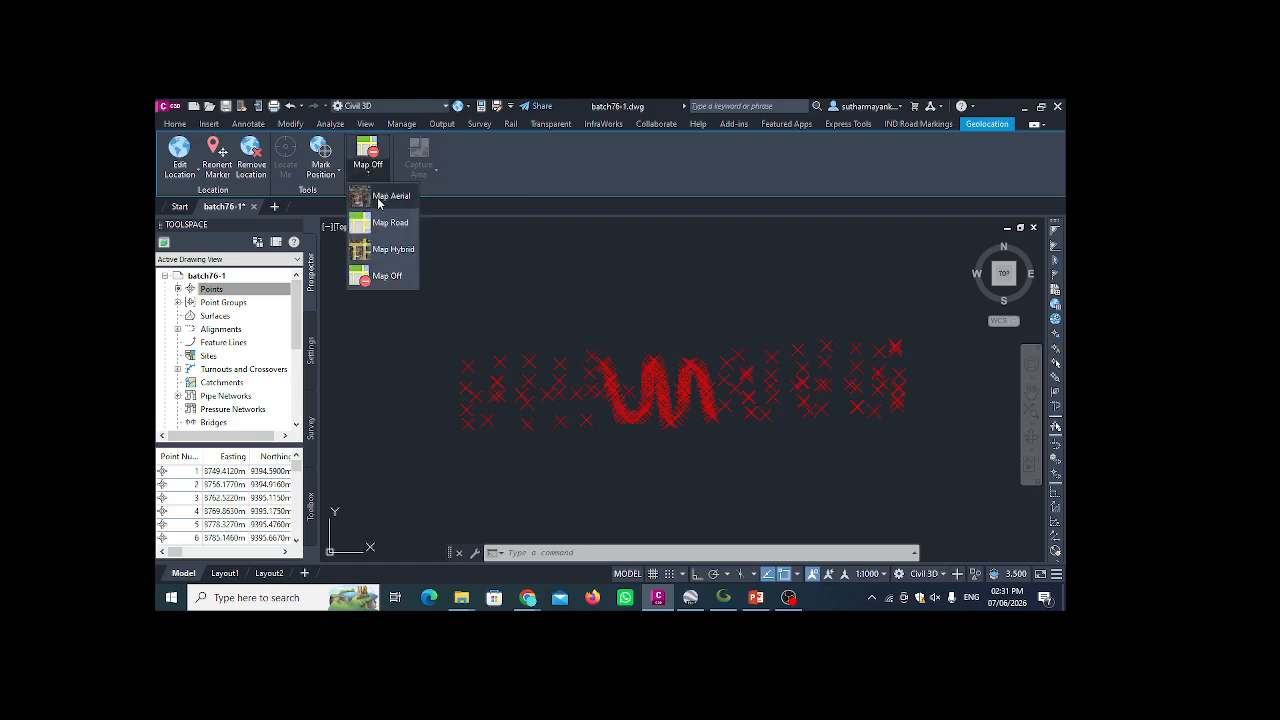
click(378, 198)
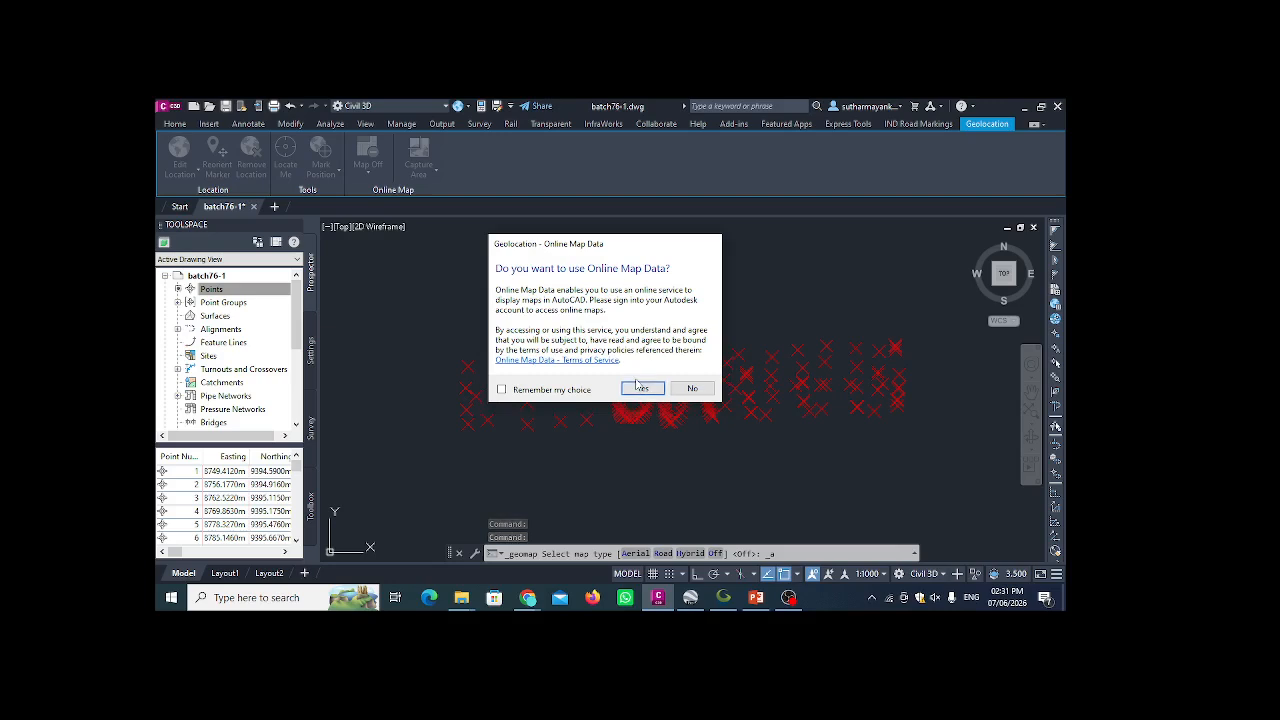
click(637, 387)
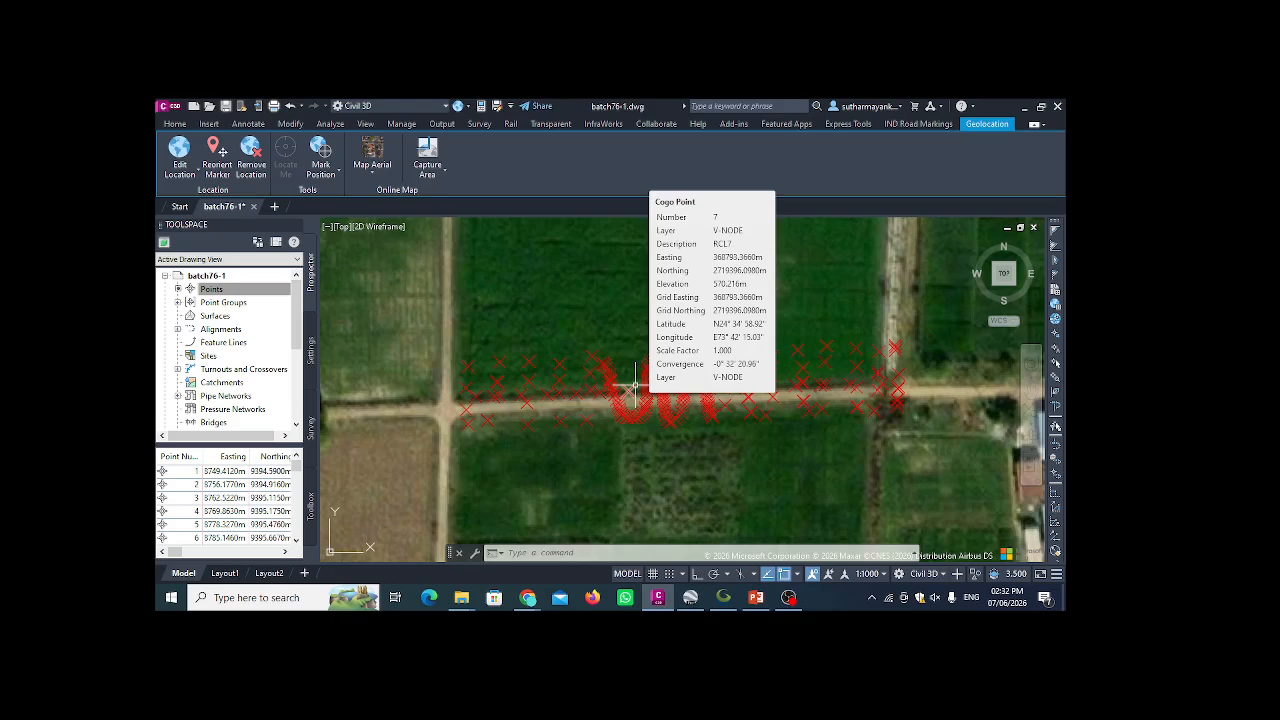
- Compare the points' location on the aerial map with the road and survey paths in Google Earth Pro, and return to Civil 3D
click(690, 597)
scroll(516, 405, down, 2)
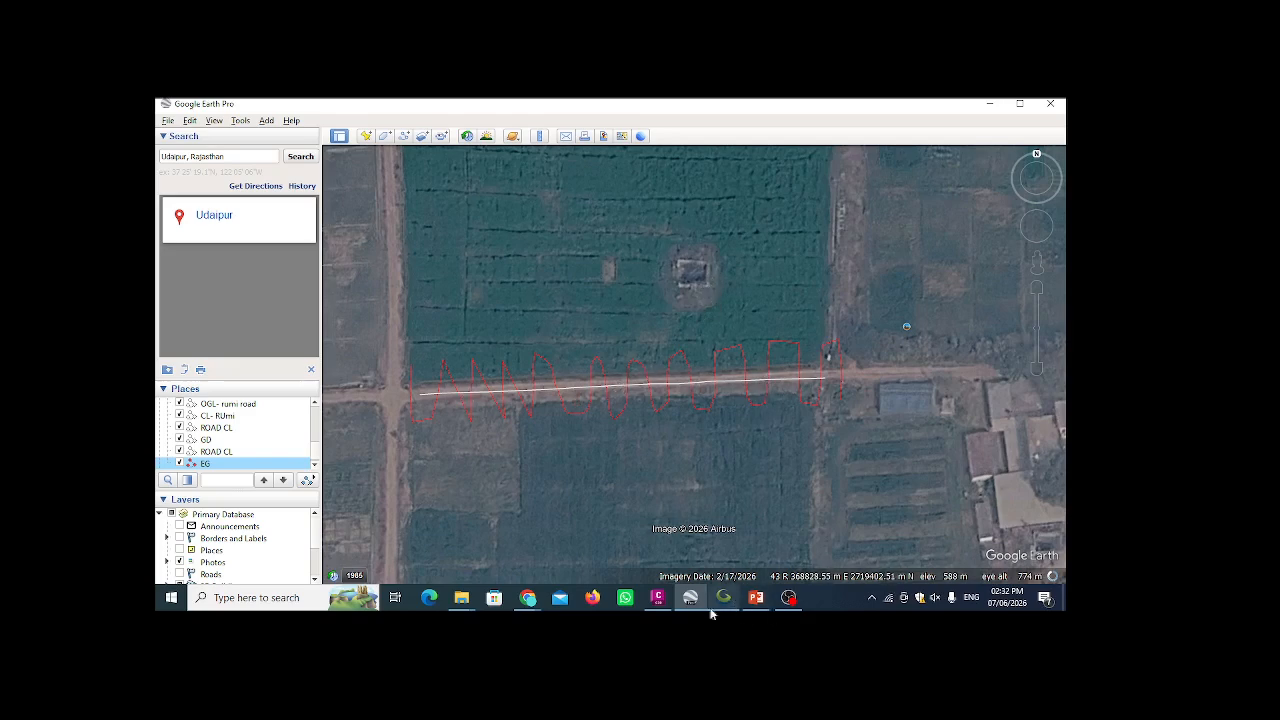
click(664, 603)
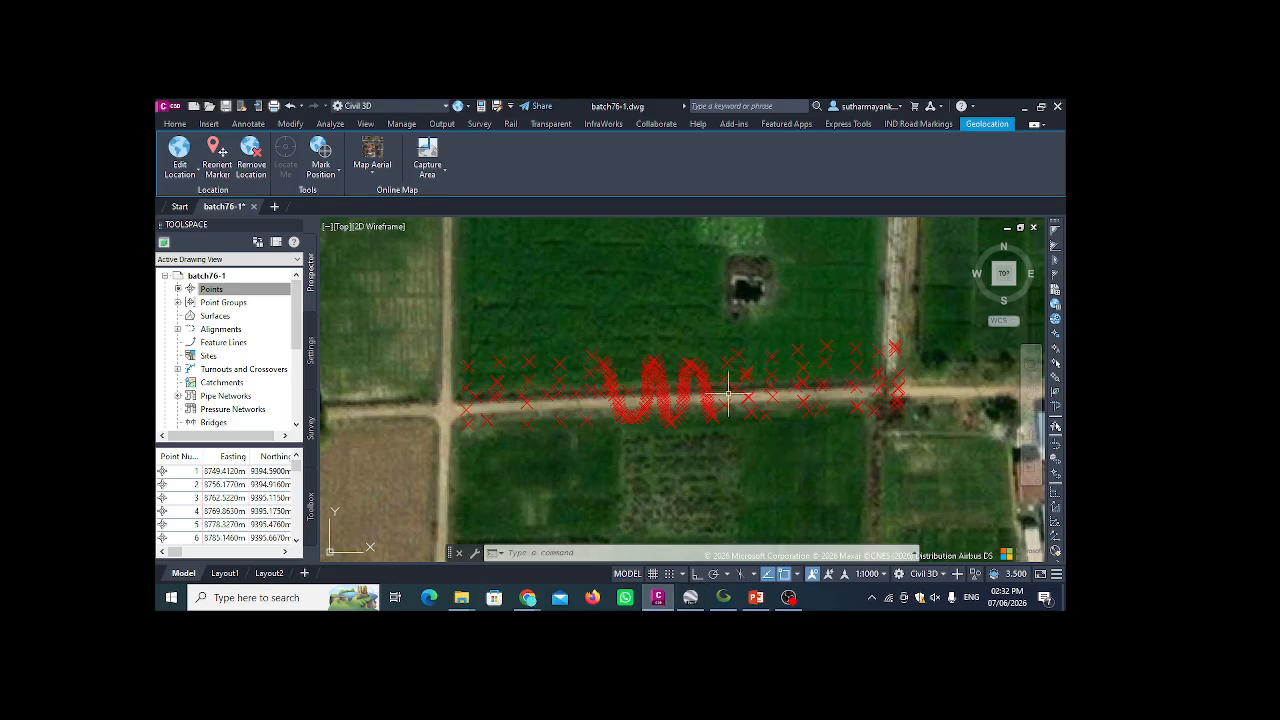
- Turn off the aerial online map behind the survey points and look closely at the point markers
mouse_move(646, 420)
mouse_move(705, 398)
click(368, 172)
click(387, 276)
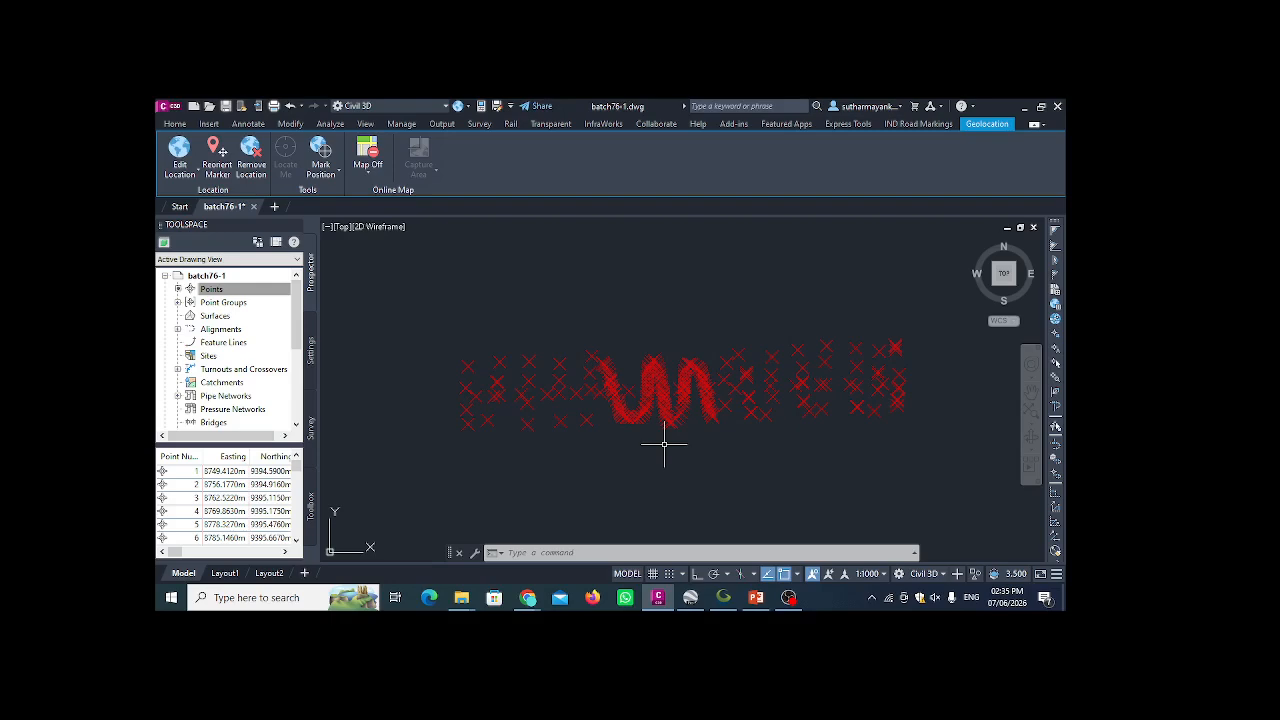
scroll(663, 445, up, 10)
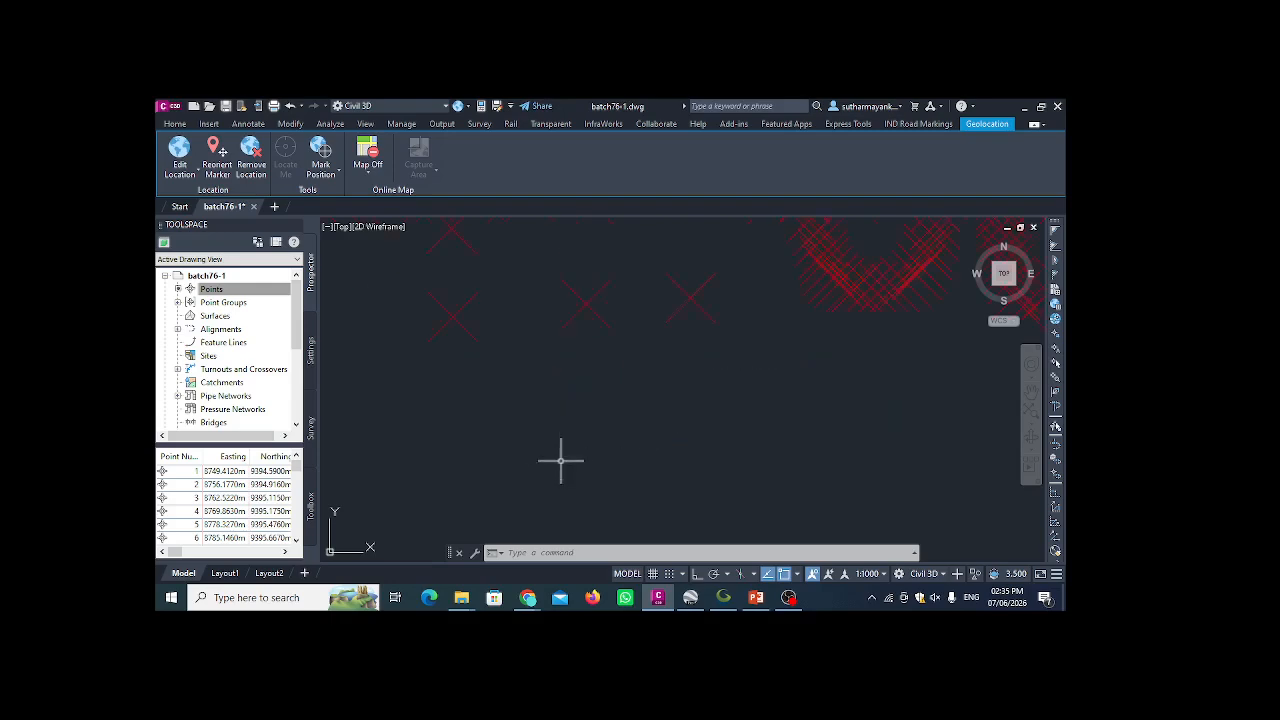
scroll(520, 420, up, 5)
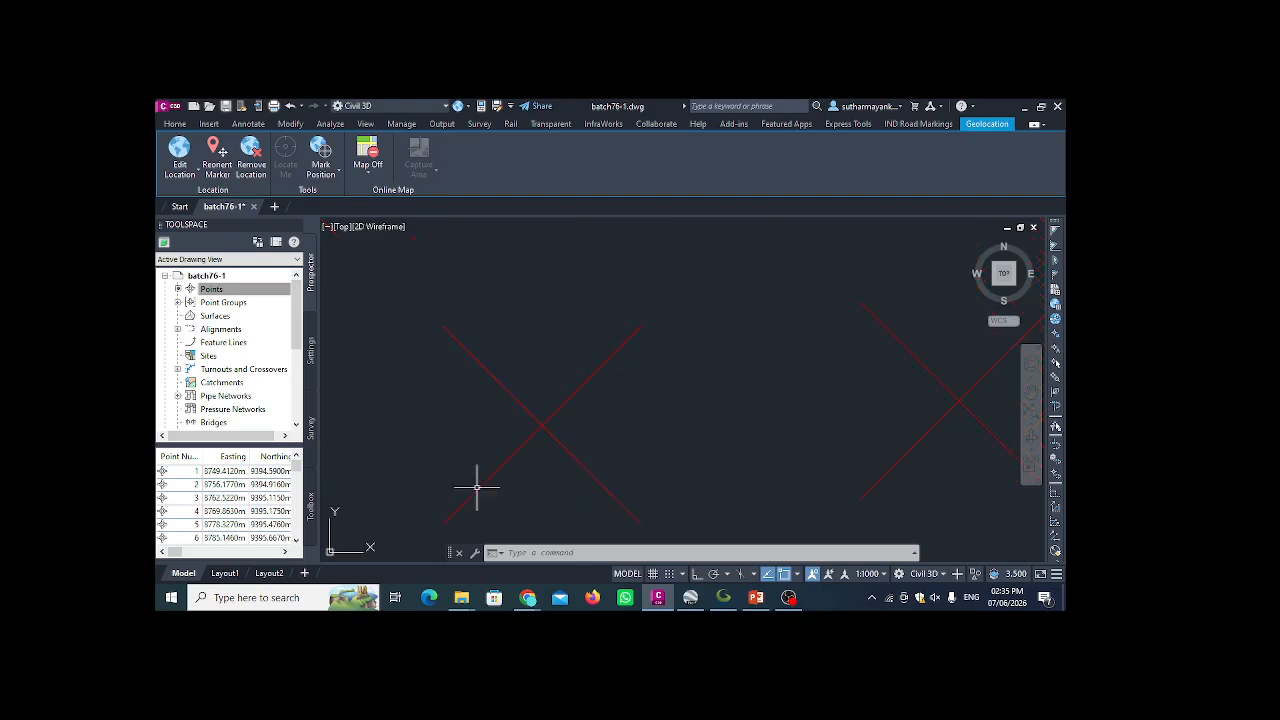
scroll(552, 467, down, 3)
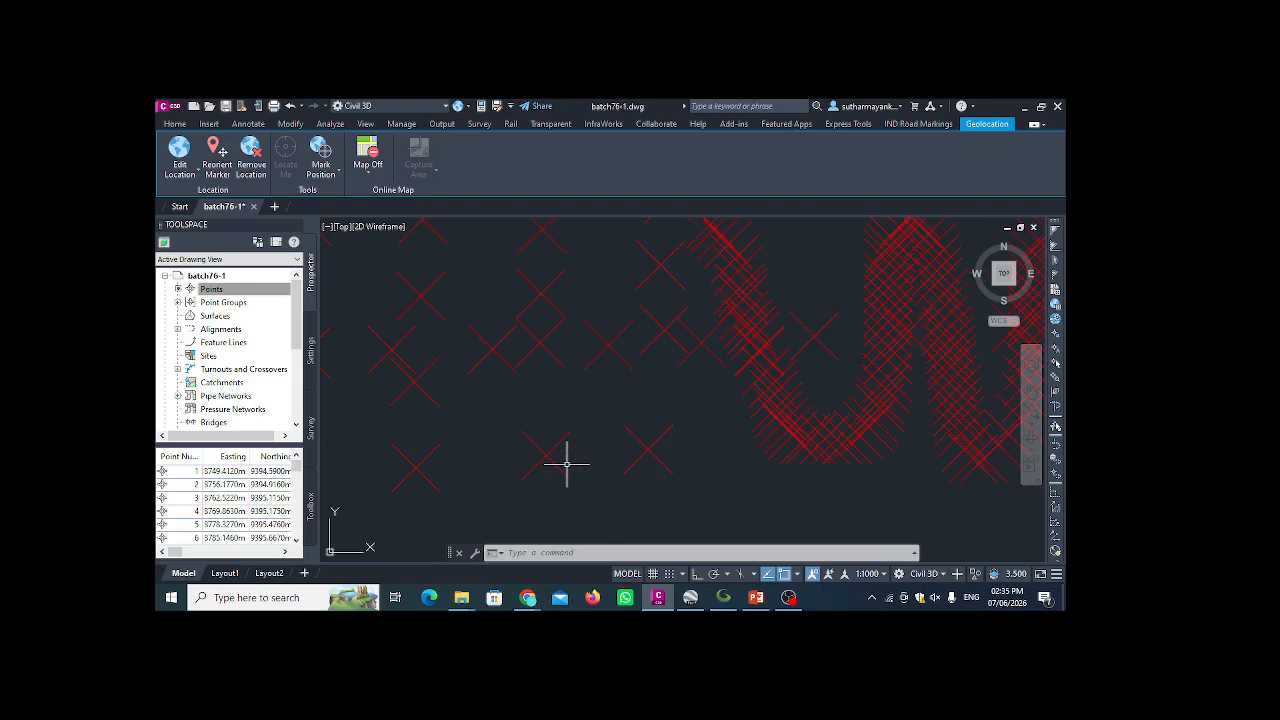
scroll(566, 463, down, 4)
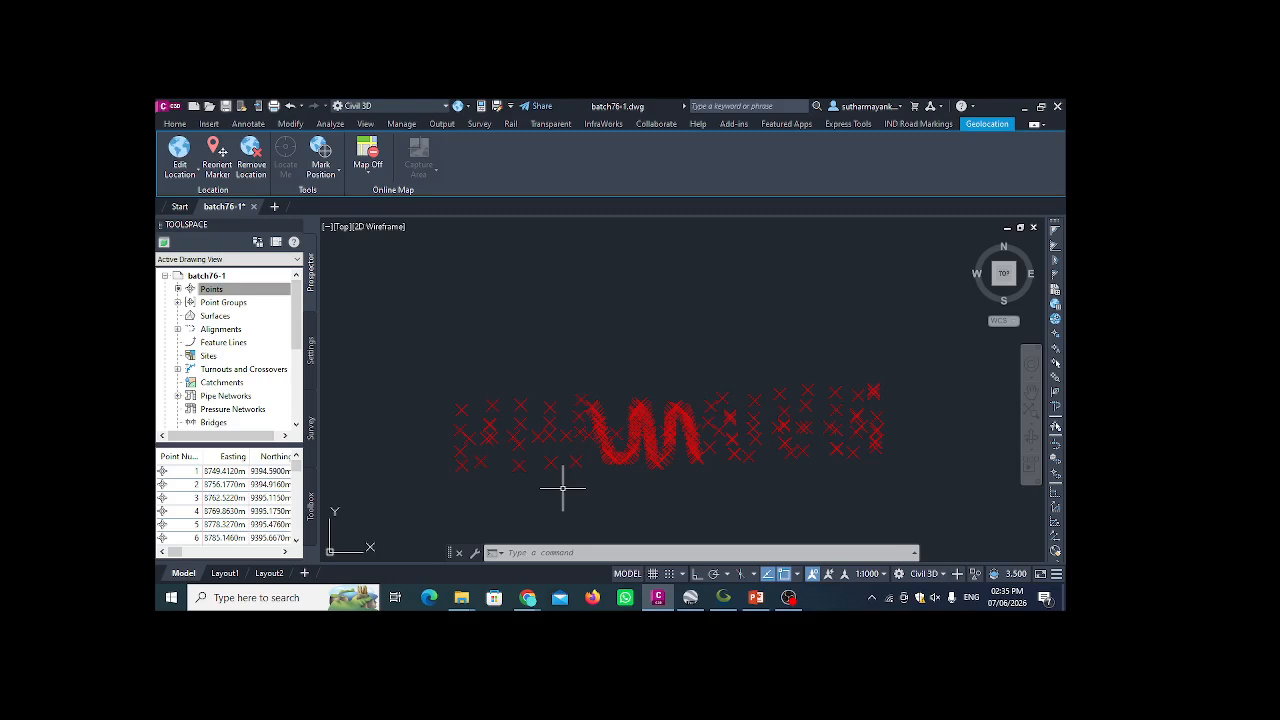
click(175, 123)
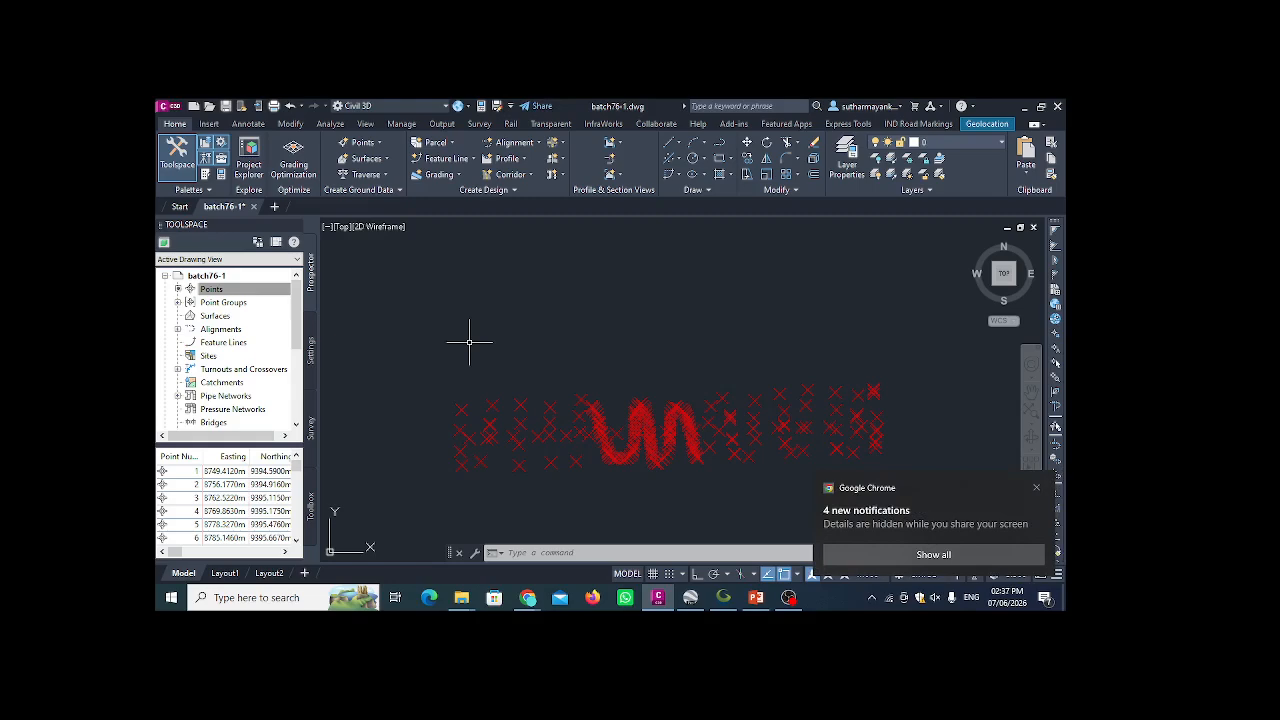
click(1037, 487)
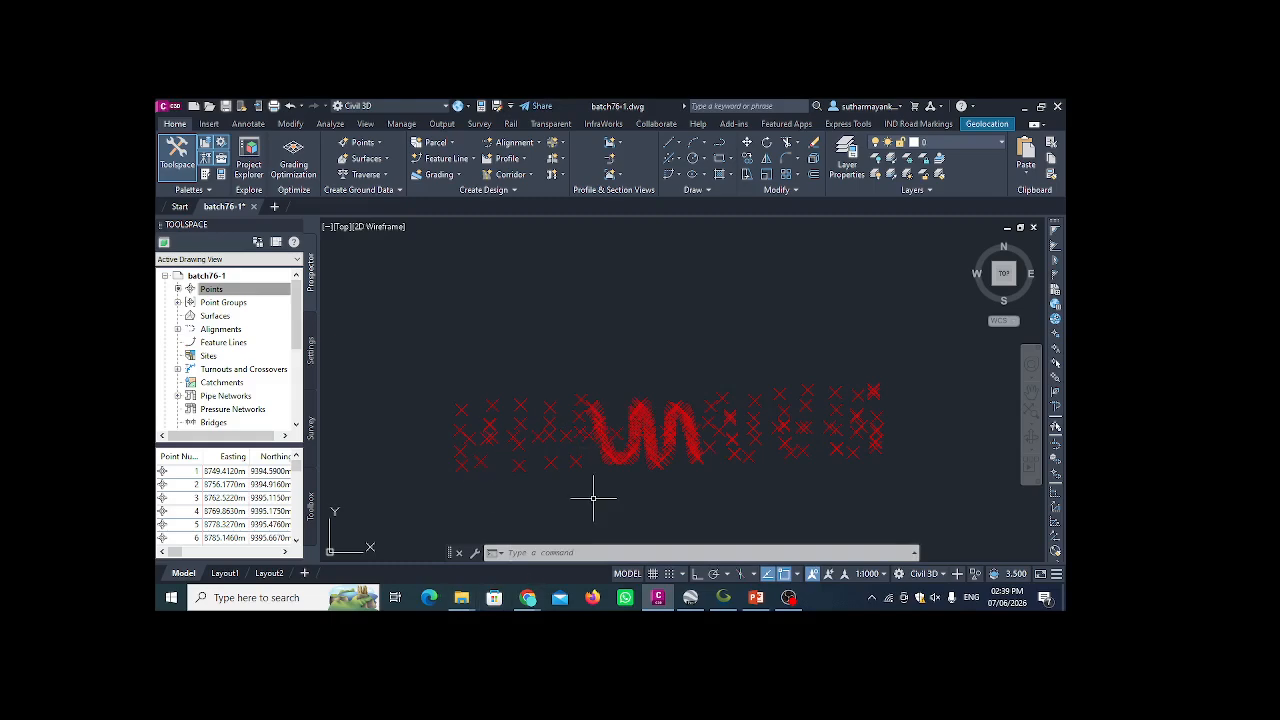
scroll(571, 420, up, 3)
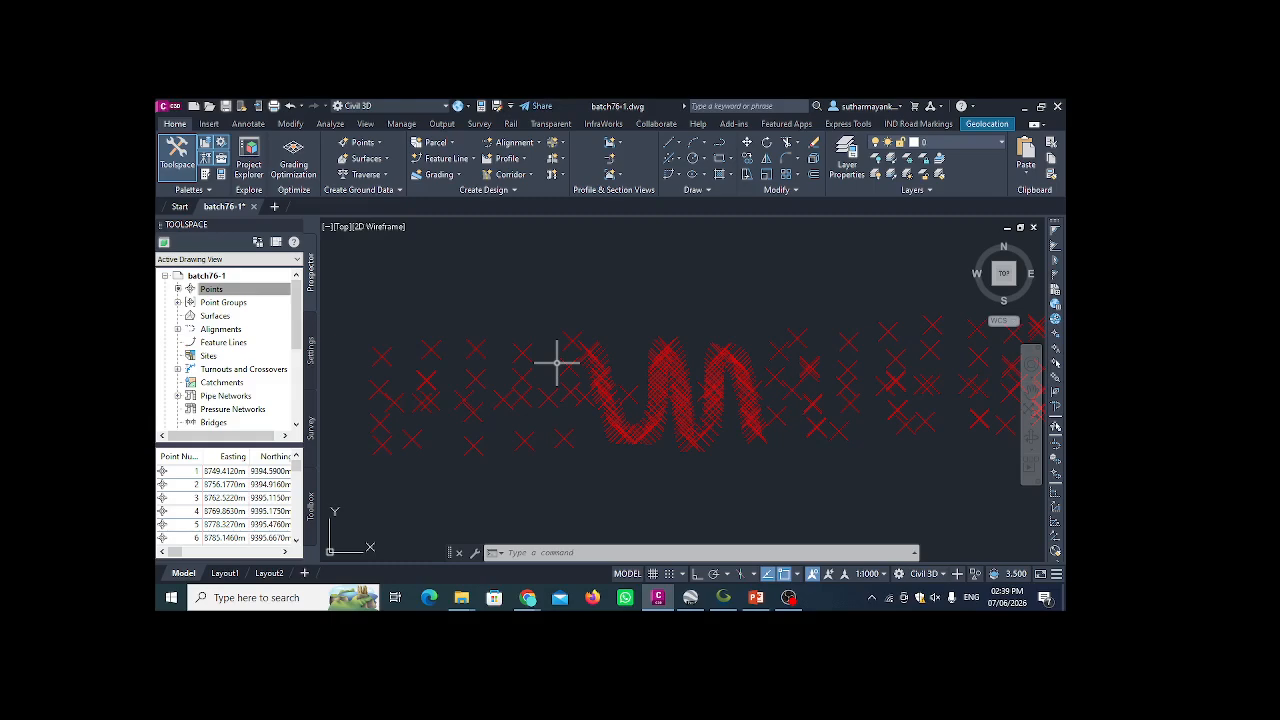
click(790, 599)
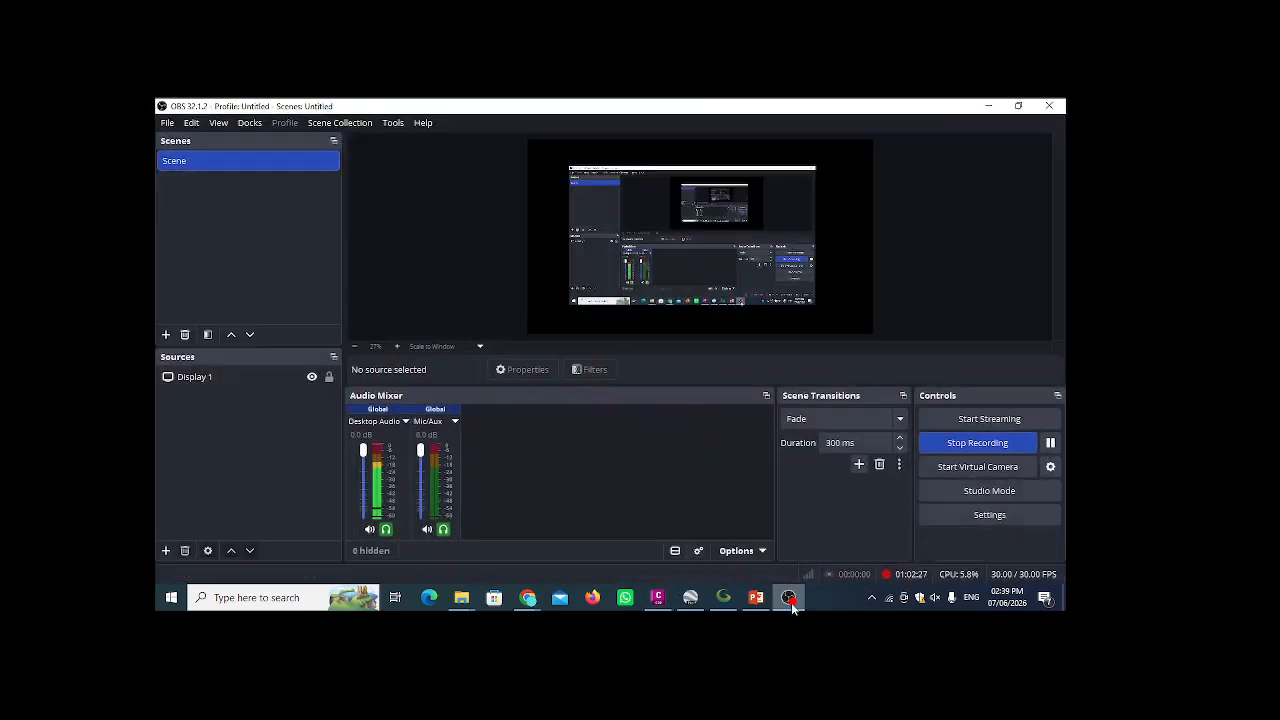
click(790, 600)
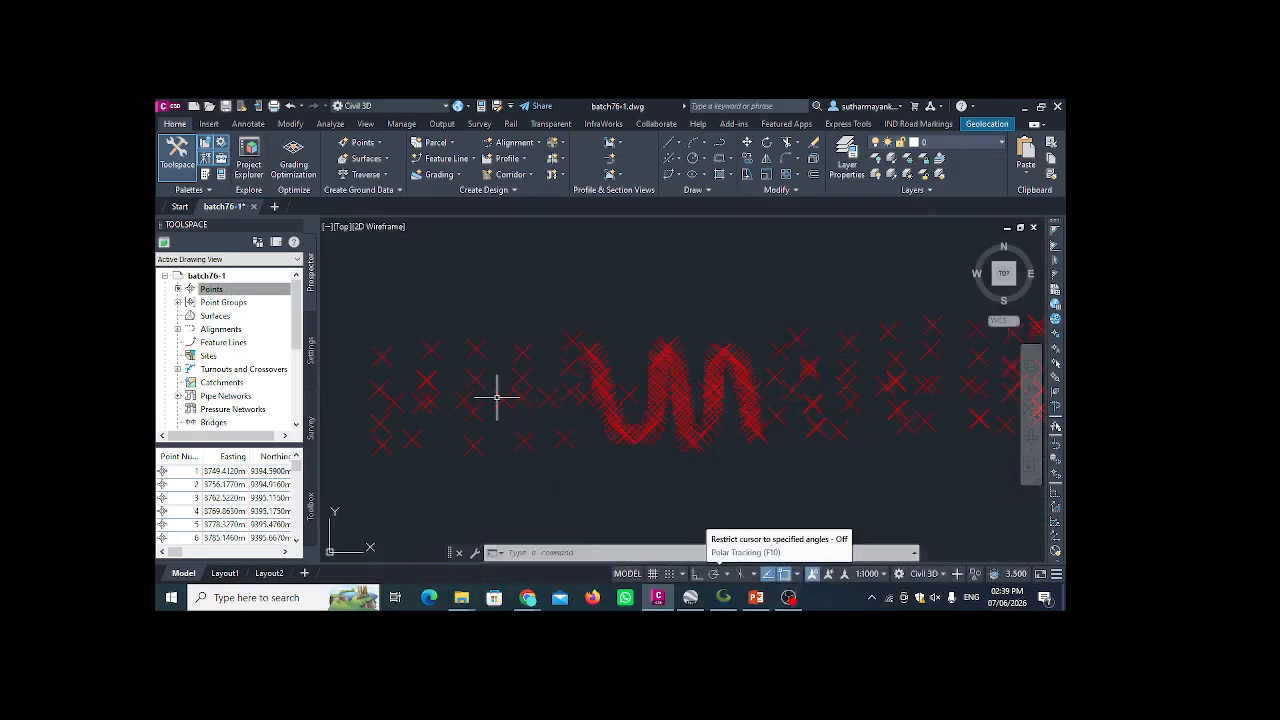
scroll(583, 388, down, 2)
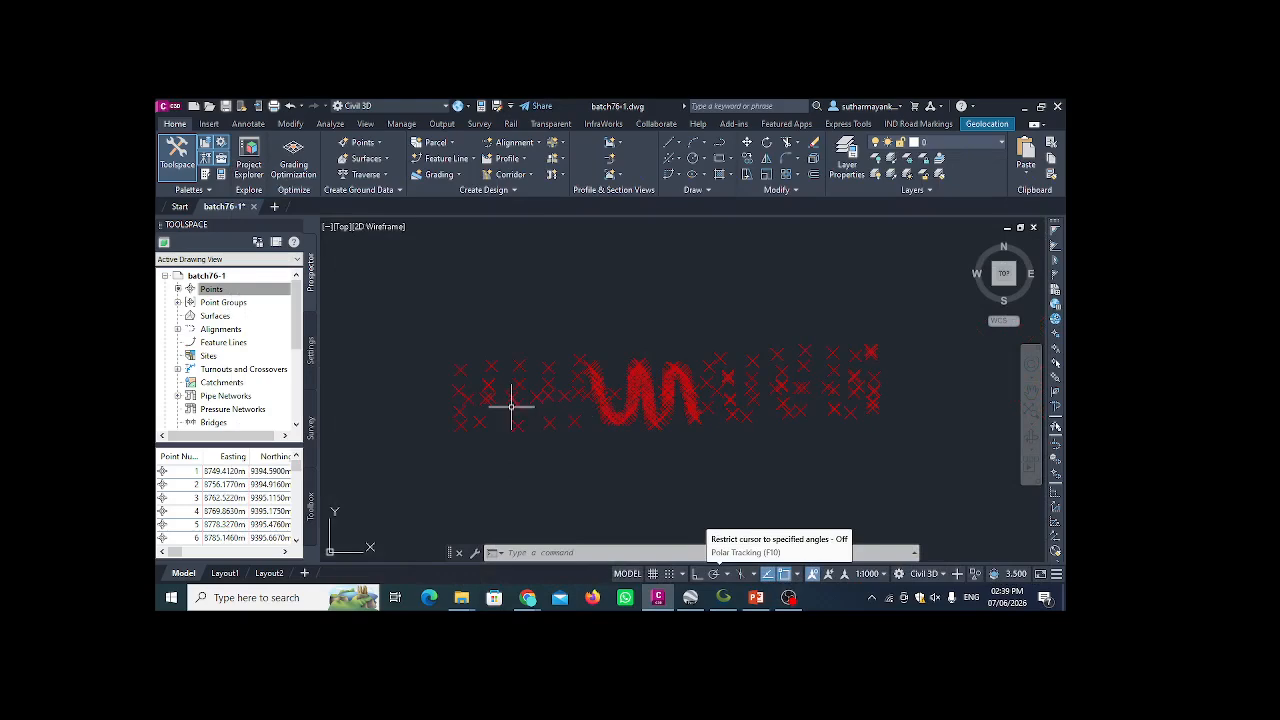
scroll(512, 406, up, 2)
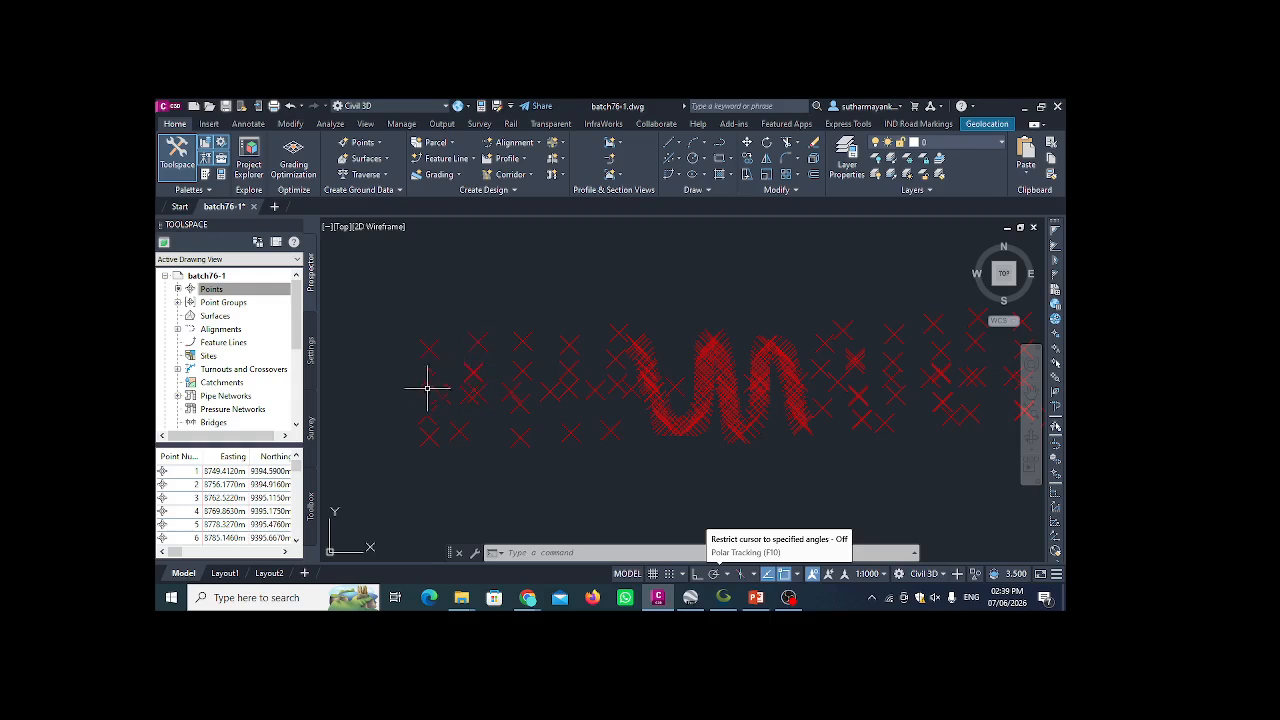
scroll(414, 357, down, 2)
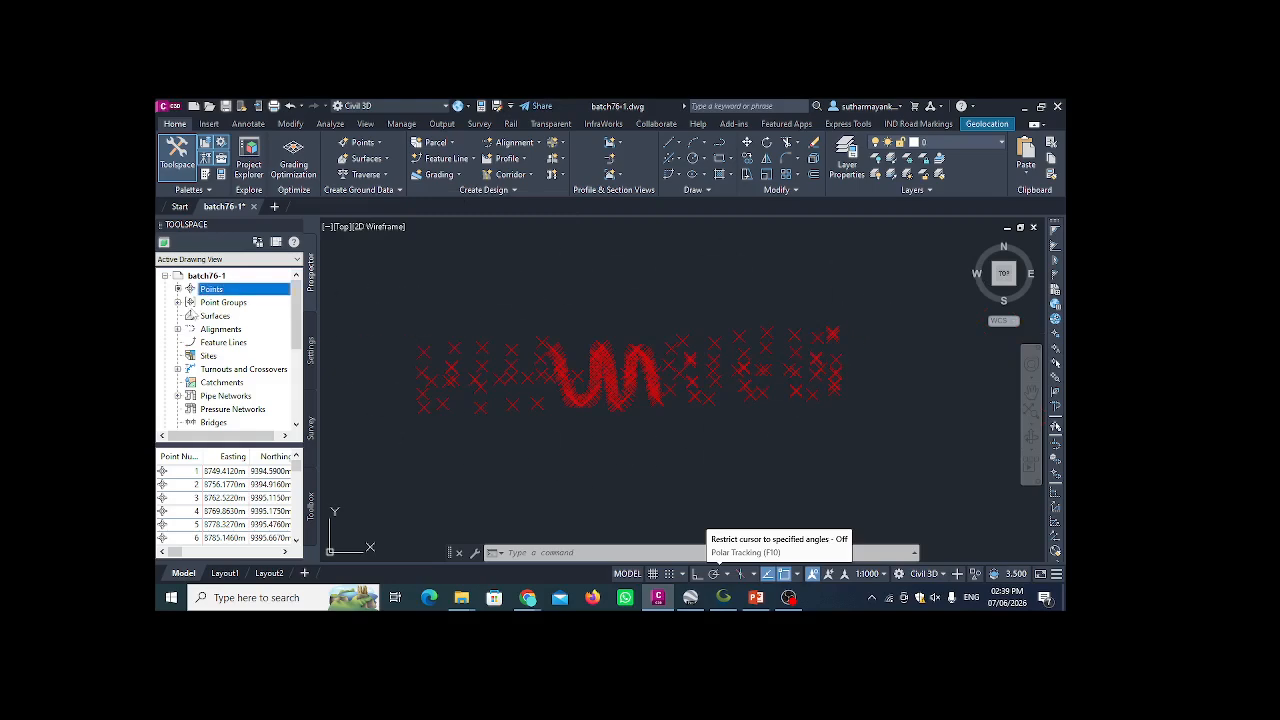
- Expand the drawing's point groups and look through the point table's columns, examining the raw and full descriptions of the imported points
click(178, 303)
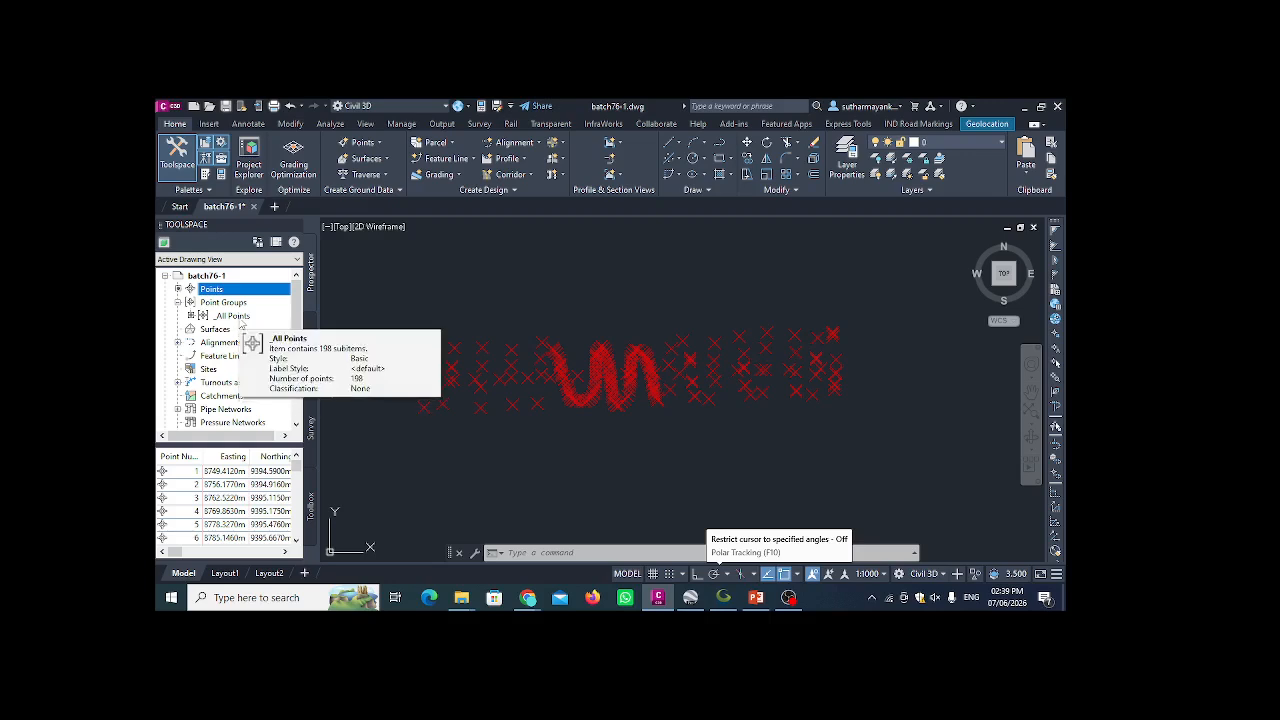
drag(176, 553, 269, 553)
click(285, 552)
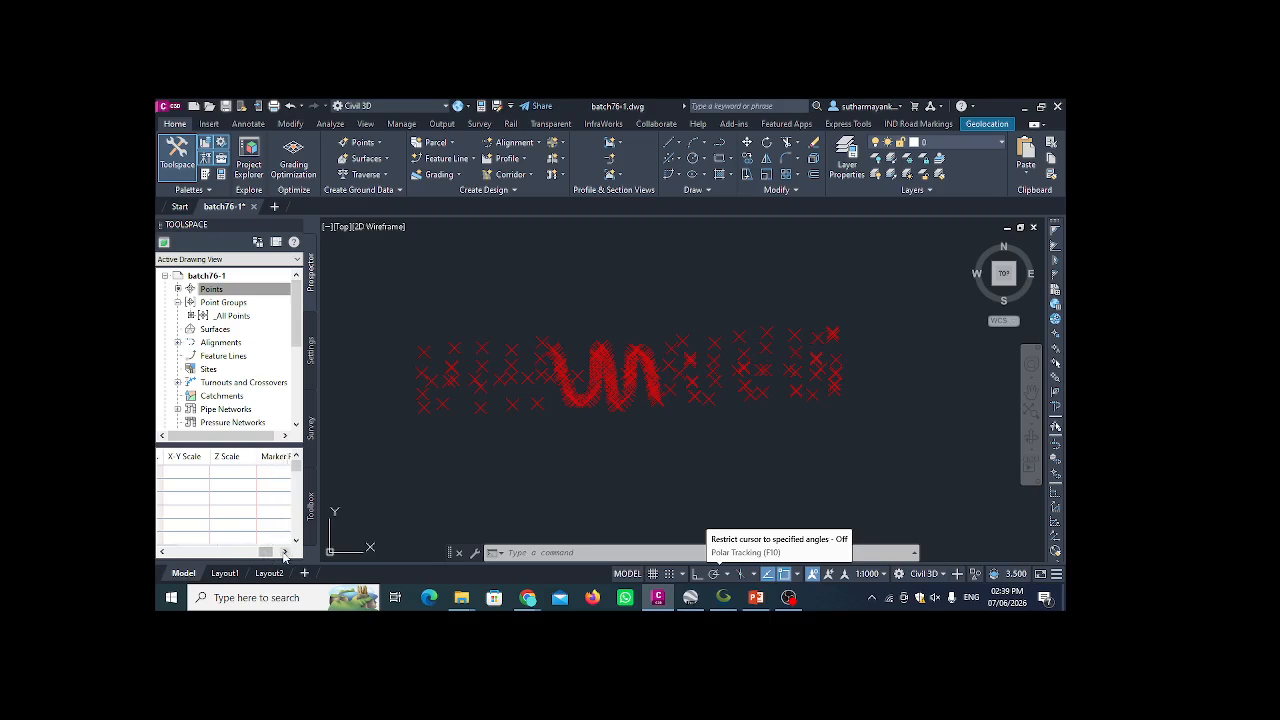
click(163, 553)
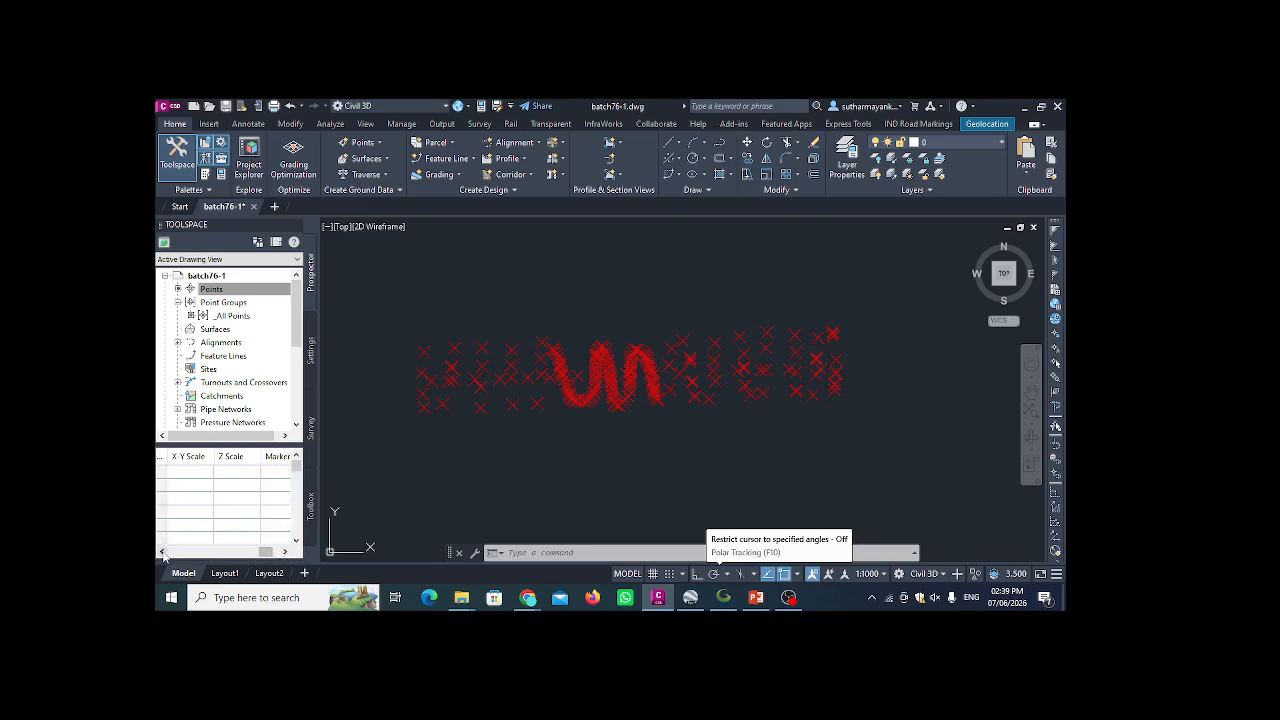
click(163, 553)
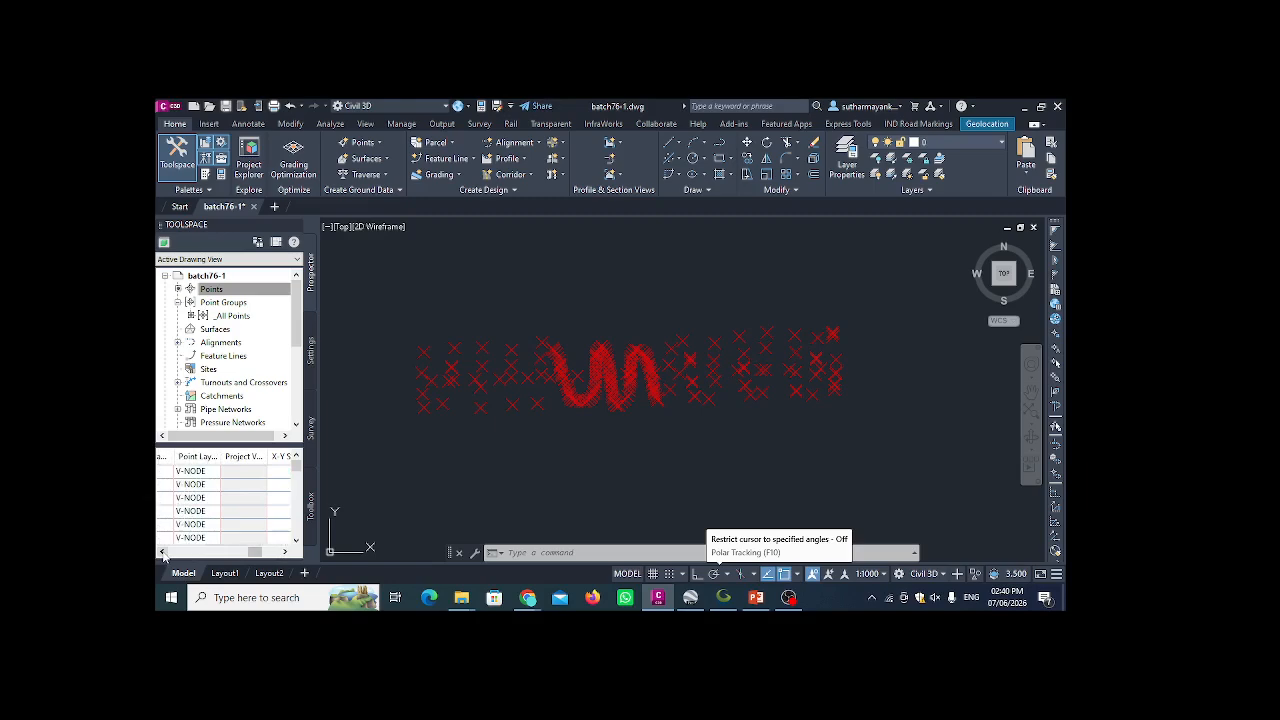
click(163, 553)
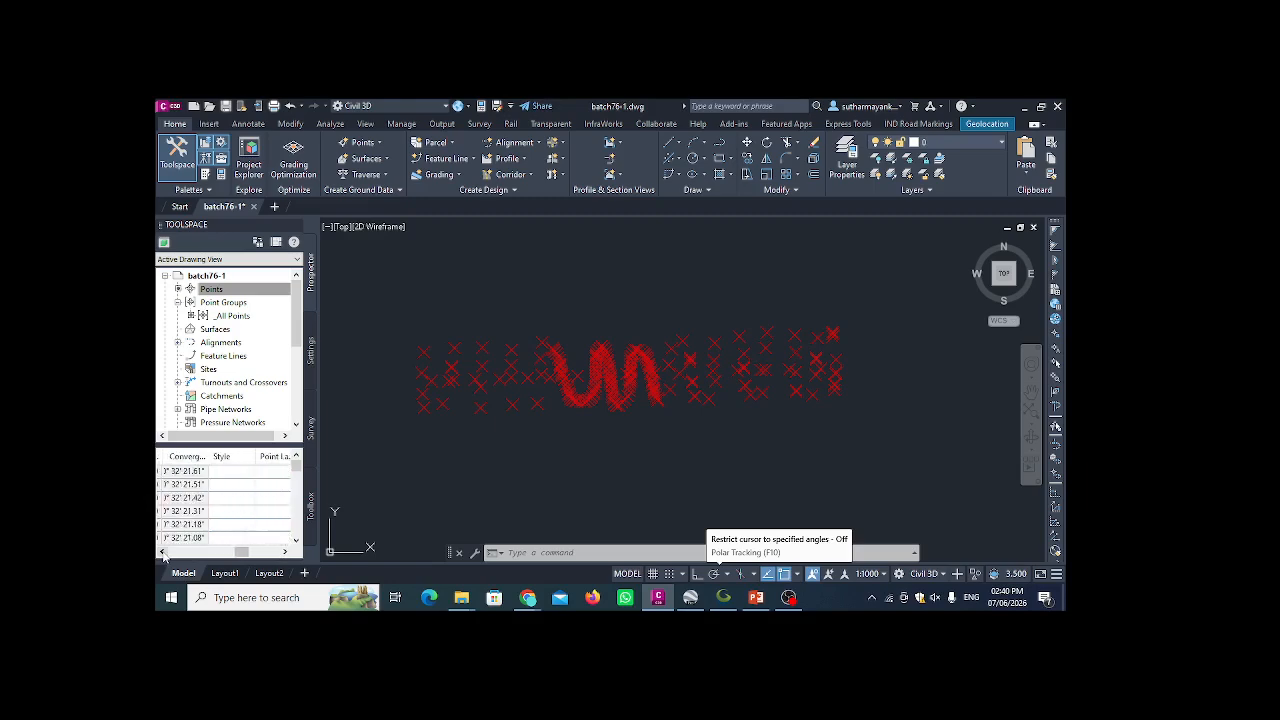
click(163, 553)
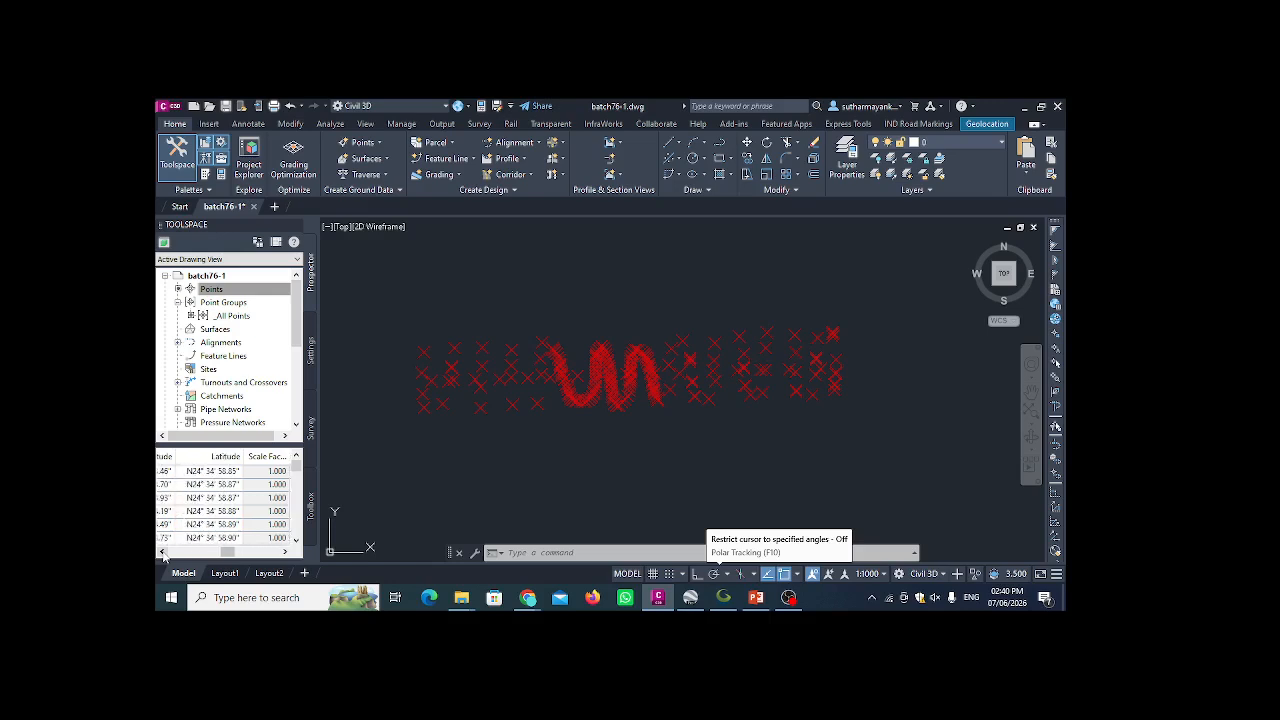
click(163, 553)
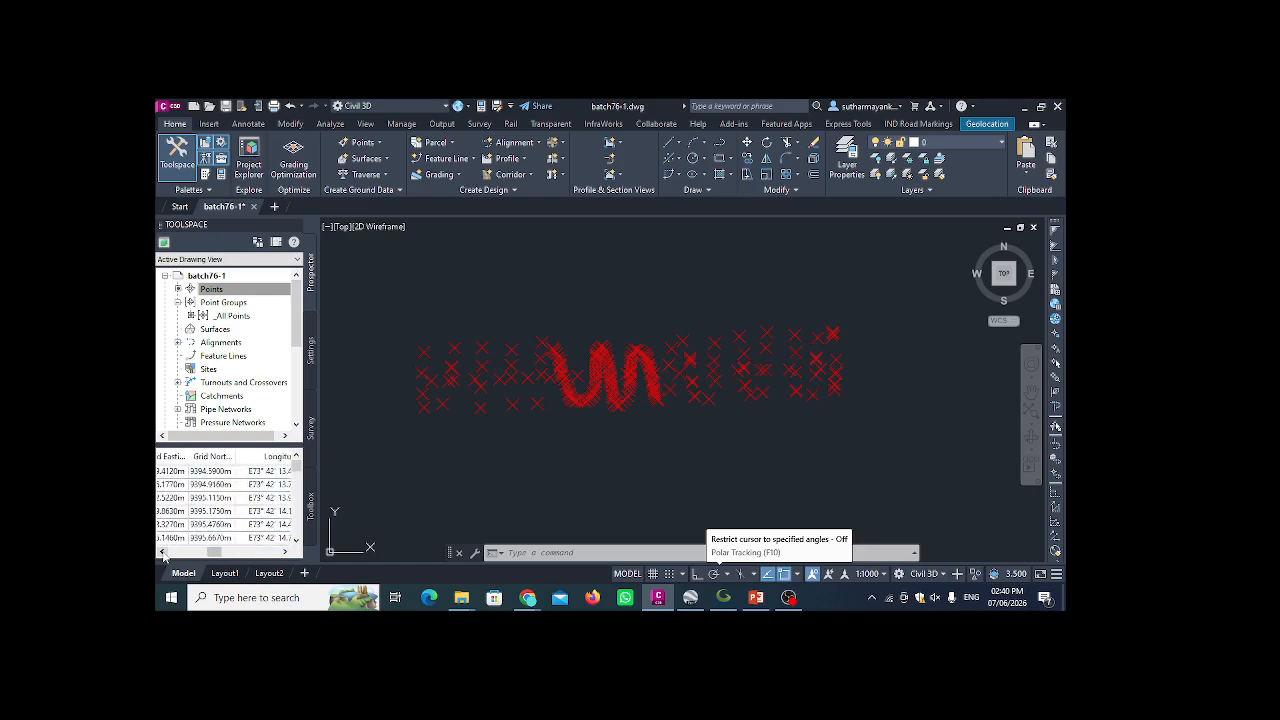
click(163, 553)
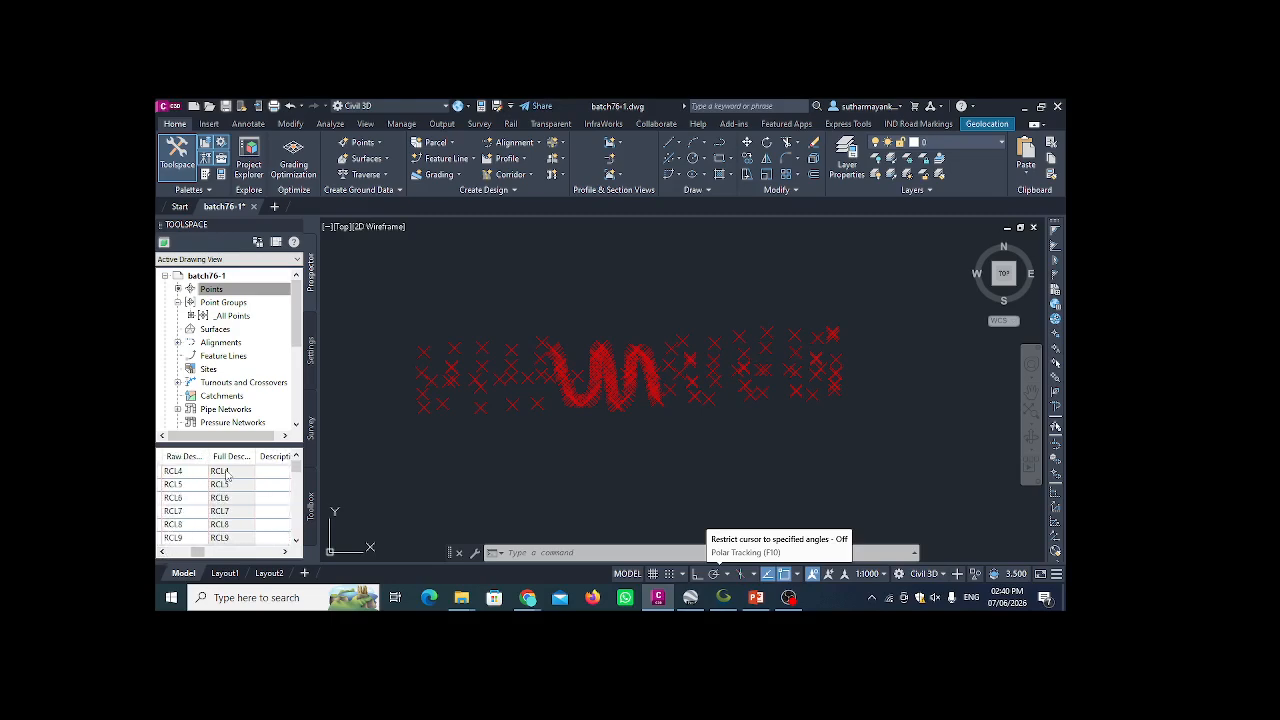
scroll(226, 480, down, 5)
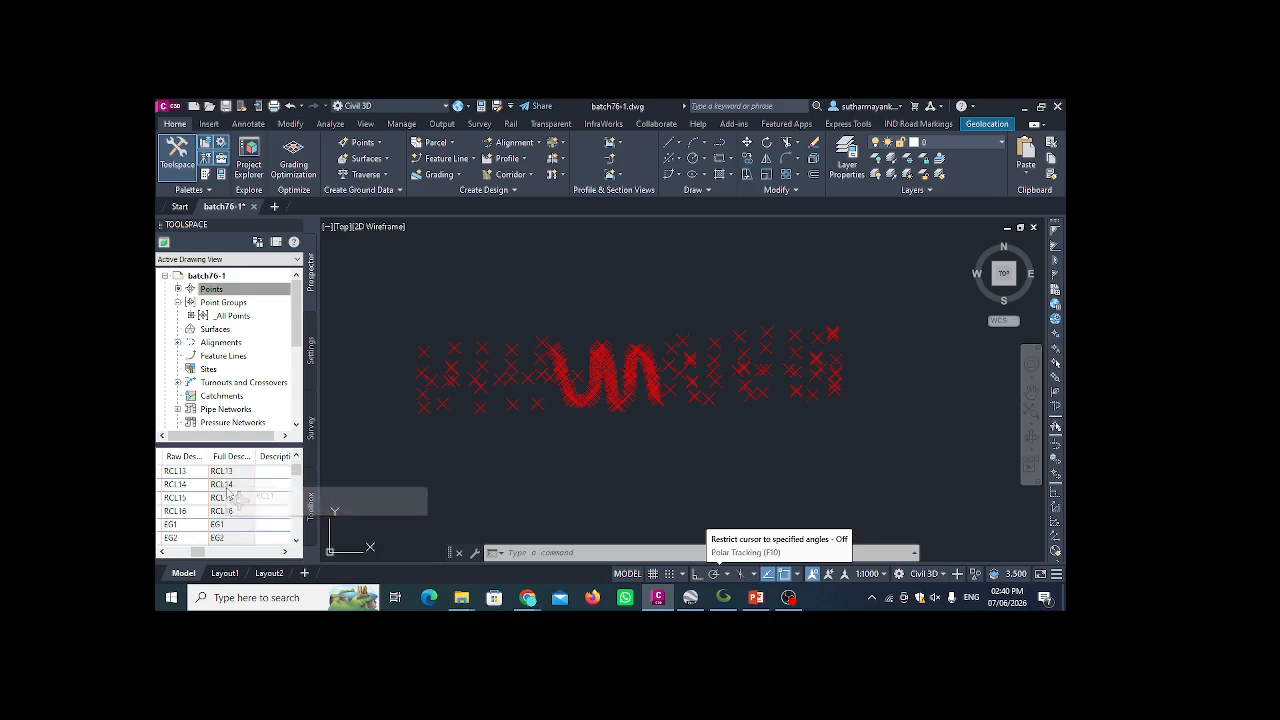
scroll(227, 491, up, 4)
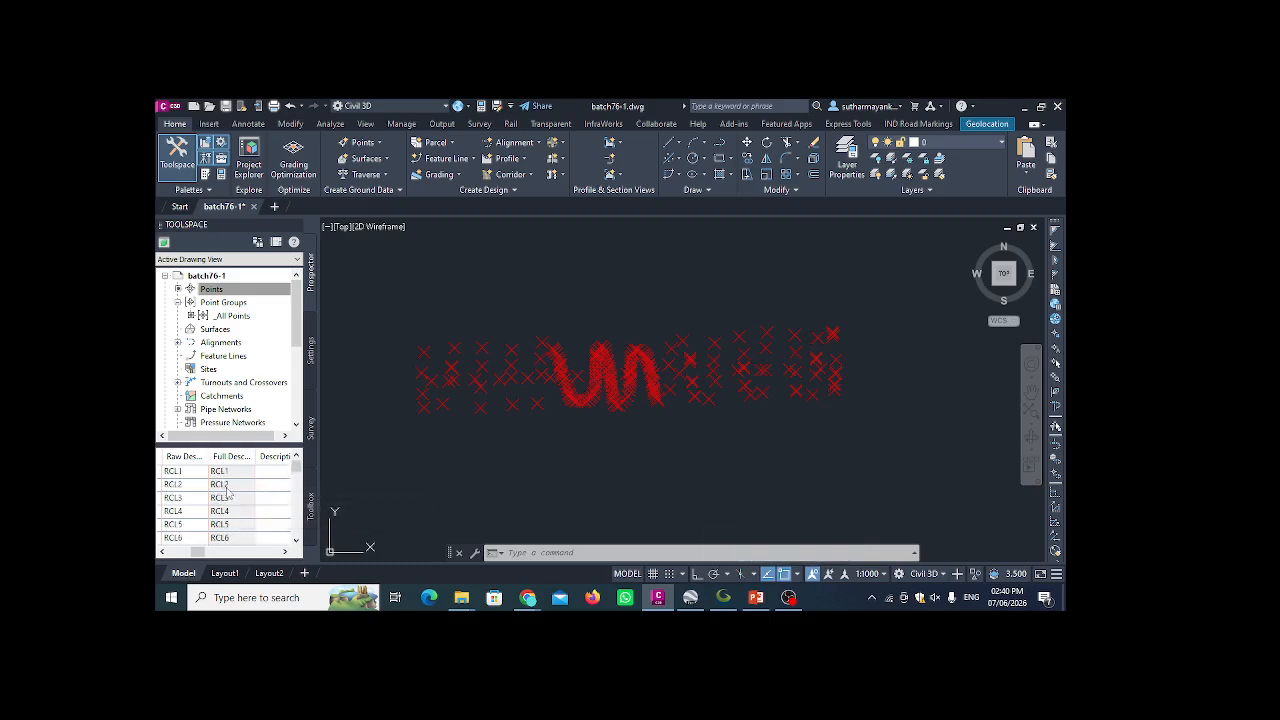
- Select the Point Groups collection of batch76-1 and bring up its available commands
click(248, 302)
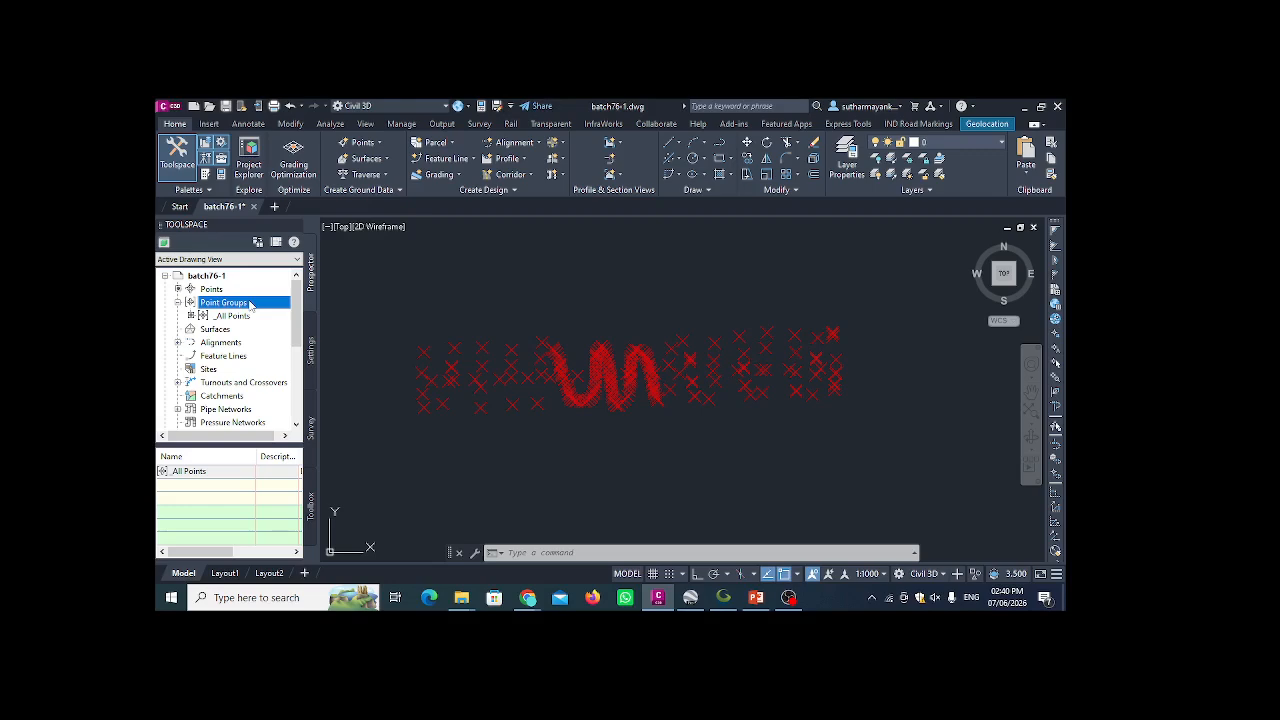
right_click(250, 305)
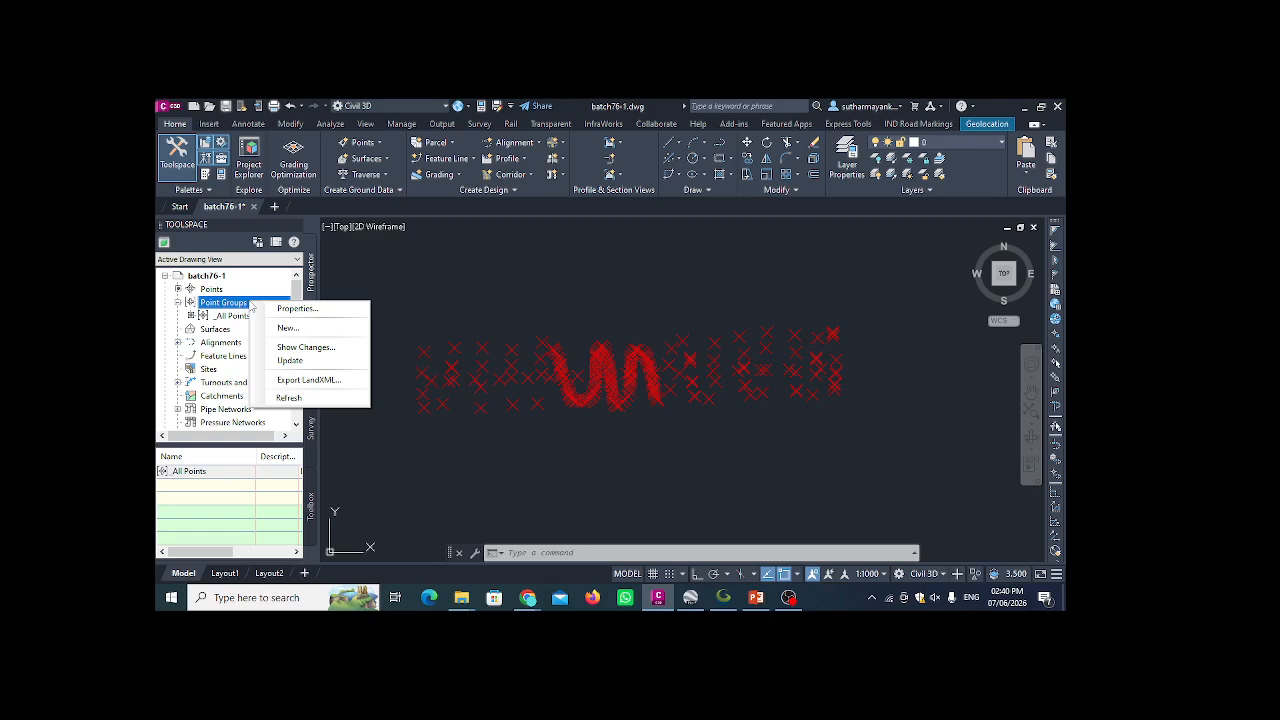
- Create a new point group named Road Centerline
click(272, 329)
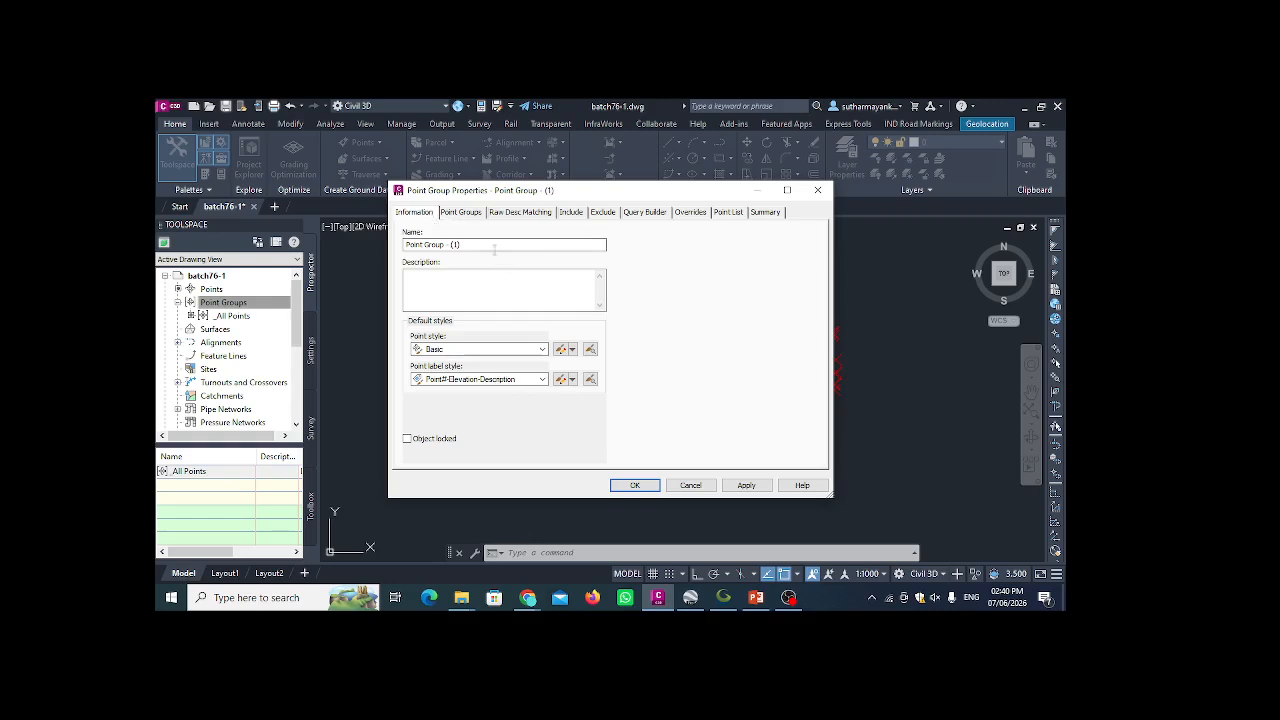
drag(486, 246, 402, 262)
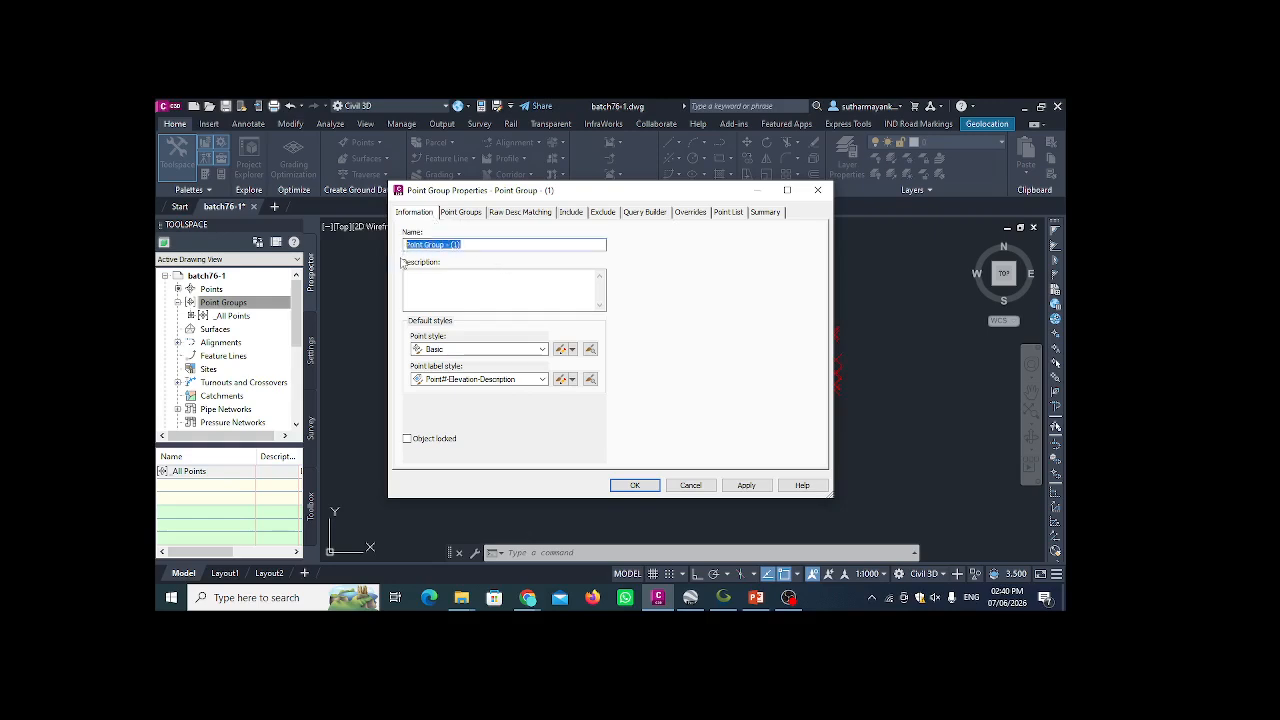
text(B)
- Make the Road Centerline group include points with raw descriptions matching RCL*
click(475, 218)
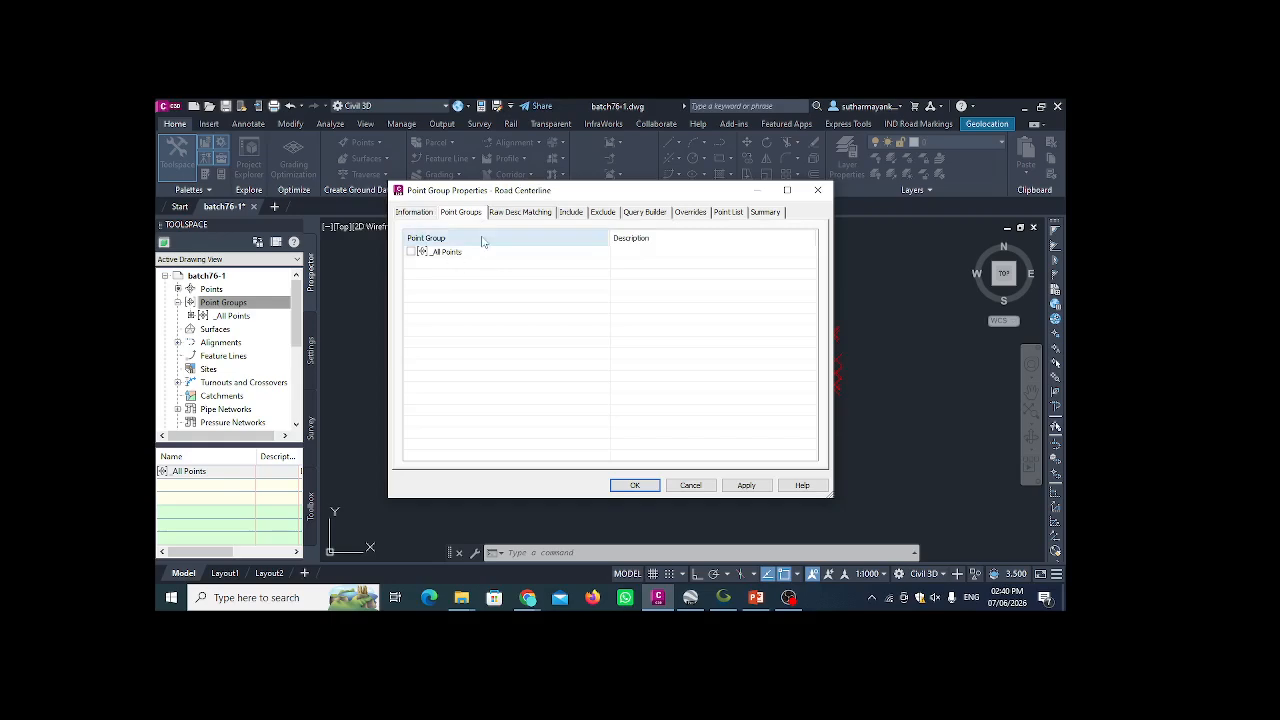
click(517, 216)
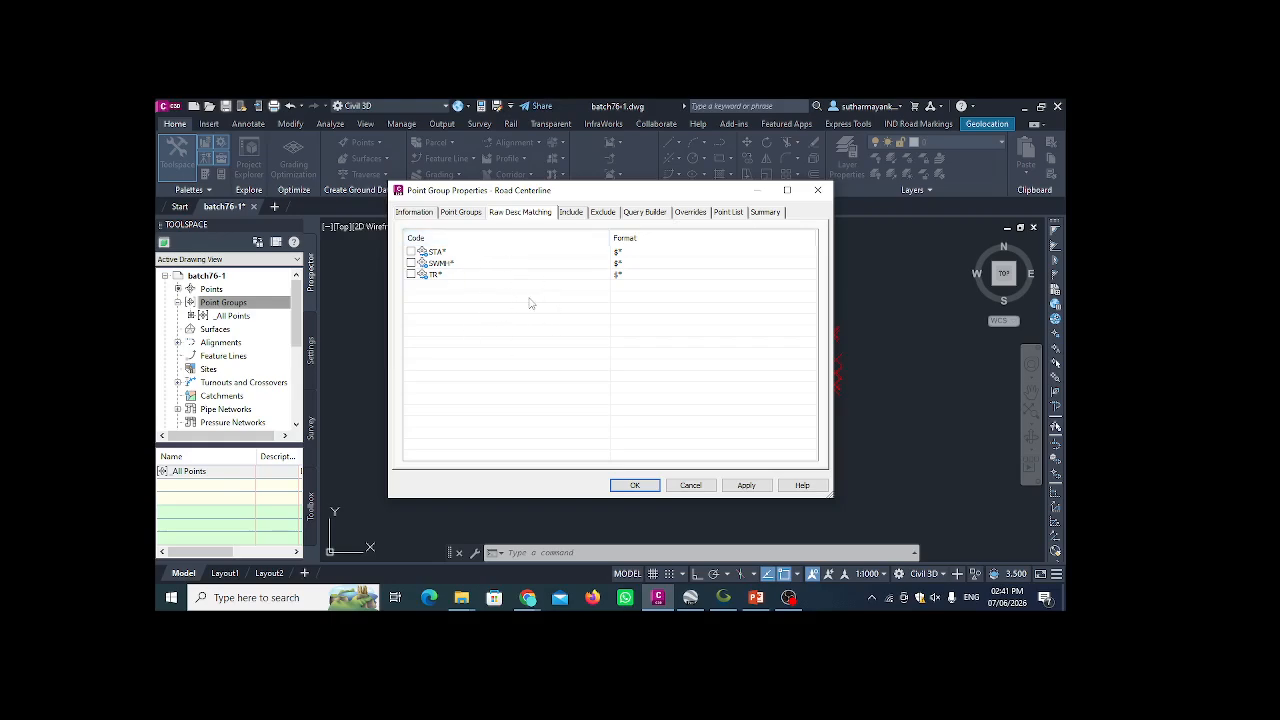
click(571, 213)
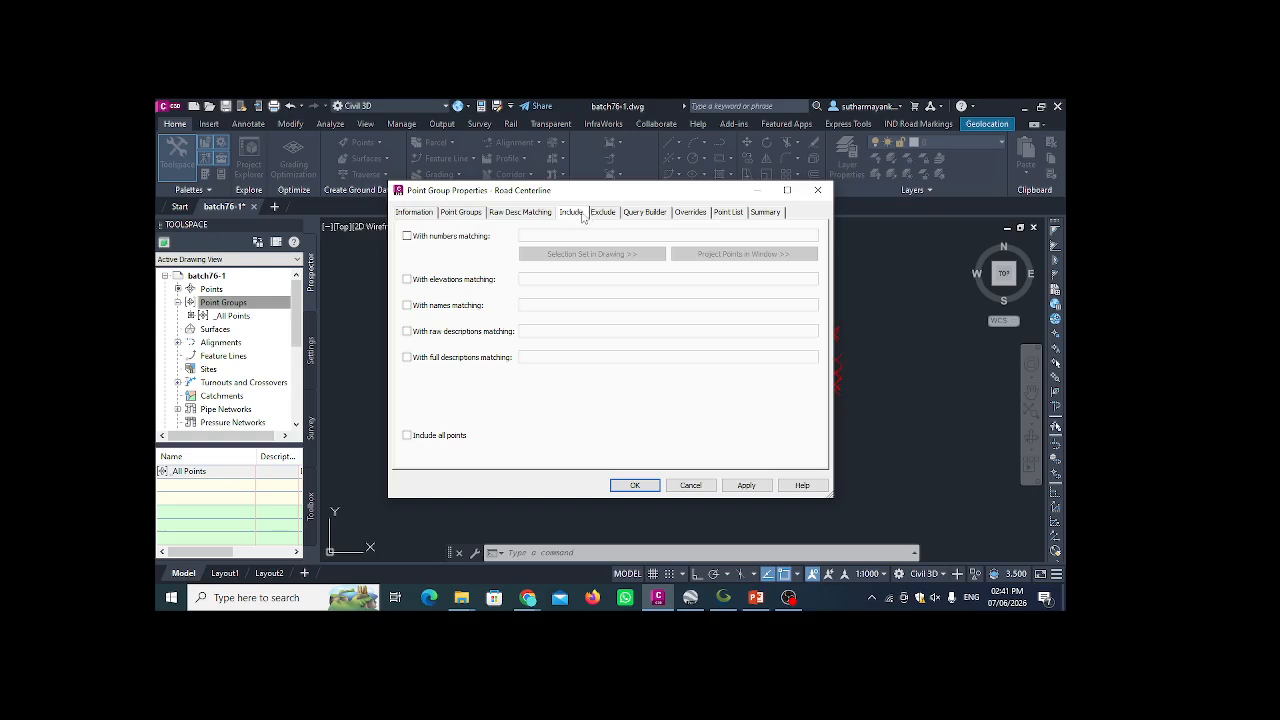
click(407, 331)
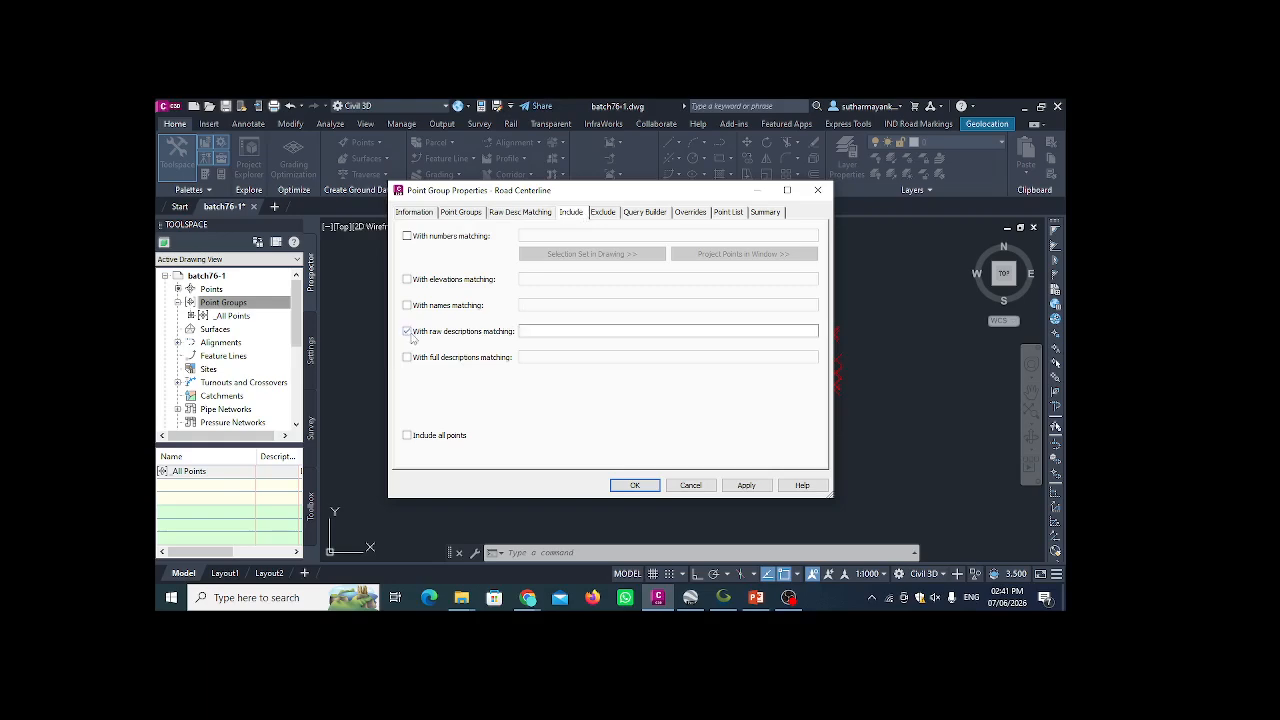
click(523, 331)
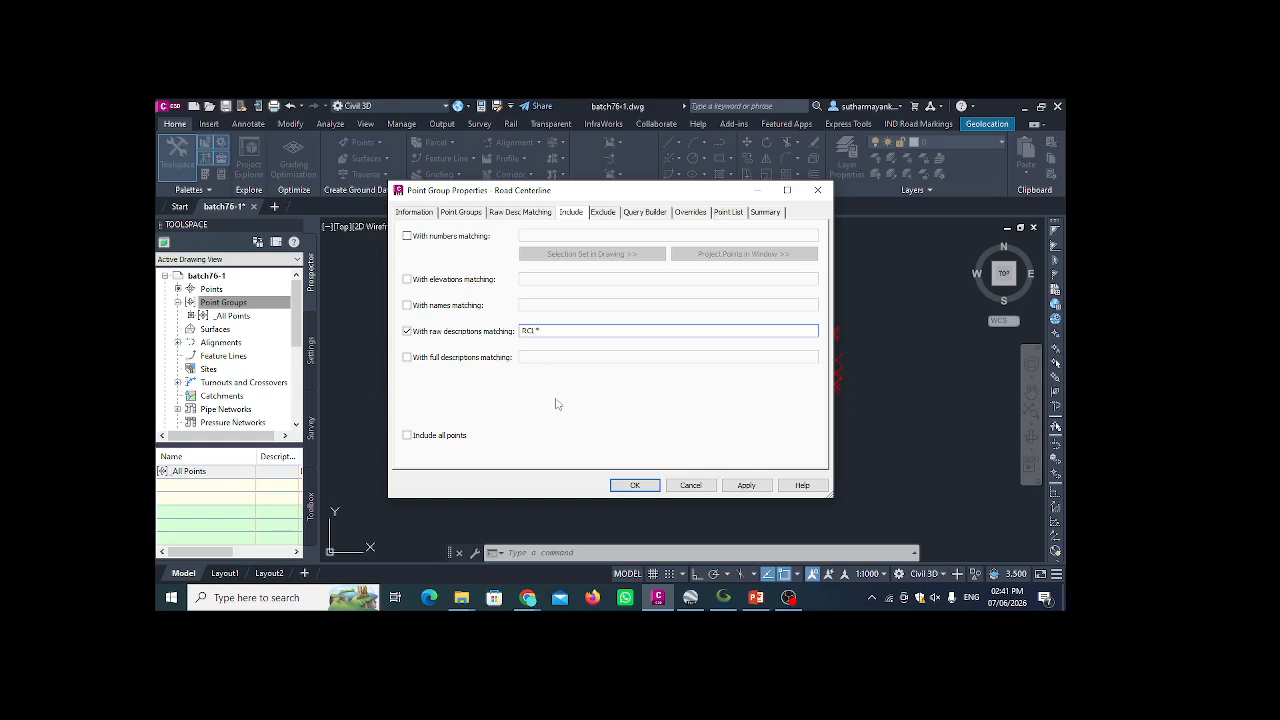
- Check the exclusion criteria and point list of the Road Centerline group, and apply its definition
click(607, 214)
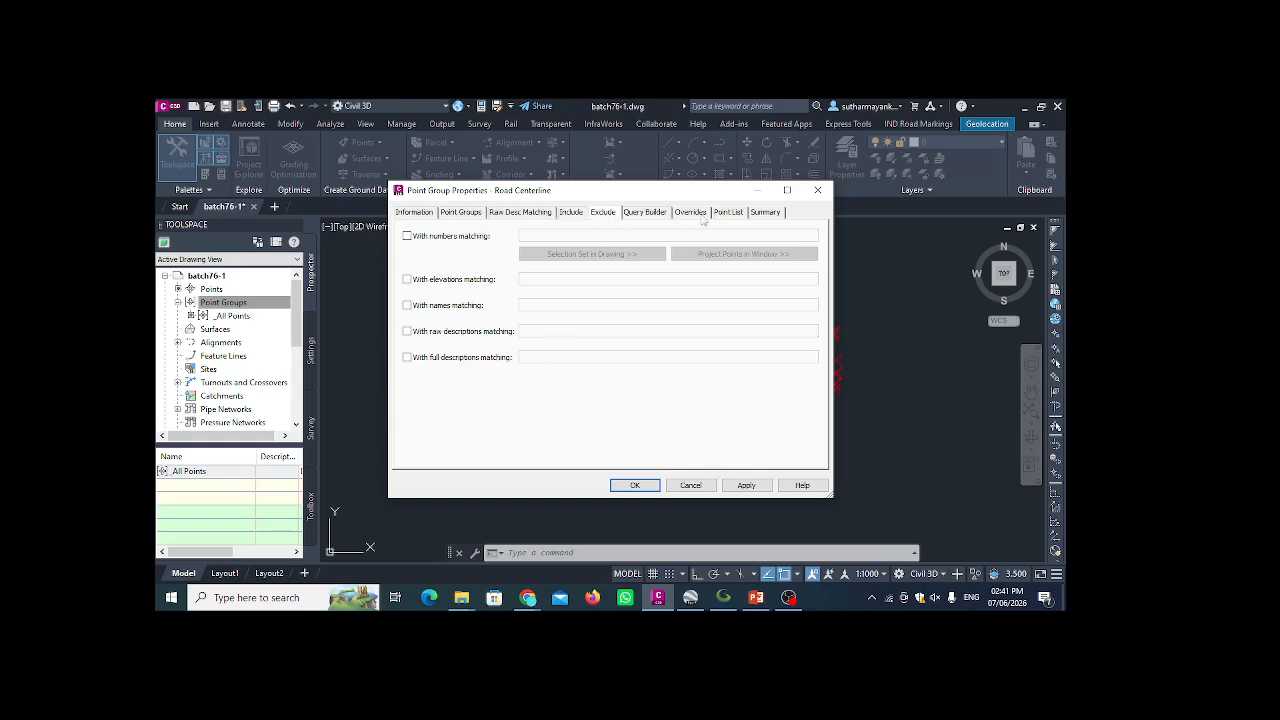
click(726, 214)
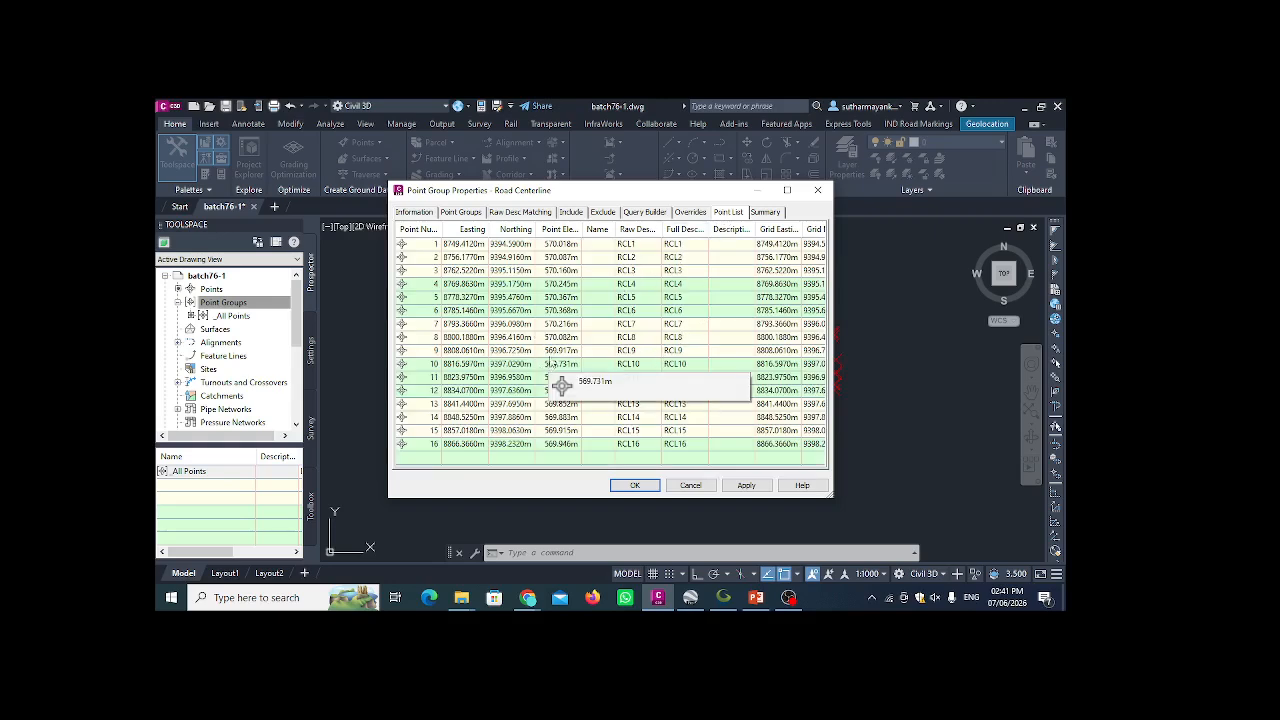
click(746, 486)
click(634, 485)
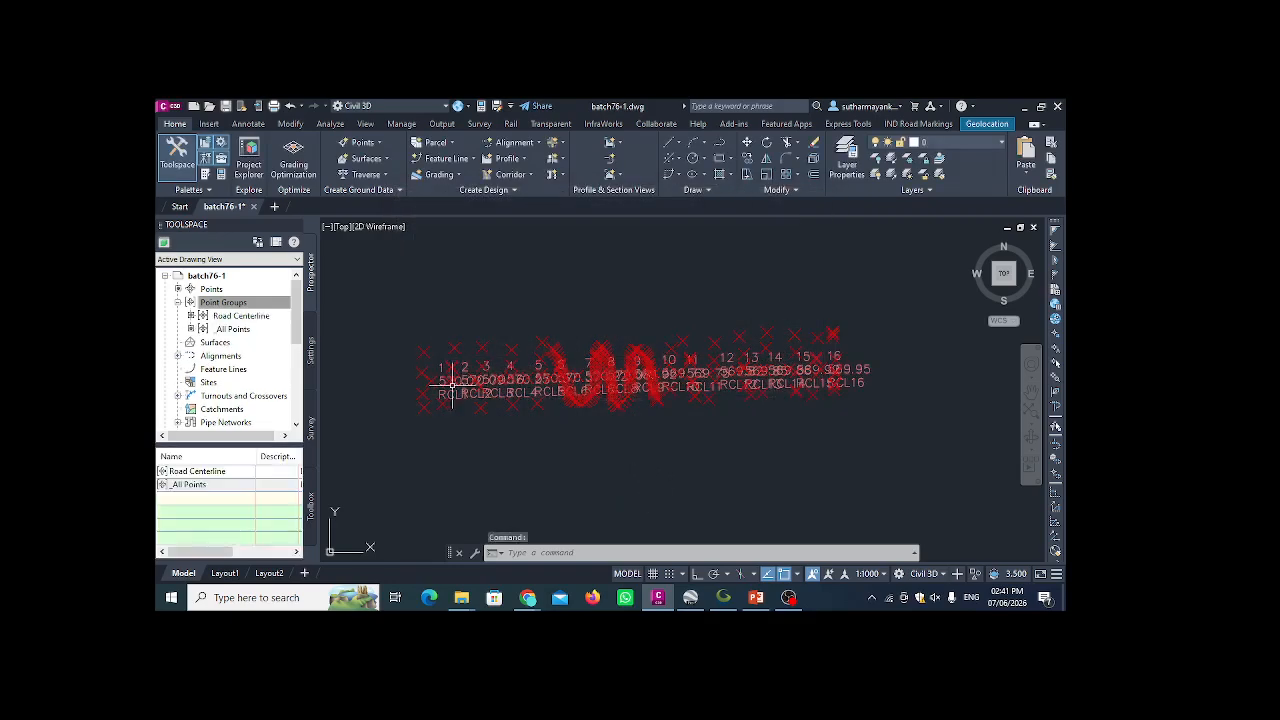
- Set the drawing's annotation scale to 1:500 to shrink the overlapping centerline point labels
scroll(463, 385, up, 4)
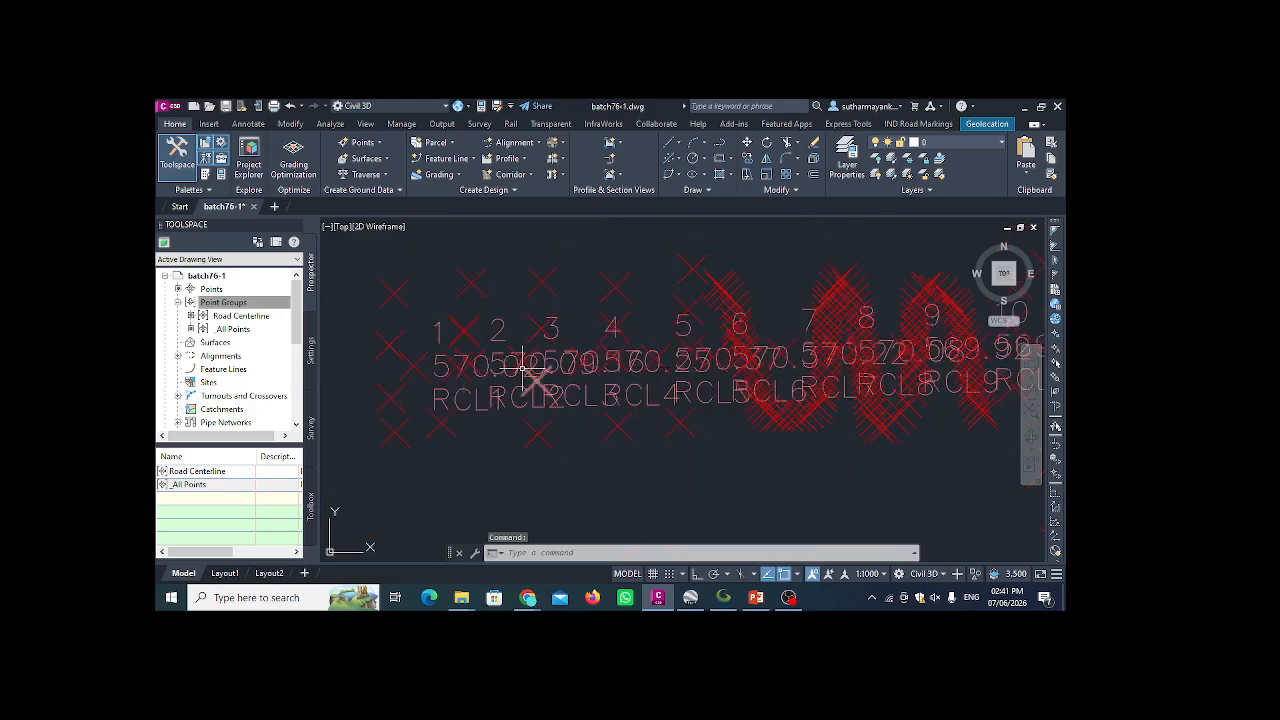
scroll(522, 370, down, 1)
scroll(657, 343, up, 3)
scroll(686, 300, down, 2)
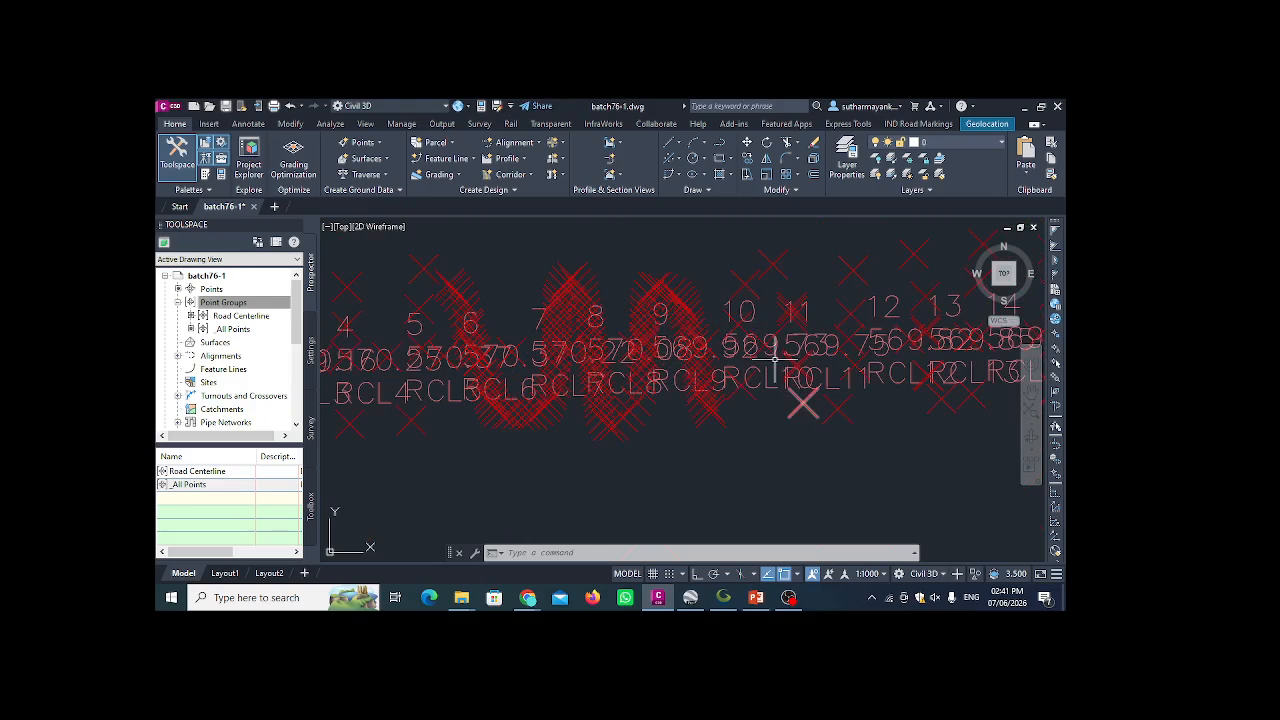
scroll(710, 372, down, 2)
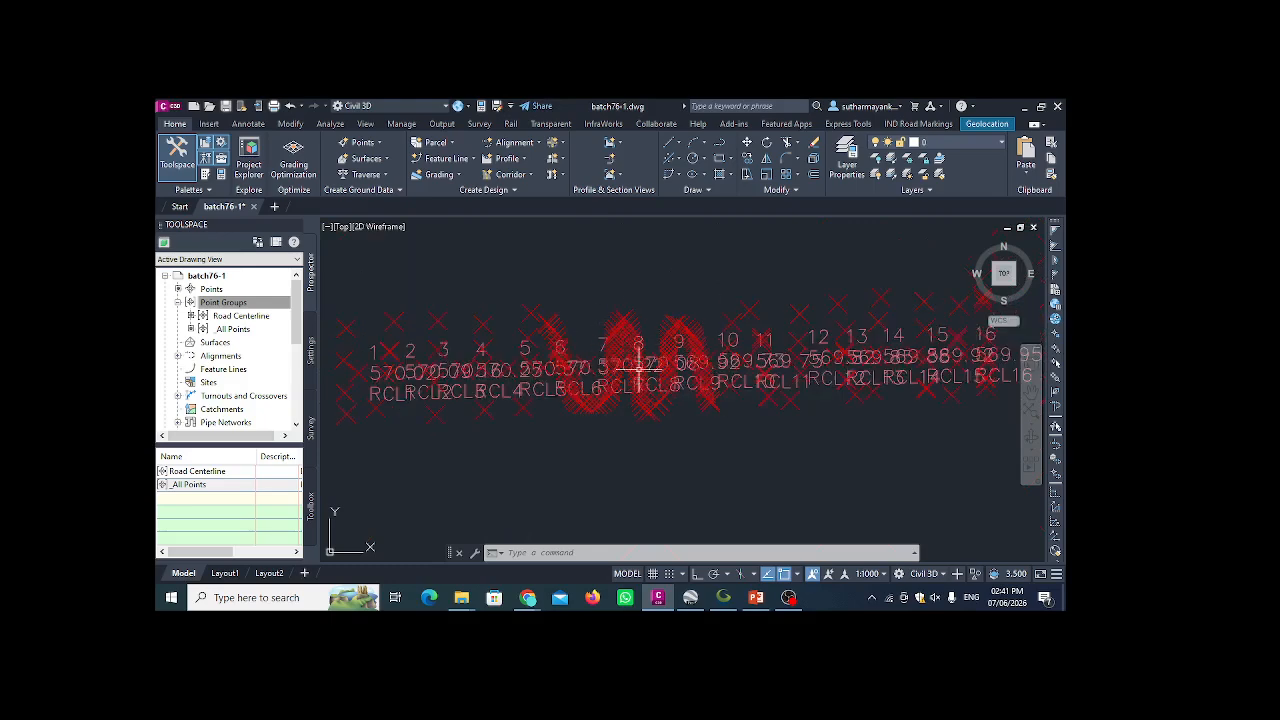
click(886, 576)
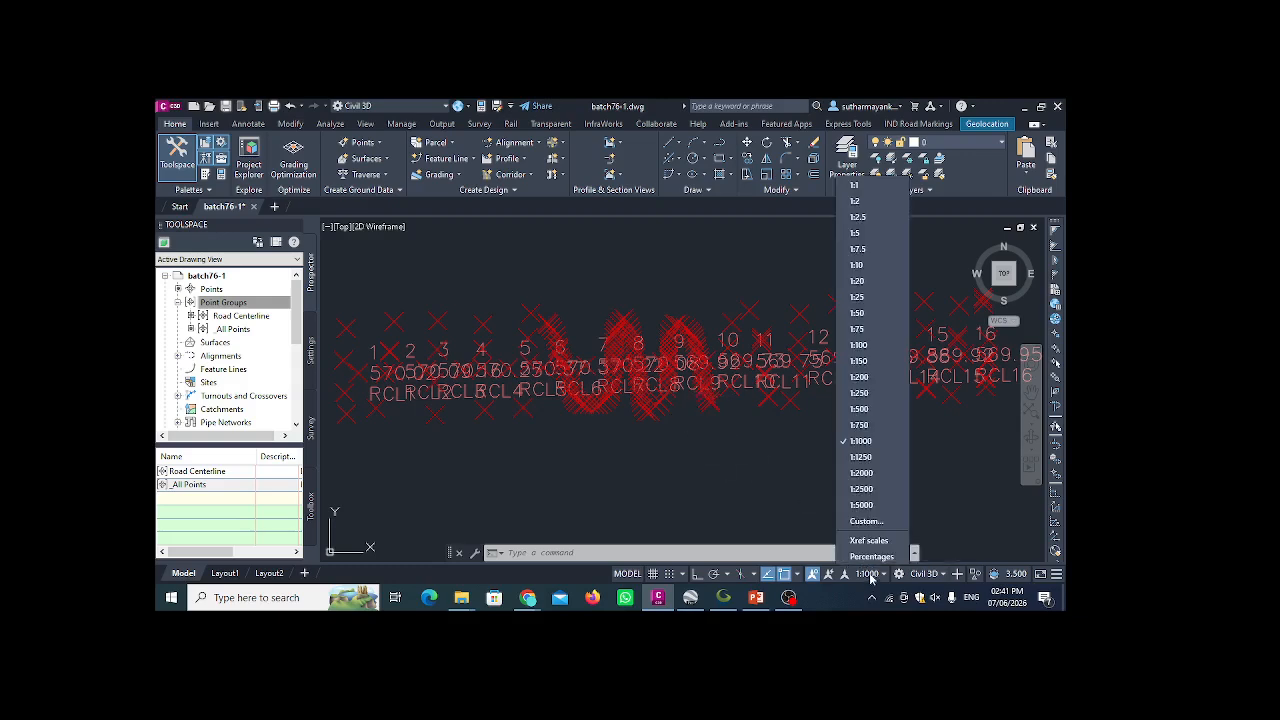
click(859, 409)
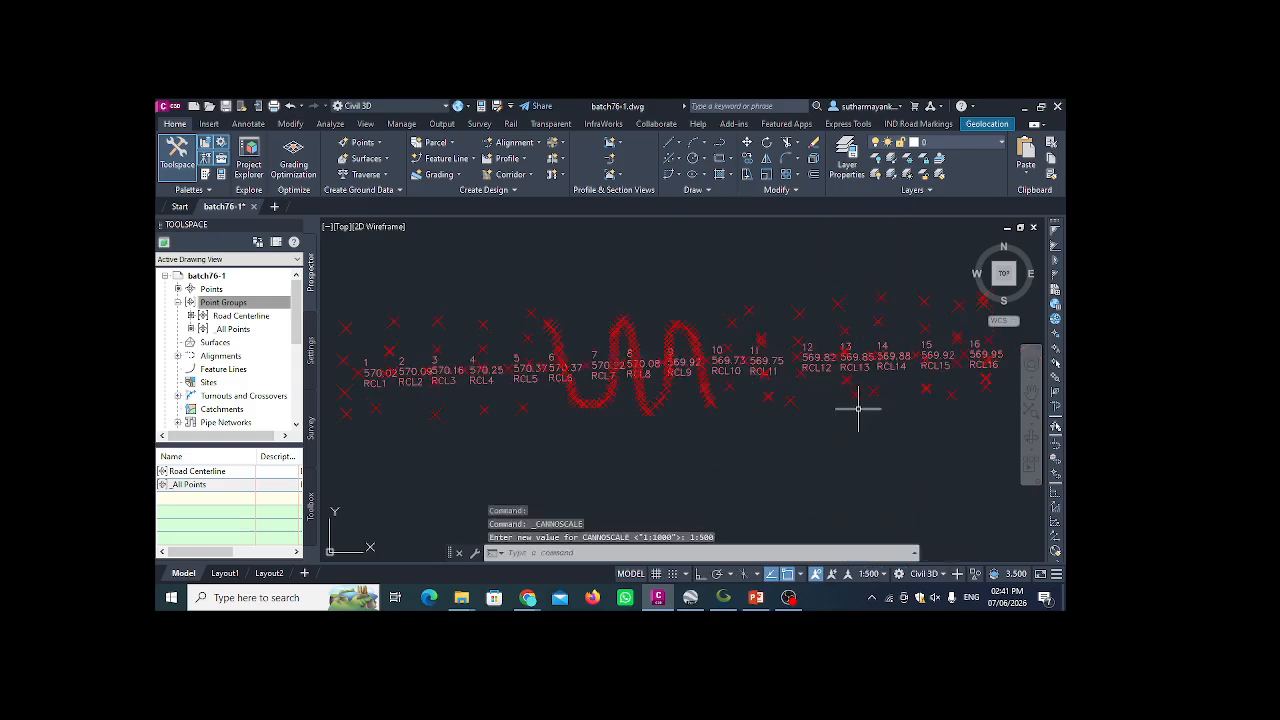
- Set the drawing's annotation scale to 1:250 to reduce the centerline point labels
click(870, 576)
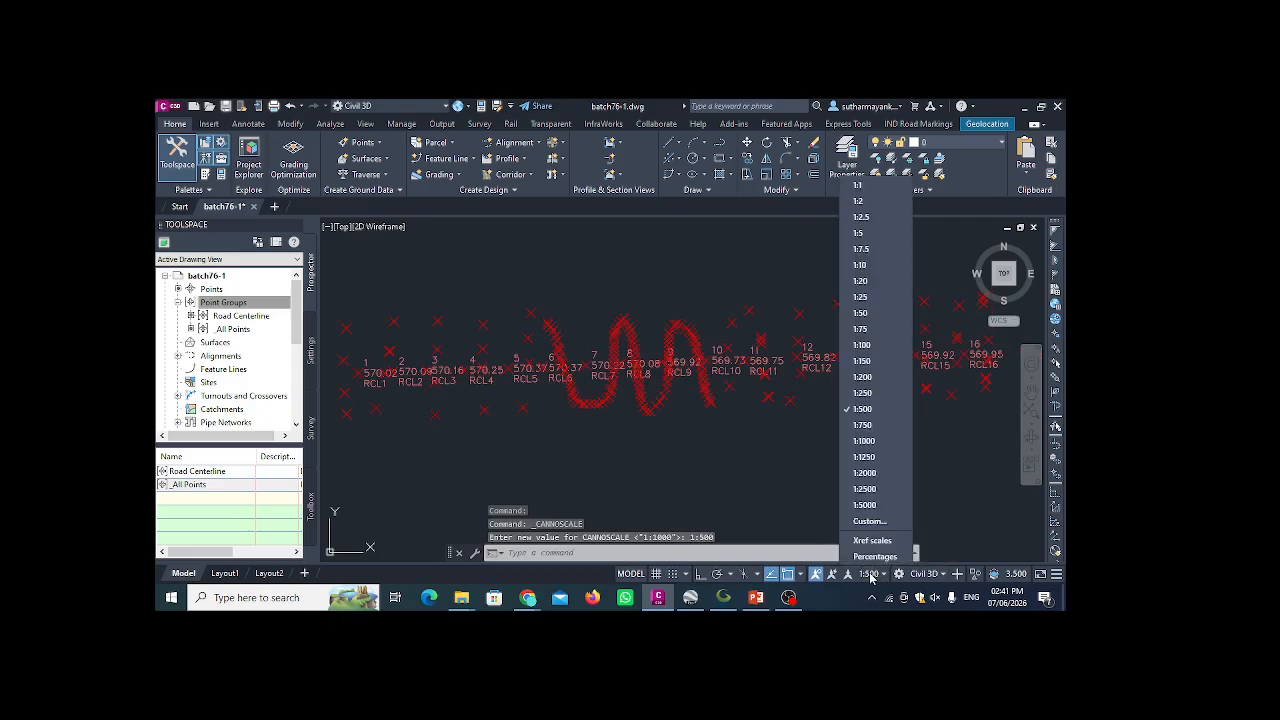
click(862, 392)
scroll(578, 370, up, 5)
scroll(540, 345, down, 5)
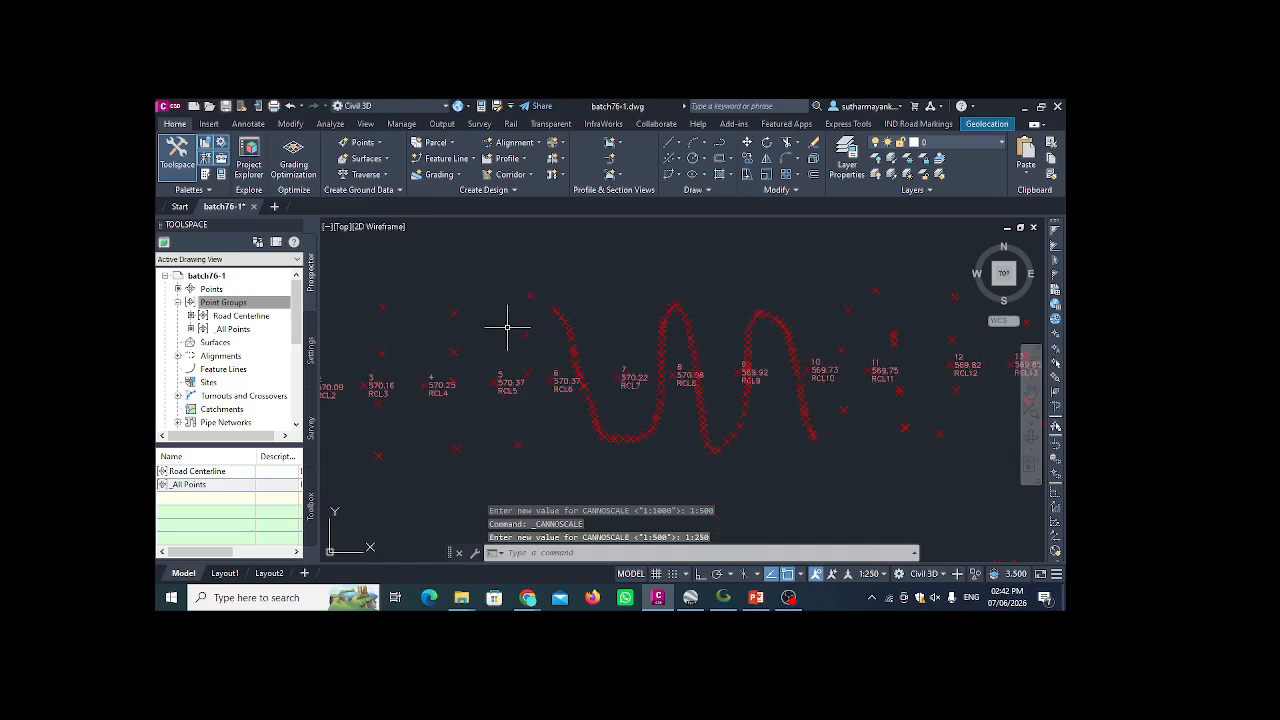
scroll(571, 337, up, 4)
scroll(565, 290, down, 2)
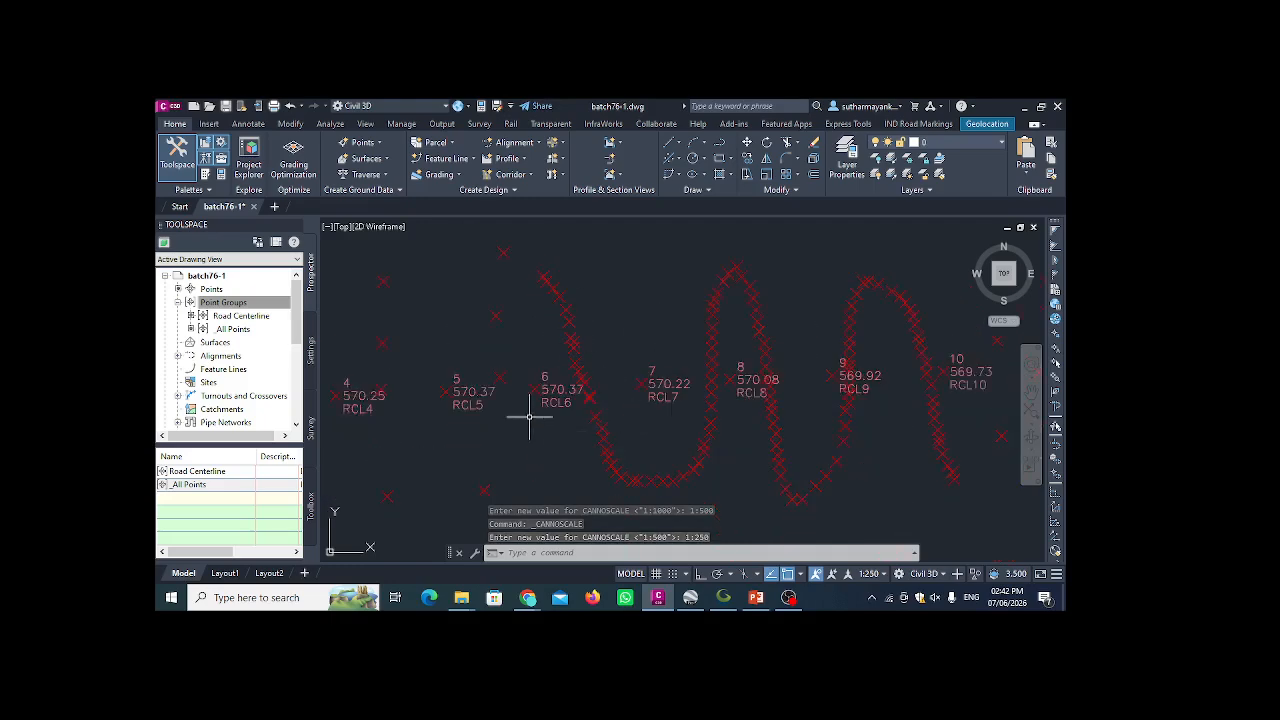
- Examine the number, elevation and description labels of the road centerline points along the alignment
scroll(663, 391, down, 3)
scroll(436, 391, down, 2)
middle_drag(605, 397, 498, 407)
middle_drag(651, 396, 614, 400)
middle_drag(744, 399, 840, 392)
scroll(436, 397, up, 2)
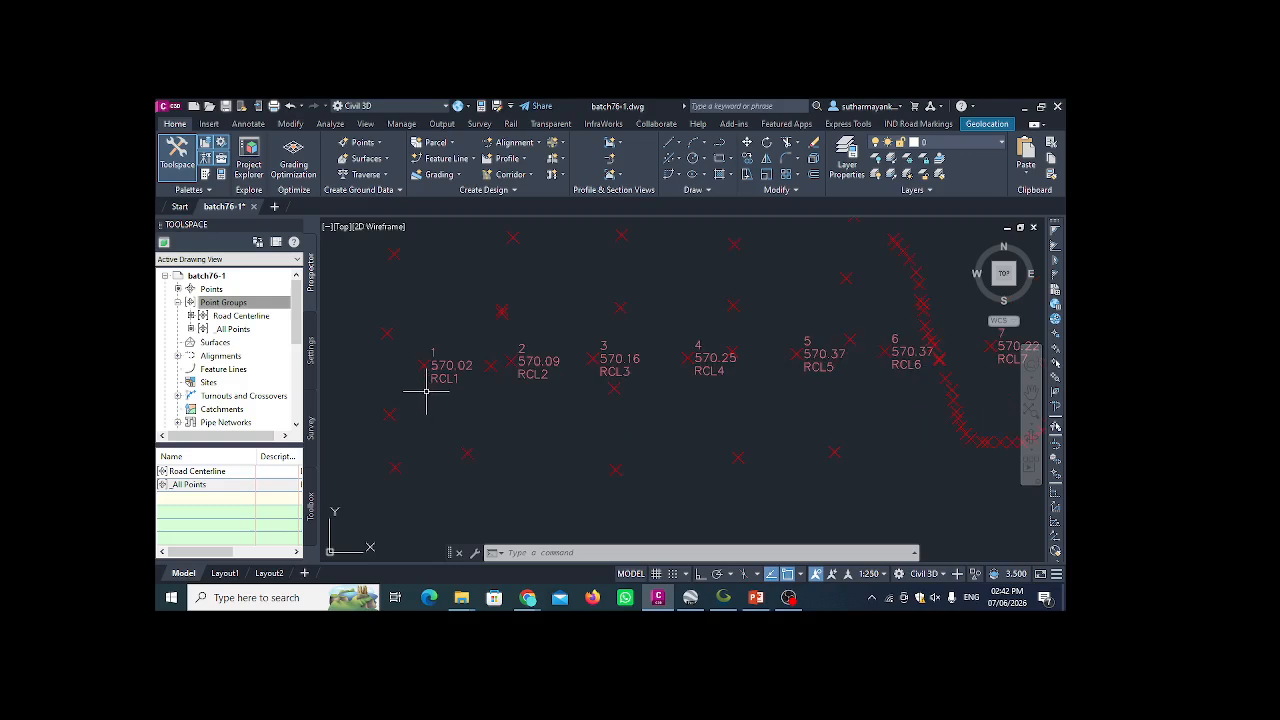
scroll(520, 405, down, 1)
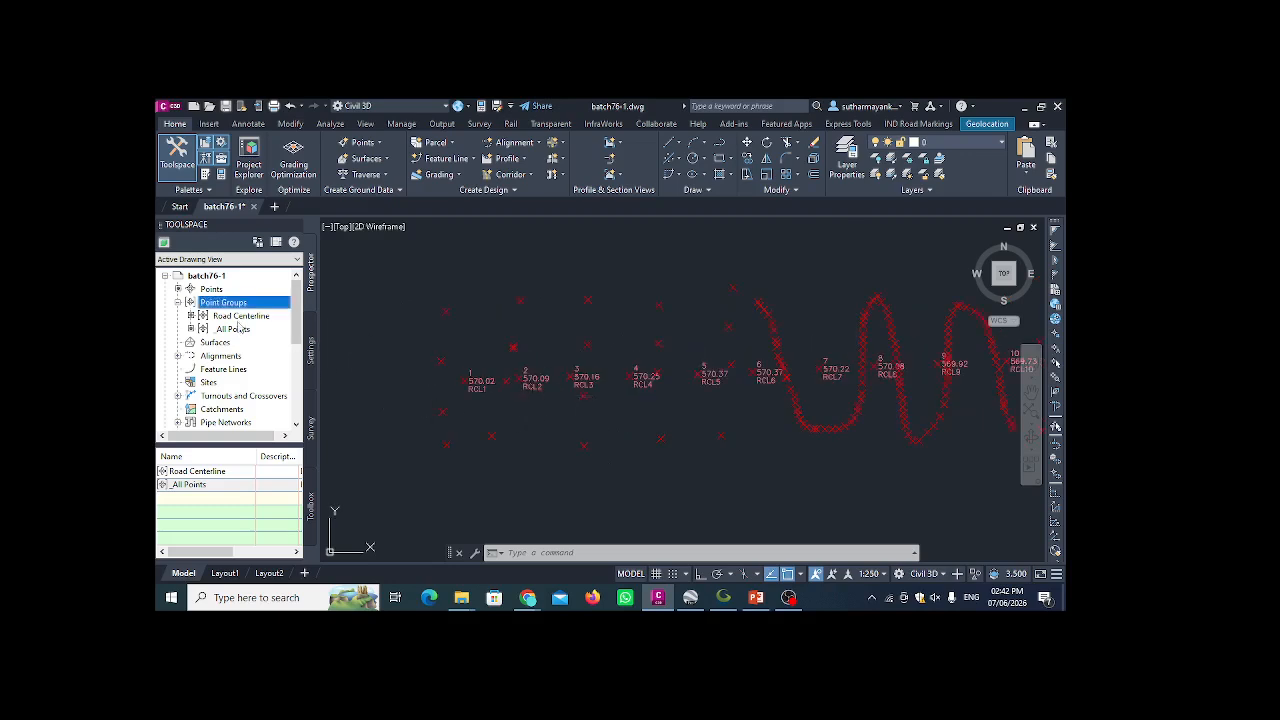
mouse_move(232, 325)
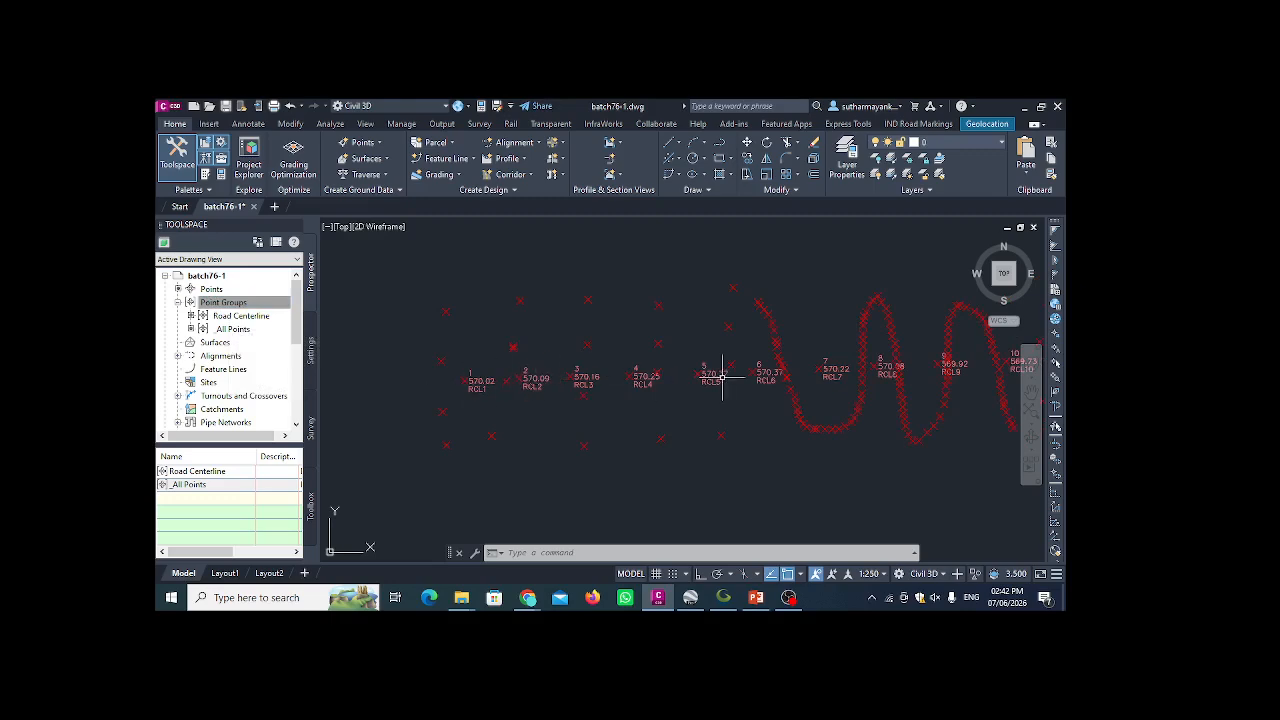
scroll(471, 363, down, 4)
middle_drag(437, 374, 516, 395)
scroll(516, 395, up, 2)
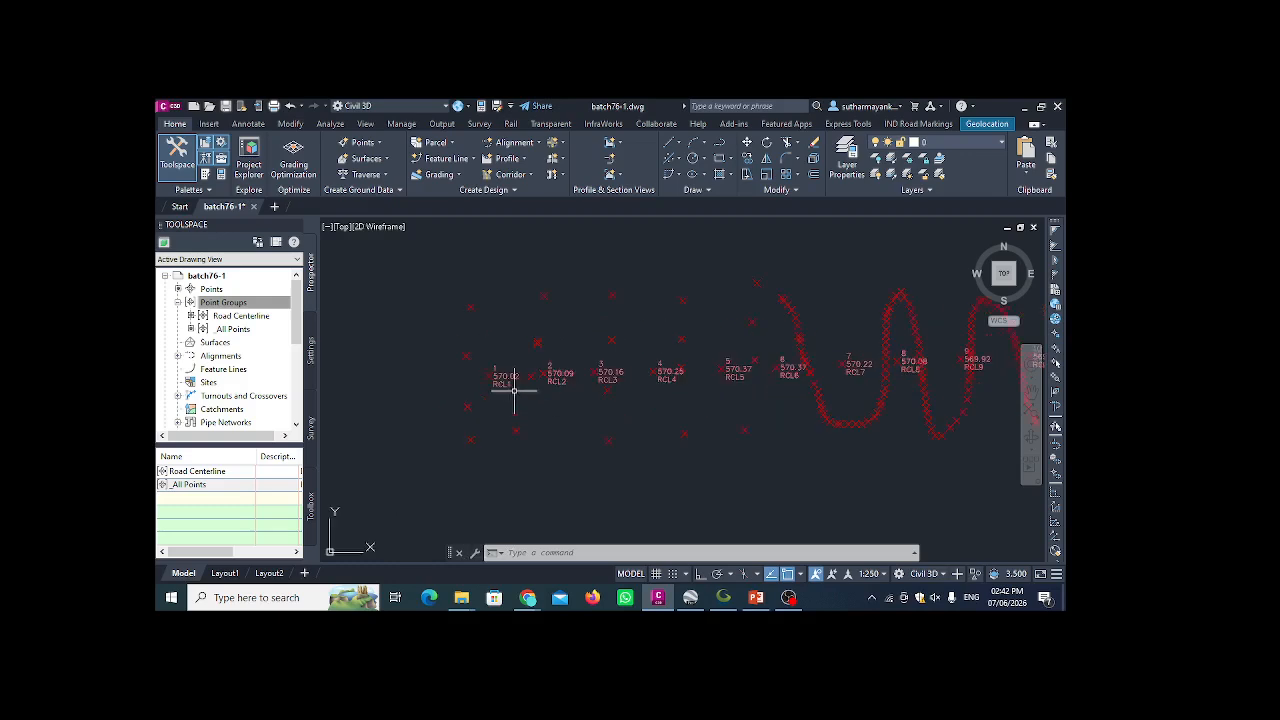
- Set the Road Centerline group's point label style to Description Only and apply it
click(236, 315)
right_click(244, 316)
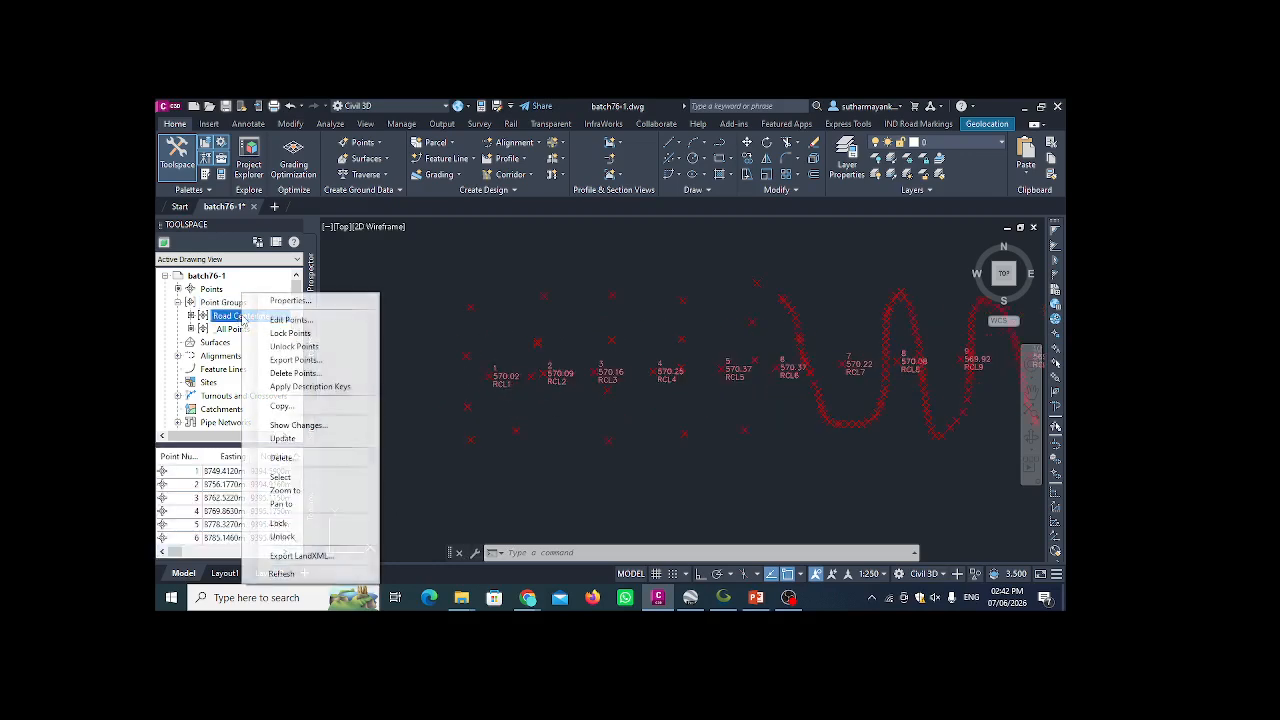
click(272, 302)
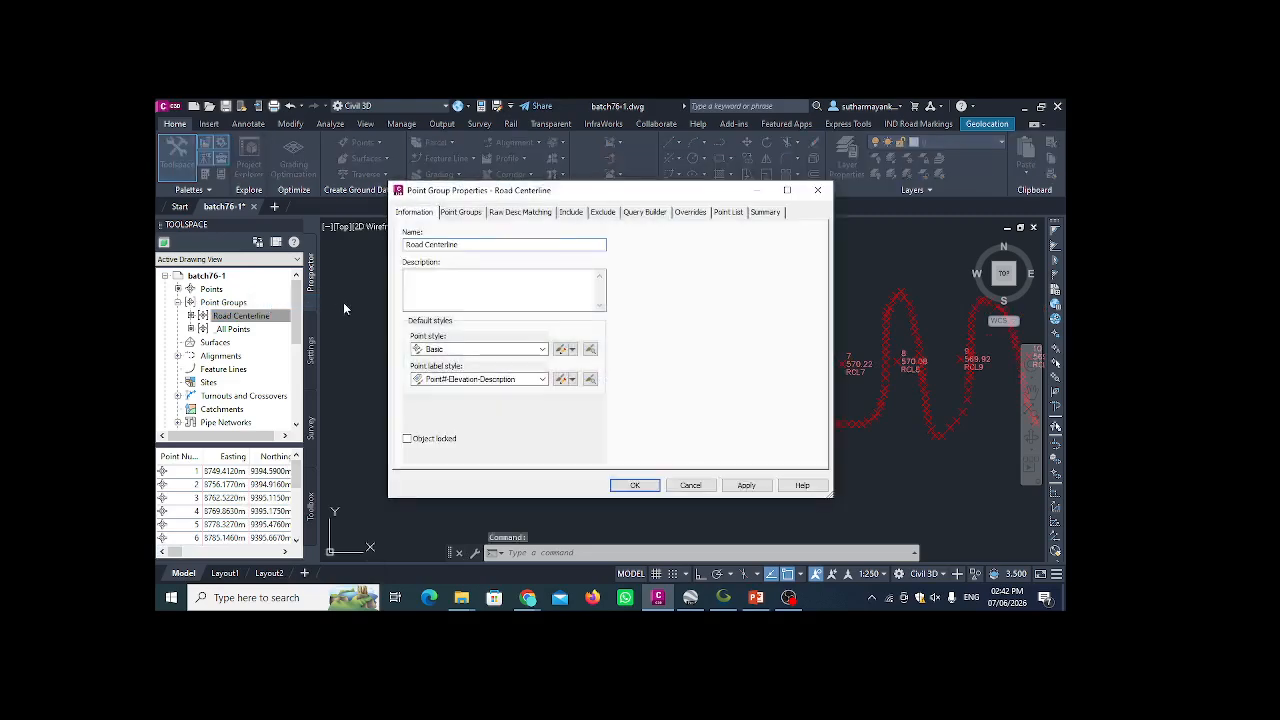
click(541, 379)
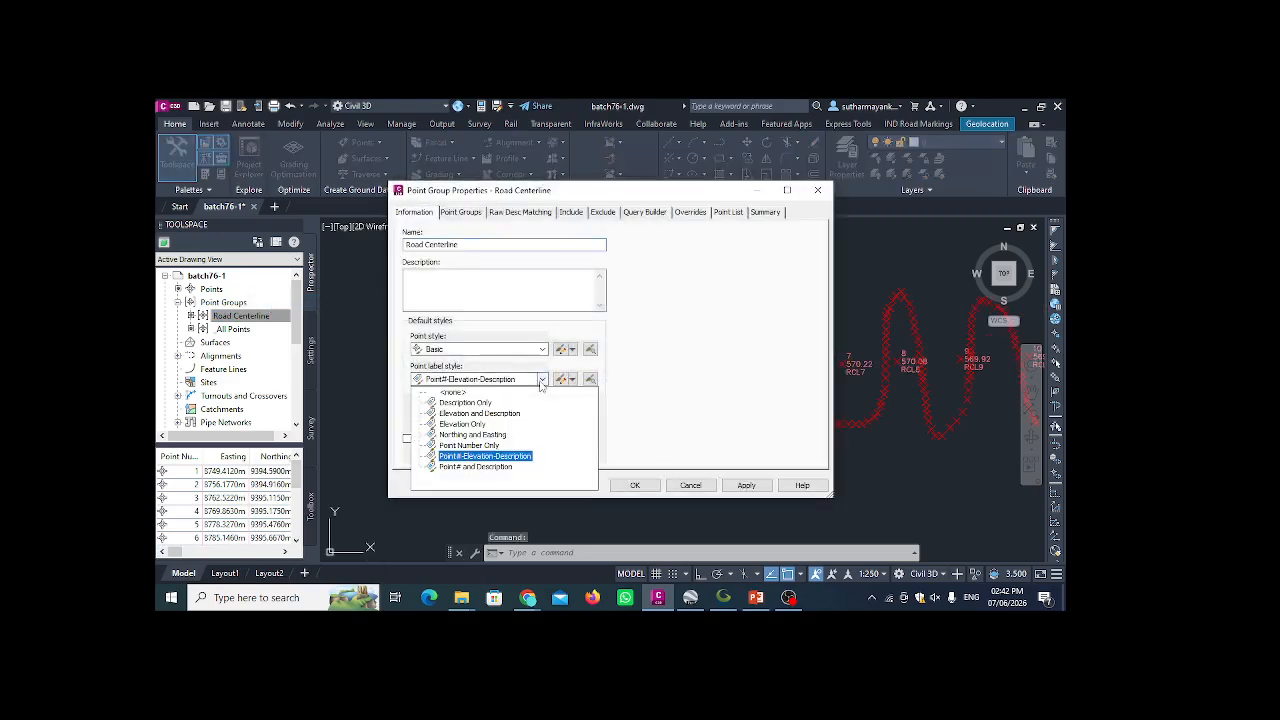
click(490, 403)
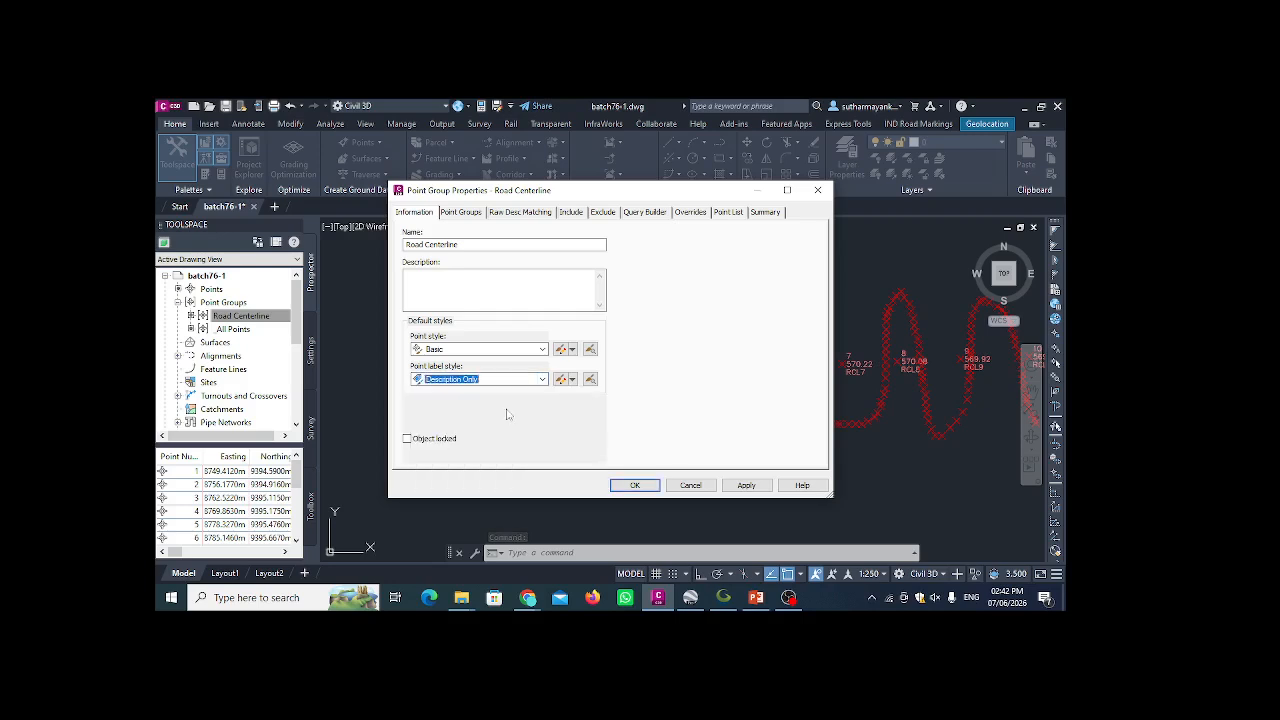
click(746, 485)
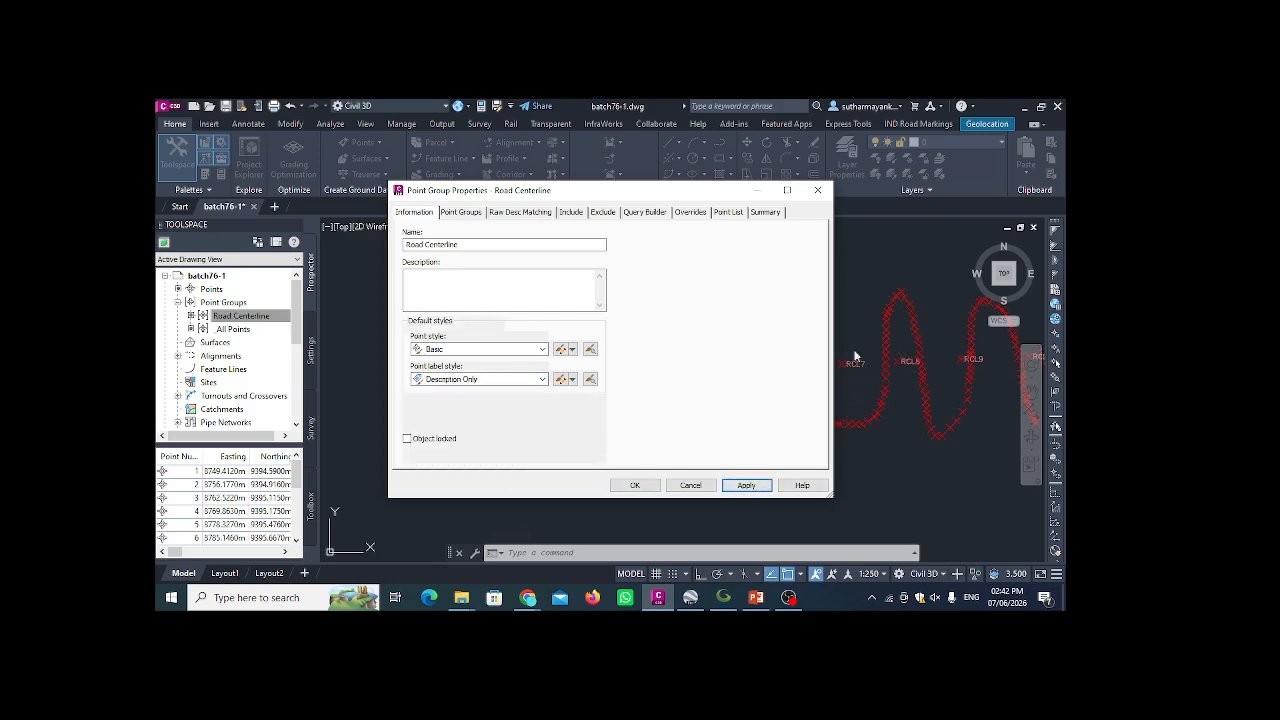
drag(727, 199, 589, 207)
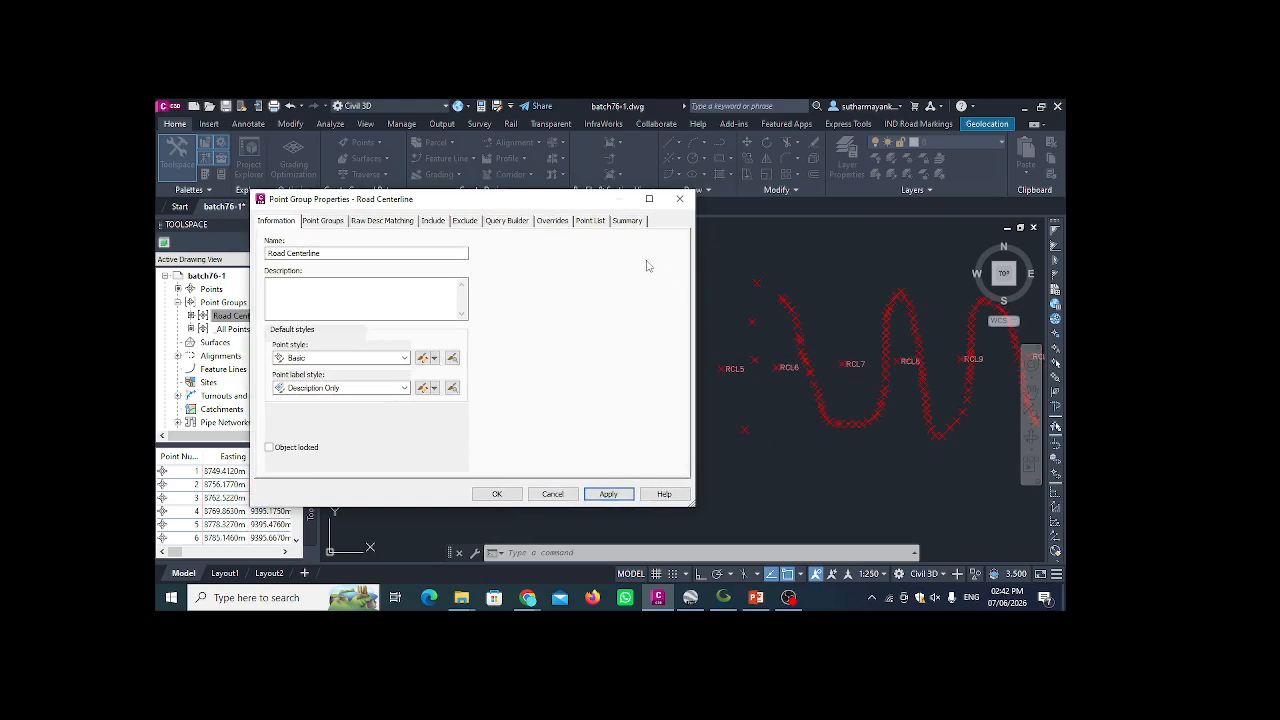
click(497, 493)
- Set the Road Centerline group's point label style to Elevation and Description and apply it
scroll(770, 355, up, 5)
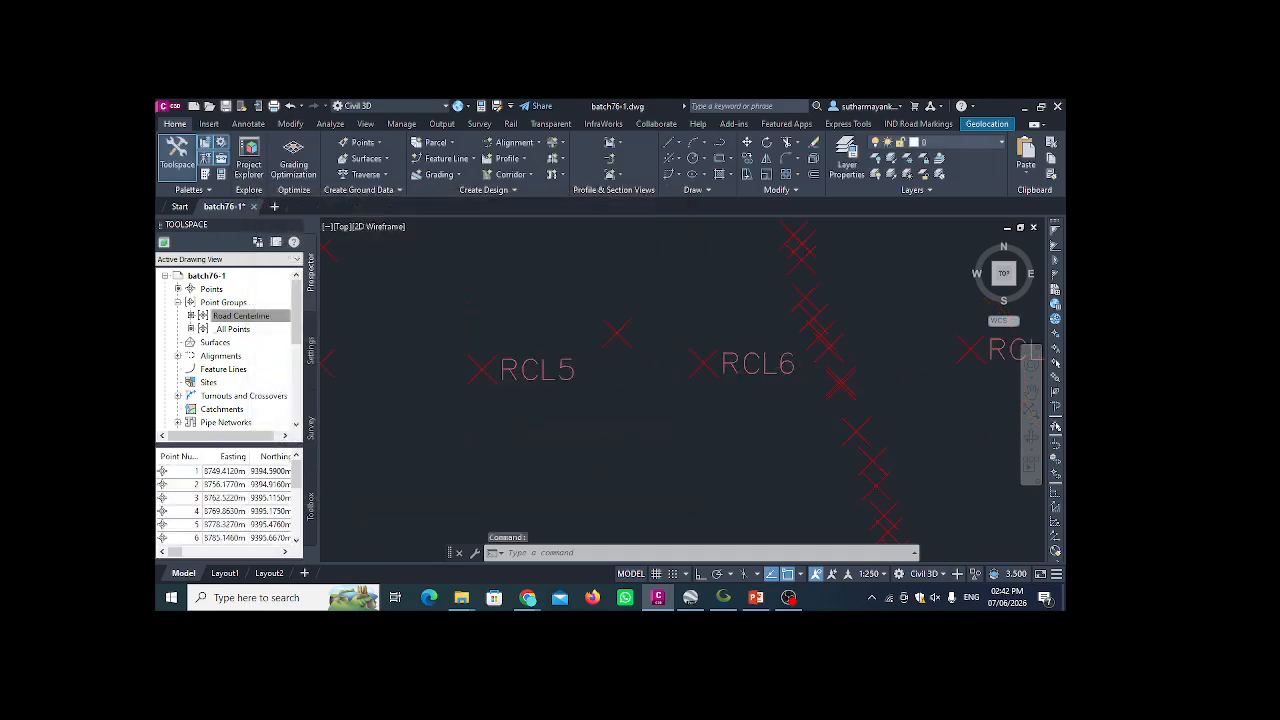
scroll(752, 355, down, 2)
middle_drag(706, 363, 766, 366)
click(240, 316)
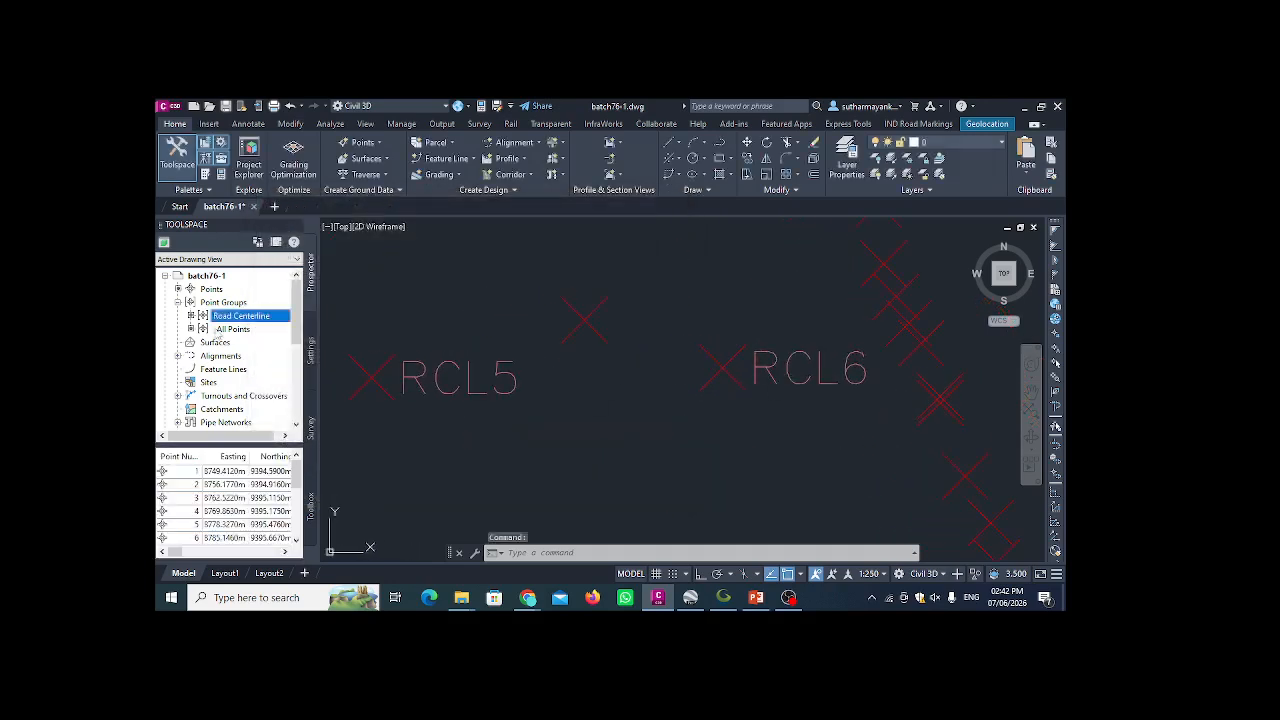
right_click(240, 317)
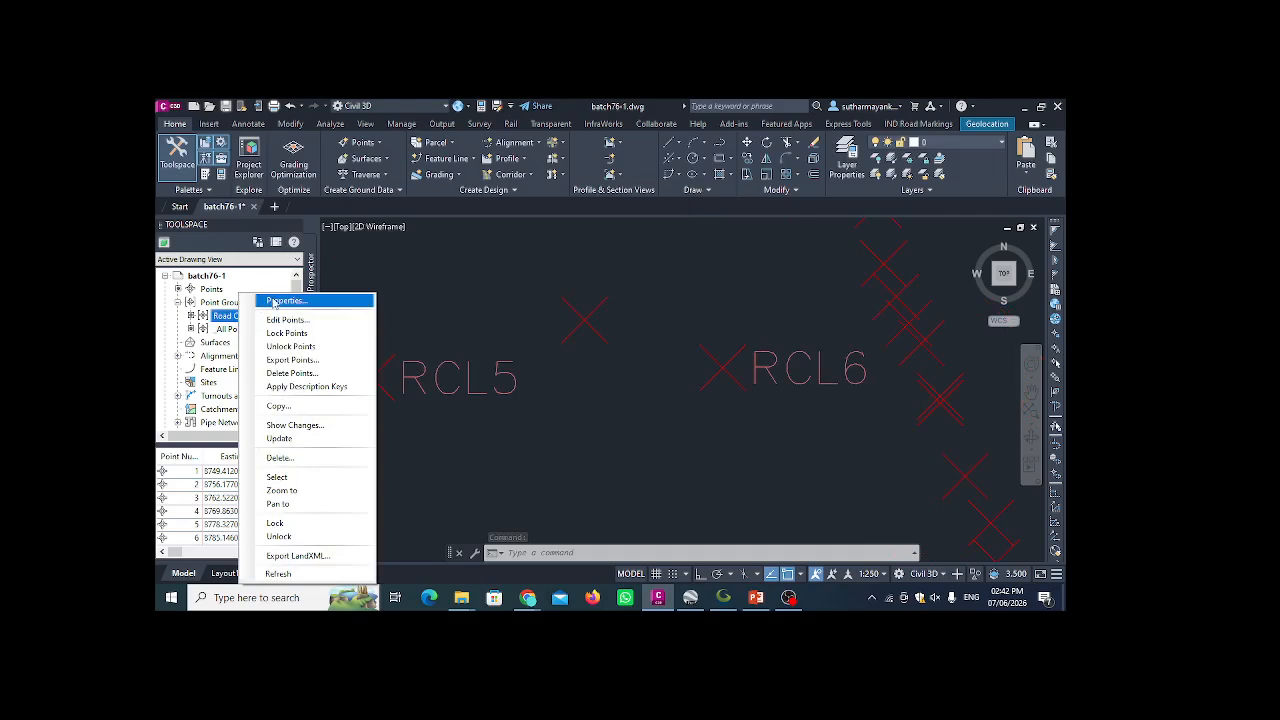
click(274, 302)
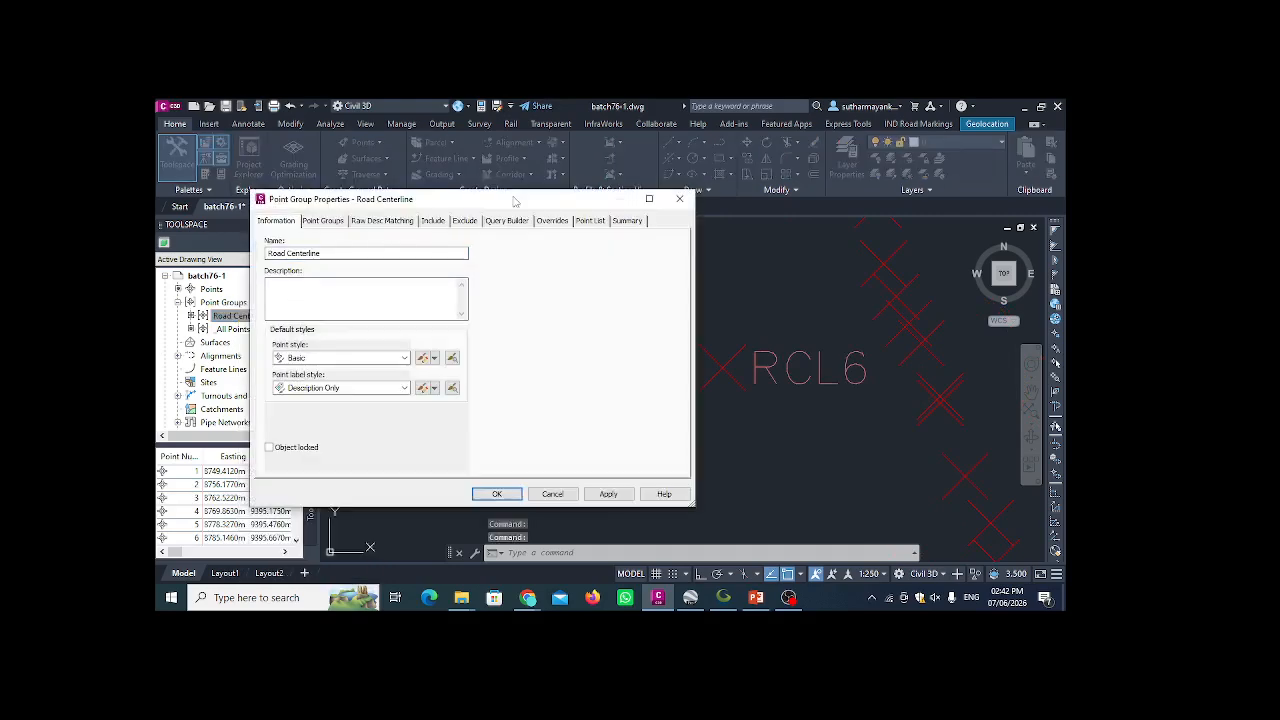
click(403, 388)
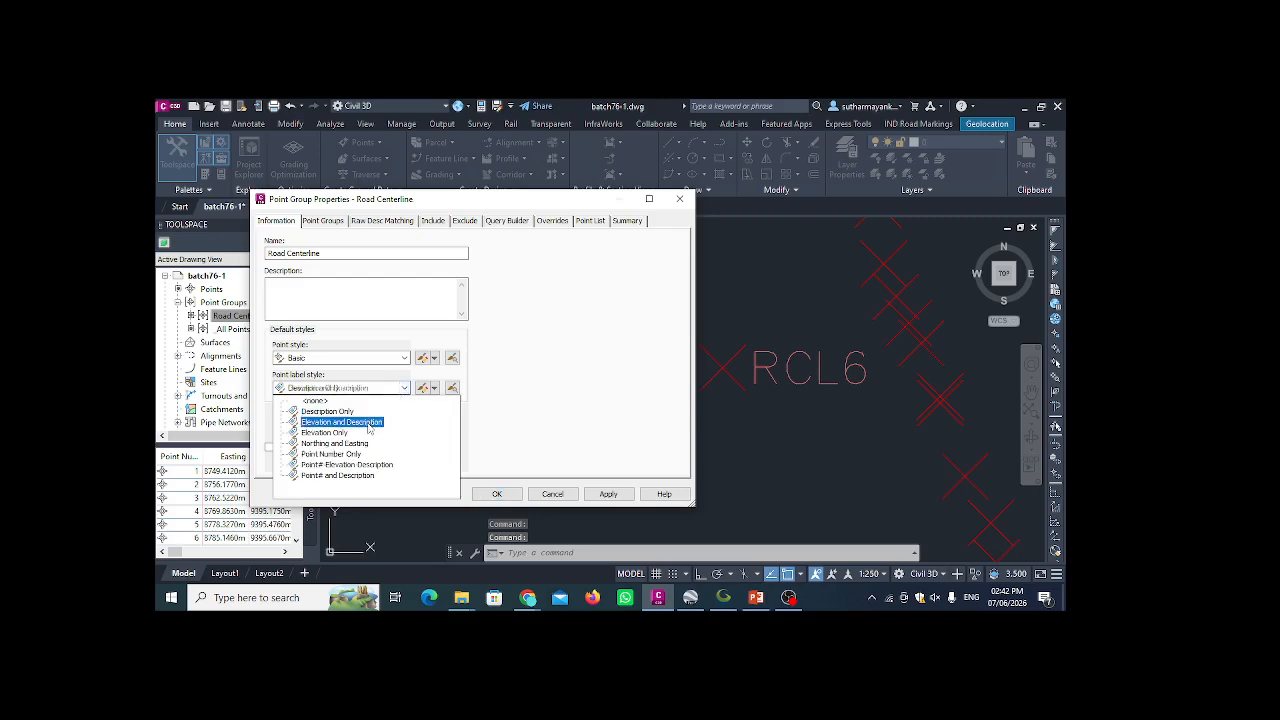
click(371, 423)
click(608, 494)
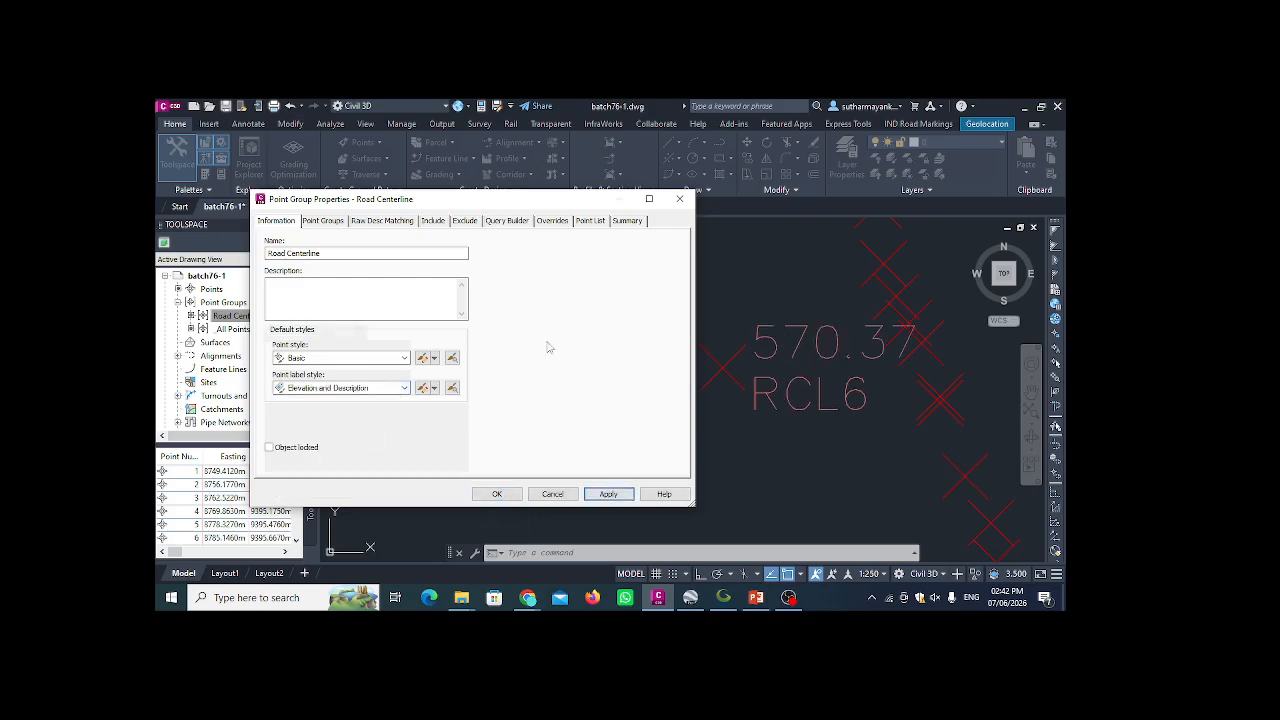
- Set the Road Centerline group's point label style to Elevation Only and apply it
click(404, 388)
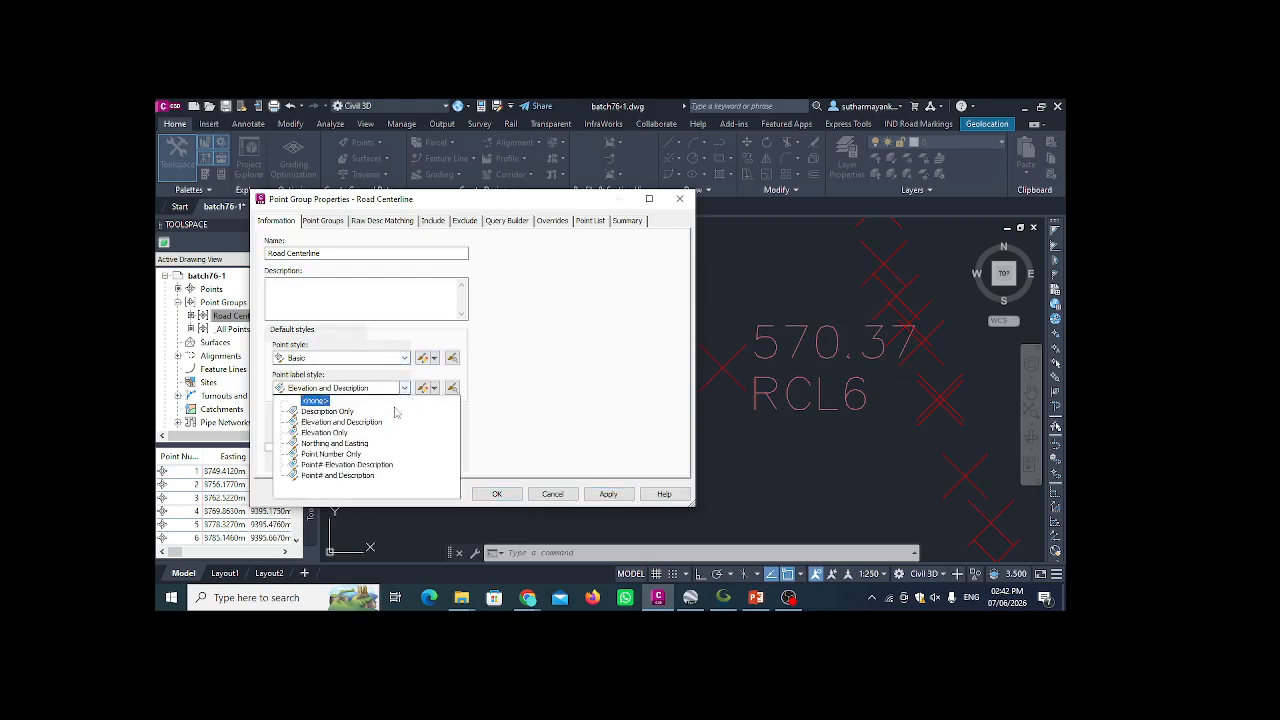
click(363, 437)
click(608, 494)
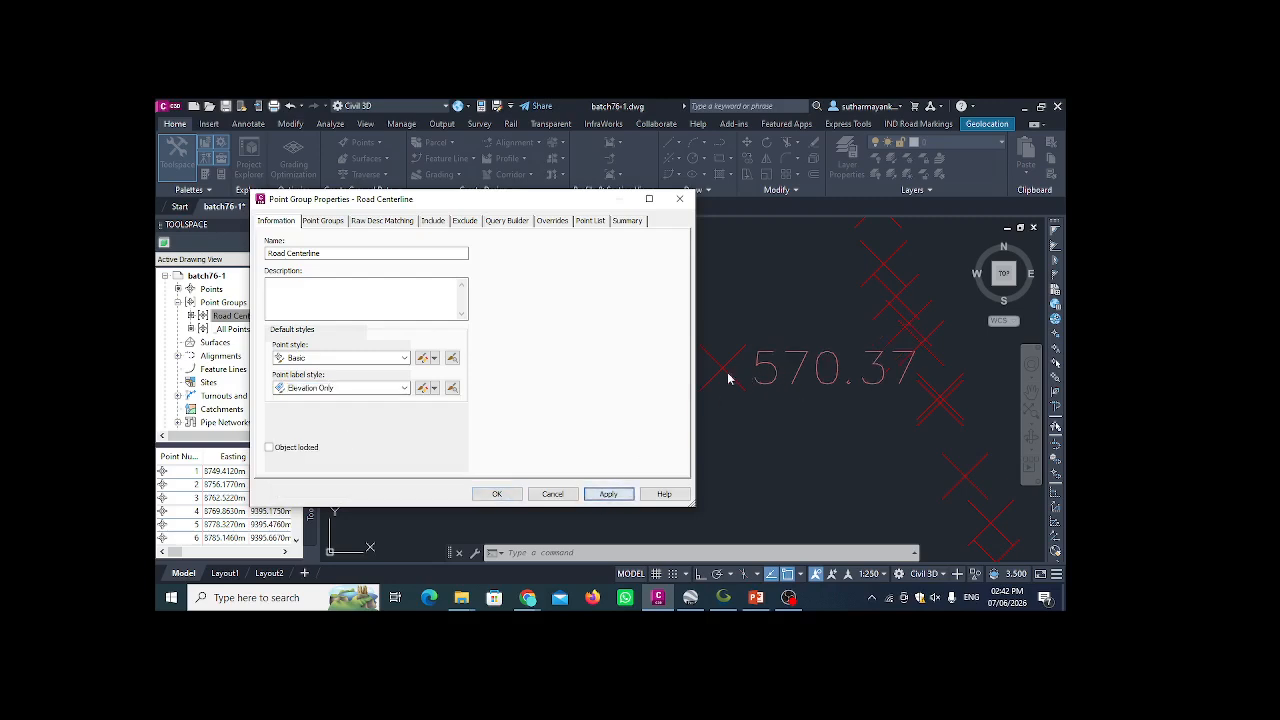
- Set the Road Centerline group's point style to Iron Pin and apply it
click(404, 359)
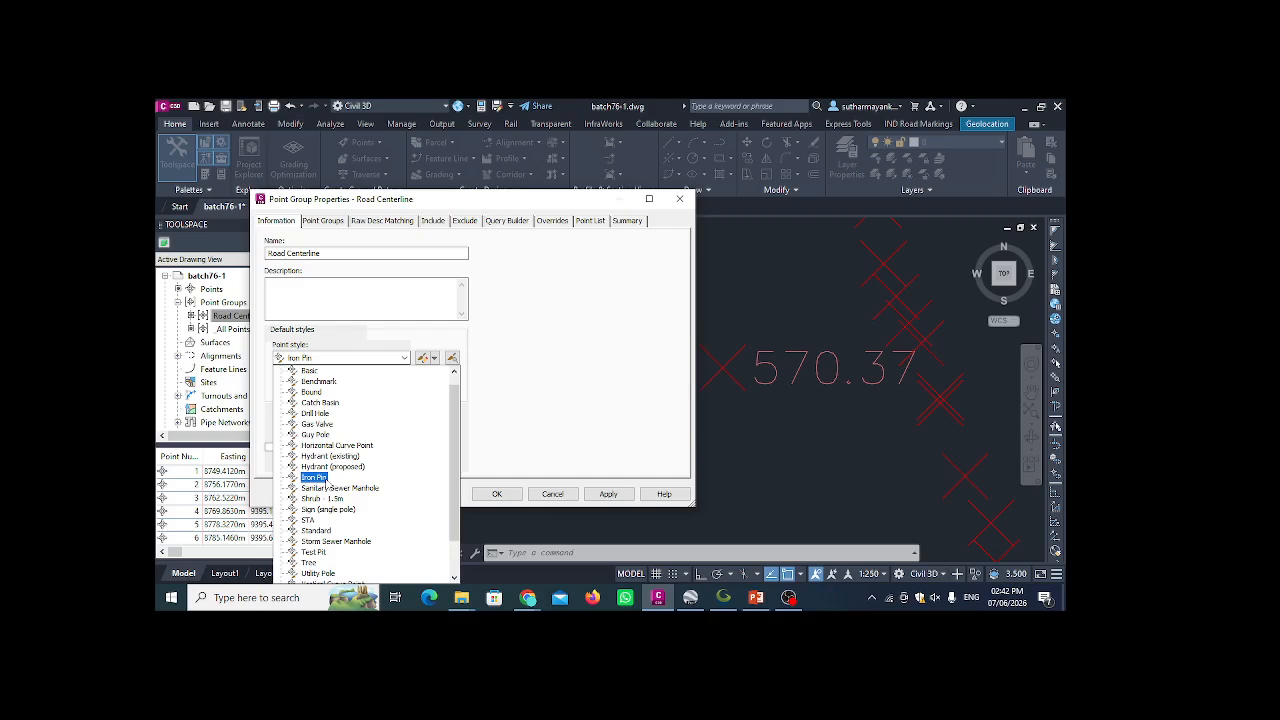
click(326, 480)
click(608, 494)
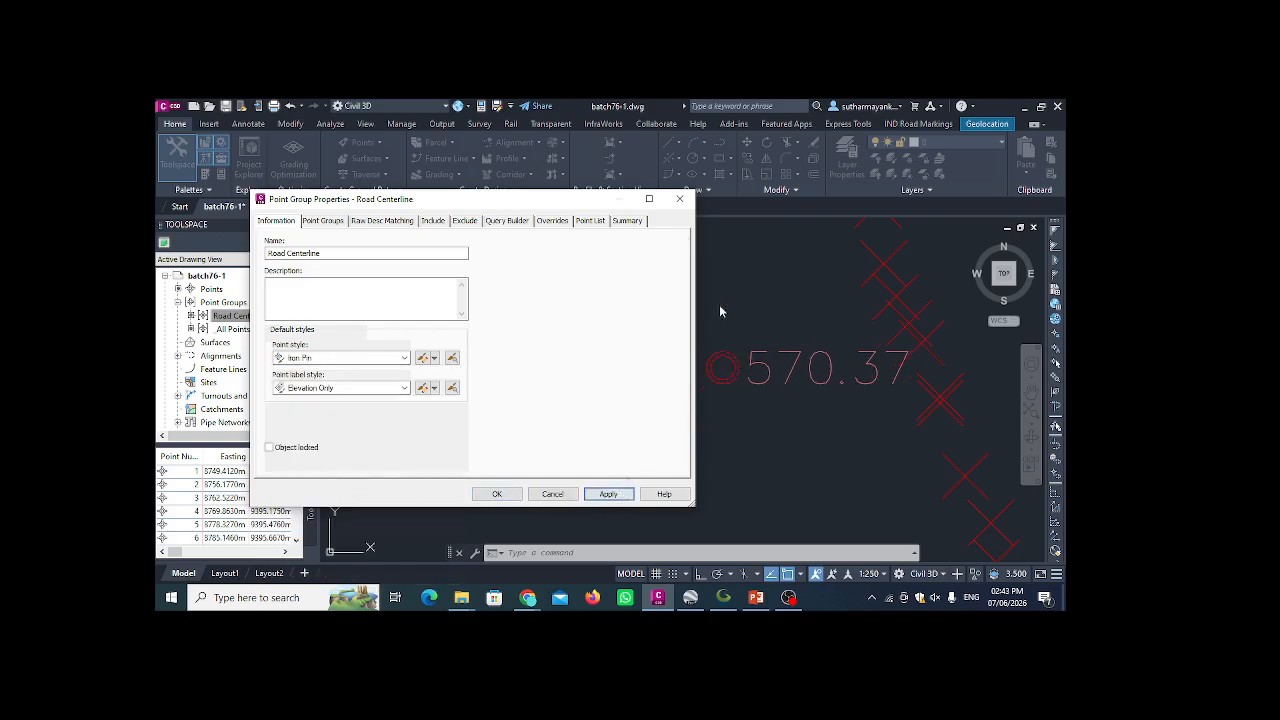
- Set the Road Centerline group's point style to Test Pit and apply it
drag(572, 204, 508, 204)
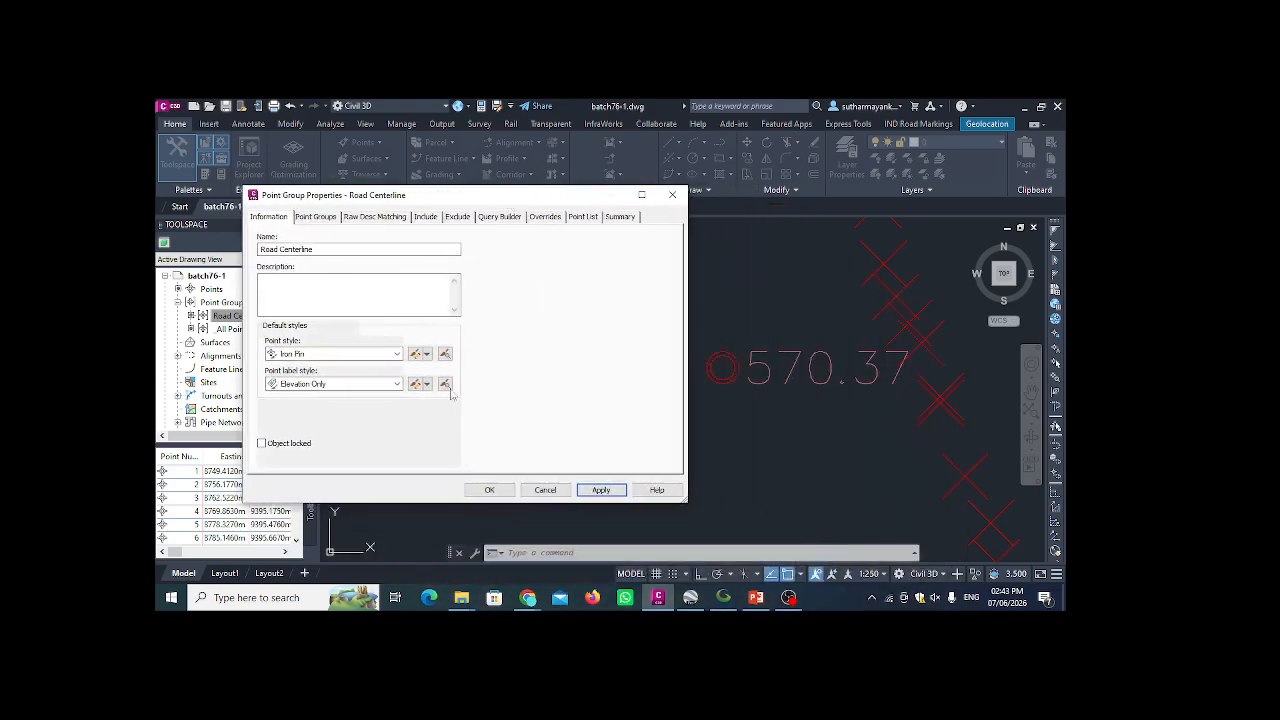
click(393, 354)
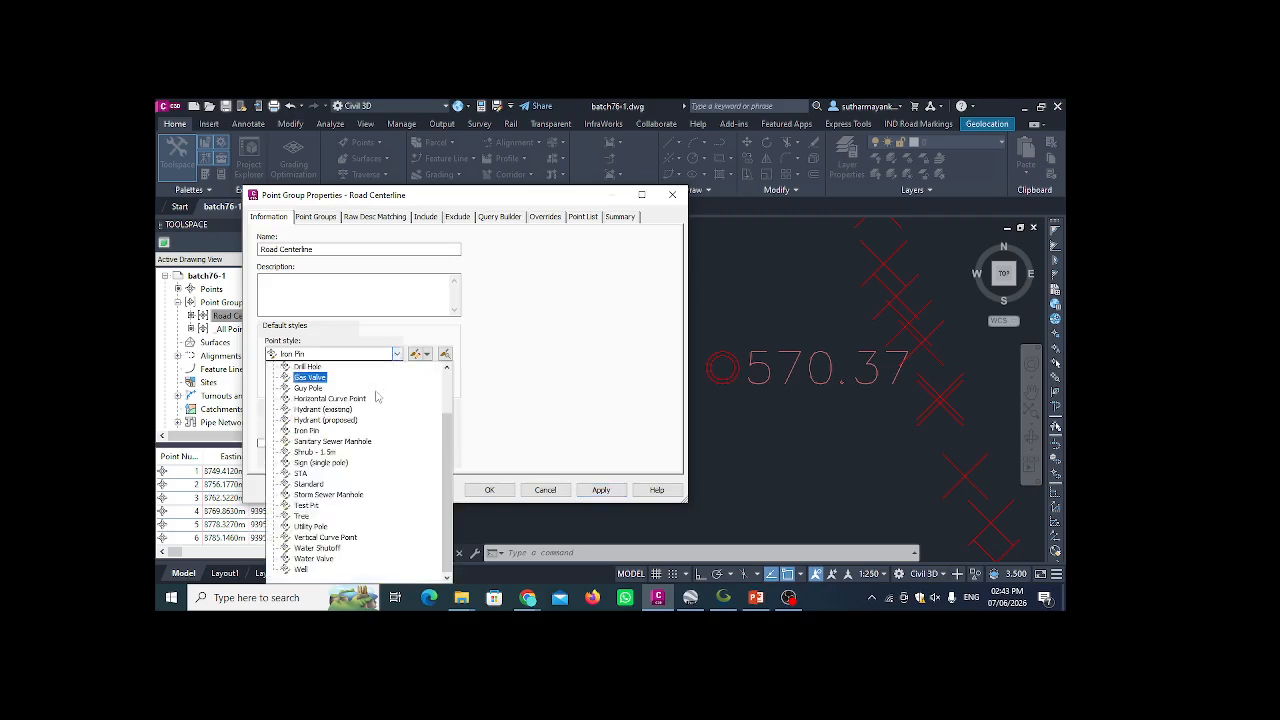
click(305, 505)
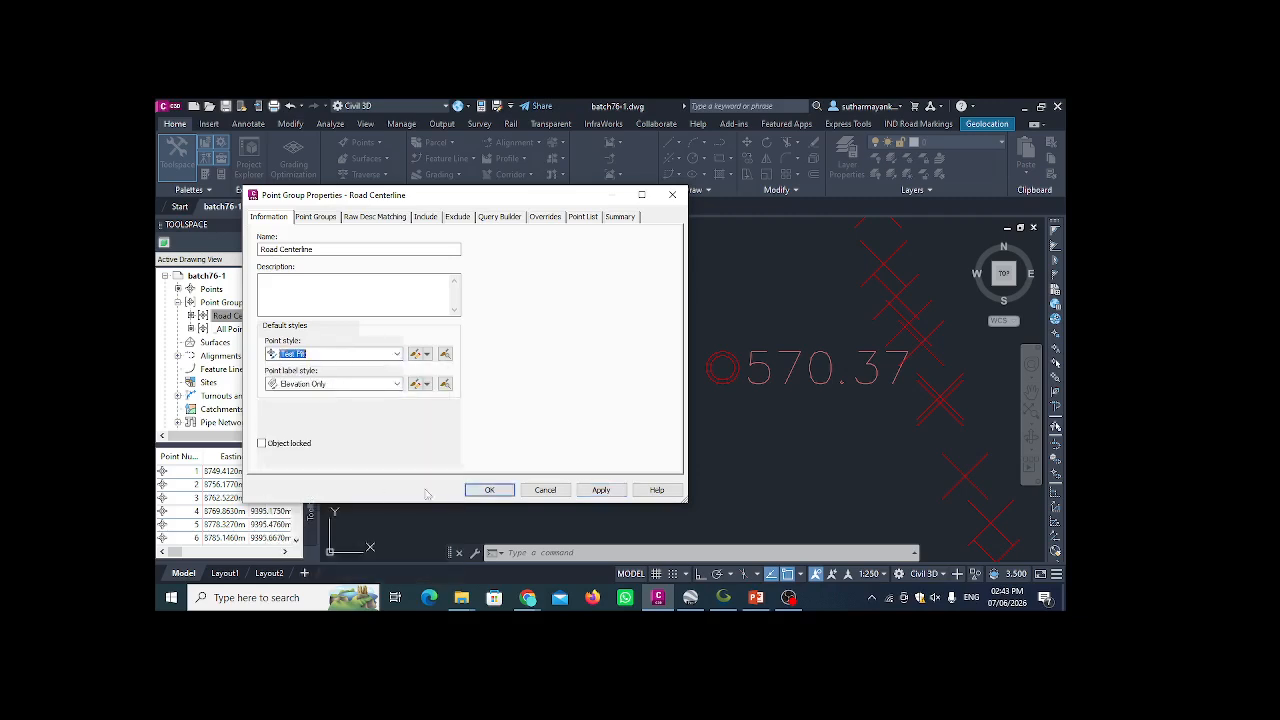
click(600, 489)
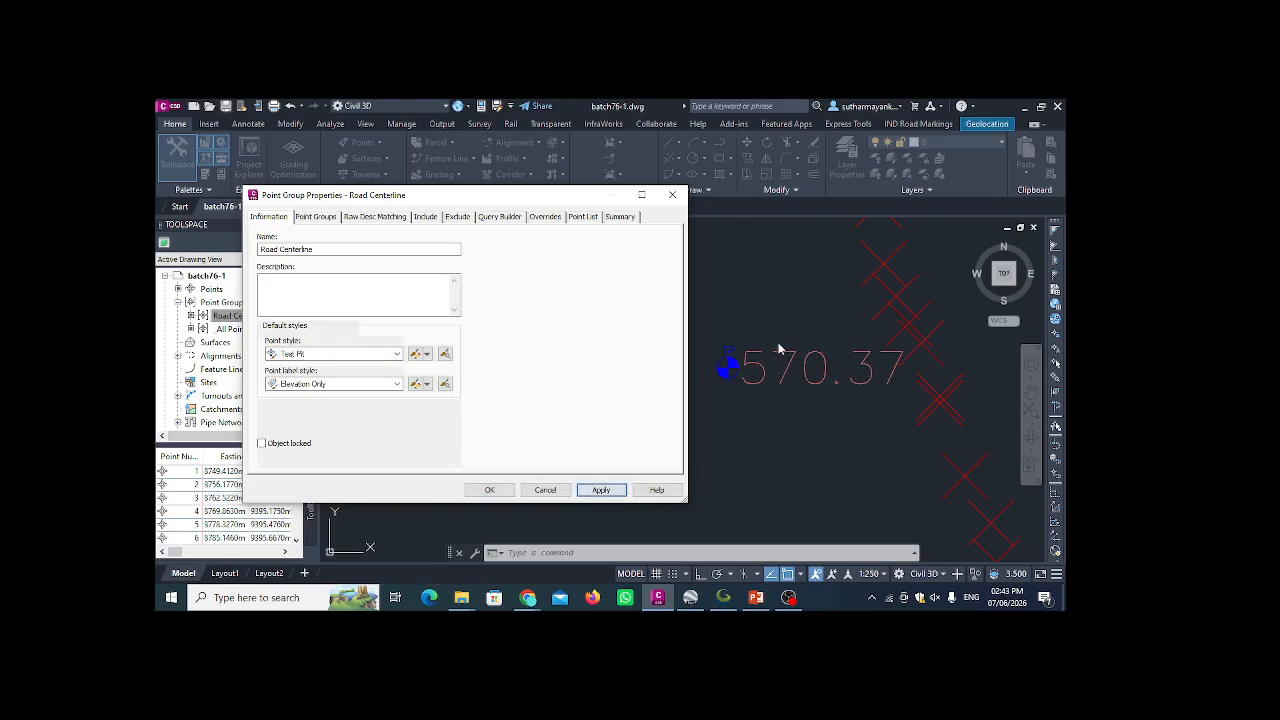
- Set the Road Centerline group's point label style to Point# and Description and apply it
click(397, 384)
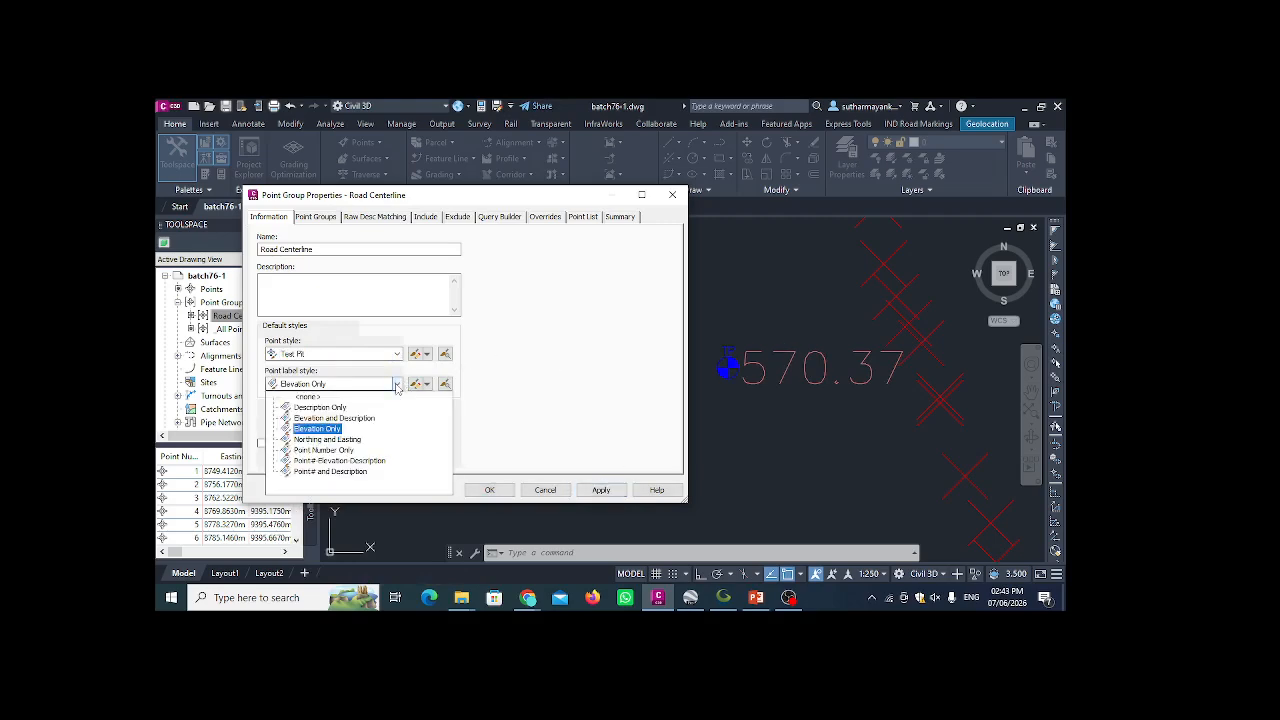
click(343, 460)
click(600, 489)
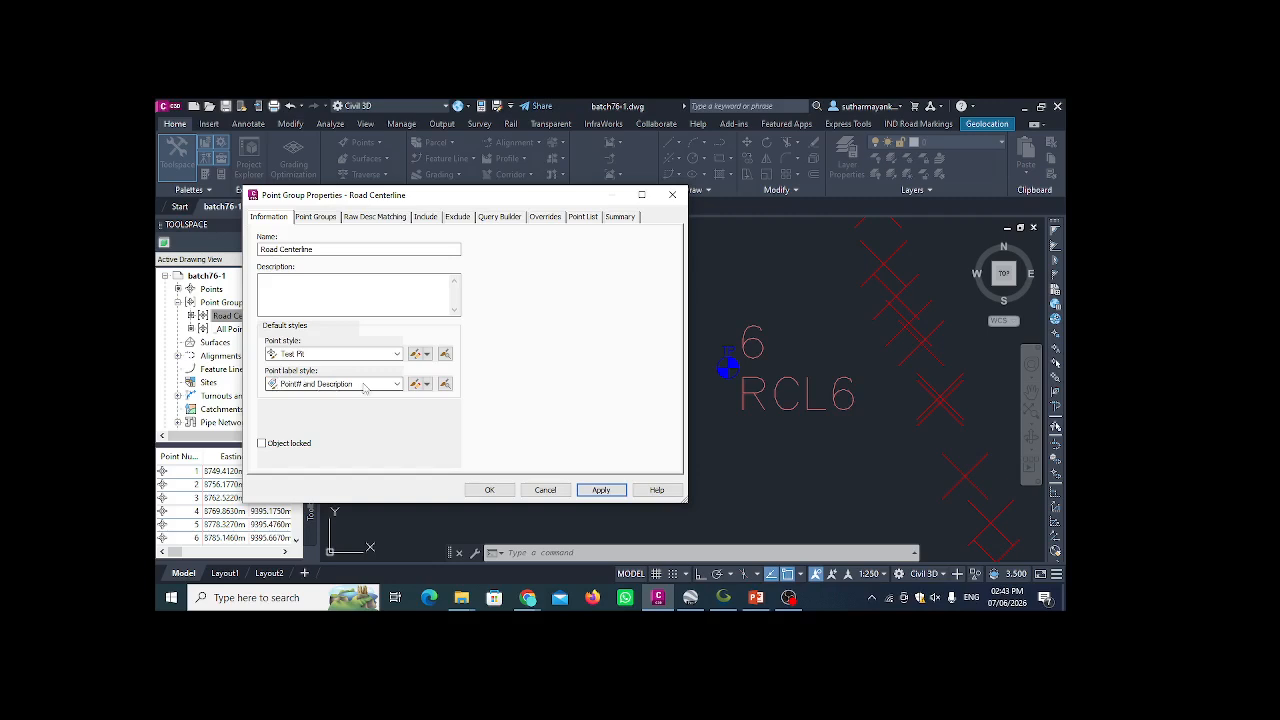
- Create a copy of the Test Pit point style and open its marker settings
click(426, 356)
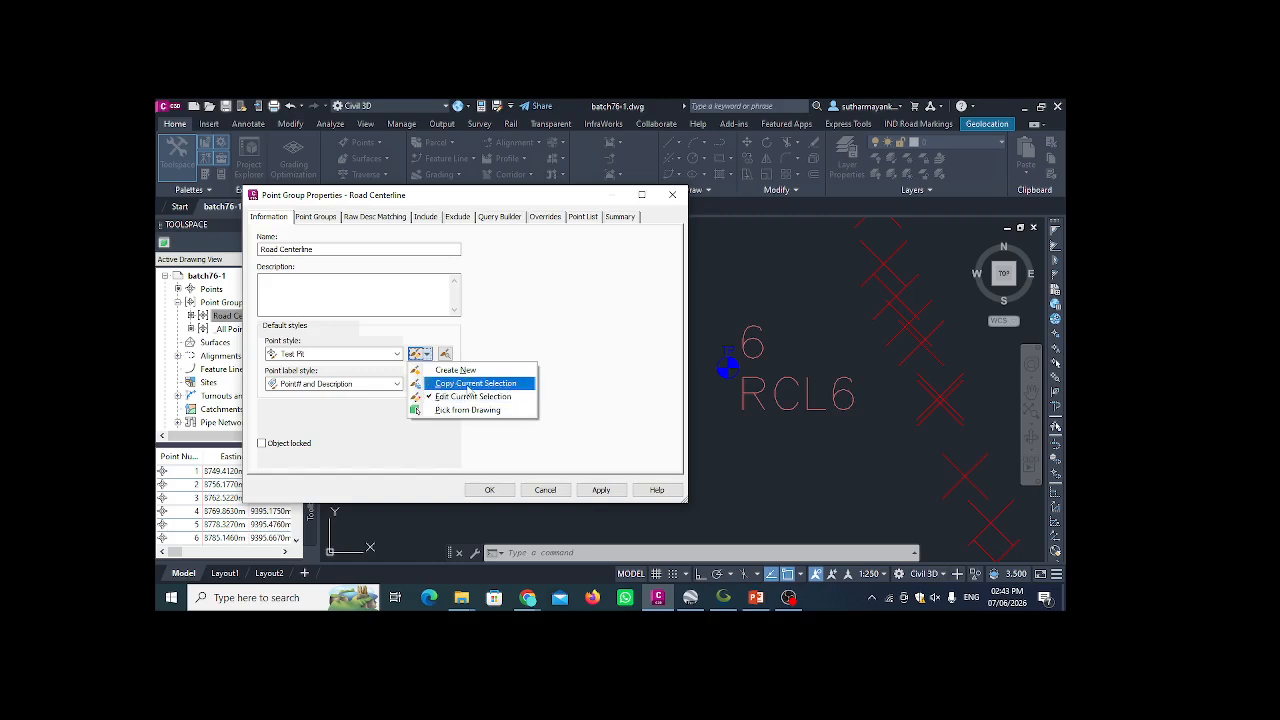
click(469, 384)
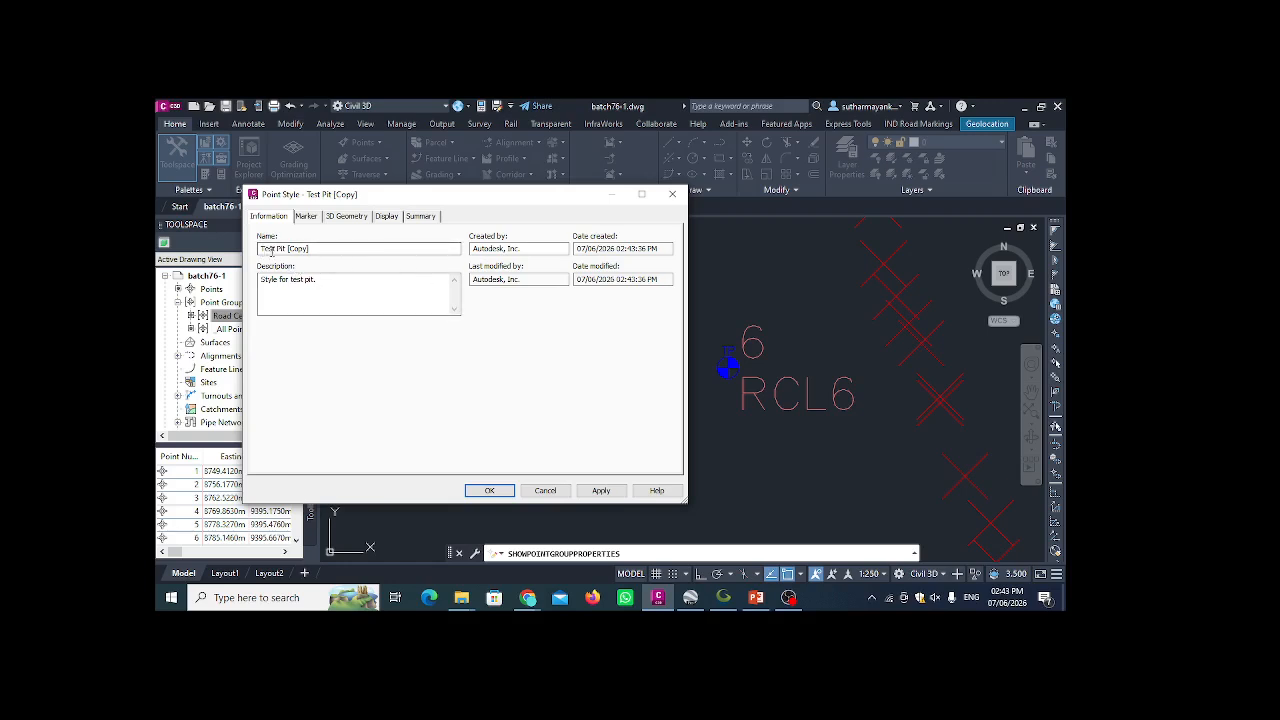
click(305, 216)
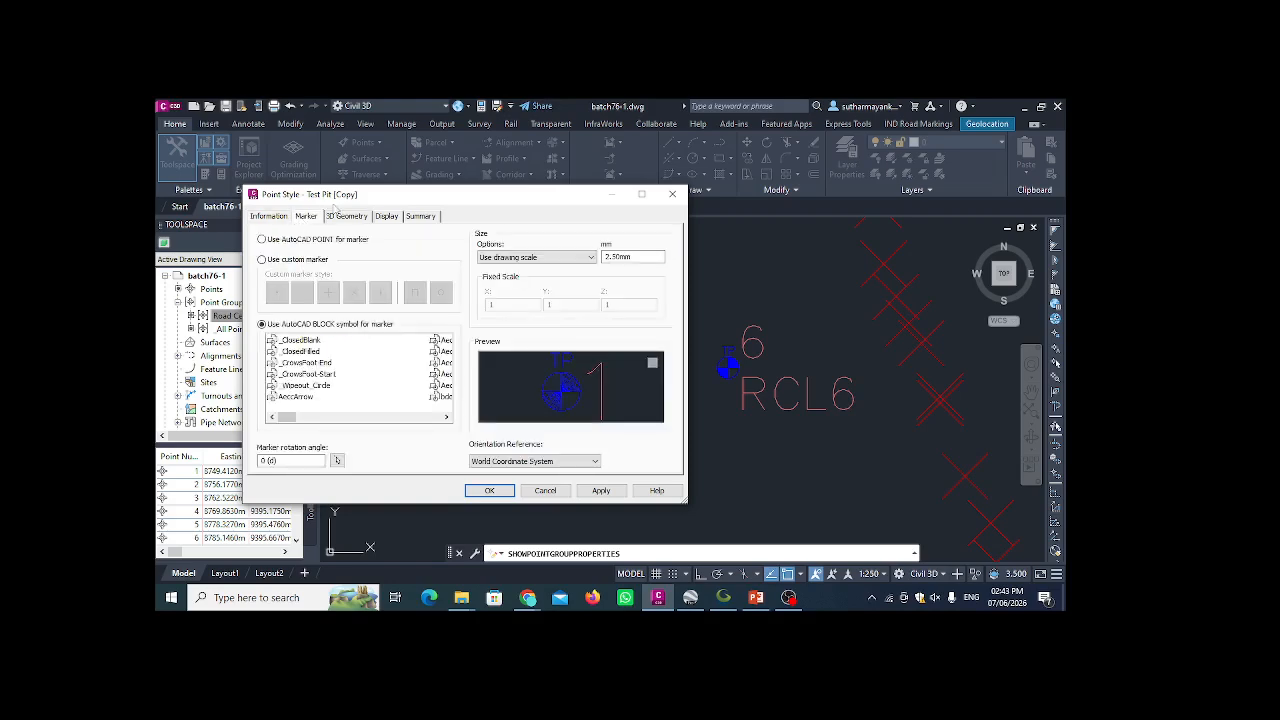
mouse_move(369, 197)
mouse_down()
mouse_move(567, 228)
mouse_move(361, 175)
mouse_up()
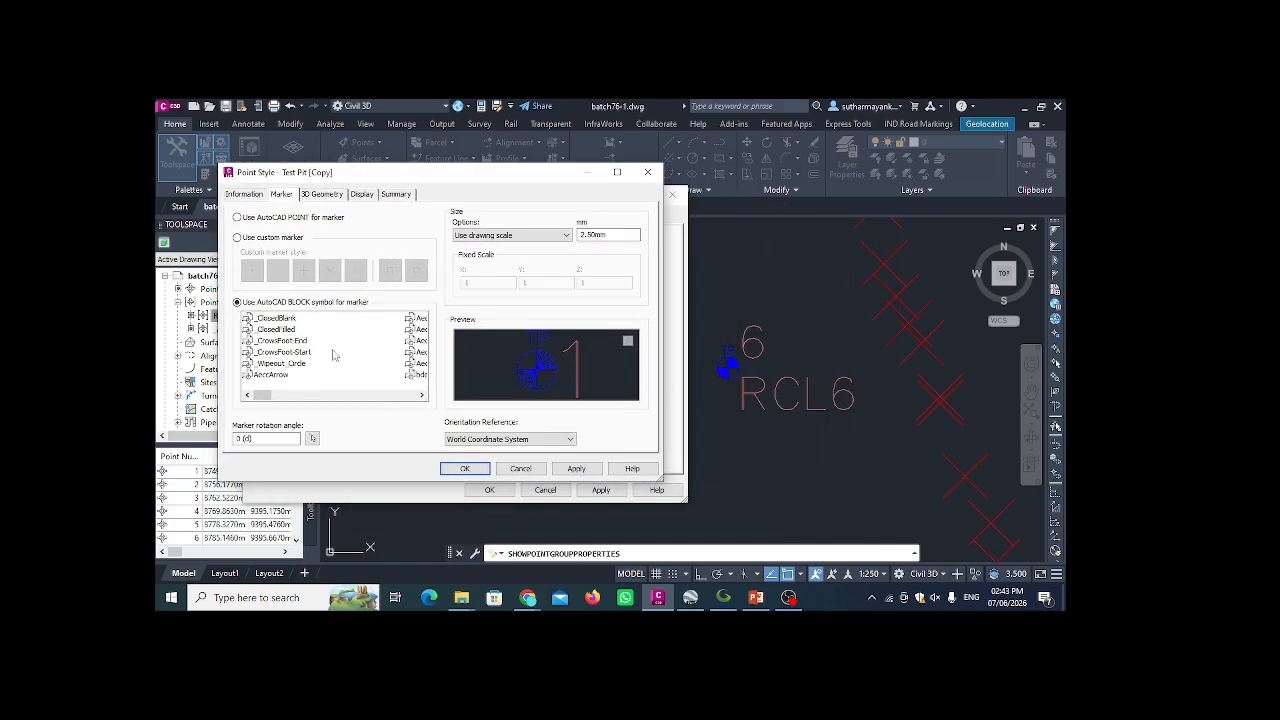
click(245, 194)
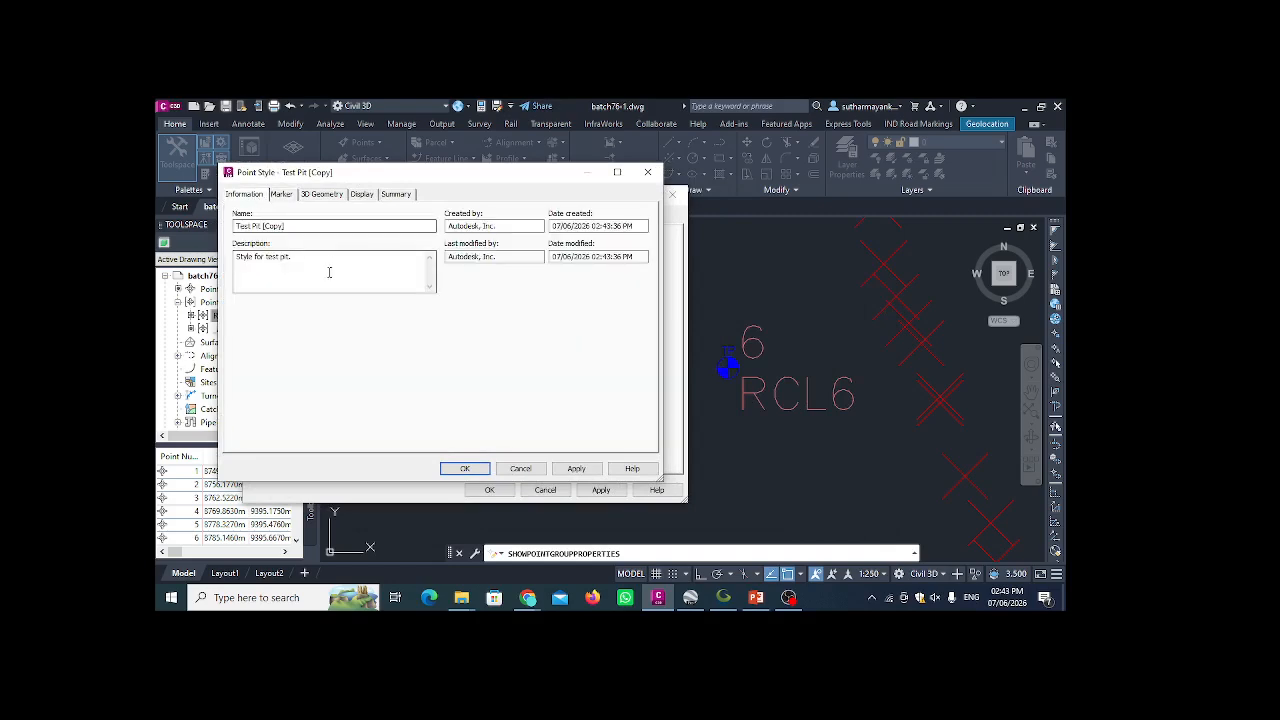
click(281, 194)
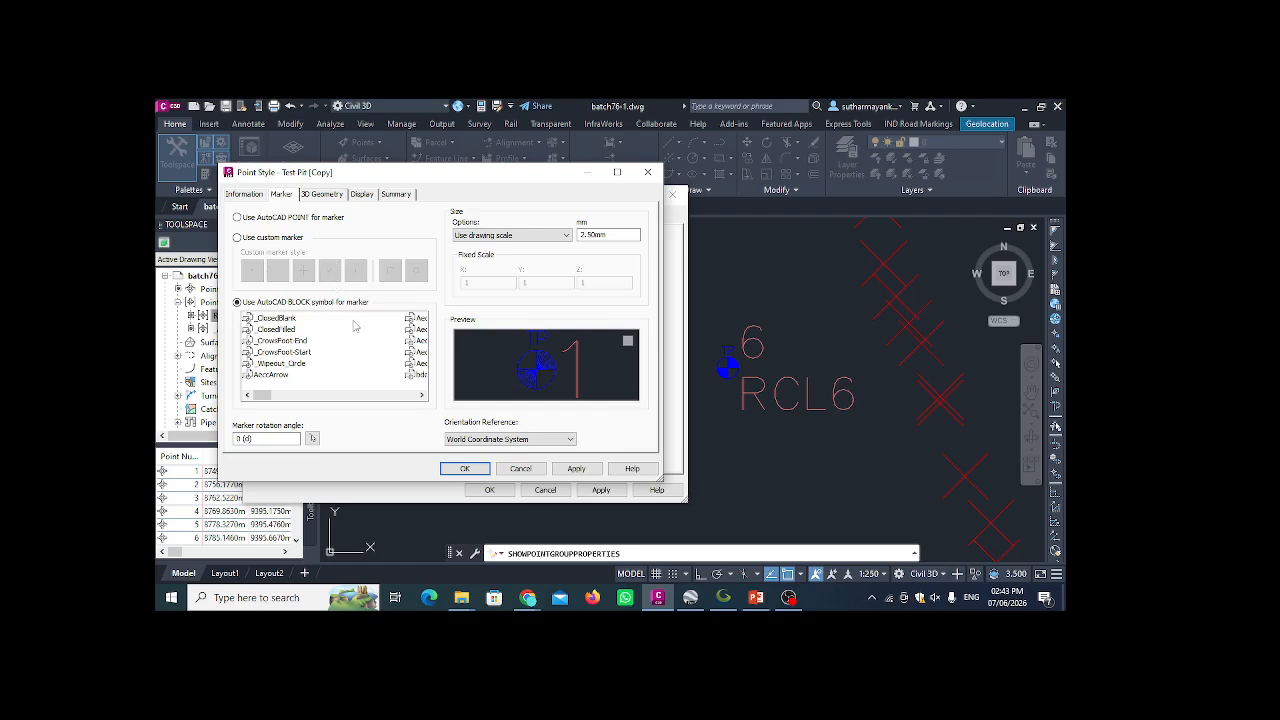
- Give the copied Test Pit point style a custom marker made of an X inside a square
click(285, 329)
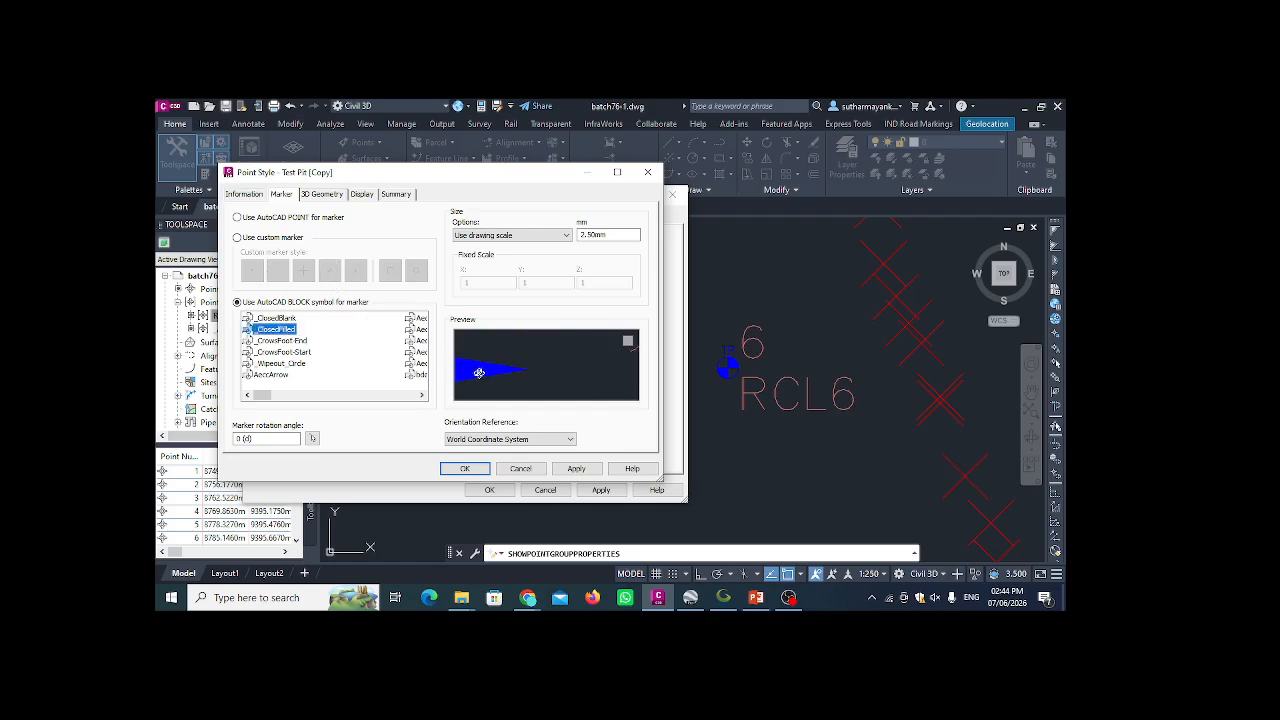
click(283, 376)
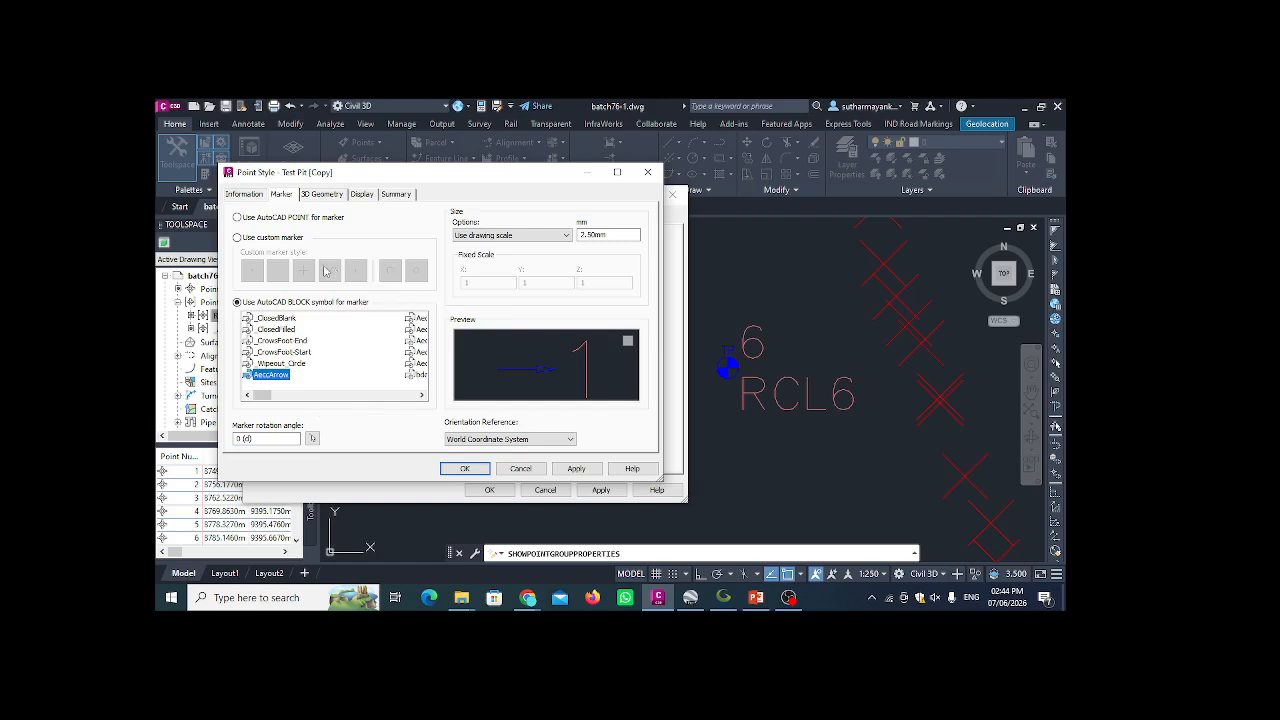
click(240, 238)
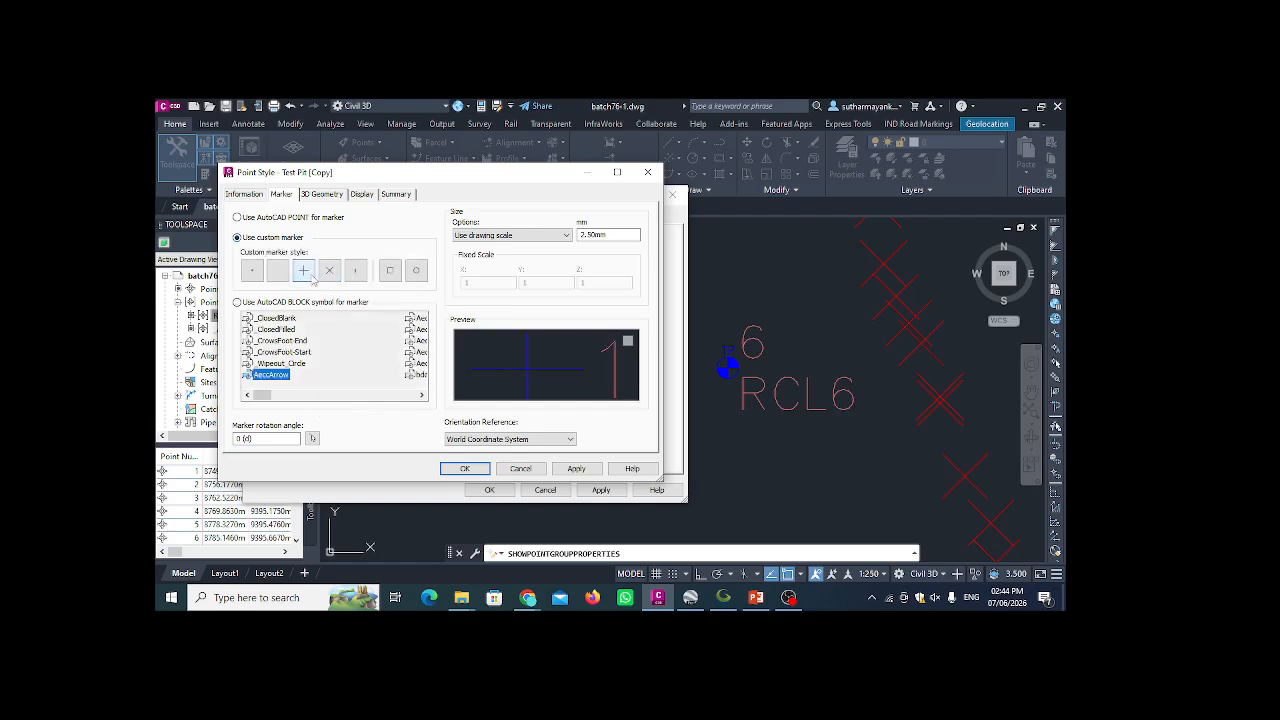
click(329, 271)
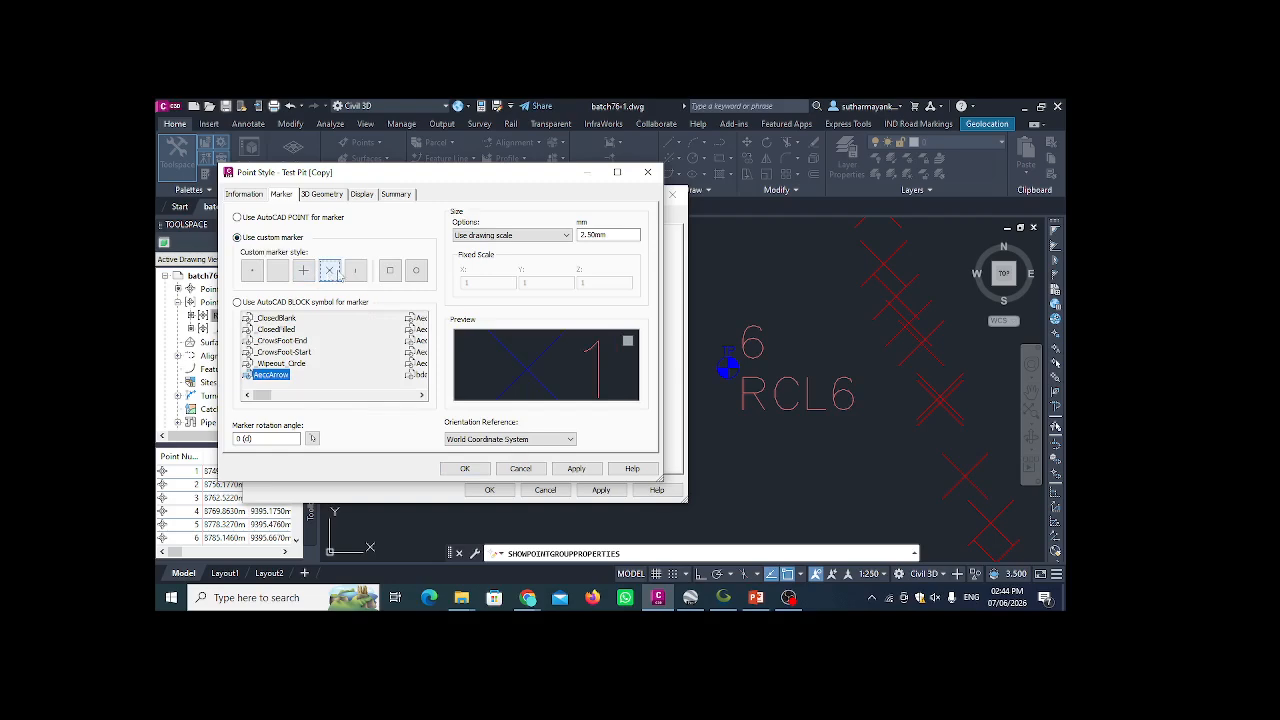
click(390, 270)
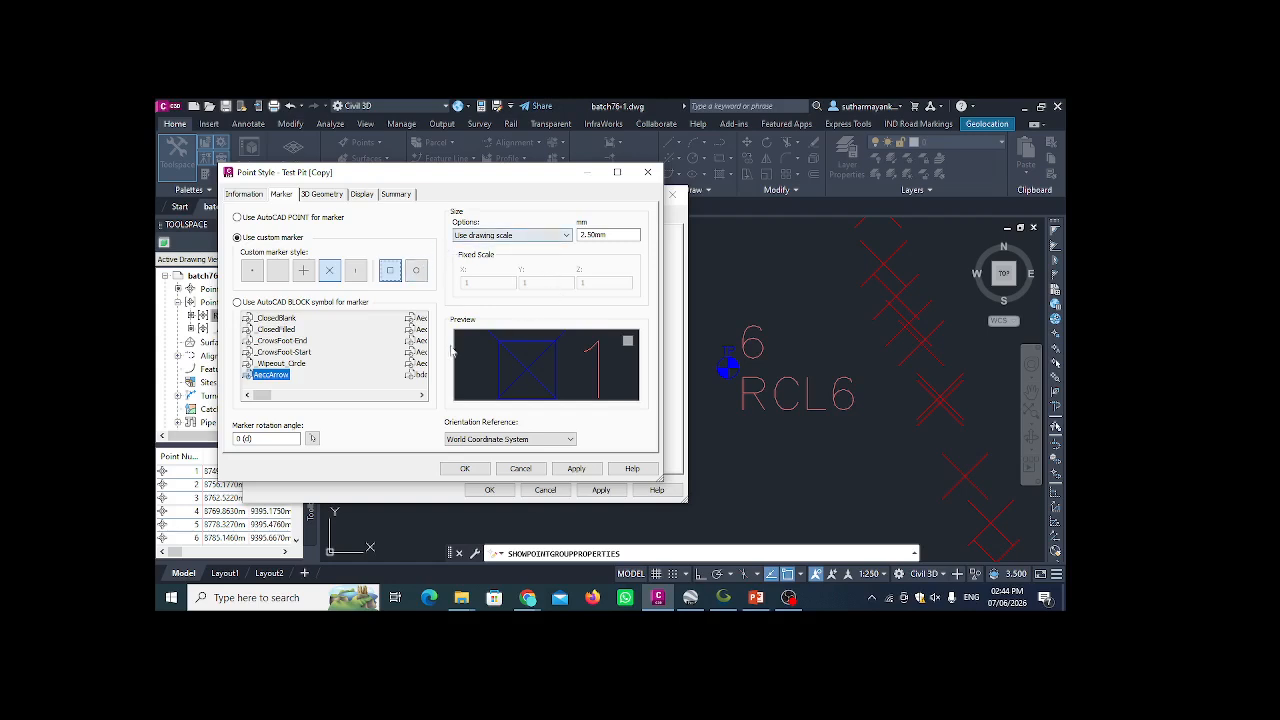
- Review the copied point style's 3D geometry, display and summary settings, then accept it and apply it to the Road Centerline group
click(322, 194)
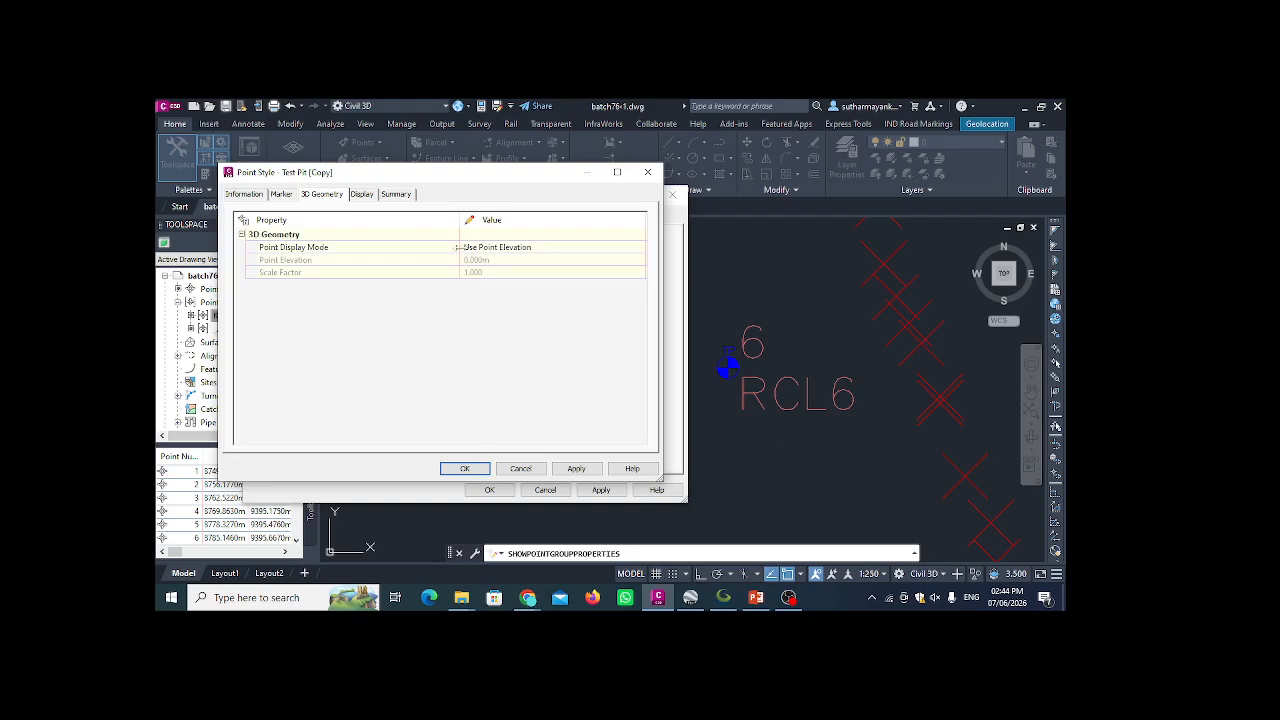
click(364, 194)
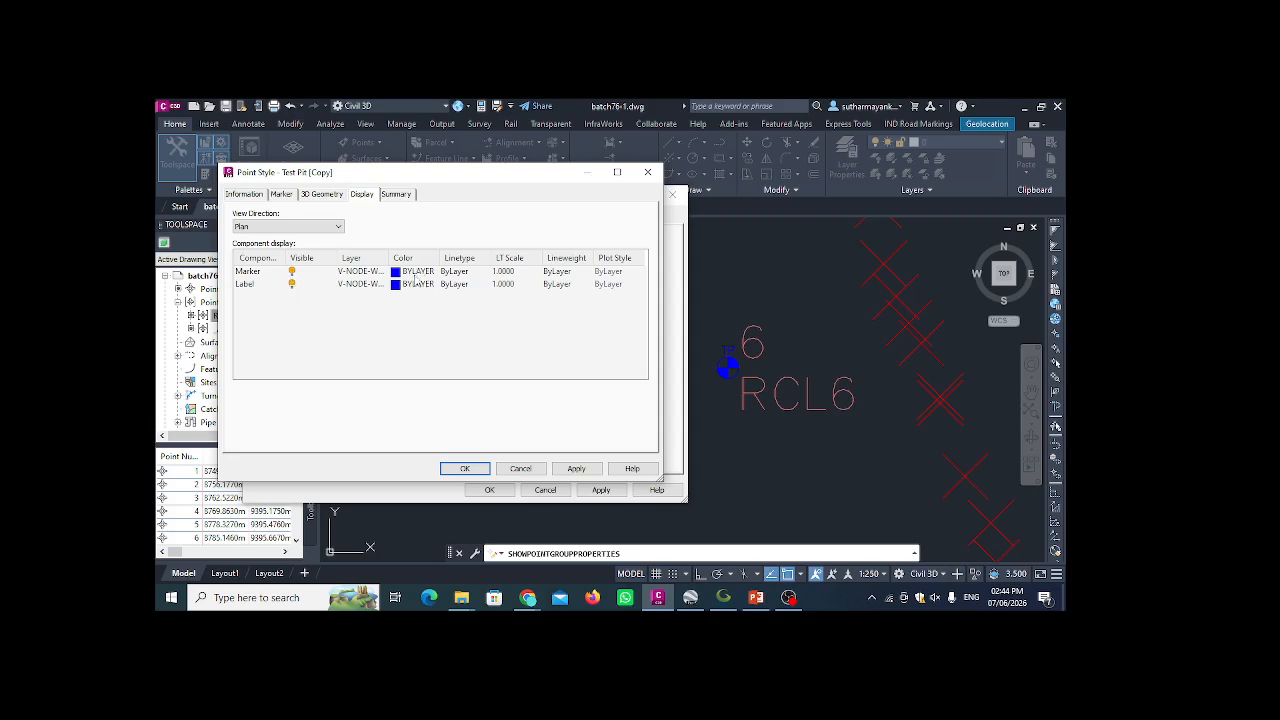
click(396, 194)
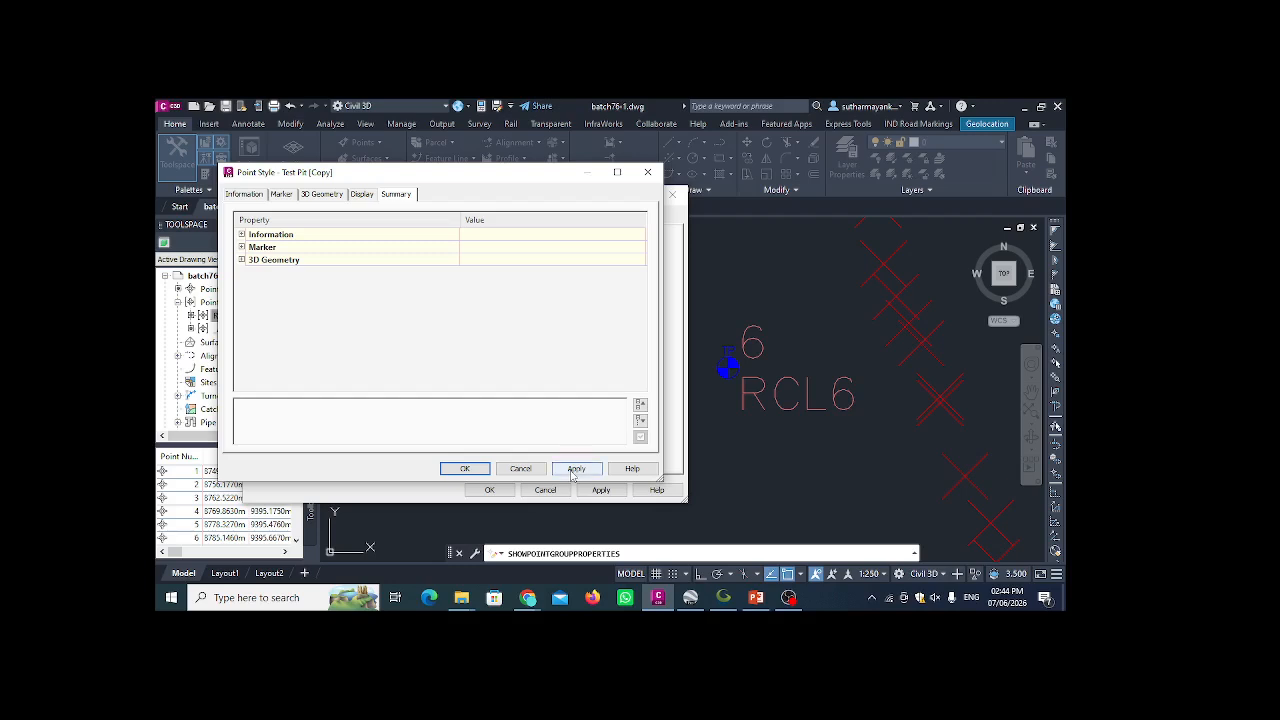
click(465, 469)
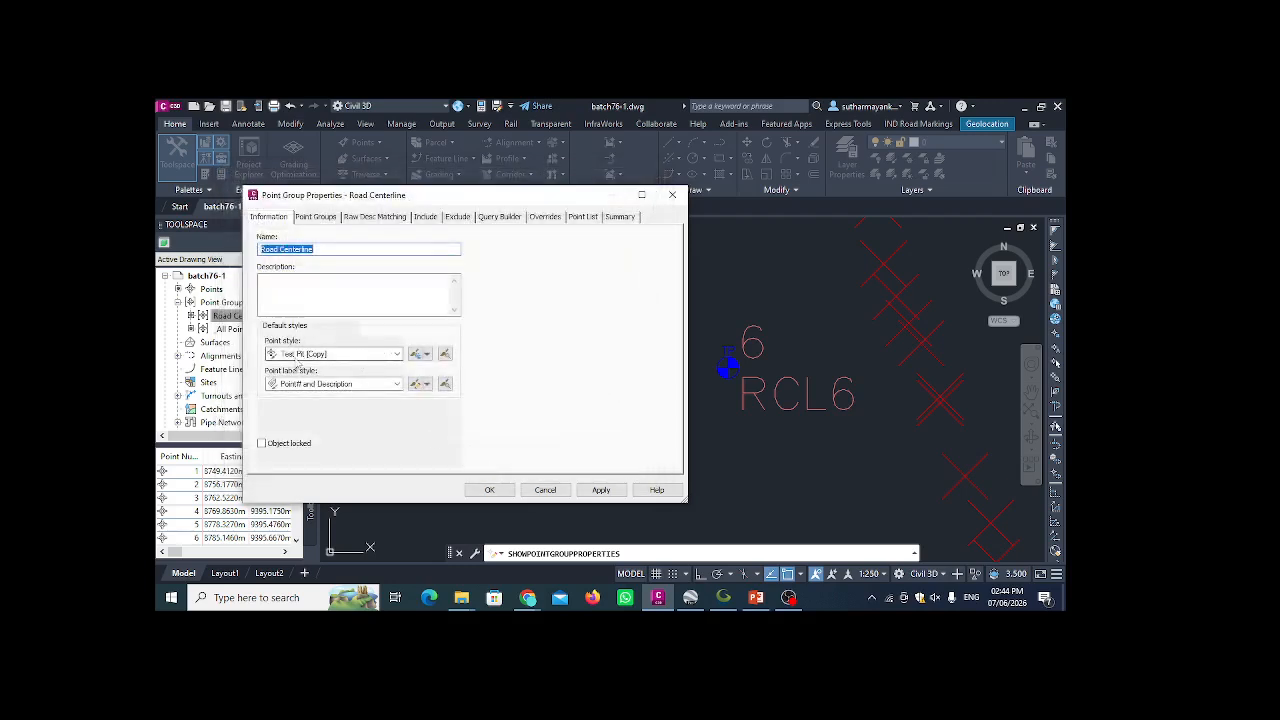
click(594, 492)
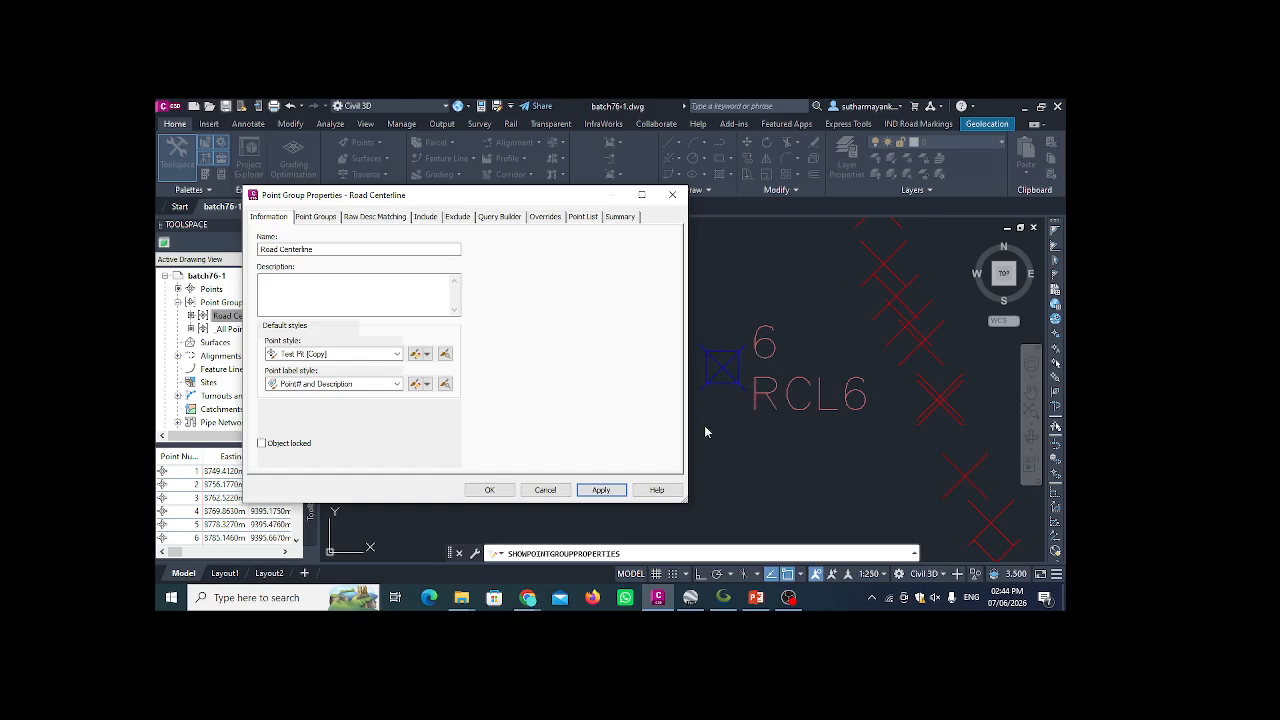
- Create a copy of the Point# and Description label style and open its layout settings
click(426, 384)
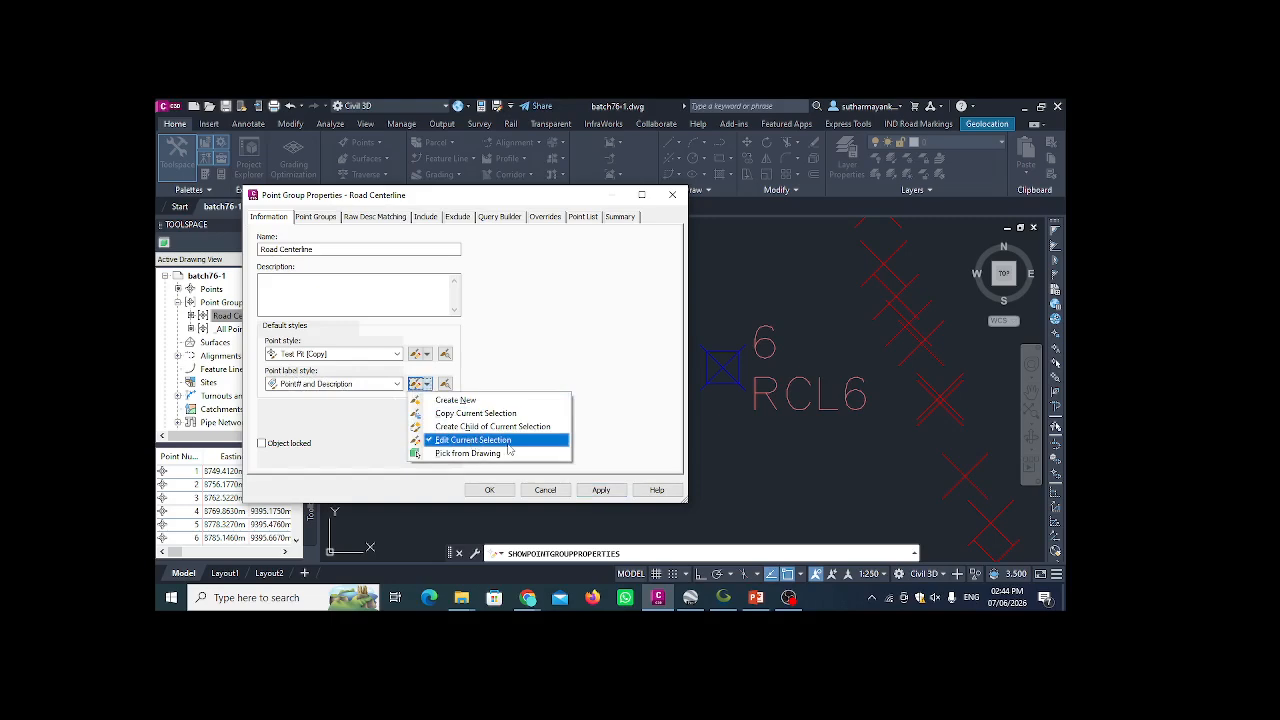
click(500, 413)
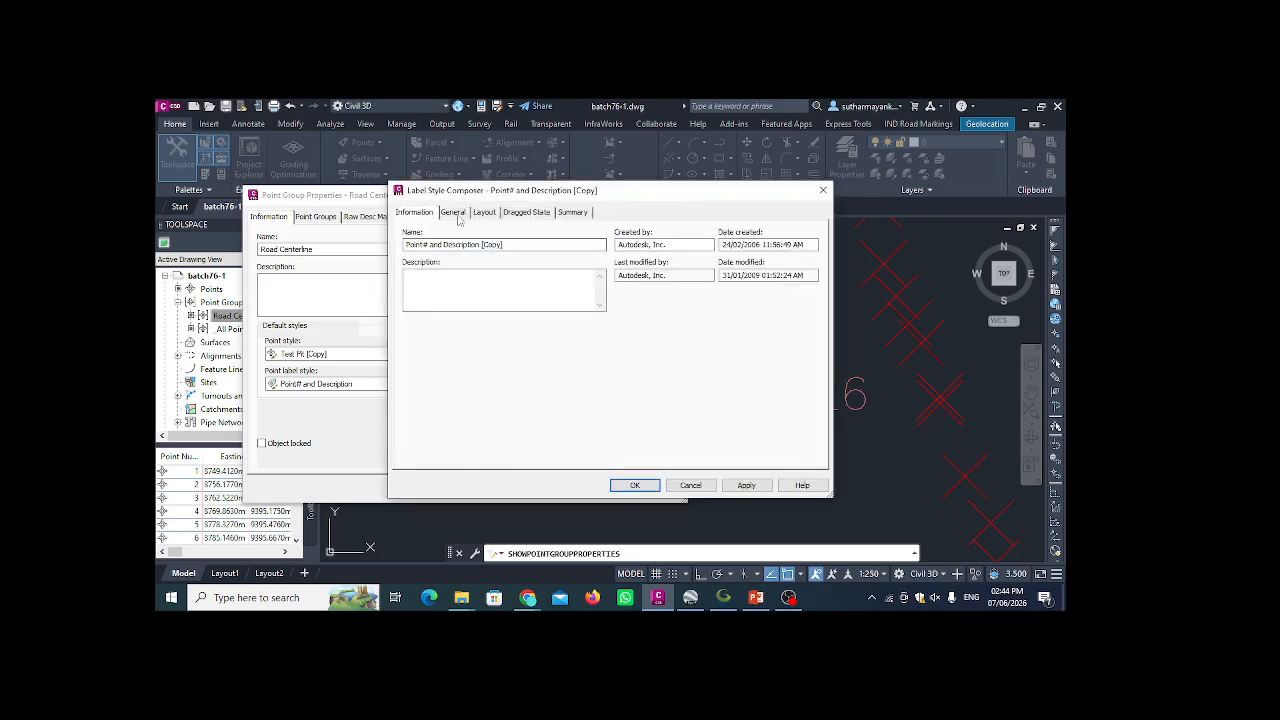
click(466, 216)
click(485, 213)
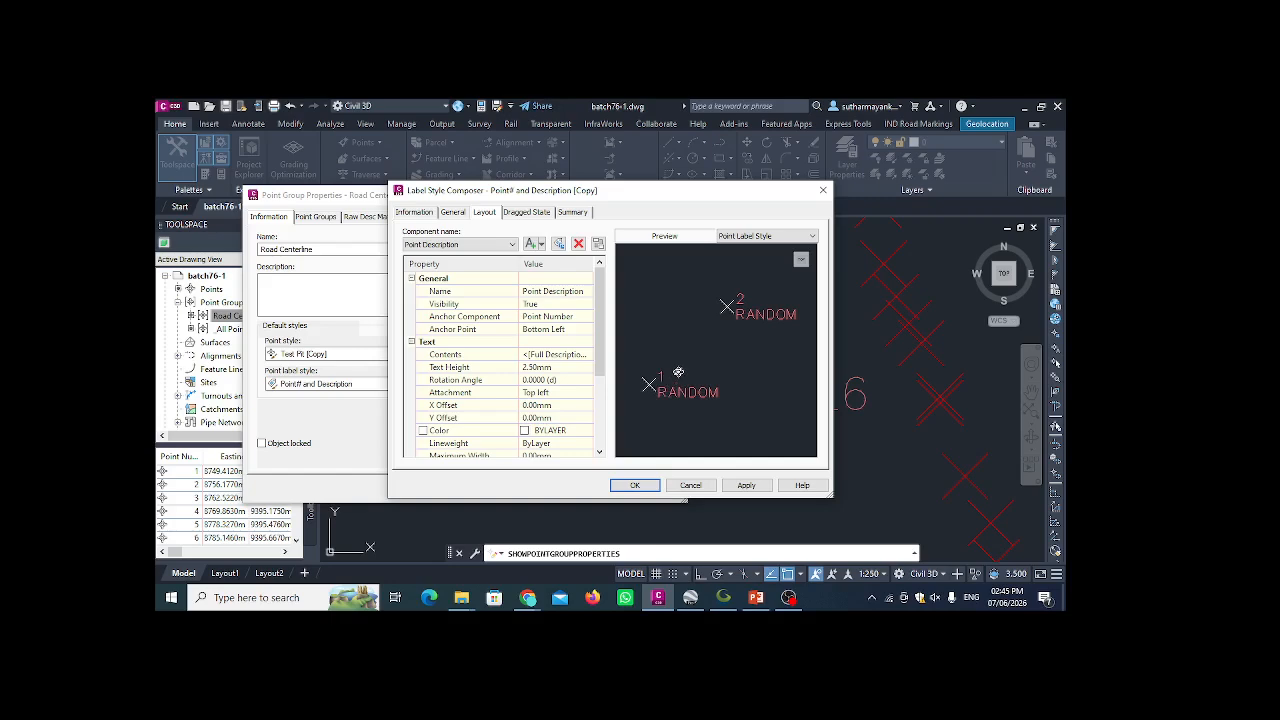
- Review the general, layout, dragged state and summary settings of the copied label style
click(525, 213)
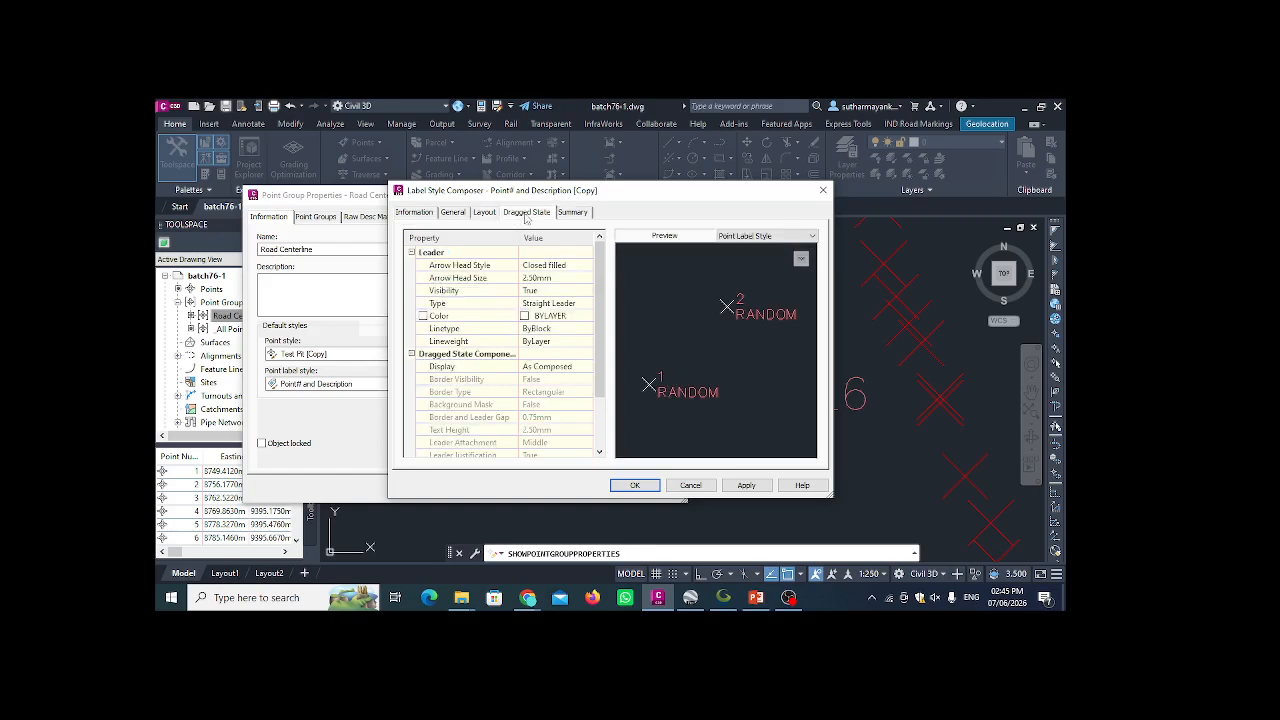
click(455, 213)
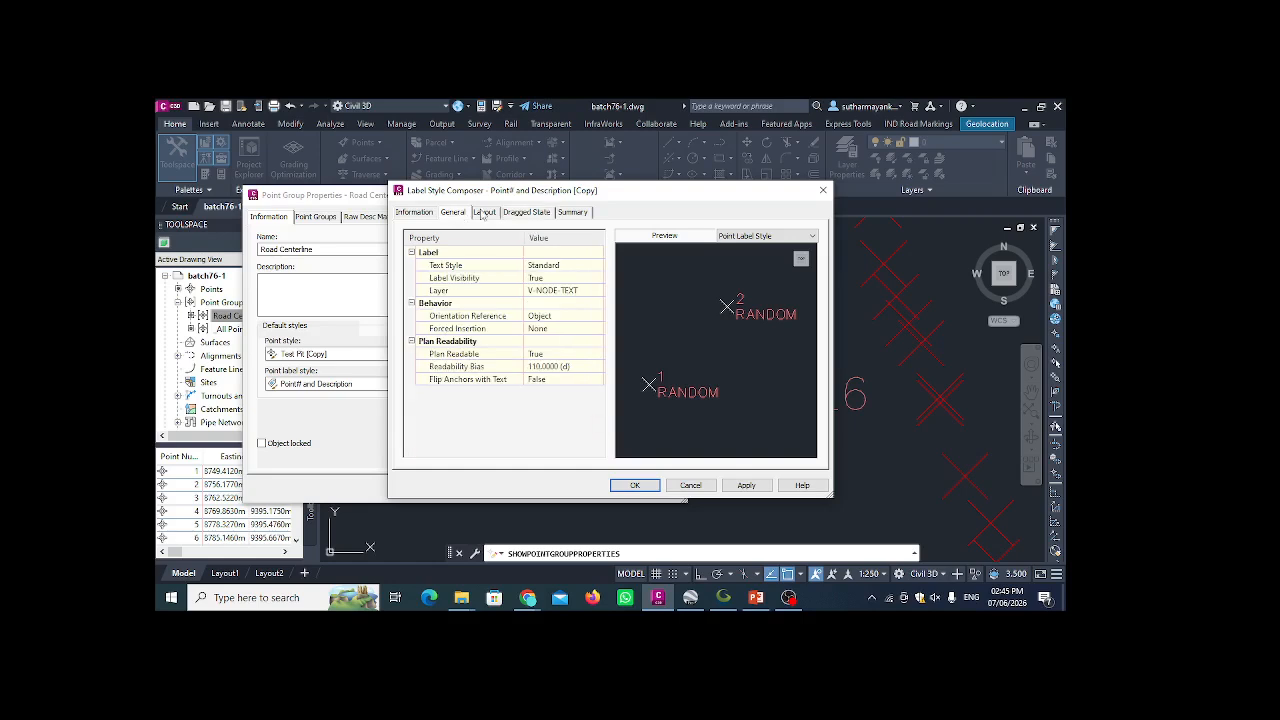
click(483, 213)
click(525, 213)
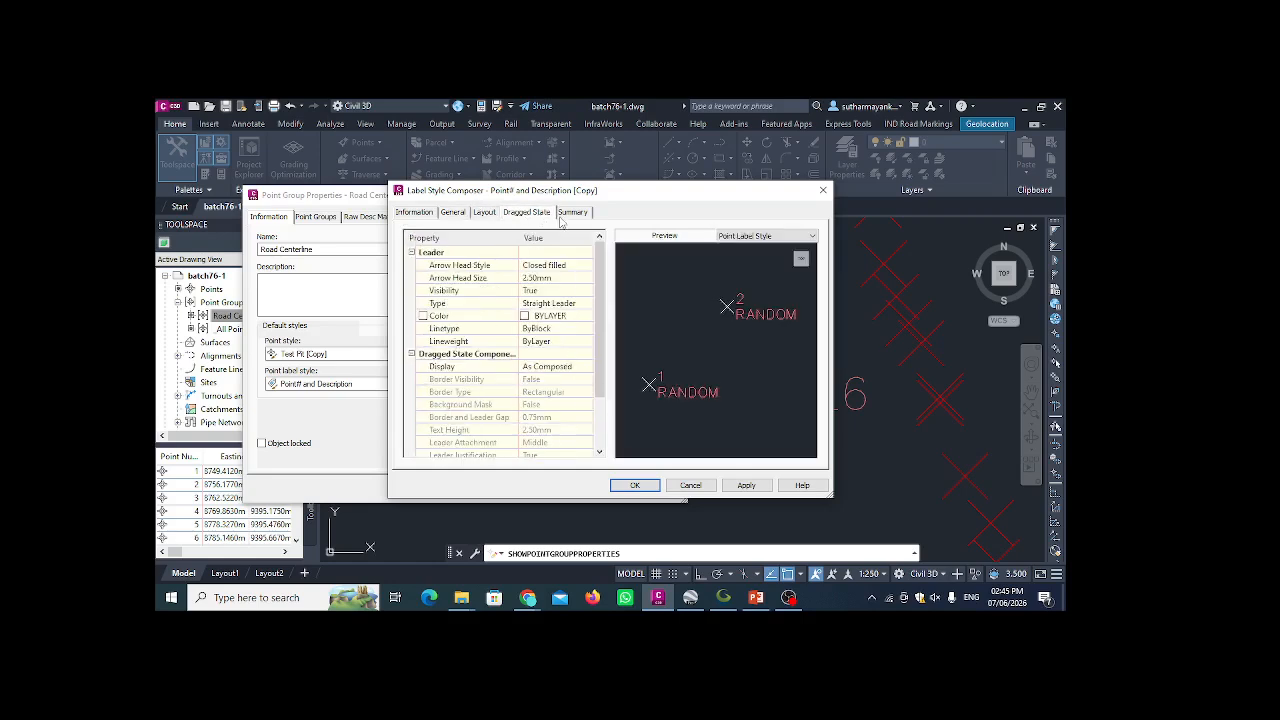
click(562, 215)
click(531, 217)
- Set the colour of the Point Number component in the copied label style to yellow
click(485, 213)
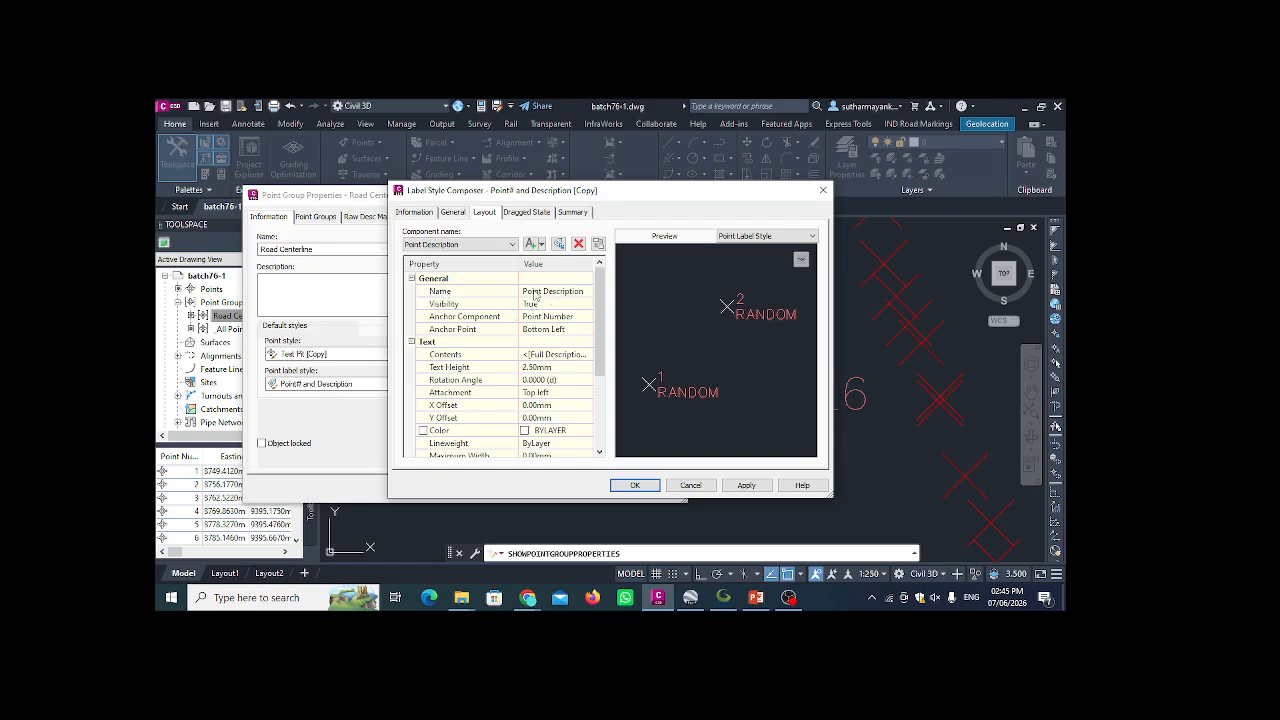
click(511, 245)
click(505, 265)
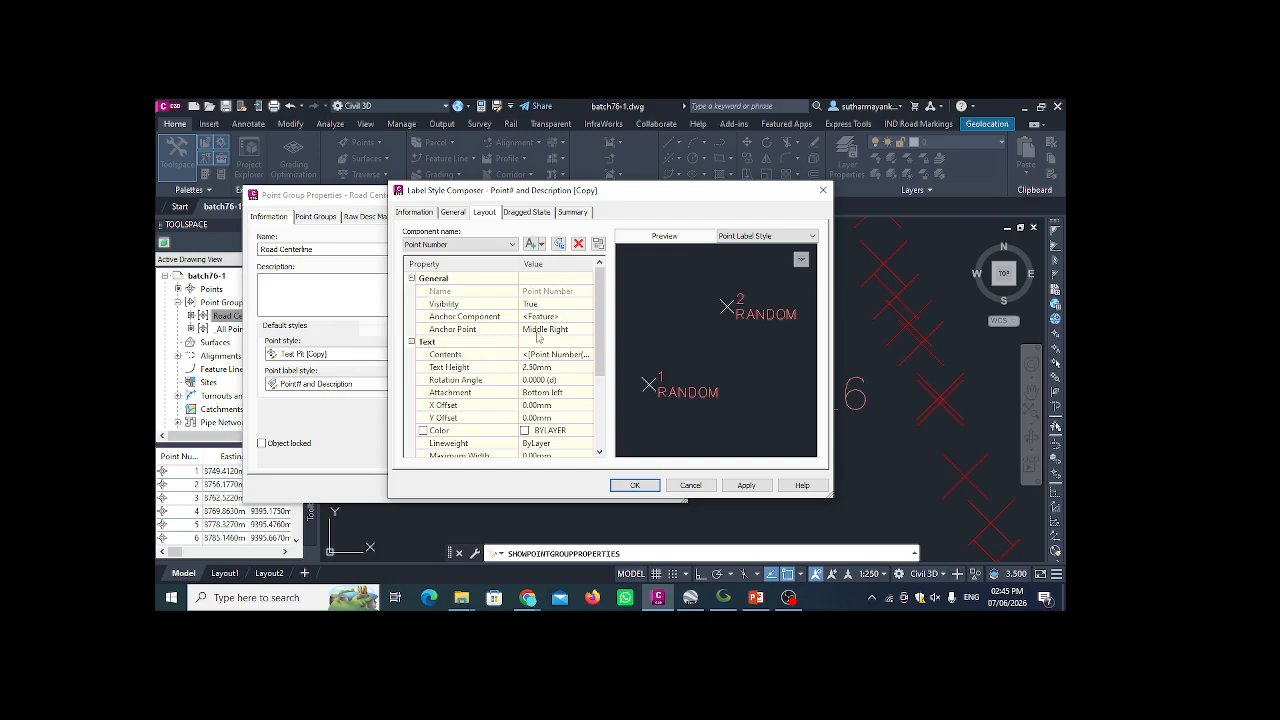
click(537, 432)
click(586, 432)
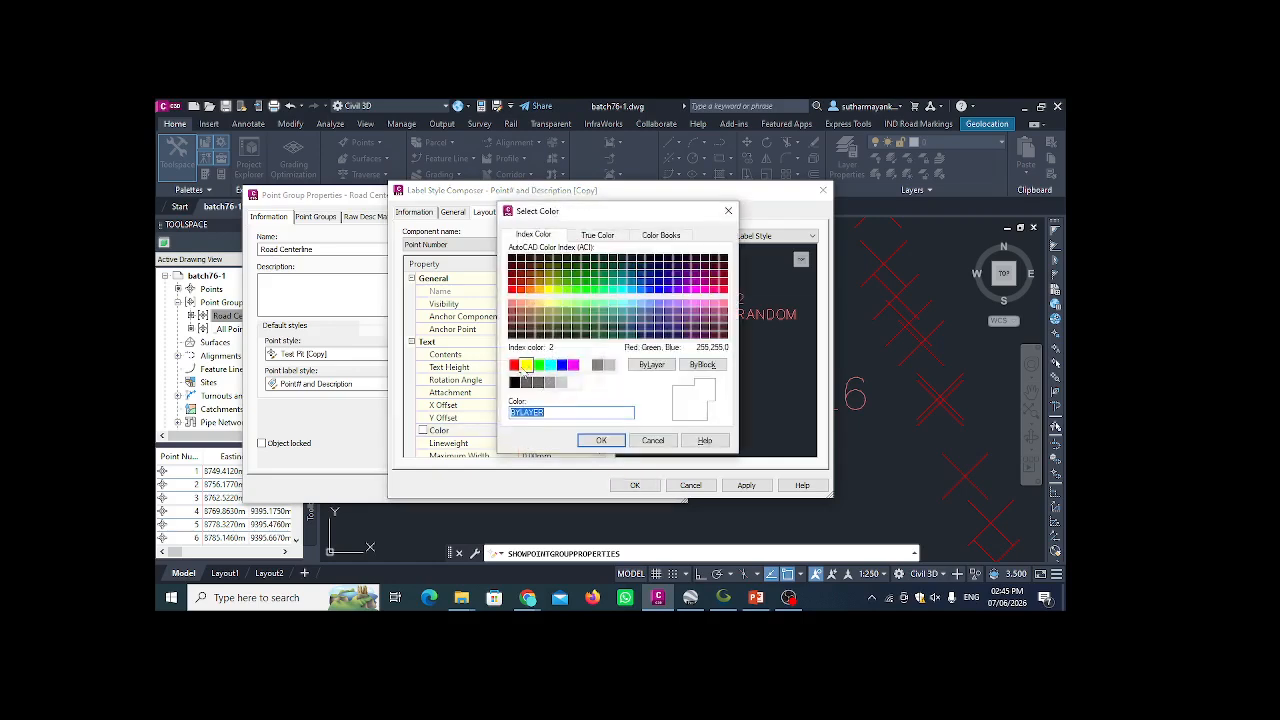
click(526, 365)
click(601, 440)
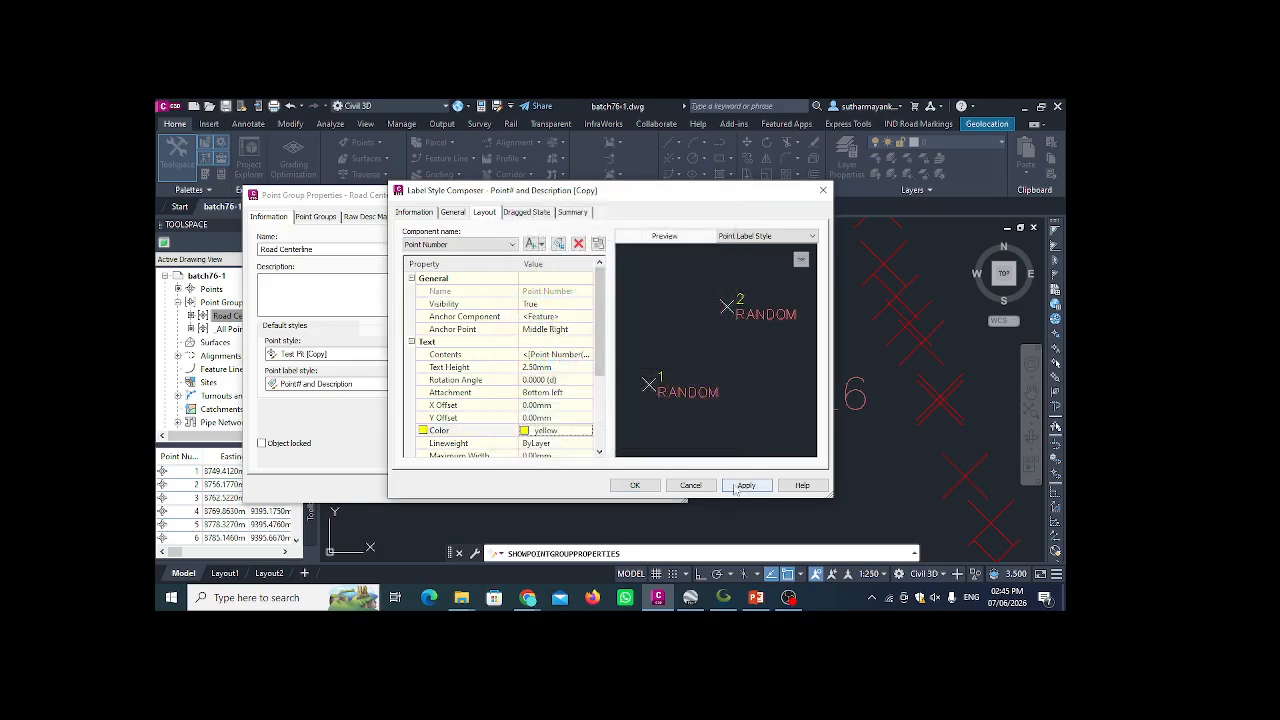
- Accept the copied Point# and Description label style and apply it to the Road Centerline point group
click(736, 482)
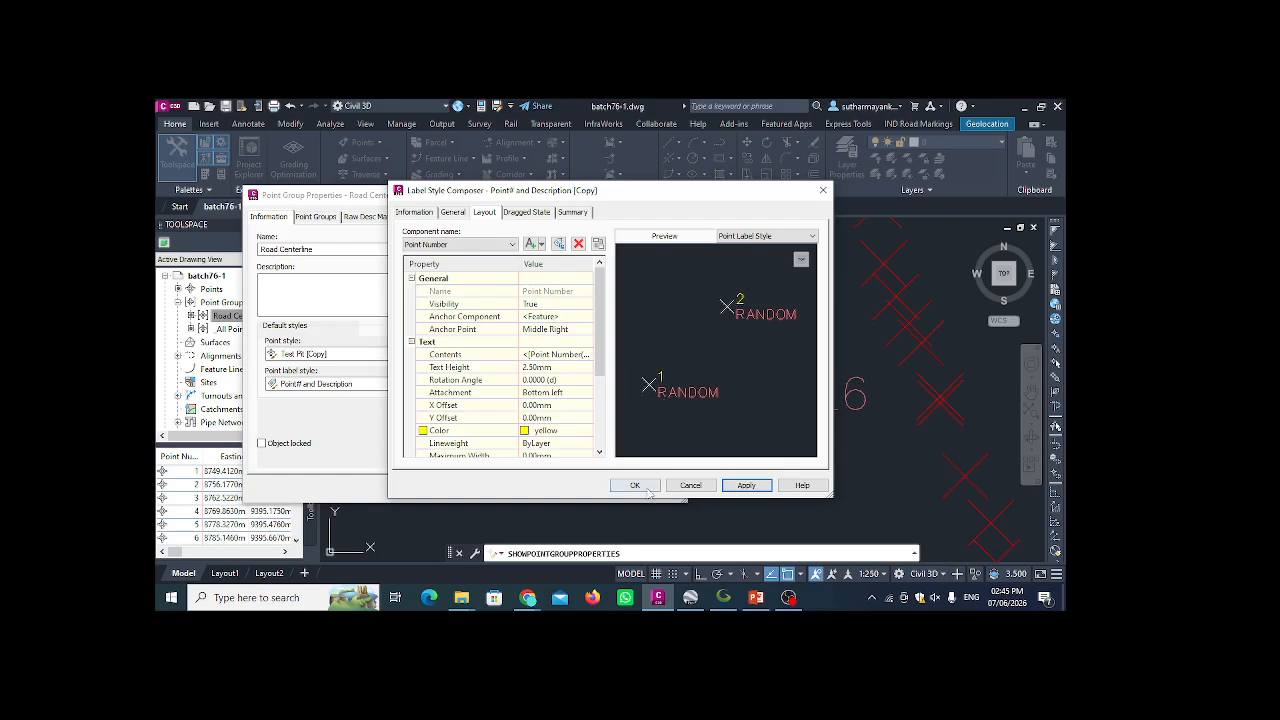
click(636, 486)
click(600, 490)
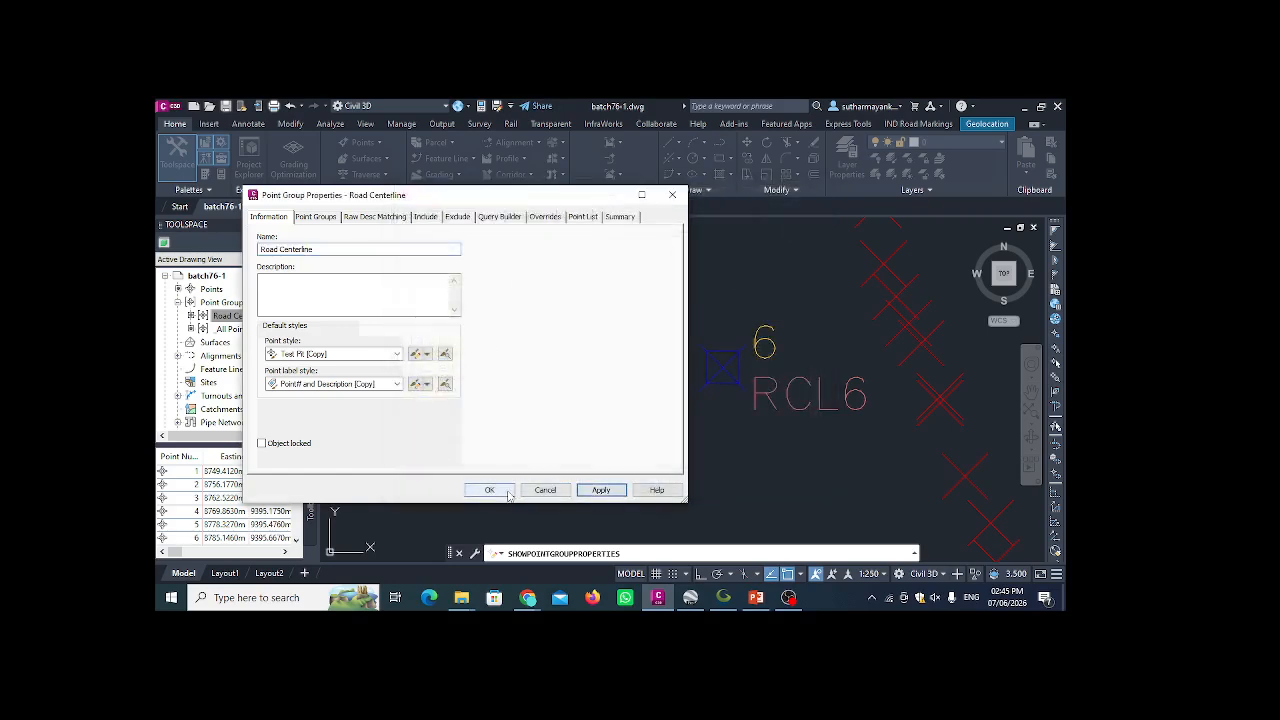
click(489, 490)
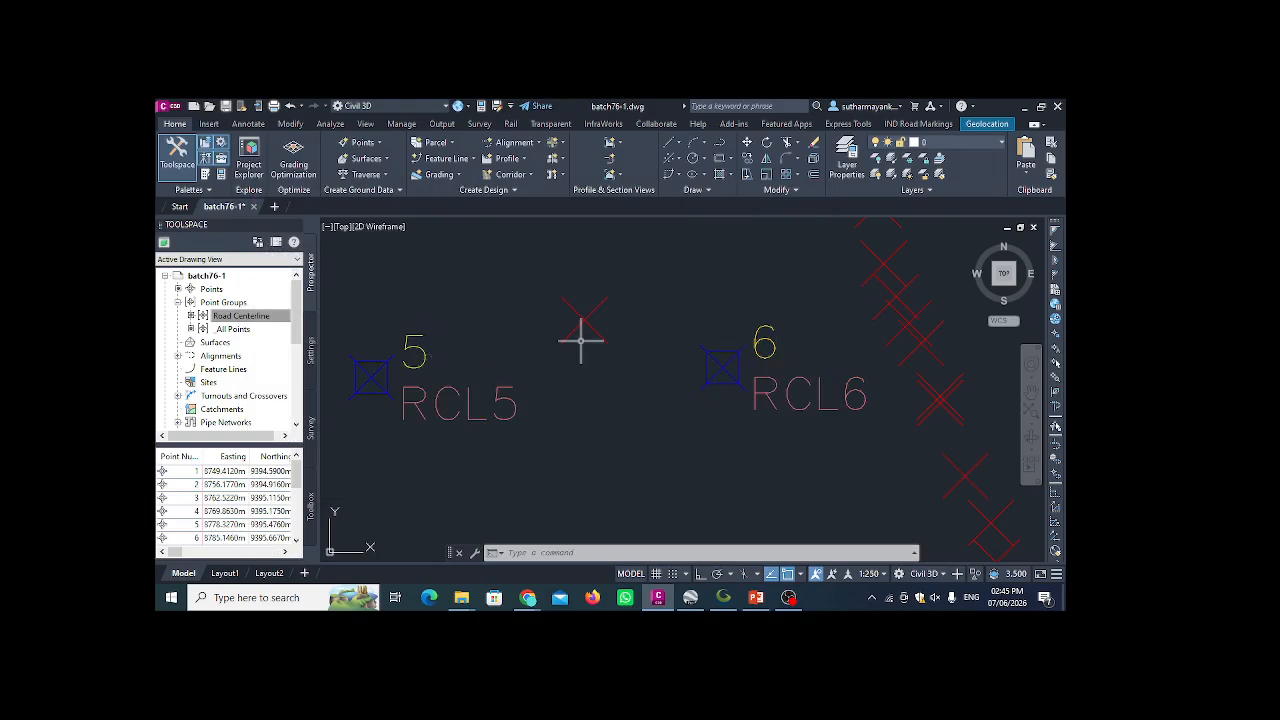
- Open the point data of the red cross marker between RCL5 and RCL6 and examine its elevation, description and grid coordinates
scroll(465, 322, down, 4)
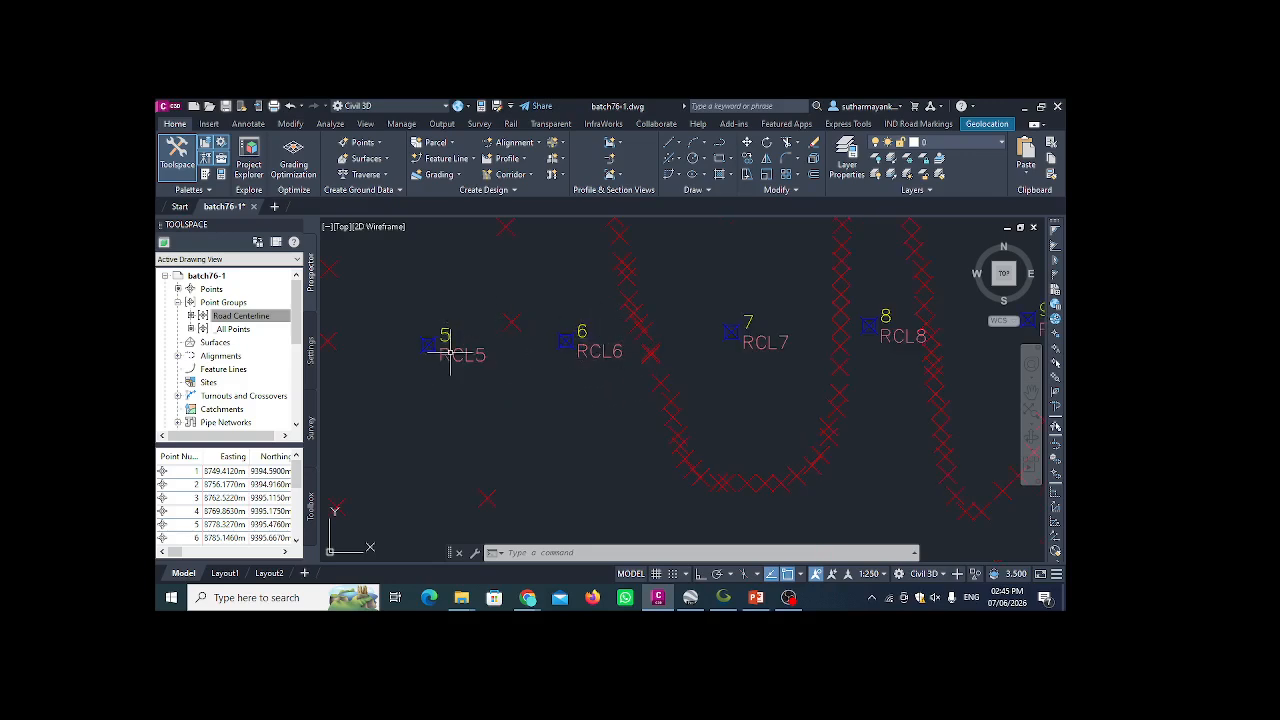
scroll(521, 333, up, 2)
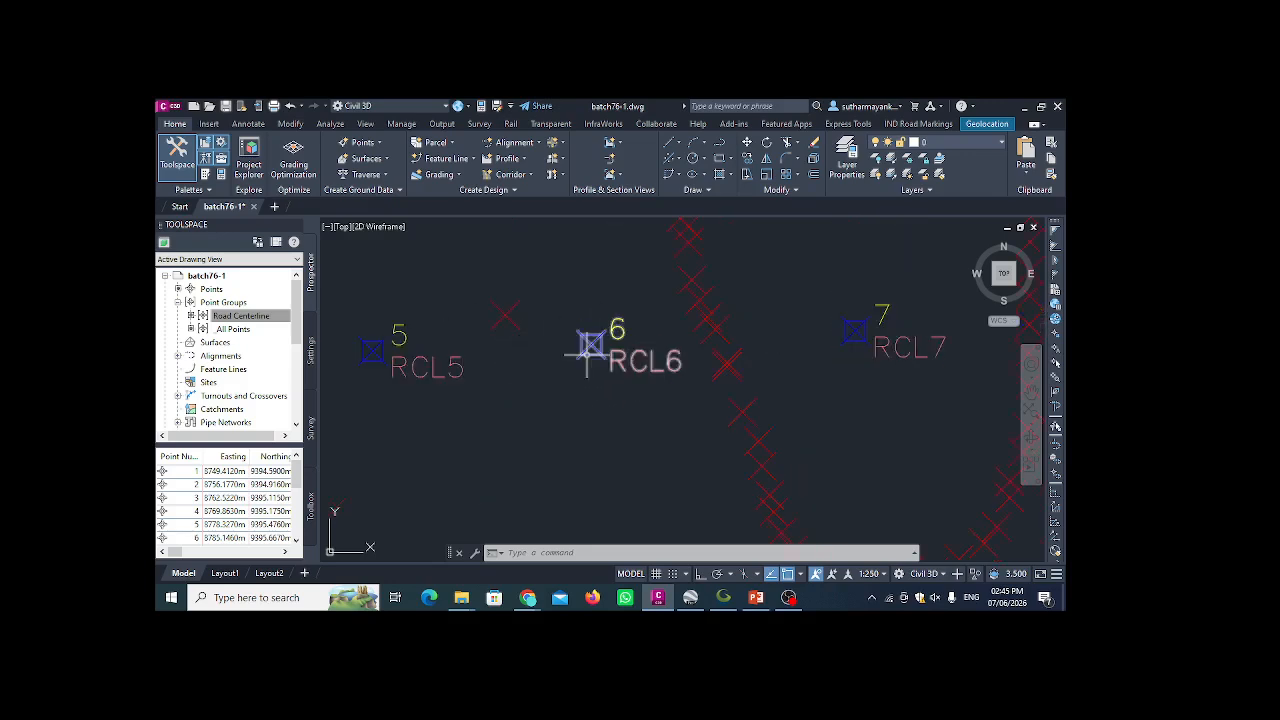
click(509, 316)
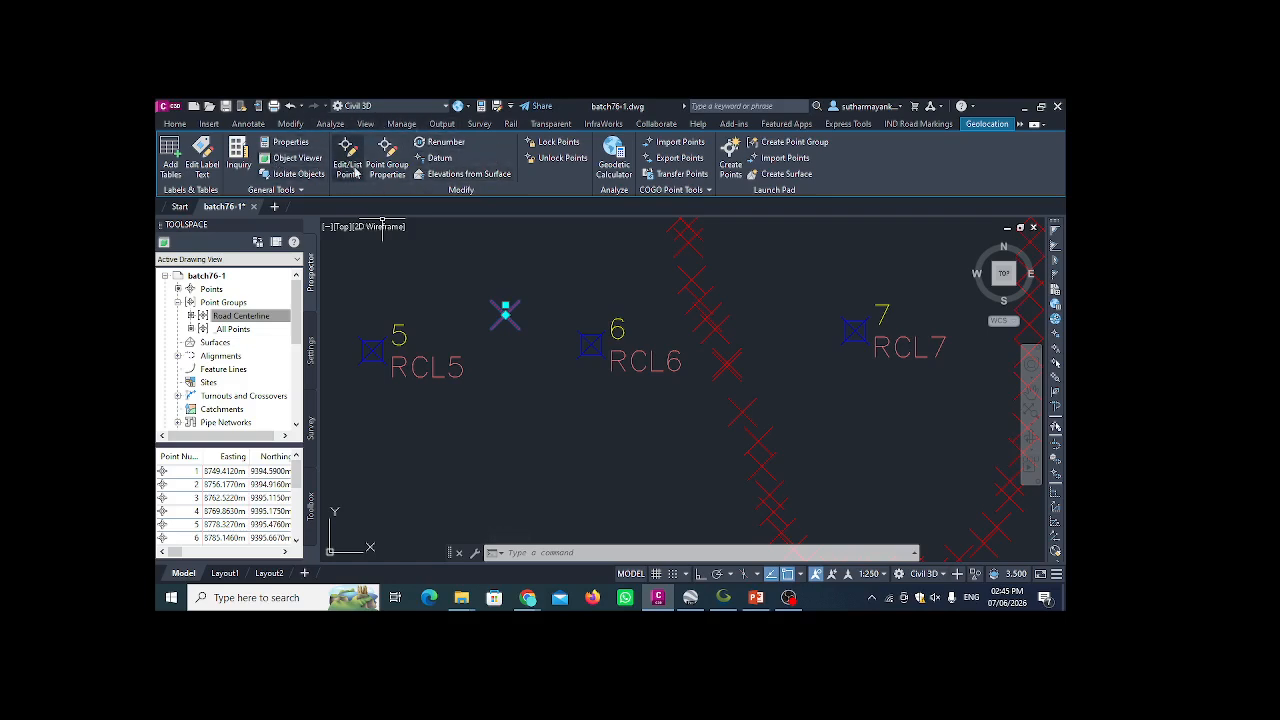
scroll(514, 386, down, 2)
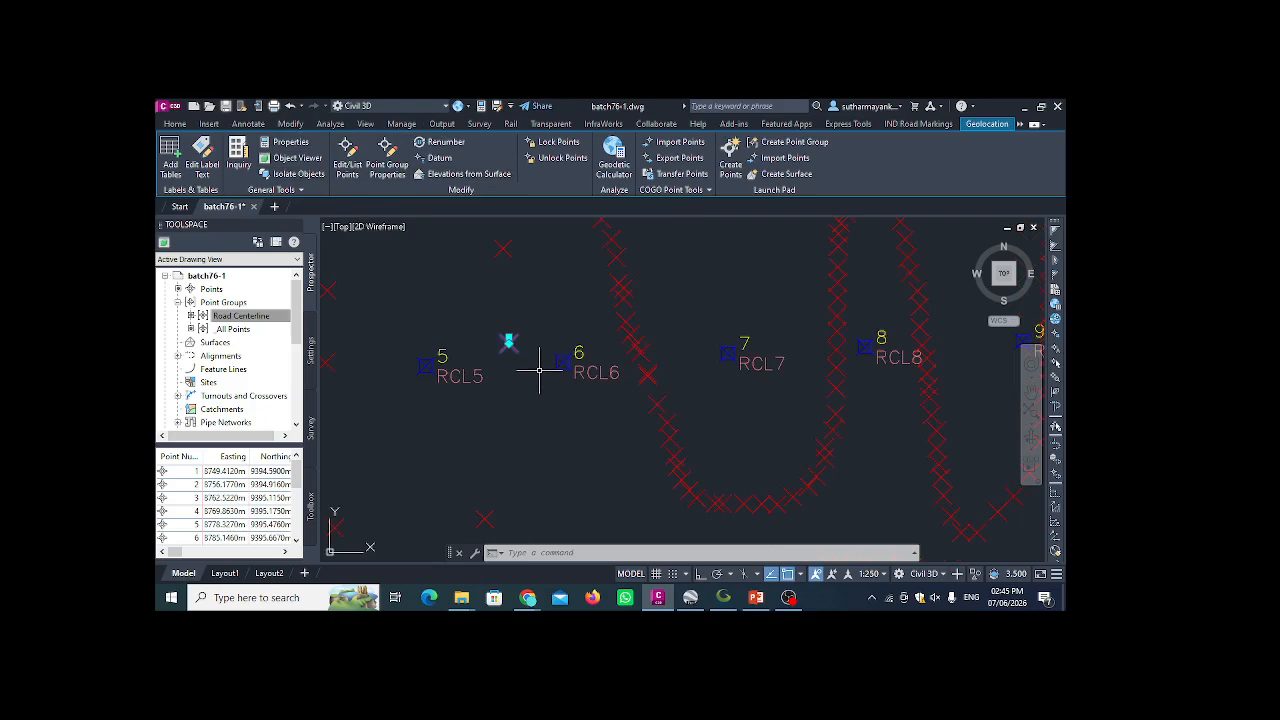
scroll(533, 366, down, 1)
scroll(491, 366, up, 3)
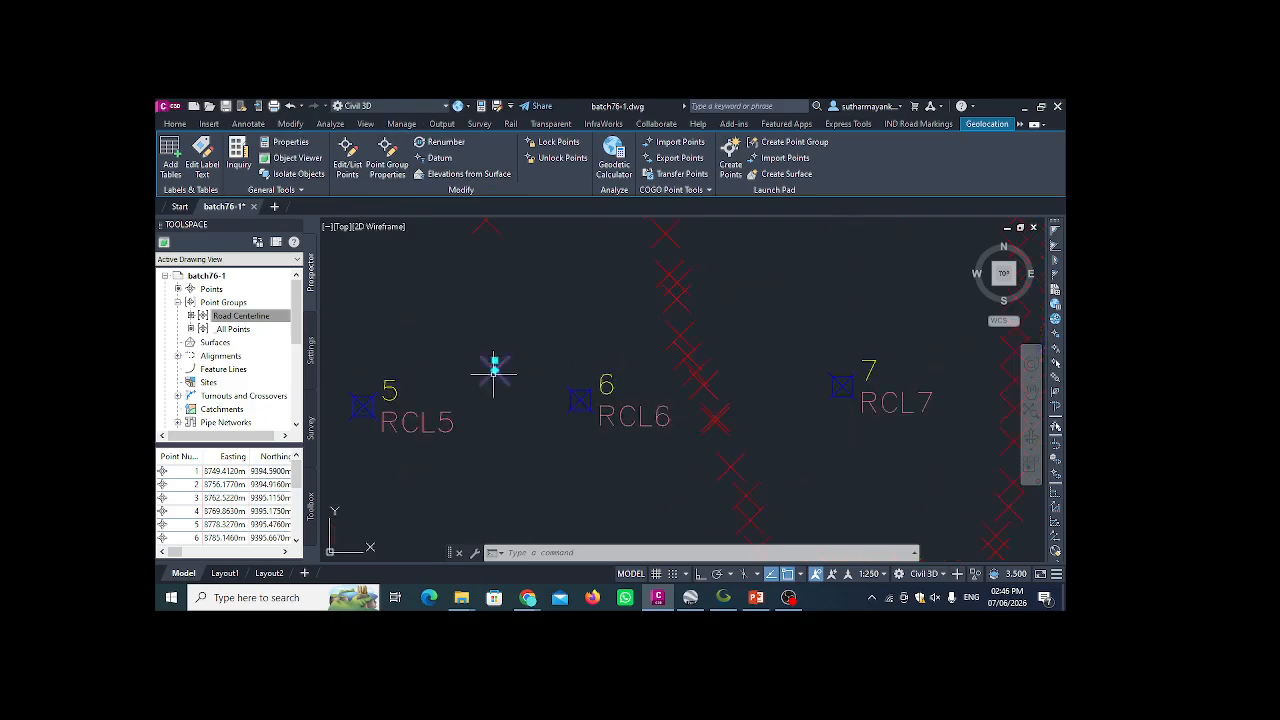
scroll(523, 320, down, 2)
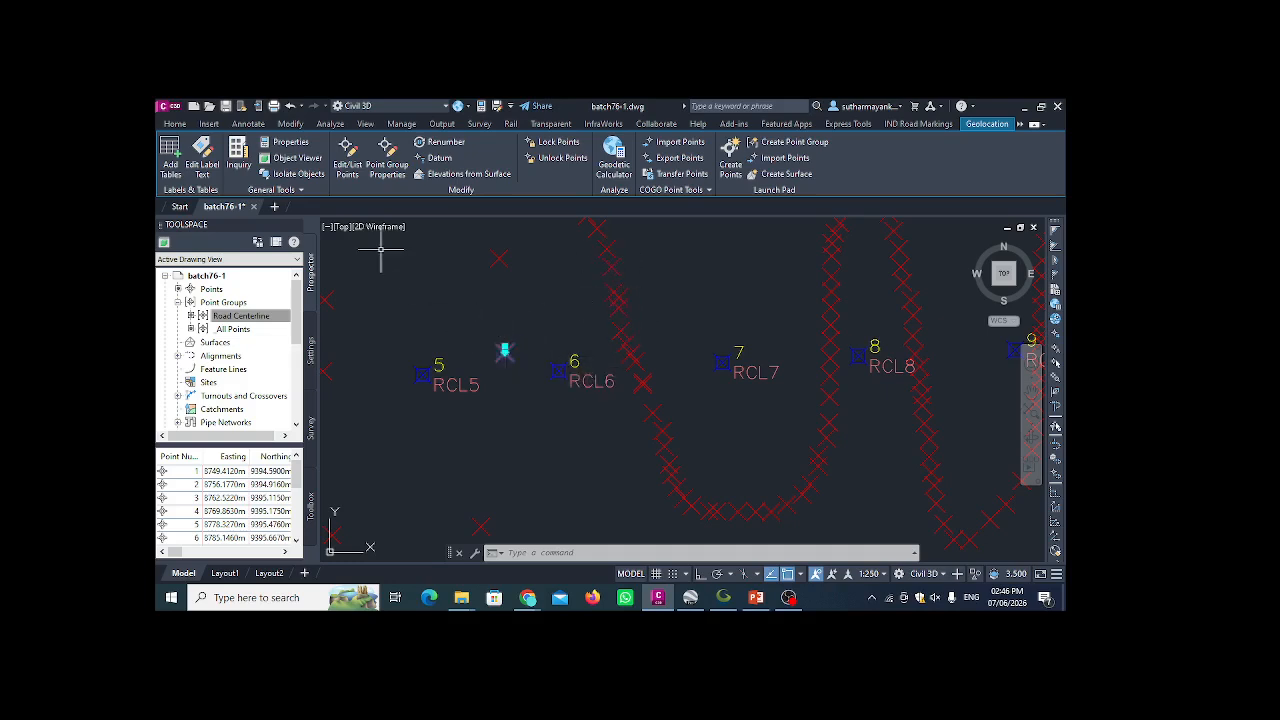
click(348, 171)
drag(350, 251, 317, 253)
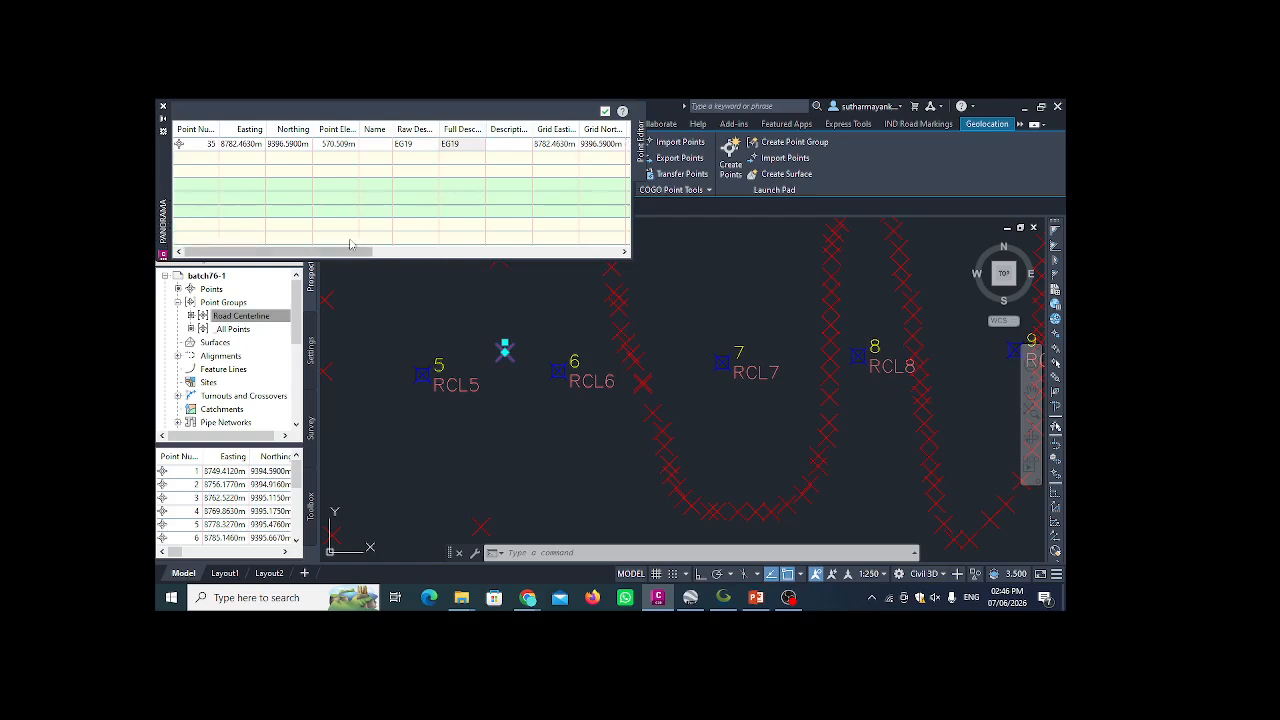
drag(355, 256, 456, 262)
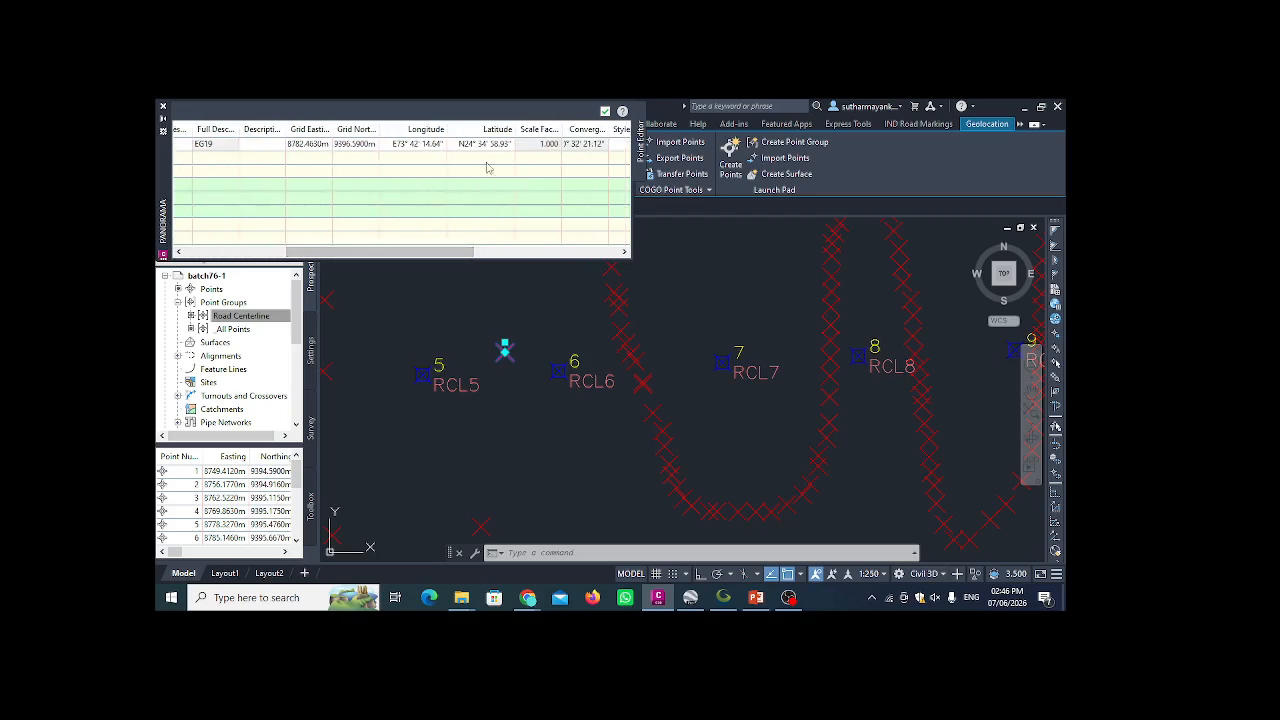
click(605, 111)
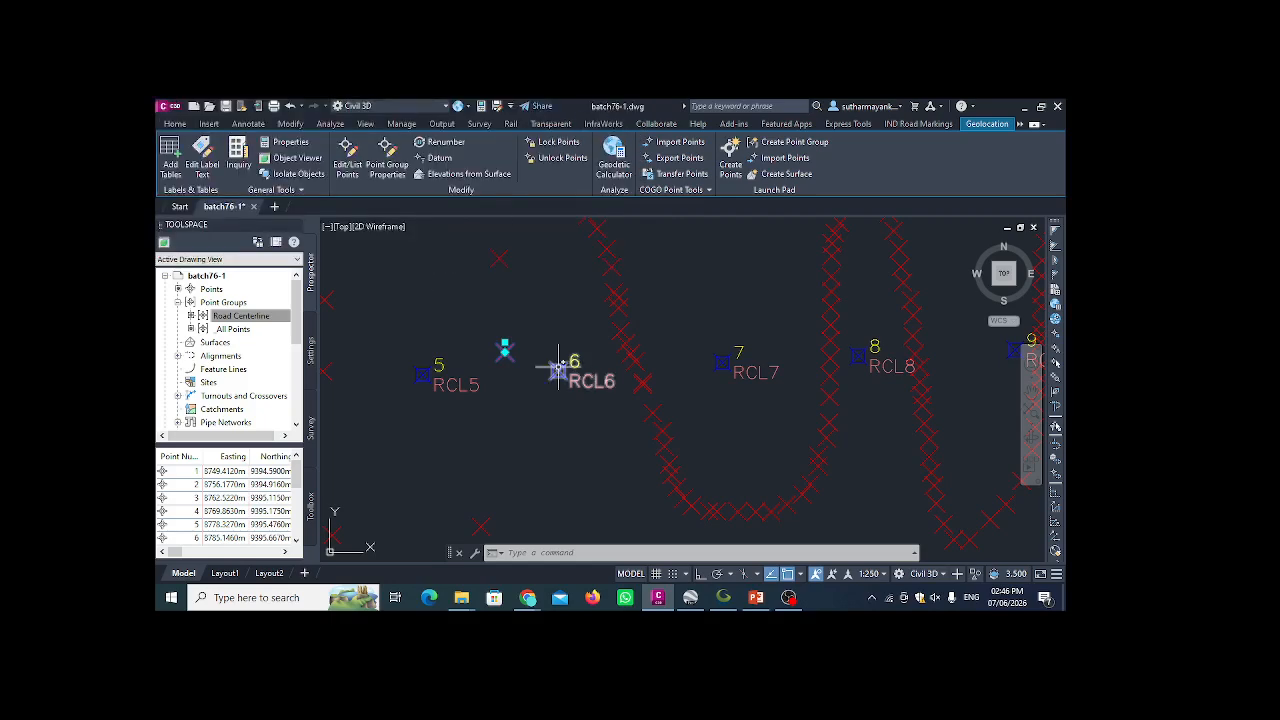
- Apply the Elevation and Description label style to the _All Points group through the selected point's group properties
click(386, 168)
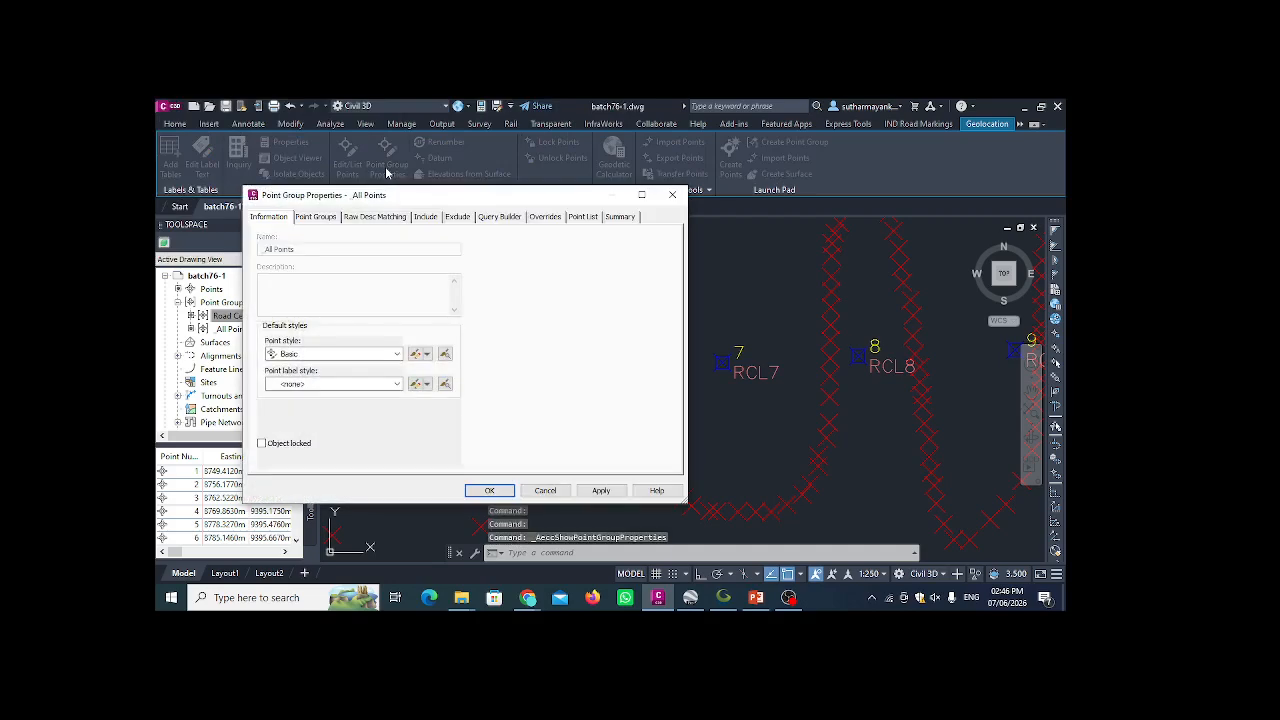
mouse_move(506, 197)
mouse_down()
mouse_move(352, 203)
mouse_move(523, 183)
mouse_up()
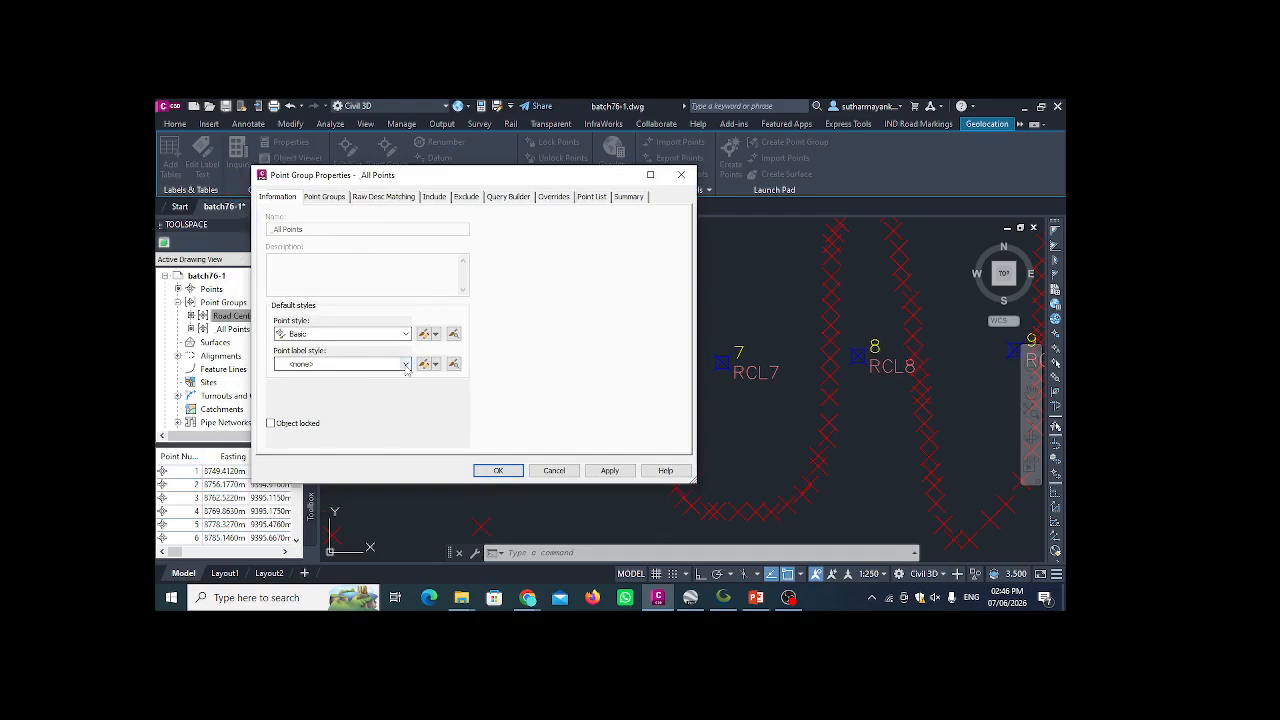
click(405, 364)
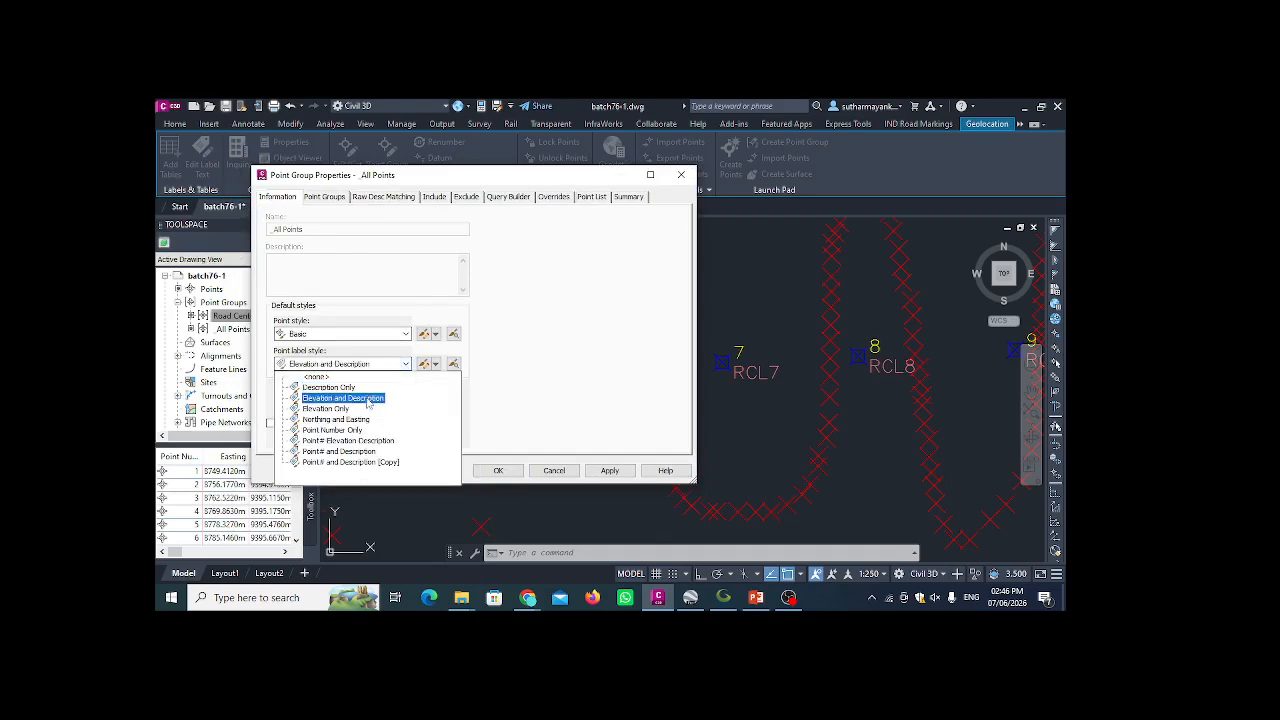
click(366, 399)
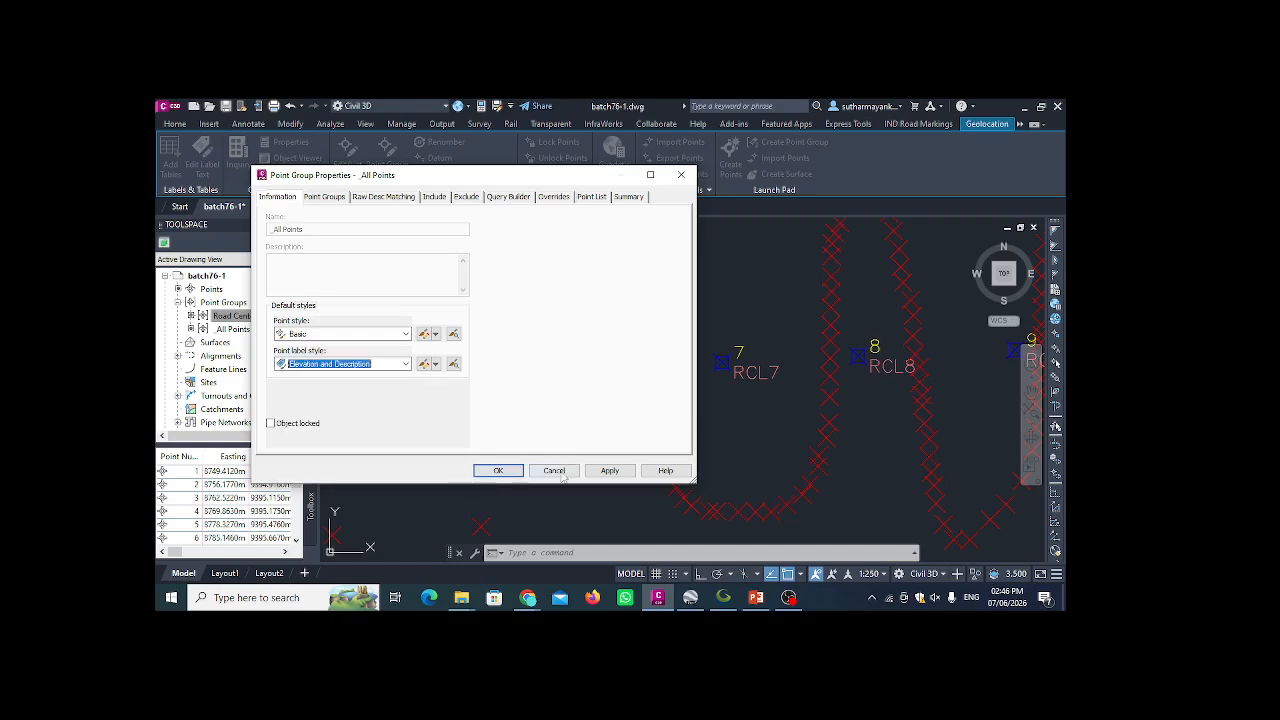
click(609, 470)
click(498, 470)
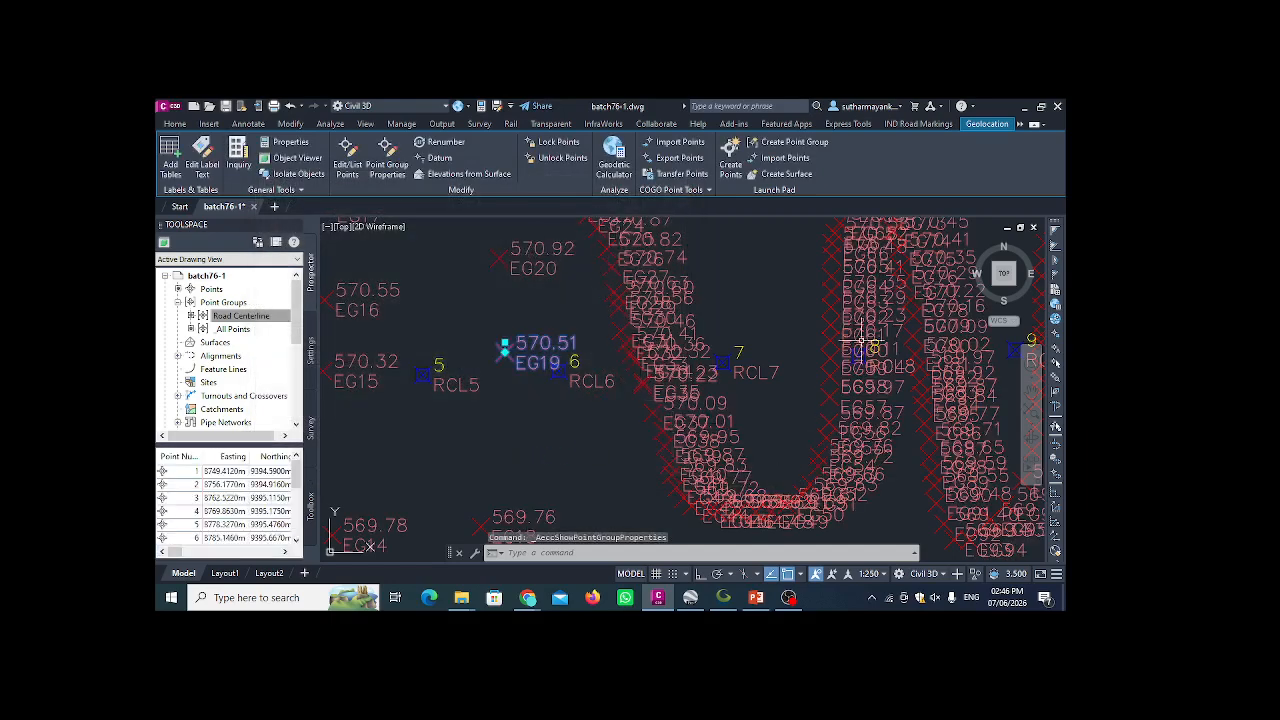
- Switch the _All Points group's point label style to Description Only and apply it
click(500, 255)
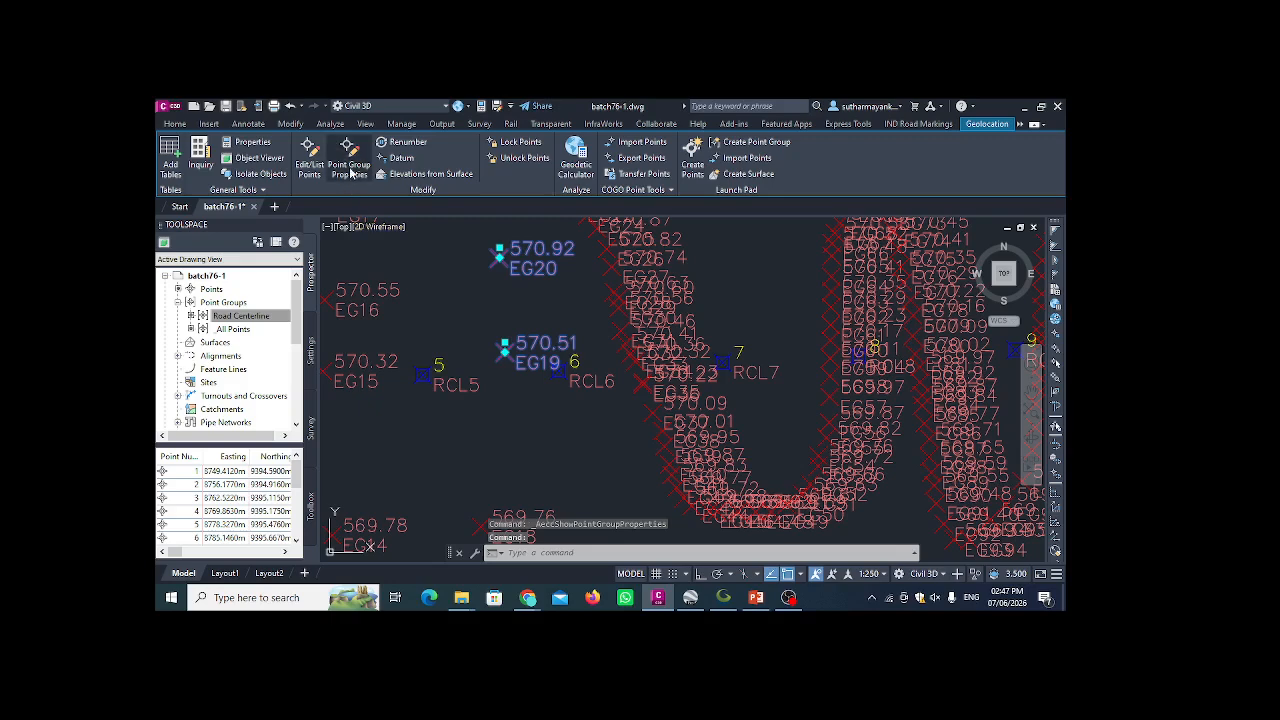
click(350, 166)
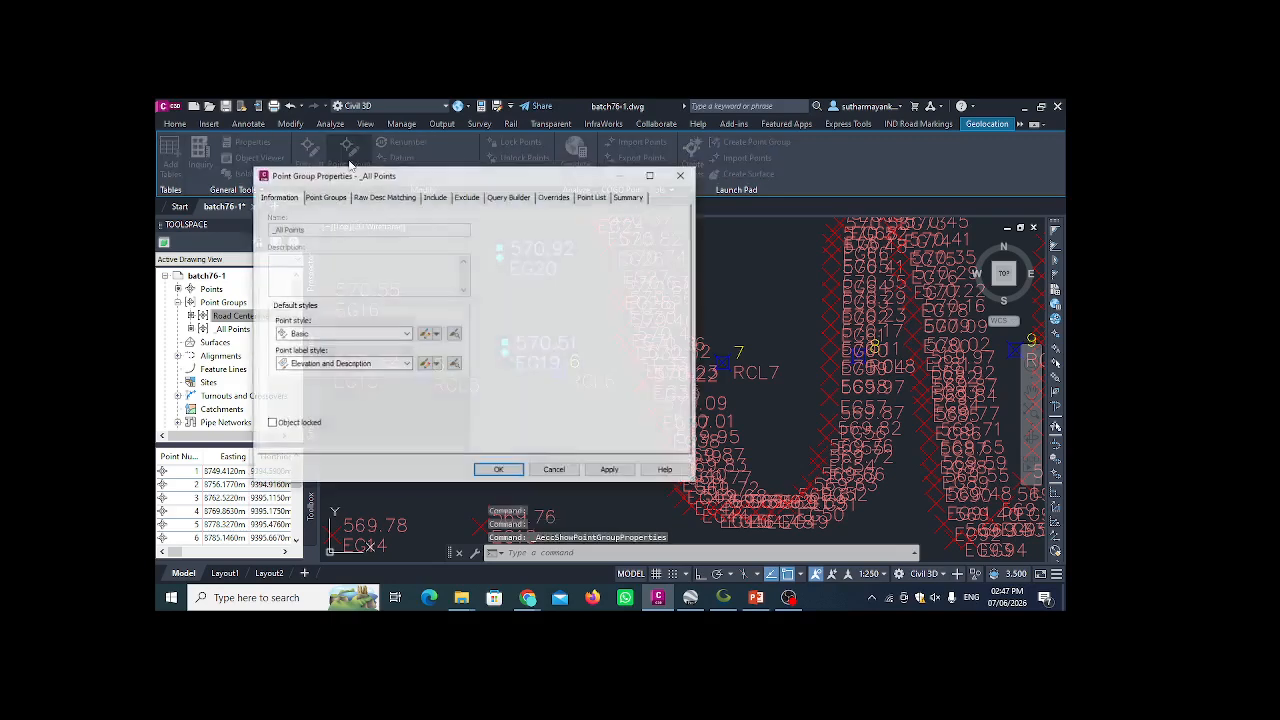
click(407, 364)
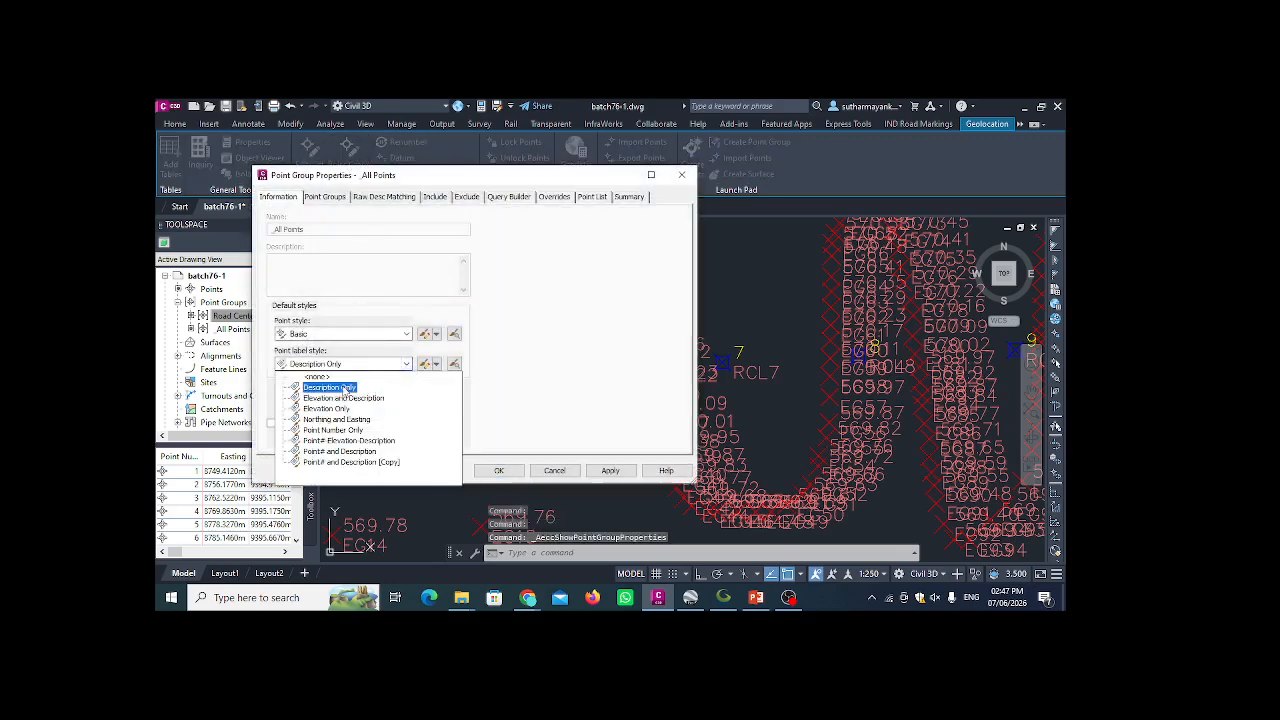
click(336, 392)
click(610, 470)
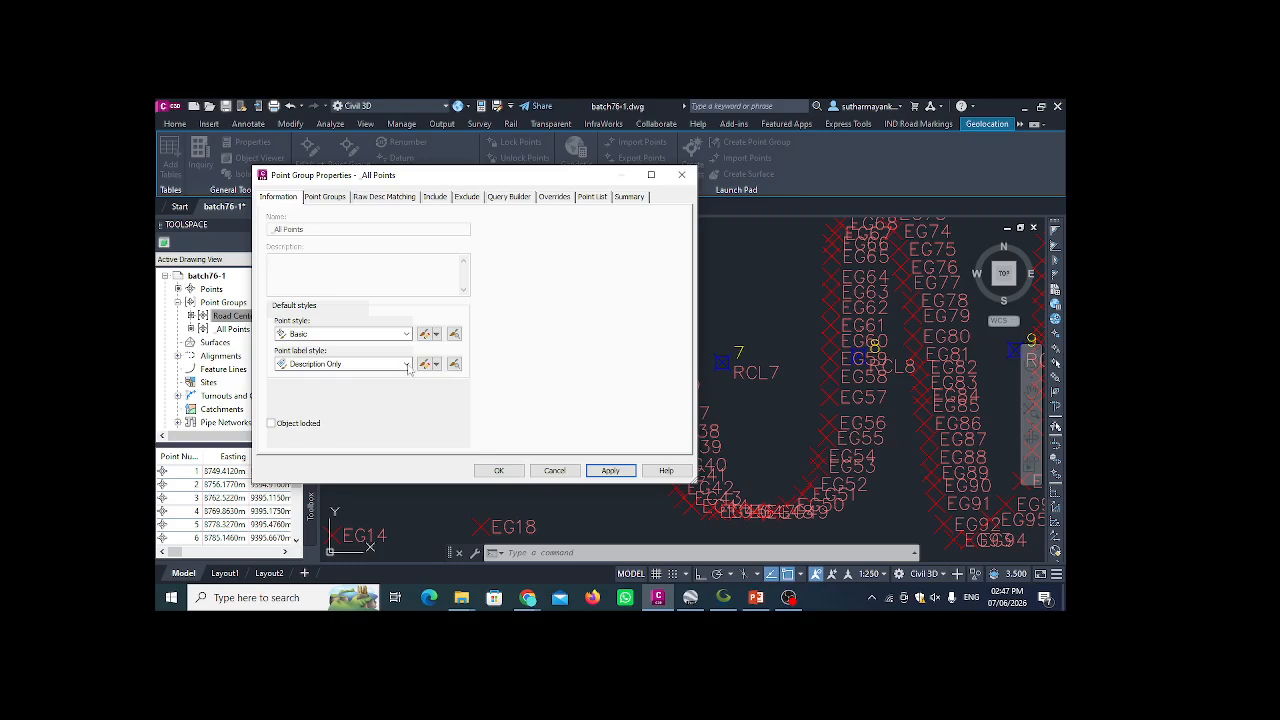
- Set the _All Points group's point label style back to <none>, accept it and clear the point selection
click(407, 364)
click(333, 382)
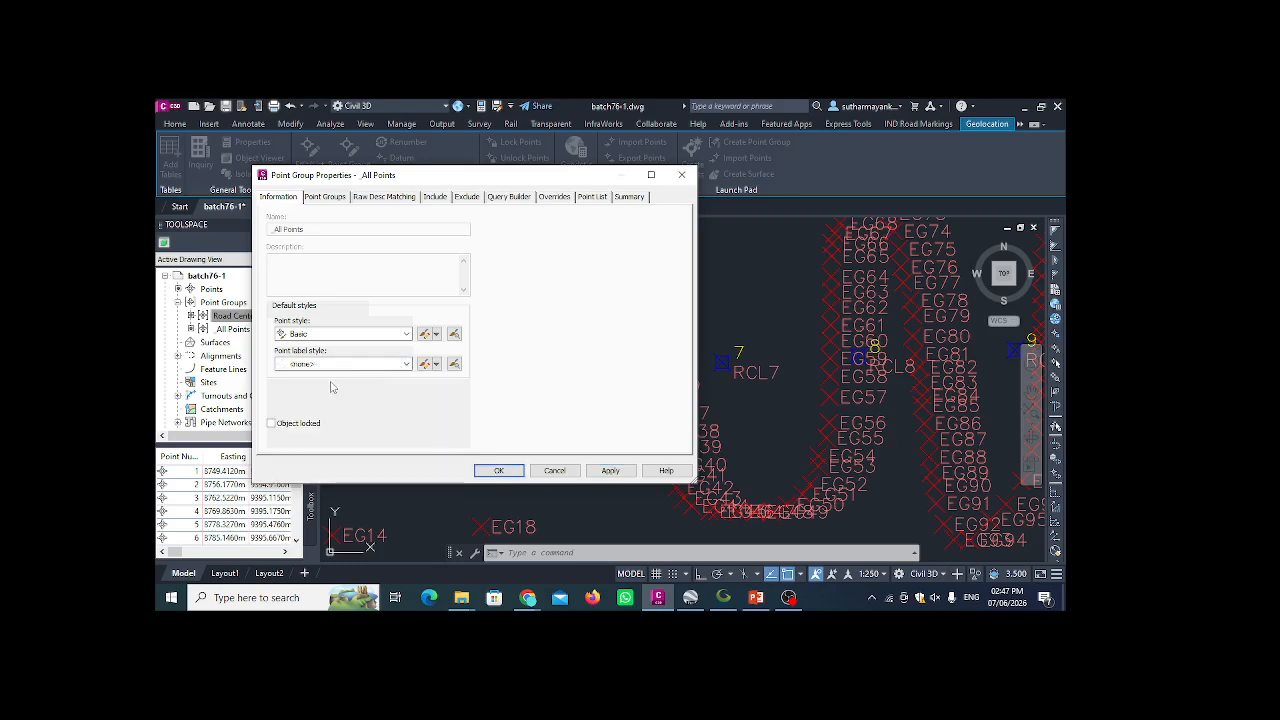
click(610, 470)
click(498, 470)
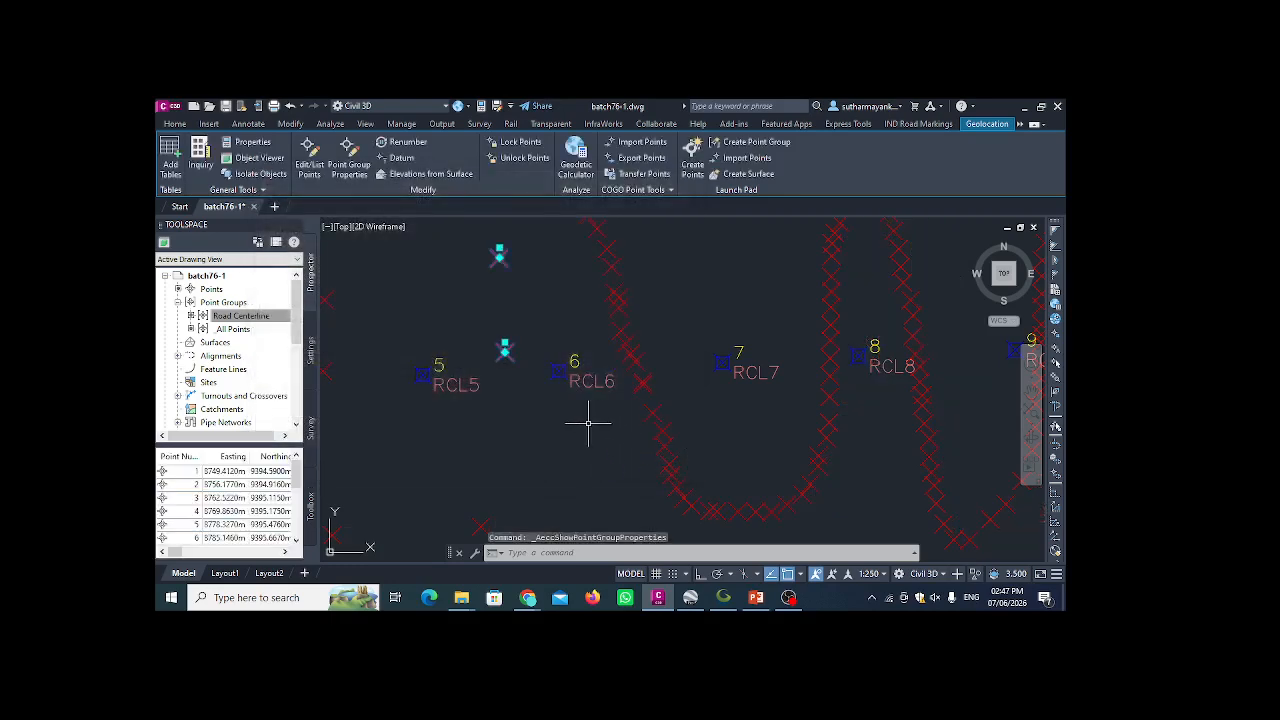
key(Escape)
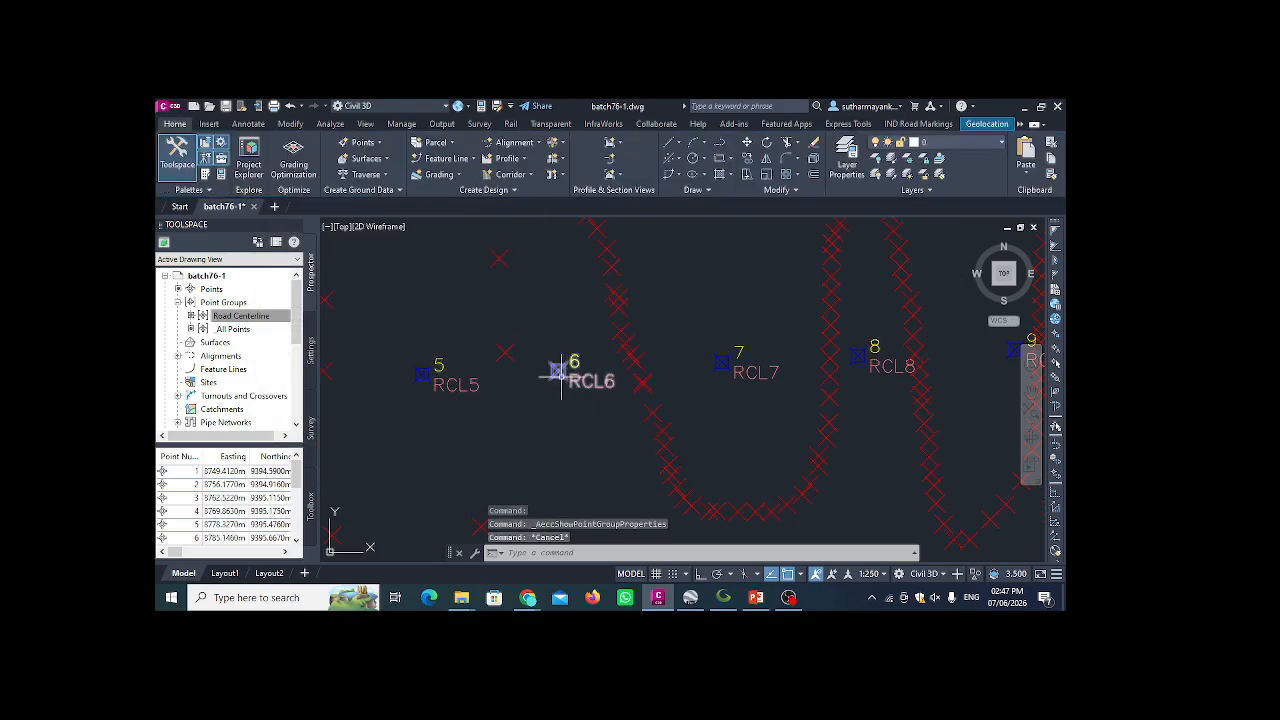
- Select only the unlabelled point between RCL5 and RCL6 and review its elevation and description in the point editor
click(560, 372)
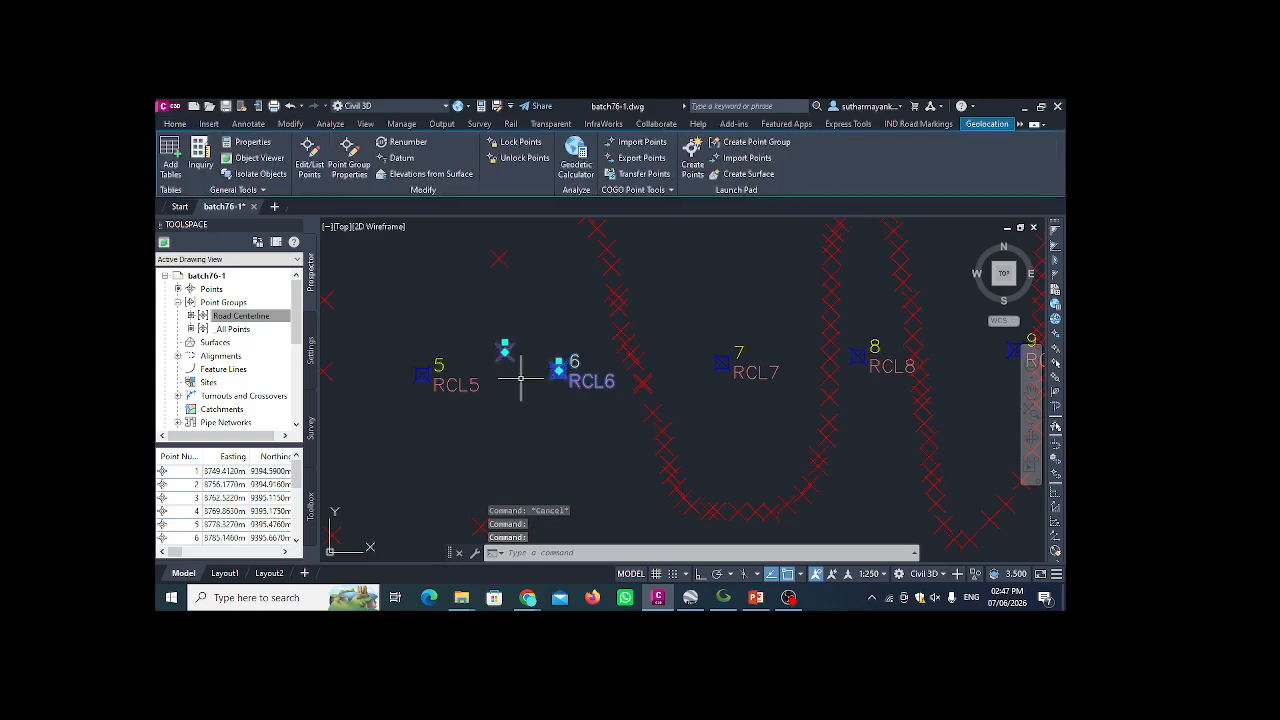
key(Escape)
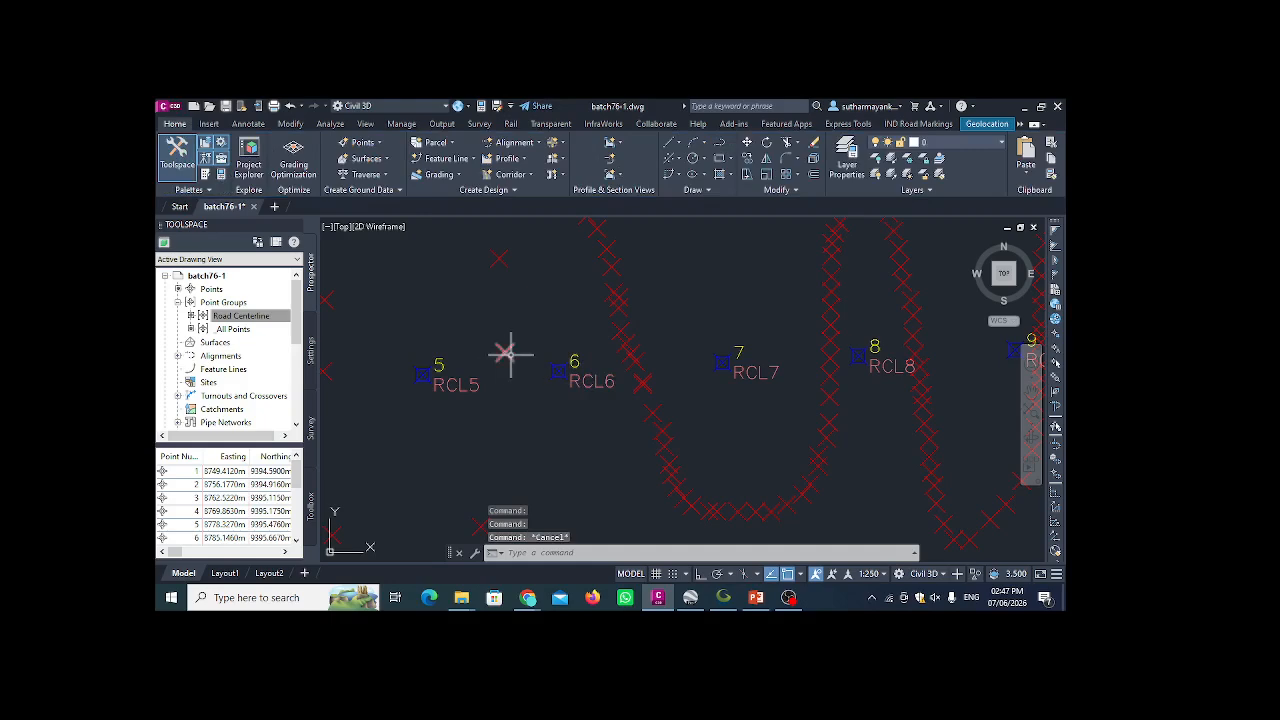
click(506, 352)
click(347, 160)
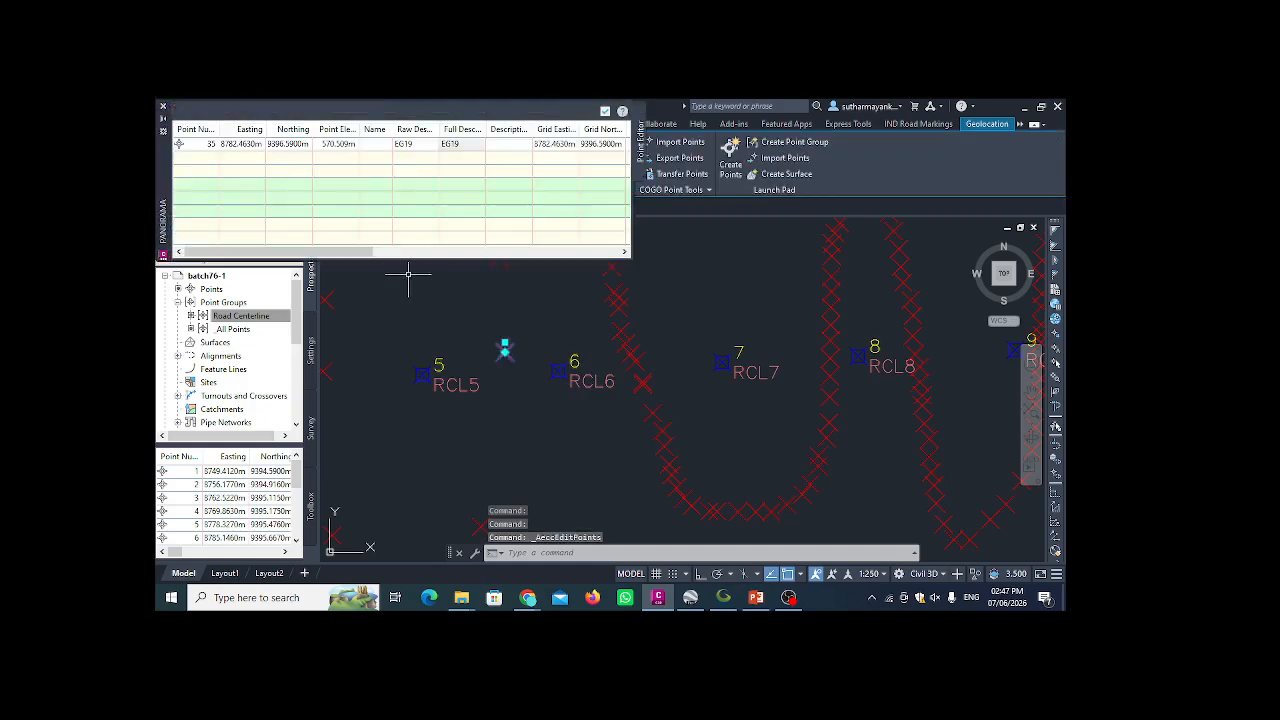
click(605, 112)
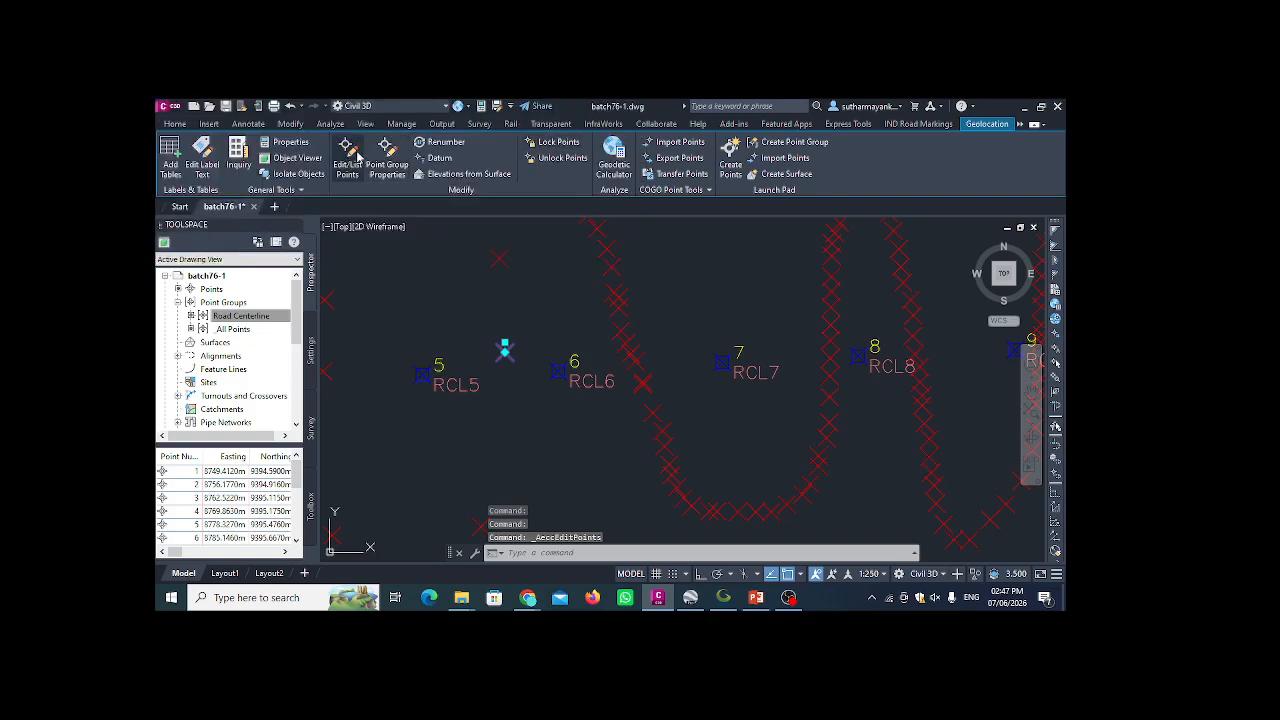
click(348, 152)
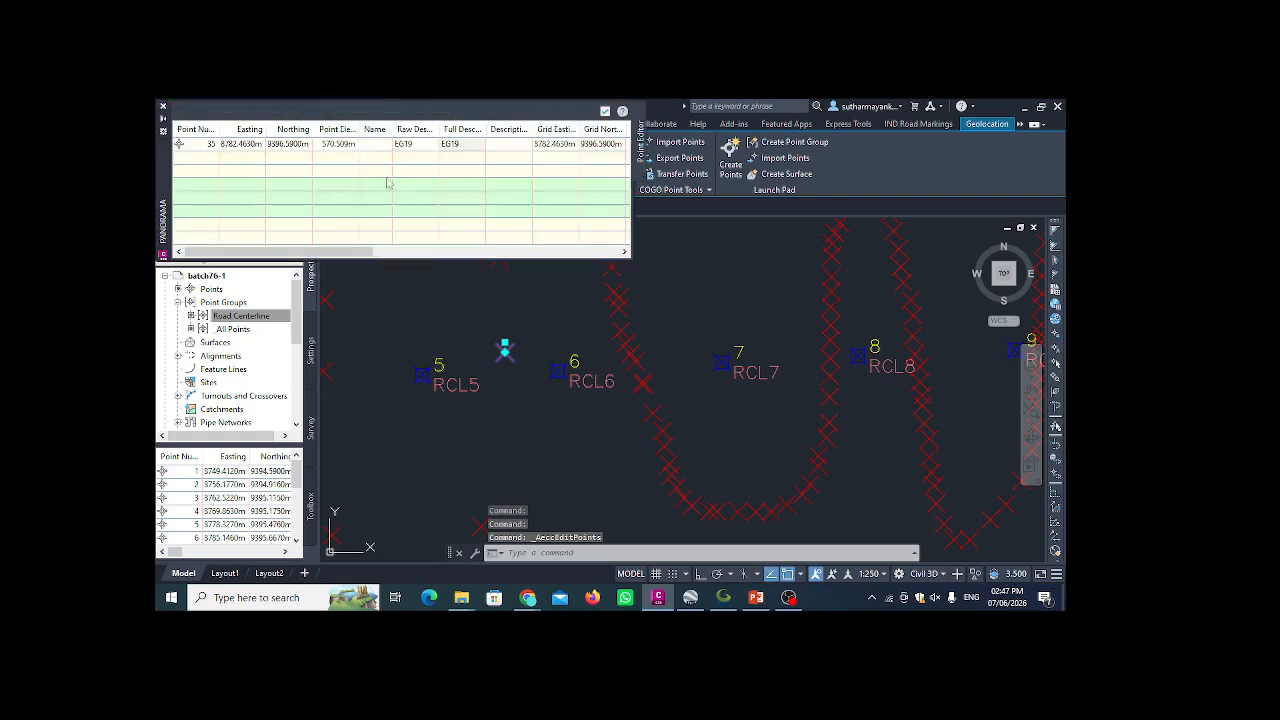
mouse_move(322, 255)
mouse_down()
mouse_move(426, 266)
mouse_move(318, 266)
mouse_up()
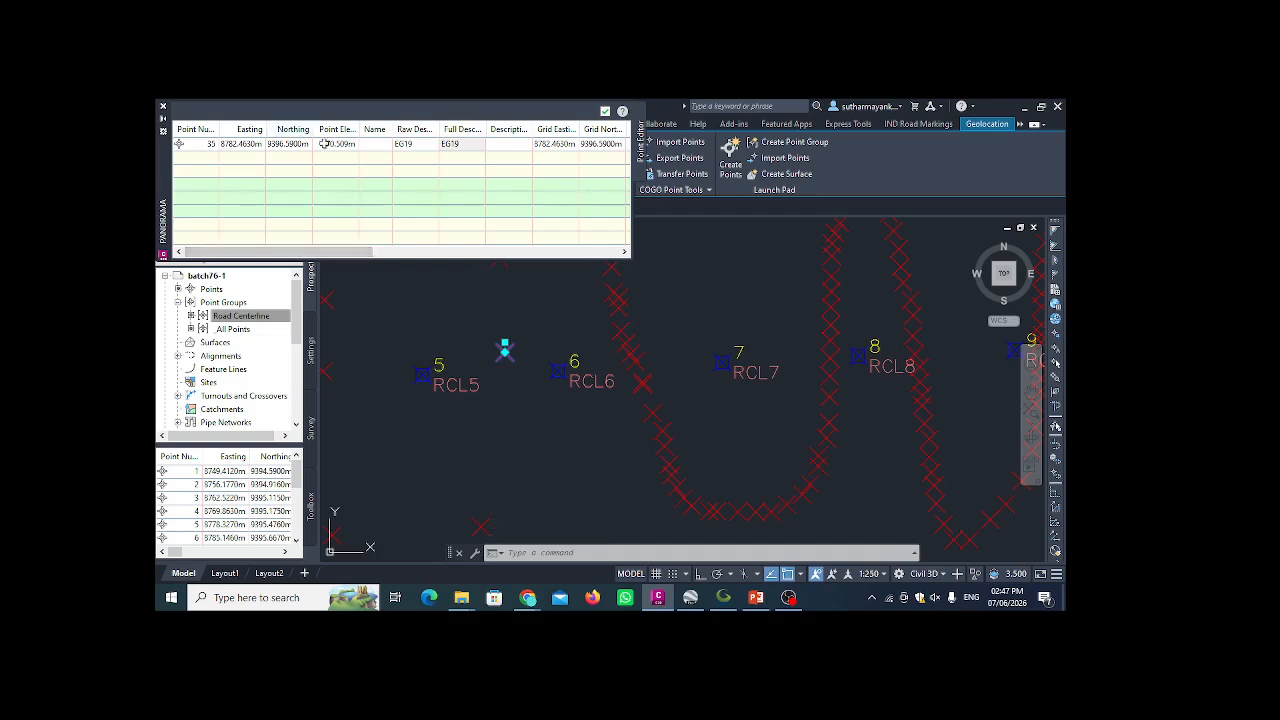
click(604, 111)
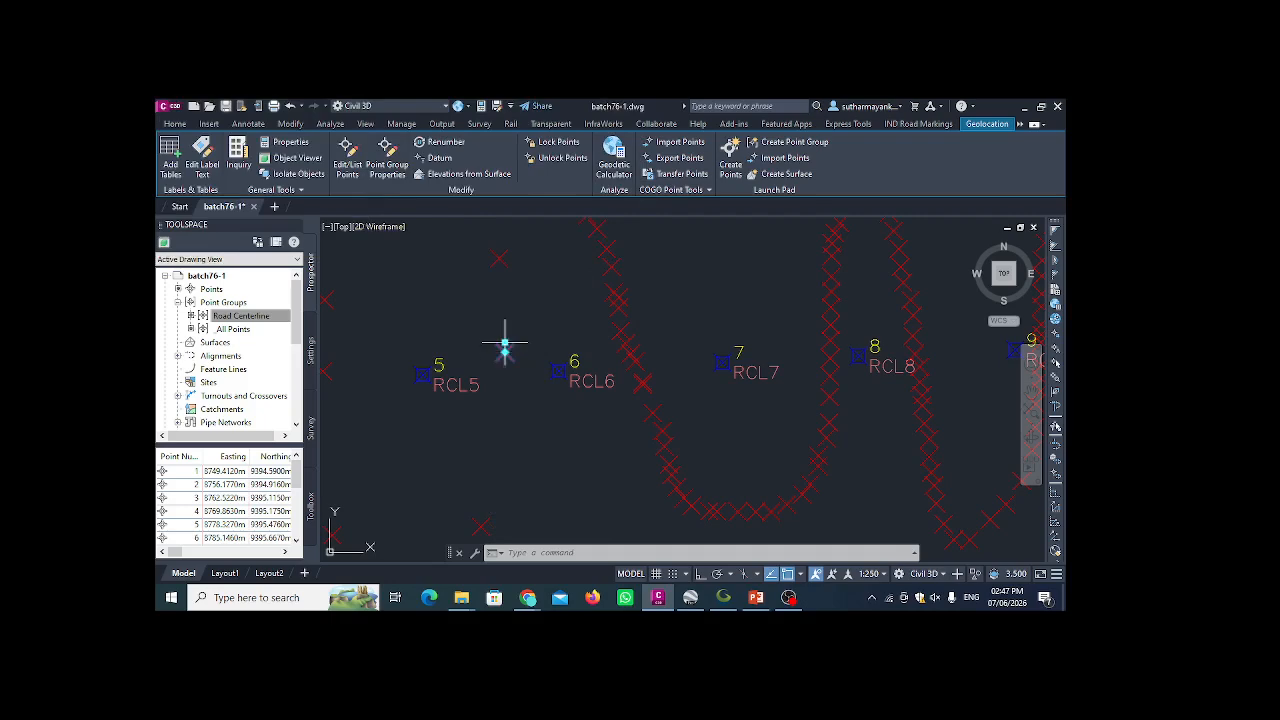
- Examine the default styles, point groups and raw description matching settings in the _All Points group's properties
right_click(510, 404)
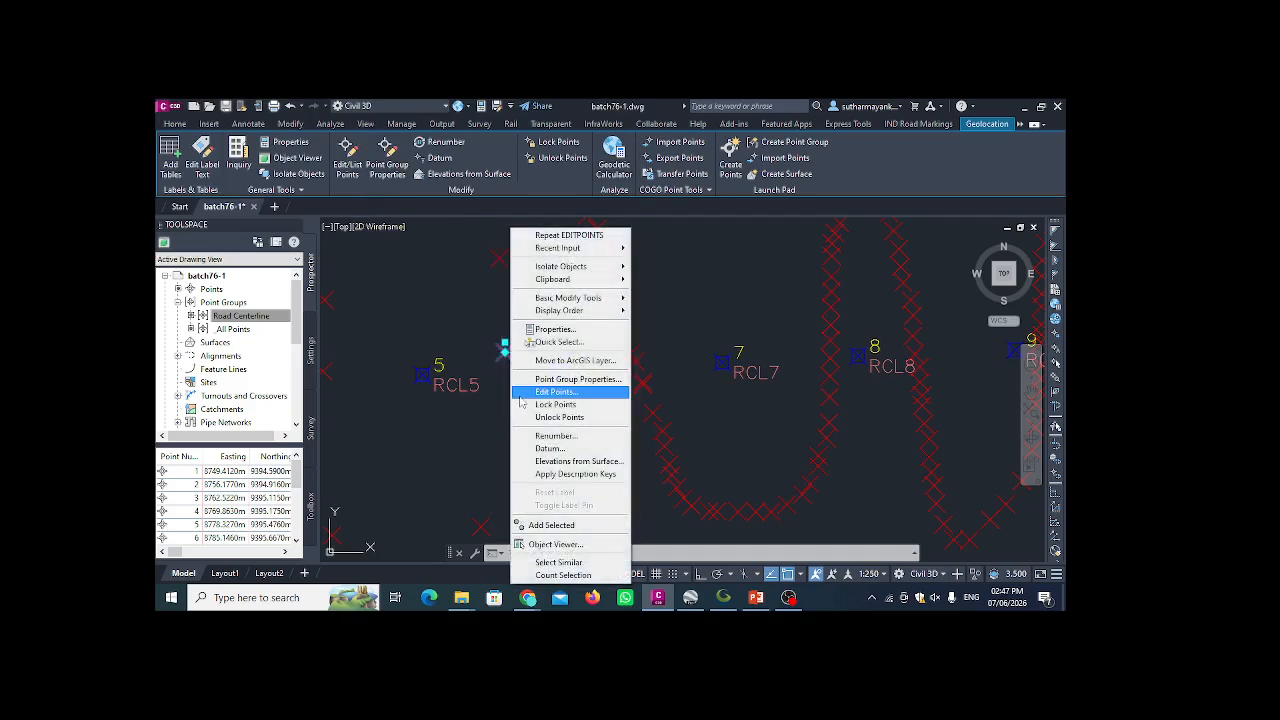
click(595, 386)
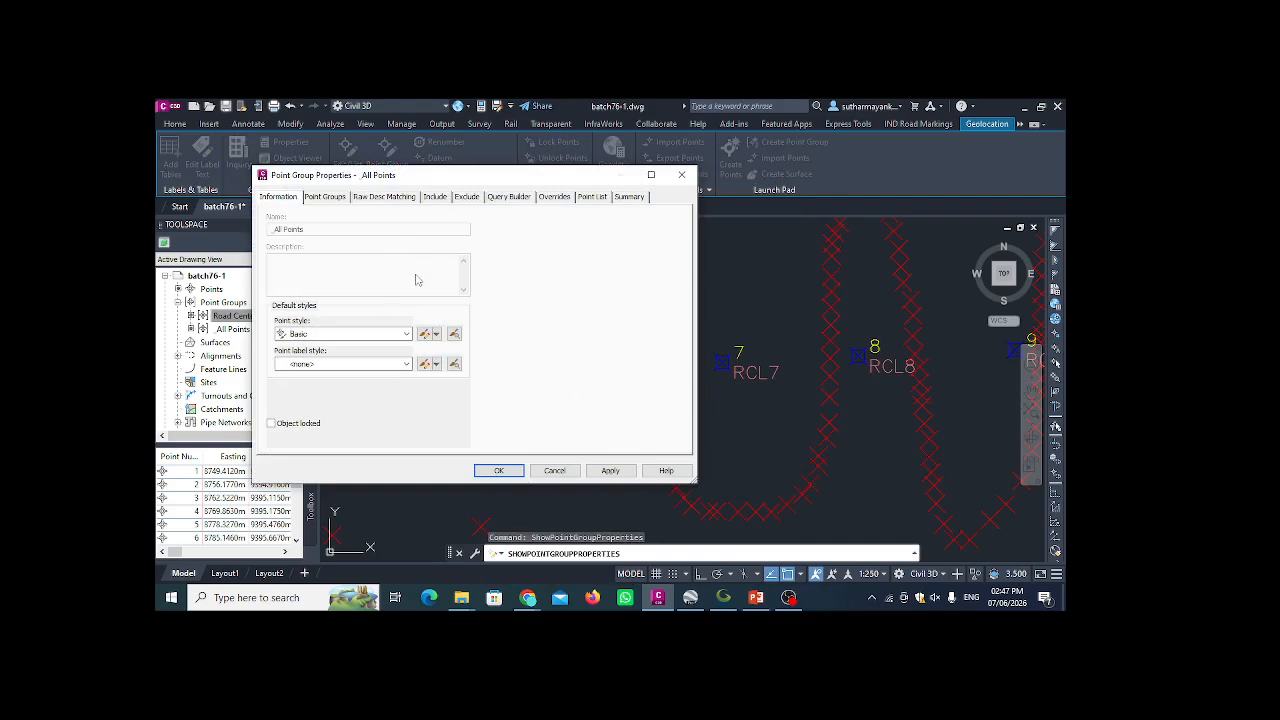
click(325, 197)
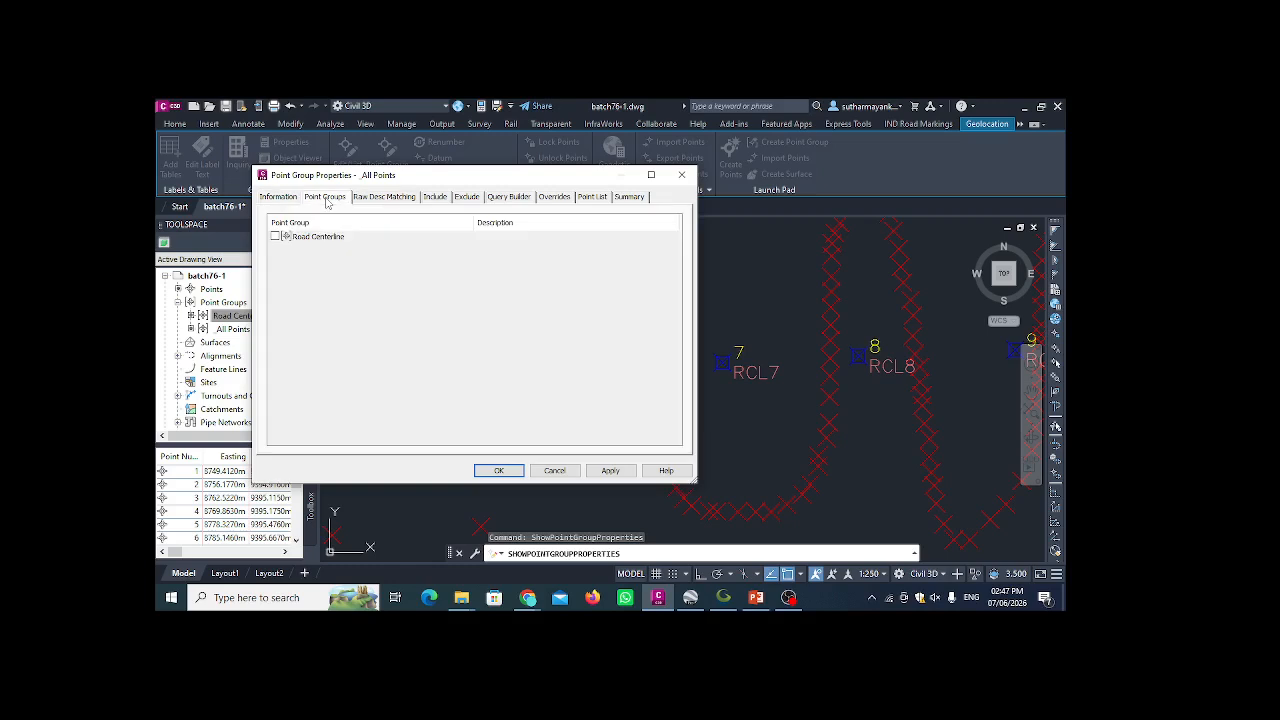
click(383, 197)
click(316, 199)
click(272, 198)
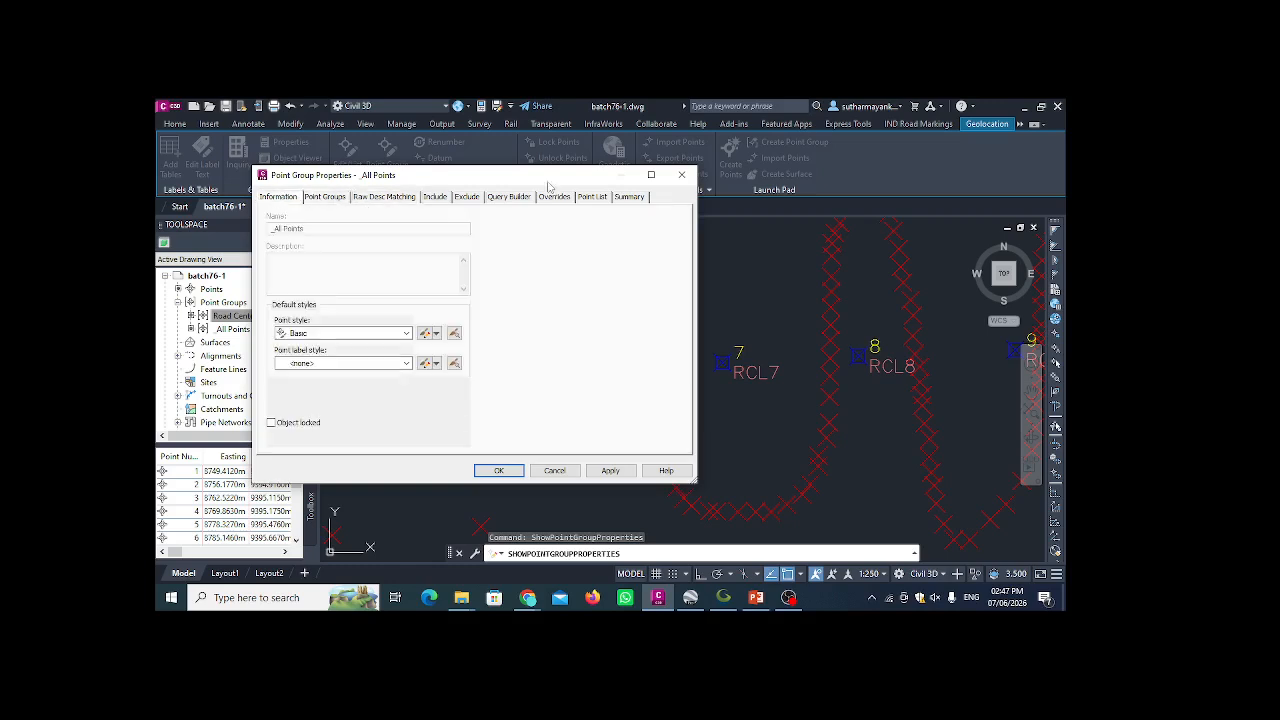
click(681, 175)
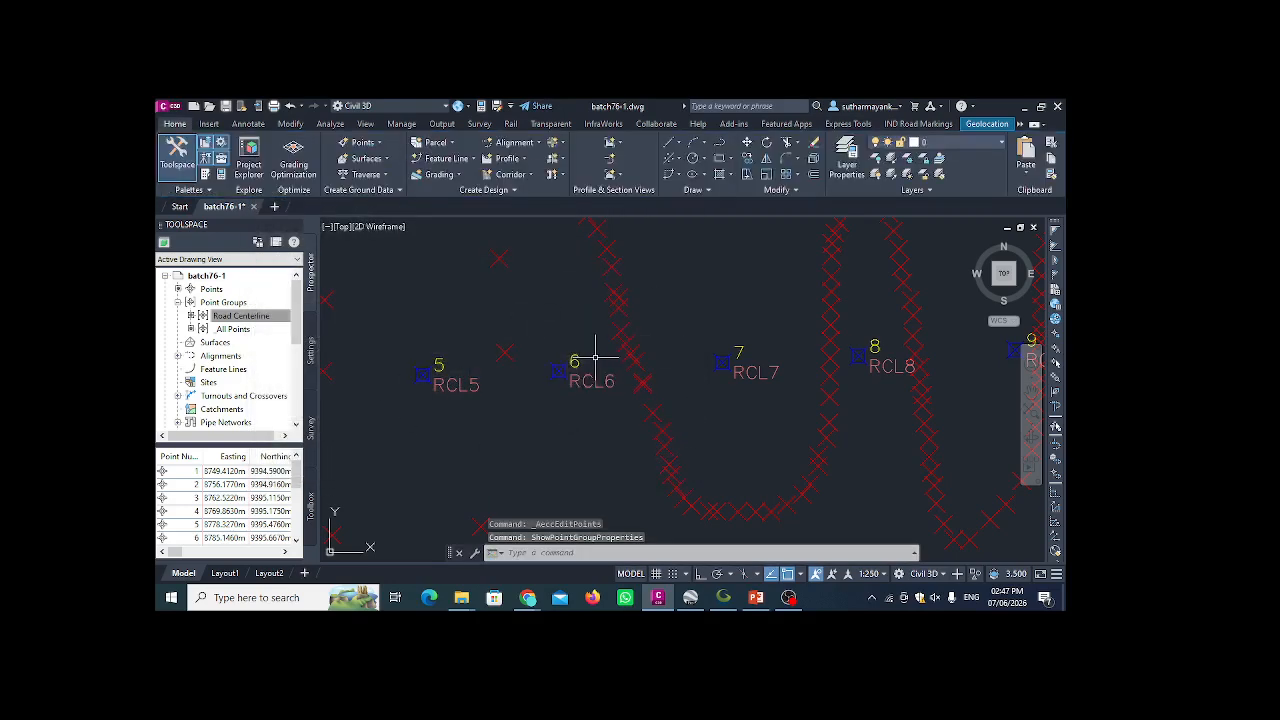
click(561, 372)
click(530, 397)
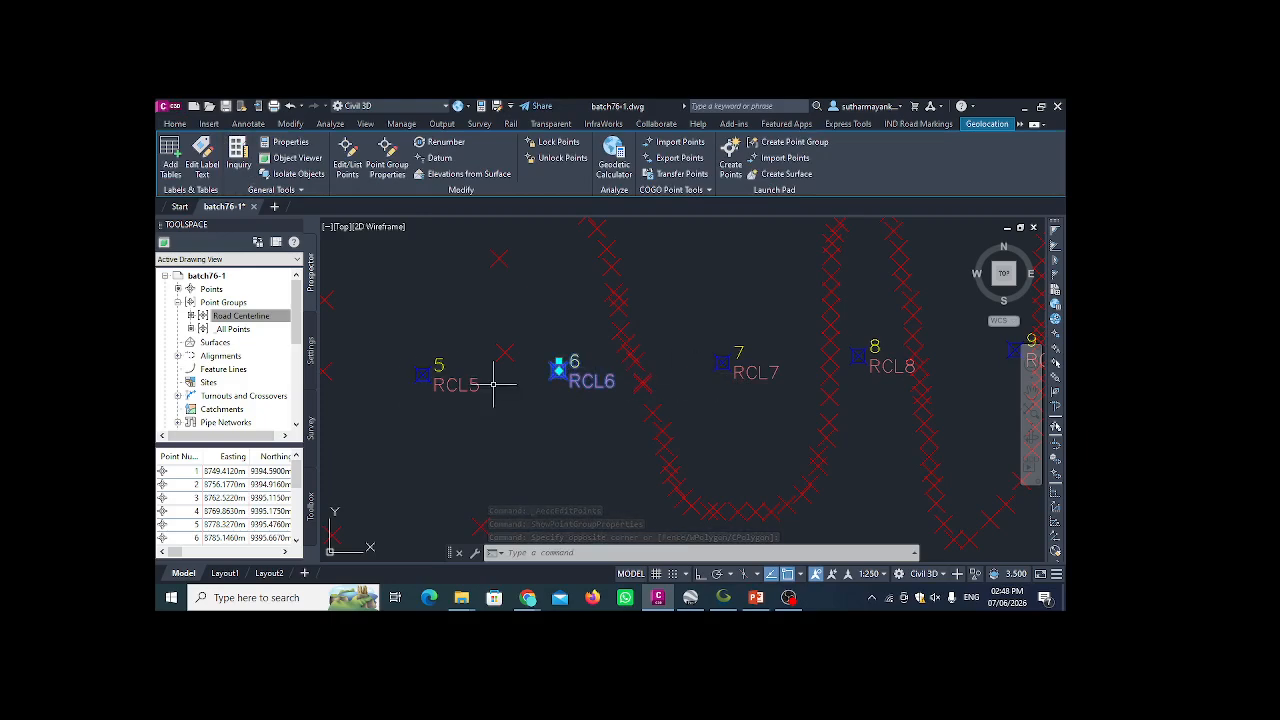
key(Escape)
scroll(470, 398, down, 4)
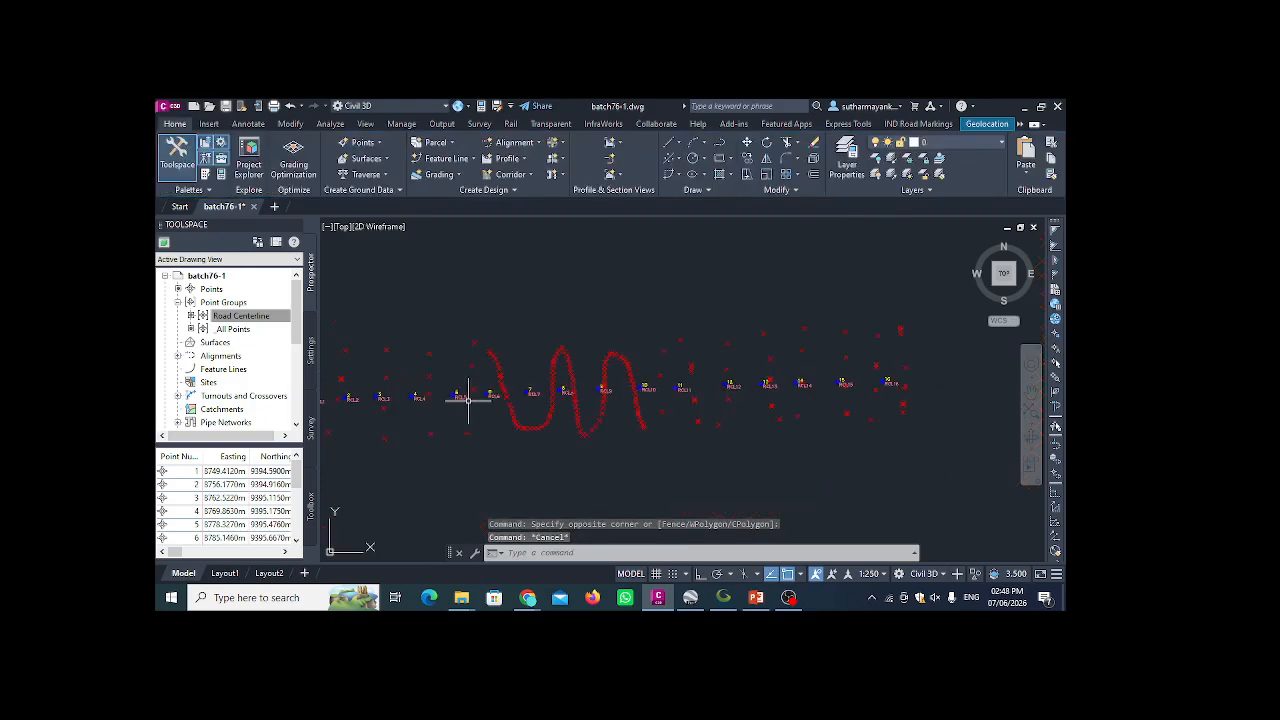
scroll(425, 405, up, 2)
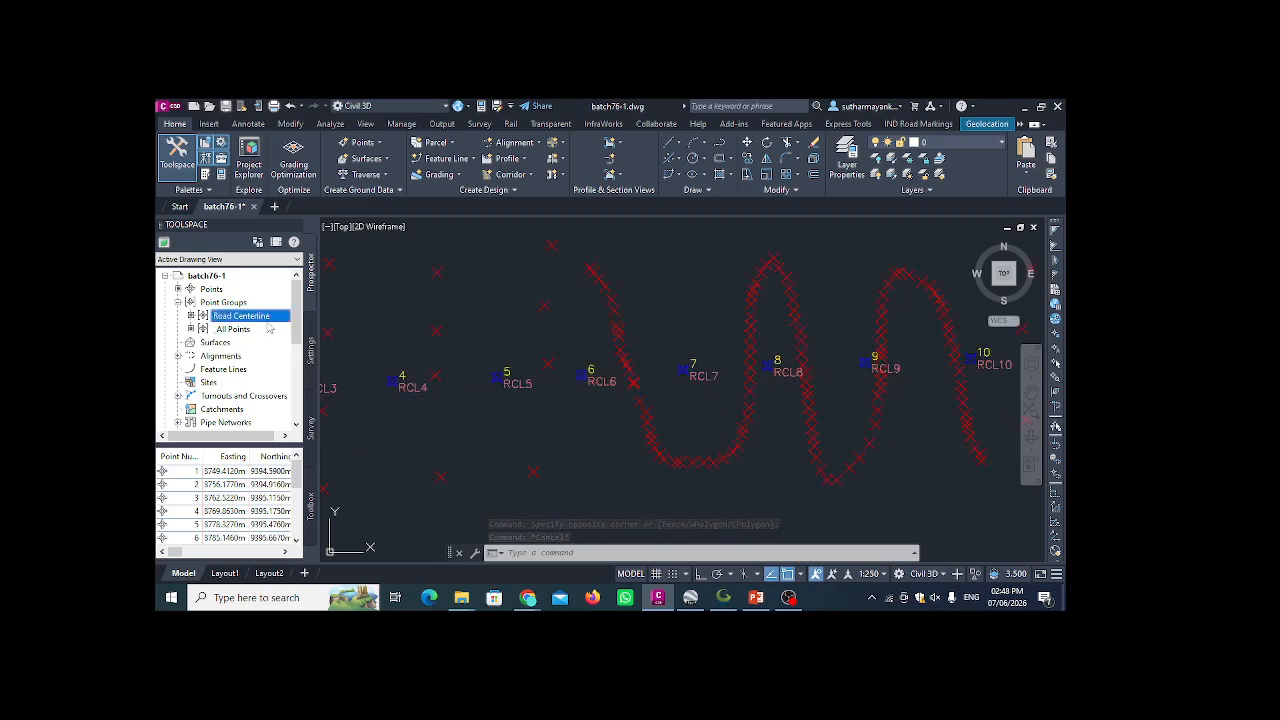
scroll(597, 424, down, 2)
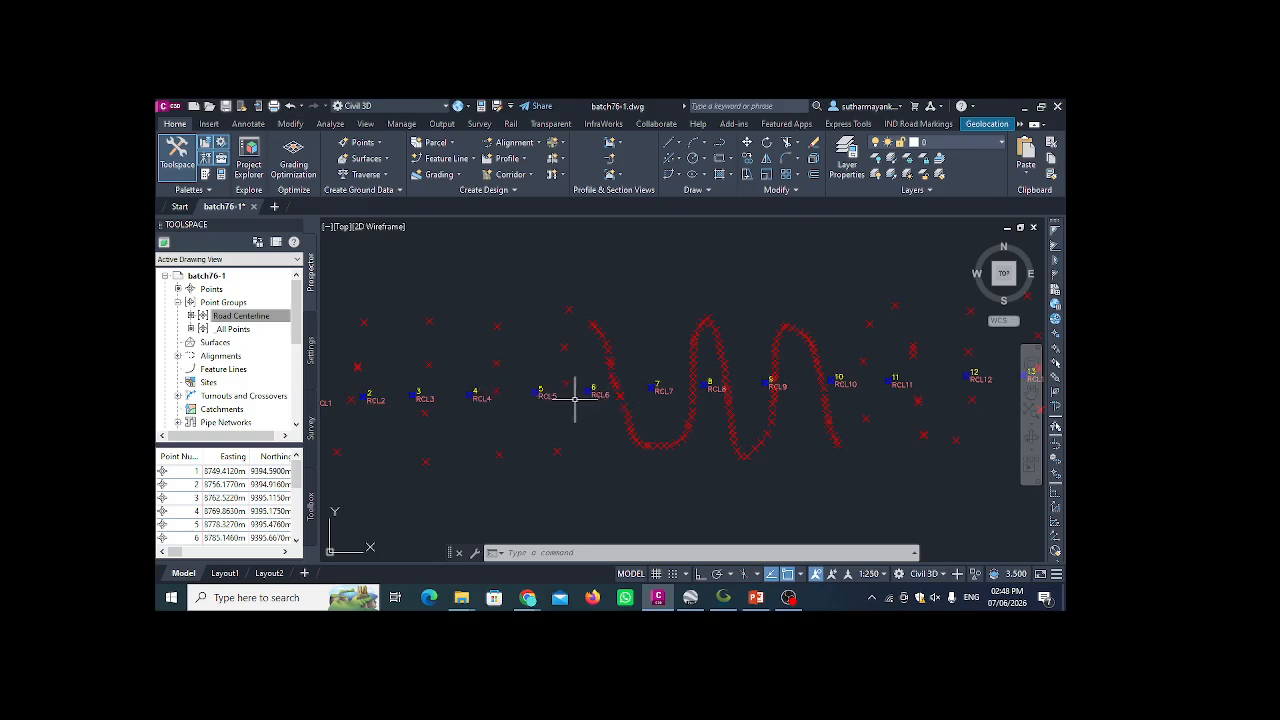
scroll(558, 431, up, 2)
scroll(563, 428, down, 2)
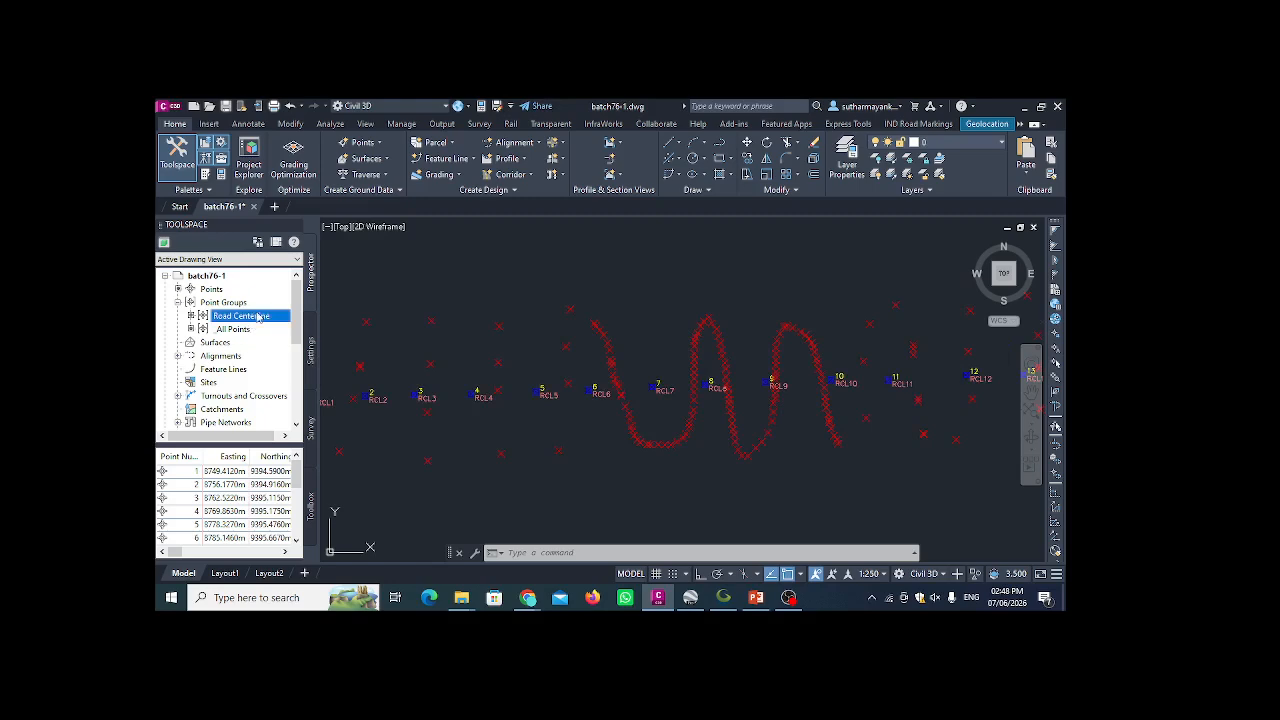
mouse_move(258, 316)
click(238, 303)
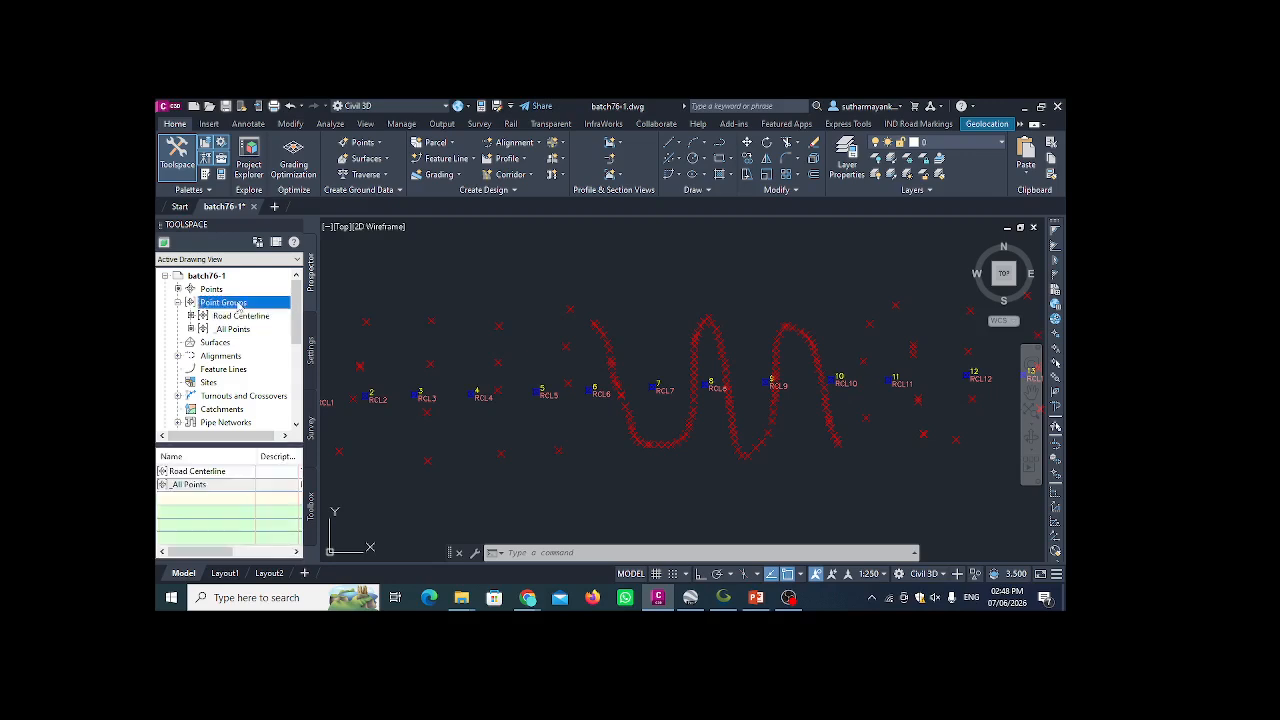
right_click(238, 304)
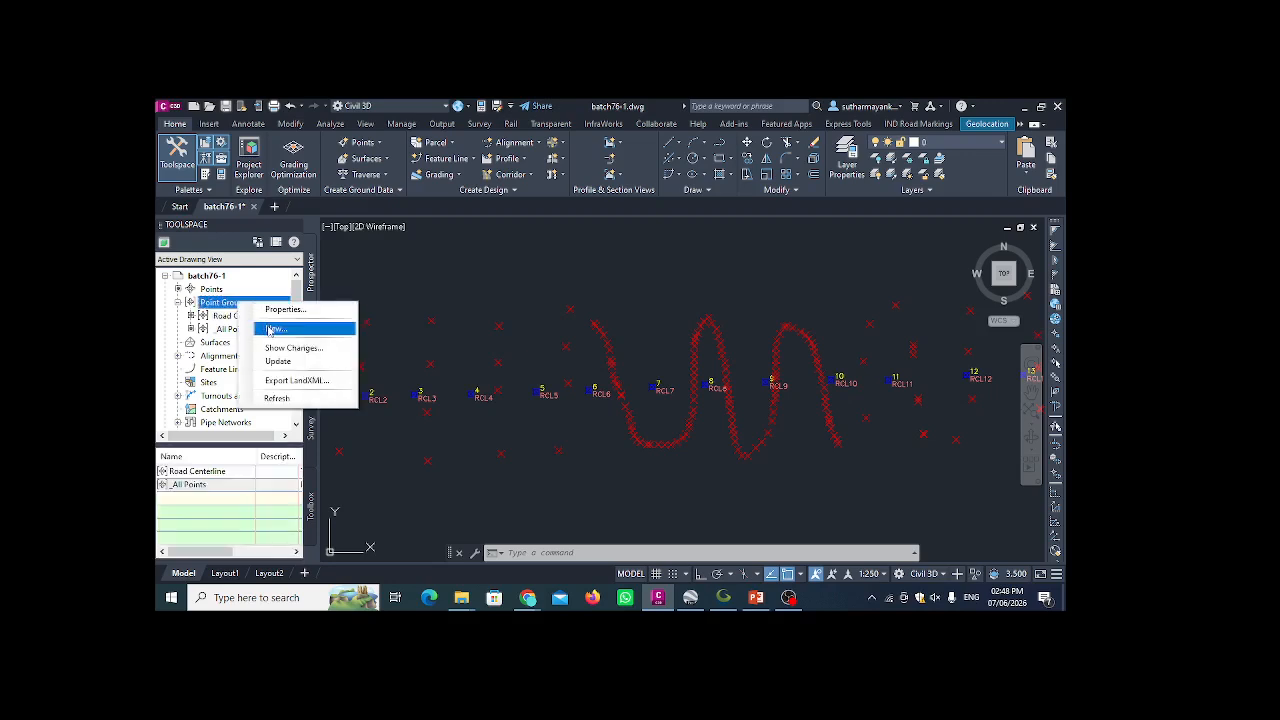
click(270, 330)
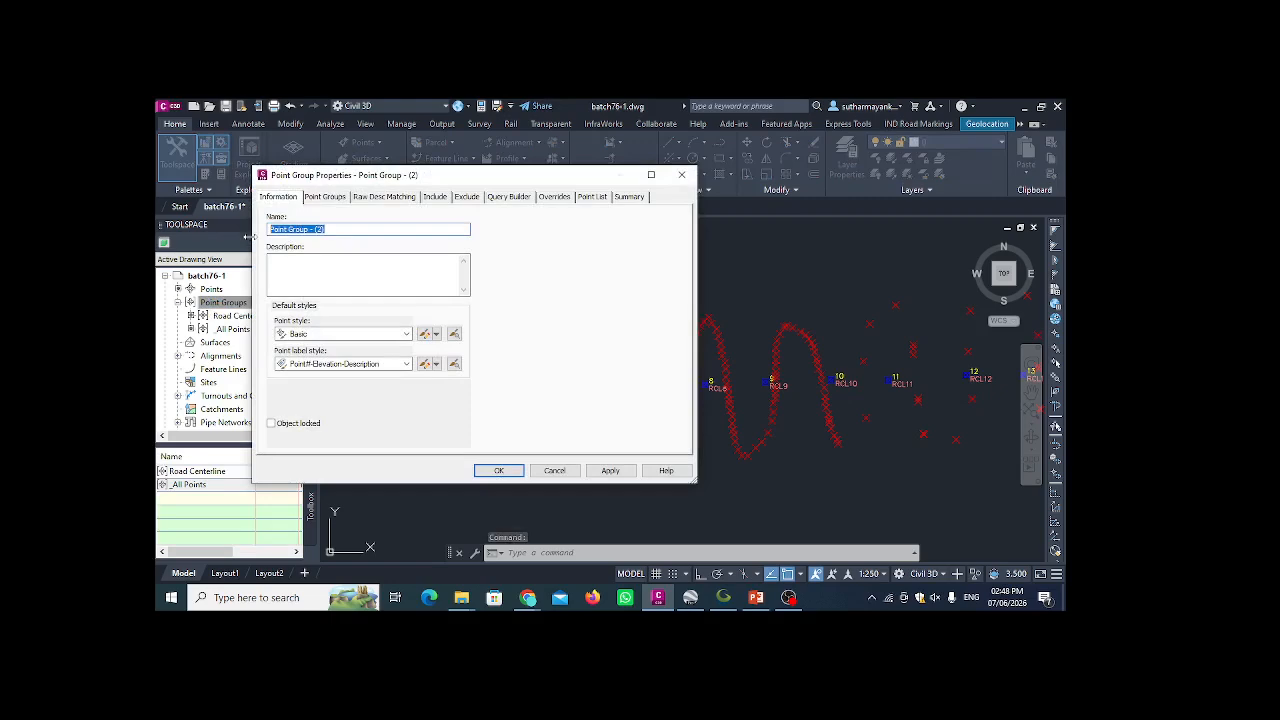
text(cg)
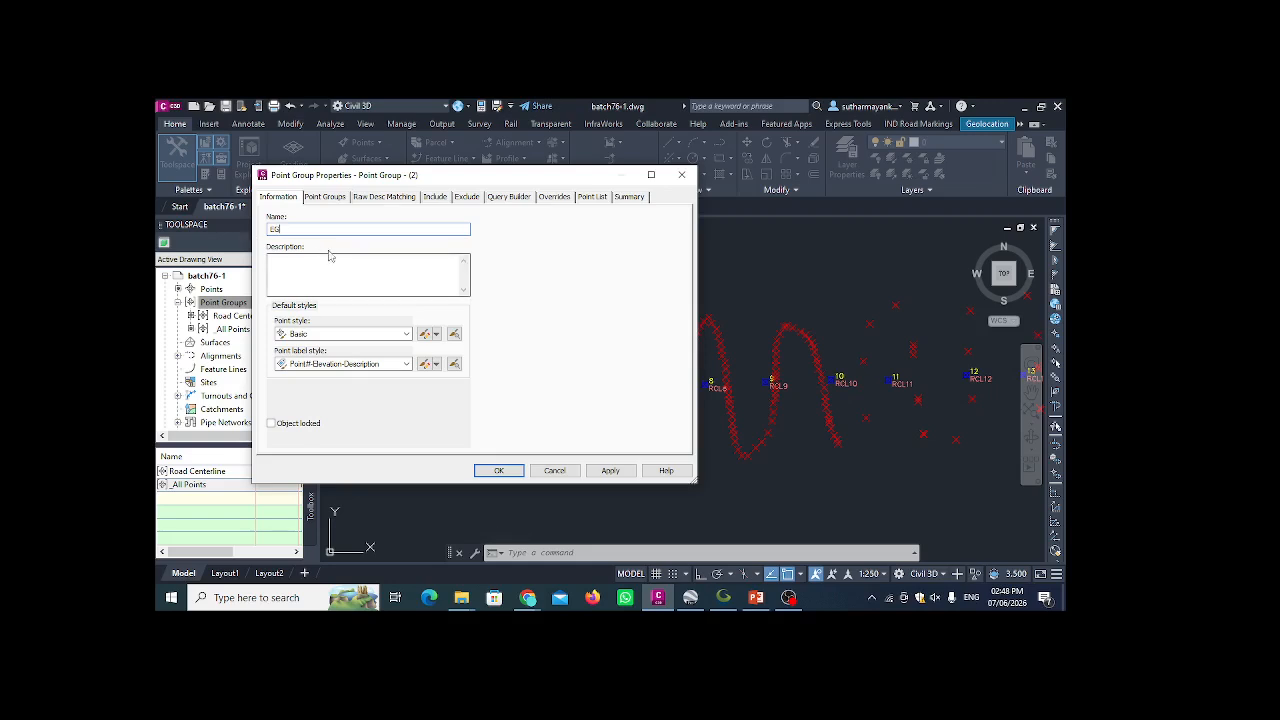
click(436, 197)
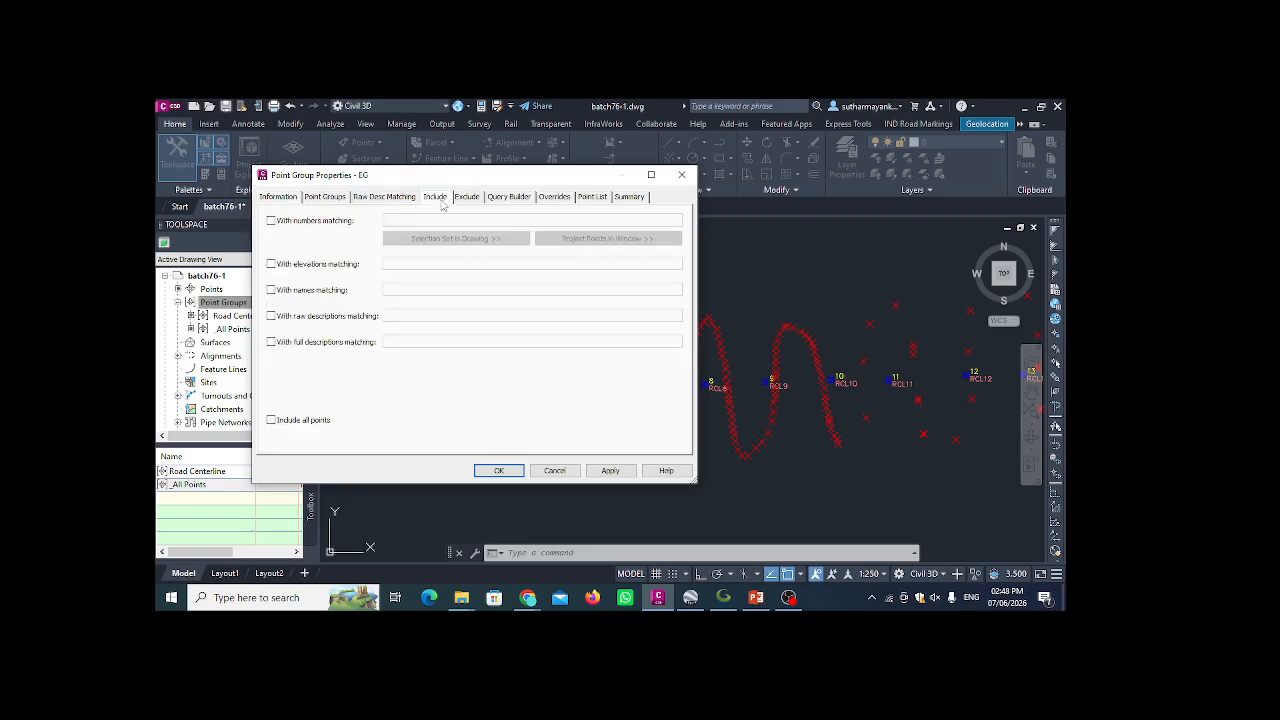
click(386, 197)
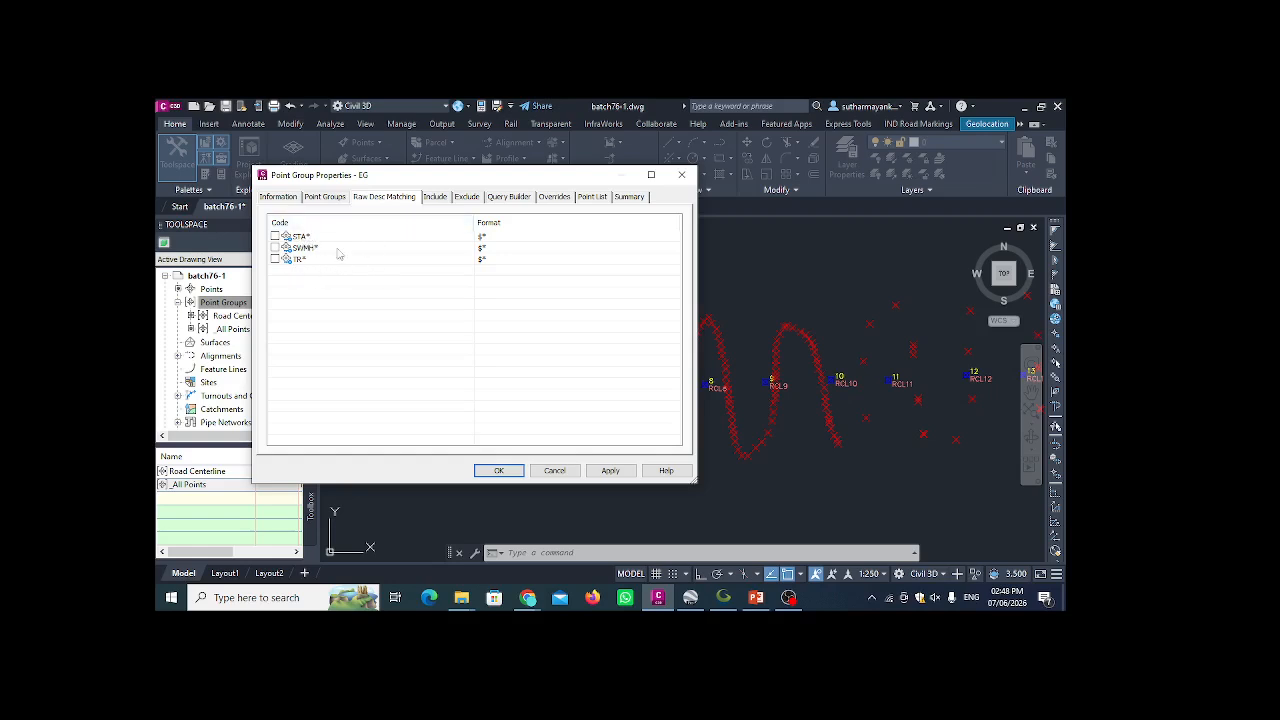
click(682, 175)
- Review the raw and full descriptions of the survey points in the _All Points group's point list
click(249, 317)
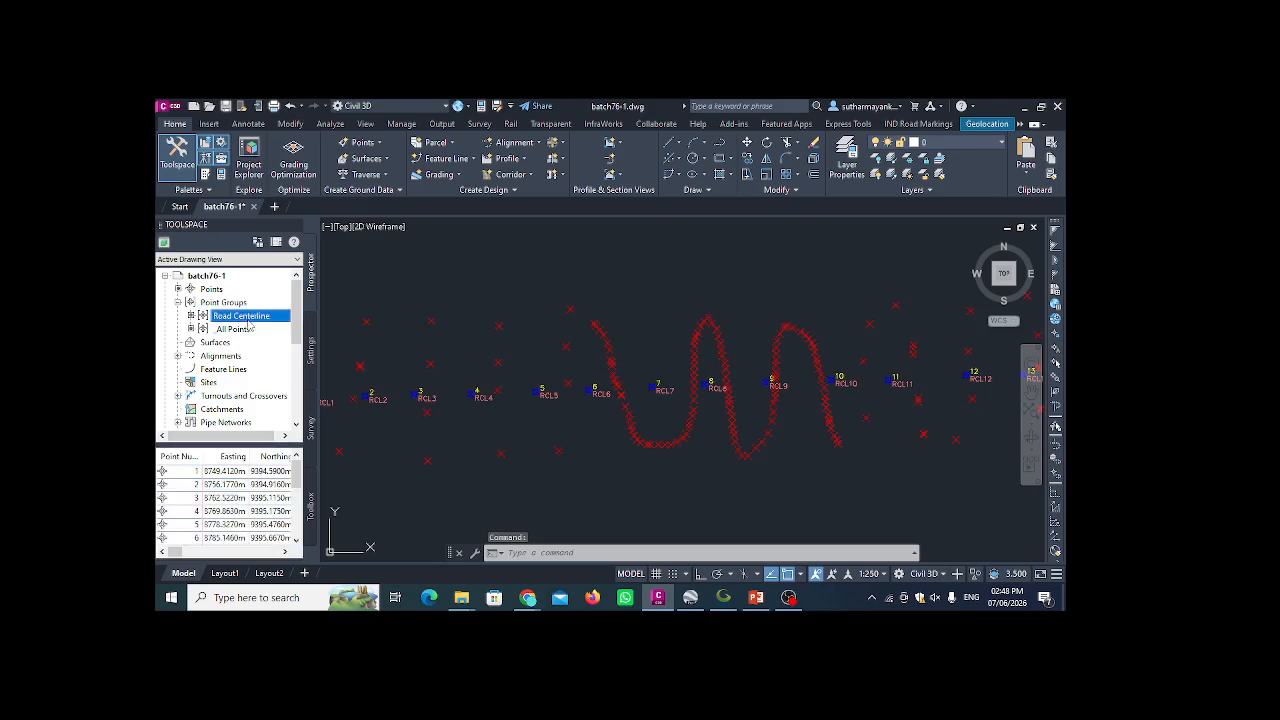
click(250, 330)
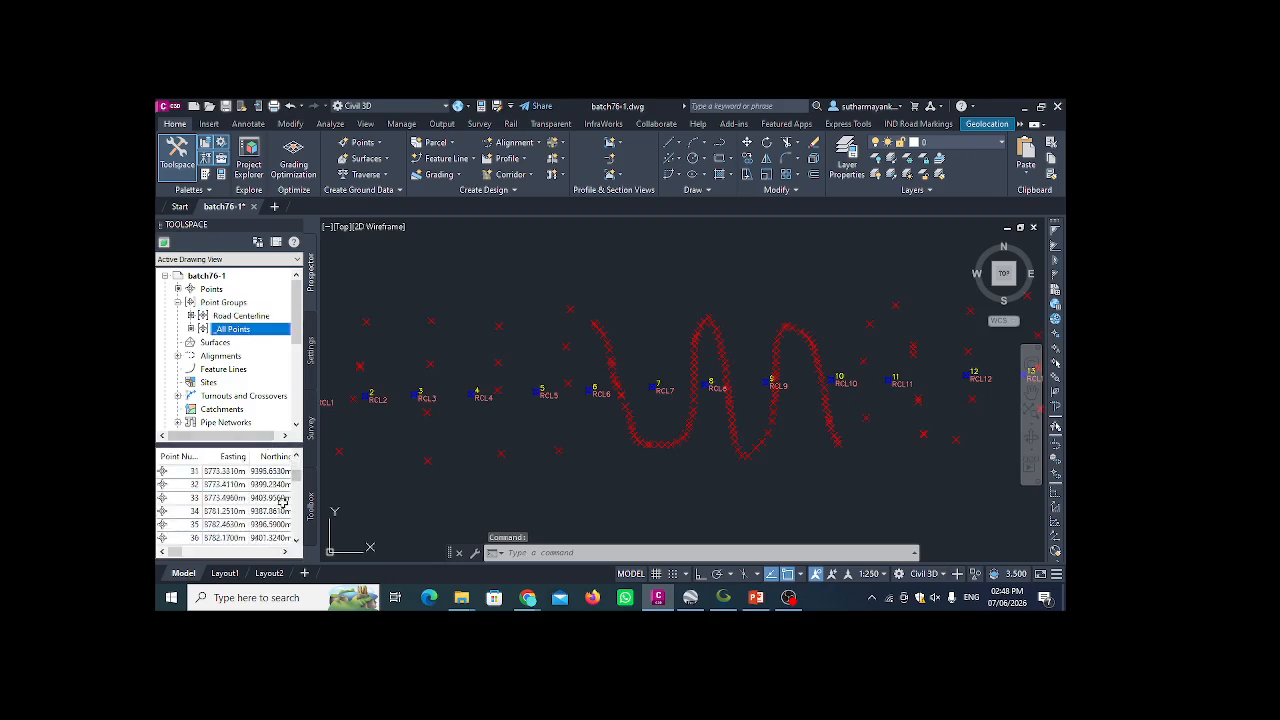
click(286, 552)
click(286, 553)
click(286, 553)
click(286, 553)
click(286, 553)
click(286, 553)
click(286, 553)
click(286, 553)
click(286, 553)
click(286, 553)
click(286, 553)
click(286, 553)
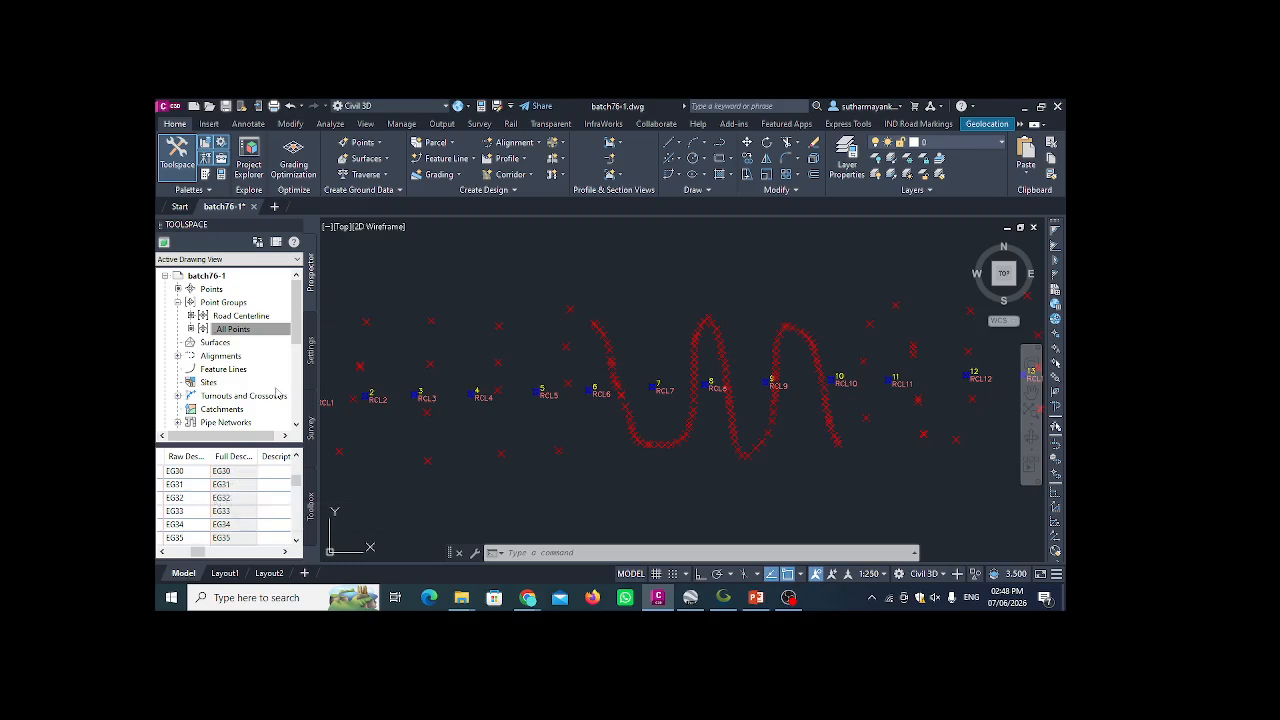
- Open the keys of the Civil 3D description key set for editing in the drawing's point settings
click(311, 355)
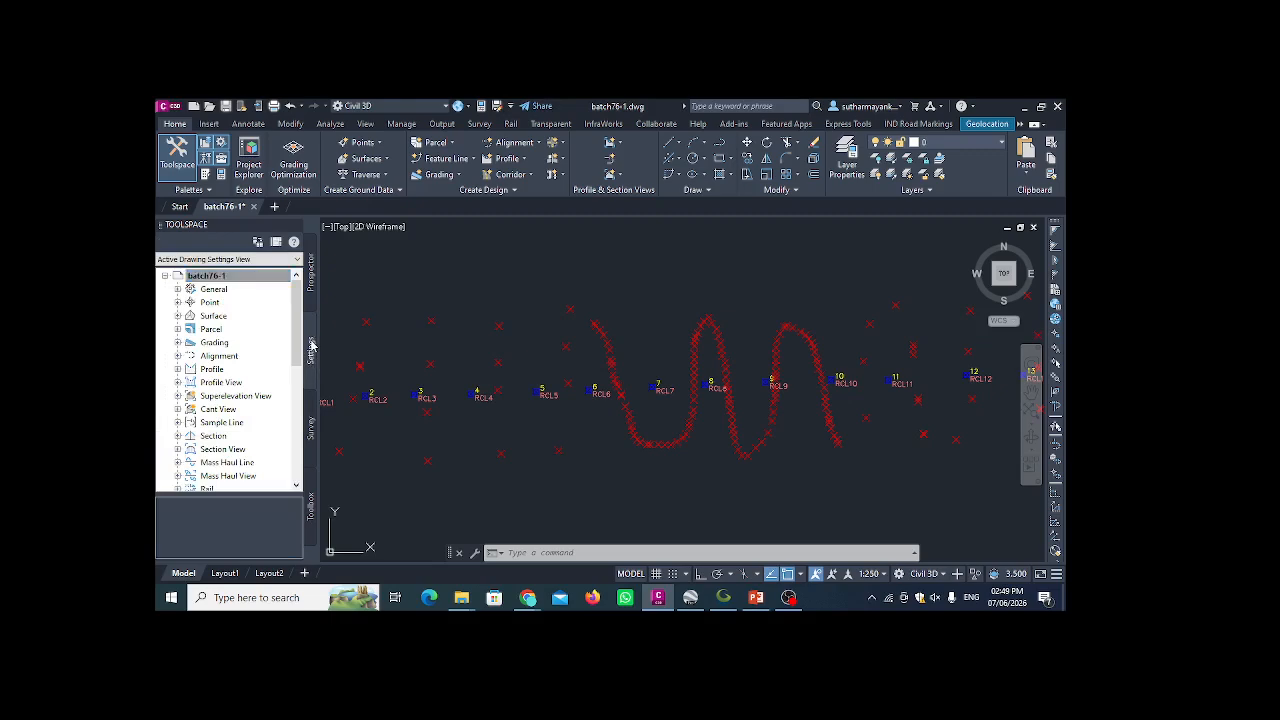
click(178, 302)
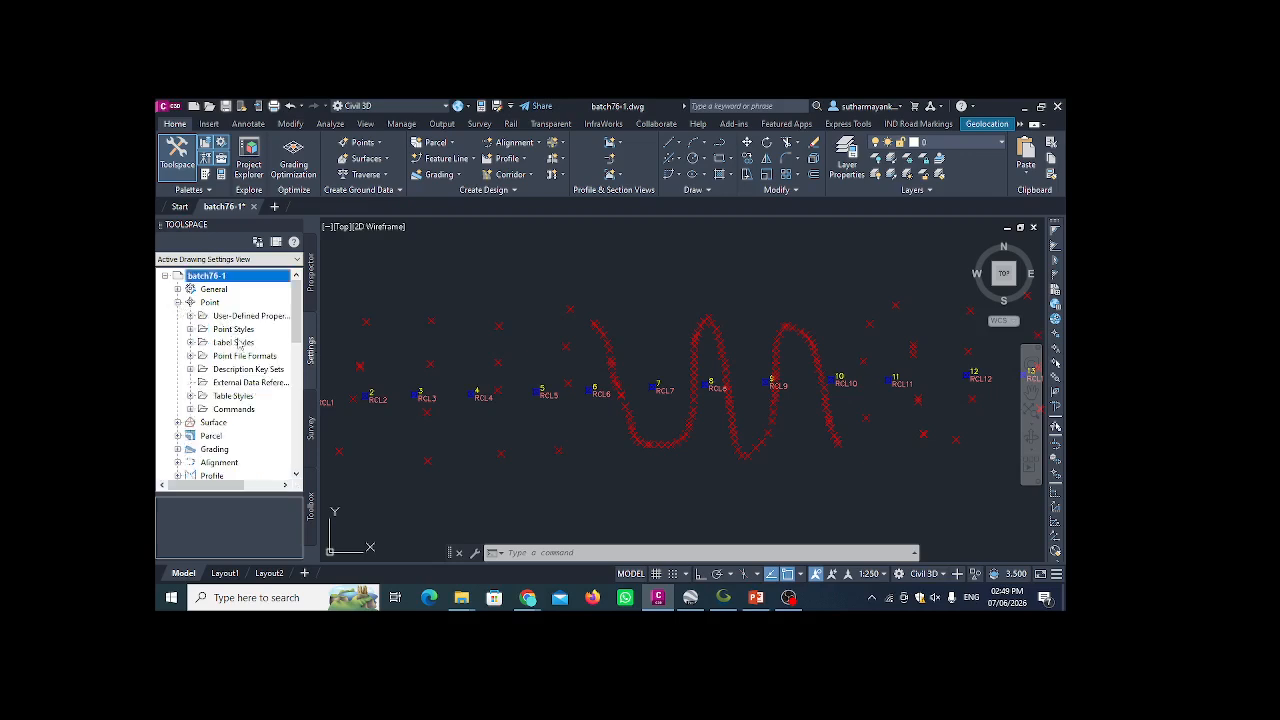
click(190, 370)
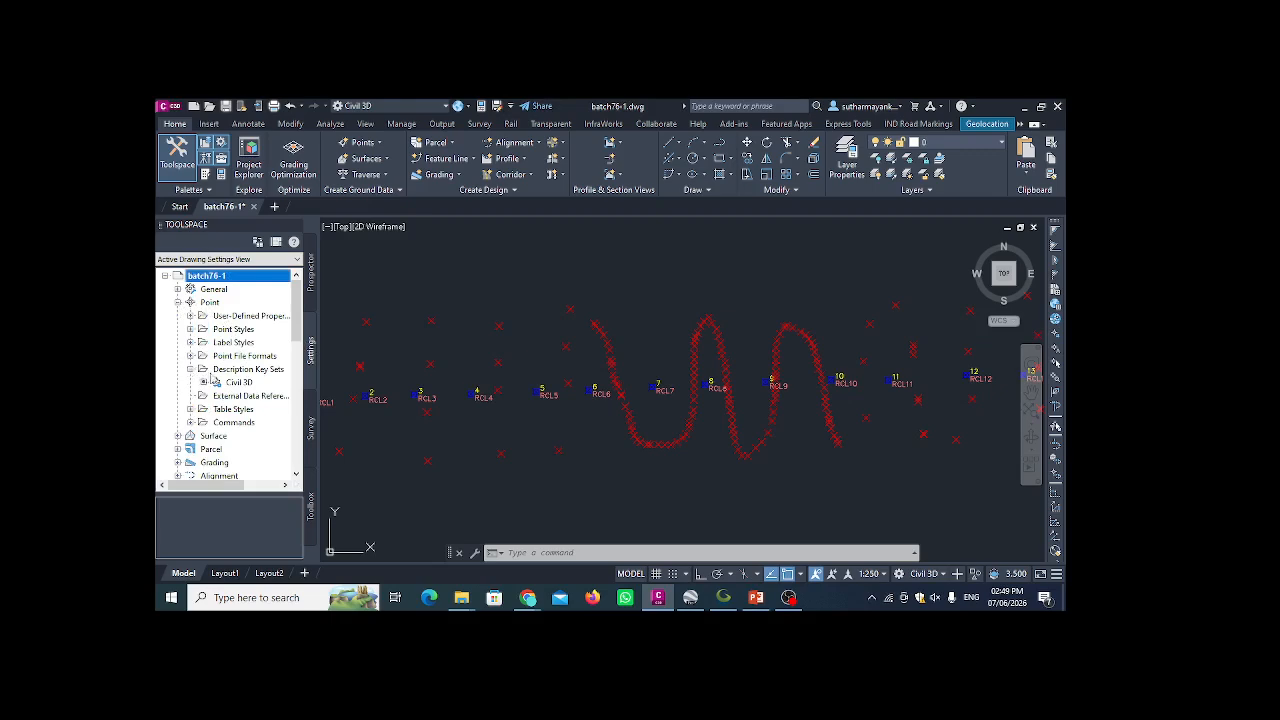
click(237, 383)
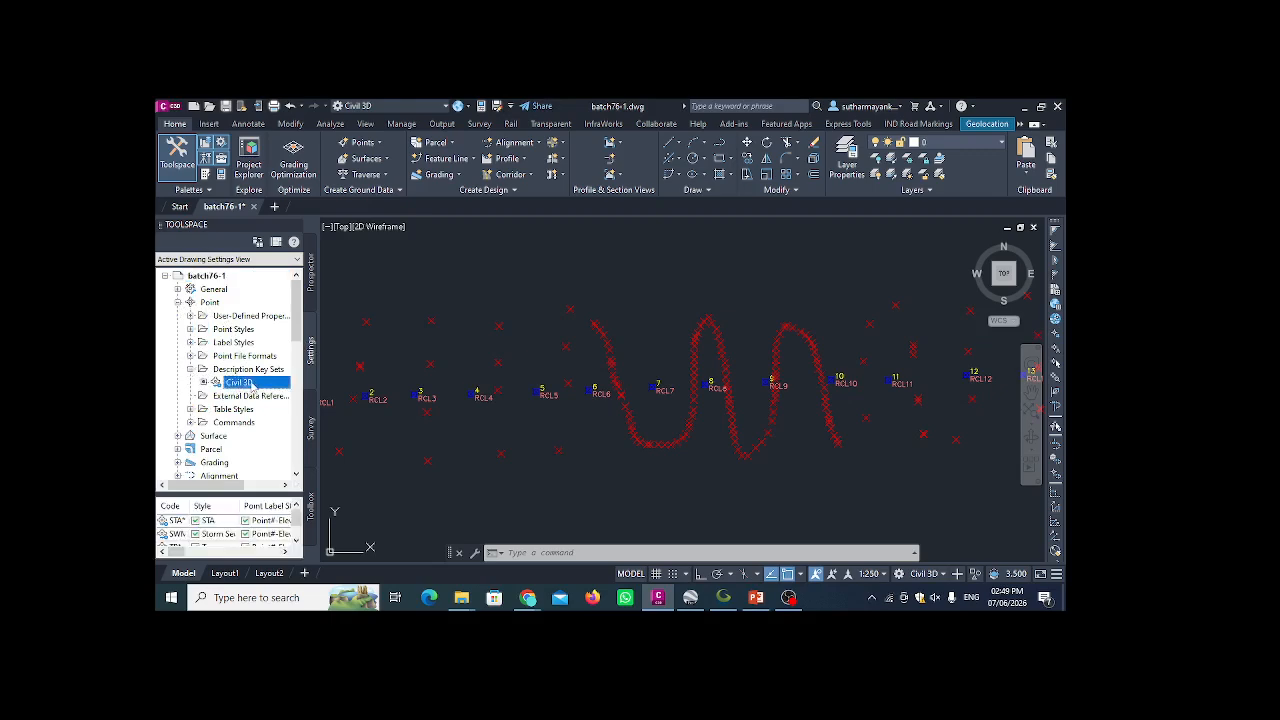
right_click(252, 385)
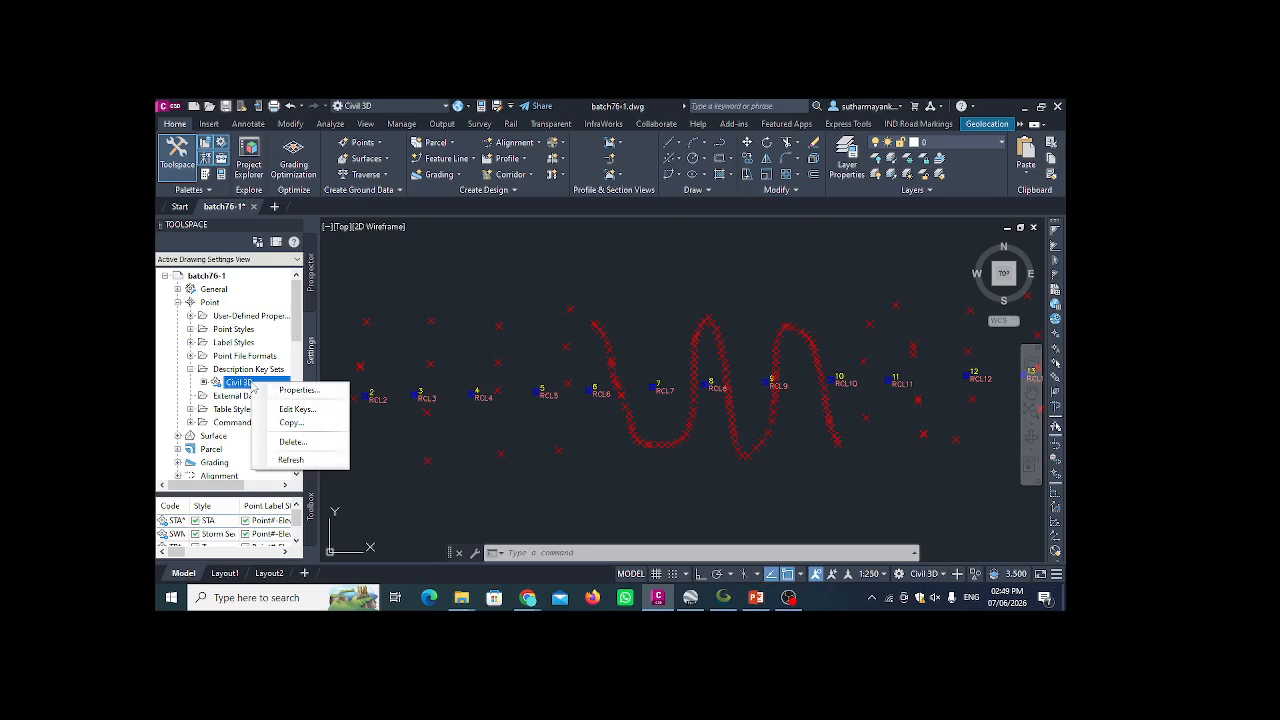
click(296, 409)
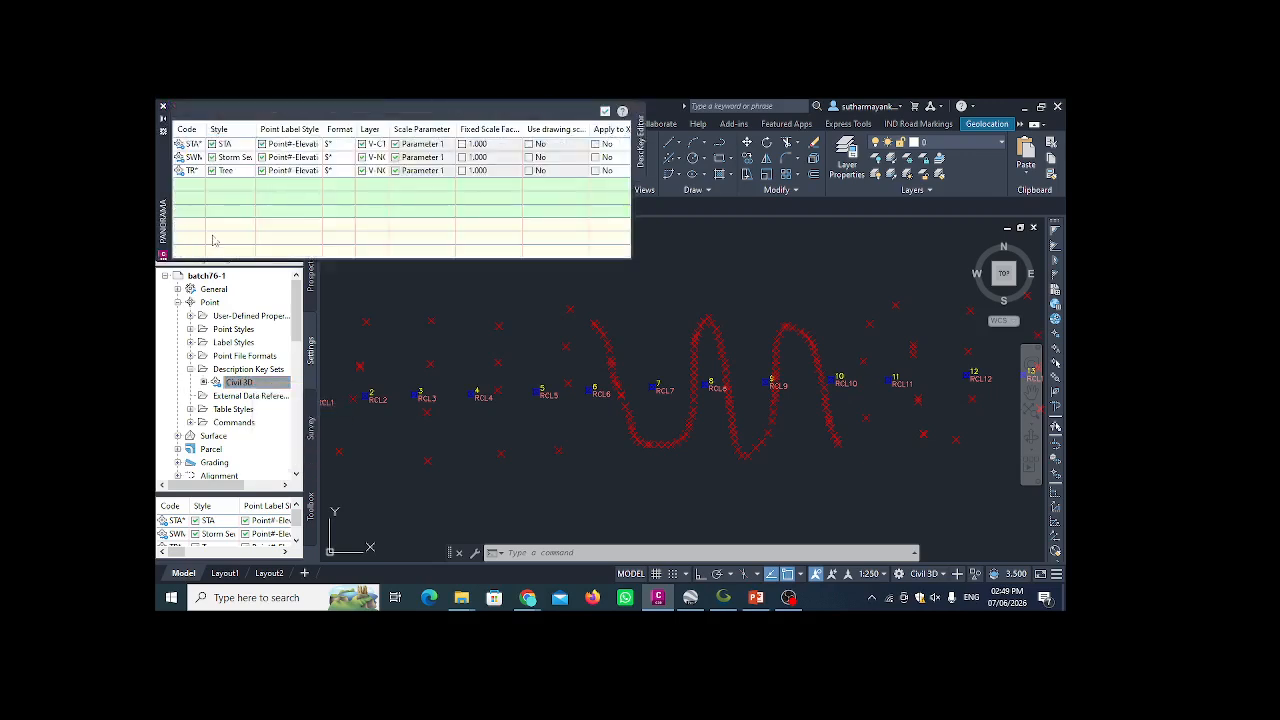
- Add a new description key with the code EG* to the Civil 3D key set and accept it
click(193, 172)
right_click(193, 172)
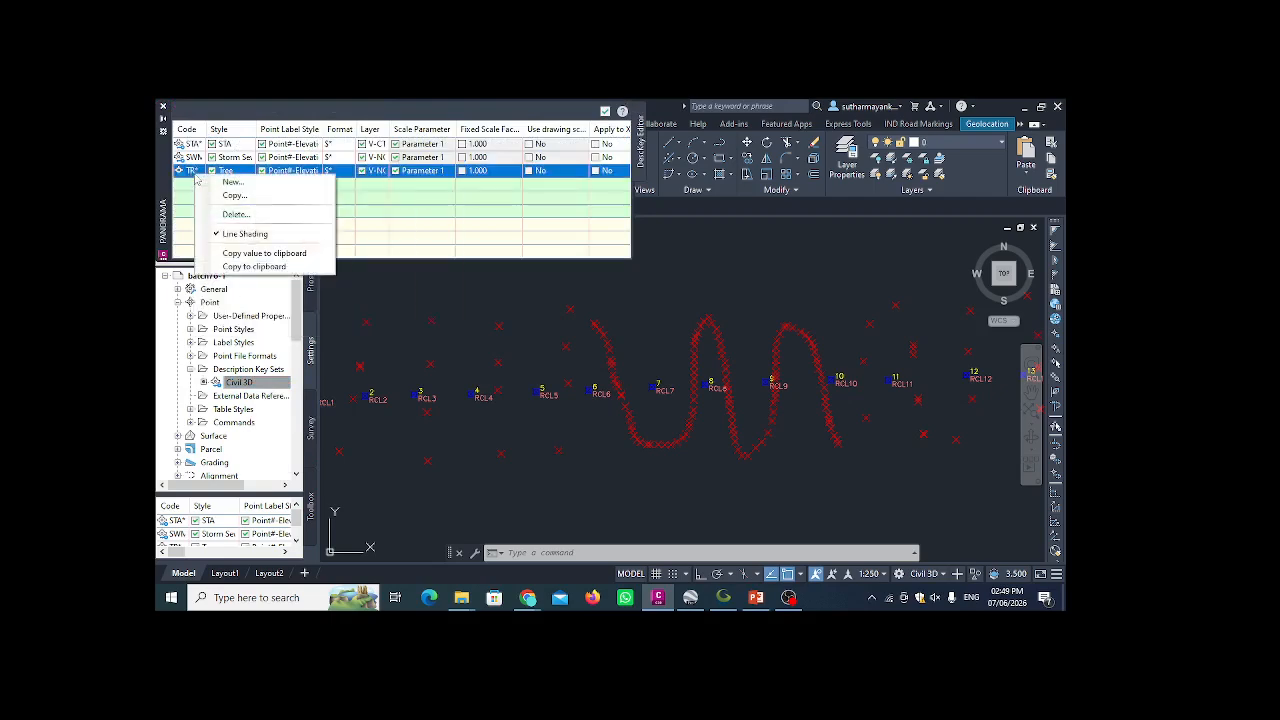
click(230, 182)
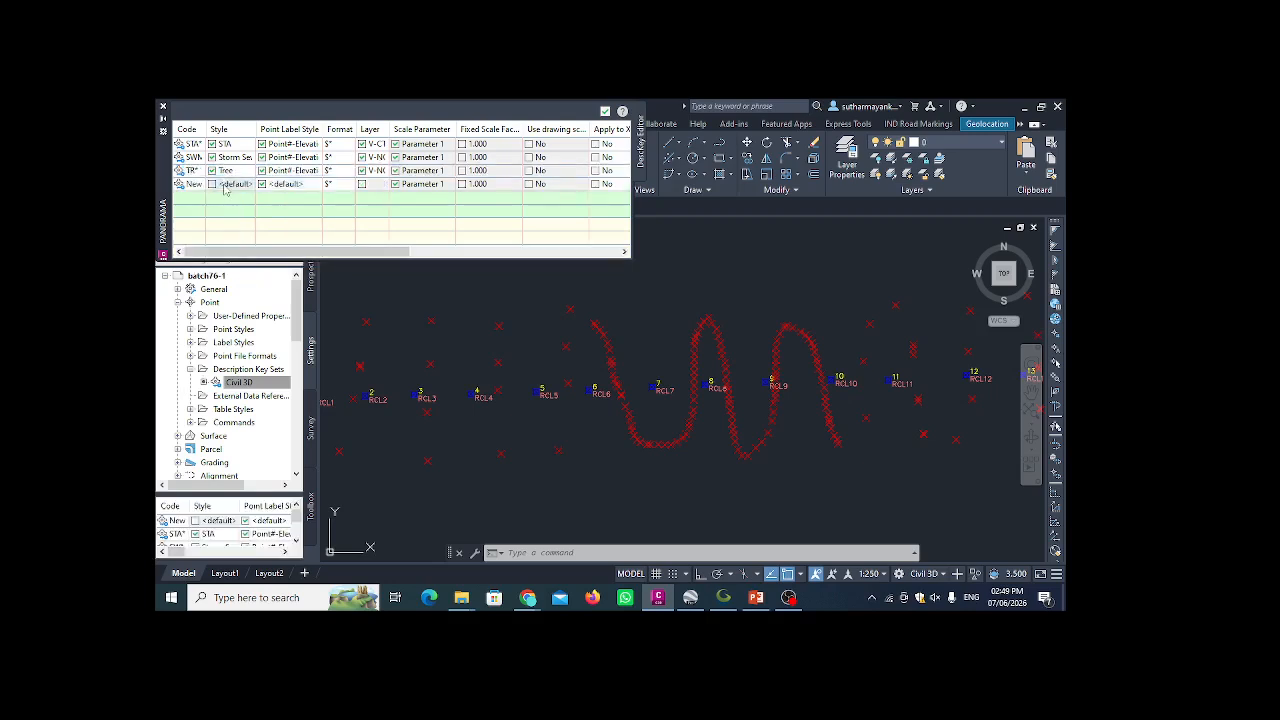
click(198, 186)
click(198, 186)
key(BackSpace)
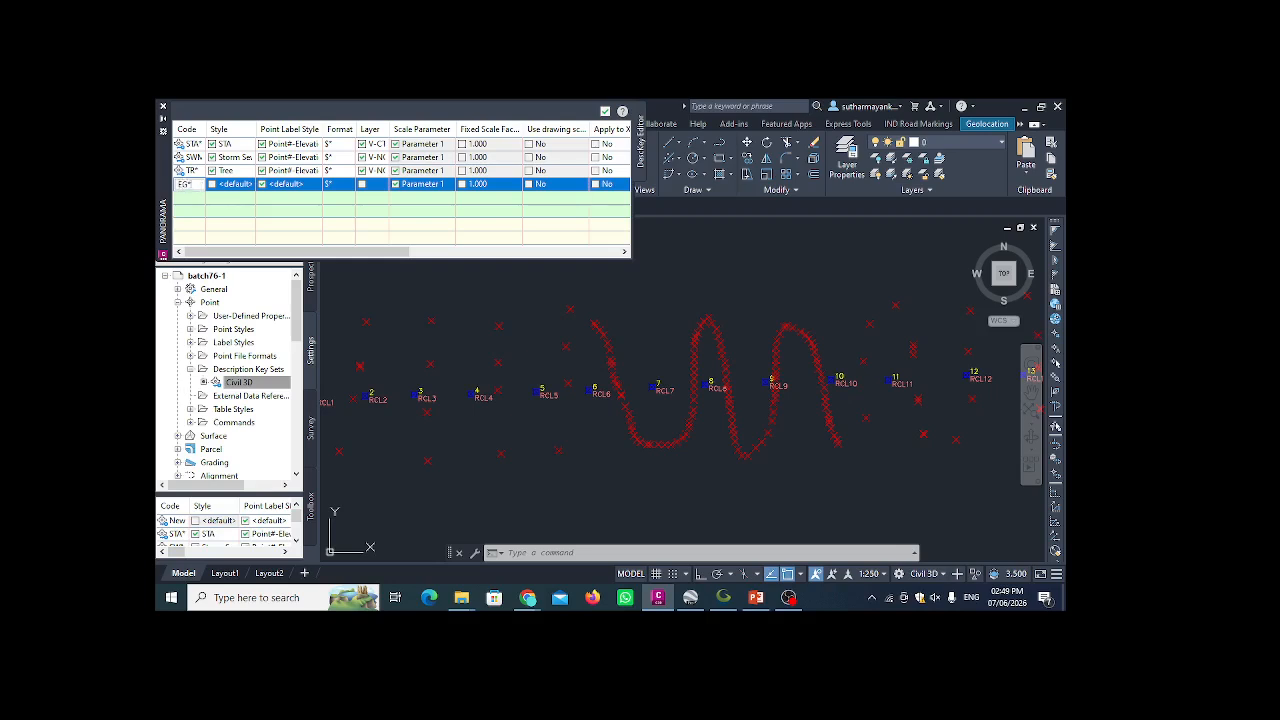
click(384, 214)
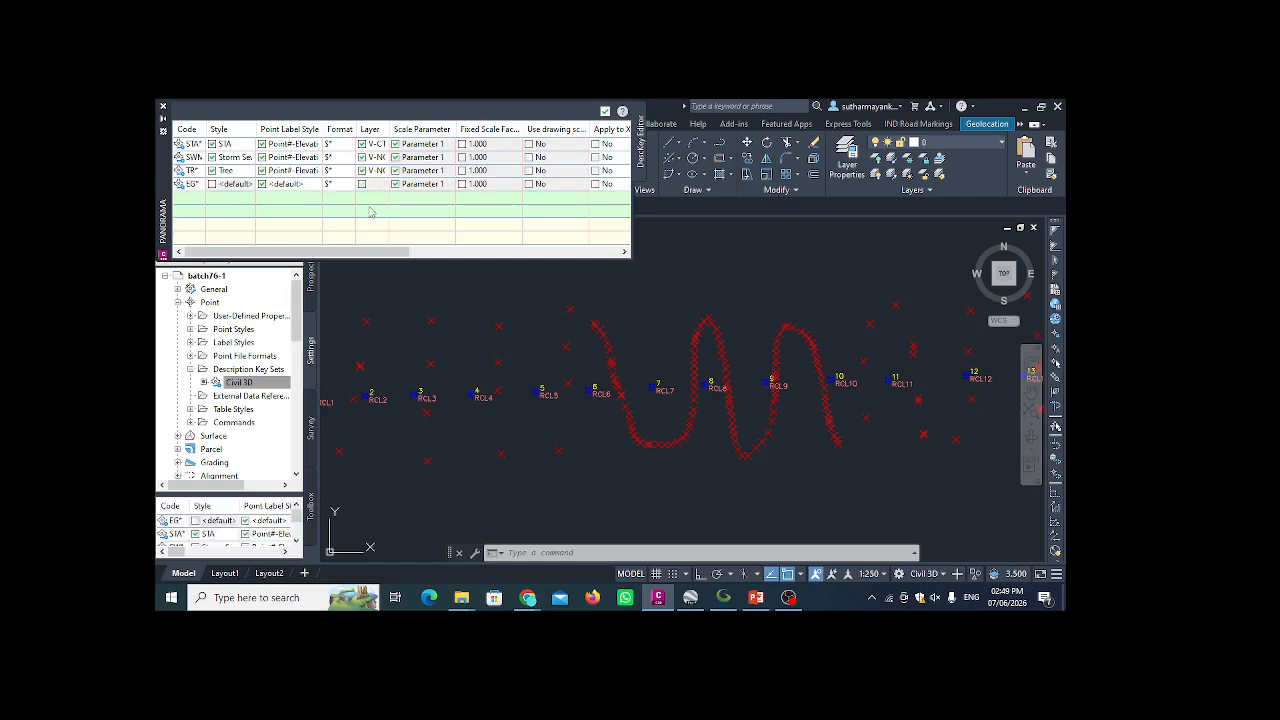
click(605, 111)
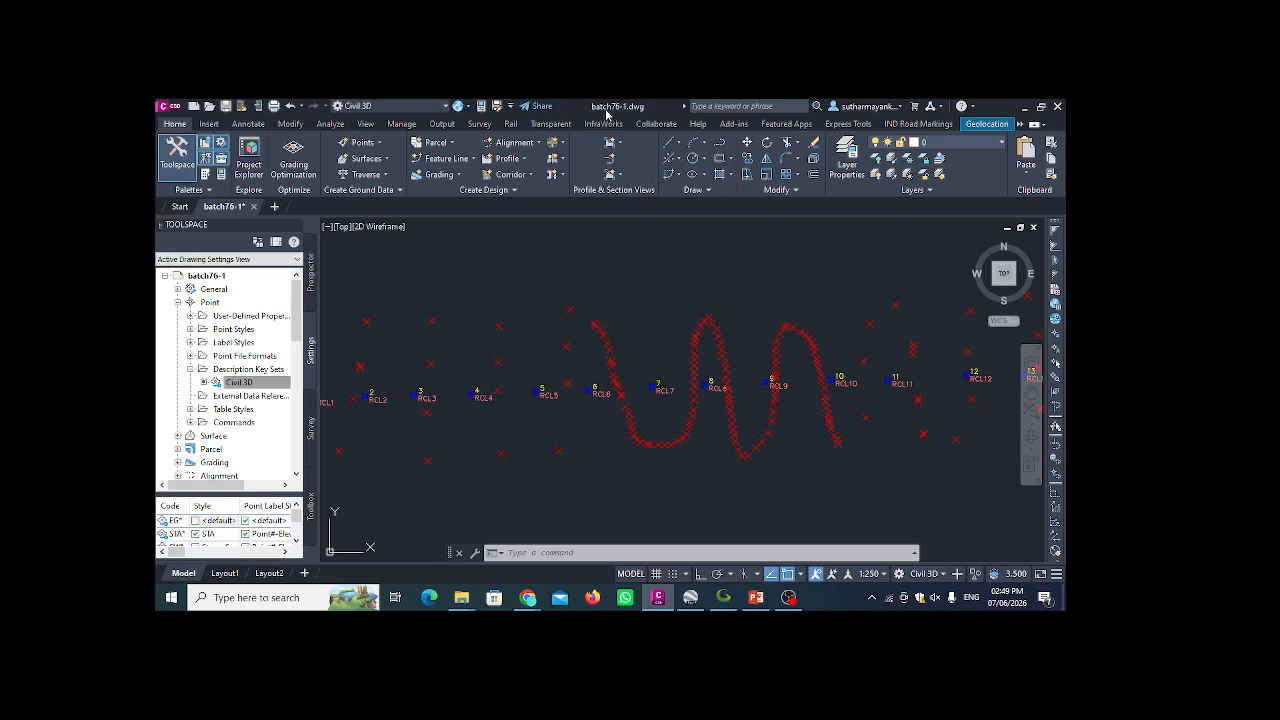
- Start a new point group named EG and match its raw descriptions to the EG* code
click(311, 281)
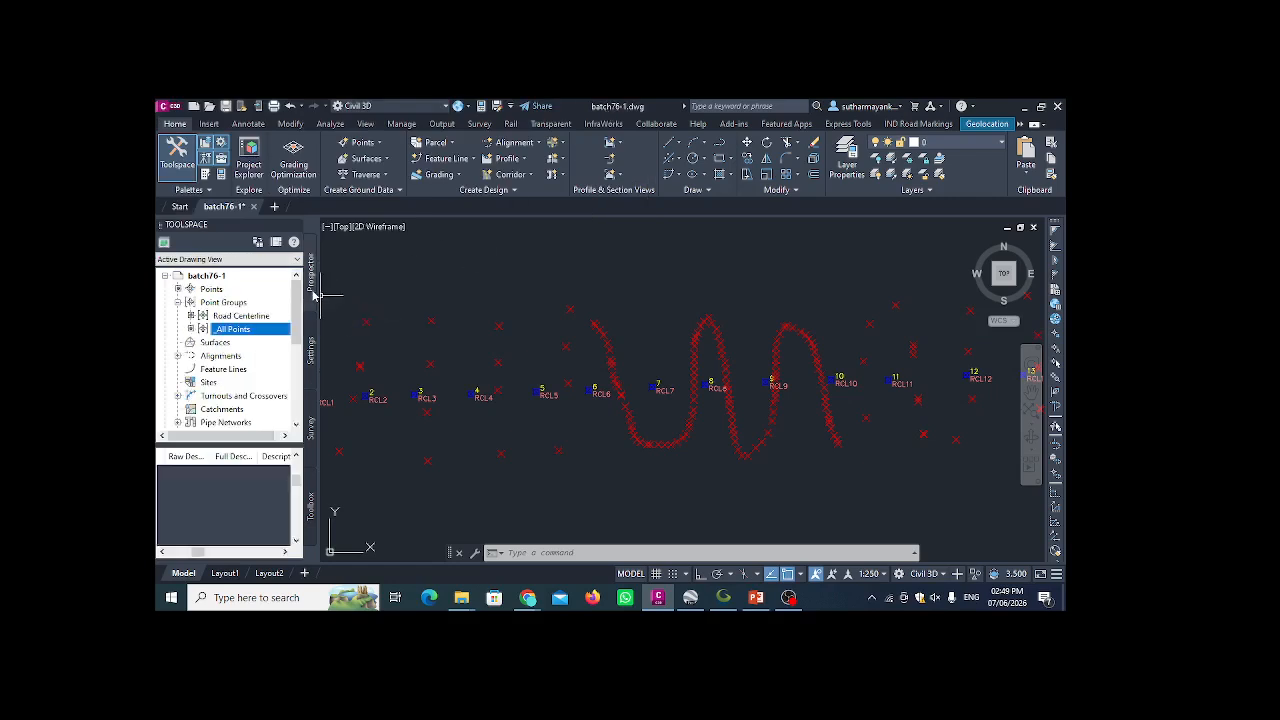
click(240, 316)
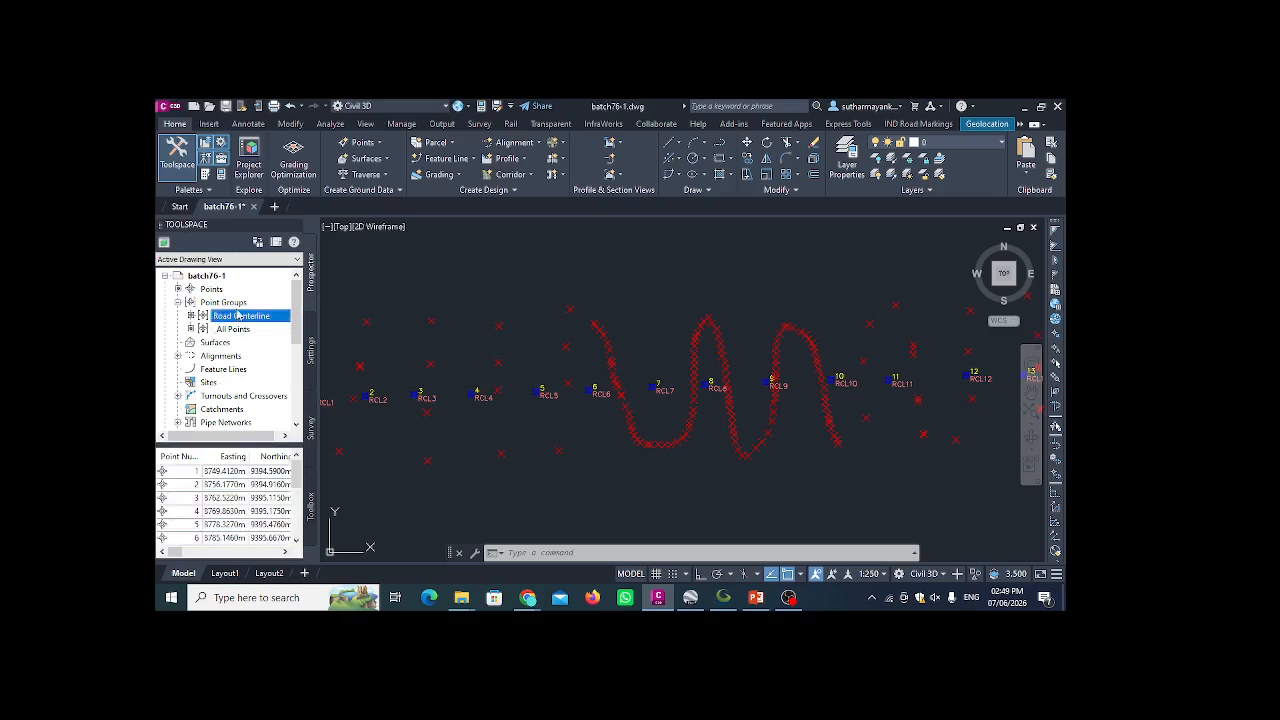
click(225, 302)
right_click(240, 306)
click(258, 333)
drag(326, 229, 264, 233)
text(e)
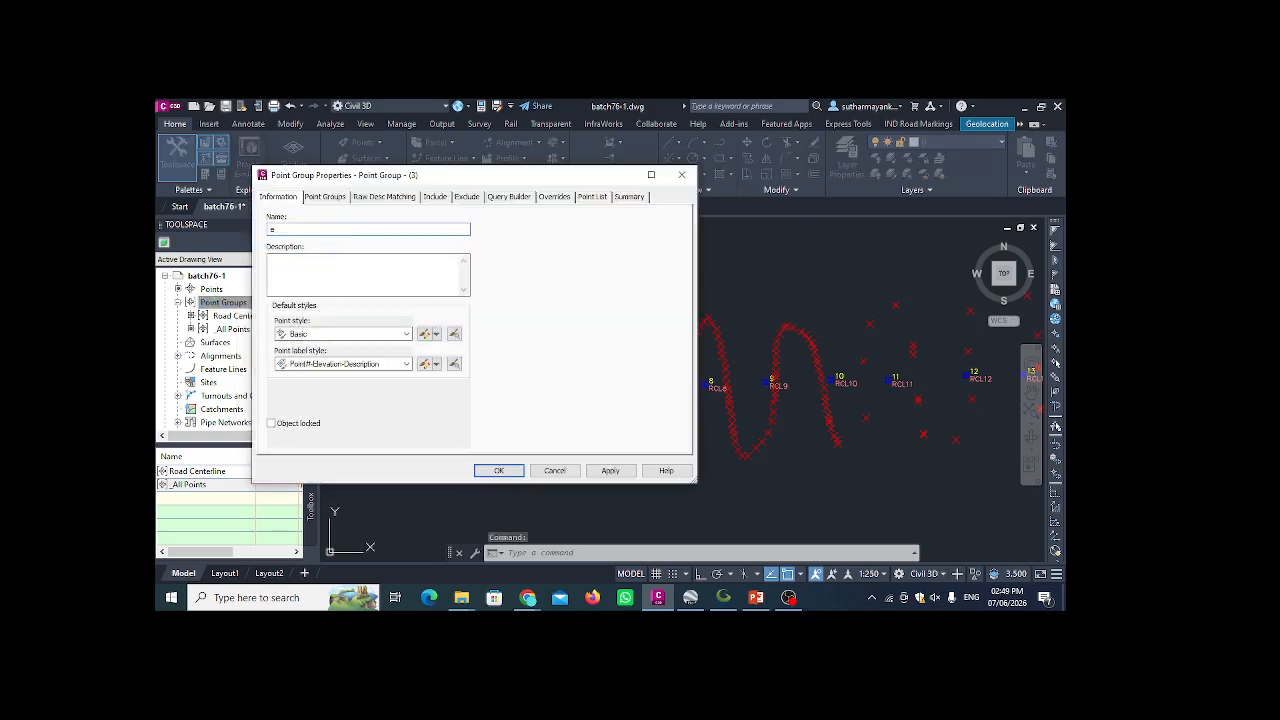
key(BackSpace)
click(383, 197)
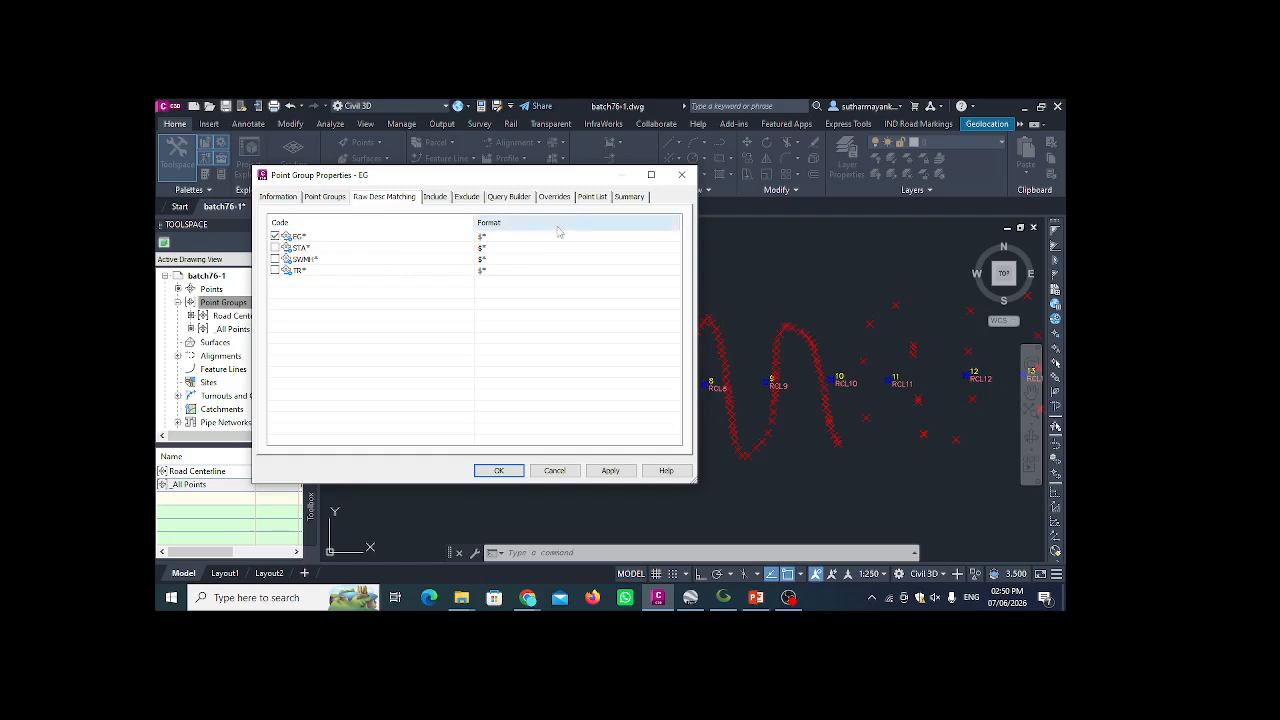
- Check the EG group's matching points in its point list and create the group
click(591, 197)
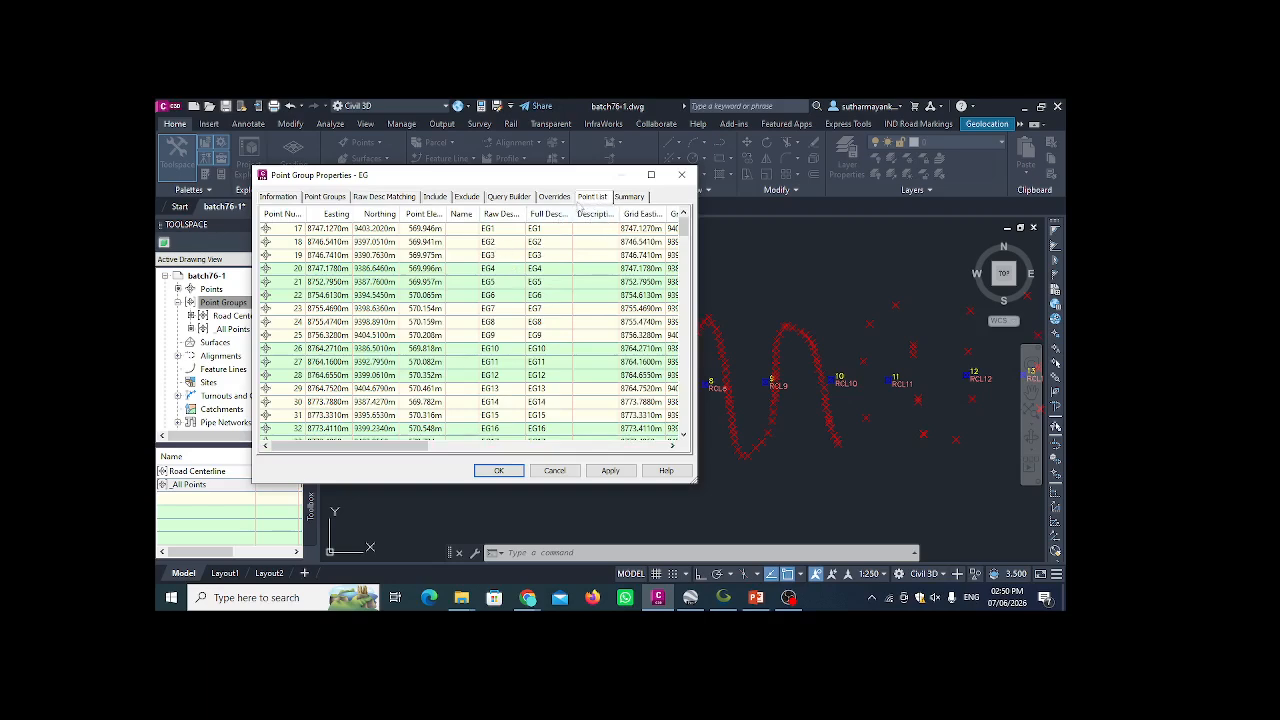
click(325, 197)
click(360, 199)
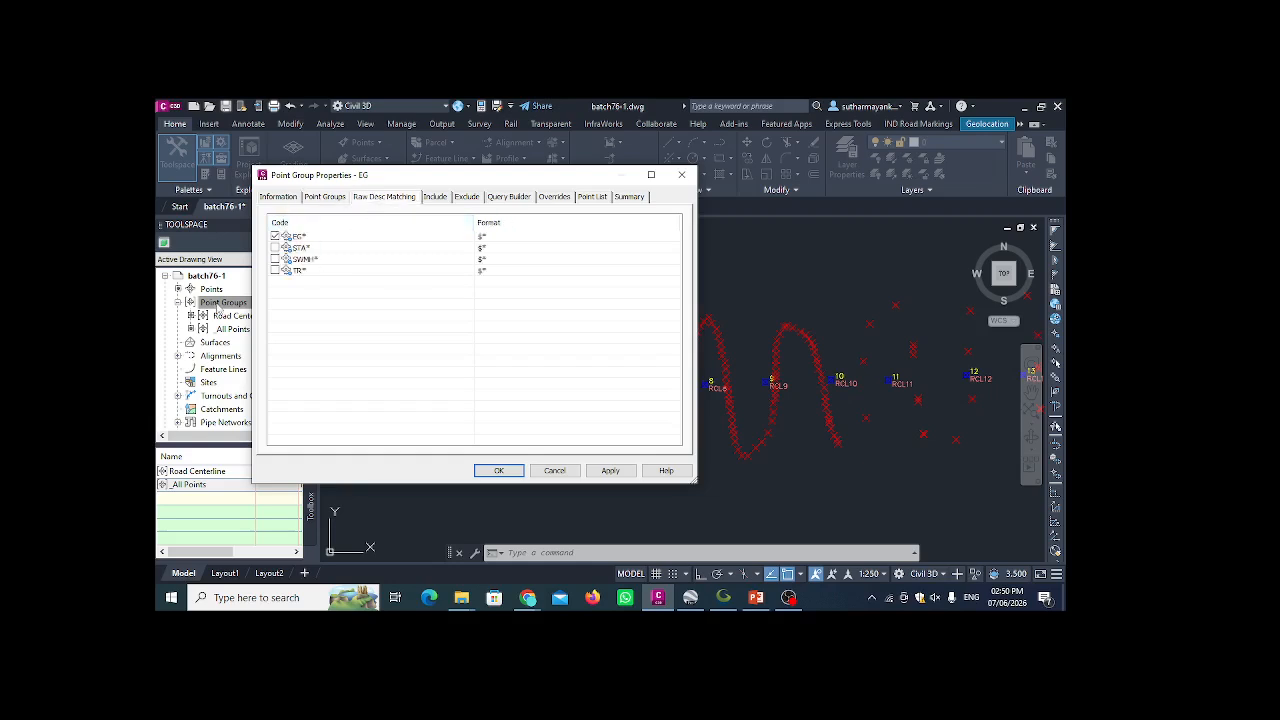
click(593, 197)
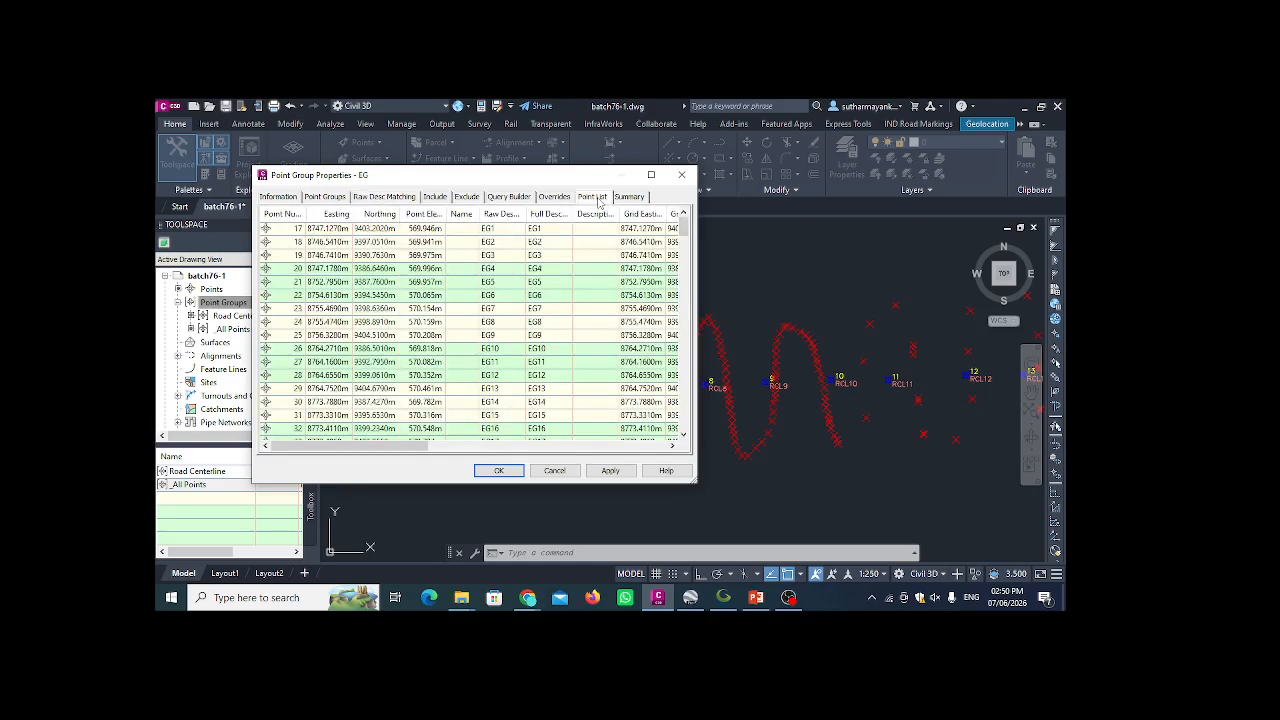
scroll(447, 252, down, 20)
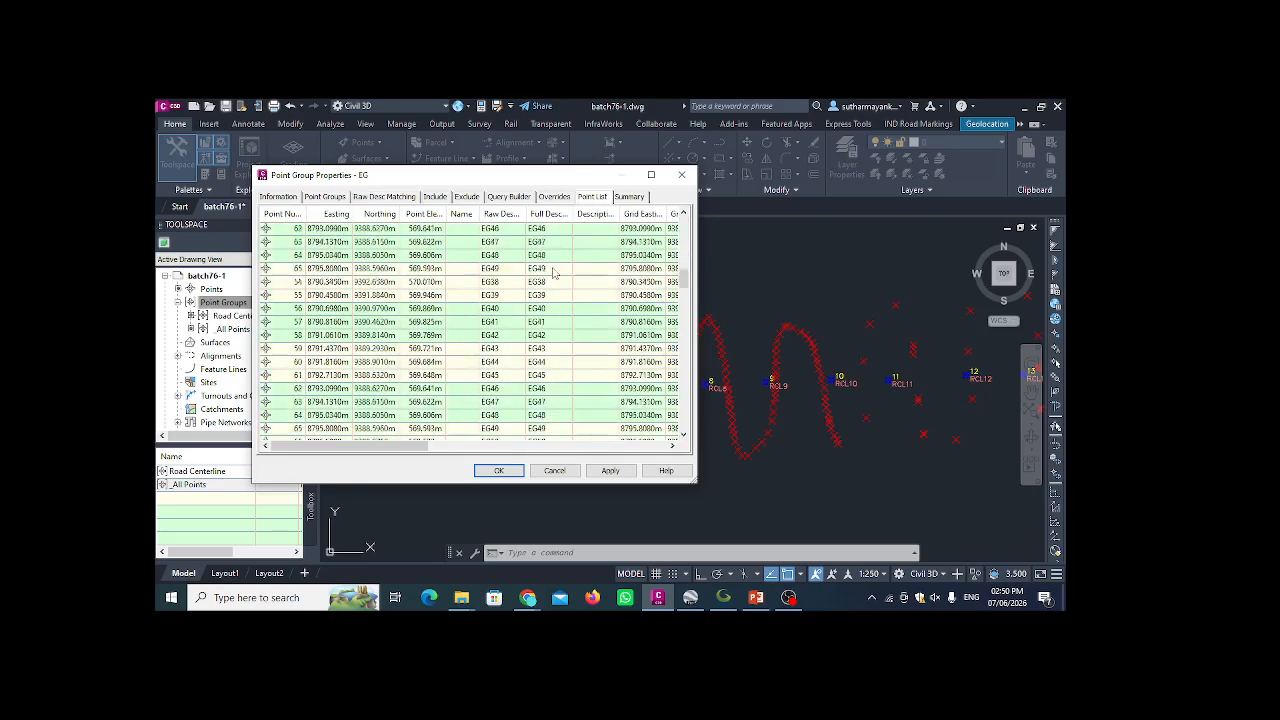
scroll(553, 272, down, 12)
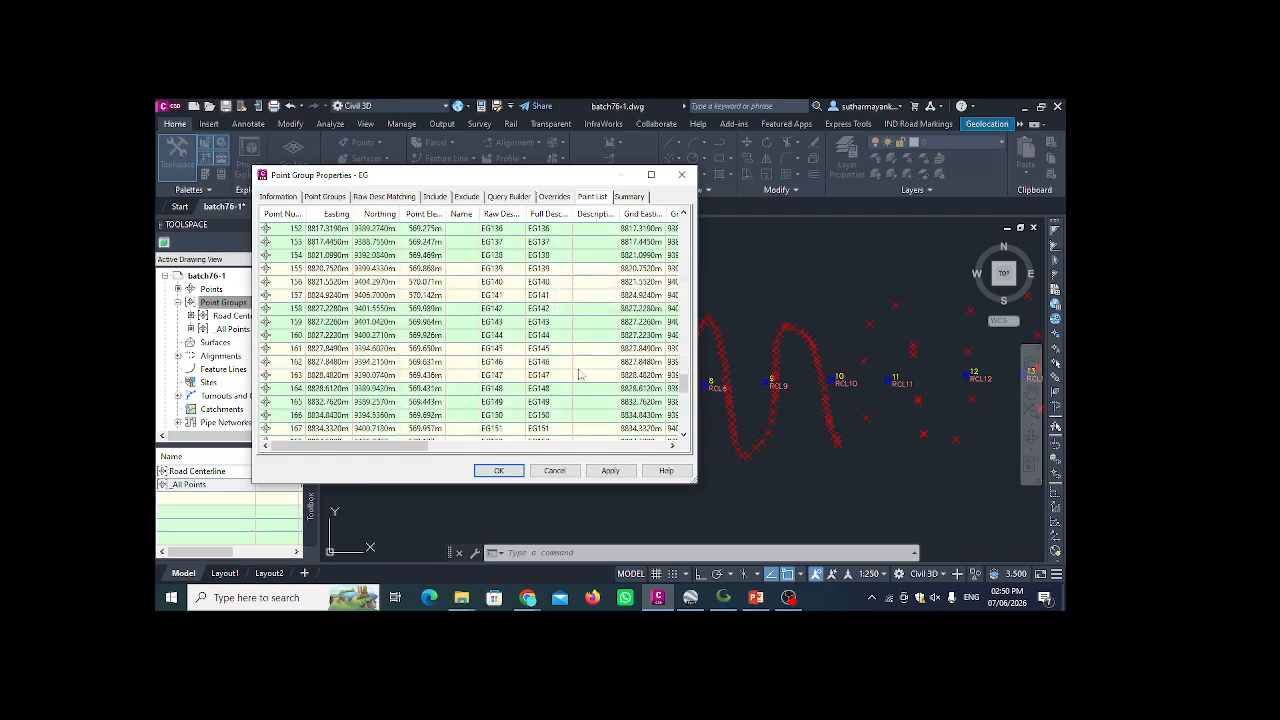
click(609, 470)
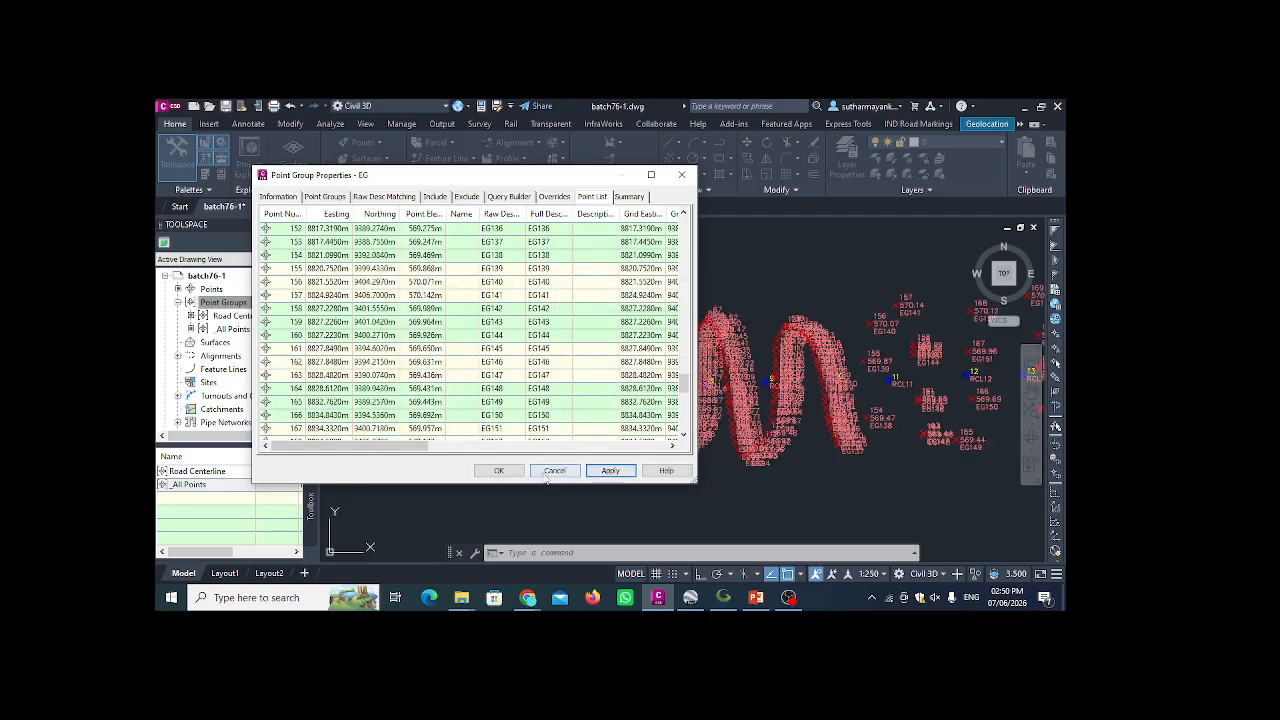
click(500, 470)
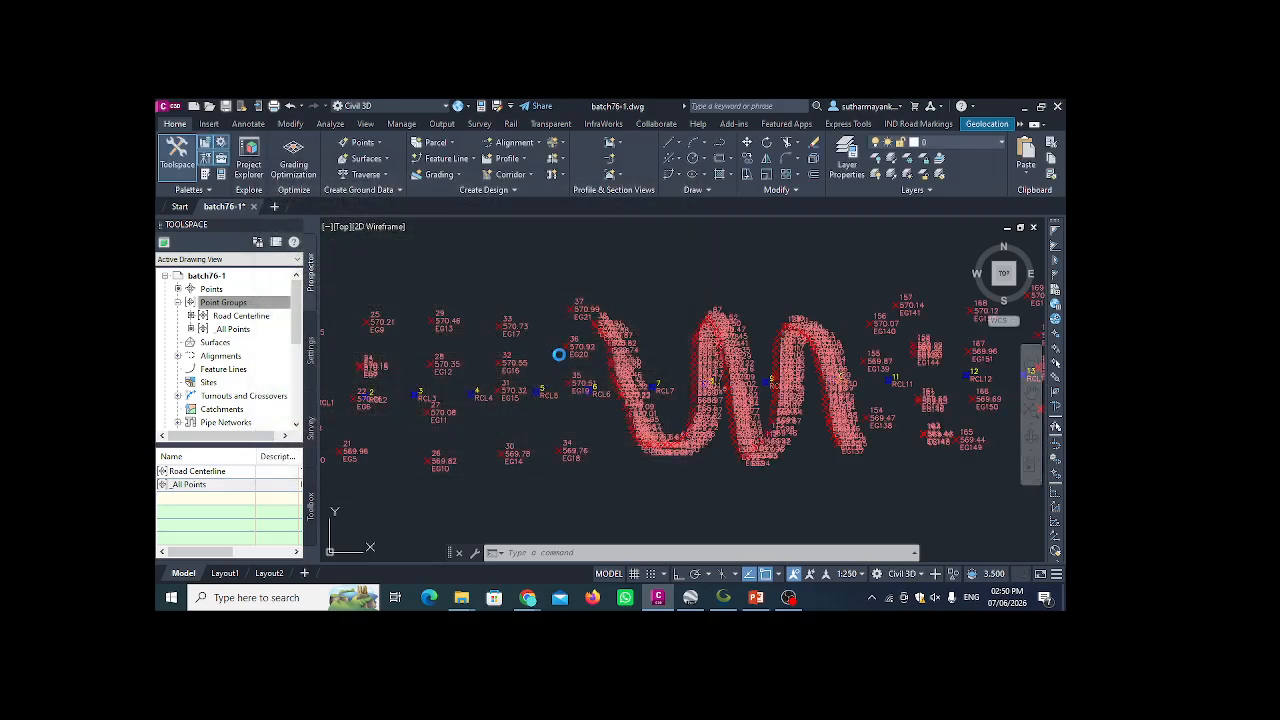
- Move the _All Points group to the top of the point group display order
click(236, 316)
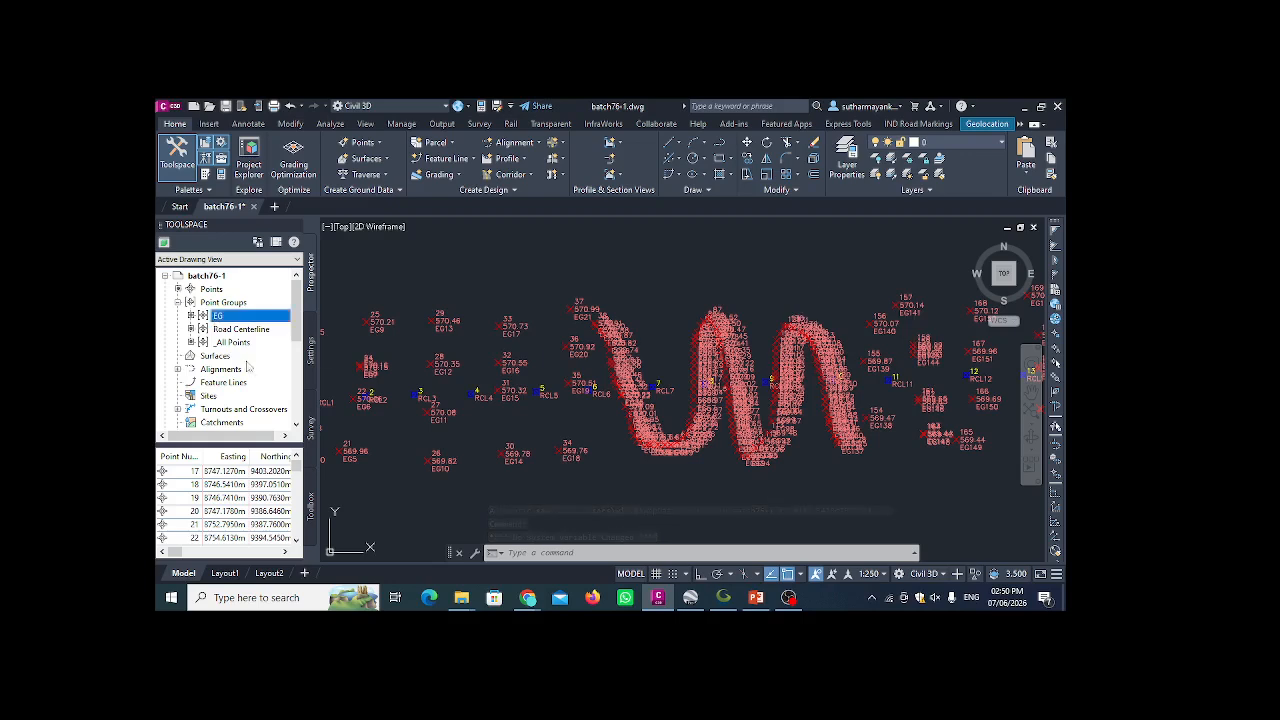
right_click(250, 303)
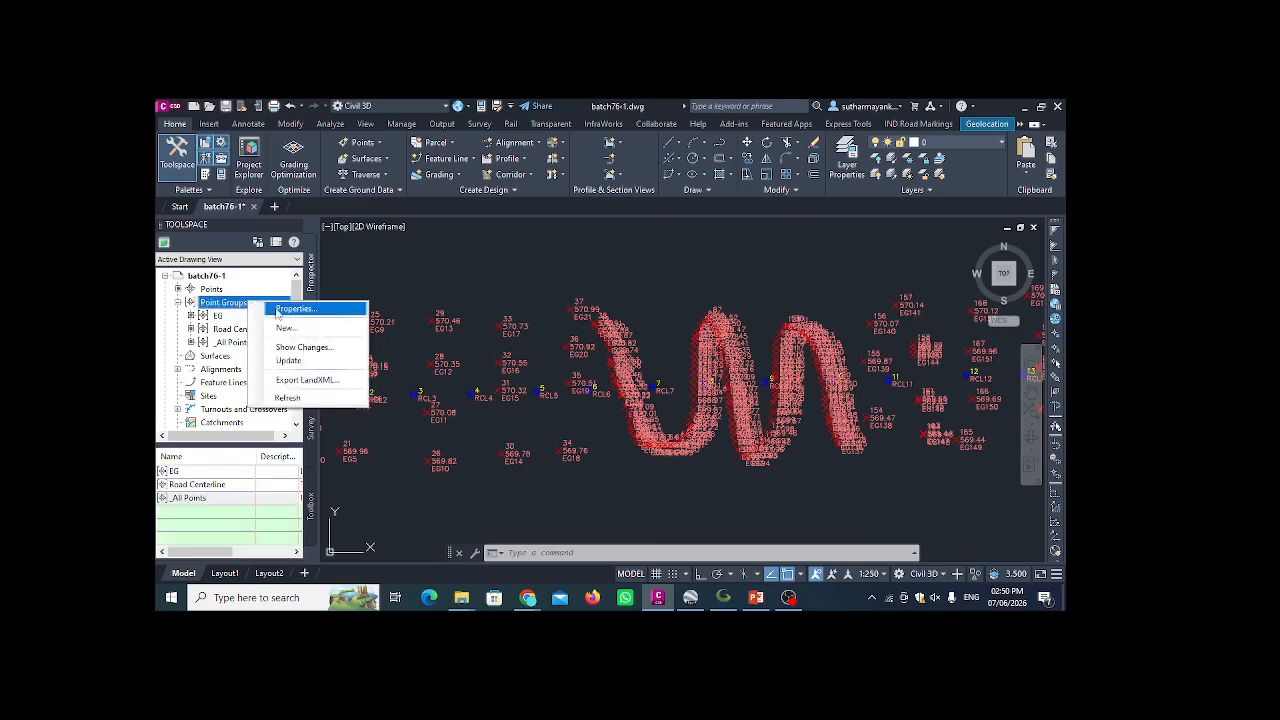
click(279, 310)
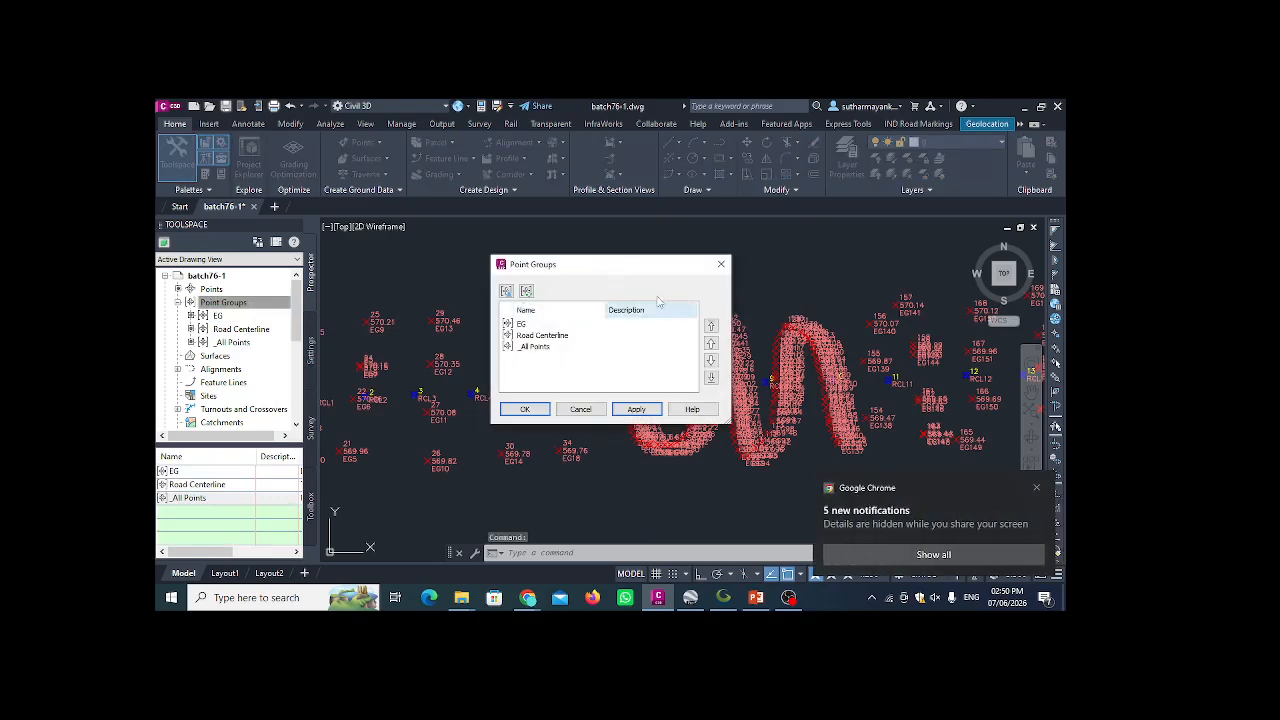
click(652, 340)
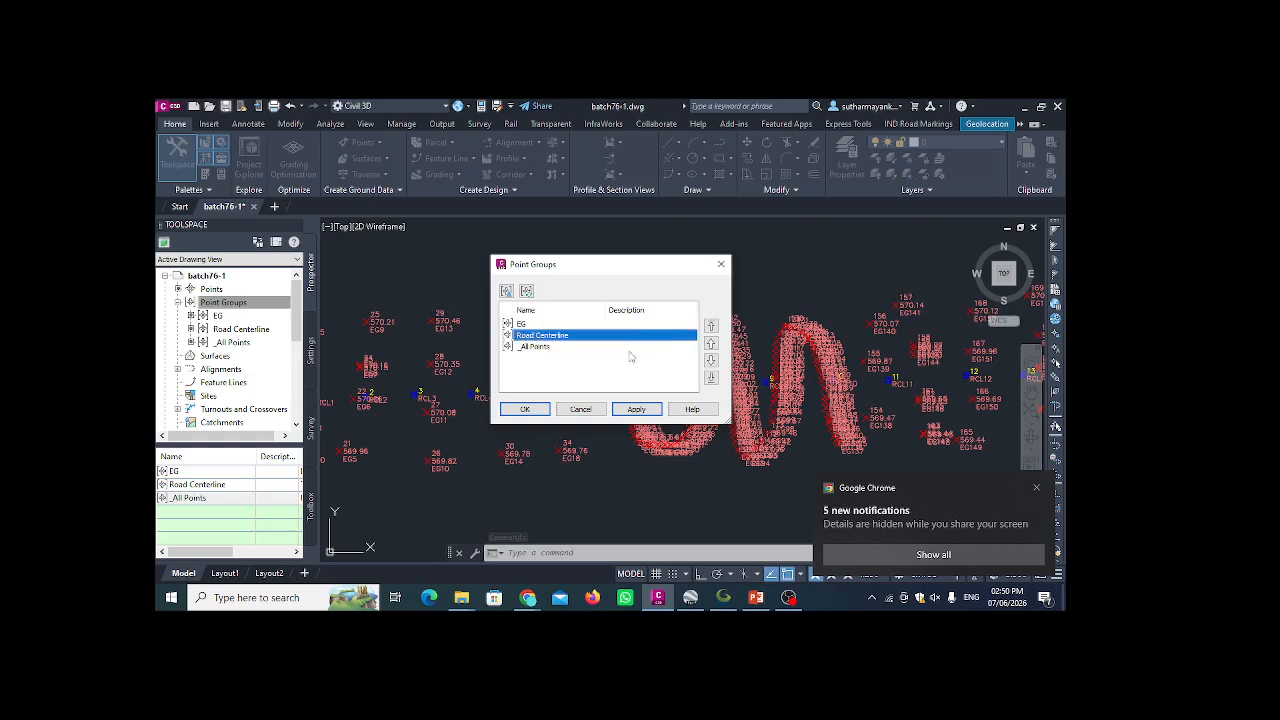
click(547, 347)
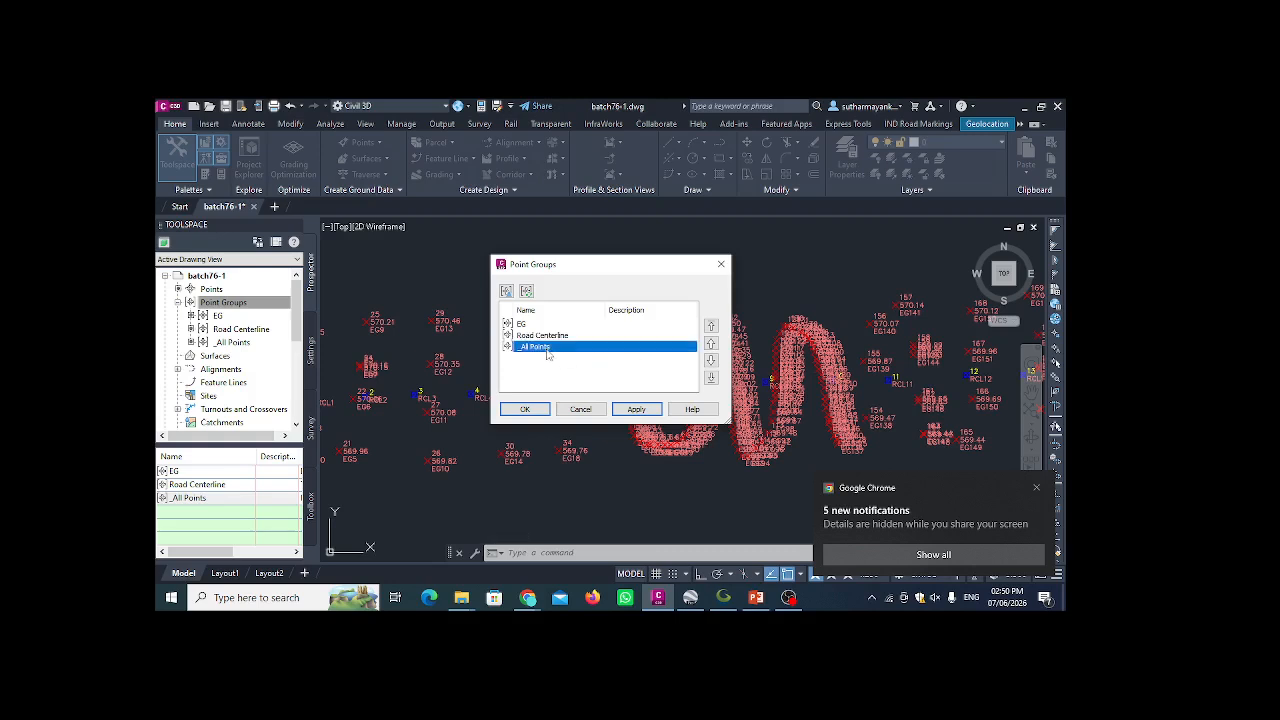
click(711, 327)
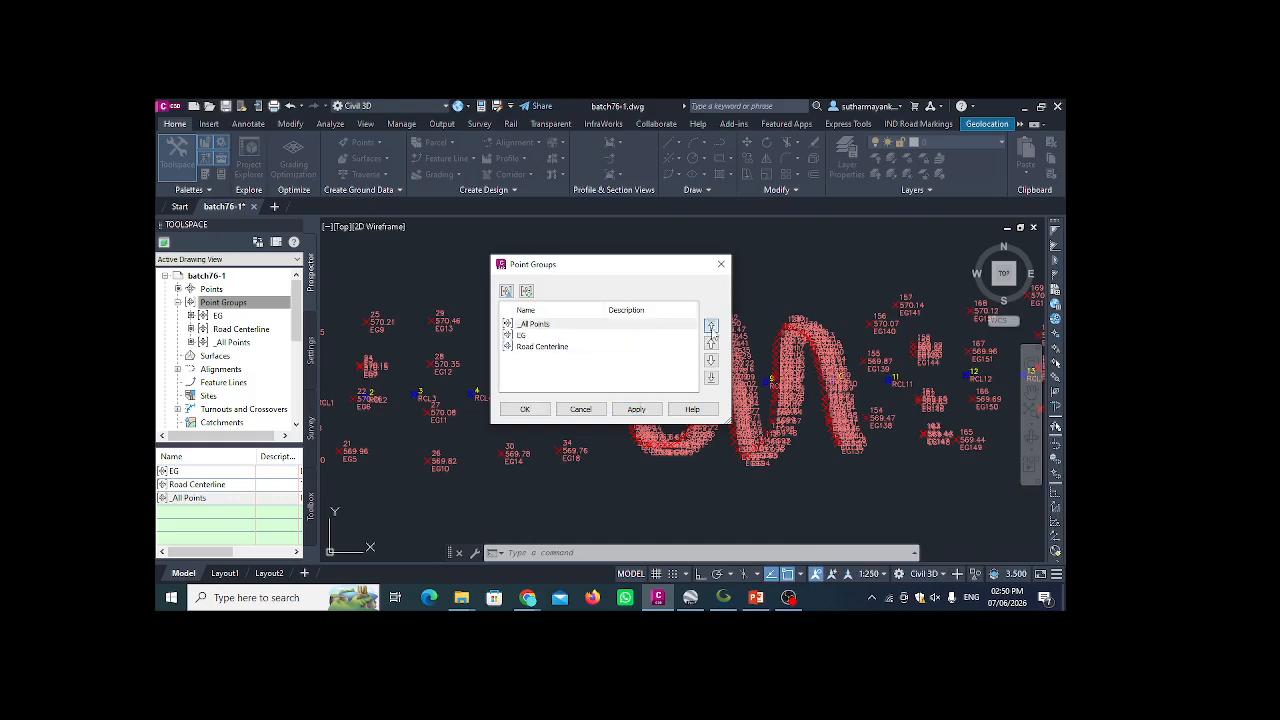
click(524, 409)
scroll(686, 429, down, 4)
scroll(703, 434, up, 4)
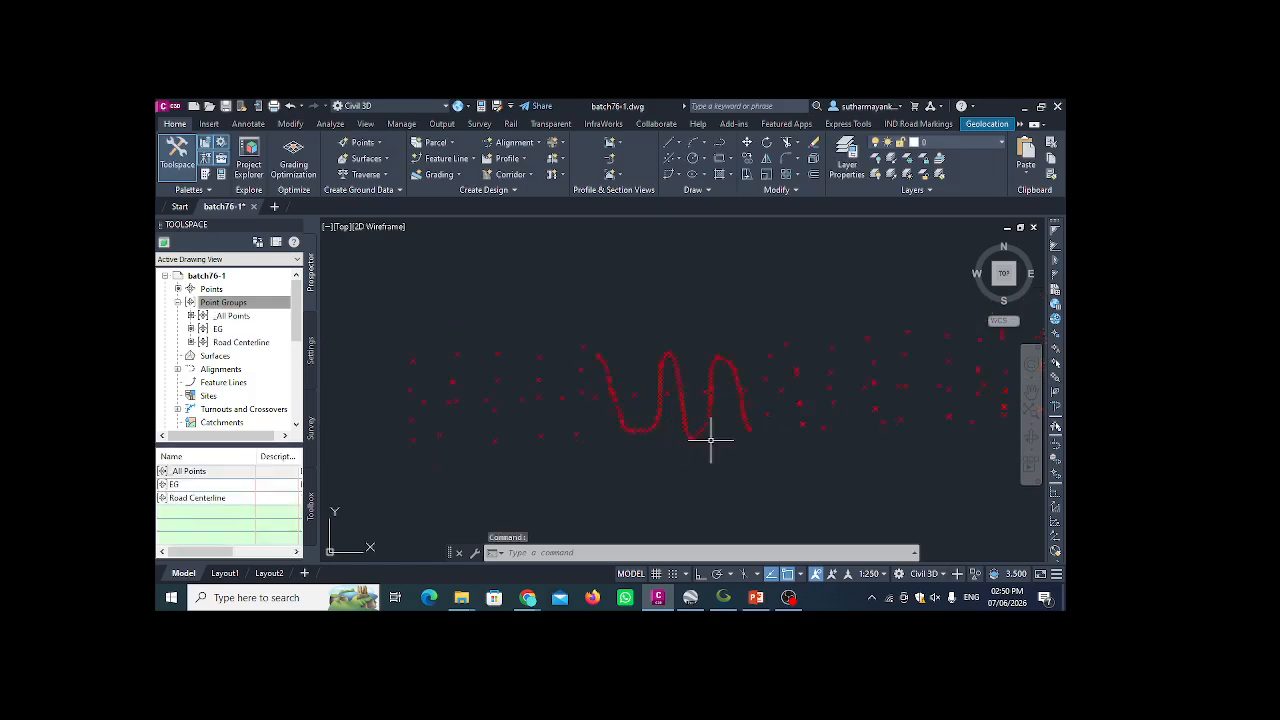
scroll(680, 440, down, 2)
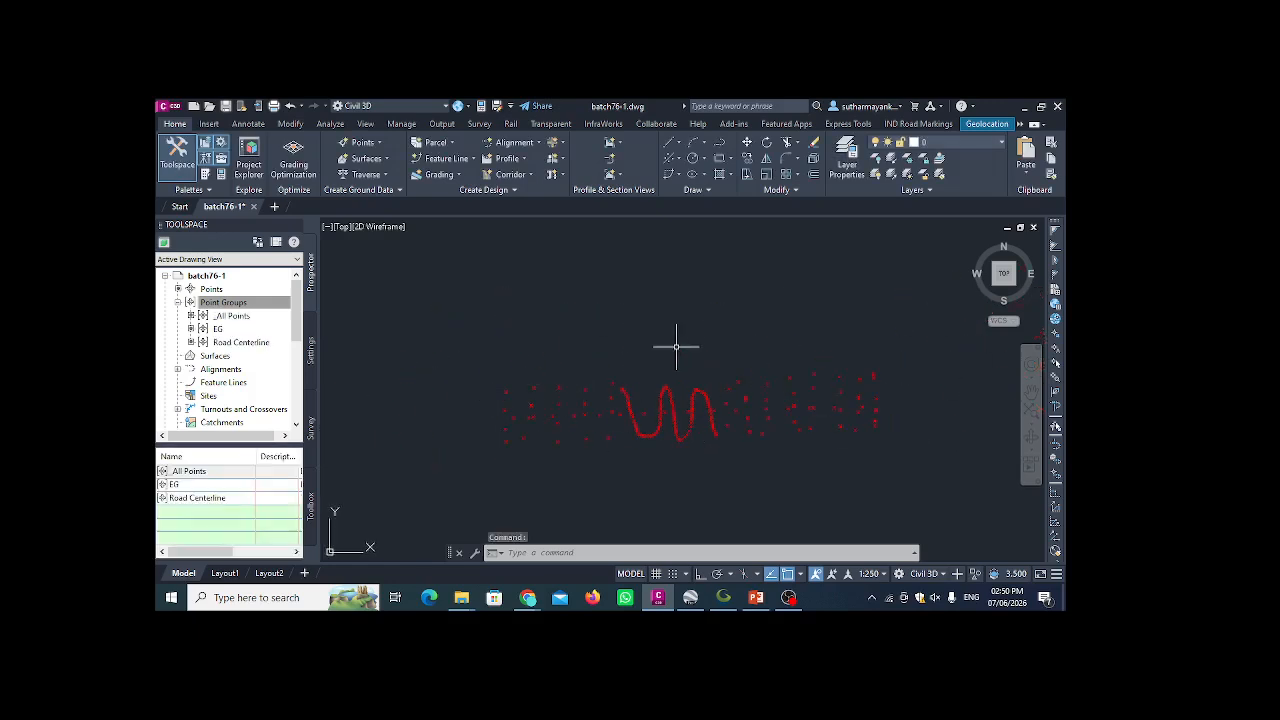
- Move the EG group to the top of the point group display order
click(230, 302)
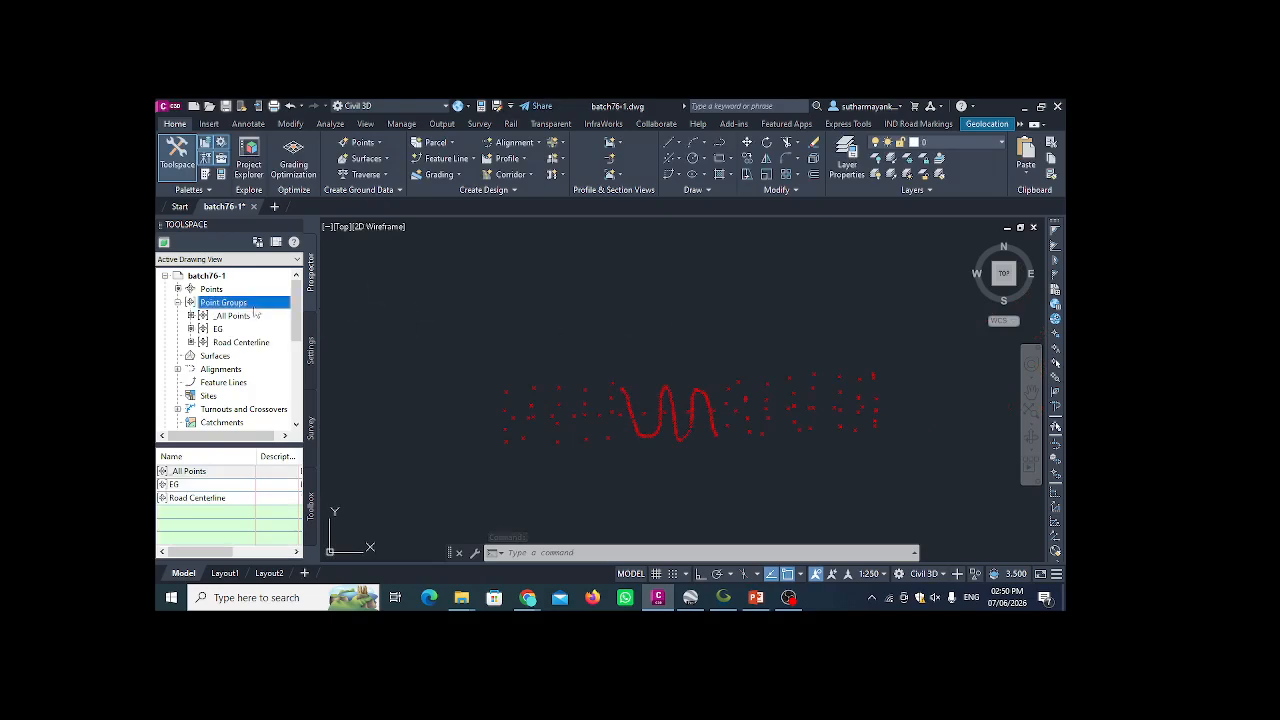
right_click(241, 302)
click(271, 311)
click(521, 336)
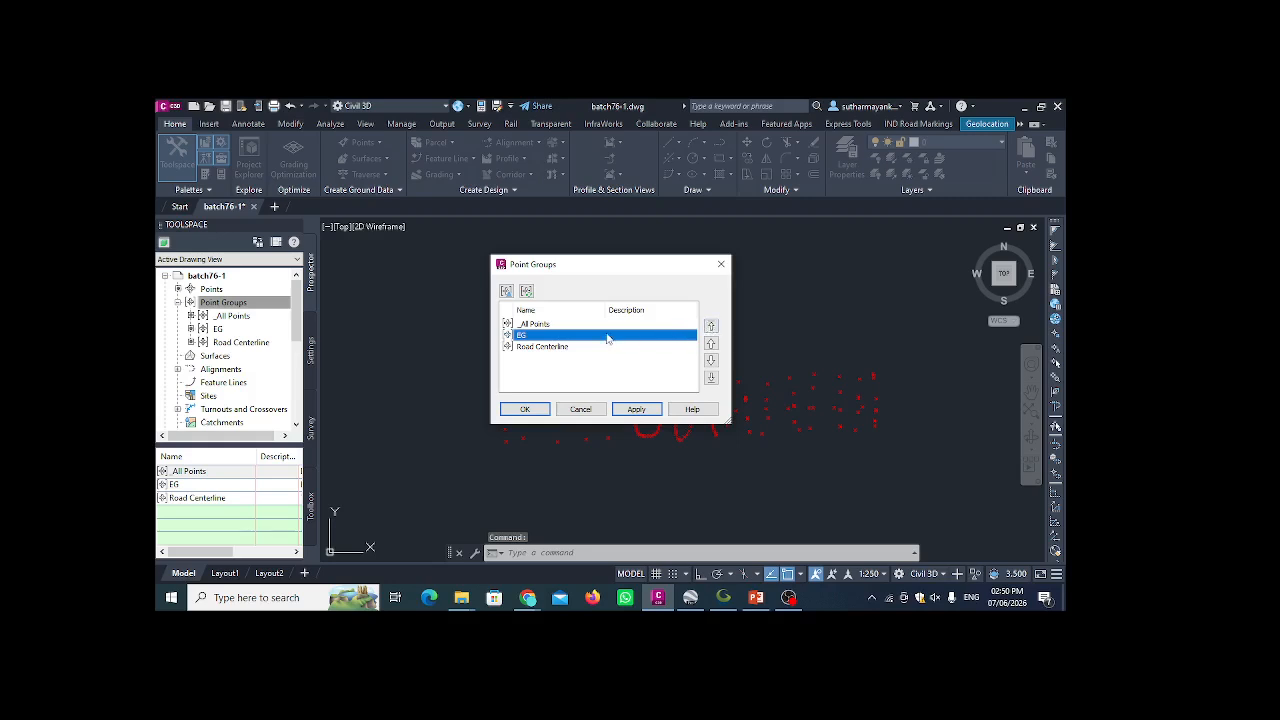
click(712, 326)
click(636, 410)
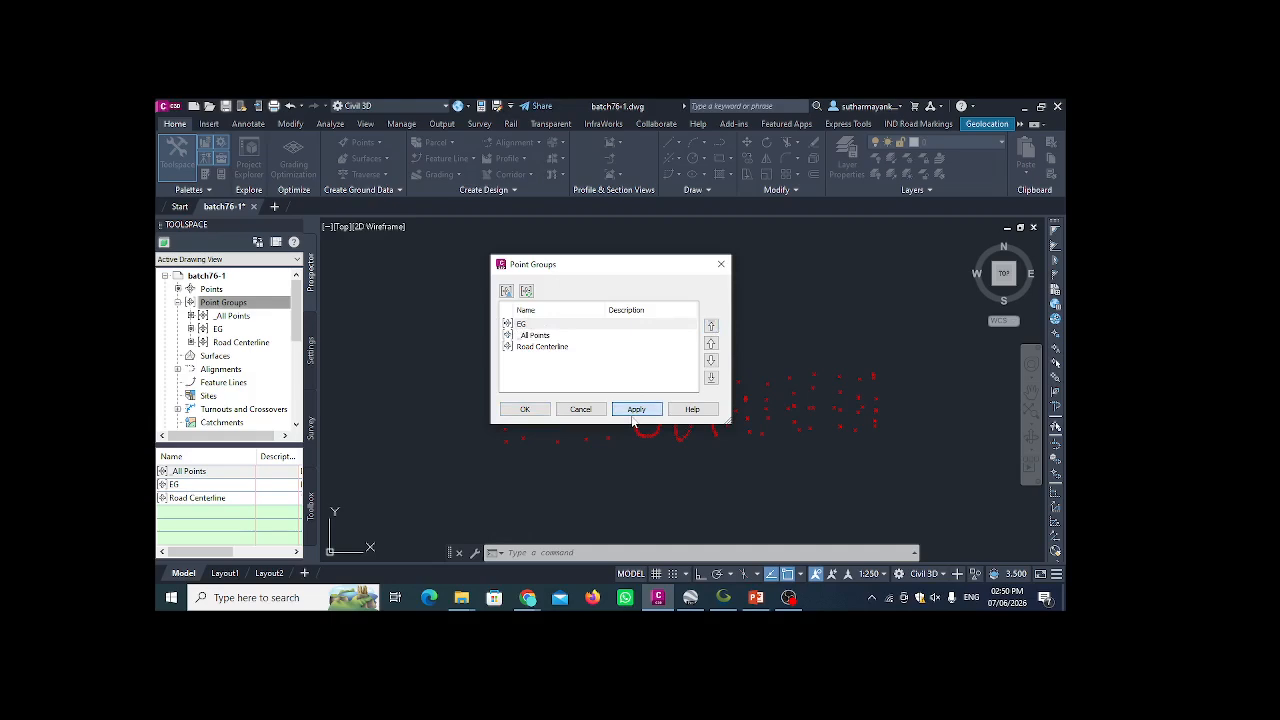
click(524, 409)
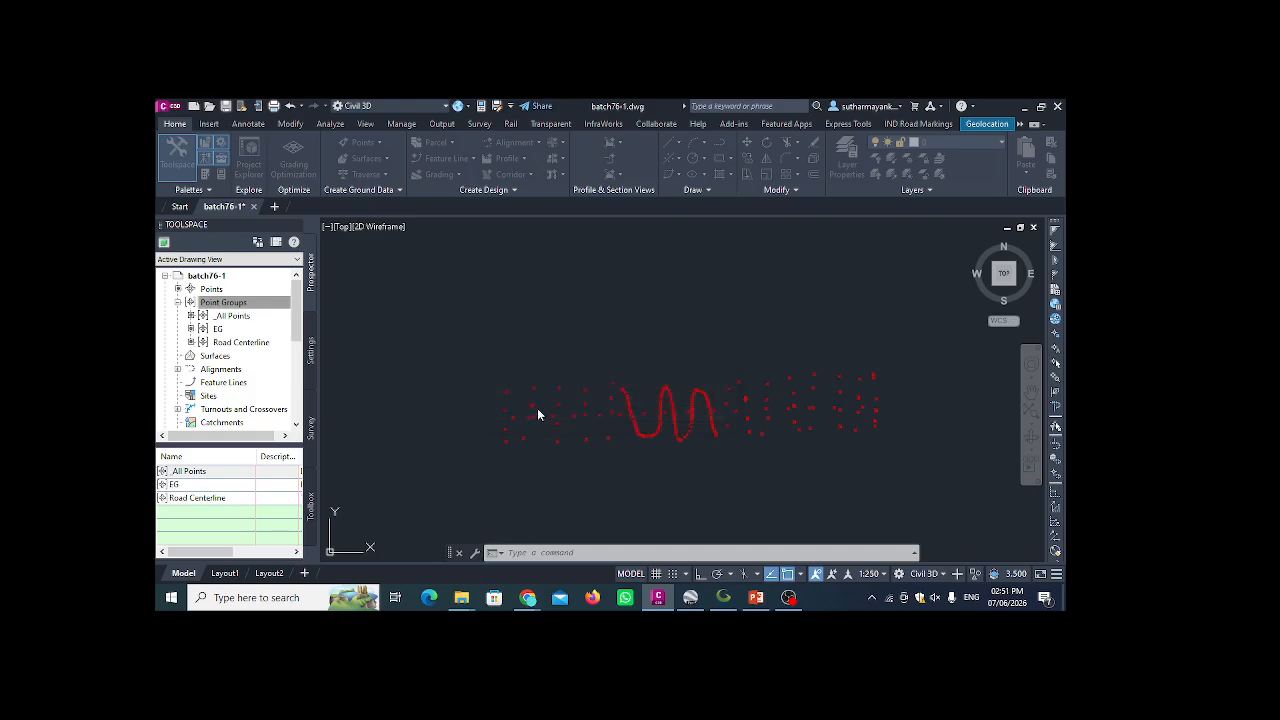
scroll(632, 432, up, 4)
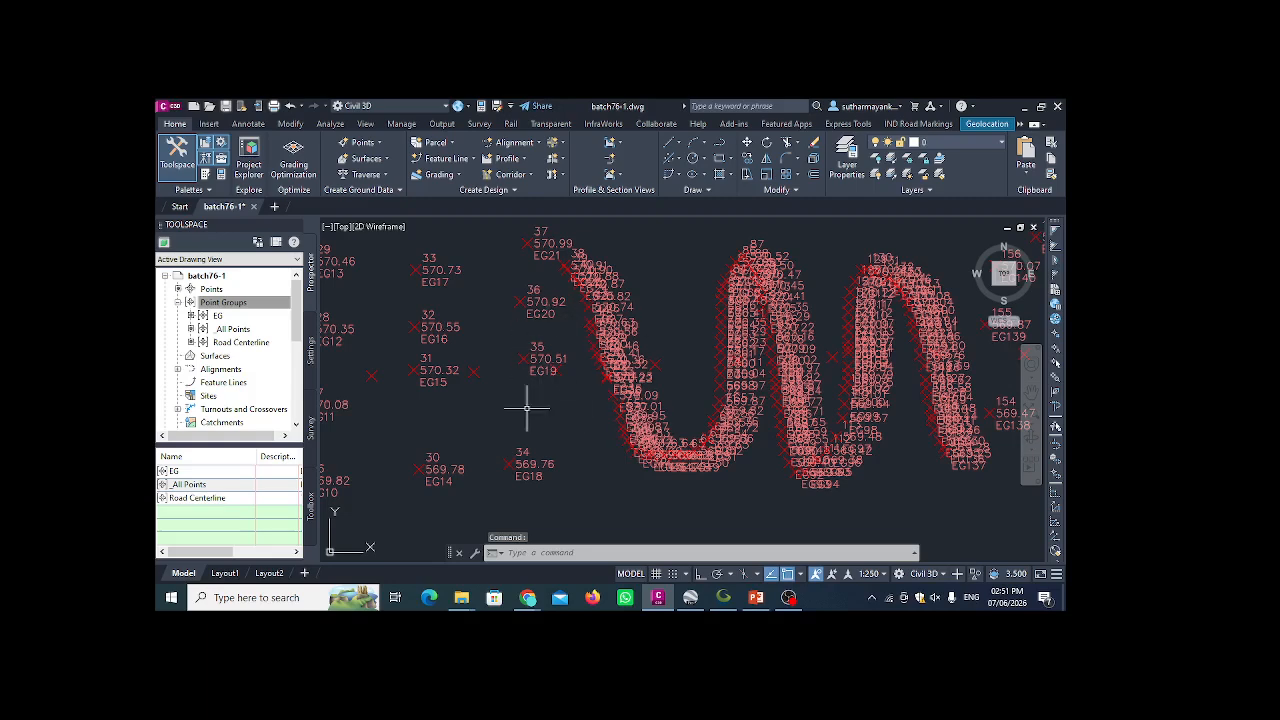
scroll(516, 362, down, 5)
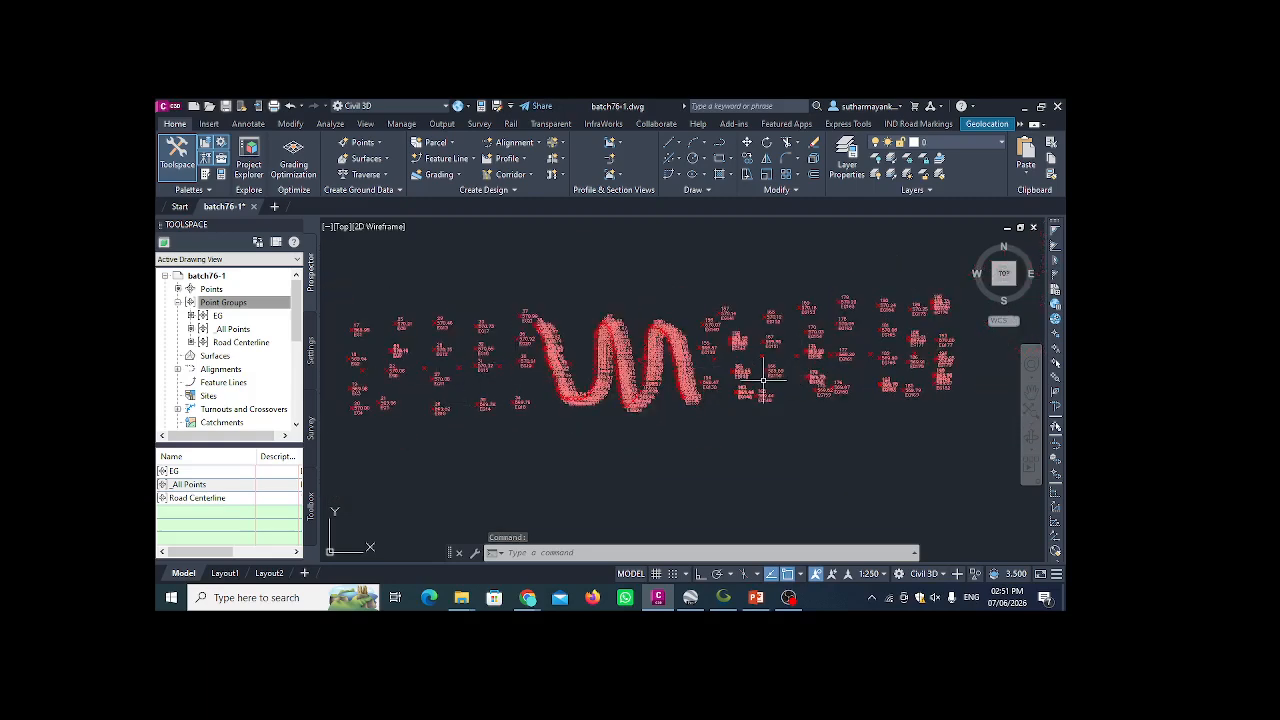
- Move the Road Centerline group to the top of the point group display order, above EG and _All Points
right_click(258, 305)
click(268, 314)
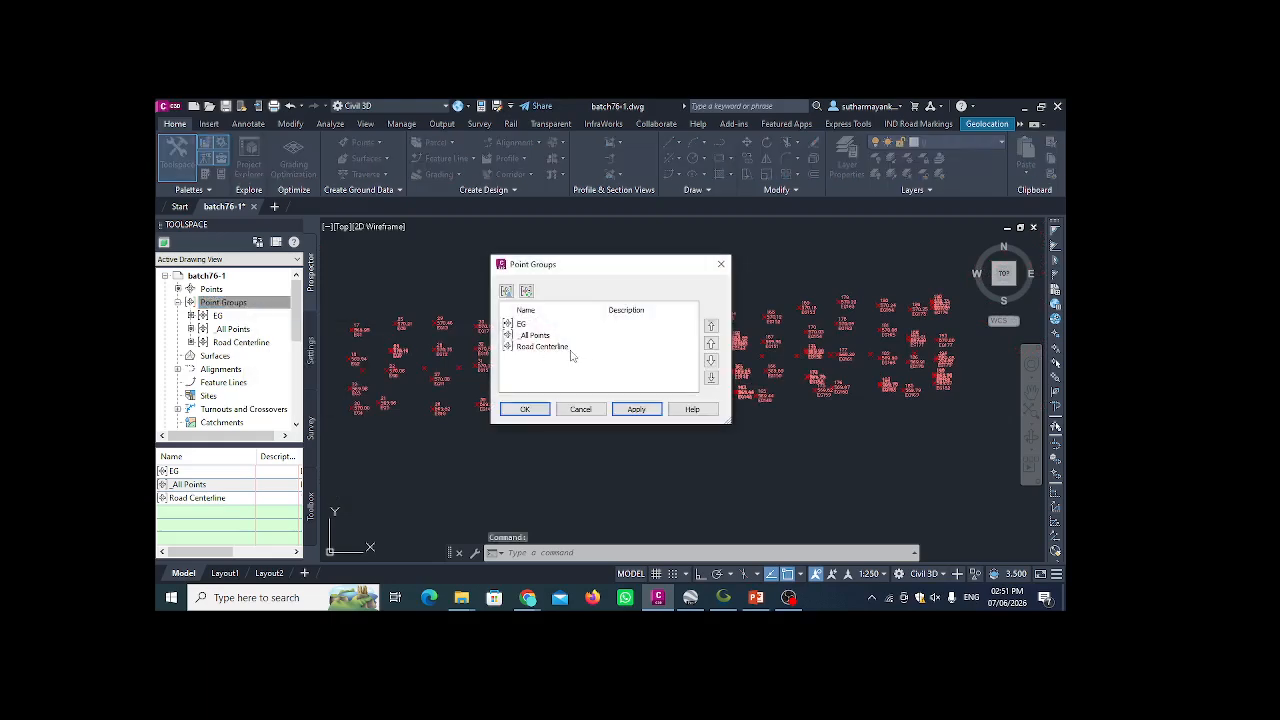
click(540, 347)
click(711, 326)
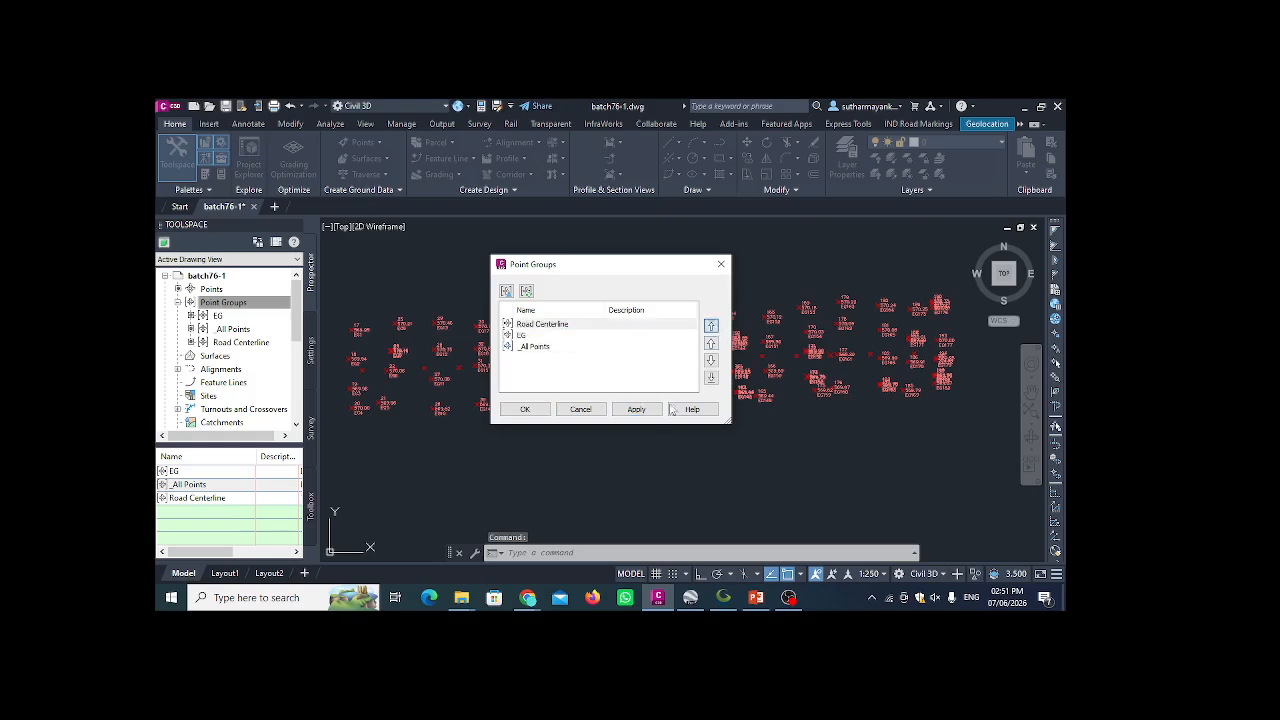
click(525, 409)
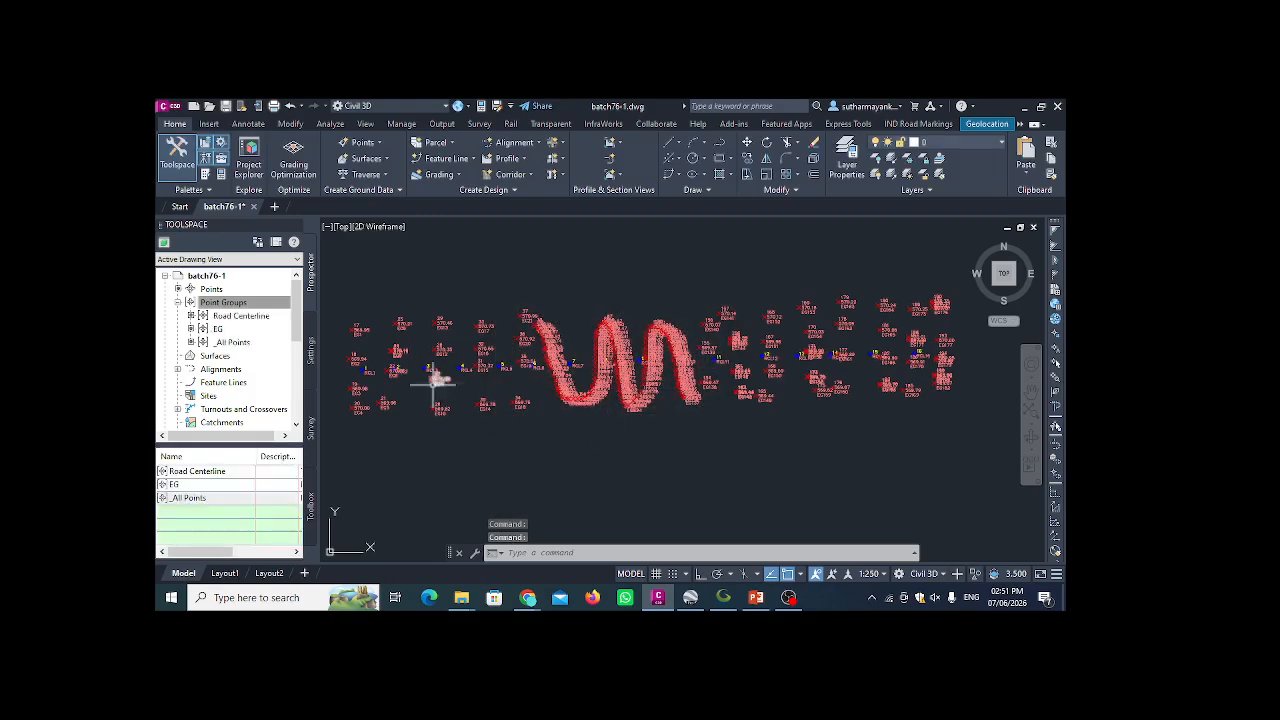
- Examine how the Road Centerline and EG points and their labels display across the survey area
scroll(434, 374, up, 4)
scroll(608, 399, down, 5)
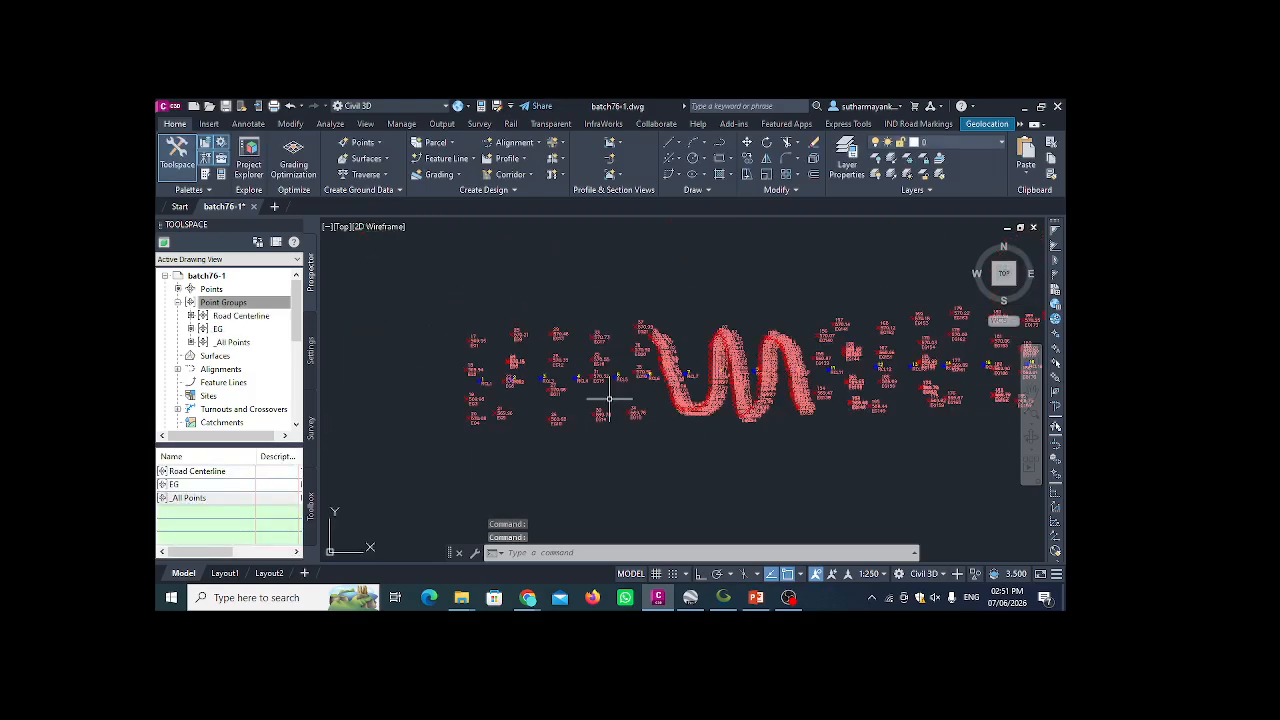
scroll(592, 410, down, 2)
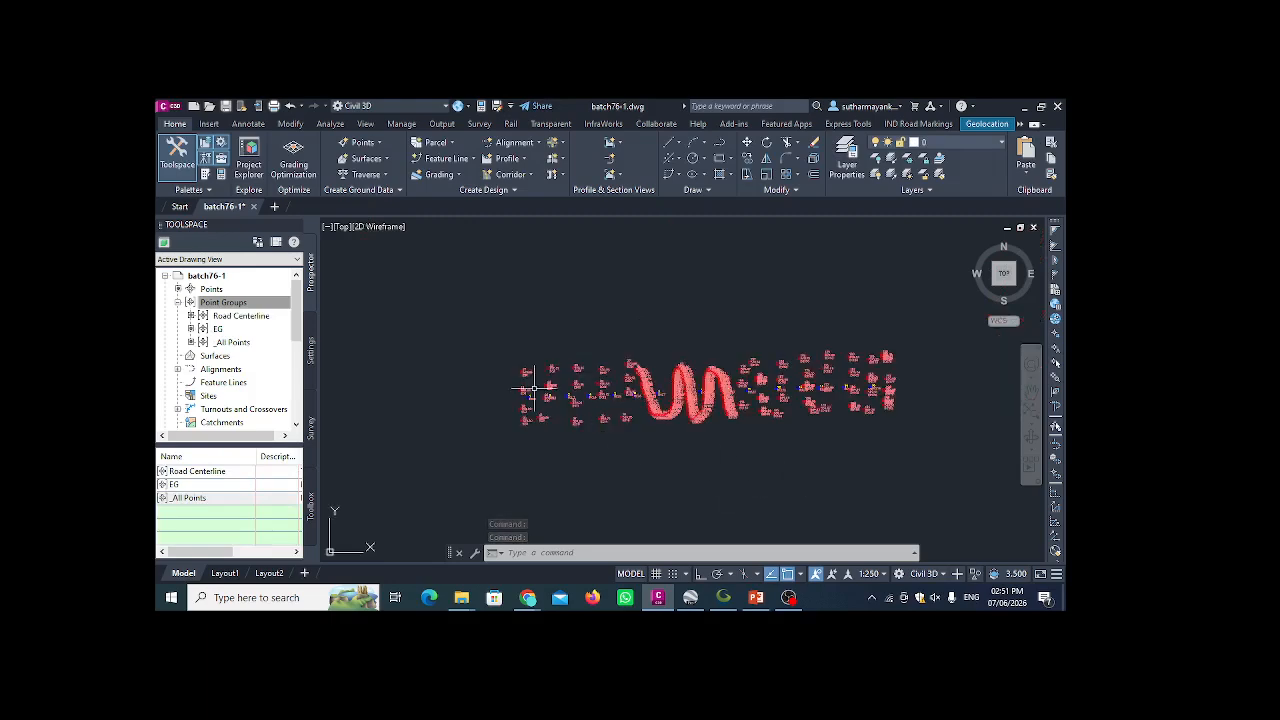
scroll(655, 408, up, 4)
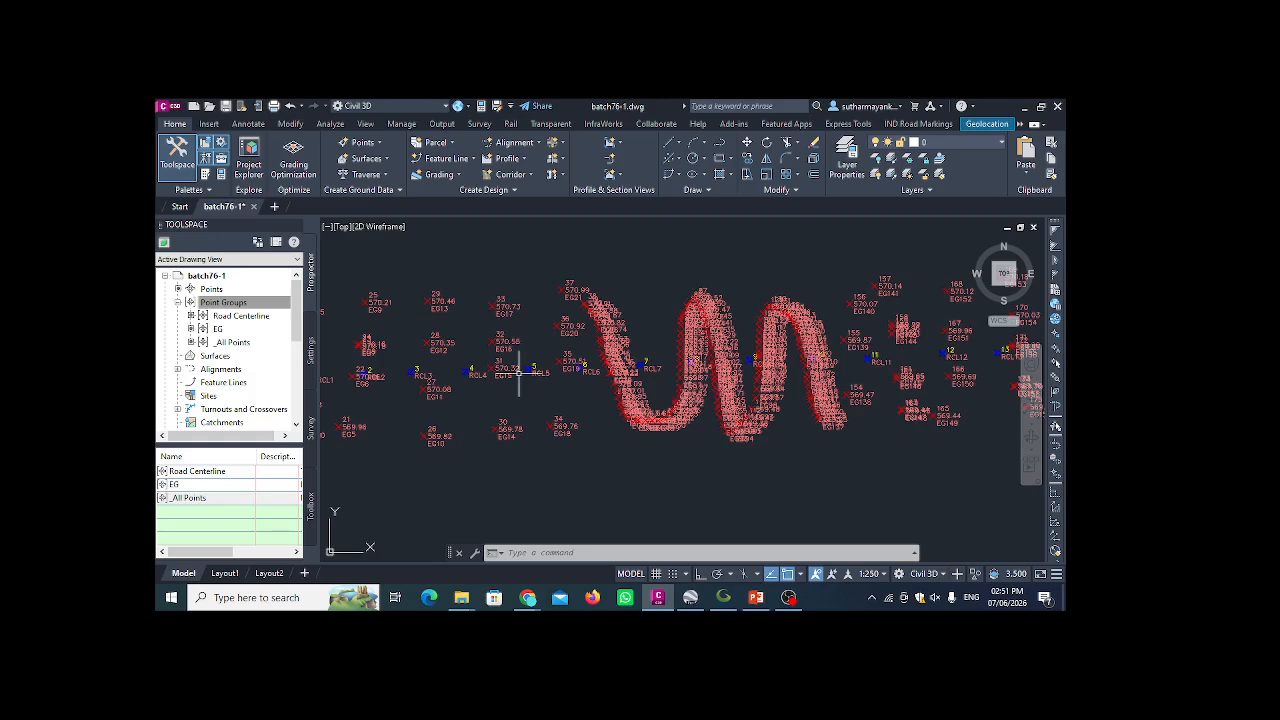
mouse_move(519, 372)
scroll(560, 462, down, 4)
scroll(571, 470, up, 4)
scroll(576, 467, down, 1)
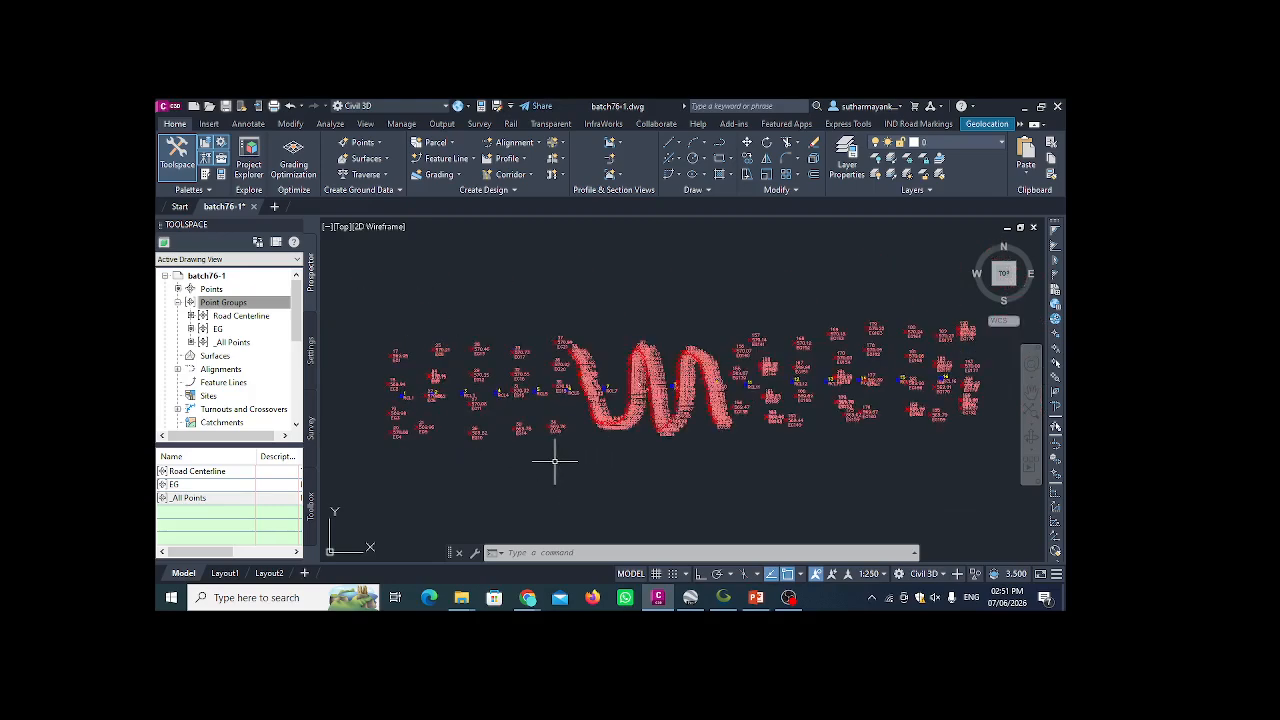
- Start creating a new surface with the type set to TIN surface
click(229, 358)
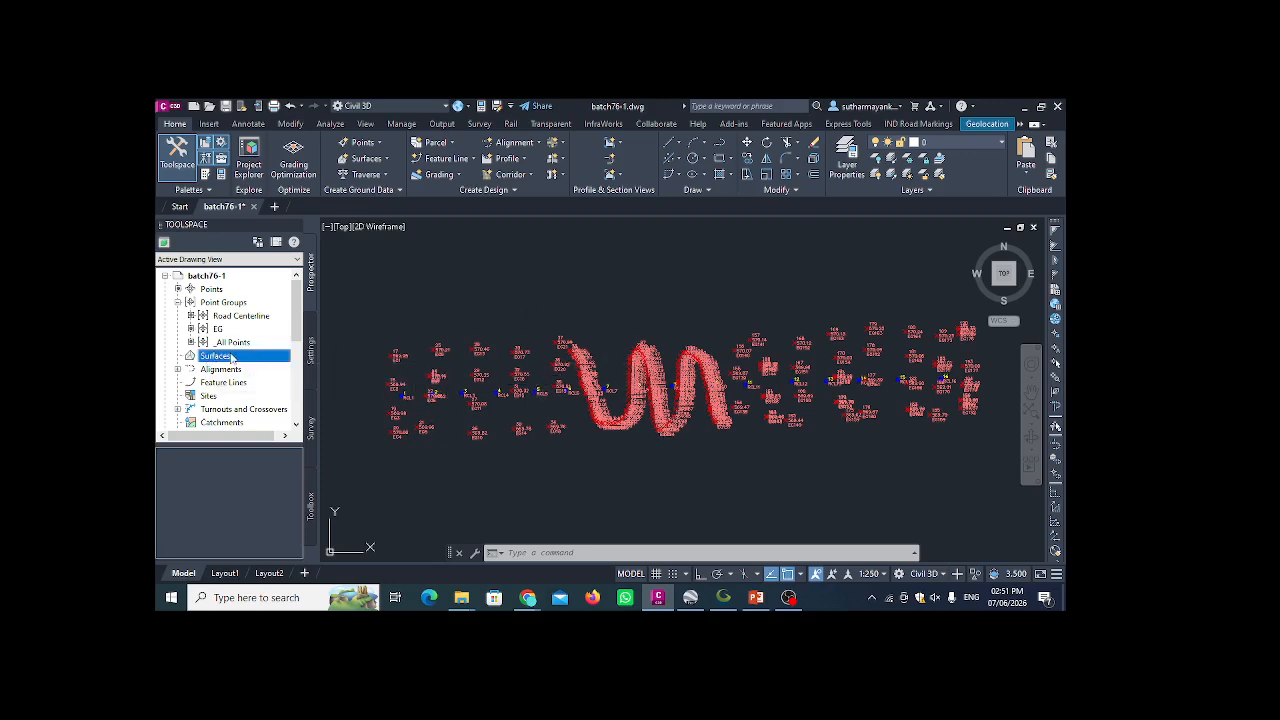
click(376, 162)
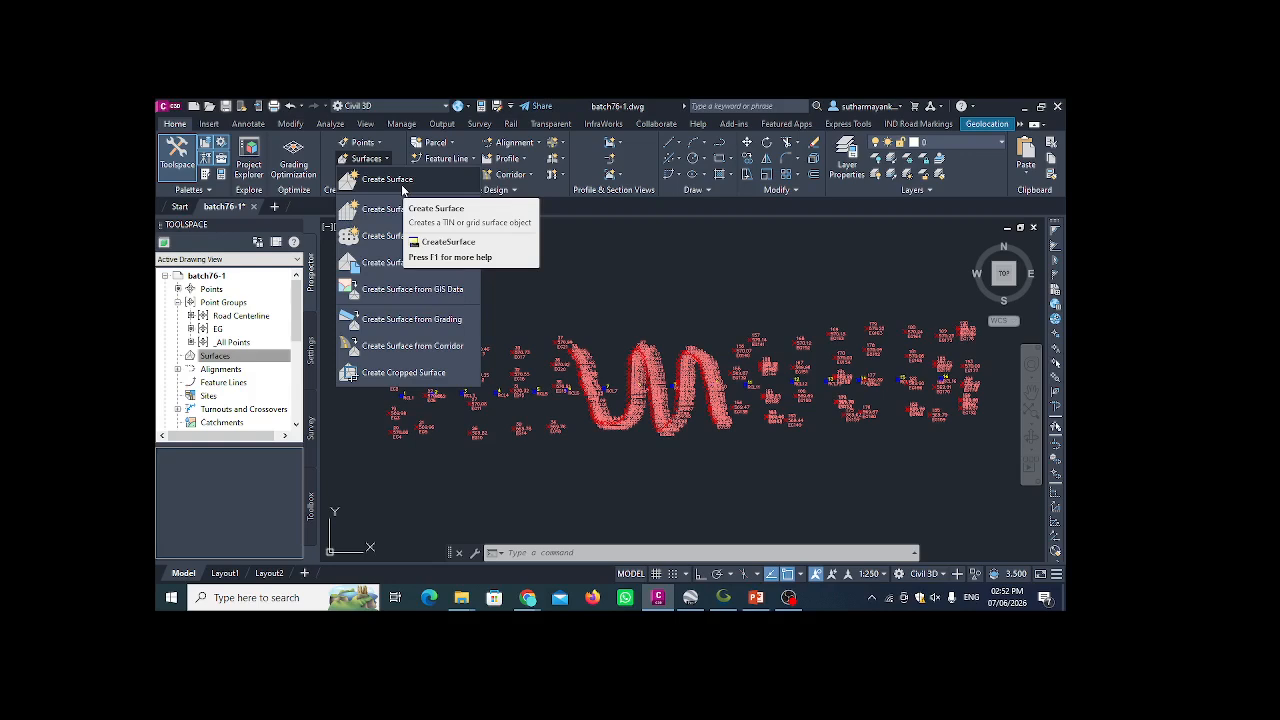
click(402, 183)
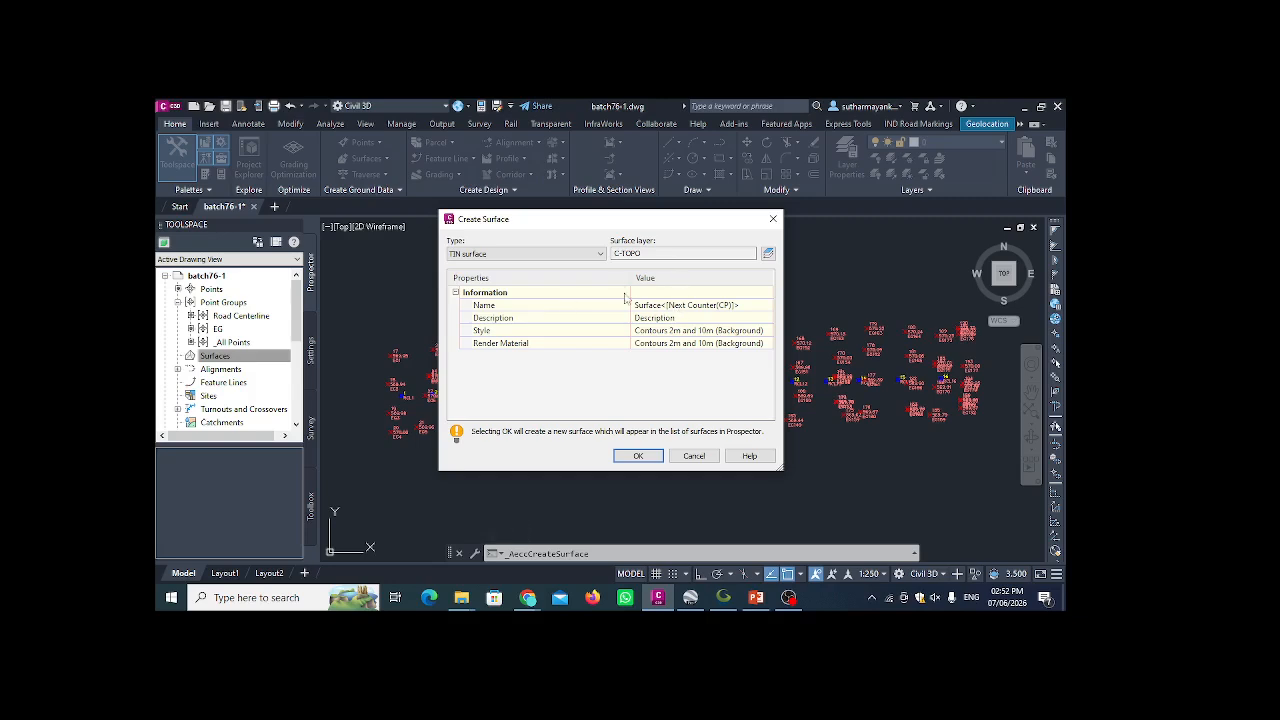
click(576, 254)
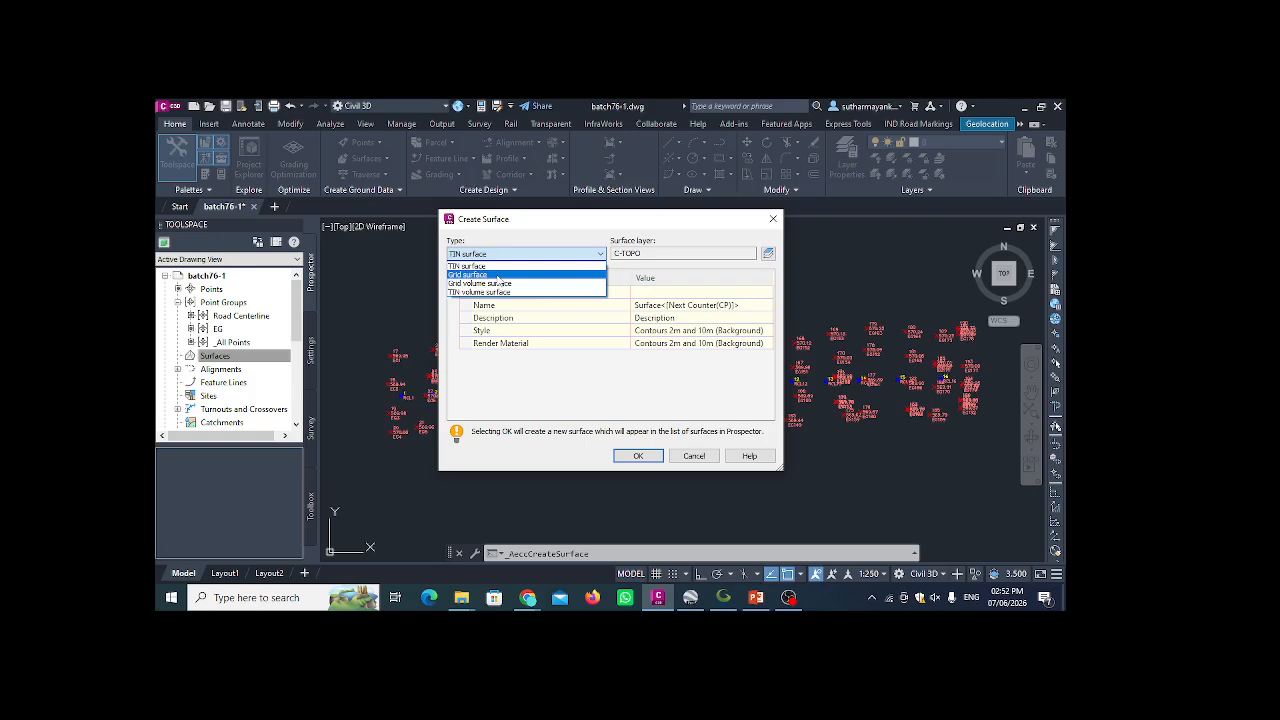
click(495, 267)
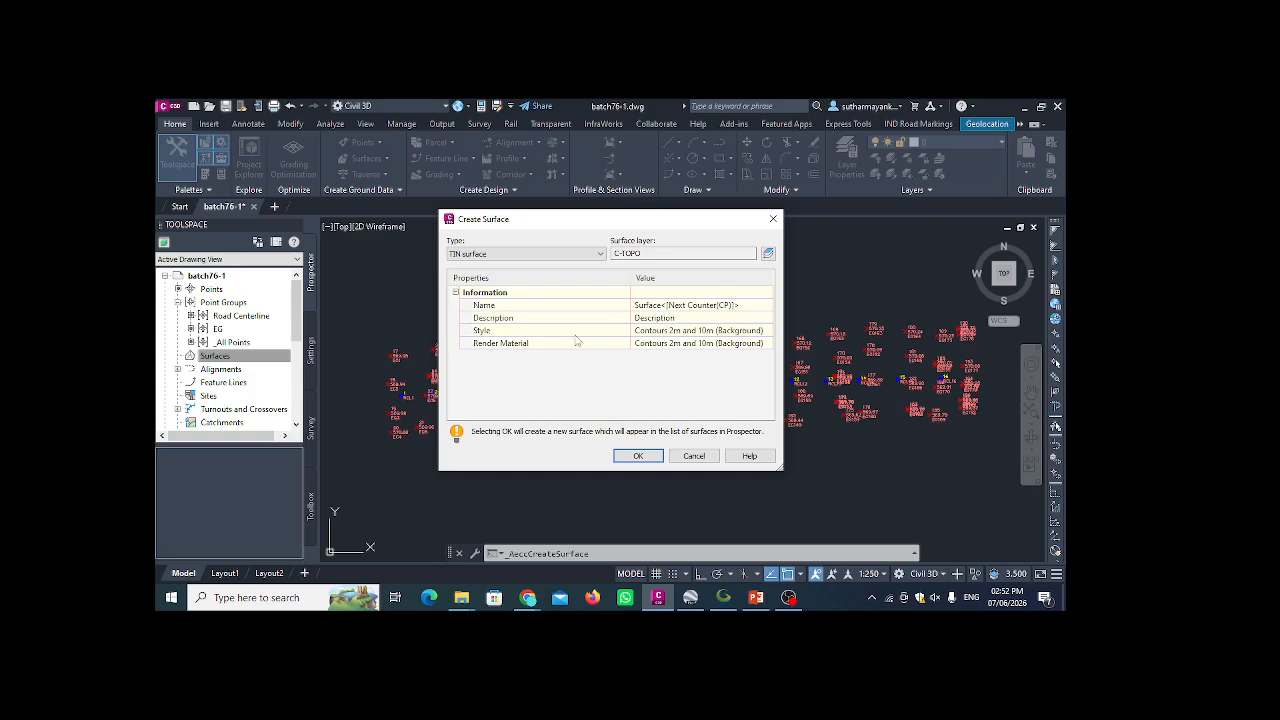
click(683, 305)
click(684, 305)
drag(740, 307, 603, 306)
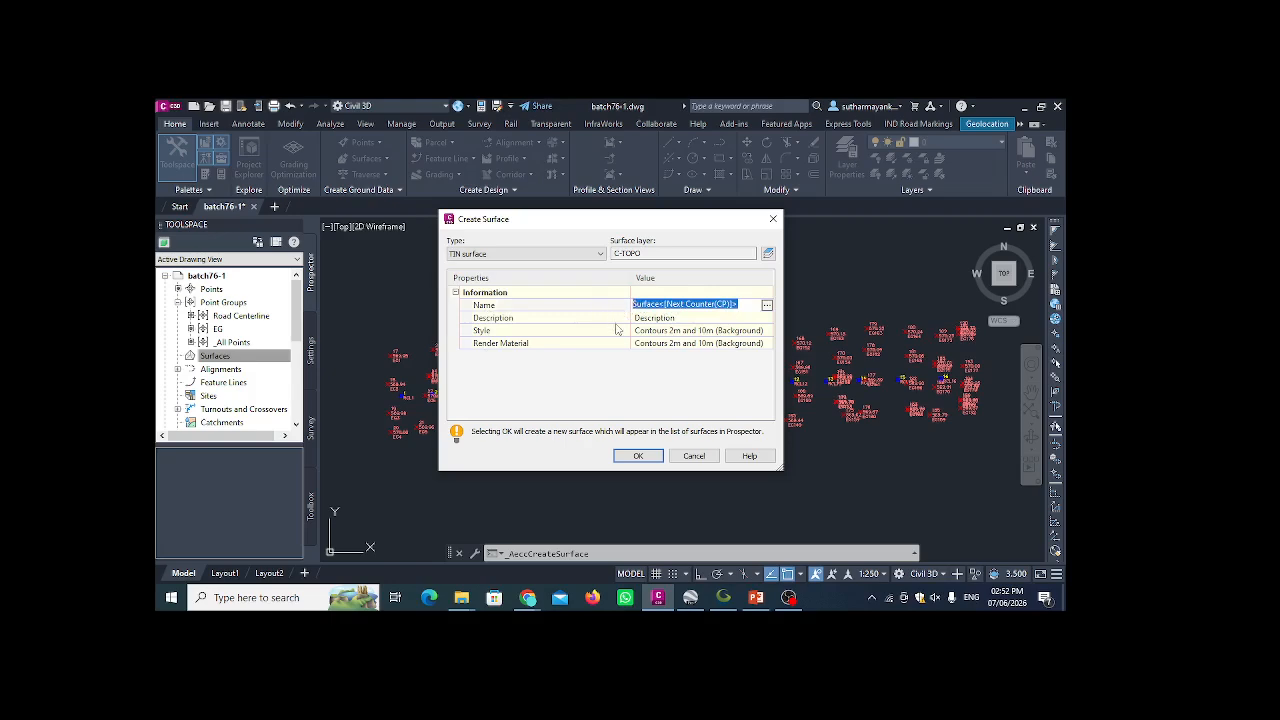
click(606, 346)
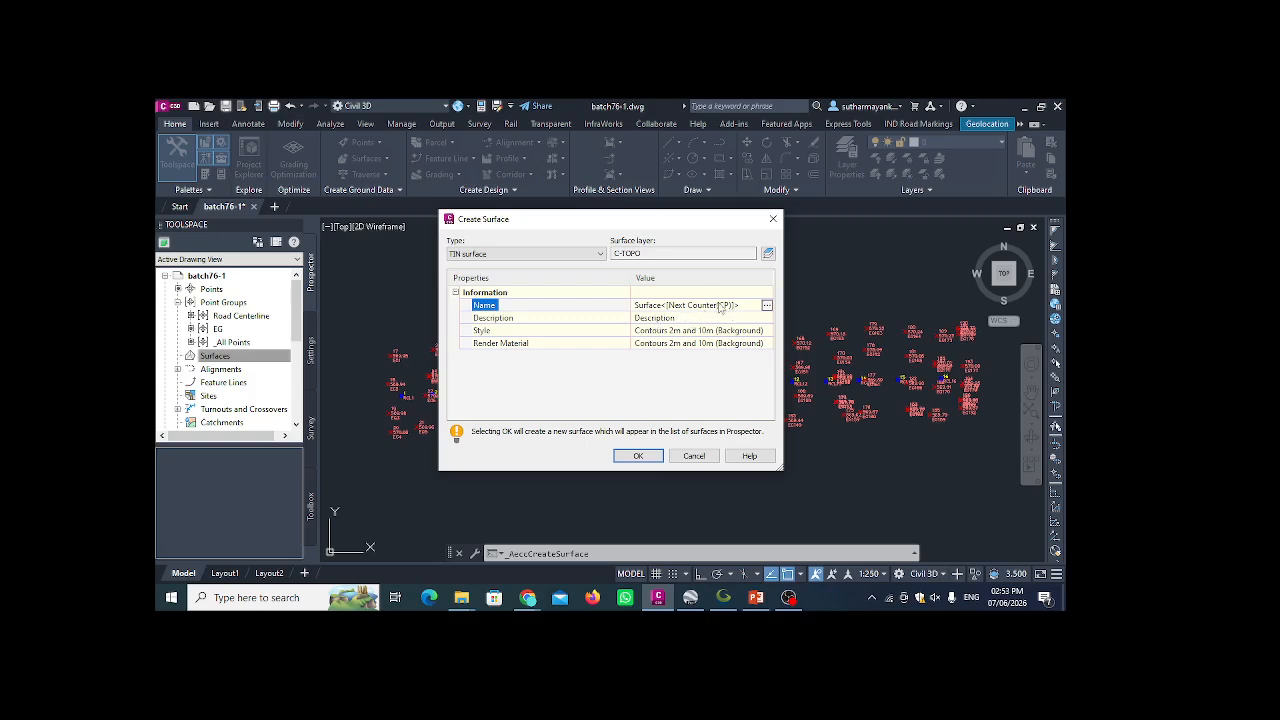
click(767, 305)
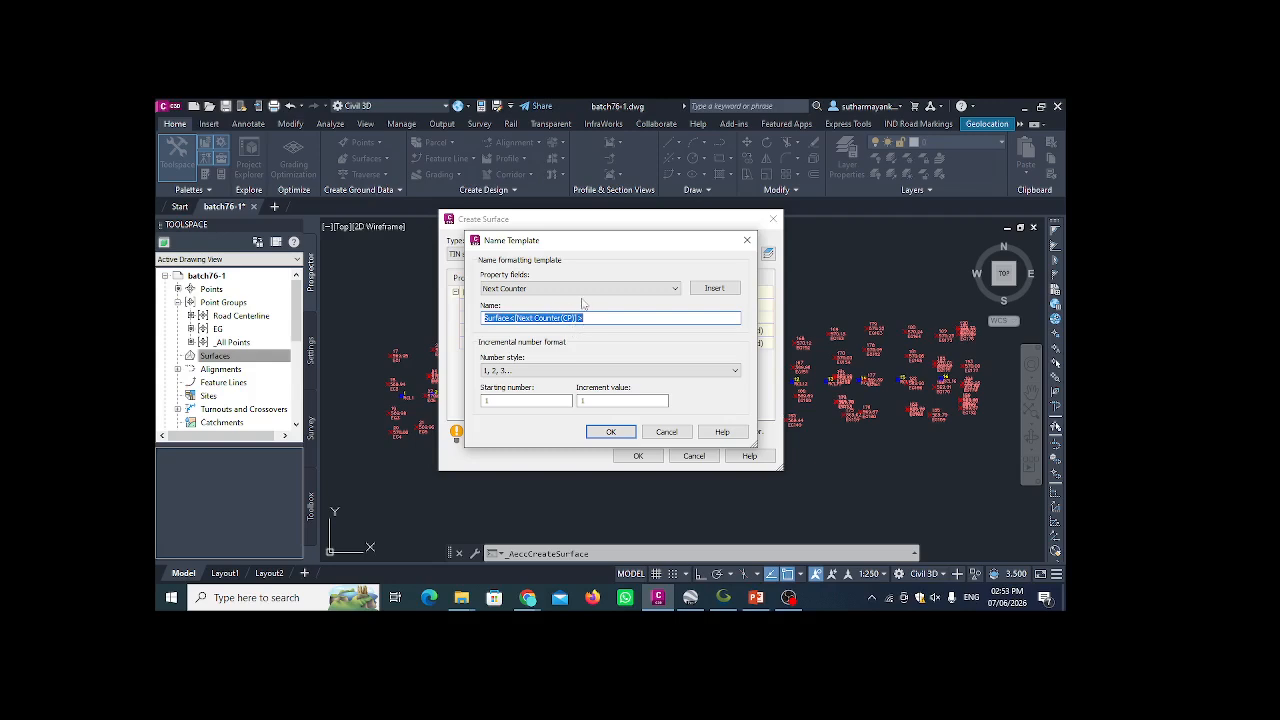
click(747, 242)
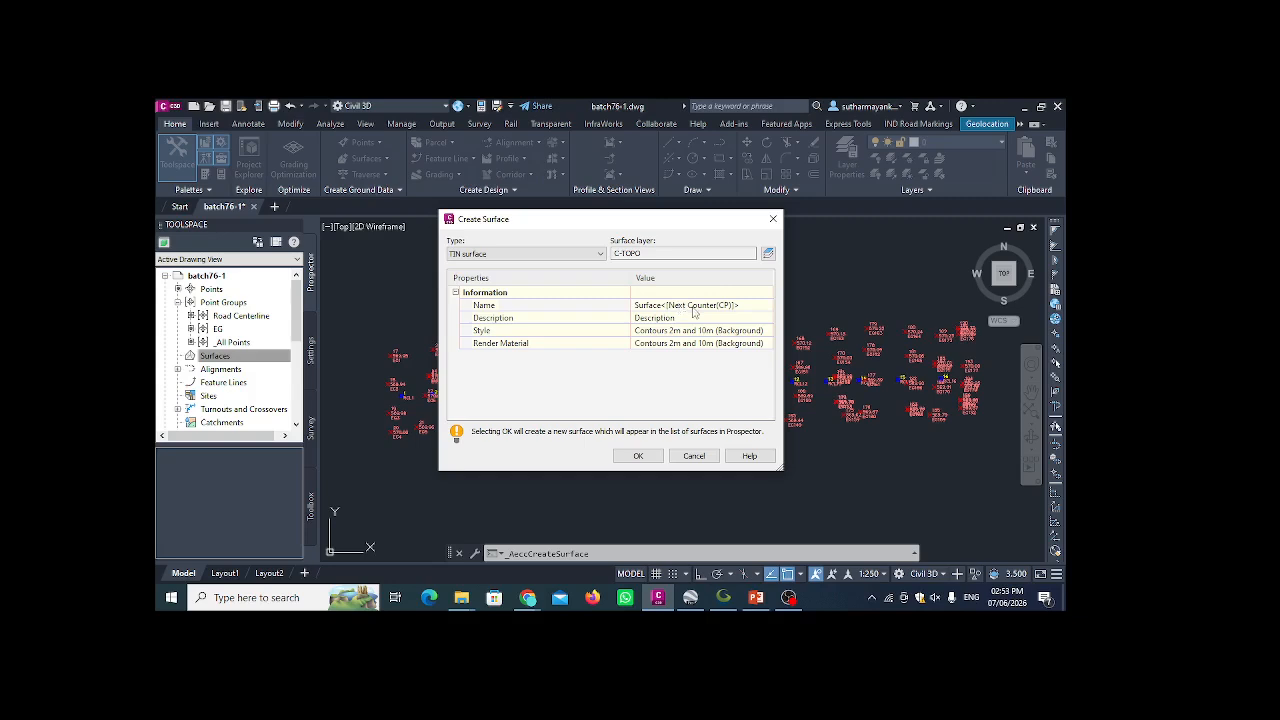
- Name the new surface Batch-76.1
click(693, 310)
click(697, 304)
drag(743, 305, 628, 313)
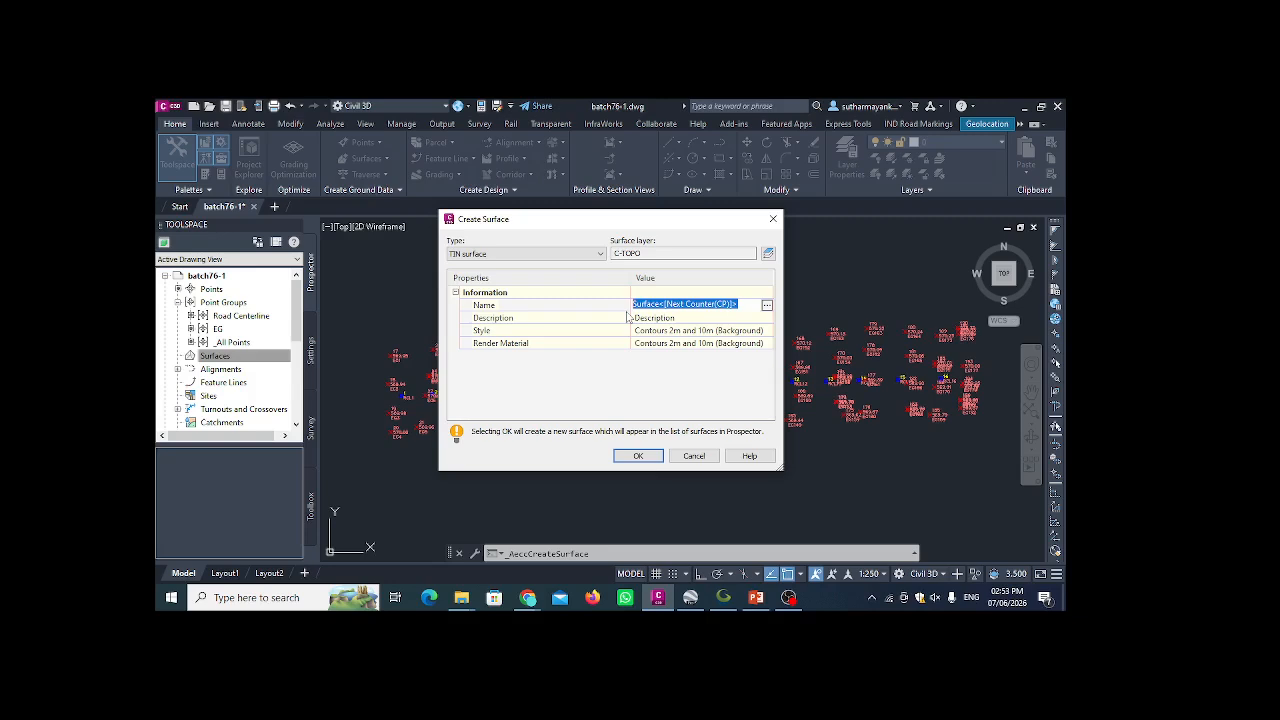
text(Batch-76.1)
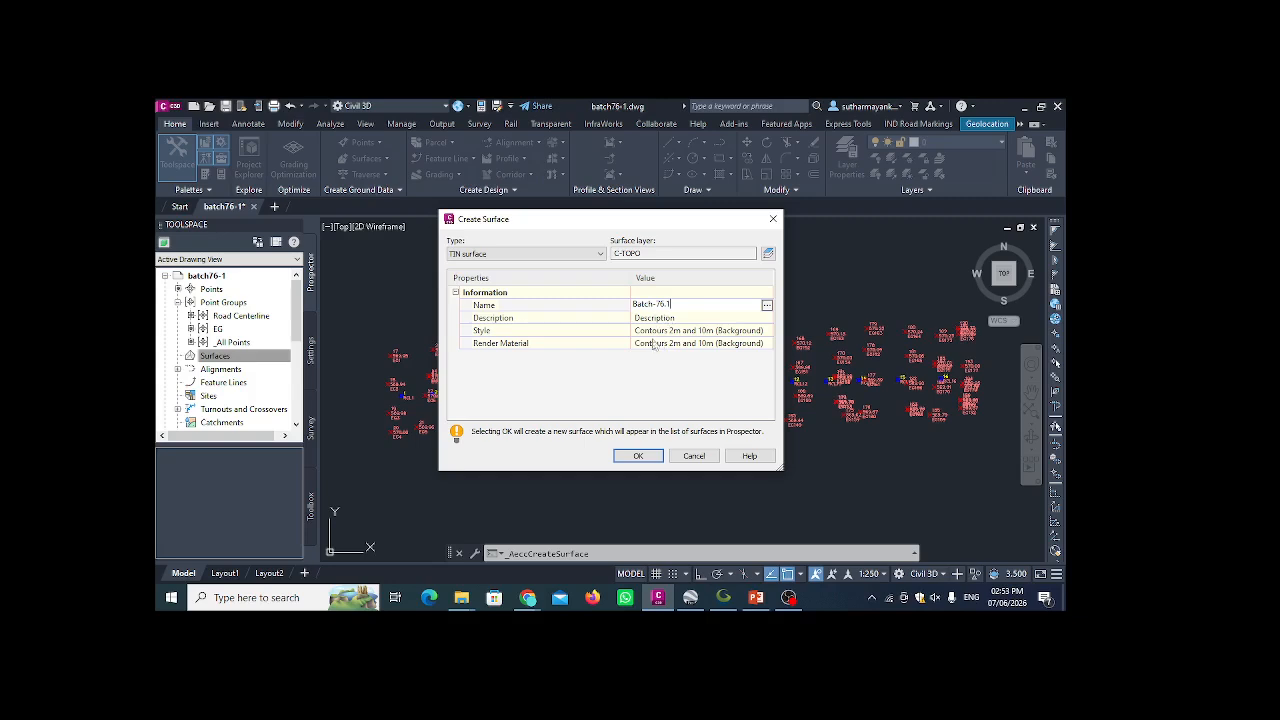
key(Return)
- Review the available surface styles, then create the surface with the Contours 2m and 10m (Background) style
click(729, 333)
click(715, 337)
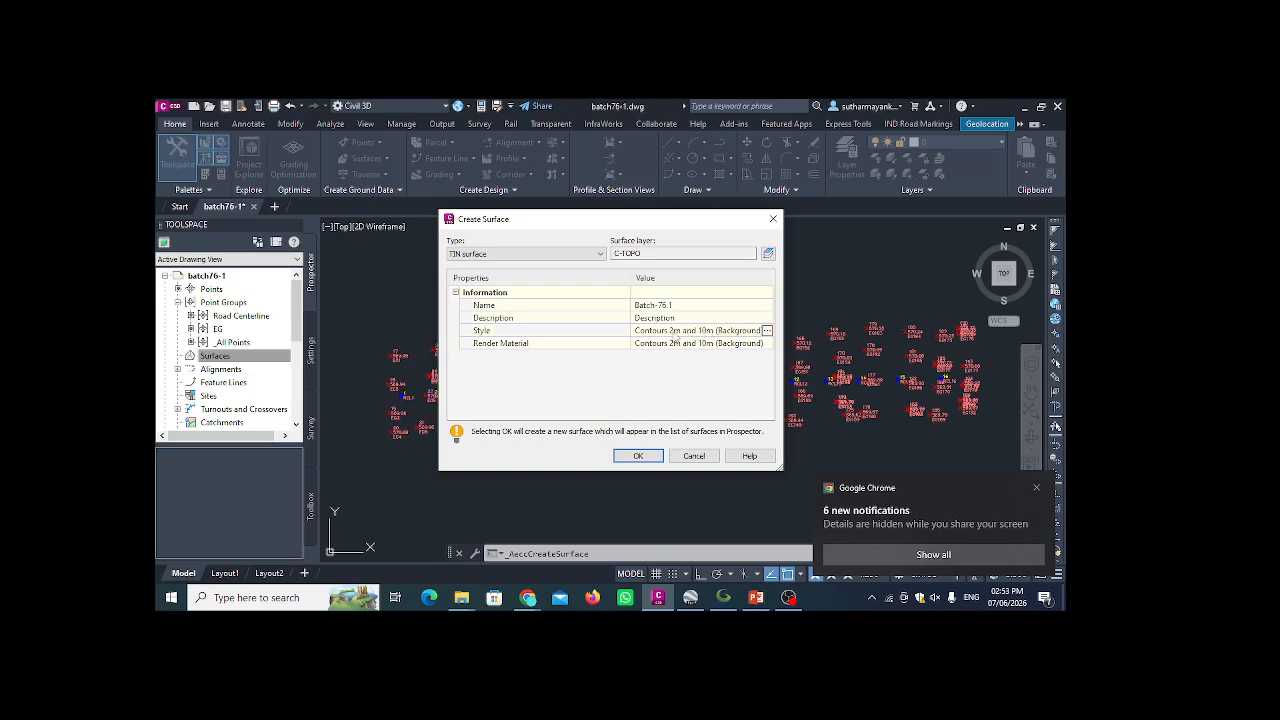
click(766, 330)
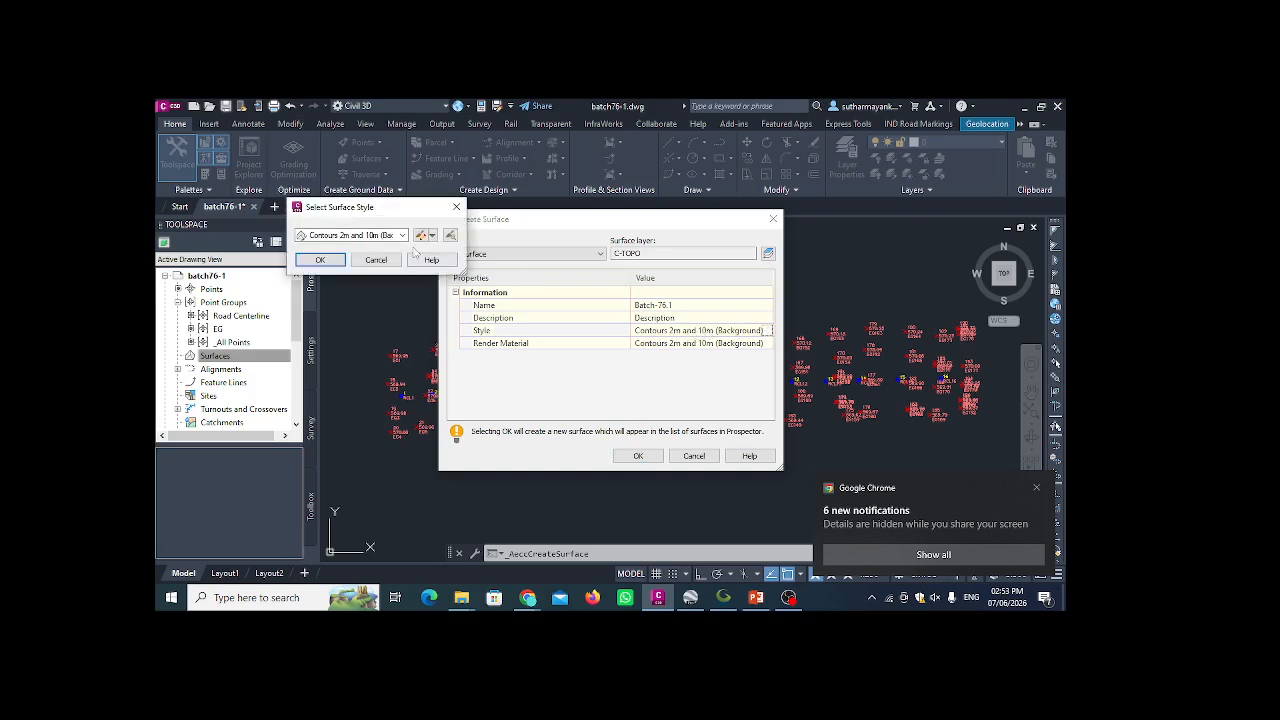
click(404, 237)
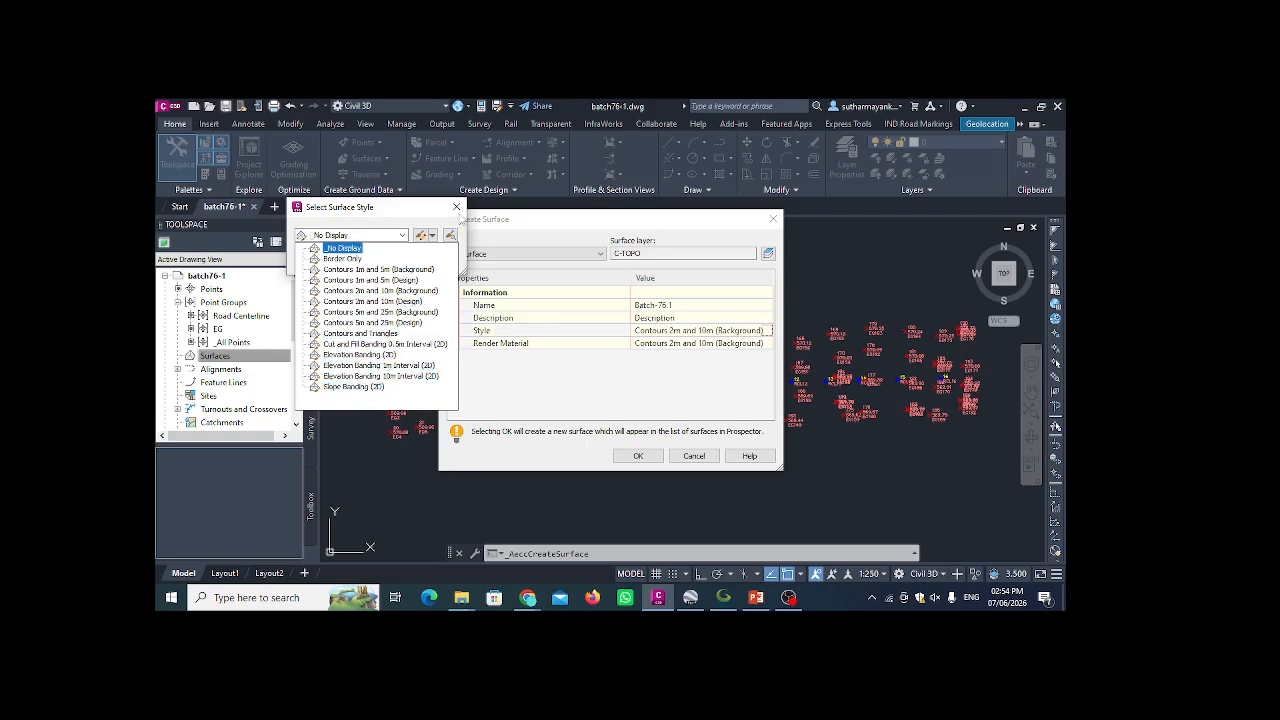
click(456, 208)
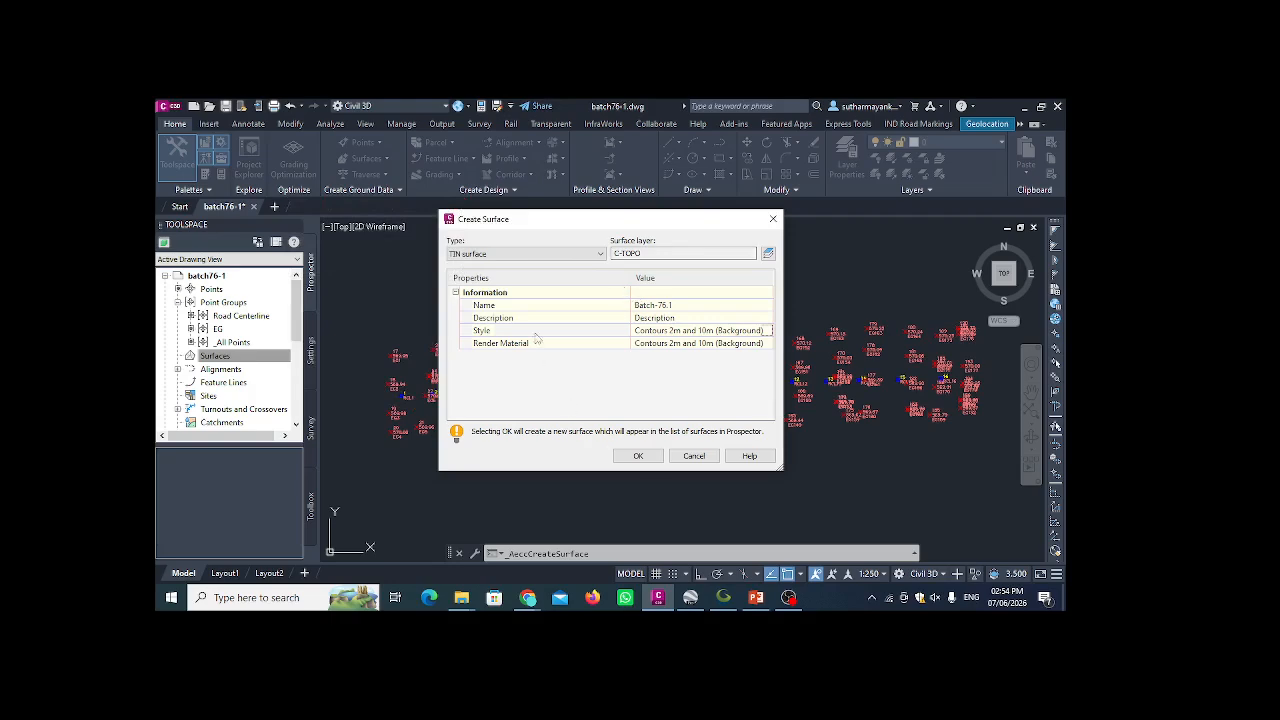
click(638, 456)
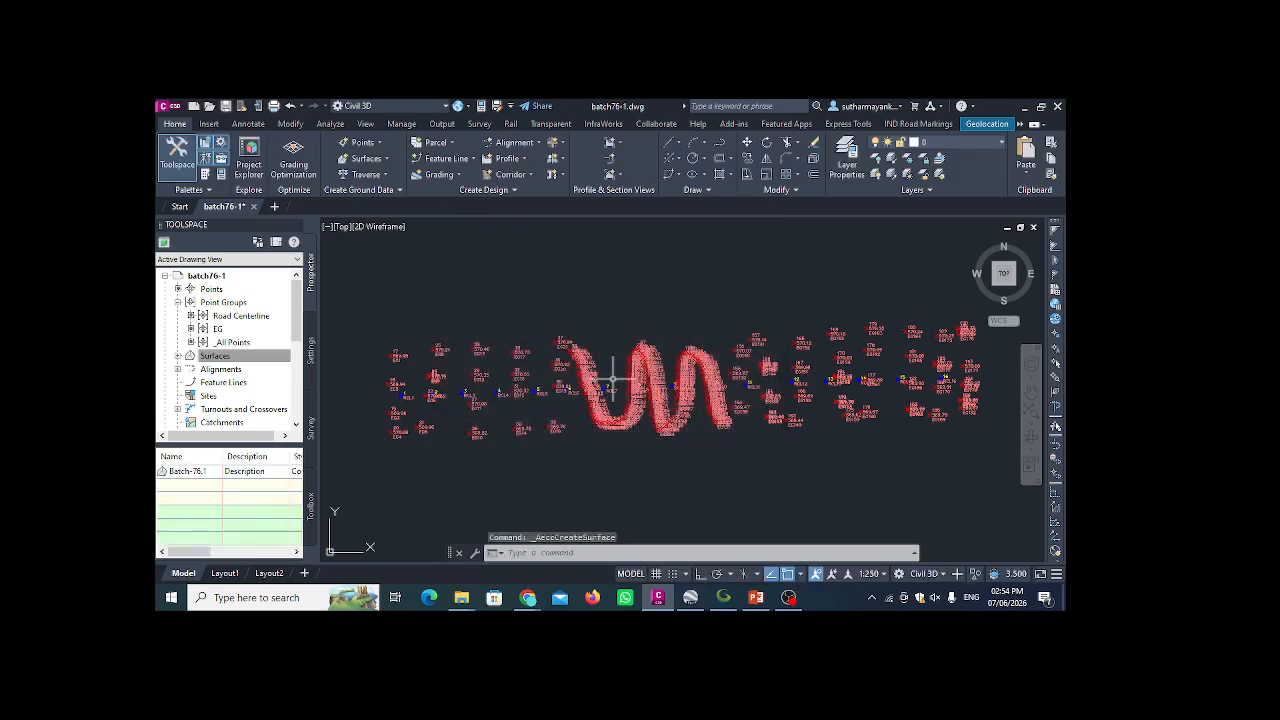
- Open the point group selection for the Batch-76.1 surface definition and select the EG group
click(215, 356)
click(178, 356)
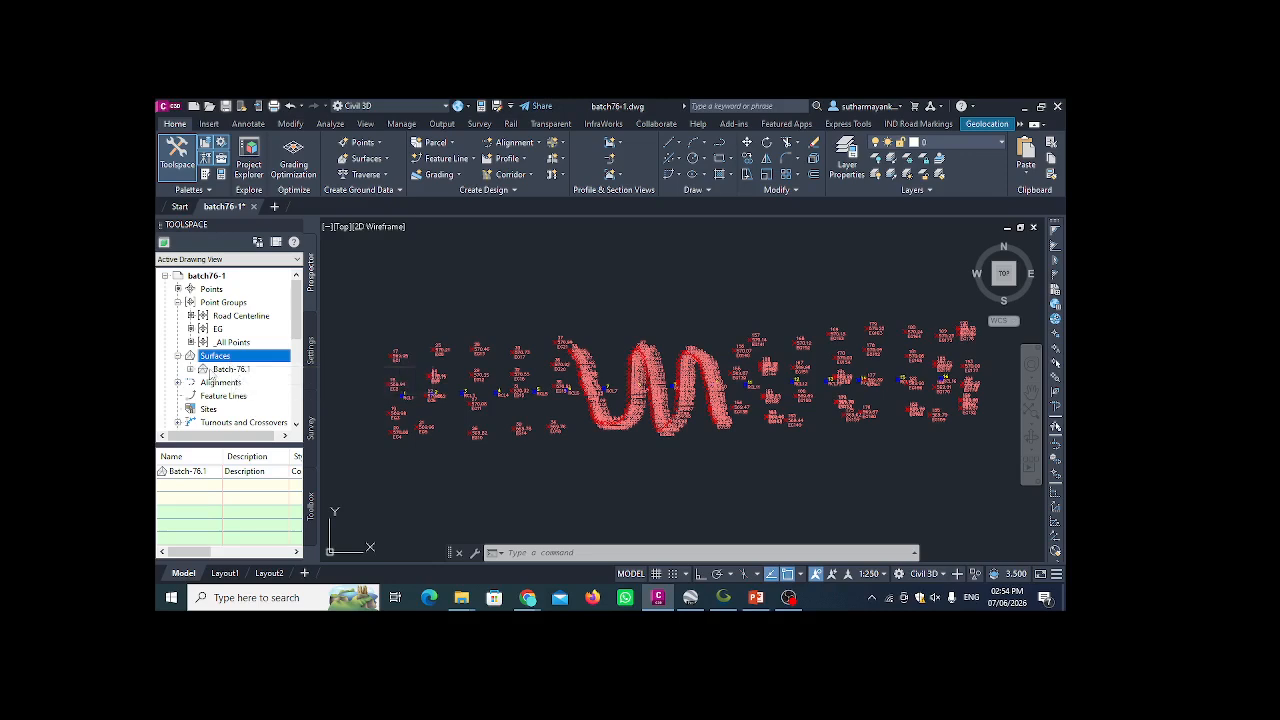
click(190, 369)
scroll(190, 372, down, 1)
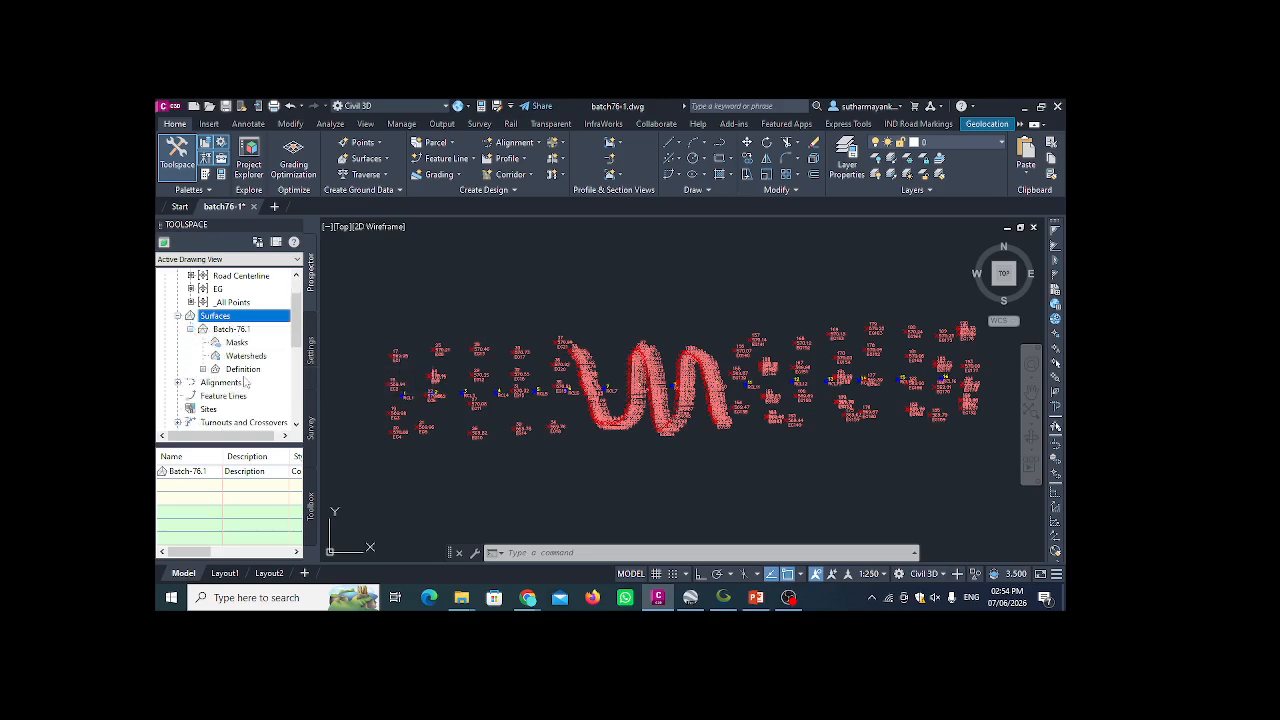
click(203, 369)
scroll(240, 358, down, 1)
click(260, 357)
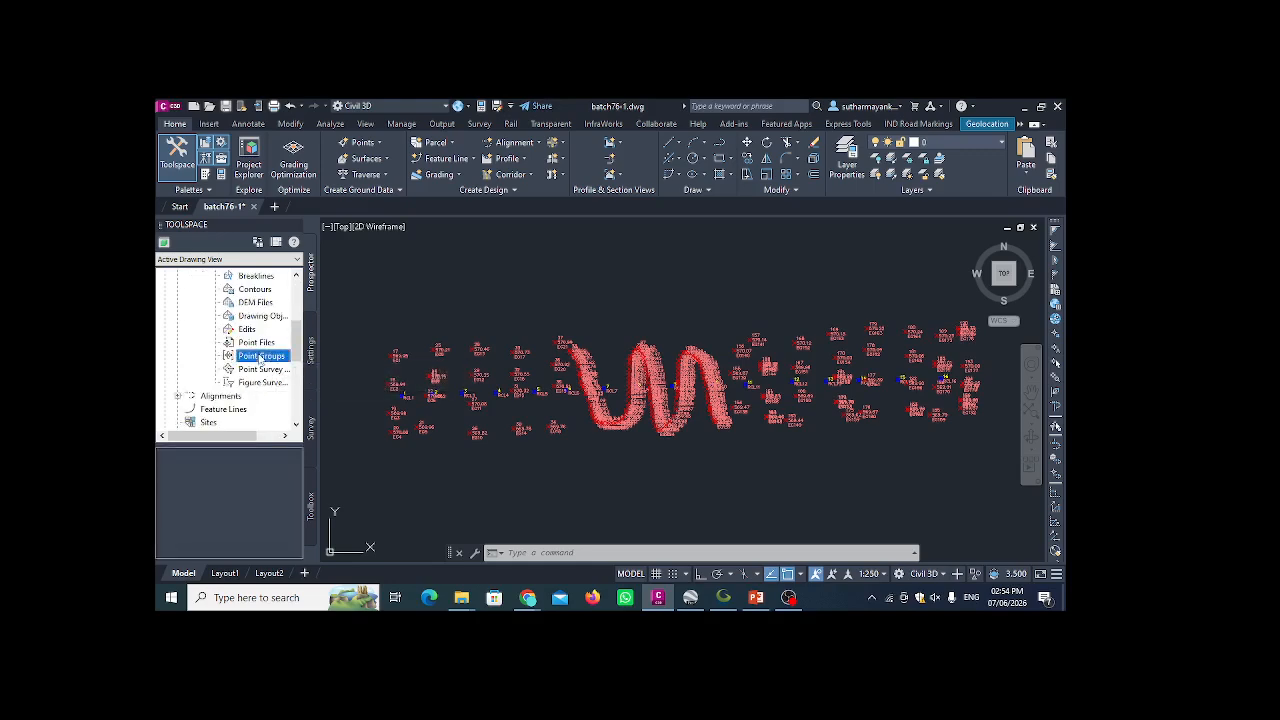
right_click(260, 358)
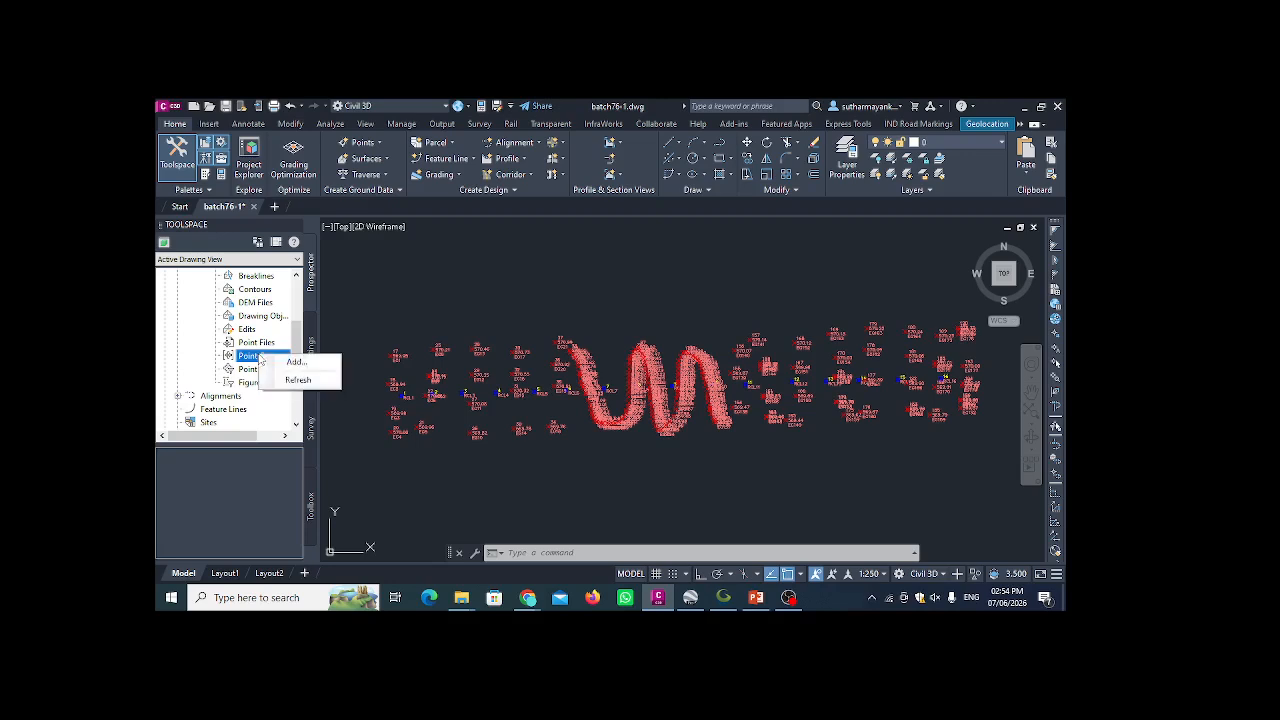
click(296, 361)
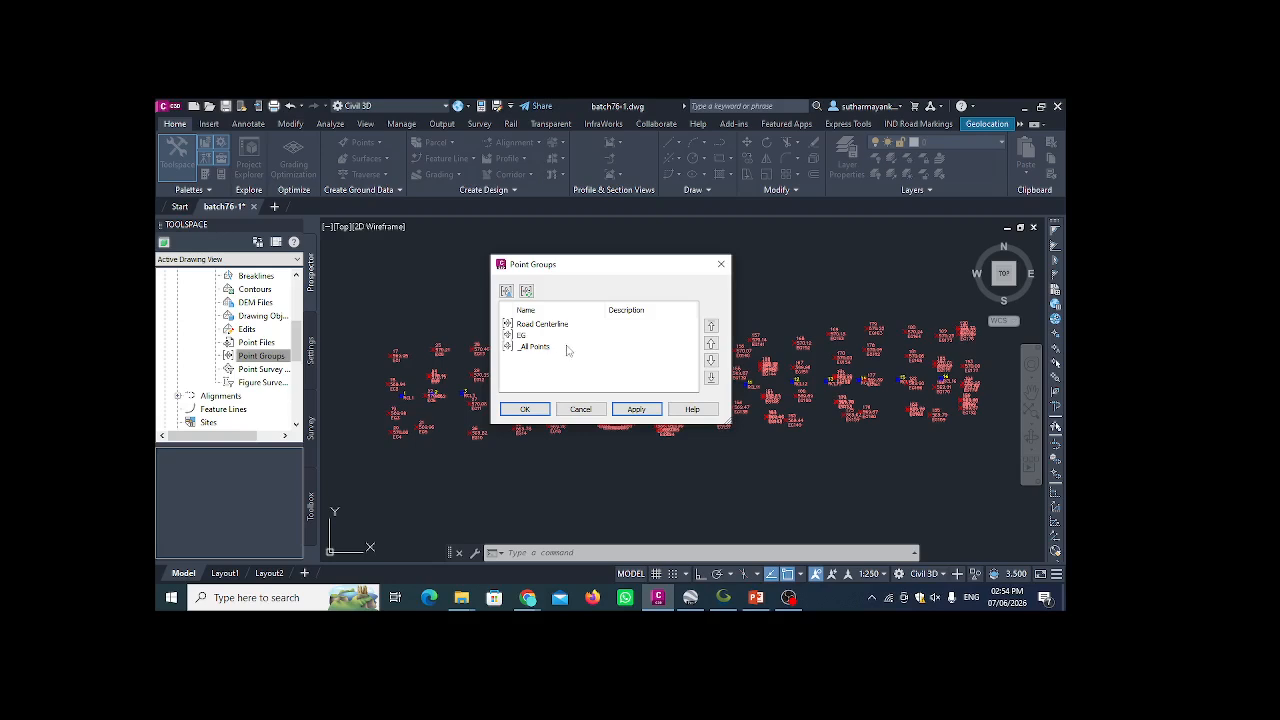
click(523, 337)
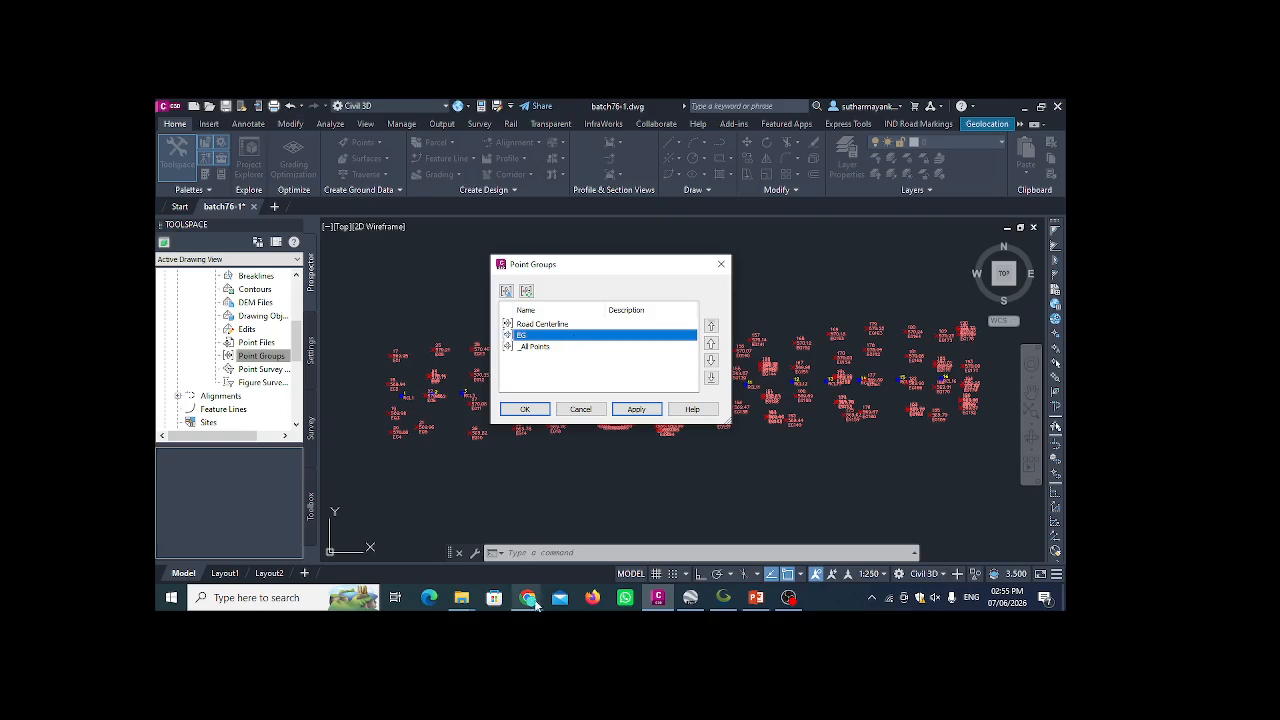
- Switch to the Google Meet call in Chrome and reconnect the computer to the Reliance Wi-Fi network
mouse_move(531, 600)
click(586, 524)
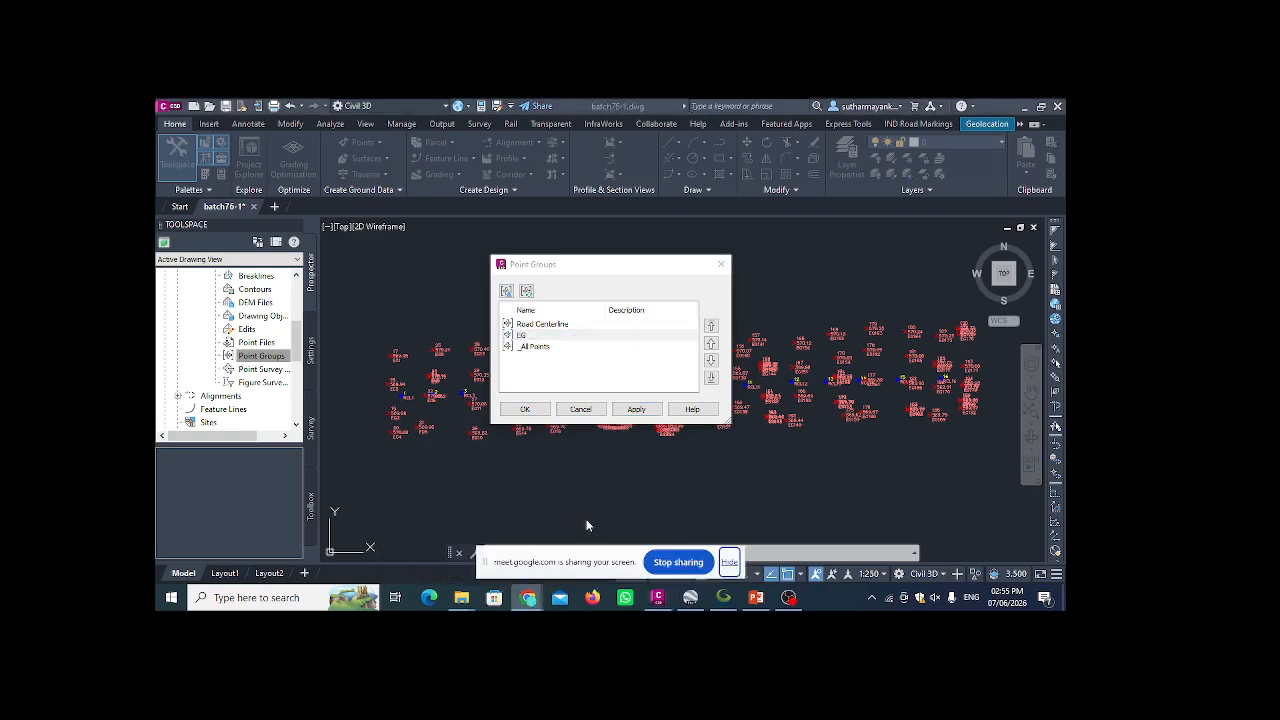
click(731, 563)
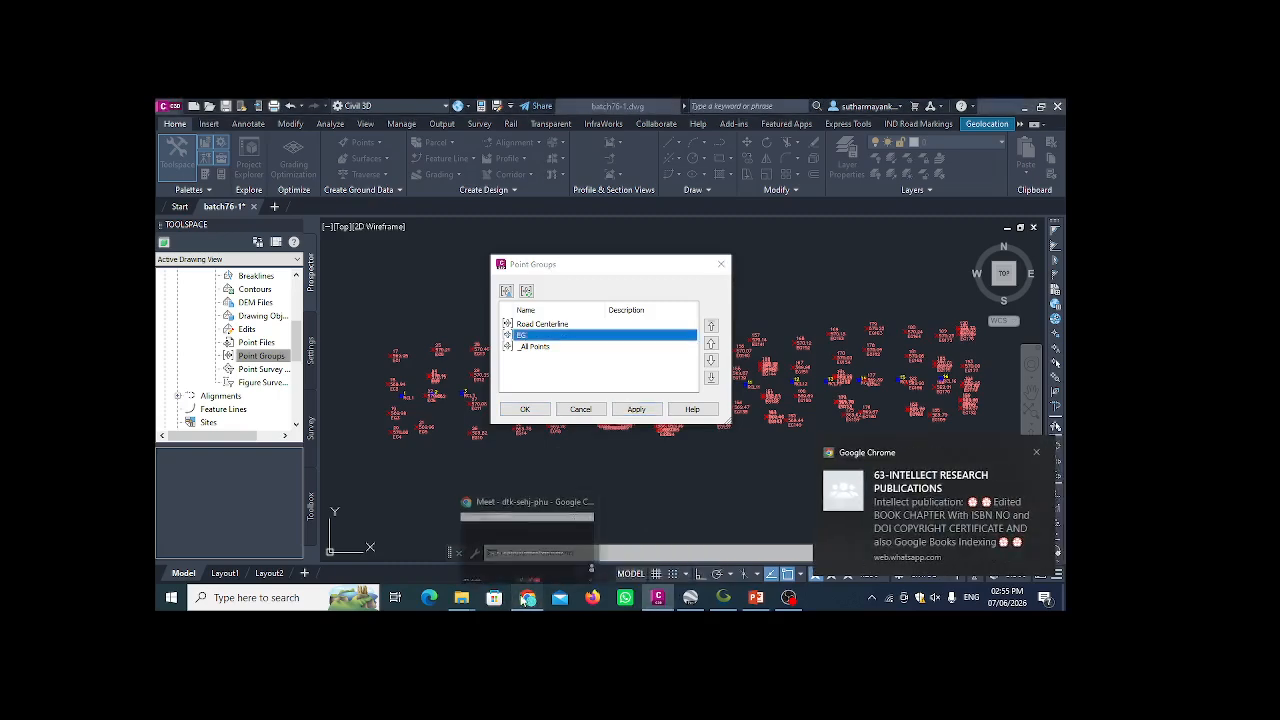
click(526, 597)
click(888, 598)
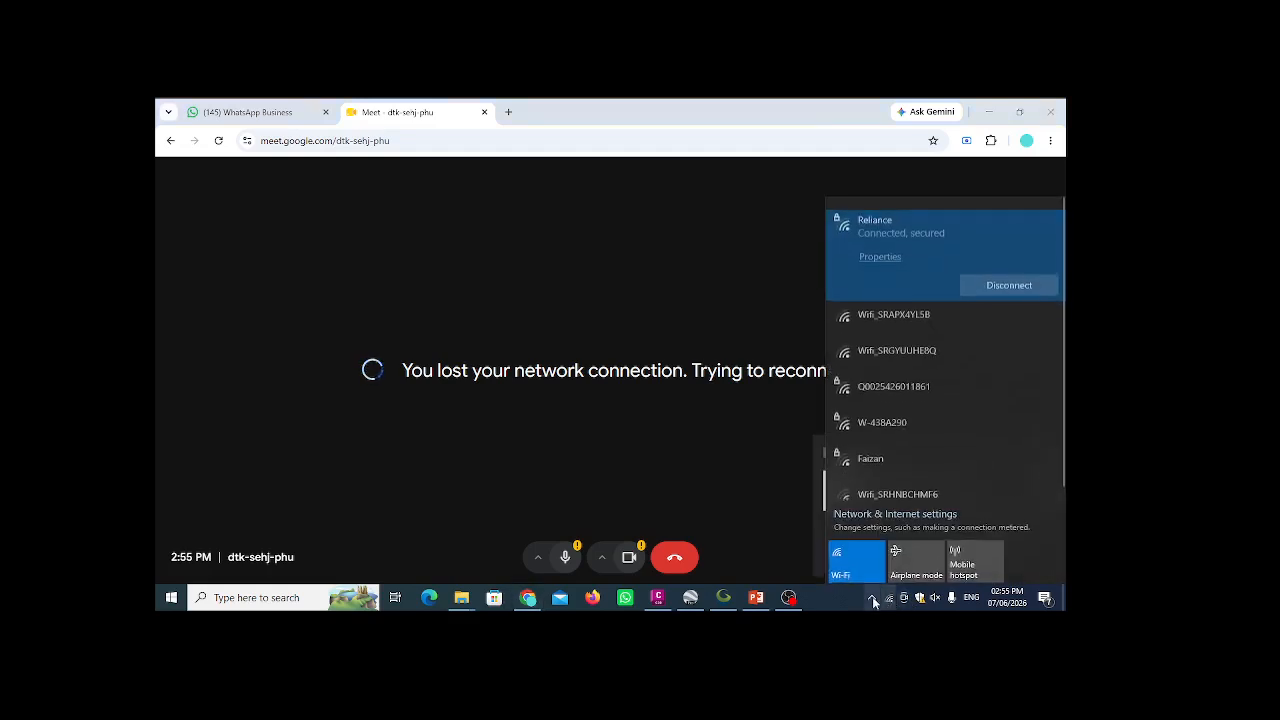
click(853, 565)
click(853, 568)
click(880, 235)
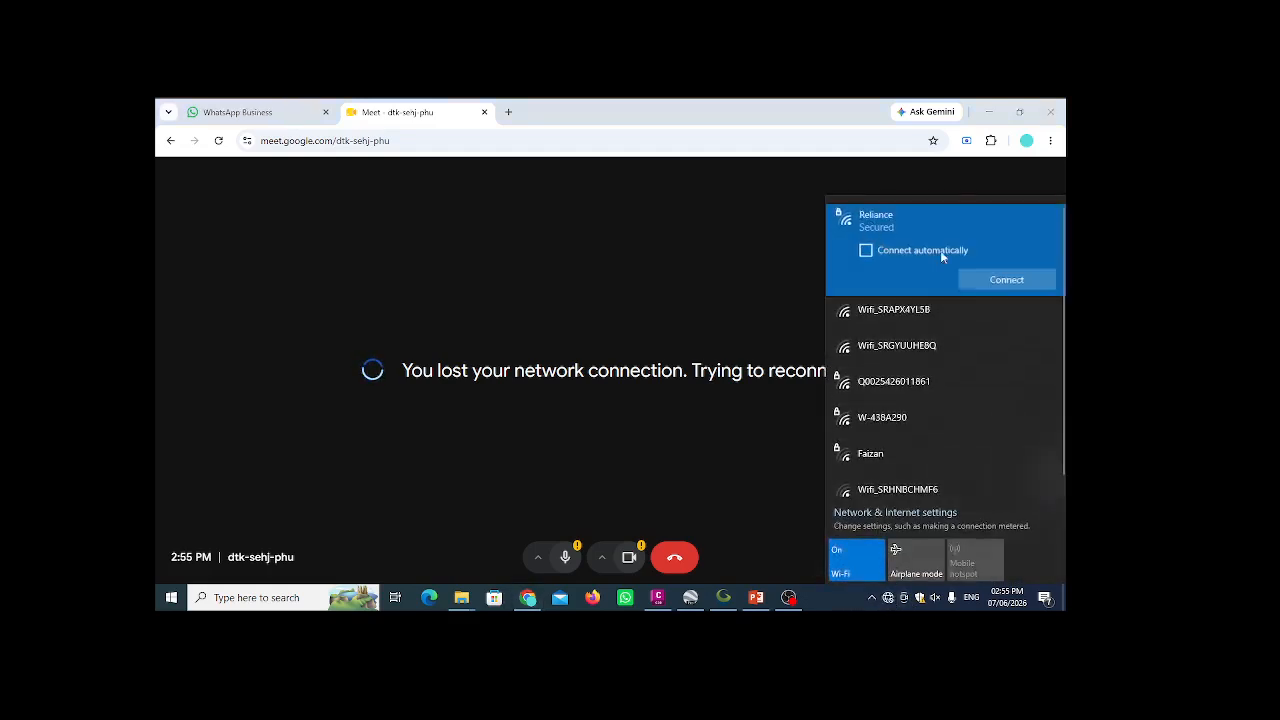
click(1006, 279)
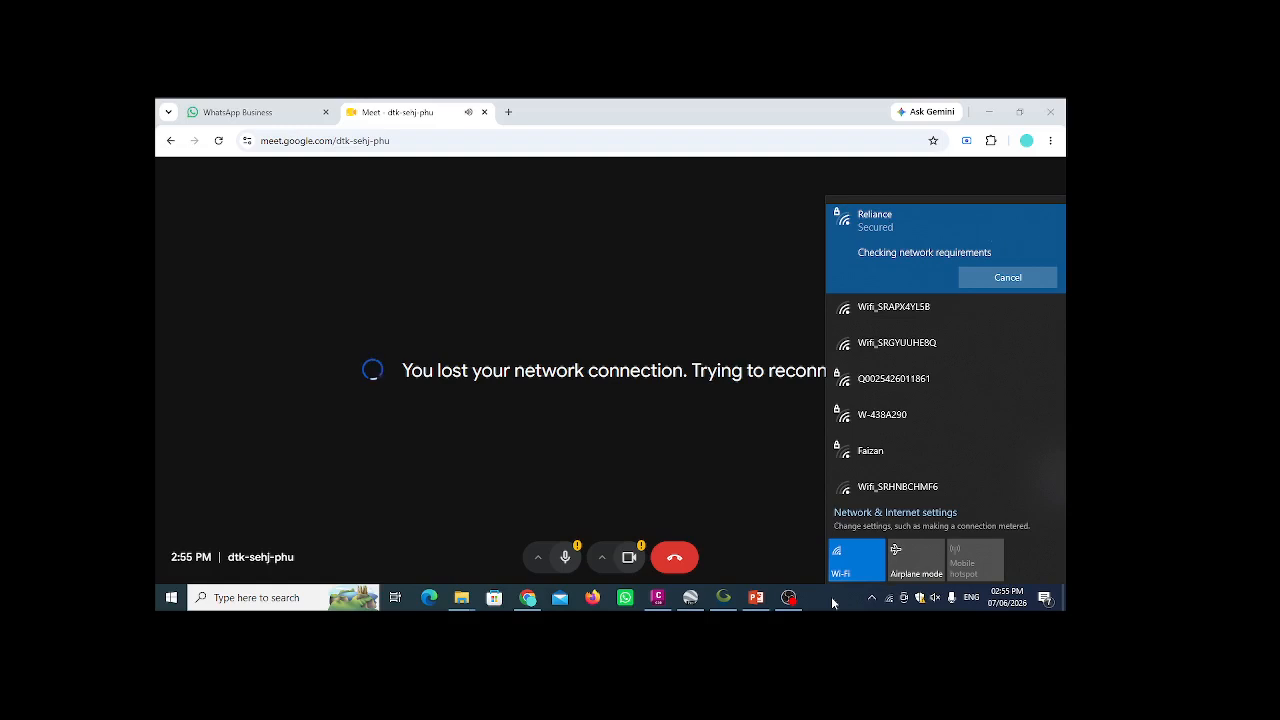
click(832, 602)
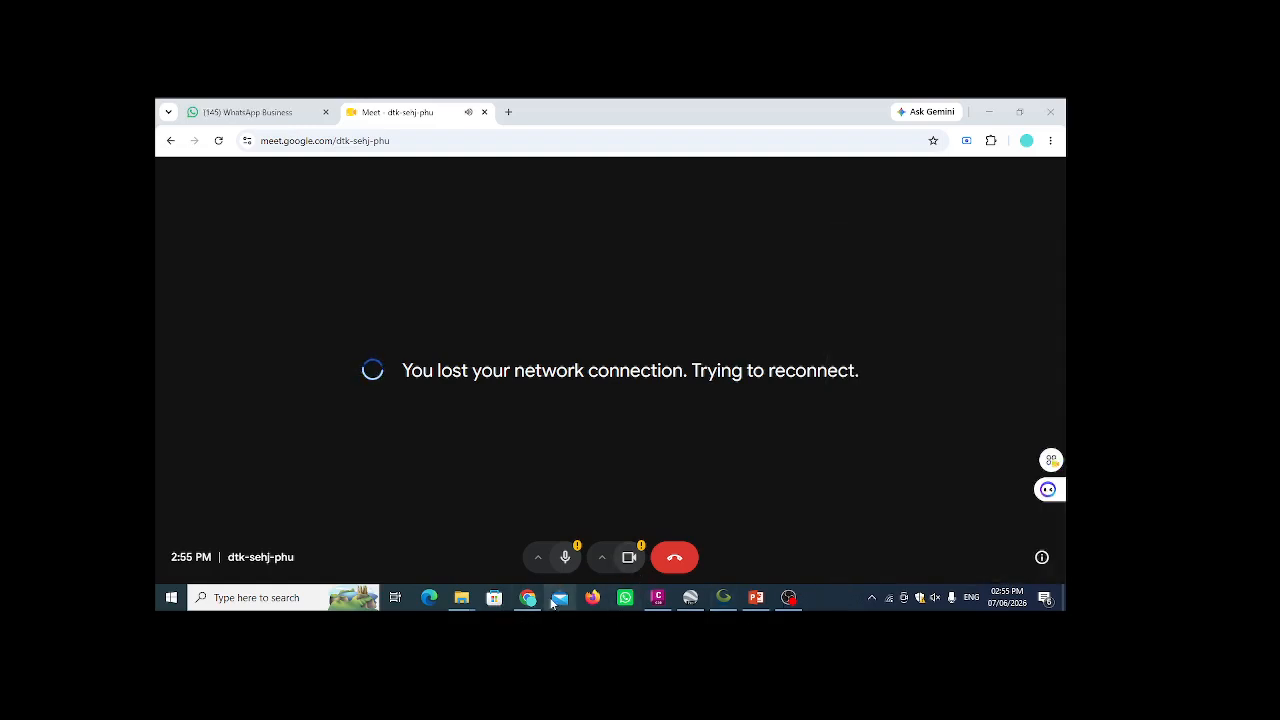
- Return to the restored Meet call and share the entire screen with the participants
mouse_move(538, 602)
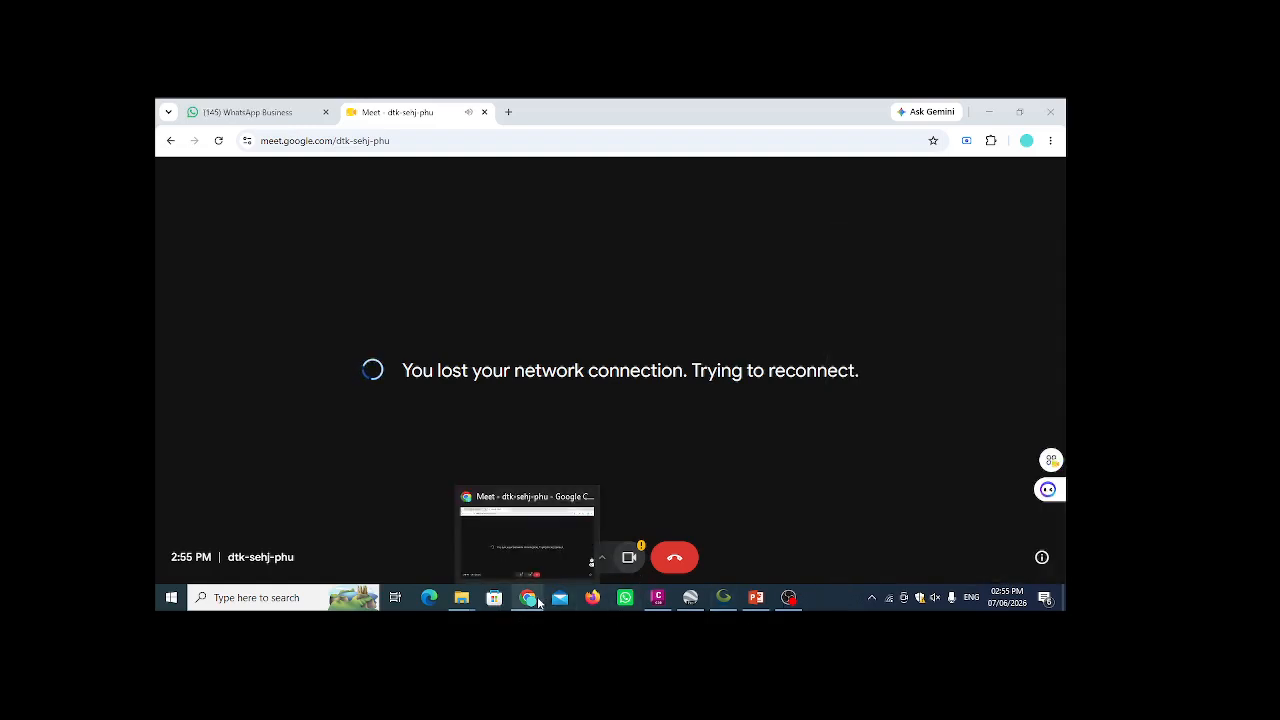
click(582, 402)
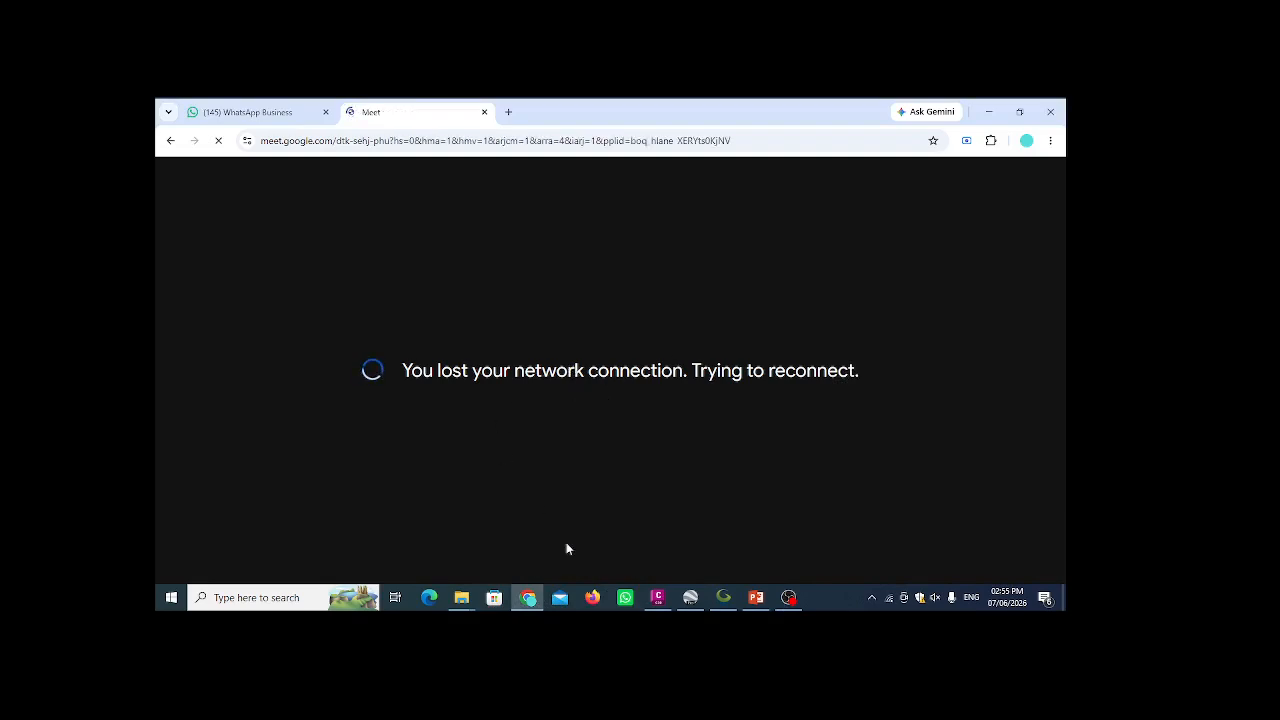
click(276, 112)
click(405, 112)
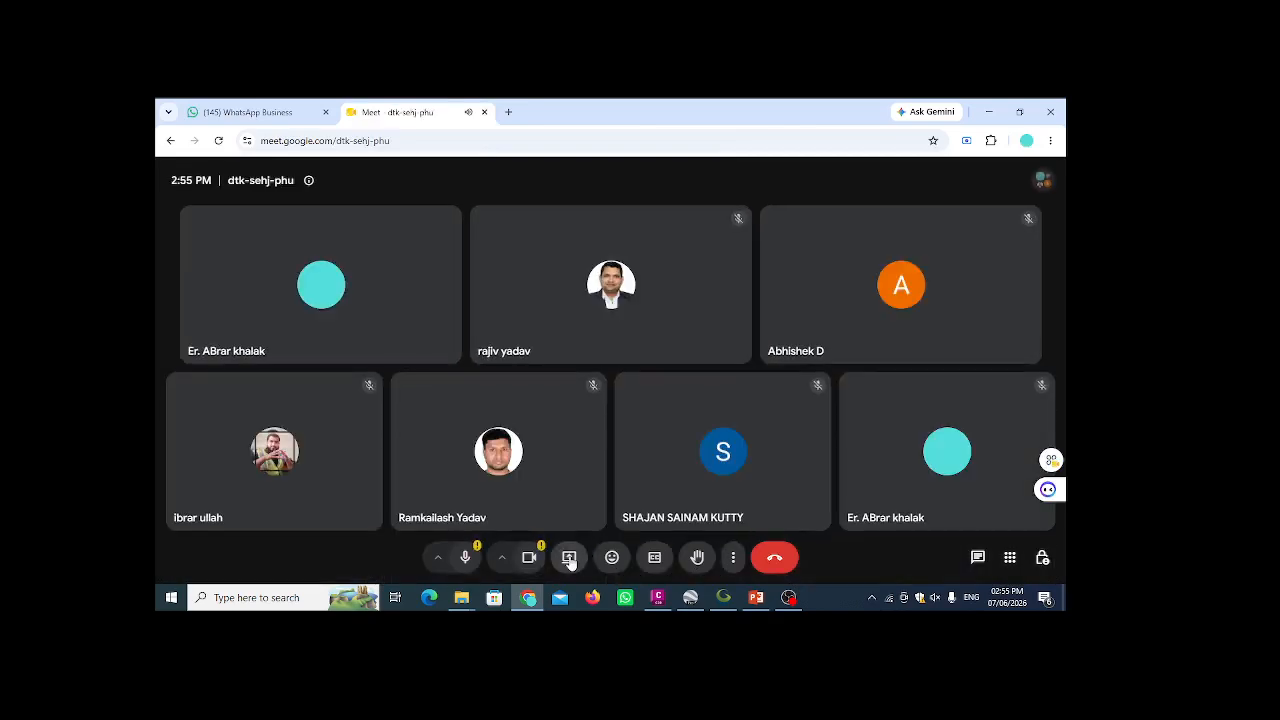
click(569, 557)
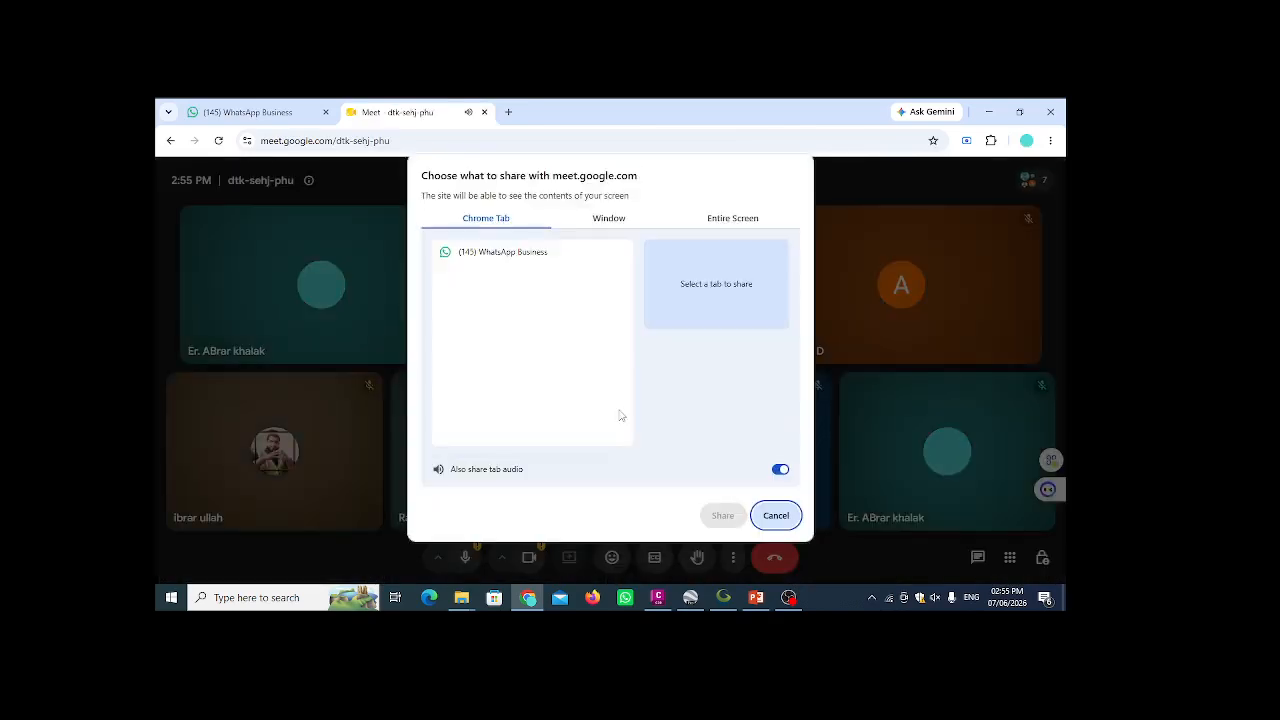
click(703, 219)
click(506, 300)
click(722, 515)
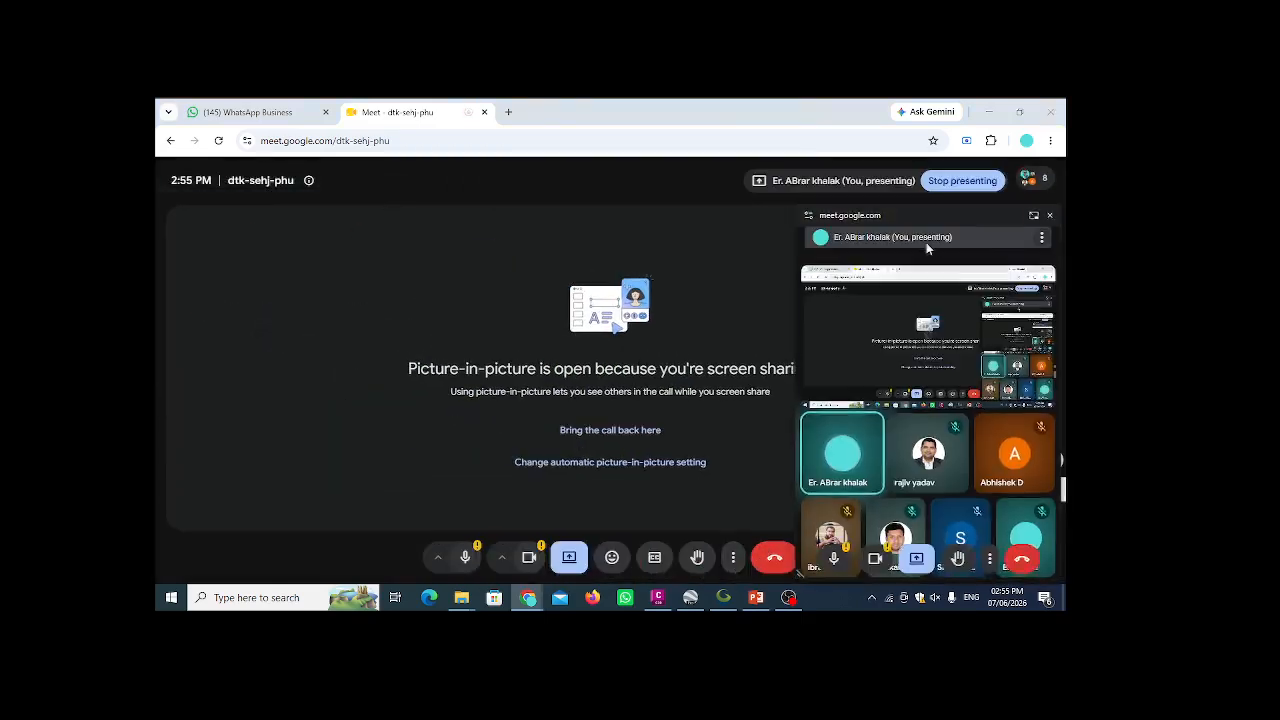
- Move the floating picture-in-picture call window out of view and switch to OBS
drag(920, 223, 957, 611)
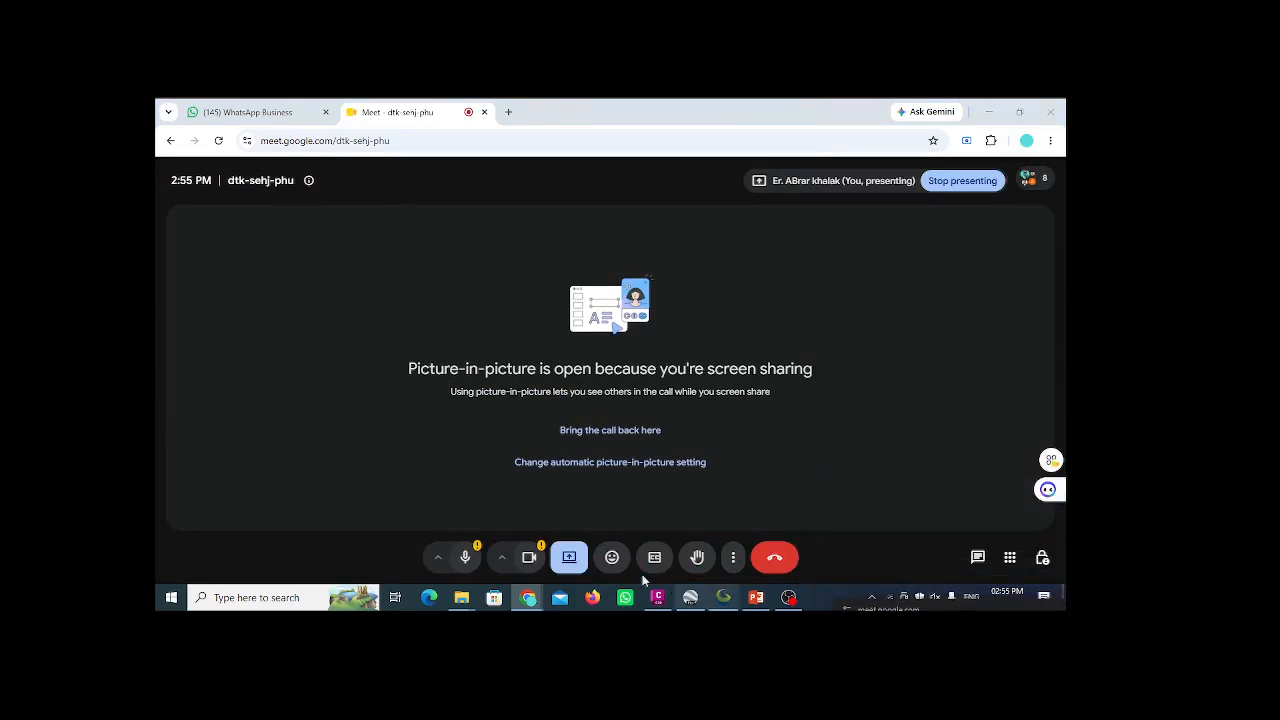
click(789, 597)
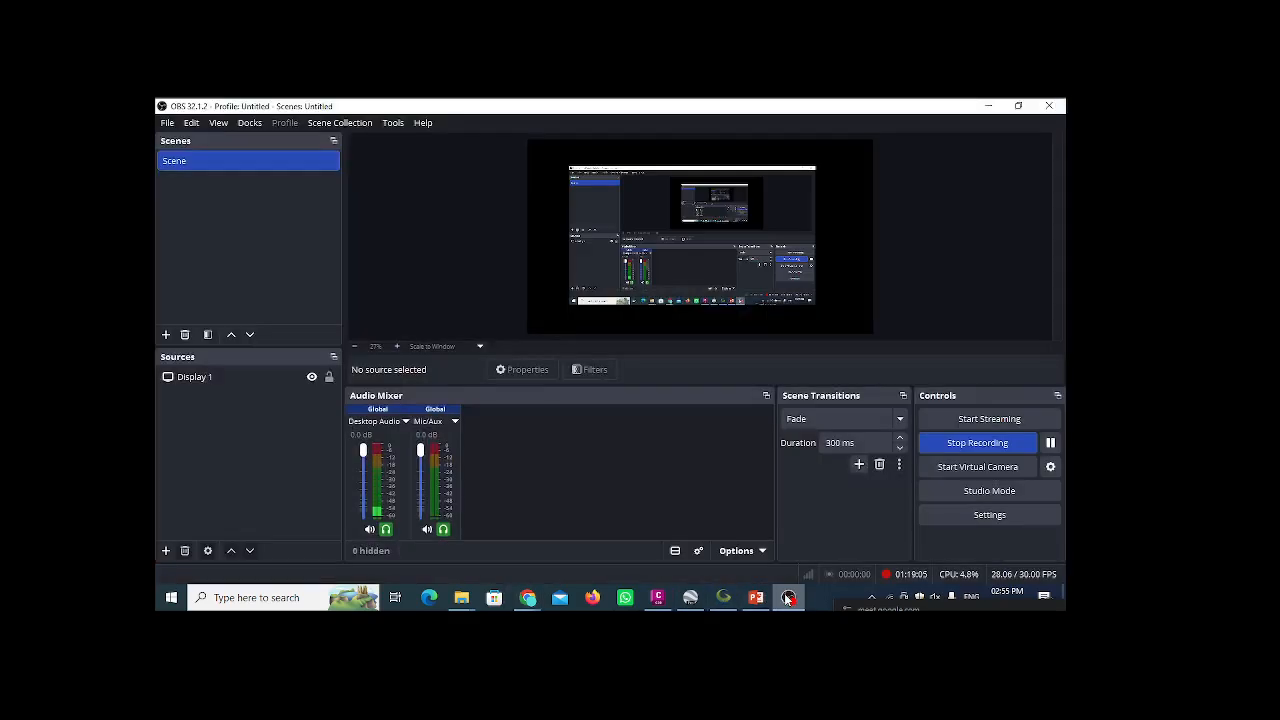
- Switch back to Civil 3D and close the surface's point group selection without adding a group
click(789, 597)
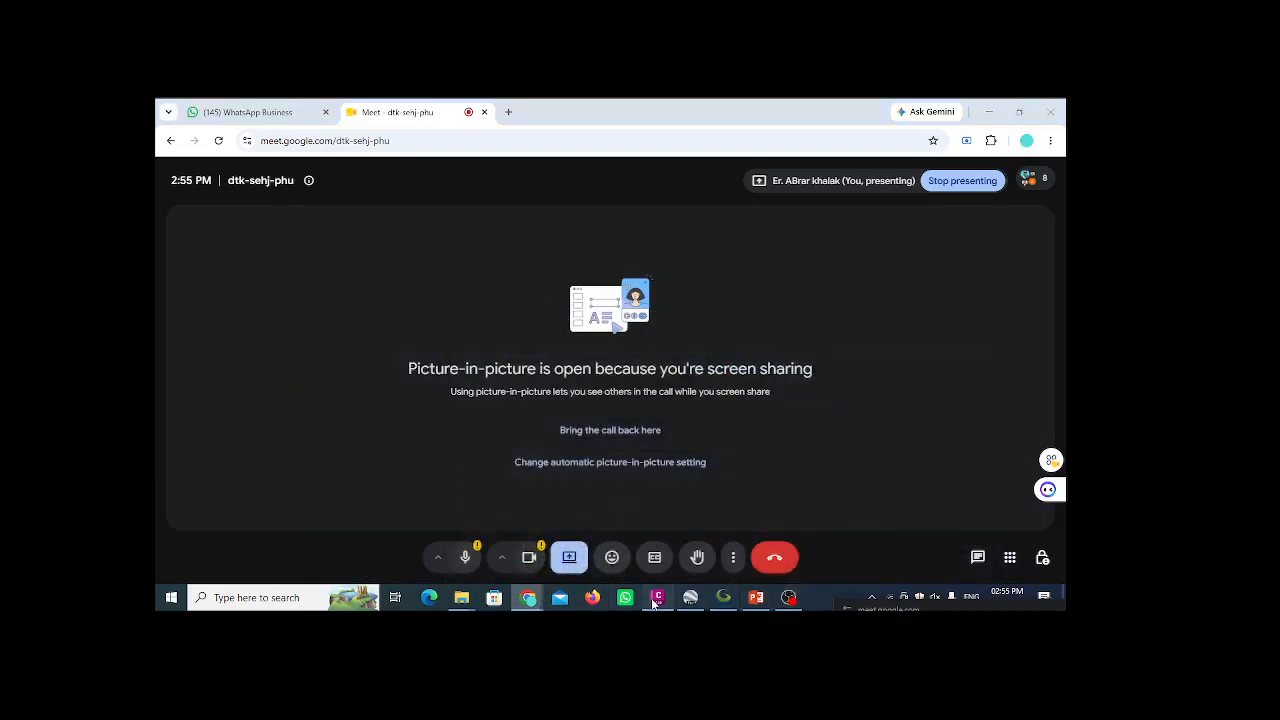
click(655, 600)
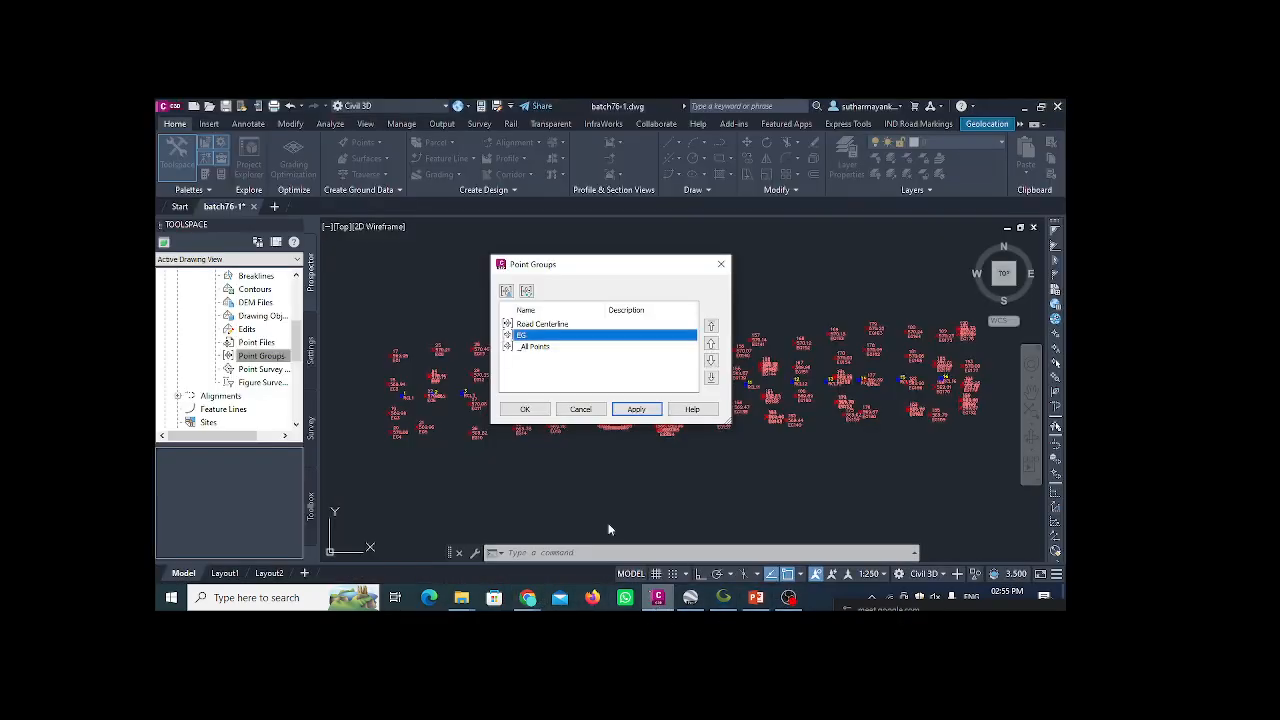
click(722, 266)
- Add the _All Points group to the Batch-76.1 surface definition
scroll(268, 340, up, 2)
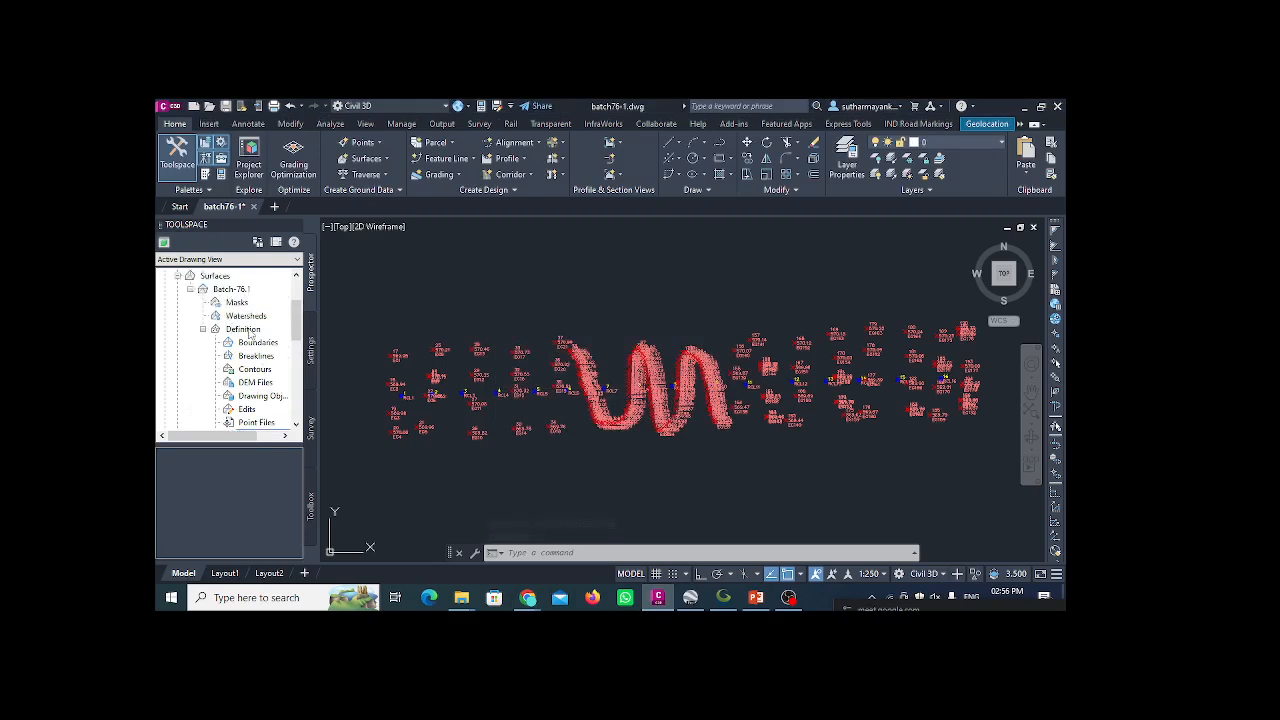
scroll(250, 340, down, 2)
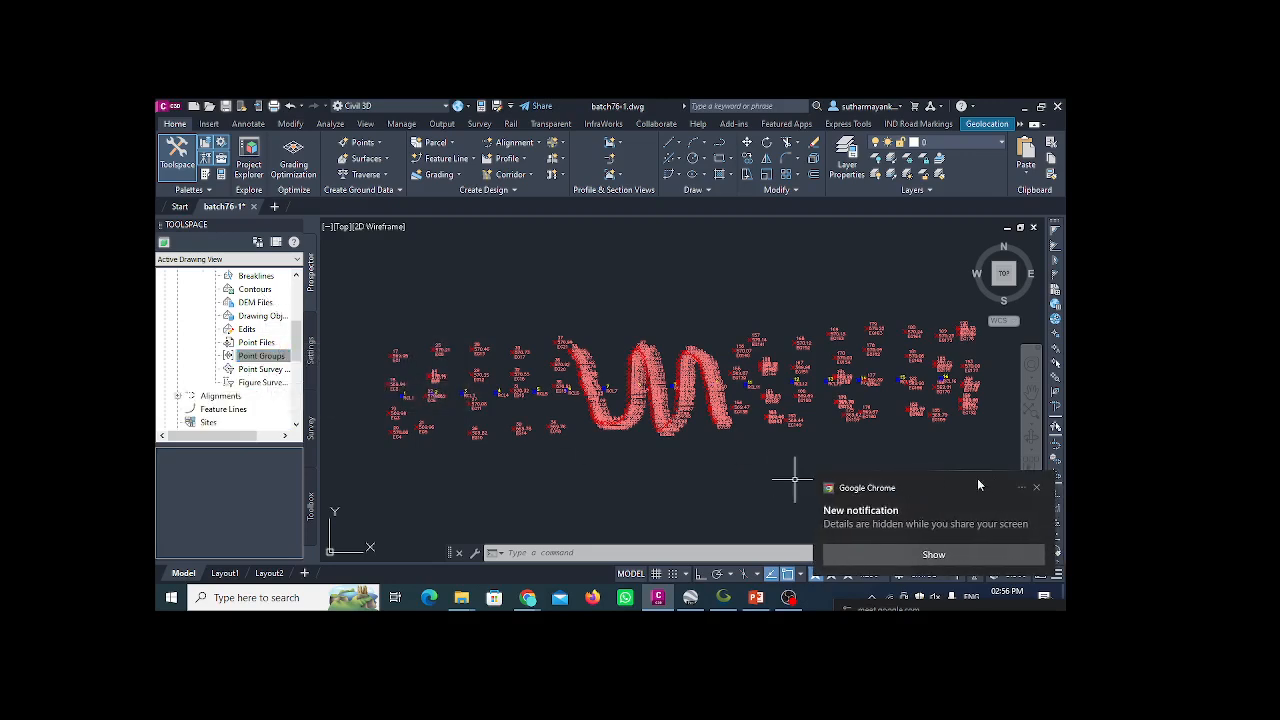
click(1035, 489)
click(245, 362)
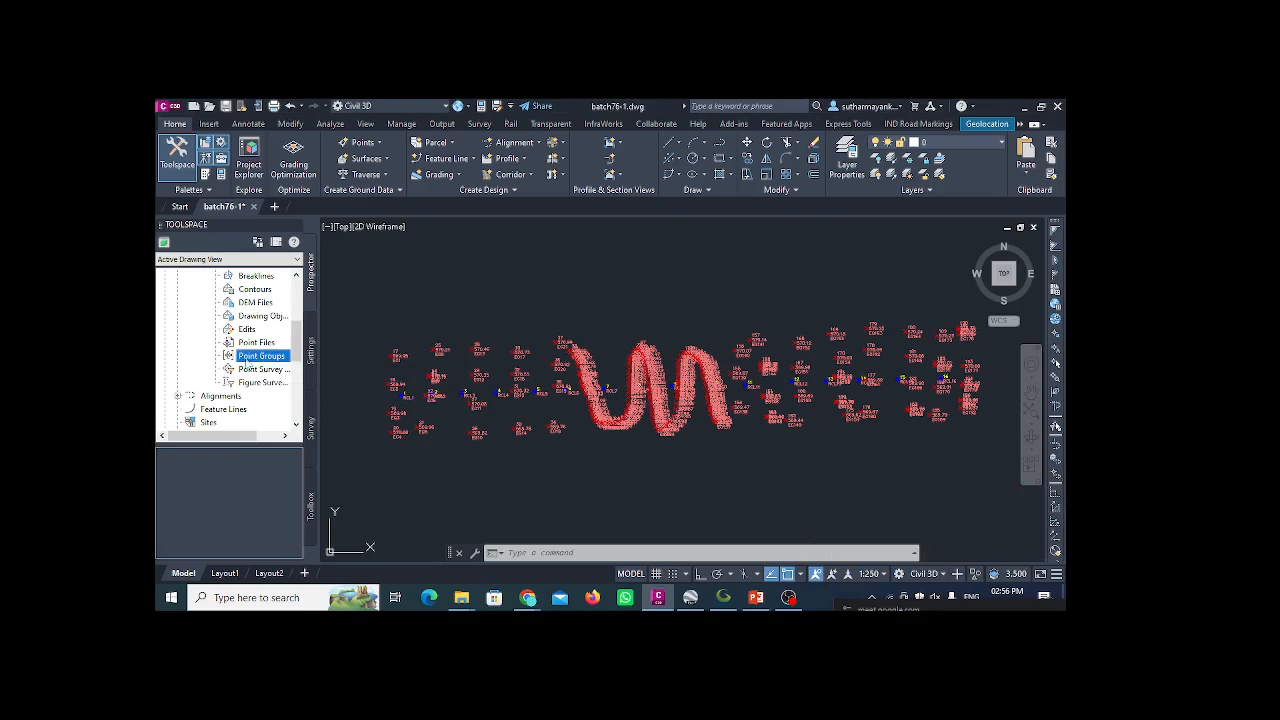
right_click(254, 361)
click(280, 365)
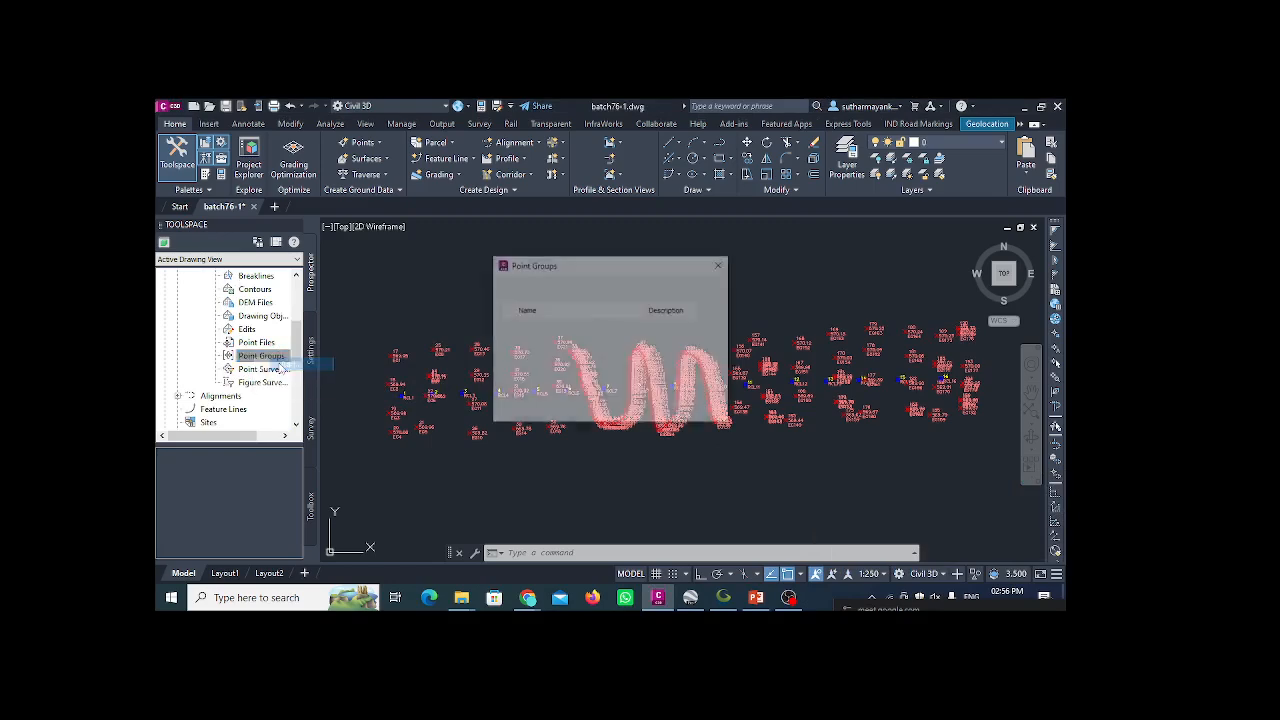
click(567, 324)
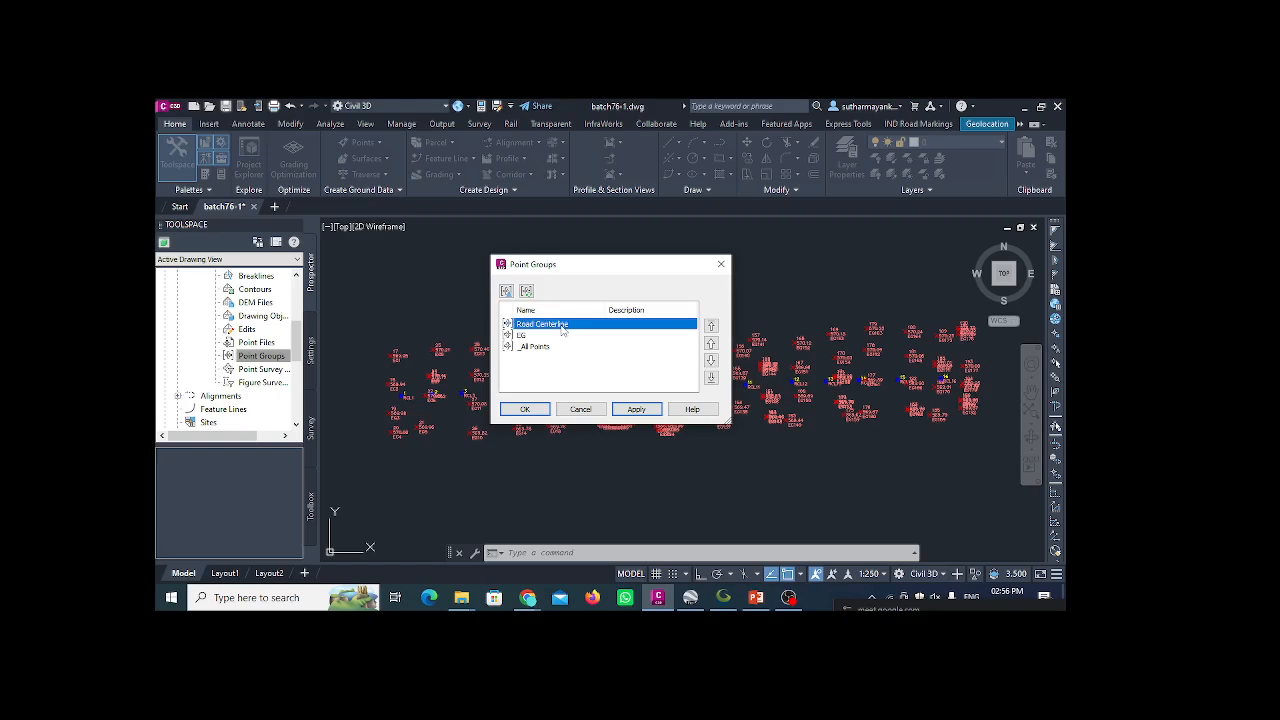
click(540, 335)
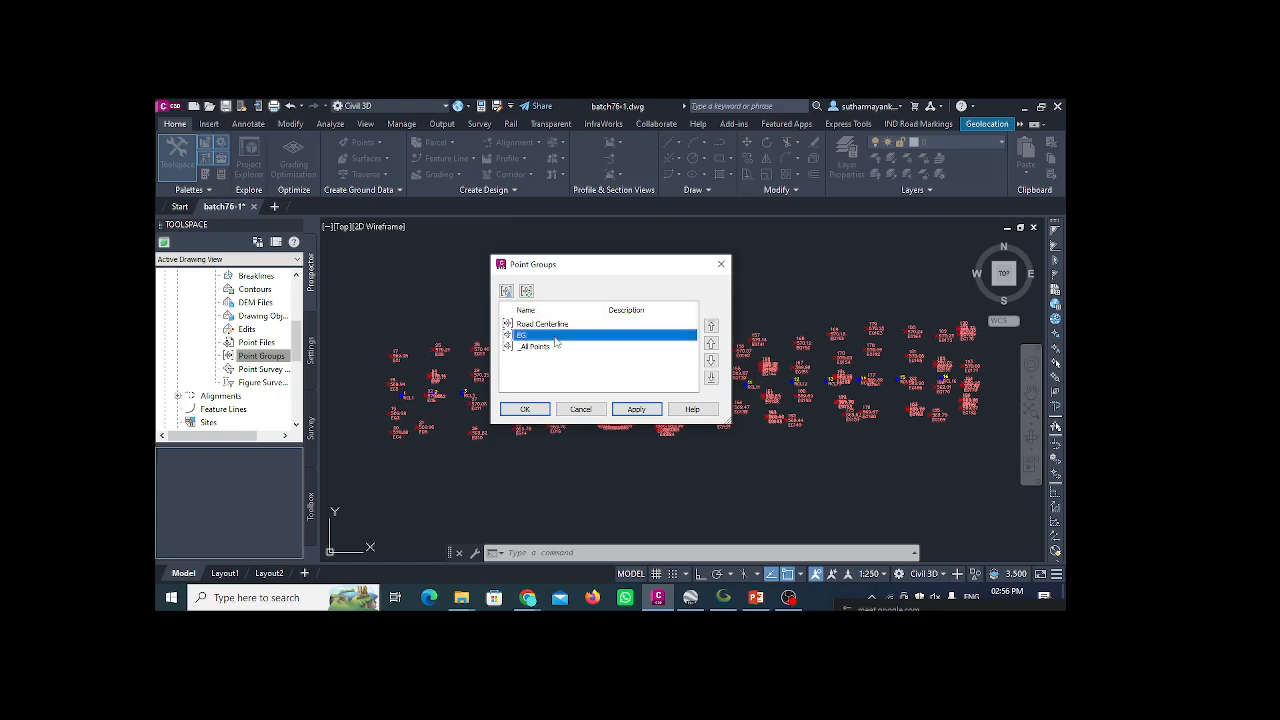
click(557, 347)
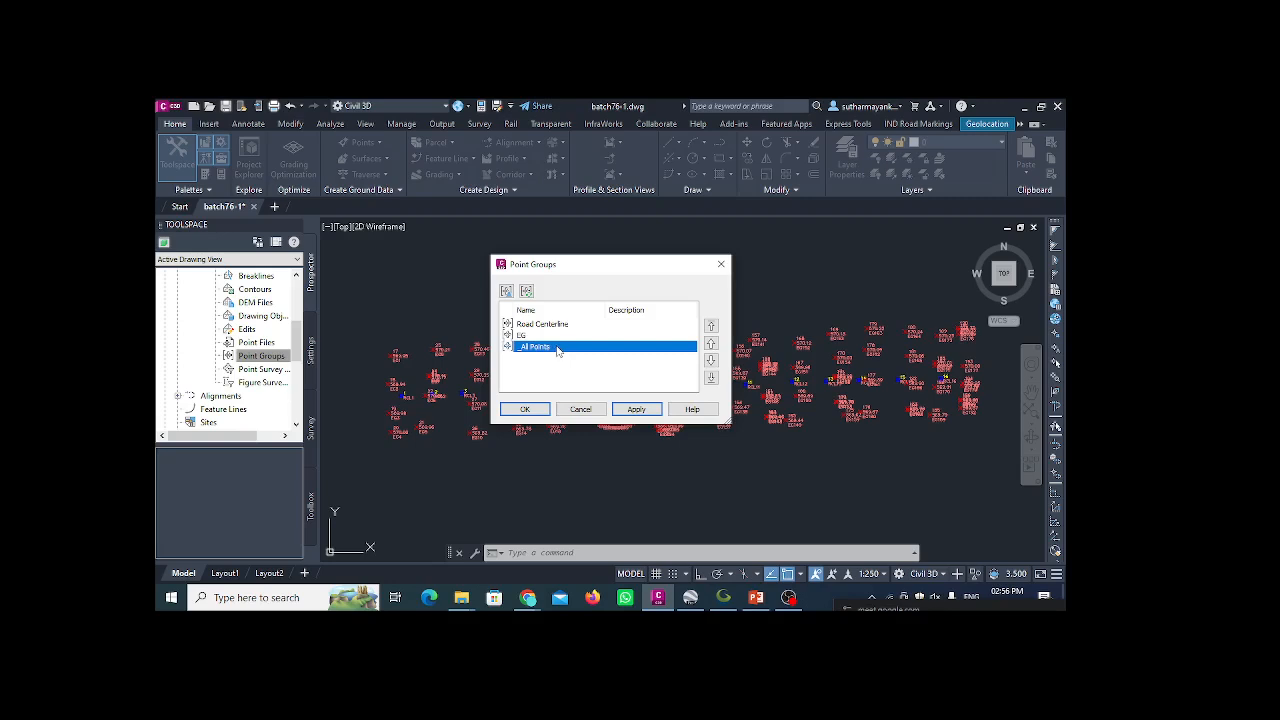
click(634, 410)
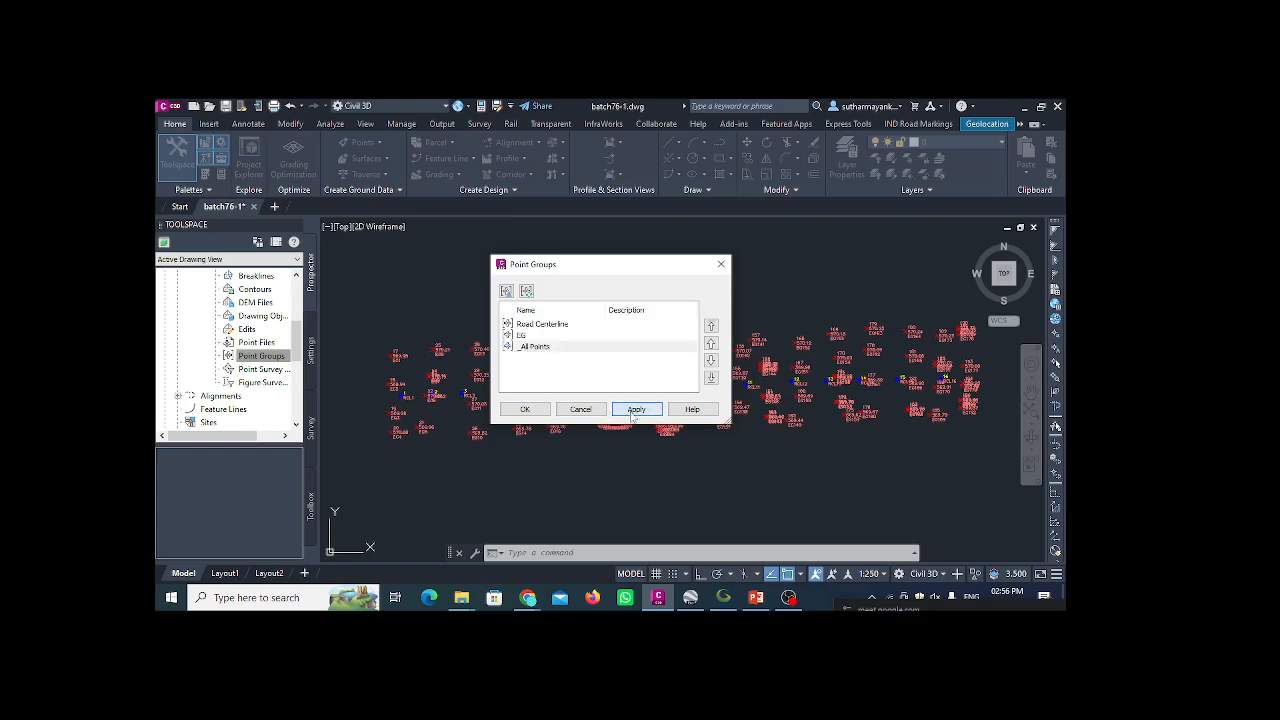
click(518, 410)
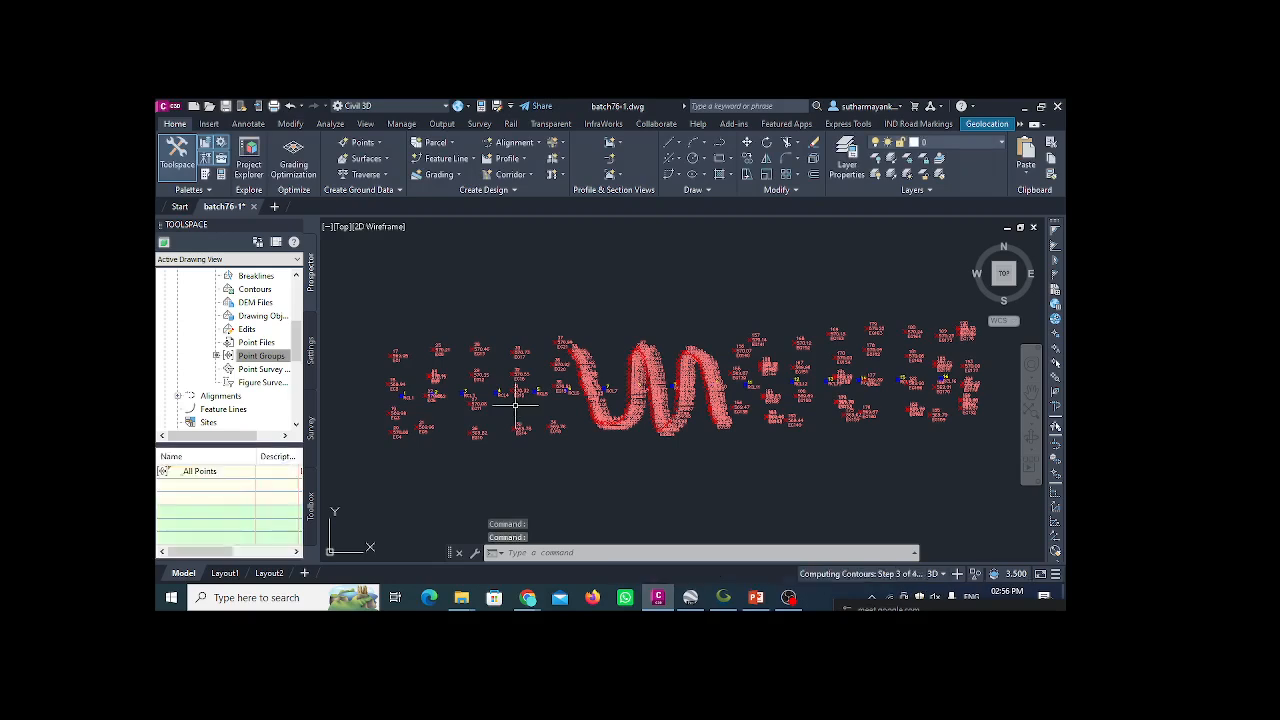
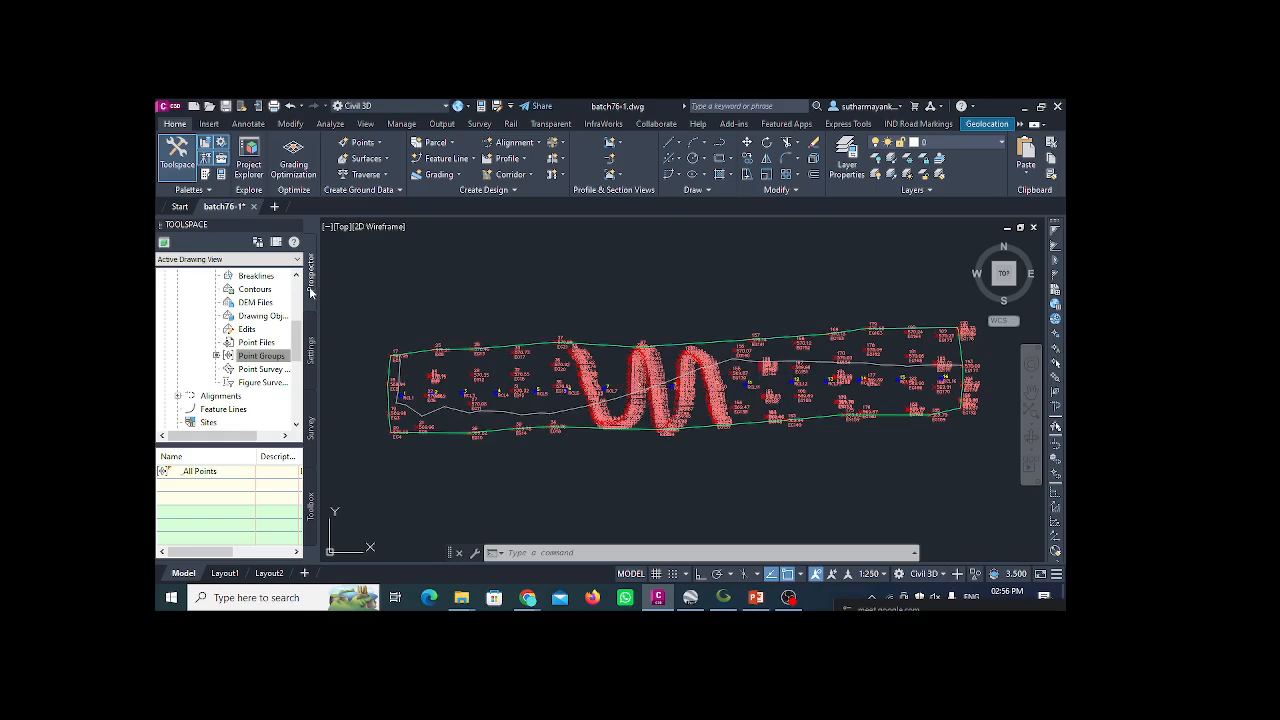
click(535, 385)
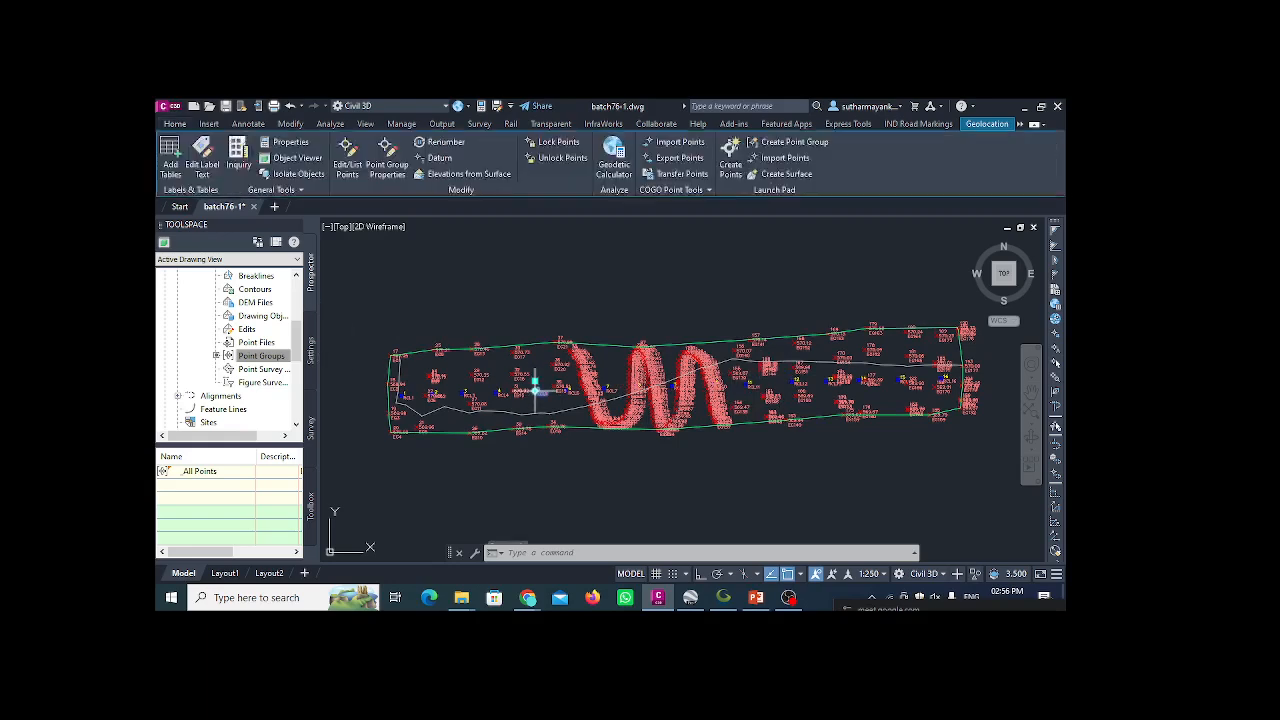
key(Escape)
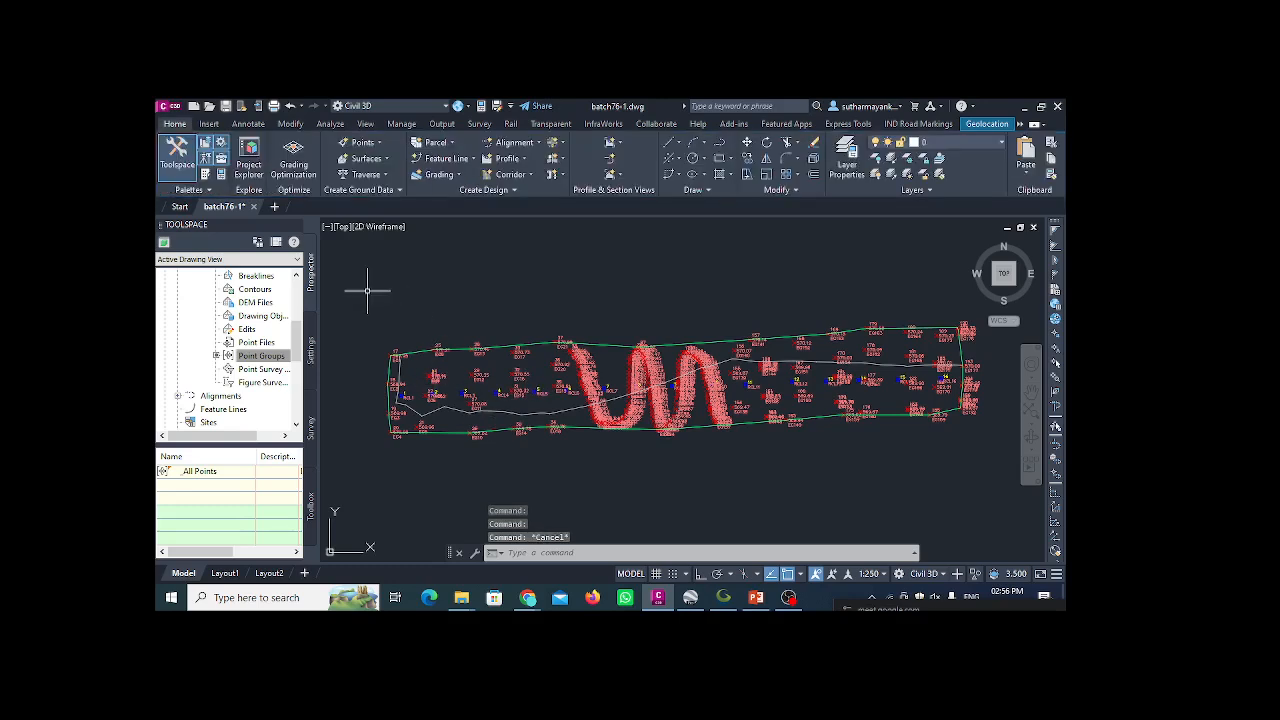
click(308, 338)
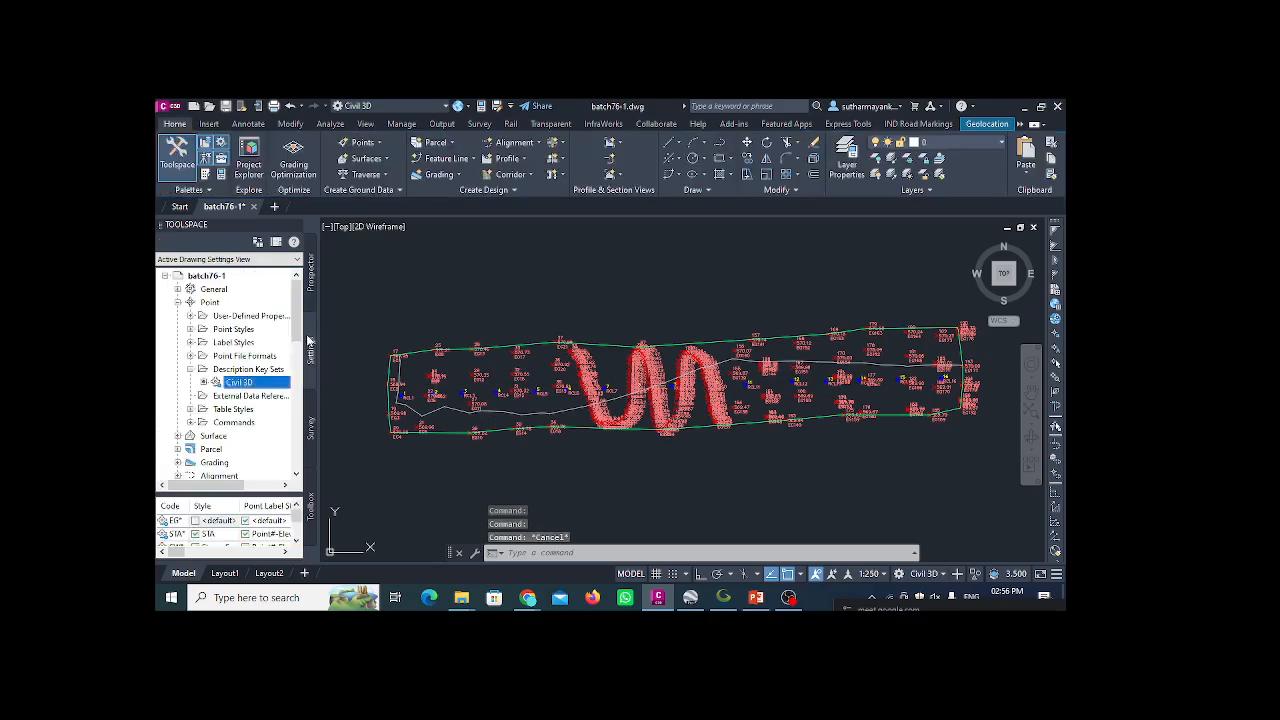
click(313, 292)
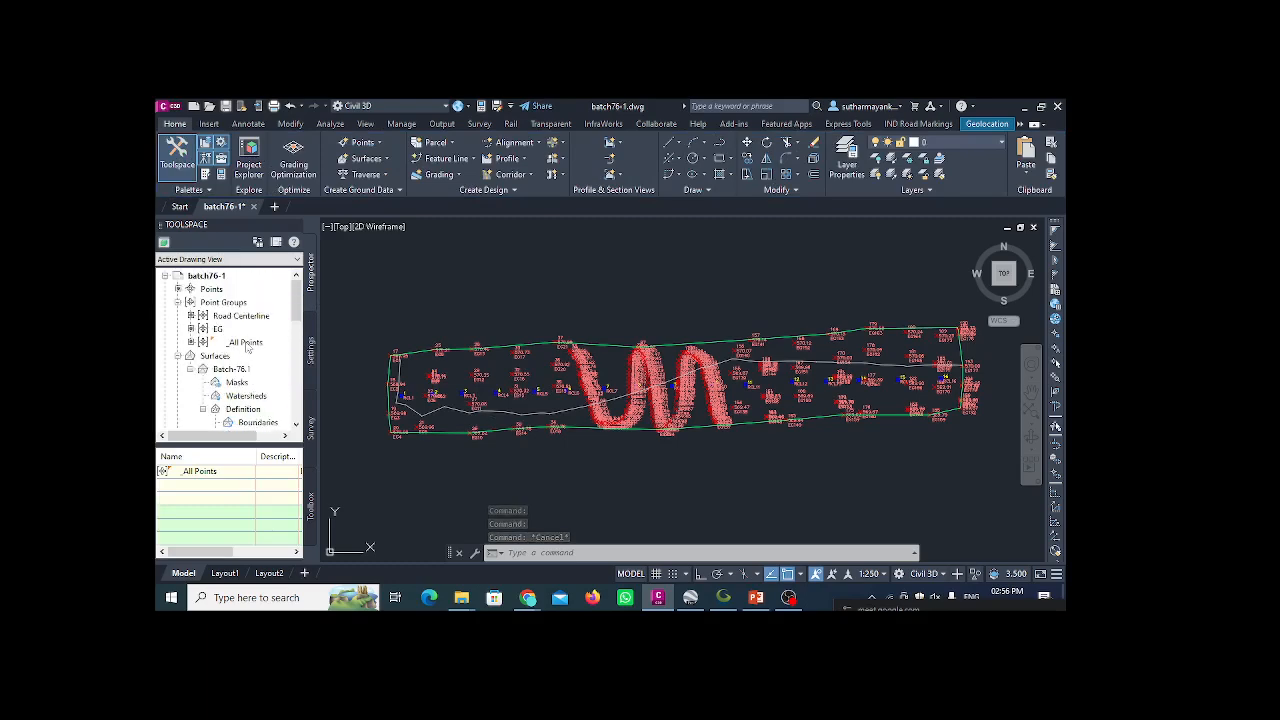
click(215, 291)
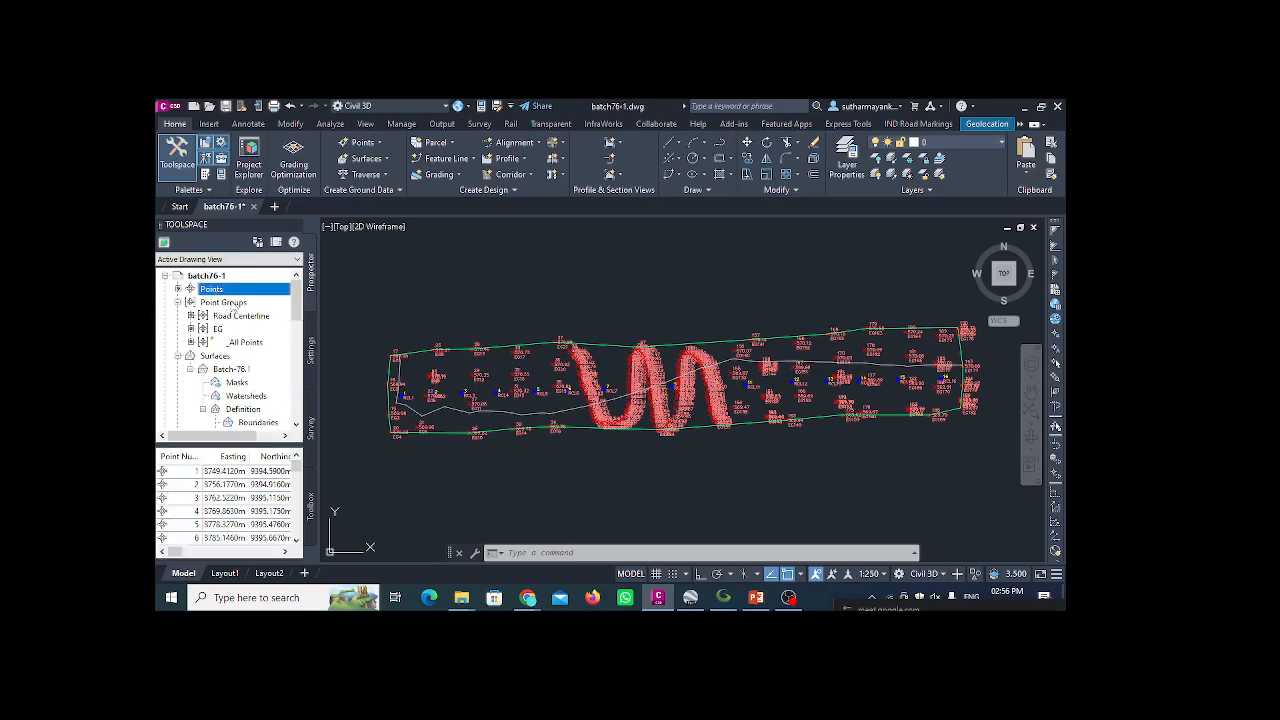
click(233, 303)
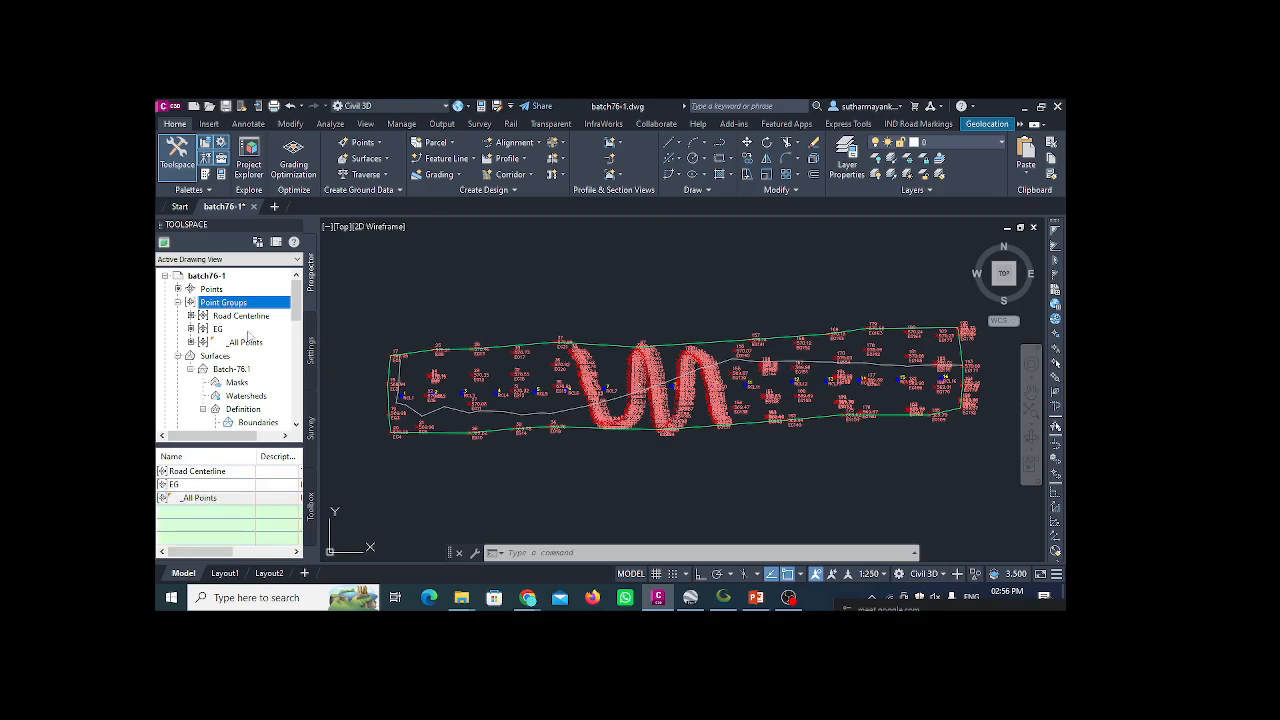
- Set both the point style and the point label style of the Road Centerline group to <none>
click(250, 316)
right_click(250, 316)
click(287, 302)
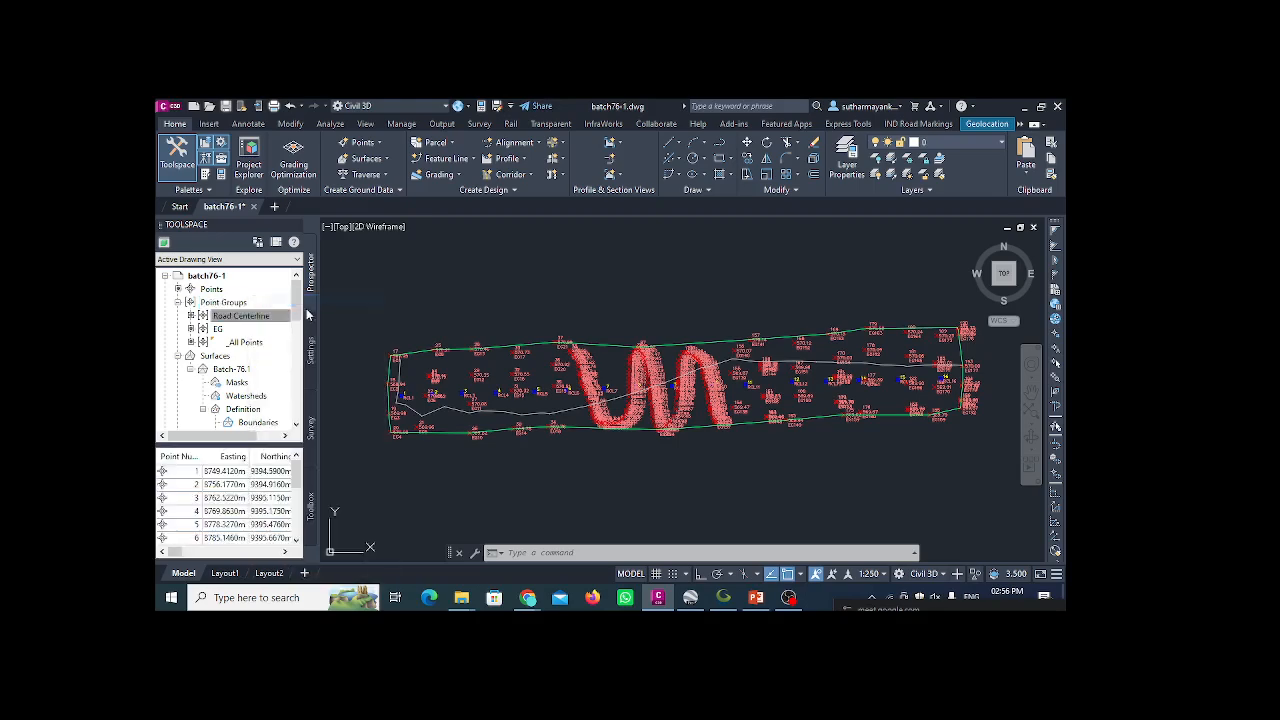
click(407, 334)
scroll(325, 347, up, 2)
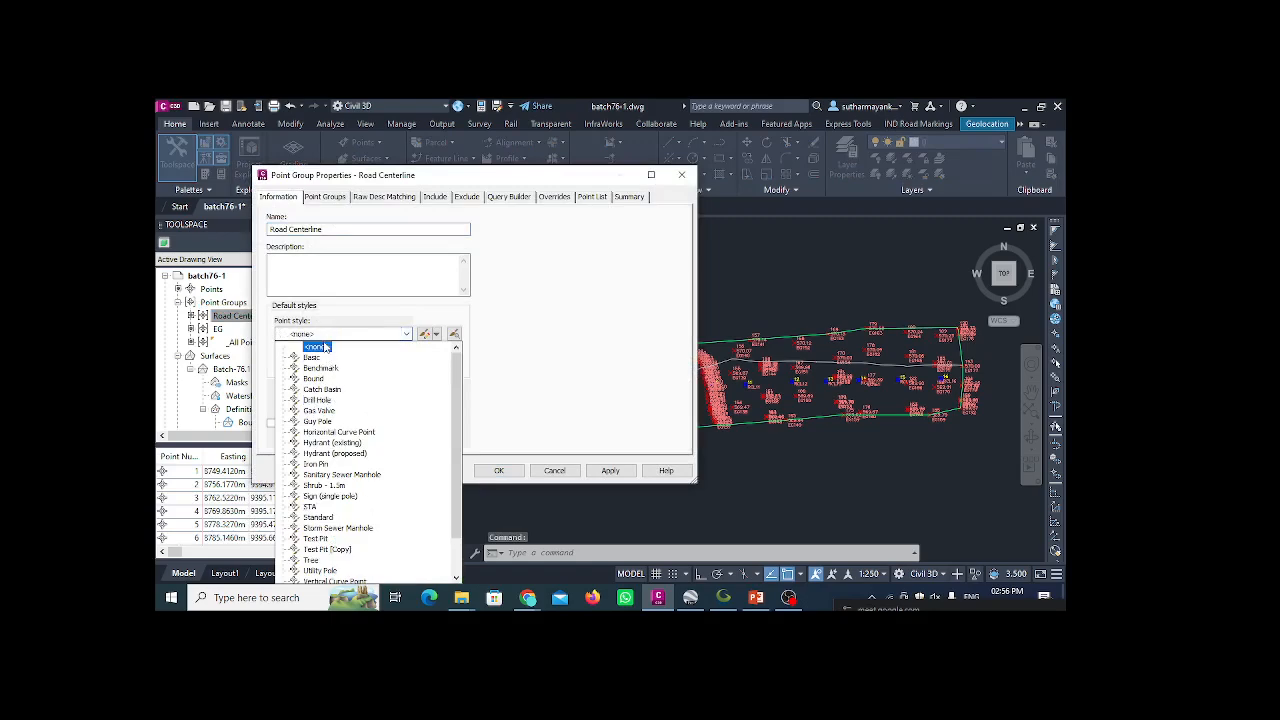
click(325, 347)
click(406, 364)
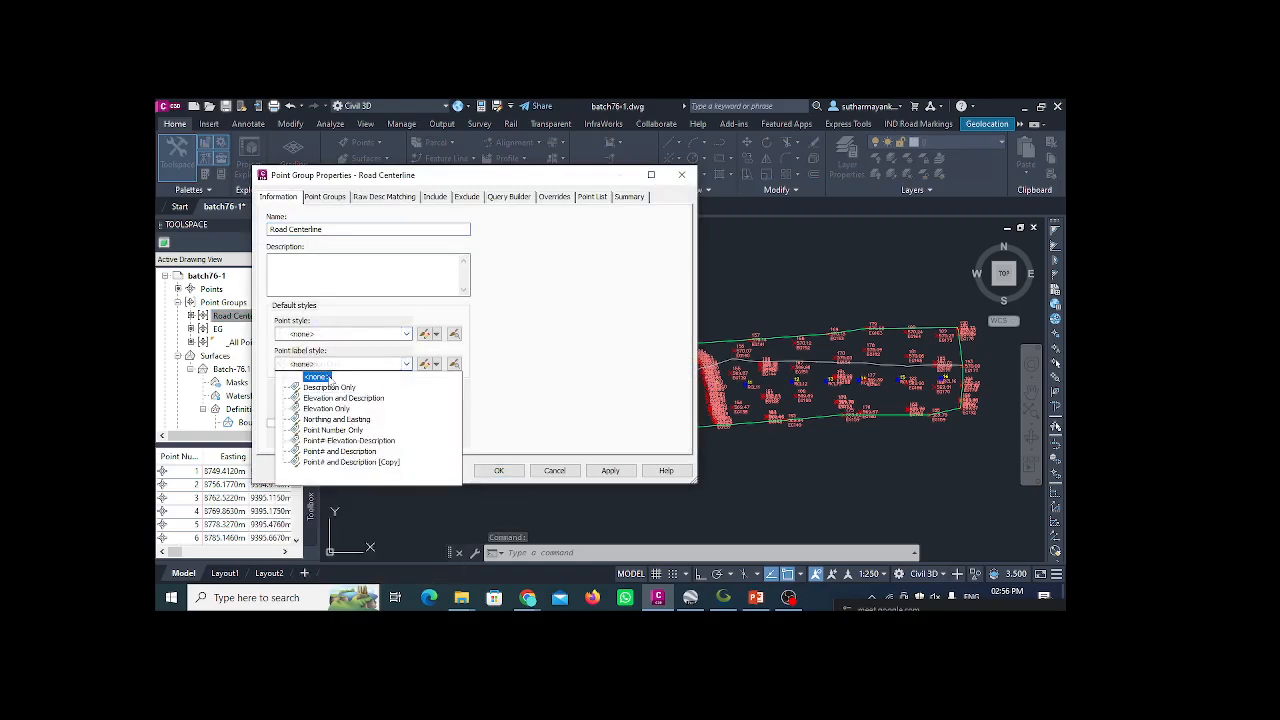
click(320, 377)
click(609, 470)
click(498, 470)
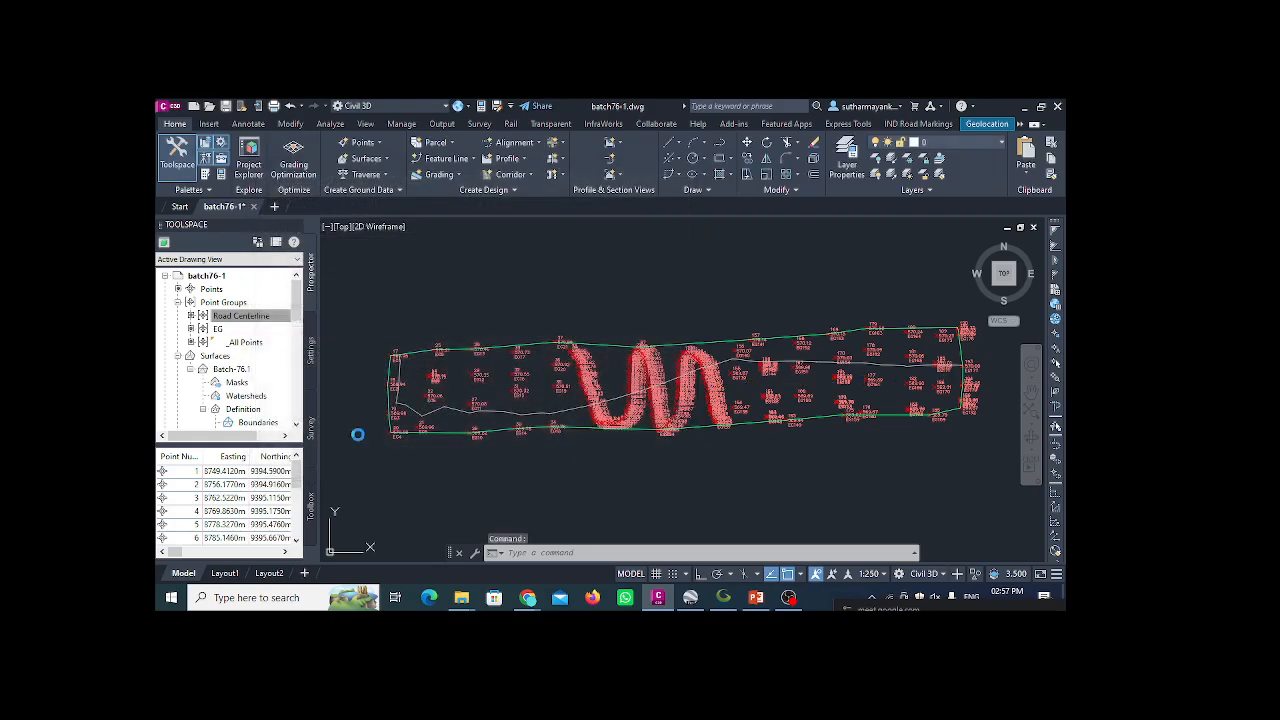
- Set both the point style and the point label style of the EG group to <none>
click(226, 330)
right_click(229, 330)
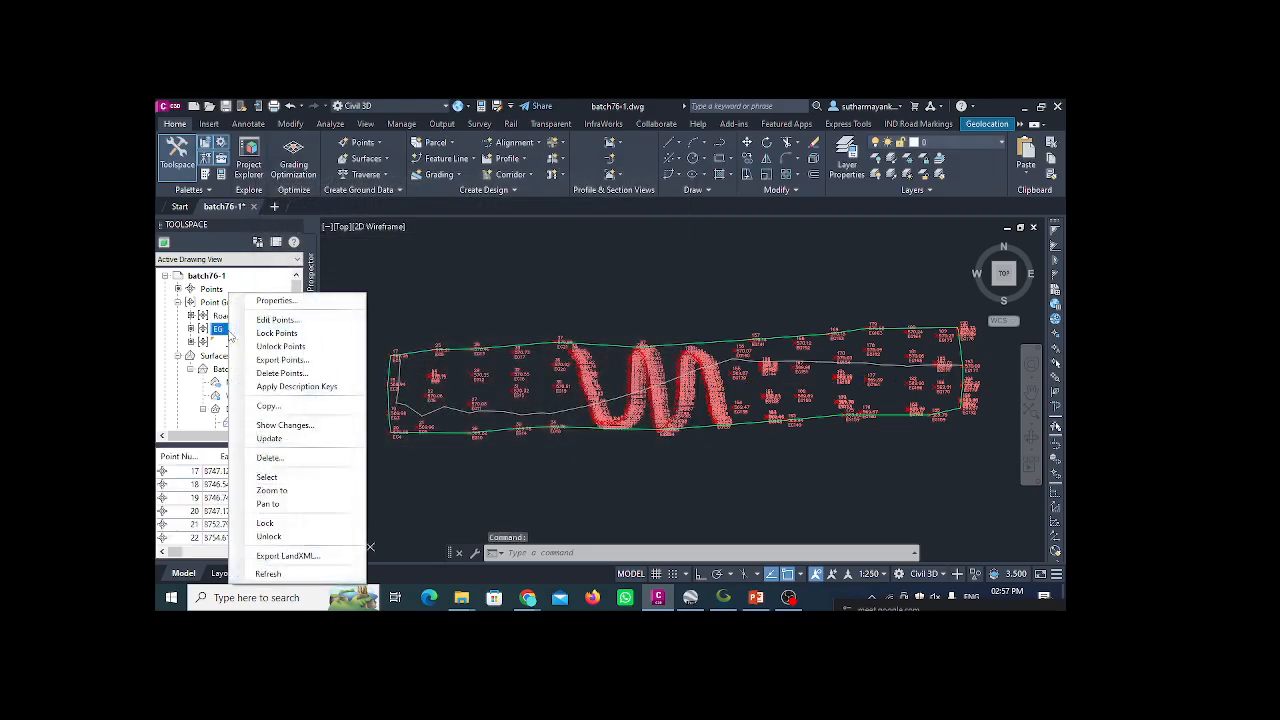
click(276, 302)
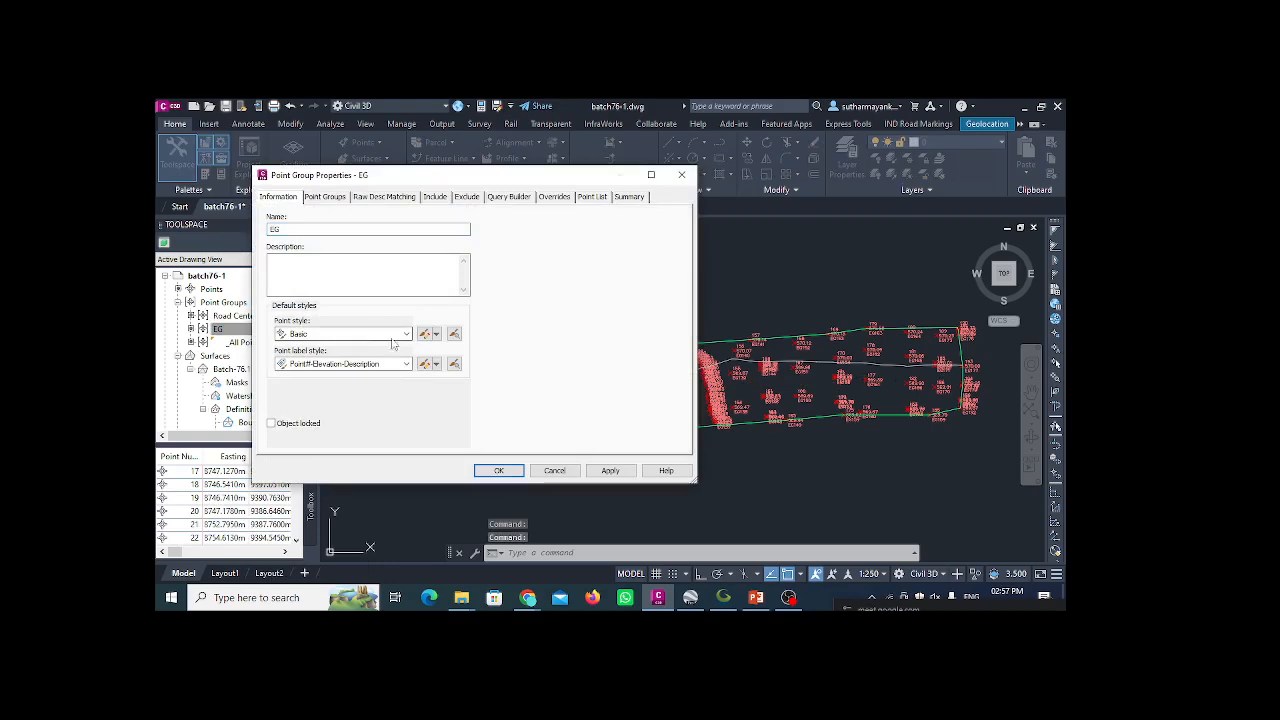
click(406, 334)
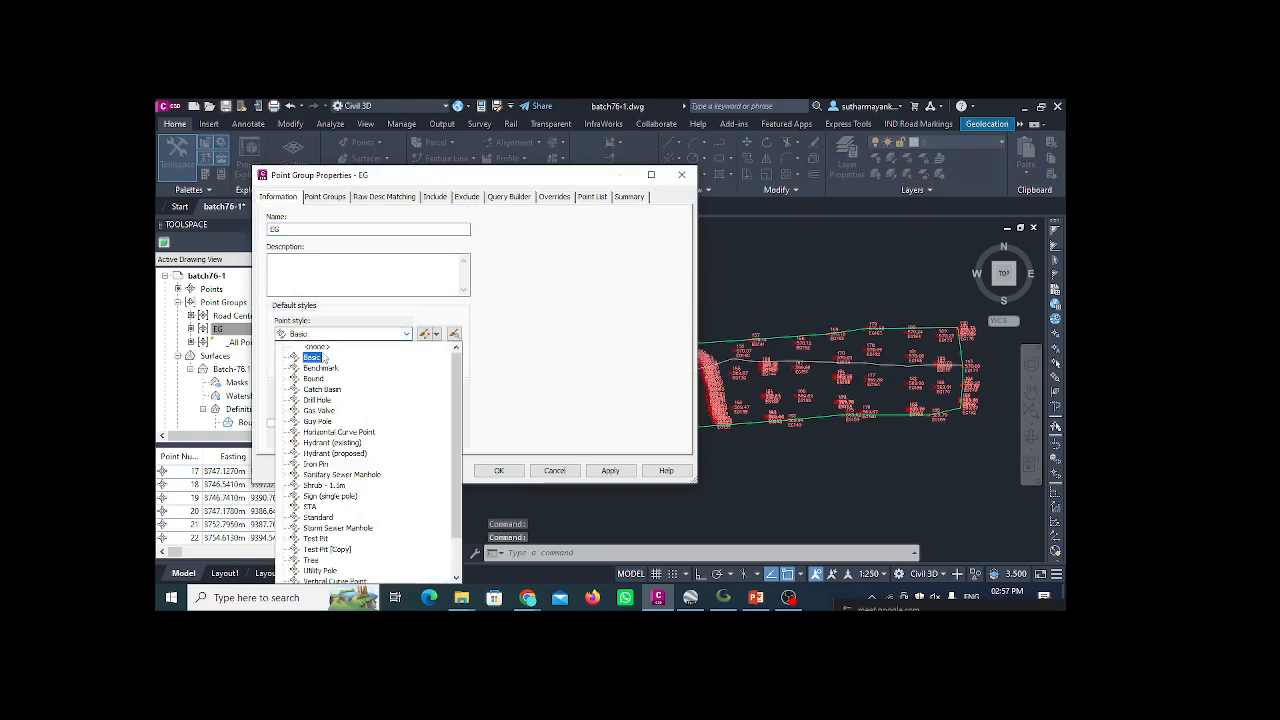
click(318, 346)
click(406, 364)
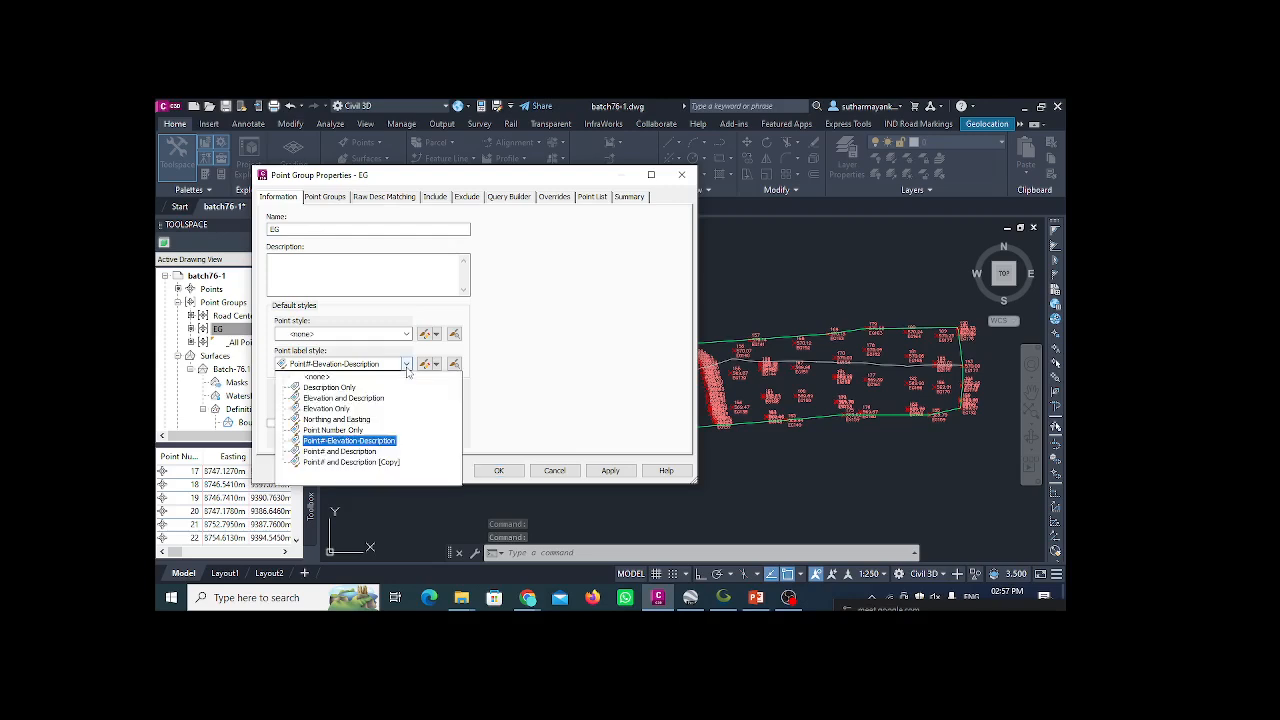
click(318, 376)
click(617, 472)
click(498, 470)
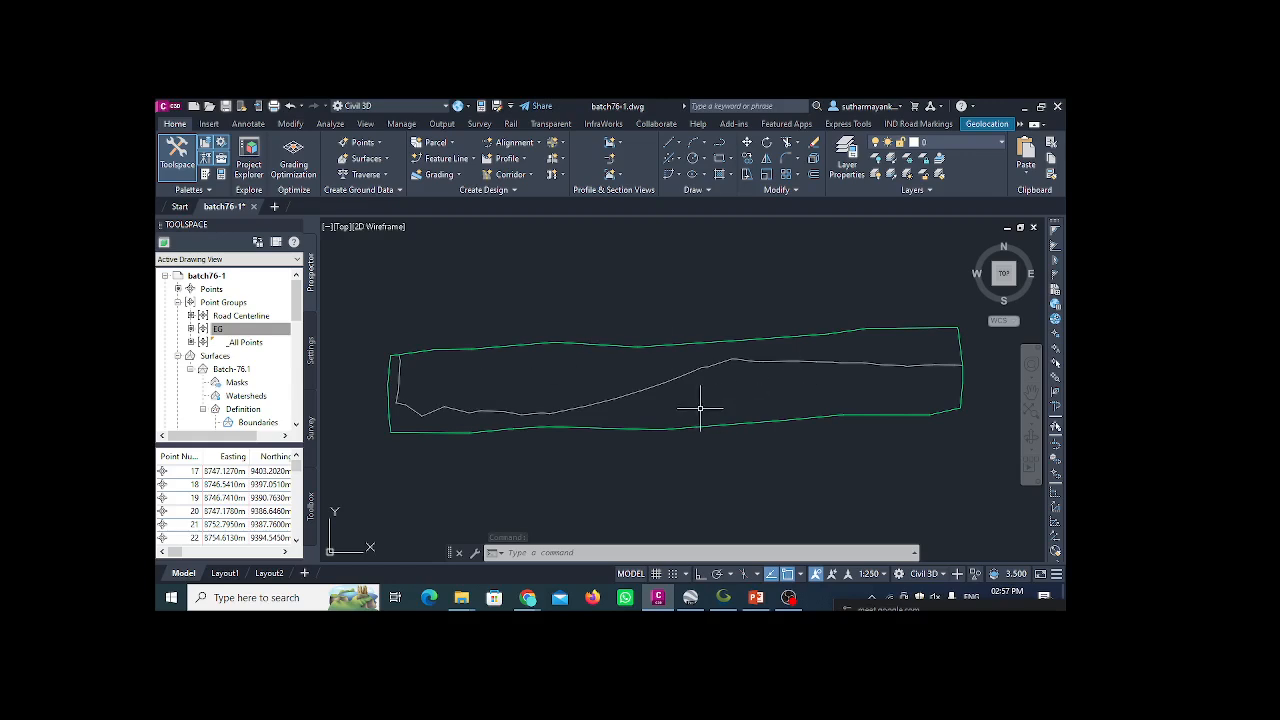
- Set the point label style of the _All Points group to Description Only
mouse_move(700, 408)
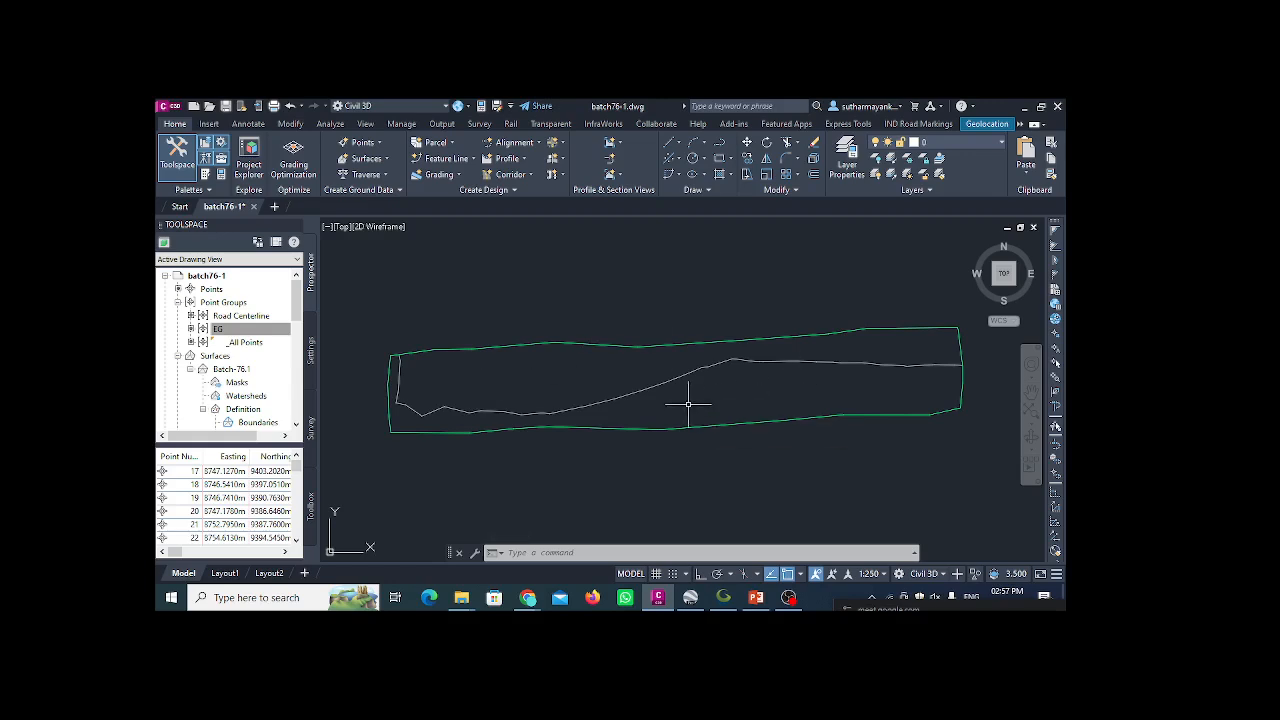
click(262, 346)
right_click(264, 347)
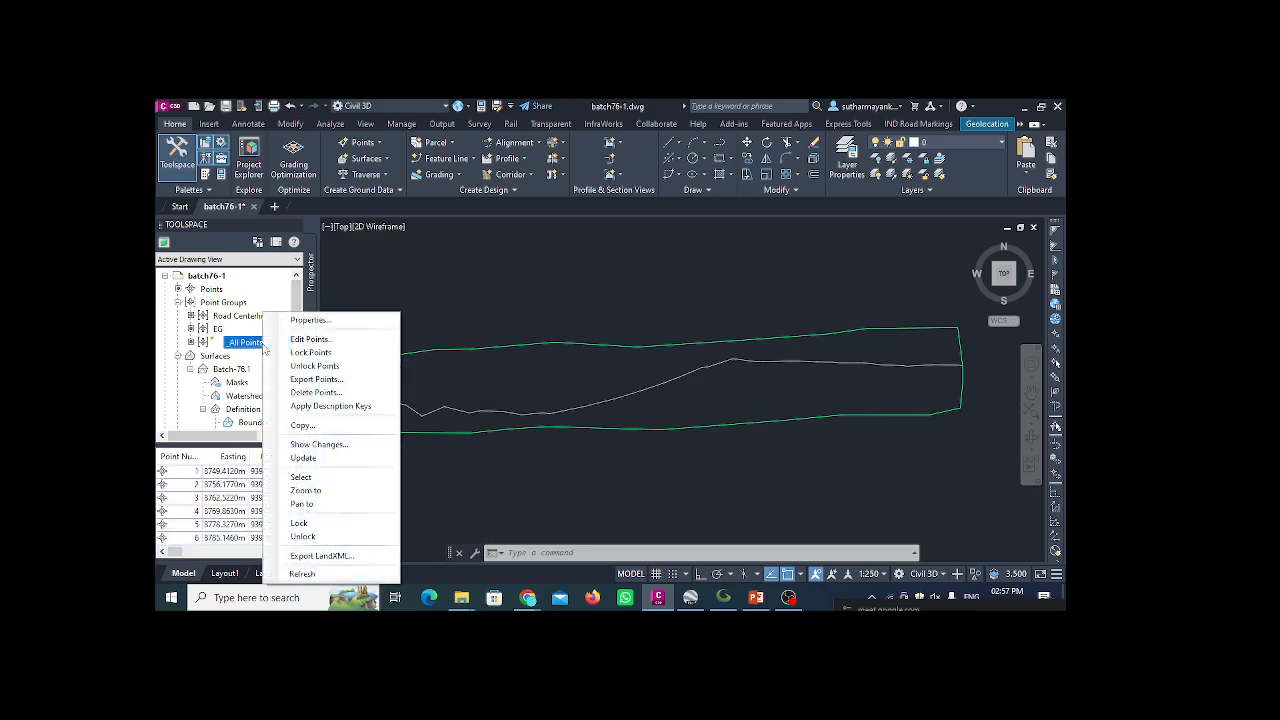
click(310, 320)
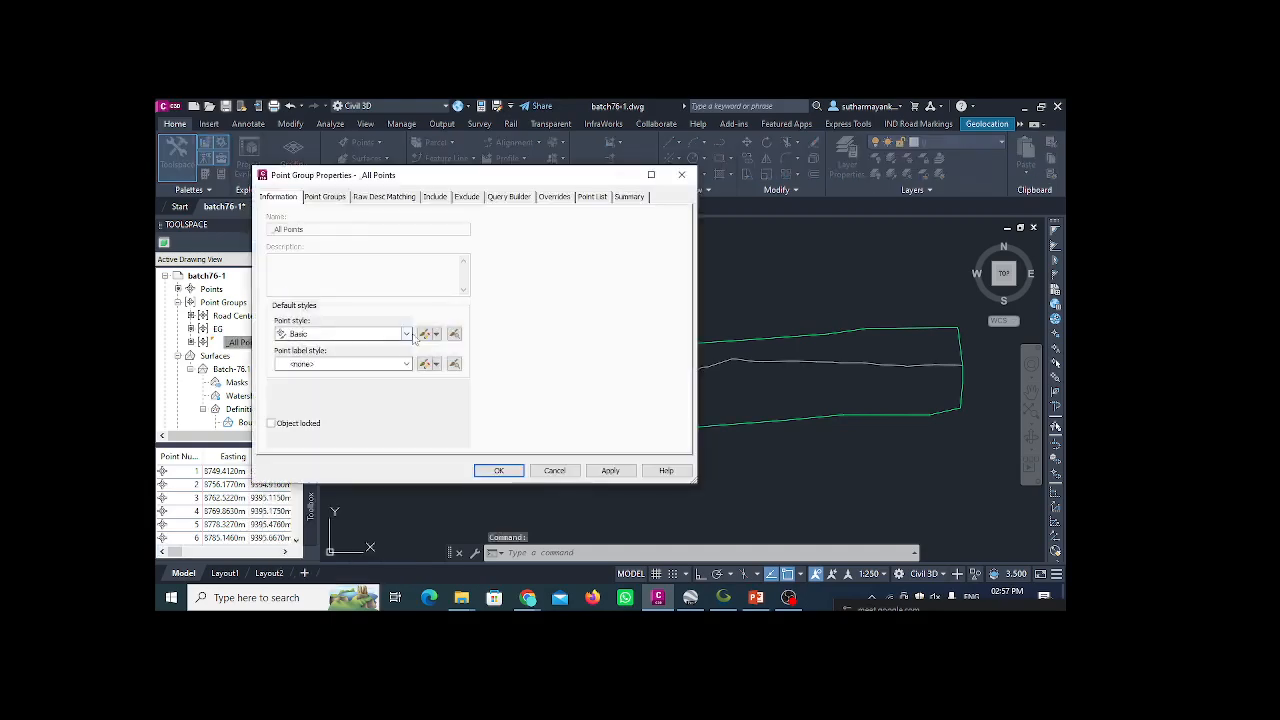
click(406, 364)
click(352, 386)
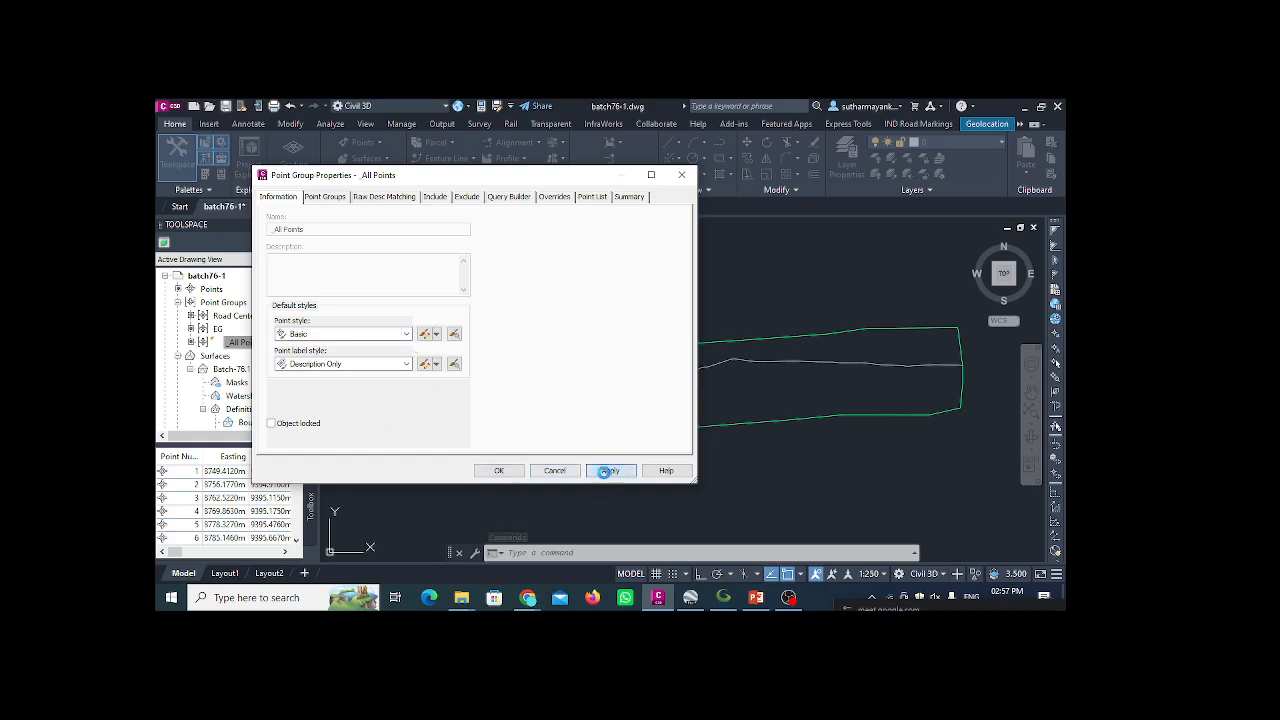
click(498, 470)
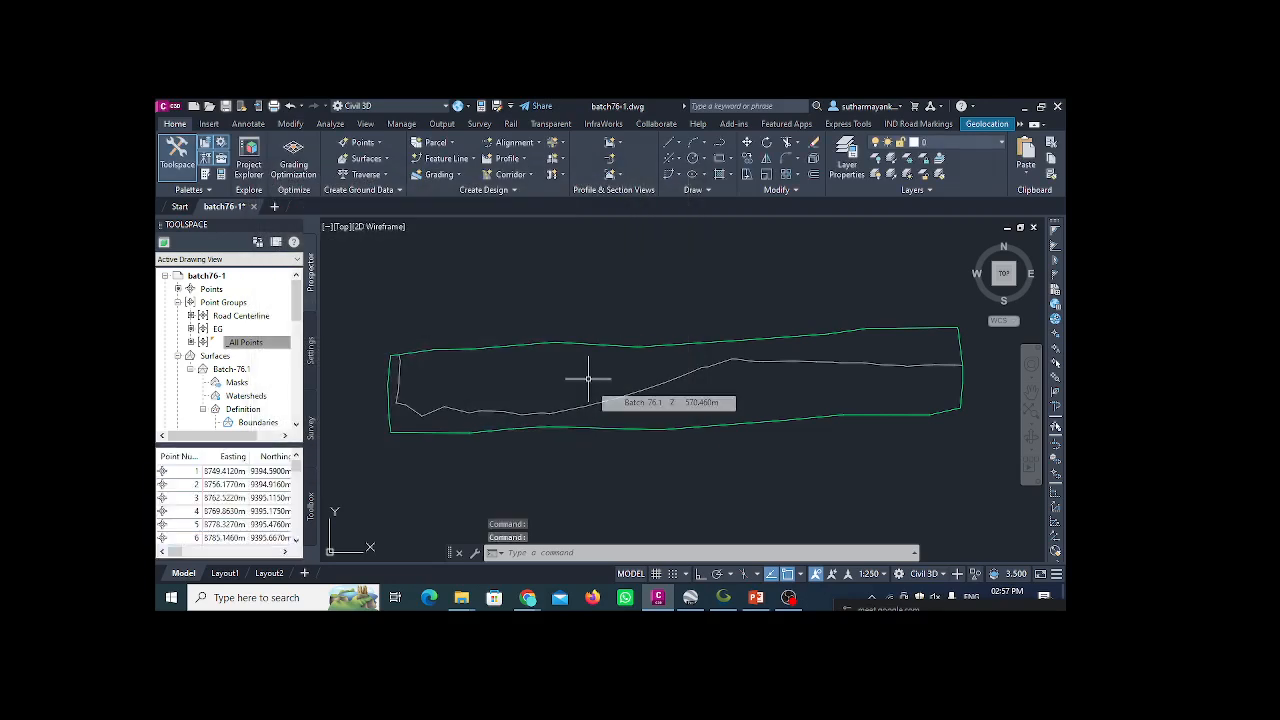
- Set the point style of the _All Points group to Benchmark
click(249, 344)
right_click(249, 345)
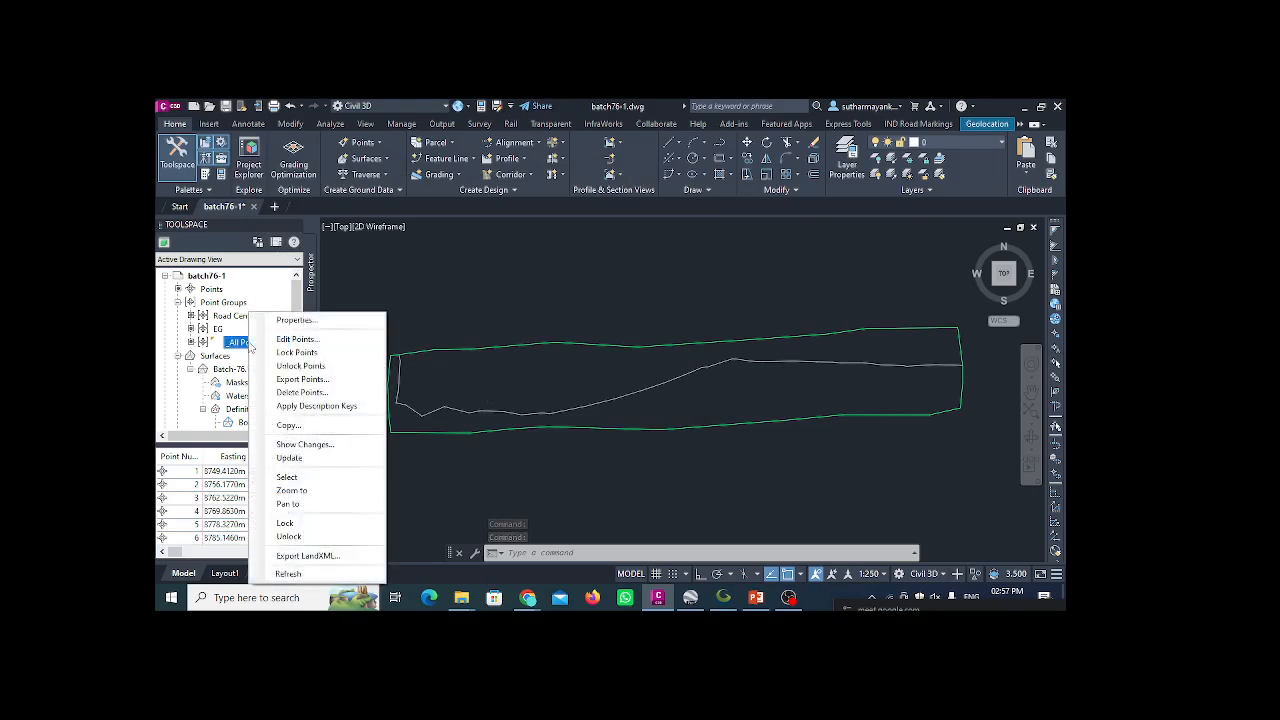
click(282, 320)
click(406, 334)
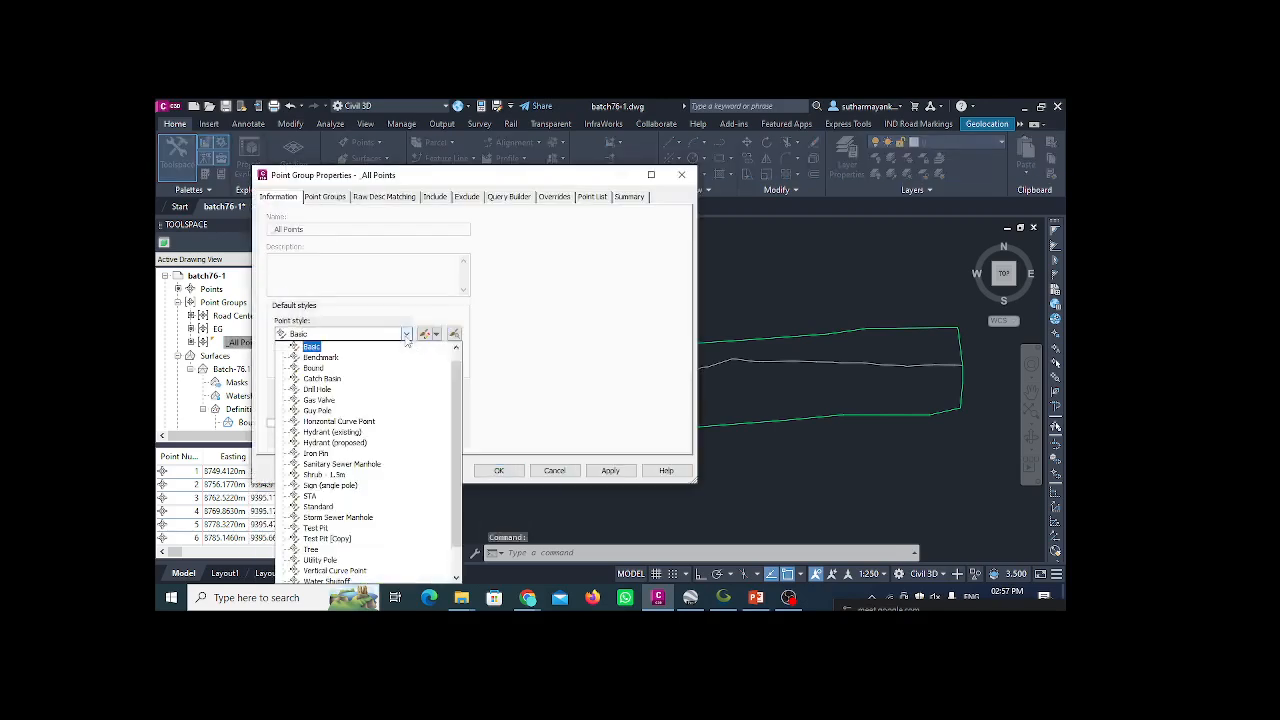
click(343, 358)
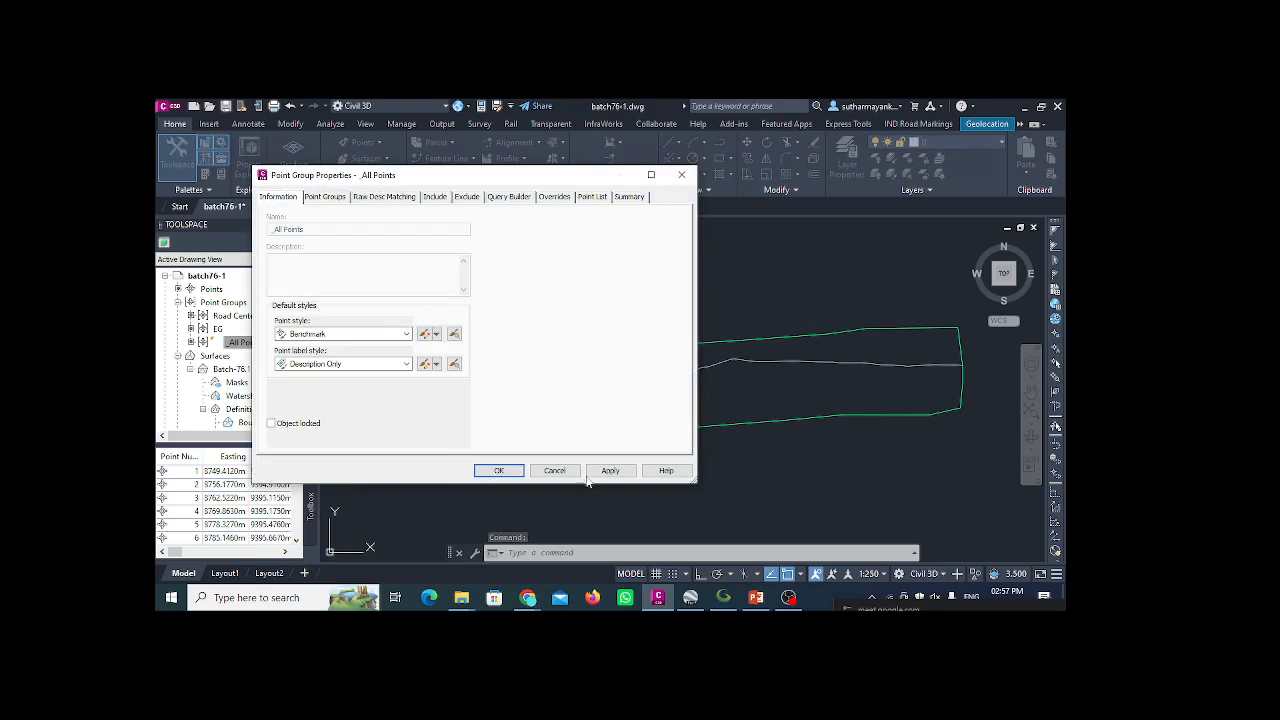
click(498, 470)
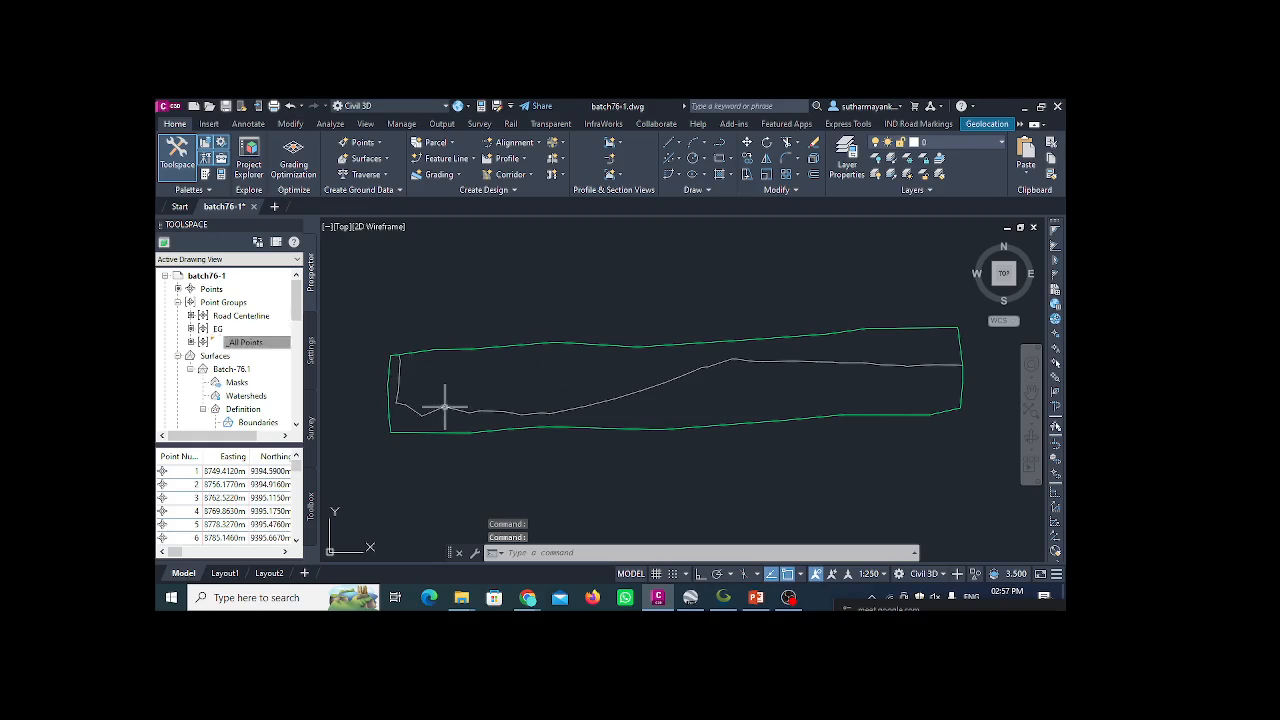
- Set the EG group's point style to Basic and its point label style to Description Only
click(219, 329)
right_click(236, 332)
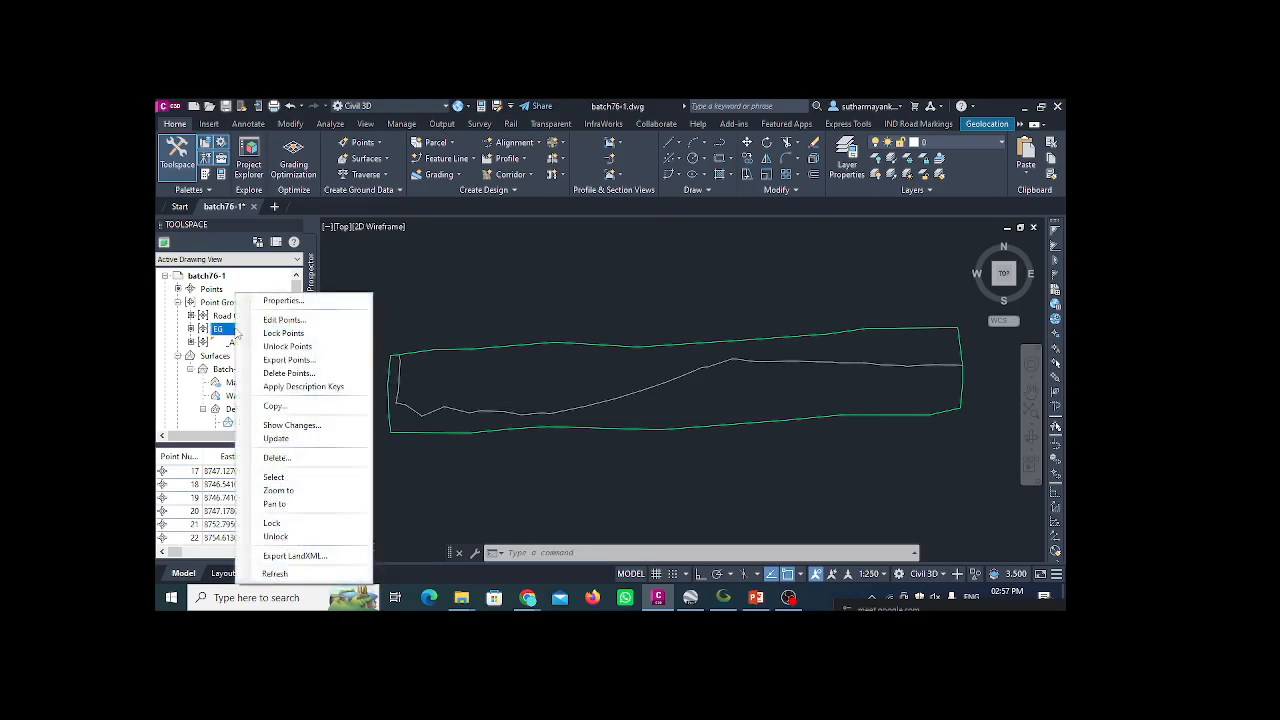
click(268, 300)
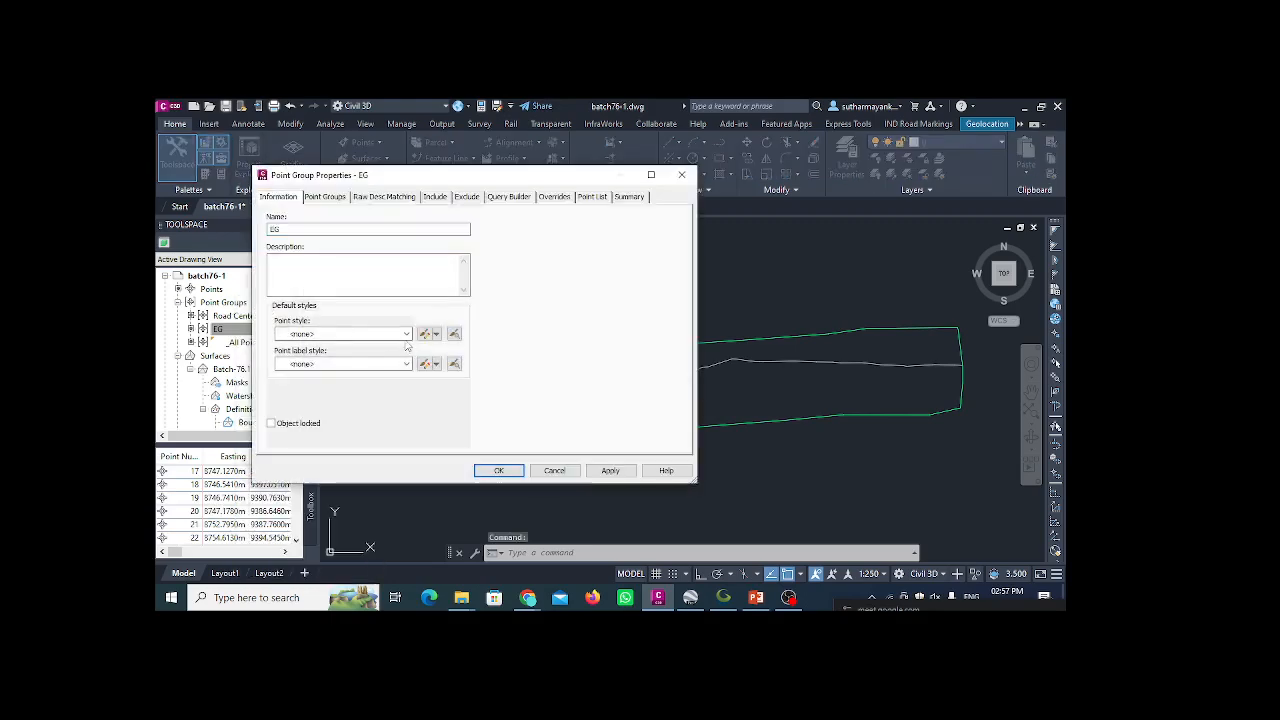
click(406, 336)
click(388, 354)
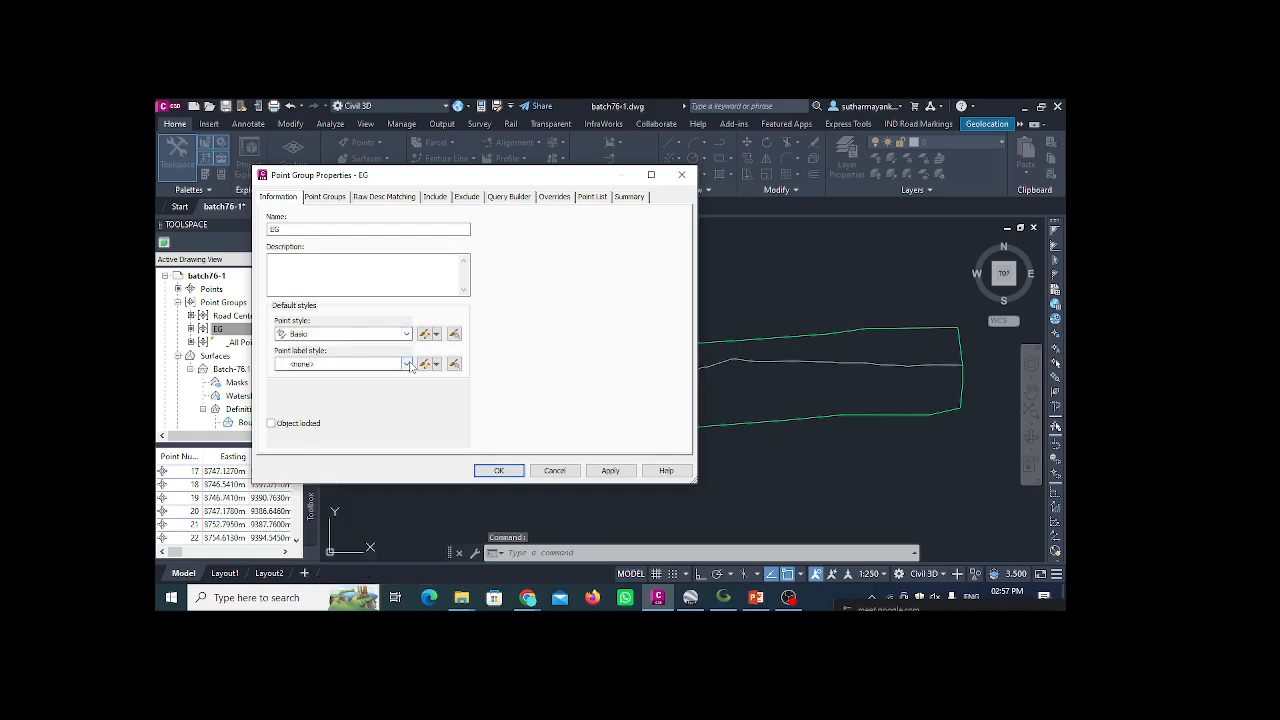
click(407, 364)
click(322, 384)
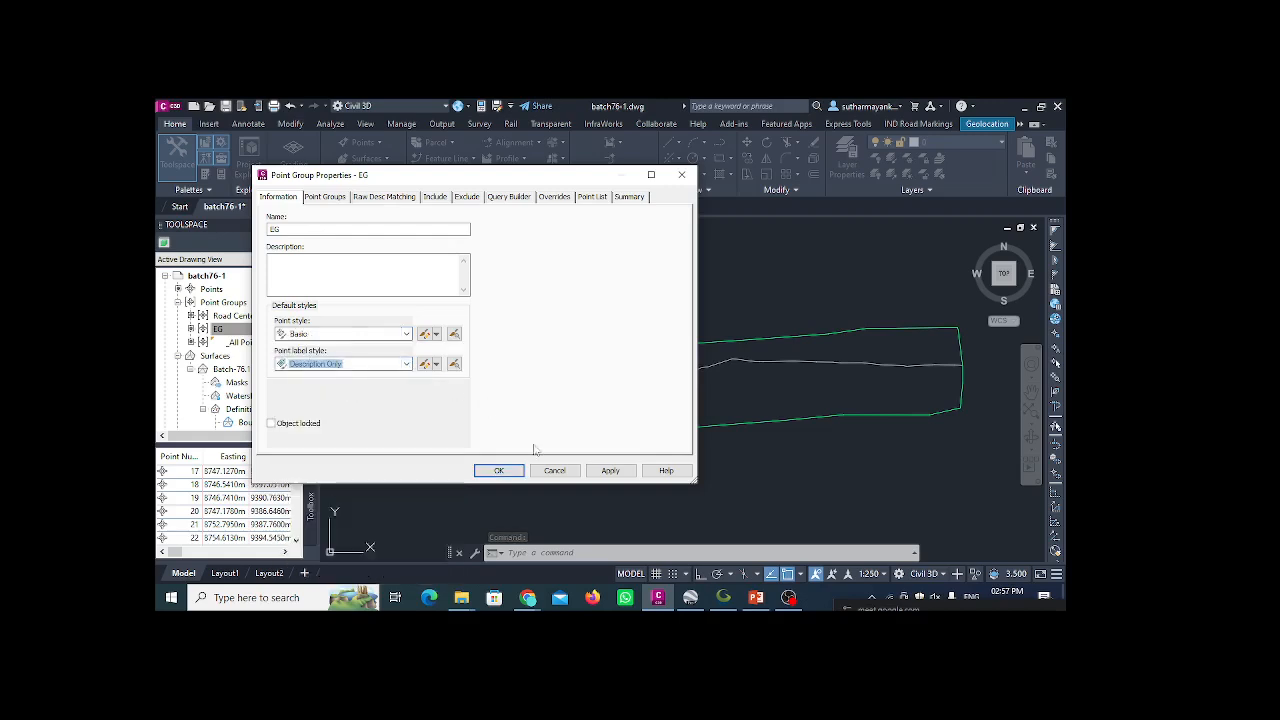
click(609, 470)
click(498, 470)
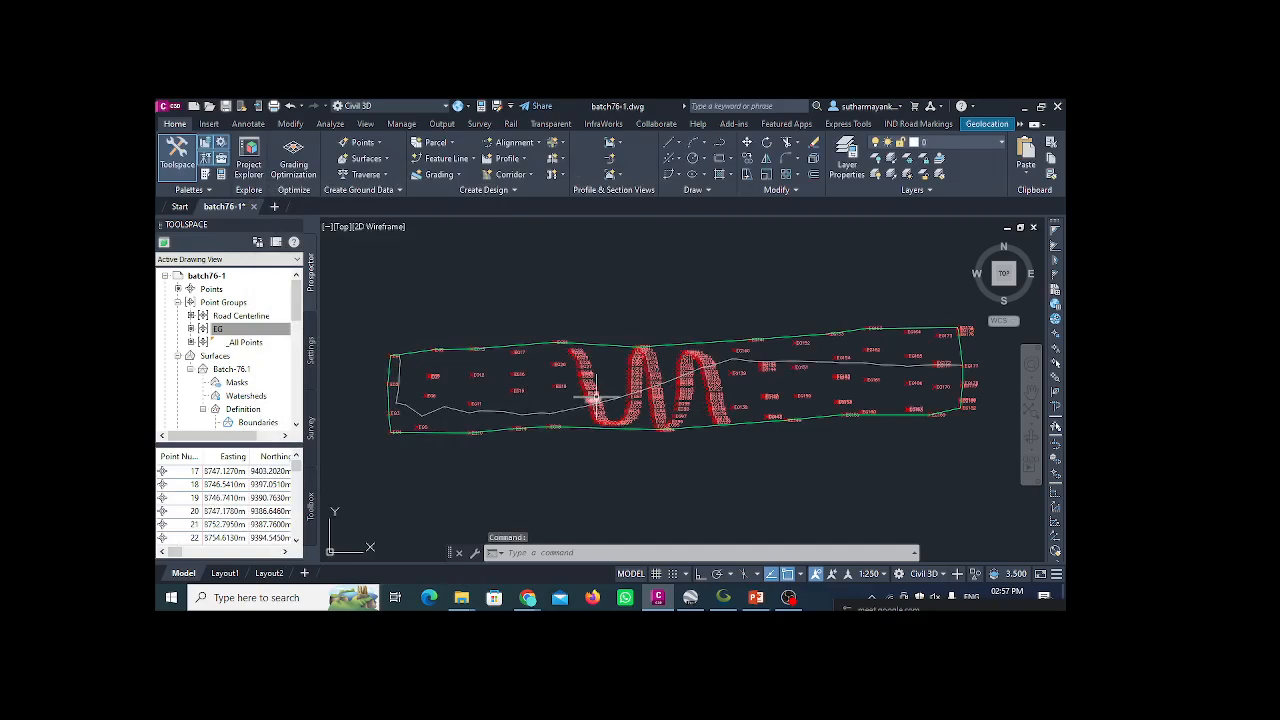
- Examine the labelled EG points along the surface boundary, from the western end to the eastern end
scroll(595, 398, up, 5)
scroll(543, 371, down, 8)
scroll(493, 362, up, 7)
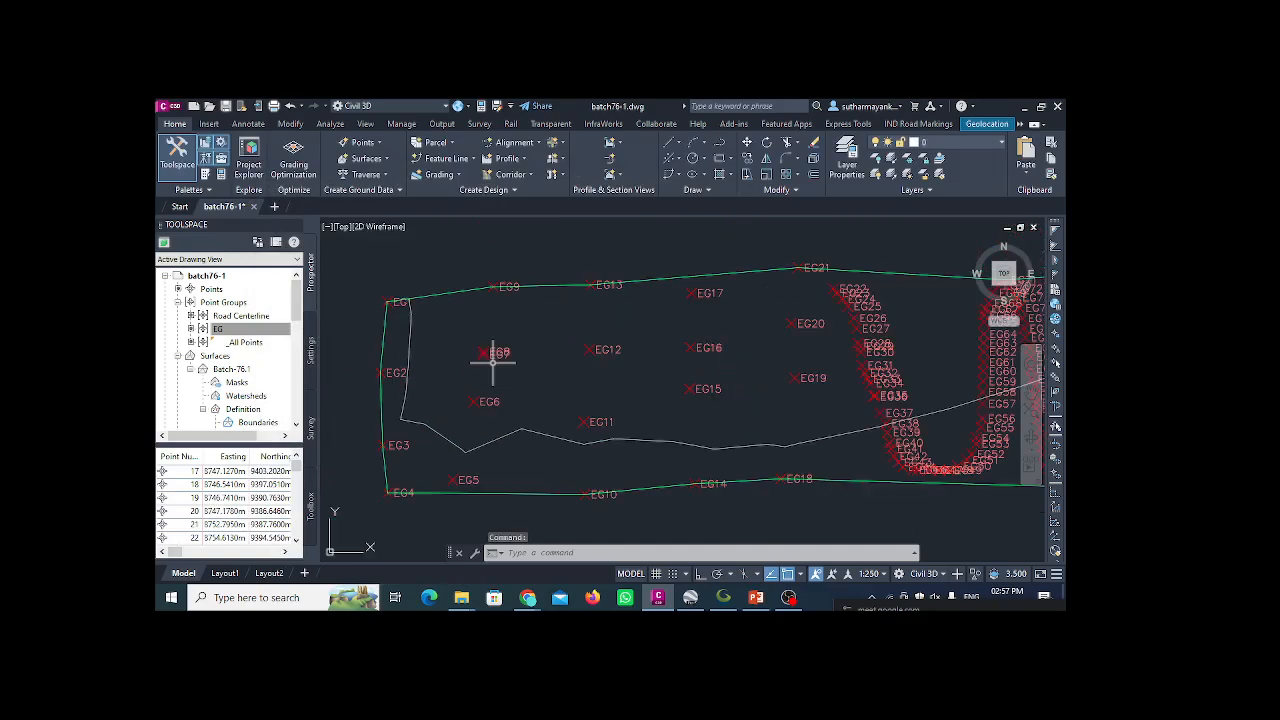
scroll(530, 348, down, 2)
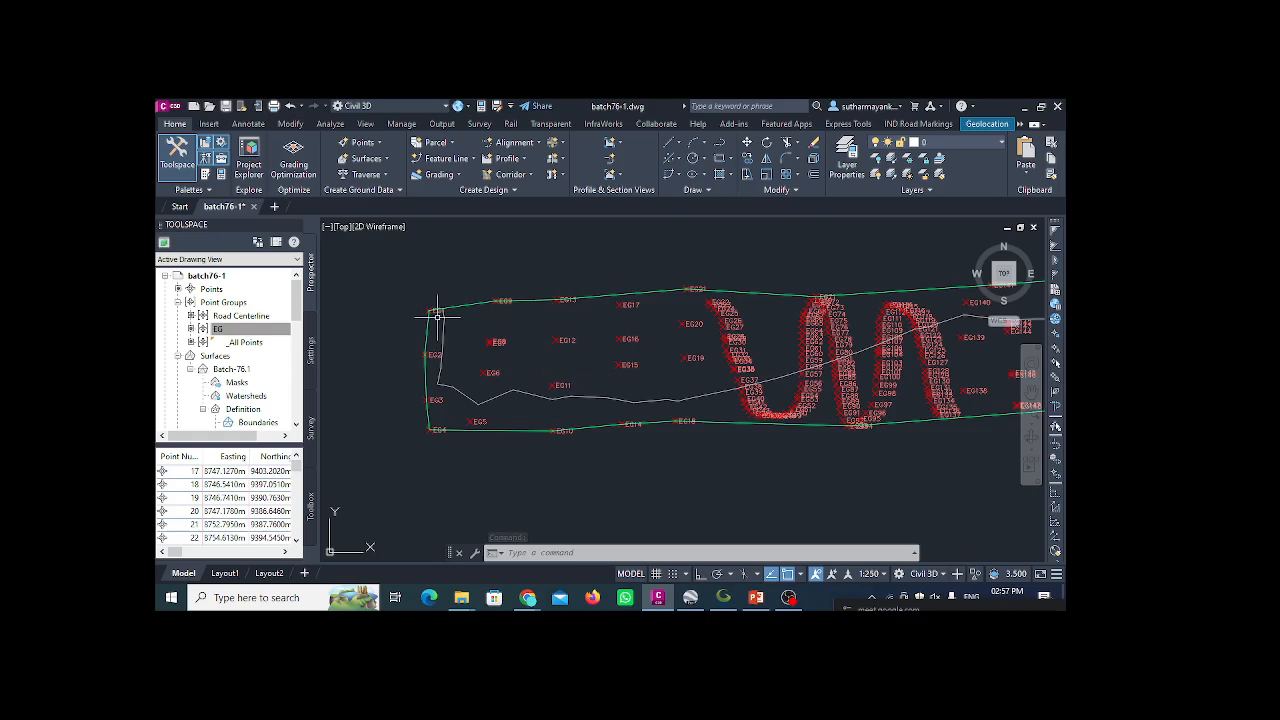
scroll(500, 357, up, 2)
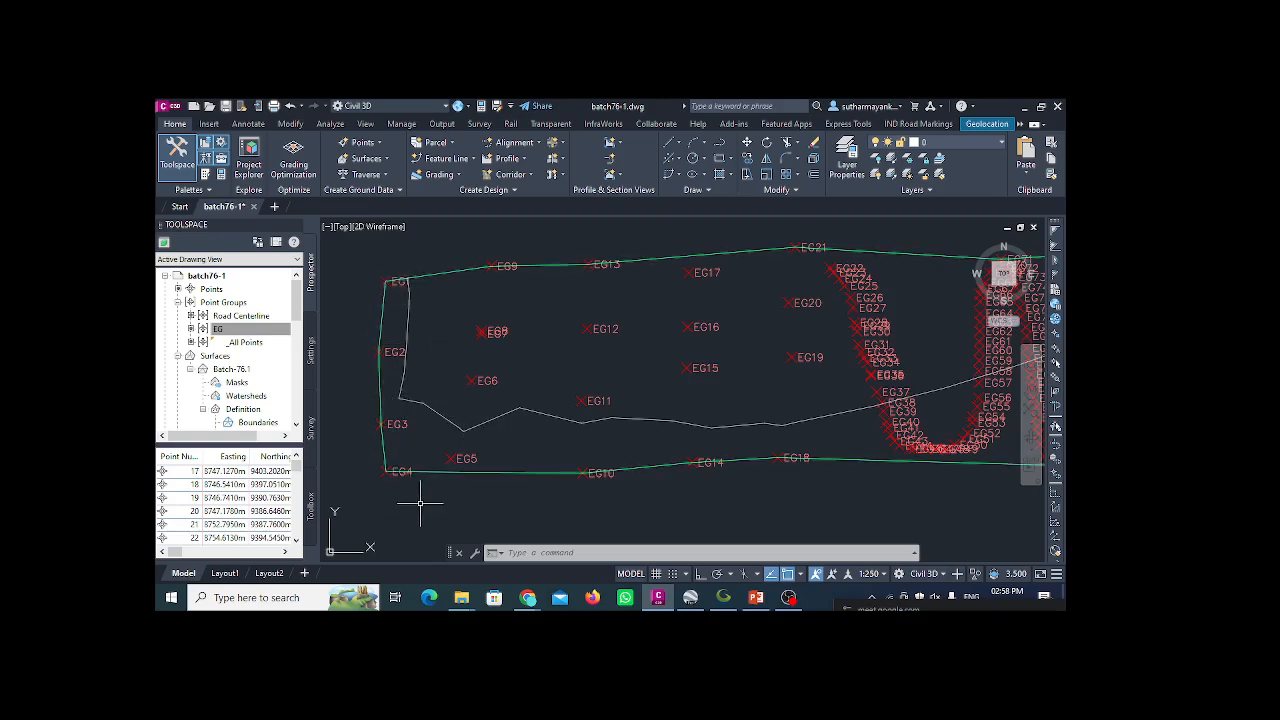
scroll(342, 376, down, 4)
middle_drag(790, 376, 645, 384)
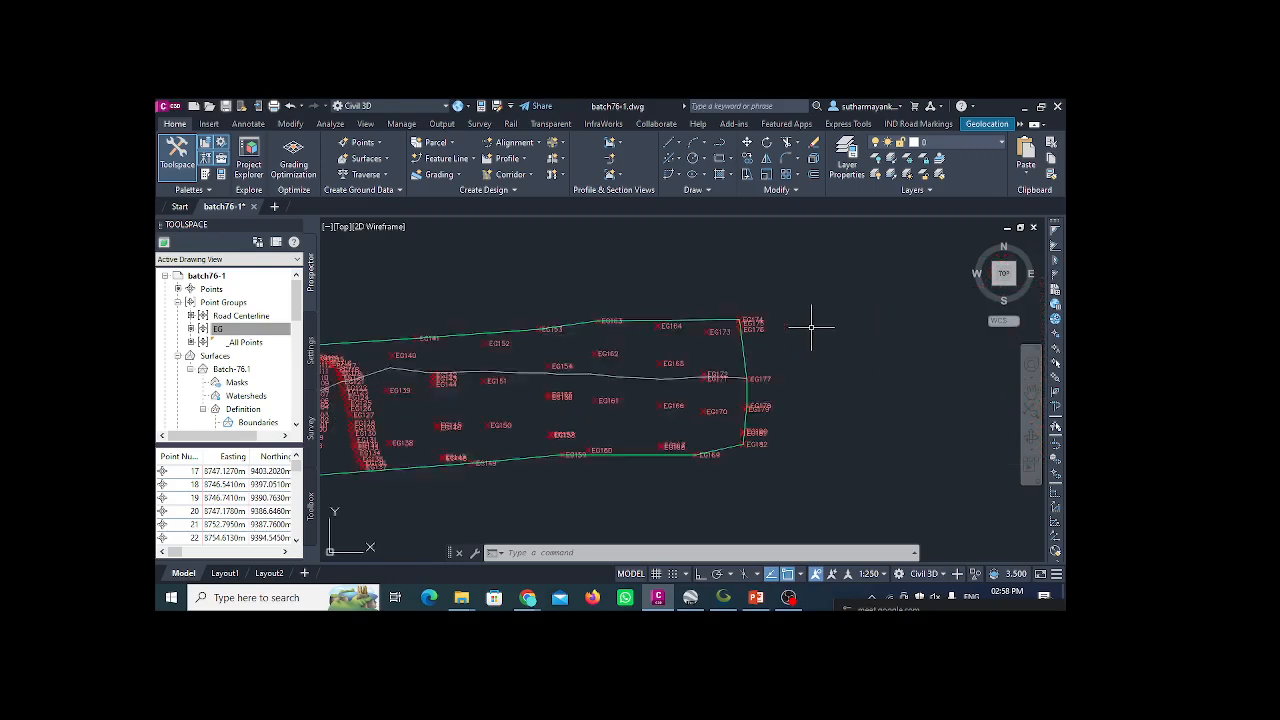
scroll(811, 326, up, 4)
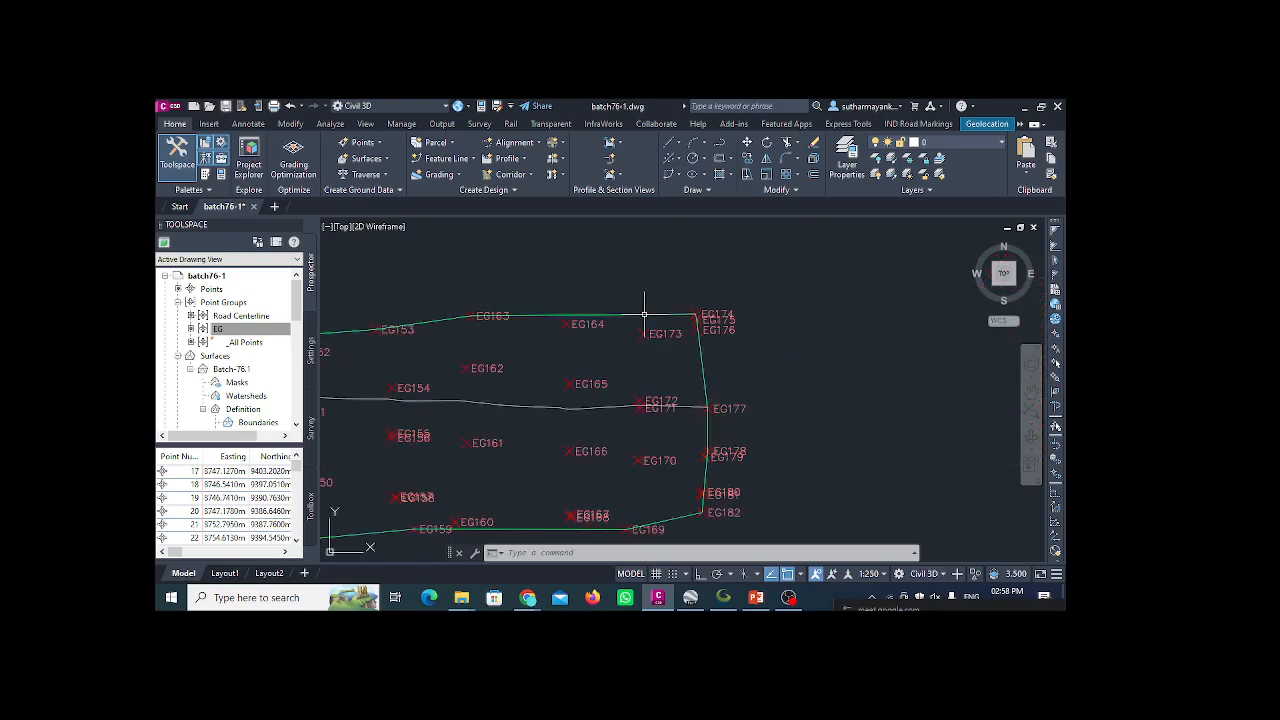
scroll(631, 306, up, 2)
scroll(716, 308, down, 4)
middle_drag(586, 335, 656, 336)
scroll(655, 336, up, 1)
scroll(600, 338, up, 2)
scroll(598, 322, down, 2)
- Review all setting categories of the Batch-76.1 surface's style, Contours 2m and 10m (Background), and close it without changes
click(600, 340)
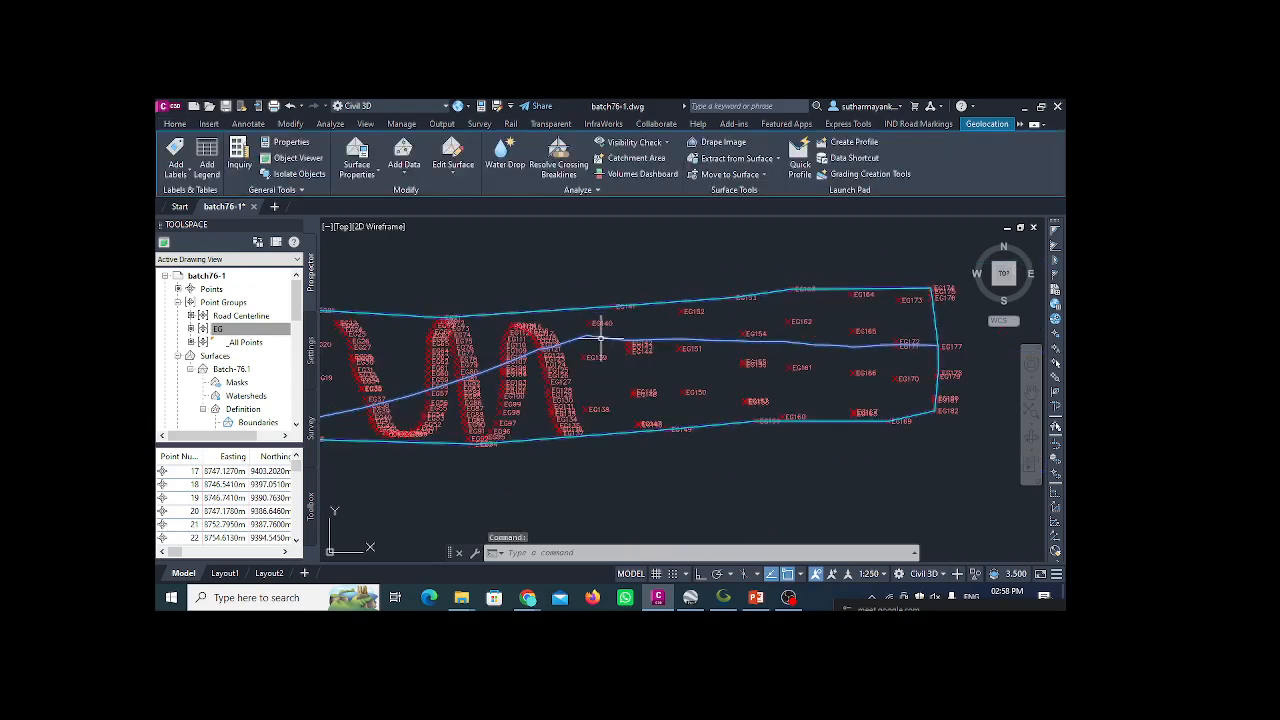
scroll(600, 340, down, 2)
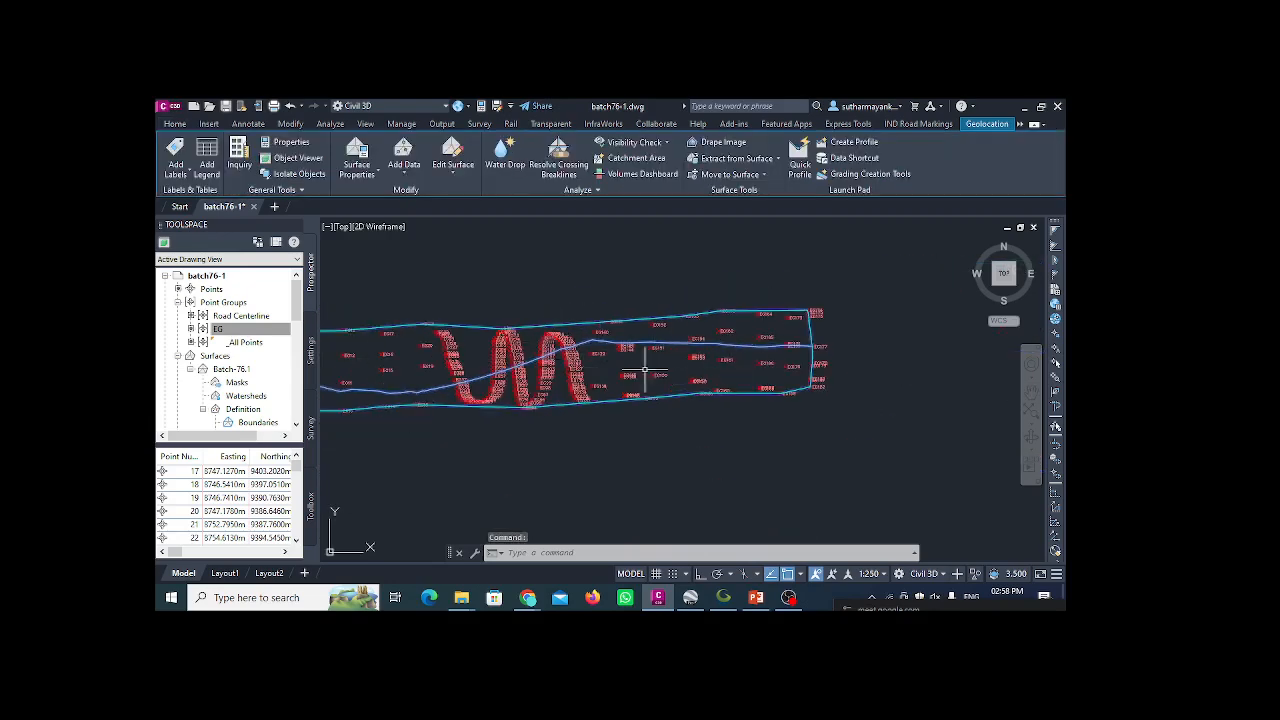
right_click(641, 430)
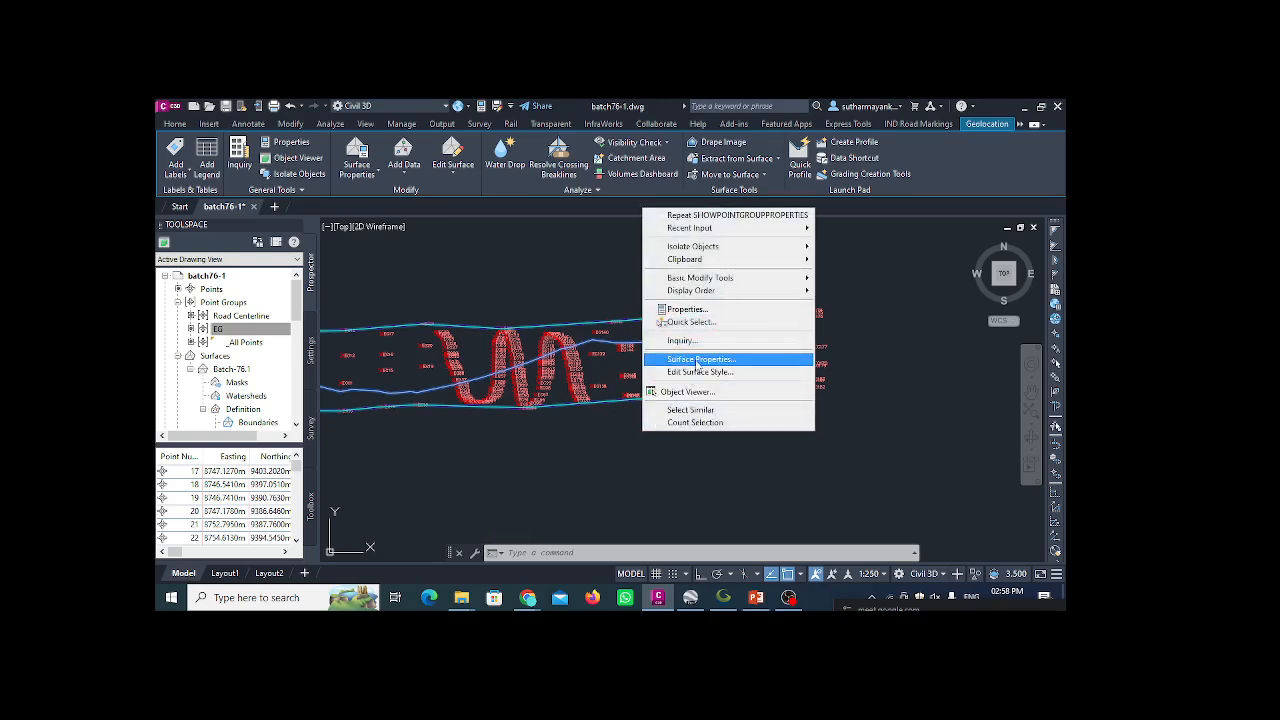
click(621, 463)
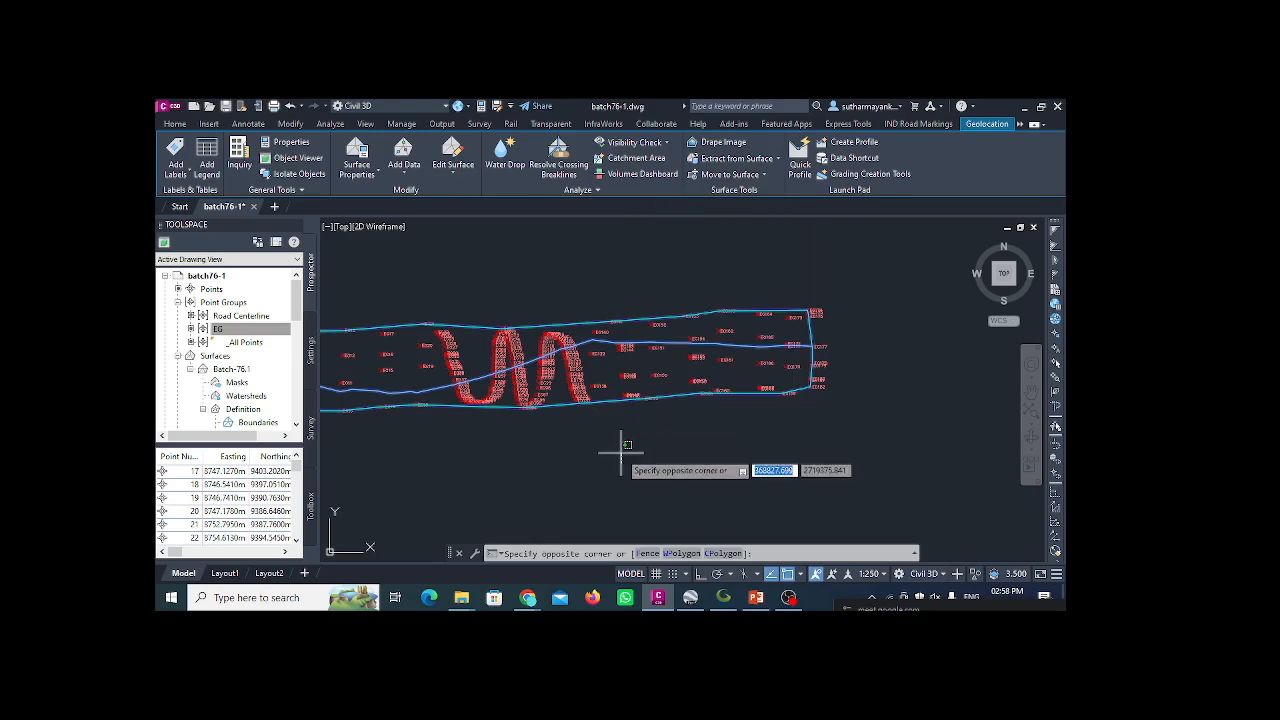
click(611, 393)
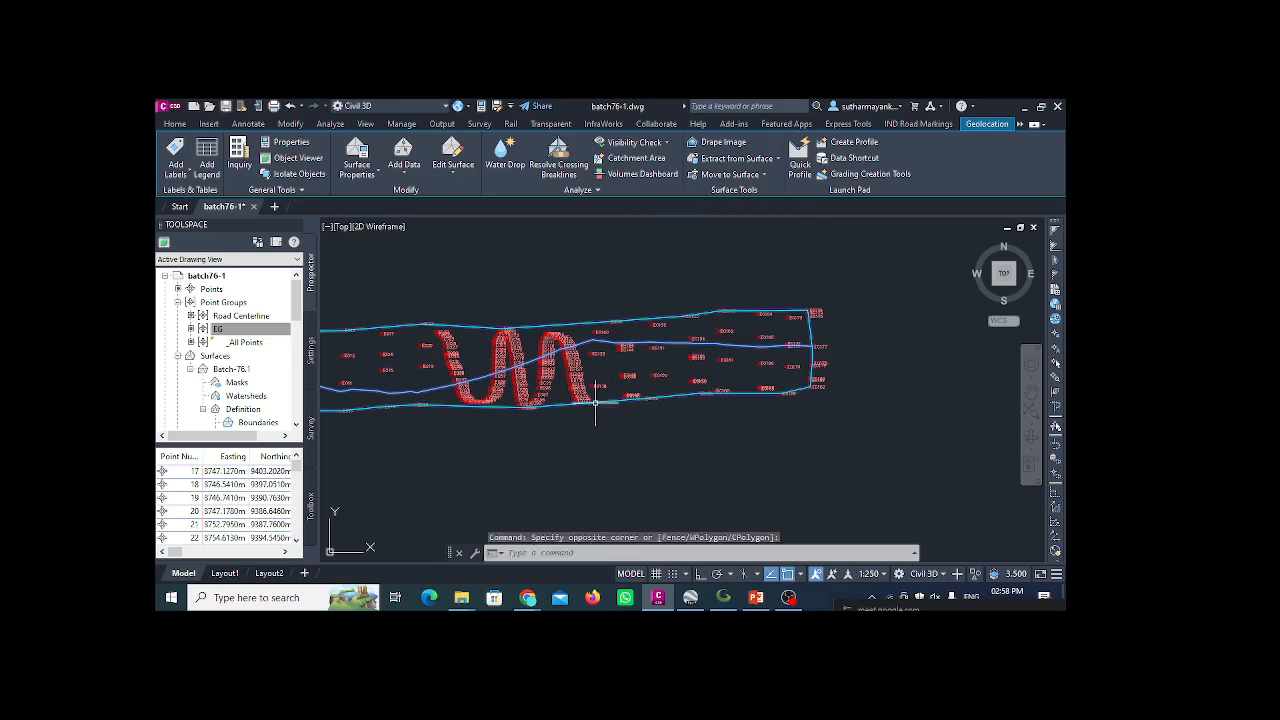
right_click(738, 432)
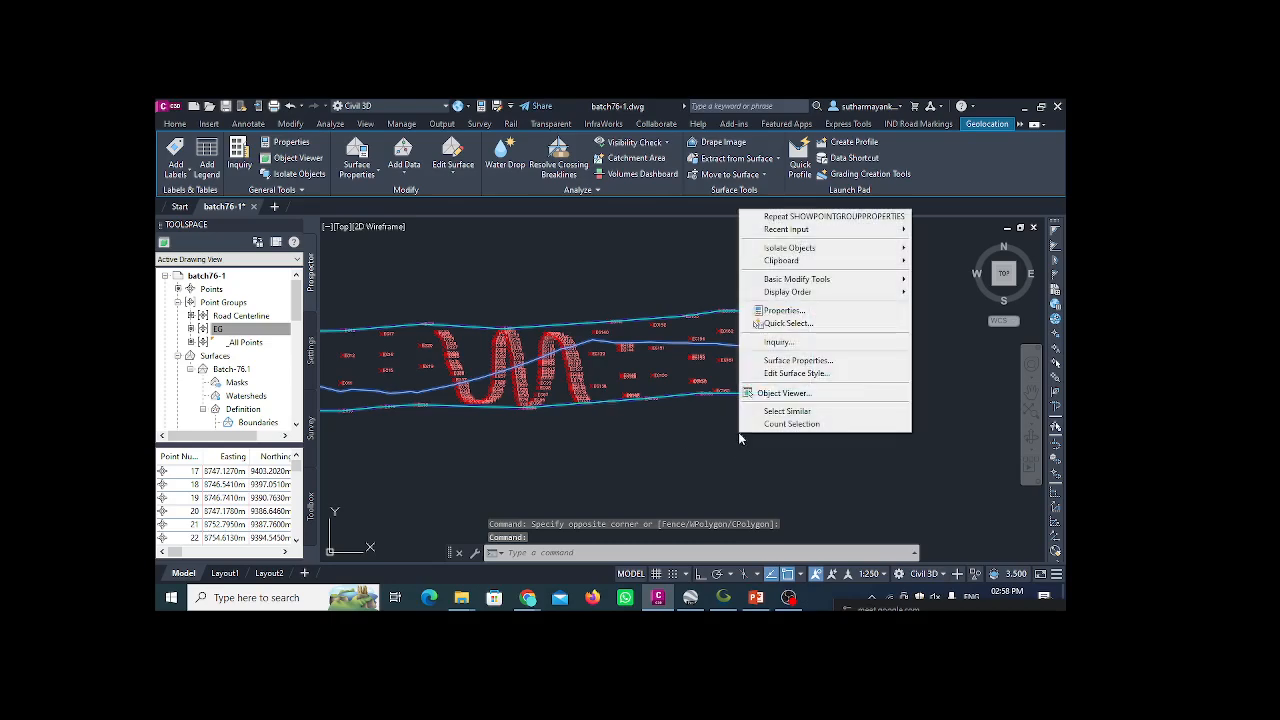
click(793, 374)
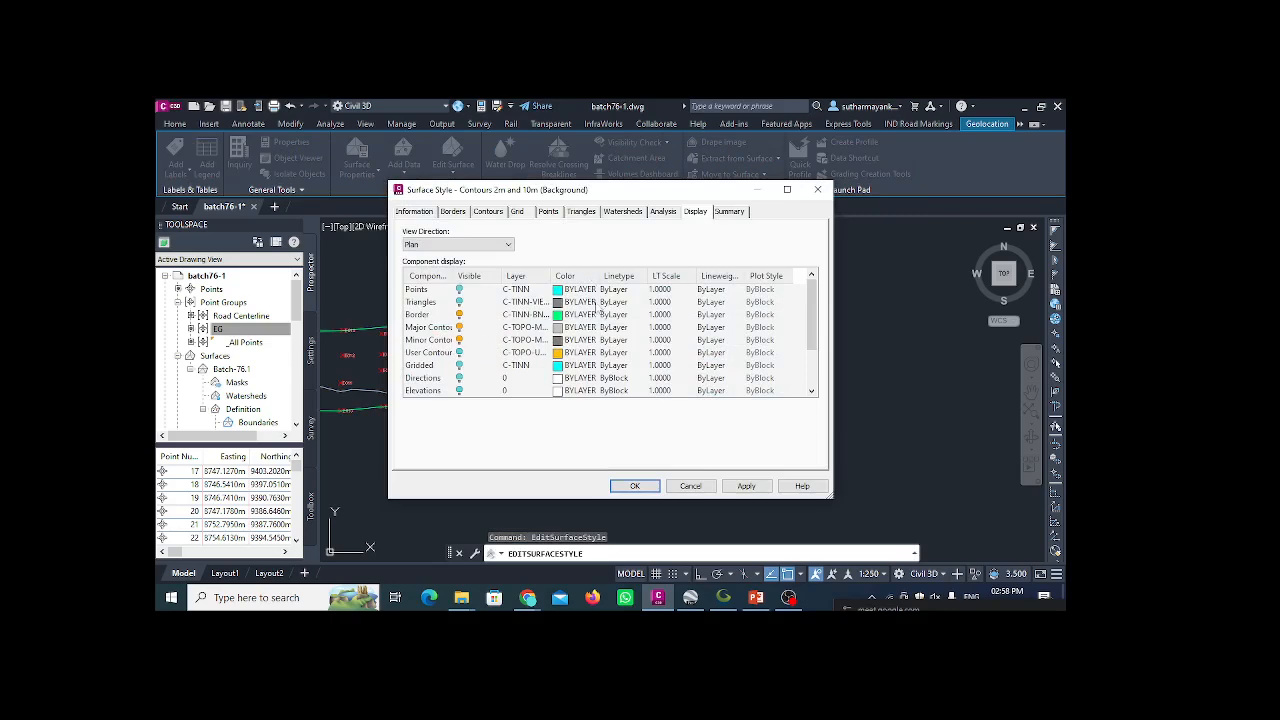
click(415, 211)
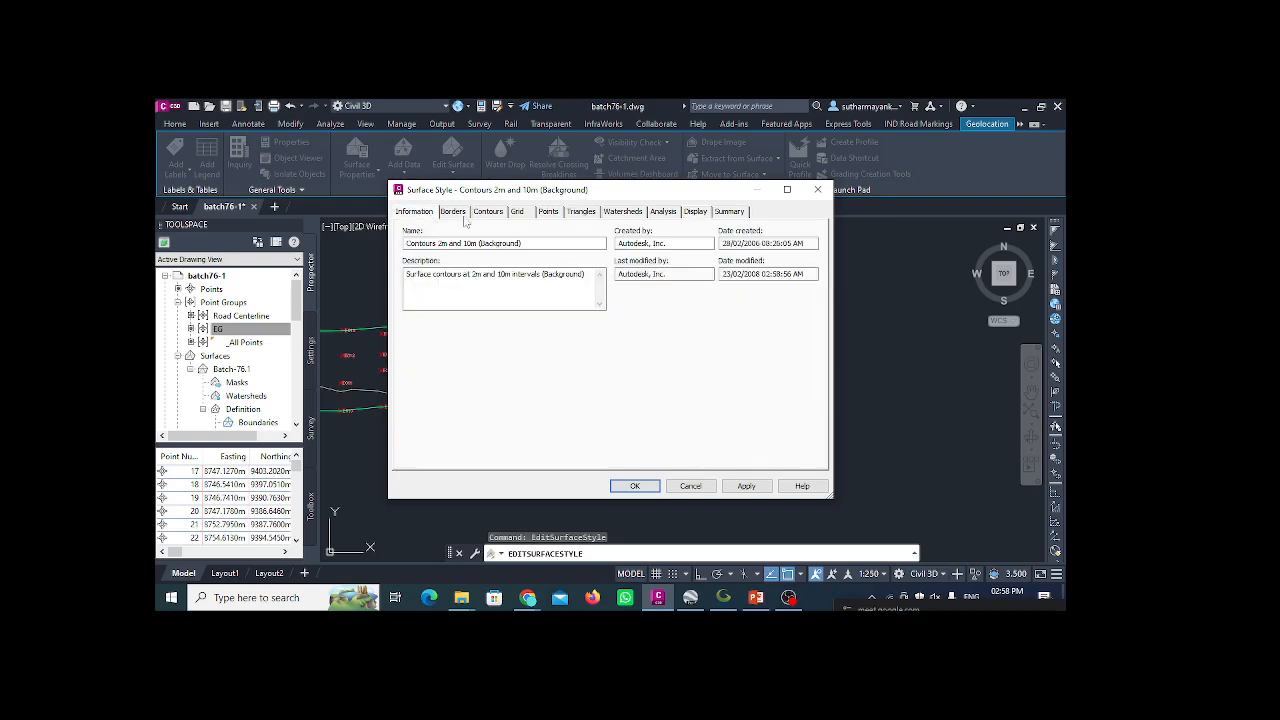
click(454, 212)
click(486, 213)
click(518, 212)
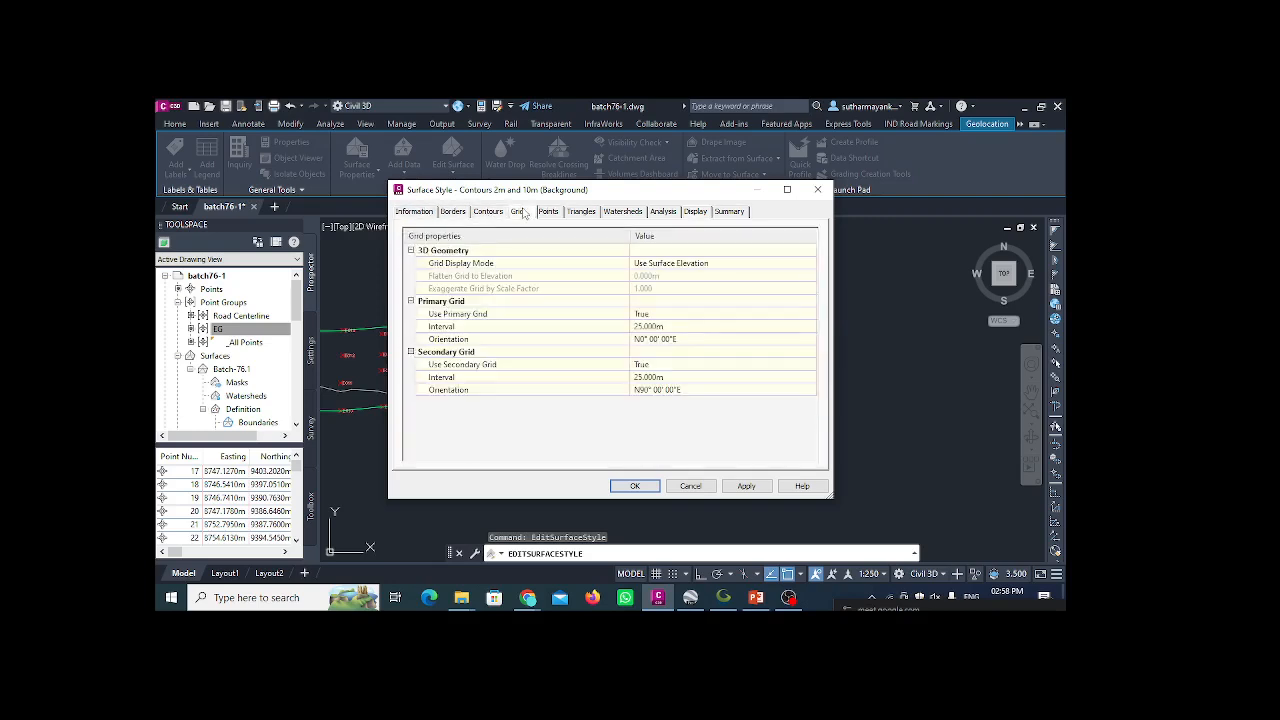
click(548, 212)
click(583, 212)
click(623, 212)
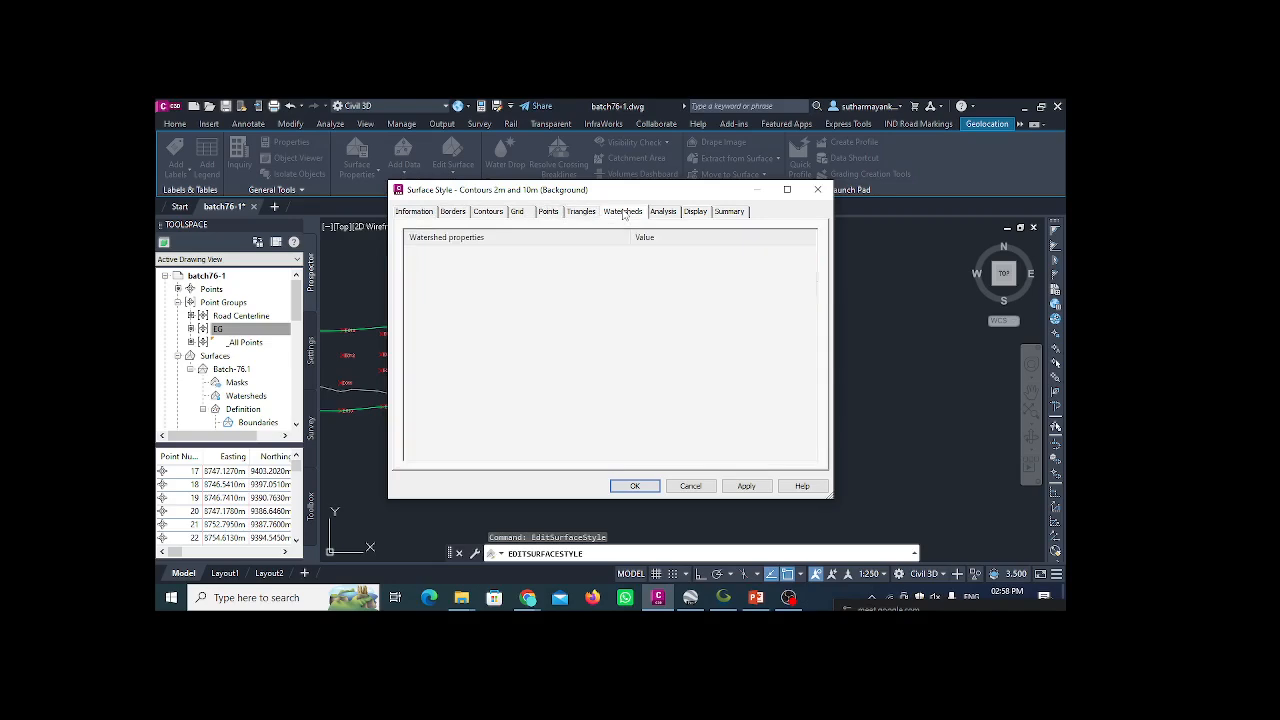
click(662, 212)
click(695, 212)
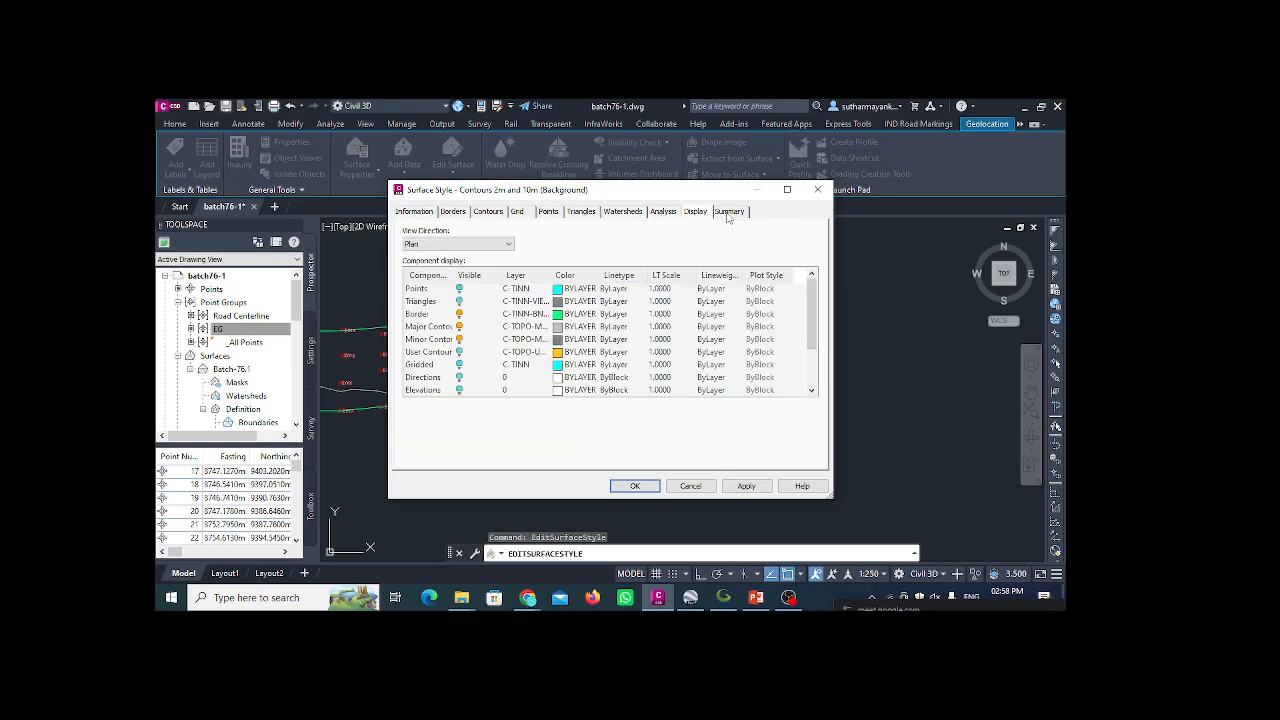
click(729, 212)
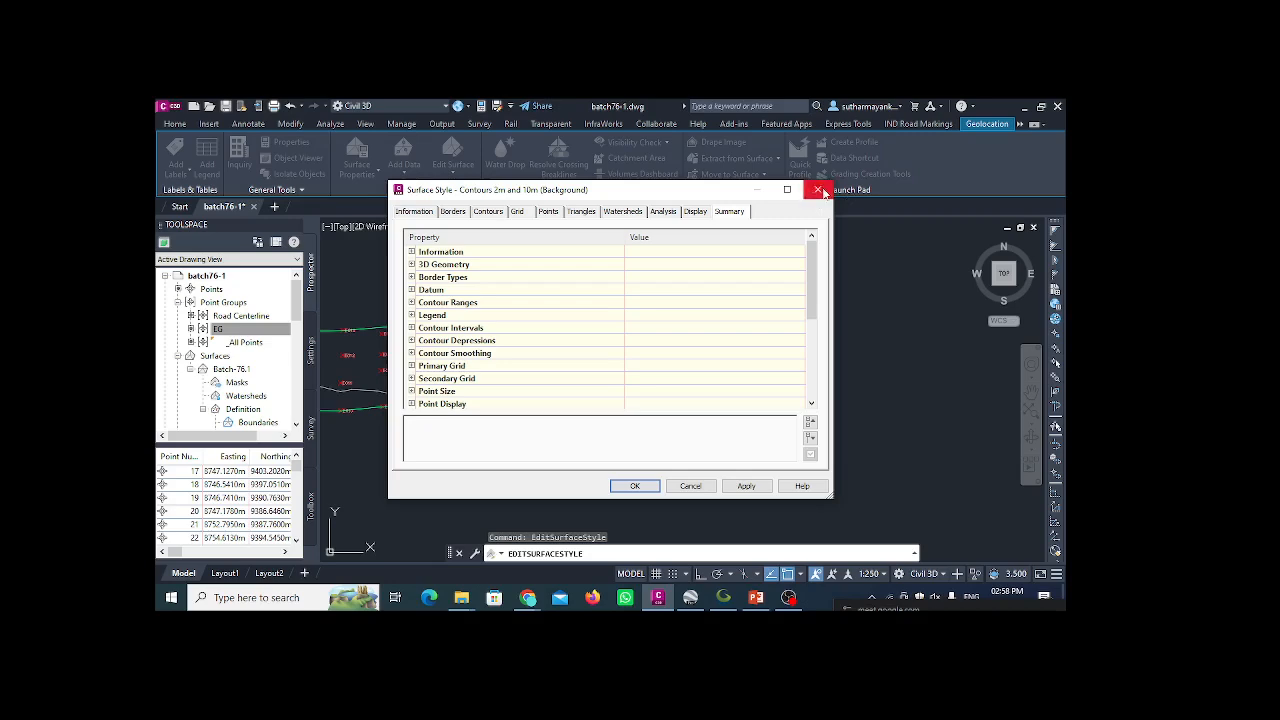
click(817, 191)
- Set the surface style of Batch-76.1 to Contours 1m and 5m (Background)
right_click(862, 353)
click(857, 329)
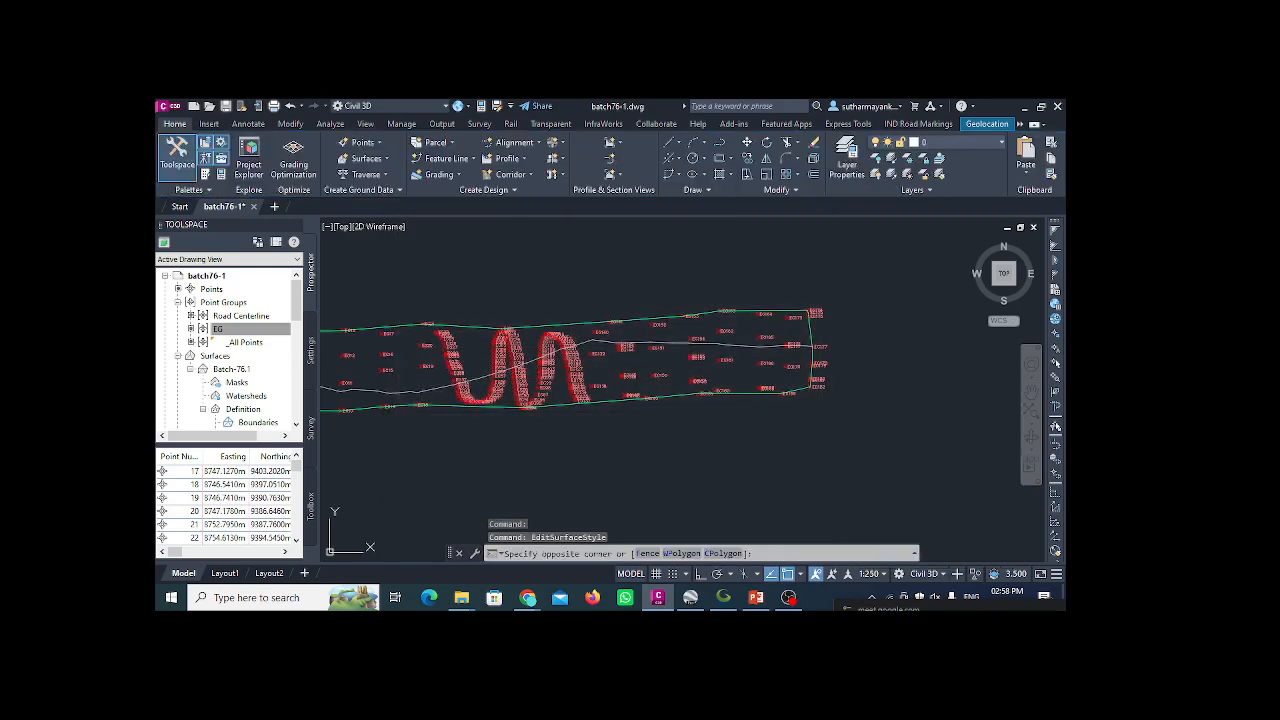
click(812, 356)
right_click(866, 334)
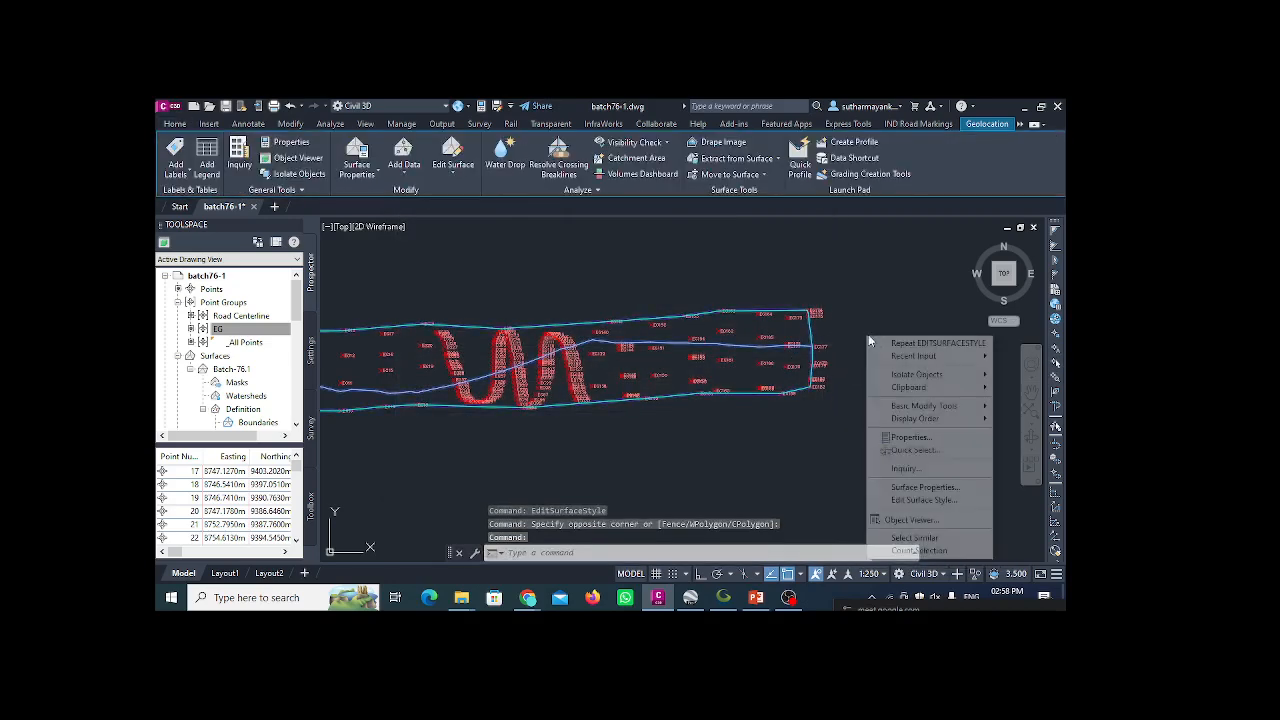
click(938, 487)
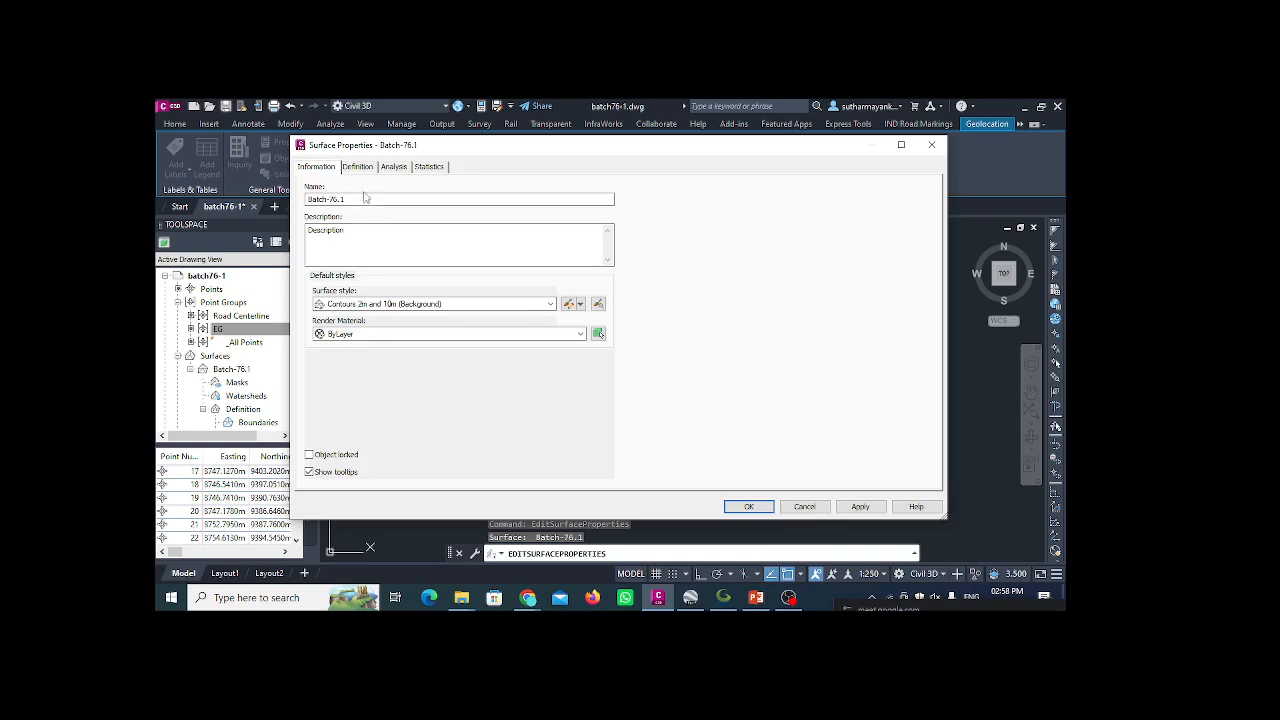
click(550, 304)
click(440, 333)
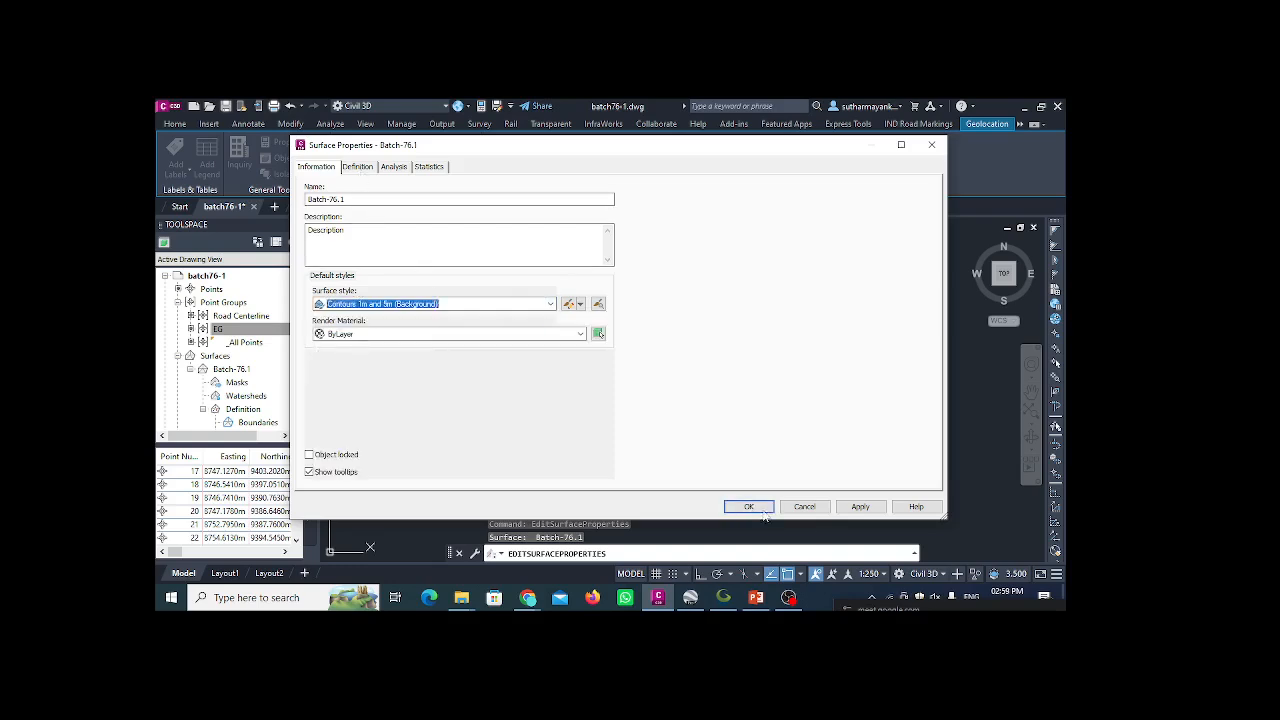
click(748, 506)
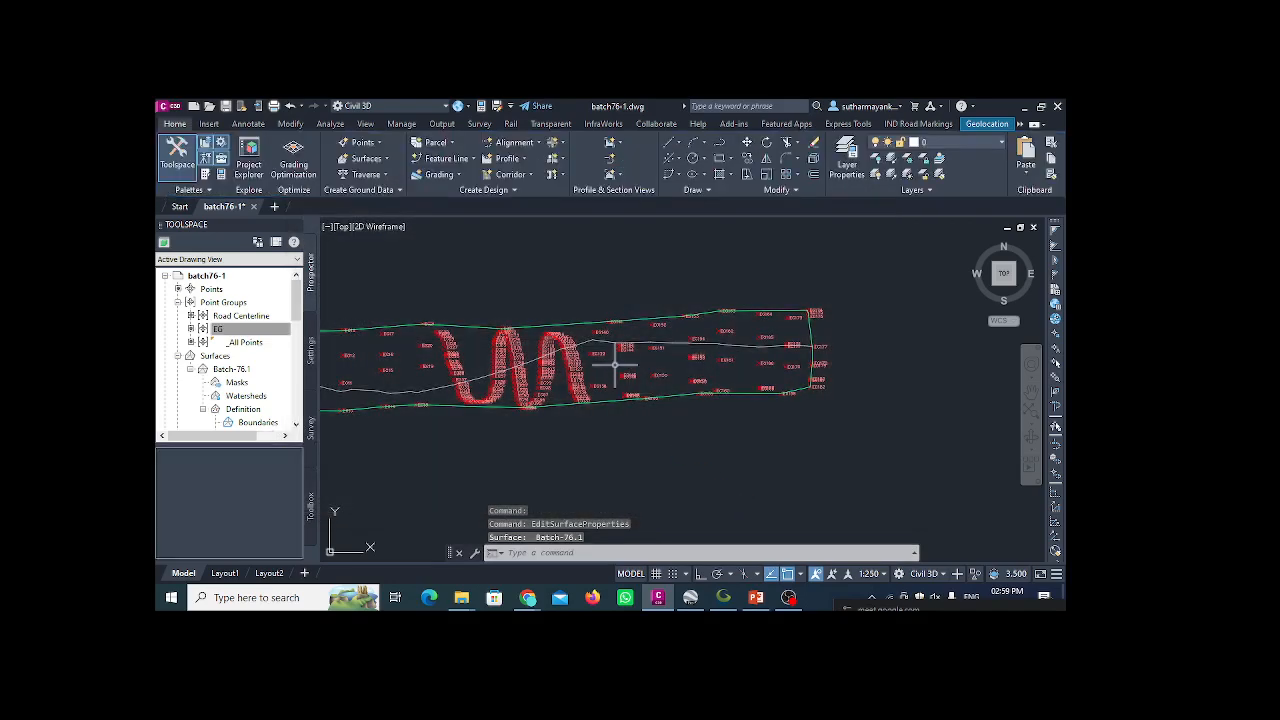
- Review the definition, analysis, and Extended and TIN statistics in the Batch-76.1 surface properties, and close them without changes
scroll(750, 403, down, 5)
scroll(718, 403, up, 5)
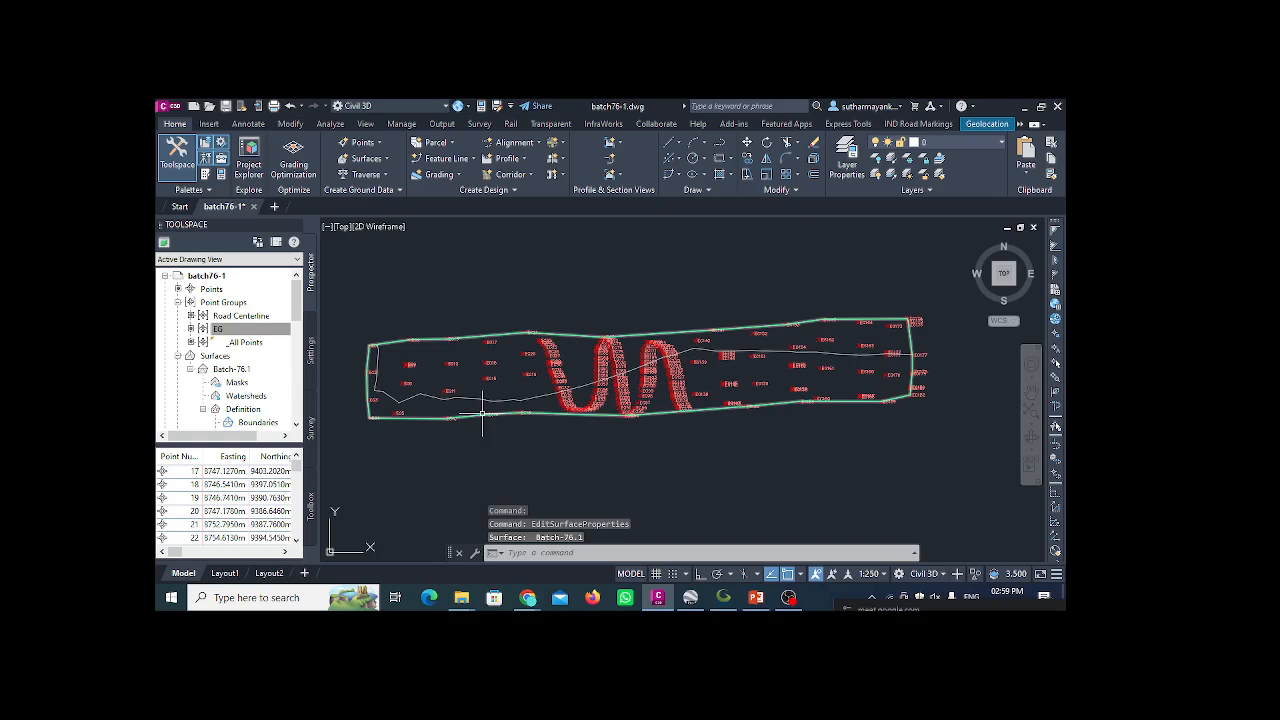
click(583, 418)
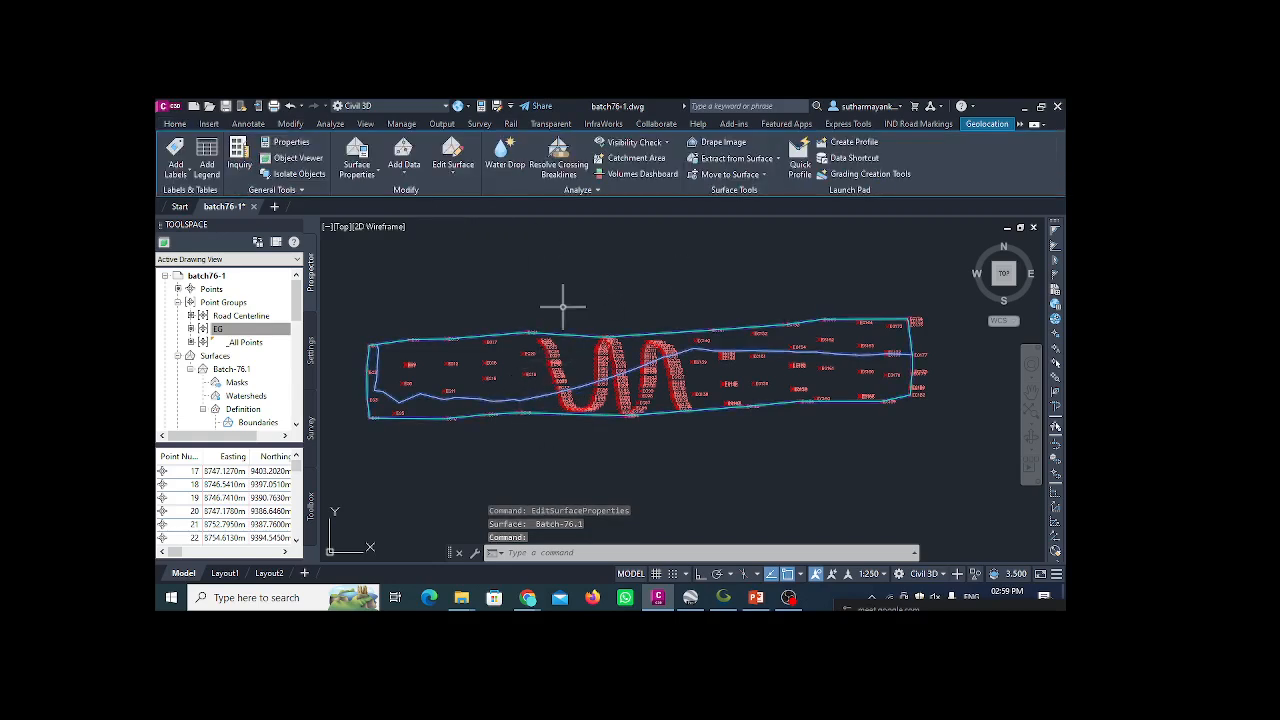
click(361, 179)
click(381, 199)
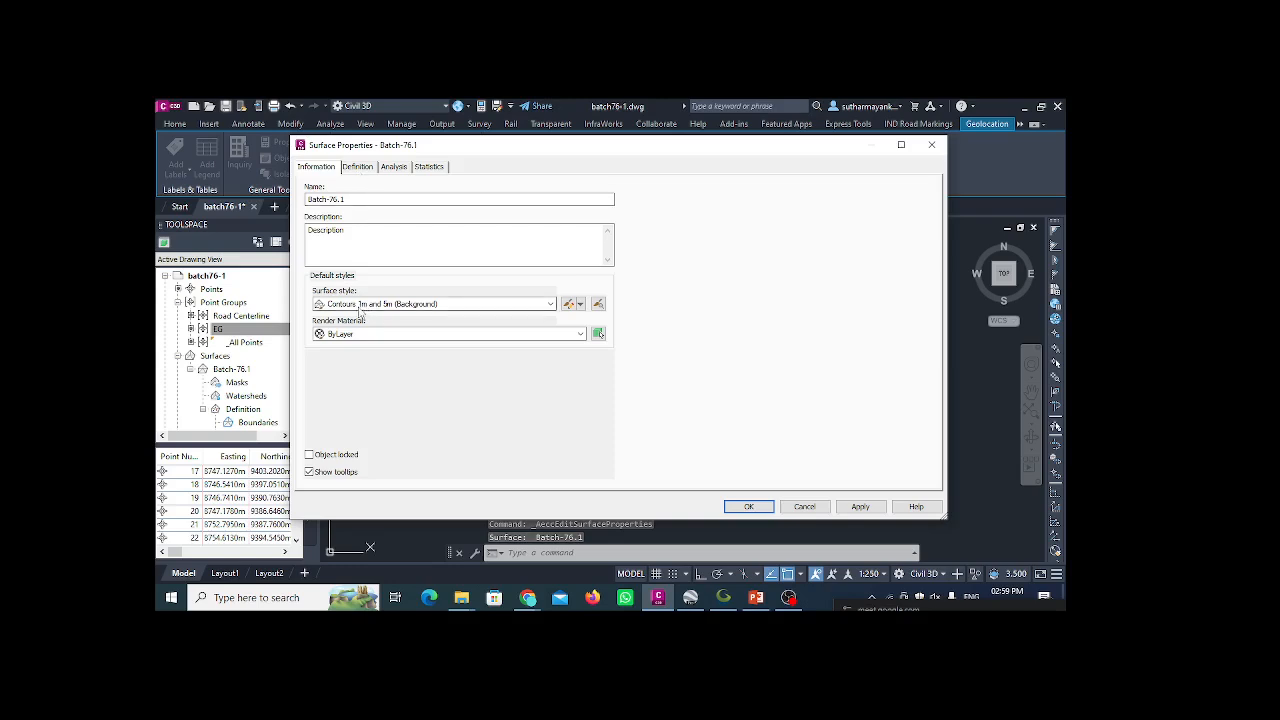
click(354, 168)
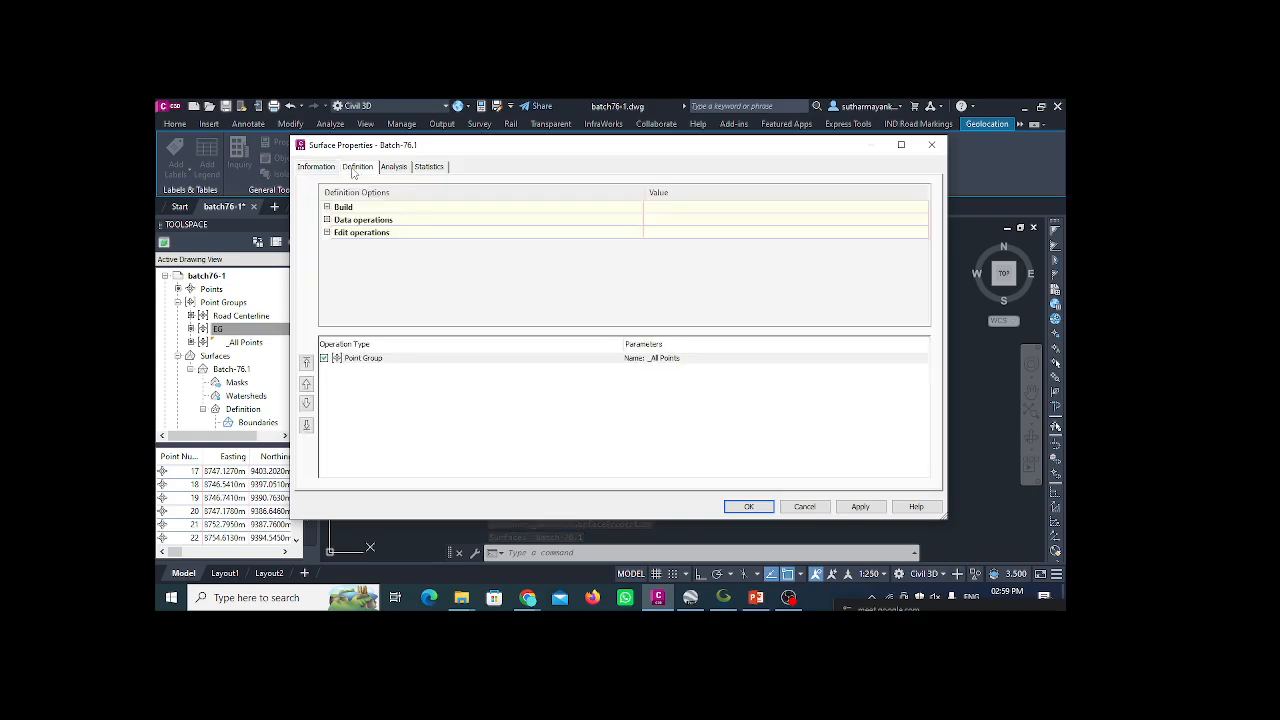
click(394, 168)
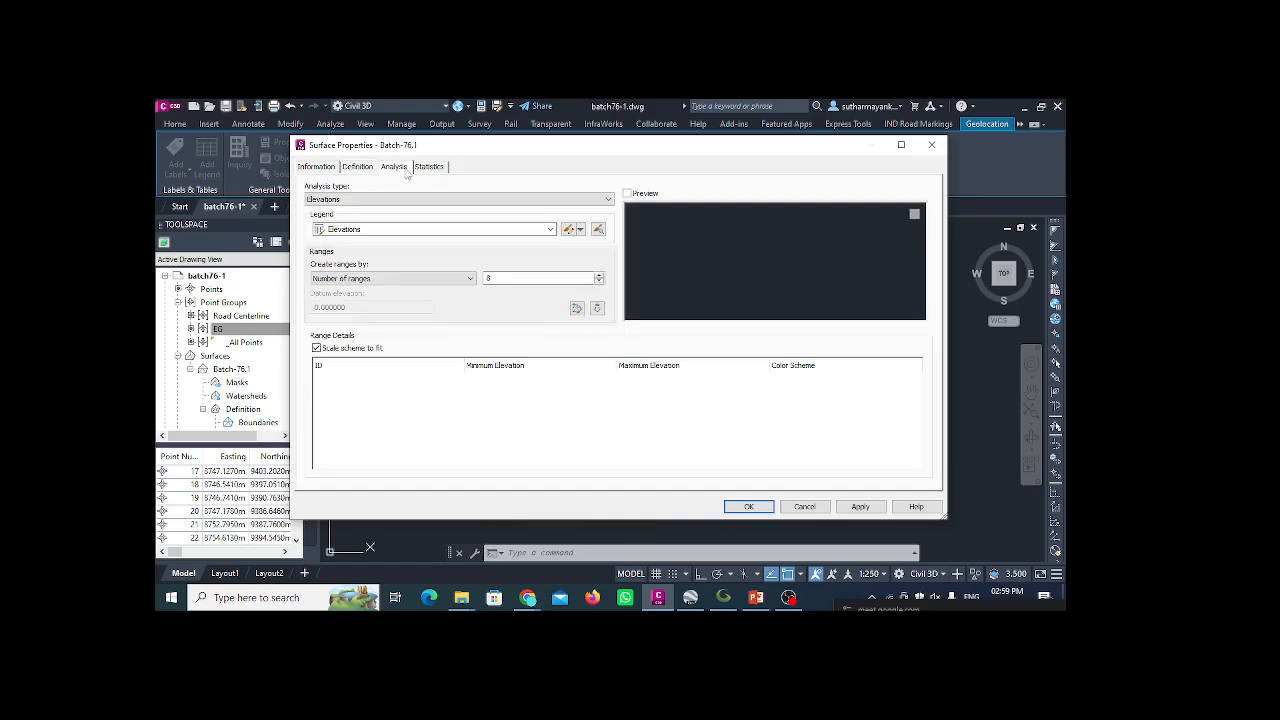
click(427, 168)
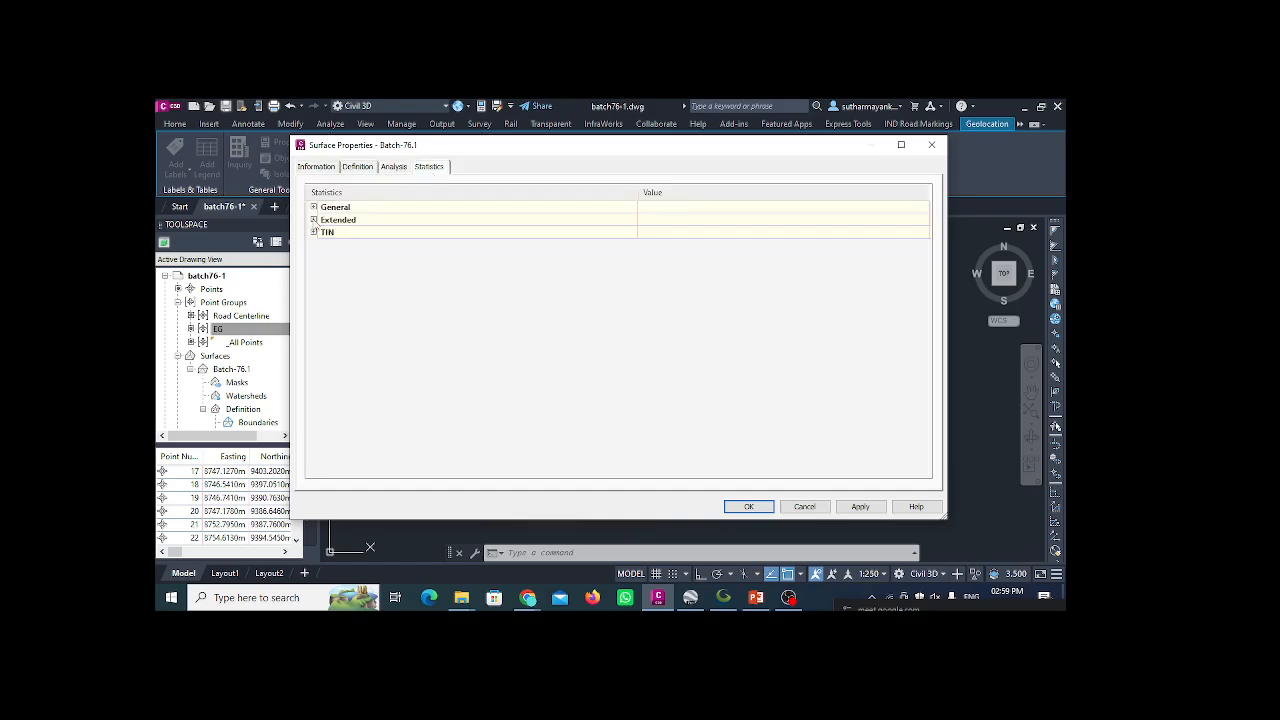
click(313, 219)
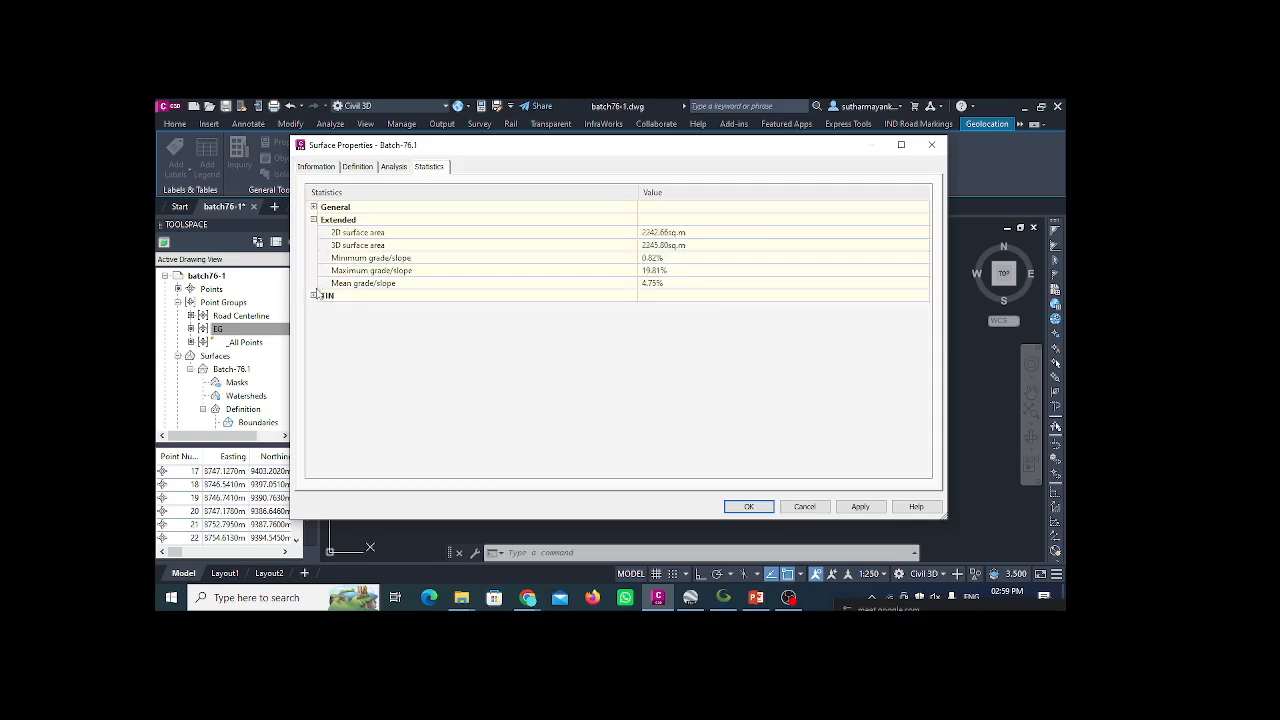
click(313, 296)
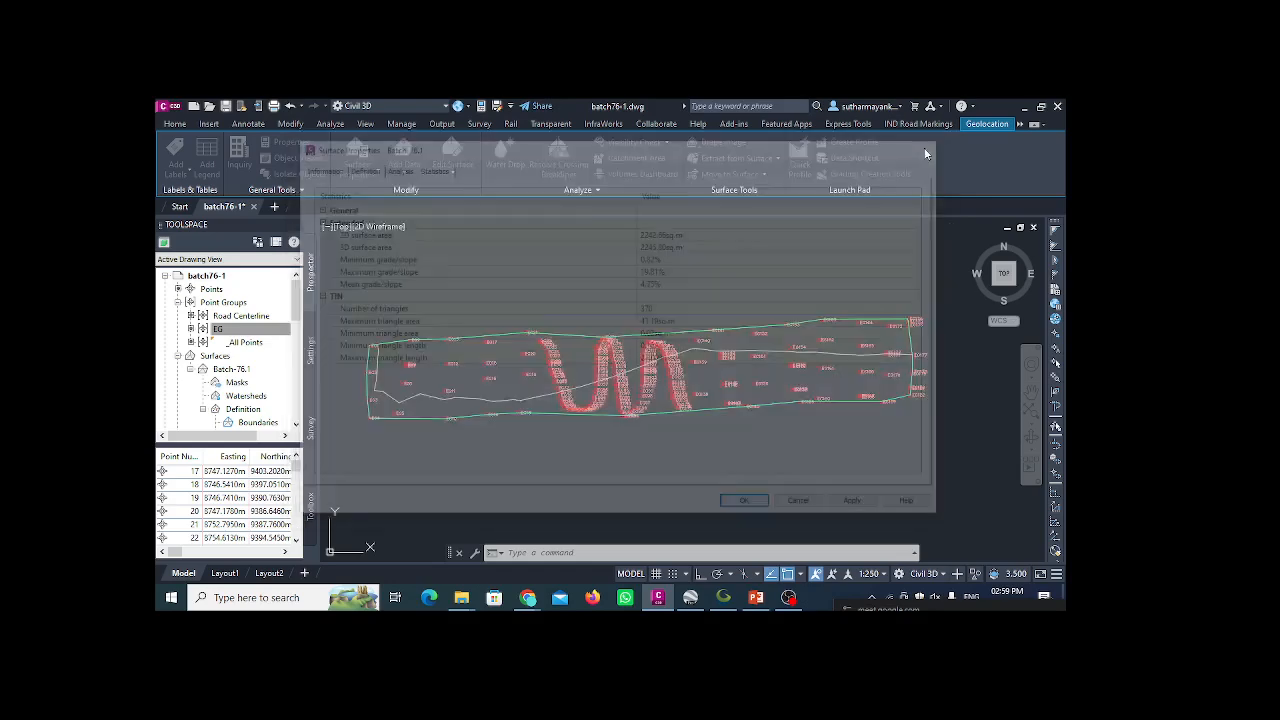
click(931, 144)
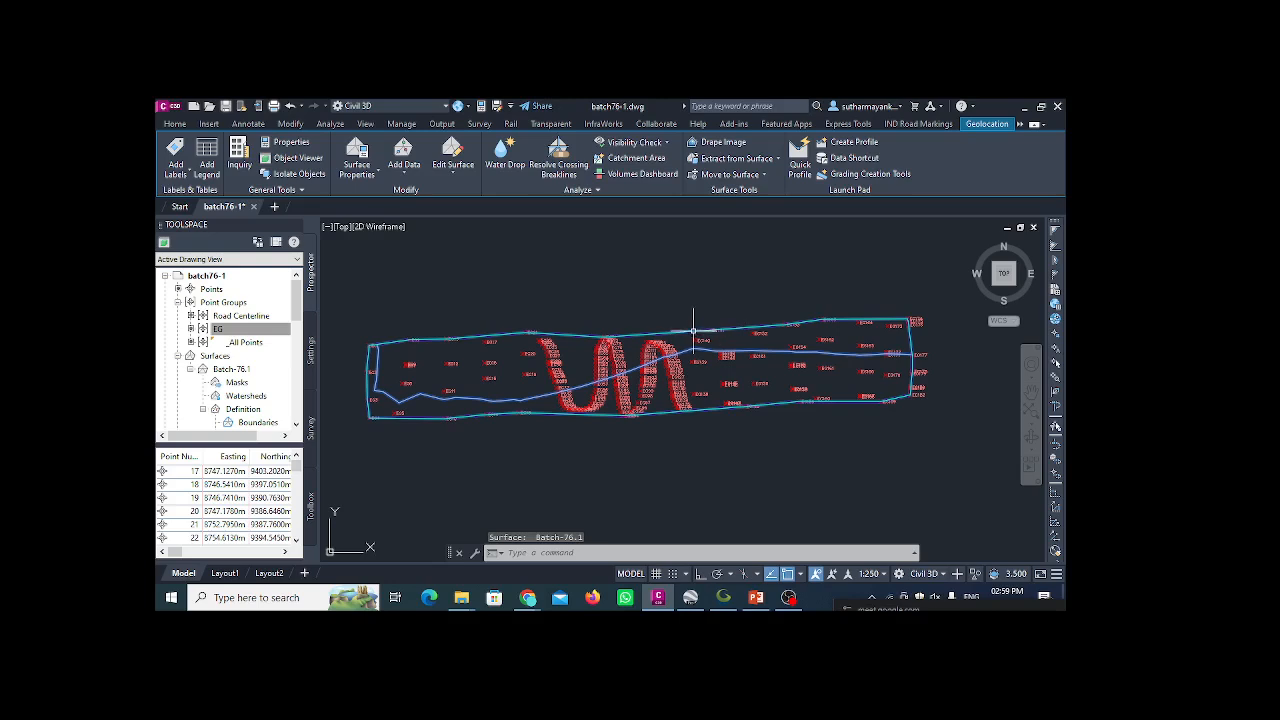
- Edit the Batch-76.1 surface style to set the minor contour interval to 0.5 m, and apply it
right_click(616, 254)
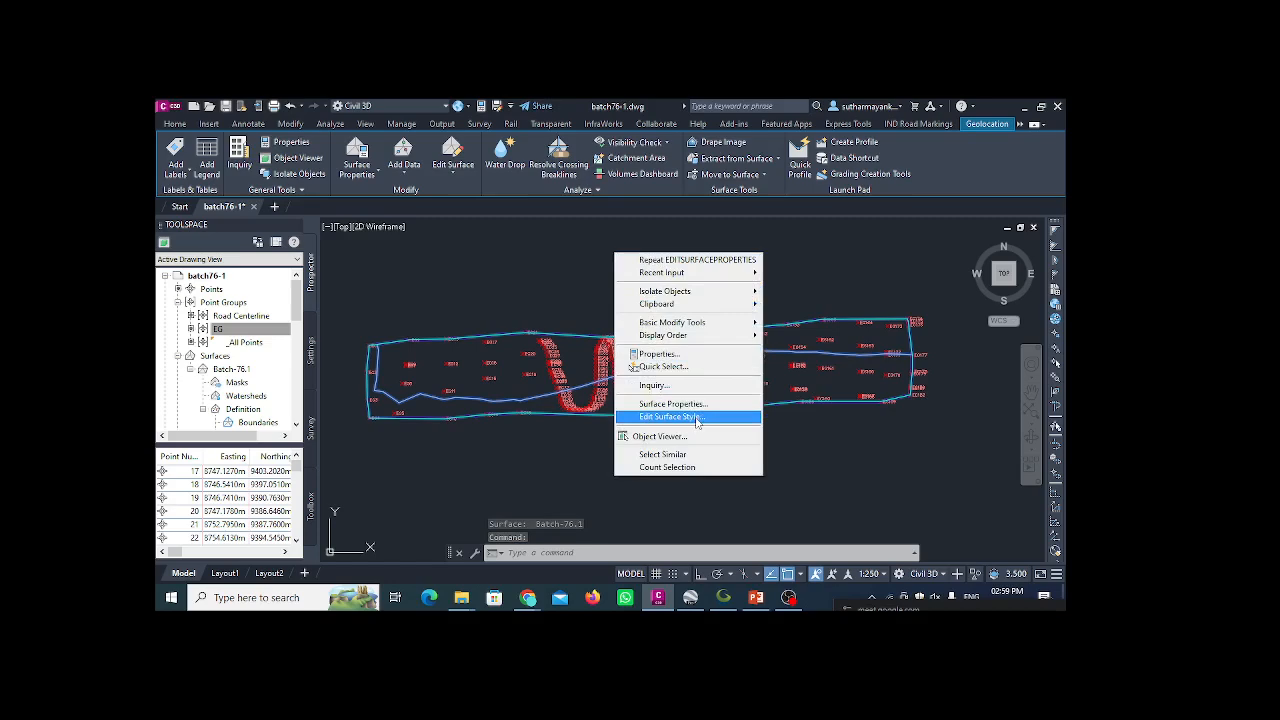
click(703, 418)
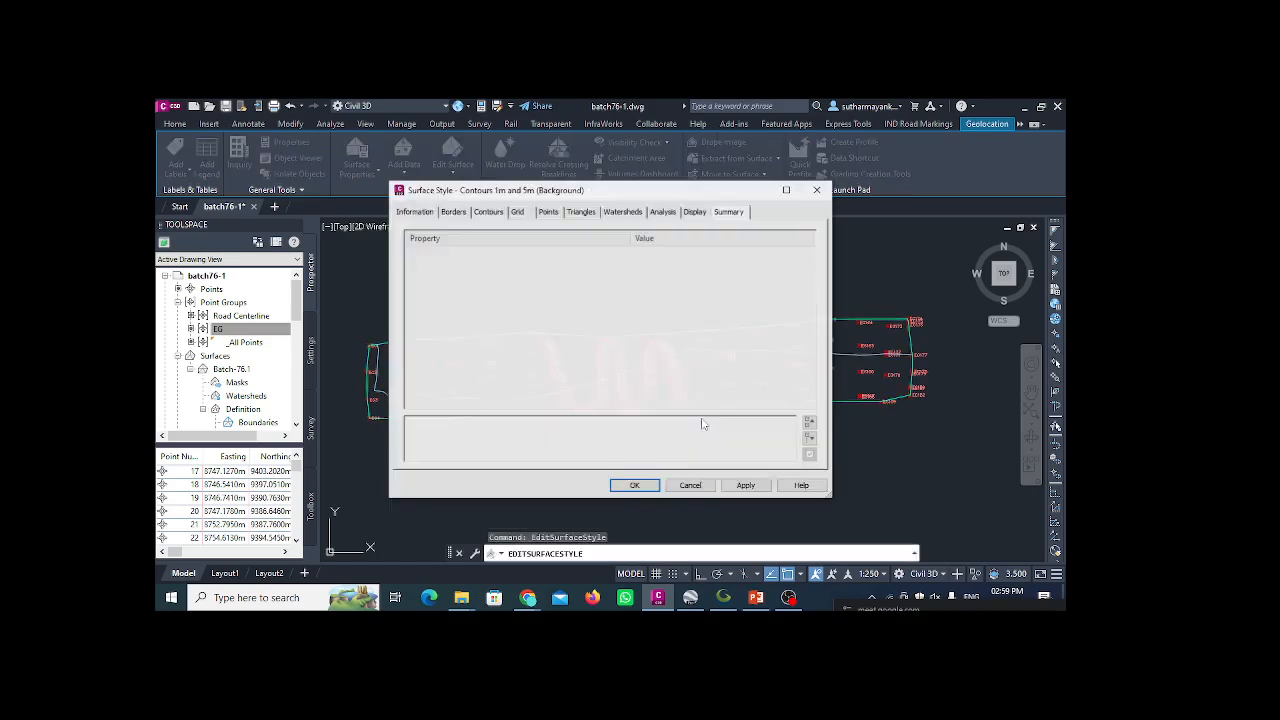
click(488, 212)
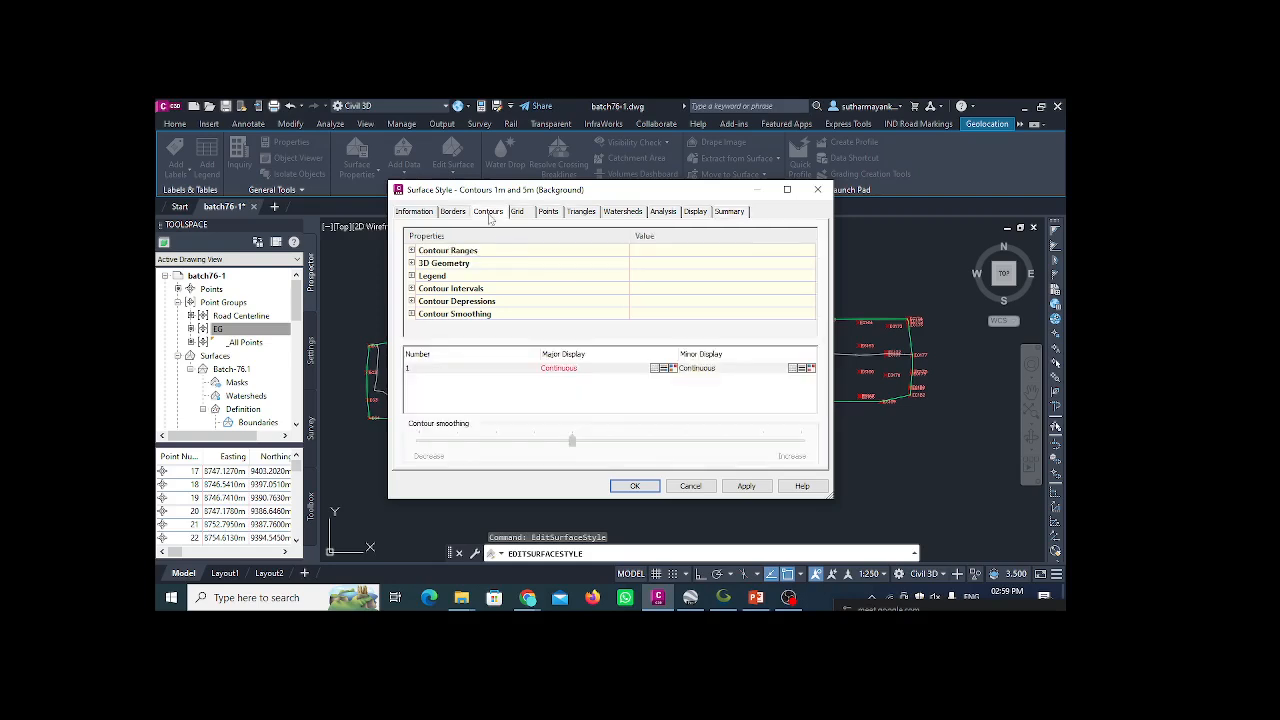
click(411, 250)
scroll(695, 291, down, 1)
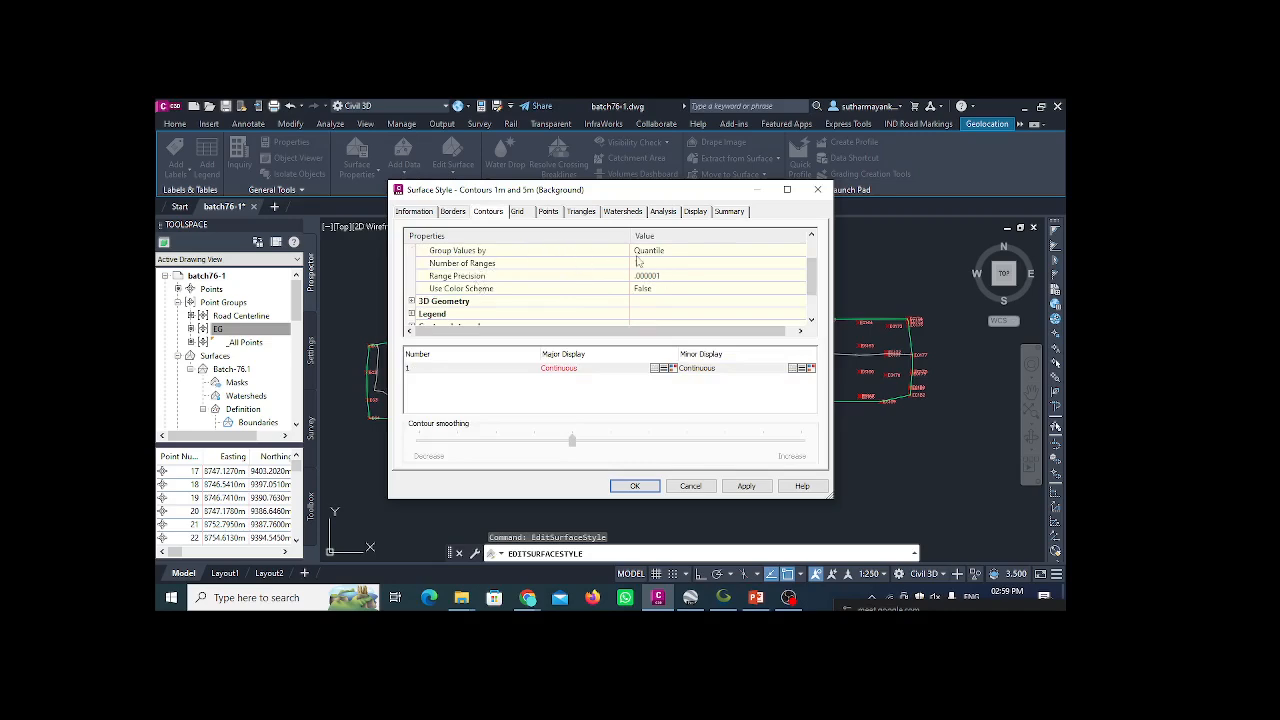
scroll(585, 273, down, 1)
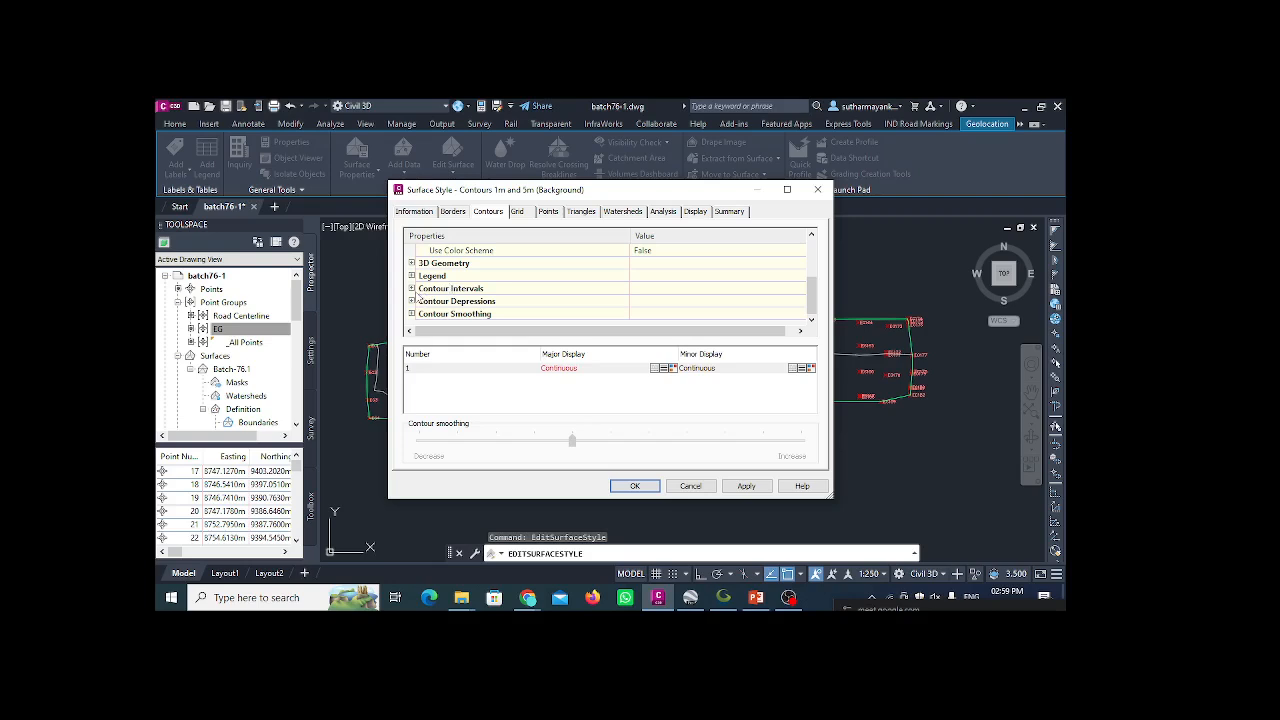
click(411, 288)
scroll(590, 285, down, 1)
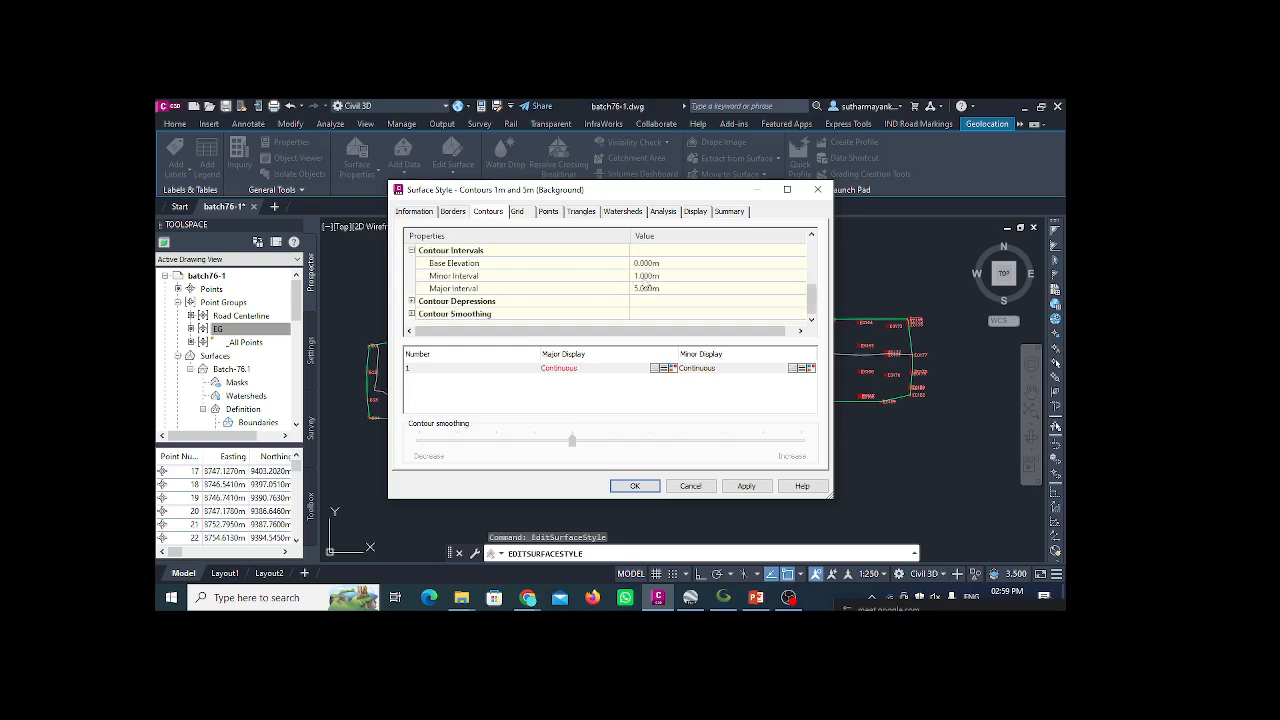
click(643, 276)
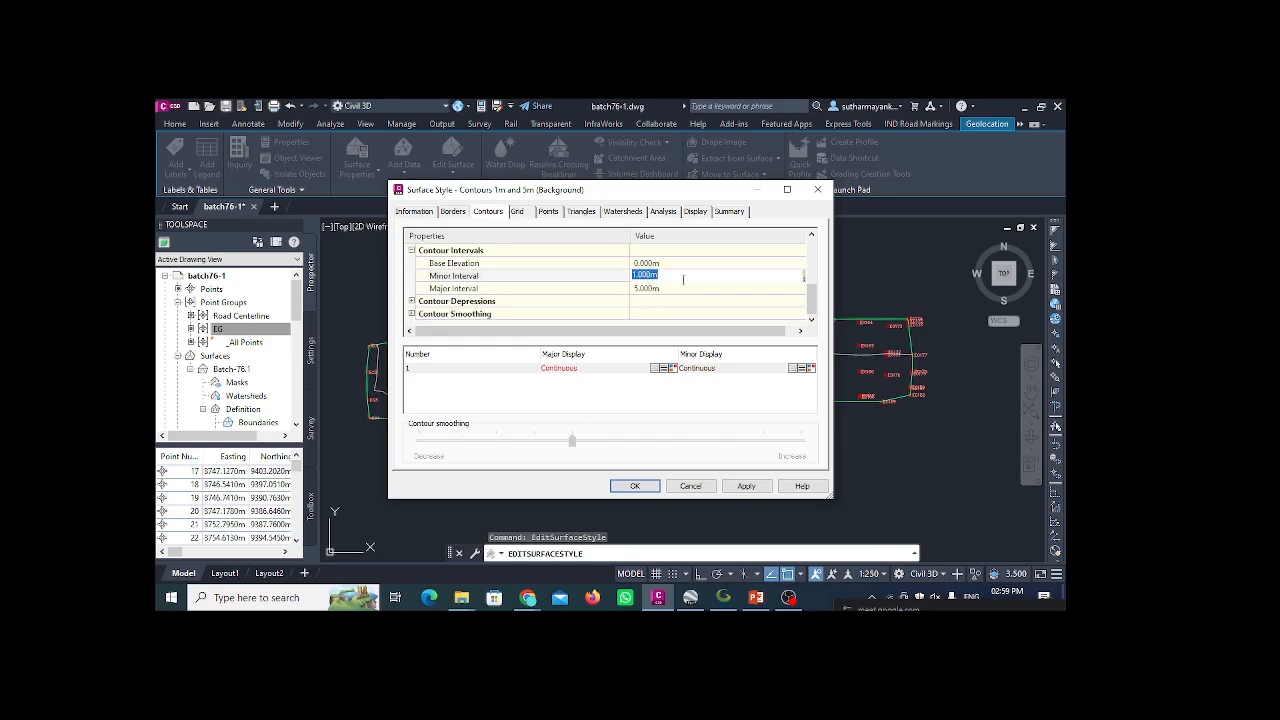
key(Return)
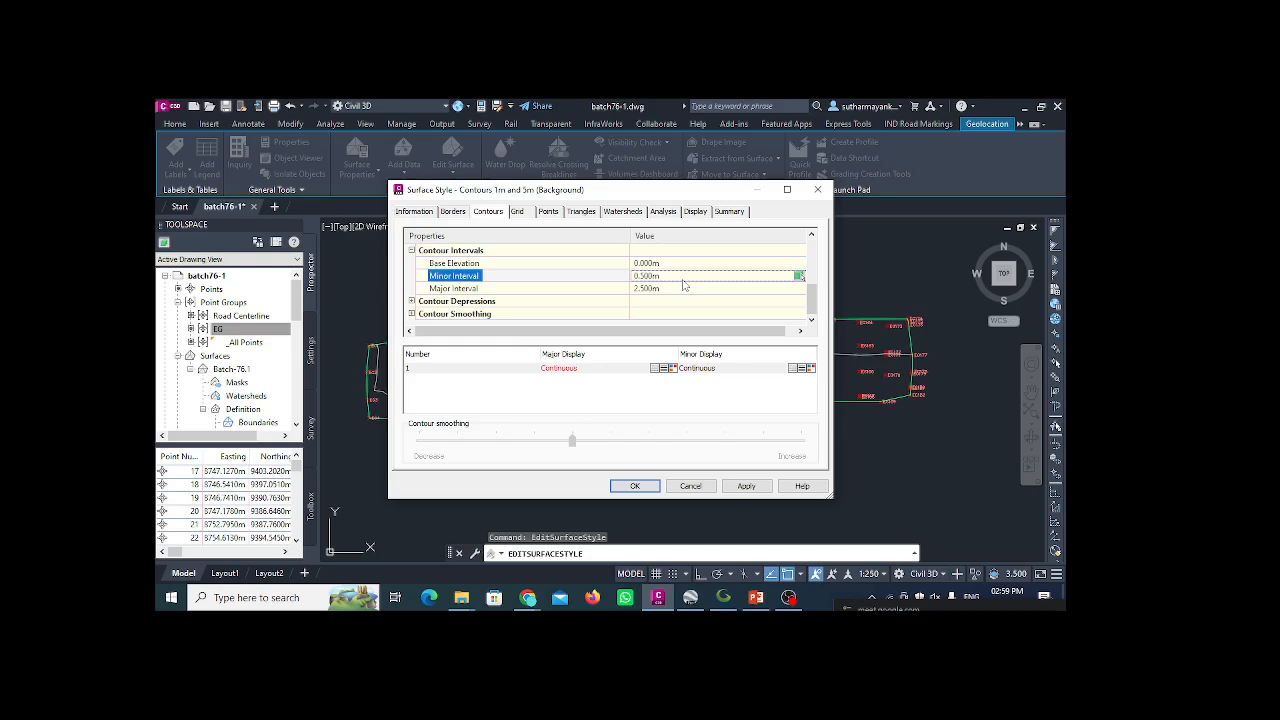
click(745, 486)
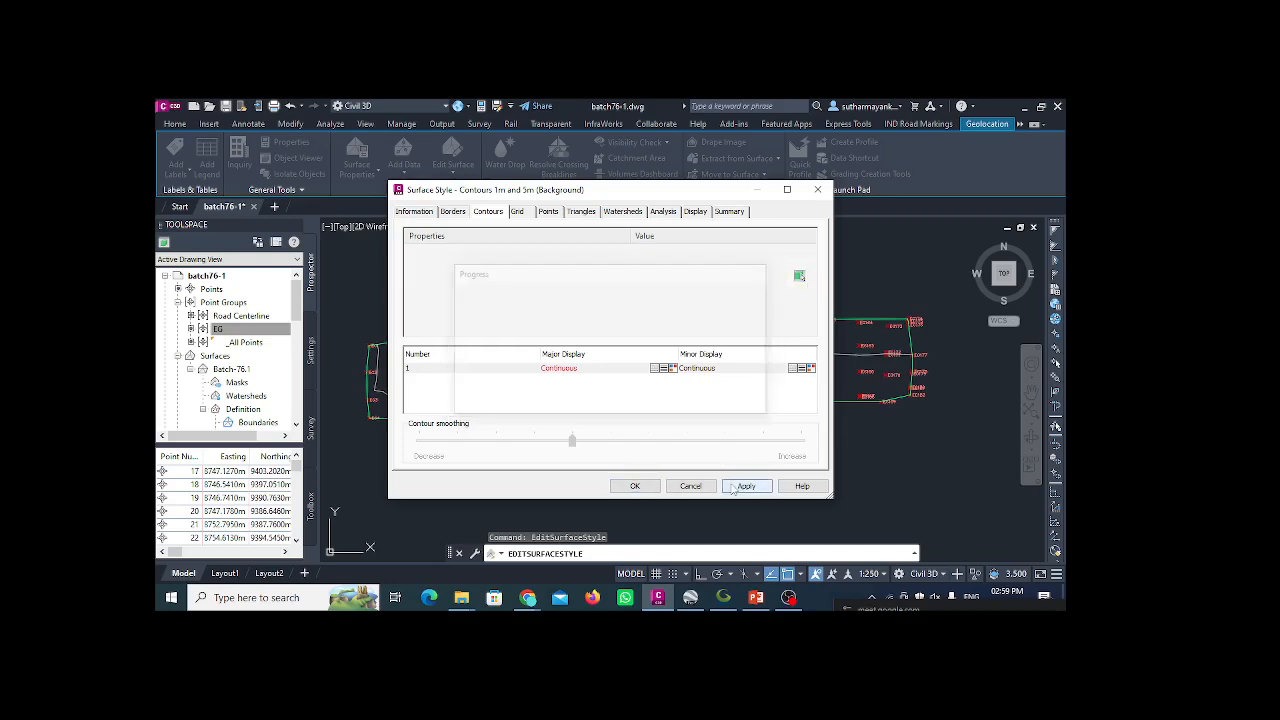
mouse_move(709, 195)
mouse_down()
mouse_move(605, 219)
mouse_move(430, 230)
mouse_up()
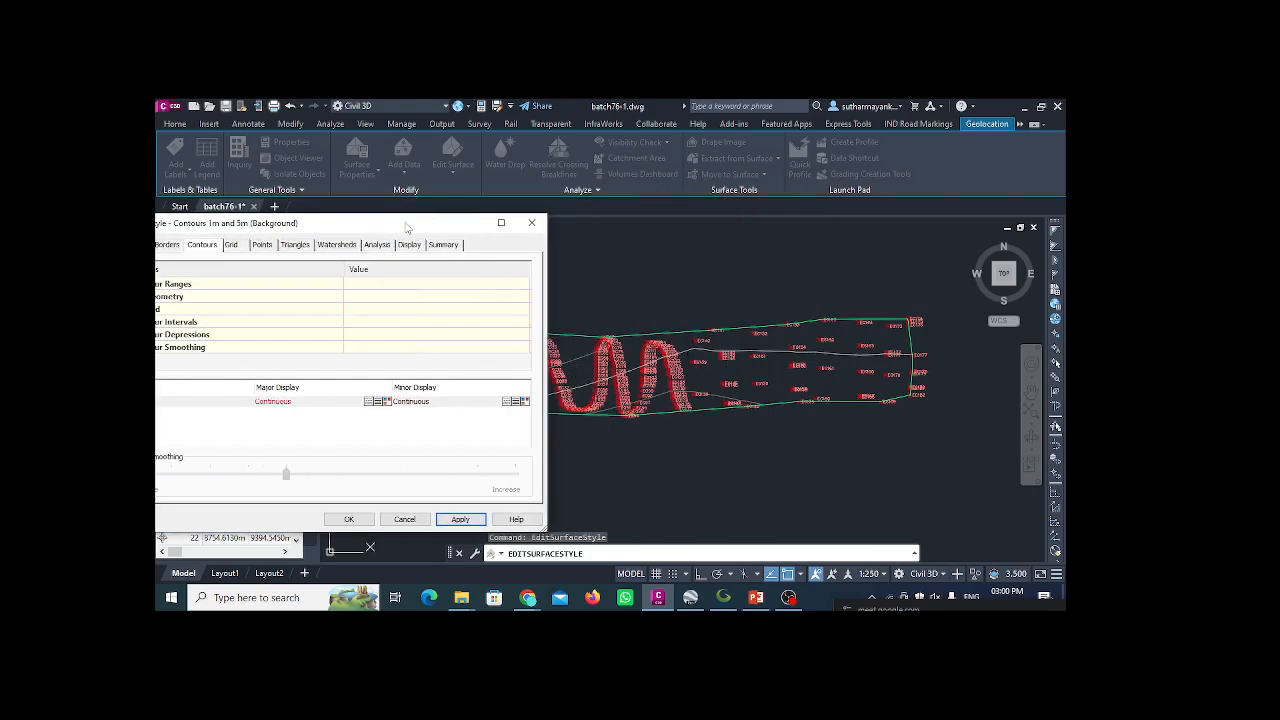
- Set the surface style's minor contour interval to 0.1 m, apply it and close the style
drag(407, 228, 705, 131)
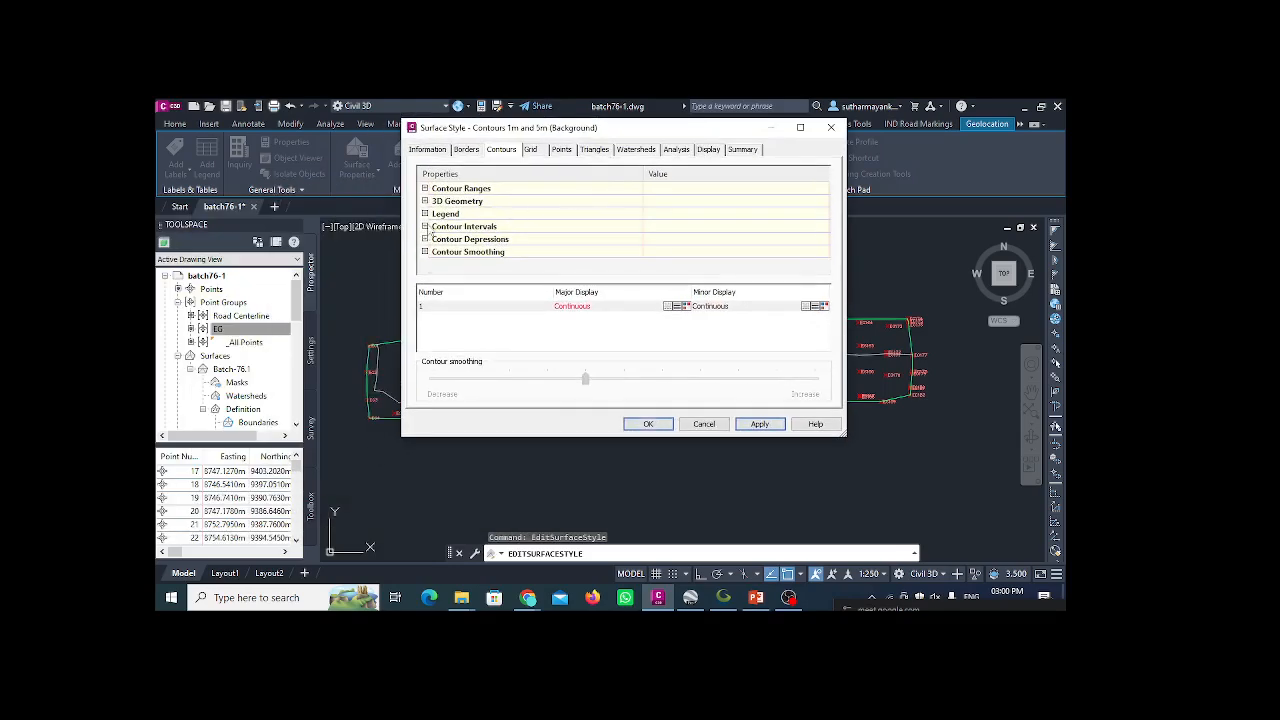
click(424, 226)
scroll(600, 222, down, 1)
click(680, 214)
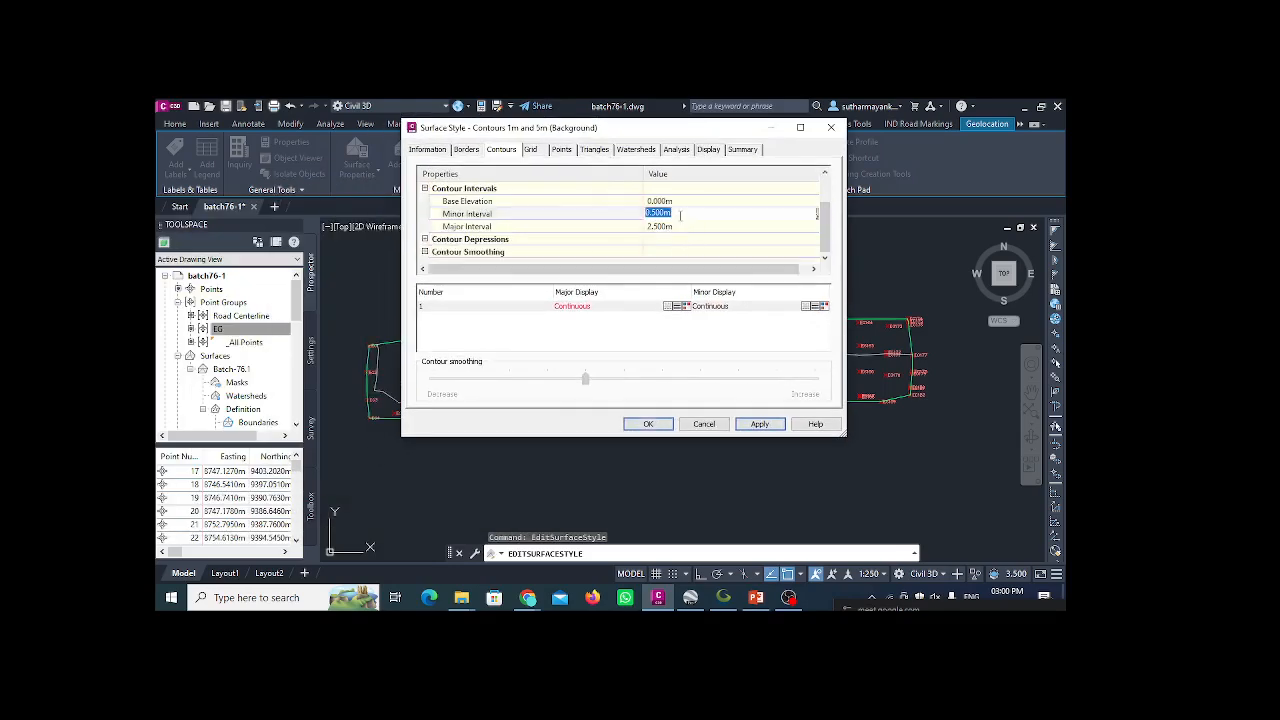
key(Return)
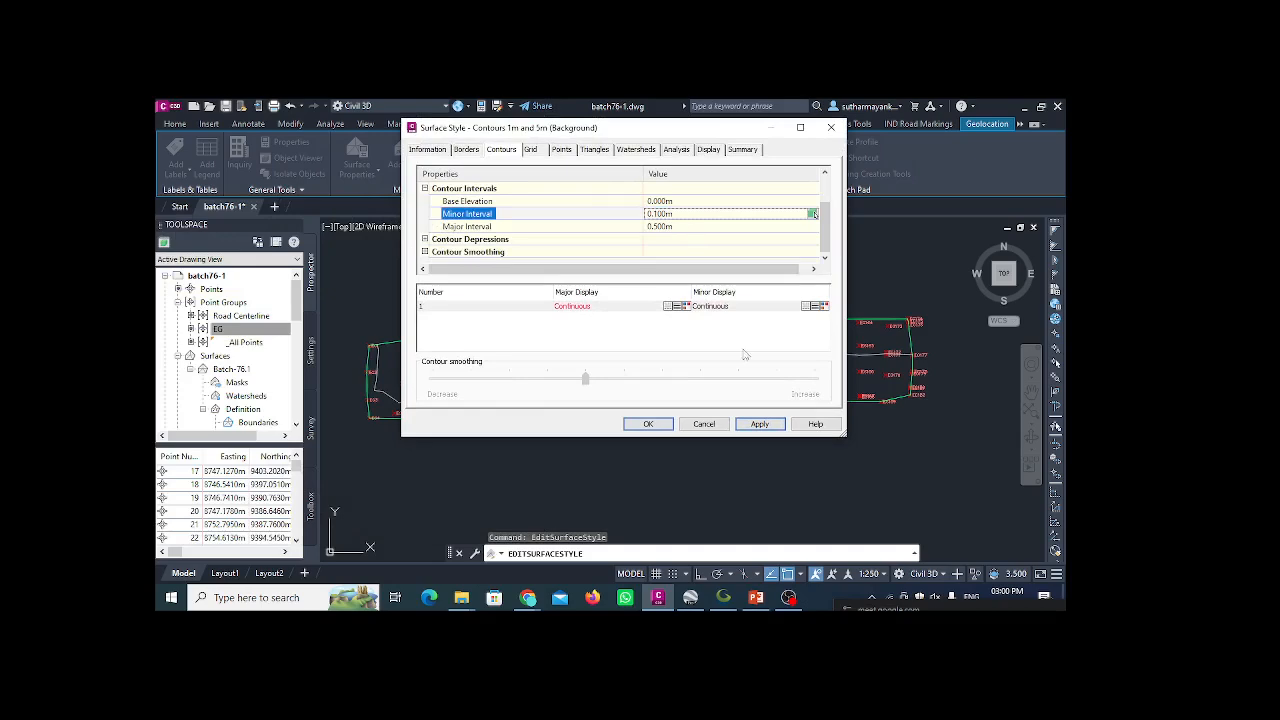
click(760, 424)
click(648, 424)
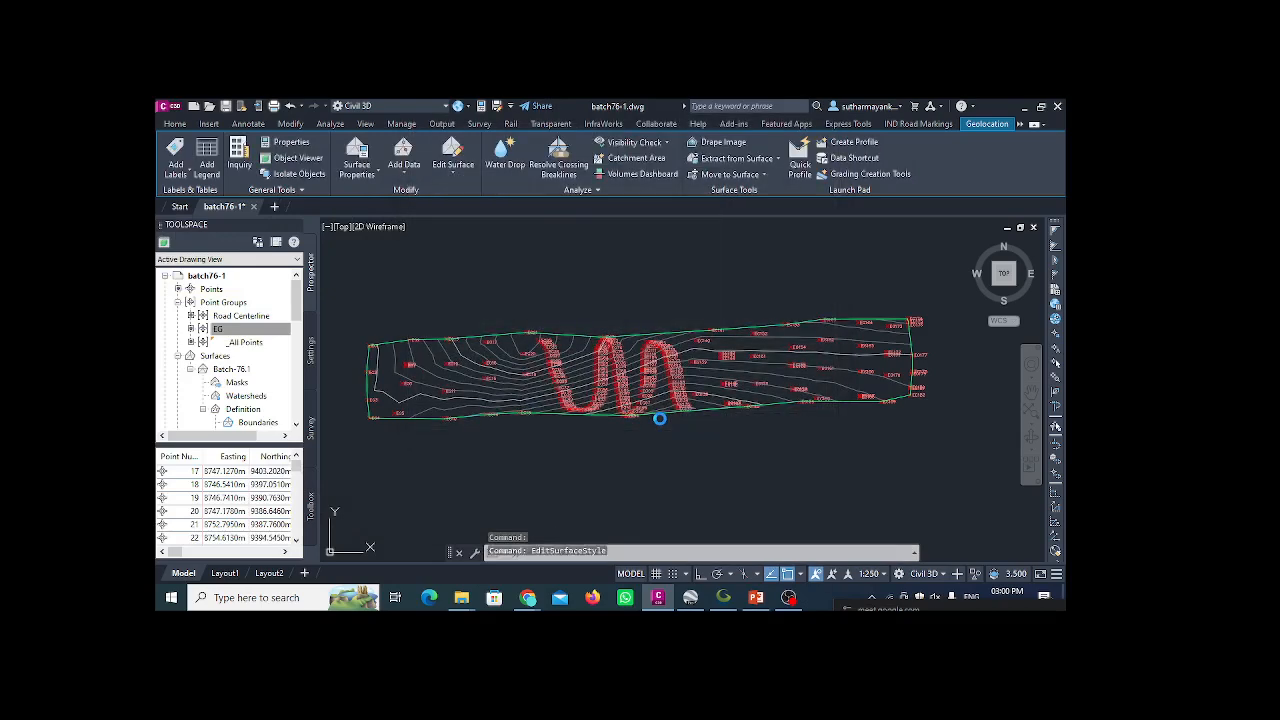
- Examine the contours among the labelled EG points, especially around the surface's eastern end
scroll(500, 375, up, 3)
scroll(575, 330, down, 3)
scroll(680, 280, up, 3)
scroll(500, 360, down, 3)
scroll(623, 363, up, 2)
scroll(787, 327, down, 4)
middle_drag(902, 311, 757, 323)
scroll(700, 345, up, 6)
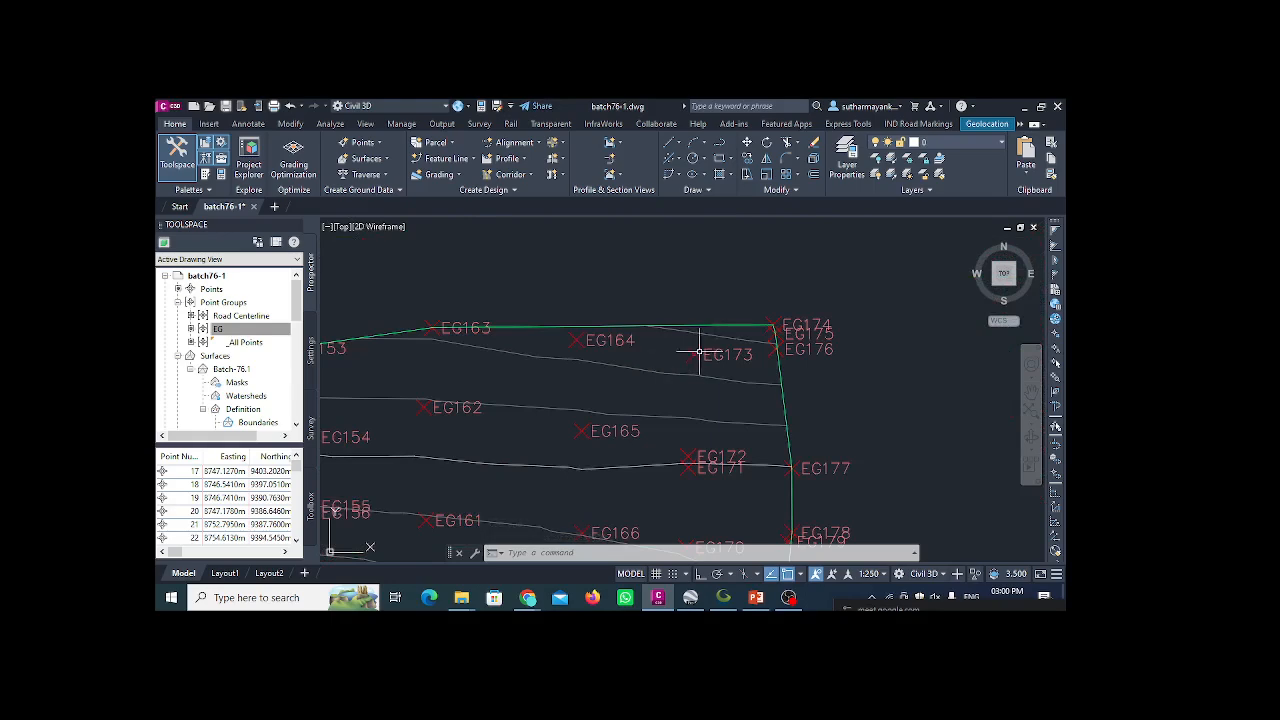
scroll(701, 325, down, 7)
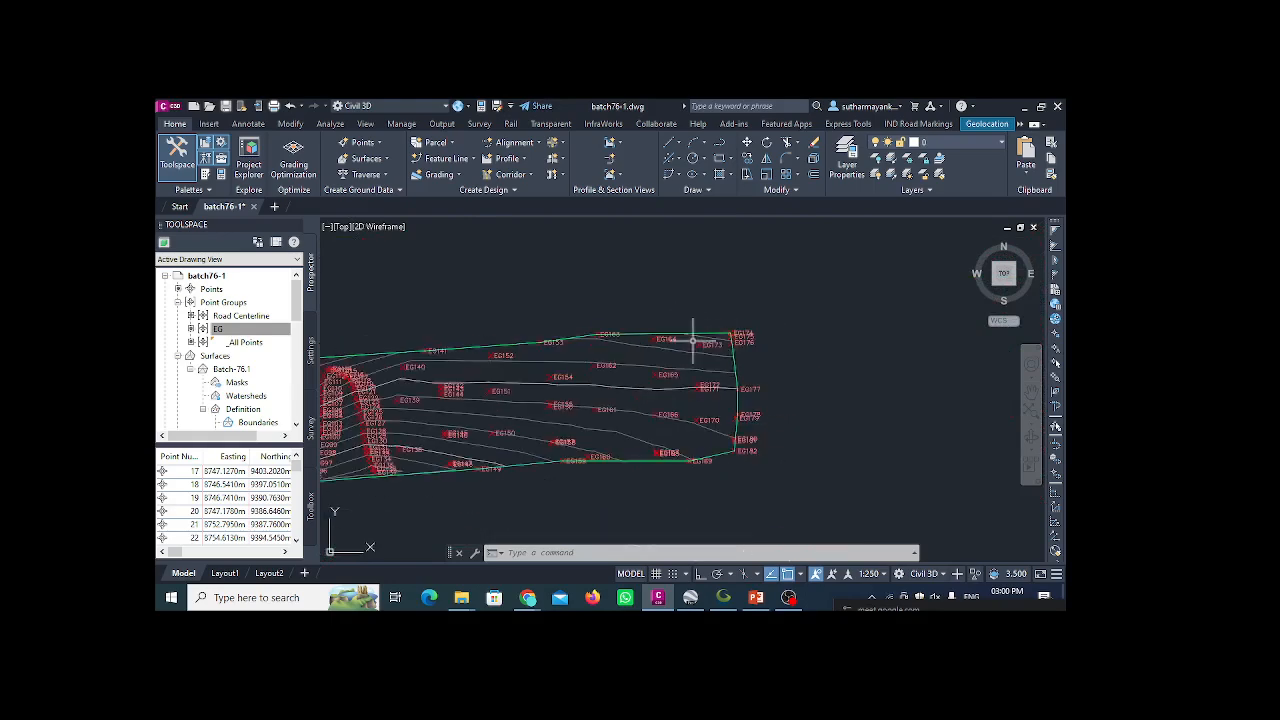
middle_drag(560, 345, 690, 335)
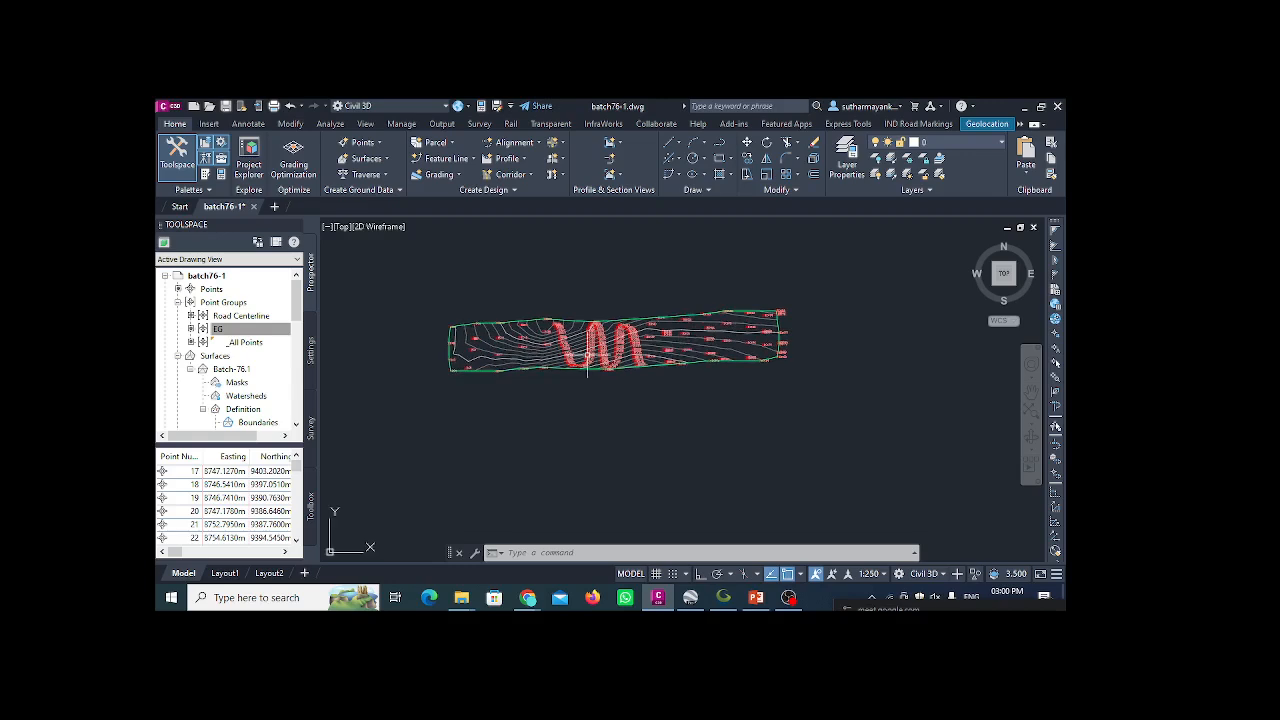
- Change the EG point group's label style so that its points show no labels
right_click(251, 332)
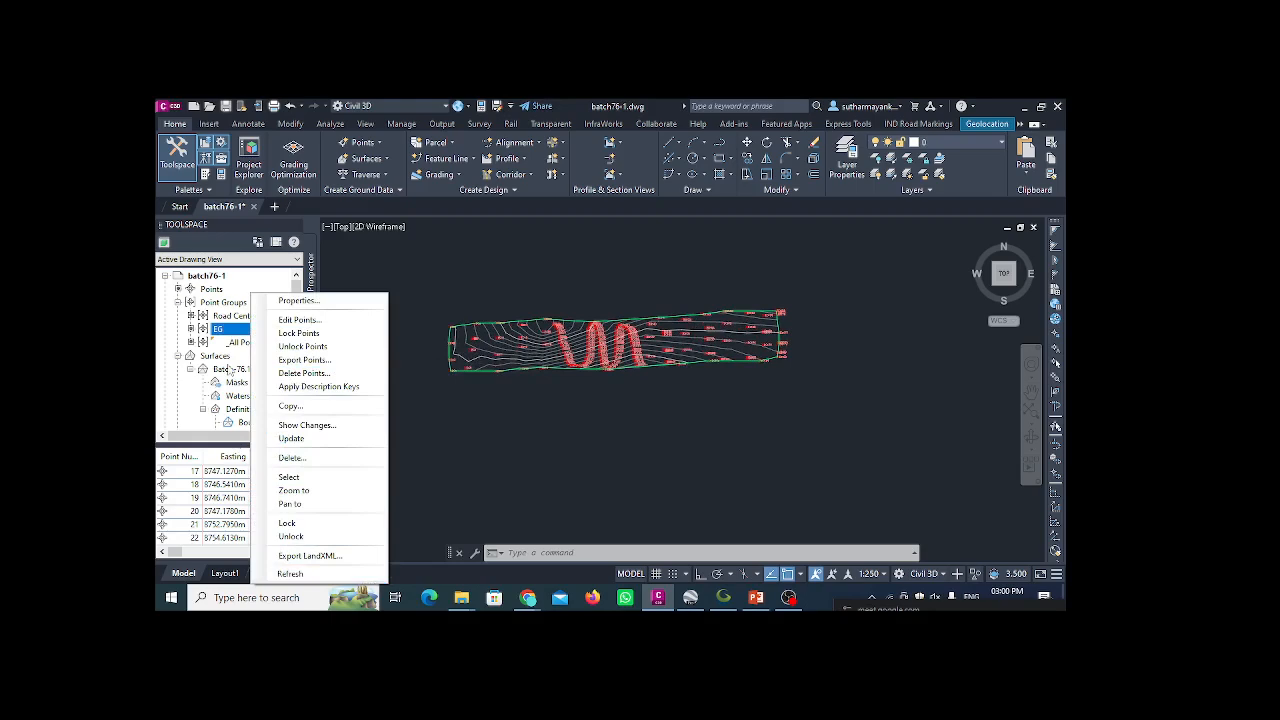
click(298, 300)
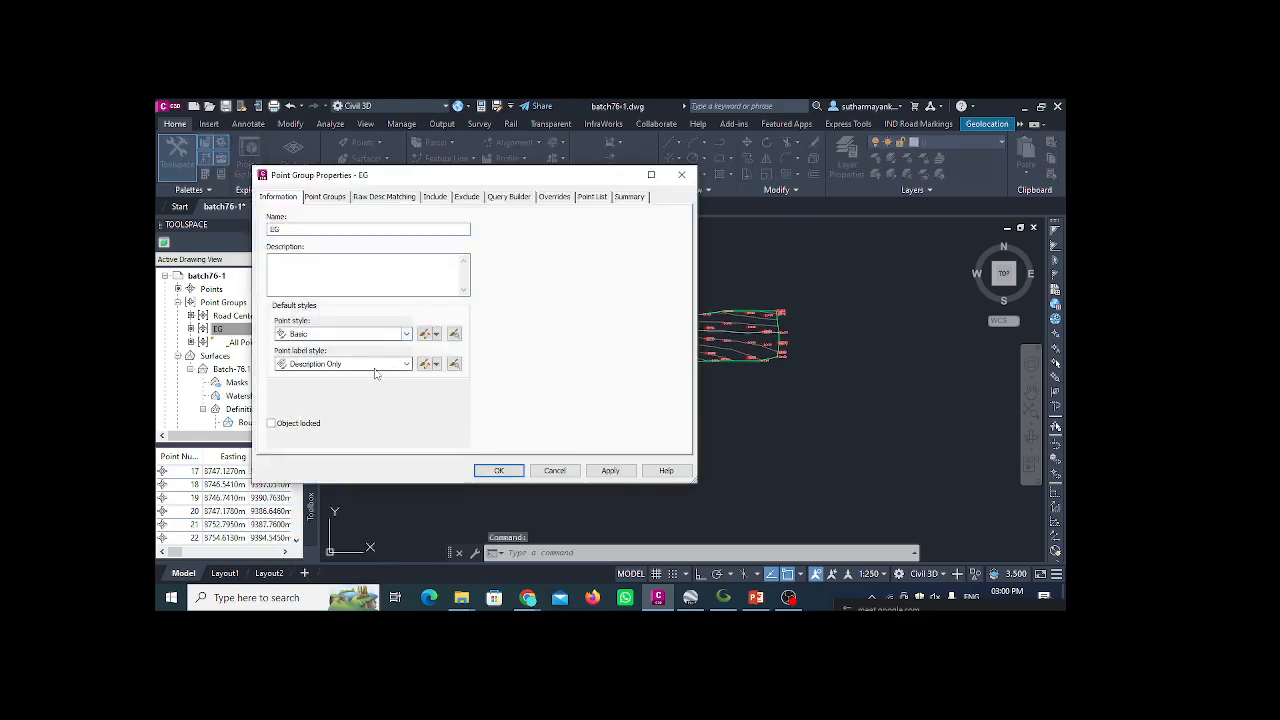
click(407, 364)
click(333, 381)
click(611, 472)
click(499, 472)
- Examine how the contours run across the whole surface, from the winding line of points to the eastern and western ends
scroll(727, 315, up, 4)
scroll(591, 349, up, 5)
scroll(643, 357, down, 6)
scroll(494, 372, up, 5)
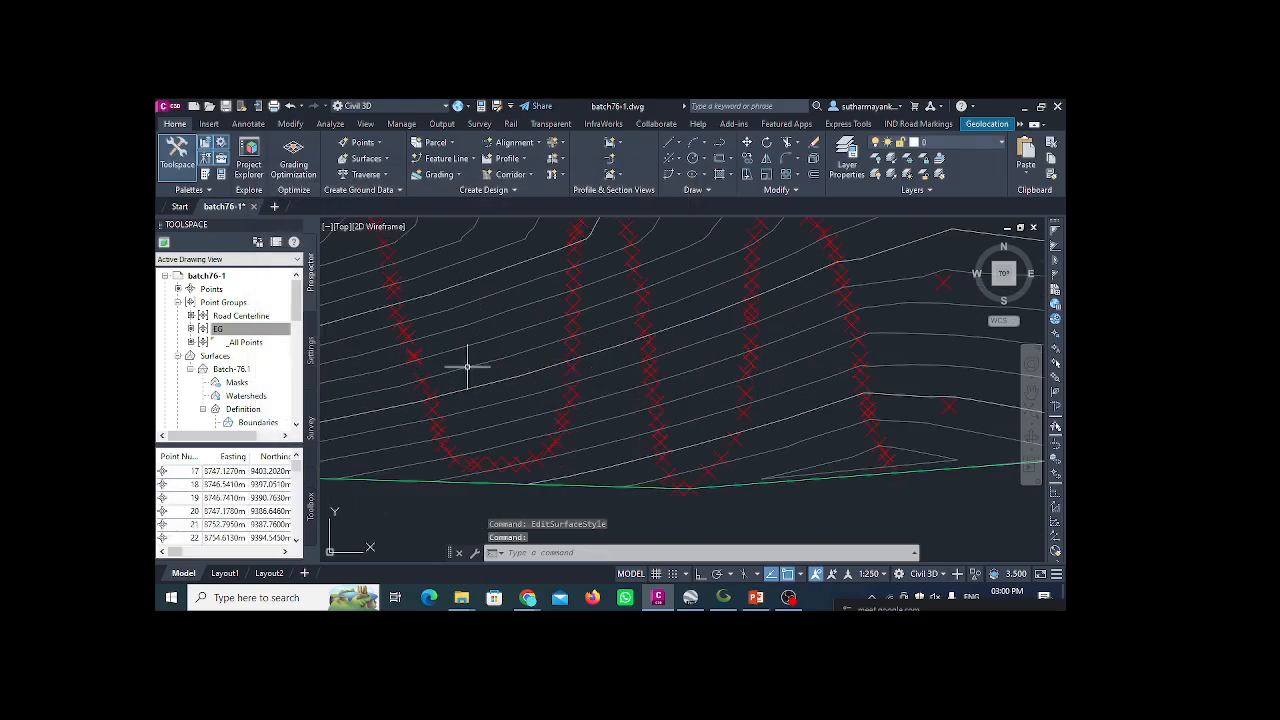
scroll(646, 349, down, 3)
scroll(458, 368, up, 3)
scroll(458, 368, down, 4)
scroll(543, 370, down, 1)
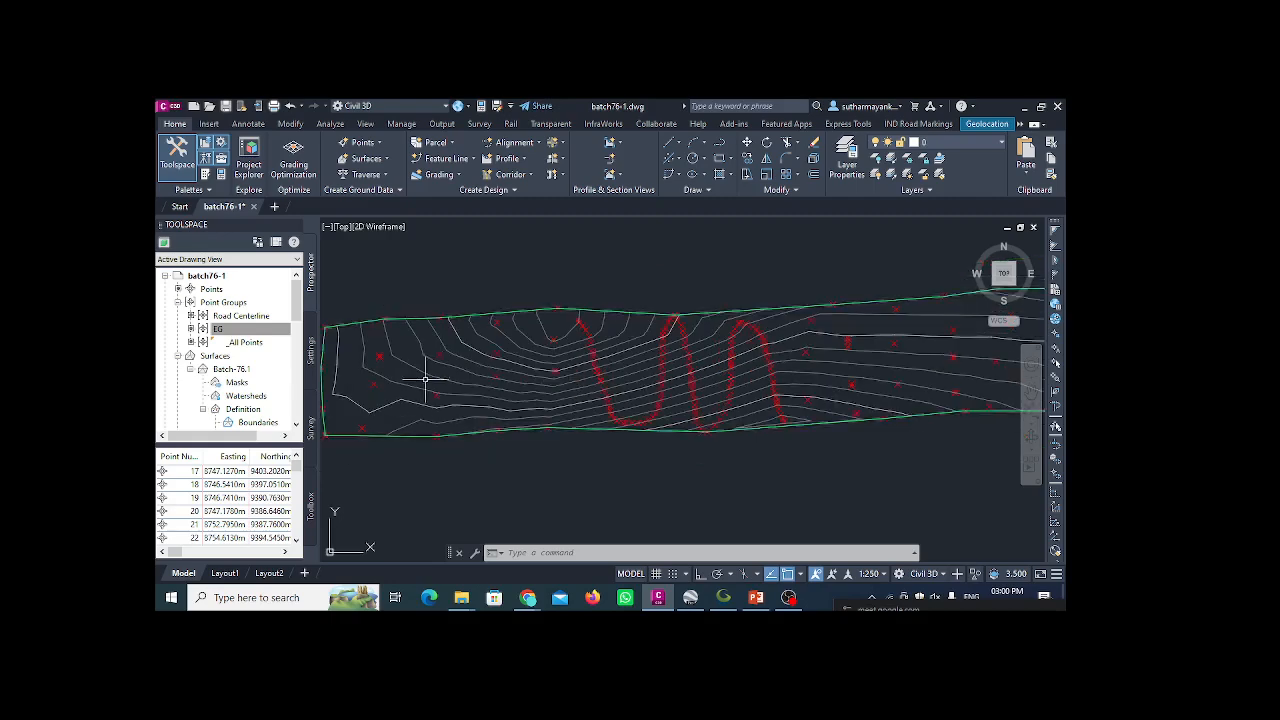
middle_drag(937, 351, 748, 395)
scroll(748, 395, up, 2)
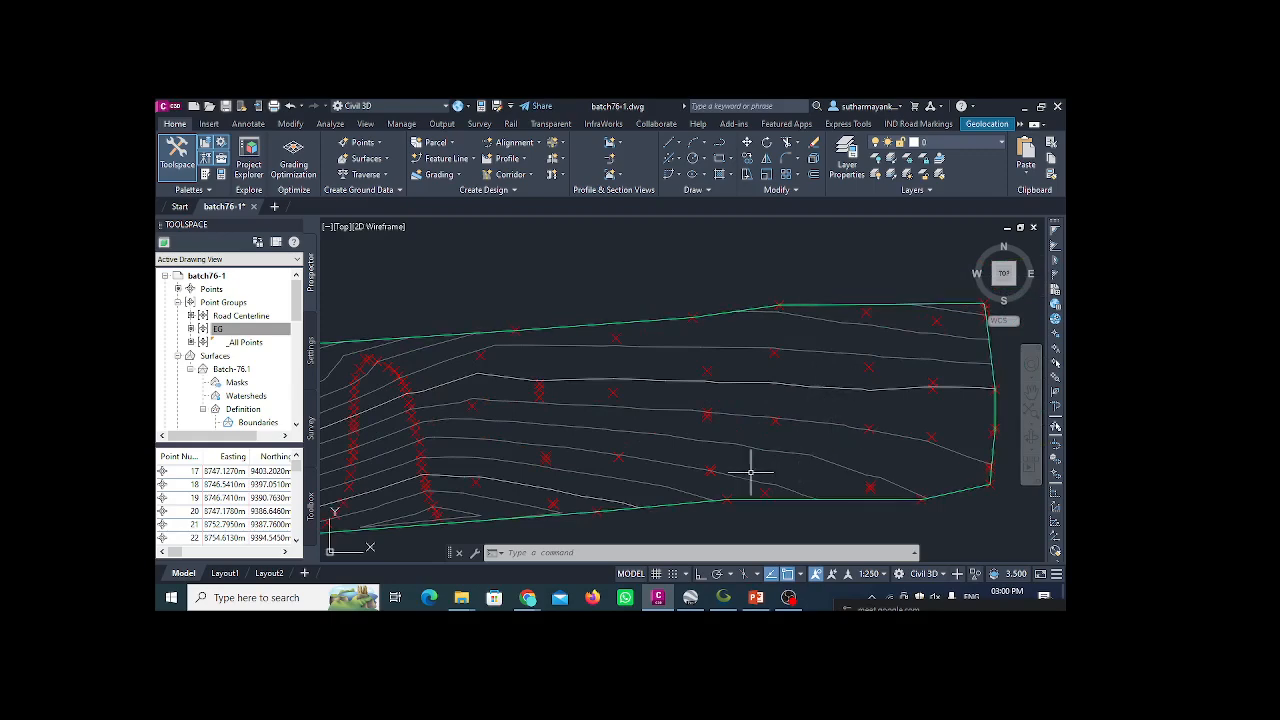
scroll(749, 463, down, 3)
scroll(711, 383, up, 3)
scroll(770, 375, down, 3)
scroll(482, 386, up, 3)
scroll(618, 361, down, 3)
scroll(762, 352, up, 3)
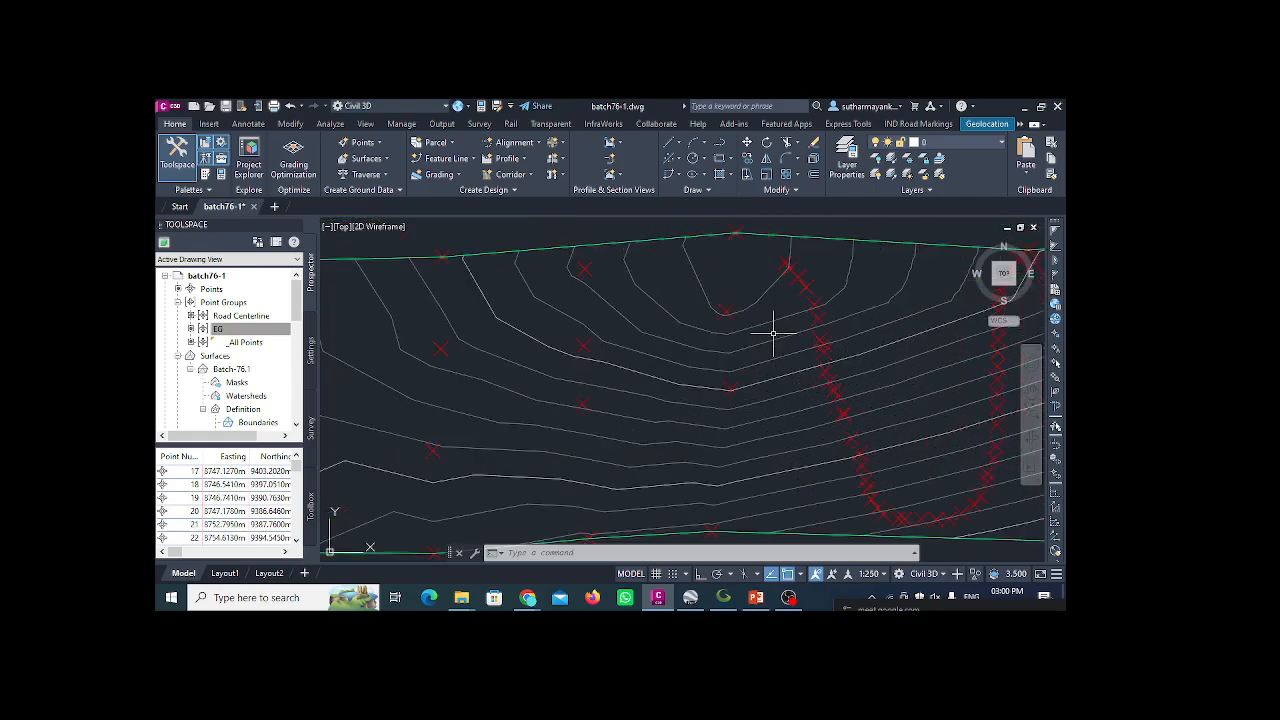
scroll(694, 334, down, 3)
scroll(594, 277, up, 5)
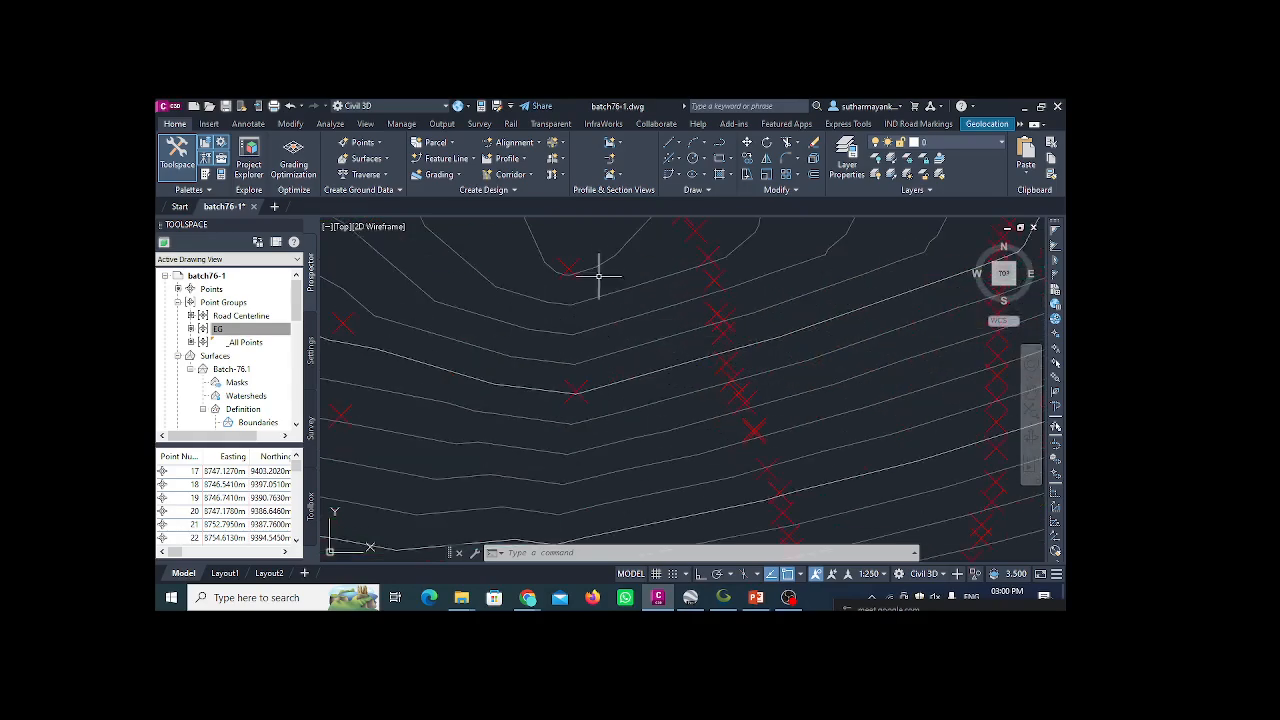
scroll(617, 339, down, 3)
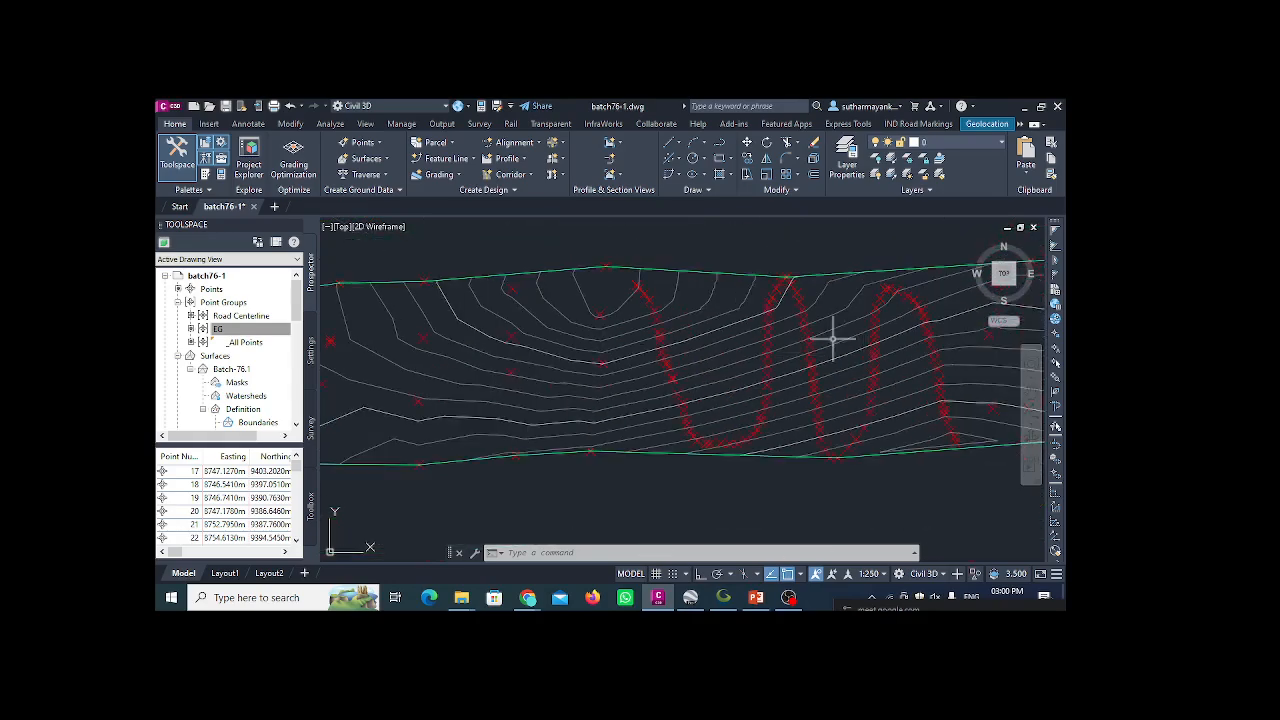
scroll(823, 340, down, 2)
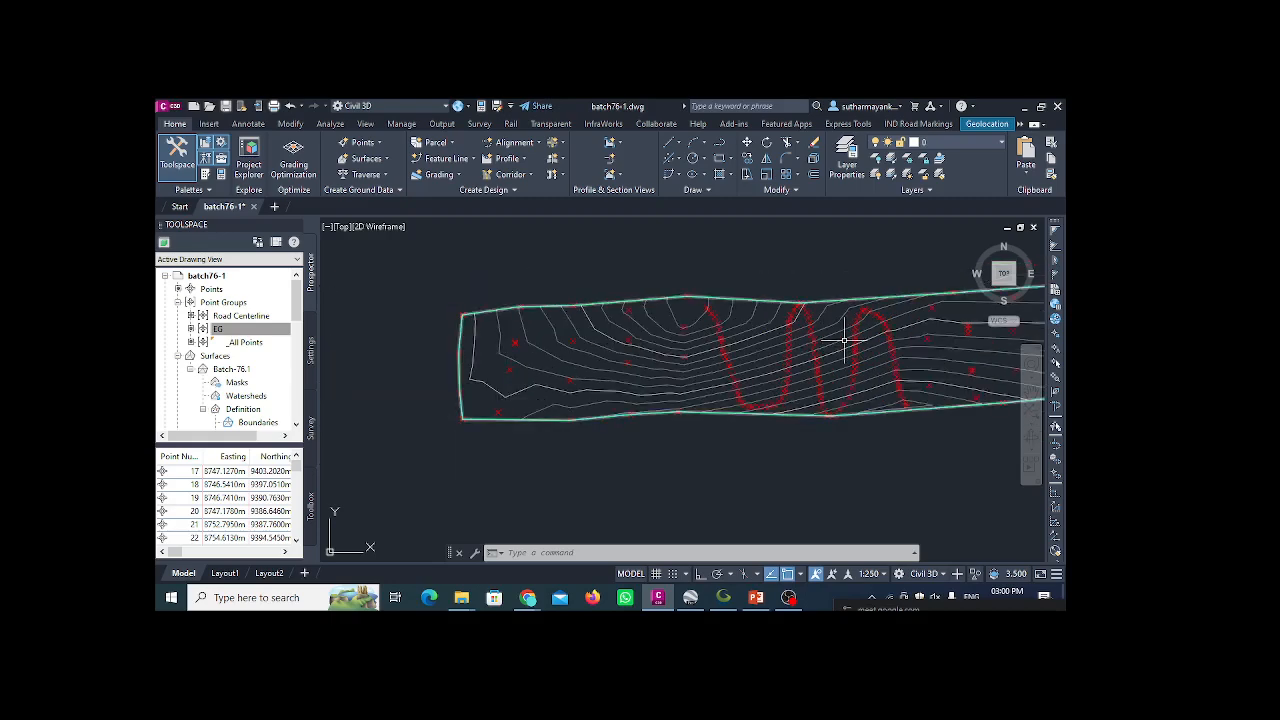
- Label the Batch-76.1 surface contours at multiple intervals along a line from beyond its western end to beyond its eastern end, with interval 50
click(526, 414)
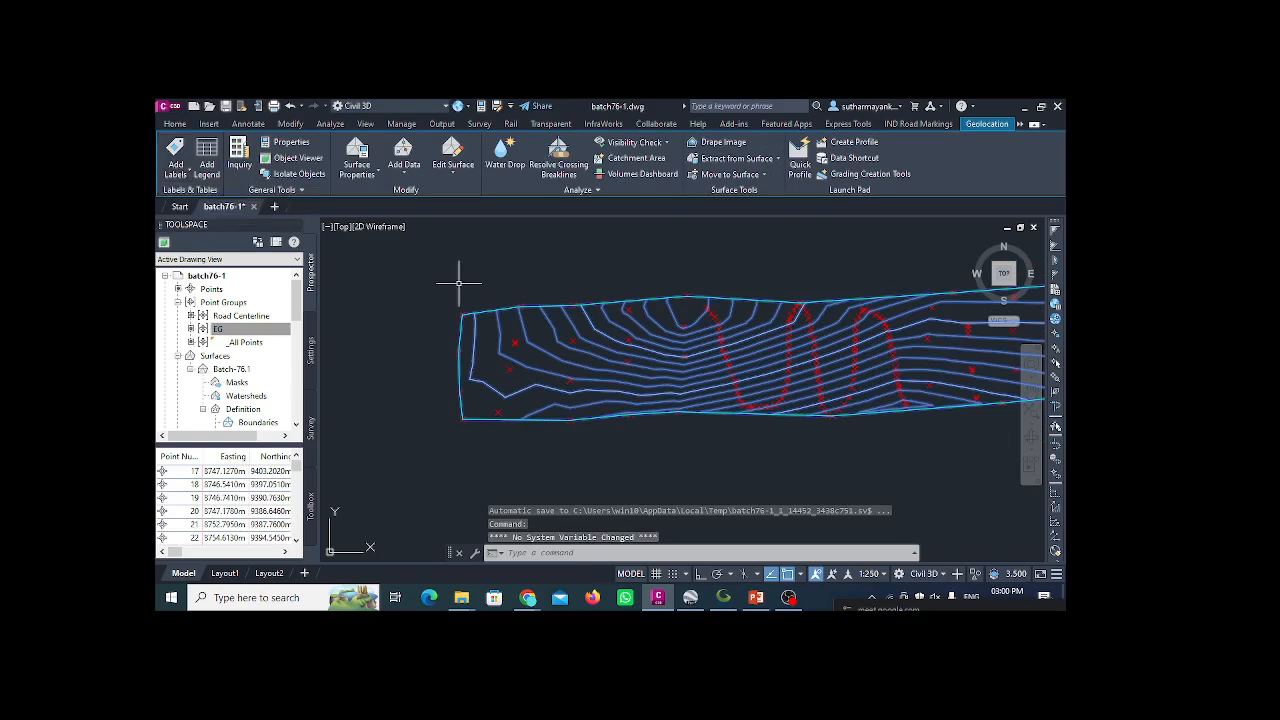
click(175, 168)
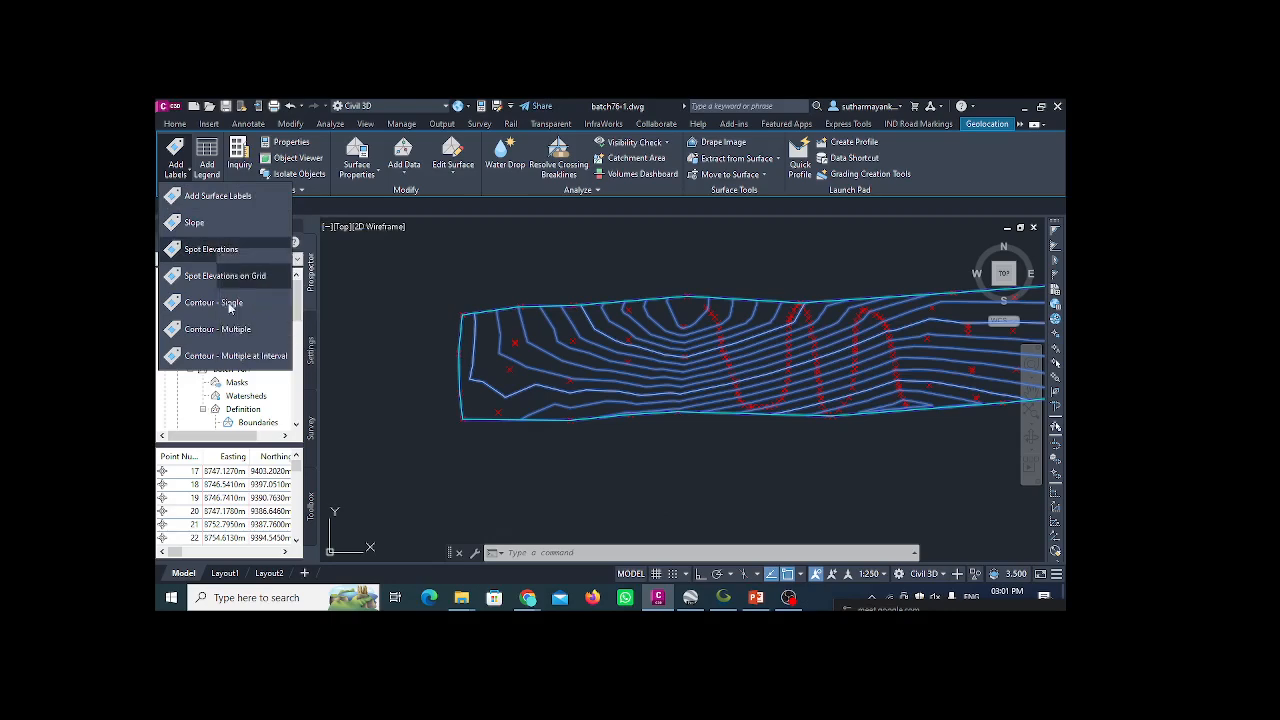
click(252, 357)
click(419, 356)
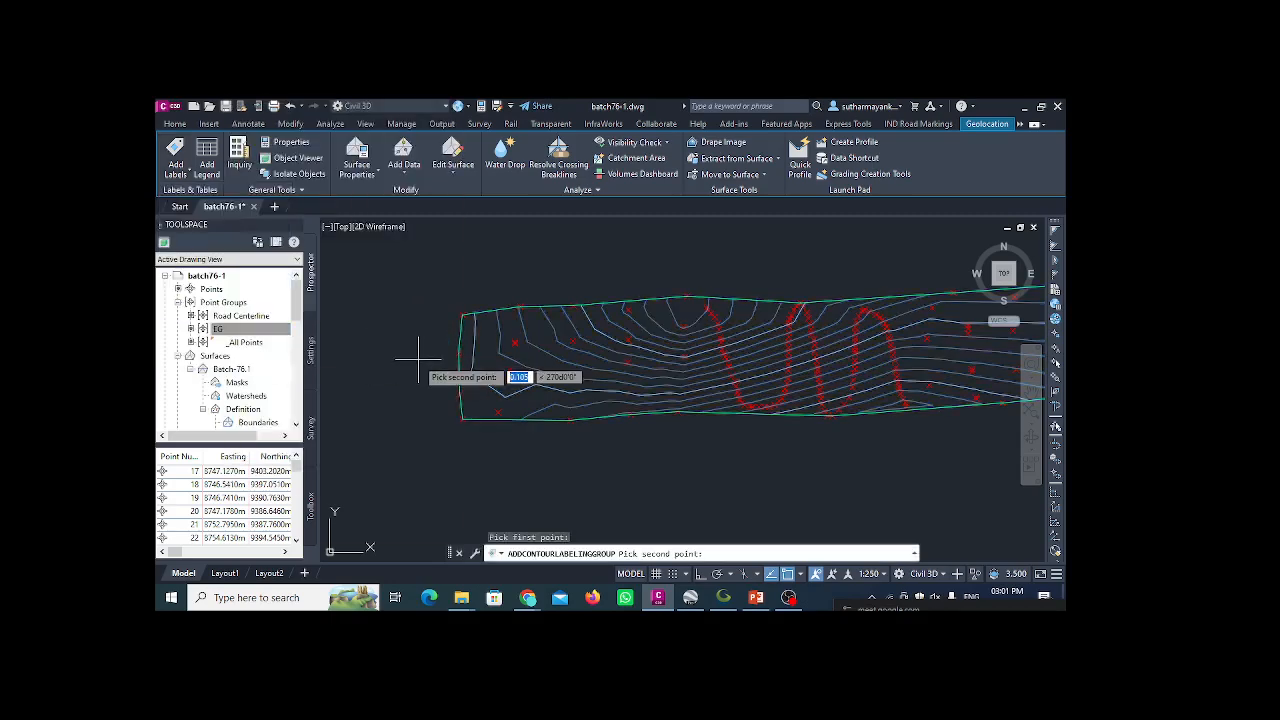
scroll(298, 378, down, 3)
click(935, 345)
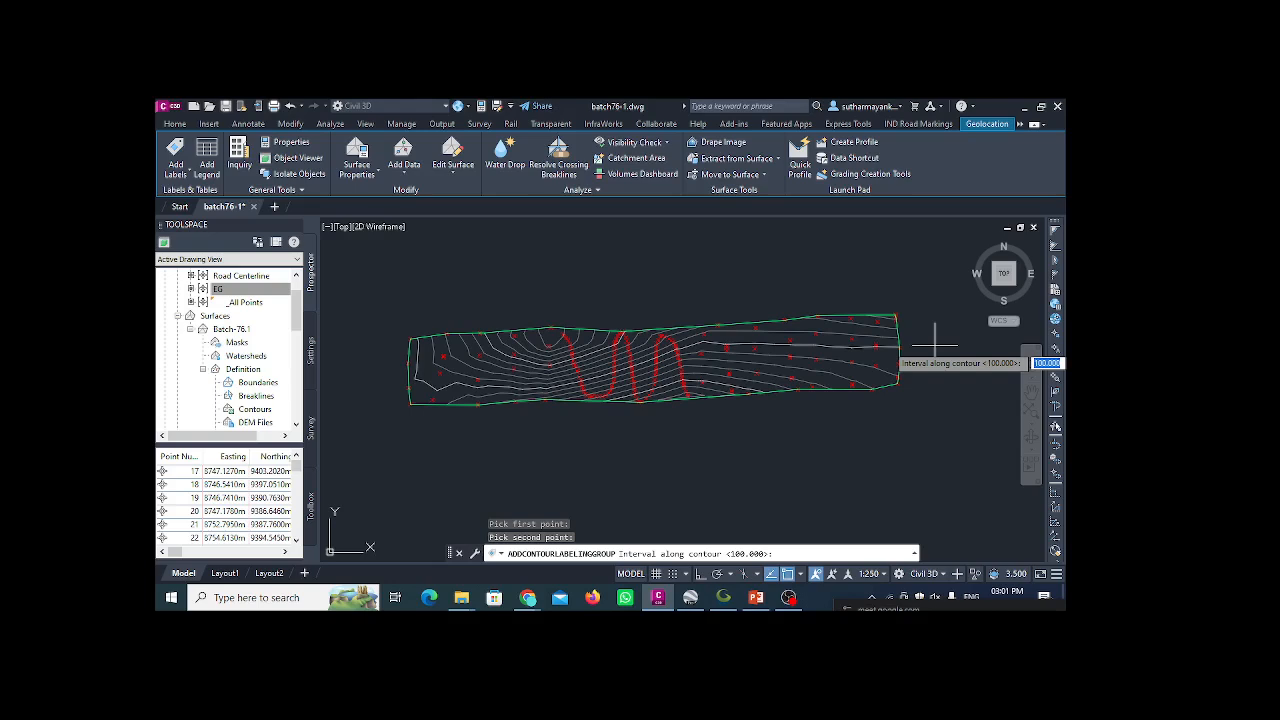
text(50)
key(Return)
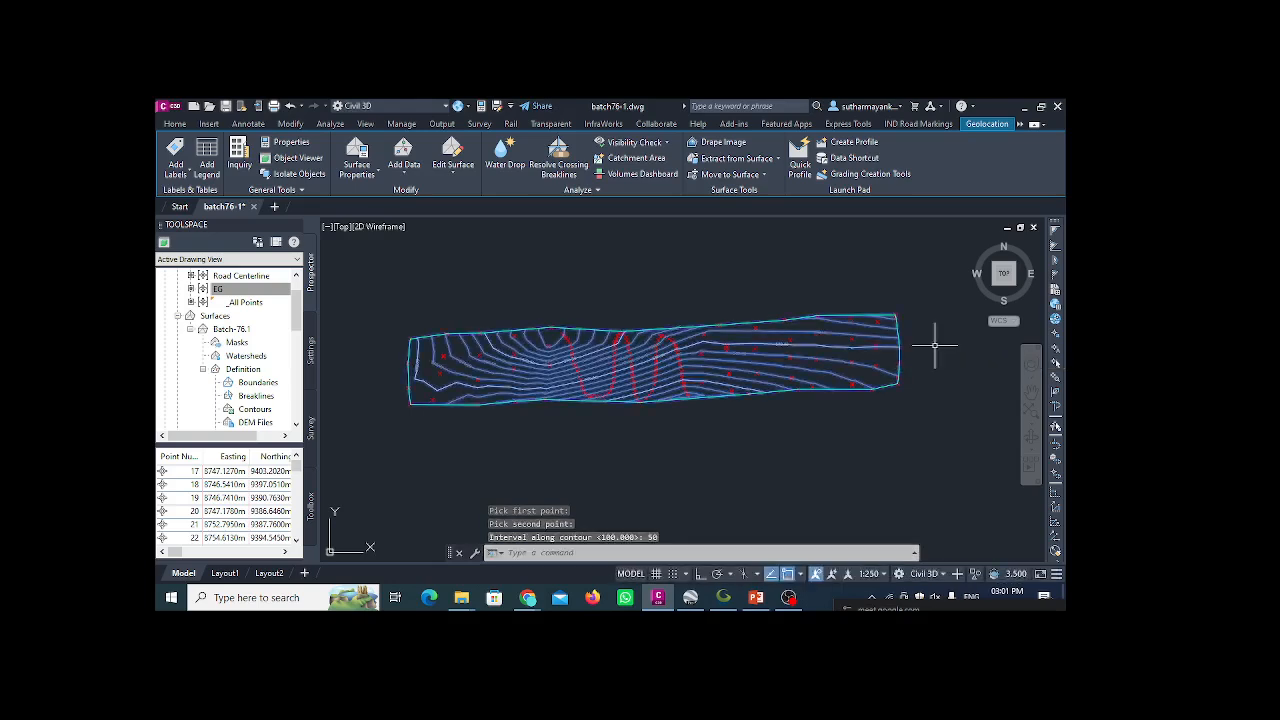
- Examine the contour elevation labels along the surface, from the western part through the winding line of points to the eastern end
scroll(500, 377, up, 5)
scroll(524, 408, down, 2)
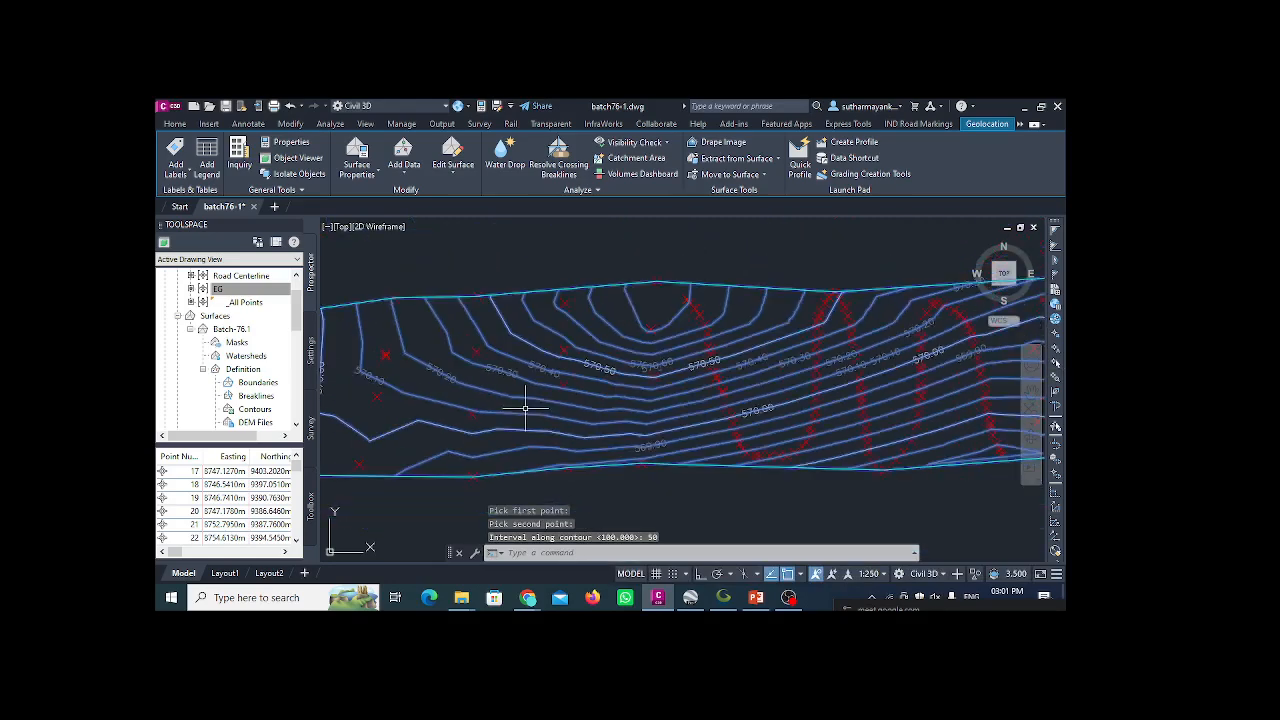
scroll(400, 392, up, 2)
middle_drag(373, 383, 437, 393)
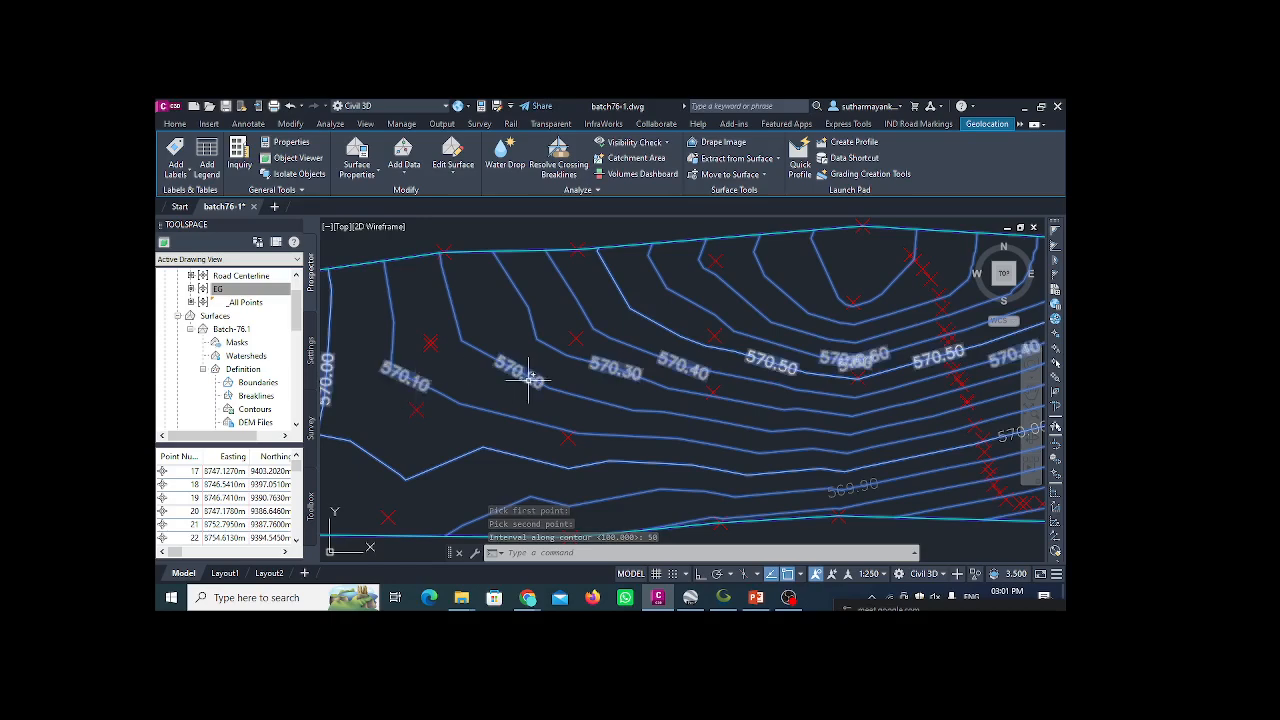
scroll(423, 375, down, 1)
scroll(609, 366, up, 4)
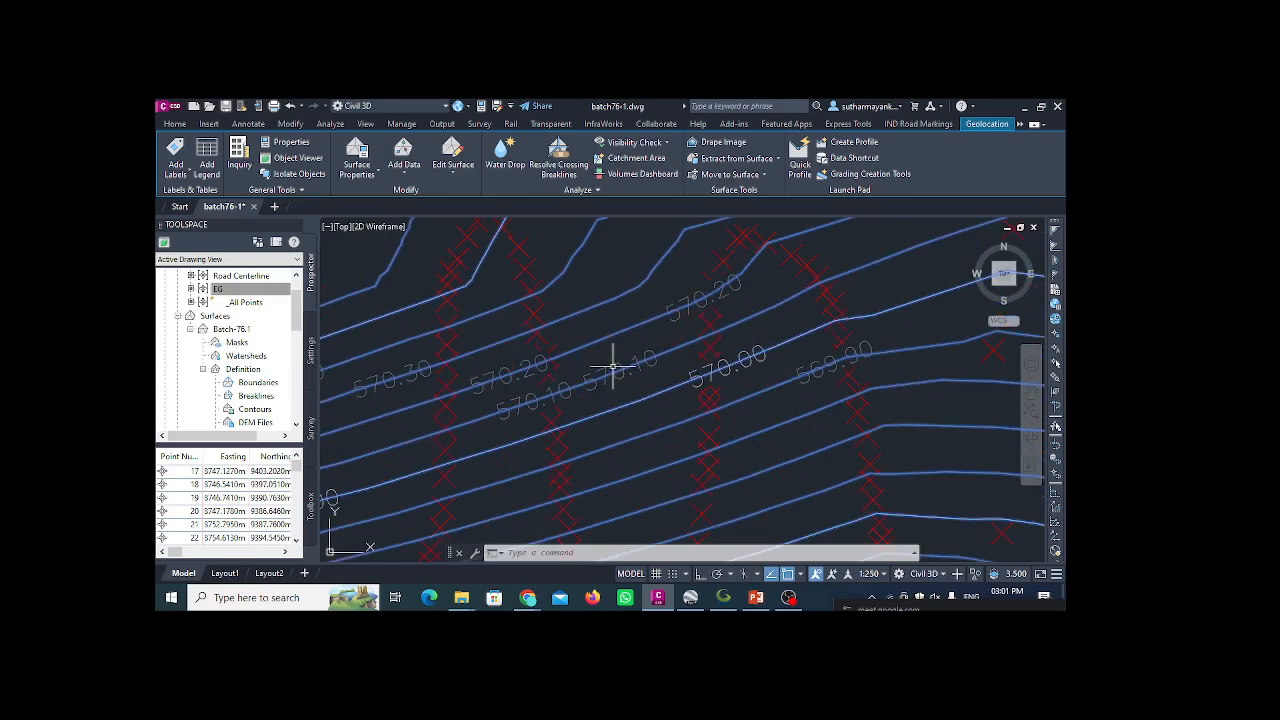
scroll(517, 393, down, 4)
middle_drag(711, 398, 548, 384)
scroll(684, 366, down, 2)
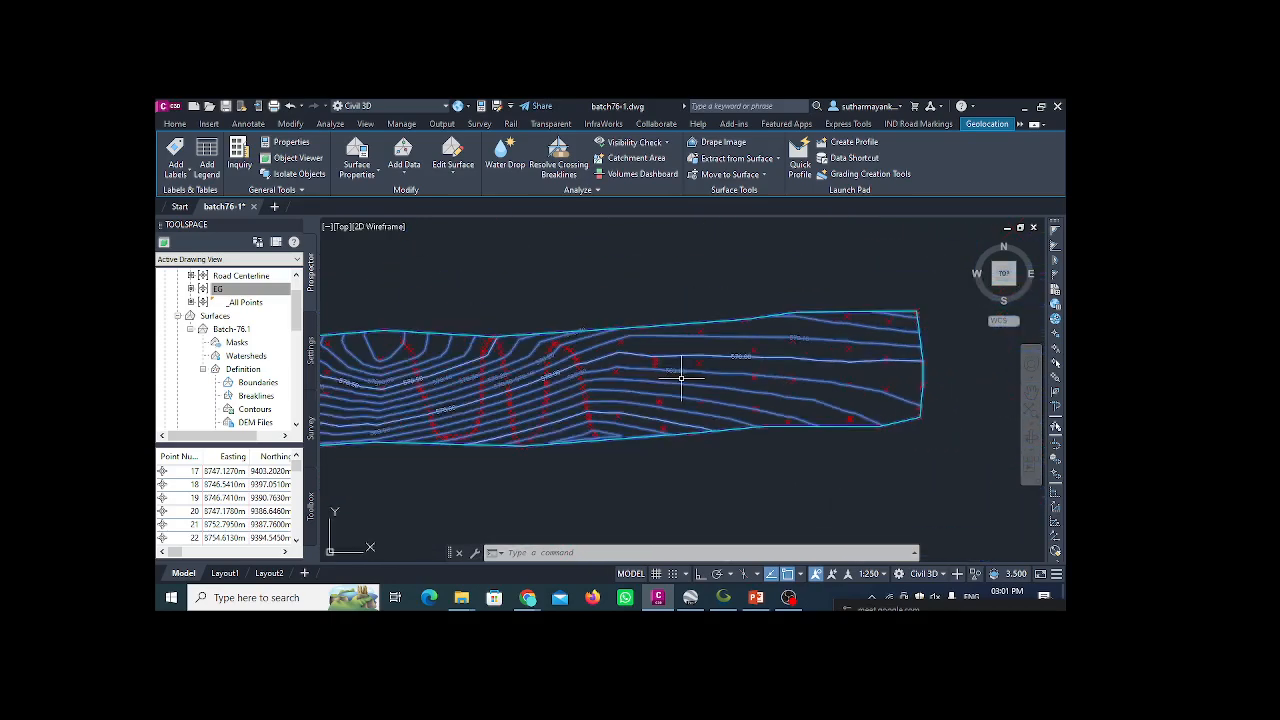
scroll(834, 352, up, 4)
scroll(715, 336, down, 3)
scroll(640, 390, down, 2)
scroll(618, 388, up, 5)
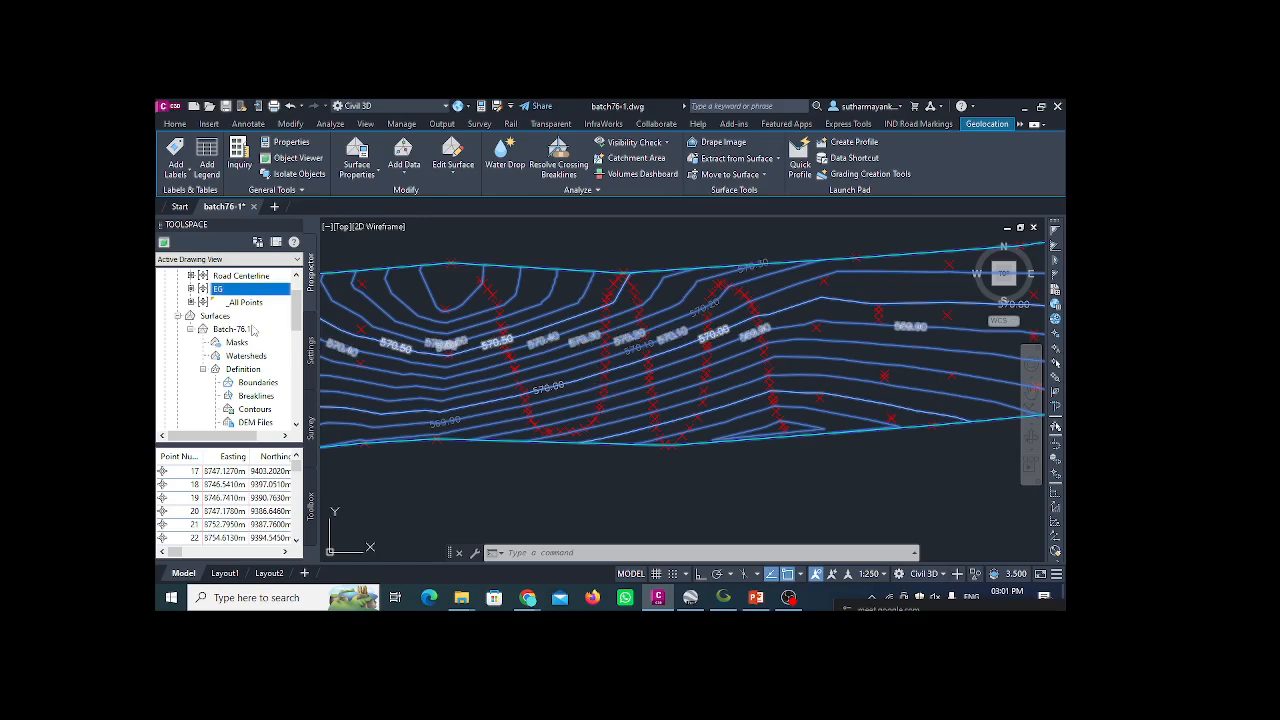
click(176, 168)
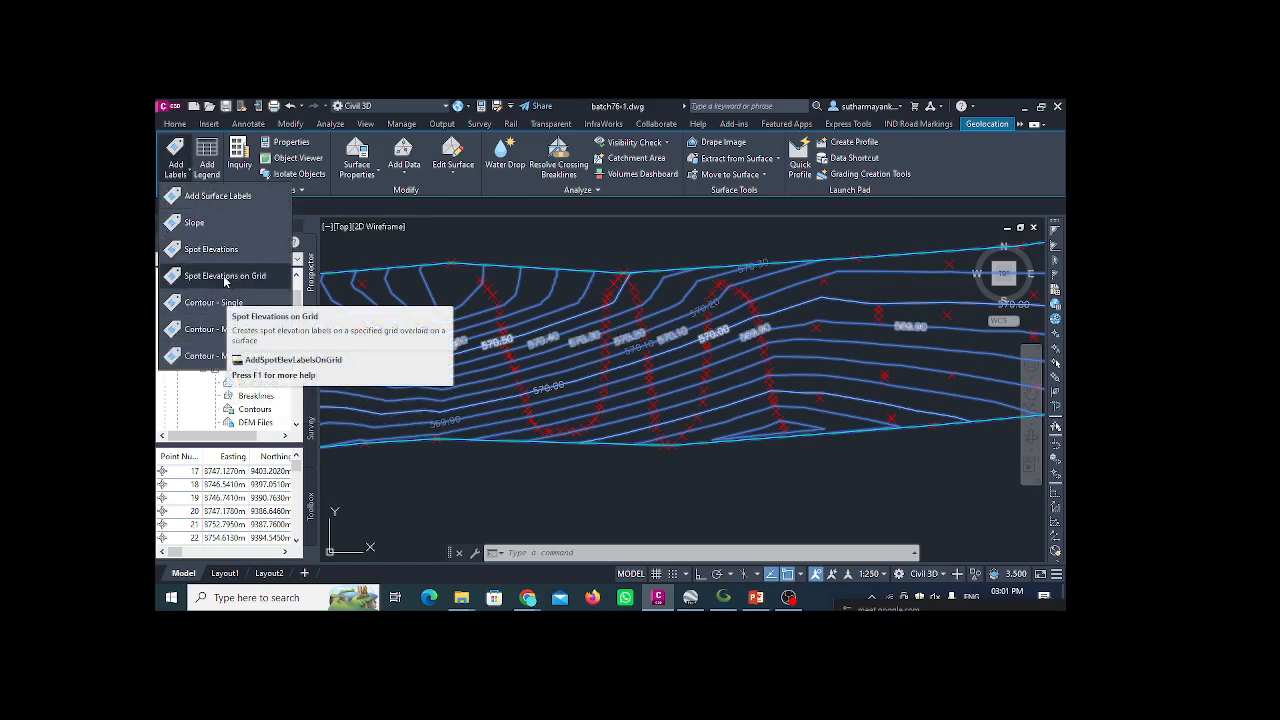
scroll(705, 390, up, 4)
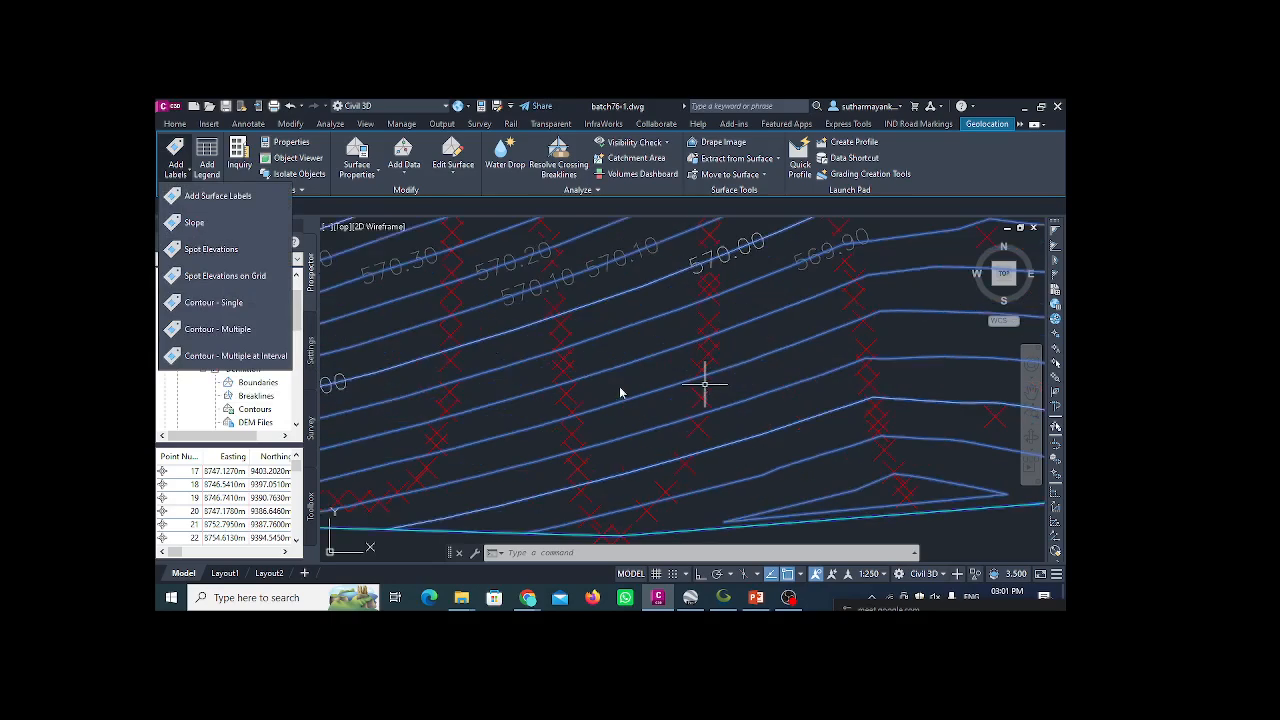
click(640, 346)
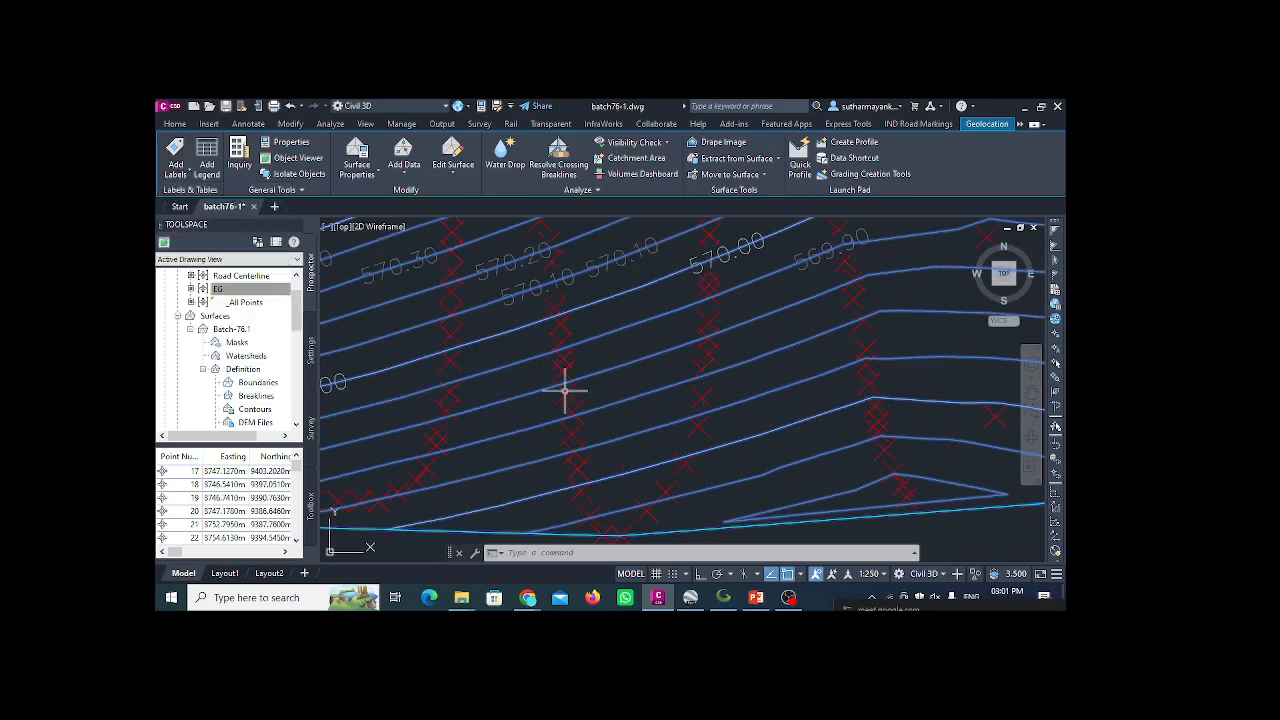
- Add a spot elevation label to the surface between the strands of the winding line of points, near the southern boundary
click(176, 170)
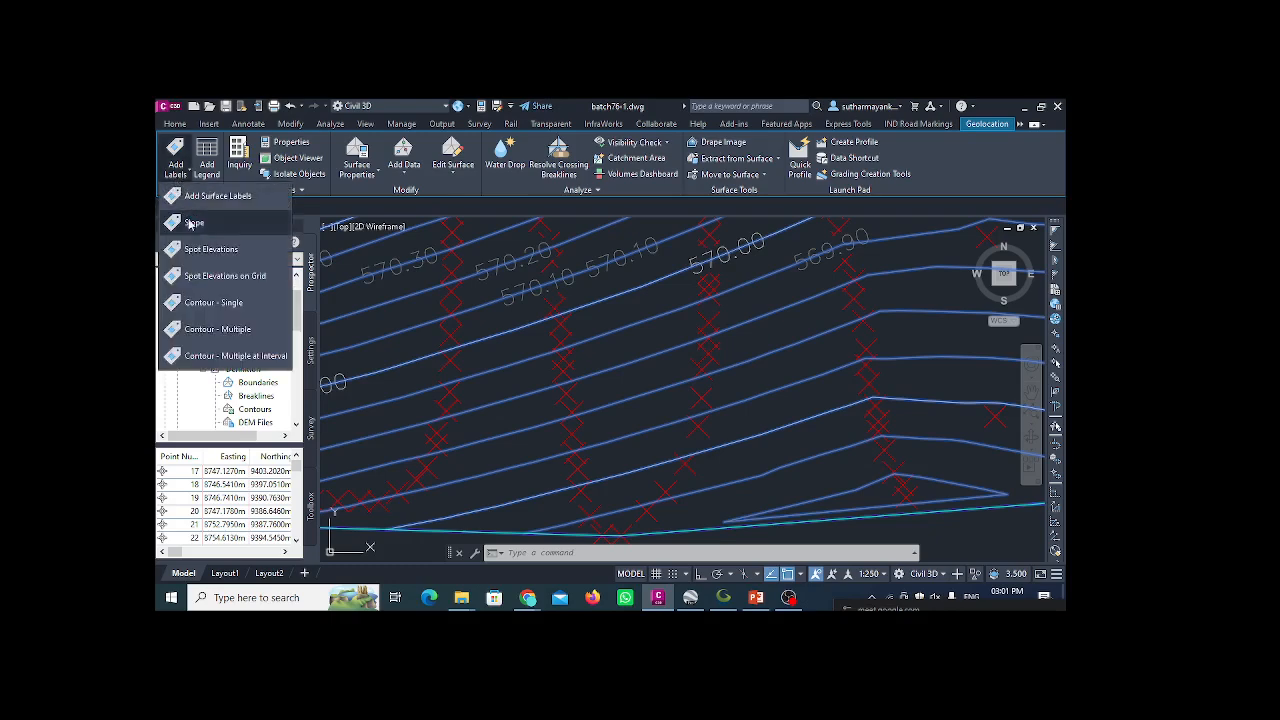
click(198, 253)
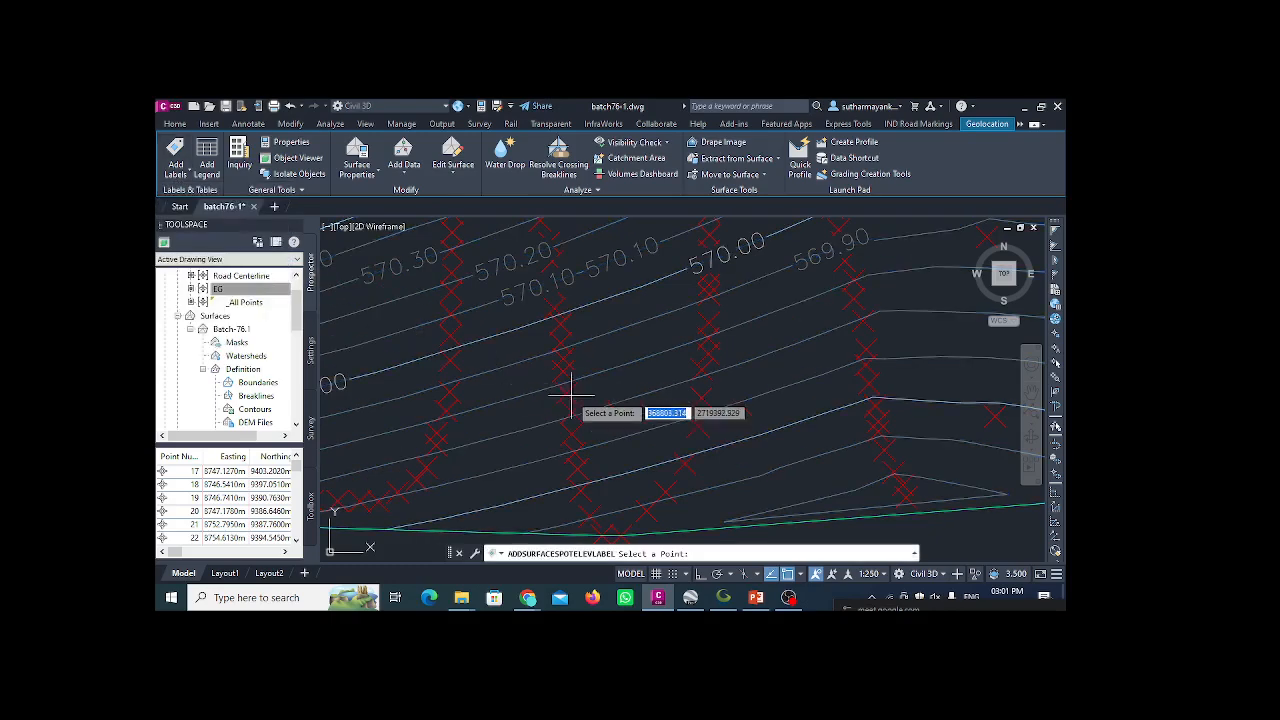
scroll(625, 400, up, 2)
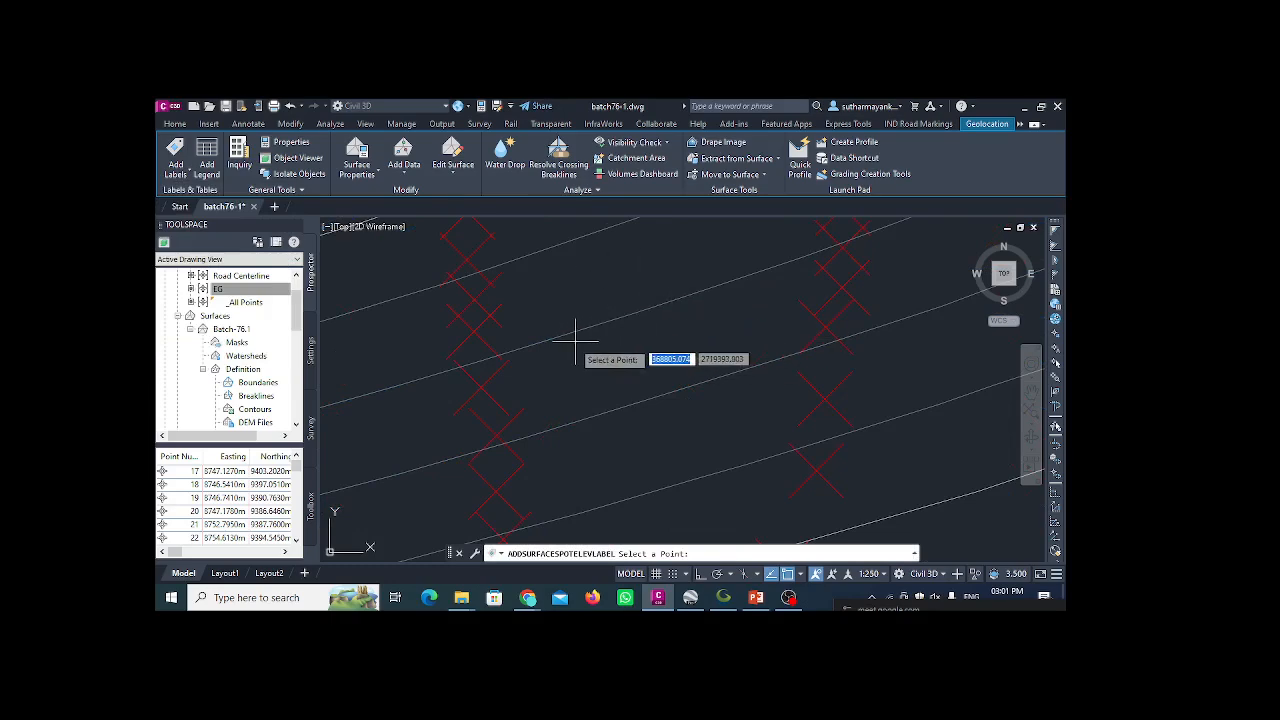
scroll(478, 395, up, 2)
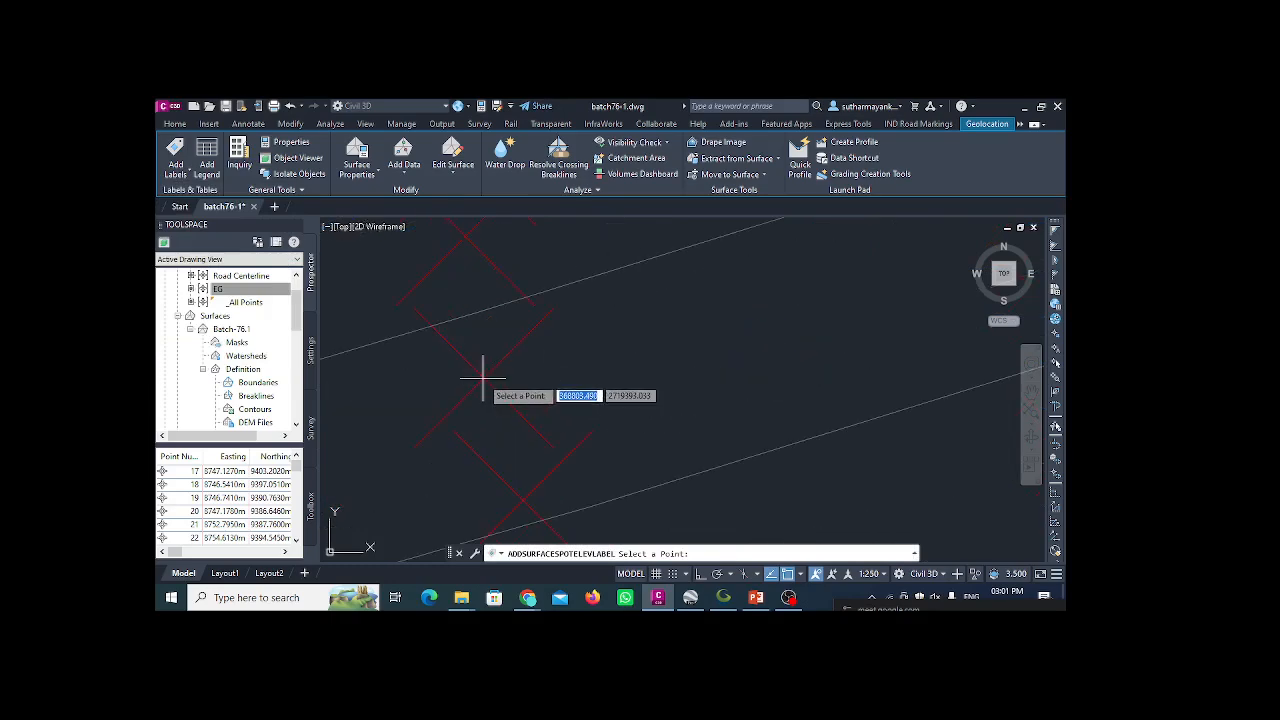
scroll(563, 434, down, 2)
scroll(709, 366, up, 2)
scroll(700, 366, down, 3)
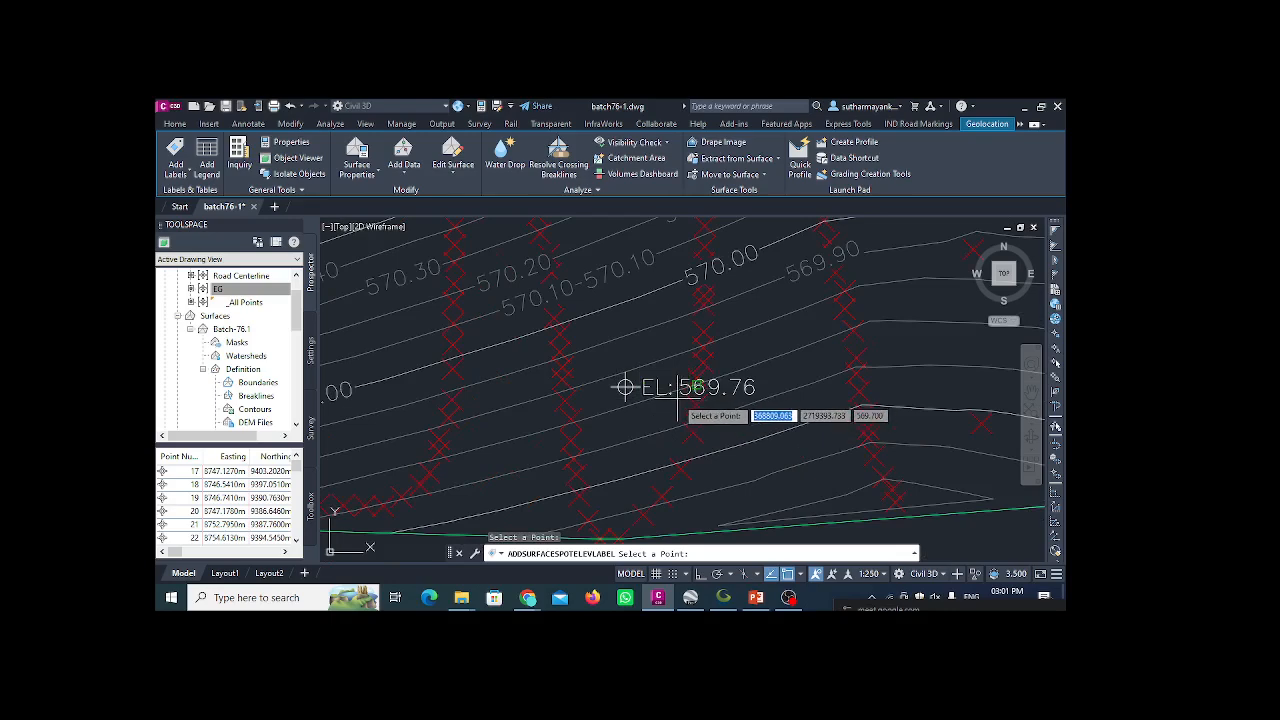
scroll(651, 425, down, 3)
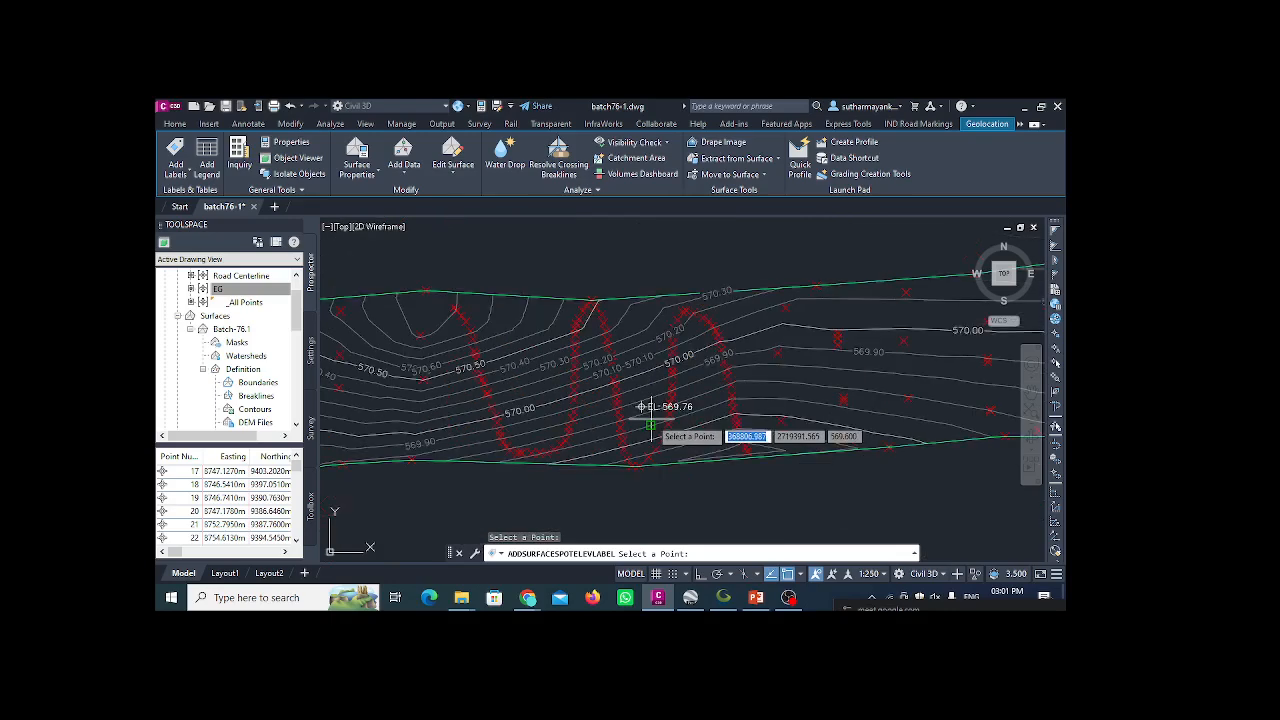
- Add a two-point surface slope label in the Run over Rise style, from near the northern boundary down to near the southern boundary
click(176, 172)
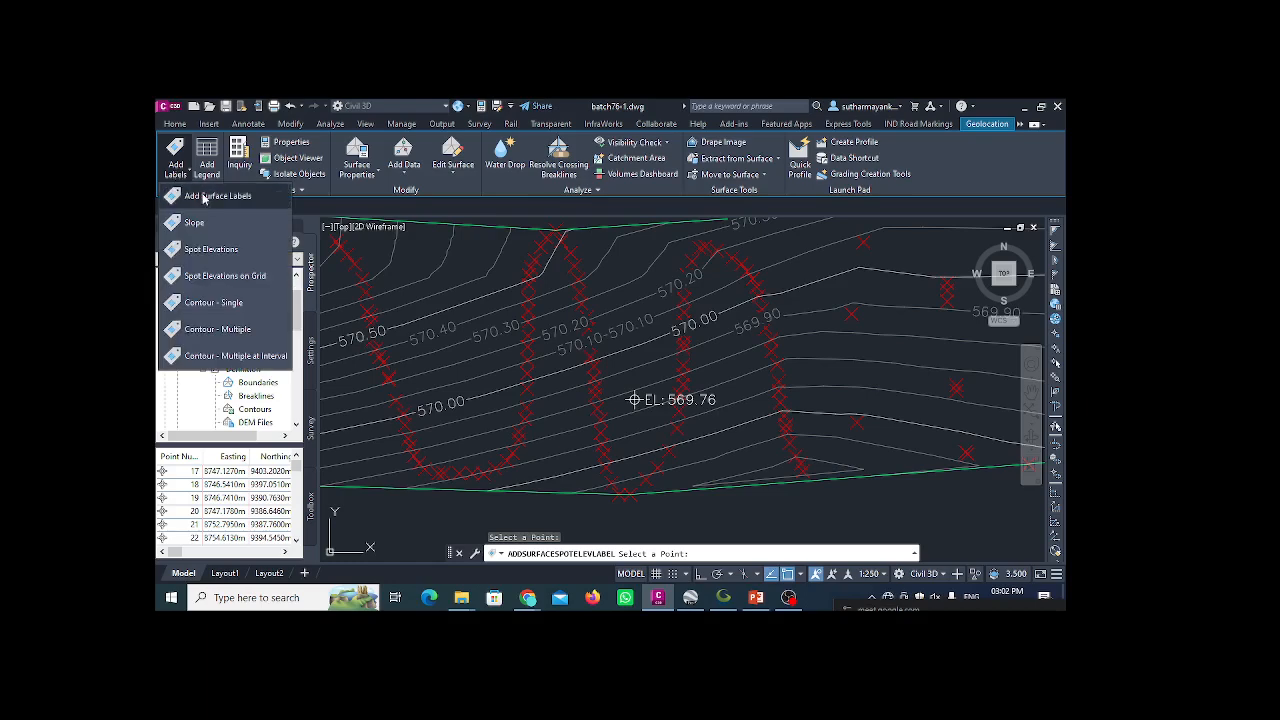
click(195, 222)
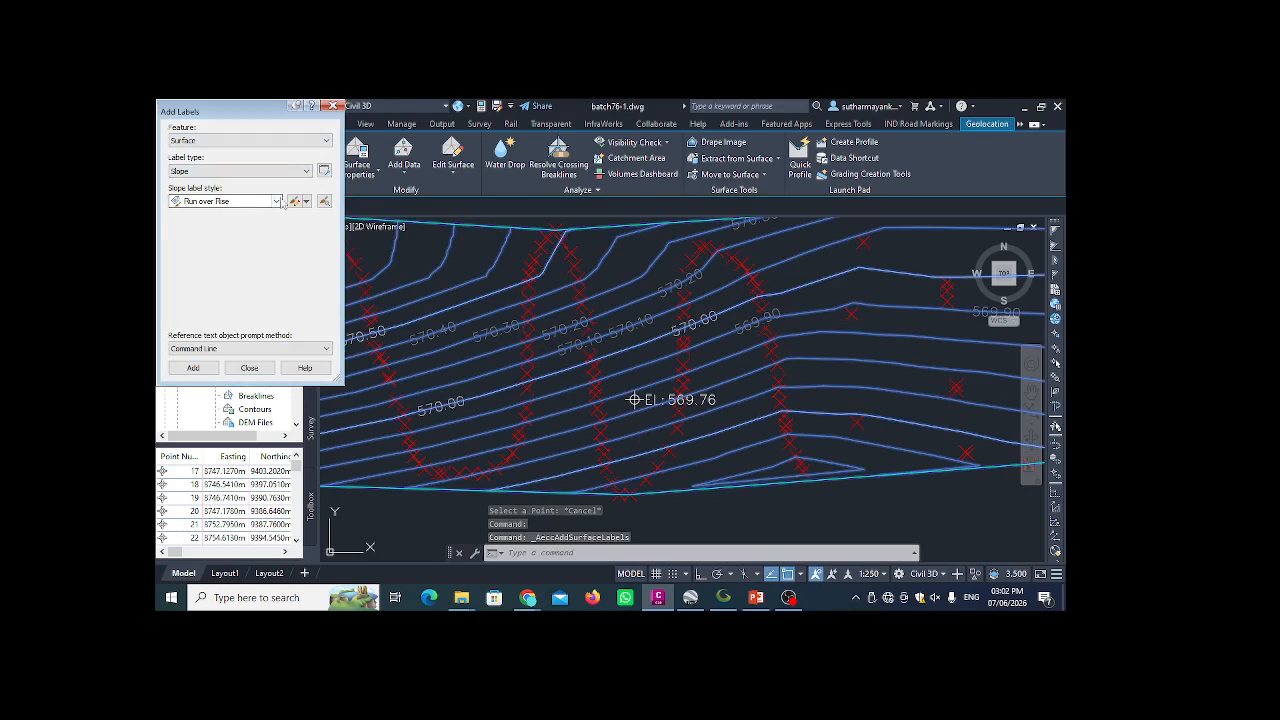
click(193, 368)
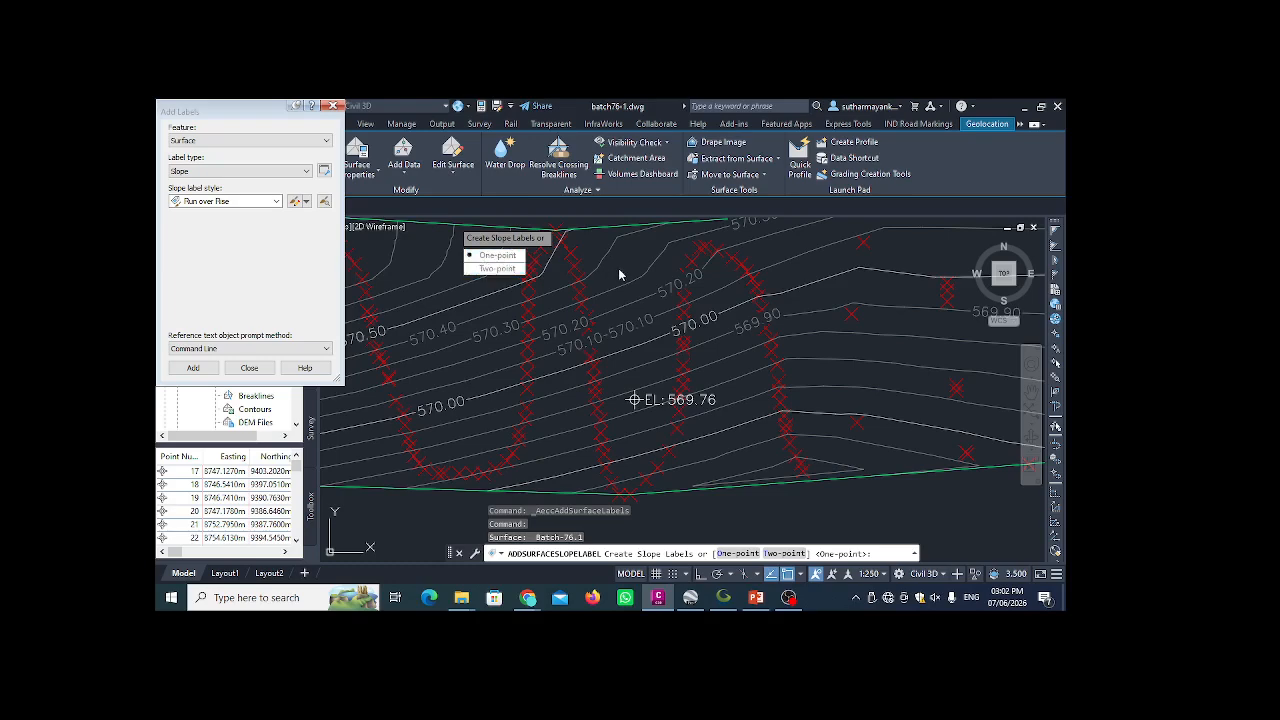
click(512, 270)
scroll(600, 320, down, 5)
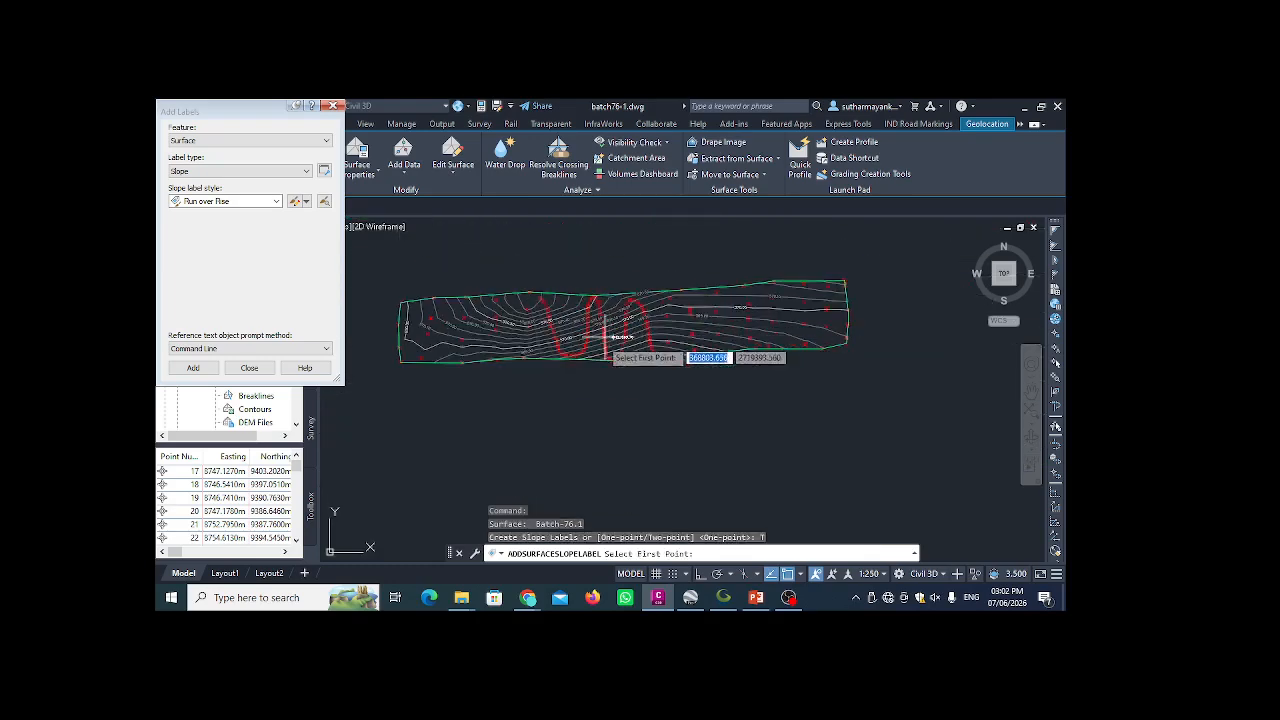
click(637, 400)
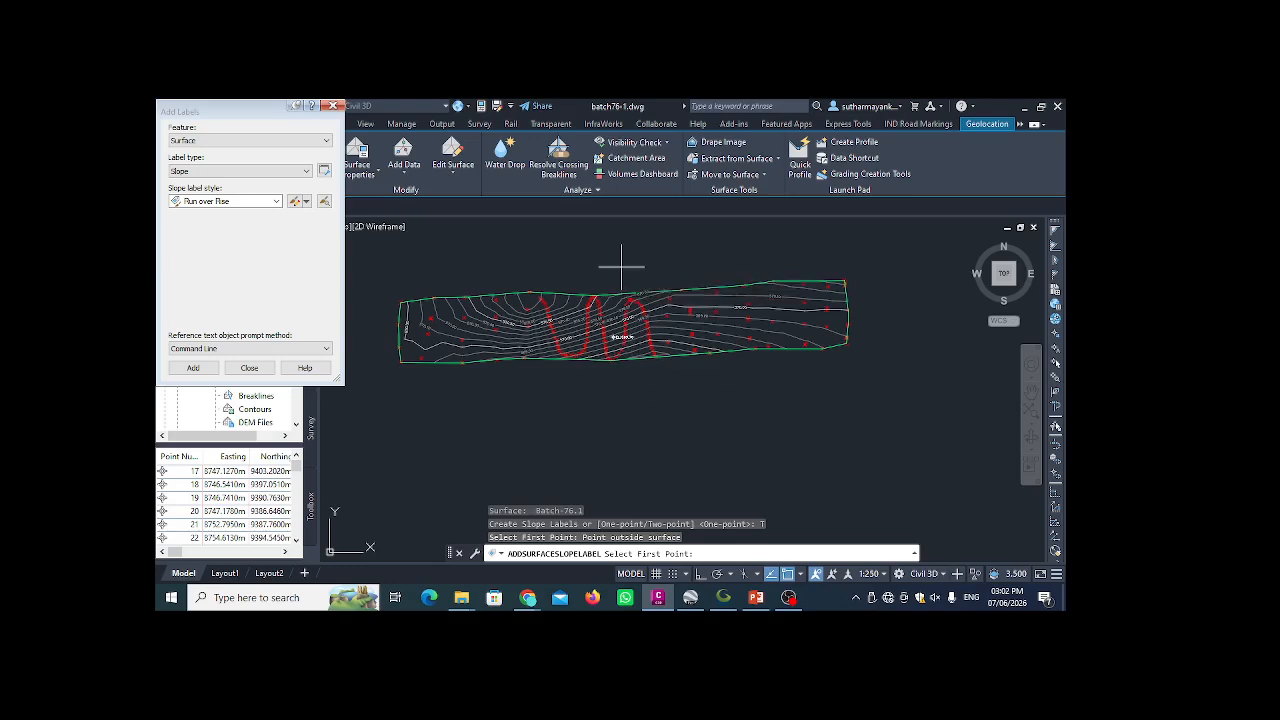
click(623, 290)
scroll(625, 290, up, 5)
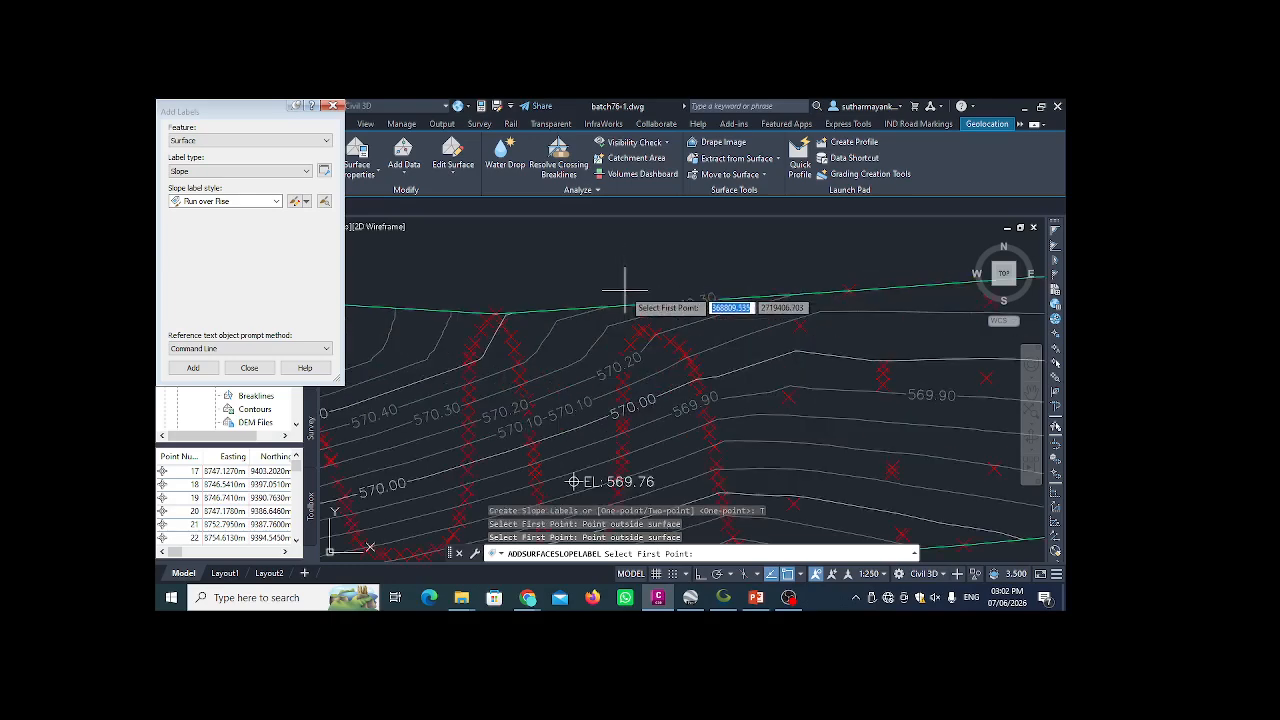
click(562, 320)
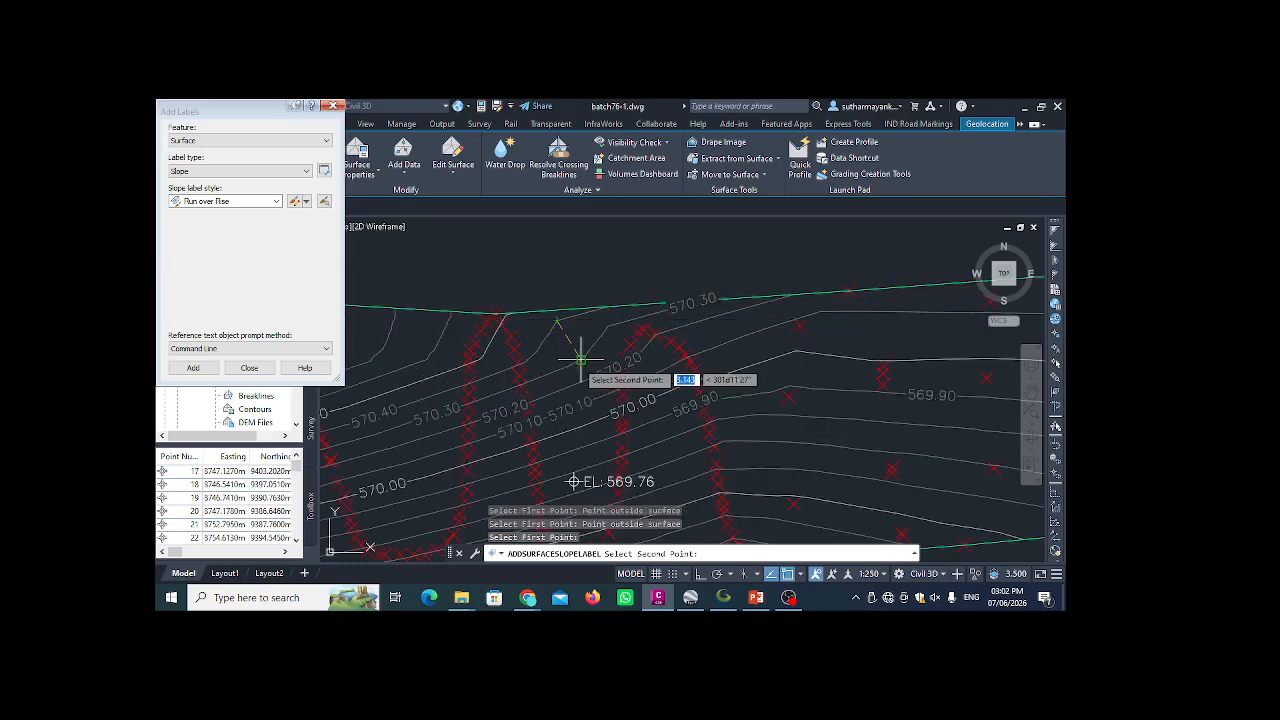
scroll(582, 368, down, 4)
scroll(614, 414, up, 5)
click(615, 418)
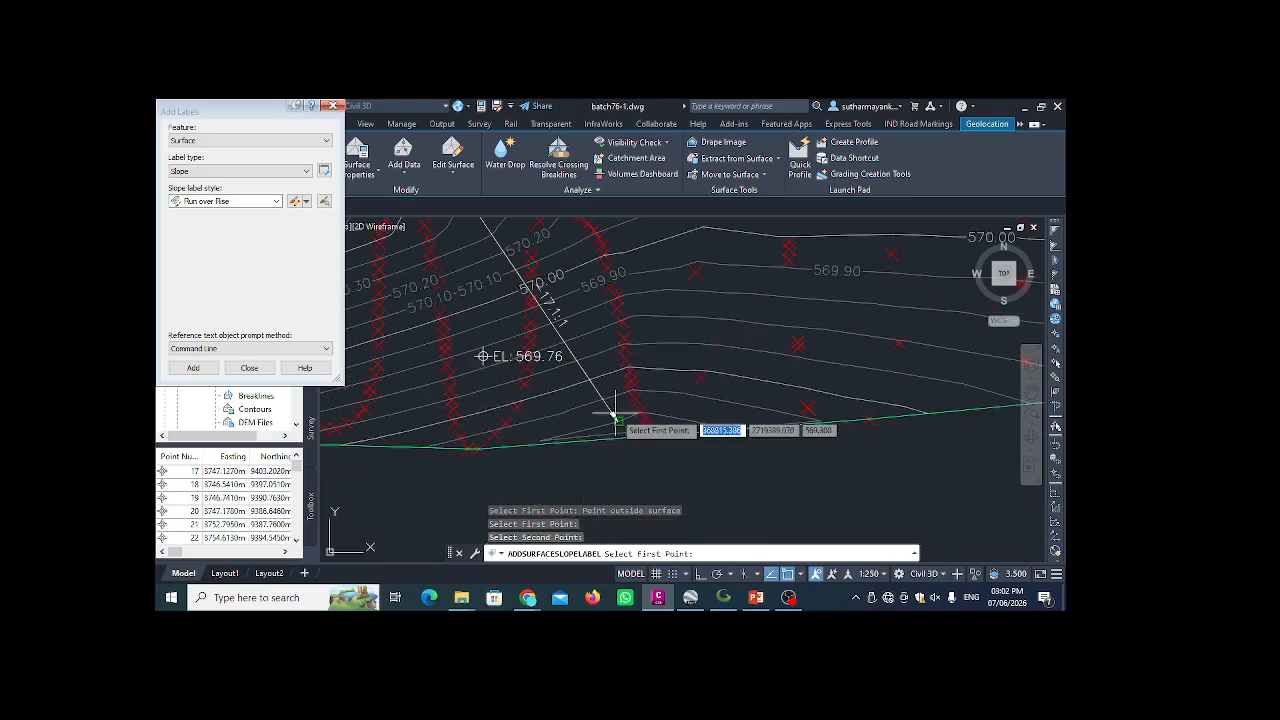
scroll(637, 394, down, 2)
scroll(616, 358, up, 4)
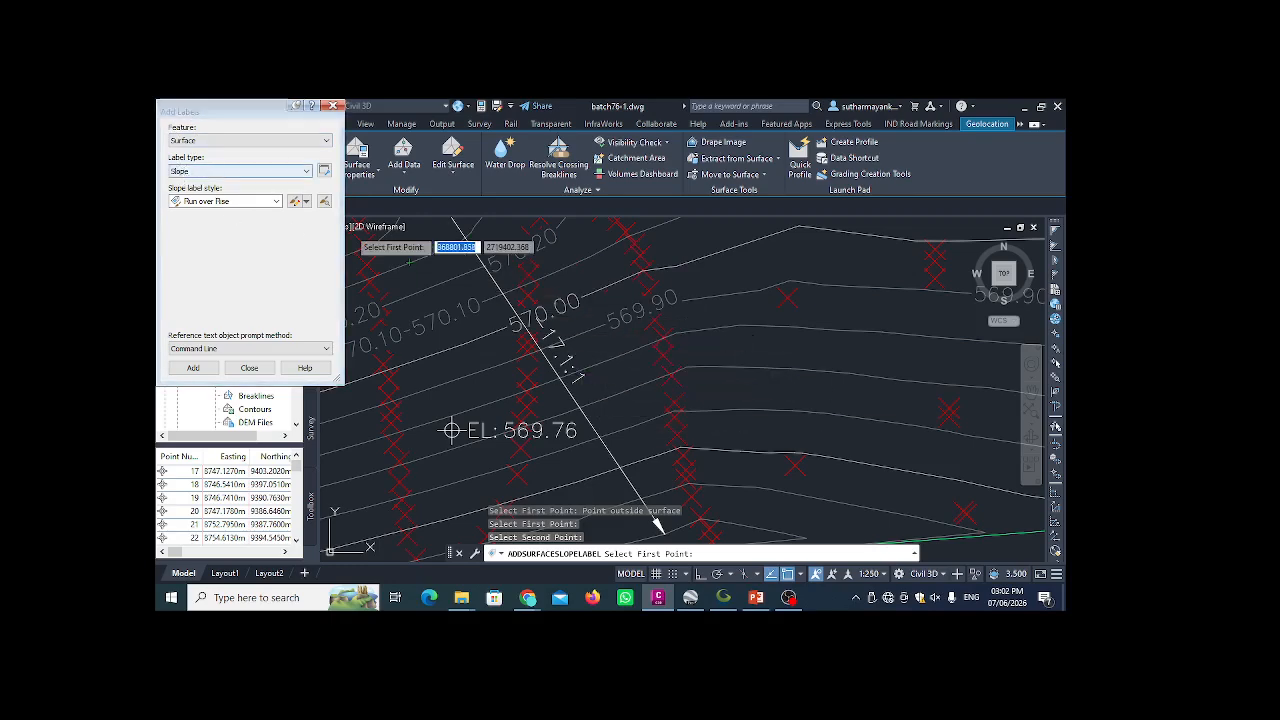
scroll(570, 292, down, 2)
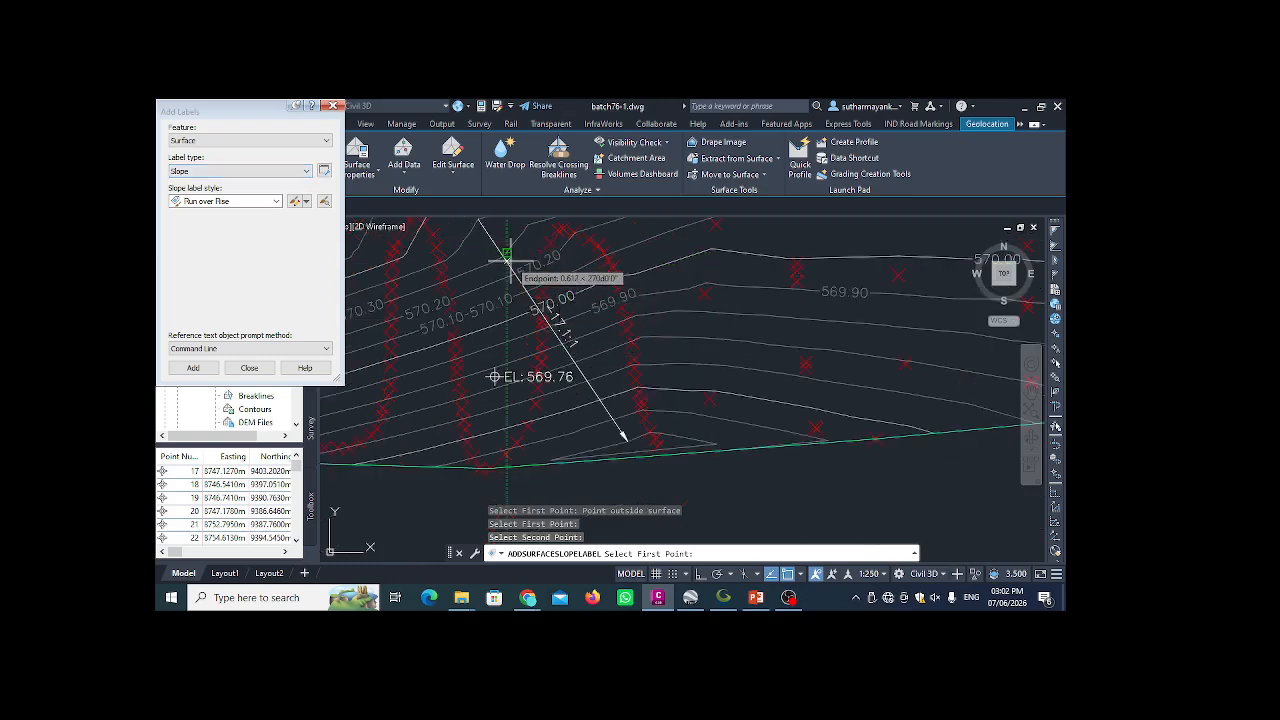
- Restart Wi-Fi with a reconnection to the Reliance network, and switch to the Google Meet call in Chrome
click(886, 596)
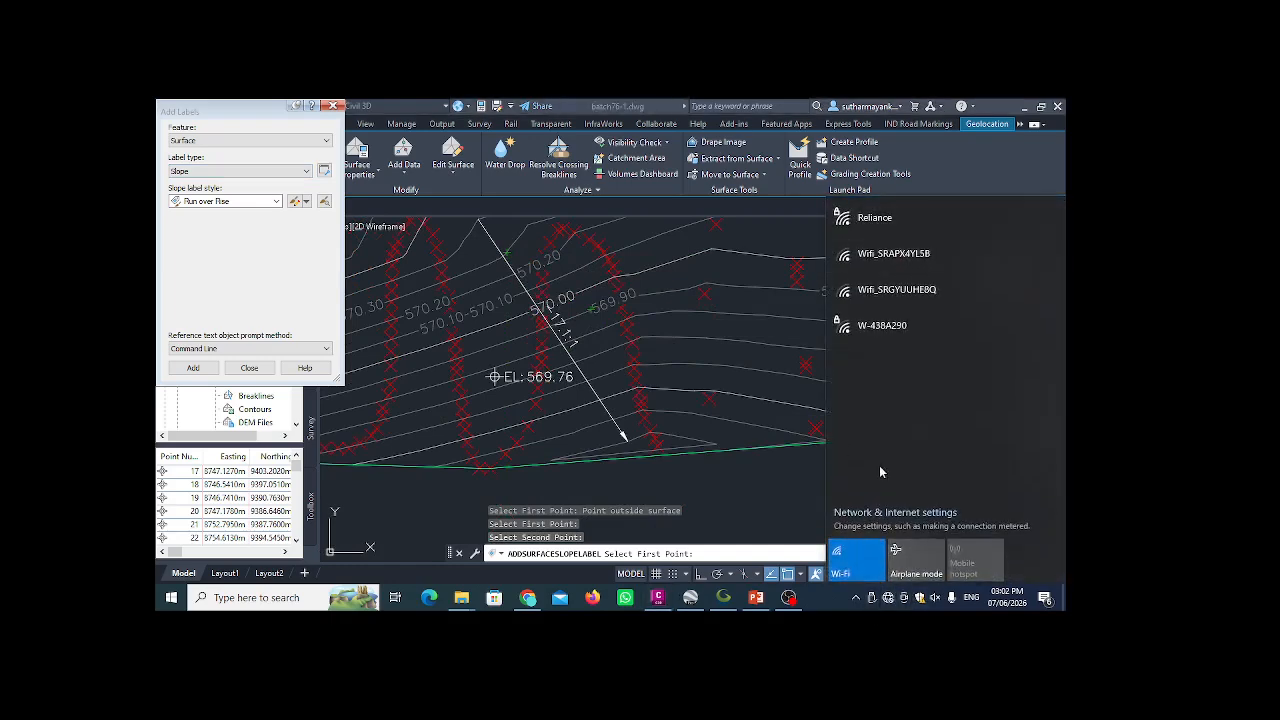
click(865, 557)
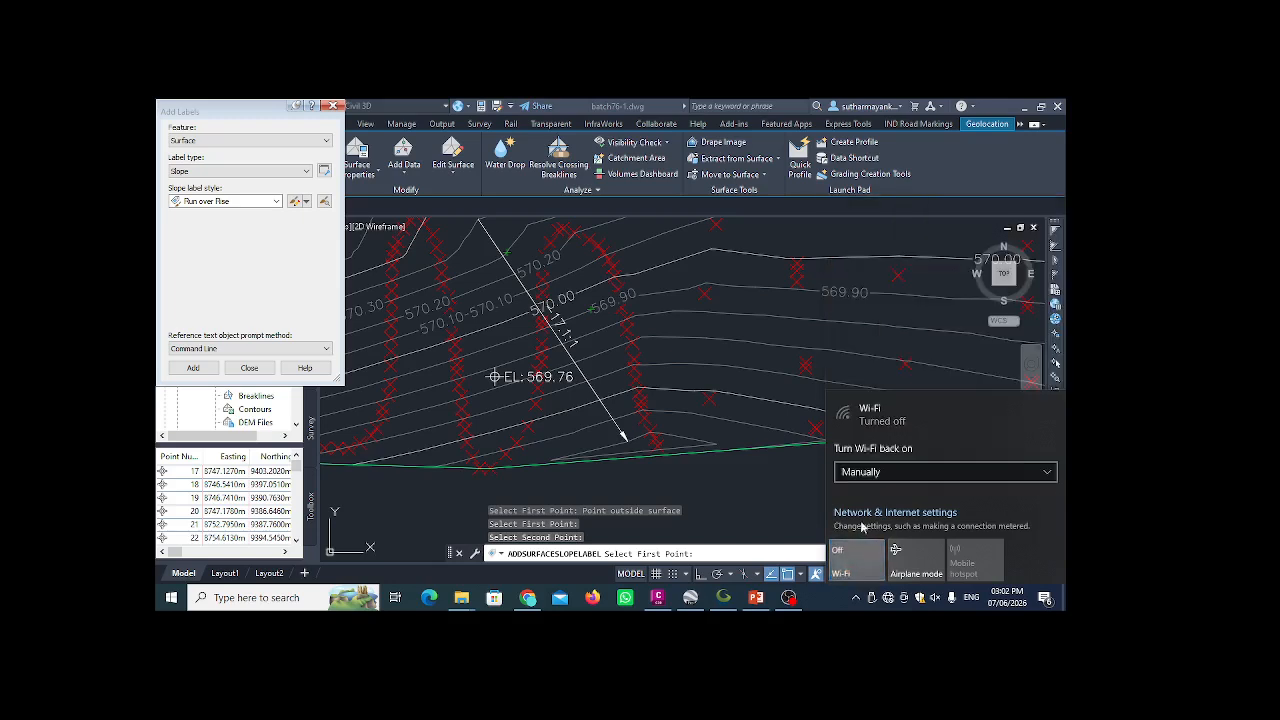
click(859, 548)
click(868, 219)
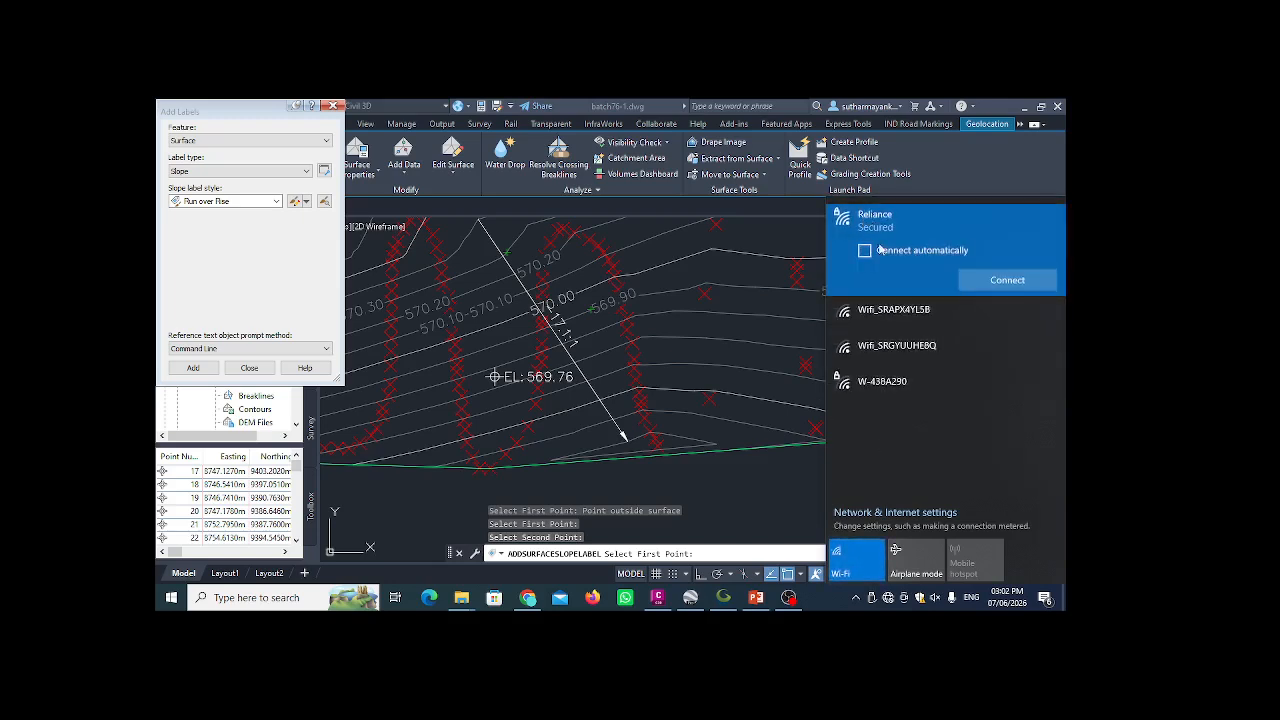
click(973, 283)
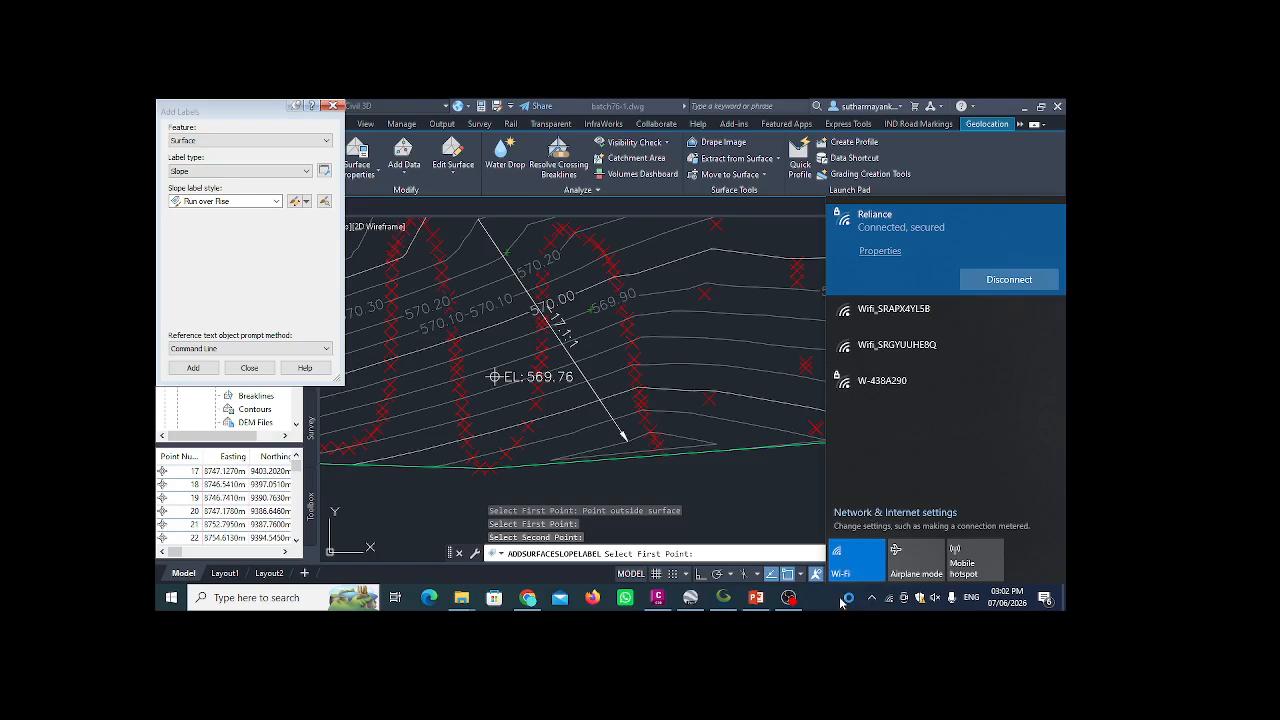
click(841, 601)
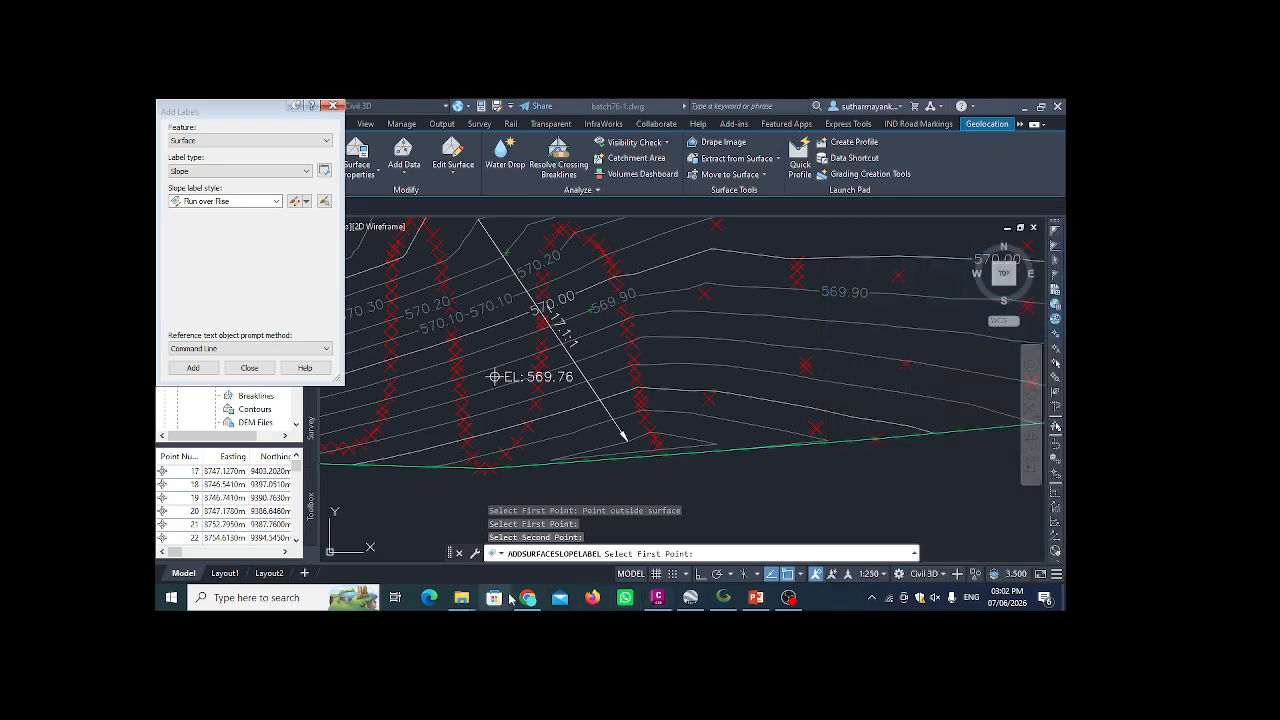
click(529, 598)
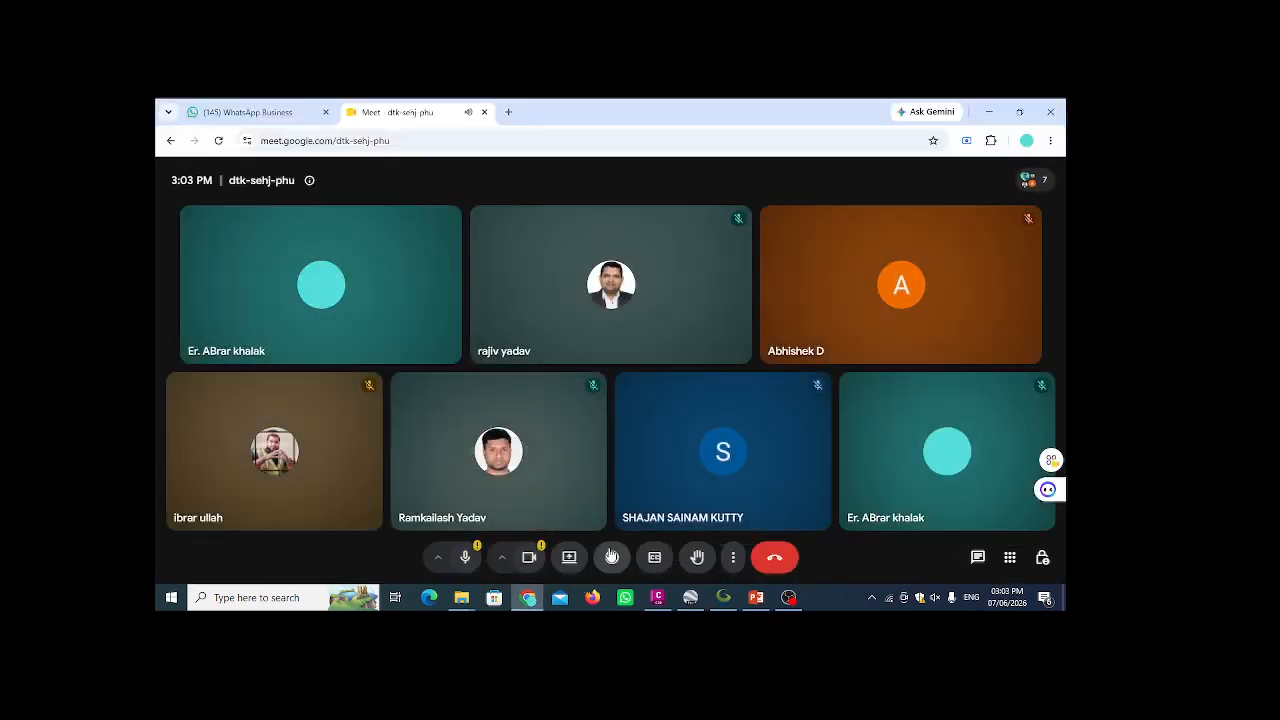
- Share the entire screen in the Google Meet call
click(569, 557)
click(732, 218)
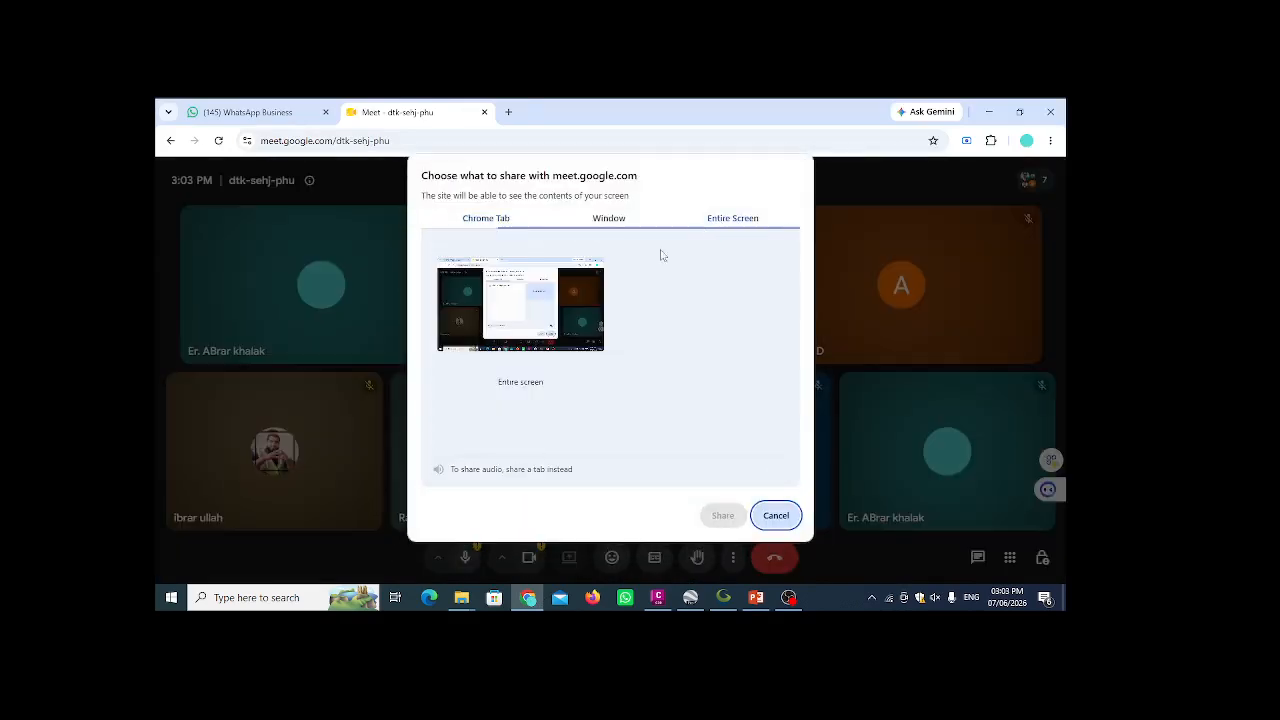
click(728, 514)
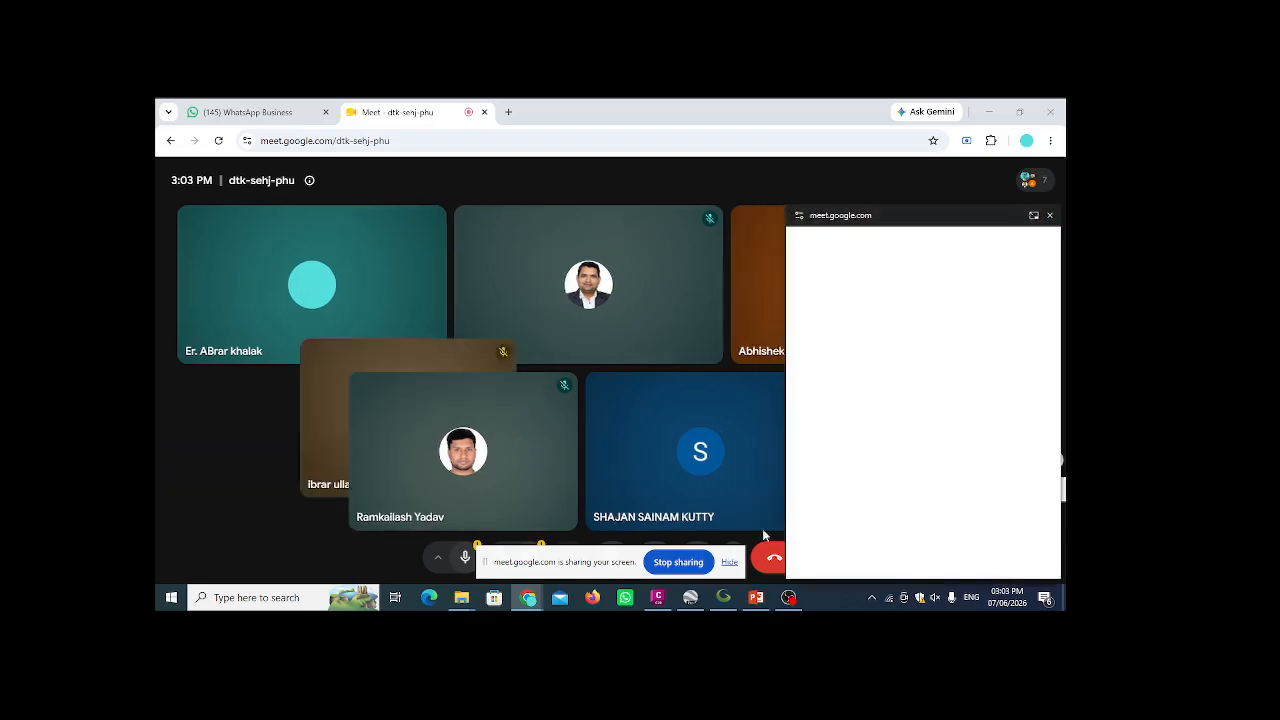
click(789, 599)
click(790, 600)
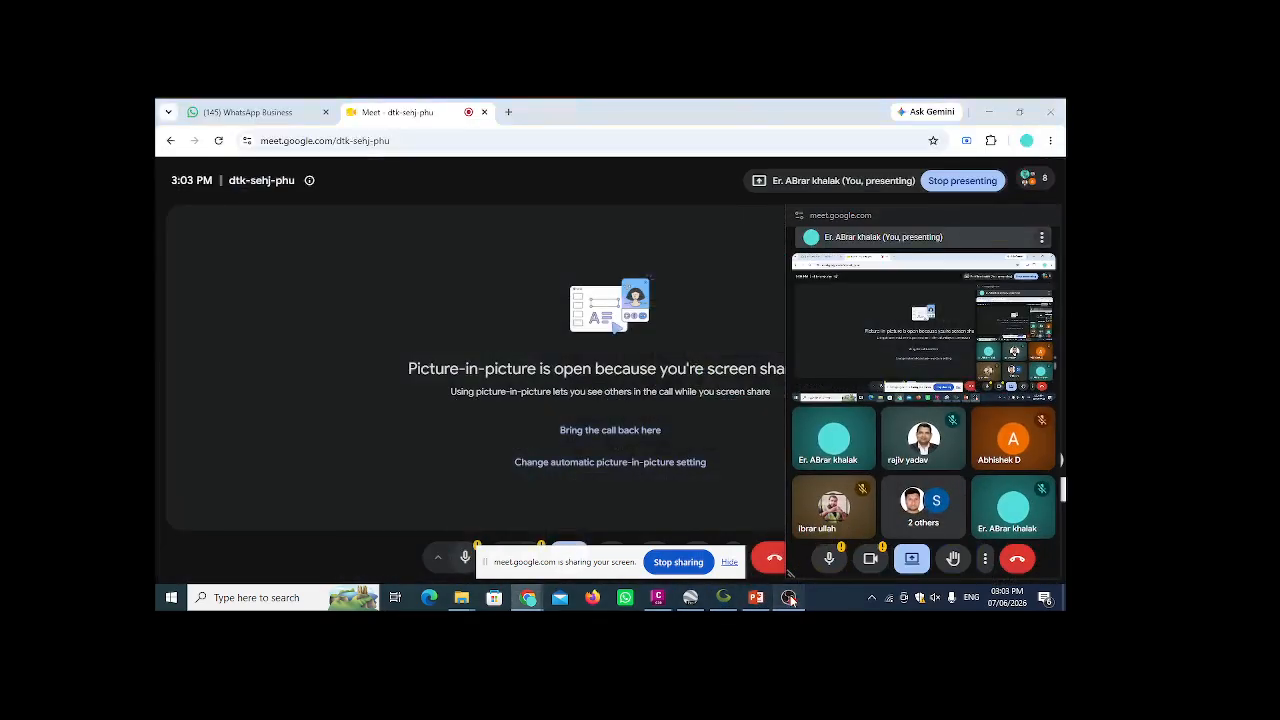
click(789, 598)
click(789, 598)
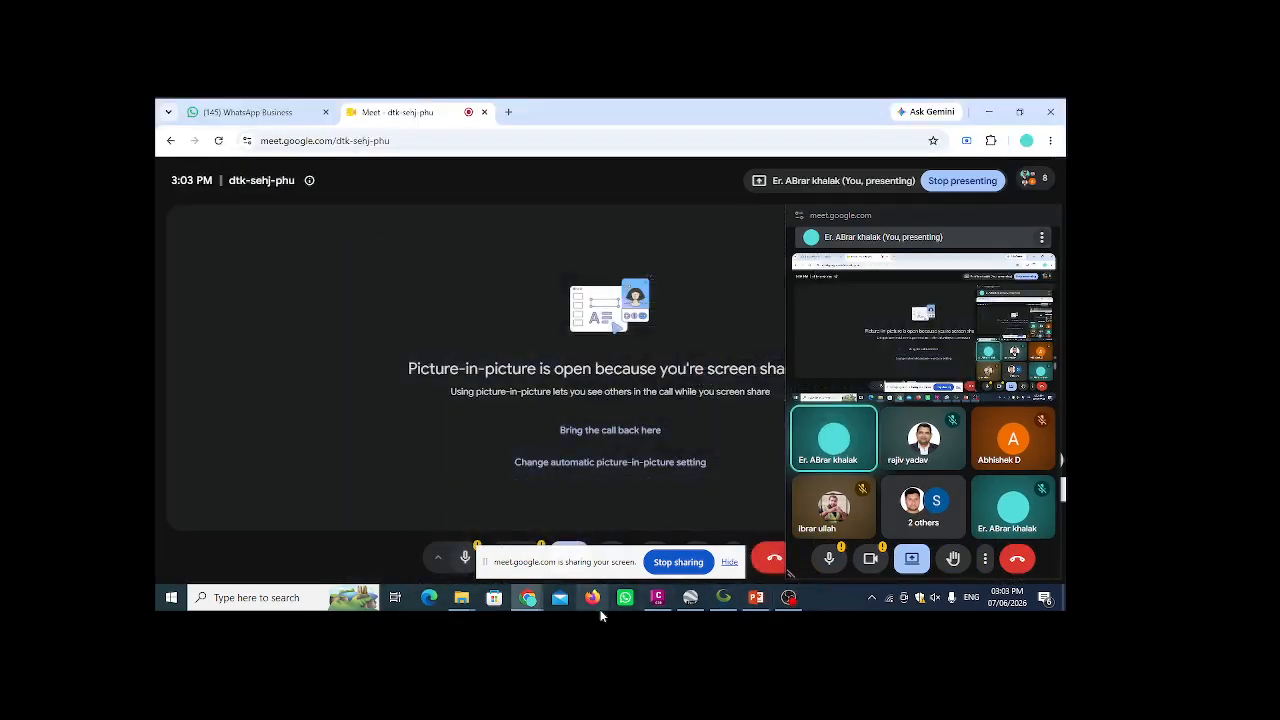
- Switch back to Civil 3D, move the floating Meet window clear of the drawing, and close the Add Labels window
click(668, 602)
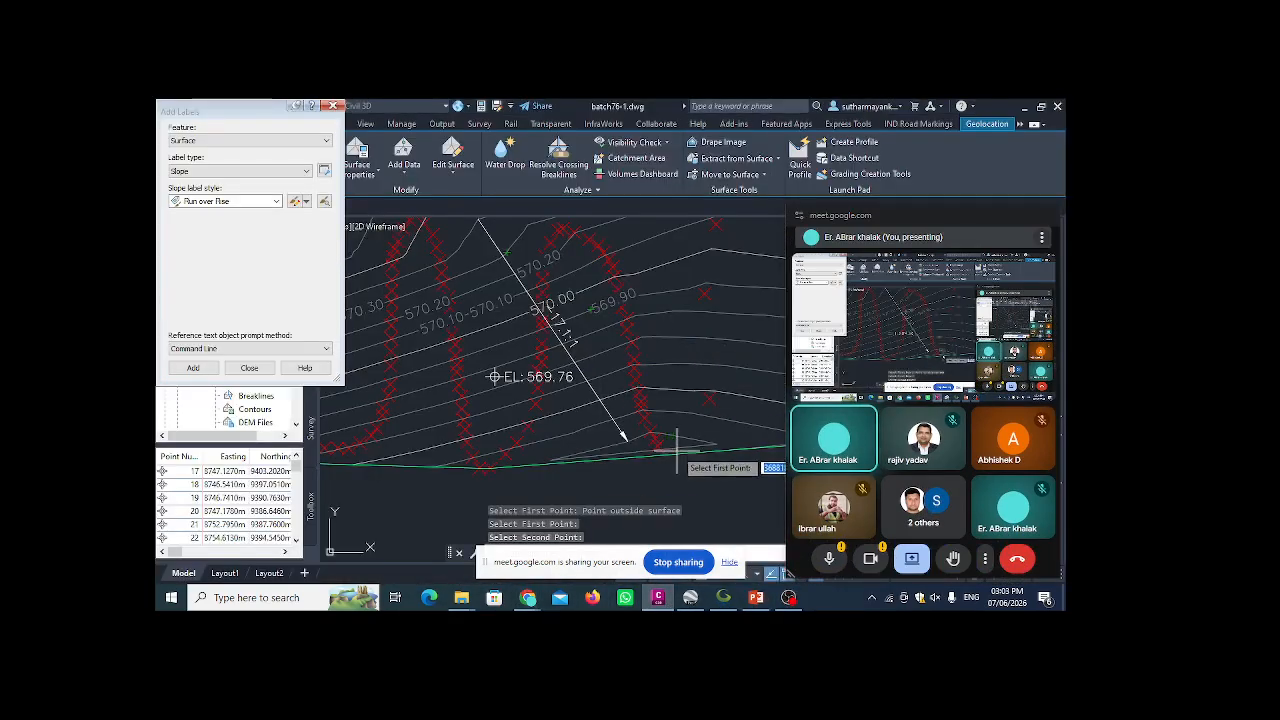
click(940, 237)
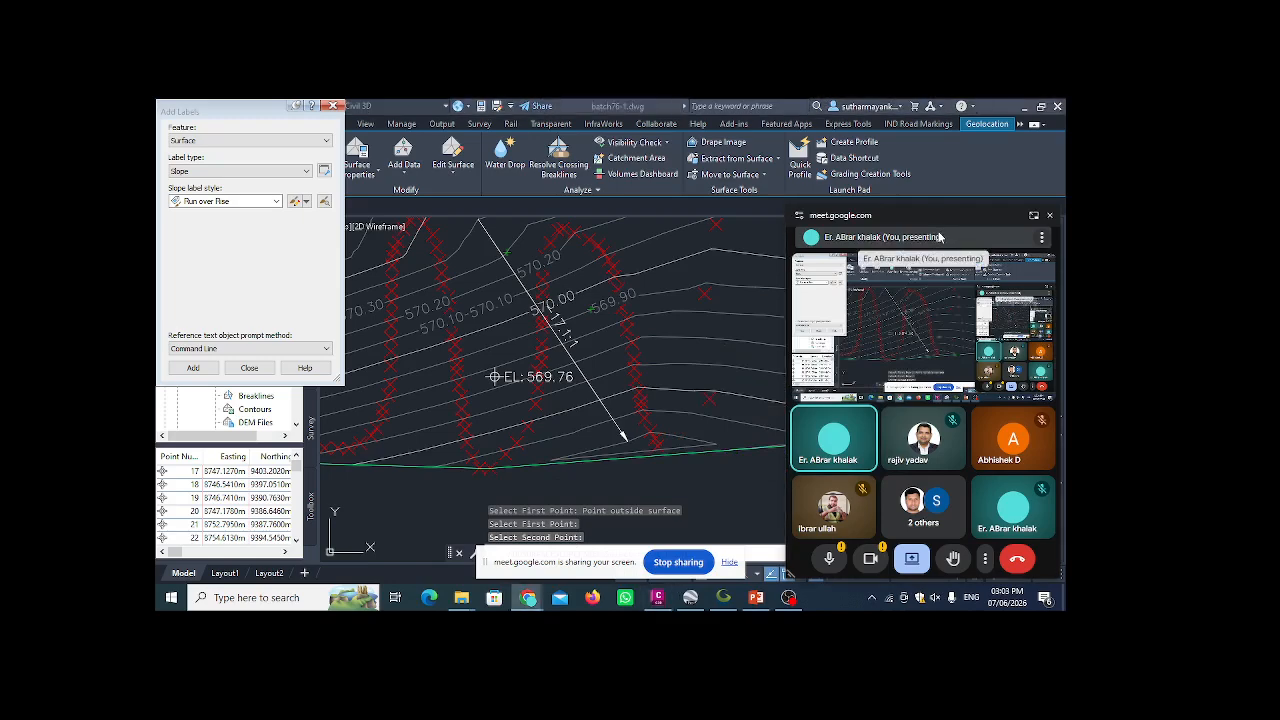
drag(918, 216, 955, 600)
scroll(529, 406, down, 4)
click(646, 377)
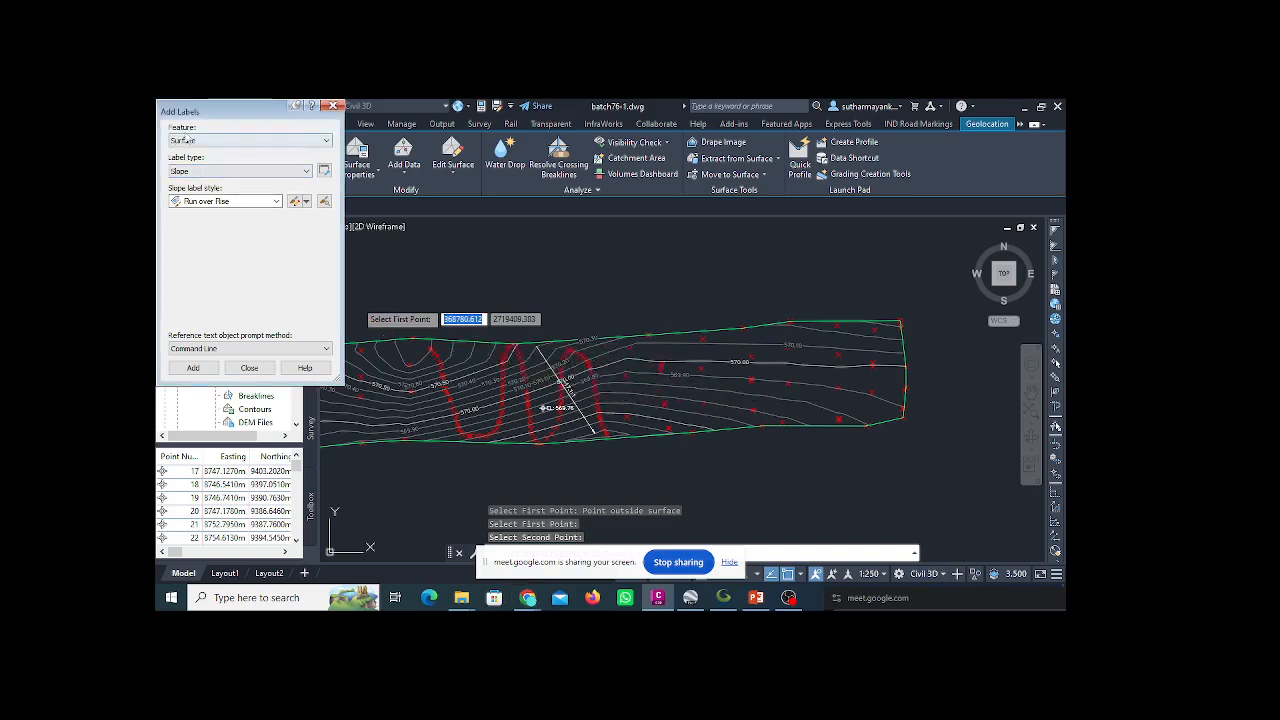
click(334, 106)
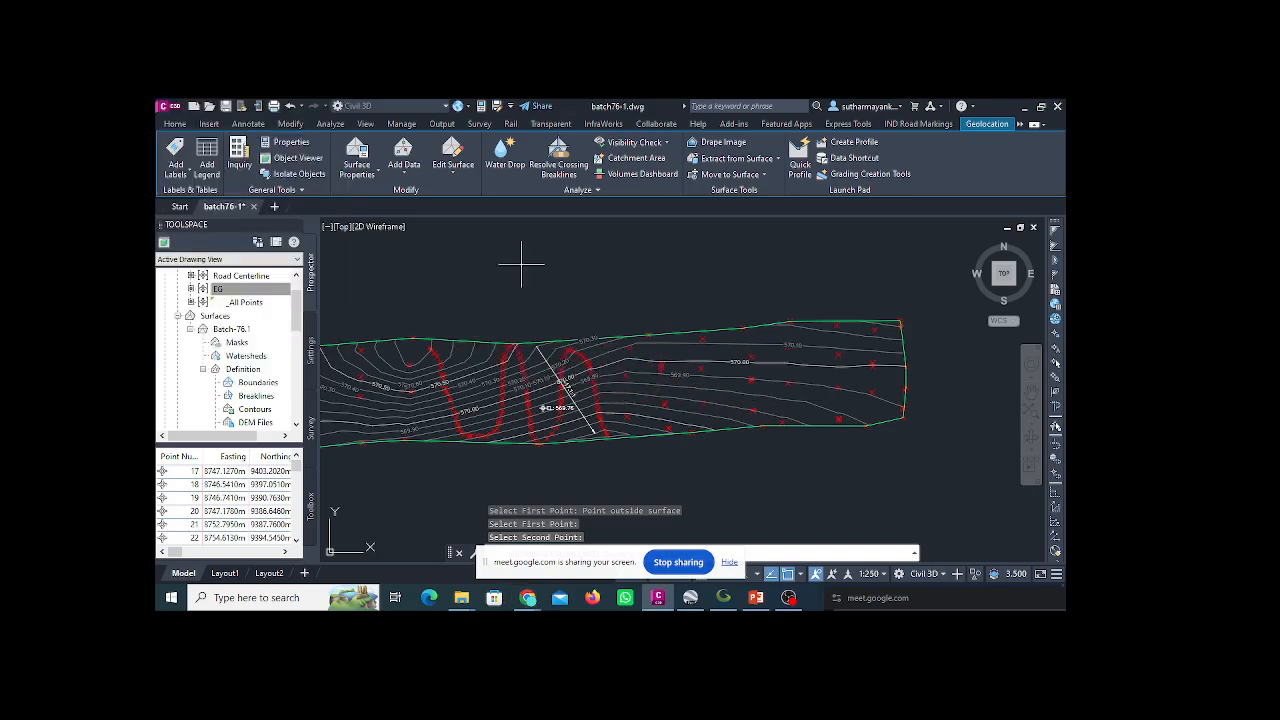
- Add a two-point surface slope label in the Run over Rise style at the western end, from near the northern boundary down to near the southern boundary
scroll(540, 392, up, 2)
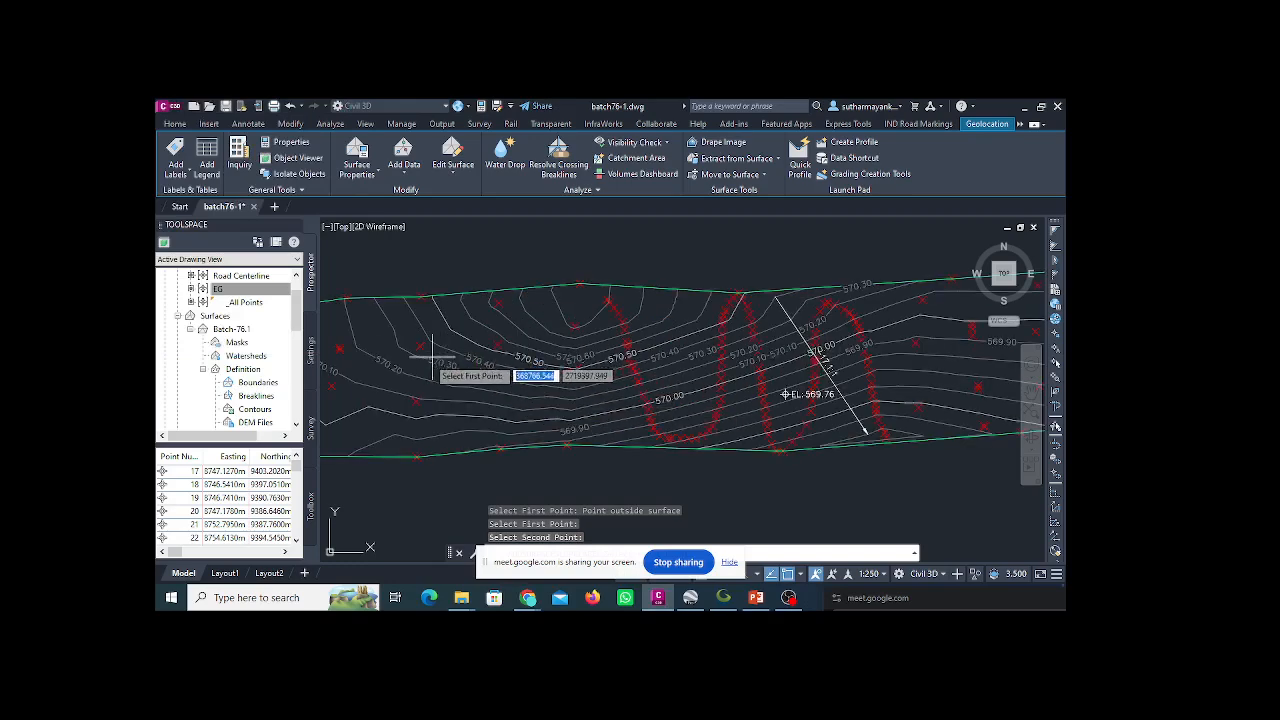
scroll(414, 380, up, 3)
scroll(412, 388, down, 3)
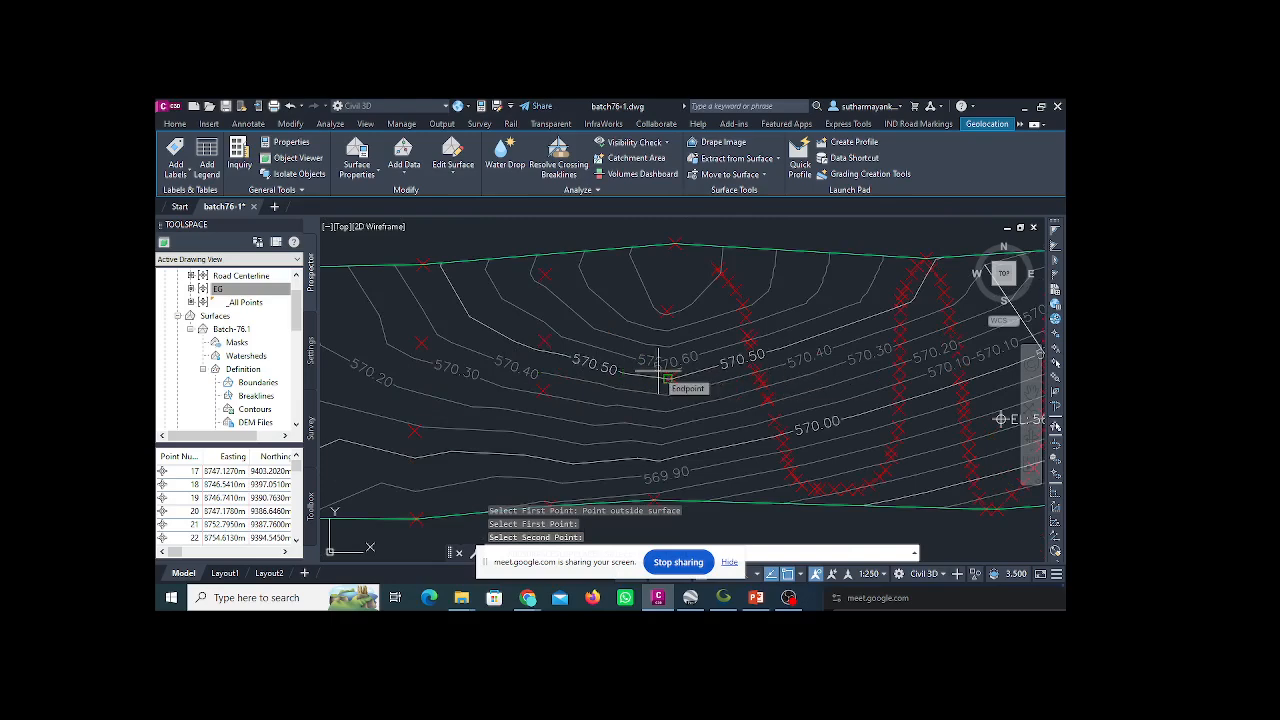
scroll(662, 378, down, 2)
scroll(700, 390, up, 2)
scroll(640, 385, down, 2)
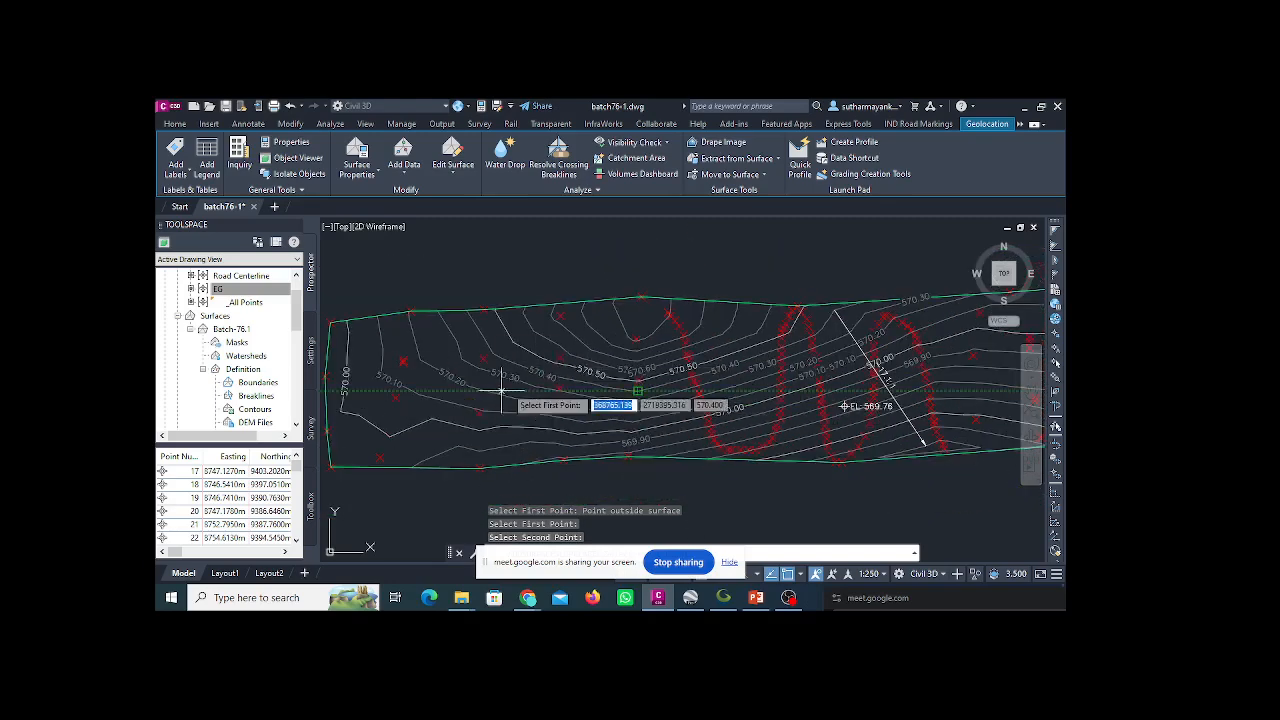
click(176, 174)
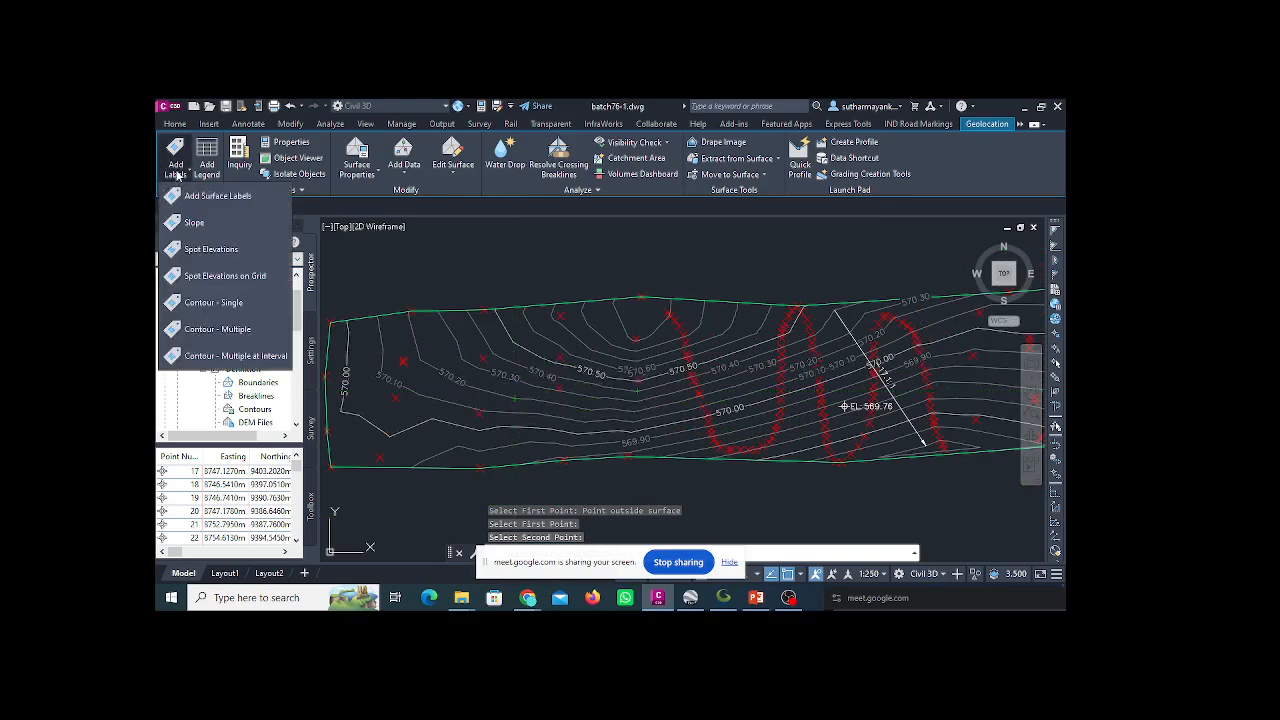
click(216, 197)
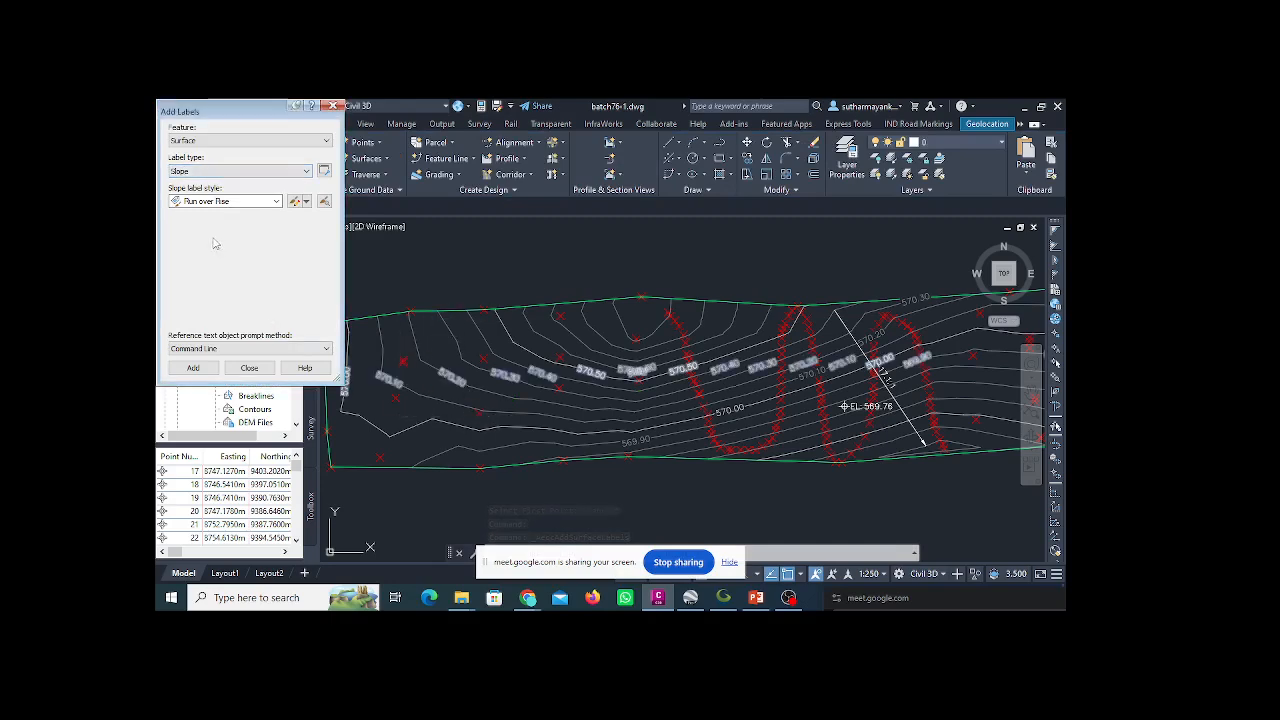
click(228, 202)
click(214, 232)
click(193, 368)
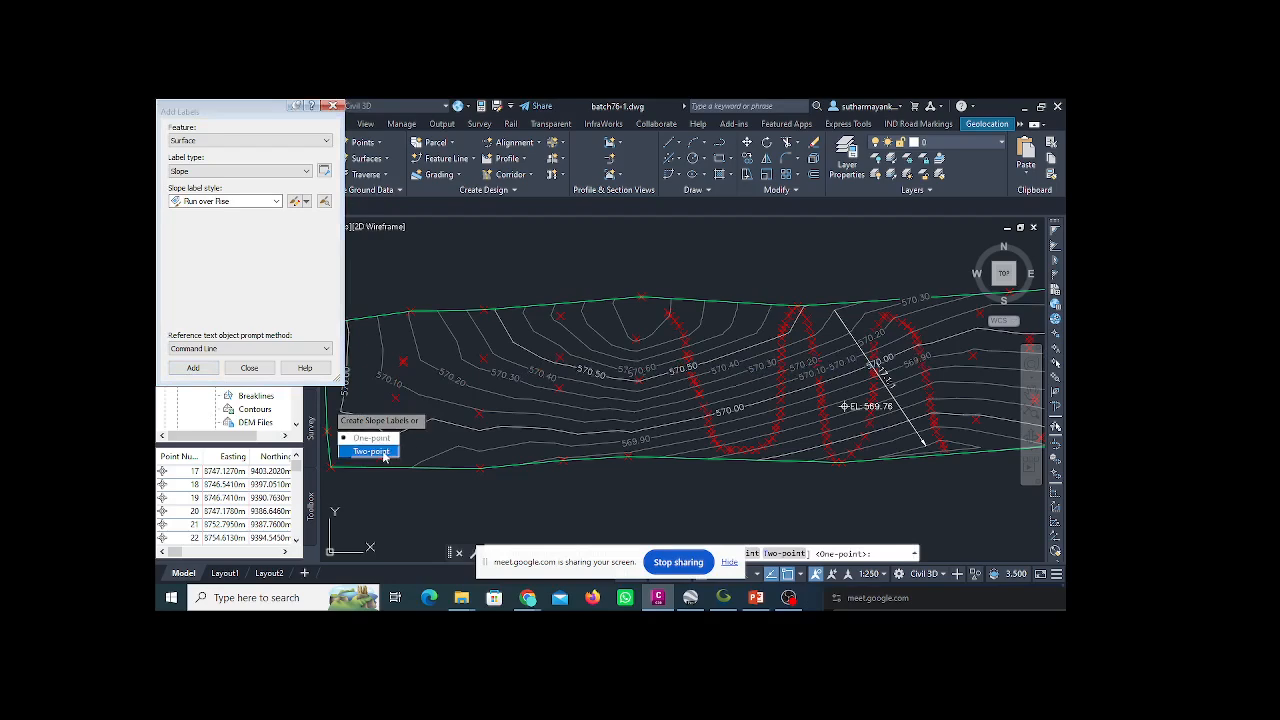
click(383, 452)
scroll(370, 335, up, 2)
click(360, 328)
scroll(497, 392, down, 2)
scroll(575, 460, up, 2)
click(583, 472)
scroll(603, 385, down, 2)
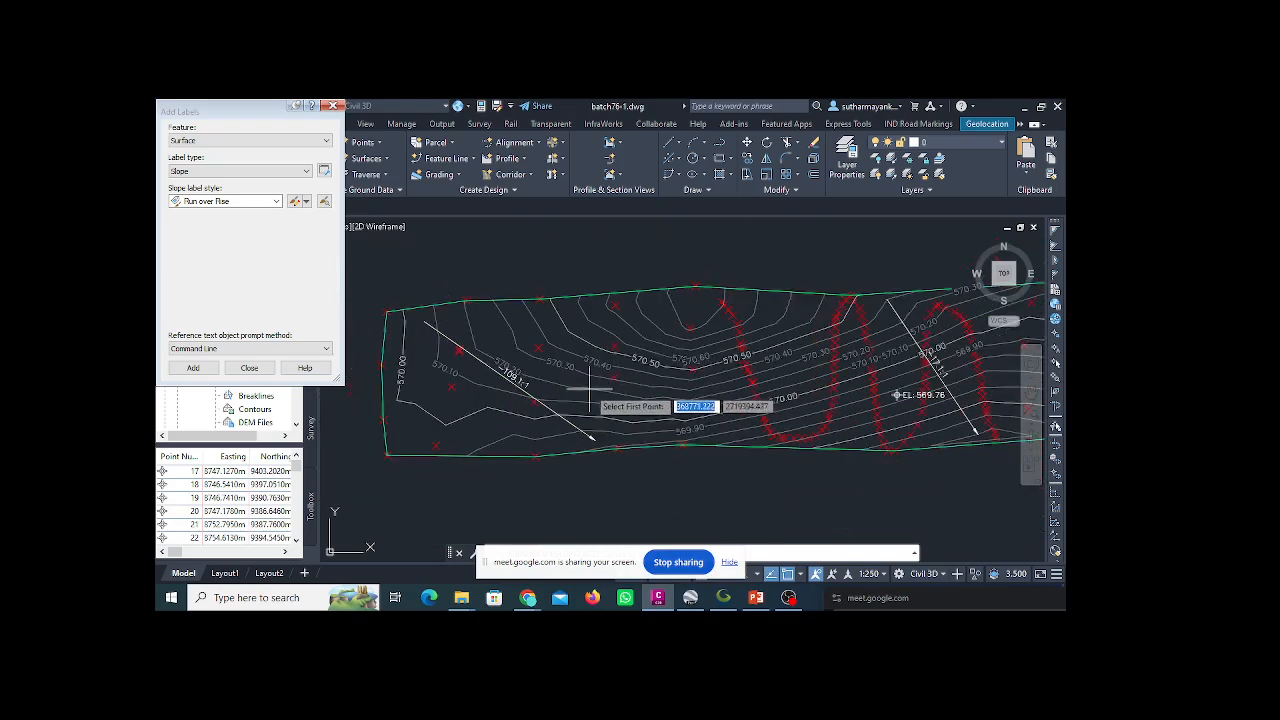
- Examine the slope label across the winding line of points and the nearby contour labels, and end slope labelling
scroll(456, 345, down, 4)
scroll(712, 374, up, 6)
middle_drag(469, 356, 730, 367)
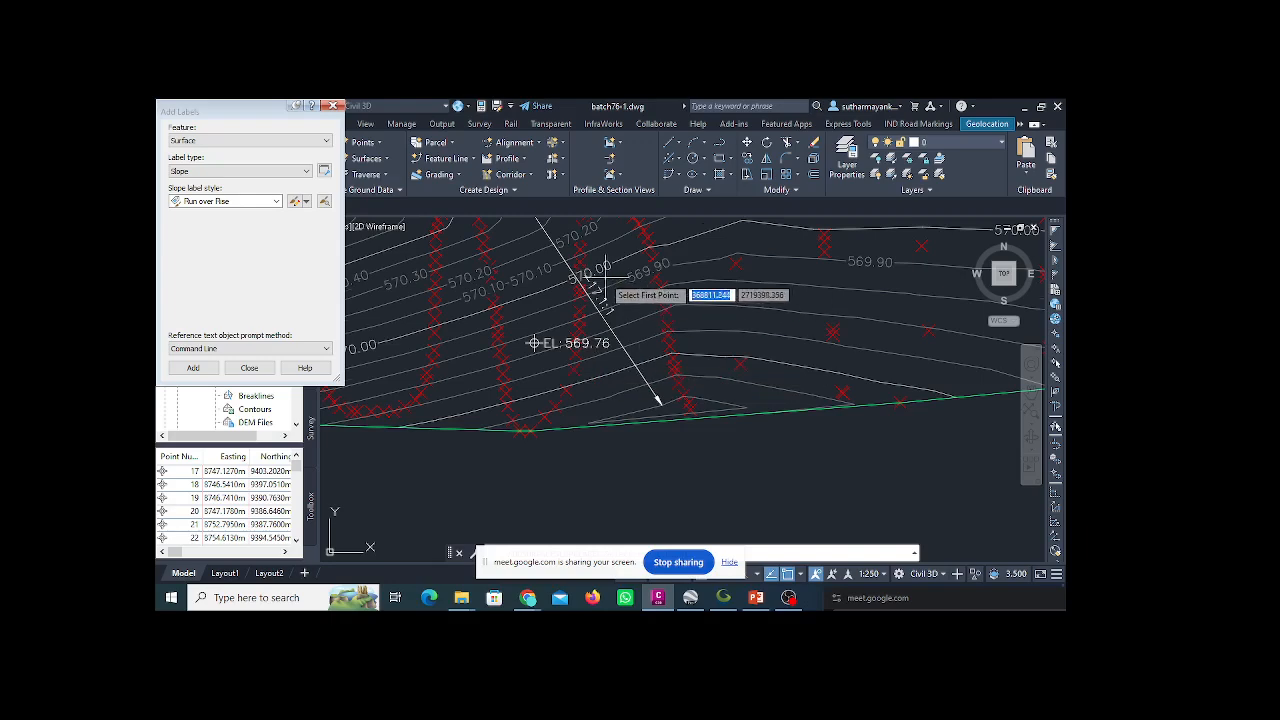
scroll(603, 281, up, 2)
scroll(640, 350, down, 1)
scroll(637, 363, down, 2)
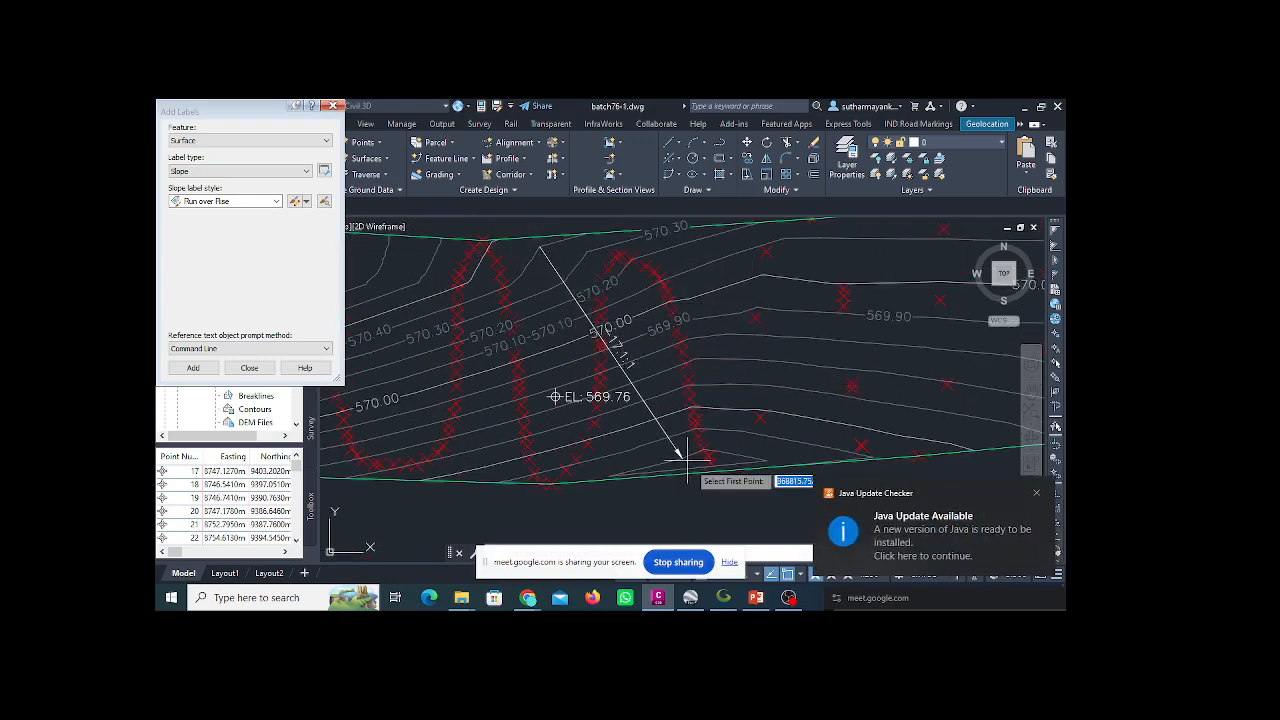
scroll(690, 450, down, 2)
scroll(579, 352, down, 3)
scroll(645, 368, up, 3)
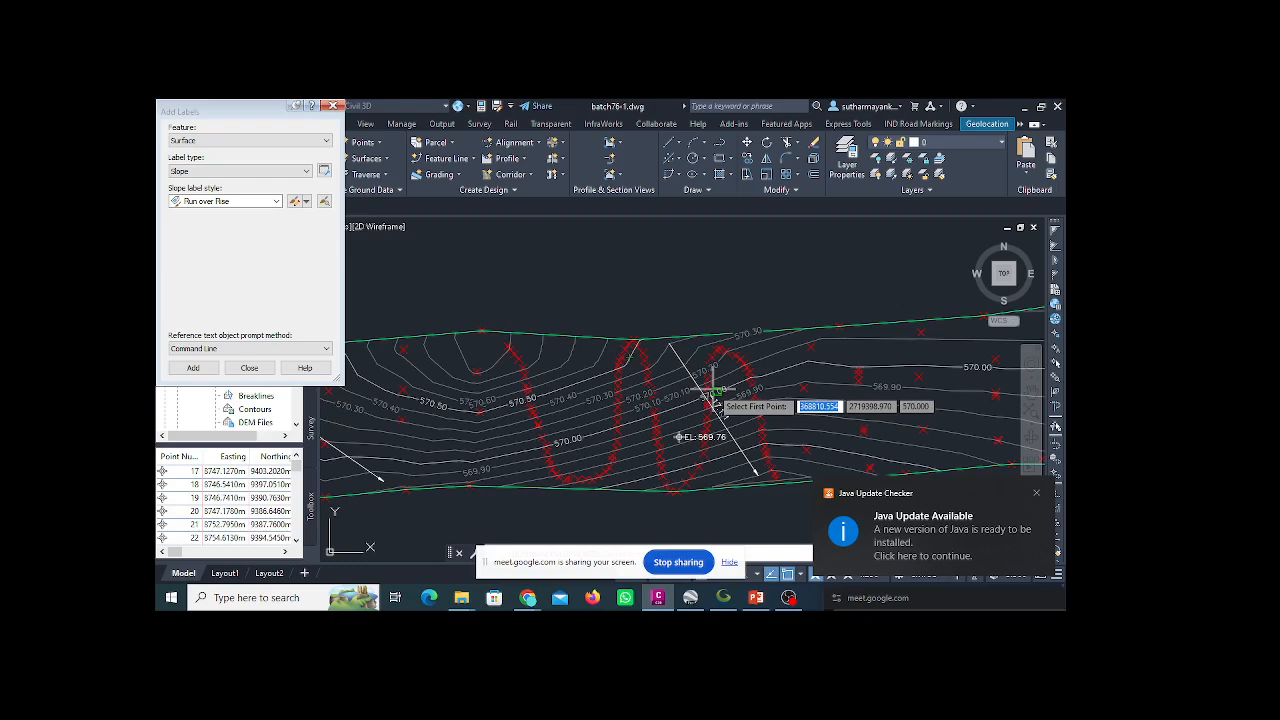
scroll(712, 392, up, 2)
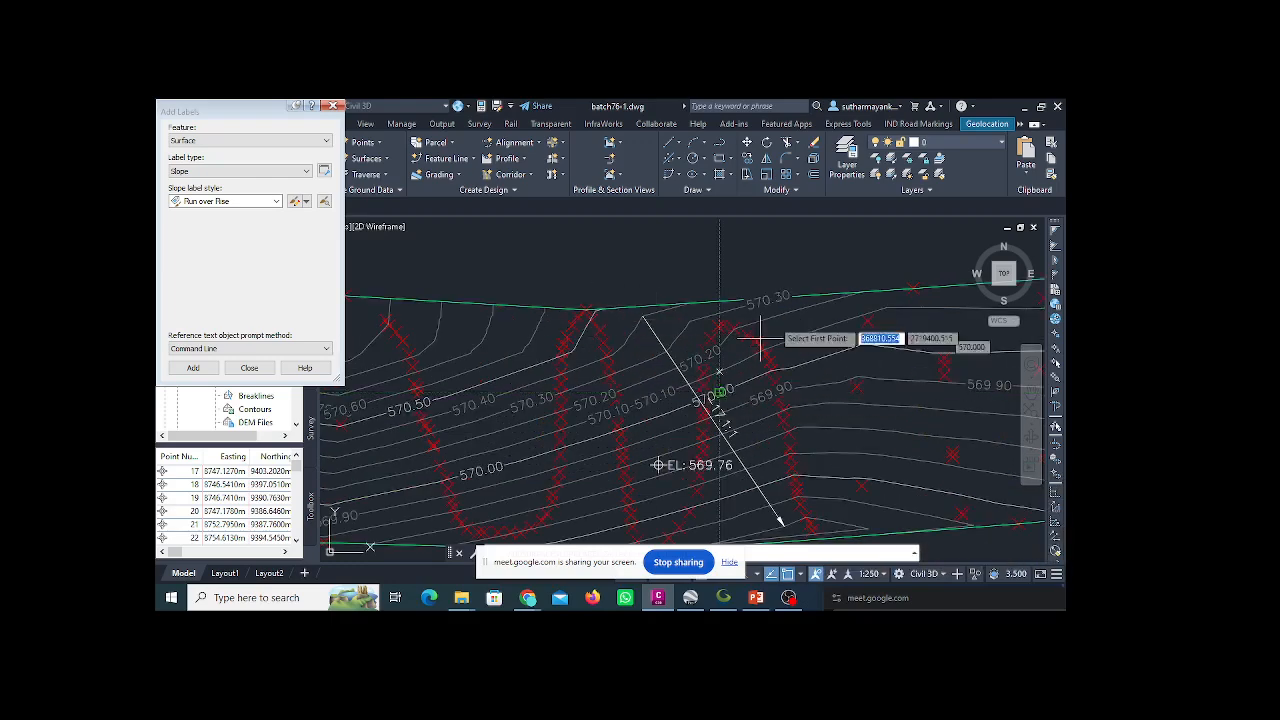
scroll(625, 305, down, 2)
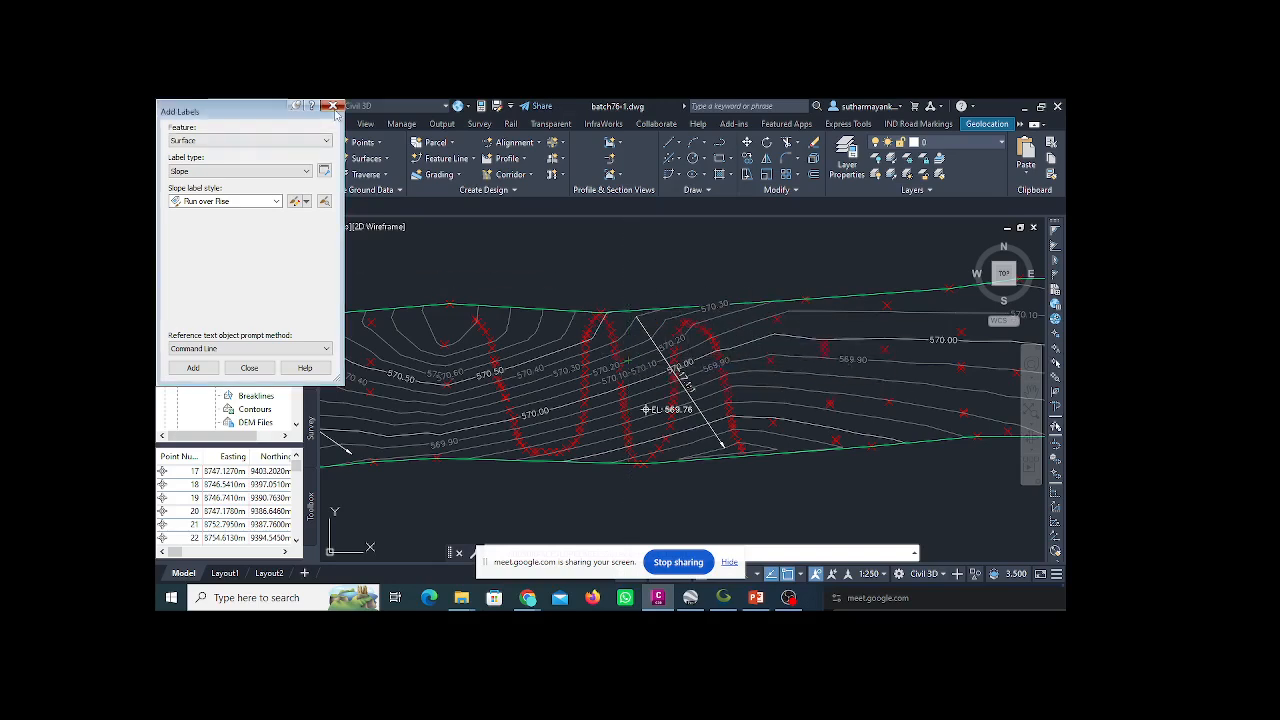
click(333, 107)
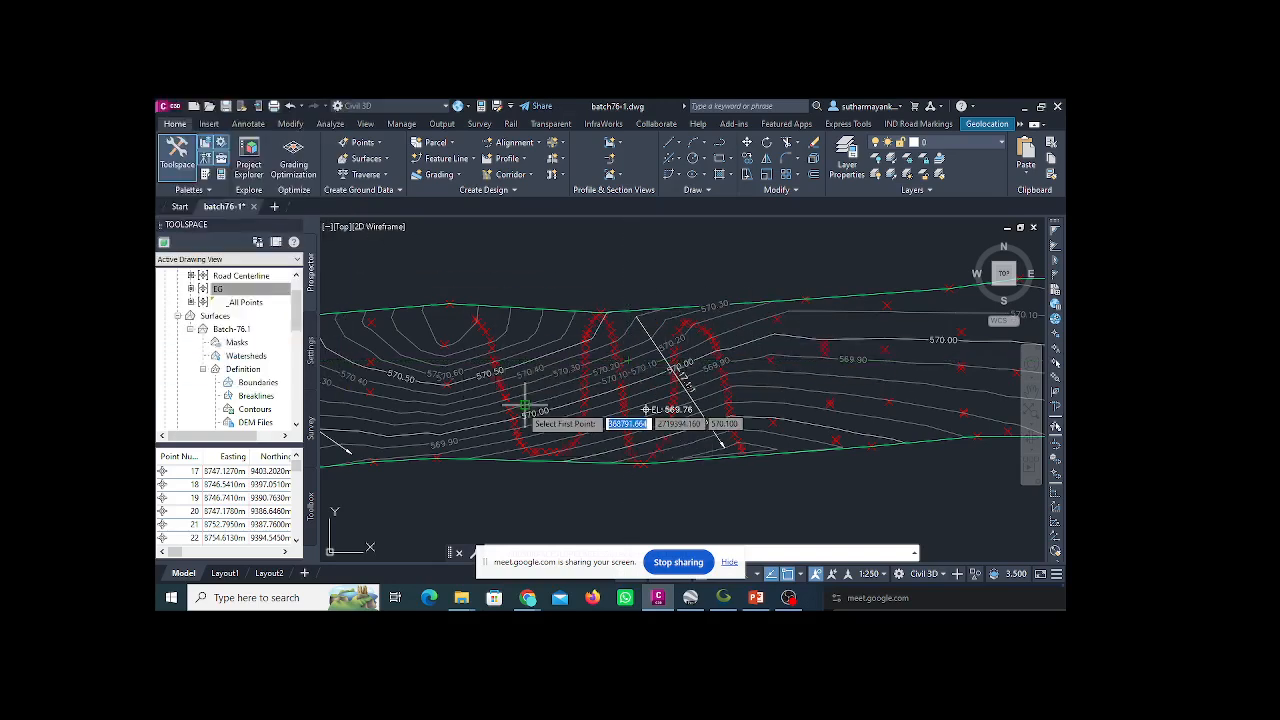
key(Escape)
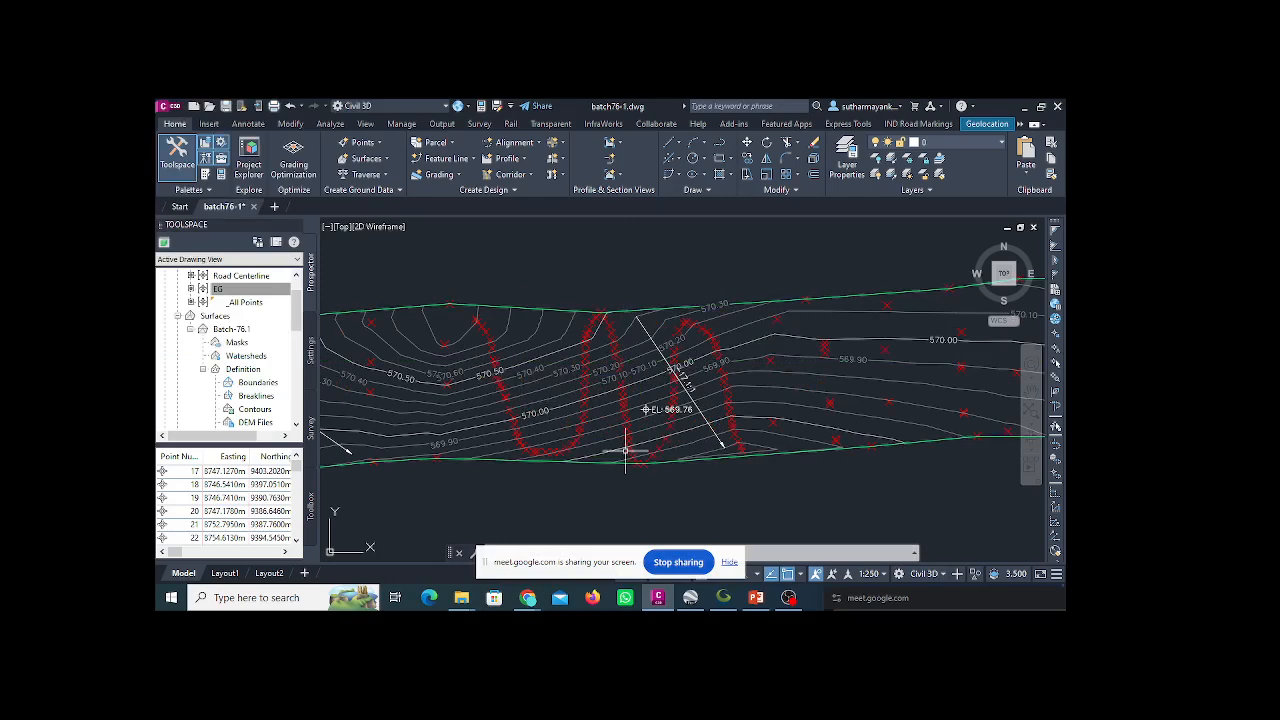
- Raise all elevations of the Batch-76.1 surface by 50 m, and check the contour and spot elevation labels
scroll(529, 367, down, 2)
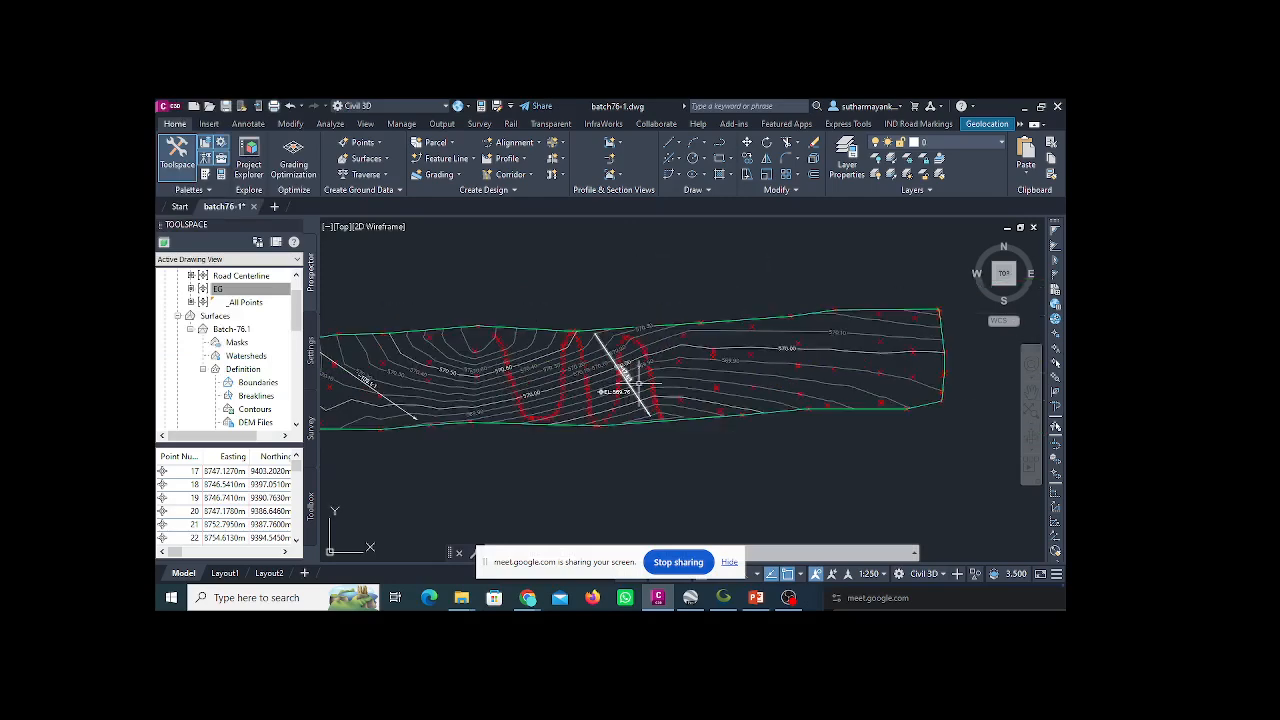
click(736, 323)
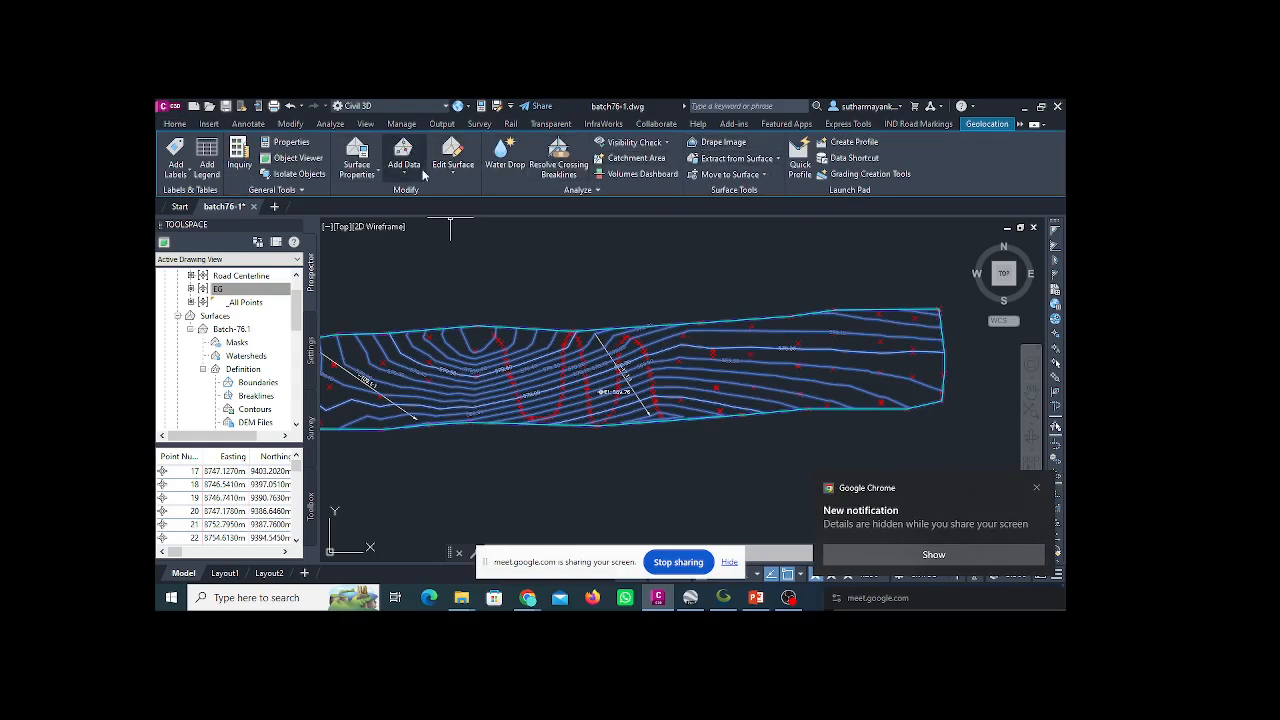
click(451, 168)
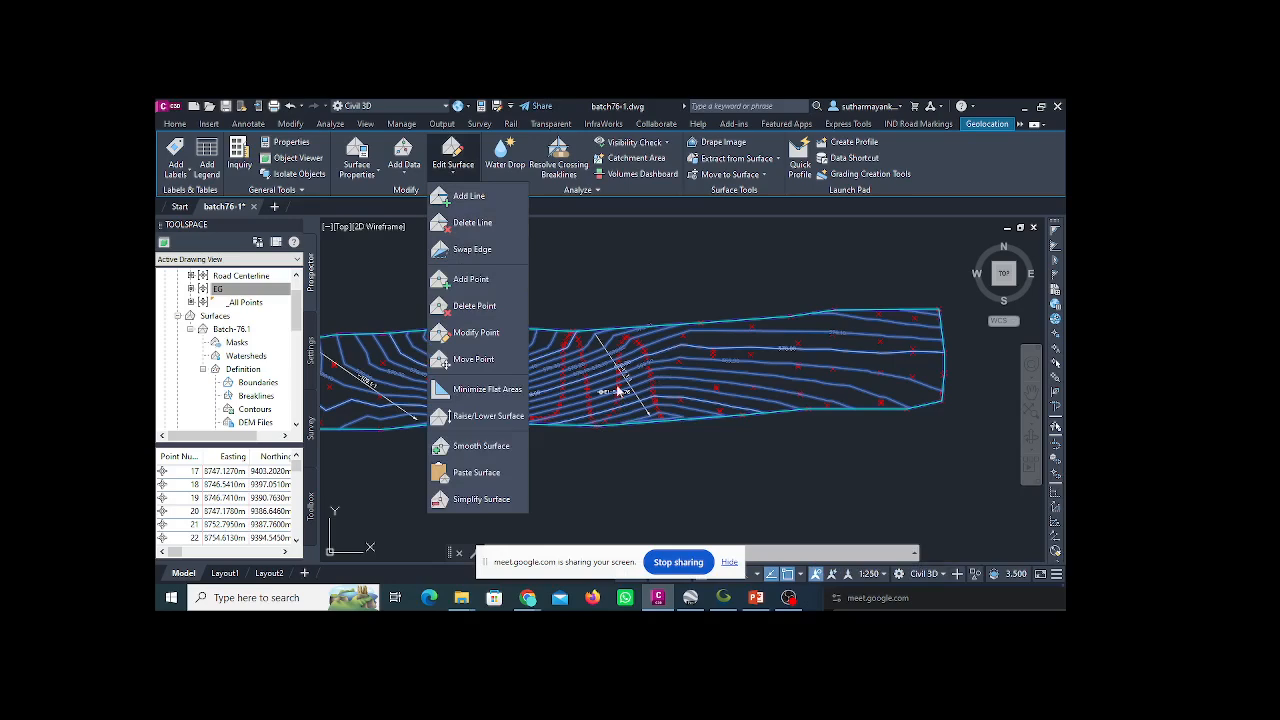
click(494, 418)
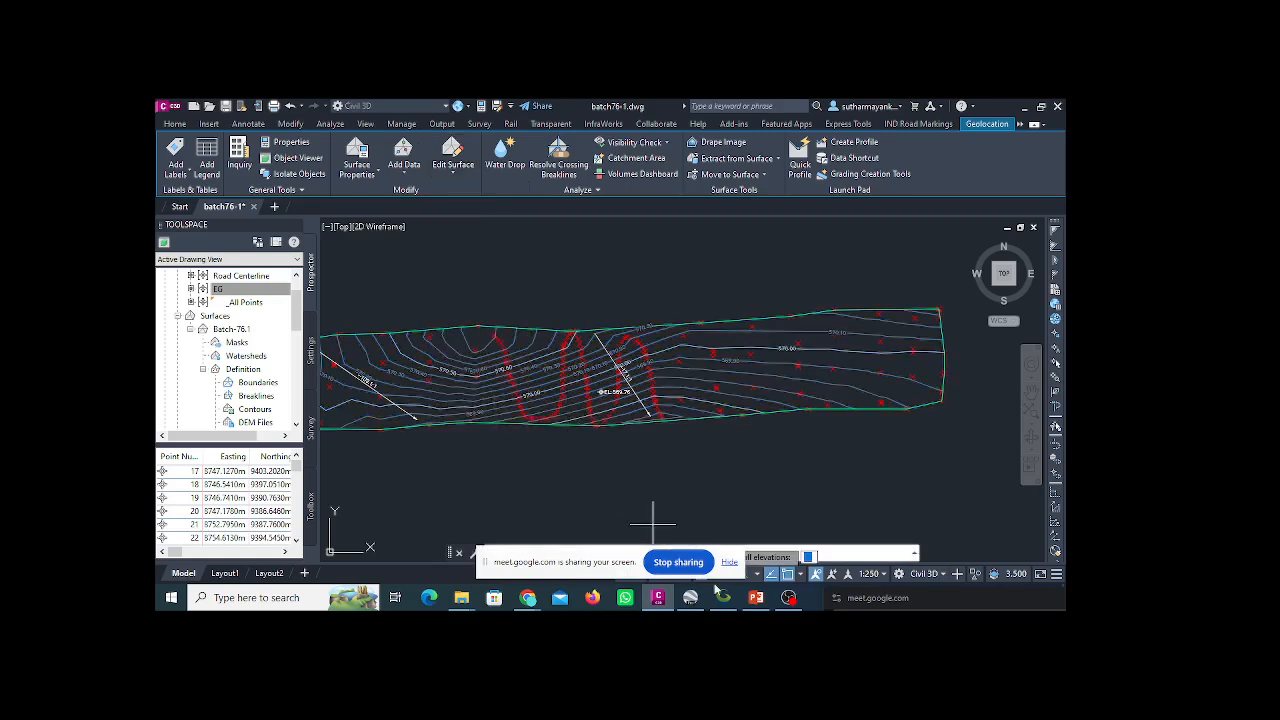
click(729, 562)
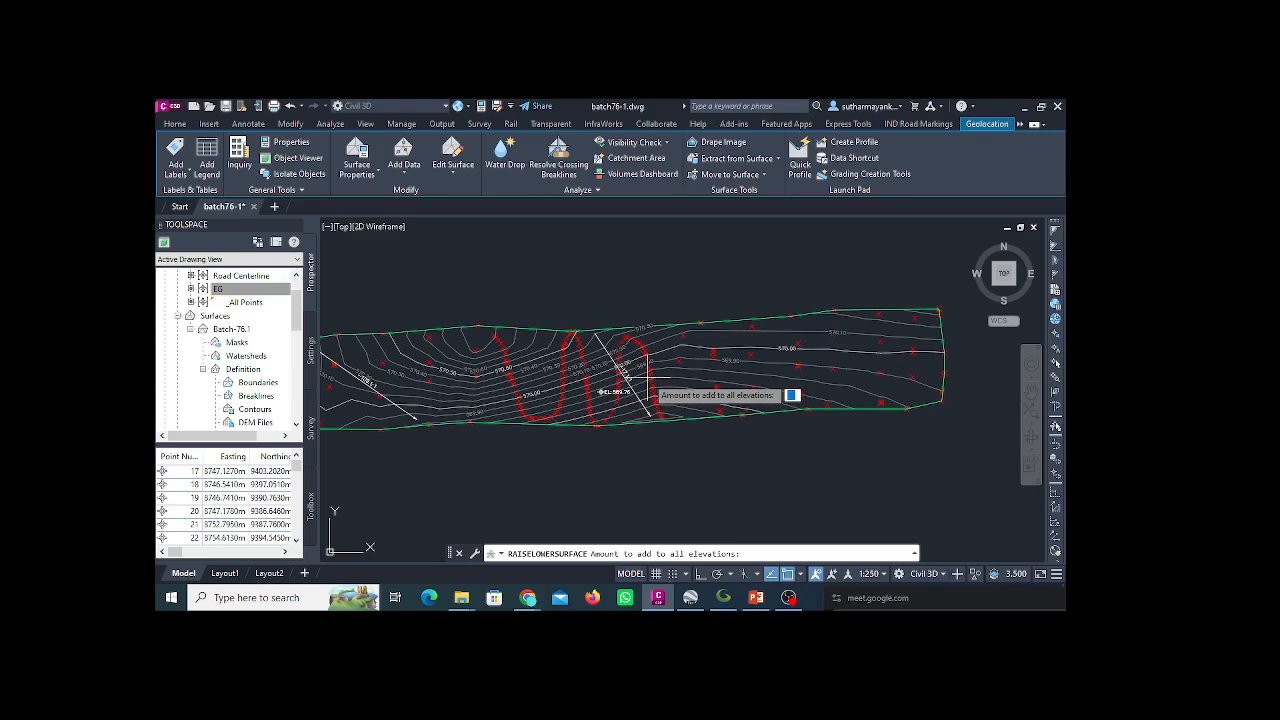
scroll(648, 387, up, 5)
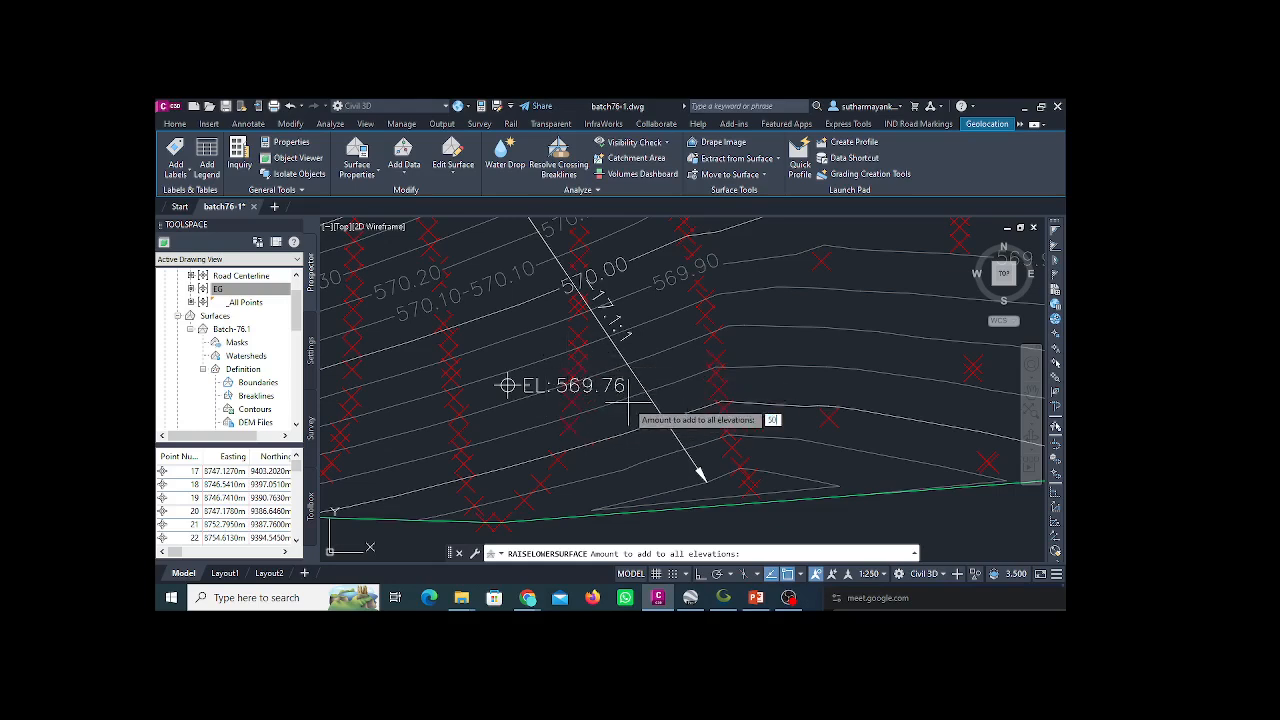
key(Return)
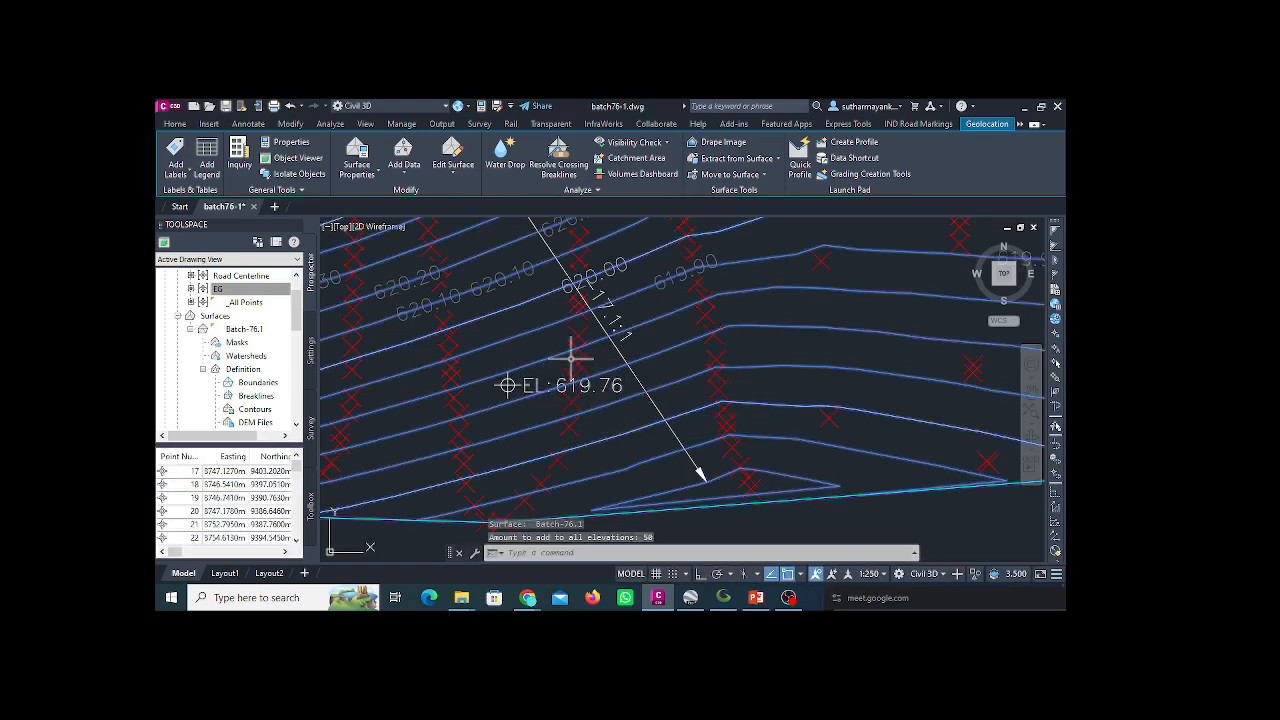
mouse_move(568, 398)
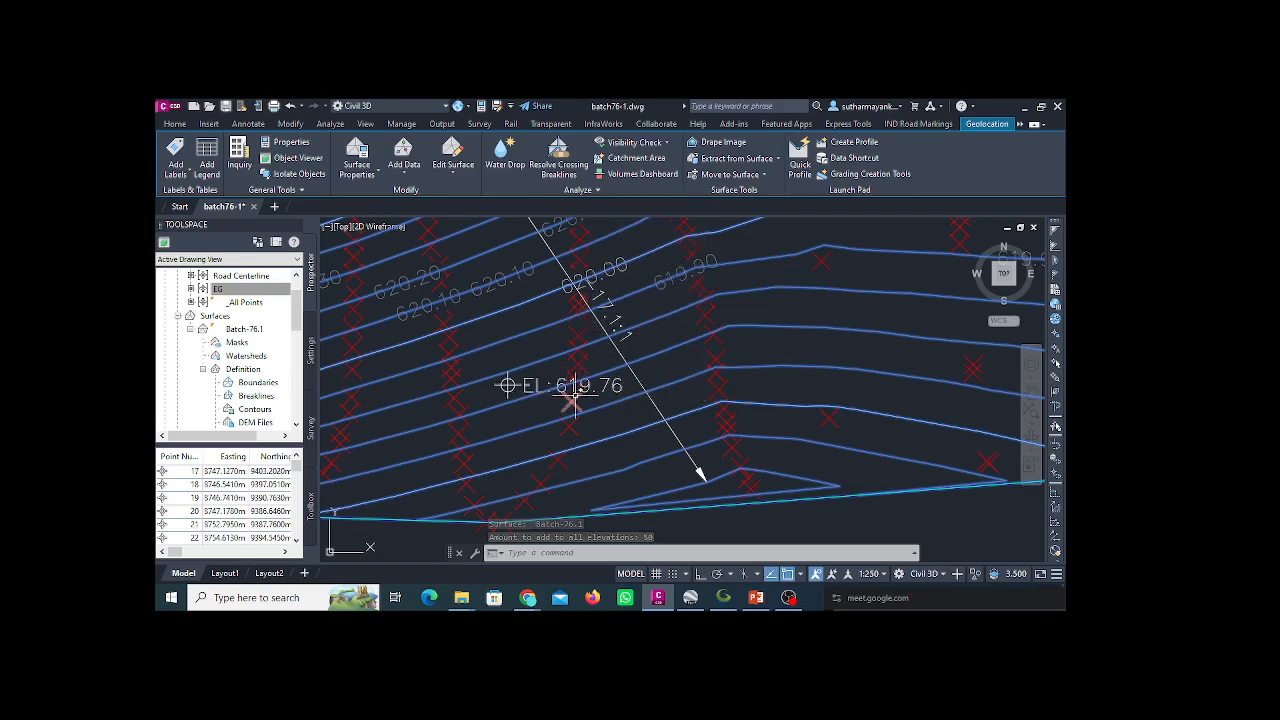
scroll(559, 401, down, 4)
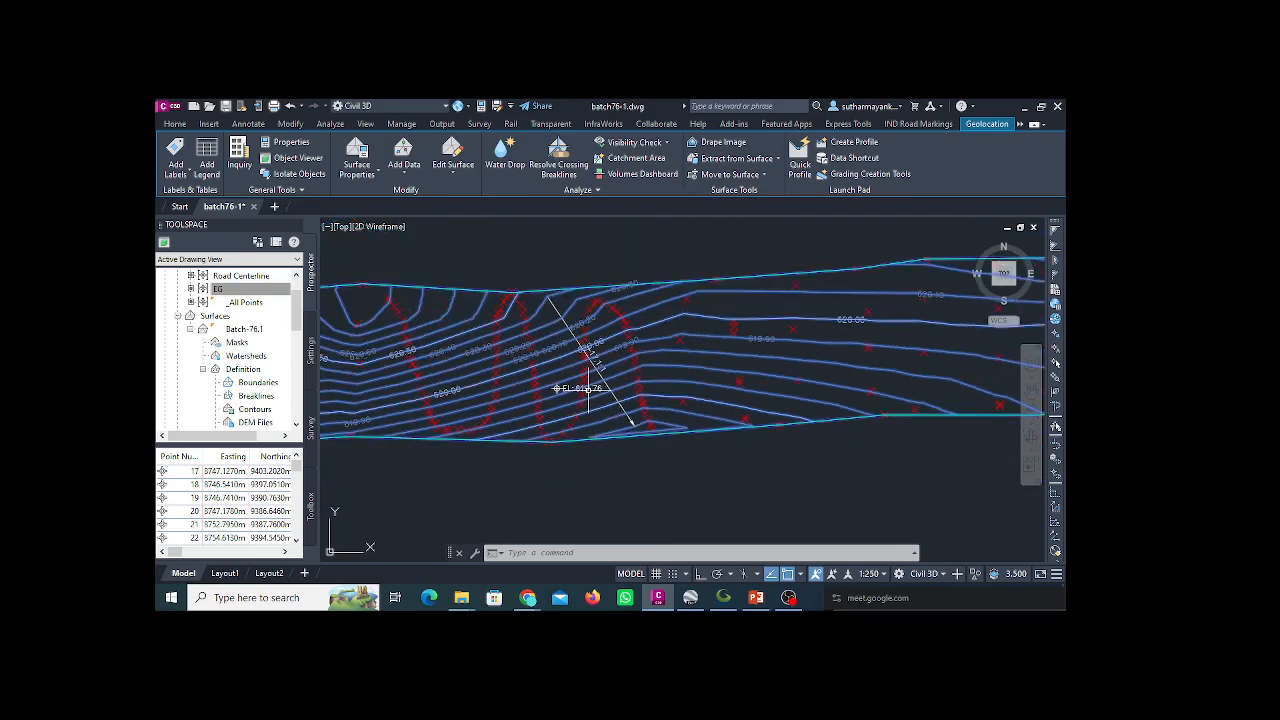
scroll(563, 413, up, 4)
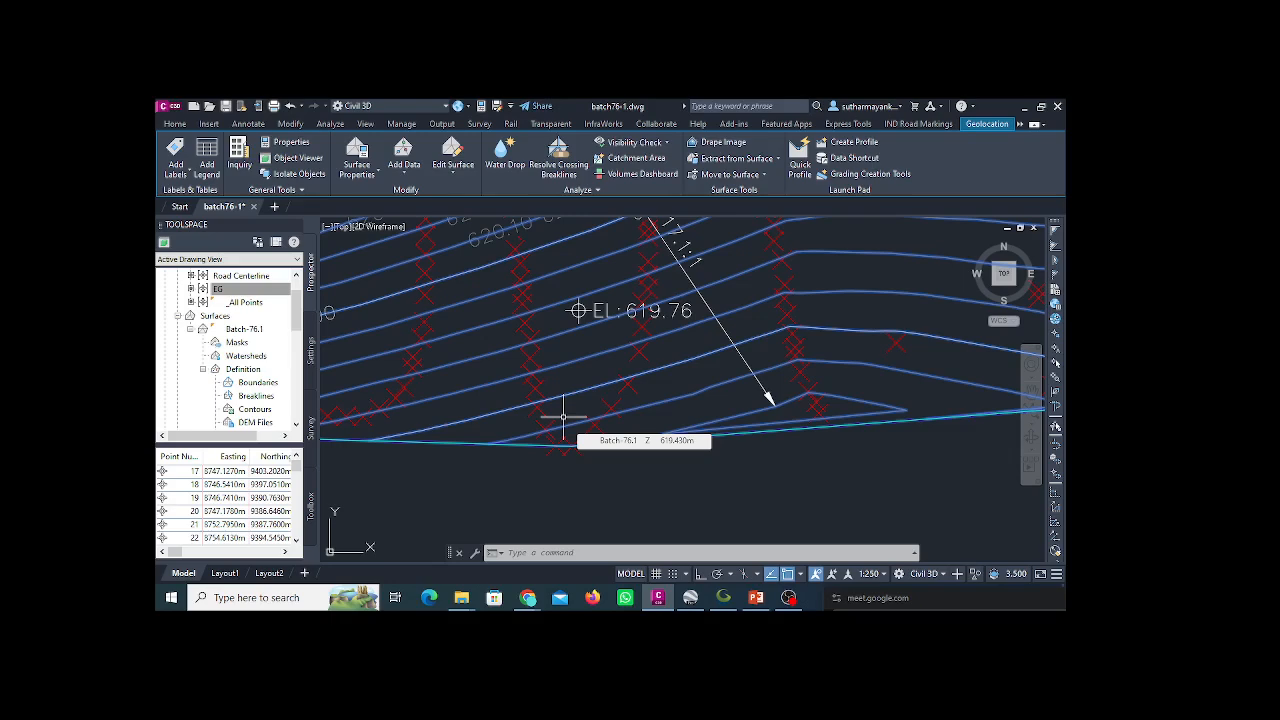
- Undo the 50 m raise of the Batch-76.1 surface elevations
key(ctrl+z)
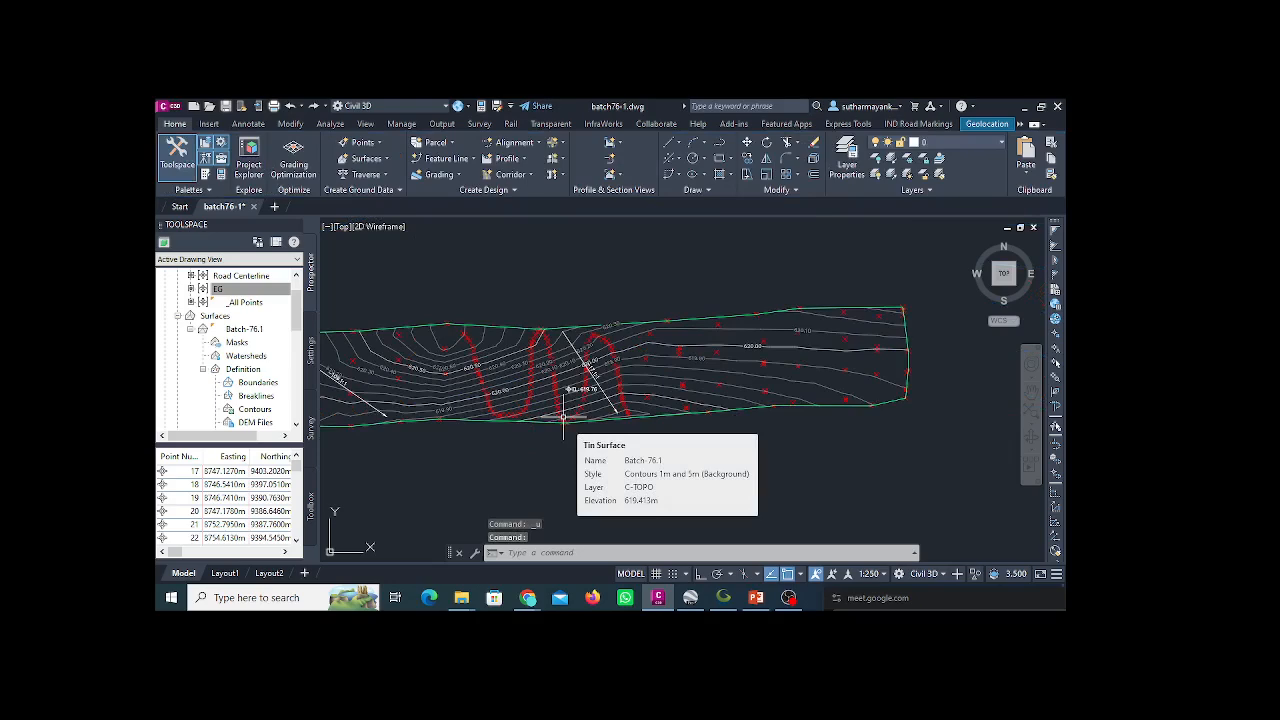
scroll(575, 378, up, 4)
scroll(612, 370, down, 3)
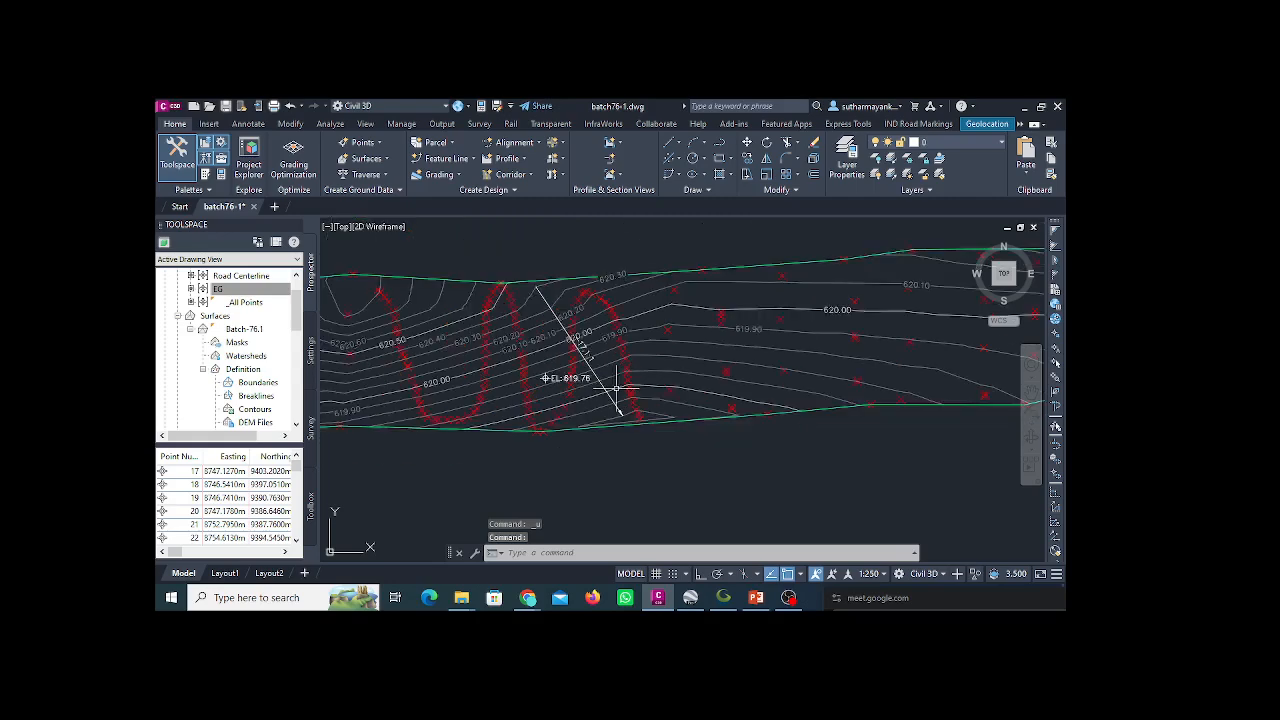
- Lower all elevations of the Batch-76.1 surface by 50 m, and check the contour and spot elevation labels
click(519, 432)
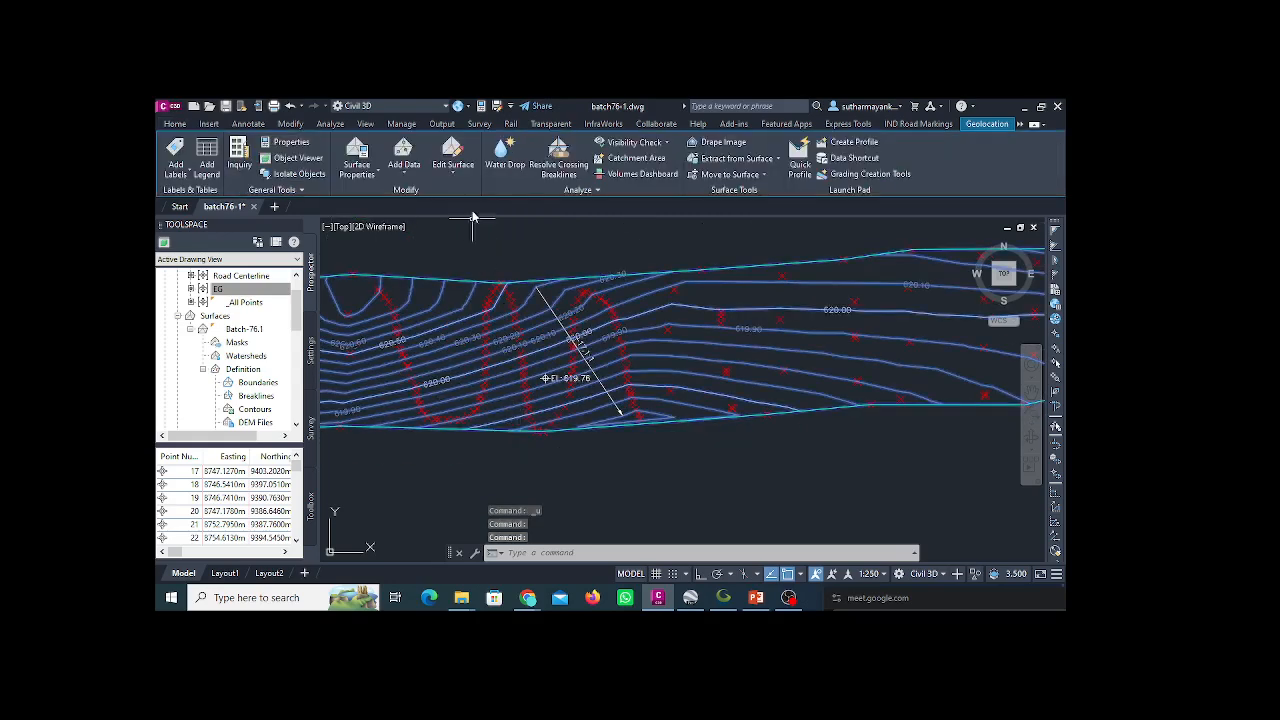
click(450, 168)
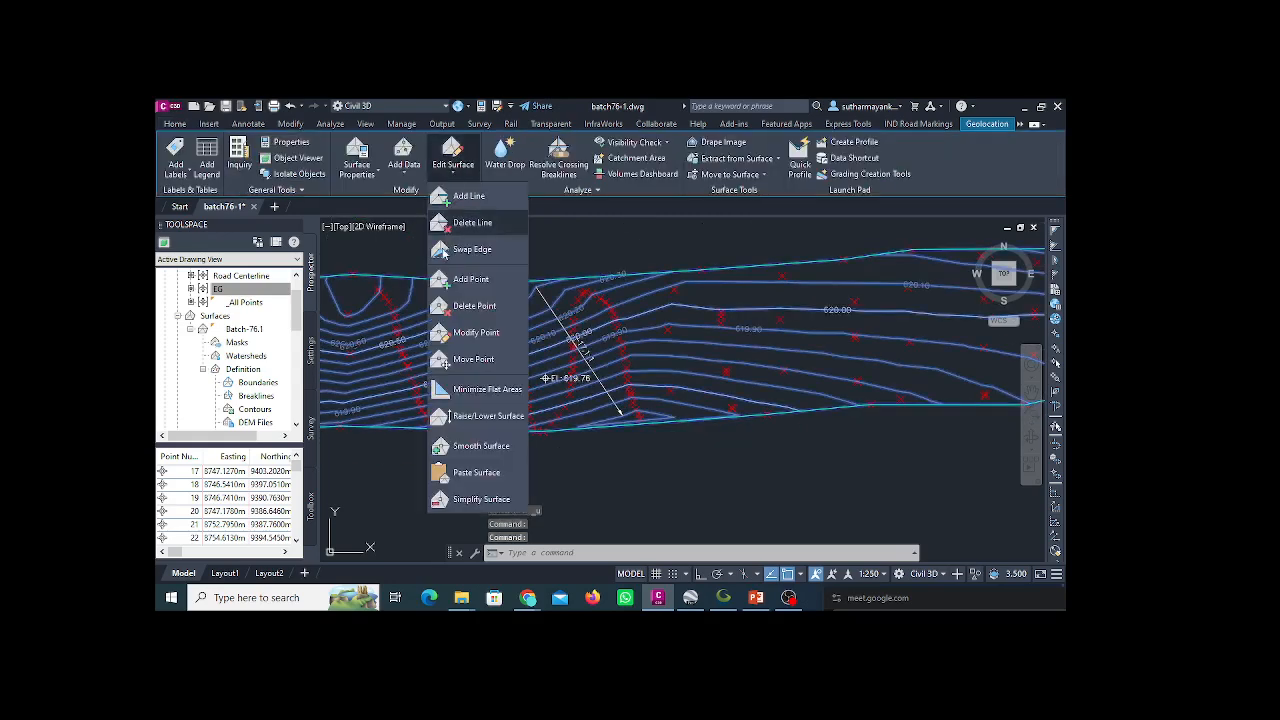
click(490, 416)
text(-50)
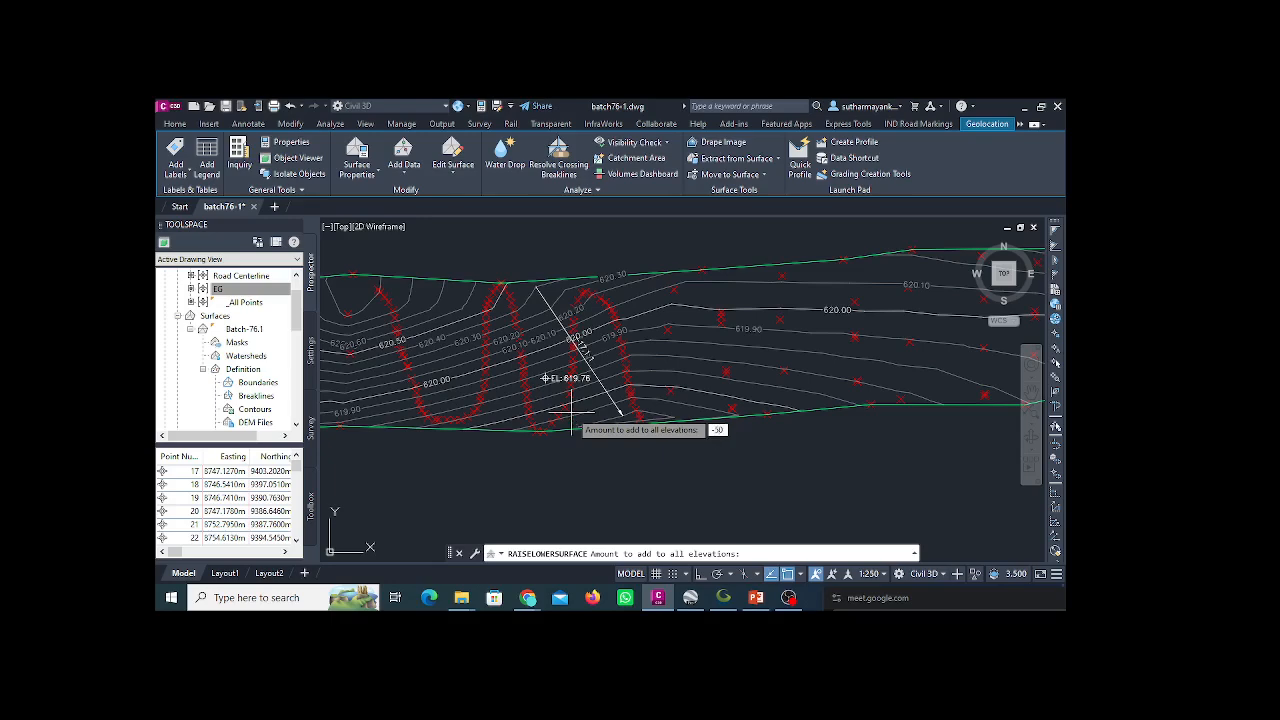
key(Return)
scroll(566, 393, up, 6)
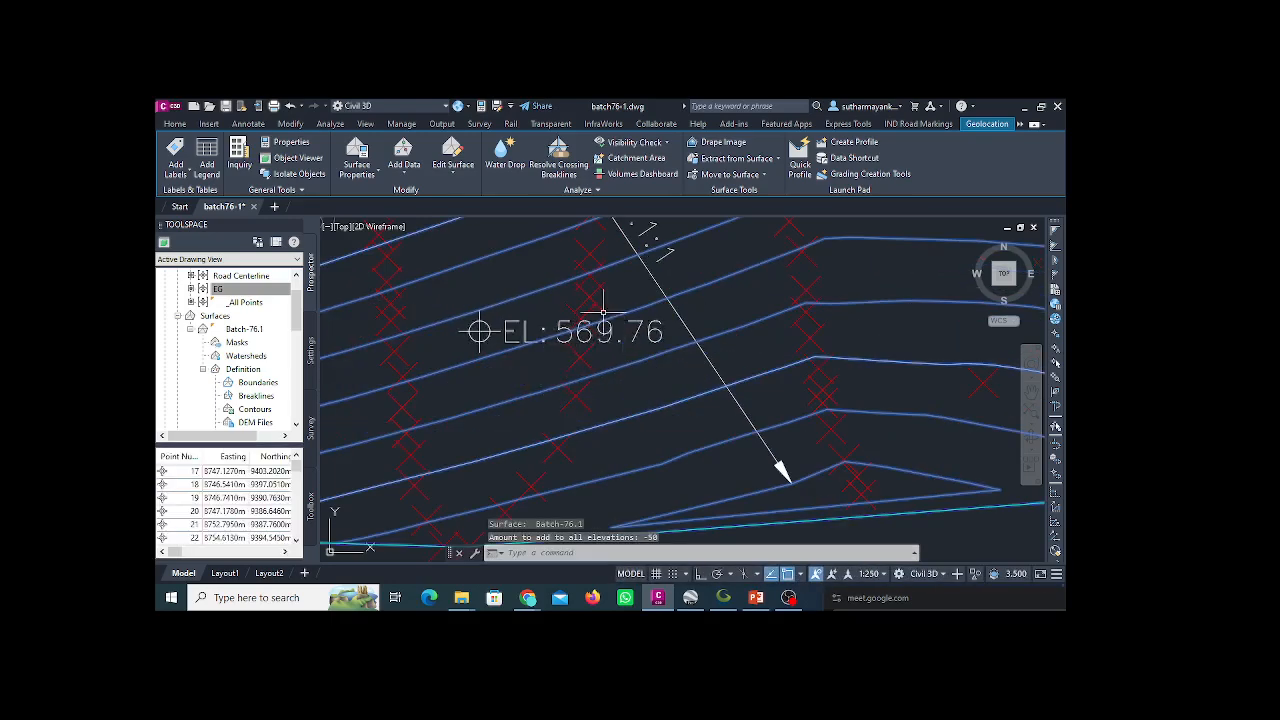
scroll(574, 382, down, 2)
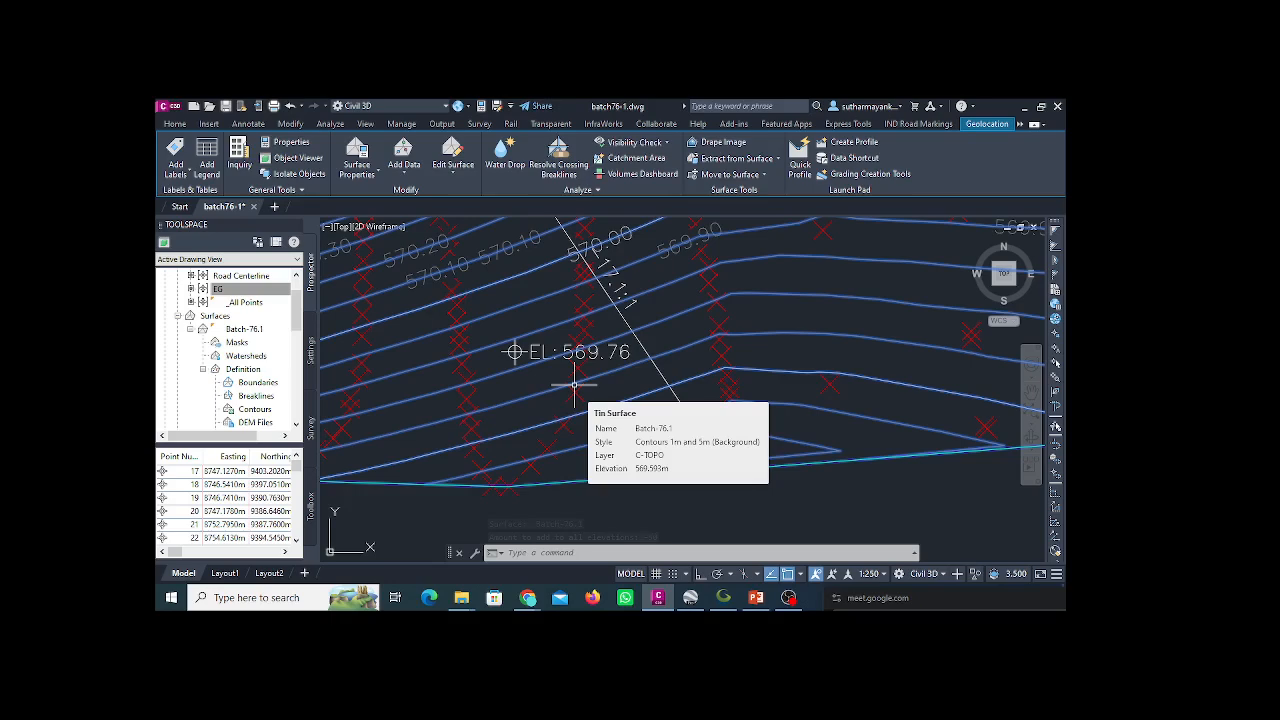
scroll(566, 370, down, 3)
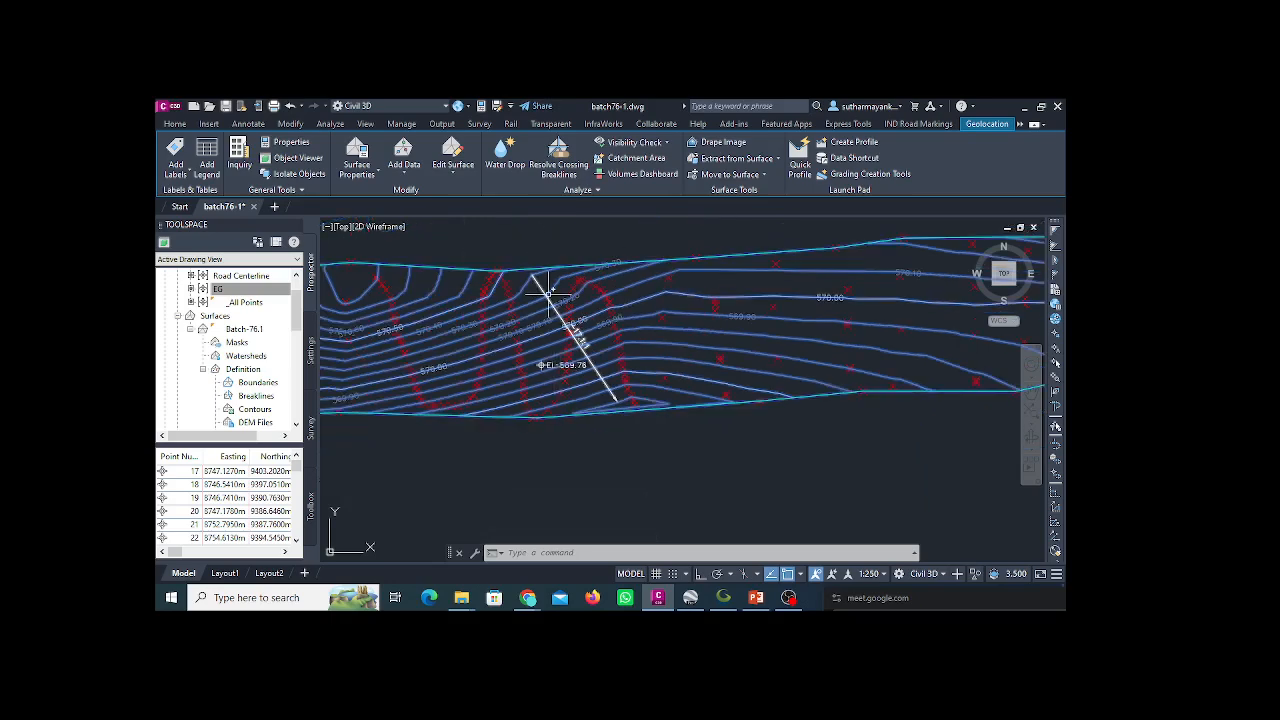
right_click(563, 434)
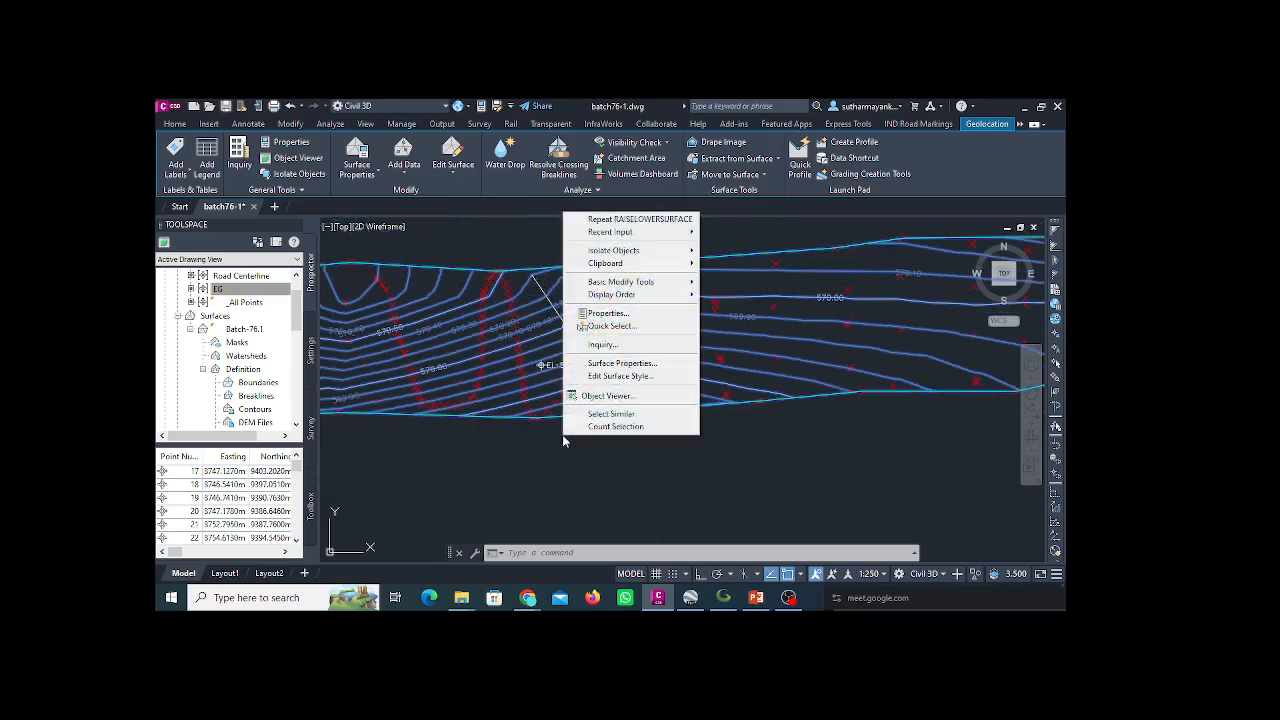
click(609, 378)
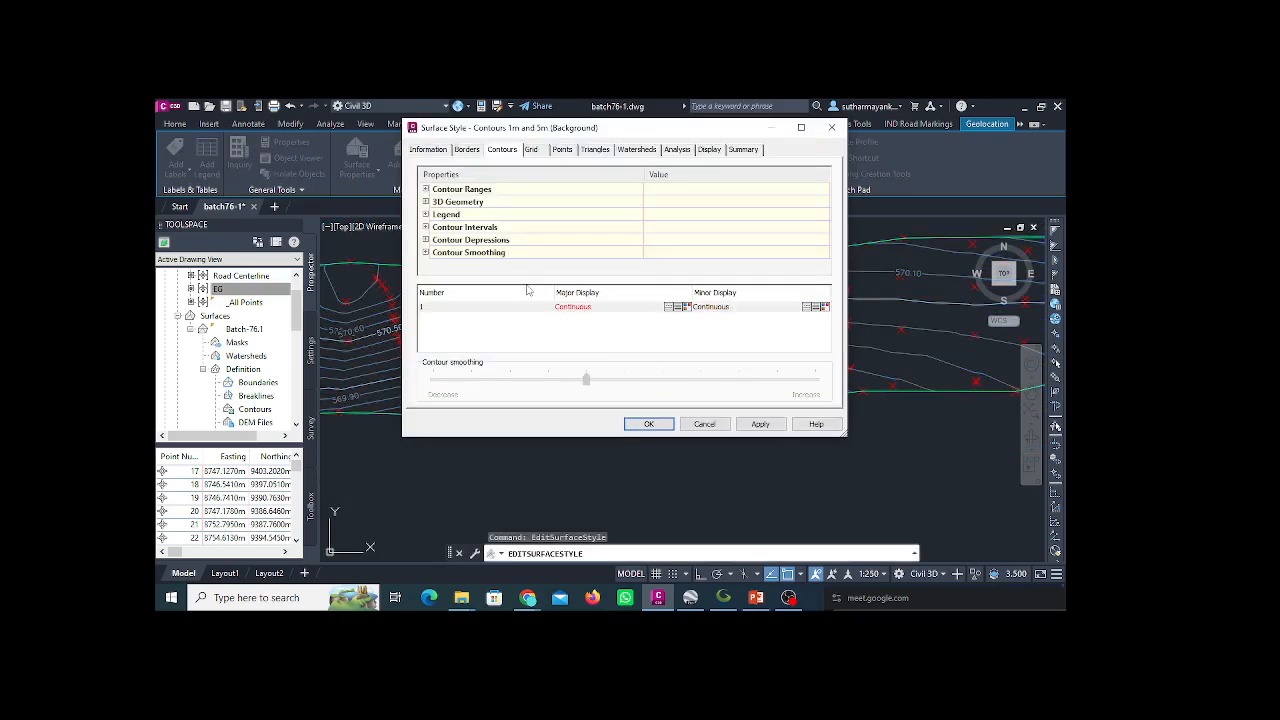
click(466, 150)
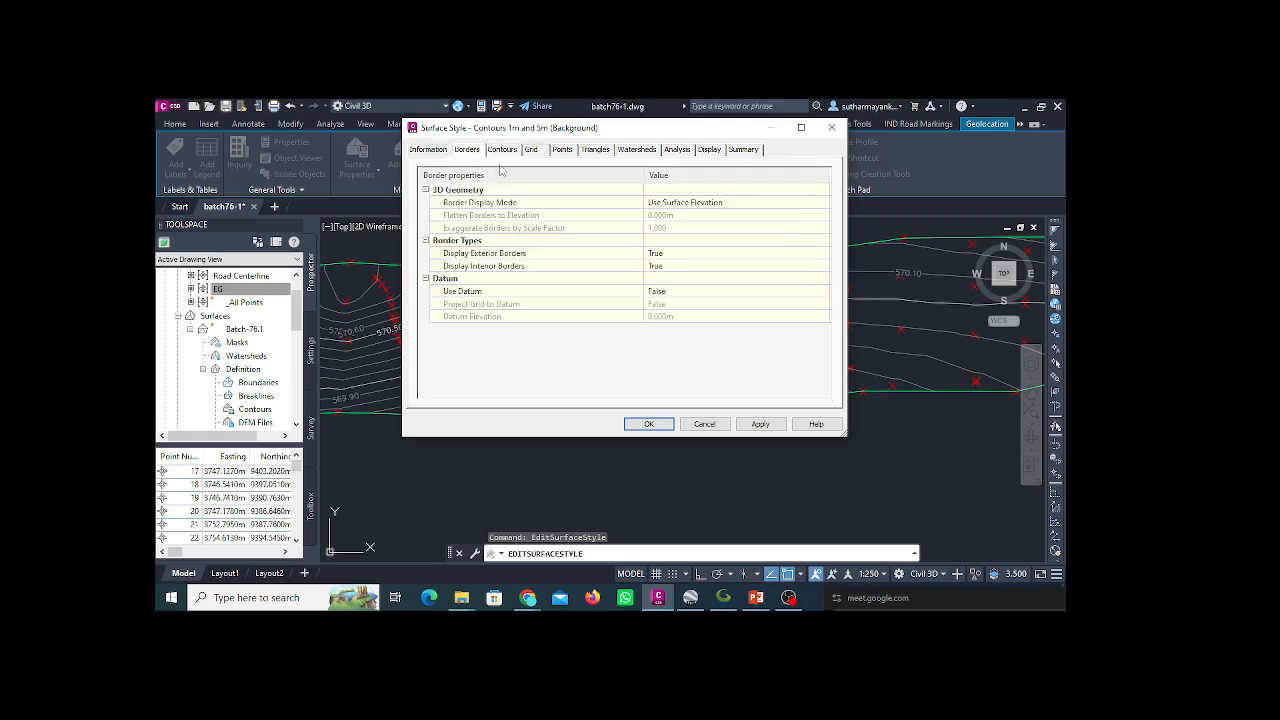
click(502, 150)
click(443, 152)
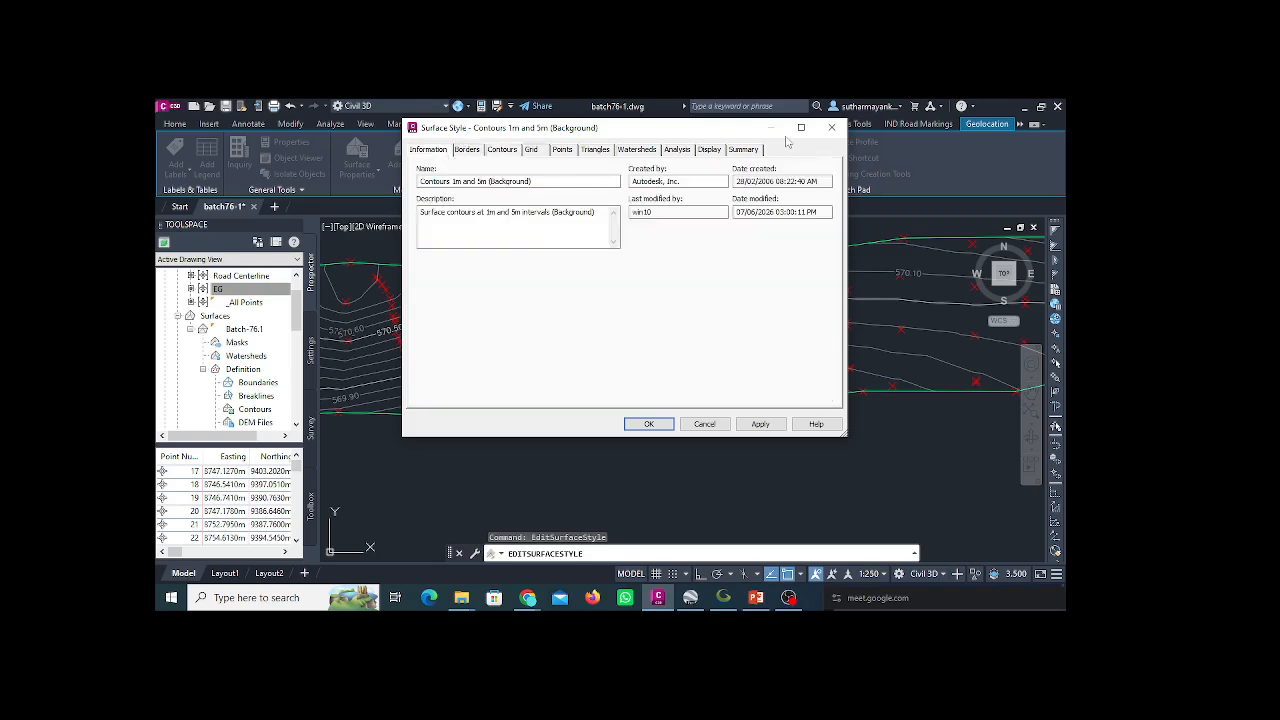
click(832, 129)
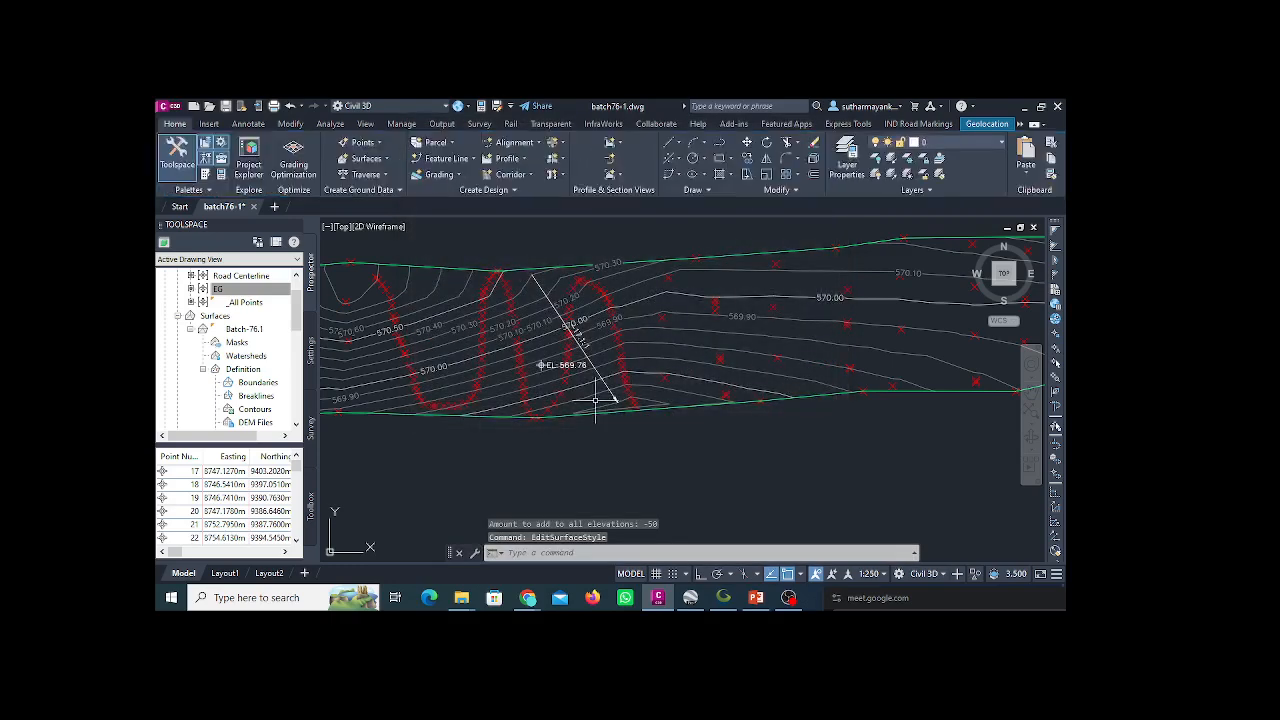
- Set the surface style of Batch-76.1 to Contours and Triangles in its surface properties
right_click(600, 438)
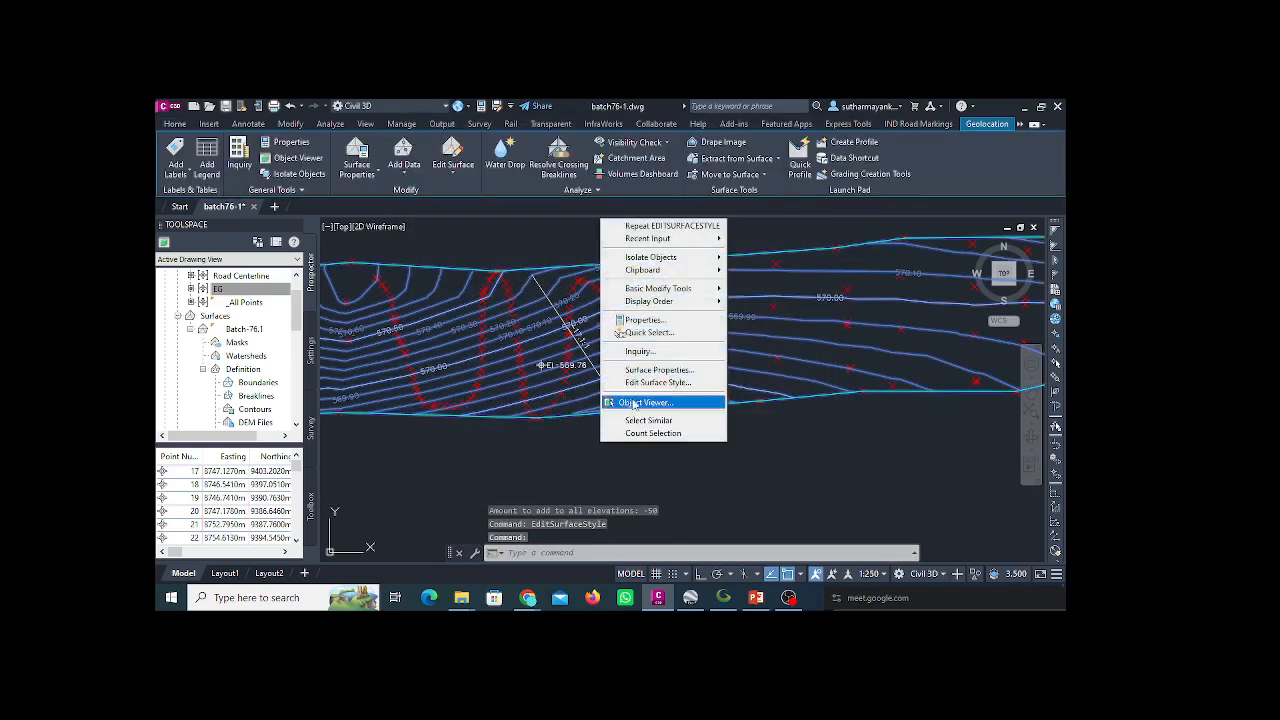
click(640, 370)
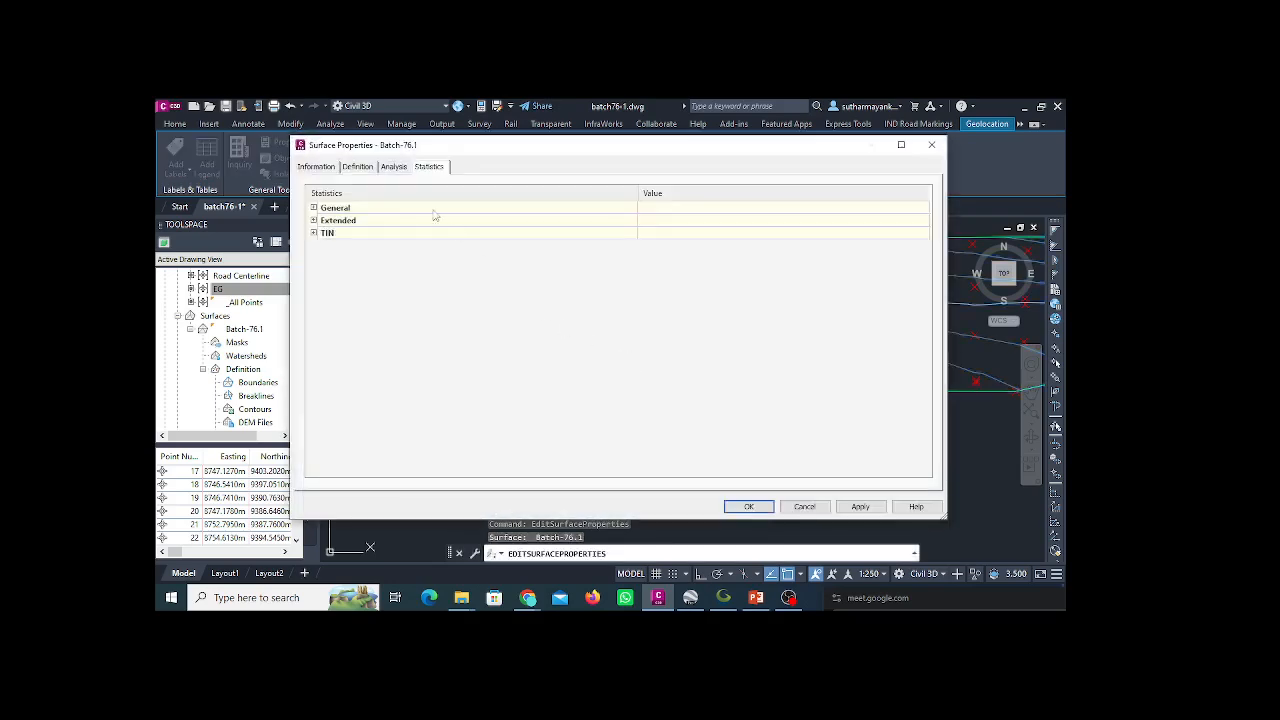
click(326, 168)
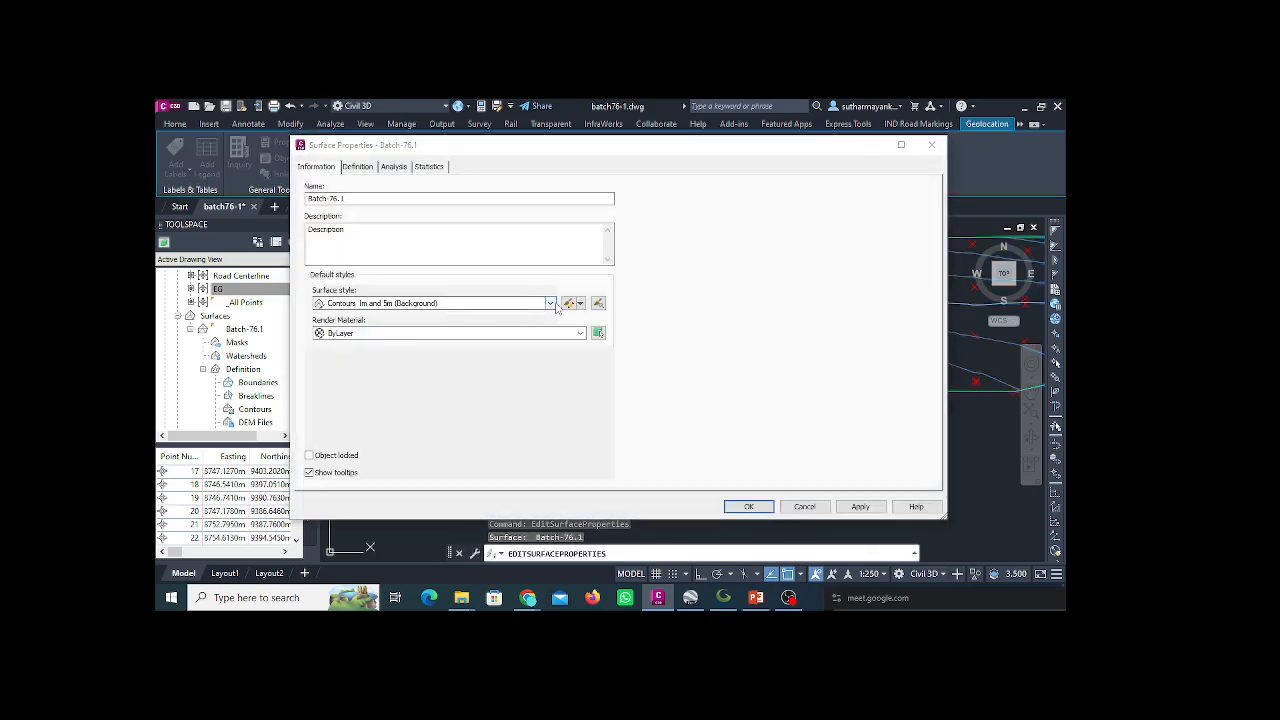
click(550, 303)
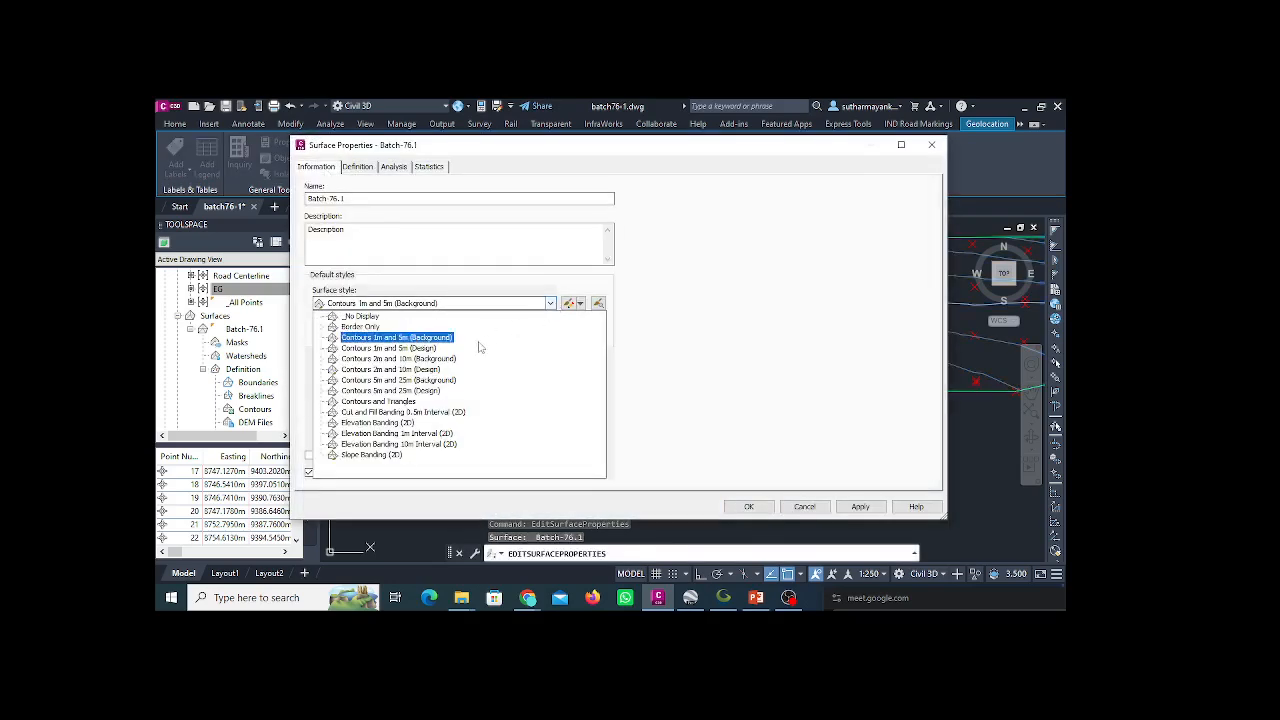
click(412, 403)
click(865, 508)
click(756, 508)
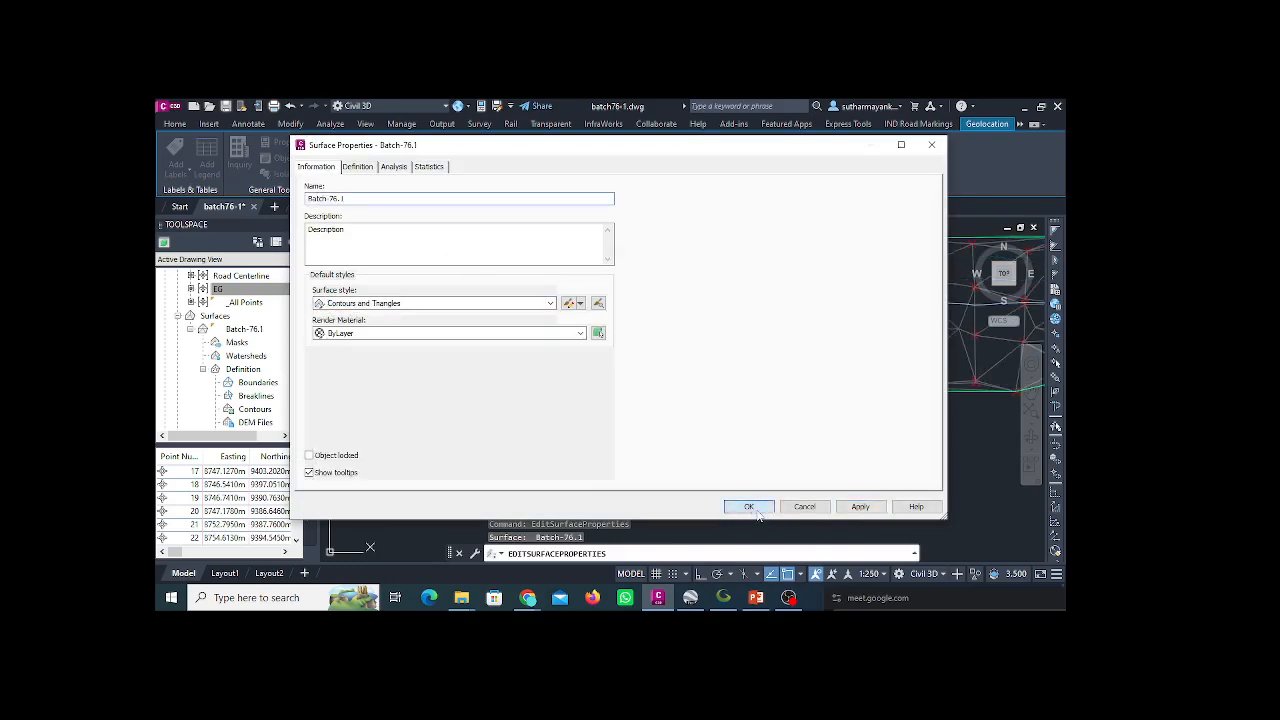
- Delete the slope label that crosses the winding line of points, and leave the surface deselected
scroll(669, 462, down, 5)
scroll(669, 462, up, 5)
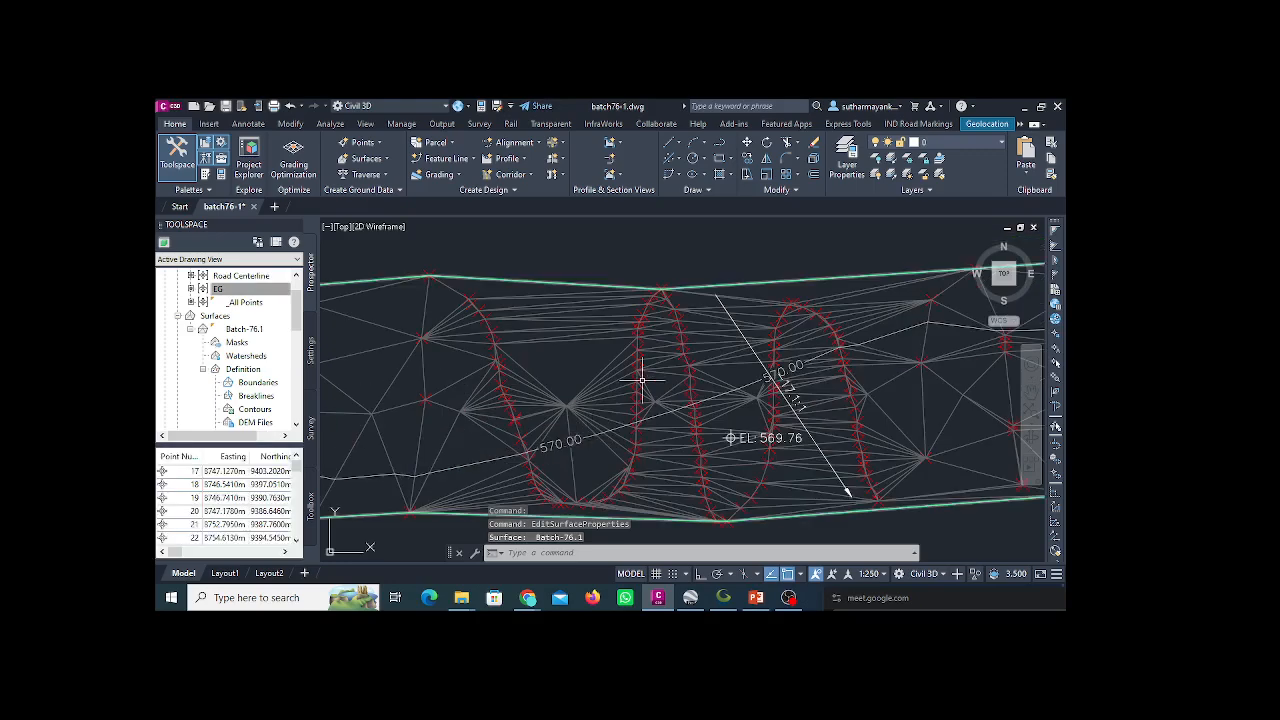
scroll(740, 410, down, 1)
scroll(740, 410, up, 2)
click(757, 428)
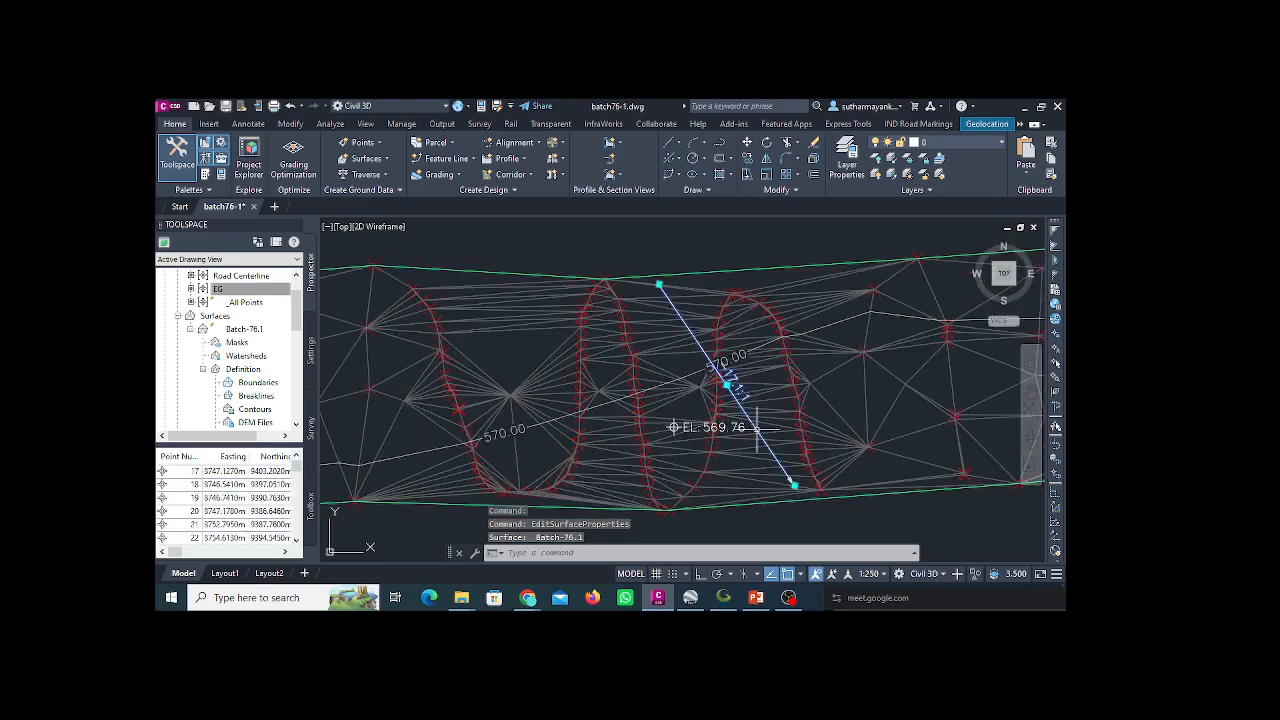
key(Delete)
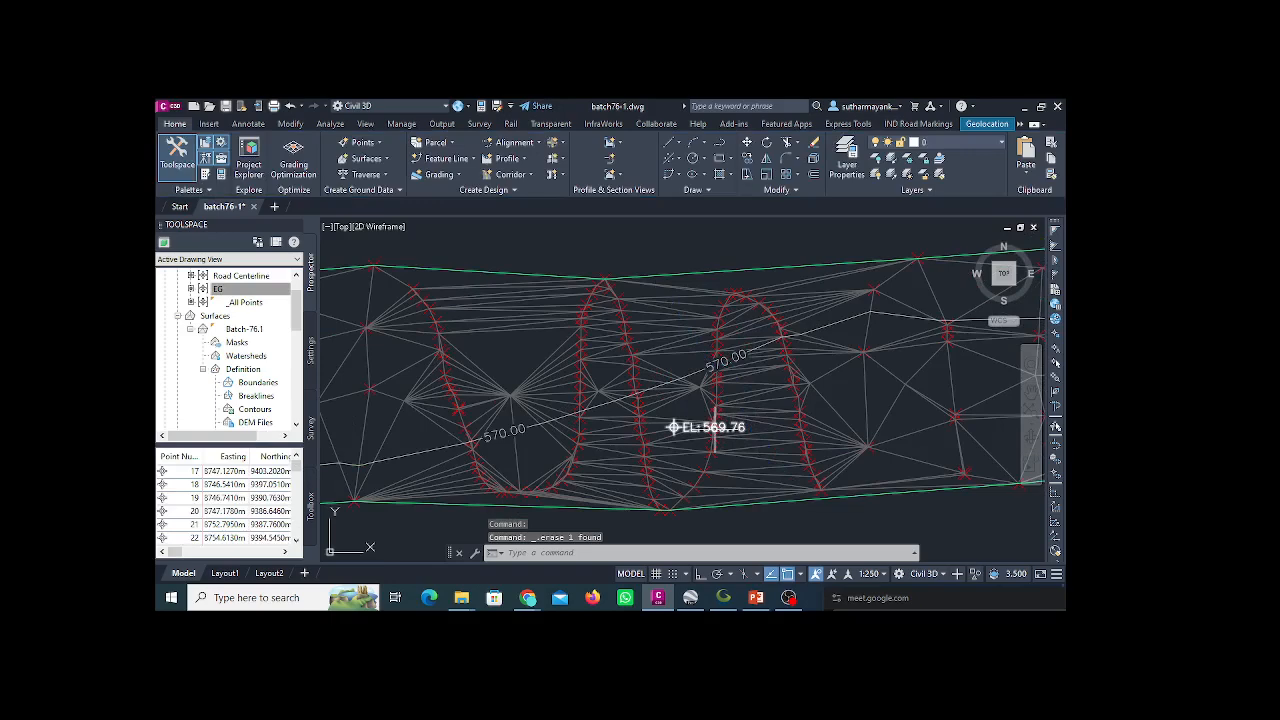
click(686, 377)
scroll(692, 373, down, 2)
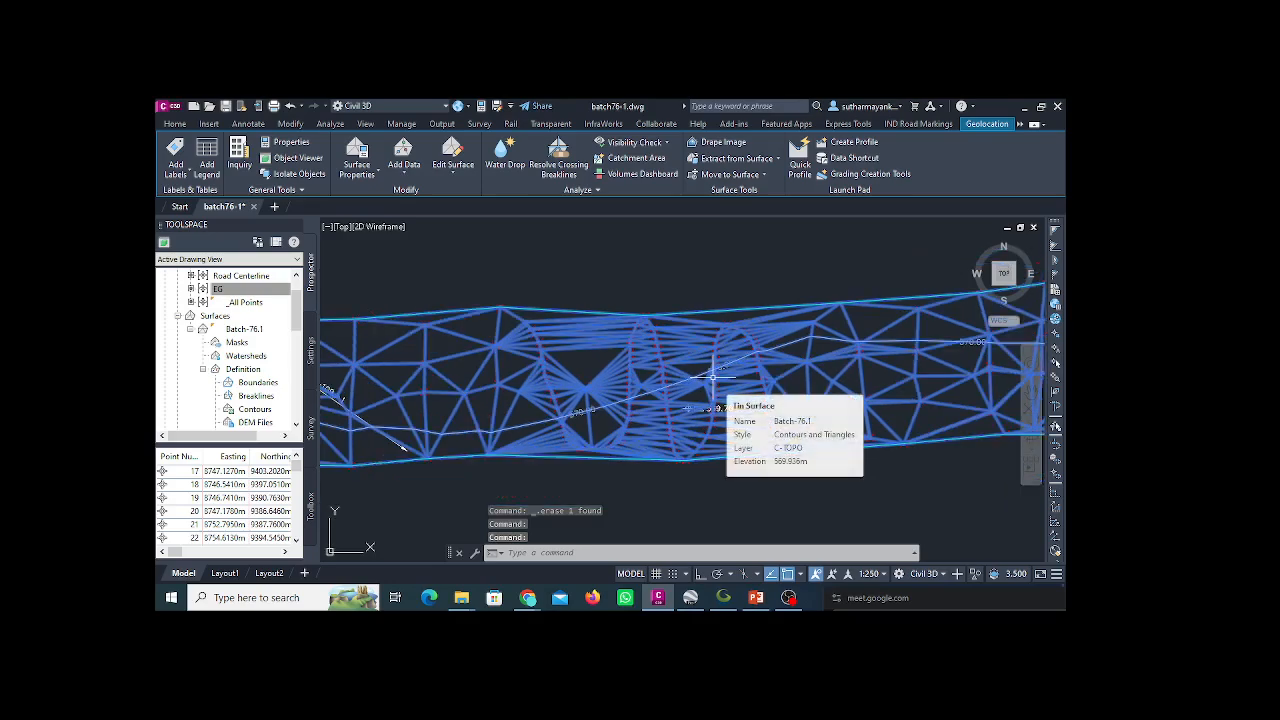
key(Escape)
- Delete the slope label at the western end of the surface
scroll(690, 385, down, 3)
scroll(527, 345, up, 8)
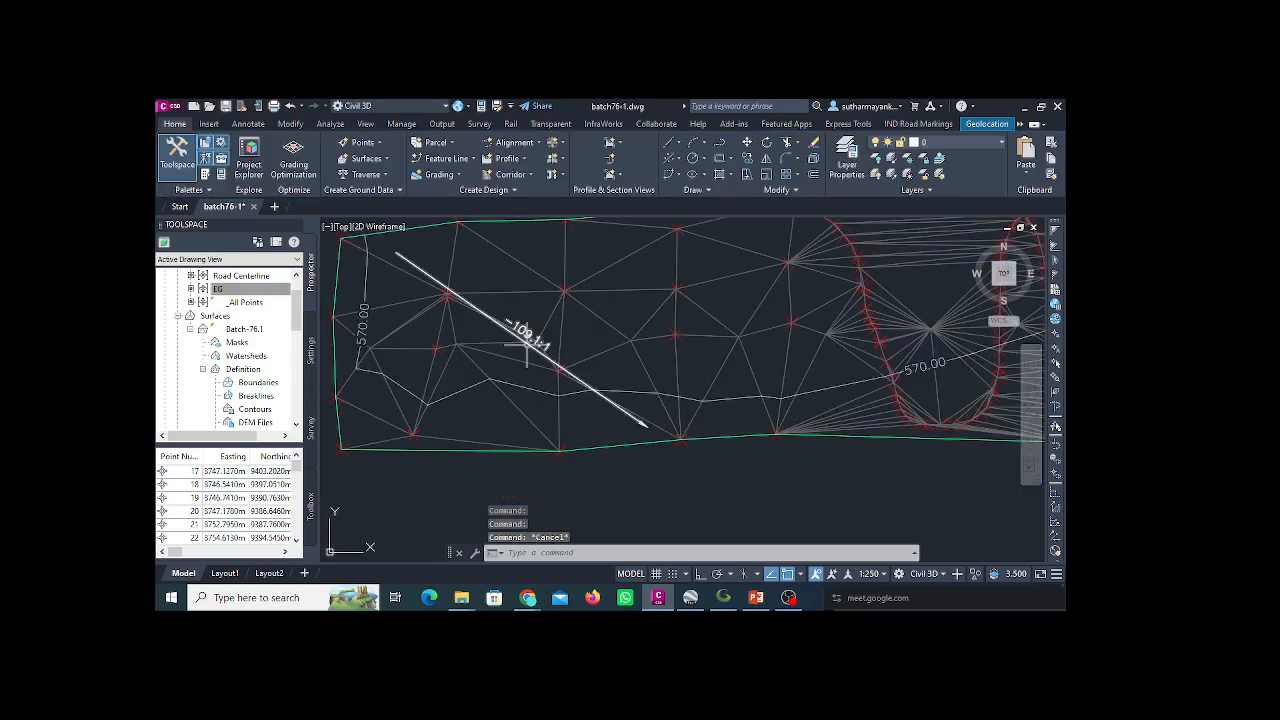
click(527, 345)
key(Delete)
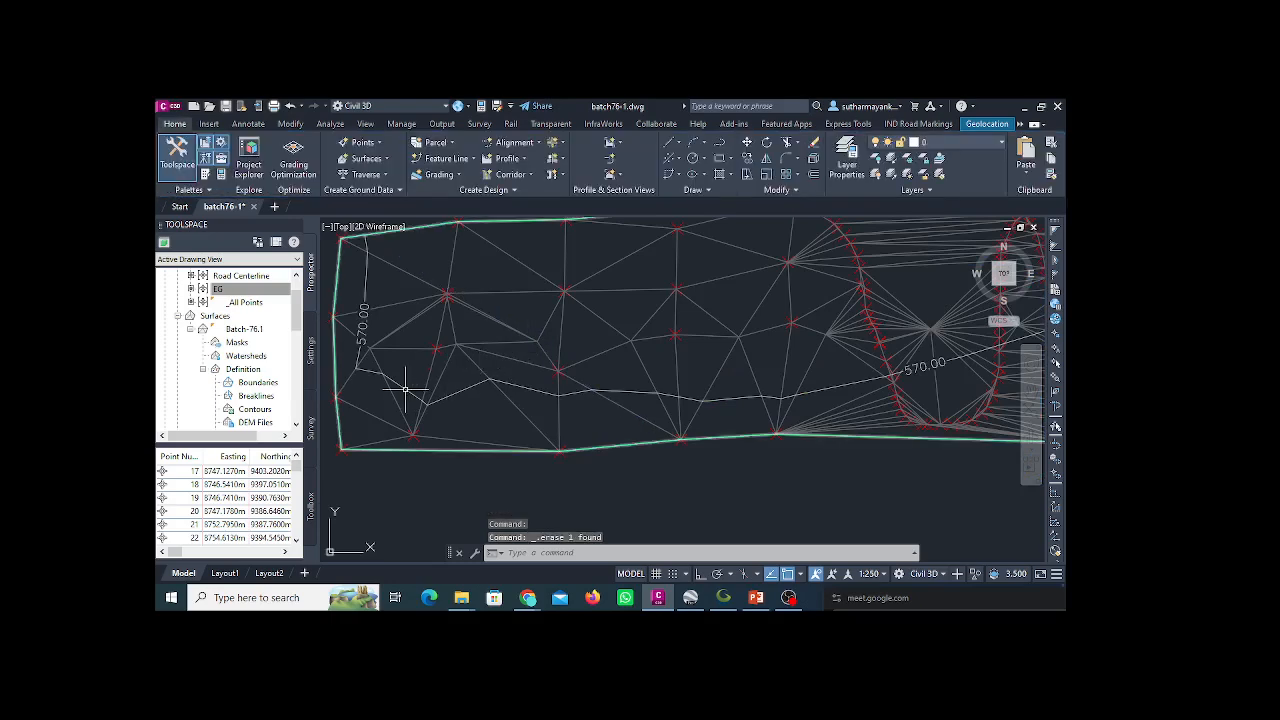
- Examine the TIN triangles and the contour label from the western end across to the eastern end of the surface
scroll(634, 363, down, 3)
scroll(641, 373, up, 4)
scroll(697, 314, up, 3)
scroll(686, 286, down, 3)
scroll(643, 306, up, 5)
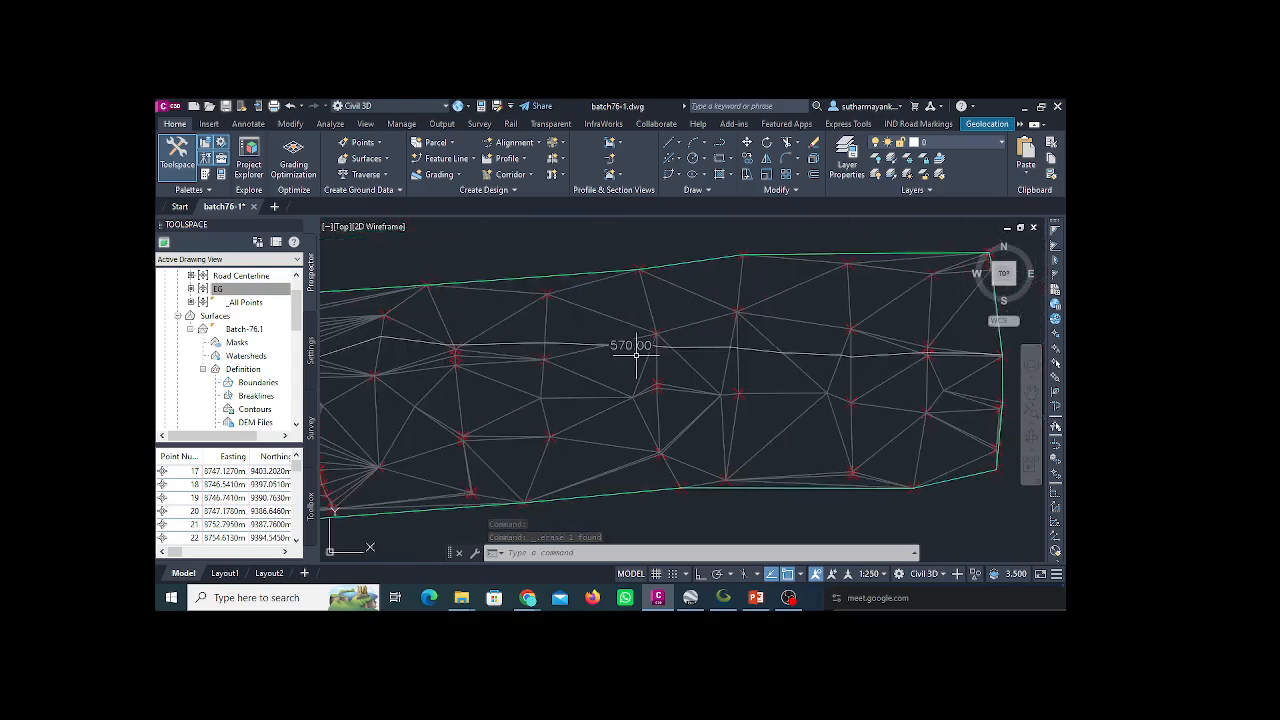
scroll(651, 346, down, 3)
scroll(590, 365, up, 3)
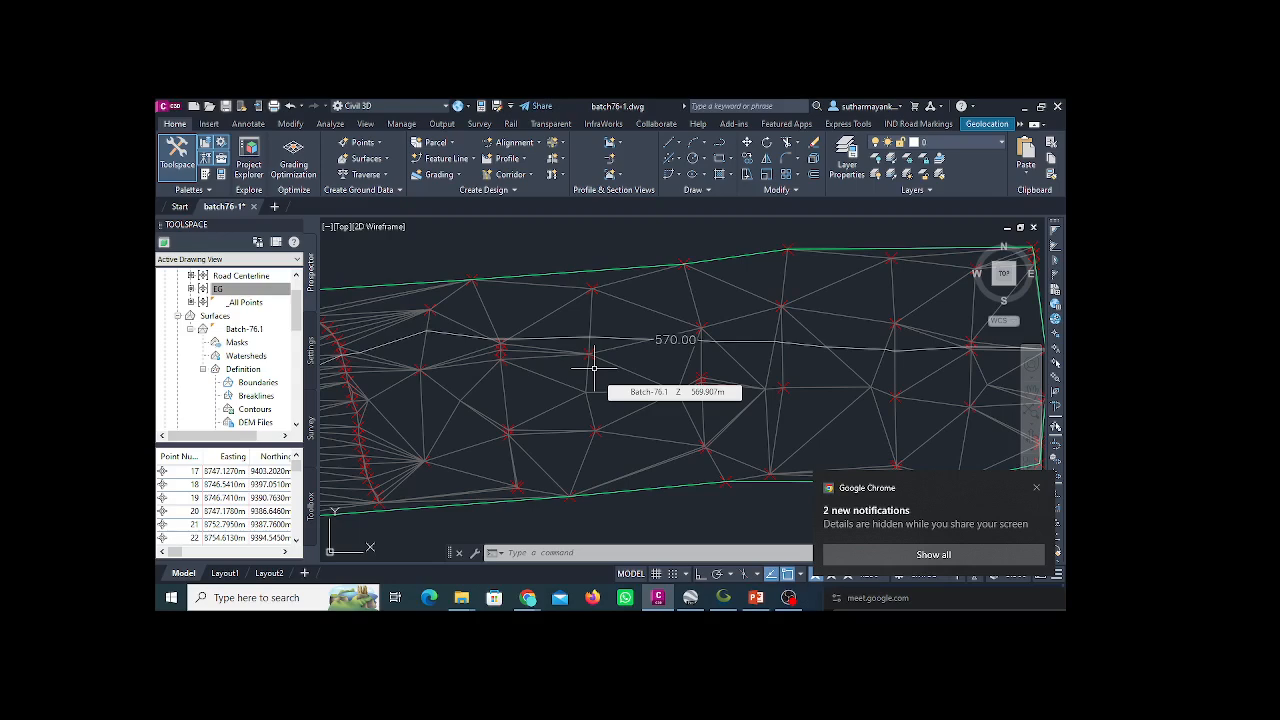
- Delete the long outer triangle line of surface Batch-76.1 along the northern border, just west of the northeast corner
scroll(595, 368, up, 2)
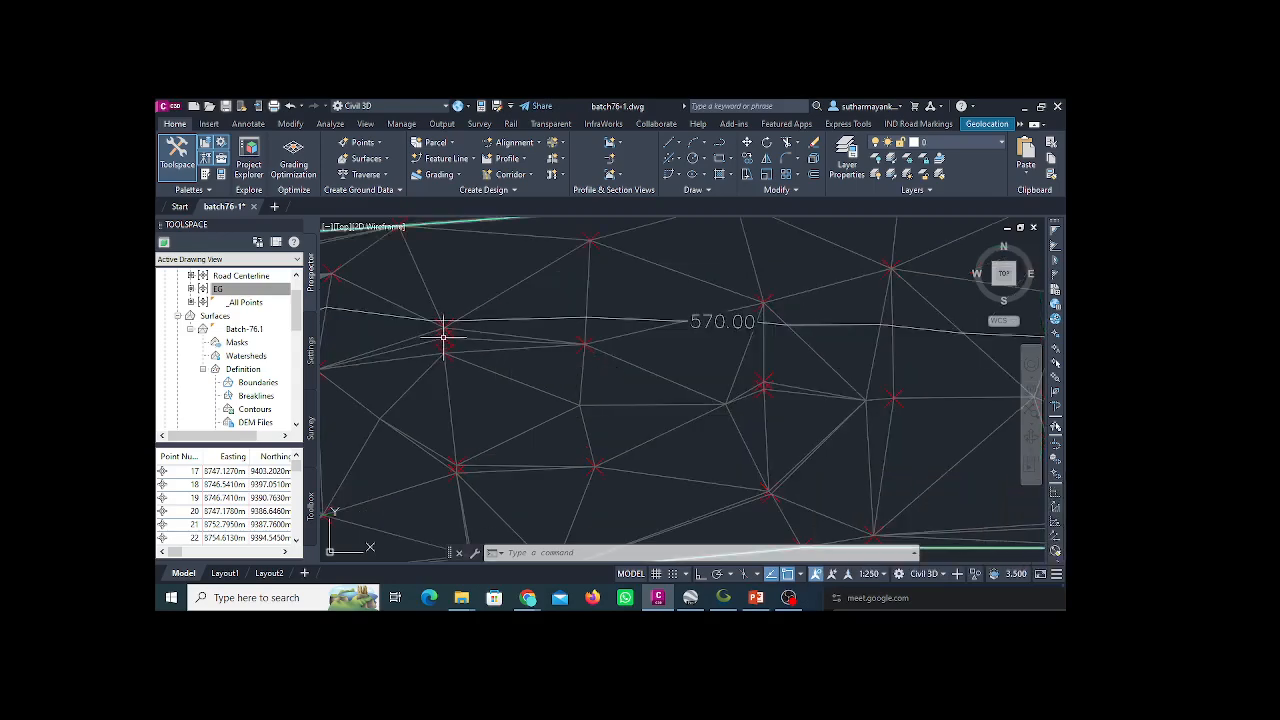
scroll(557, 423, down, 4)
scroll(725, 375, down, 2)
scroll(725, 375, up, 5)
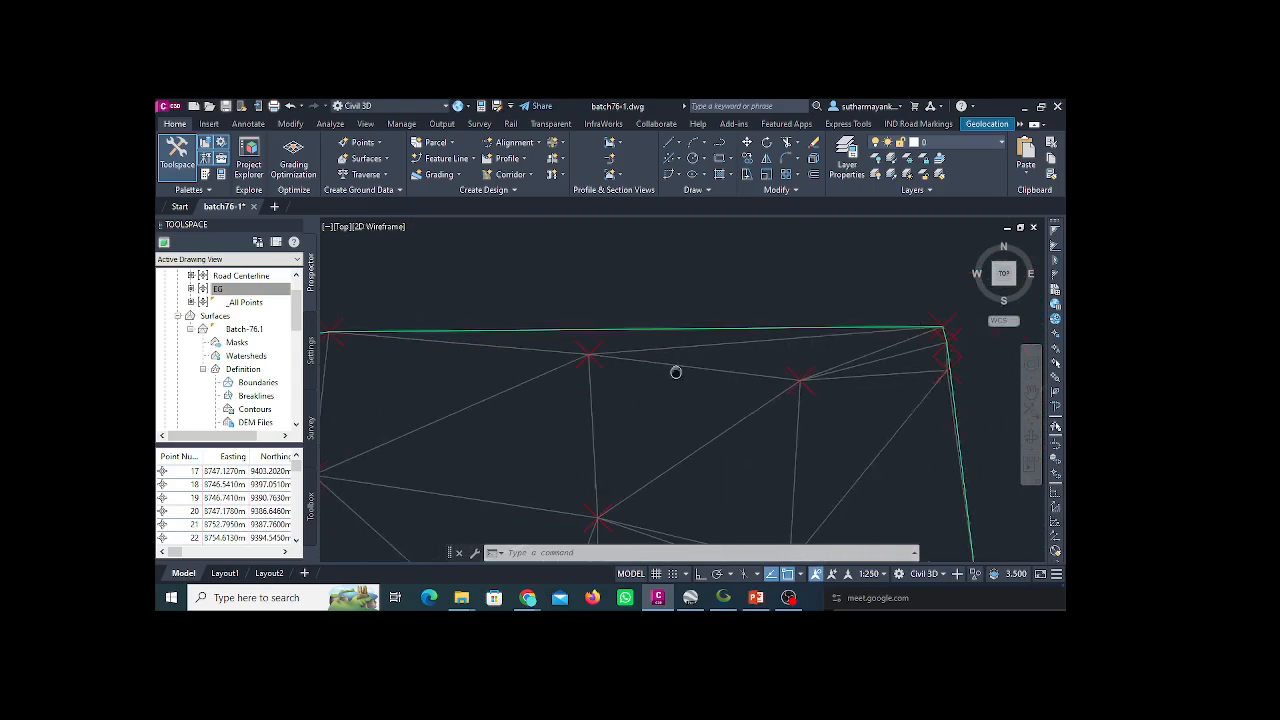
scroll(706, 369, down, 2)
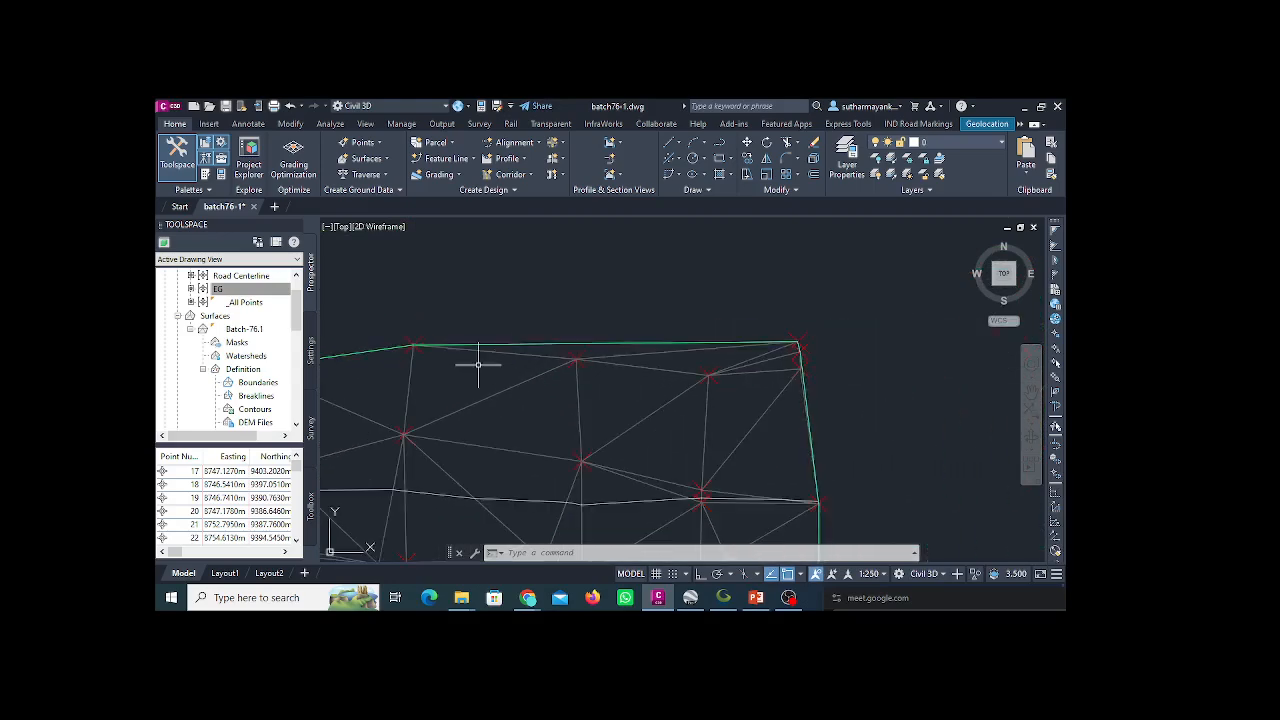
click(570, 342)
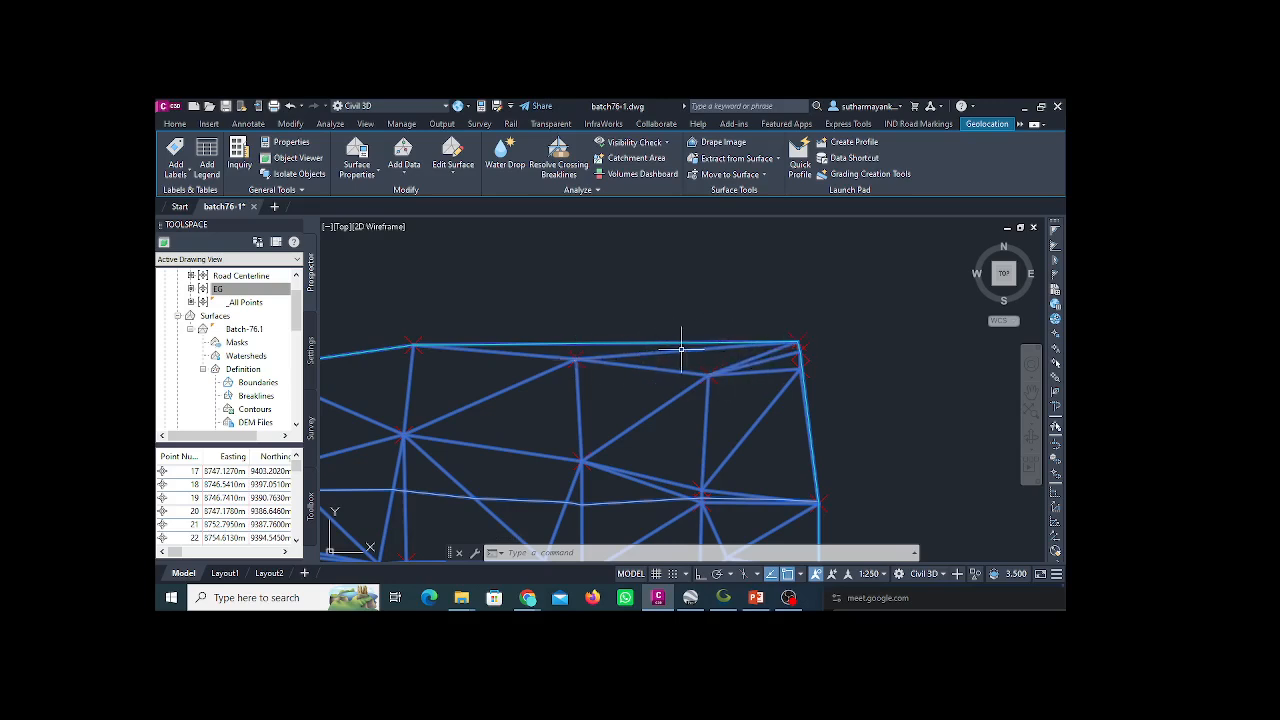
click(456, 172)
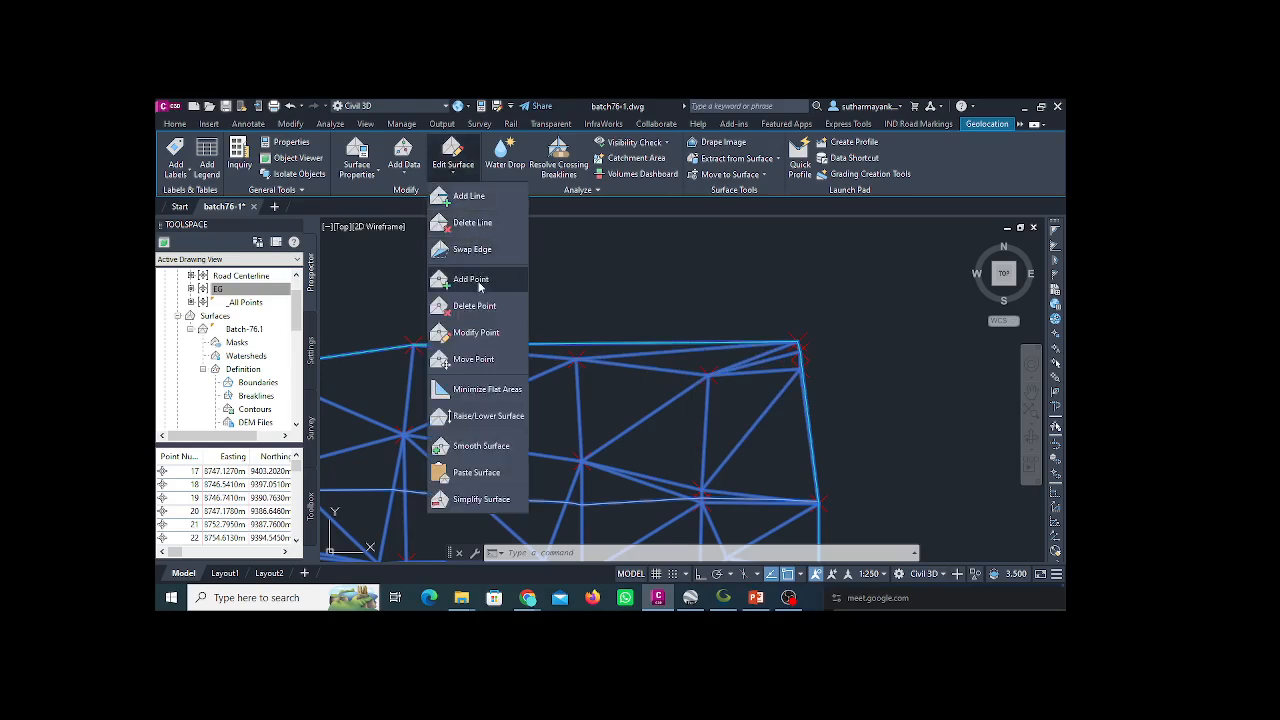
click(472, 222)
click(654, 340)
click(651, 351)
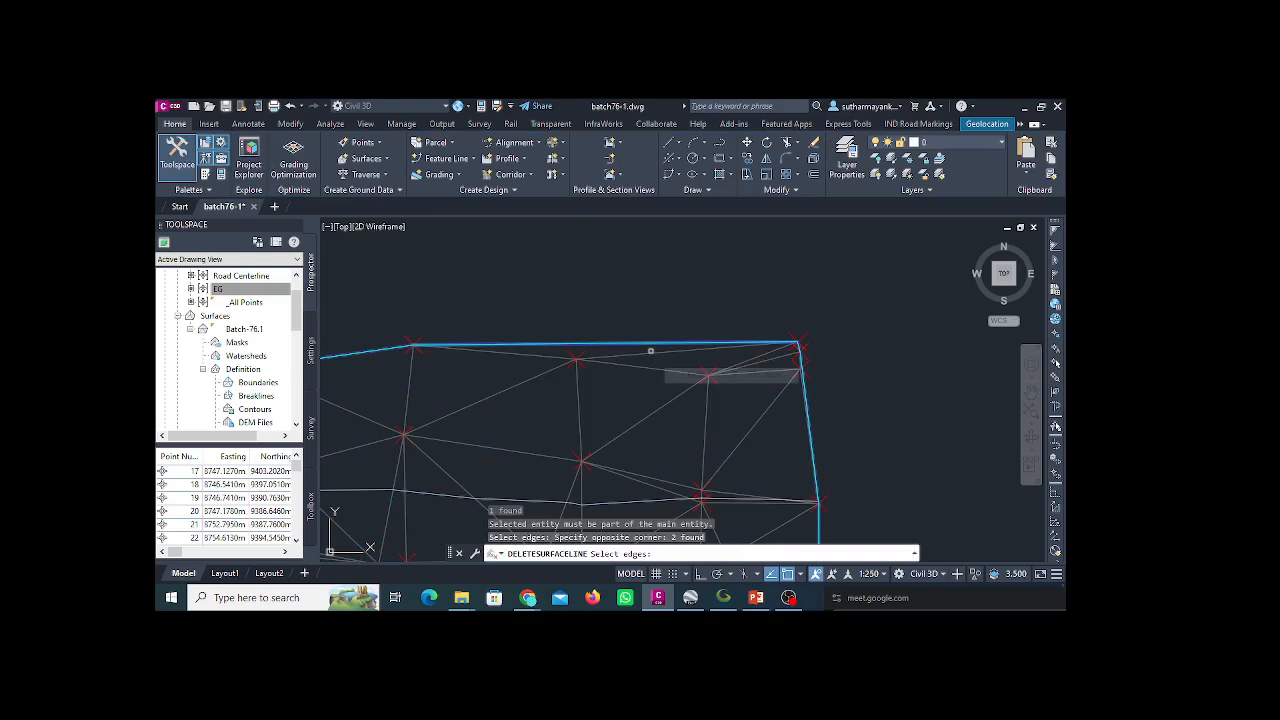
key(Return)
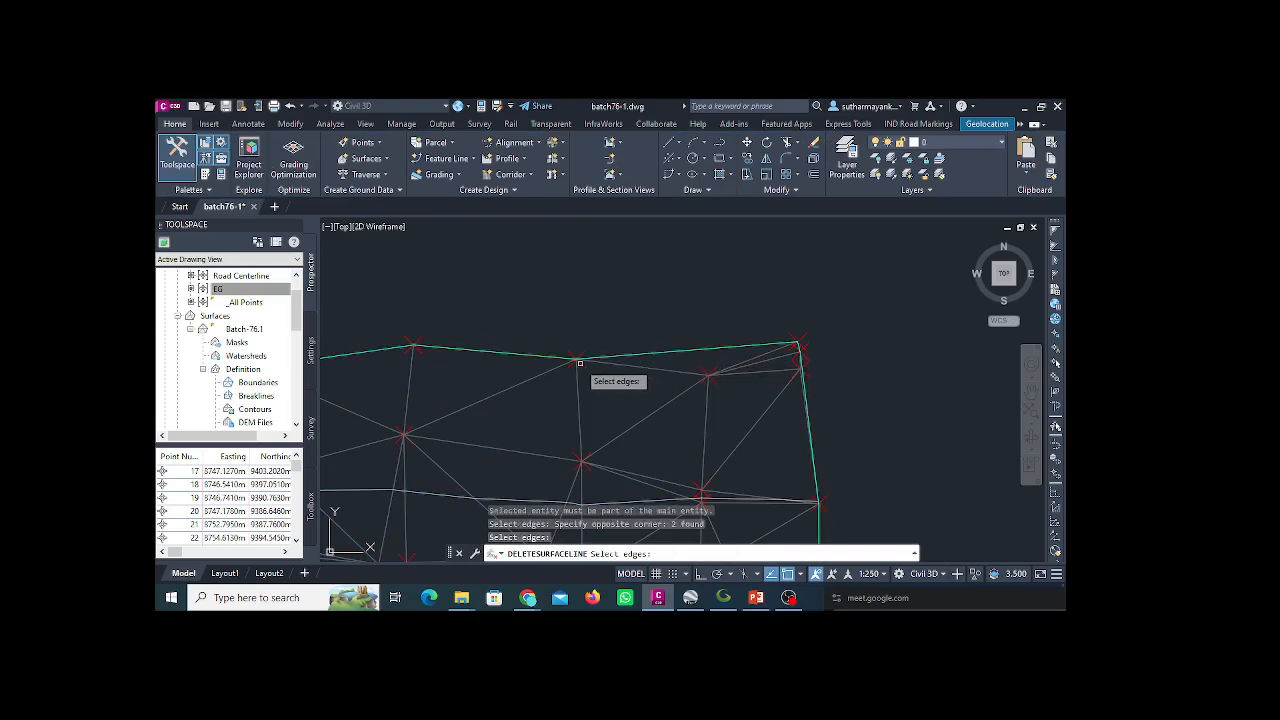
- Delete the remaining long border edge running to the northeast corner of the surface and end the line deletion
click(728, 336)
click(718, 350)
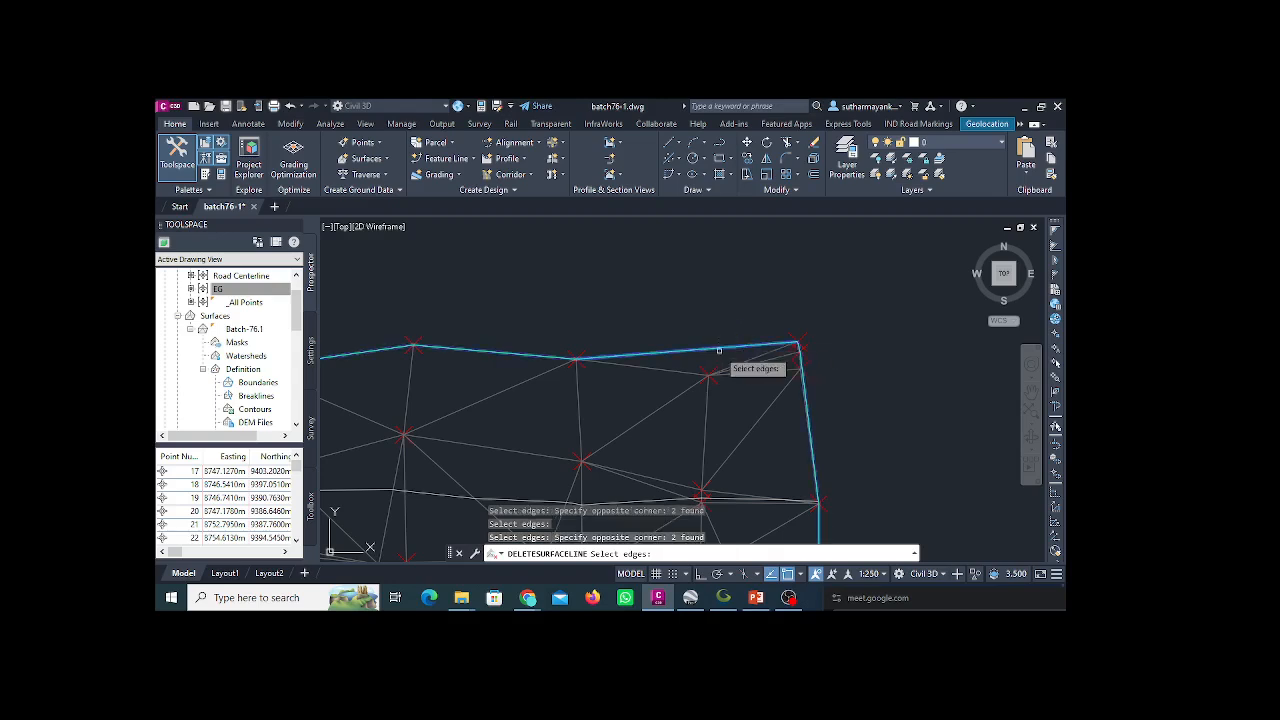
key(Return)
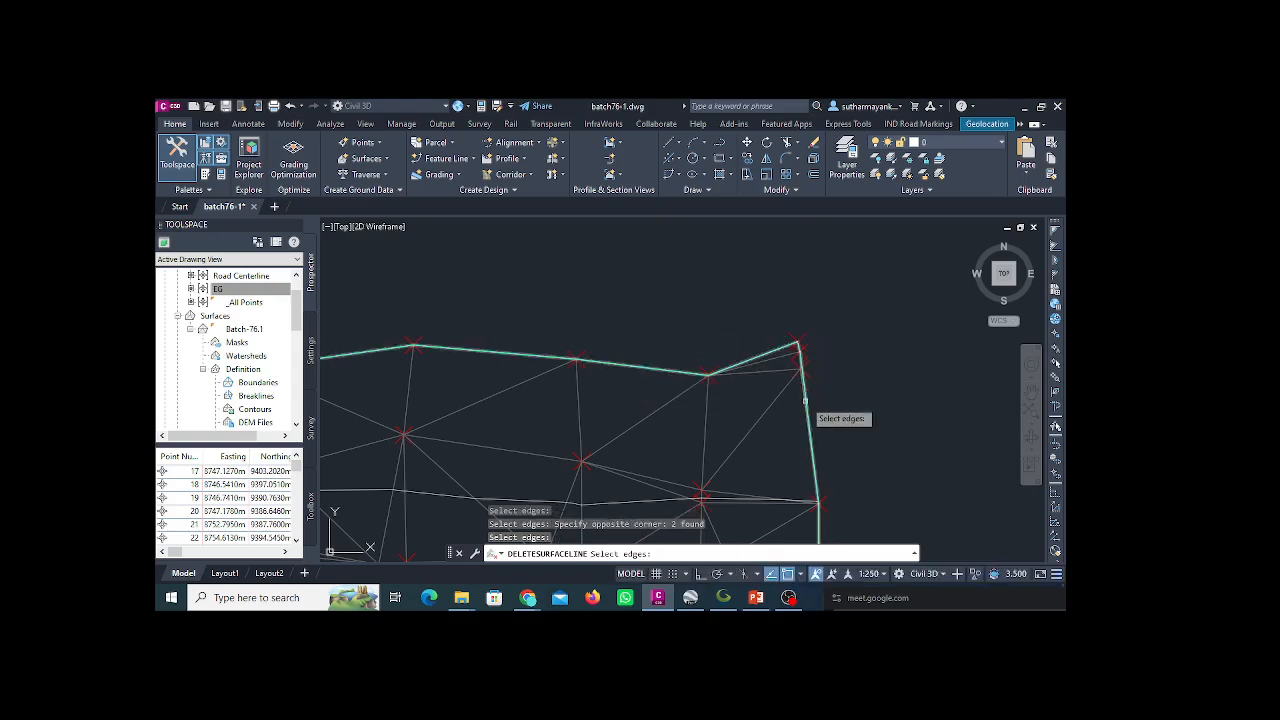
scroll(800, 415, down, 4)
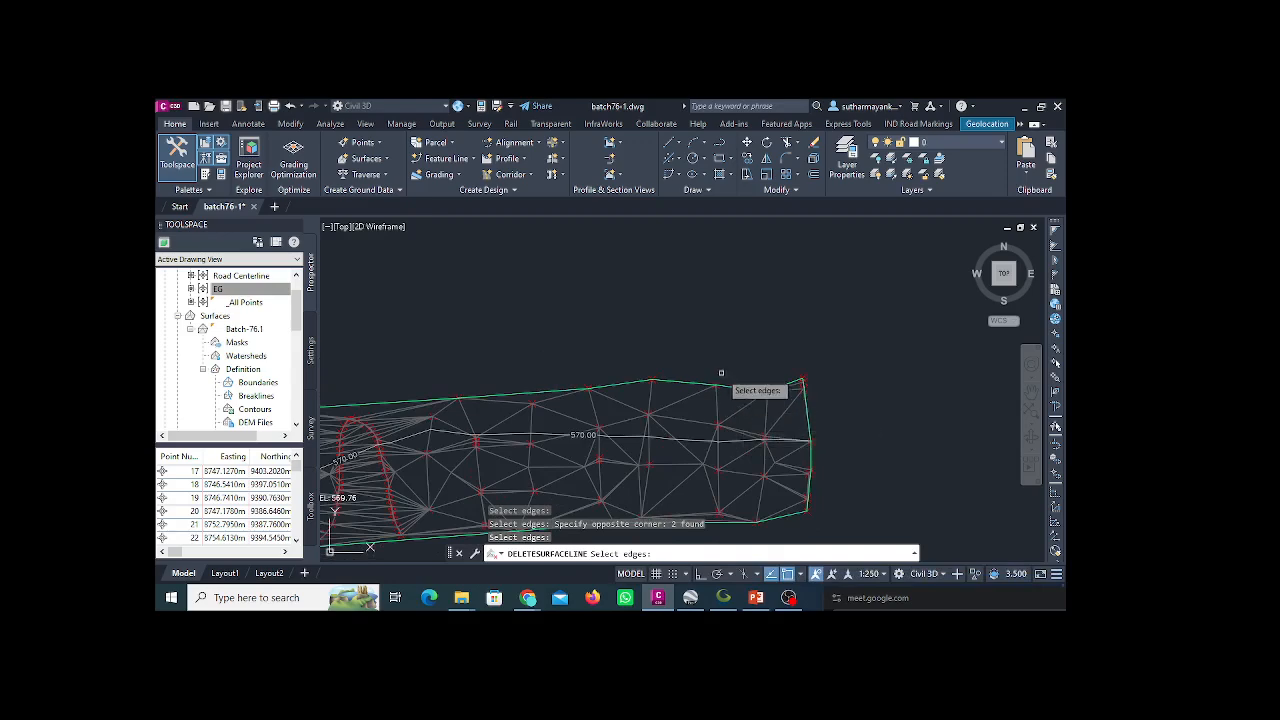
scroll(690, 400, down, 3)
scroll(575, 414, up, 4)
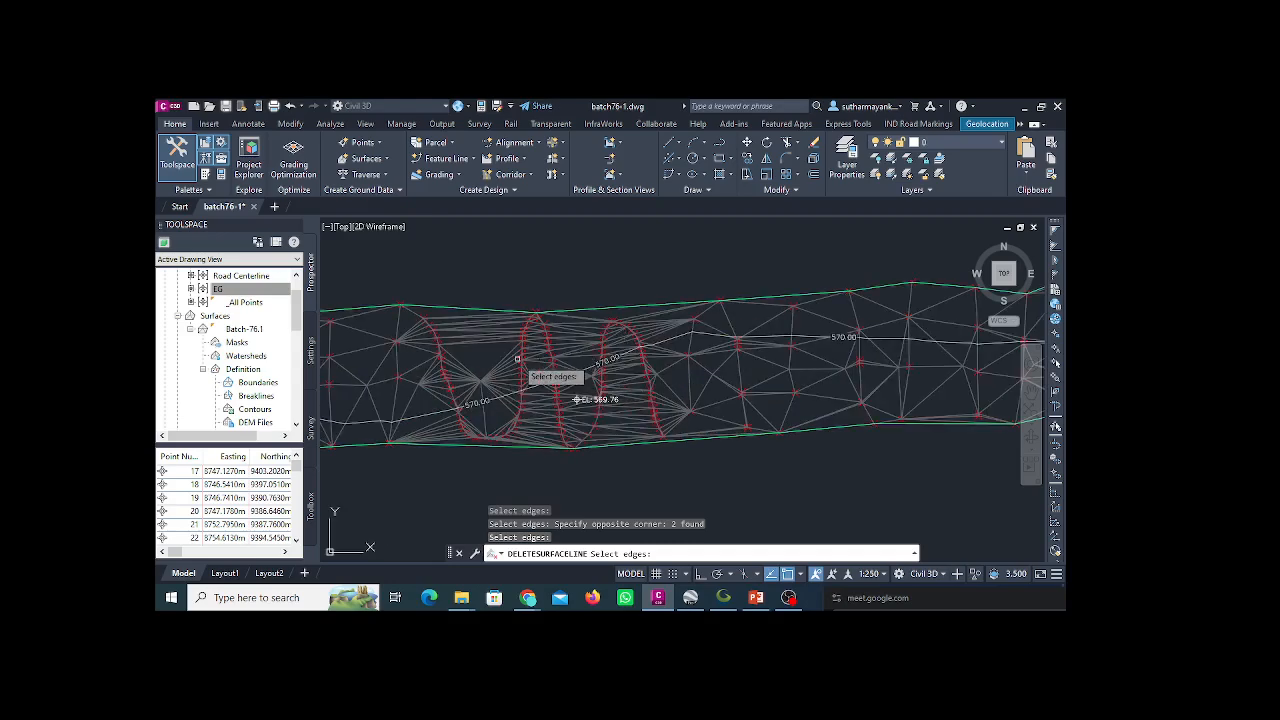
key(Escape)
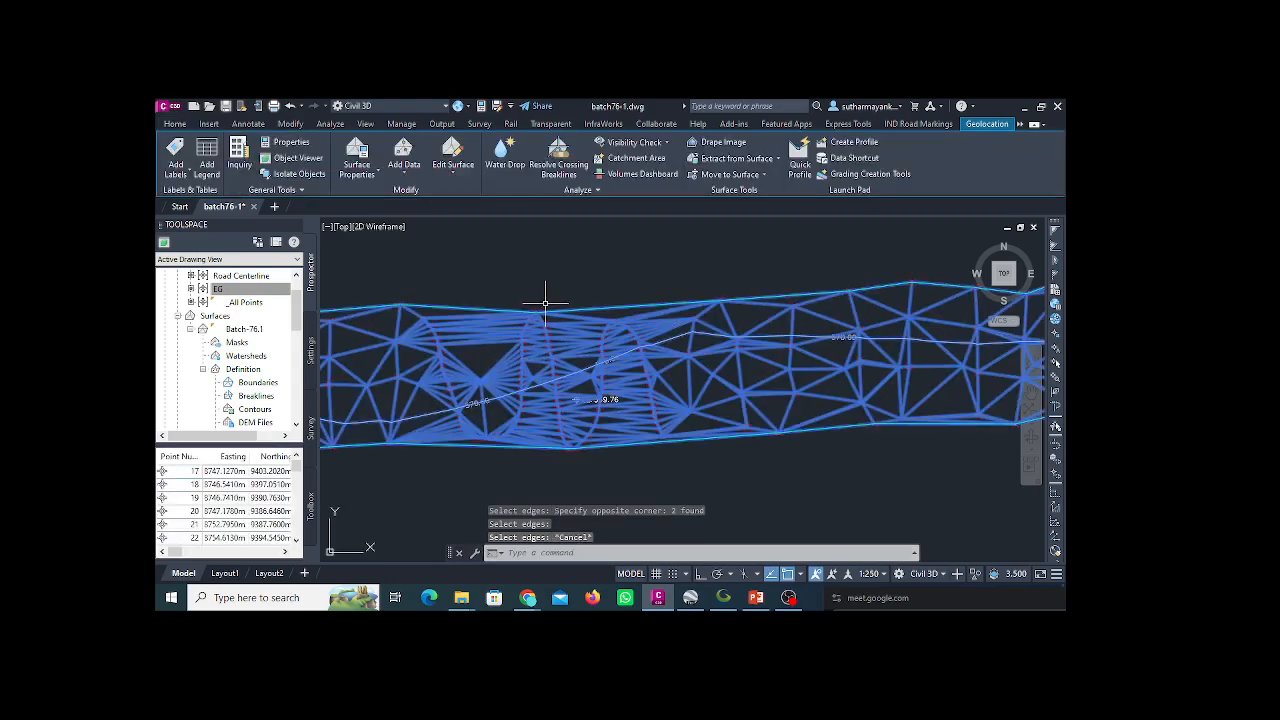
- Open the surface's Contours and Triangles style for editing and review its contour, point, triangle, watershed and analysis settings
click(376, 176)
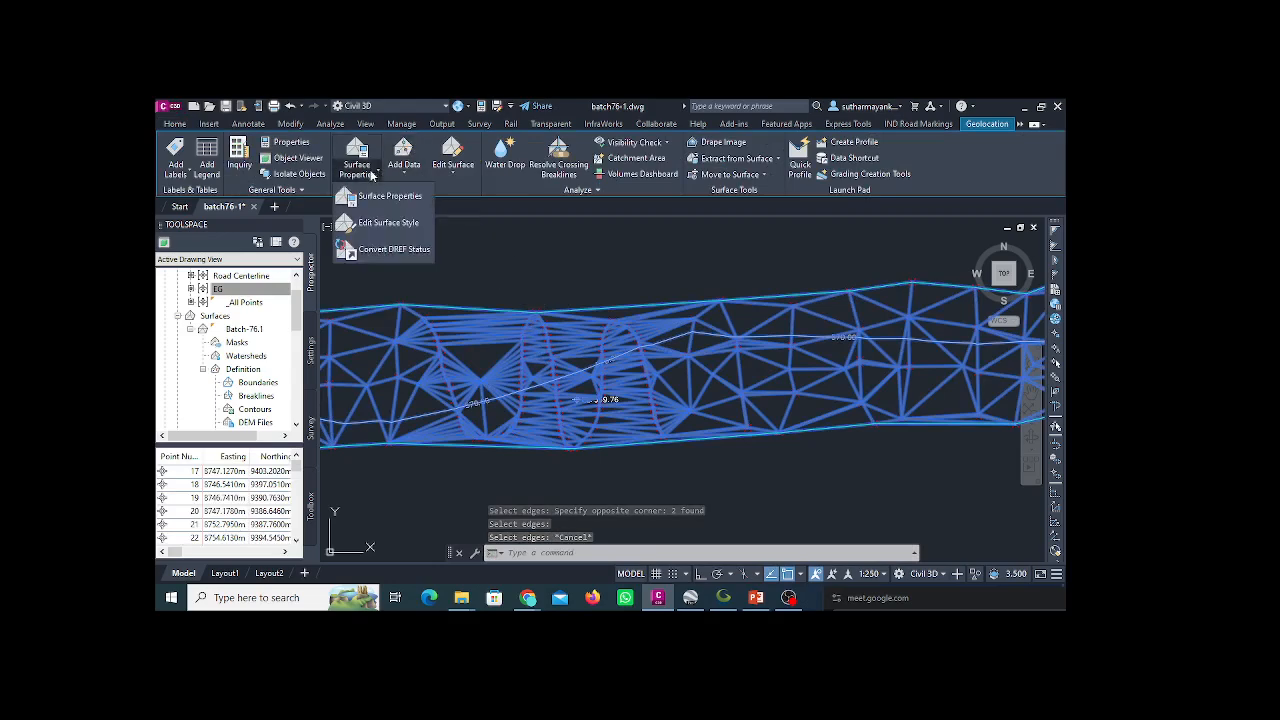
click(385, 224)
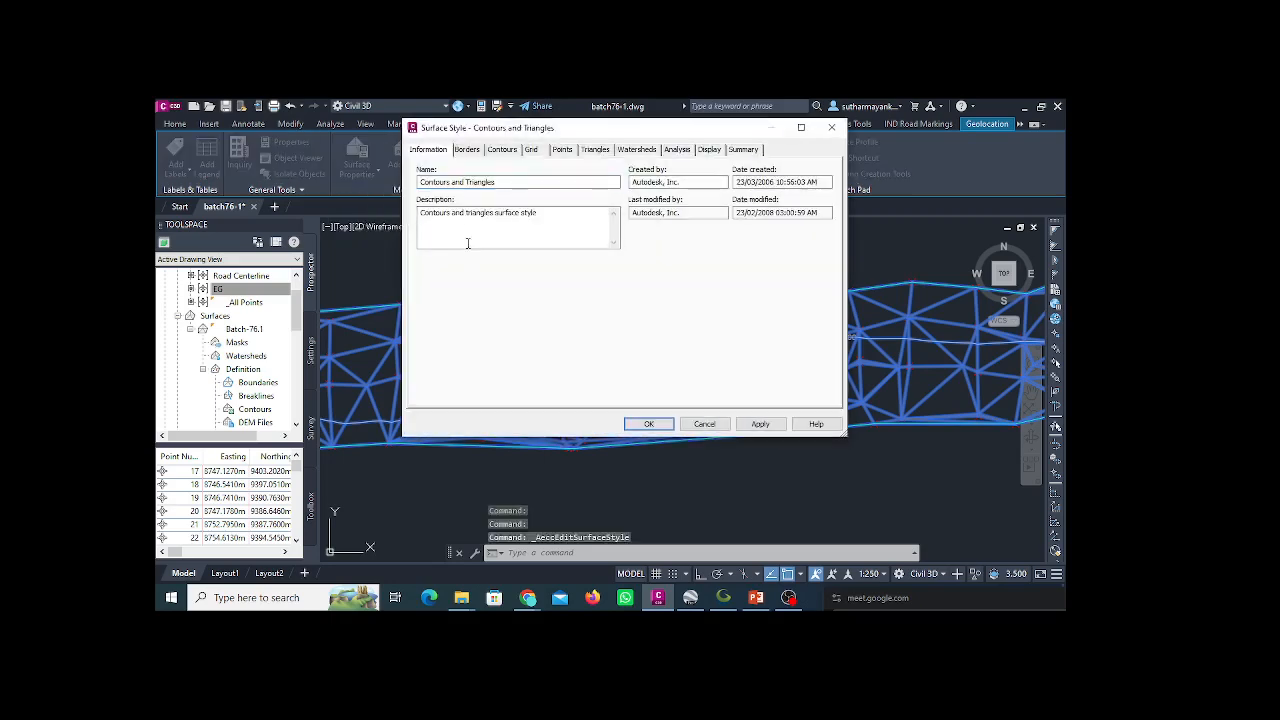
click(502, 150)
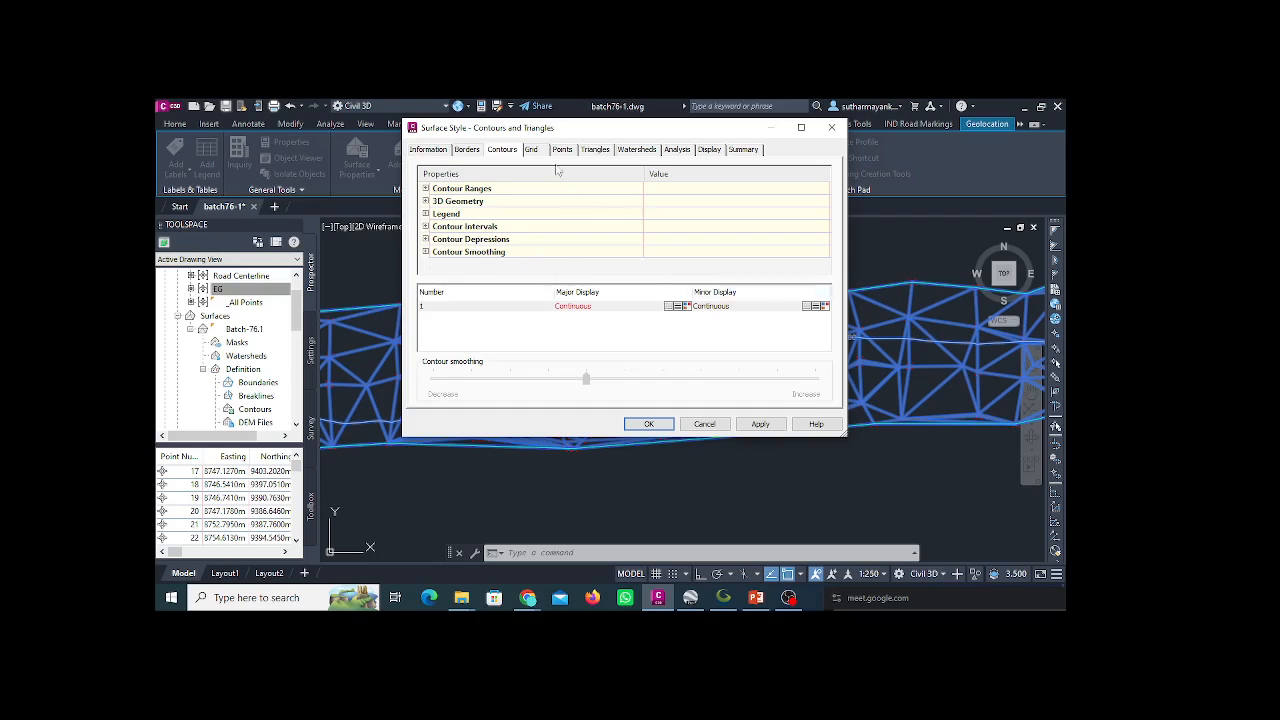
click(561, 150)
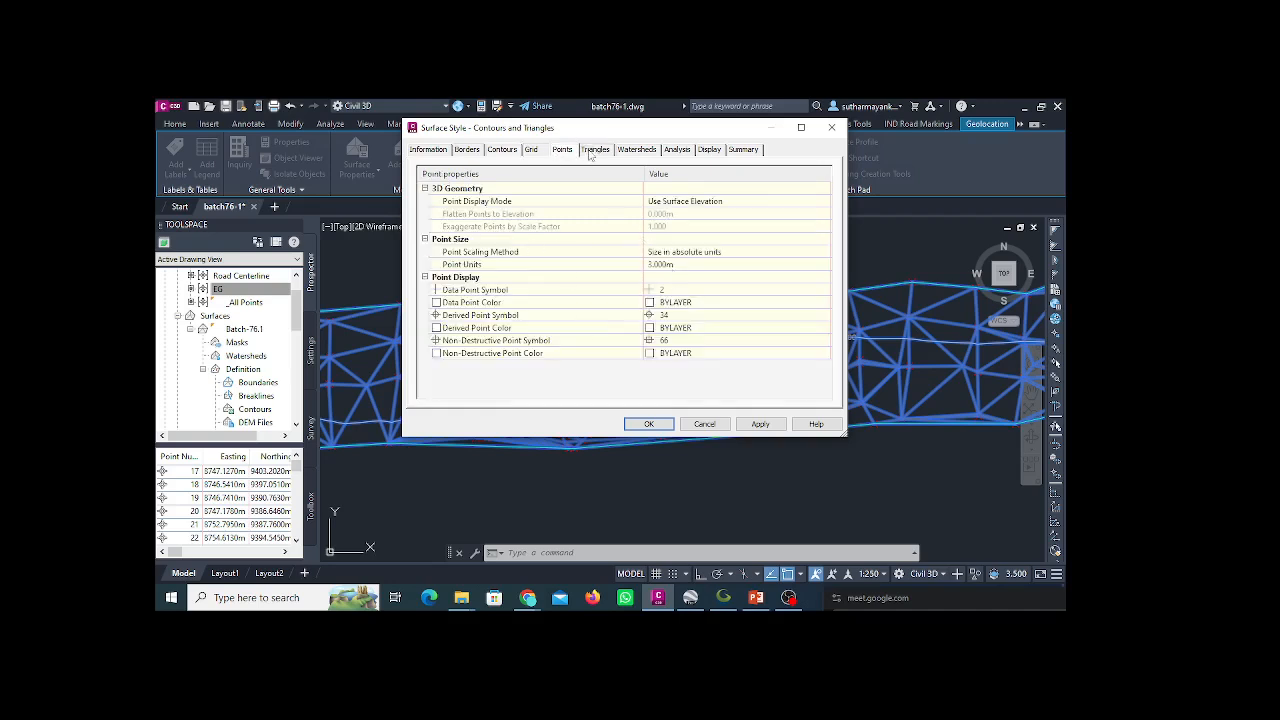
click(594, 150)
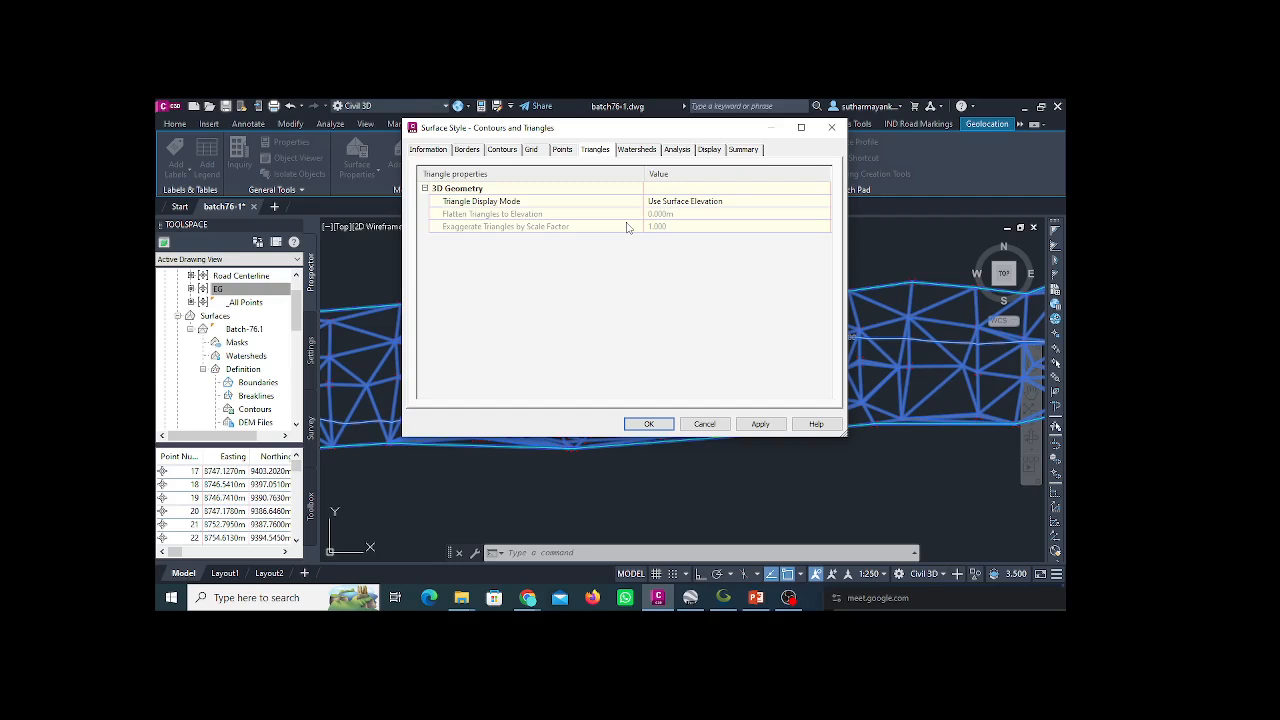
click(634, 150)
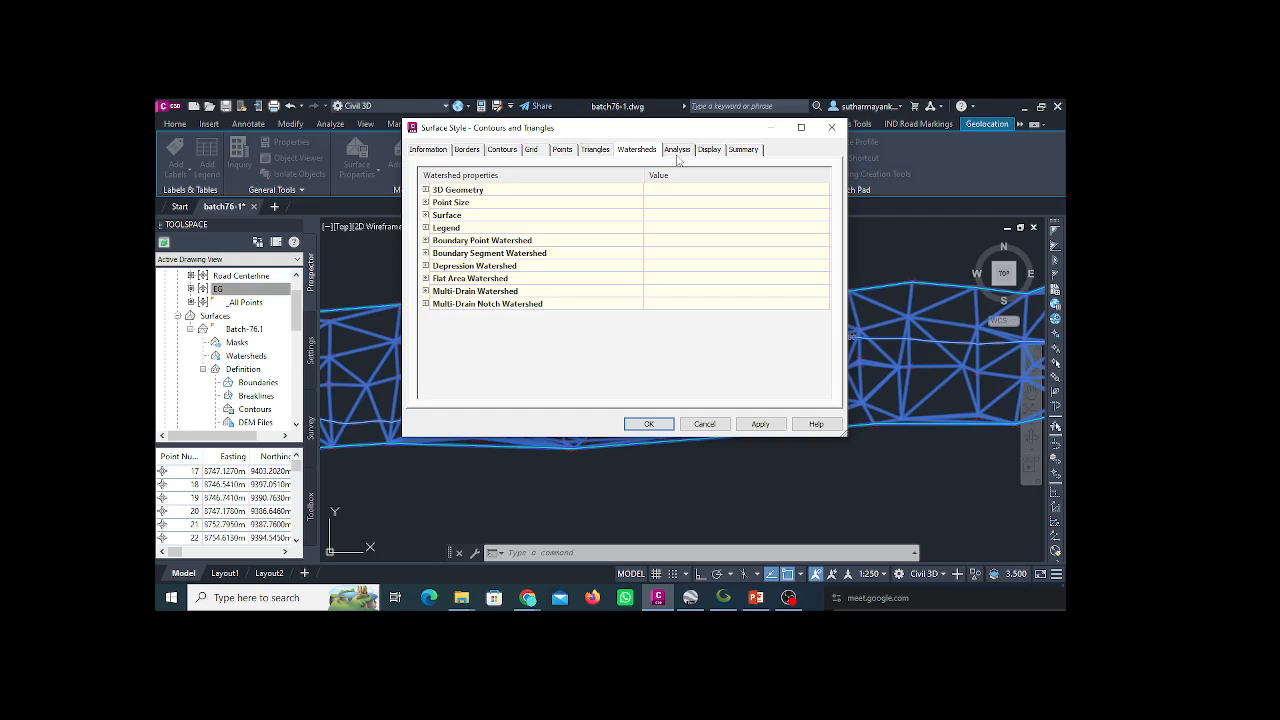
click(677, 150)
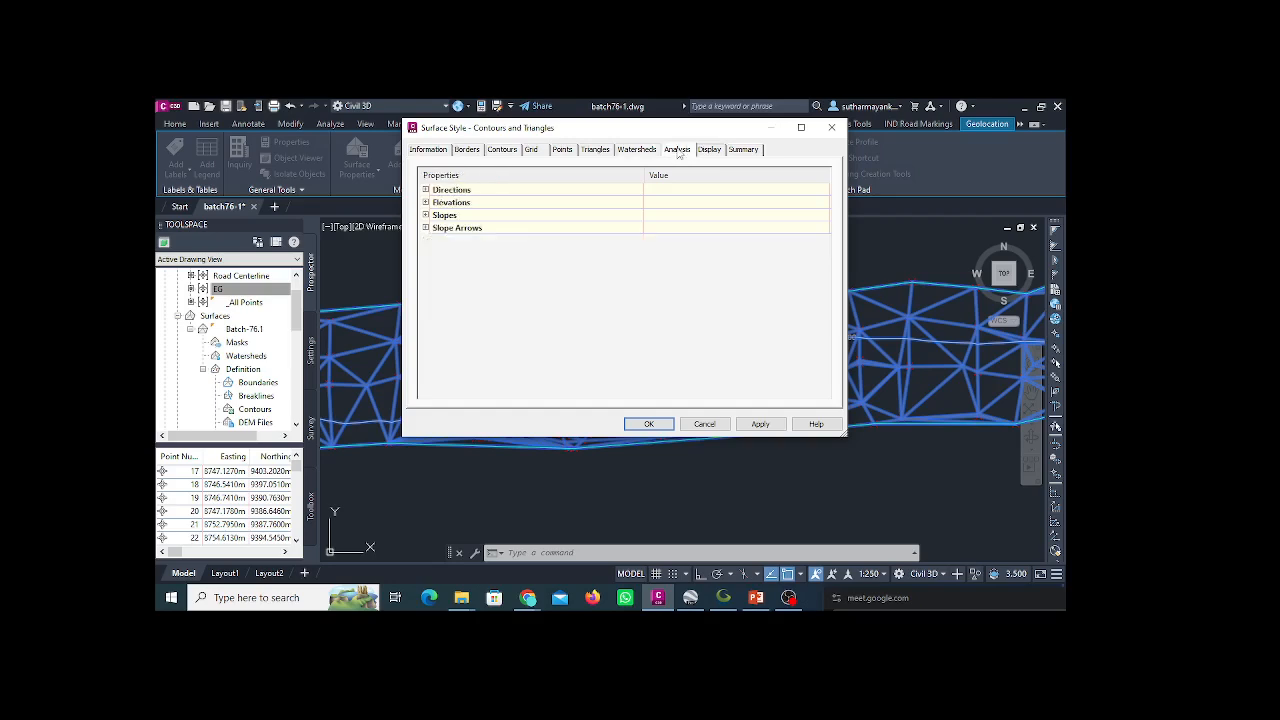
- Turn off the visibility of the major and minor contours in the surface style's plan display settings
click(712, 151)
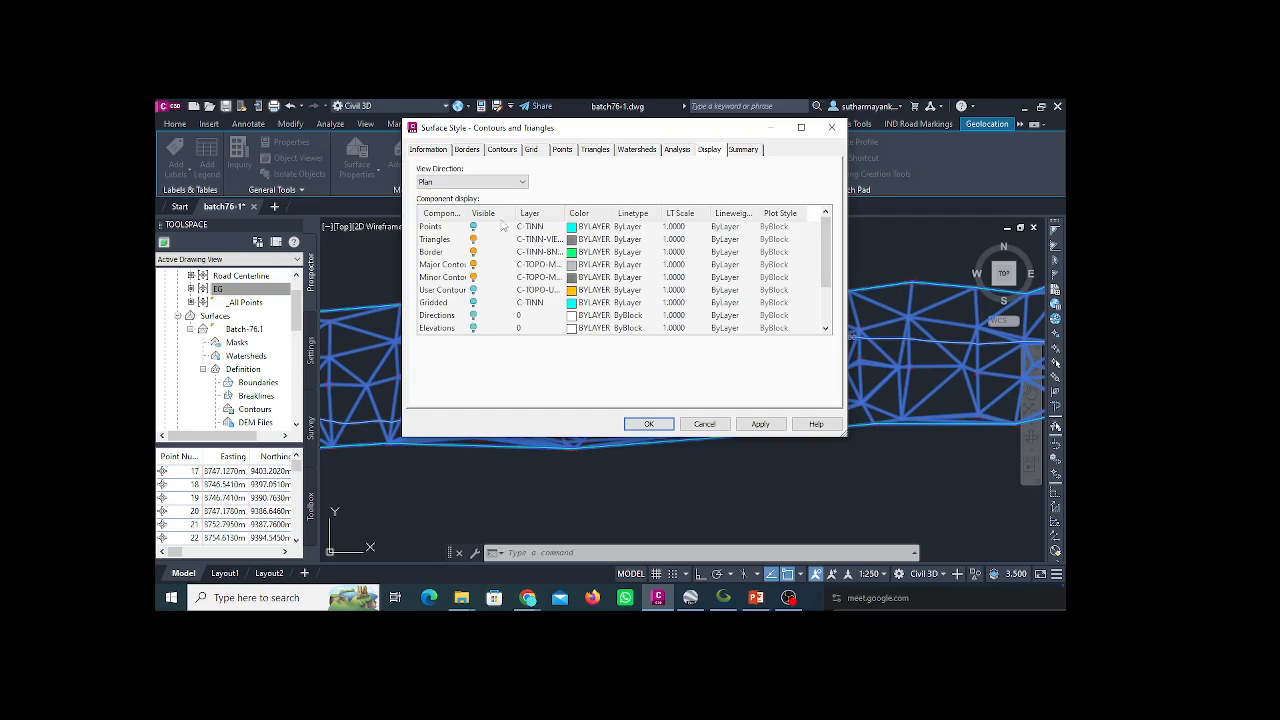
scroll(485, 270, down, 2)
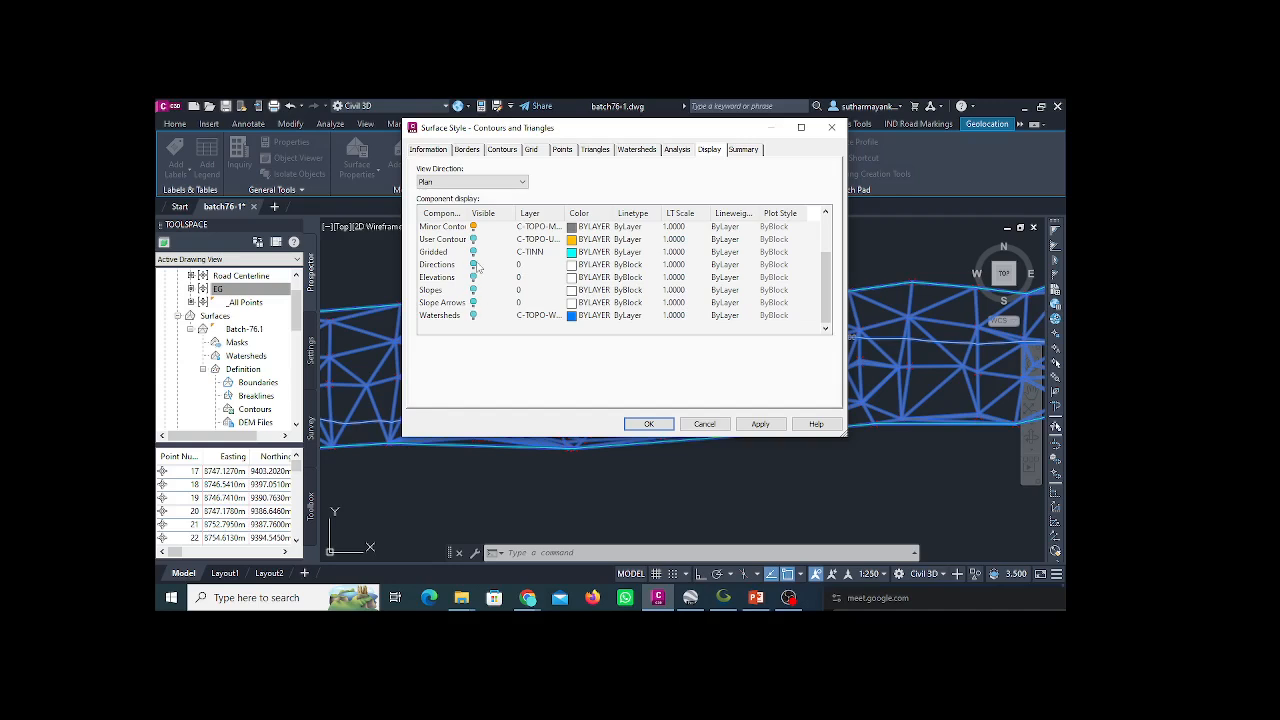
scroll(478, 266, up, 2)
scroll(487, 283, down, 2)
scroll(474, 298, up, 2)
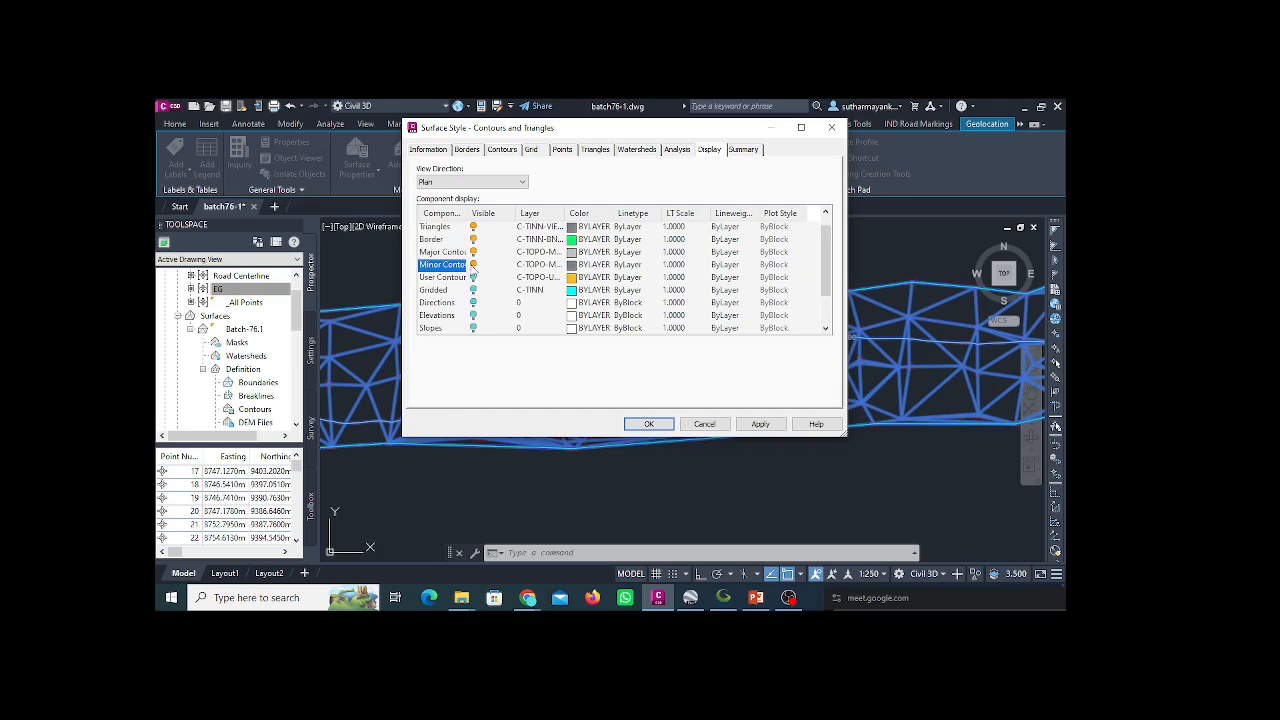
click(473, 252)
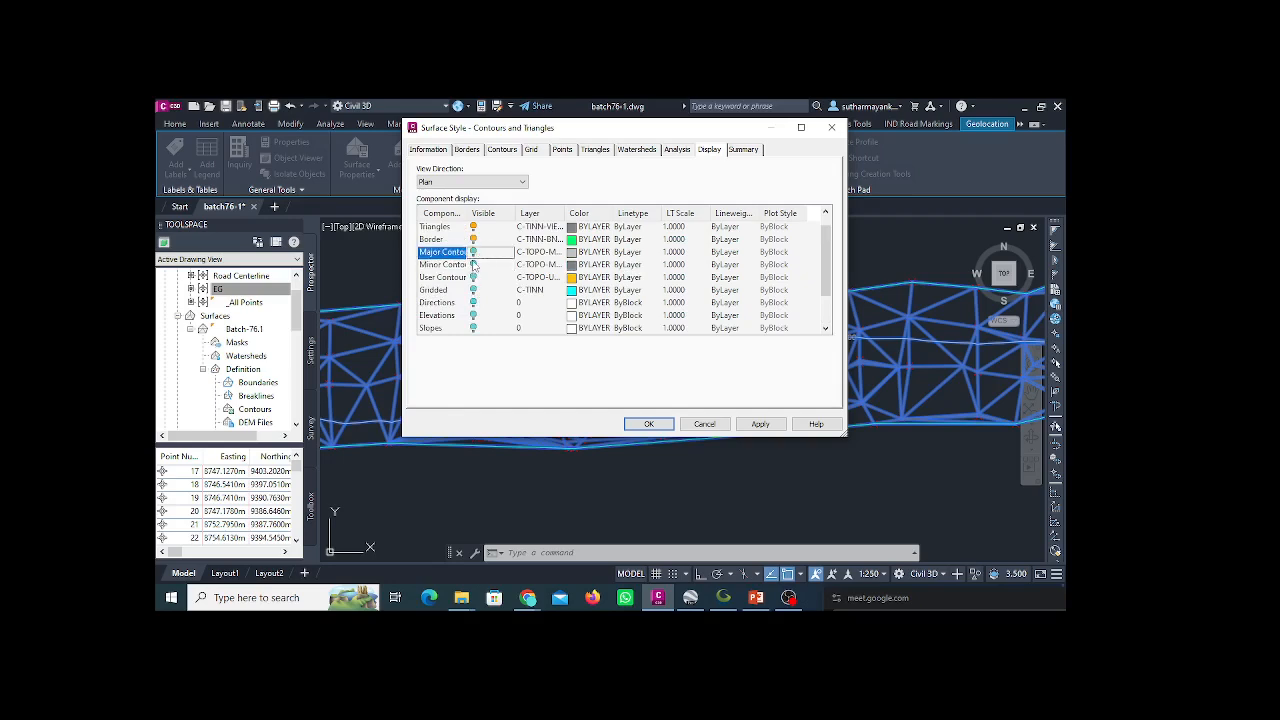
- Make the Slope Arrows component visible with Slopes kept hidden, and apply the surface style
click(473, 329)
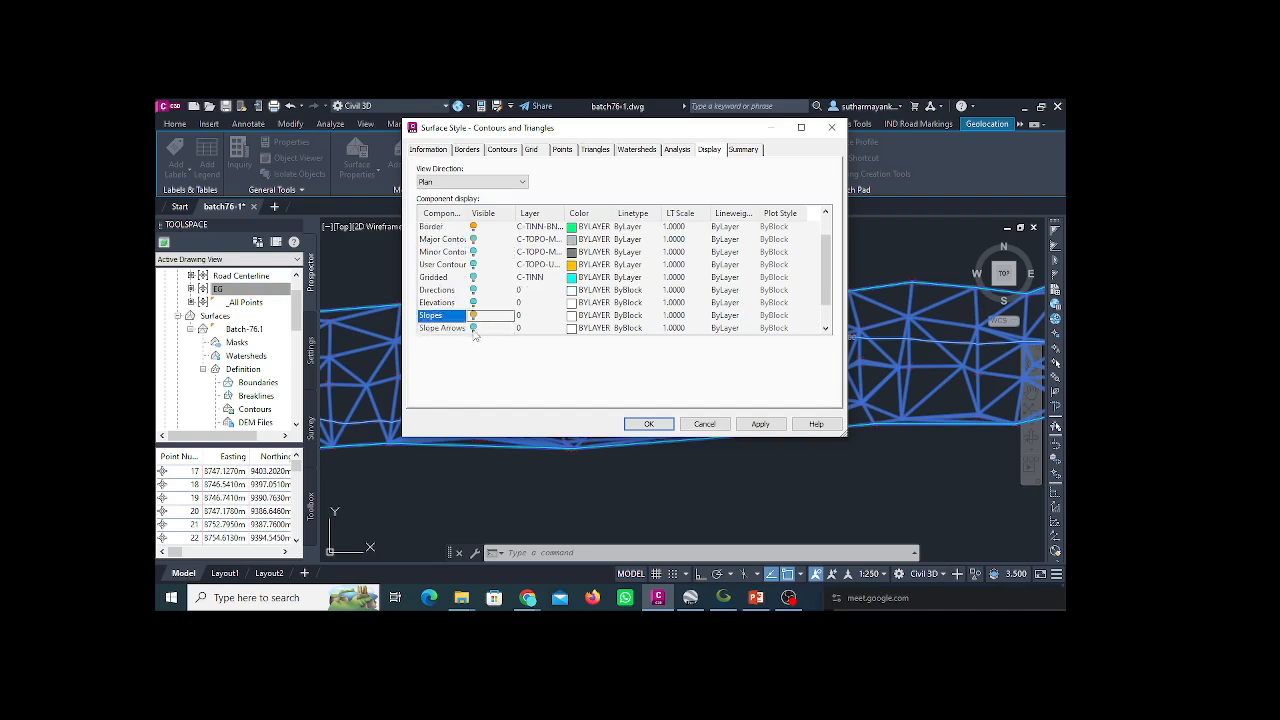
click(473, 329)
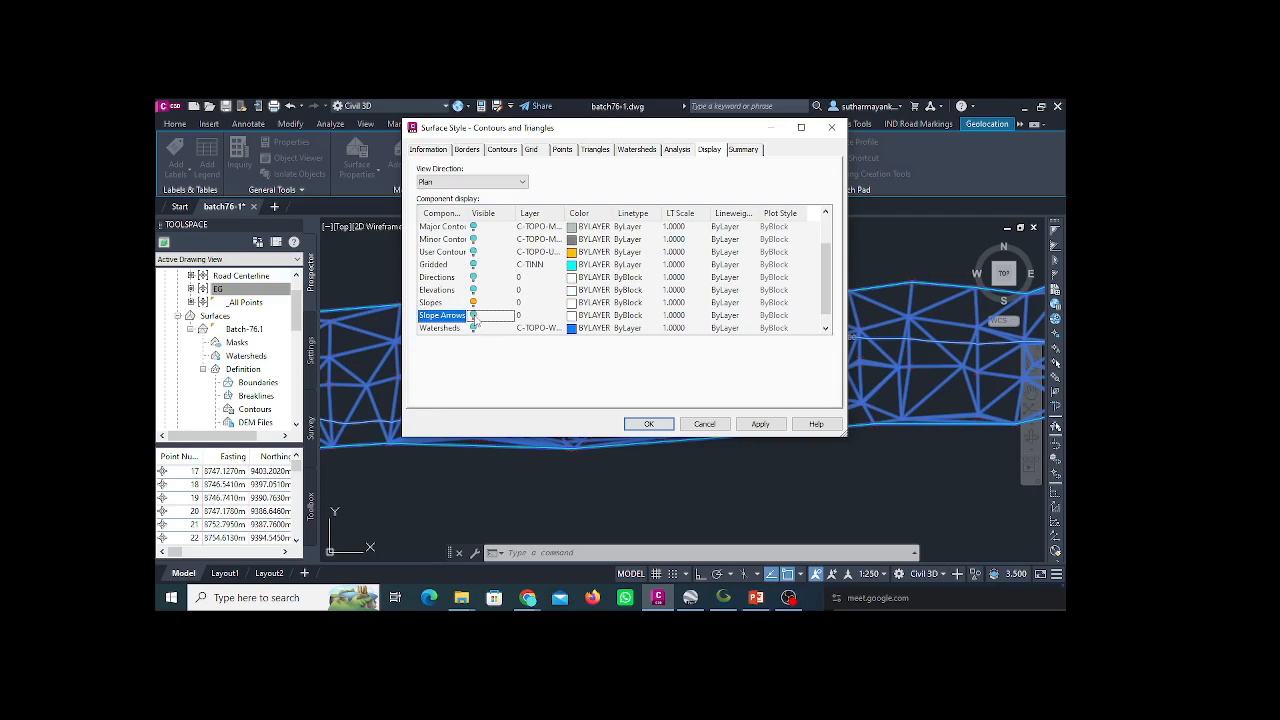
click(473, 303)
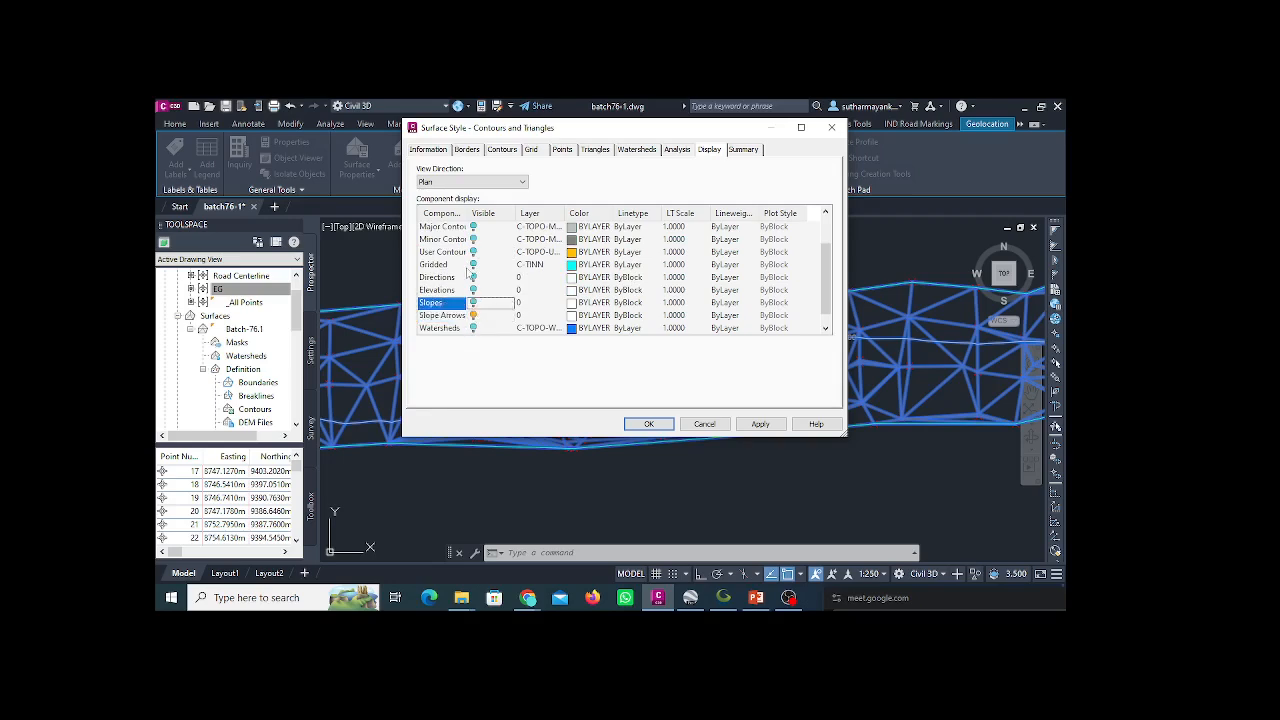
click(760, 424)
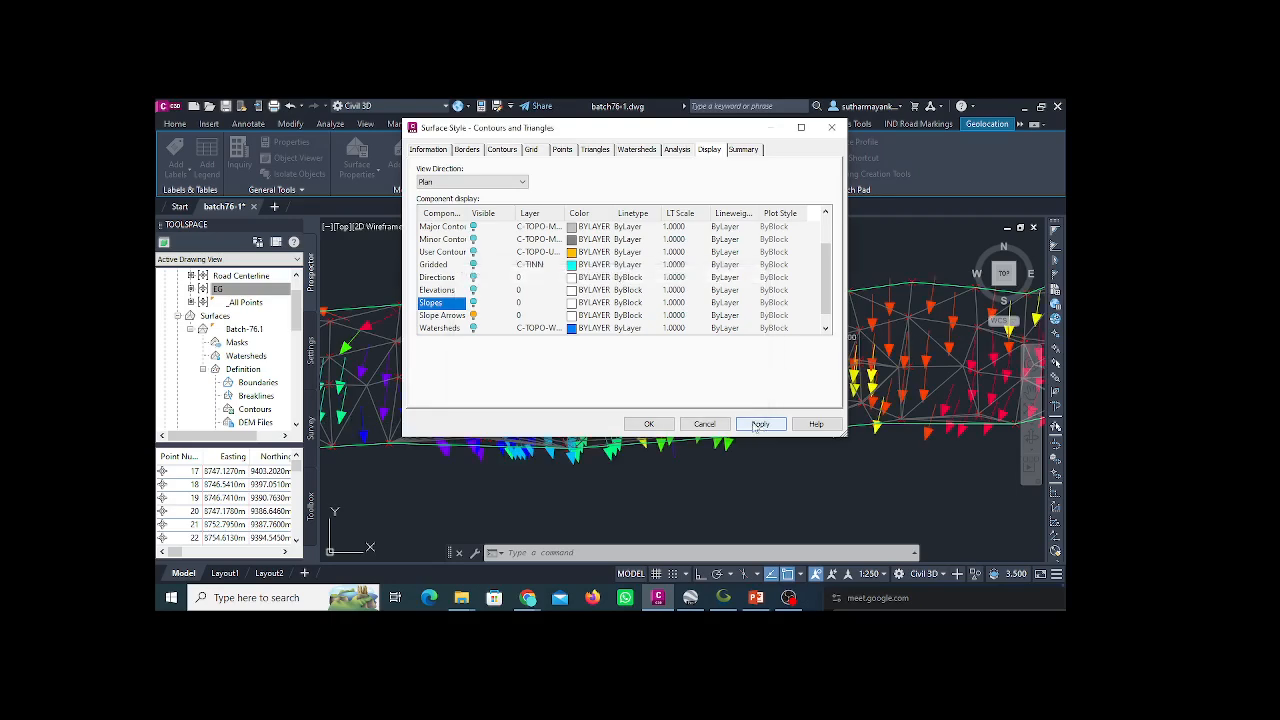
drag(736, 129, 577, 161)
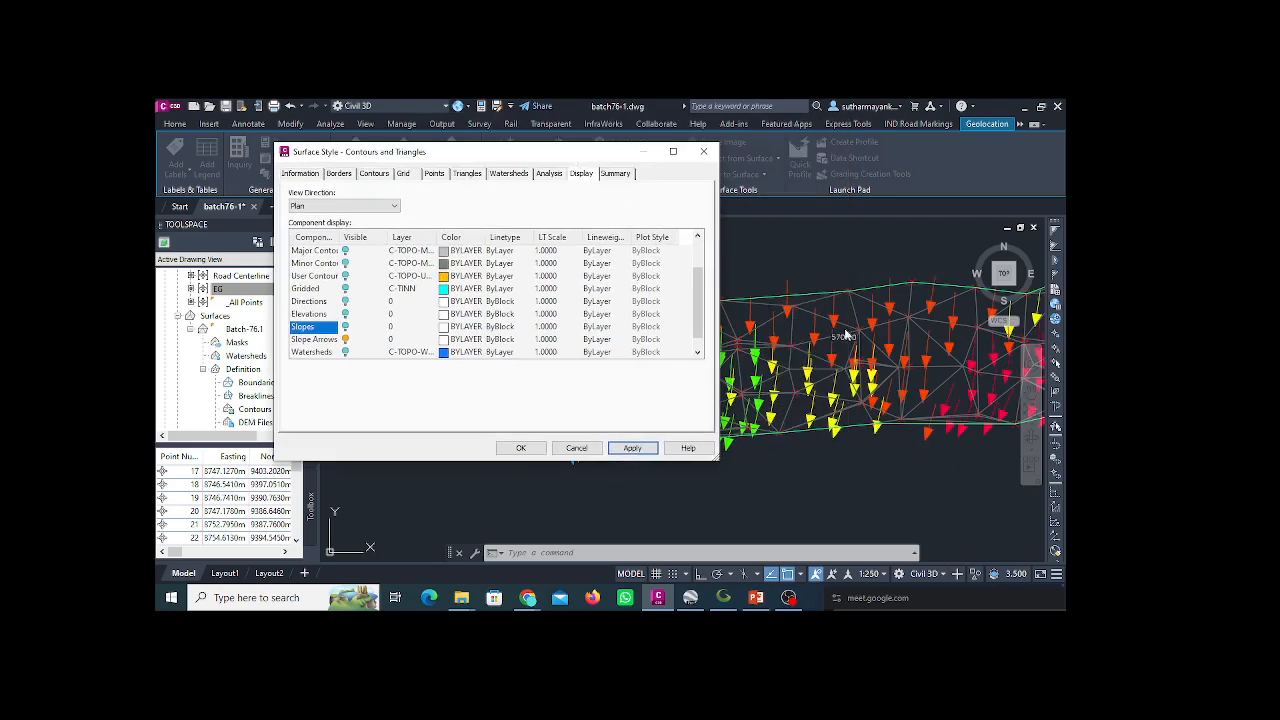
click(541, 451)
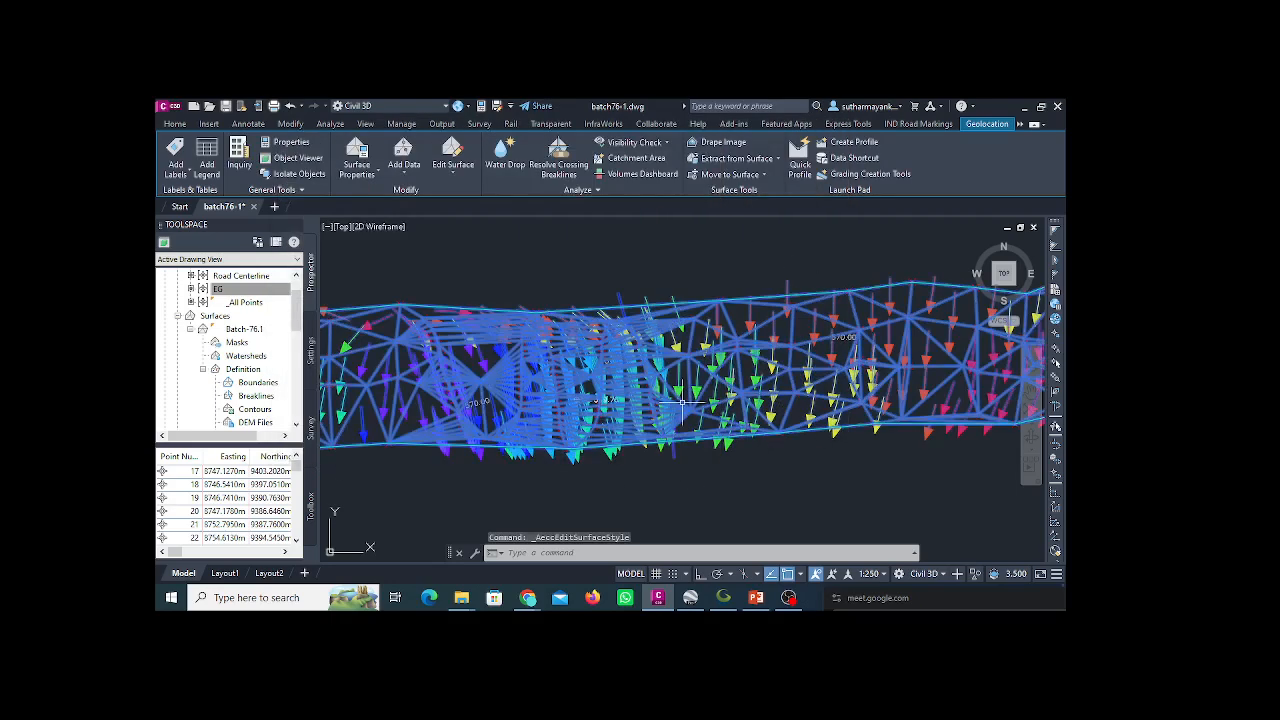
- Examine the direction and colour of the slope arrows along the surface, from the eastern end to the western part
scroll(822, 440, up, 5)
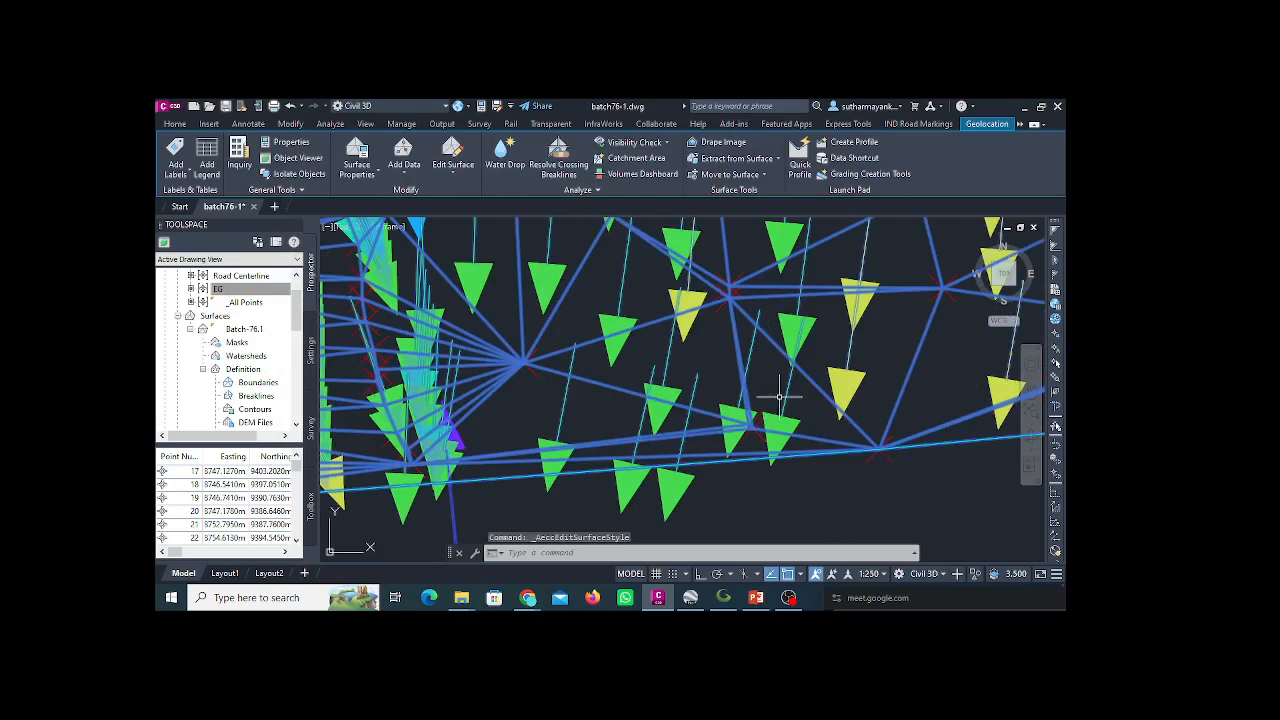
scroll(750, 400, down, 4)
scroll(850, 363, down, 2)
scroll(820, 320, up, 4)
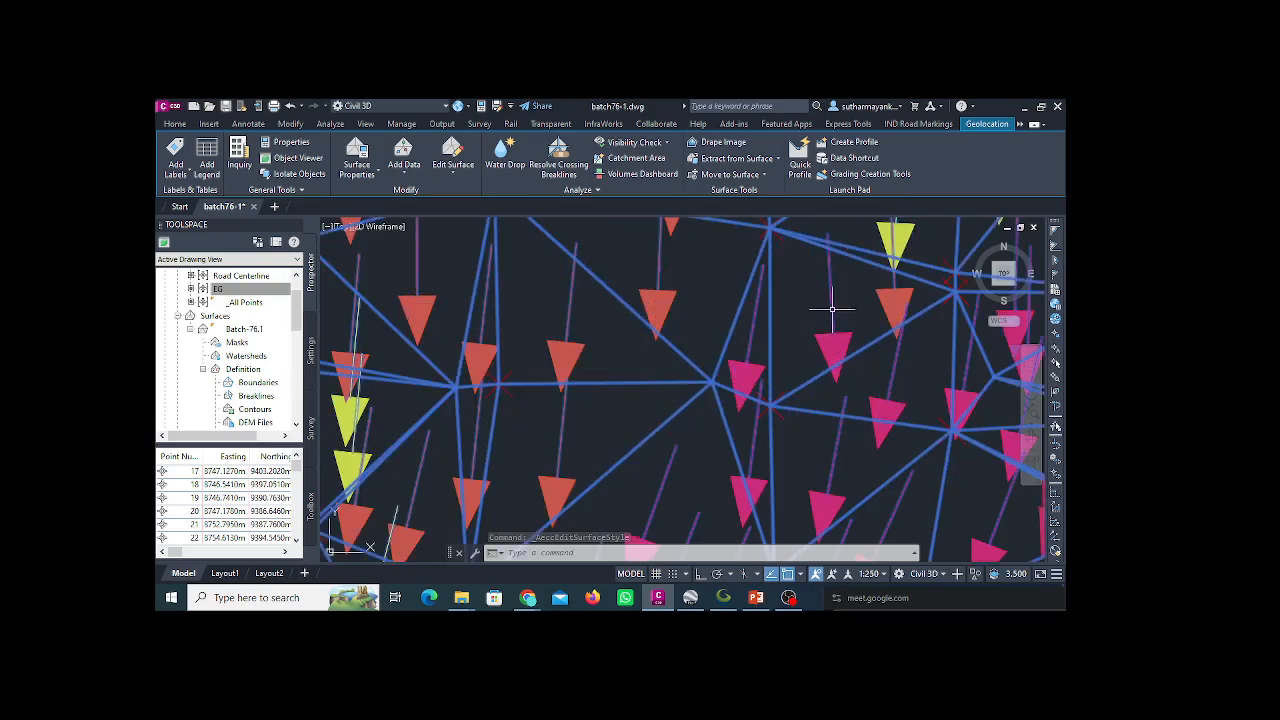
scroll(760, 310, down, 4)
scroll(724, 302, up, 3)
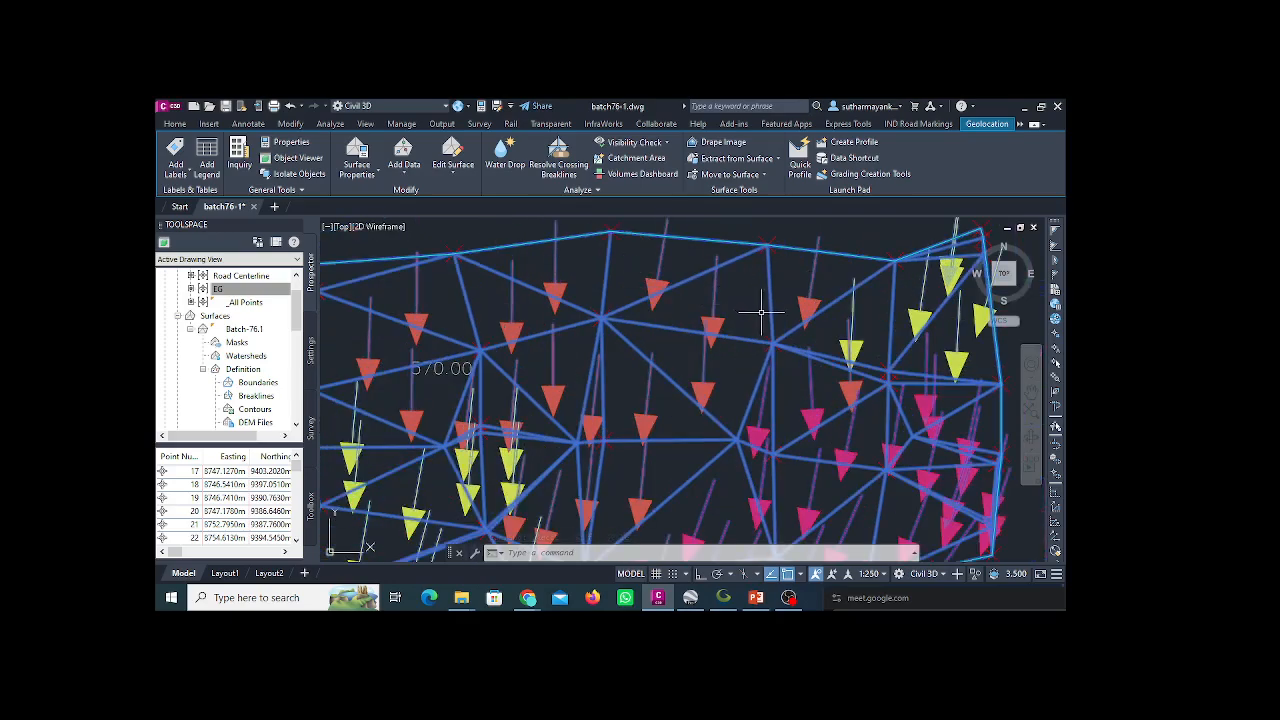
scroll(767, 300, down, 4)
scroll(714, 350, up, 5)
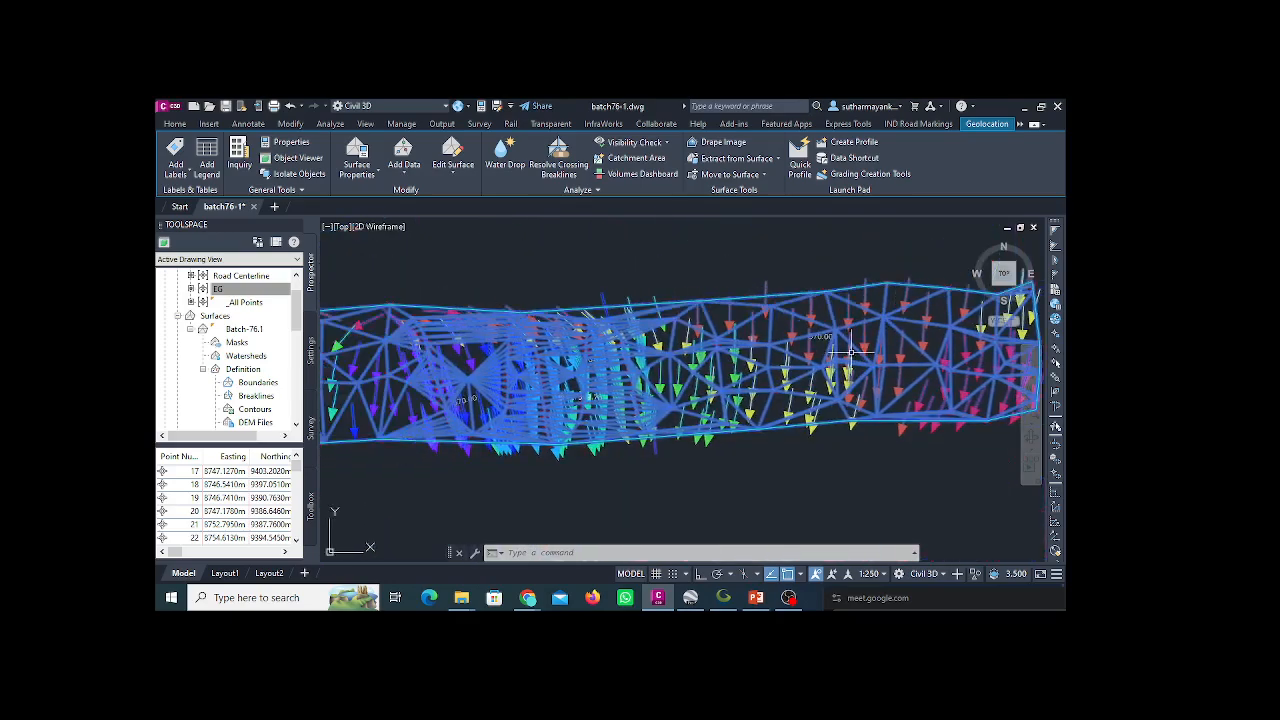
scroll(605, 355, down, 4)
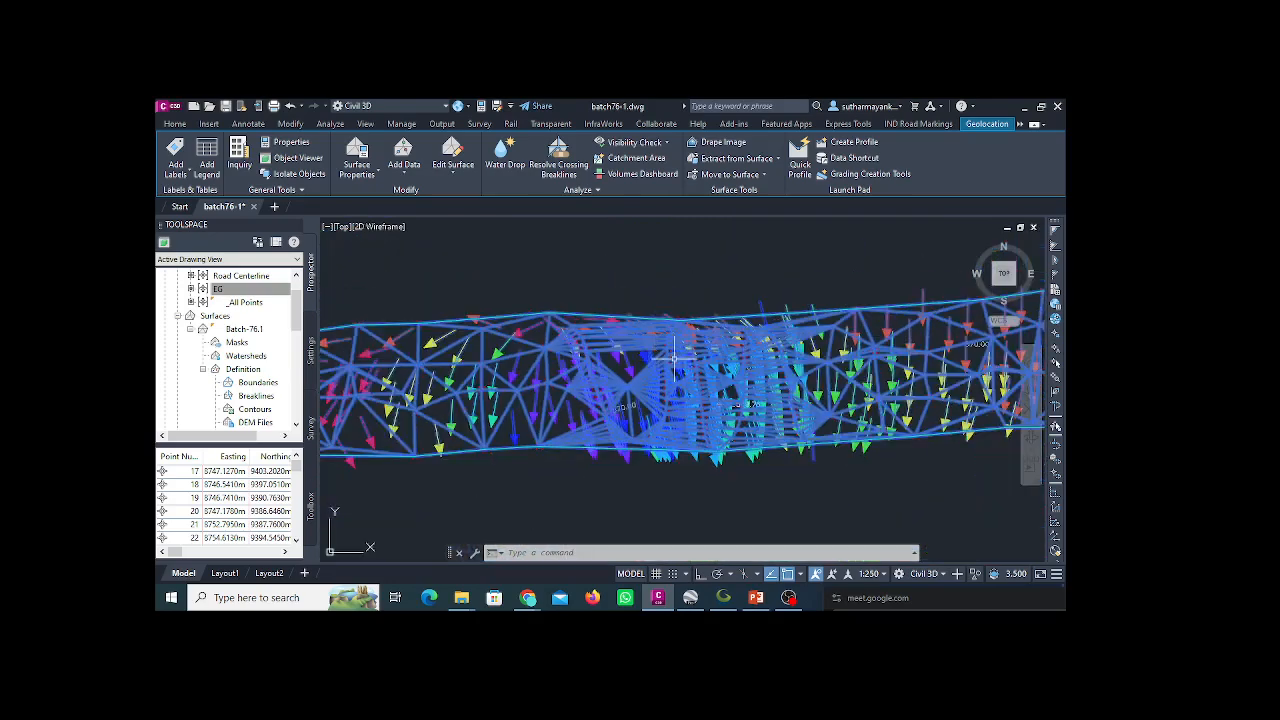
scroll(533, 357, up, 4)
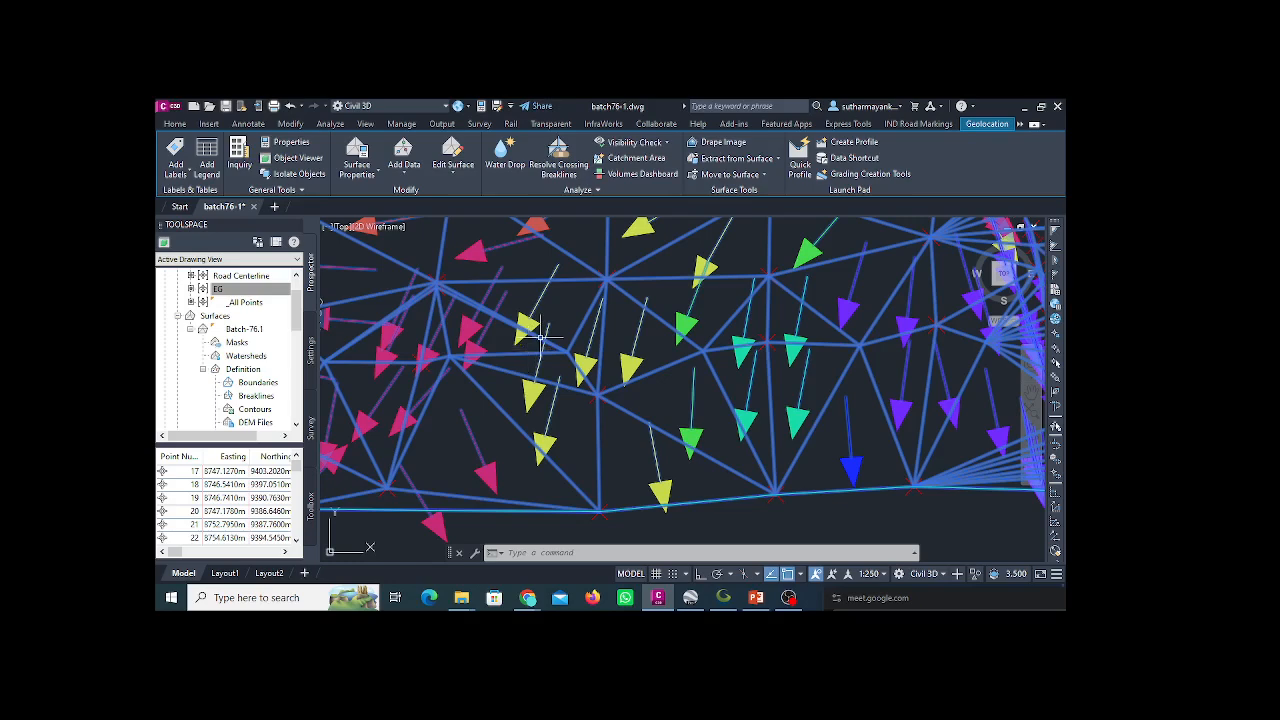
scroll(536, 350, down, 3)
scroll(601, 383, up, 3)
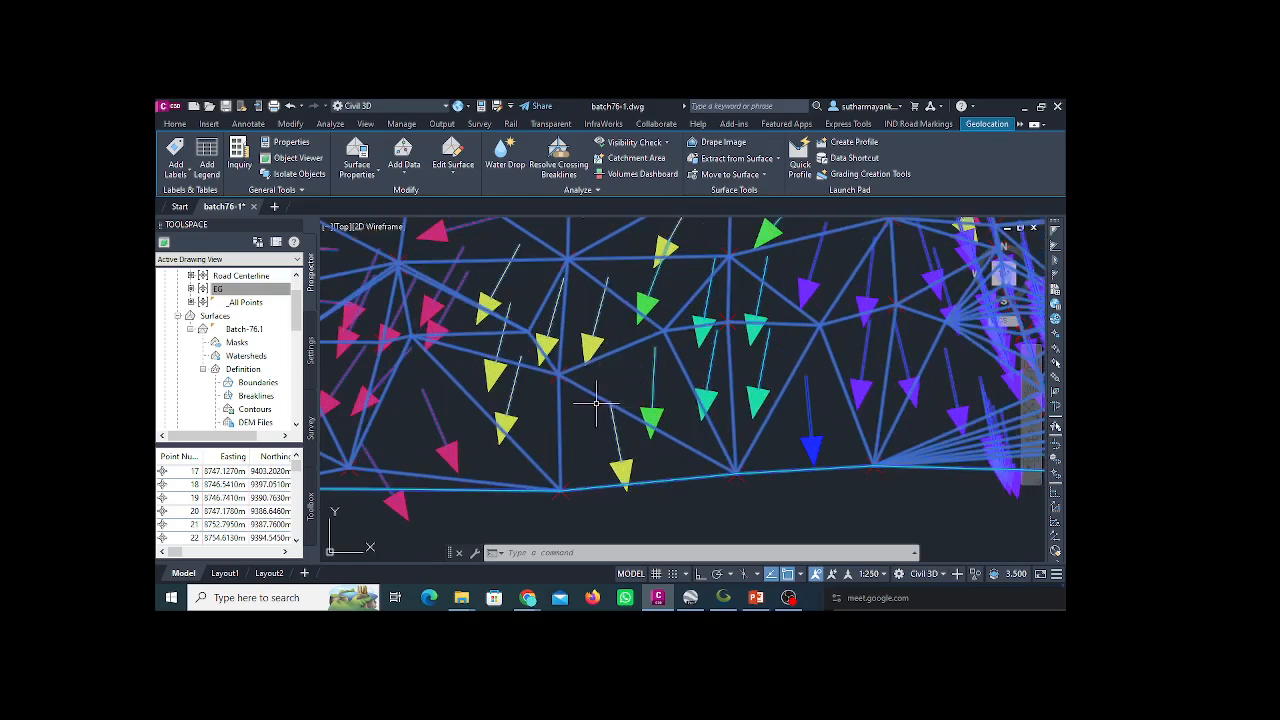
scroll(570, 398, down, 3)
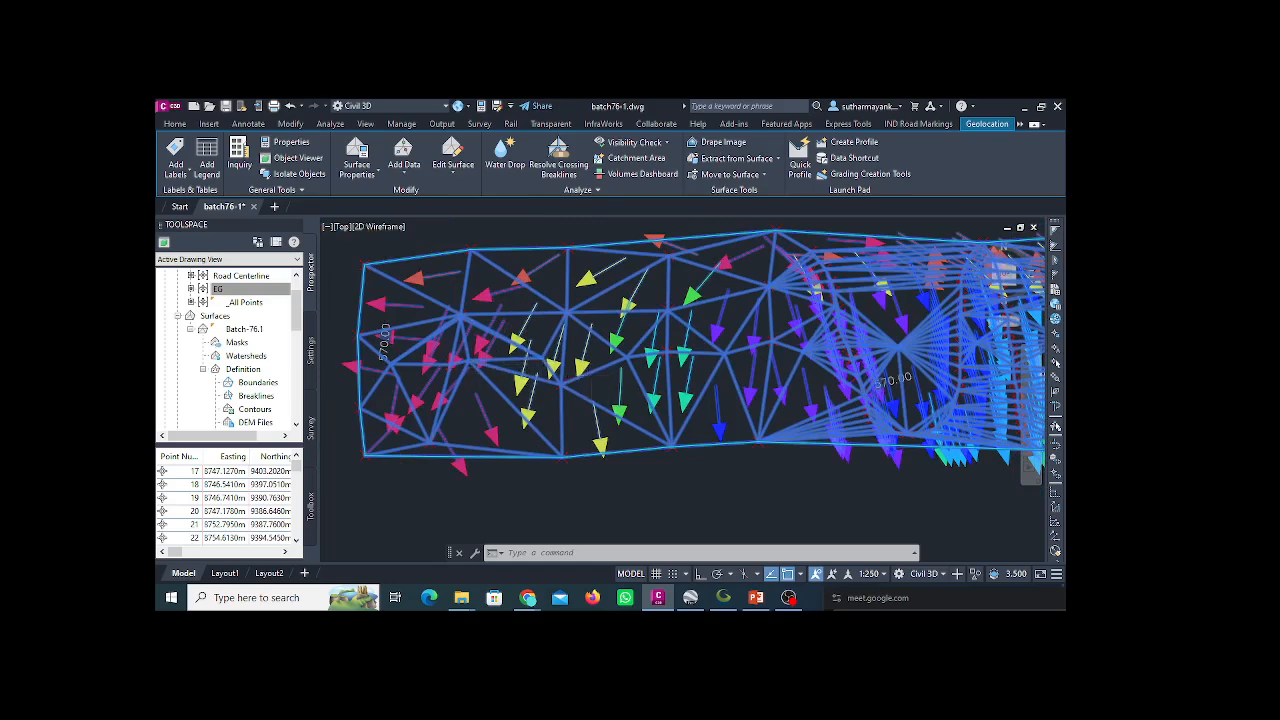
scroll(591, 375, up, 3)
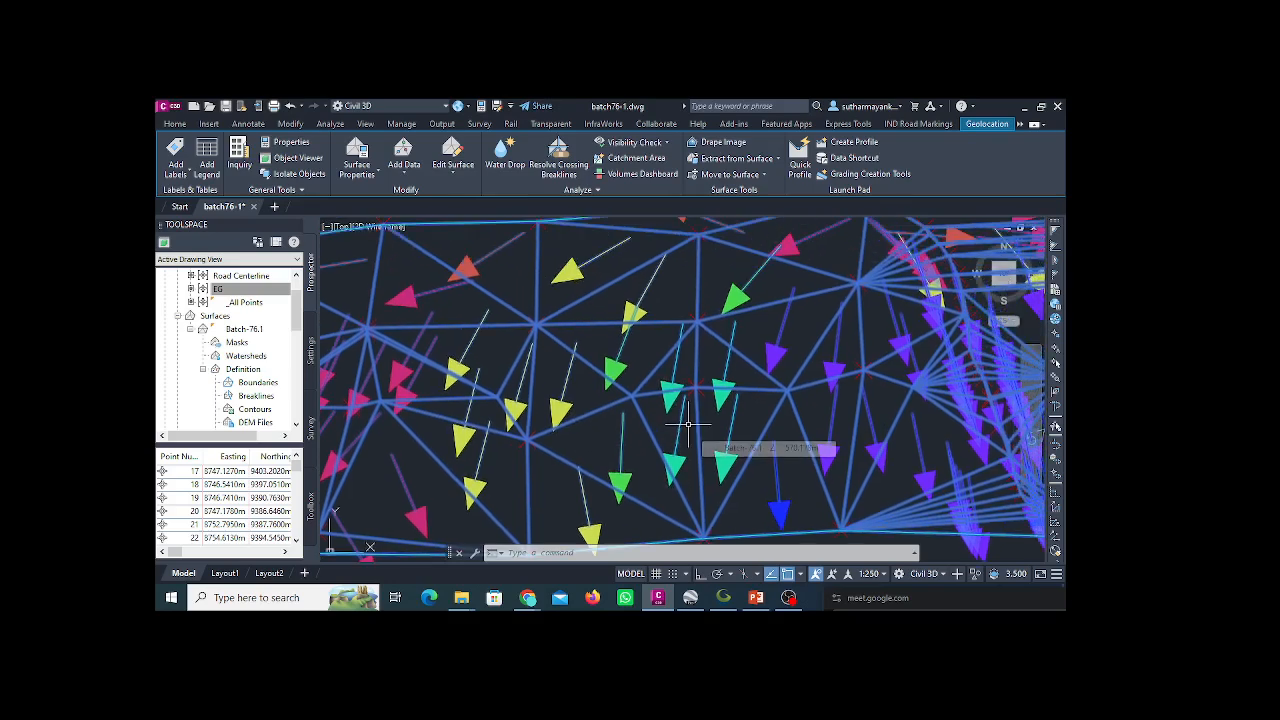
click(367, 172)
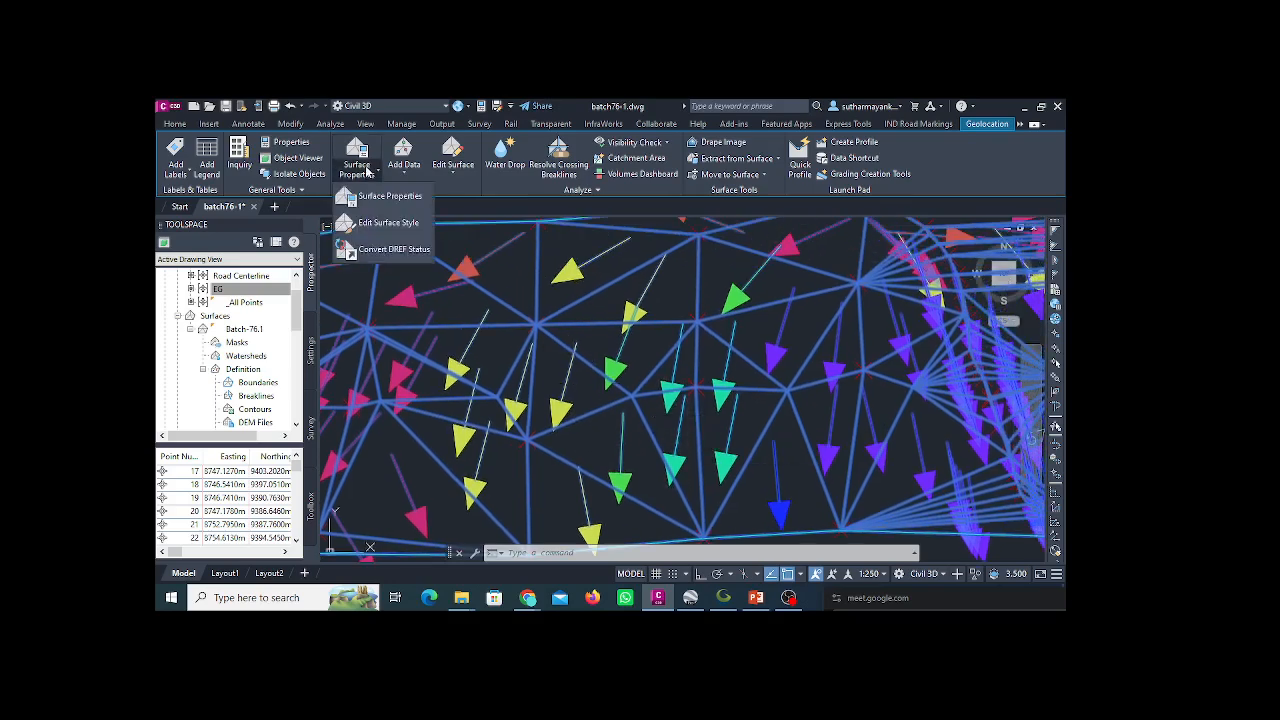
click(385, 196)
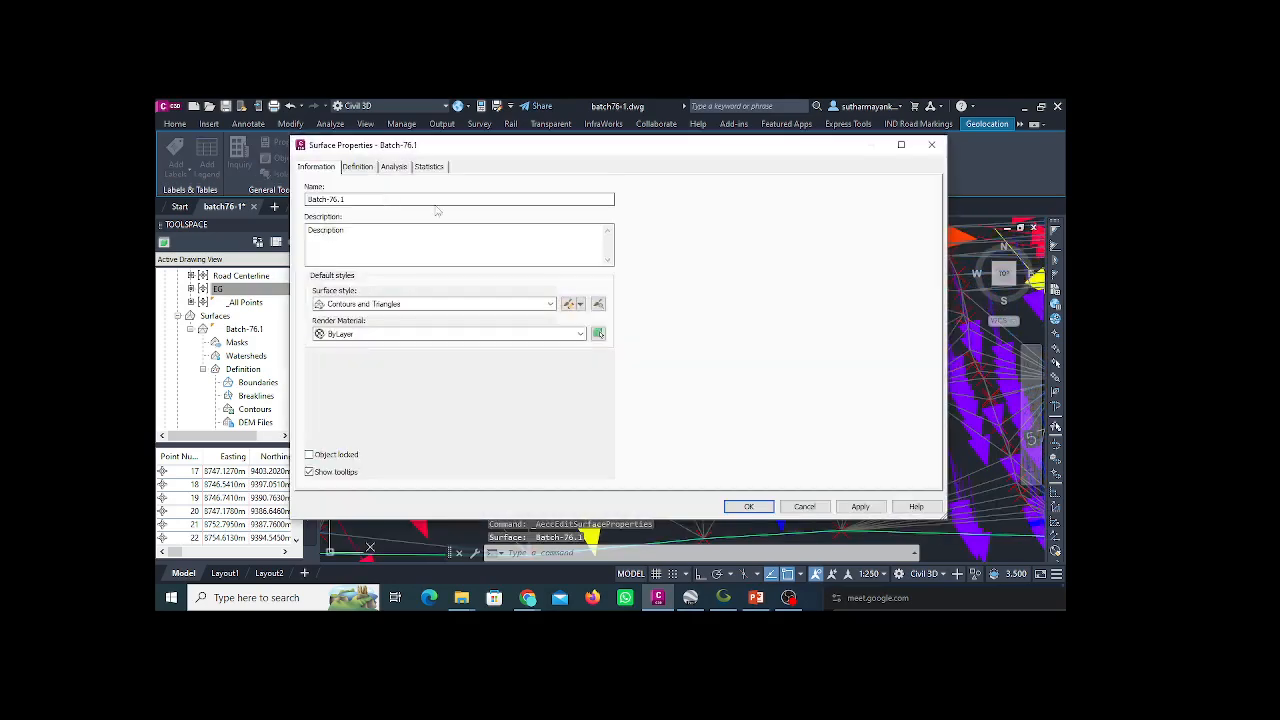
click(928, 148)
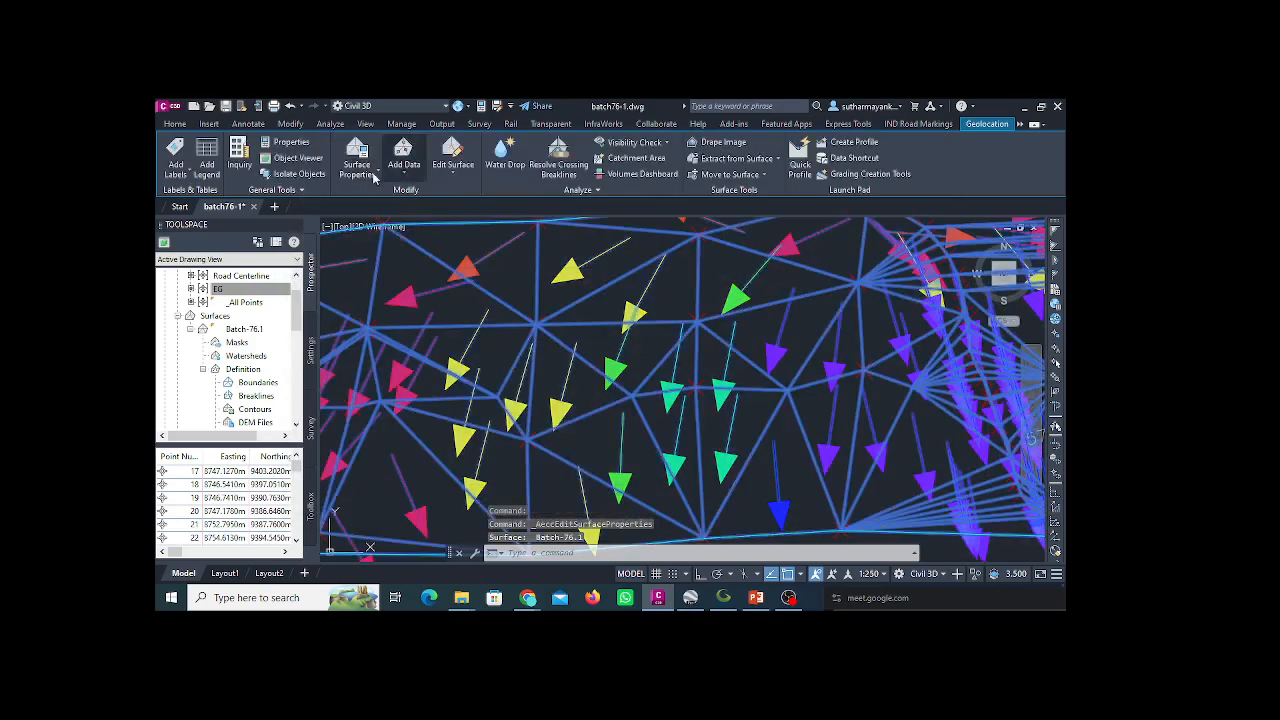
- Open the Contours and Triangles surface style for editing and turn off the Slope Arrows component in the plan display settings
click(344, 174)
click(360, 222)
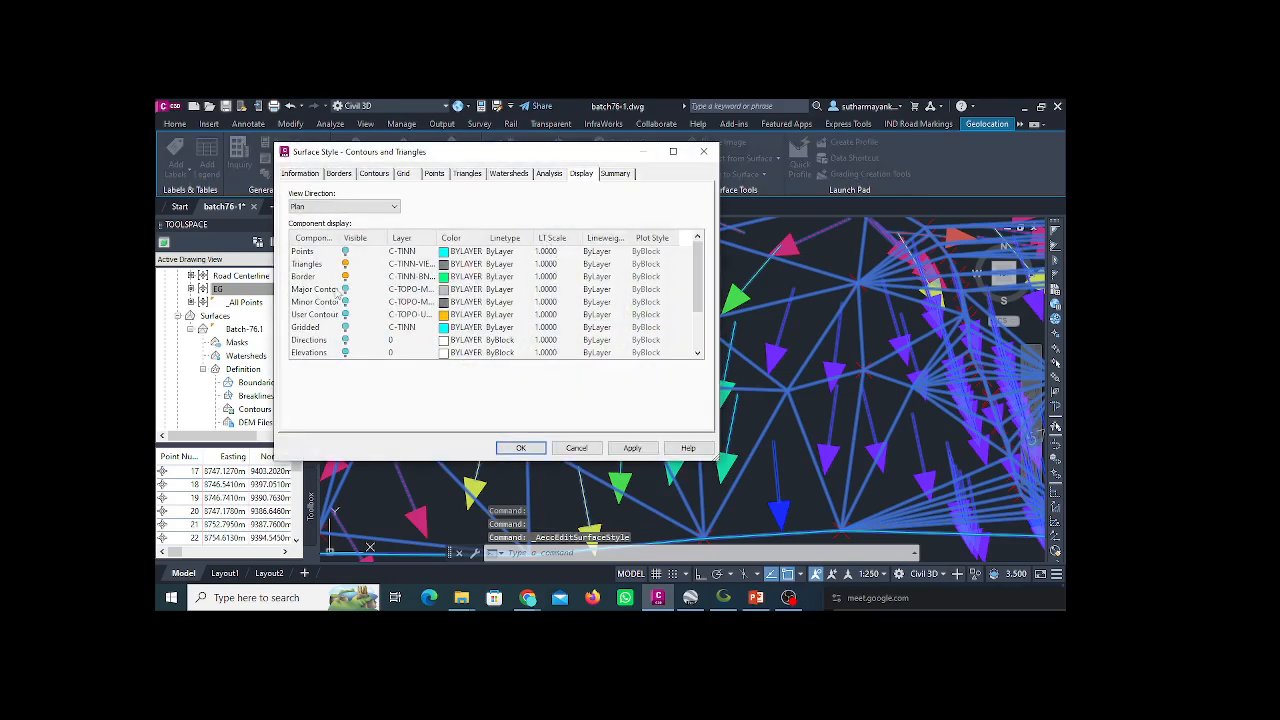
scroll(345, 310, down, 2)
click(346, 329)
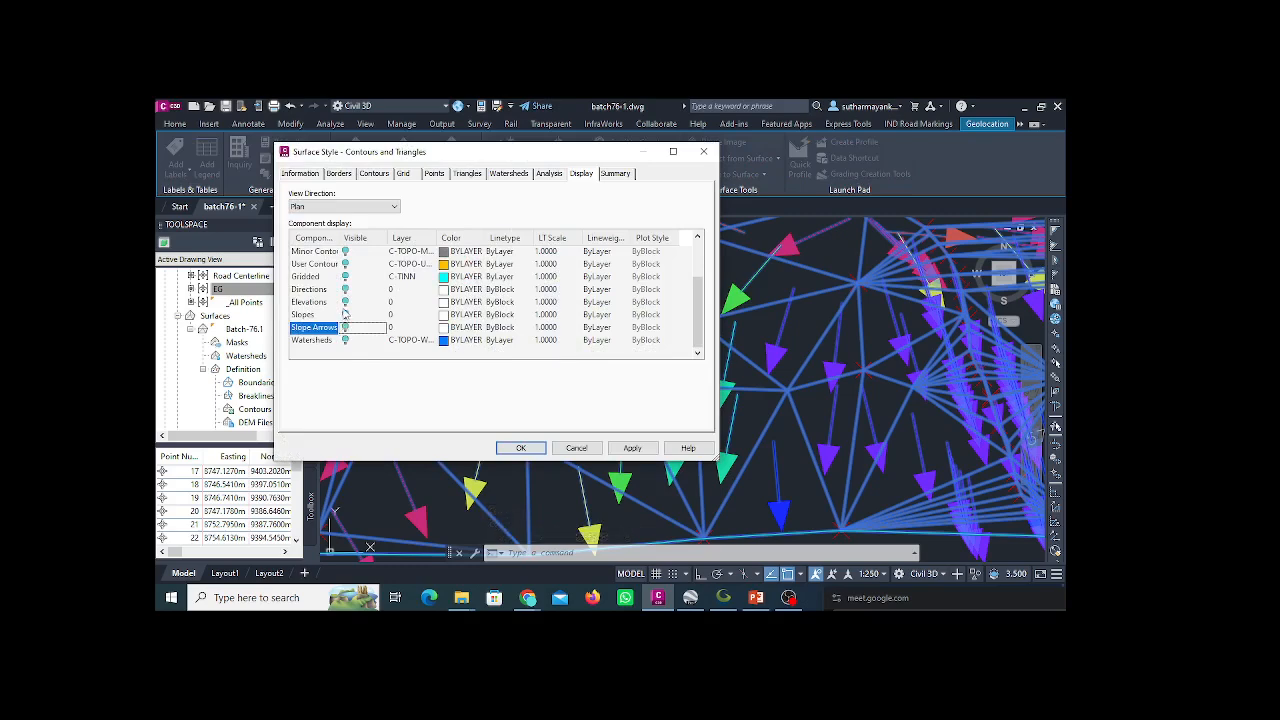
- Make the Watersheds component visible in the plan display settings and apply the surface style
scroll(344, 310, up, 2)
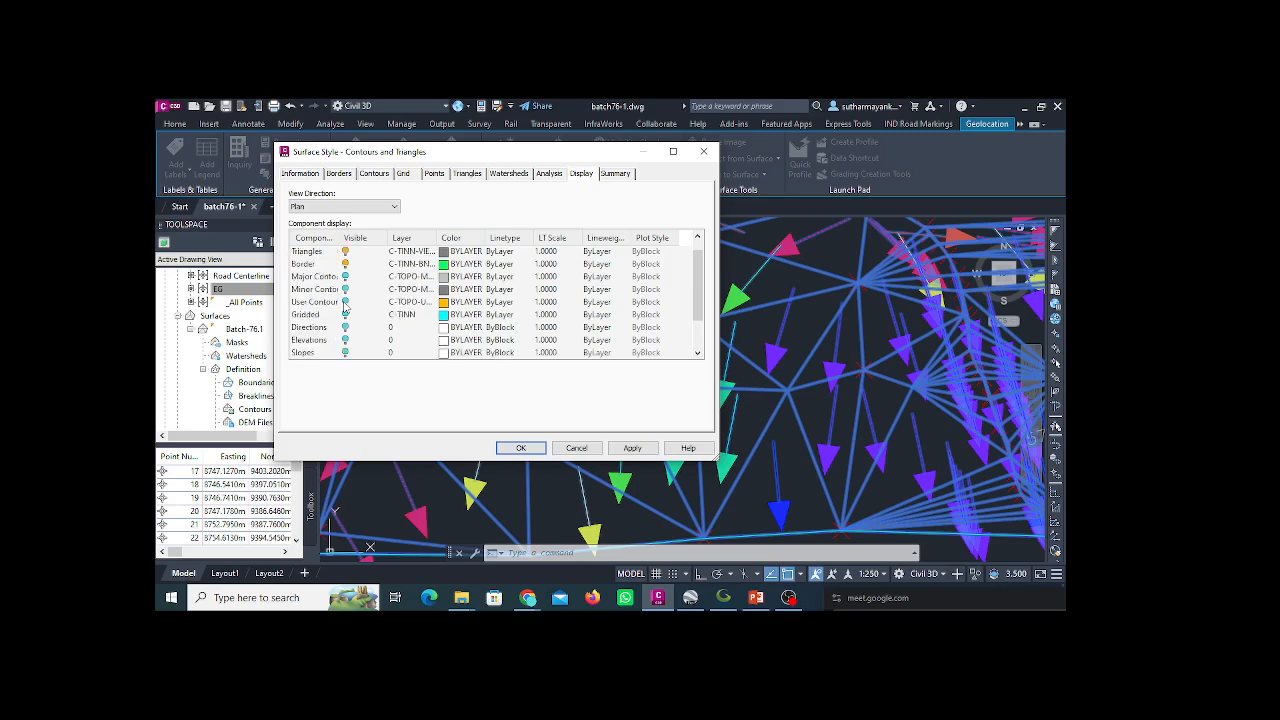
scroll(345, 308, up, 1)
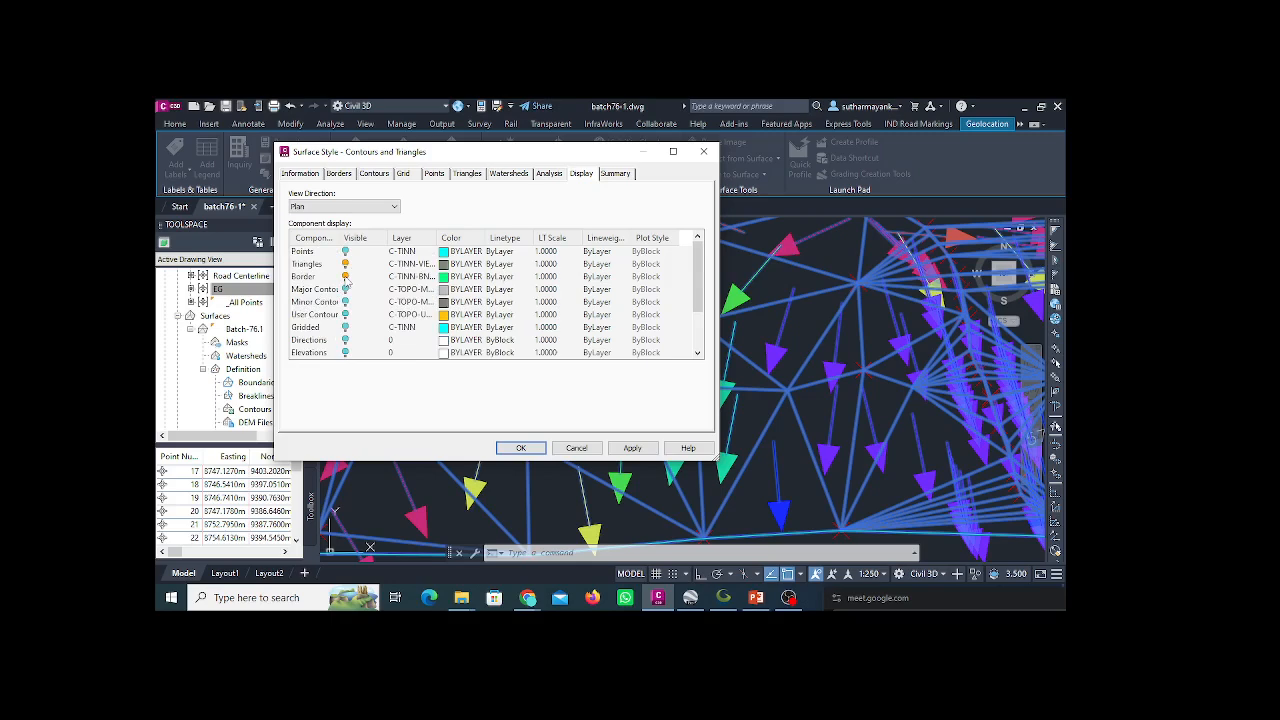
scroll(346, 315, down, 4)
click(346, 341)
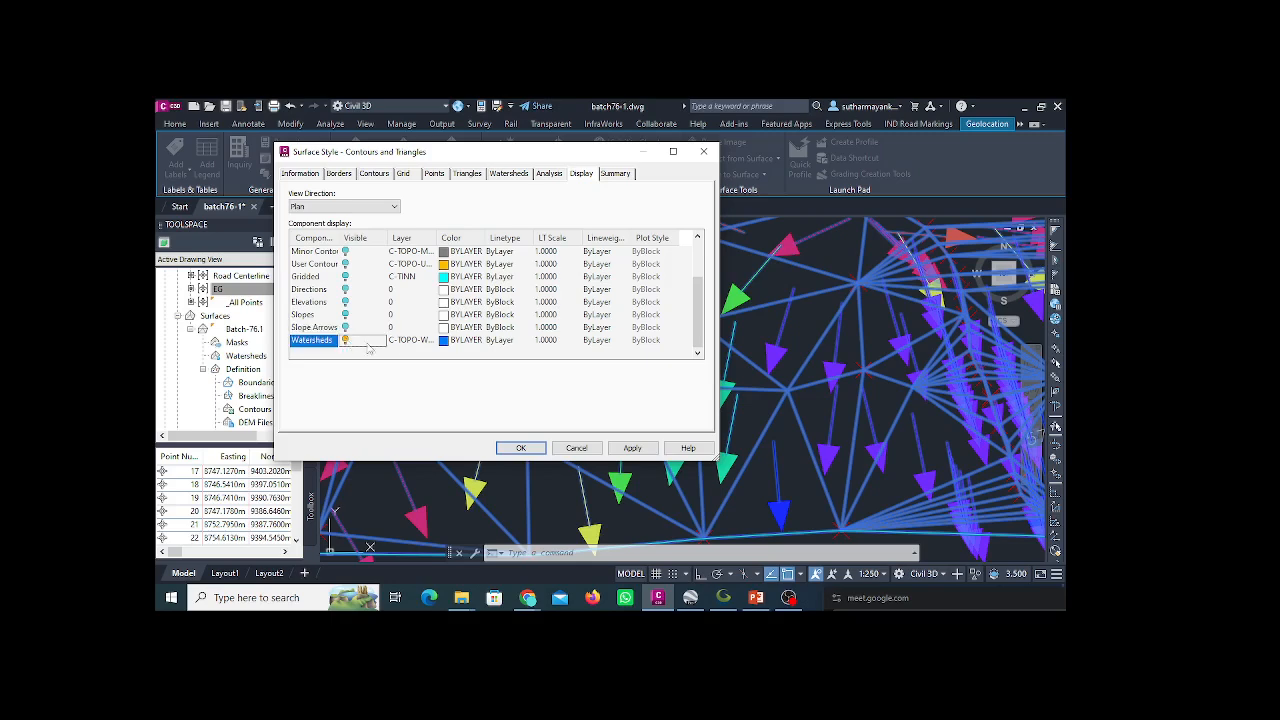
click(617, 450)
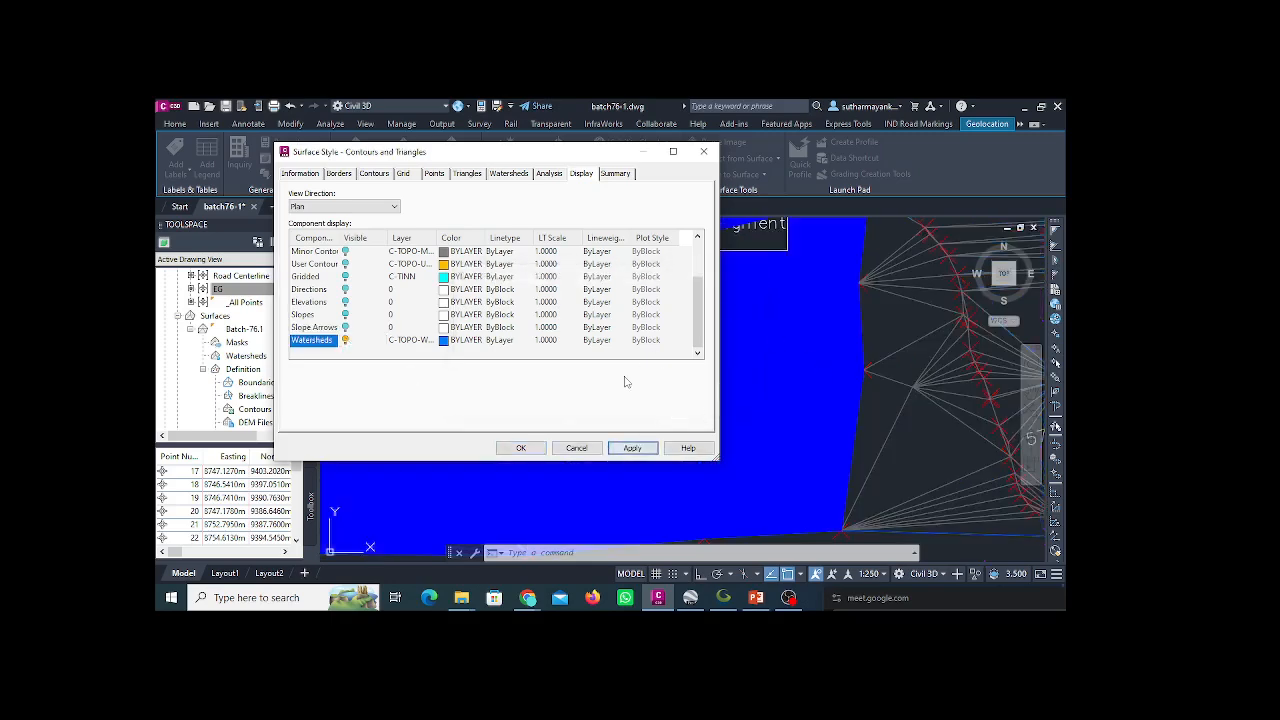
click(520, 448)
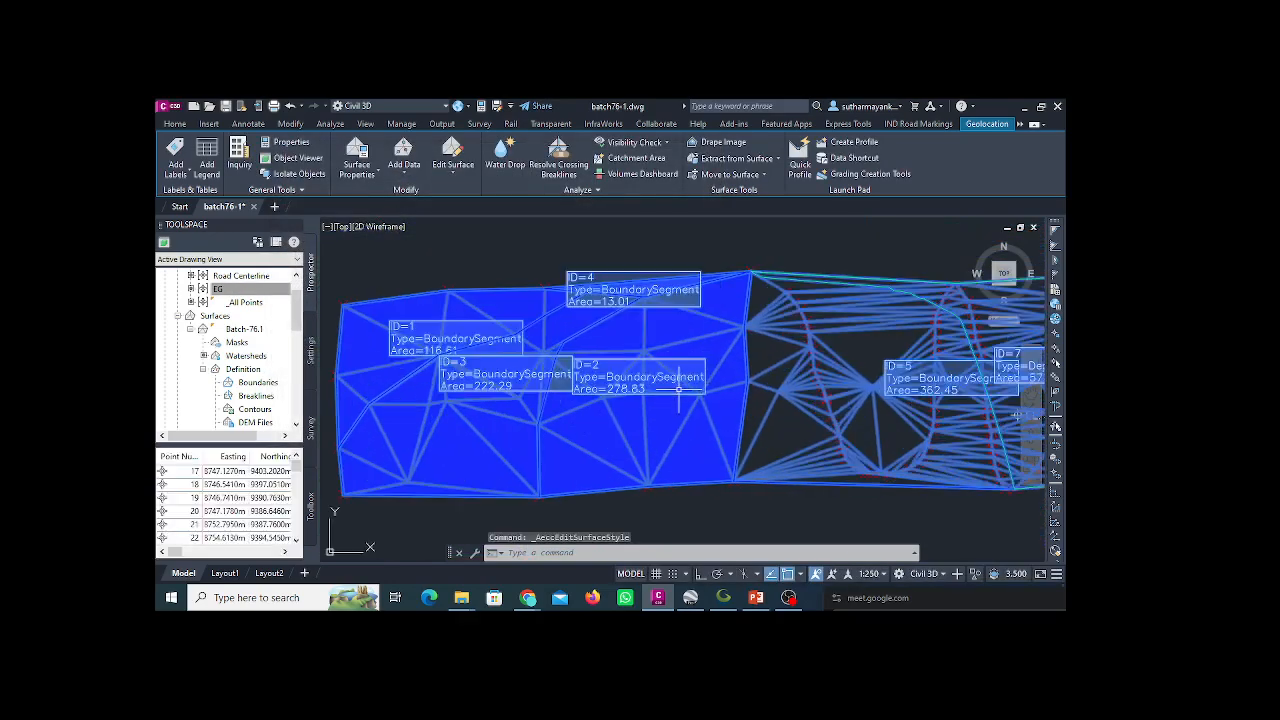
- Examine the ID, type and area labels of the watersheds from the surface's western part to its eastern end
scroll(611, 396, down, 1)
scroll(650, 391, up, 2)
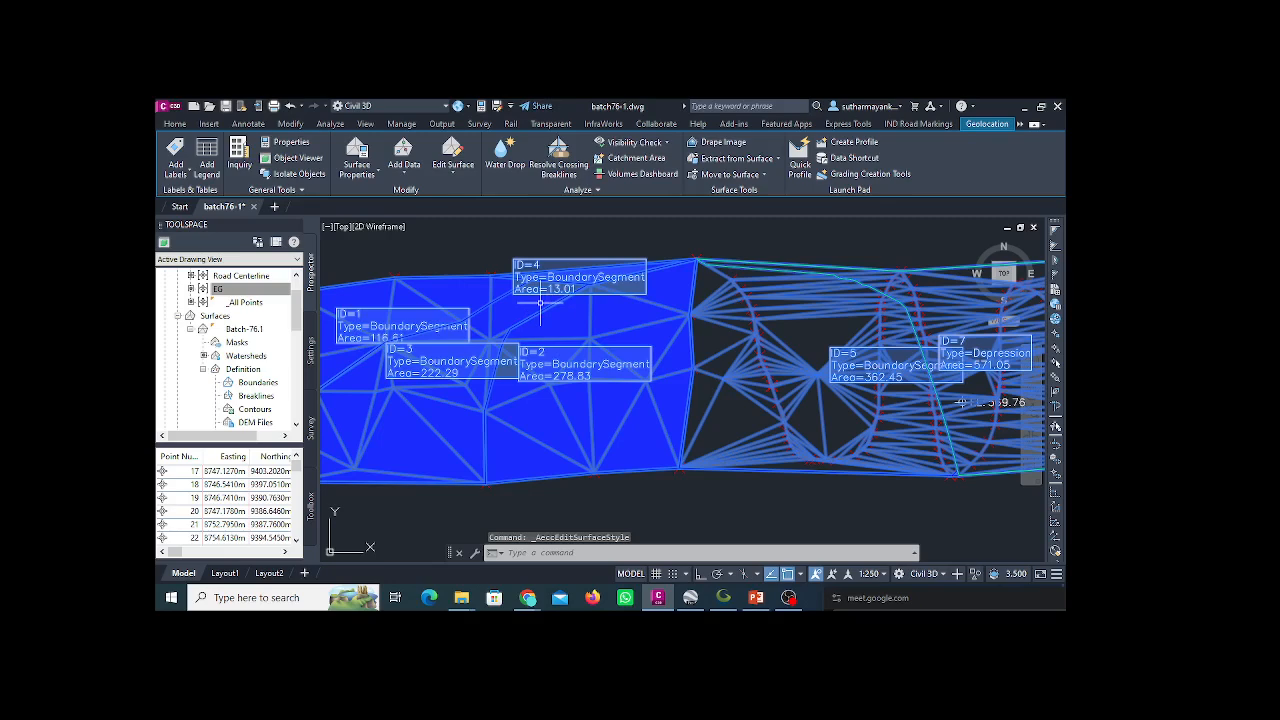
scroll(515, 327, up, 4)
scroll(474, 324, down, 2)
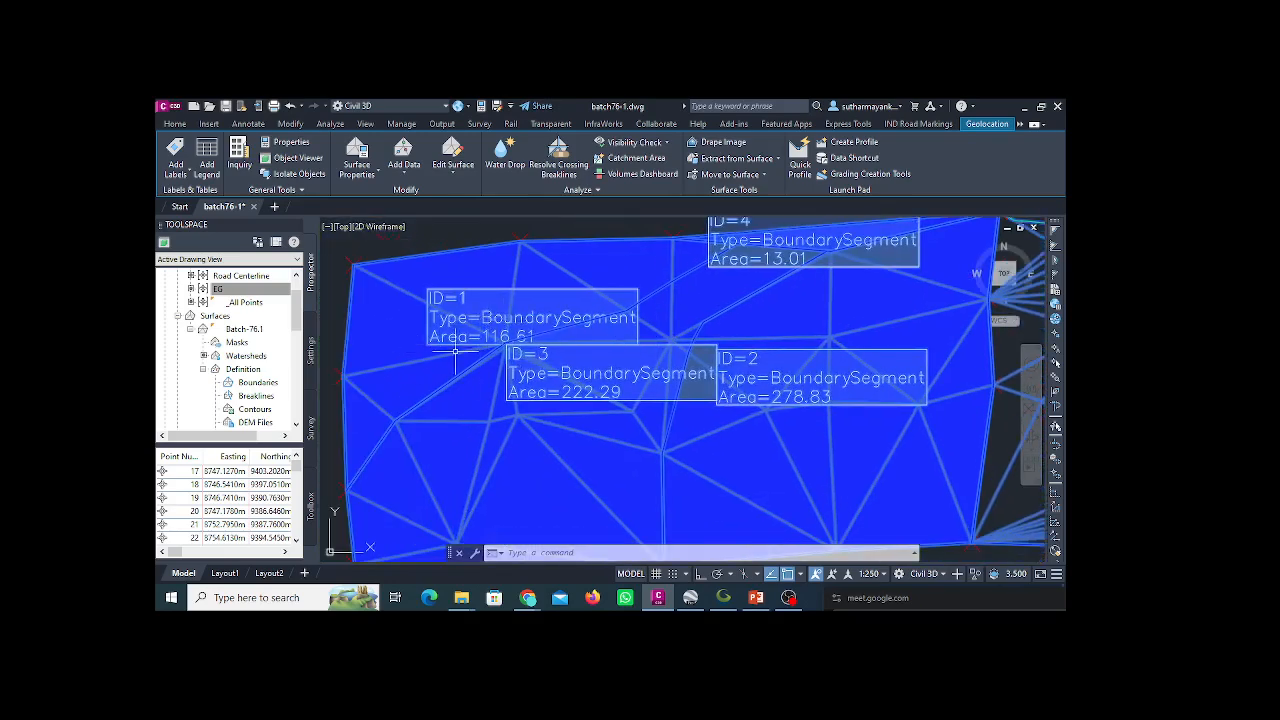
scroll(470, 350, down, 2)
scroll(473, 349, down, 2)
middle_drag(625, 348, 434, 347)
scroll(638, 328, up, 2)
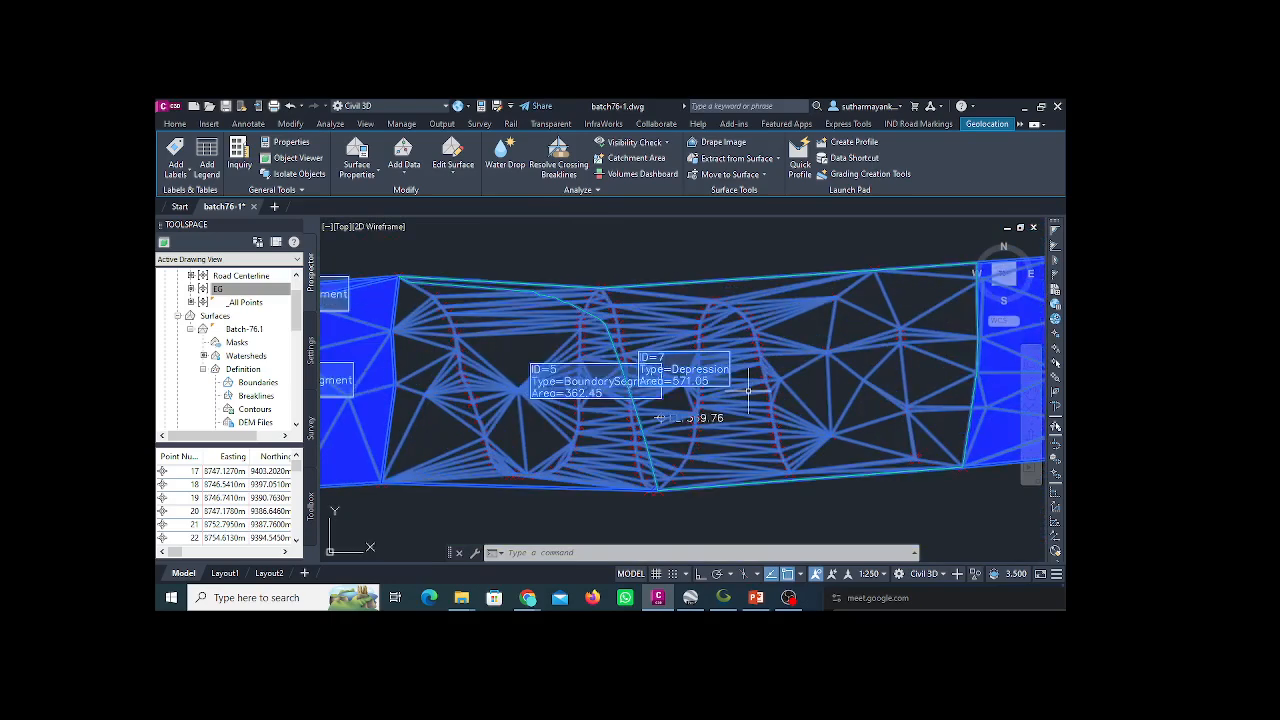
middle_drag(748, 392, 620, 391)
drag(620, 391, 592, 390)
middle_drag(779, 356, 526, 364)
scroll(777, 340, up, 4)
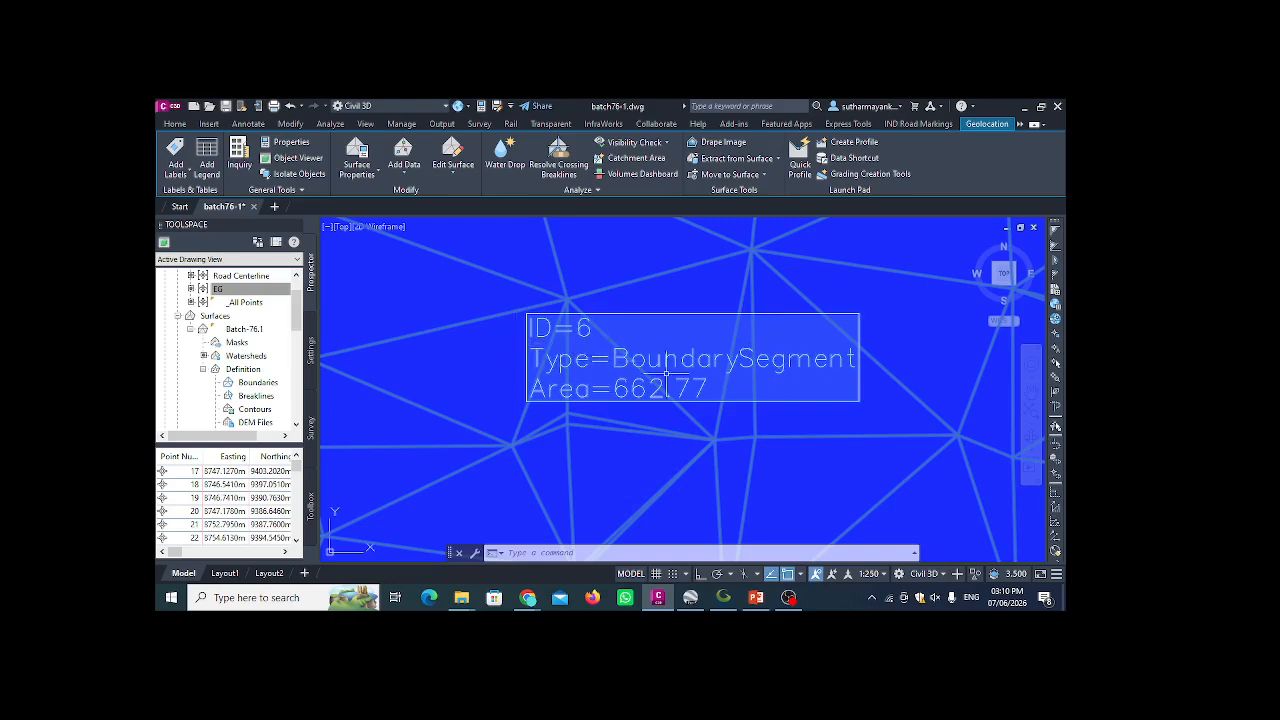
- Compare the filled western watersheds with the boundary segment and depression watersheds in the middle of the surface
scroll(736, 362, down, 6)
middle_drag(661, 380, 836, 376)
scroll(400, 395, up, 4)
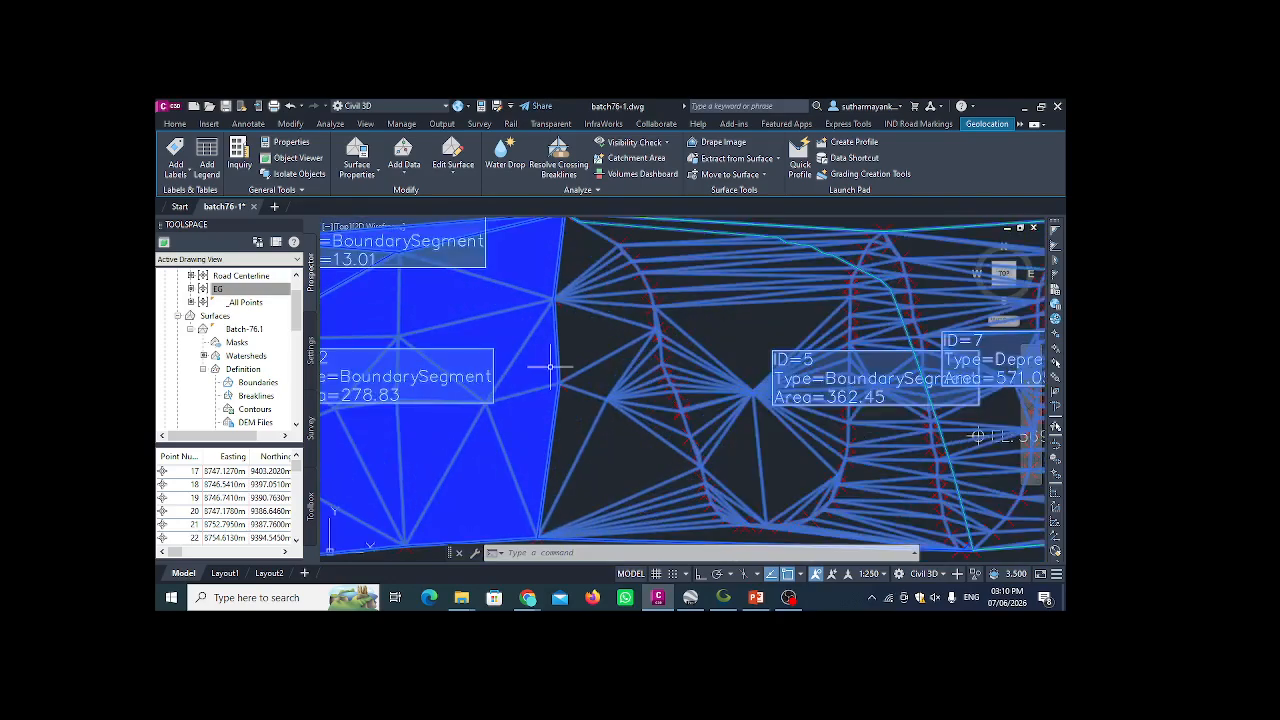
scroll(516, 373, down, 5)
scroll(530, 380, up, 3)
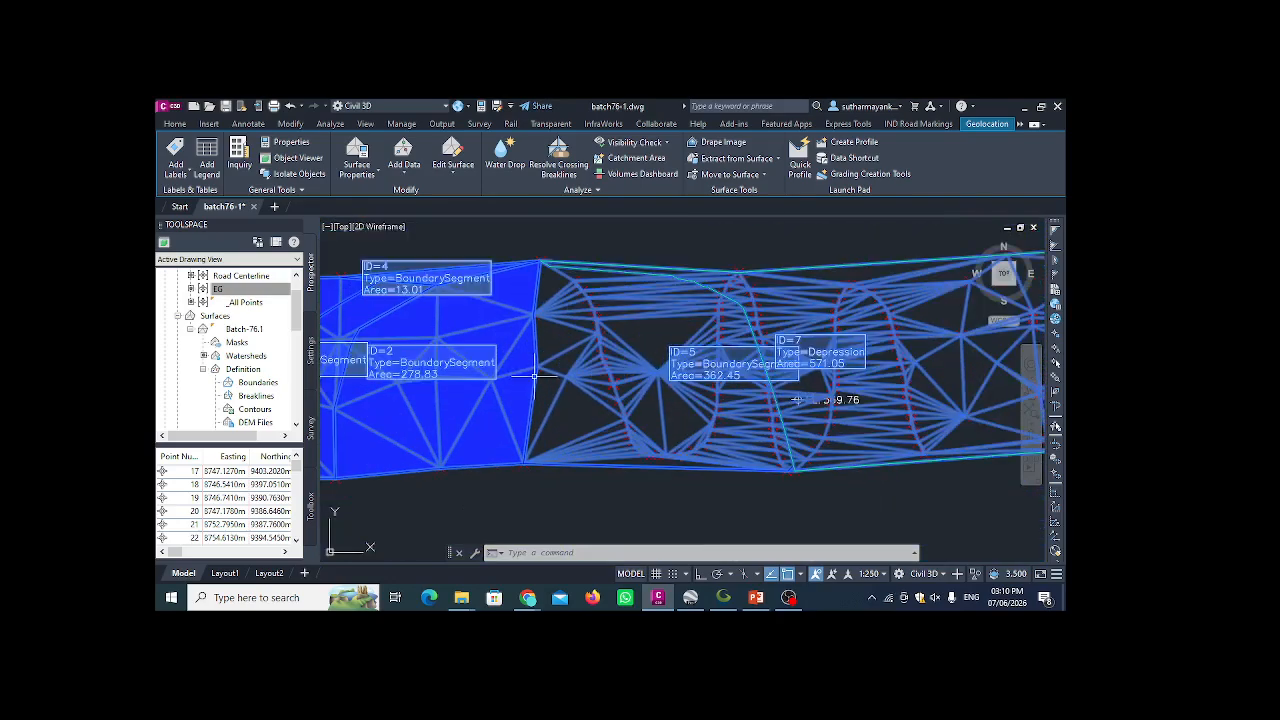
scroll(535, 376, down, 2)
middle_drag(535, 377, 587, 378)
scroll(532, 391, up, 2)
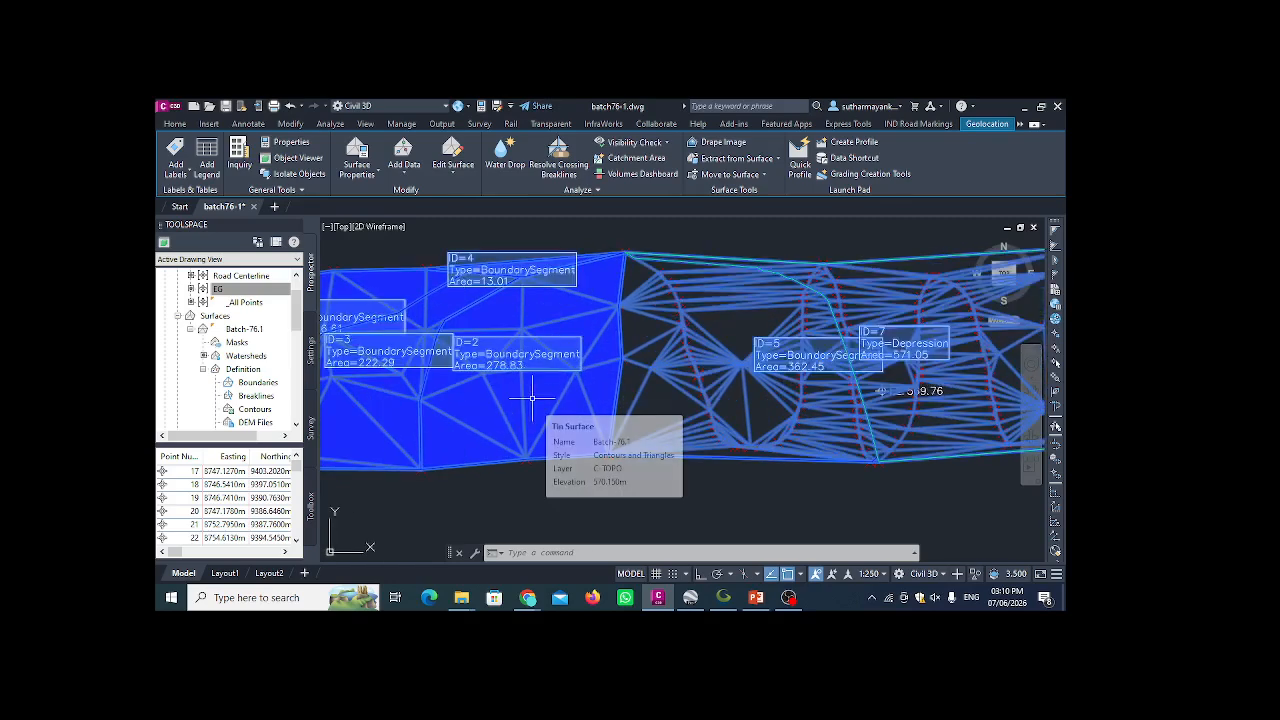
- Turn Wi-Fi off and on again and reconnect to the Reliance network
click(889, 597)
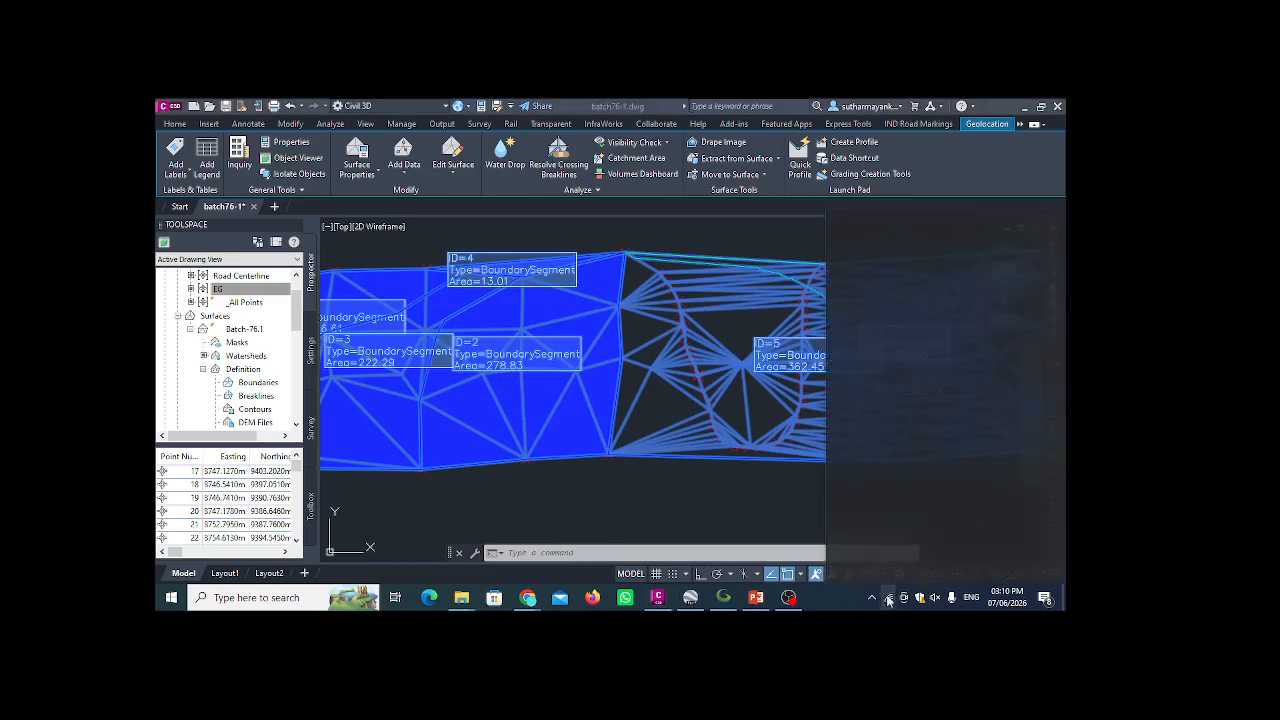
click(867, 569)
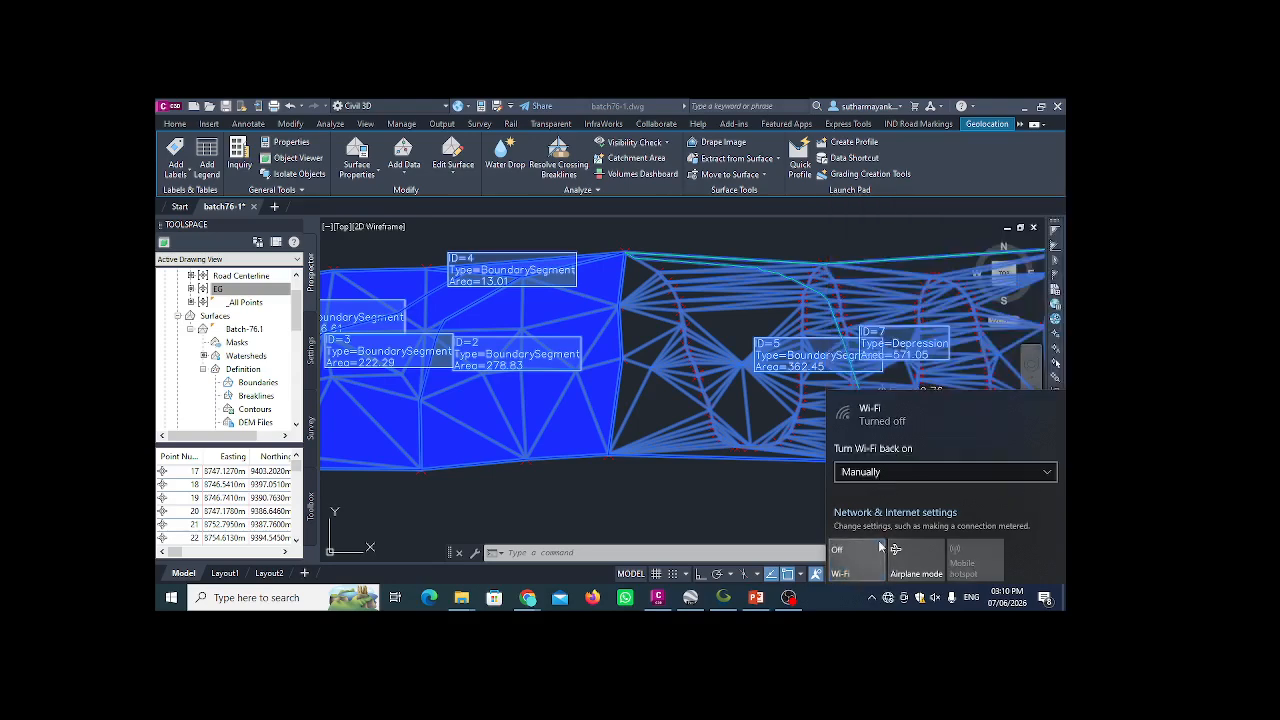
click(880, 548)
click(888, 219)
click(1000, 282)
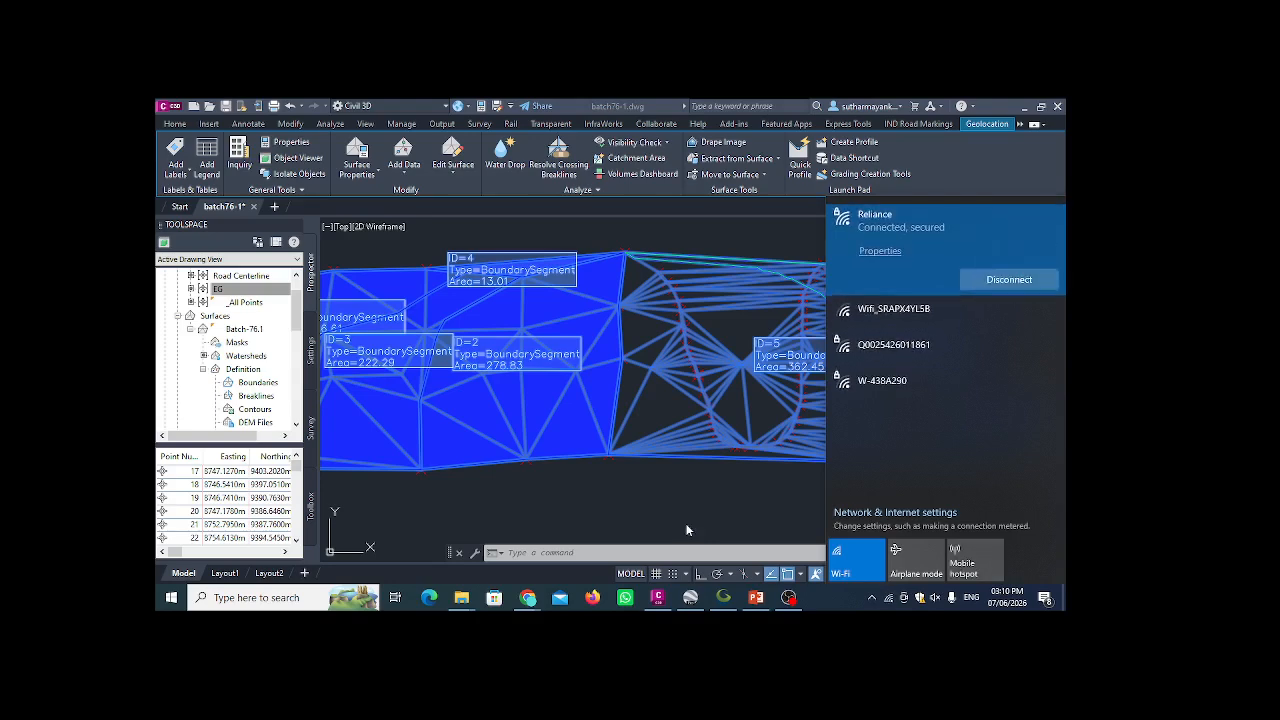
- Switch to the Google Meet call in Chrome, present the screen again and move the picture-in-picture window out of the way
click(529, 598)
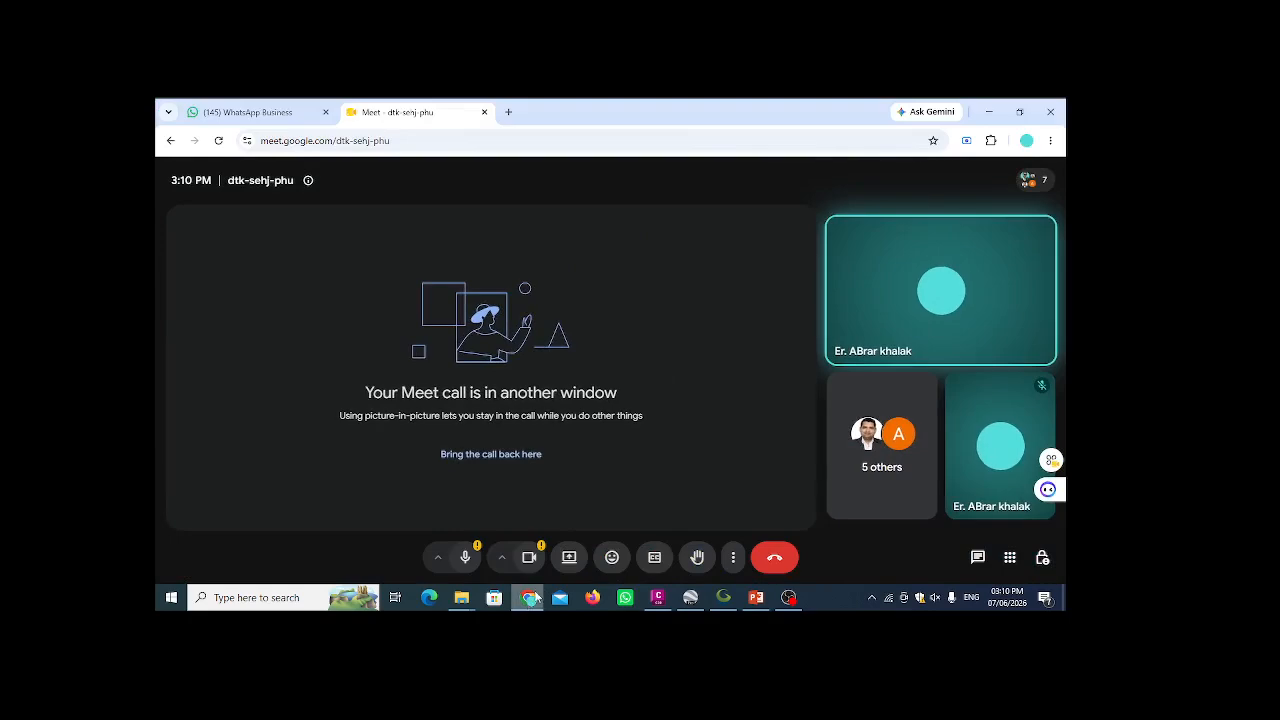
click(566, 560)
click(730, 219)
click(518, 308)
click(722, 515)
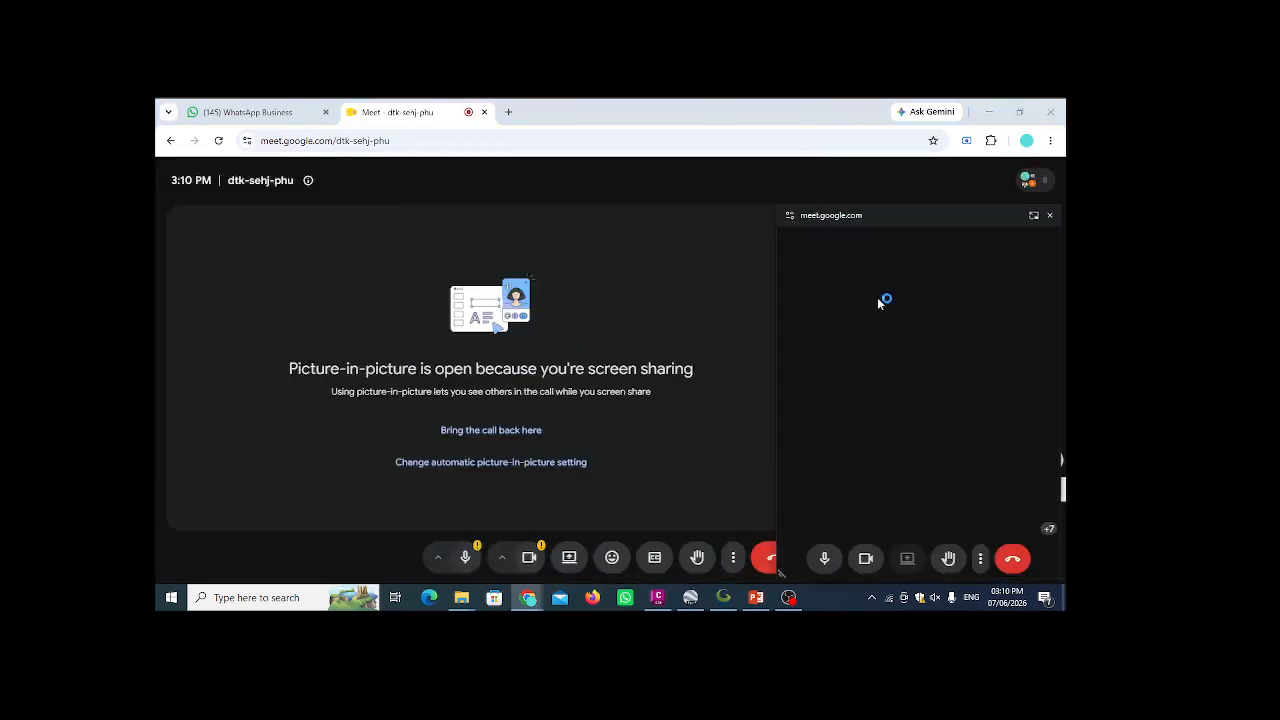
drag(888, 213, 785, 601)
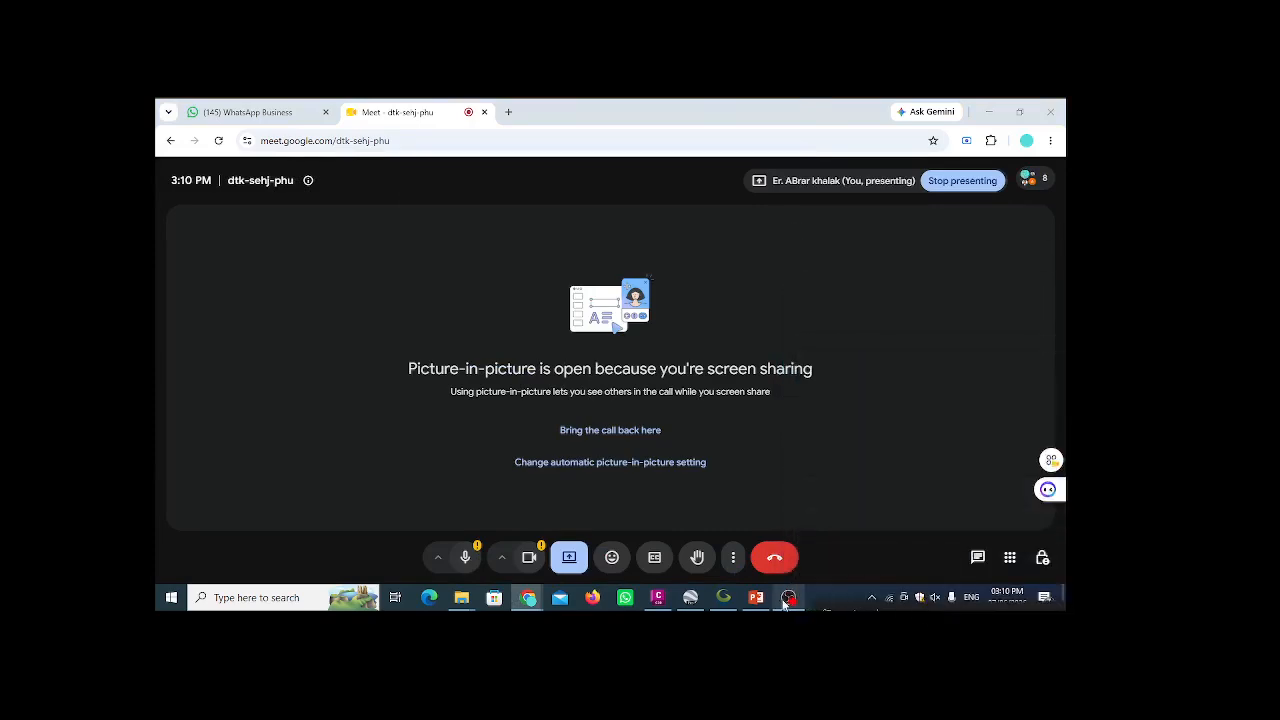
- Check the recording status in OBS and return to the Meet window
click(788, 598)
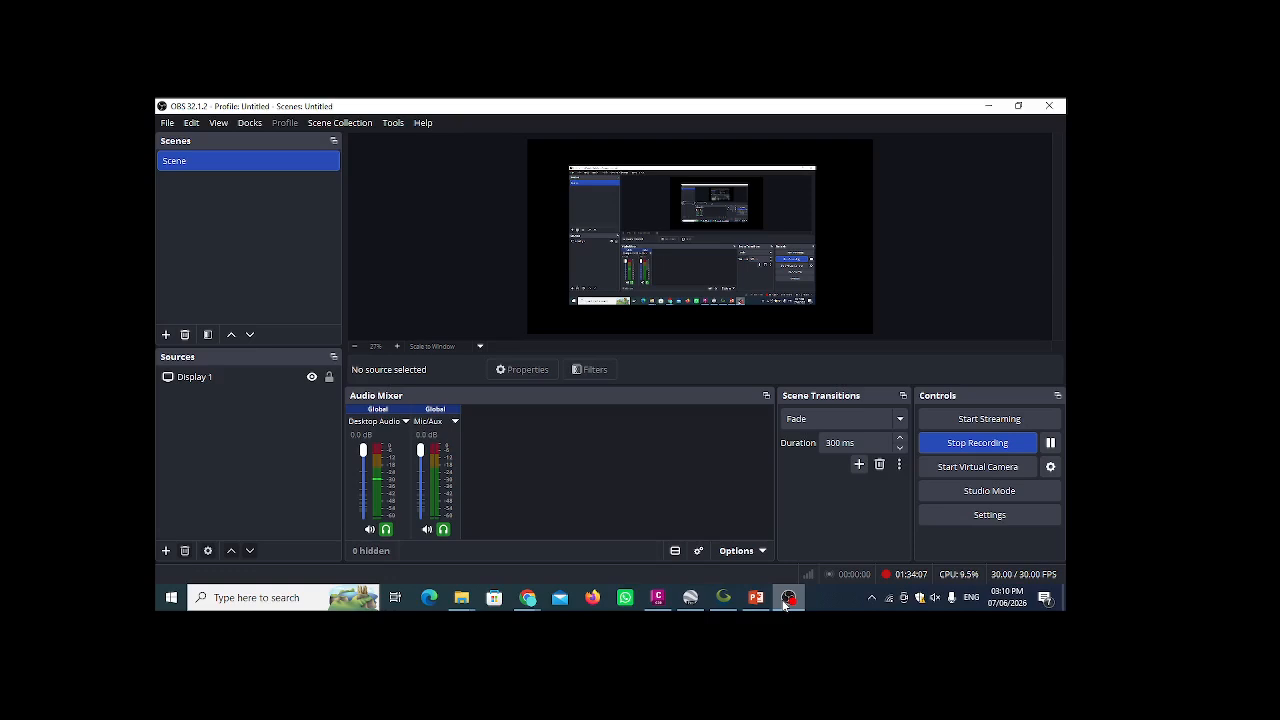
click(786, 599)
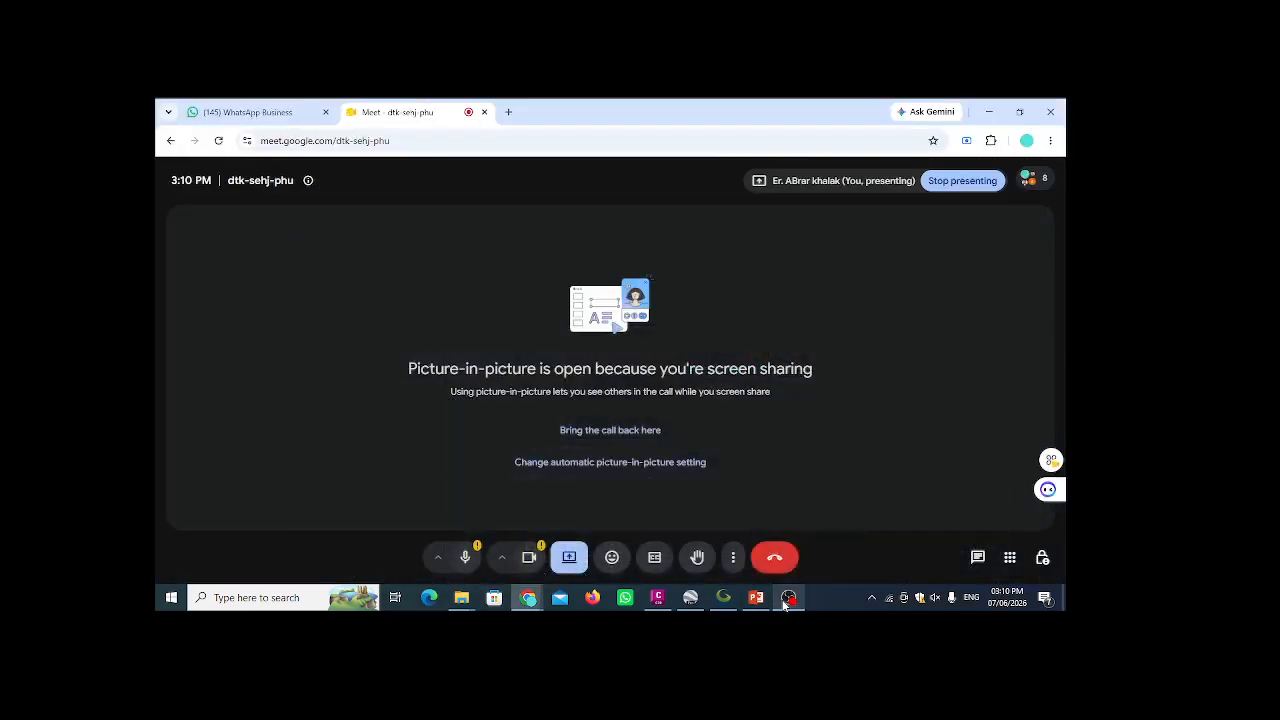
mouse_move(790, 598)
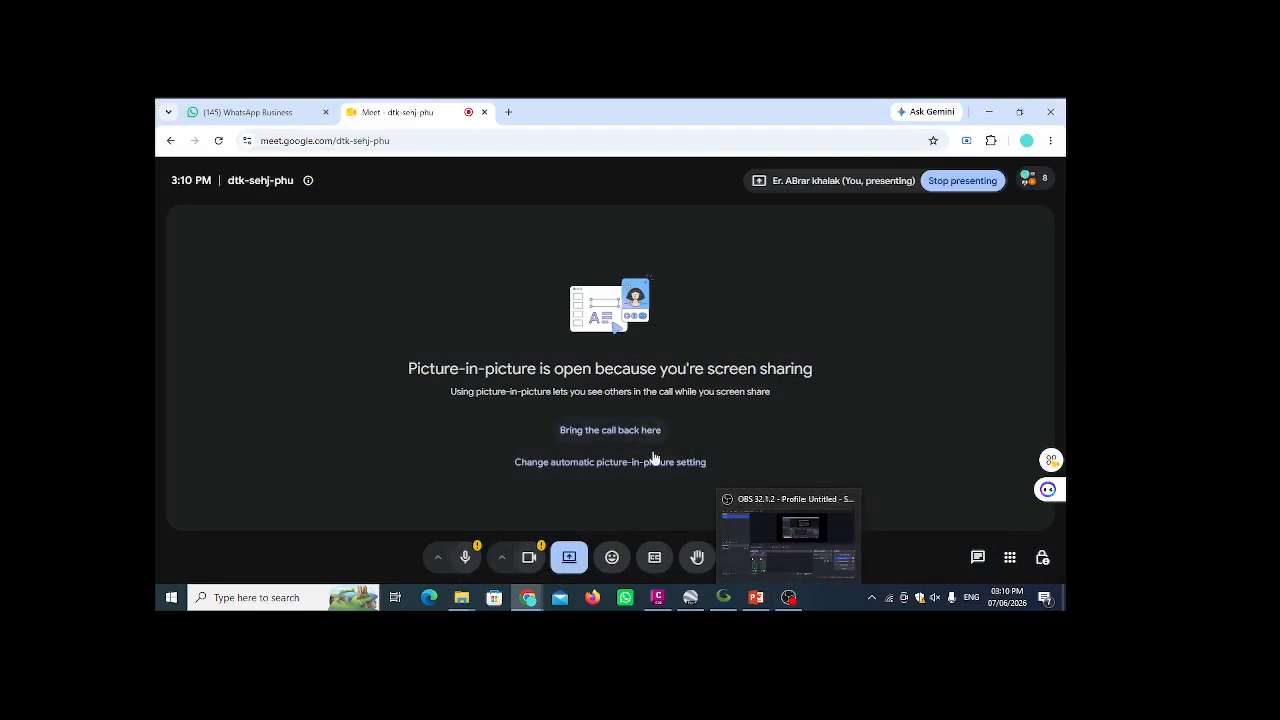
- Switch back to the batch76-1 drawing in Civil 3D and examine the watershed labels and boundaries in the surface's western part
mouse_move(646, 602)
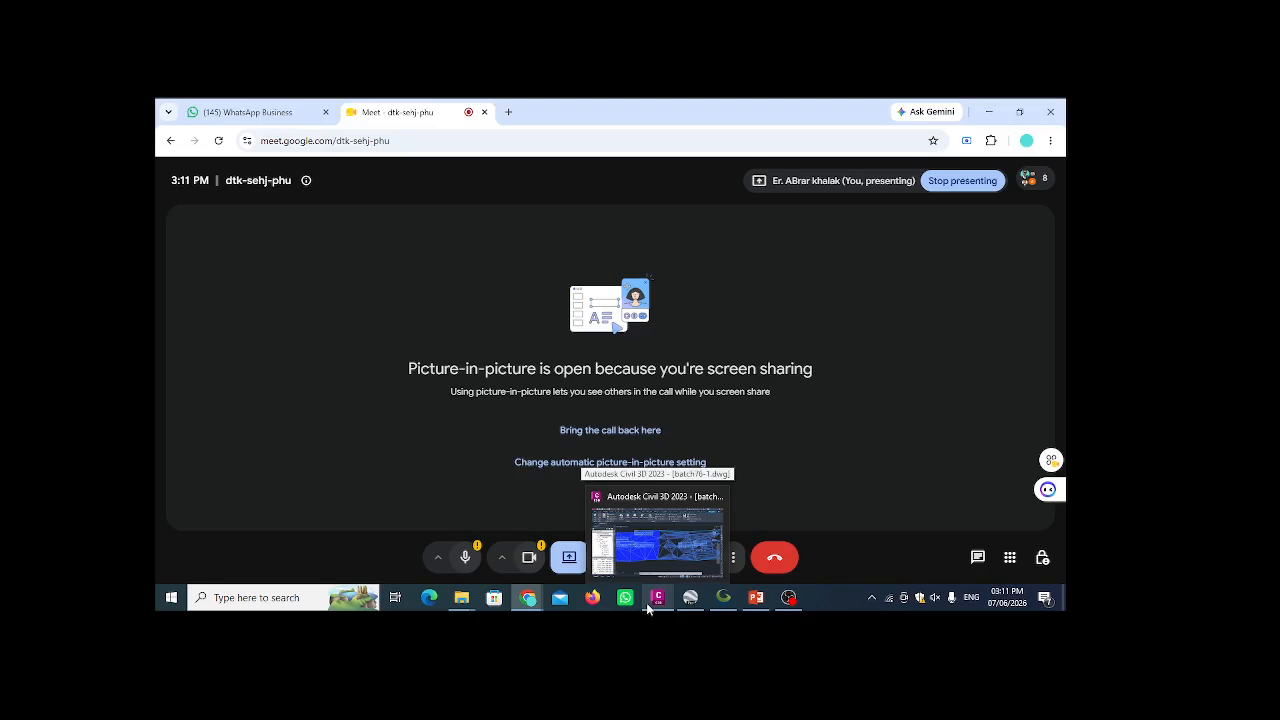
click(655, 550)
scroll(560, 430, down, 3)
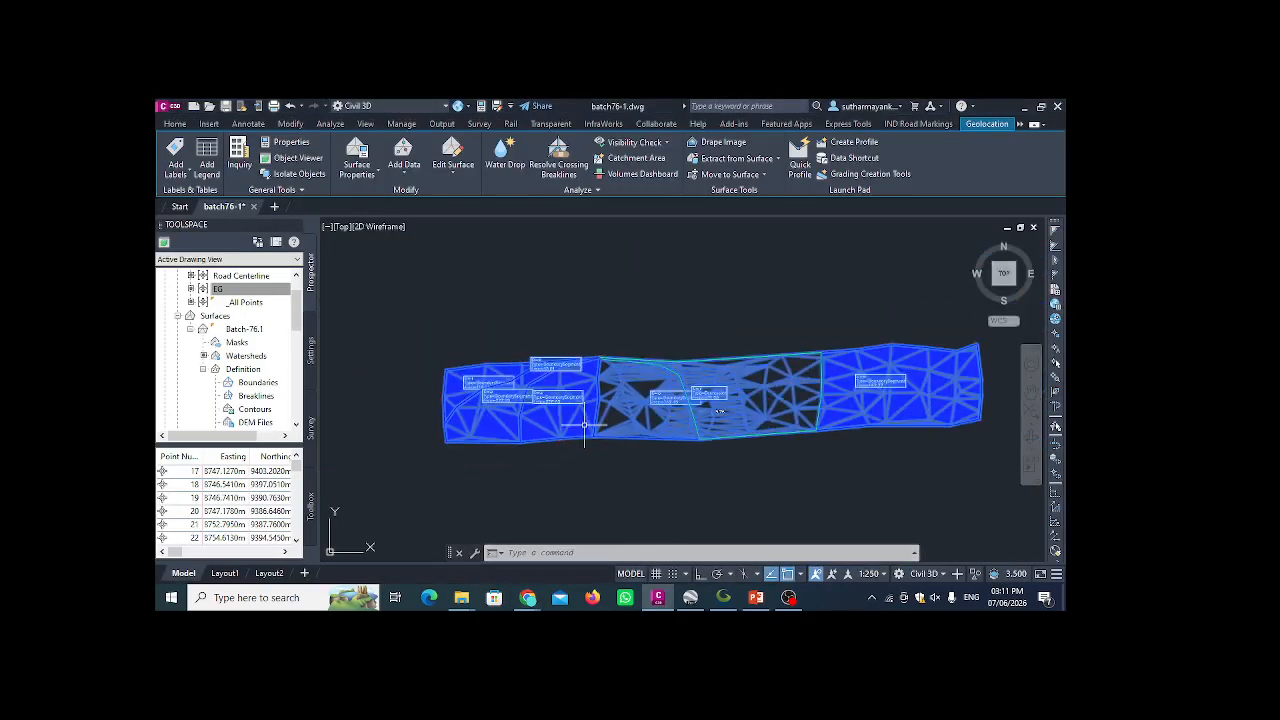
scroll(560, 430, up, 1)
scroll(468, 353, up, 3)
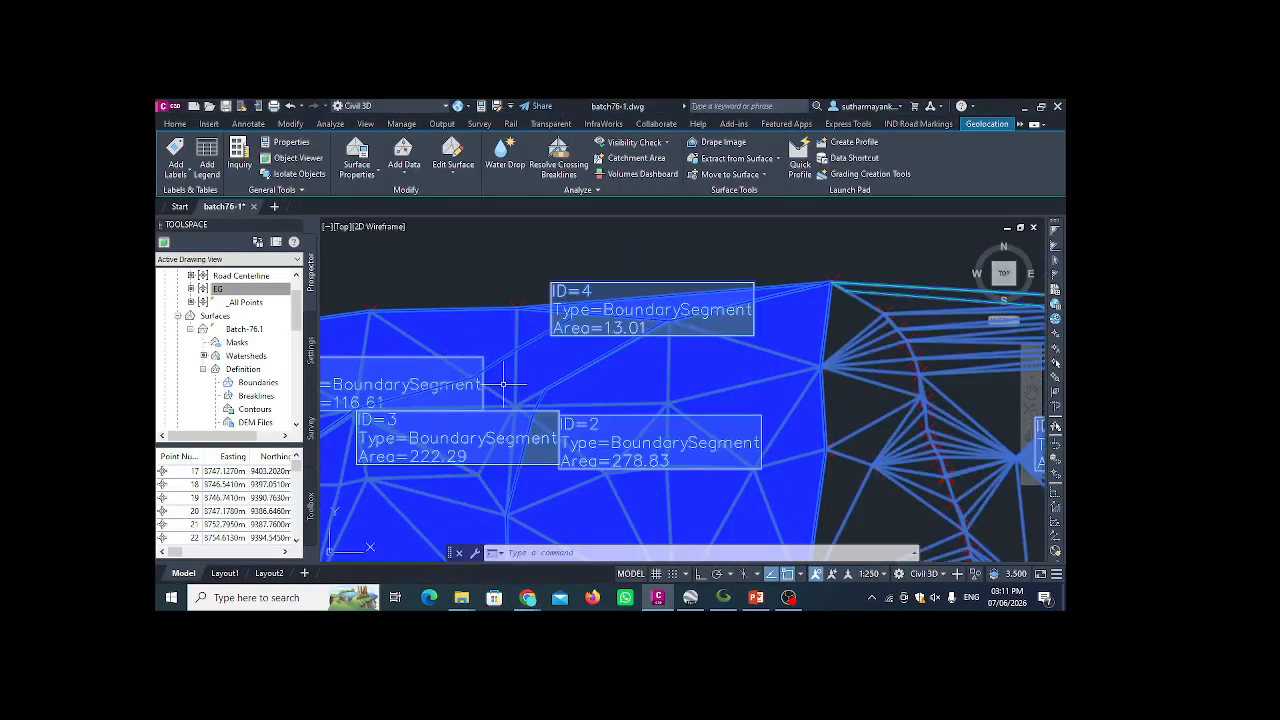
scroll(505, 378, down, 1)
scroll(500, 378, up, 2)
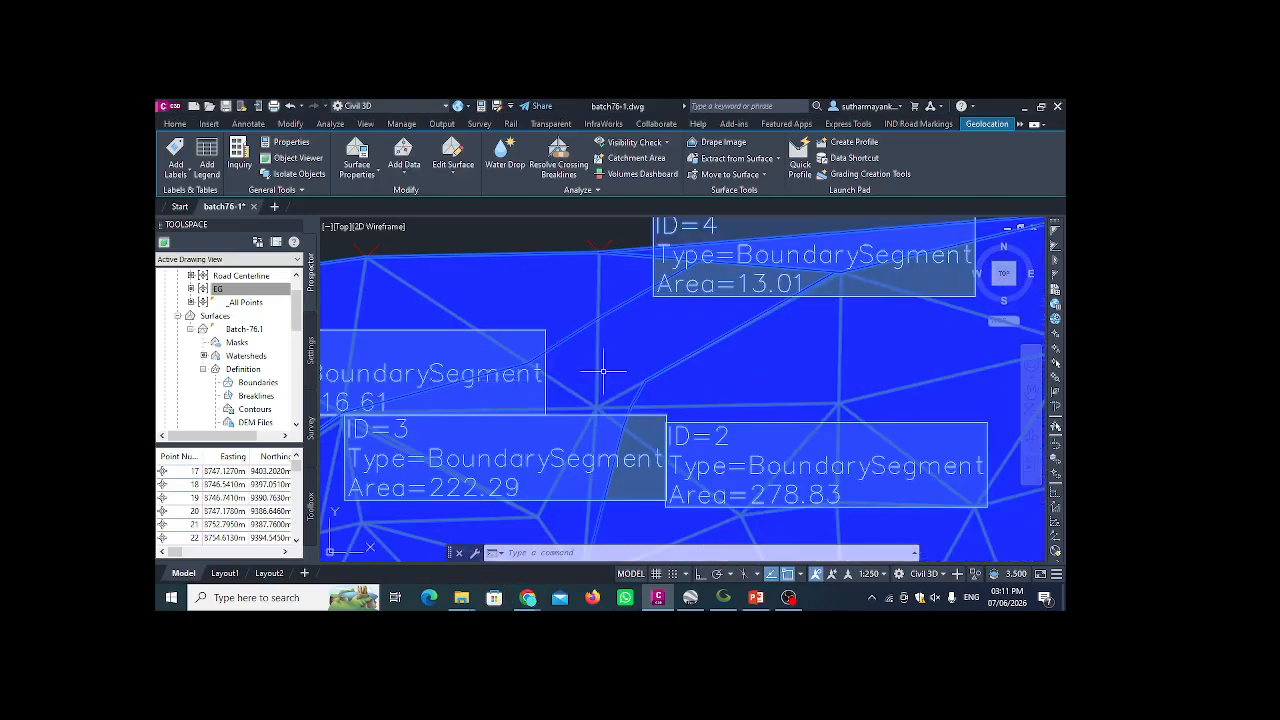
scroll(603, 371, down, 2)
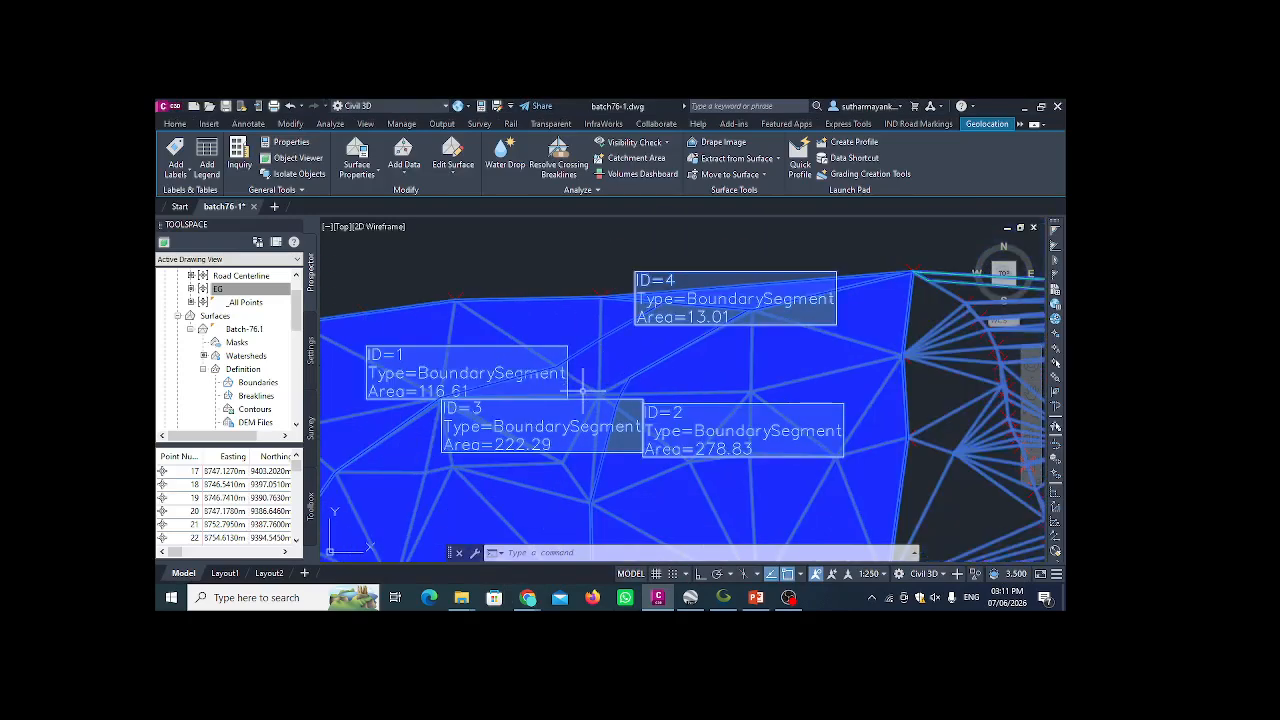
scroll(632, 353, down, 1)
scroll(555, 430, up, 2)
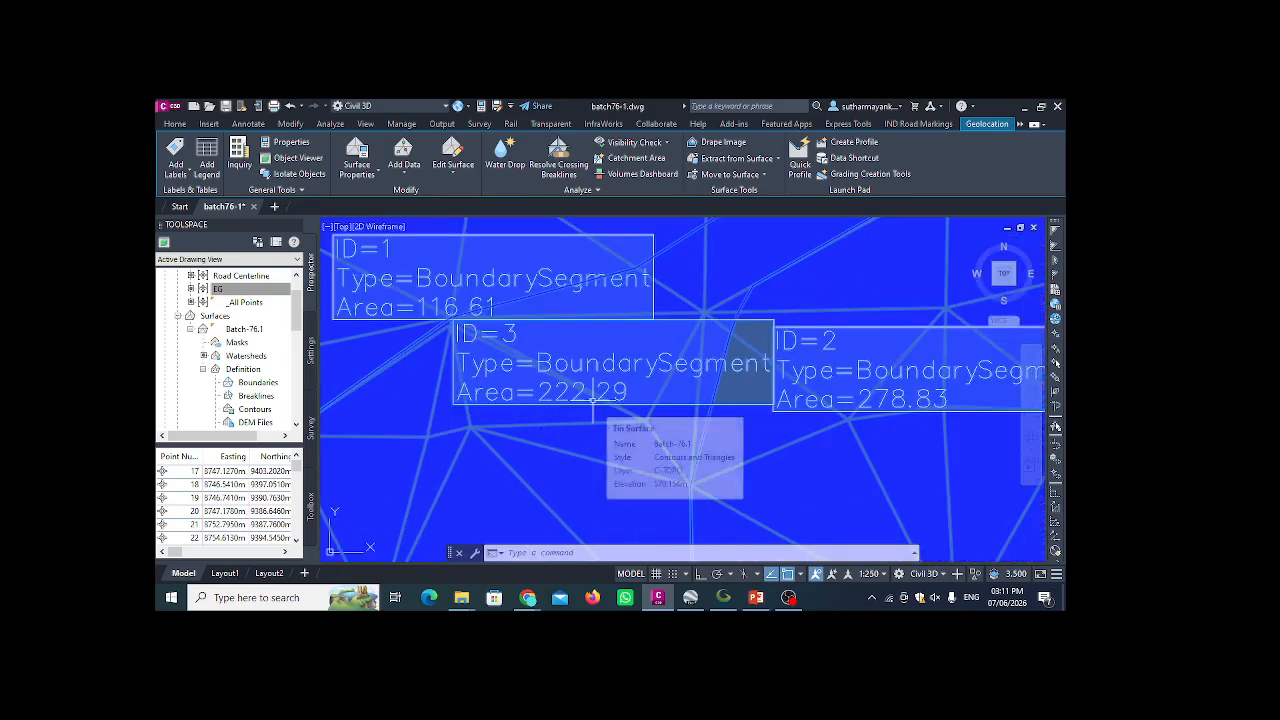
- In the surface style's plan display, hide the Watersheds component and make Elevations and Directions visible
scroll(595, 400, down, 3)
scroll(640, 398, up, 2)
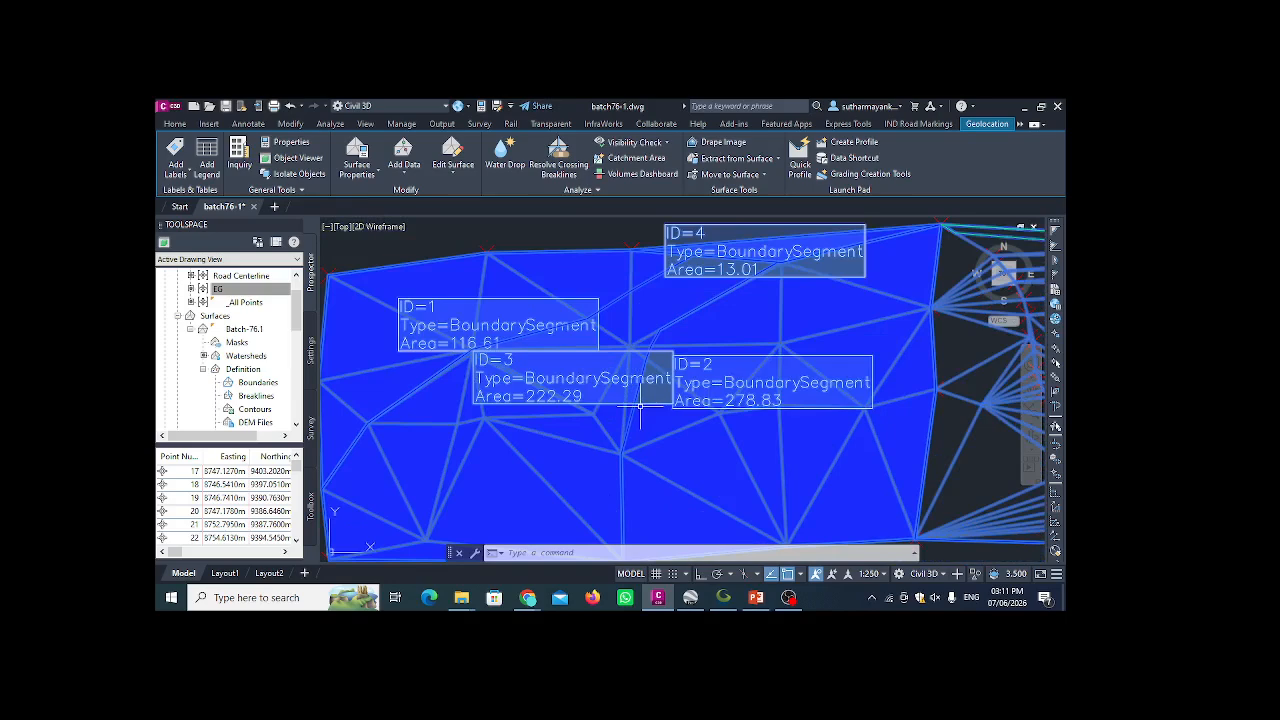
scroll(625, 408, down, 3)
scroll(612, 410, up, 1)
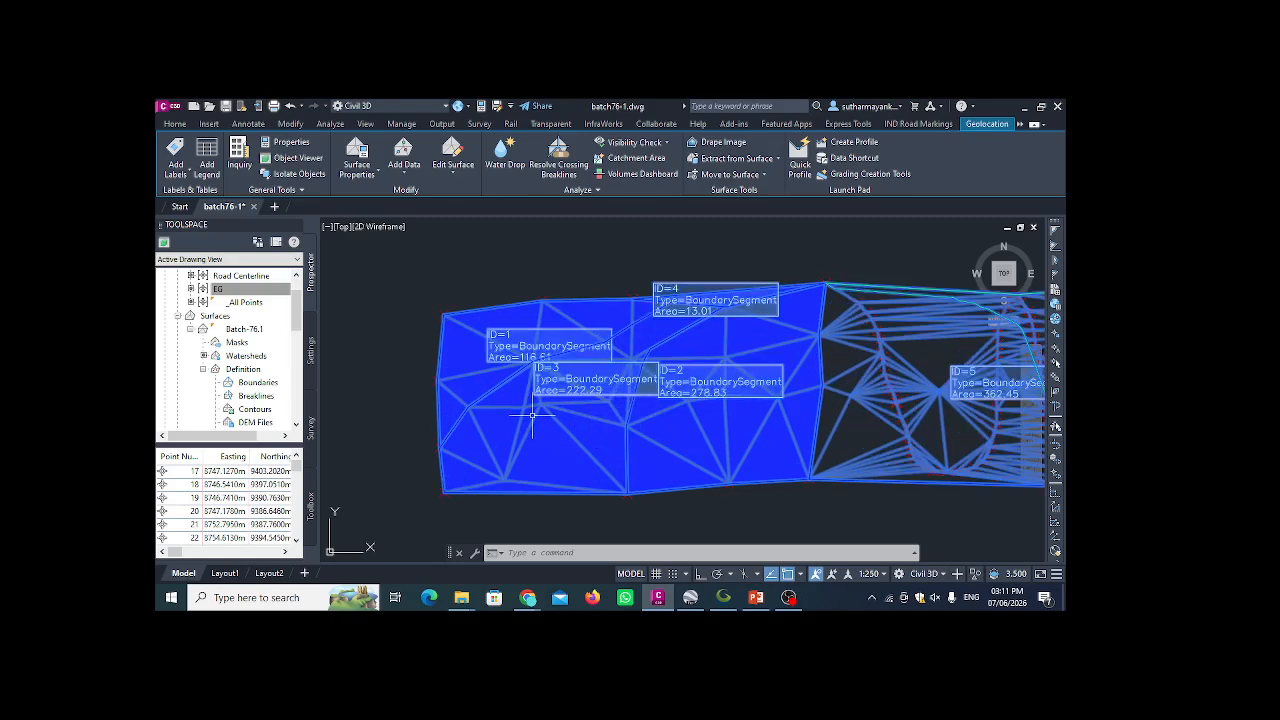
scroll(580, 394, up, 2)
scroll(560, 384, down, 2)
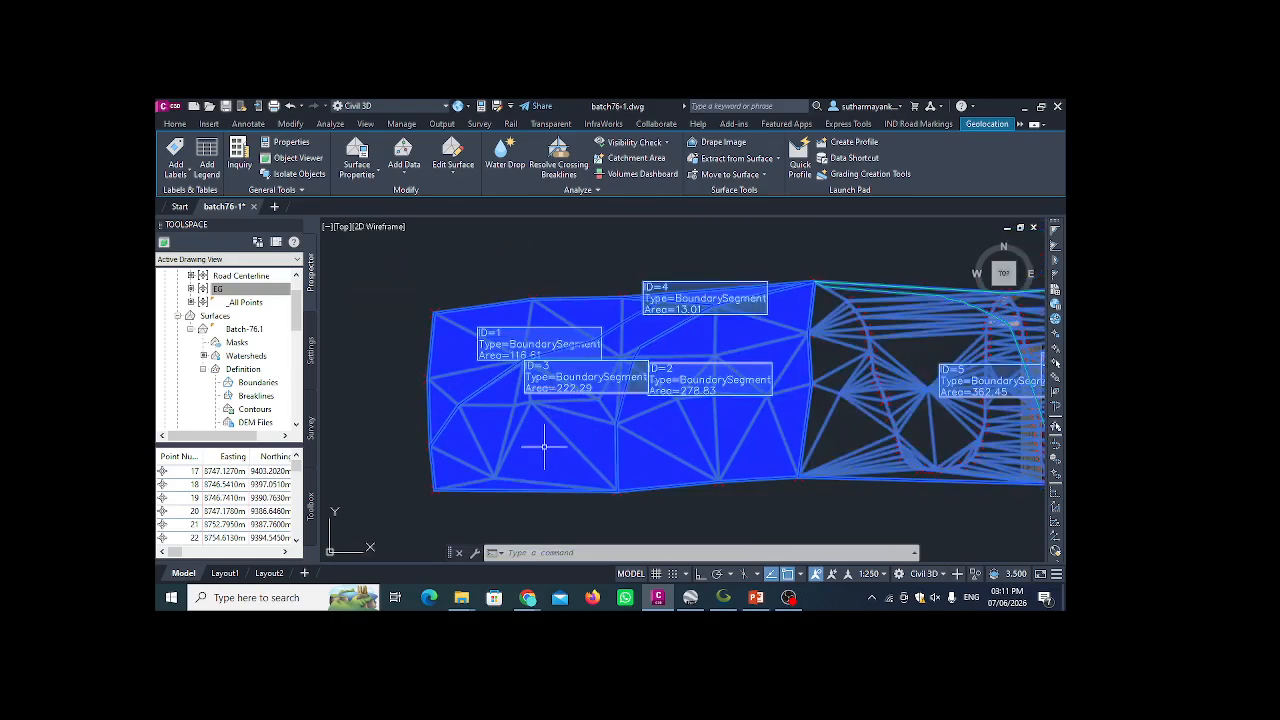
click(358, 172)
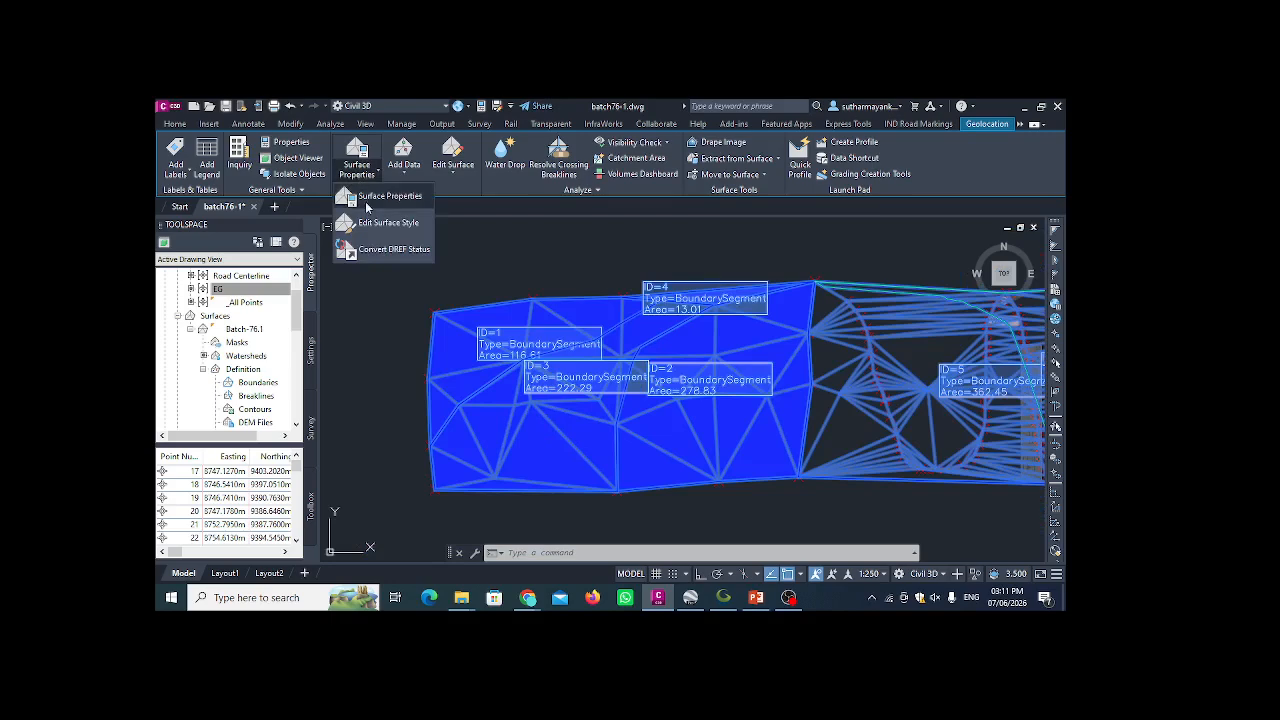
click(382, 223)
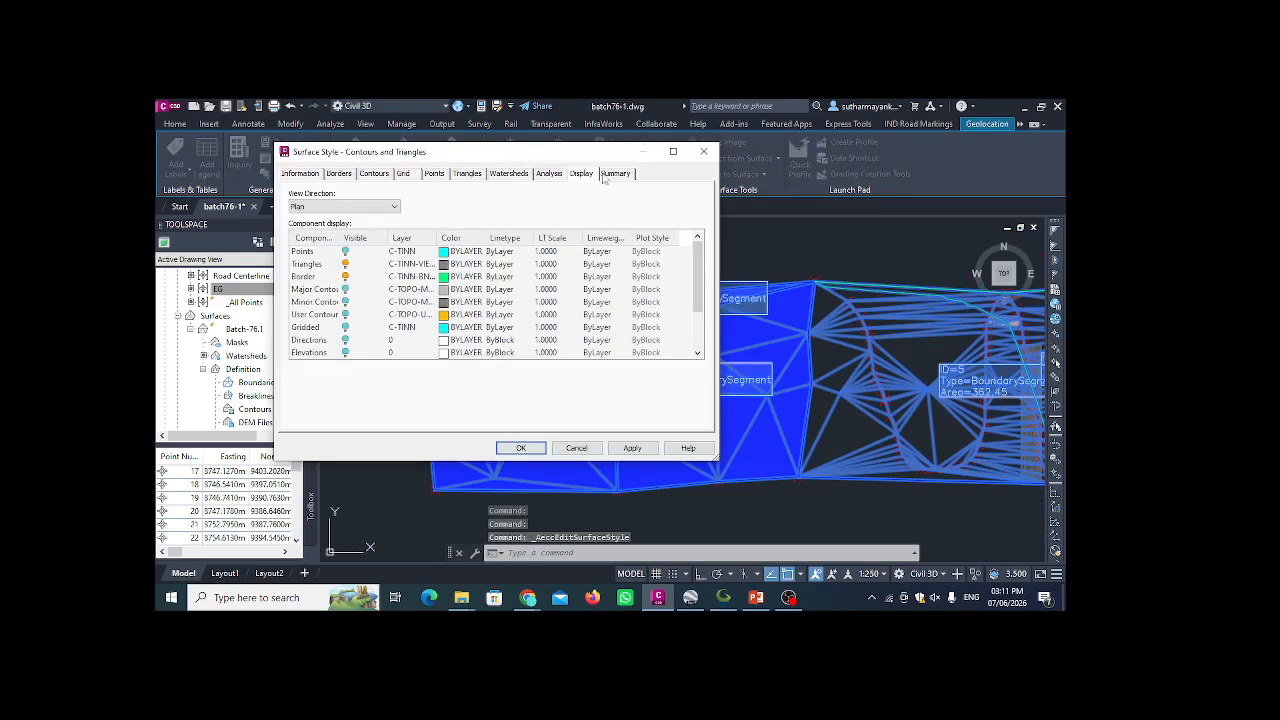
scroll(344, 283, down, 1)
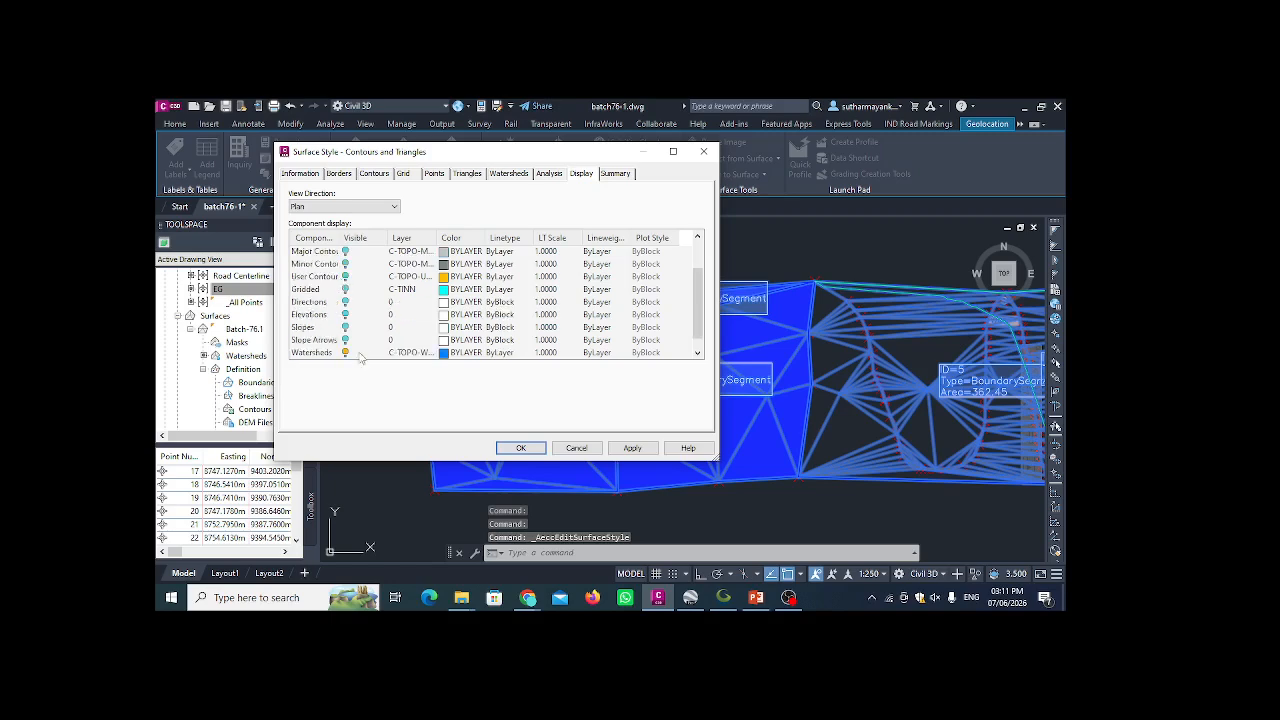
click(347, 354)
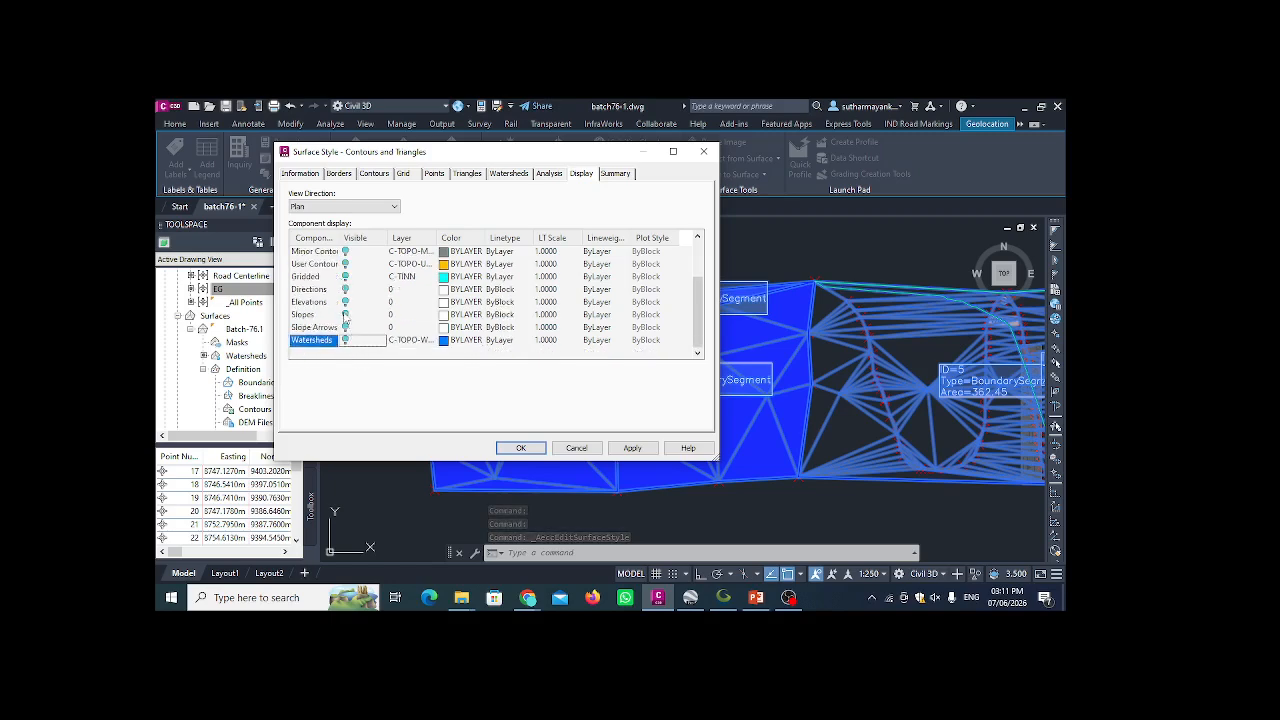
click(347, 304)
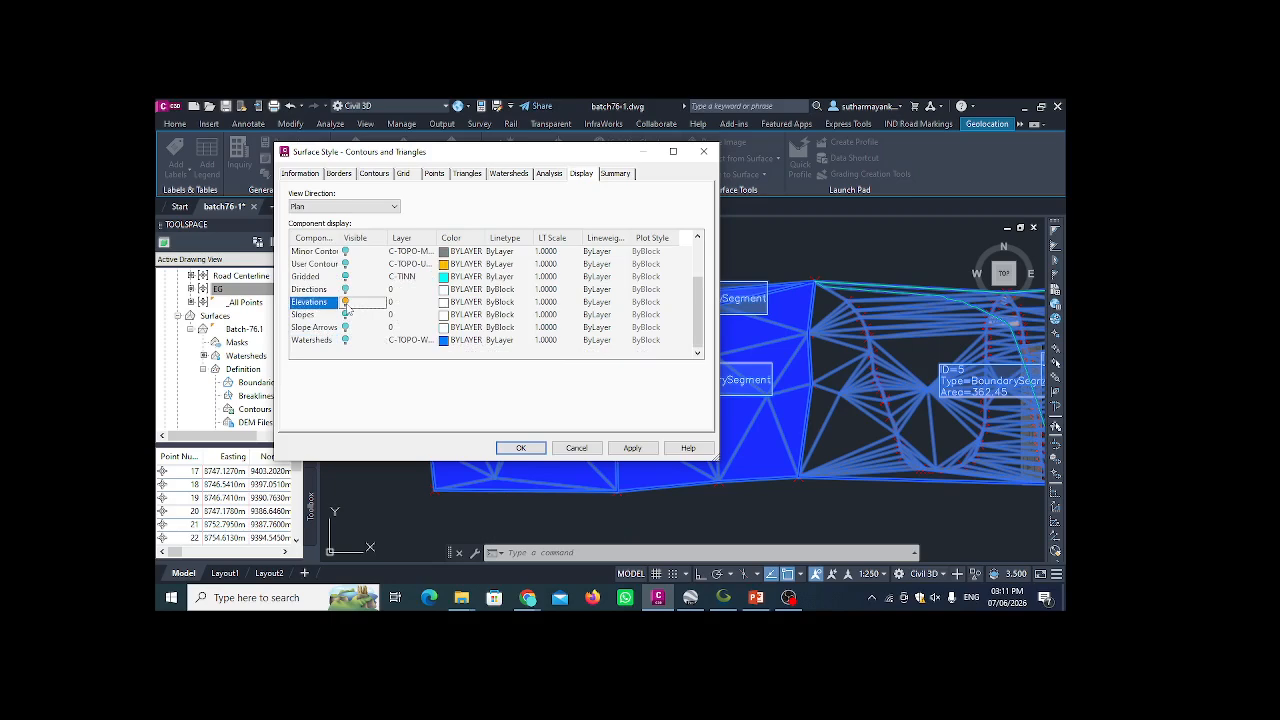
click(345, 289)
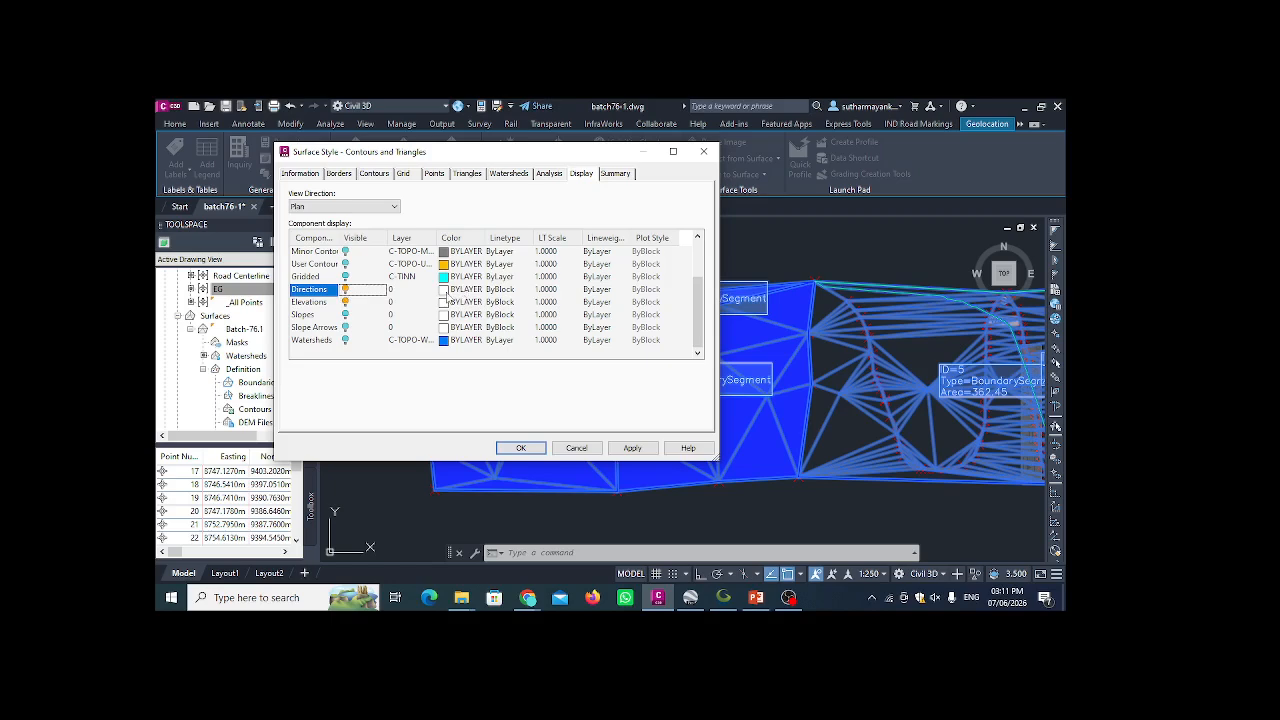
- Set the Directions component's colour to 20 and apply the surface style
click(445, 301)
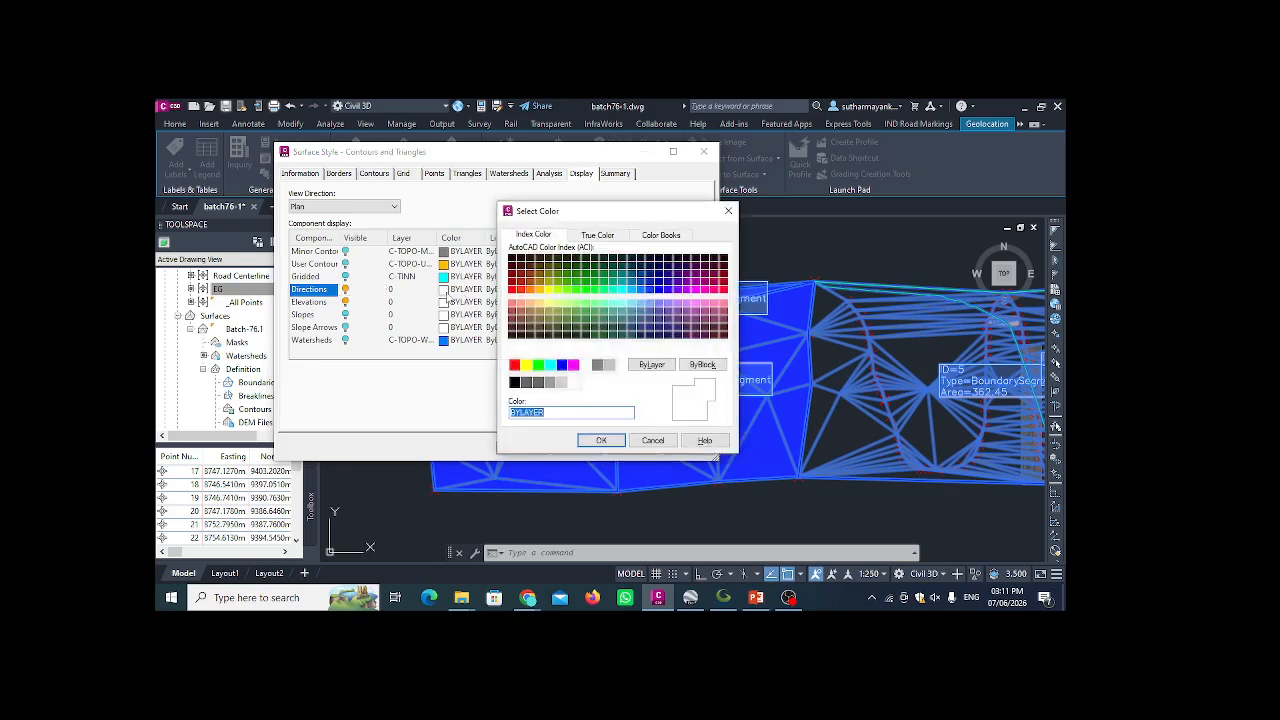
click(521, 291)
click(601, 440)
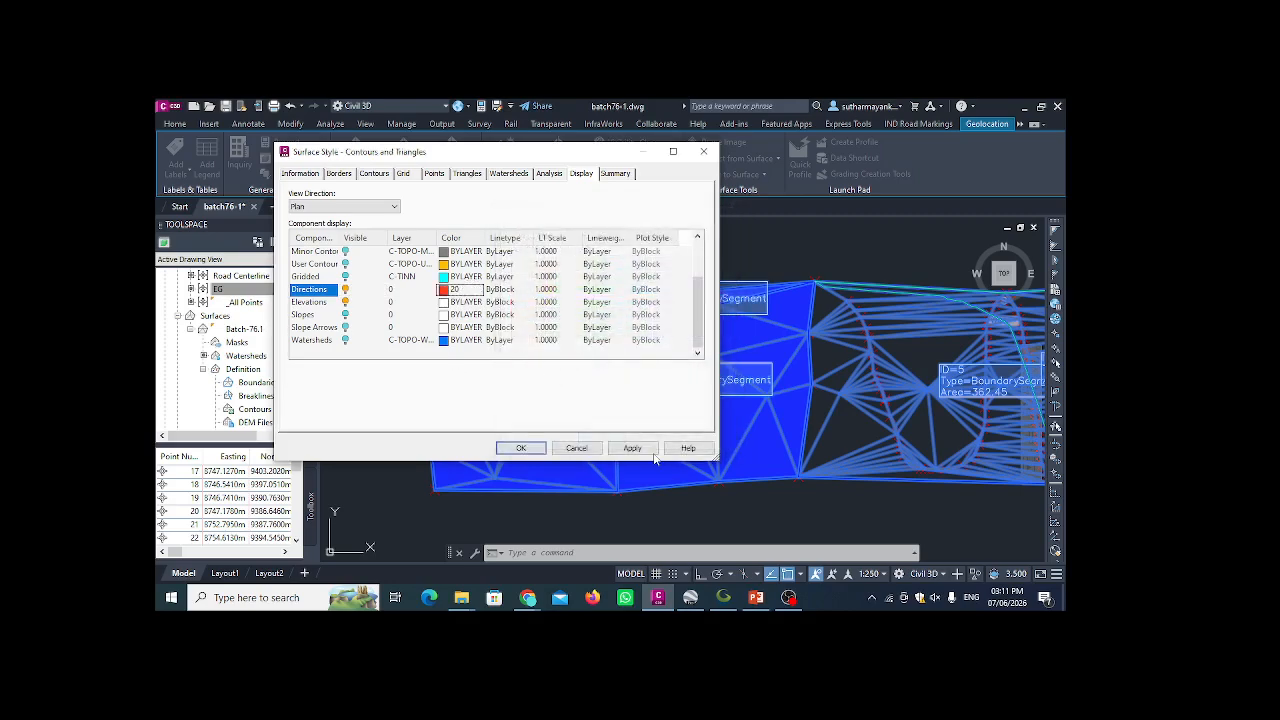
click(632, 448)
click(521, 448)
- Examine the coloured direction and elevation areas along the full length of the surface
scroll(575, 403, up, 3)
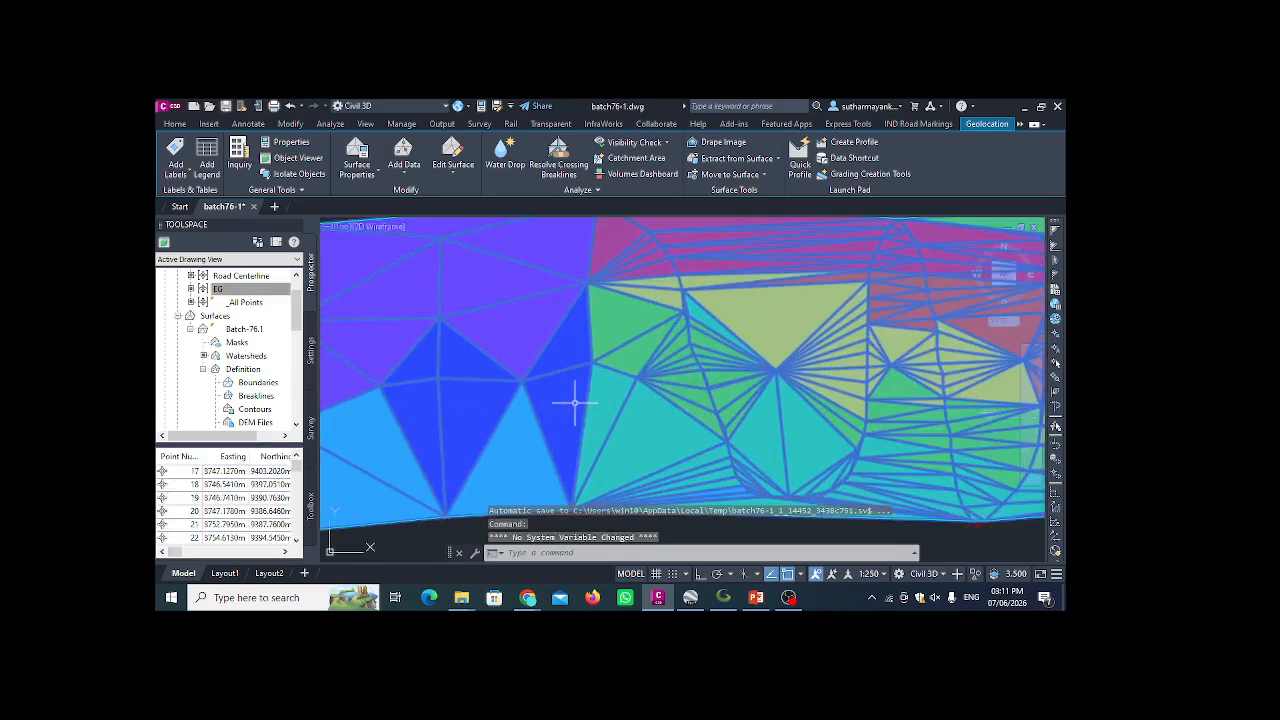
scroll(520, 388, down, 5)
click(496, 469)
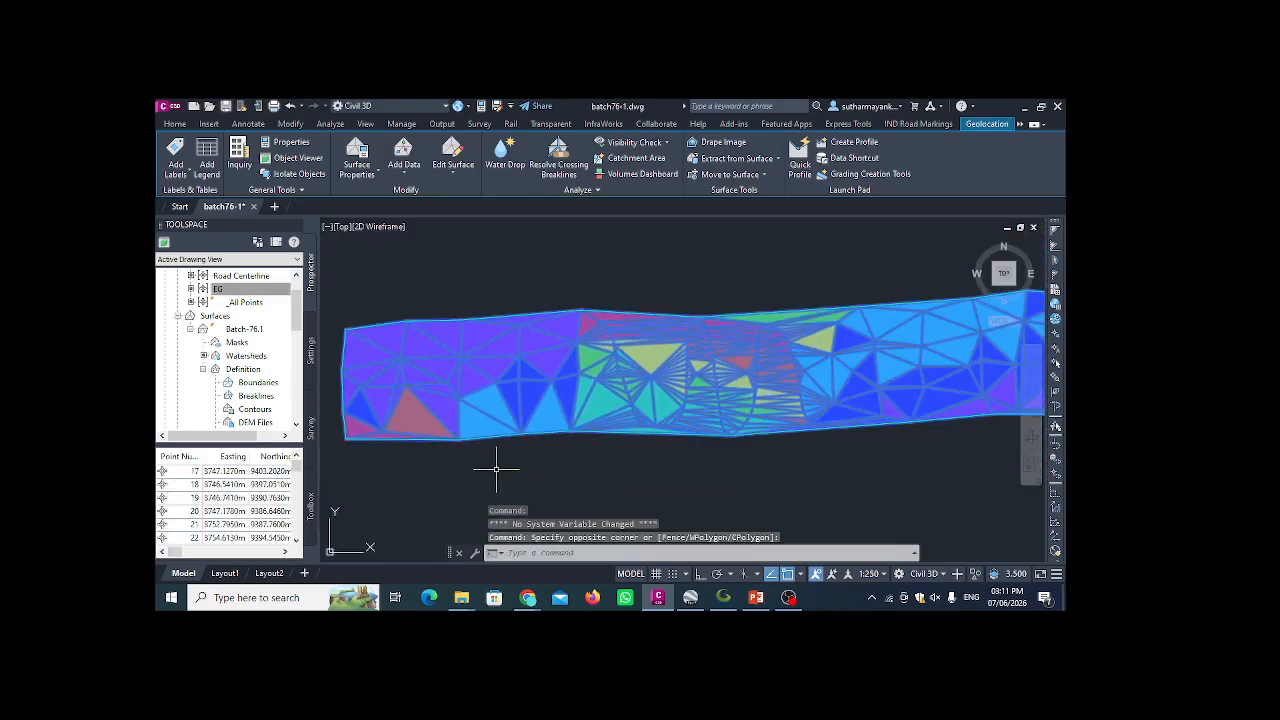
key(Escape)
scroll(705, 383, up, 3)
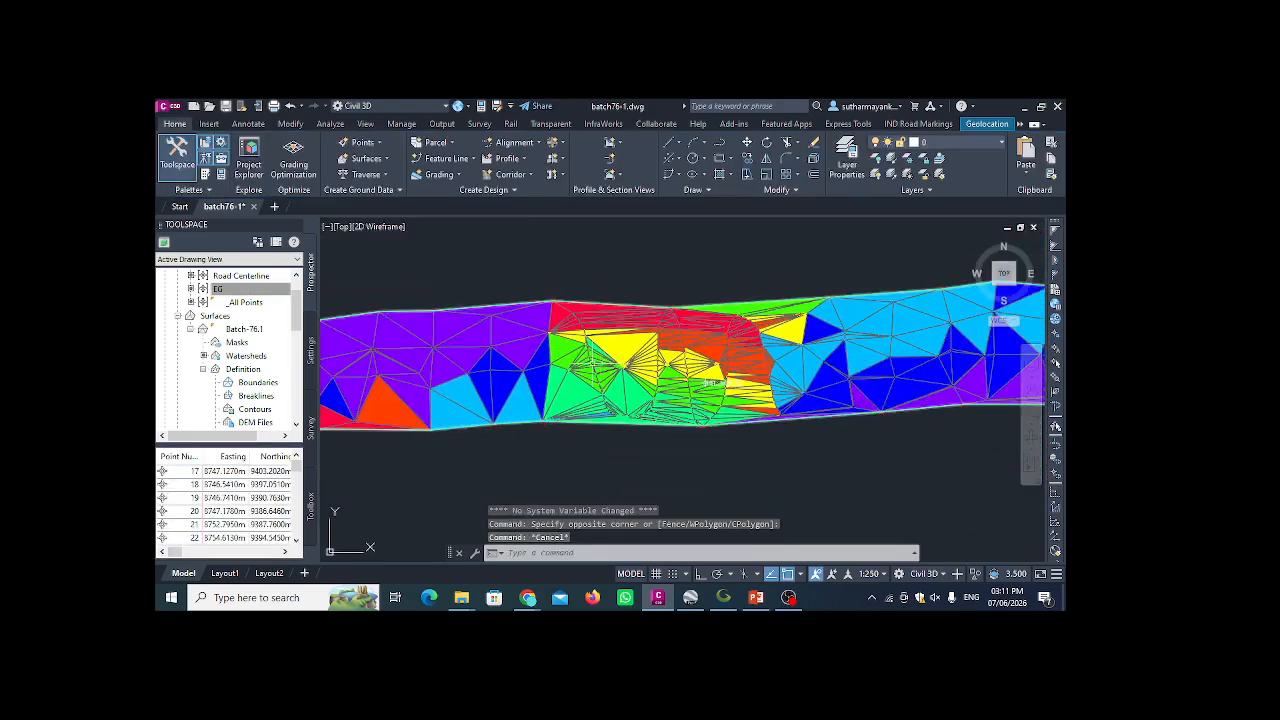
middle_drag(707, 382, 574, 398)
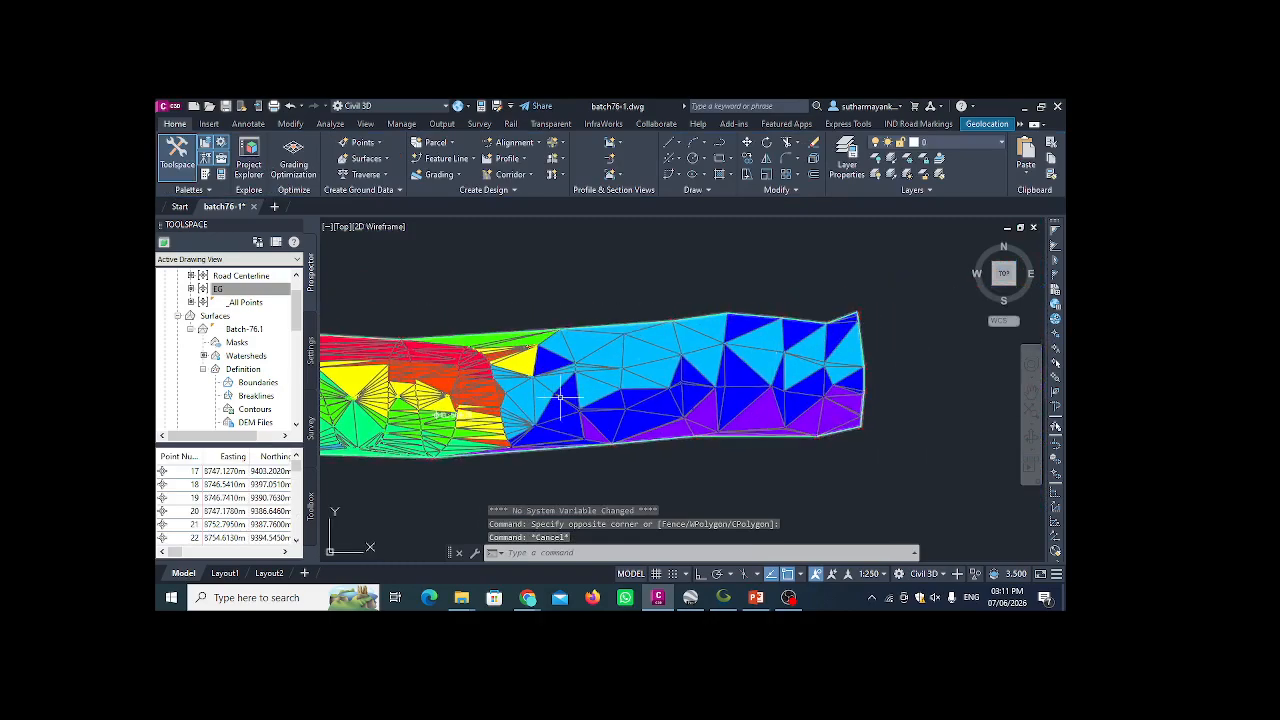
scroll(566, 393, up, 5)
scroll(651, 357, down, 5)
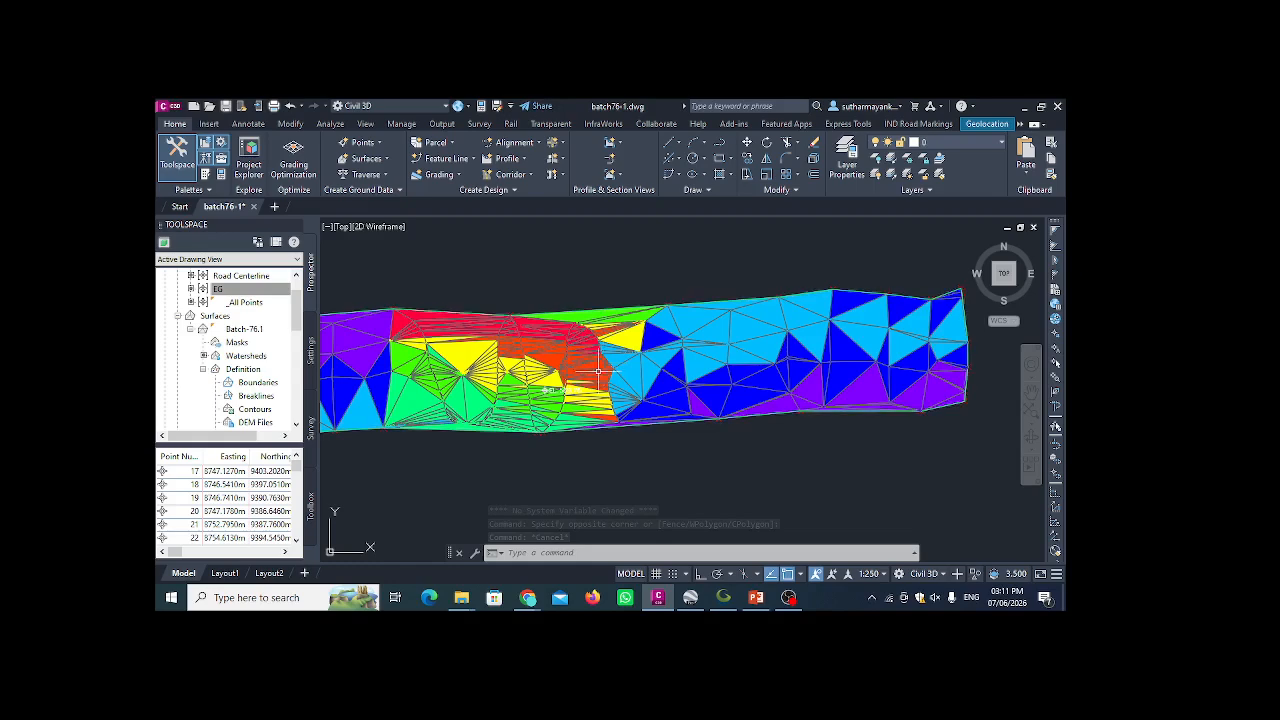
scroll(615, 362, up, 2)
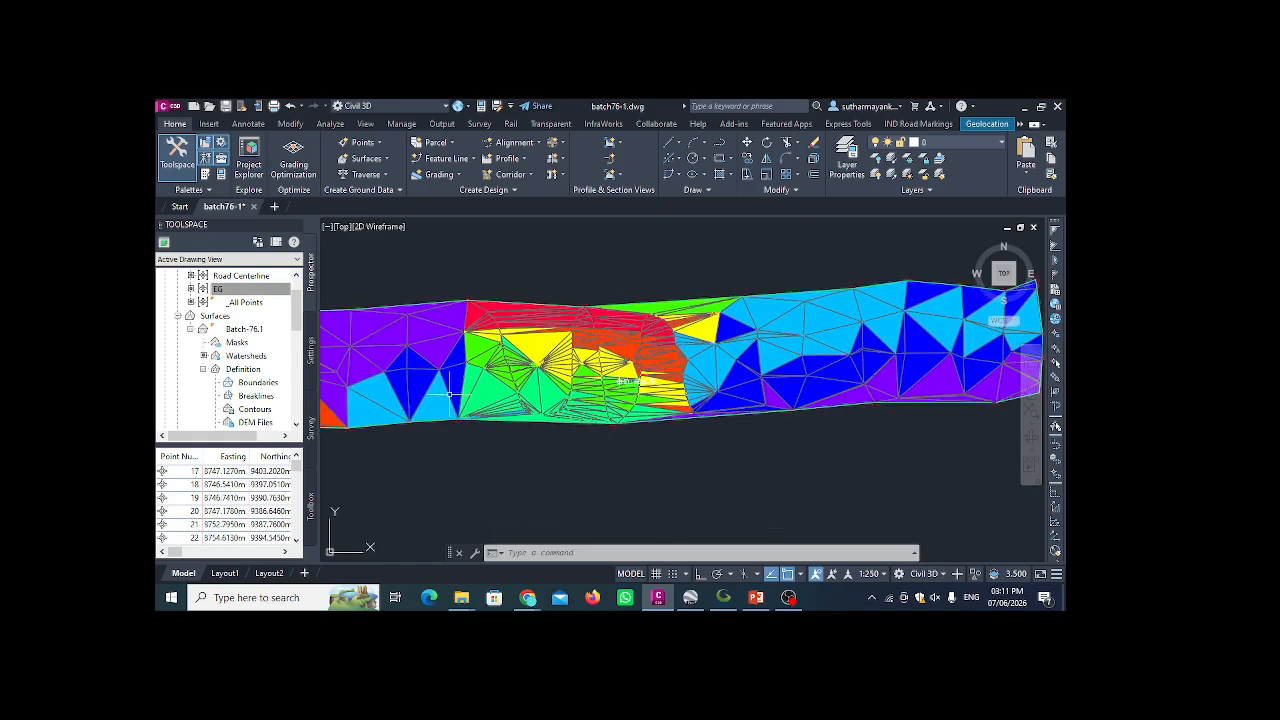
scroll(485, 401, up, 2)
- Edit the surface style to hide Directions, Elevations and Triangles and show the major and minor contours
click(485, 401)
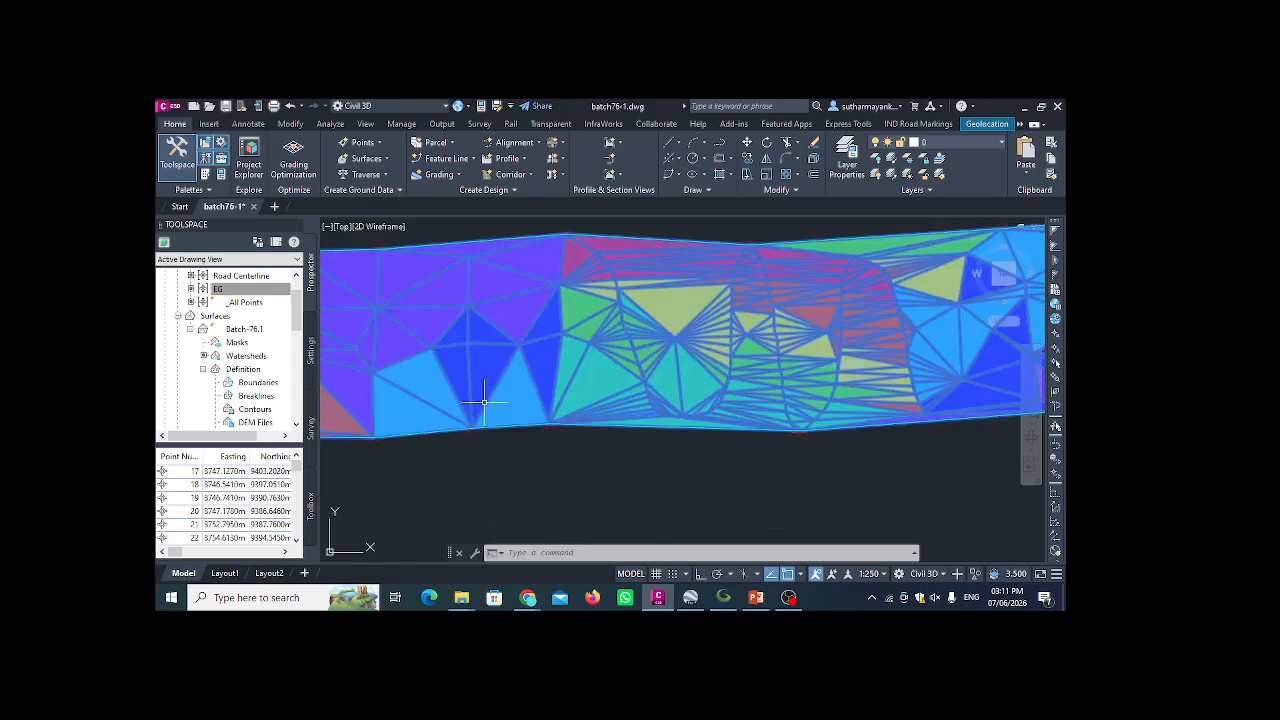
click(357, 165)
click(385, 222)
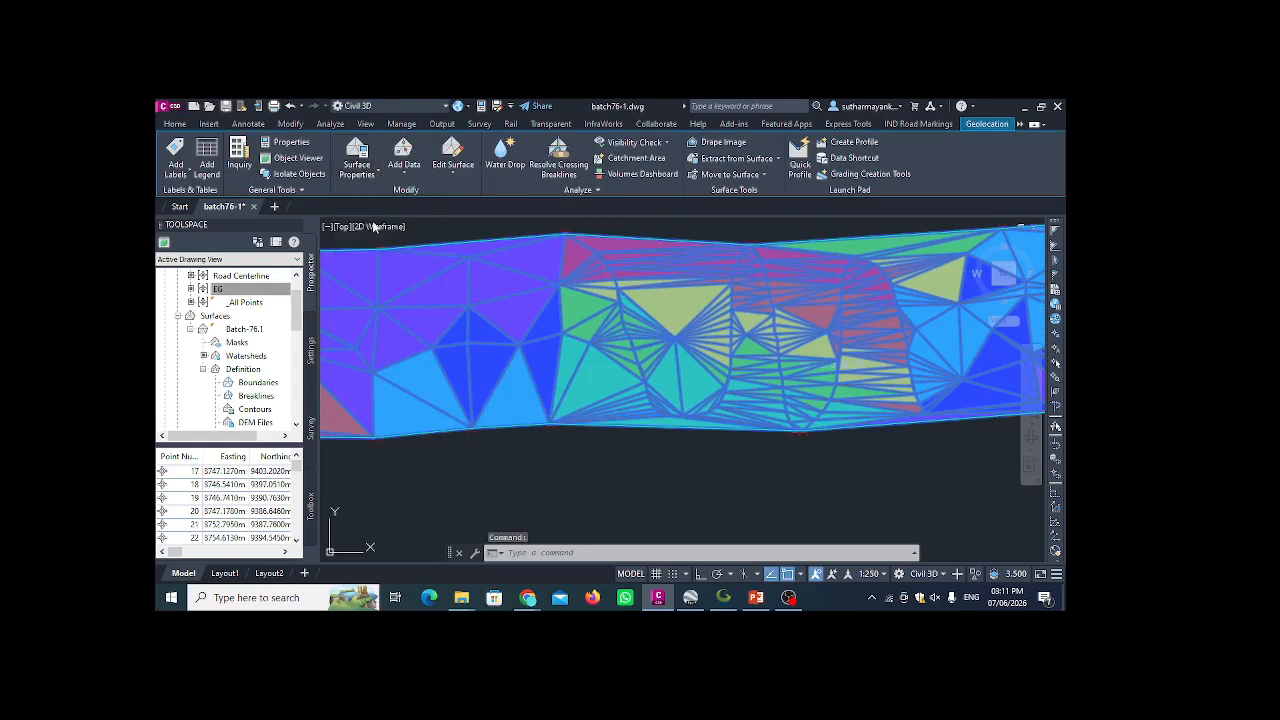
click(346, 341)
click(346, 353)
scroll(344, 253, down, 1)
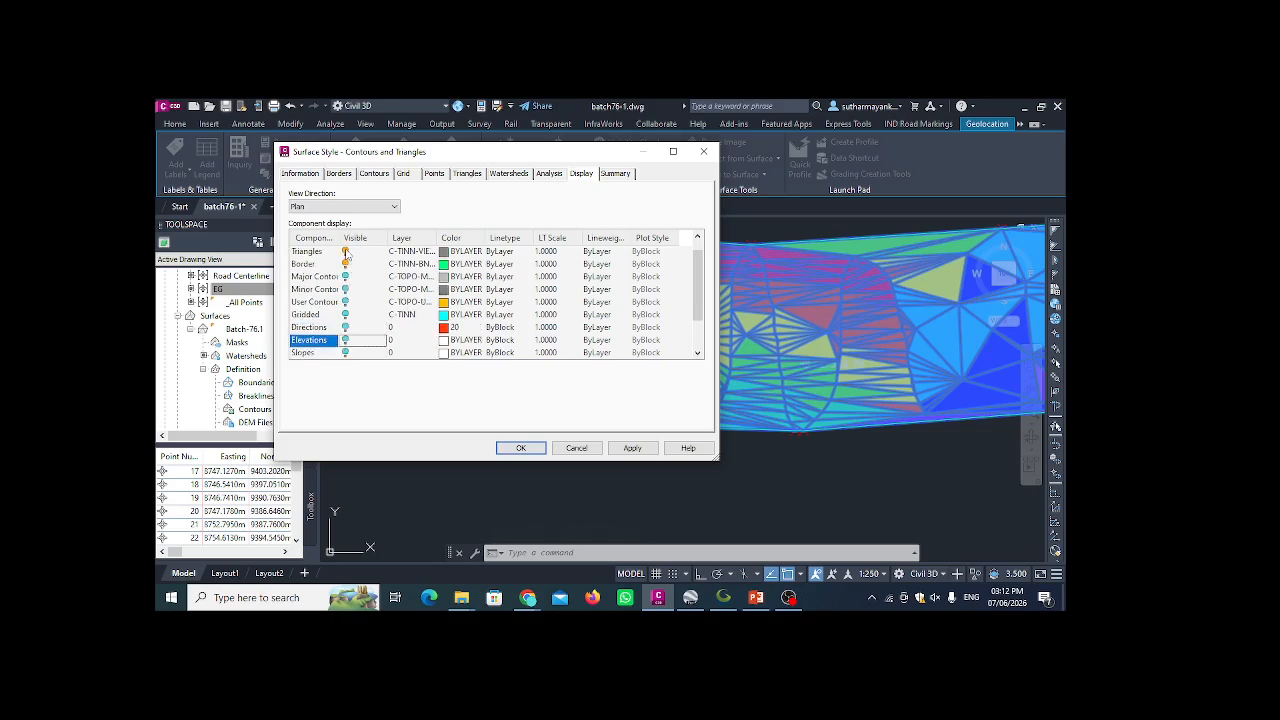
click(345, 251)
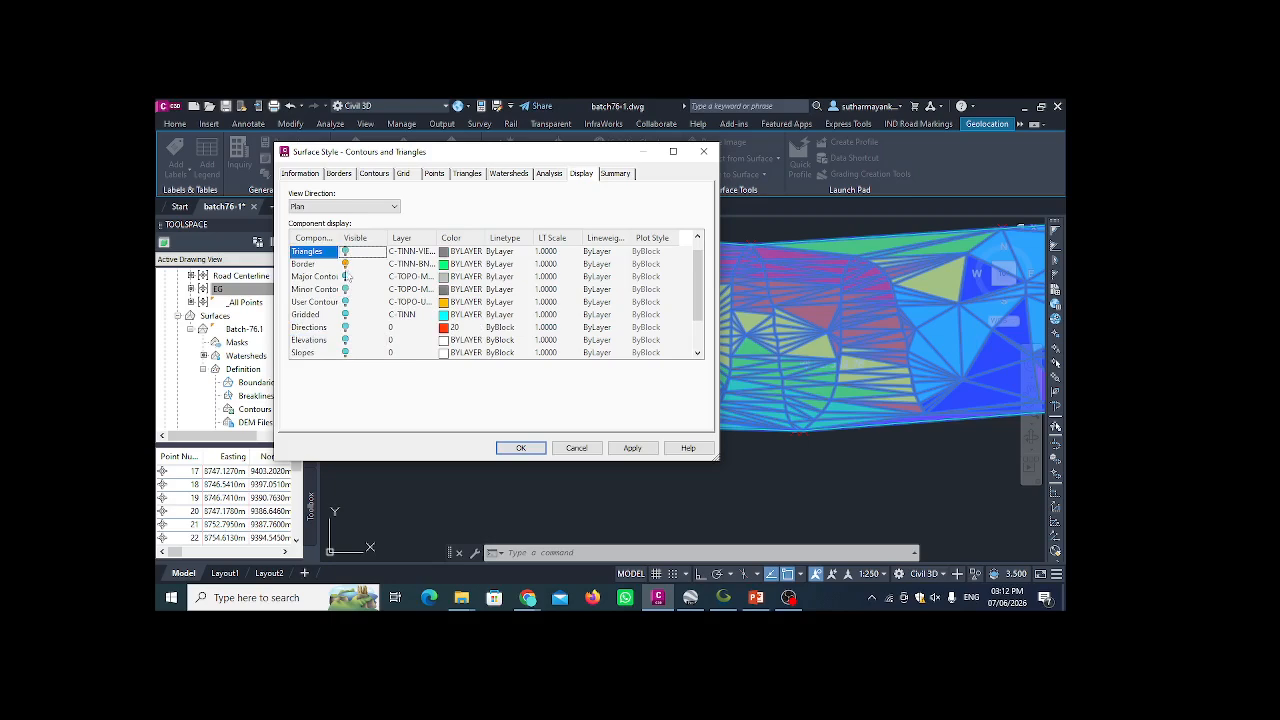
click(345, 276)
click(345, 289)
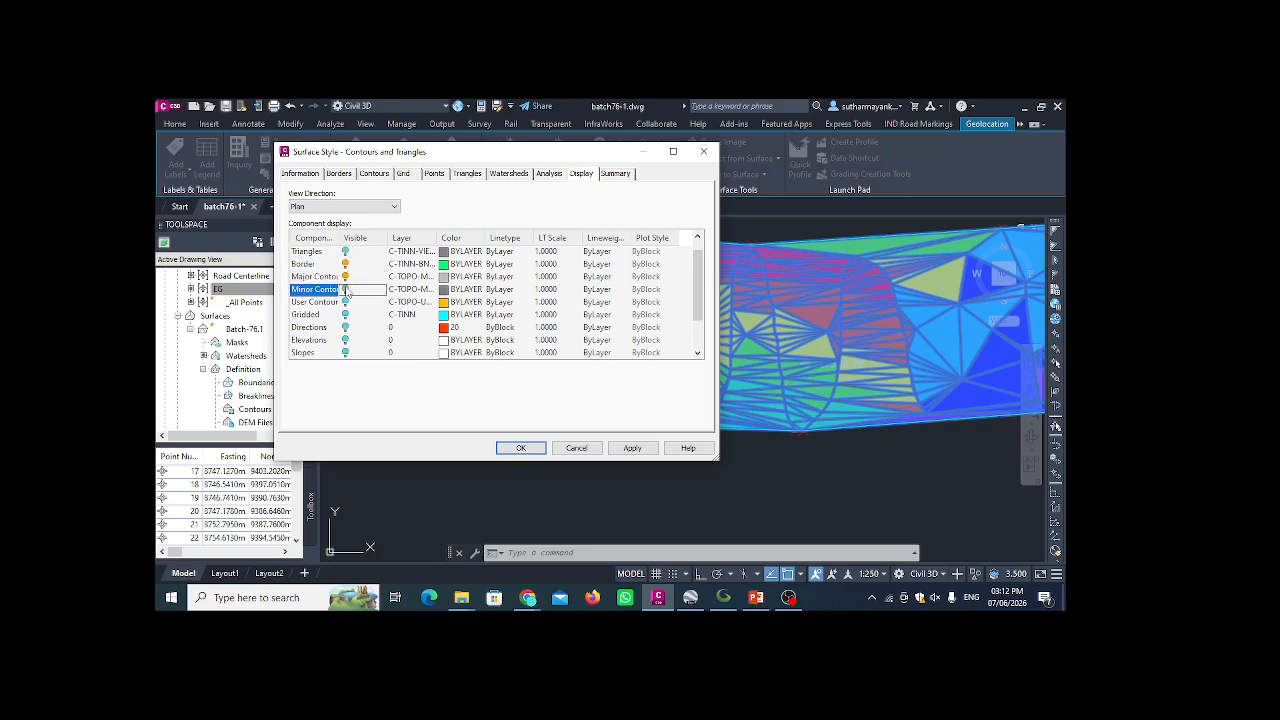
click(632, 447)
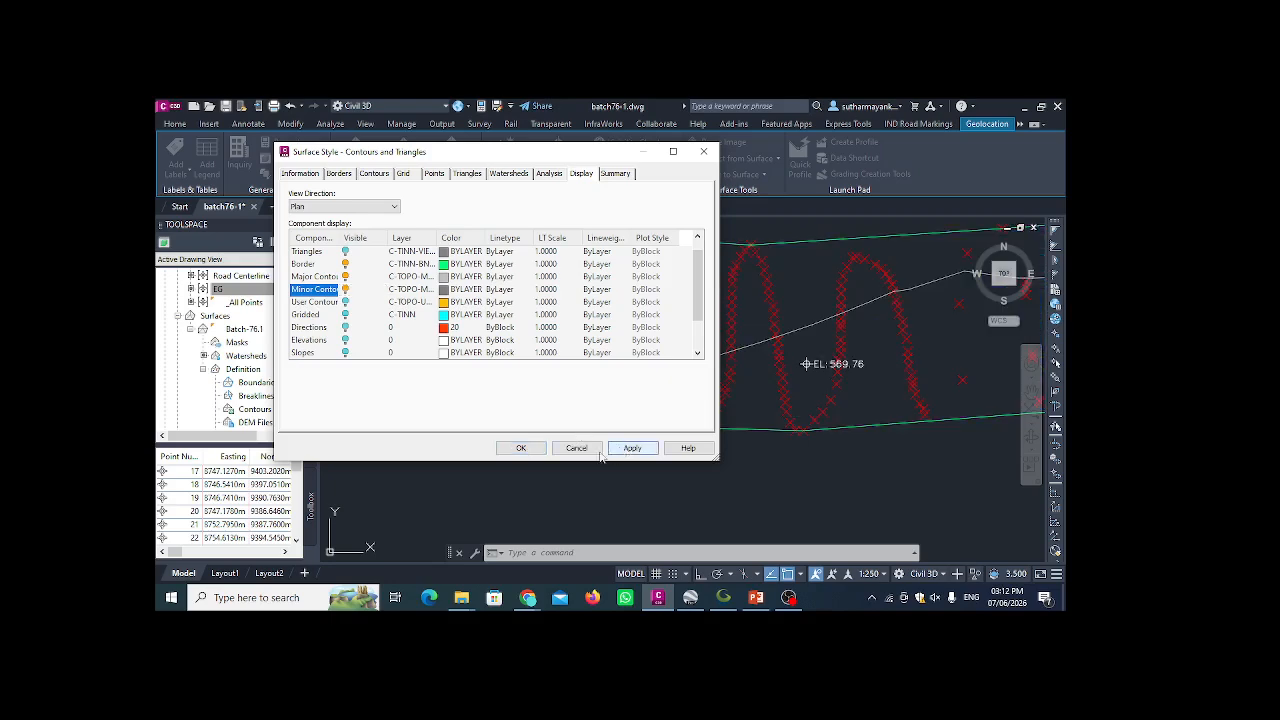
click(519, 448)
- Open the Batch-76.1 surface properties and choose Elevations as the analysis type and legend
scroll(600, 382, down, 5)
scroll(604, 384, up, 3)
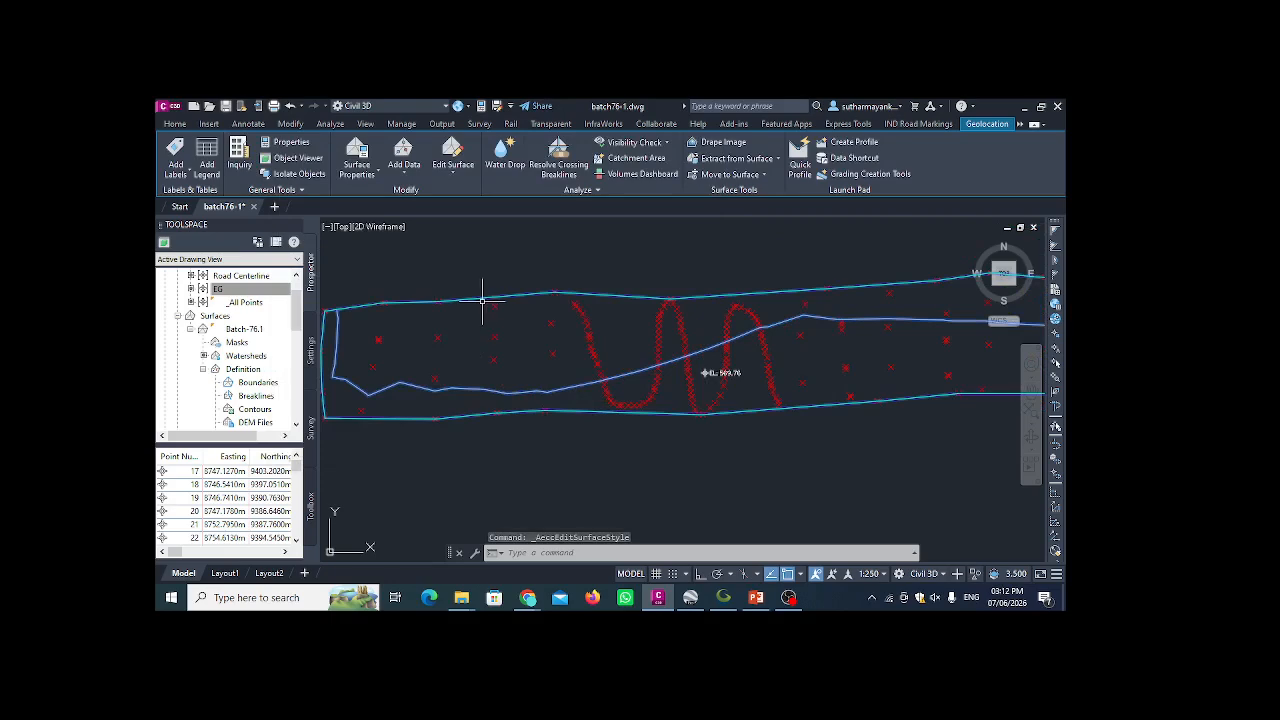
click(349, 168)
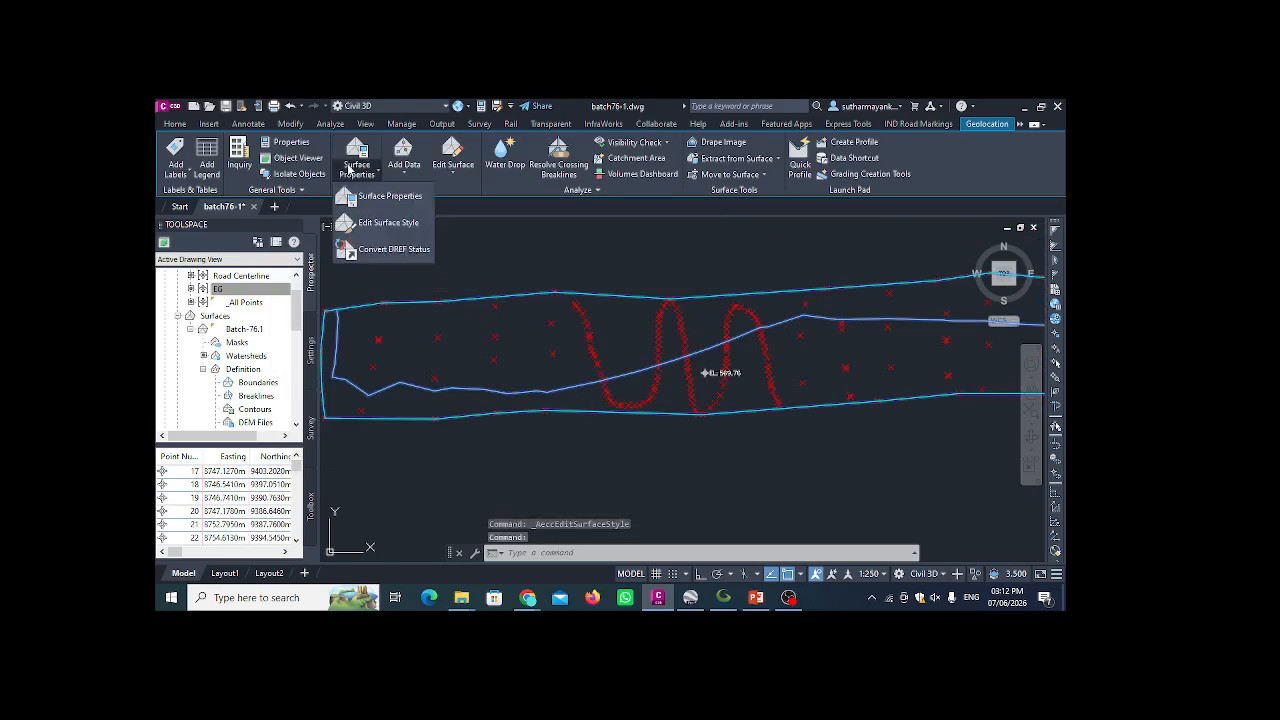
click(350, 196)
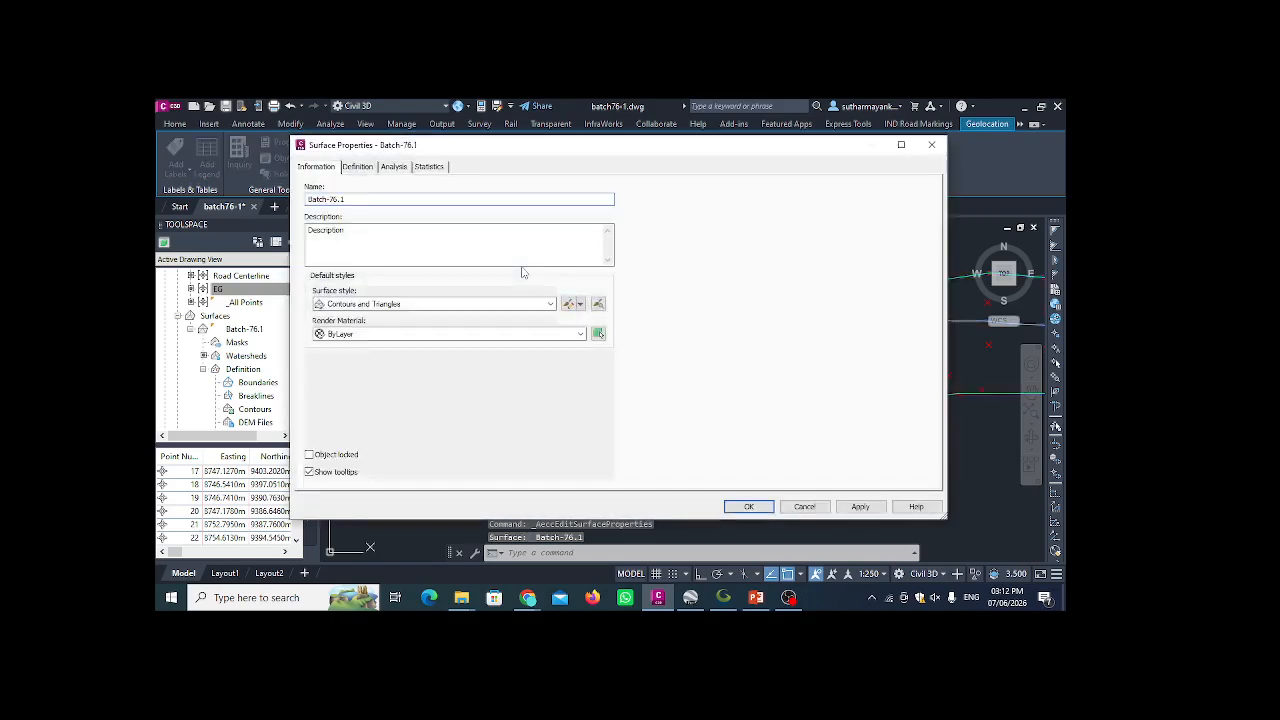
click(394, 167)
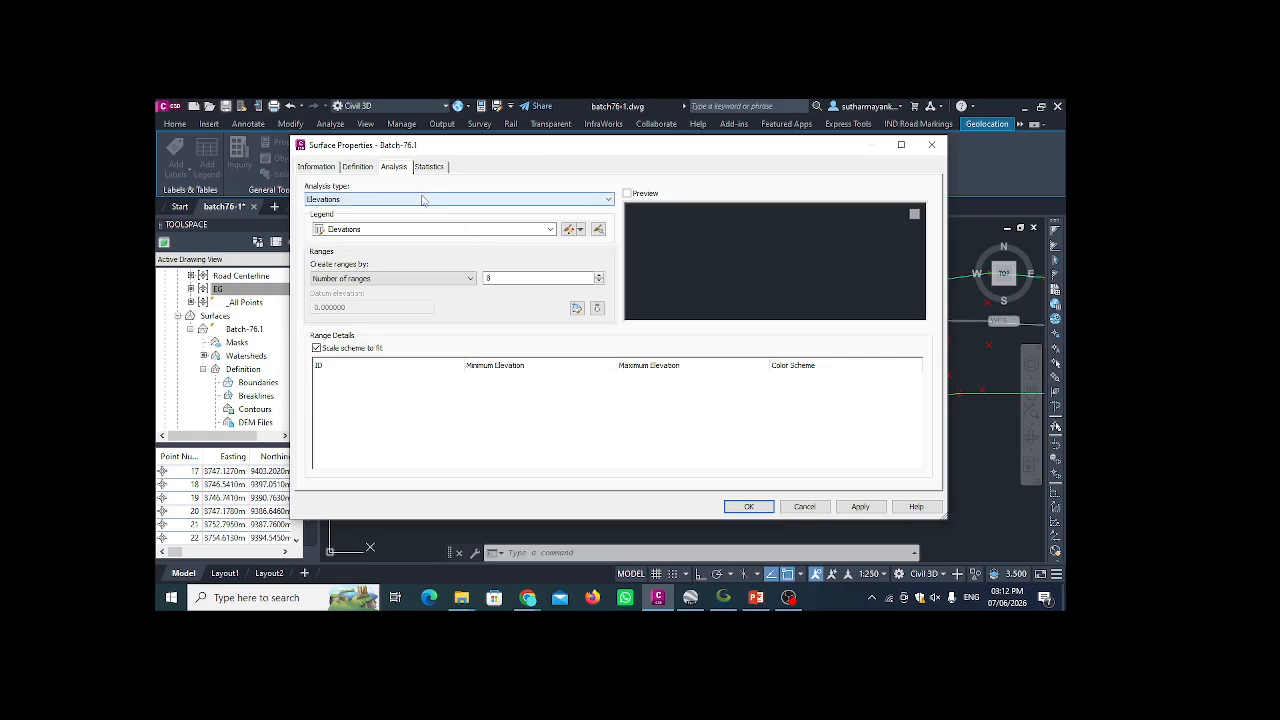
click(382, 200)
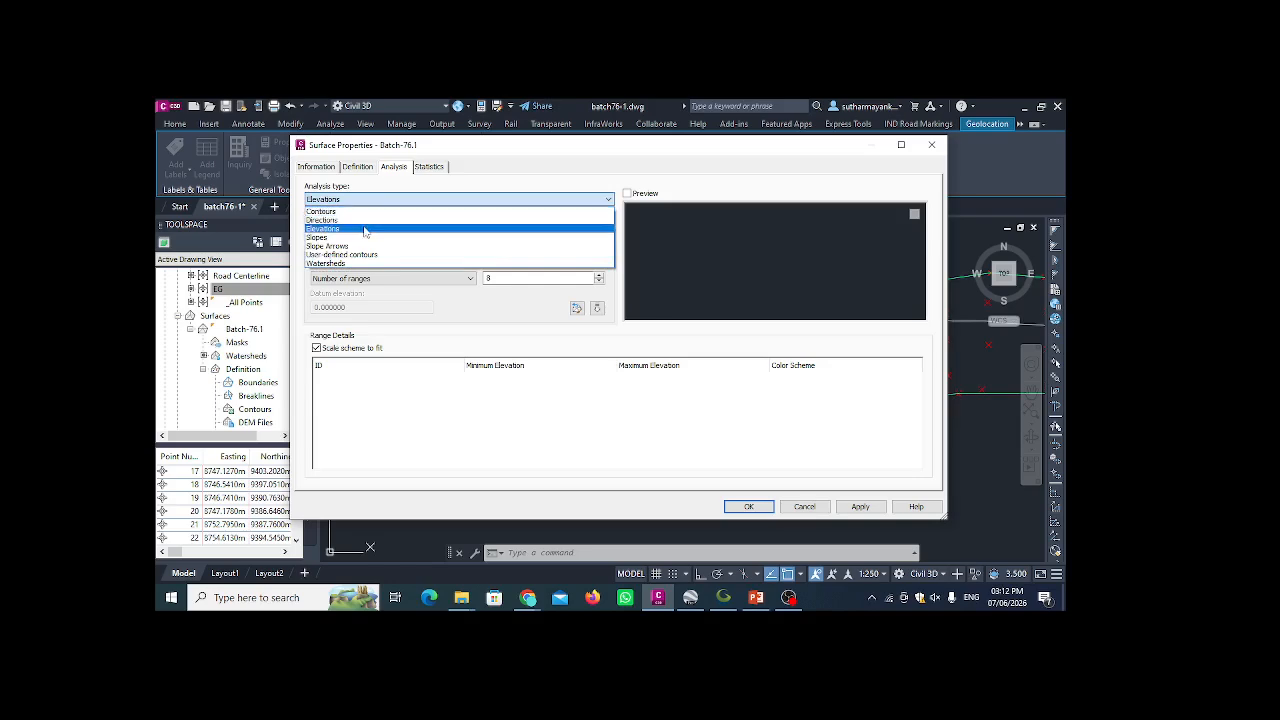
click(364, 230)
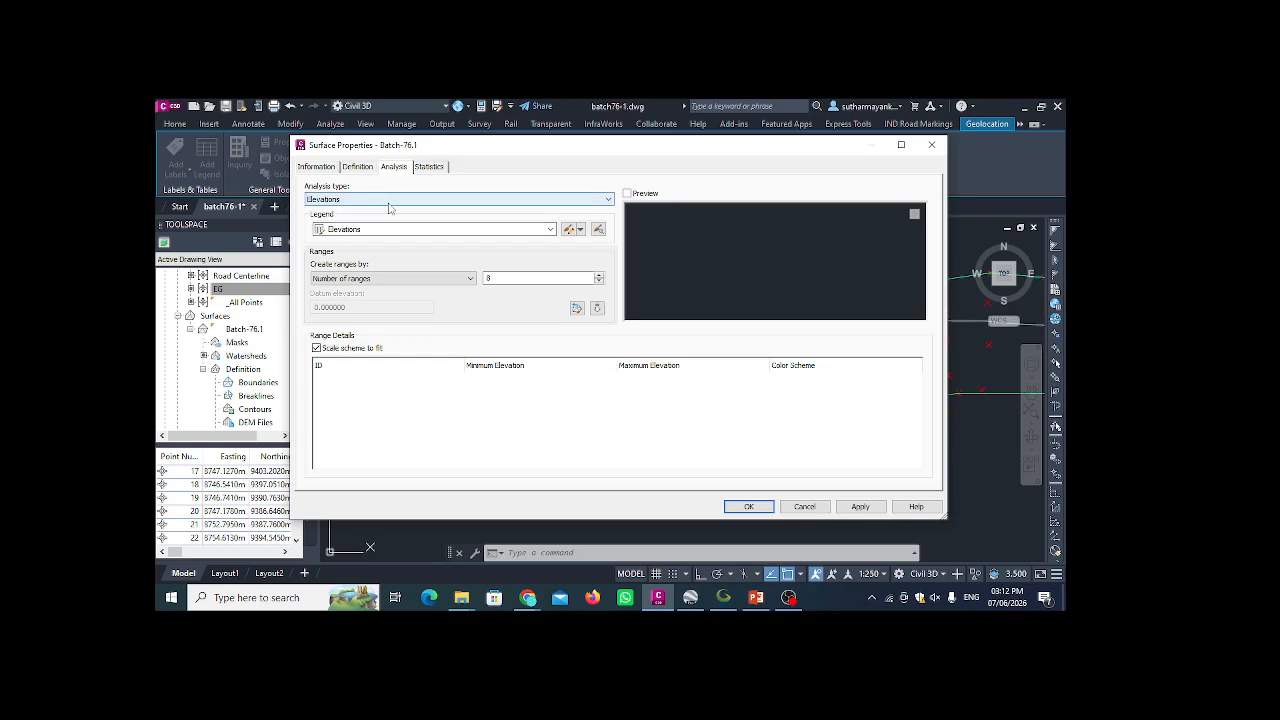
click(549, 230)
click(544, 235)
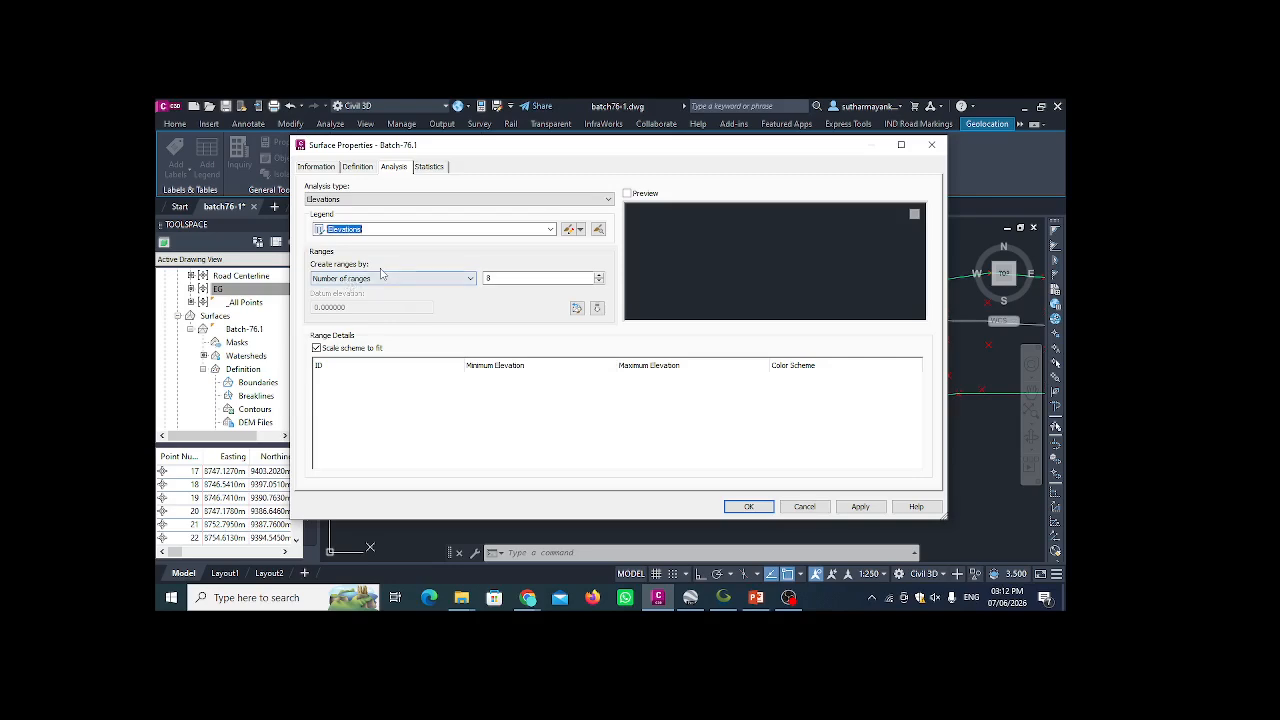
- Set the number of elevation ranges to 5 and run the elevation analysis
click(489, 279)
click(491, 279)
text(5)
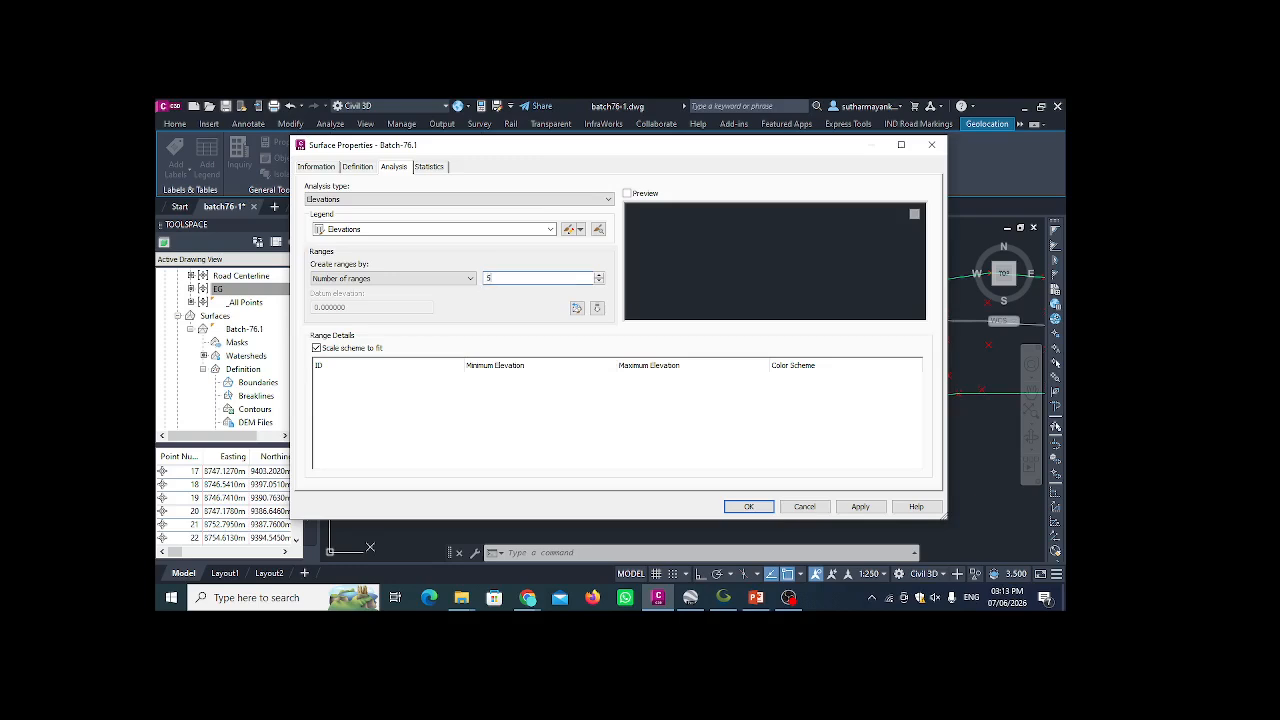
click(597, 309)
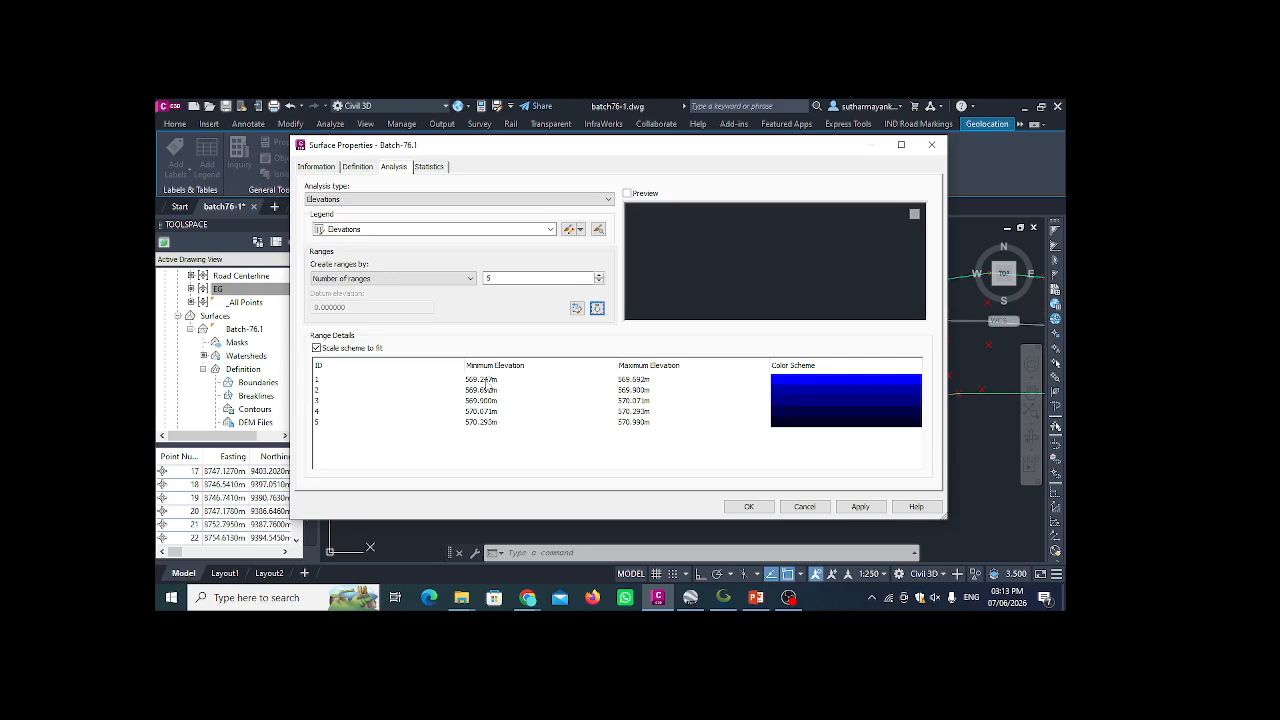
- Set the colour of elevation range 1 to red and of range 5 to blue
click(818, 385)
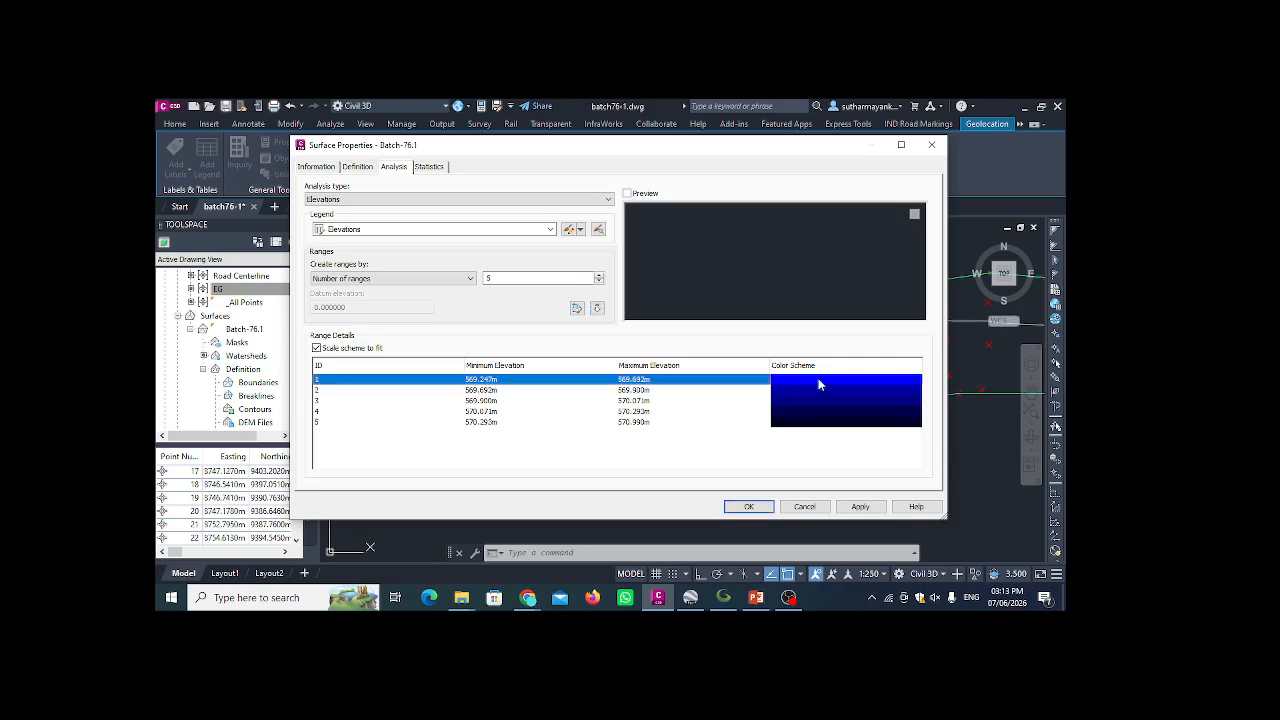
click(818, 385)
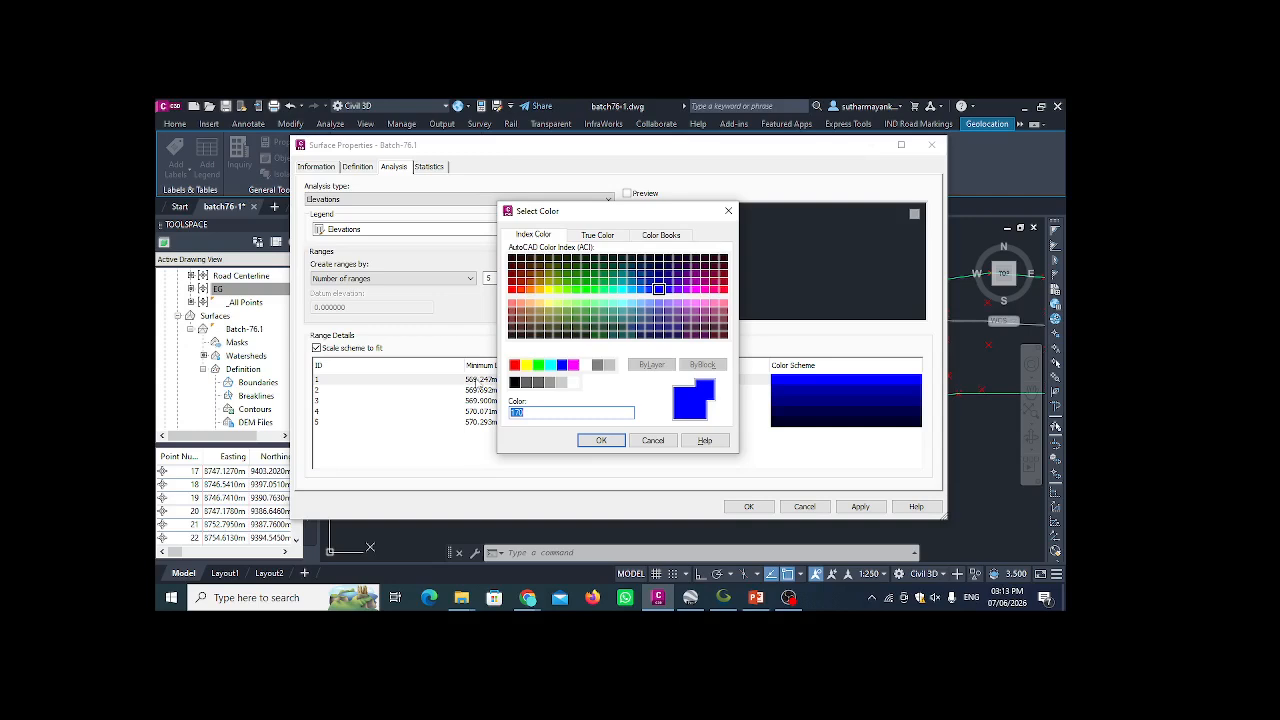
click(514, 364)
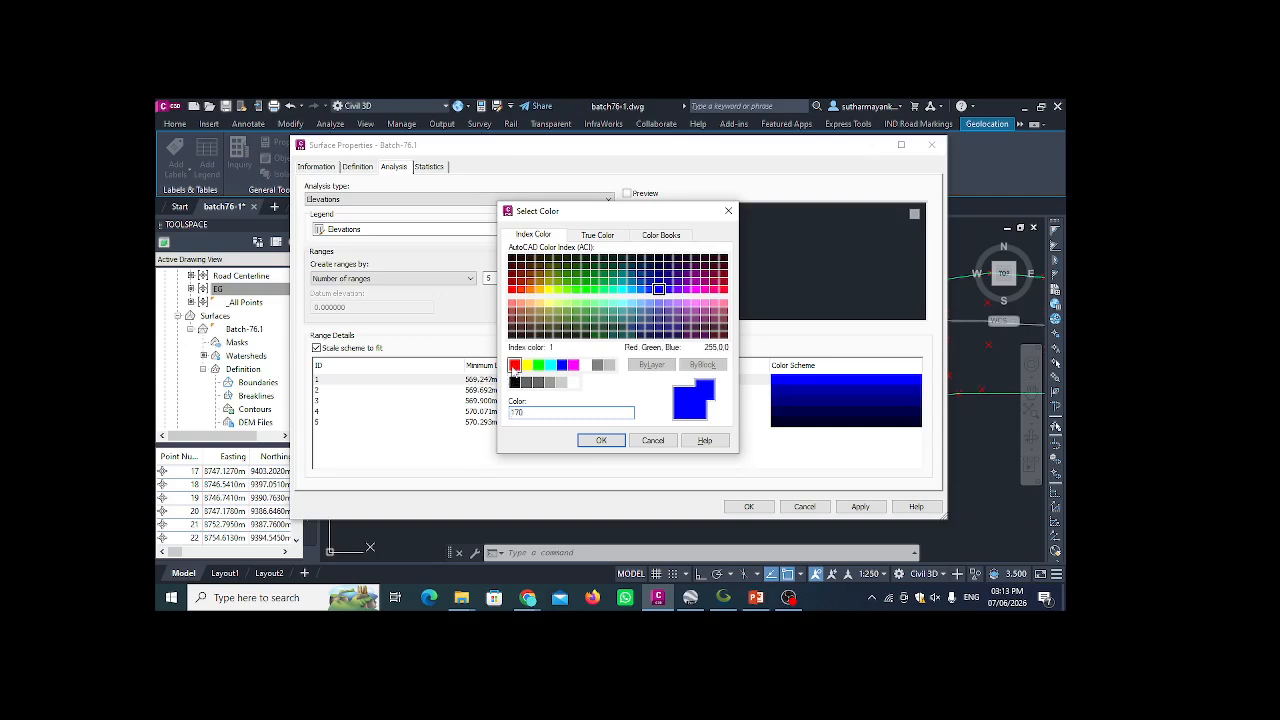
click(601, 440)
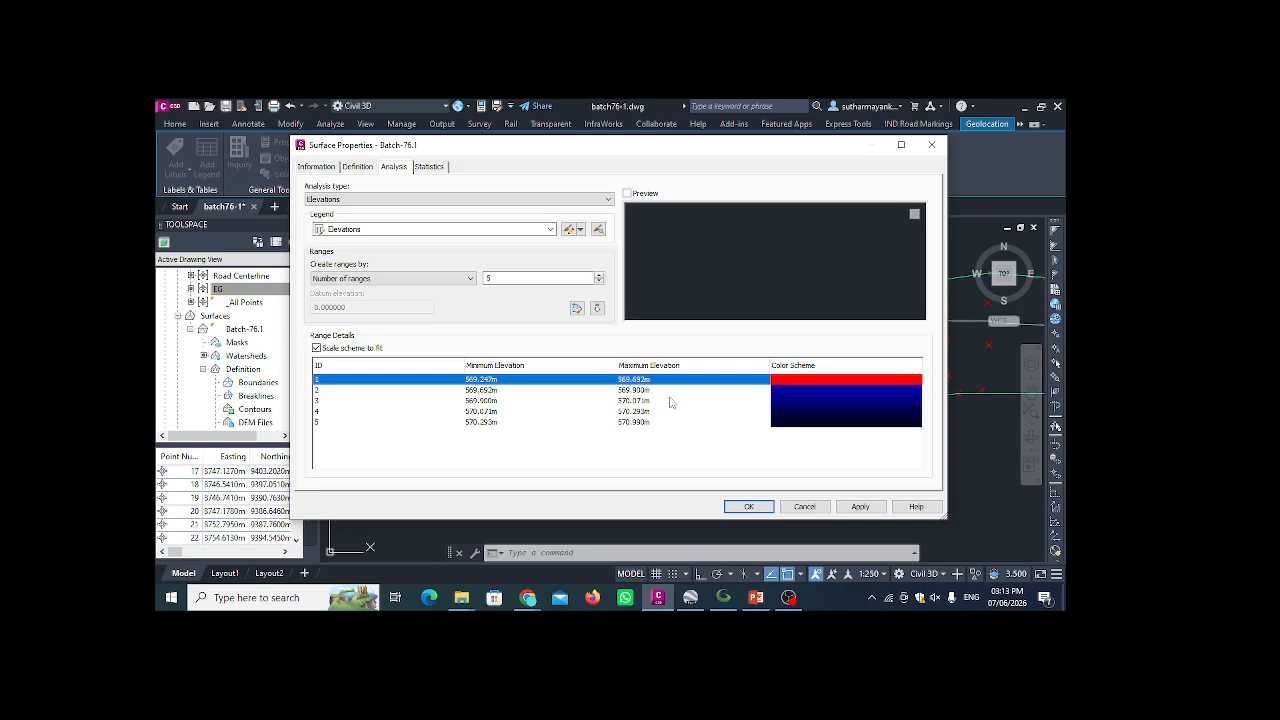
double_click(798, 424)
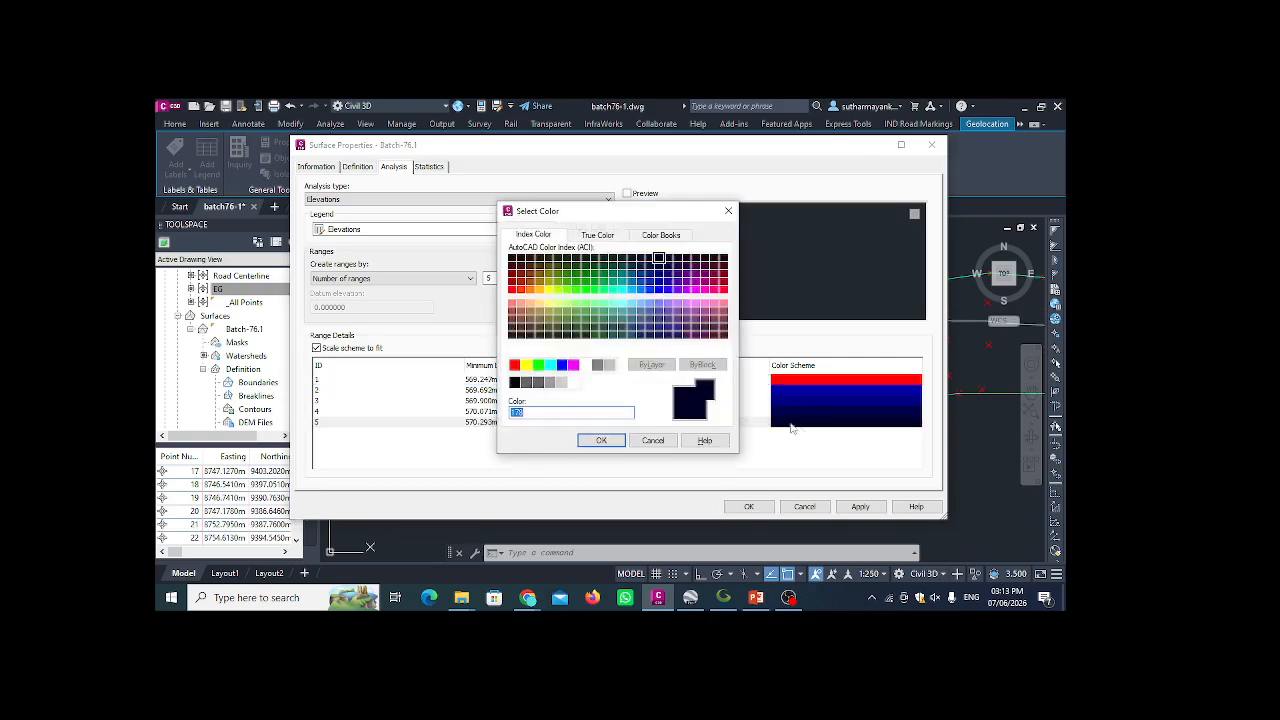
click(561, 364)
click(601, 440)
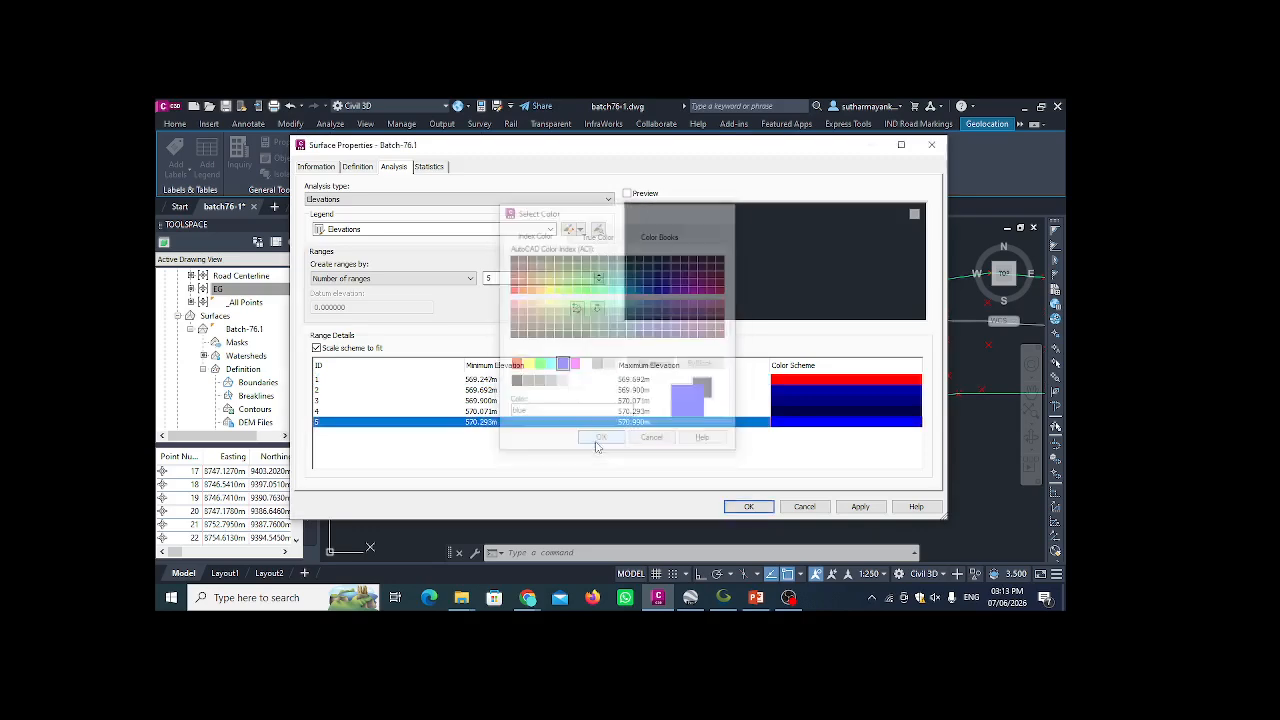
- Set the colour of elevation ranges 4 and 3 to cyan
double_click(797, 411)
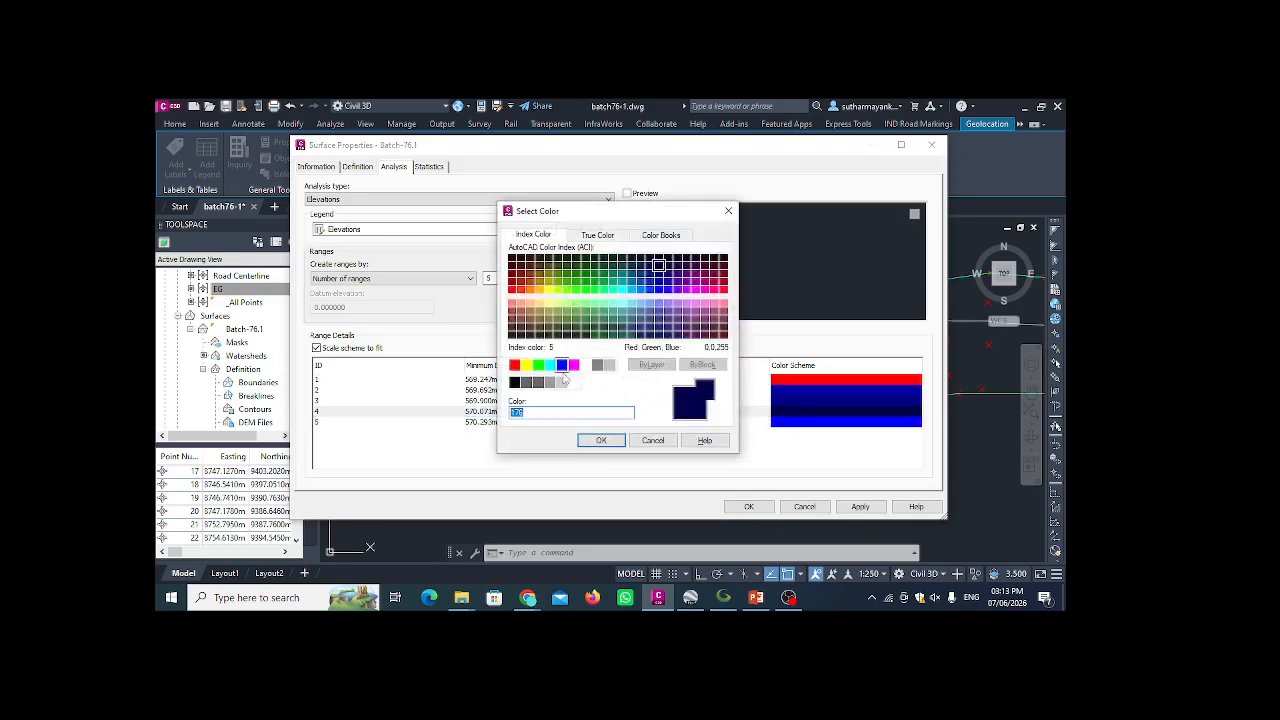
click(551, 366)
click(601, 440)
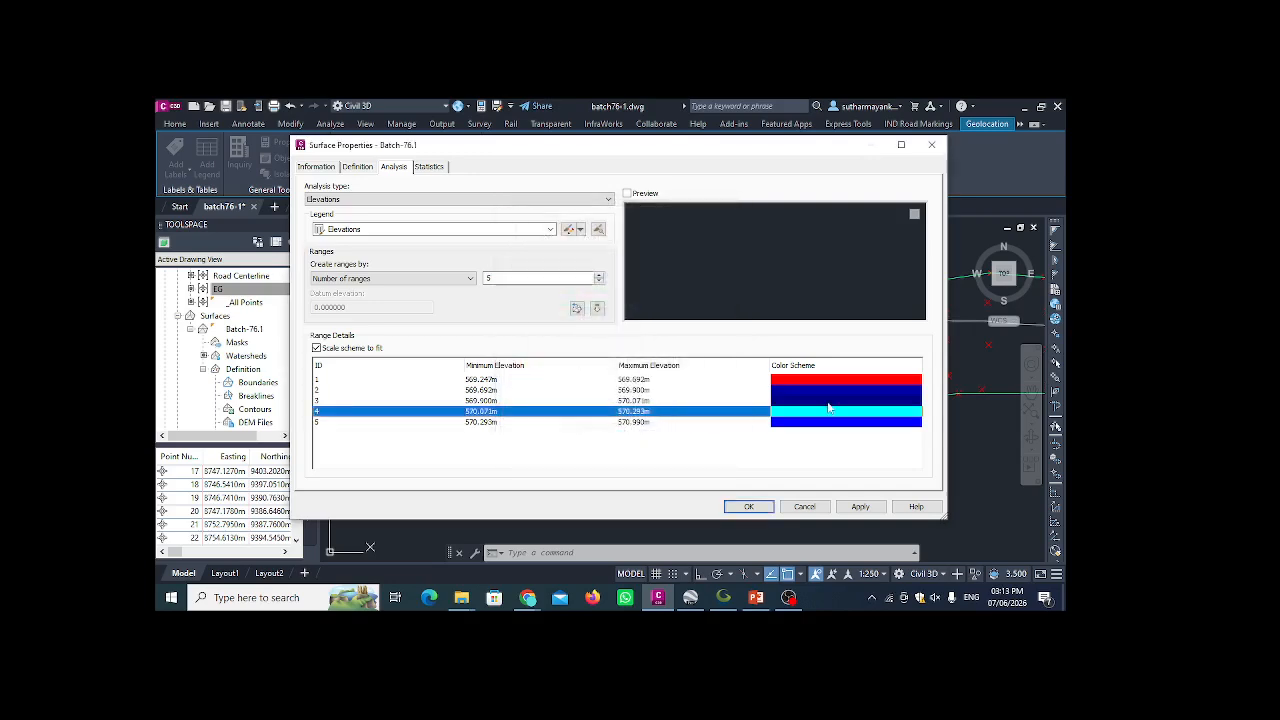
double_click(826, 402)
click(551, 364)
click(601, 440)
- Set the colour of elevation range 2 to yellow and of range 3 to green
double_click(803, 392)
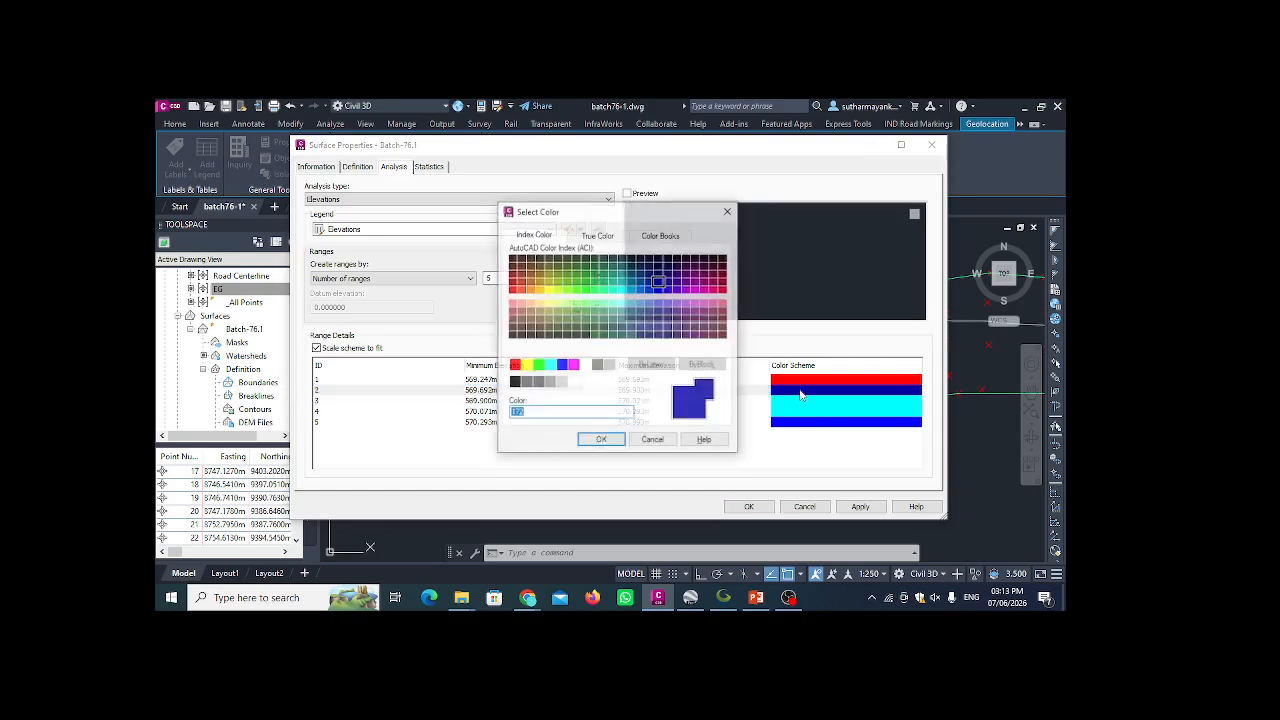
click(526, 364)
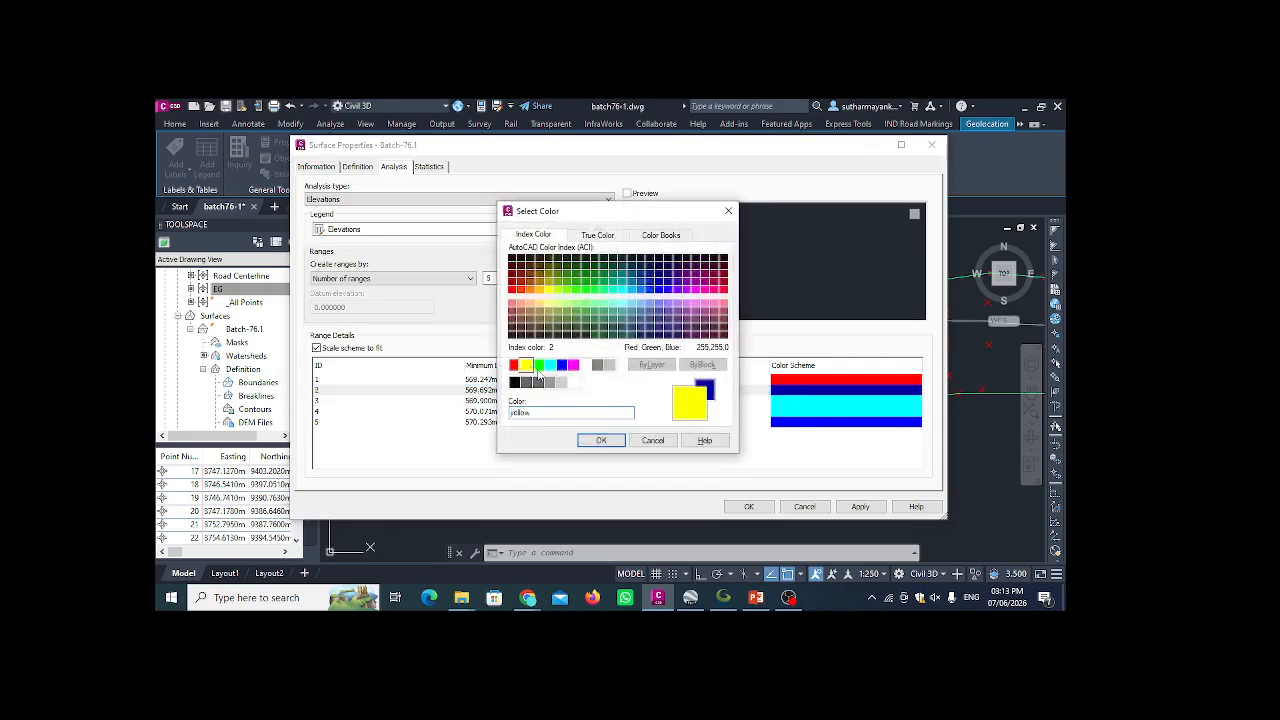
click(601, 440)
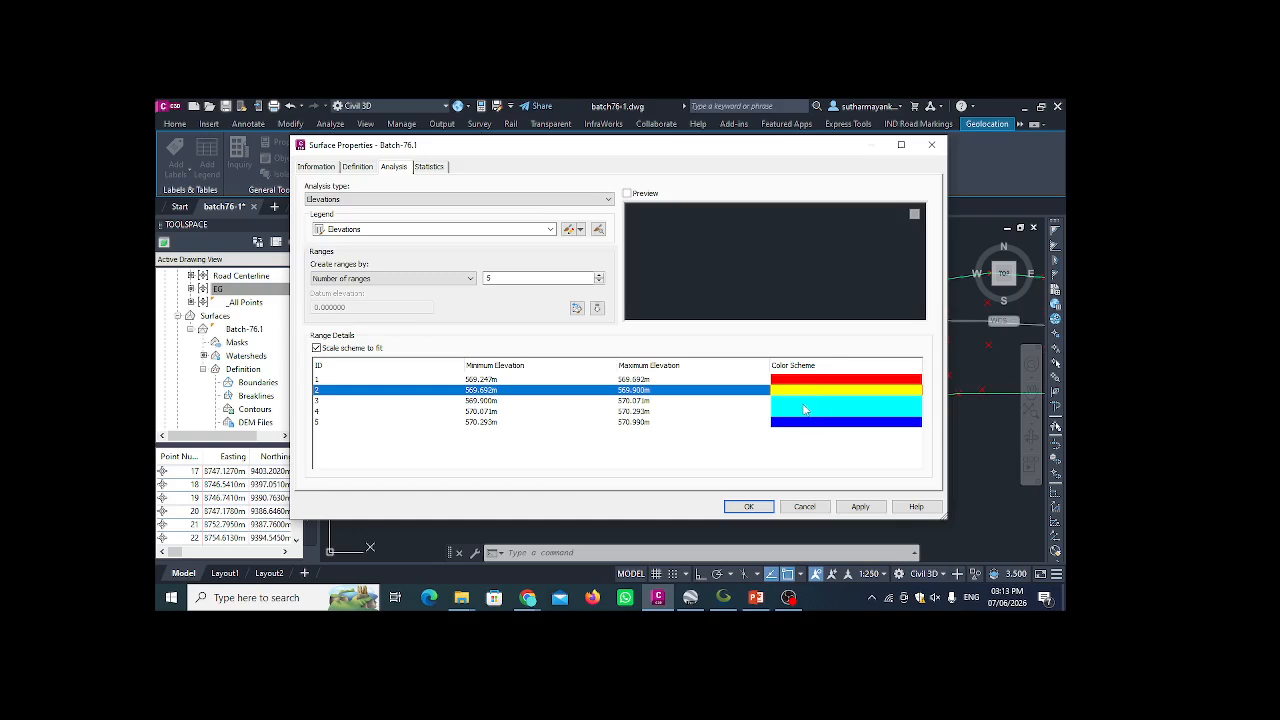
double_click(803, 405)
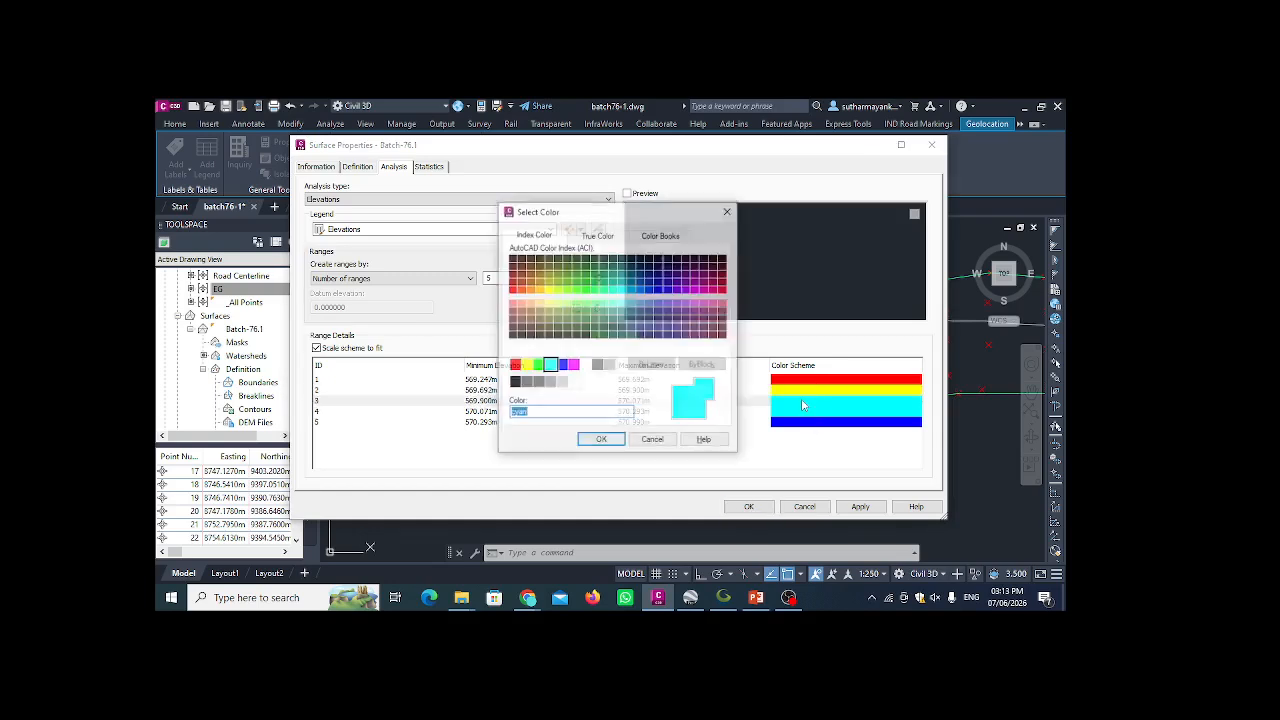
click(538, 364)
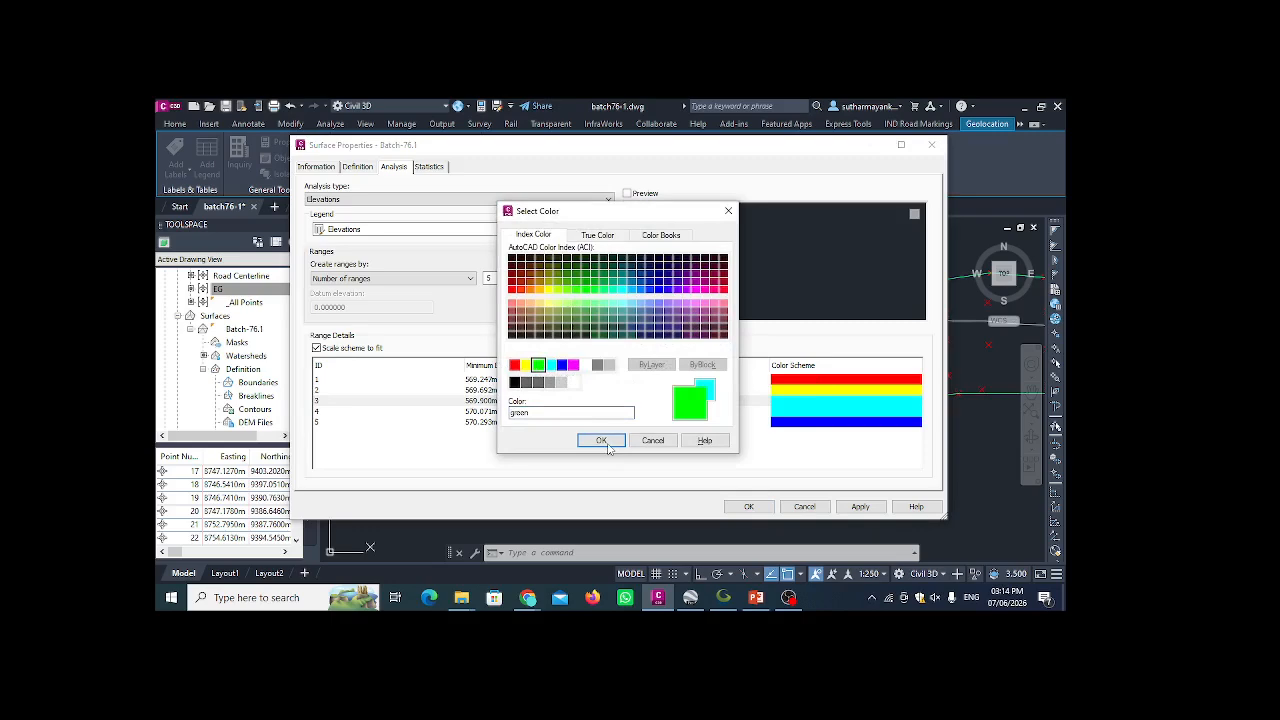
click(601, 440)
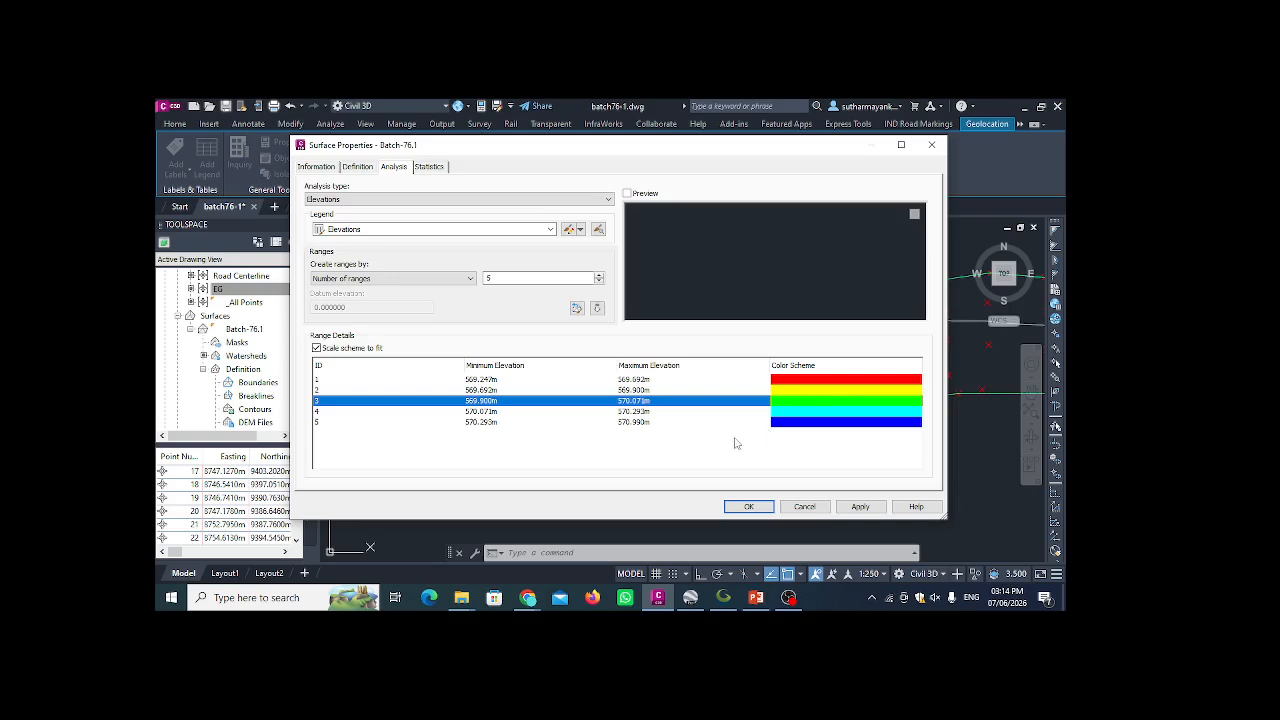
- Set elevation range 5 to a minimum of 1 m and a maximum of 100 m
click(648, 382)
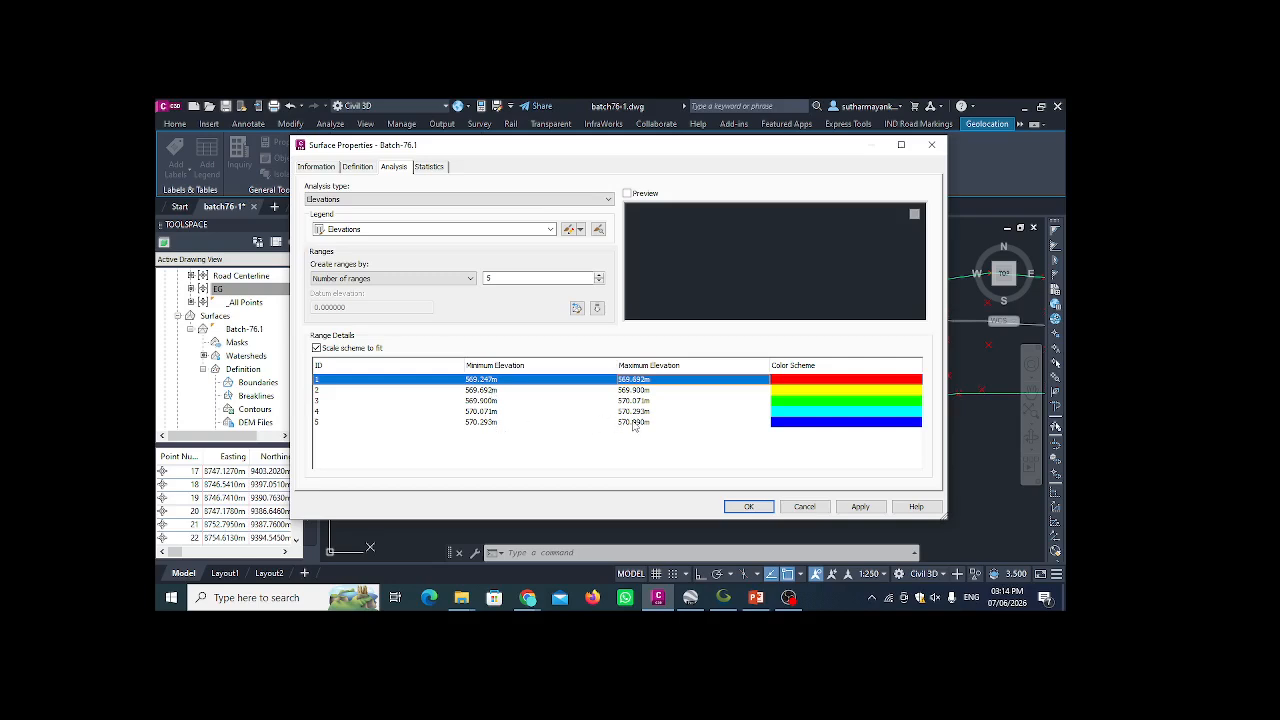
click(494, 424)
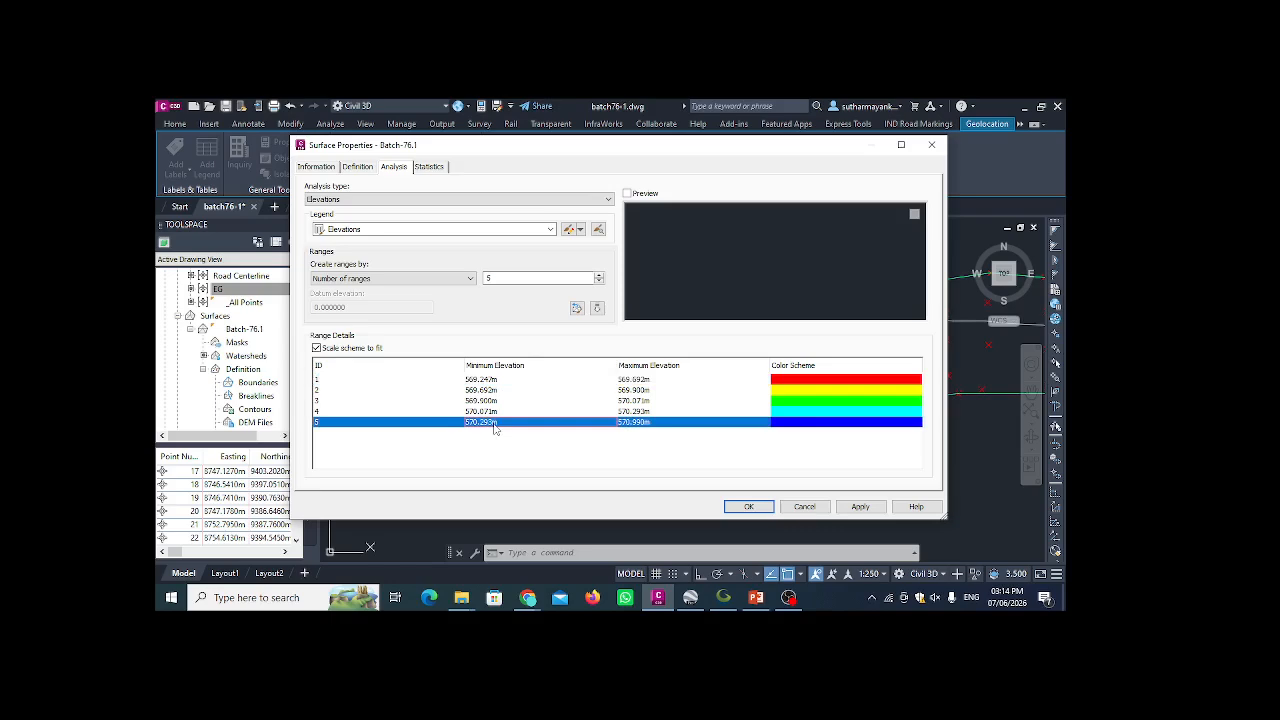
click(494, 424)
drag(491, 421, 447, 430)
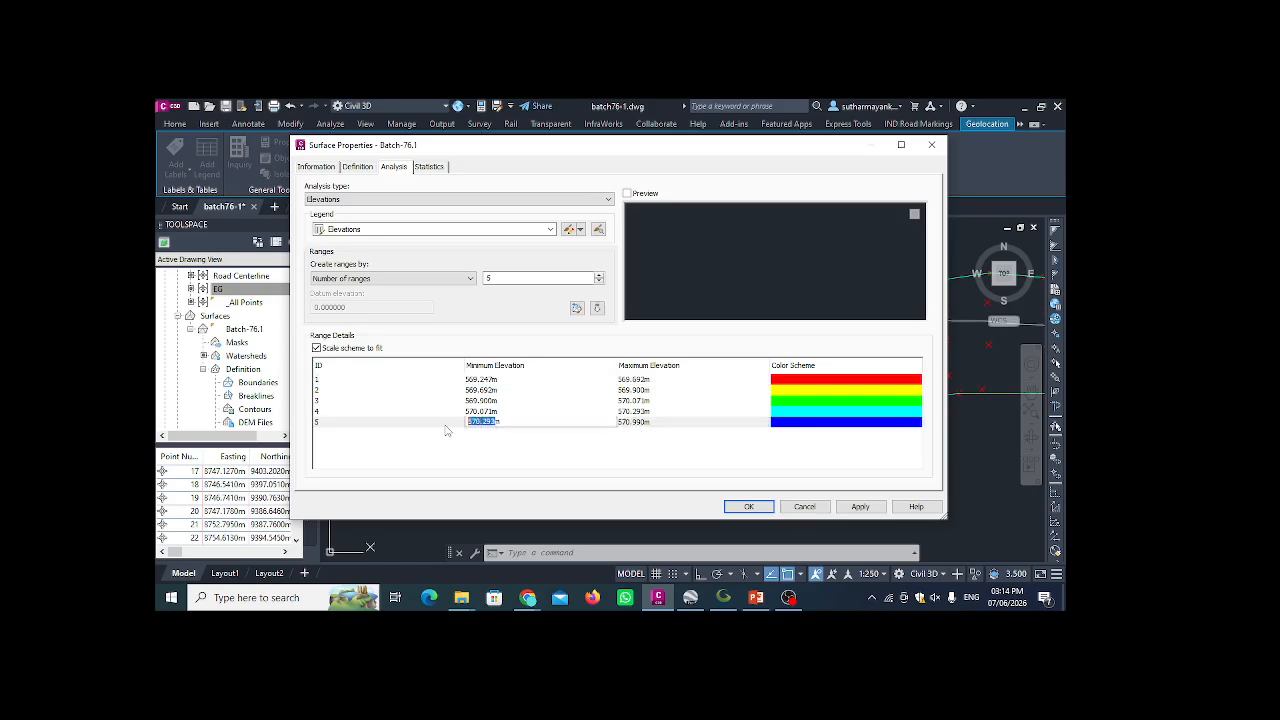
text(1m)
key(Return)
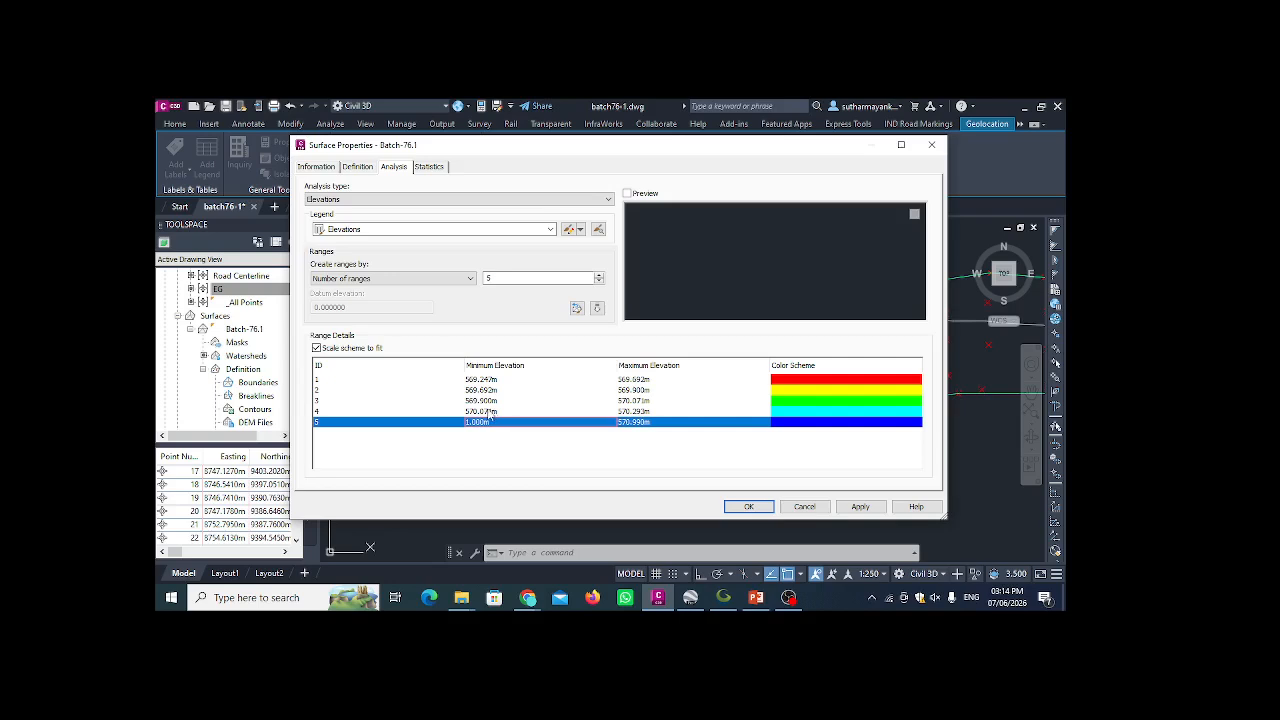
click(633, 424)
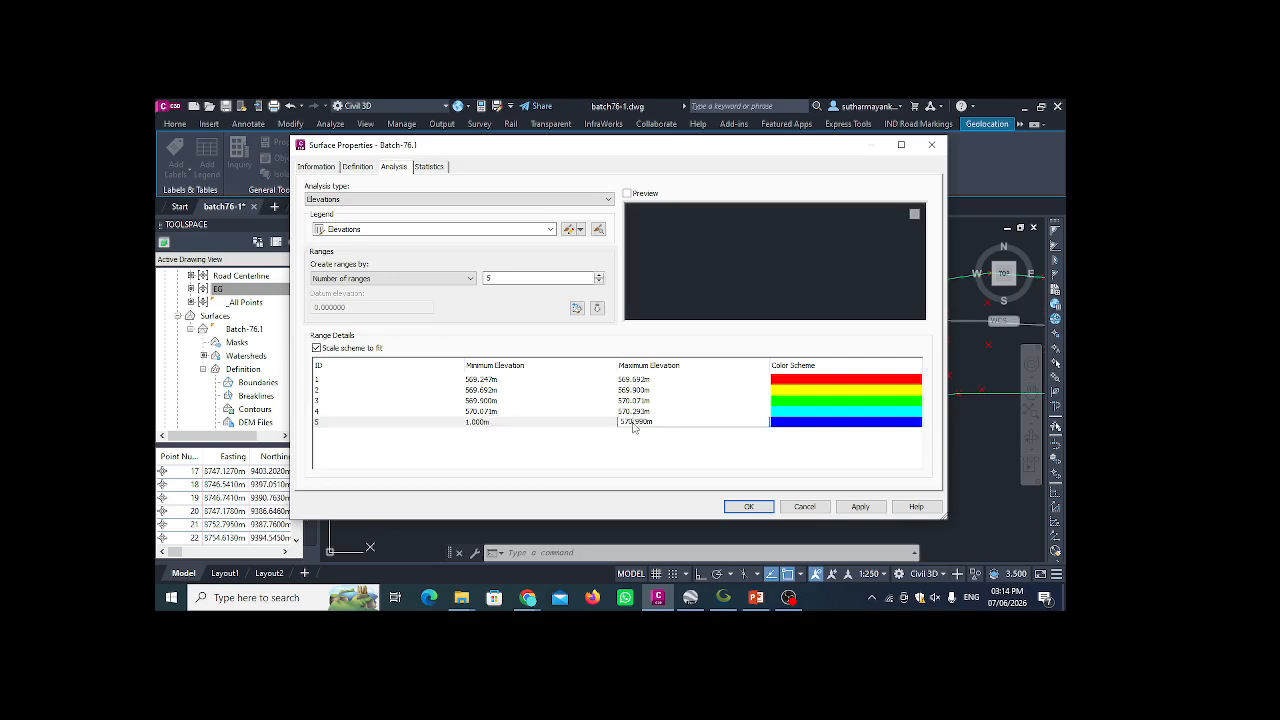
drag(668, 425, 612, 422)
text(100)
- Set elevation range 4 to a minimum of 101 m and a maximum of 200 m
click(560, 412)
click(515, 412)
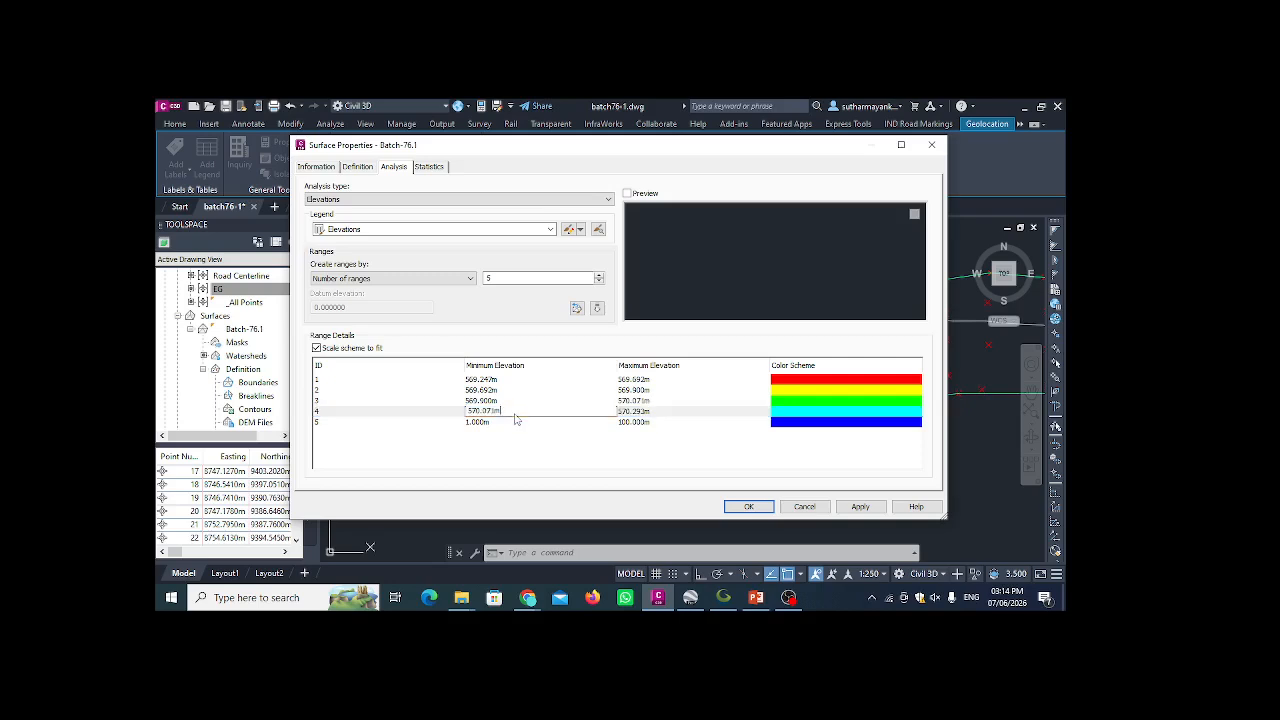
drag(518, 413, 460, 406)
text(101)
click(631, 413)
drag(658, 413, 619, 412)
text(200)
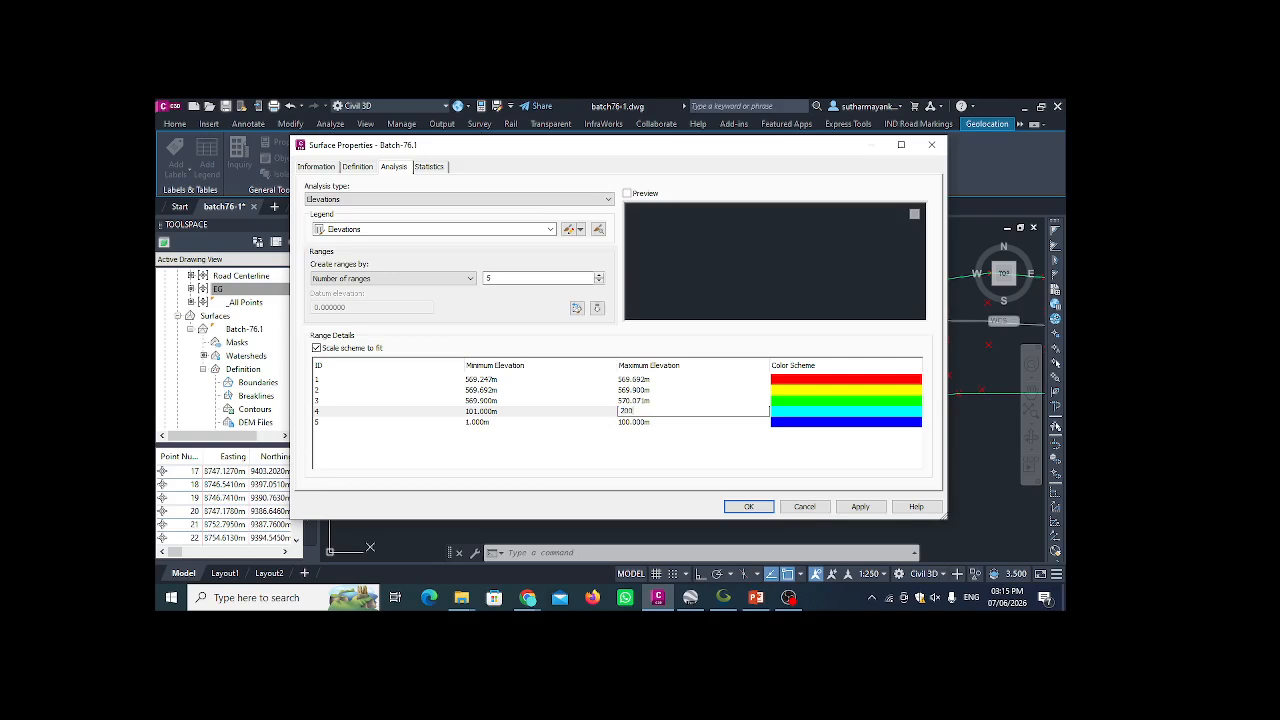
- Set elevation range 3 to a minimum of 201 m and a maximum of 300 m
click(503, 403)
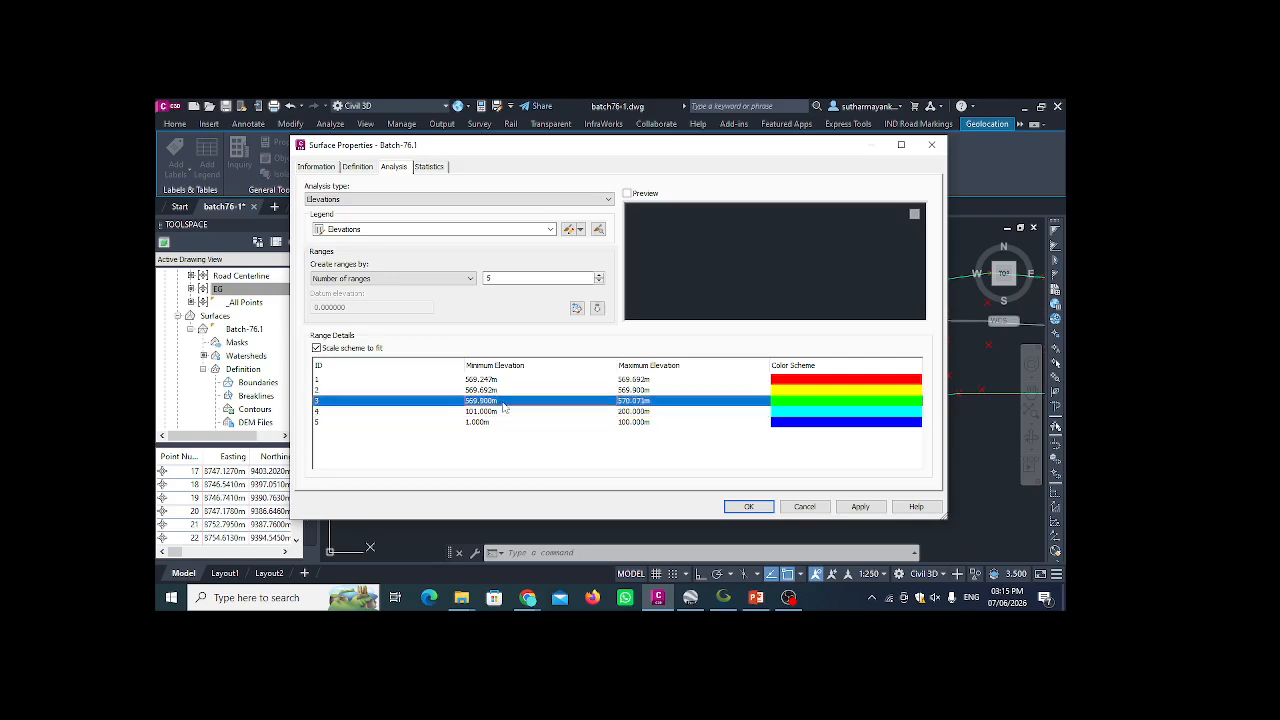
click(503, 403)
drag(503, 405, 462, 408)
text(201)
click(639, 400)
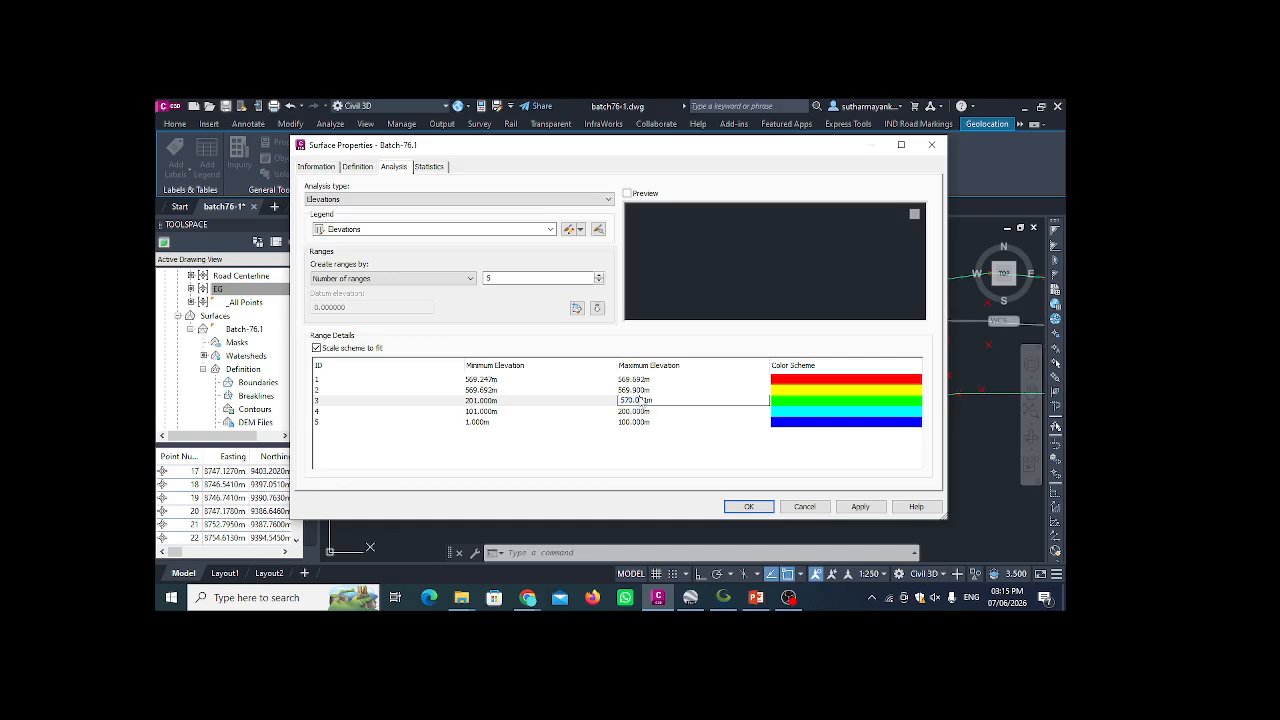
drag(657, 400, 620, 400)
text(300)
- Set elevation range 2 to a minimum of 301 m and a maximum of 400 m
click(525, 392)
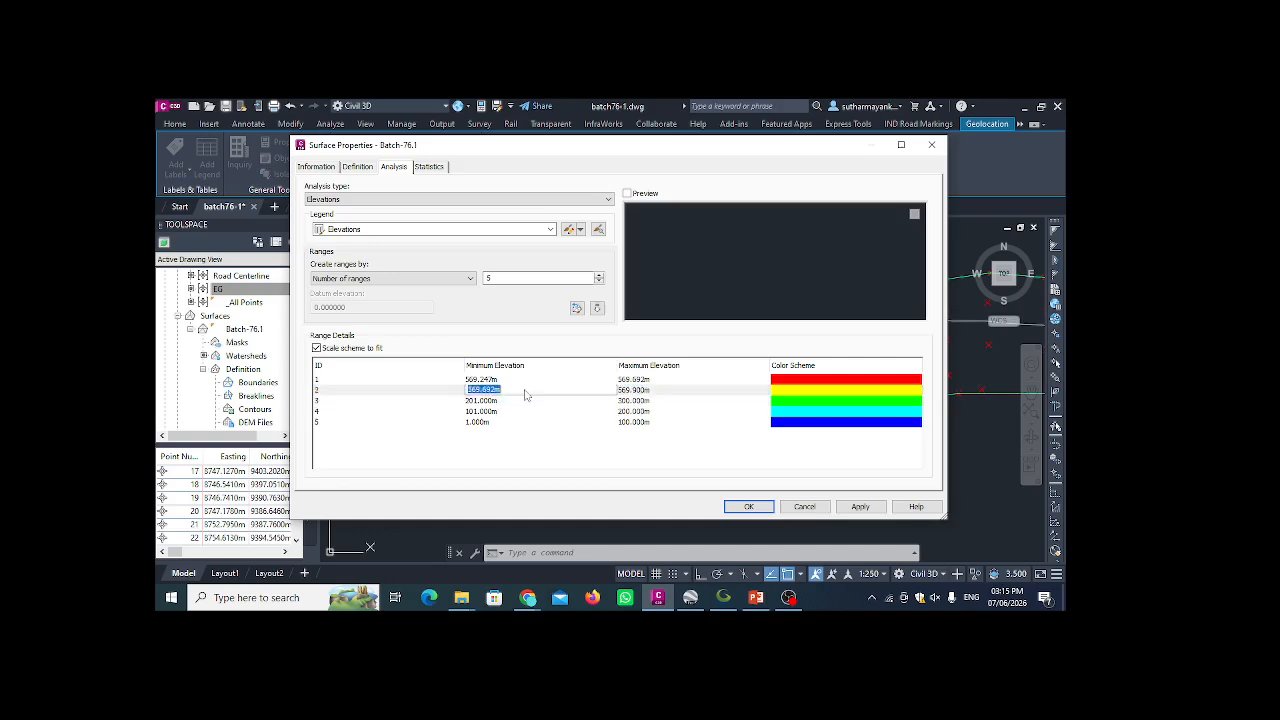
text(301)
click(660, 390)
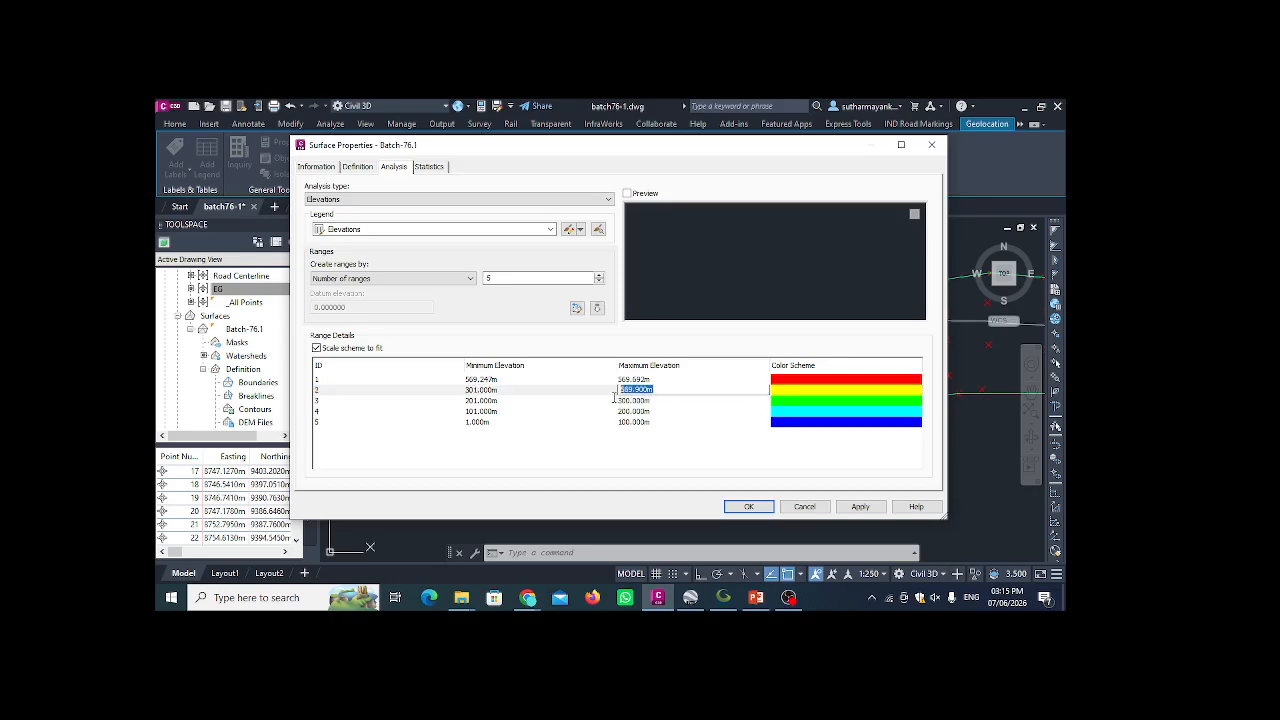
- Set the minimum of elevation range 1 to 401 m and apply the analysis settings to the surface
click(505, 381)
click(506, 381)
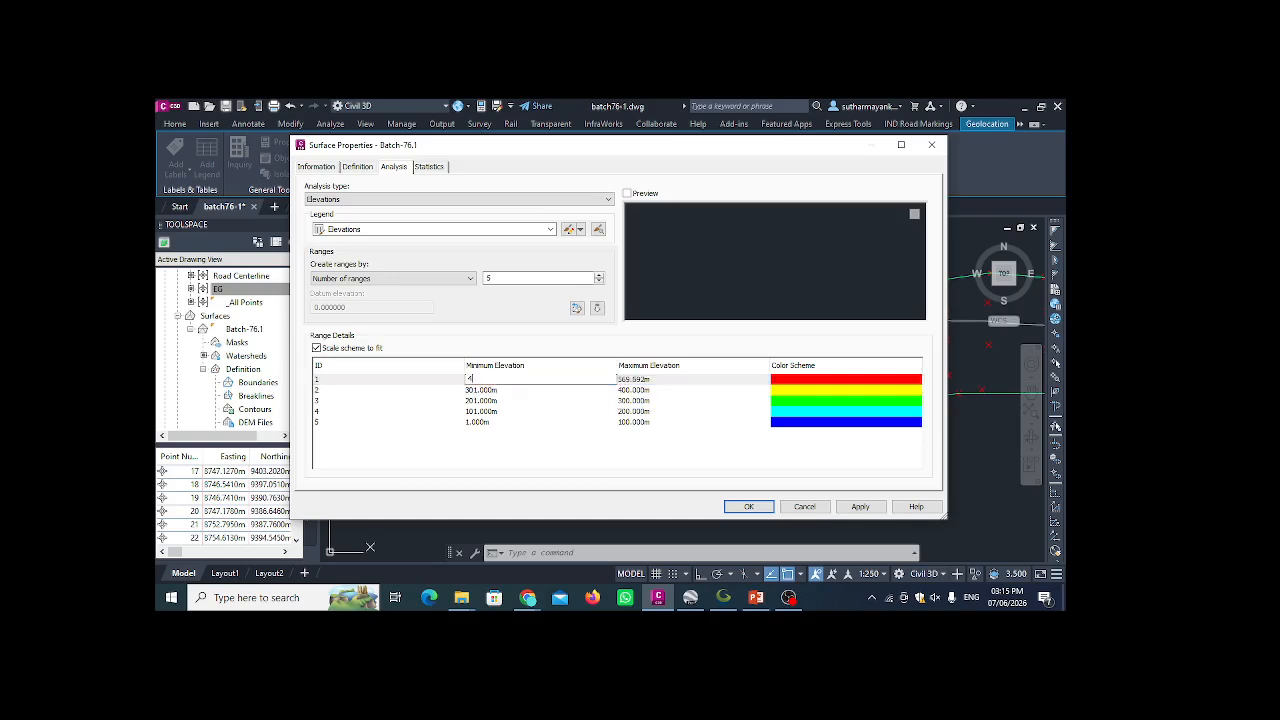
text(401)
key(Return)
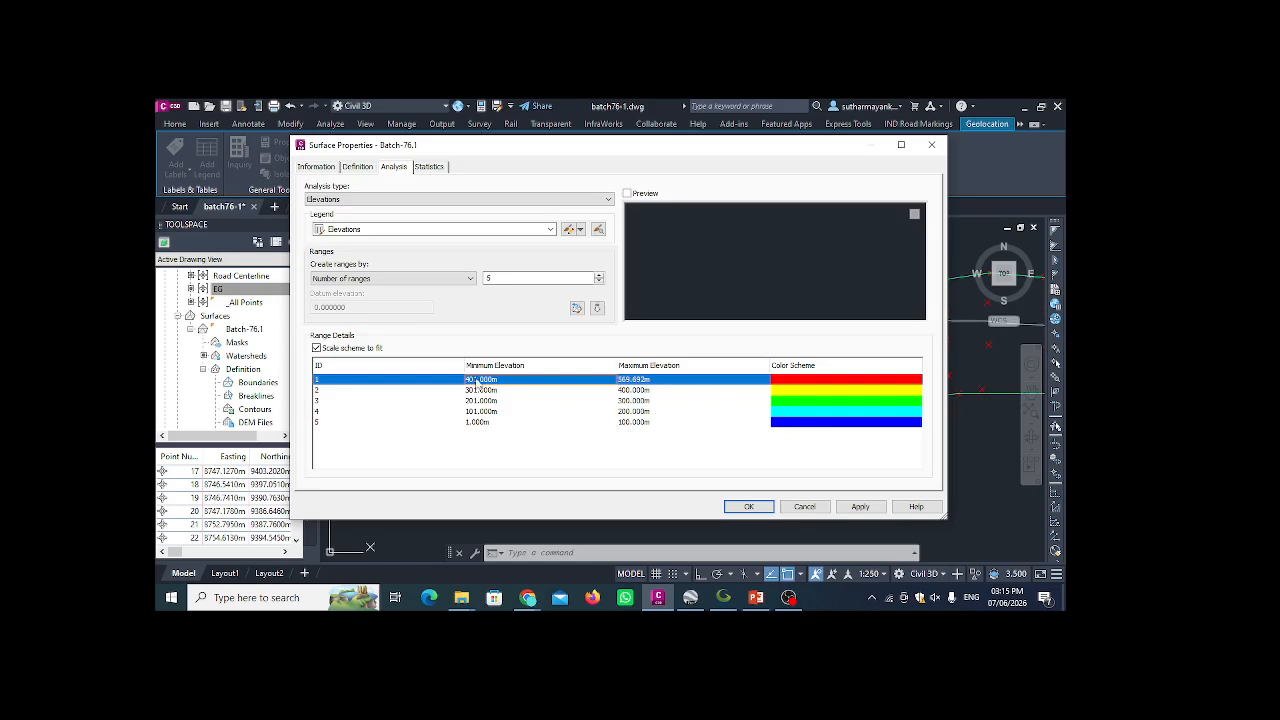
click(860, 507)
click(752, 508)
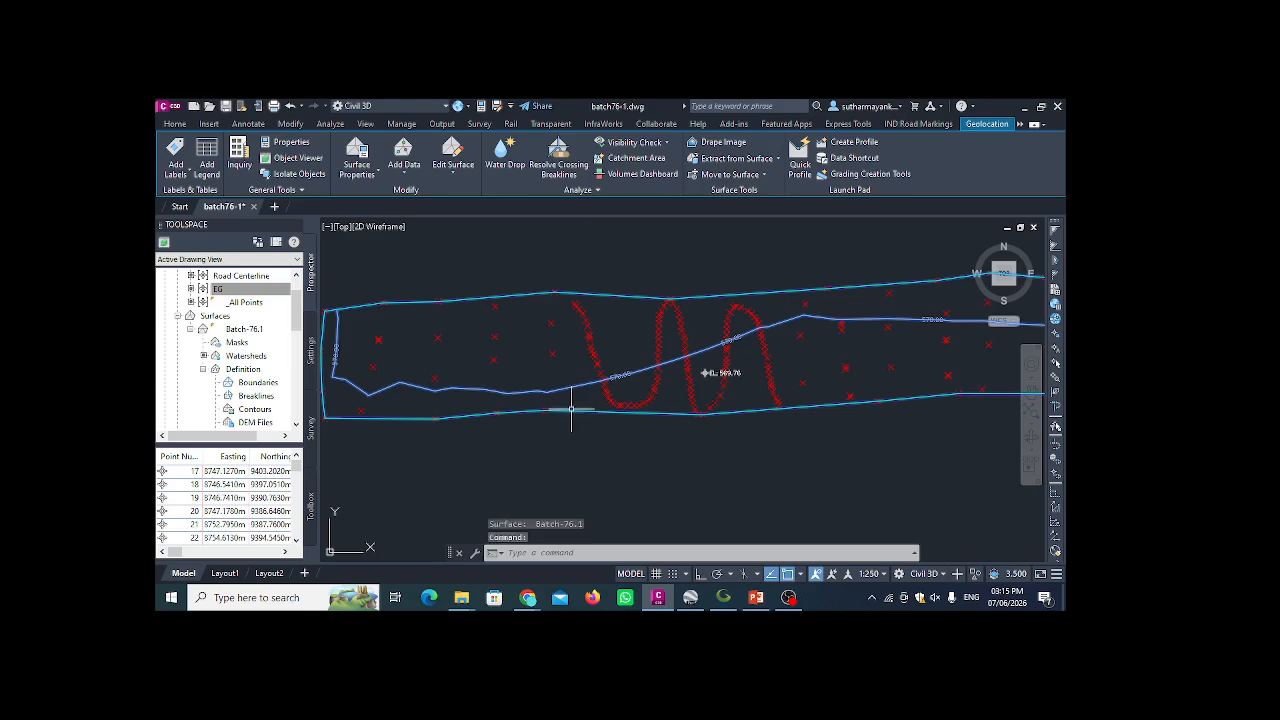
- Edit the surface style to show the Elevations component in plan view
click(357, 170)
click(384, 222)
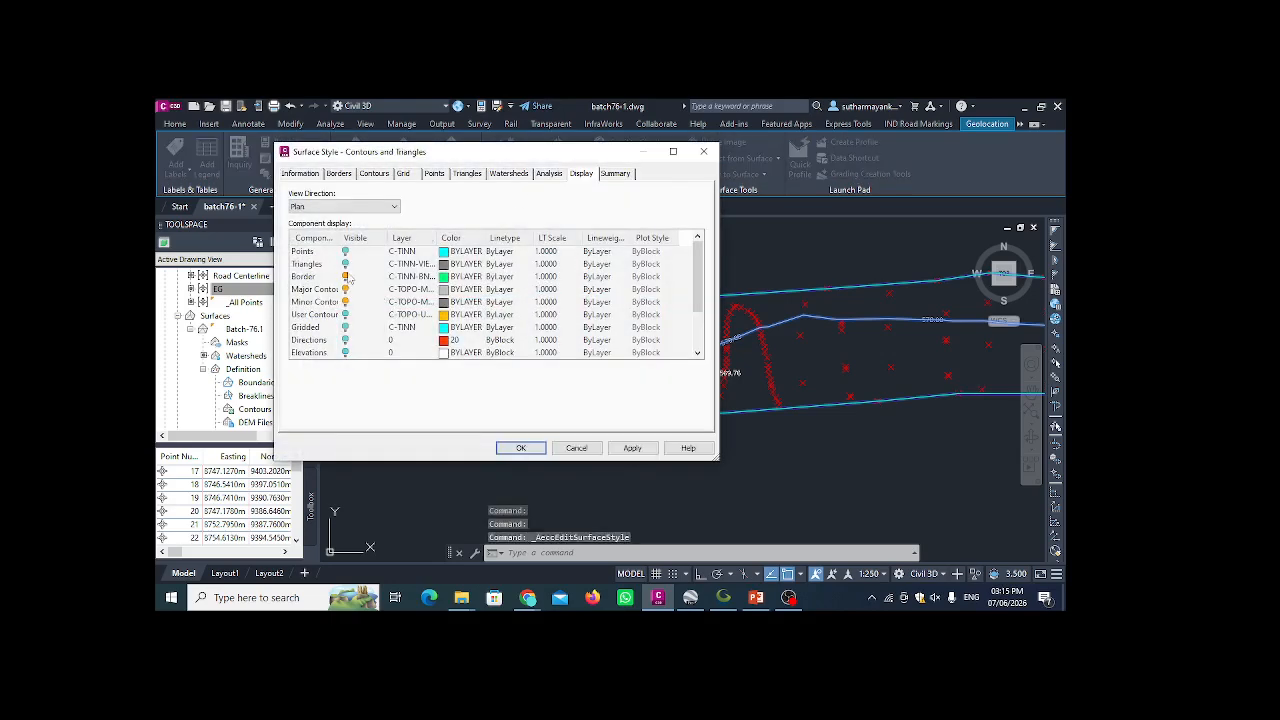
scroll(349, 300, down, 1)
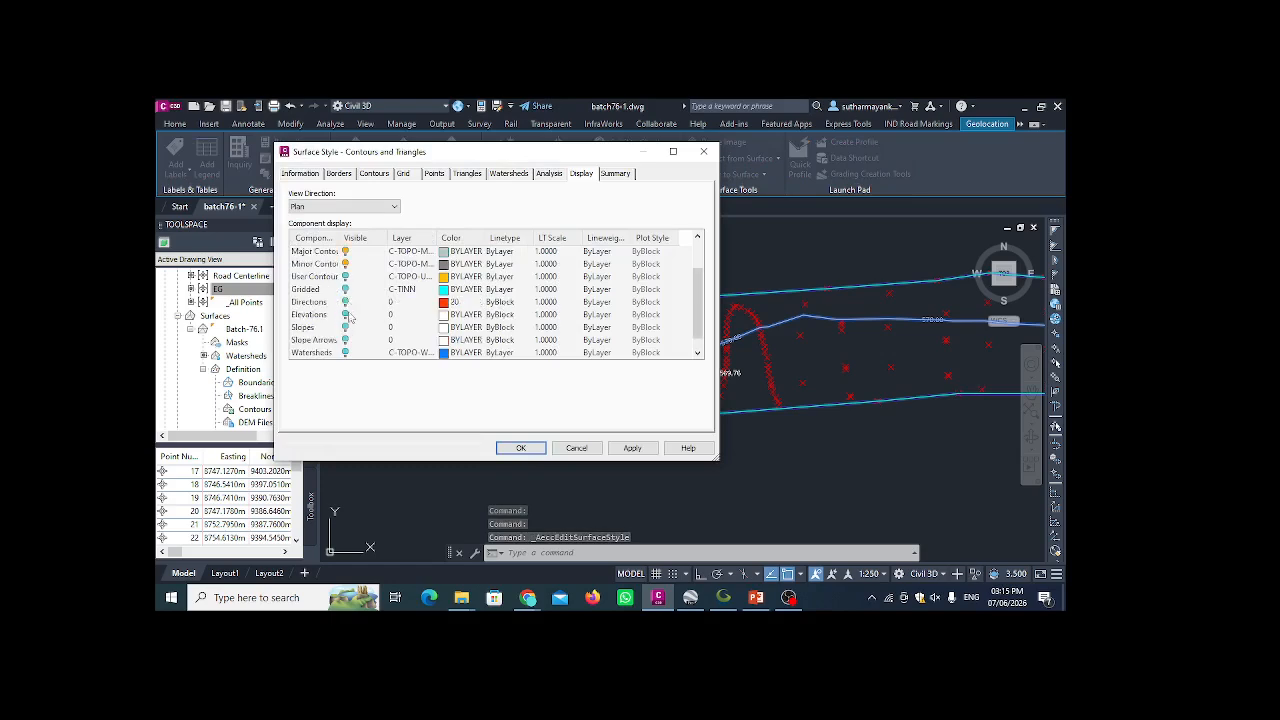
click(345, 314)
click(629, 448)
click(521, 448)
- Examine the coloured elevation area against the 570.00 contour and the spot elevation label on the surface
scroll(500, 375, down, 4)
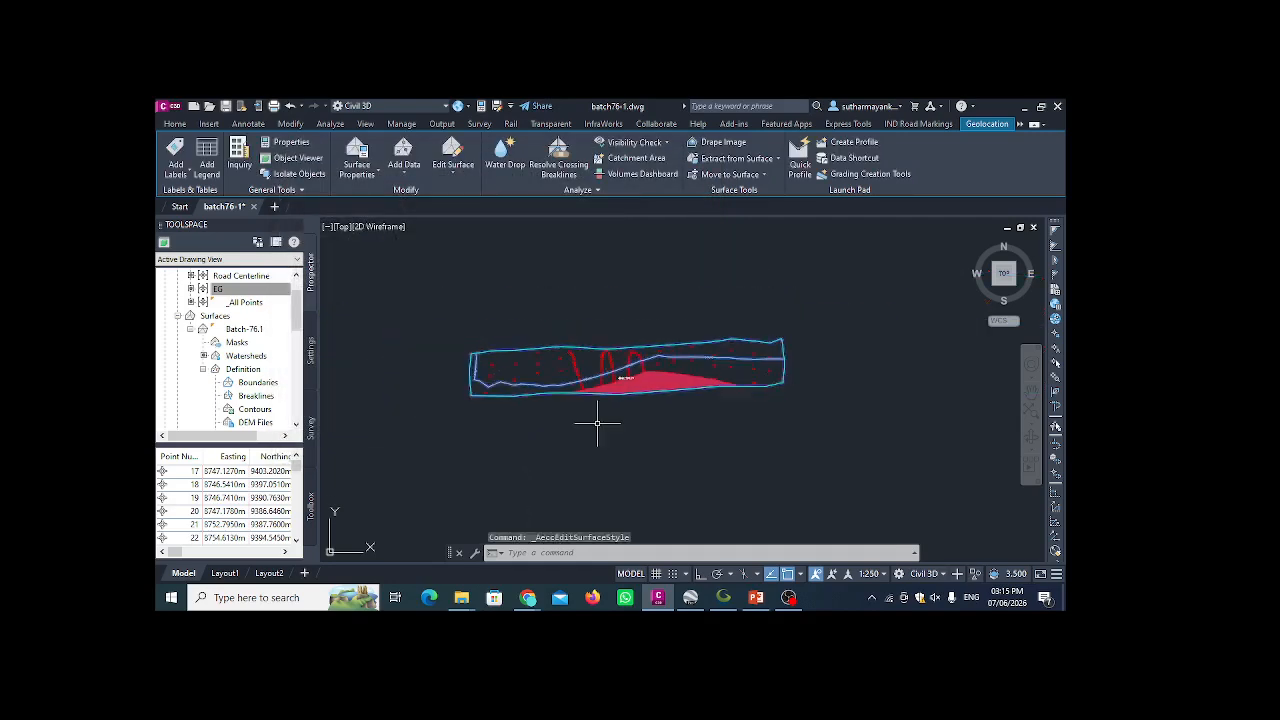
scroll(594, 420, up, 5)
scroll(592, 436, down, 1)
key(Escape)
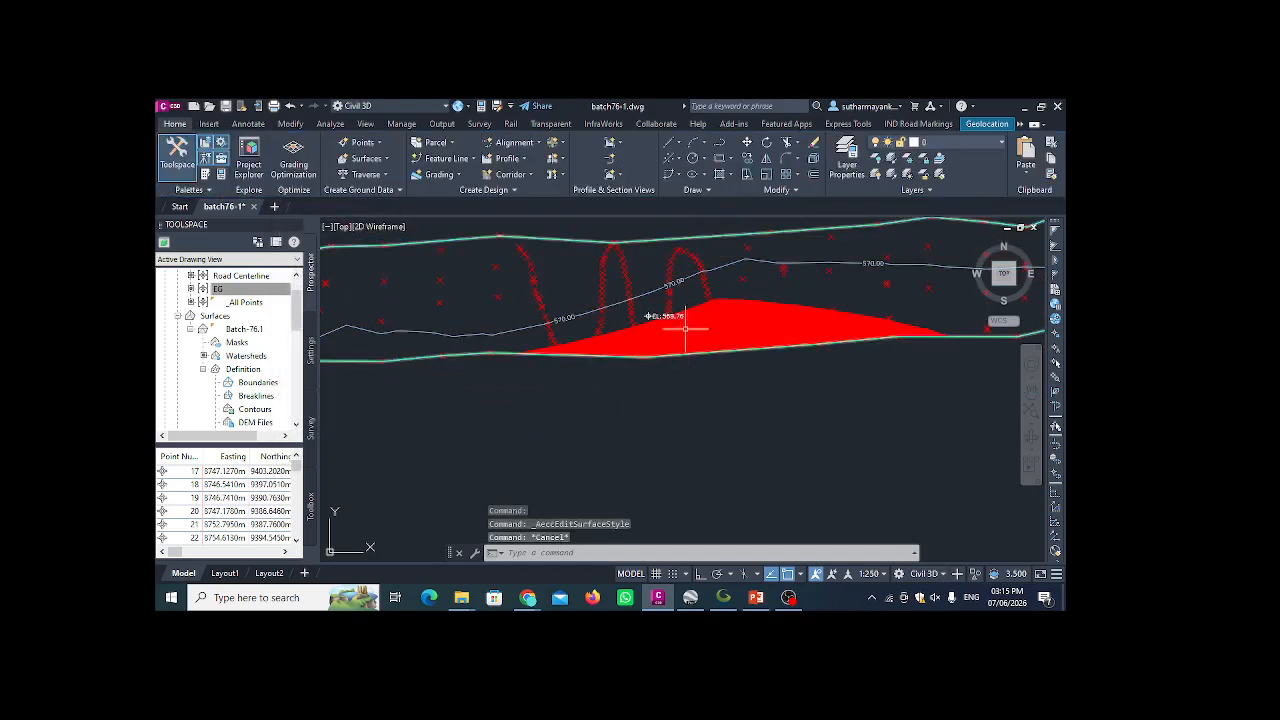
scroll(686, 320, up, 3)
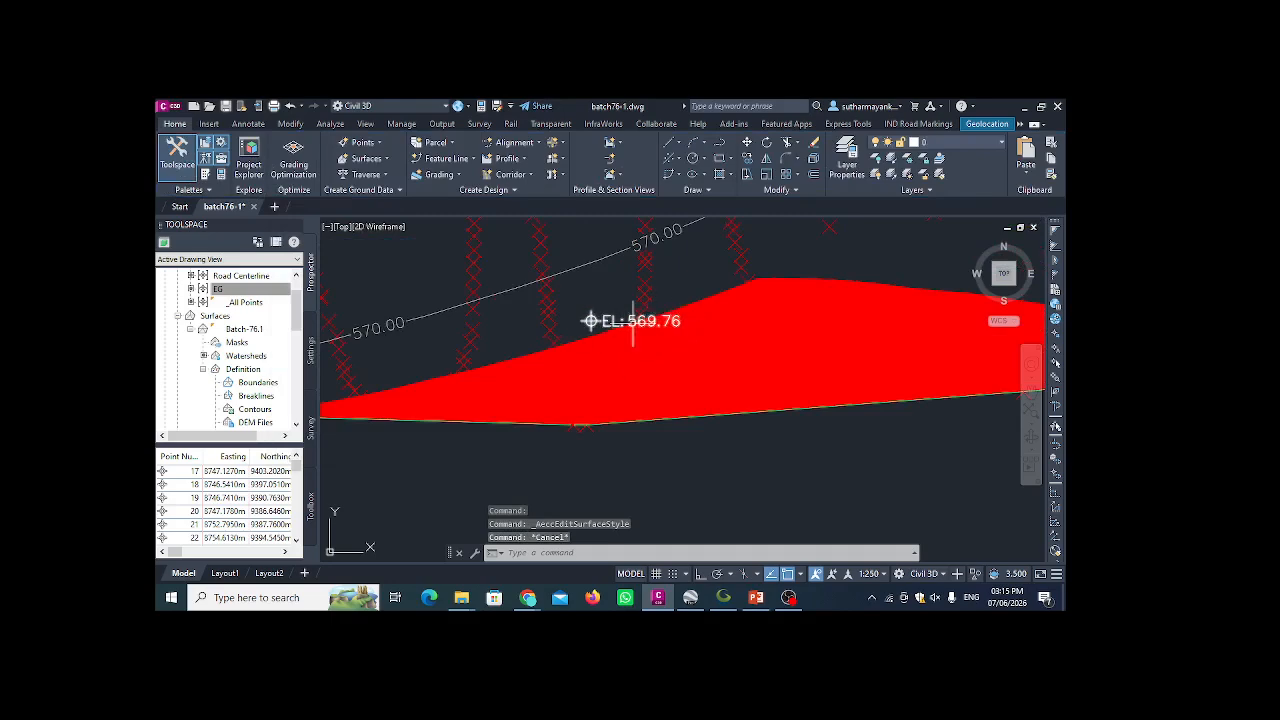
scroll(632, 321, down, 2)
scroll(630, 335, up, 2)
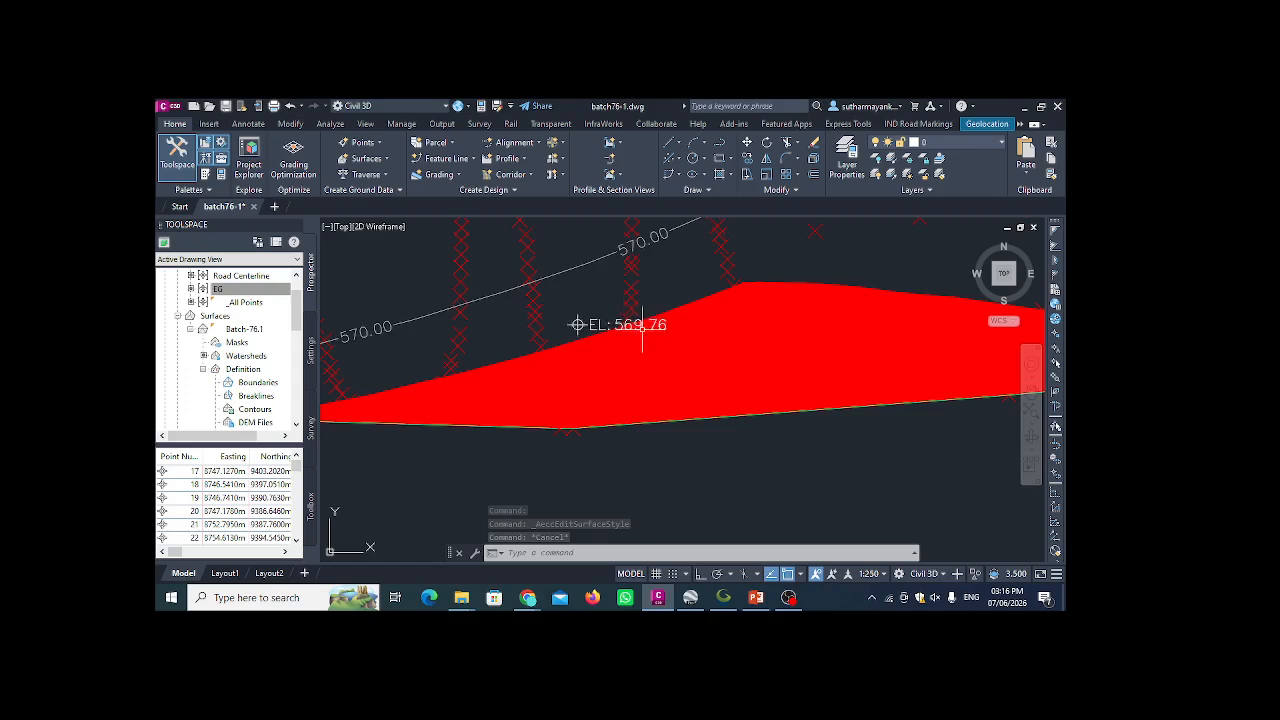
scroll(647, 352, down, 1)
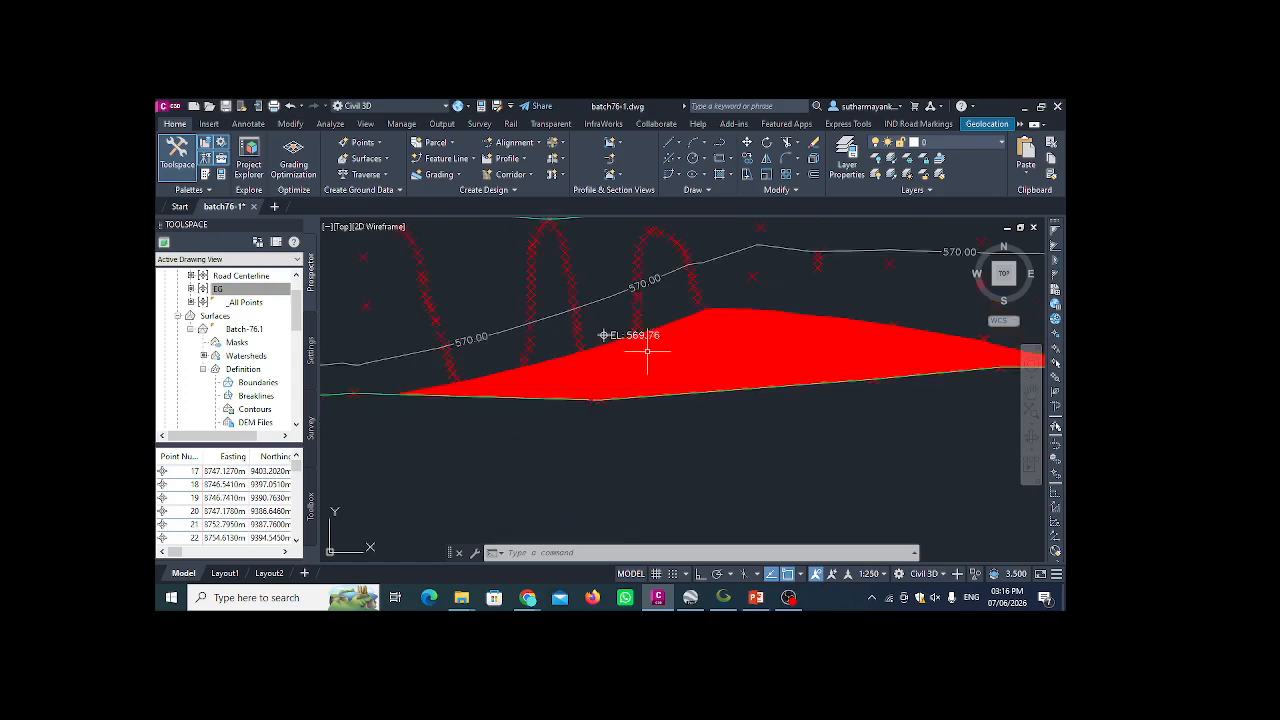
scroll(645, 348, down, 2)
scroll(634, 349, up, 1)
scroll(530, 337, down, 1)
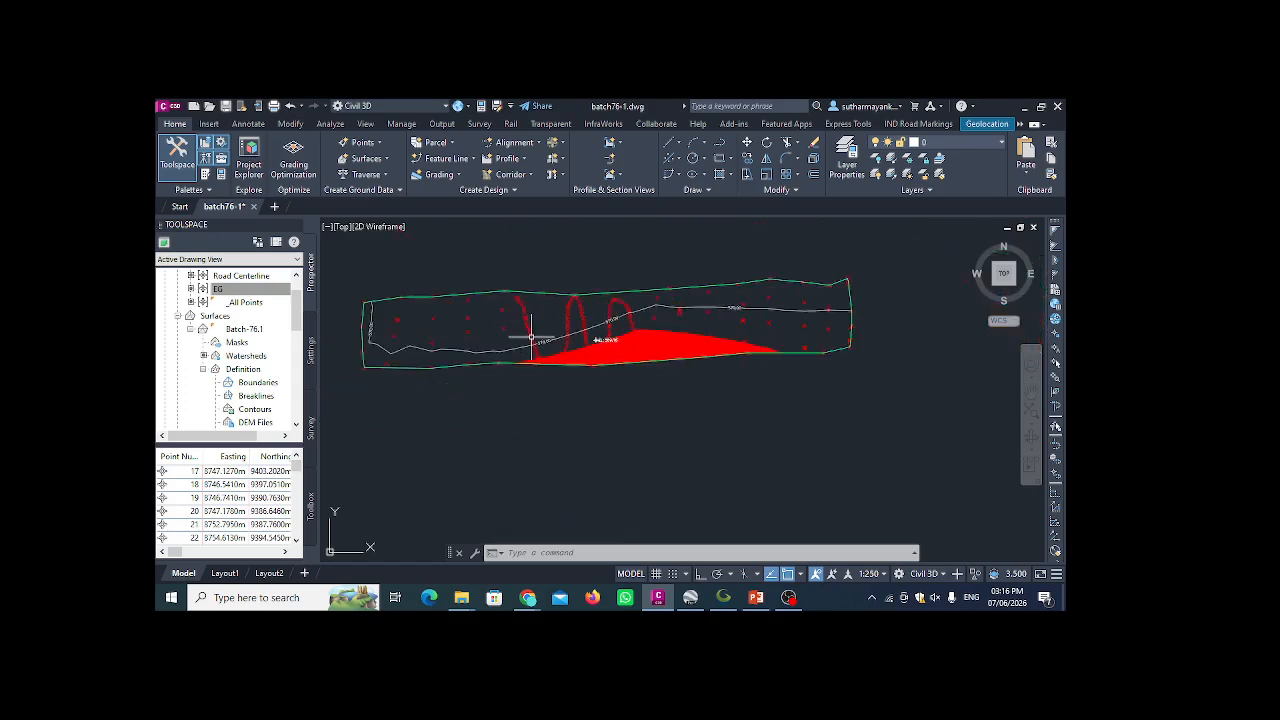
mouse_move(423, 360)
mouse_move(536, 605)
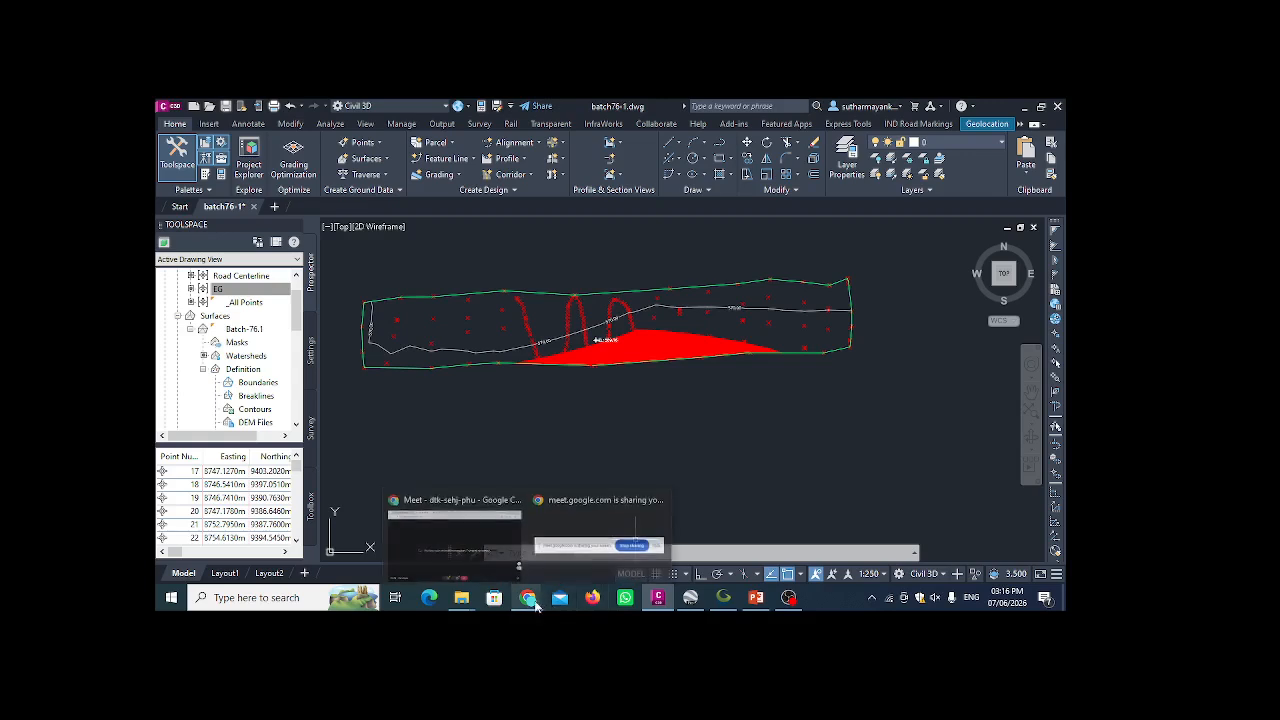
- Disconnect from the current Wi-Fi network, reconnect to it, and return to the drawing
click(889, 598)
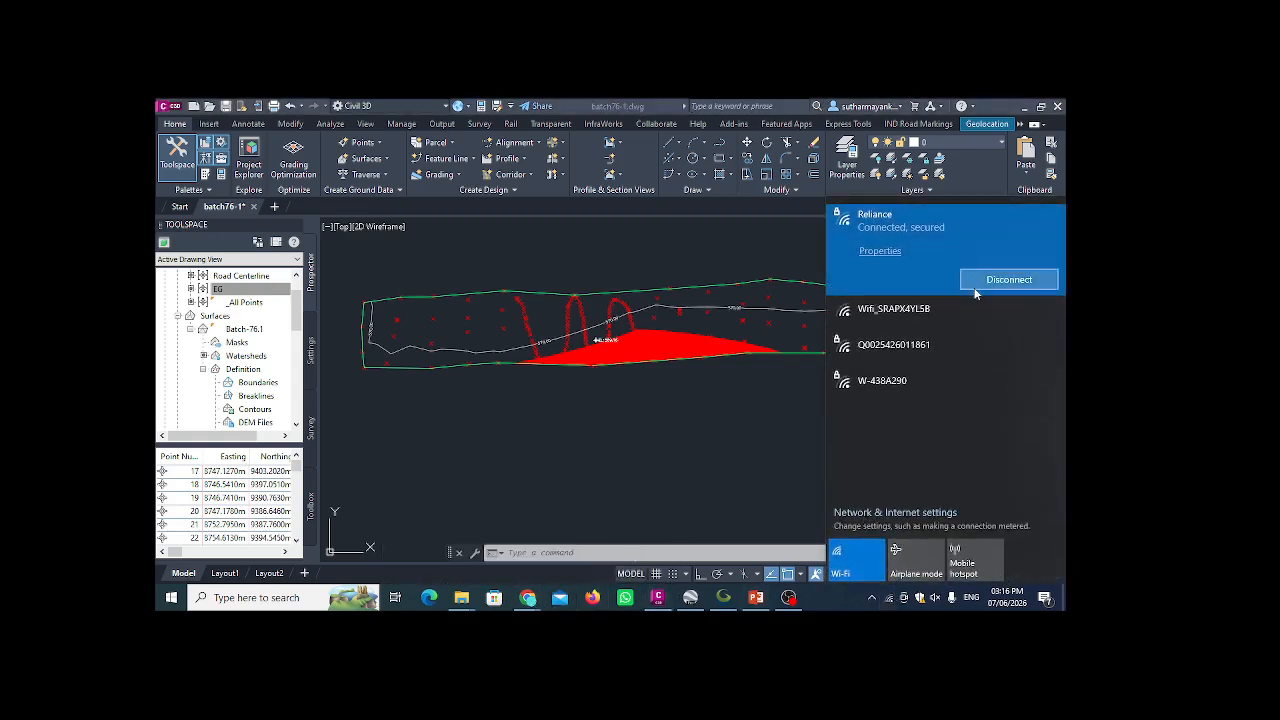
click(1004, 280)
click(1004, 280)
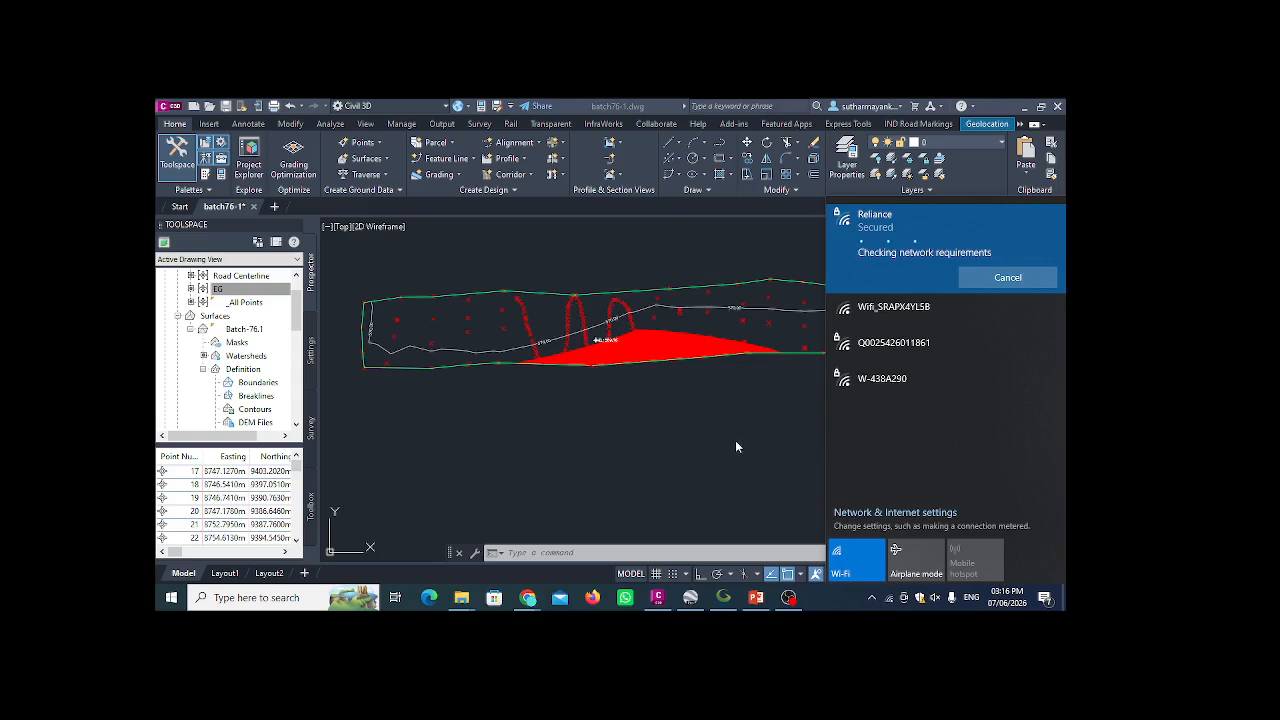
click(577, 450)
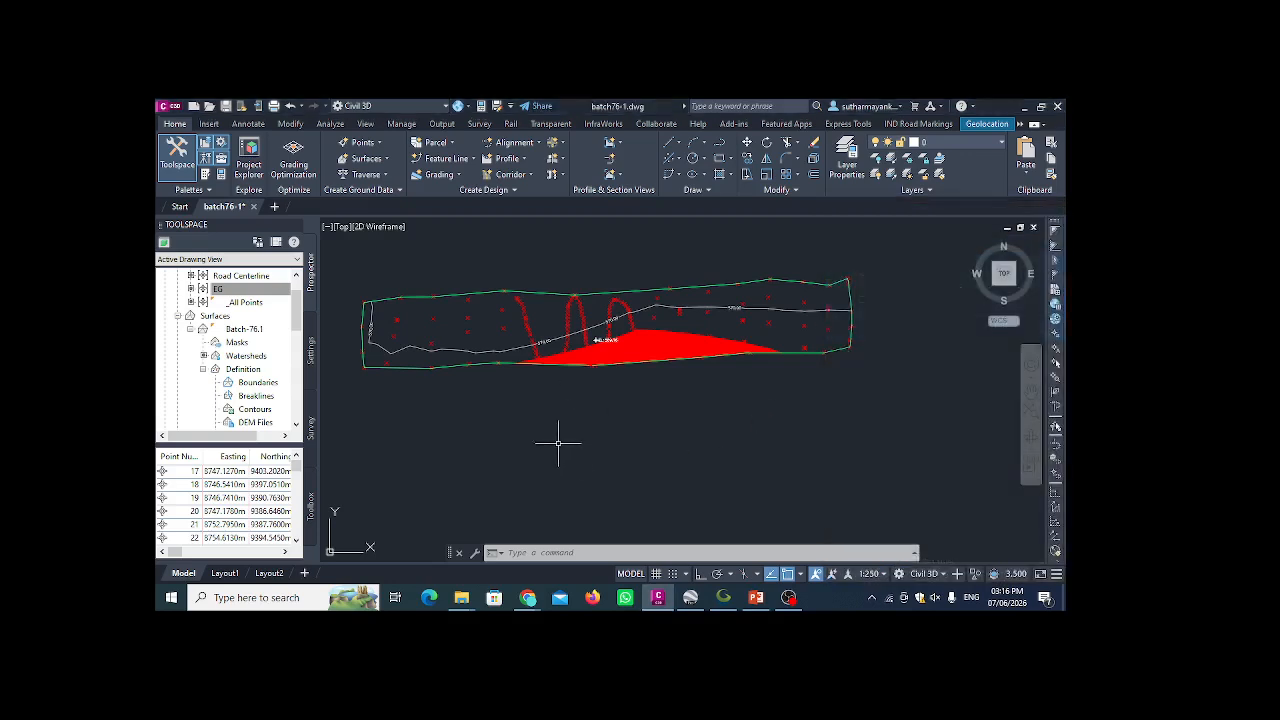
- Try to label spot elevations on a grid across the surface from its north-west corner to its south-east corner, with zero rotation
mouse_move(583, 312)
scroll(603, 372, up, 3)
scroll(574, 391, down, 3)
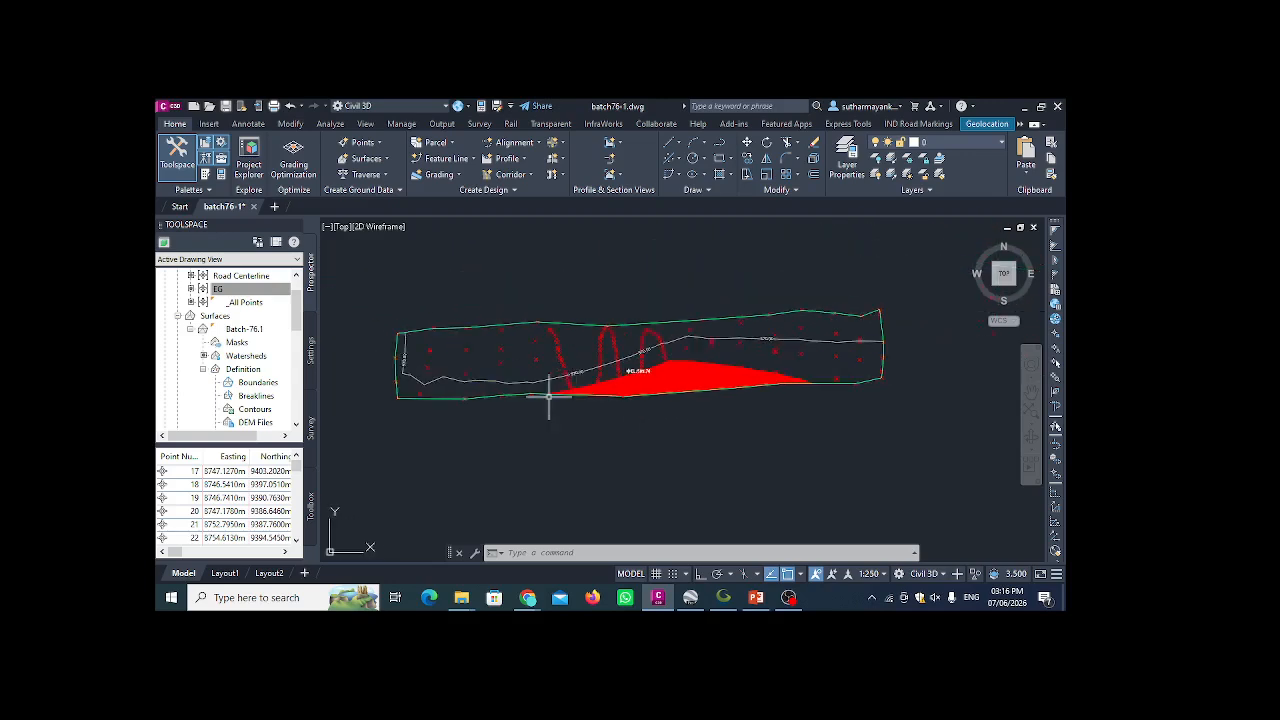
scroll(502, 385, up, 2)
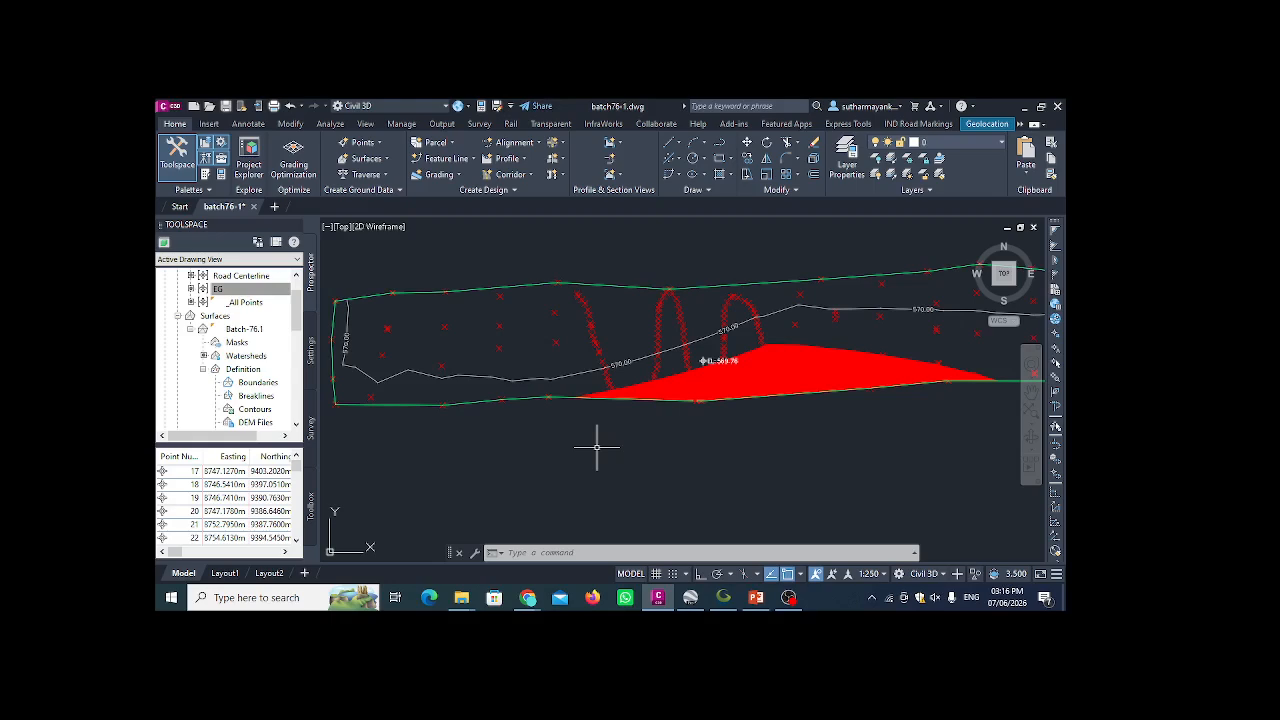
click(379, 298)
click(174, 170)
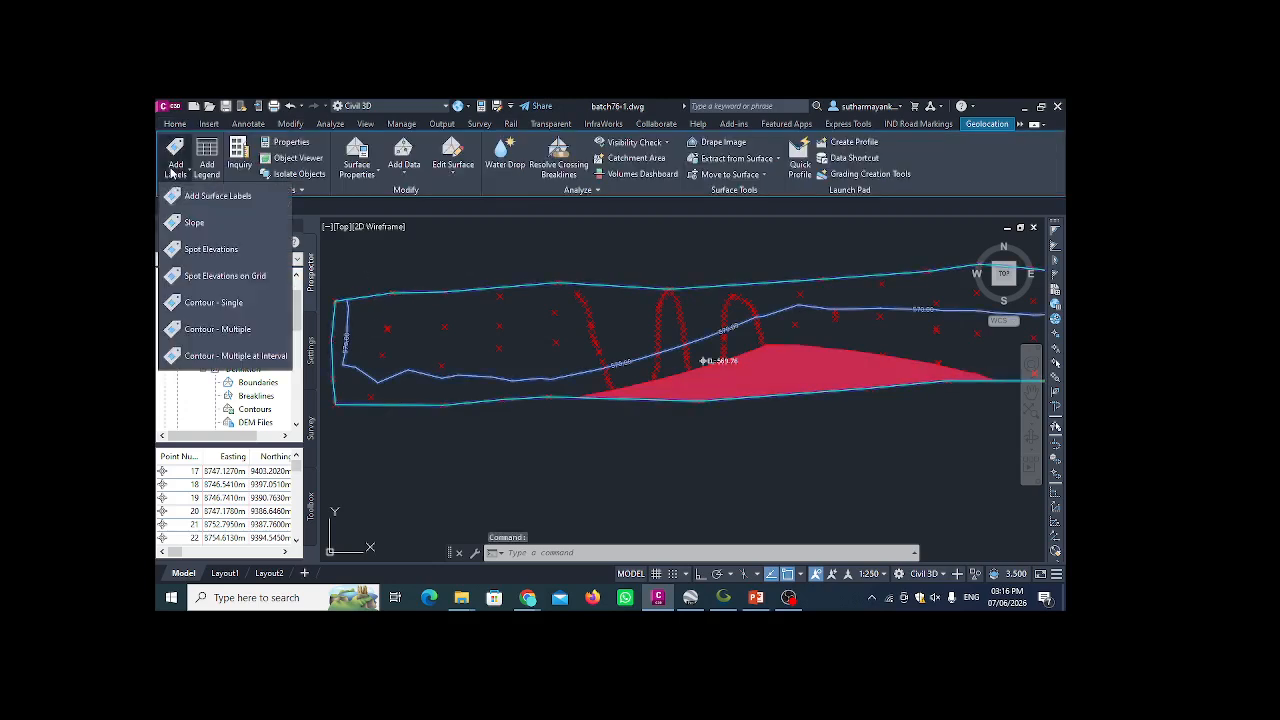
click(236, 275)
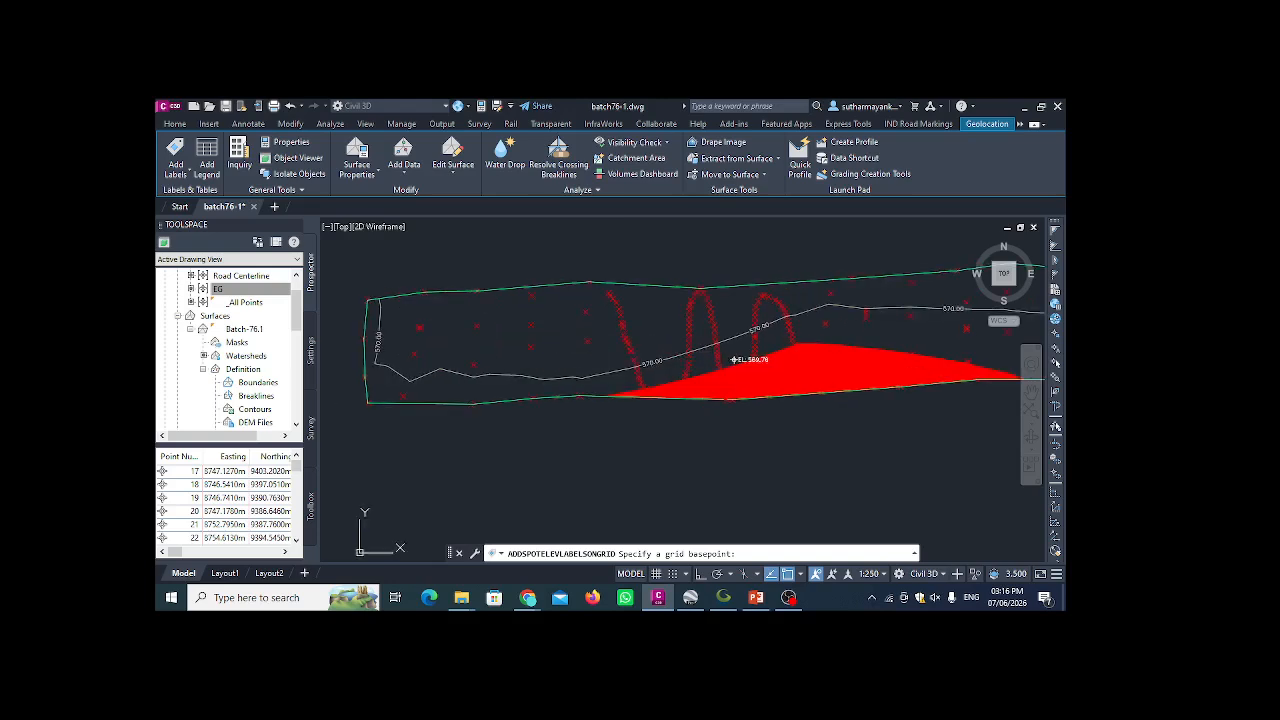
click(412, 340)
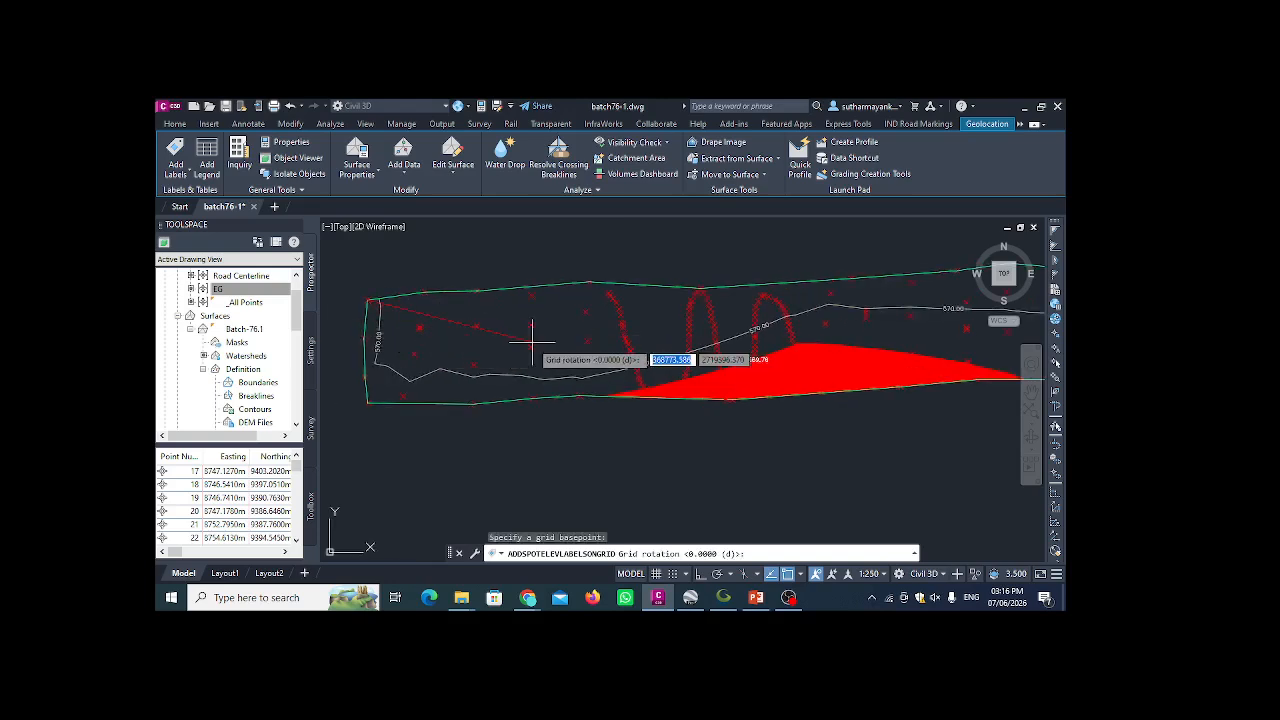
scroll(610, 360, down, 1)
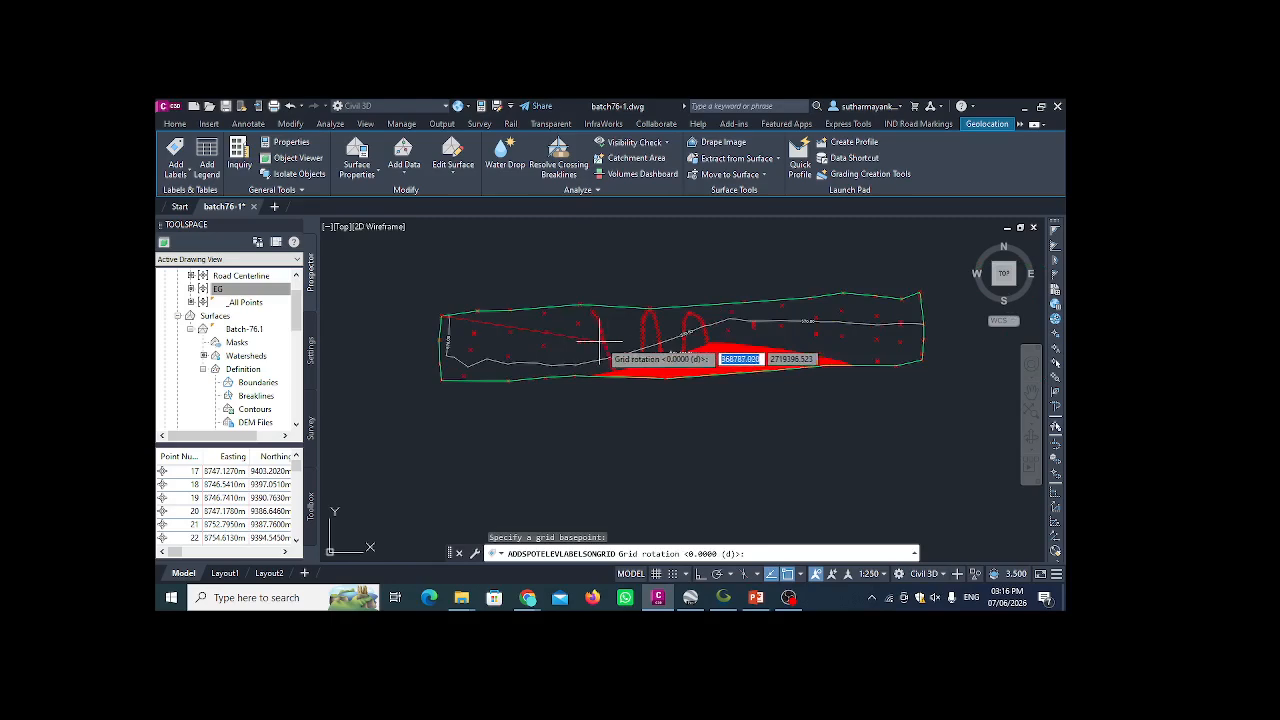
key(Return)
click(929, 358)
key(Return)
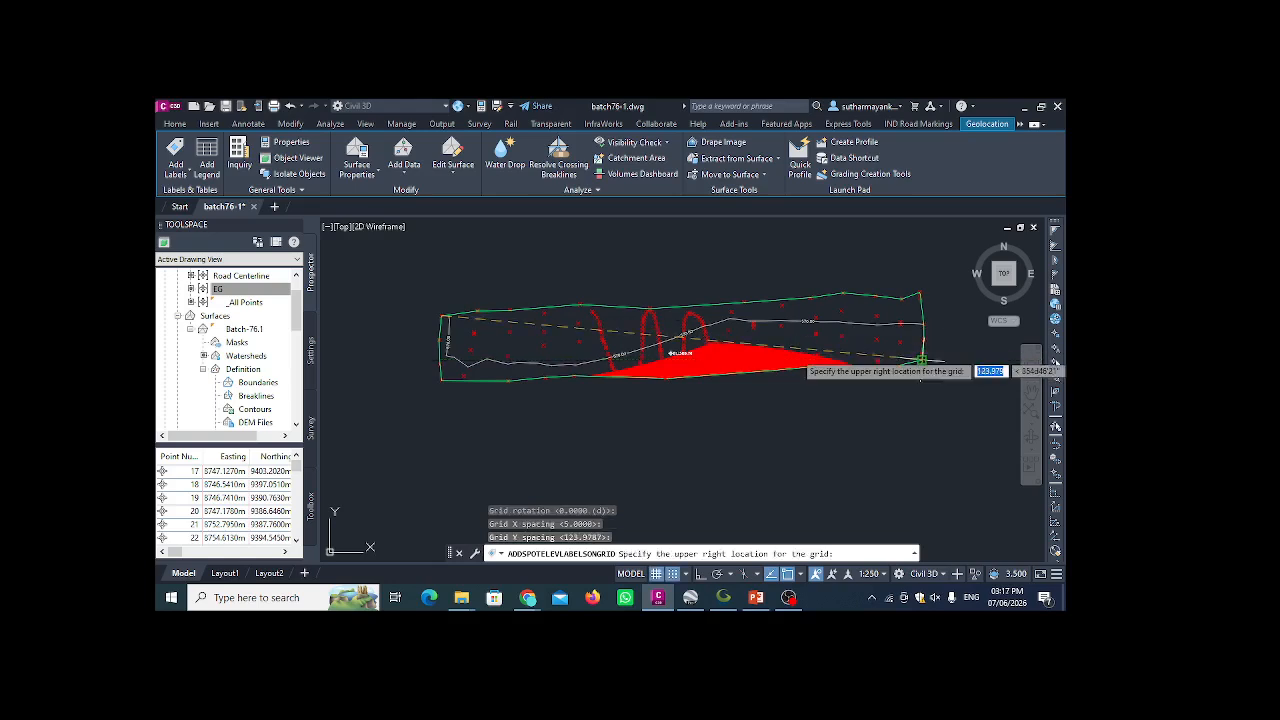
click(921, 360)
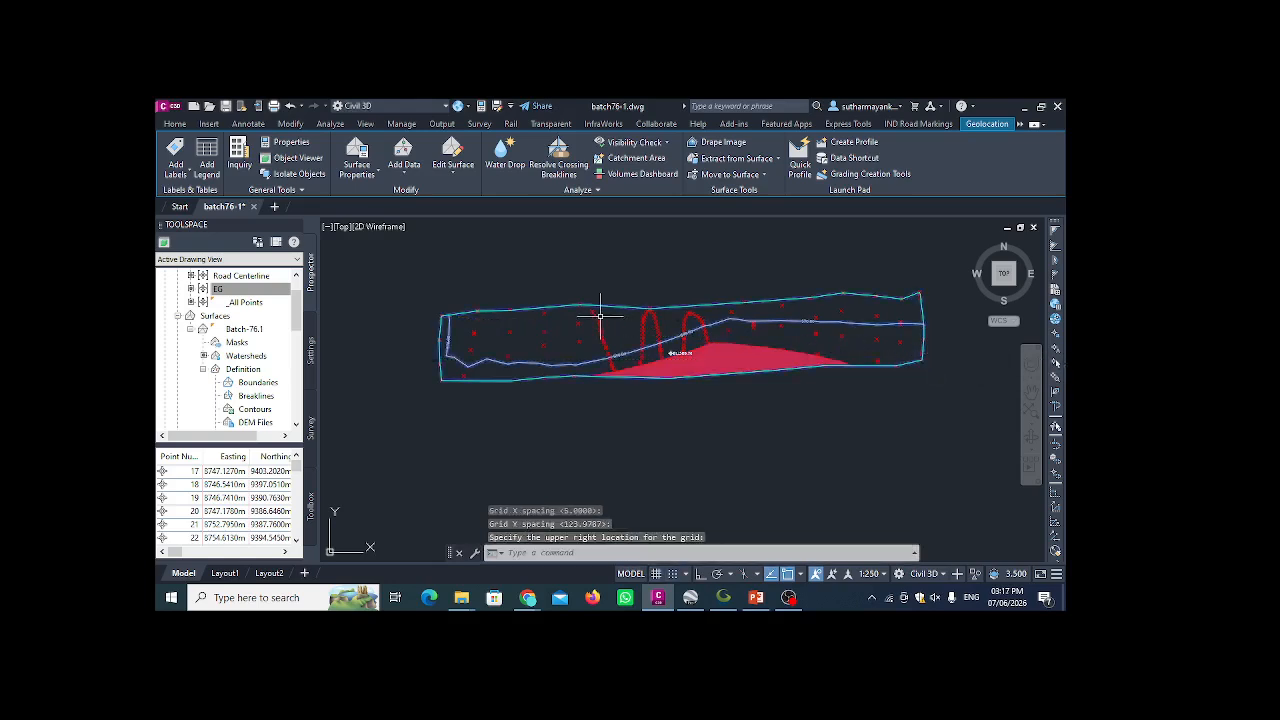
- Try gridded spot elevation labels from the north-west corner to a vertex on the southern border, with zero rotation and 5 m X and Y spacing
scroll(405, 318, up, 2)
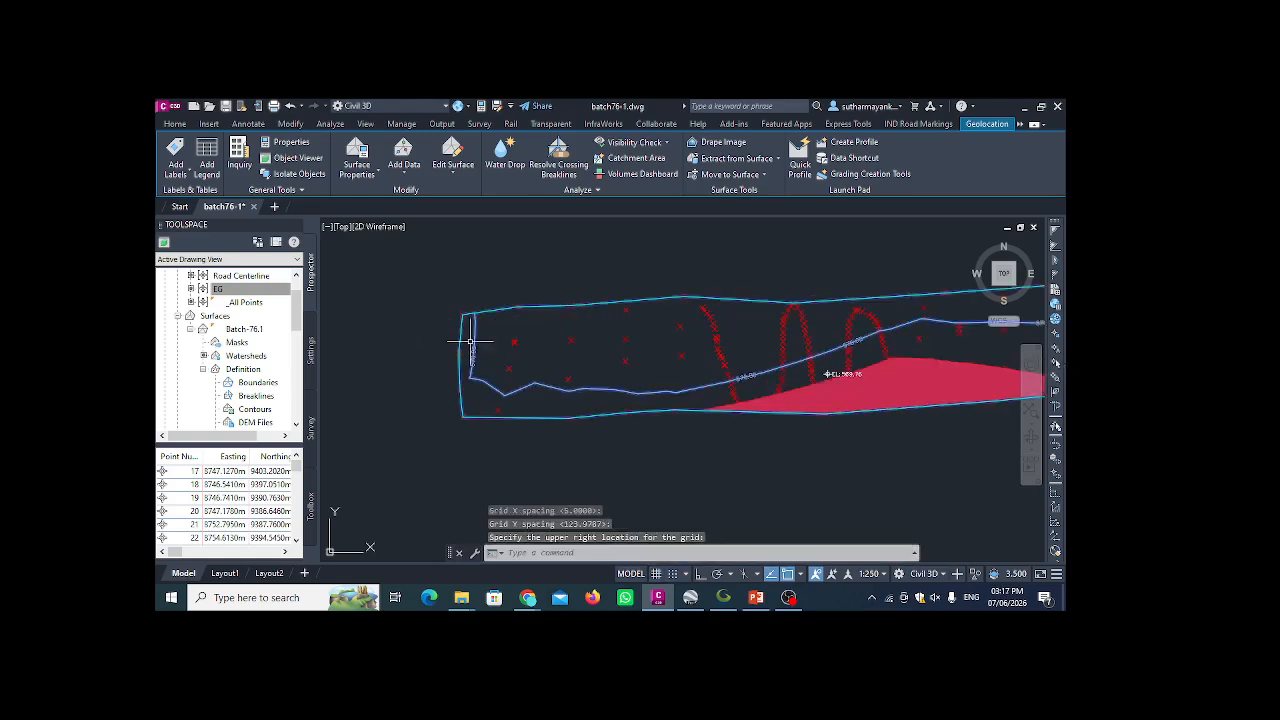
click(176, 168)
click(225, 275)
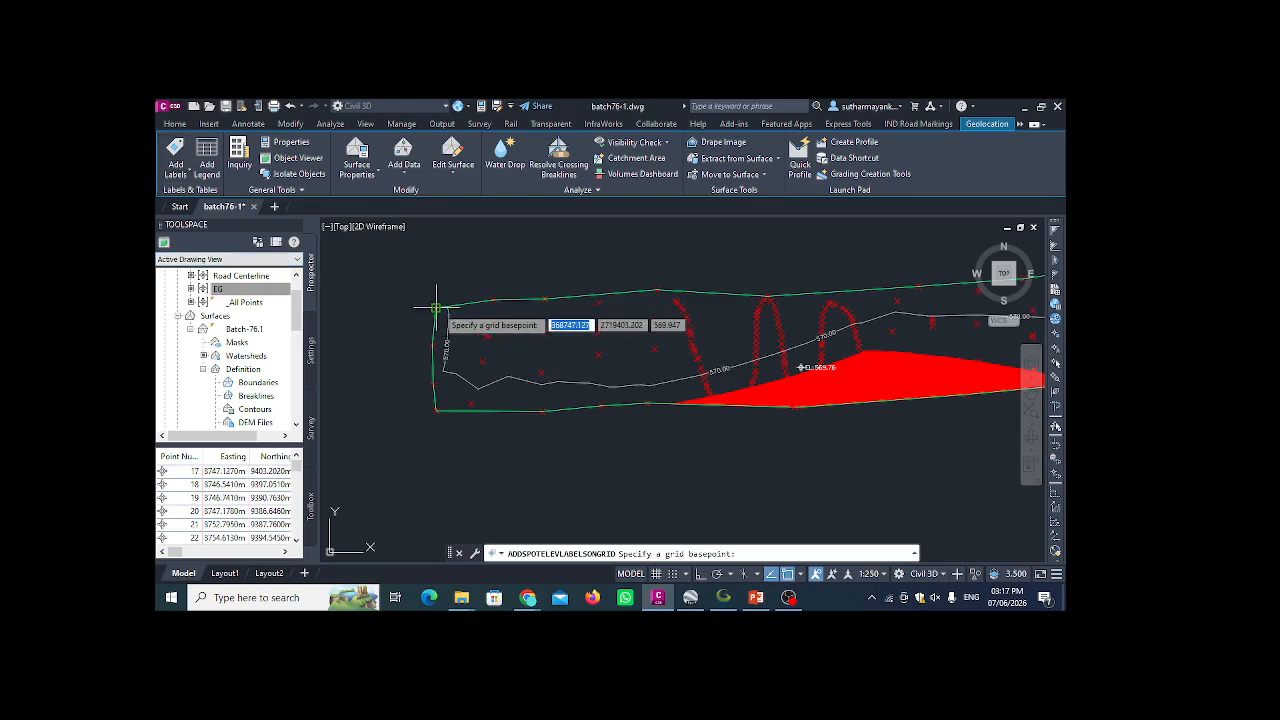
click(432, 303)
scroll(377, 349, down, 3)
scroll(377, 349, up, 3)
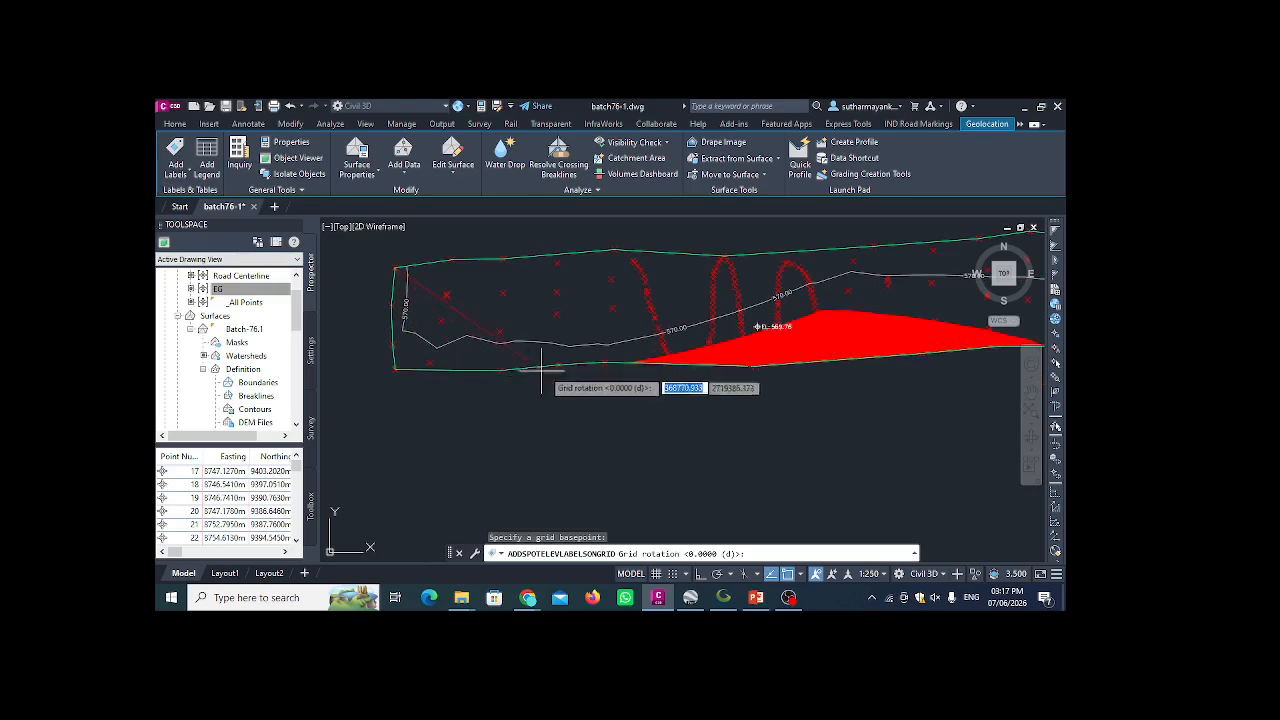
key(Return)
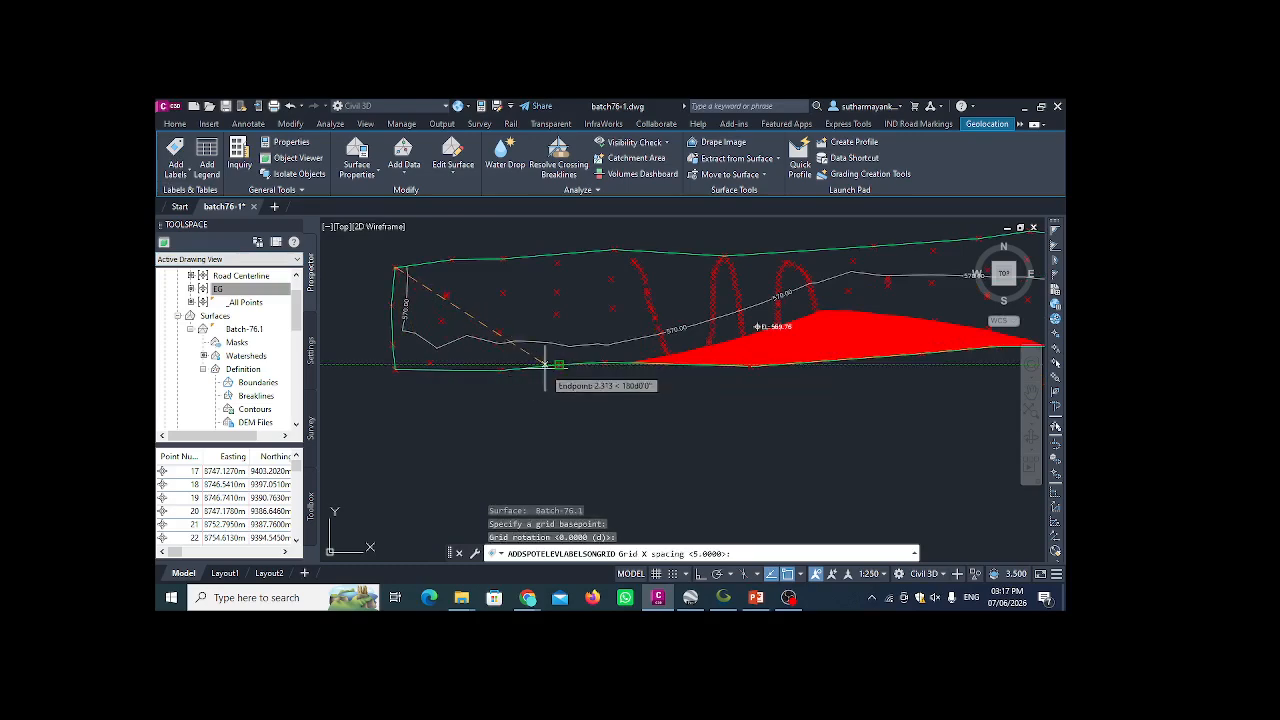
key(Return)
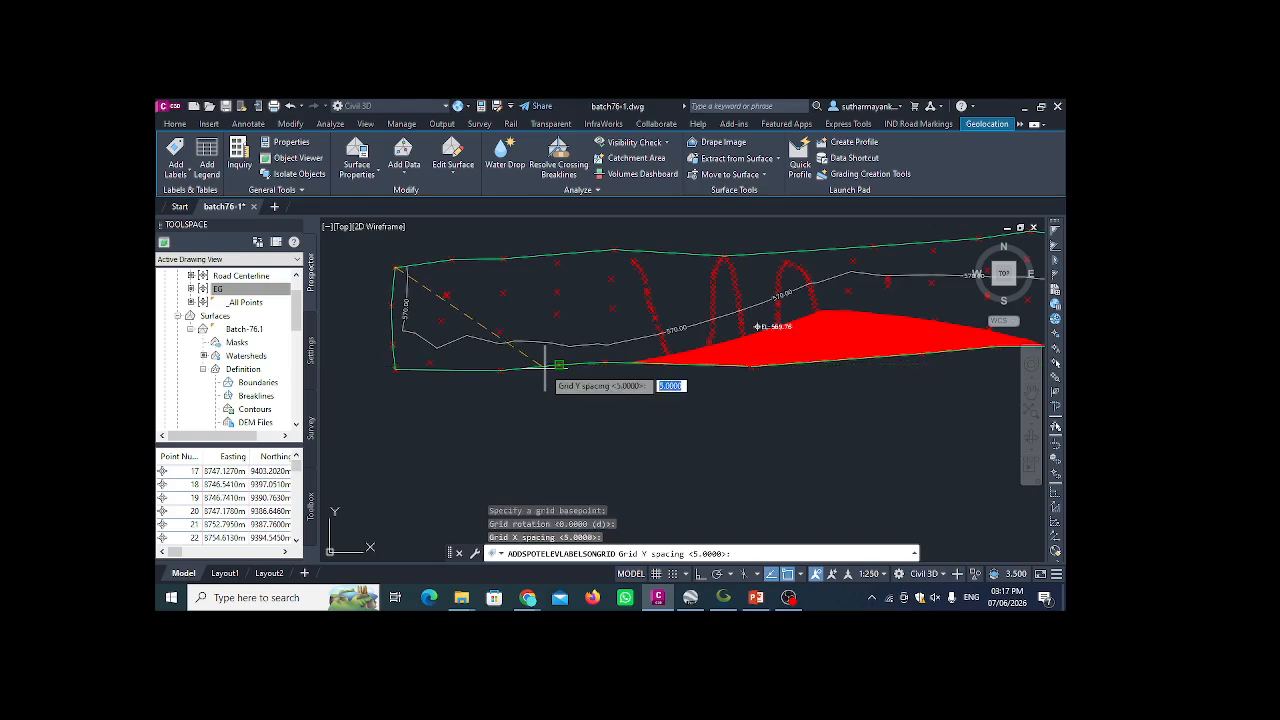
key(Return)
click(557, 366)
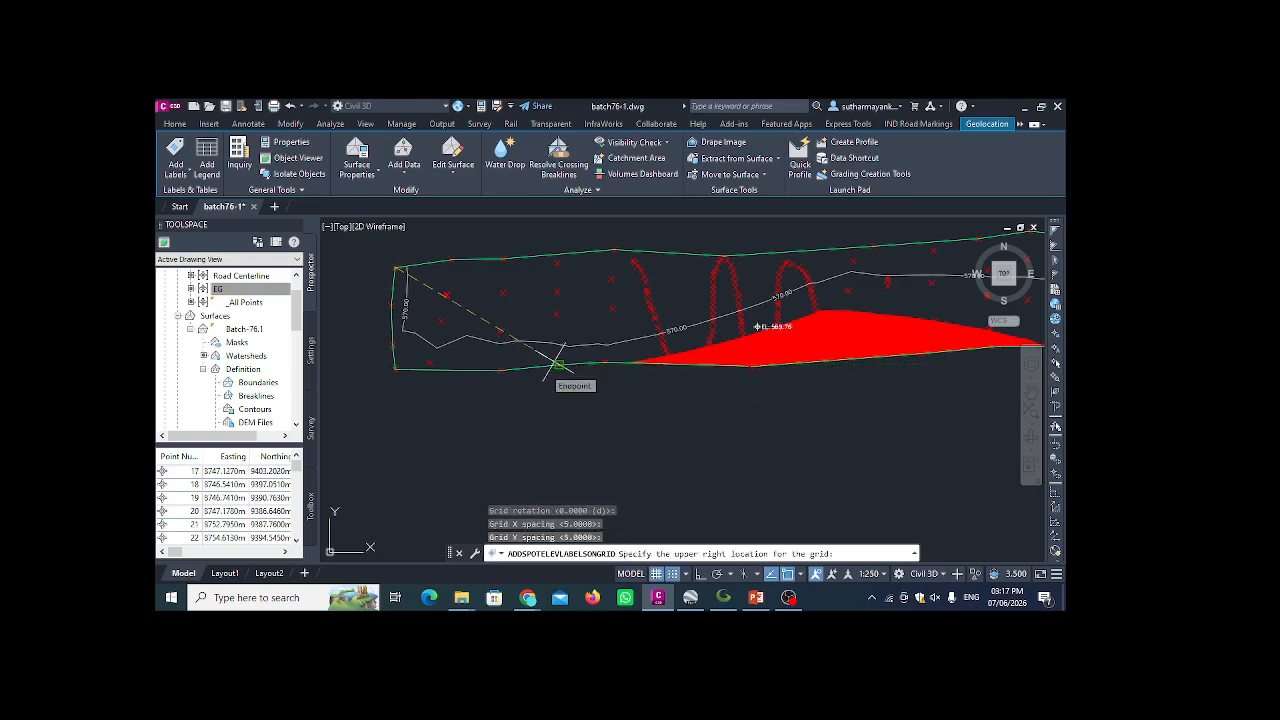
- Add individual spot elevation labels along the western end of the surface, near its south-west corner, west edge and north-west corner
click(176, 176)
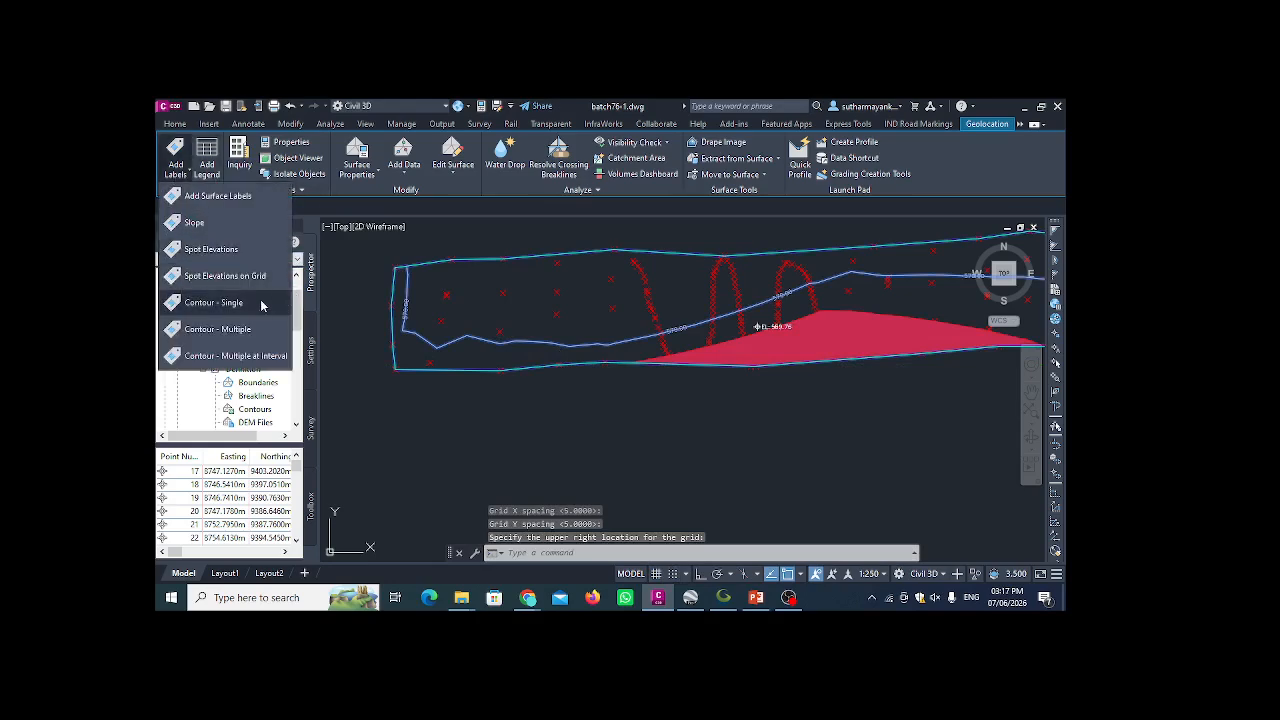
click(247, 258)
scroll(400, 365, up, 6)
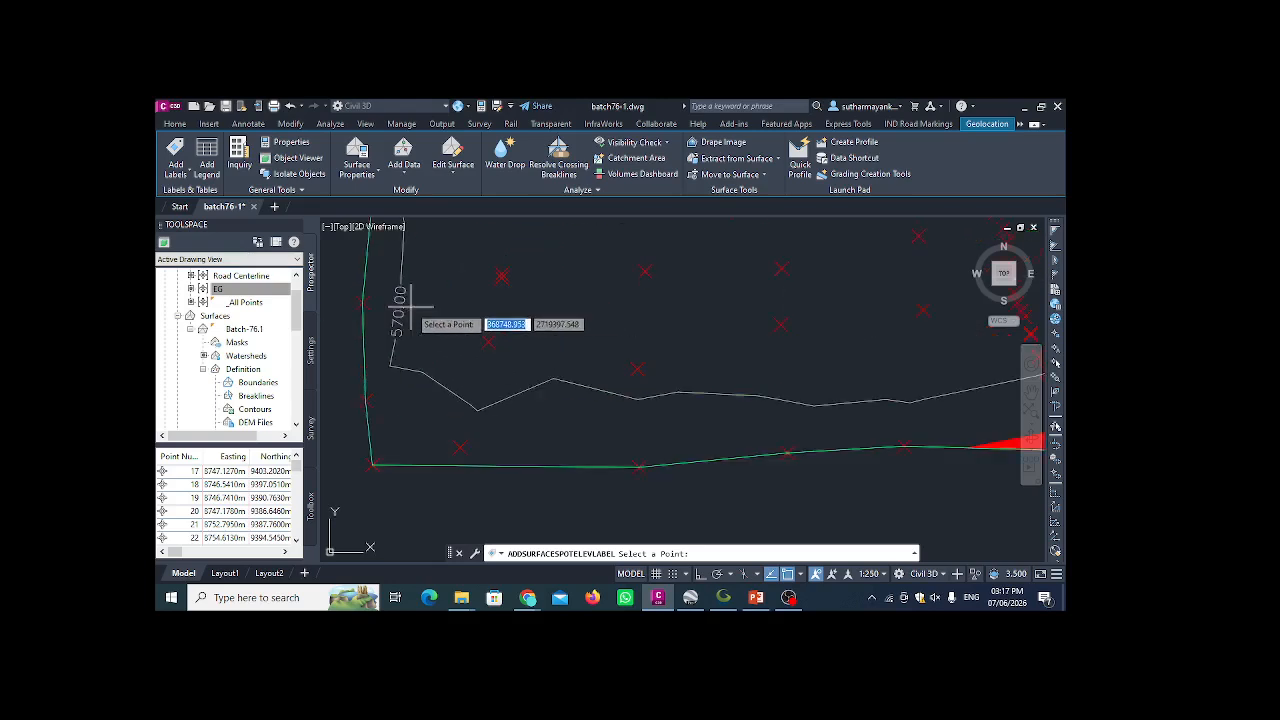
click(380, 371)
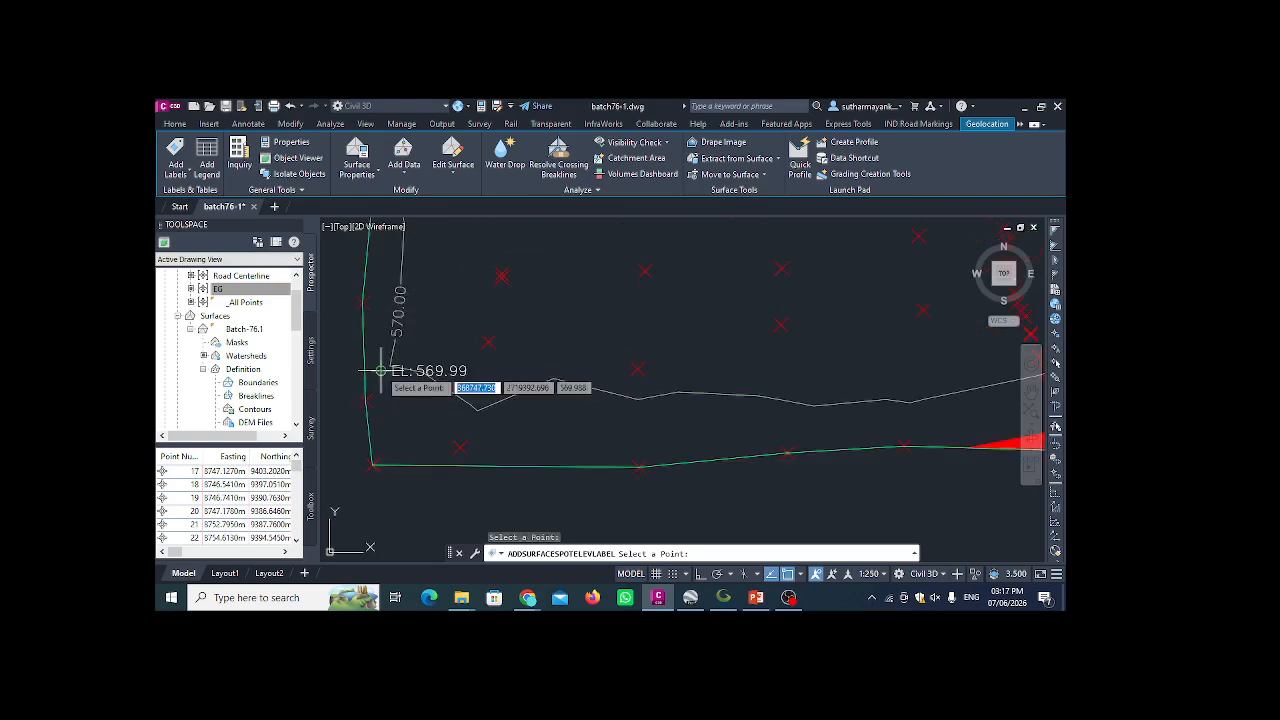
click(400, 450)
scroll(425, 368, down, 3)
scroll(410, 330, up, 3)
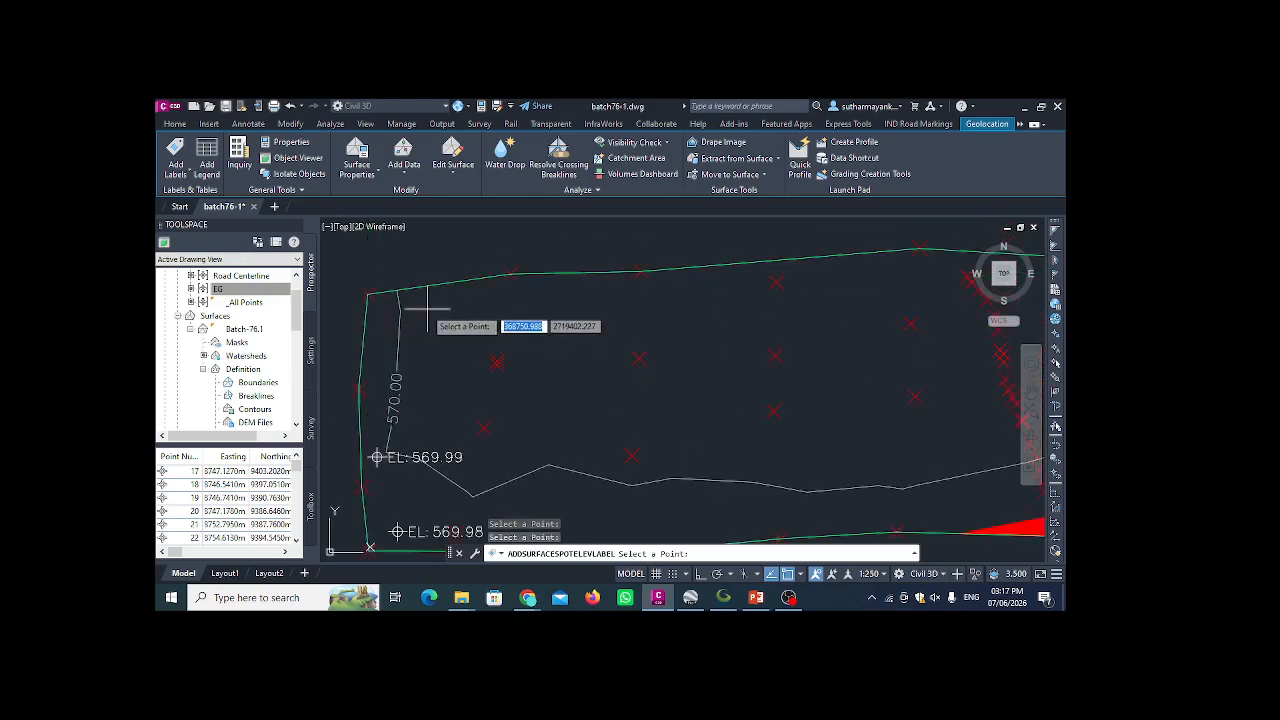
click(400, 309)
- Add spot elevation labels through the middle and eastern part of the surface, on both sides of the 570.00 contour
scroll(540, 335, down, 2)
scroll(470, 360, down, 2)
scroll(680, 371, up, 4)
click(541, 285)
scroll(434, 315, down, 4)
scroll(934, 306, up, 4)
click(613, 381)
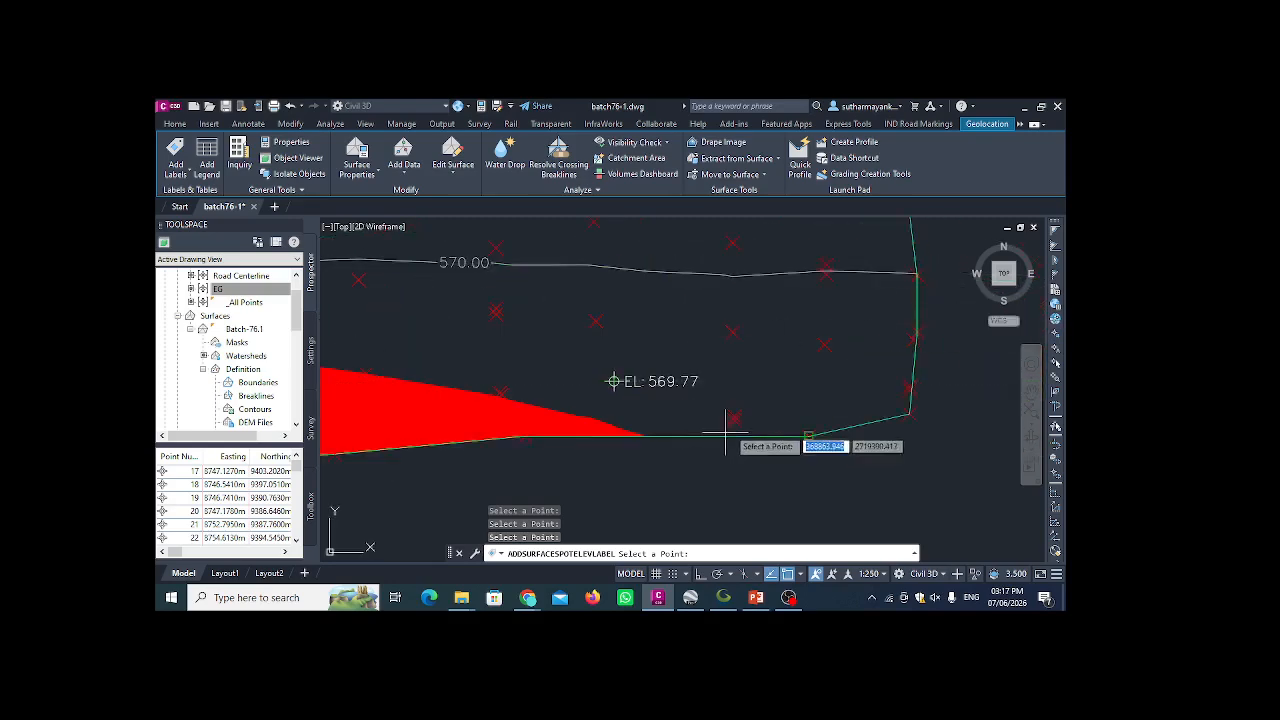
click(851, 381)
scroll(816, 413, down, 2)
click(855, 283)
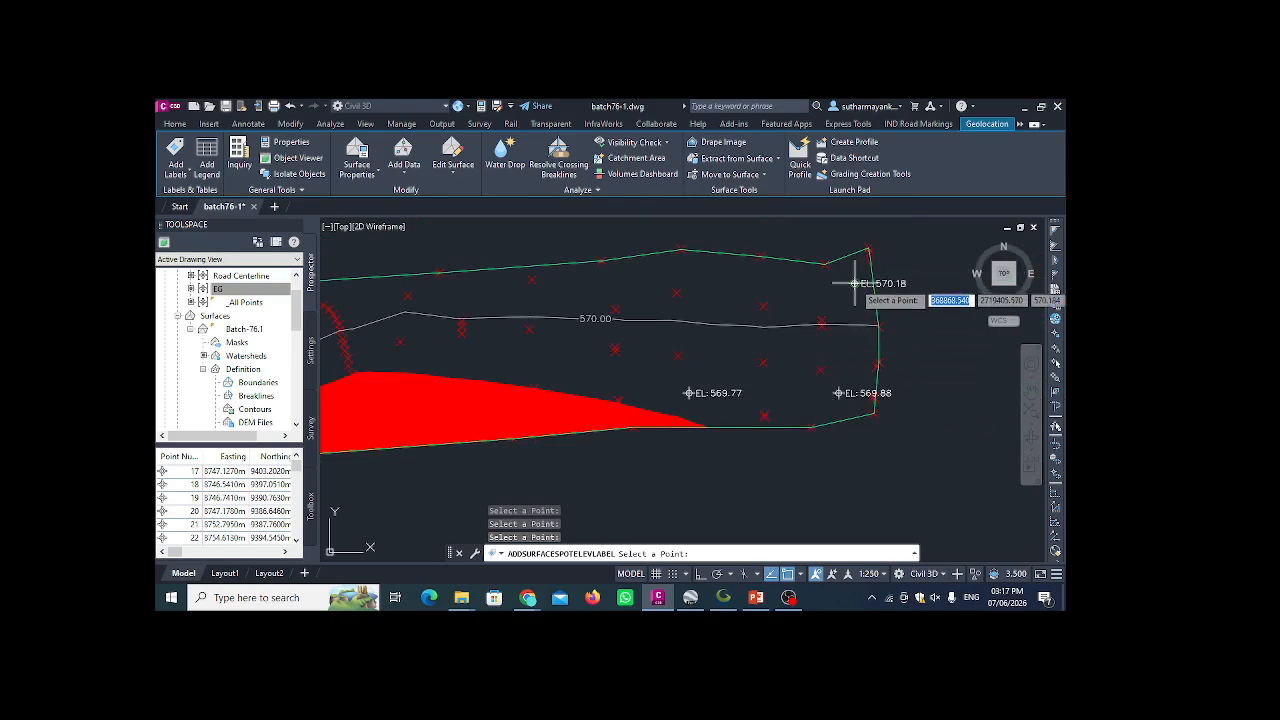
click(706, 267)
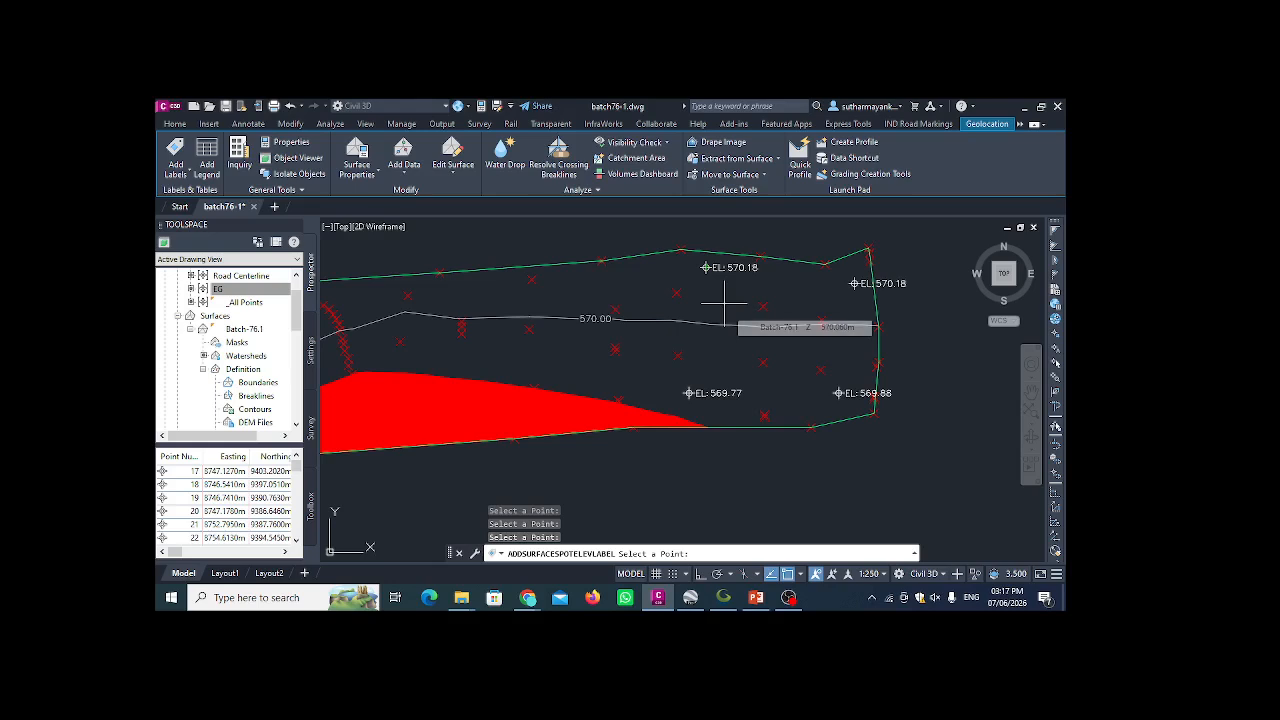
- Add a spot elevation label inside the western half of the surface above the 570.00 contour and finish labelling
scroll(792, 342, down, 2)
middle_drag(563, 367, 711, 334)
middle_drag(354, 330, 475, 336)
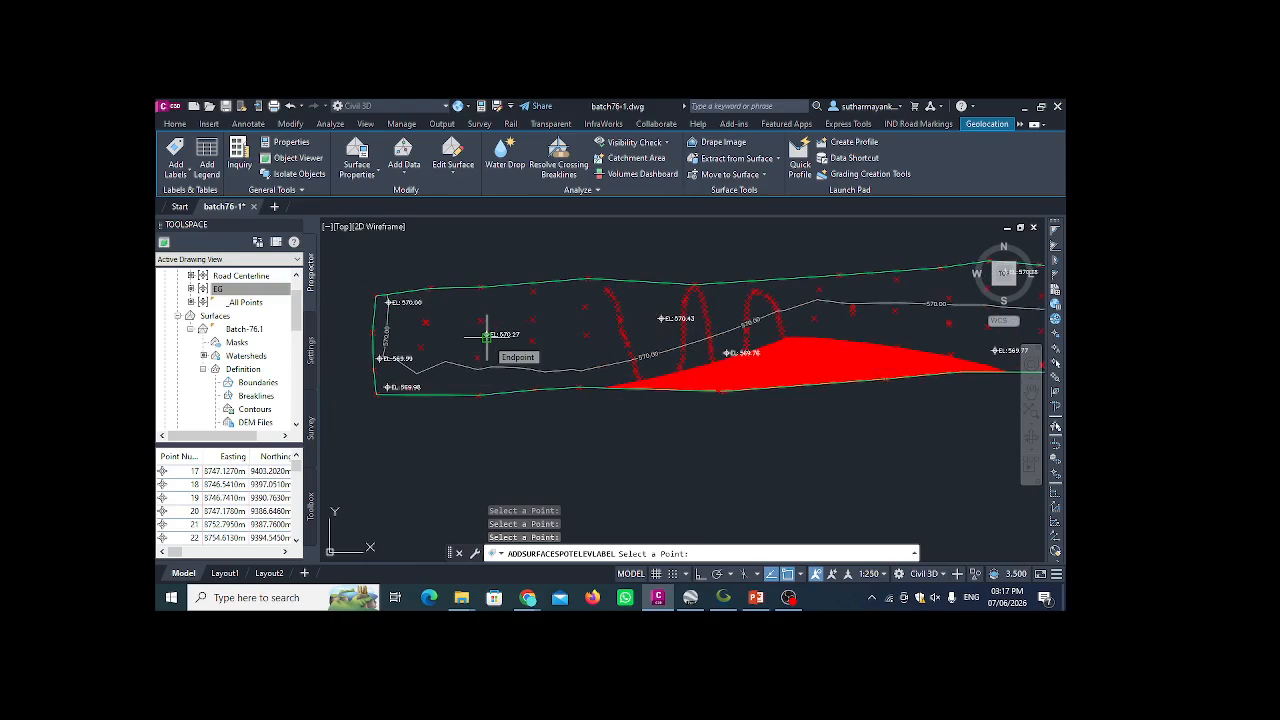
scroll(828, 361, up, 4)
scroll(785, 390, down, 2)
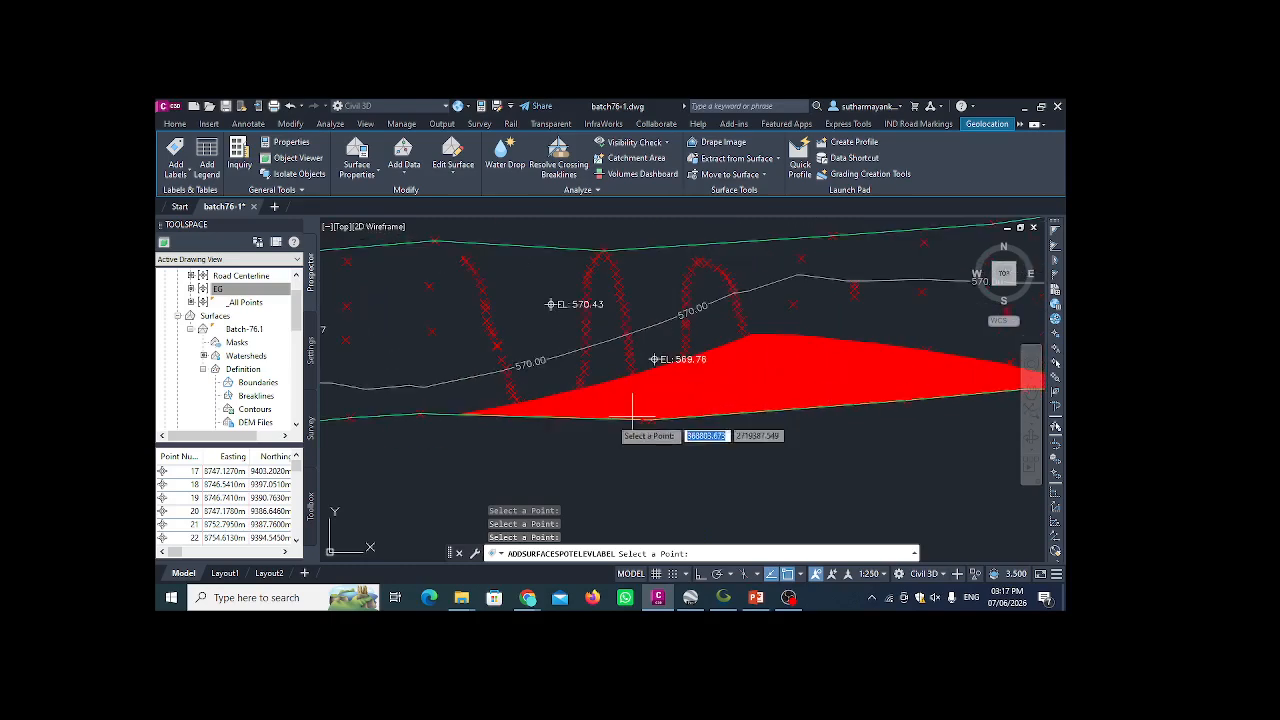
key(Escape)
scroll(697, 389, down, 4)
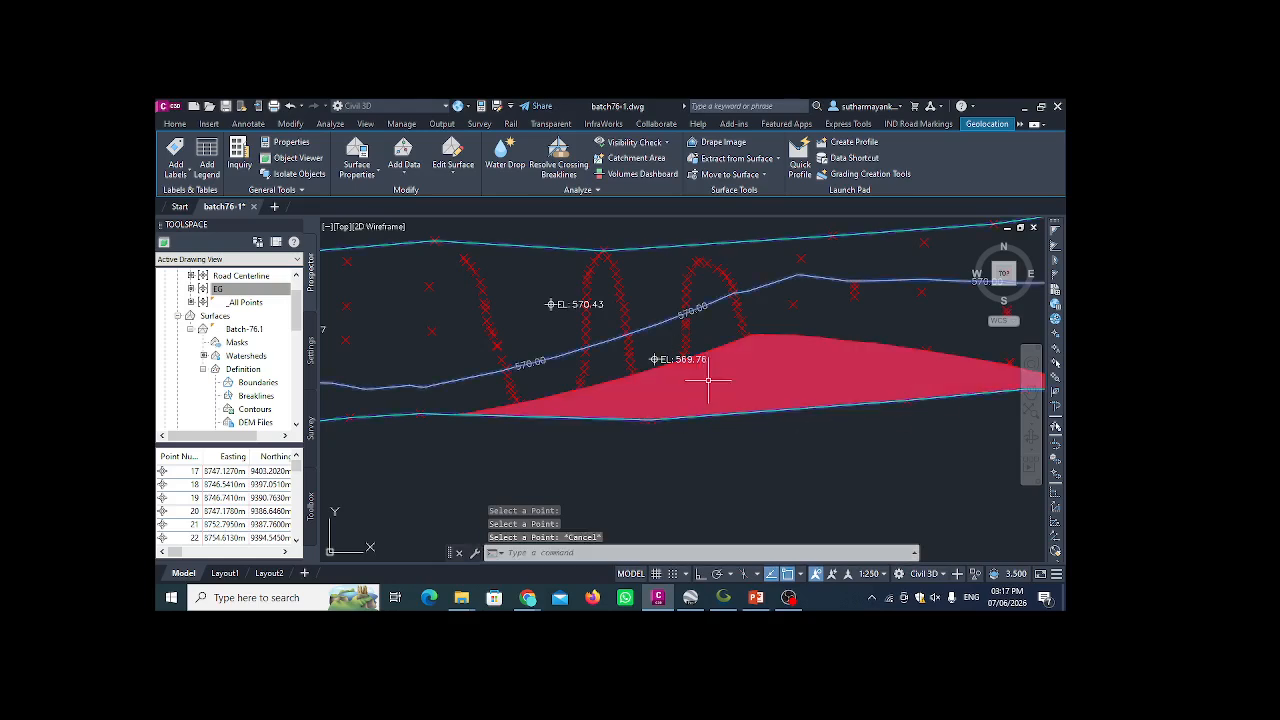
key(Escape)
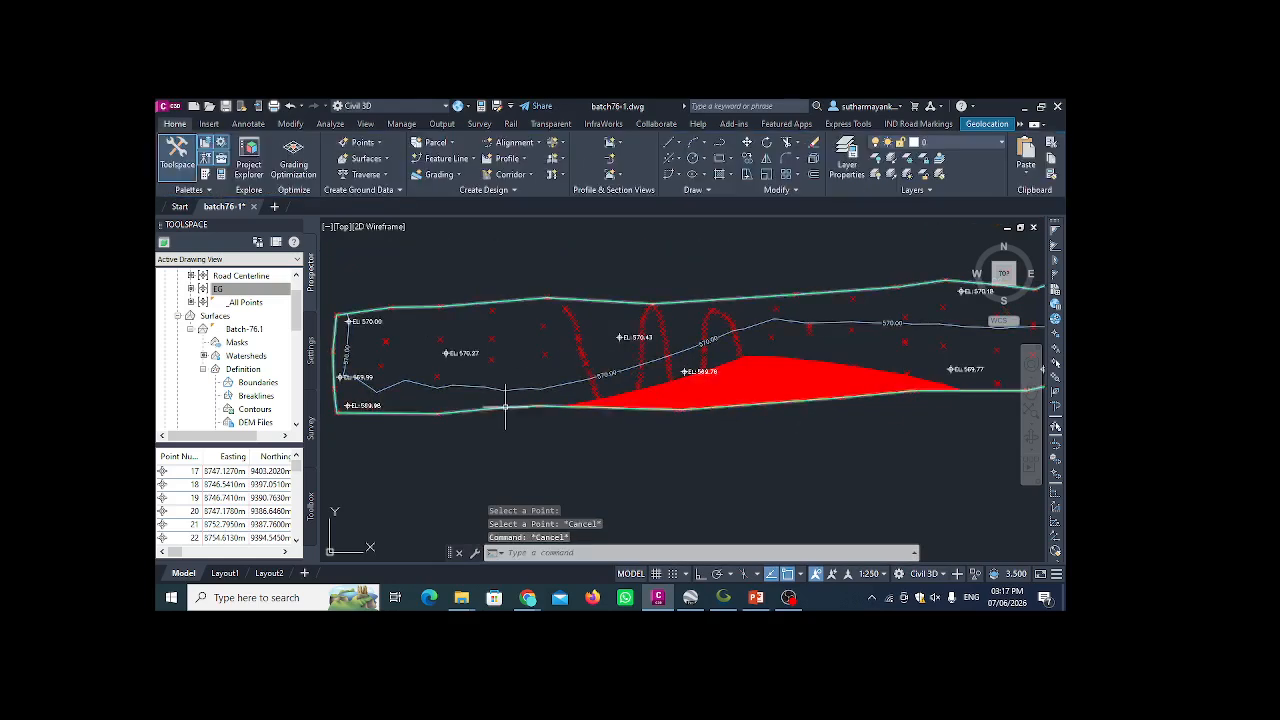
- Check the plan-view component display settings in the surface style and close them without changes
click(505, 409)
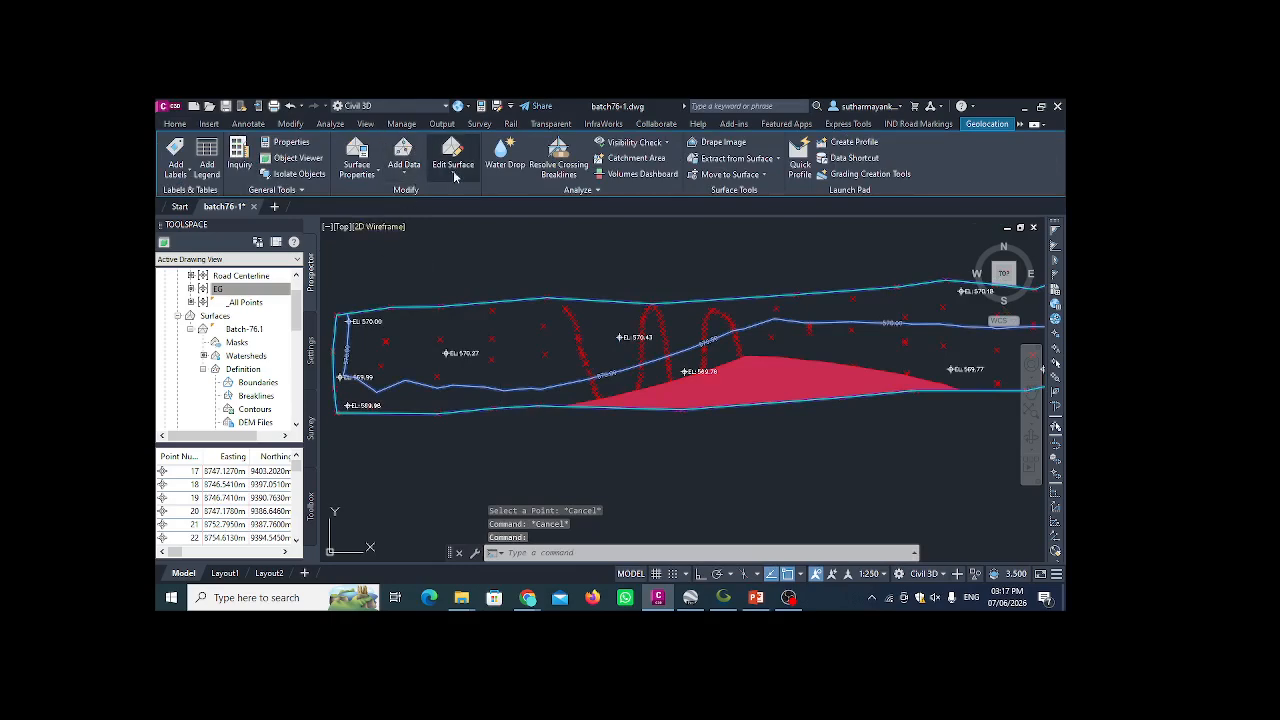
click(371, 173)
click(392, 224)
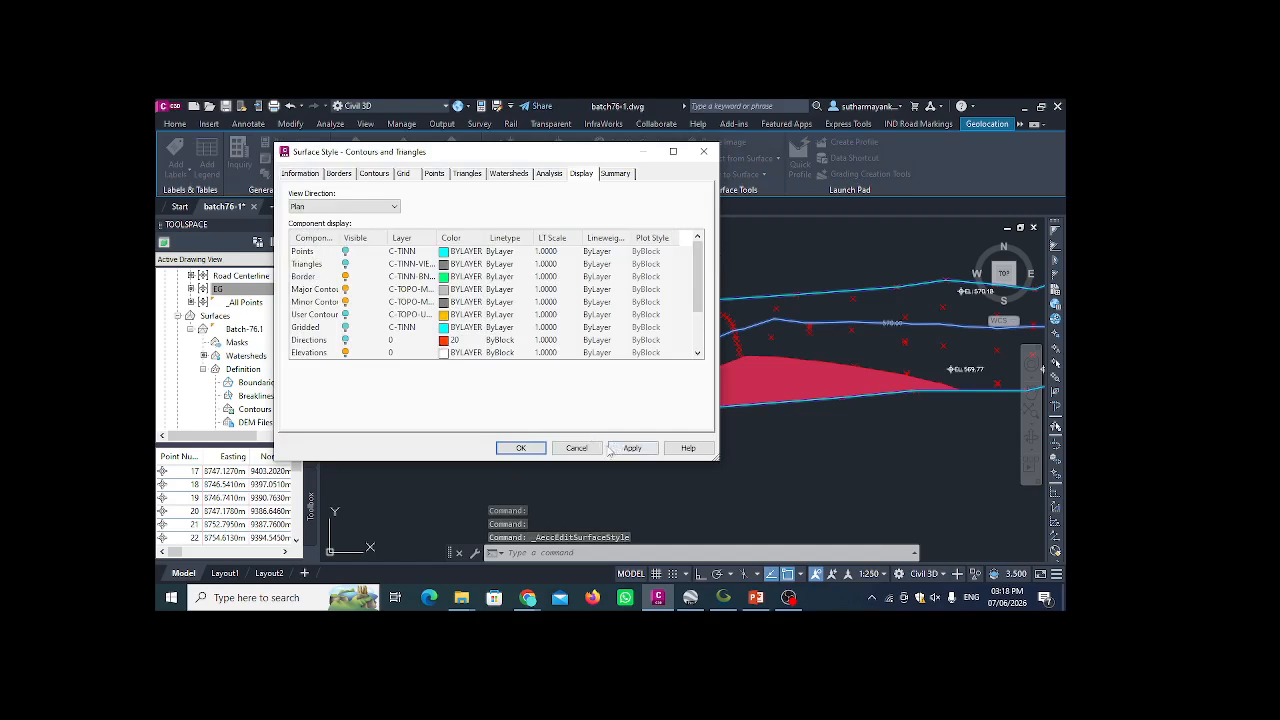
click(557, 450)
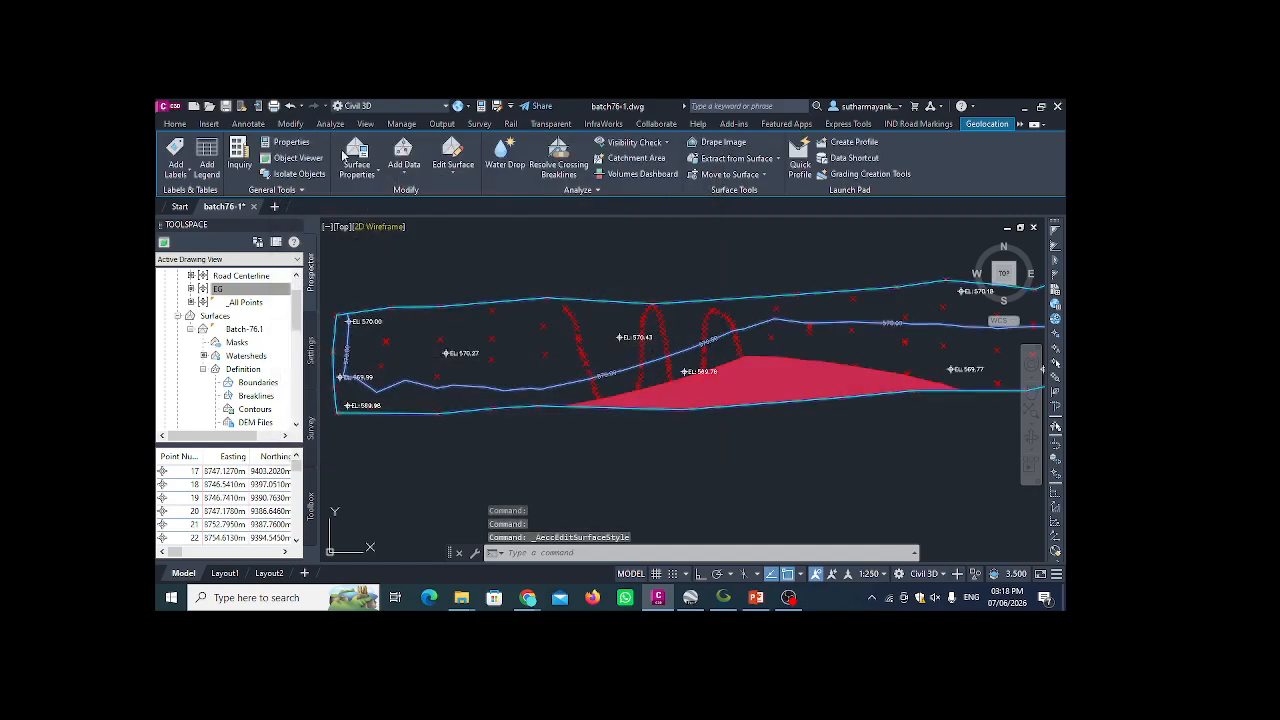
- Open the analysis settings in the properties of the Batch-76.1 surface
click(367, 175)
click(386, 196)
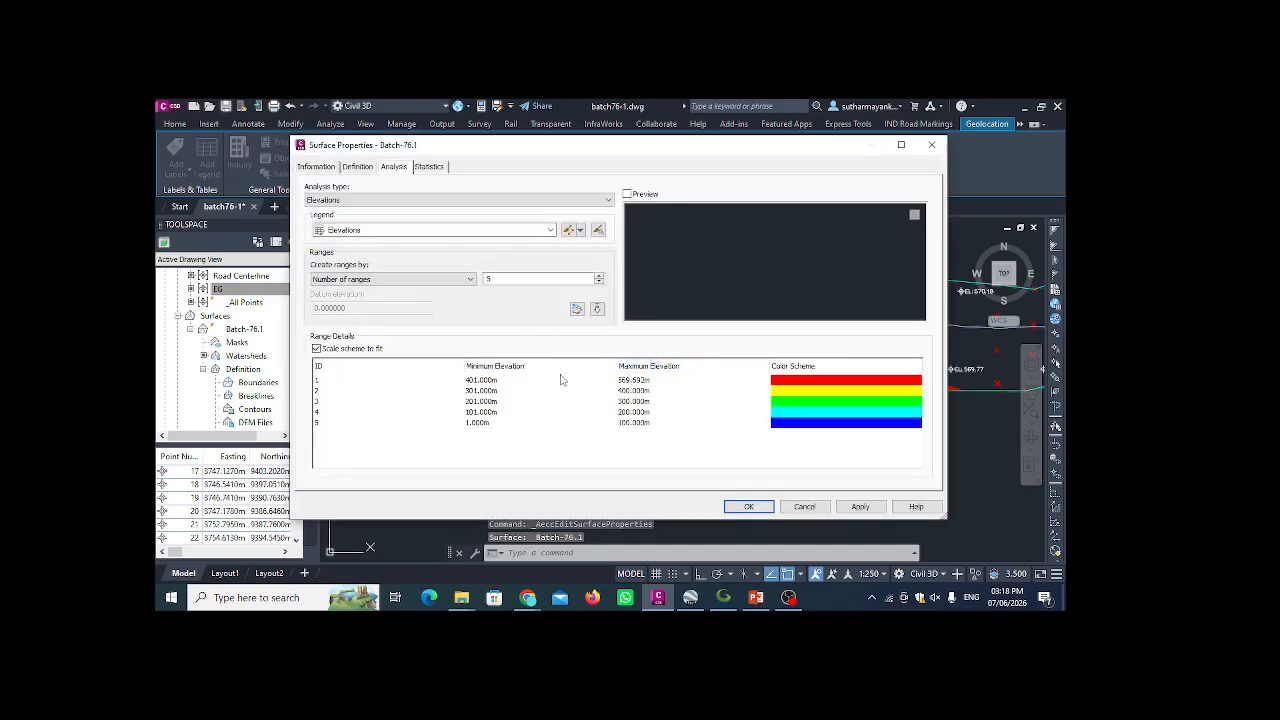
click(358, 166)
click(394, 166)
- Check the Contours analysis type, return to Elevations and try an elevation analysis with 8 ranges
click(440, 200)
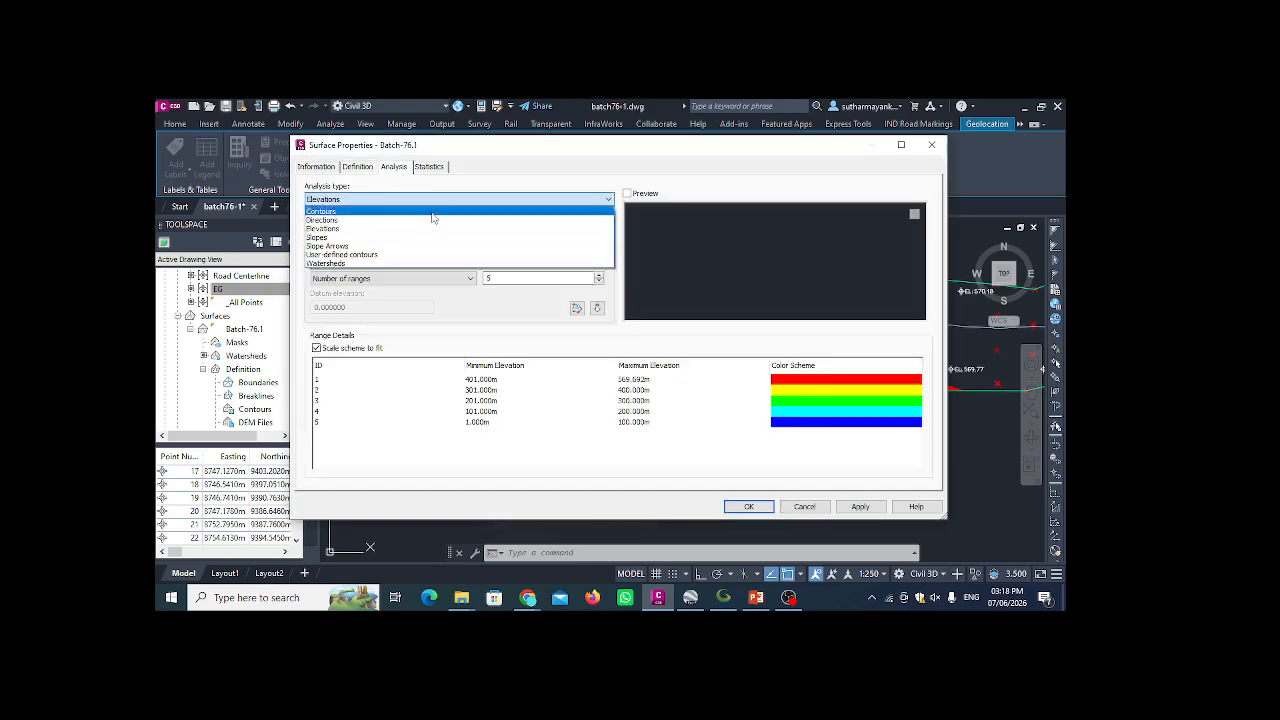
click(432, 212)
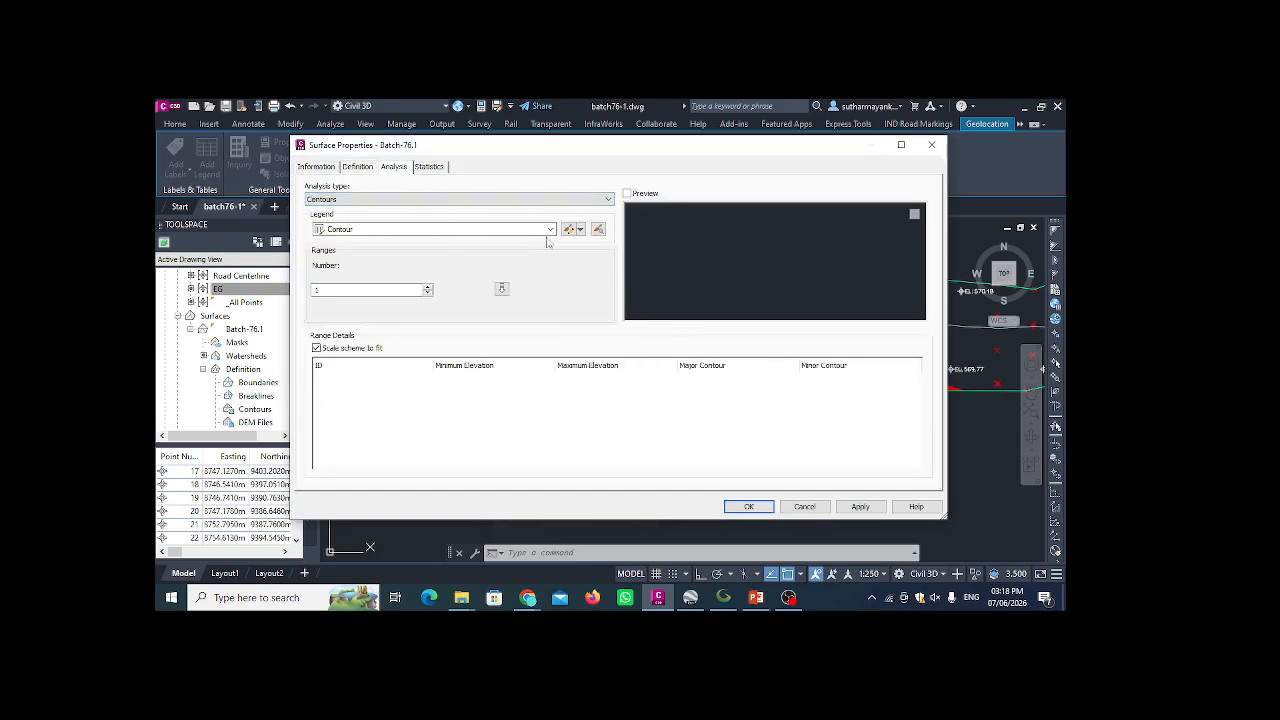
click(383, 199)
click(397, 226)
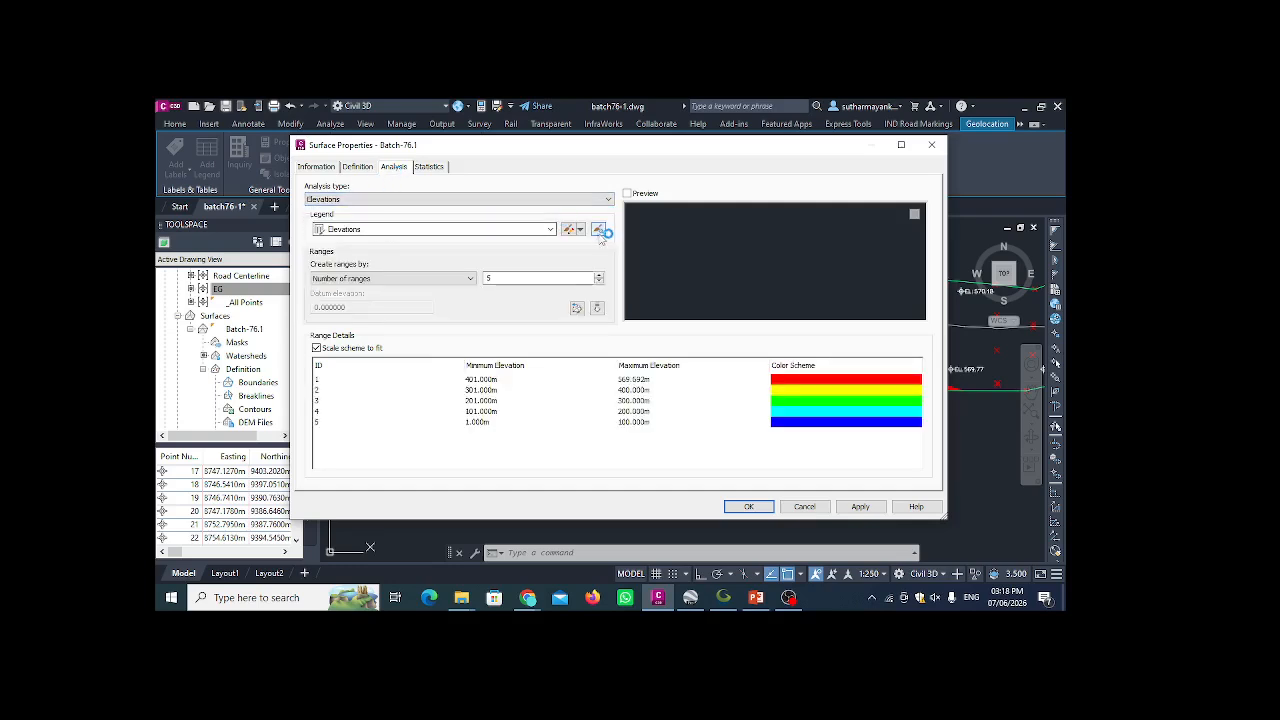
text(8)
click(597, 309)
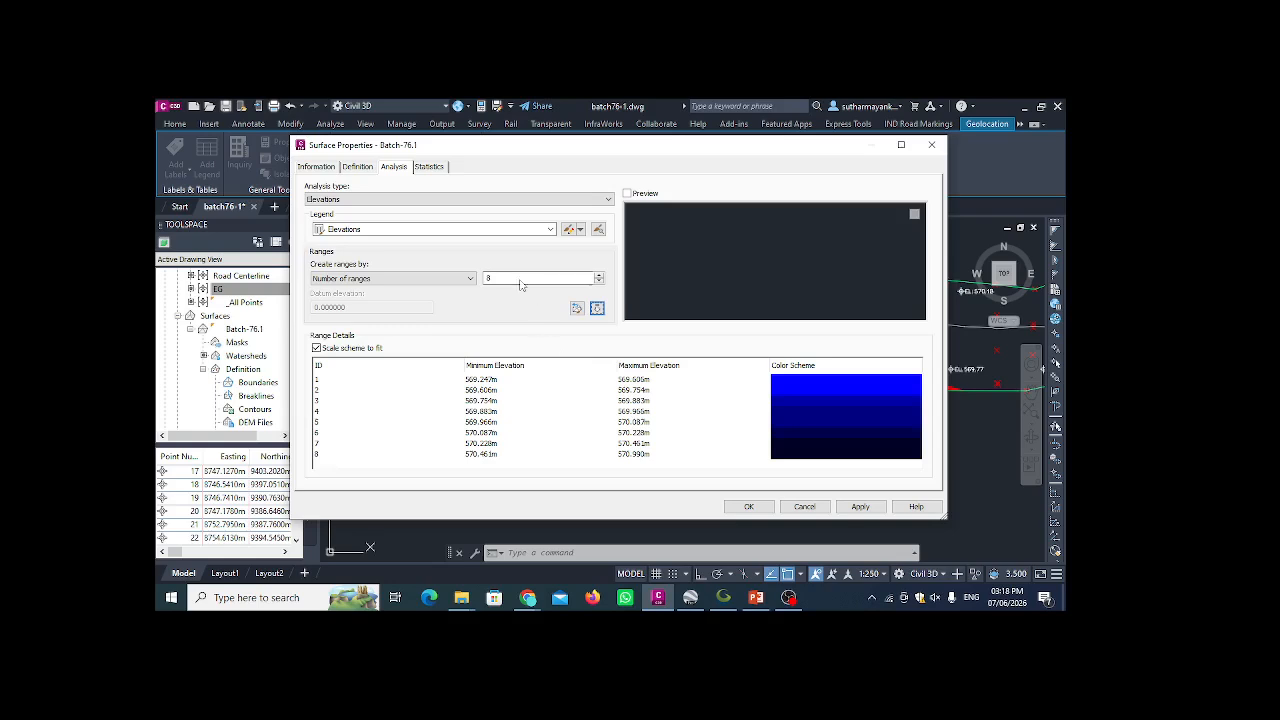
- Run the elevation analysis with 3 ranges and set the first range's colour to red, index 10
drag(502, 281, 478, 281)
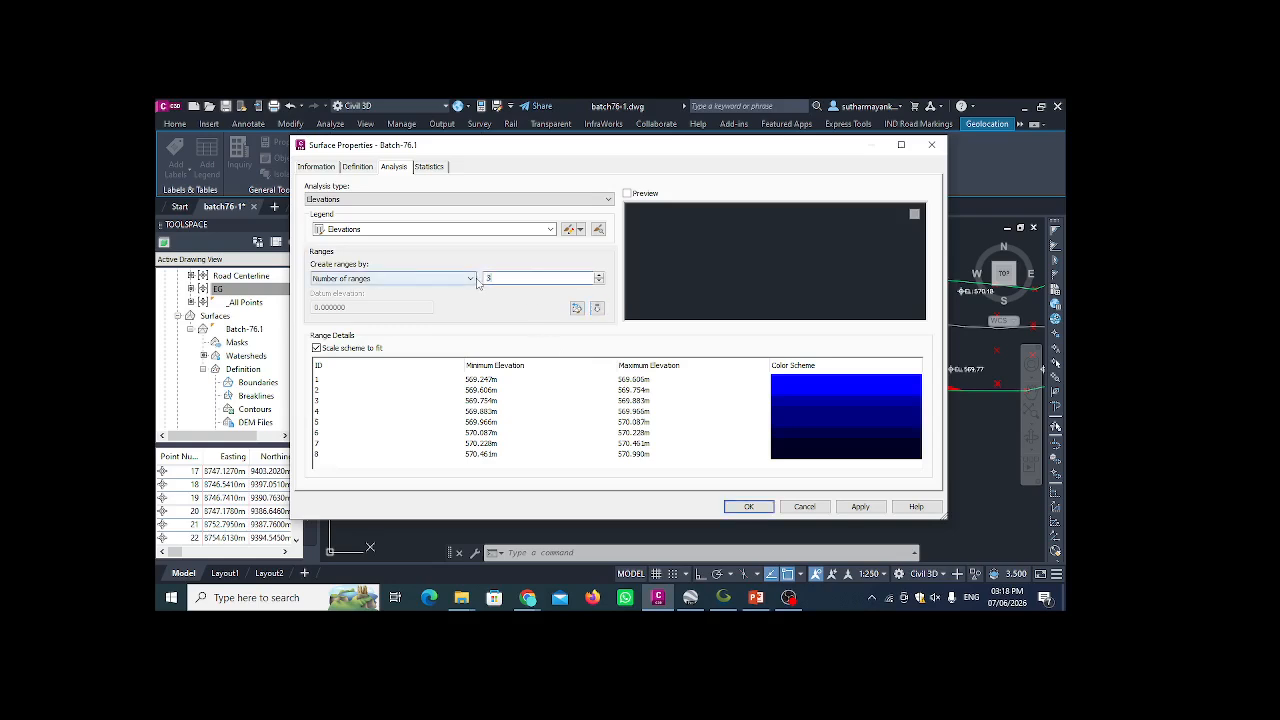
click(597, 308)
click(785, 384)
double_click(790, 385)
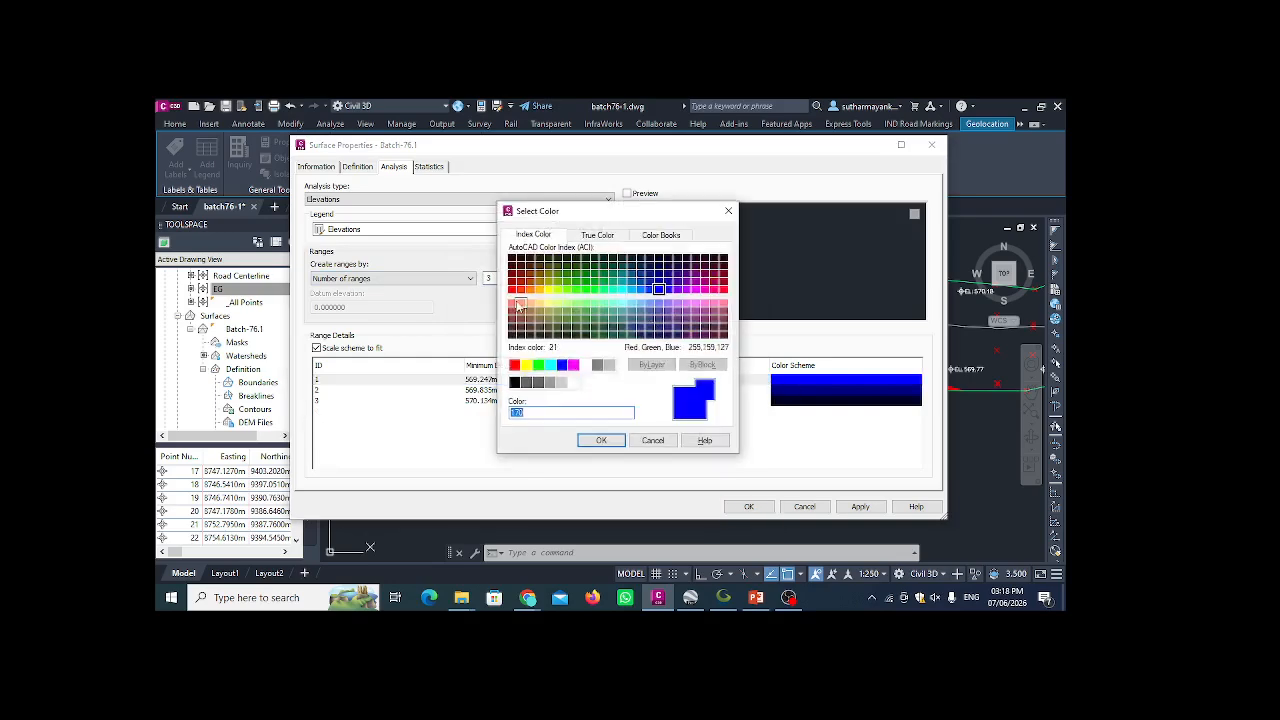
click(512, 289)
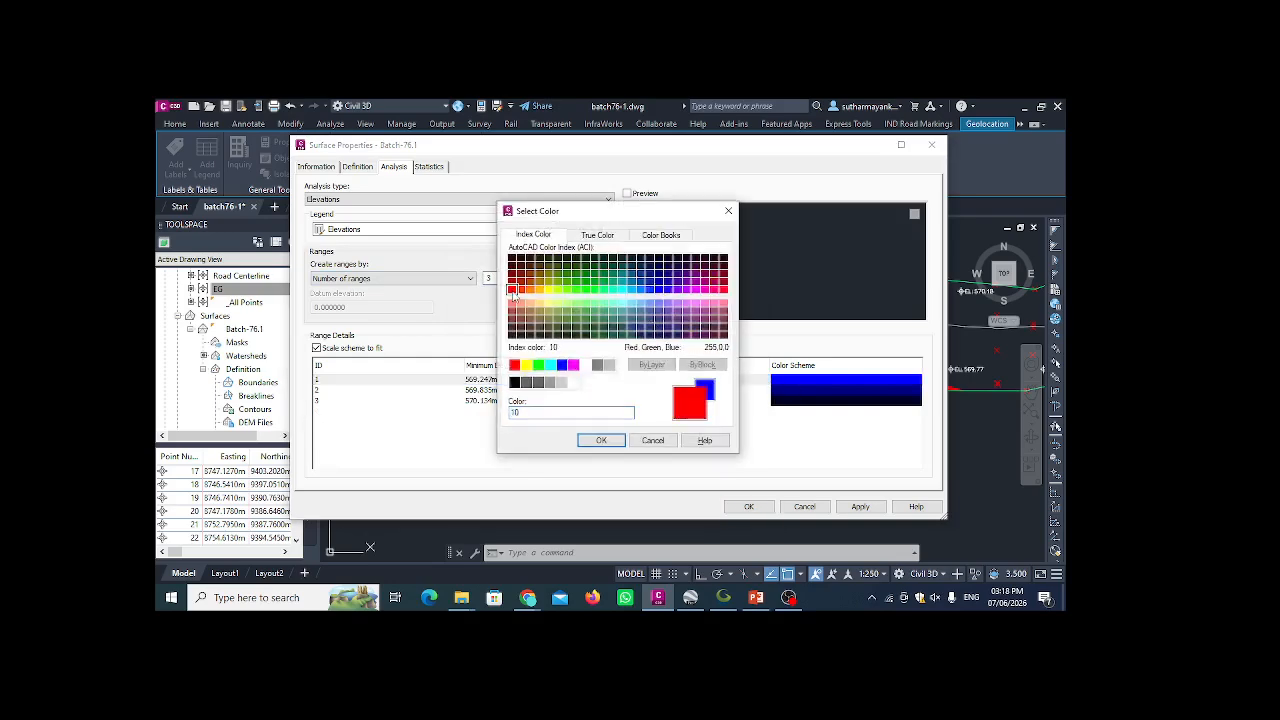
click(601, 440)
- Set the second elevation range's colour to green and the third's to magenta, and apply the analysis to the surface
click(794, 388)
double_click(794, 388)
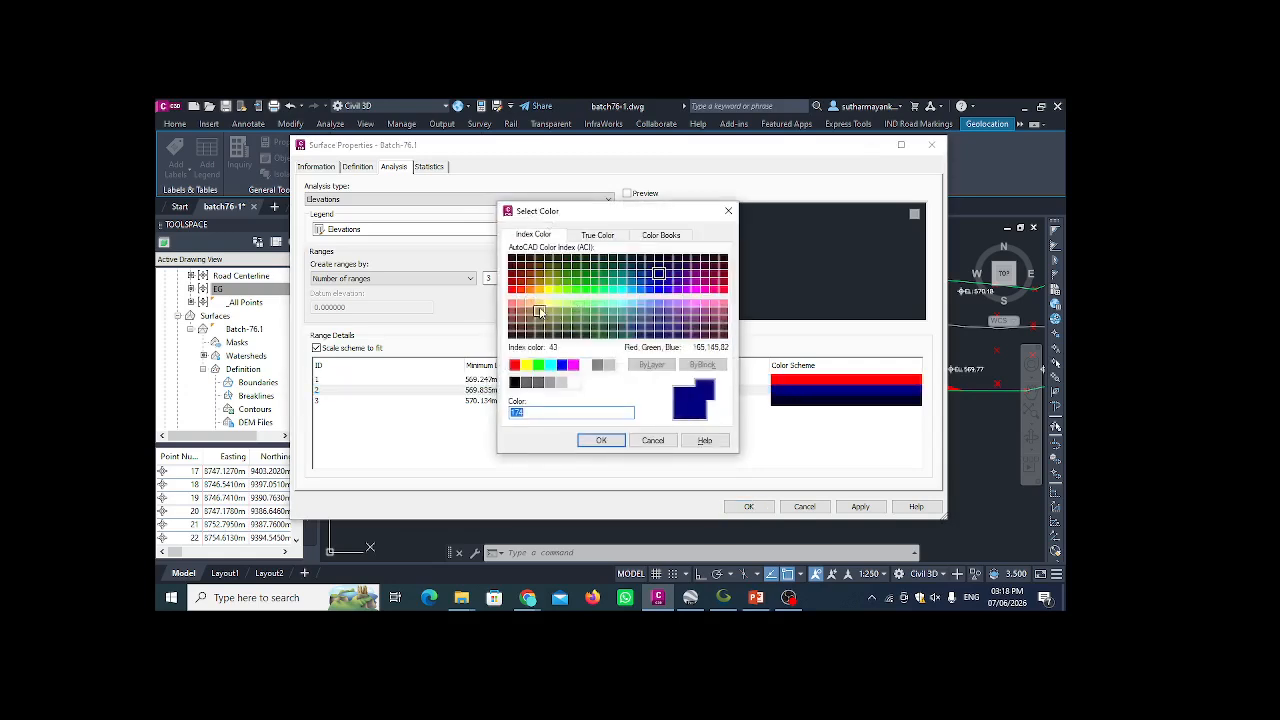
click(538, 364)
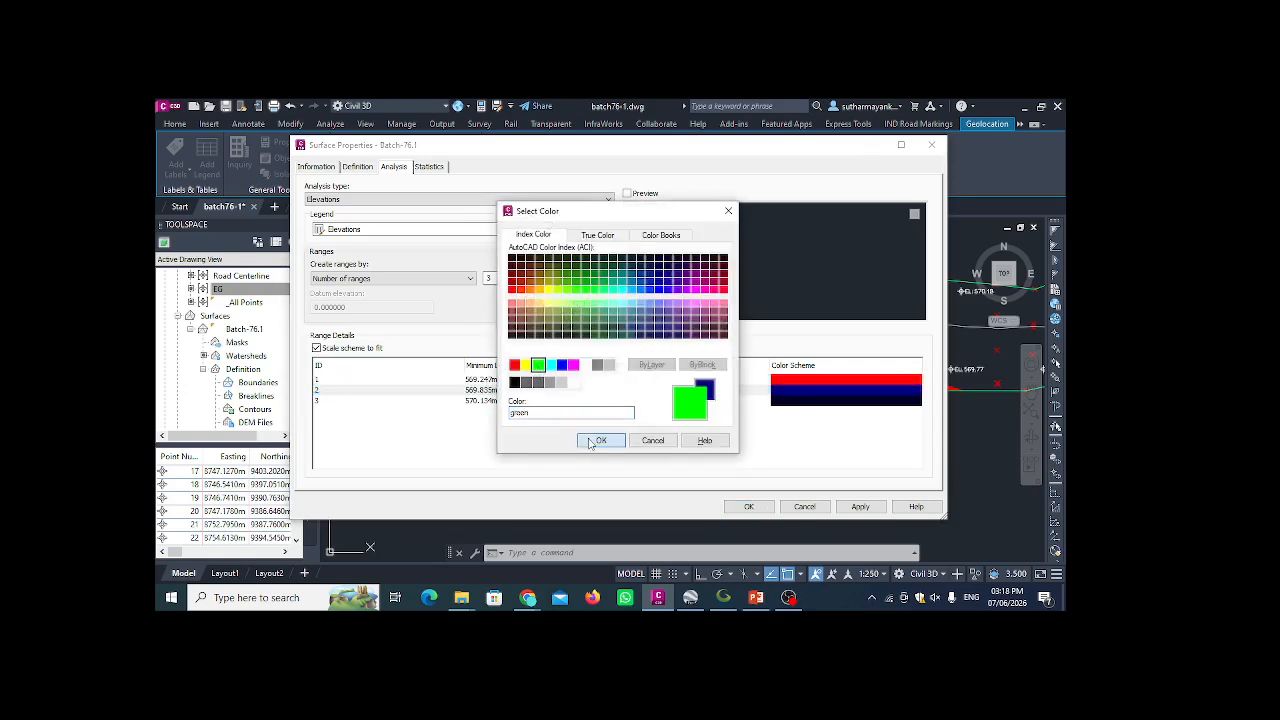
click(591, 441)
click(783, 400)
double_click(783, 400)
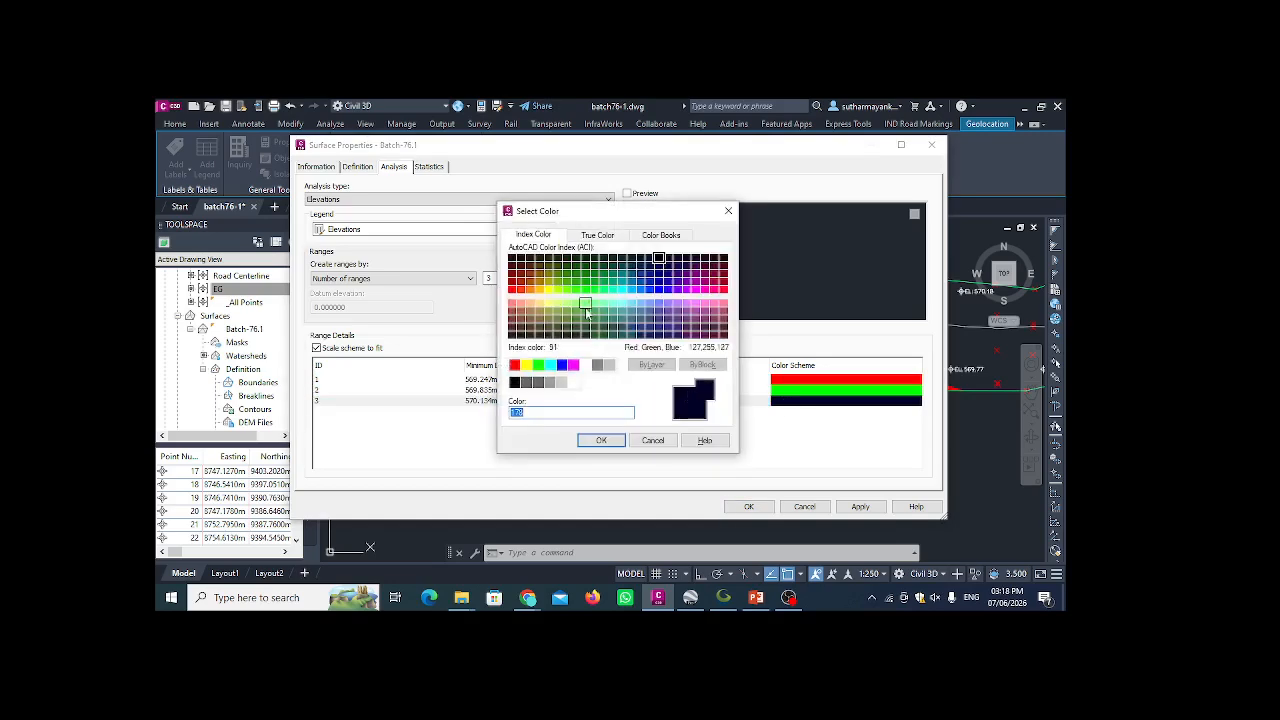
click(573, 365)
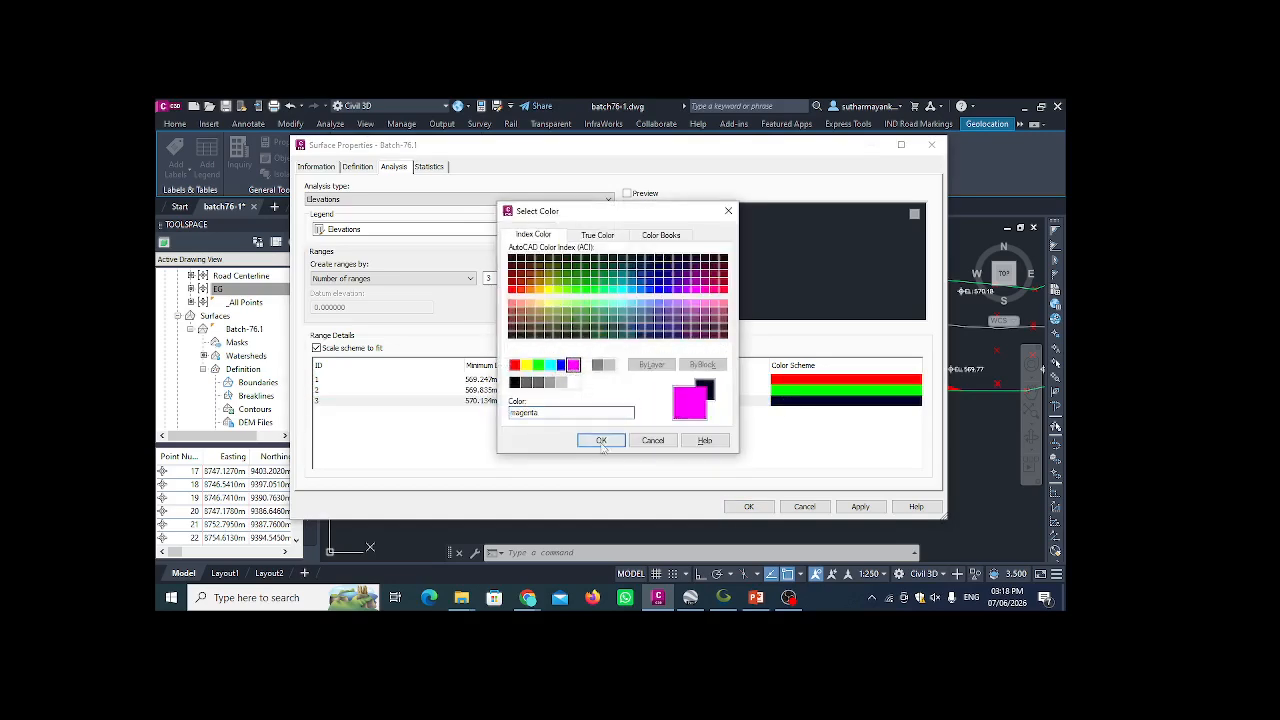
click(601, 440)
click(858, 506)
click(750, 508)
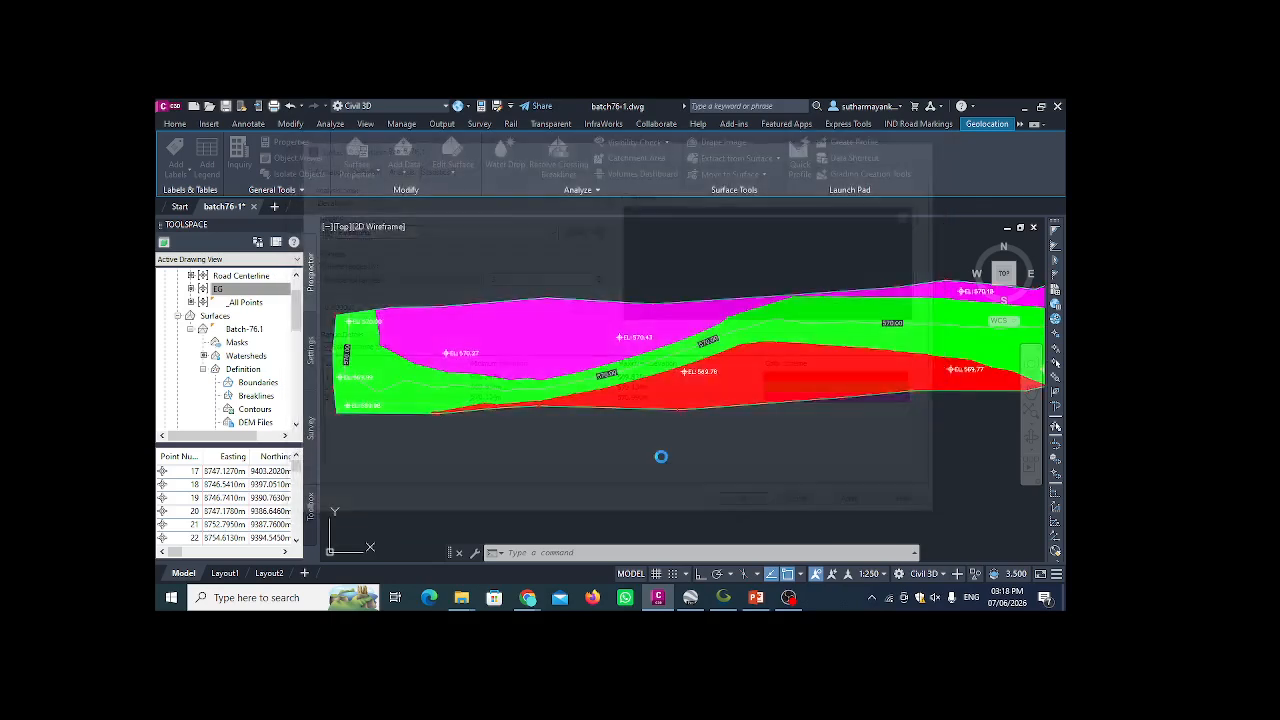
- Examine the three coloured elevation bands against the spot elevation labels and the 570.00 contour across the surface
scroll(664, 414, down, 2)
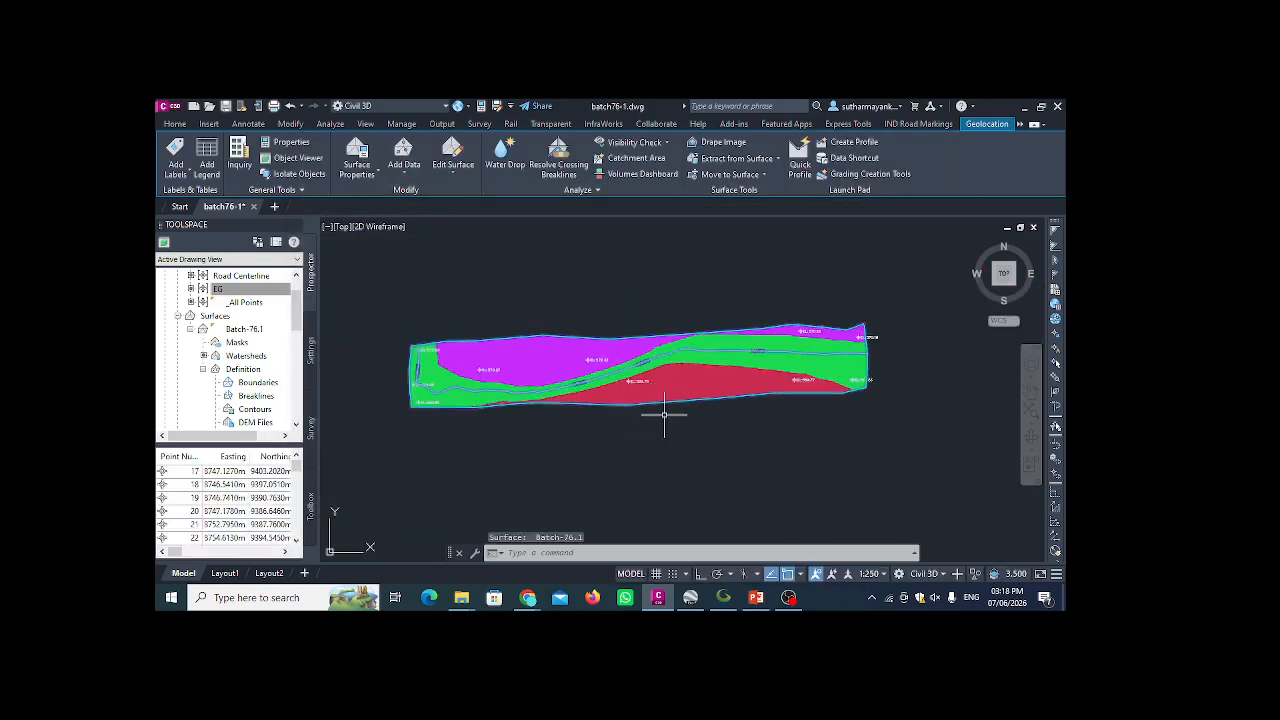
key(Escape)
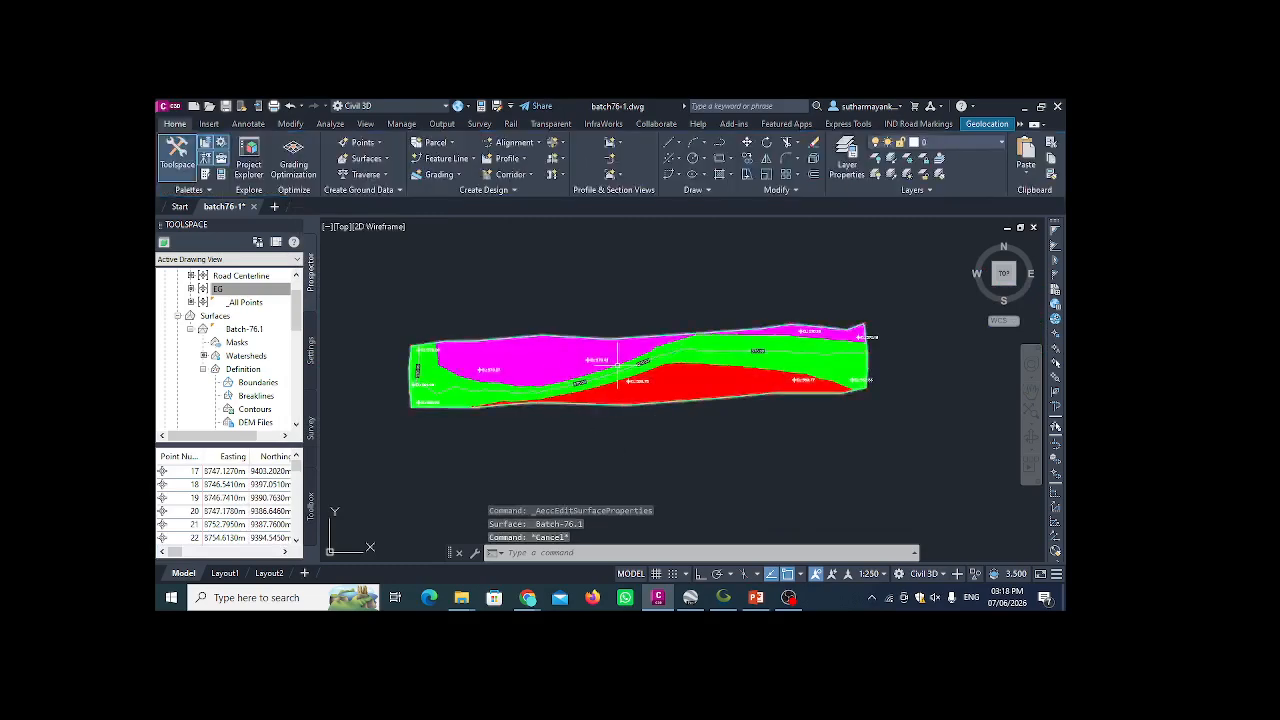
scroll(655, 390, up, 3)
scroll(639, 381, down, 2)
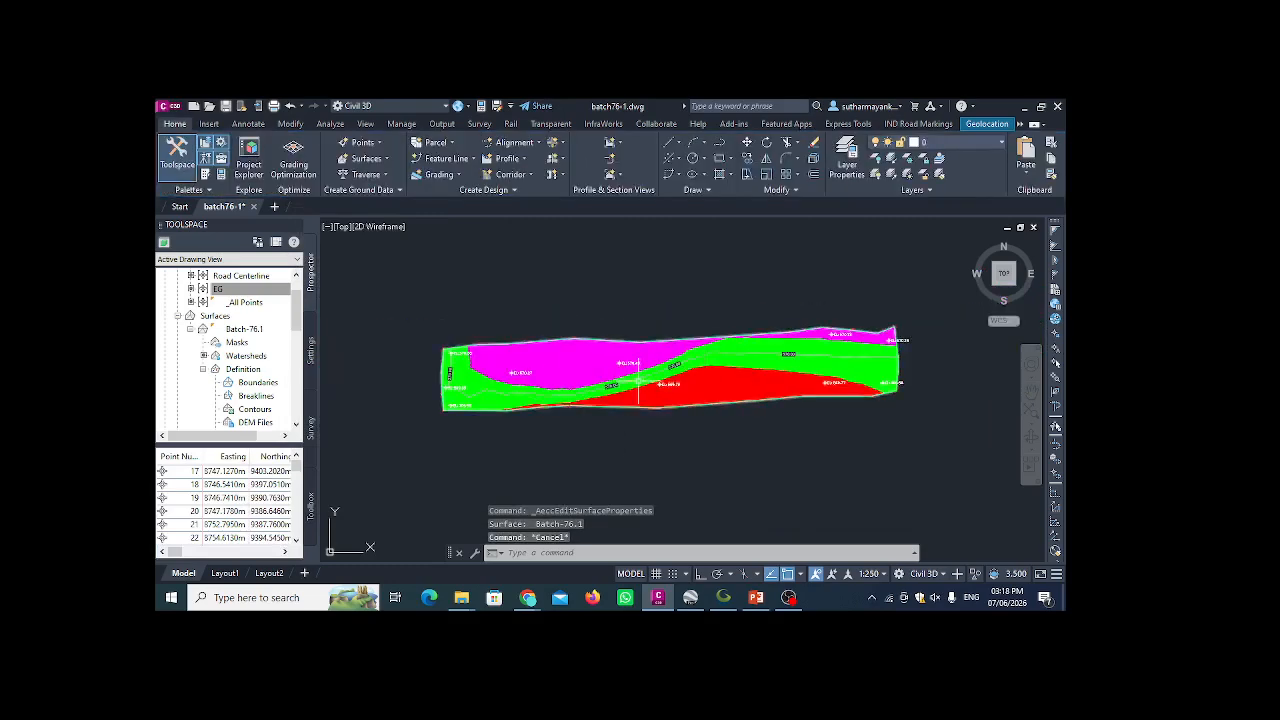
scroll(513, 373, up, 3)
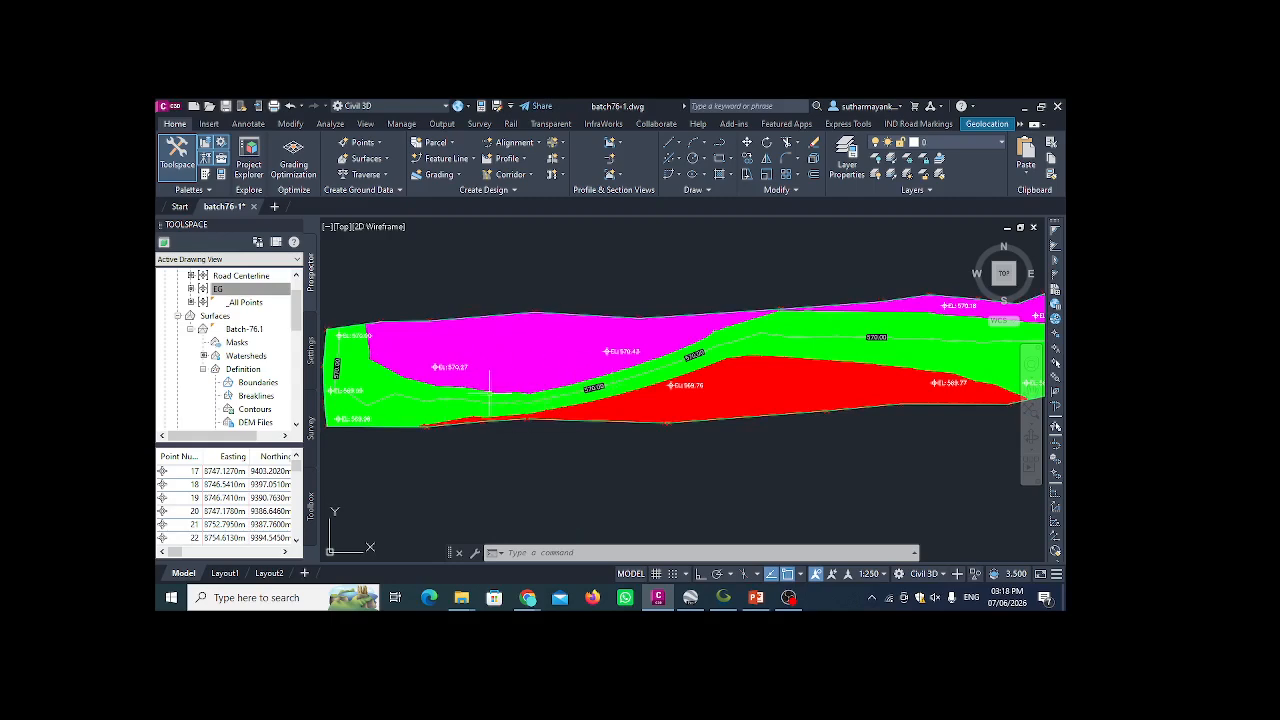
scroll(525, 341, up, 2)
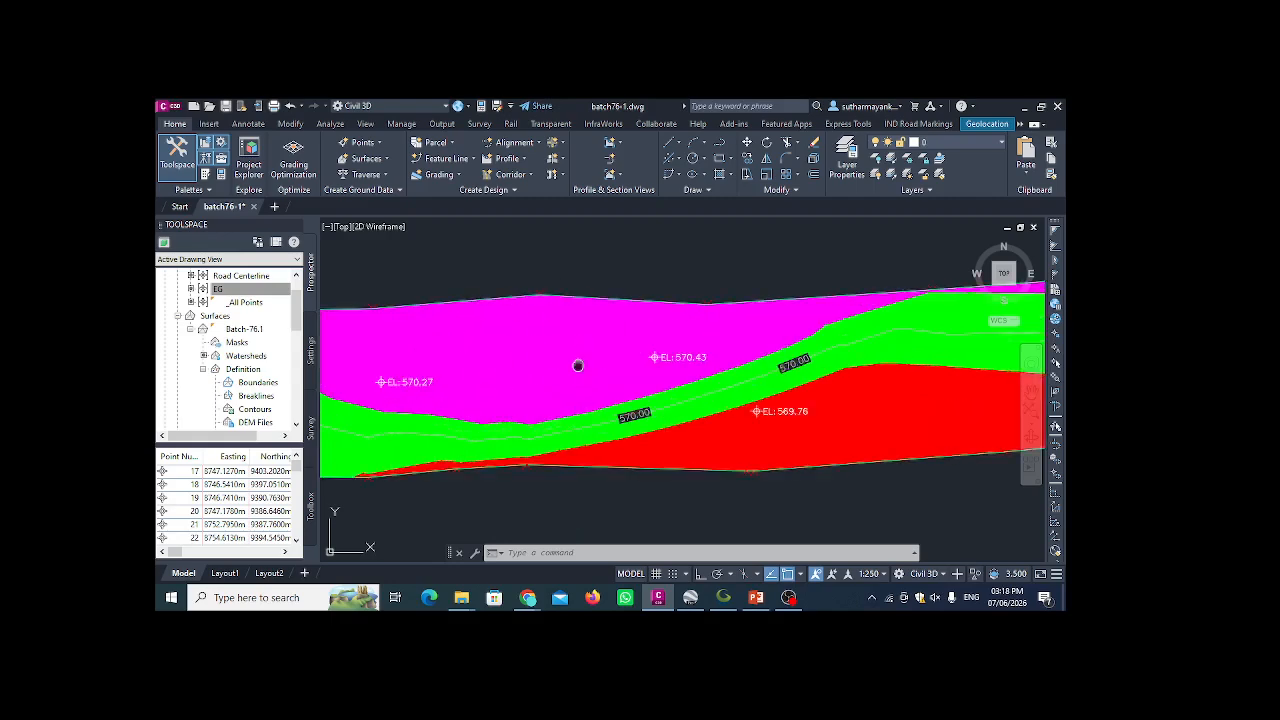
middle_drag(667, 345, 583, 326)
scroll(537, 348, down, 3)
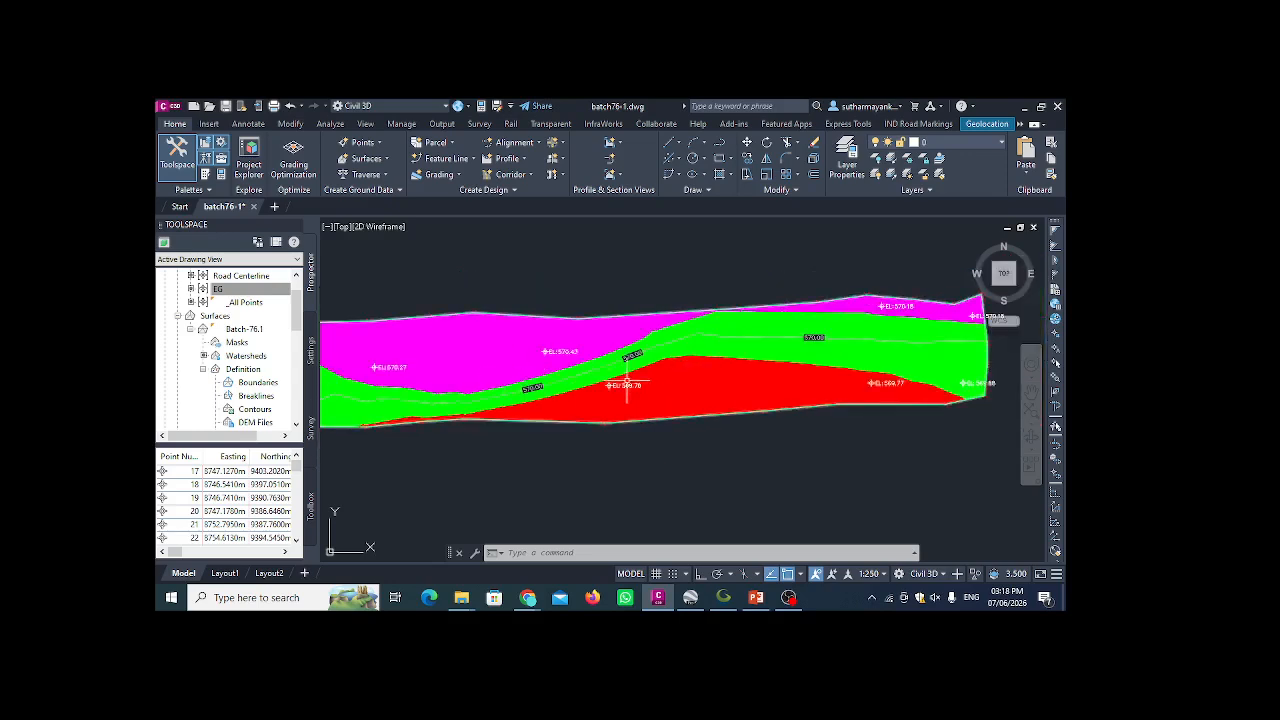
scroll(600, 340, up, 3)
scroll(695, 365, down, 2)
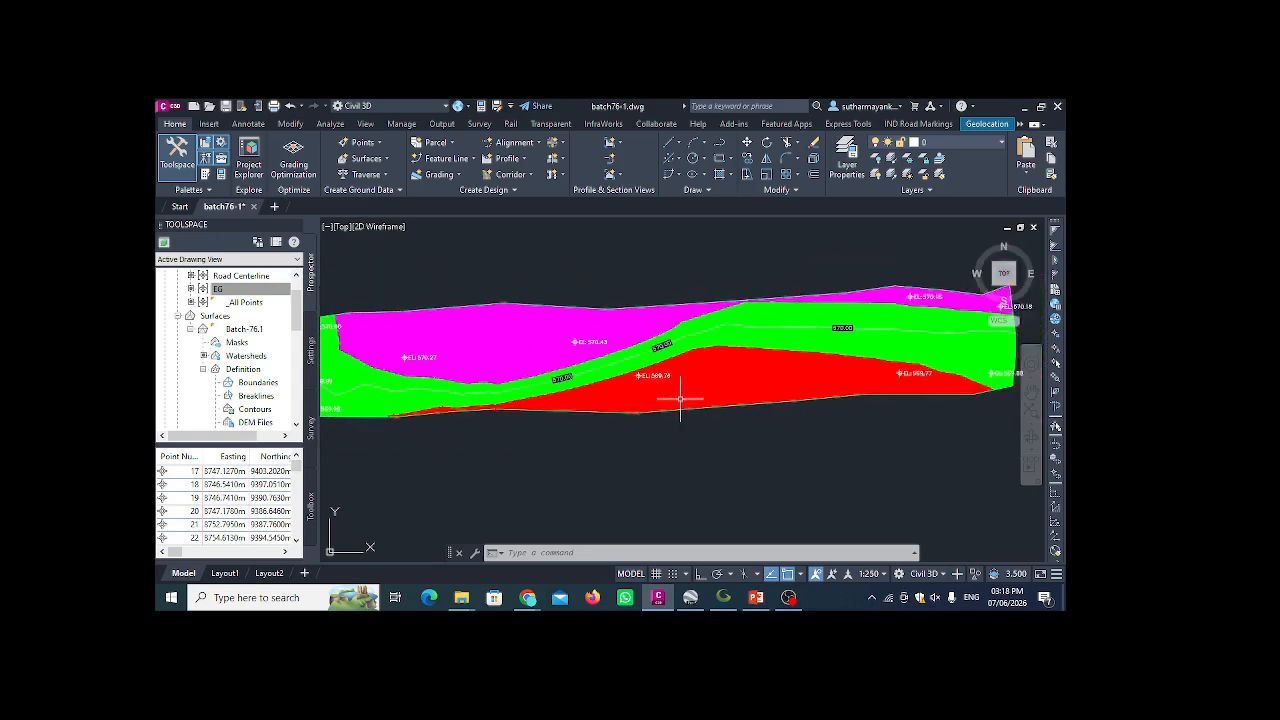
- Select the Batch-76.1 surface and read its elevation inside the red band near the eastern end
click(632, 412)
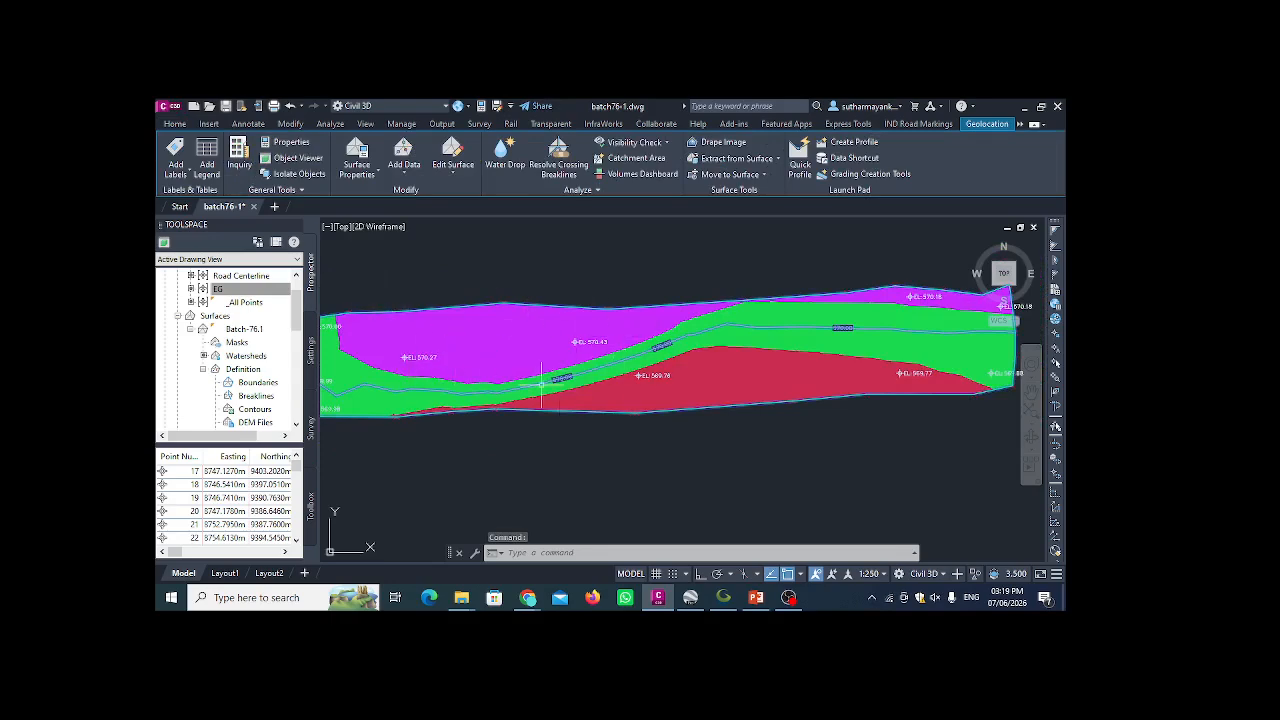
middle_drag(632, 352, 507, 360)
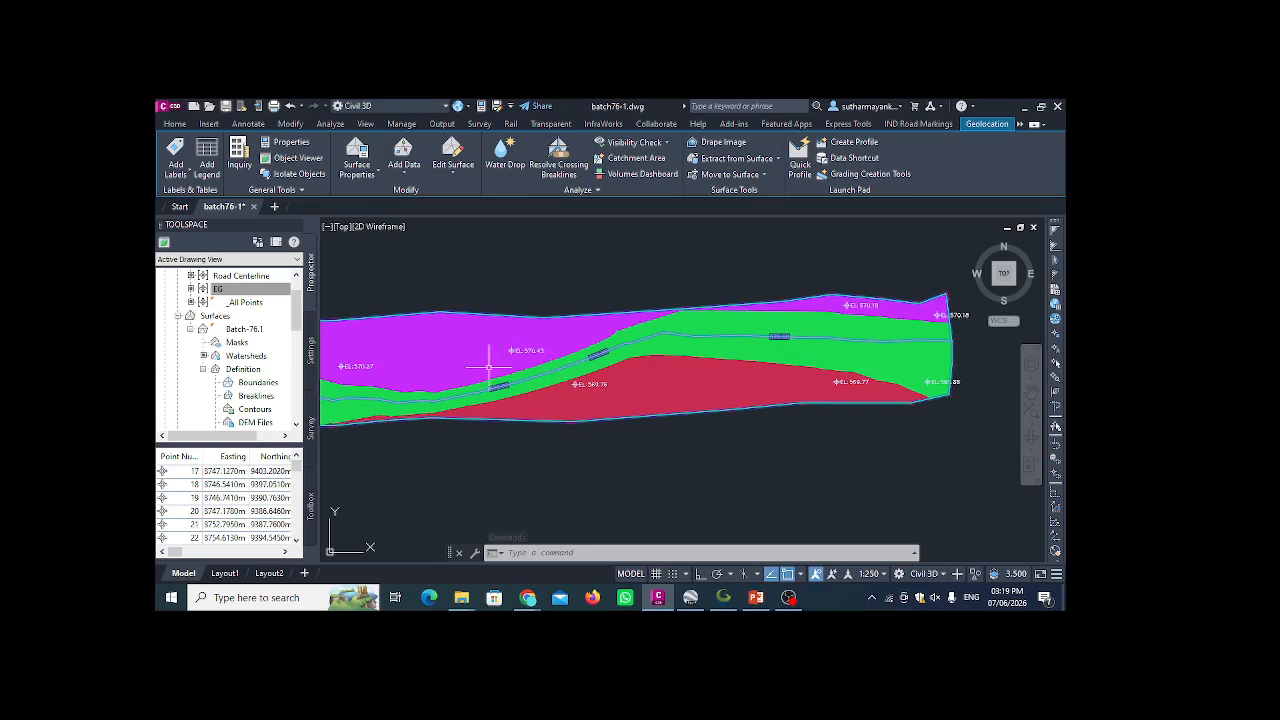
middle_drag(677, 380, 422, 404)
mouse_move(513, 391)
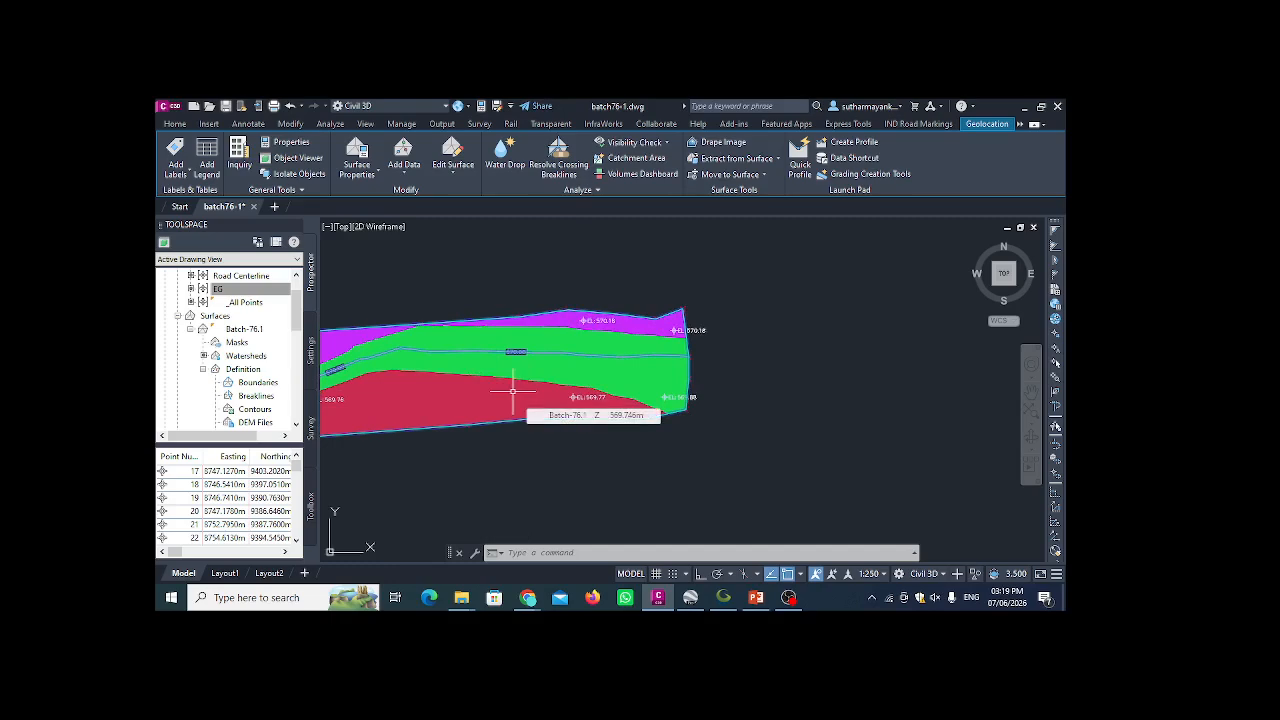
click(208, 175)
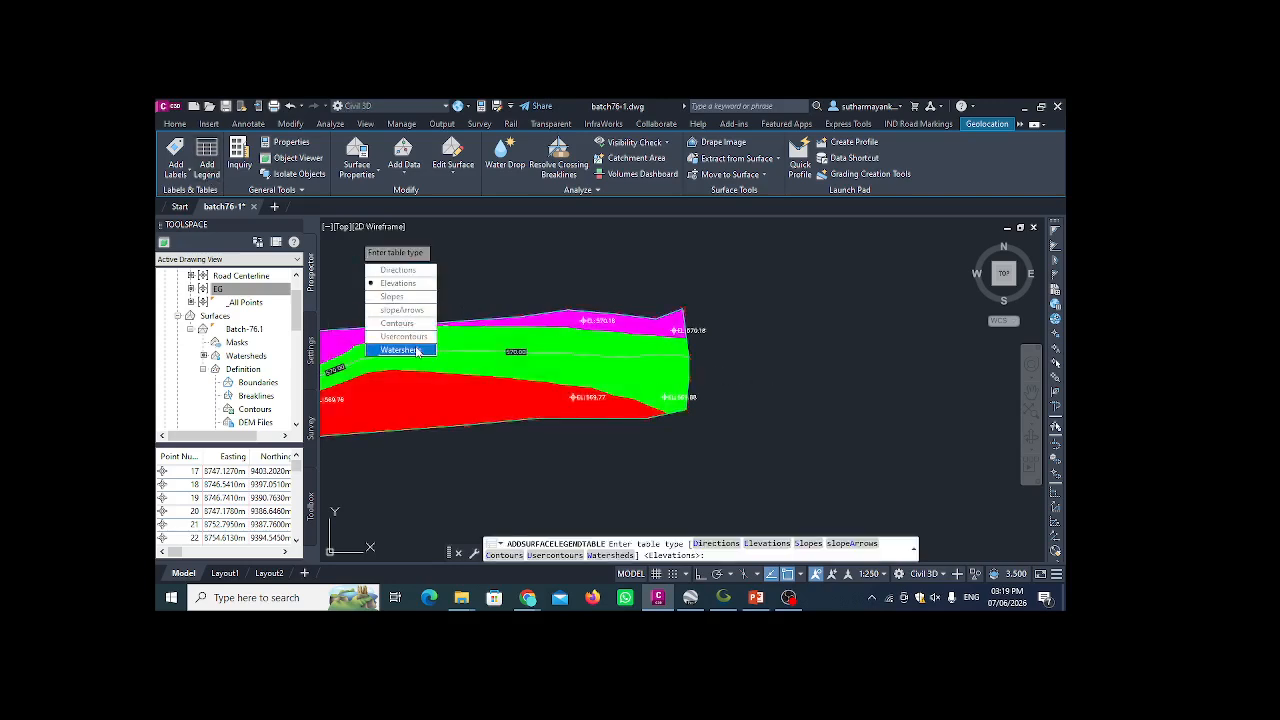
click(421, 286)
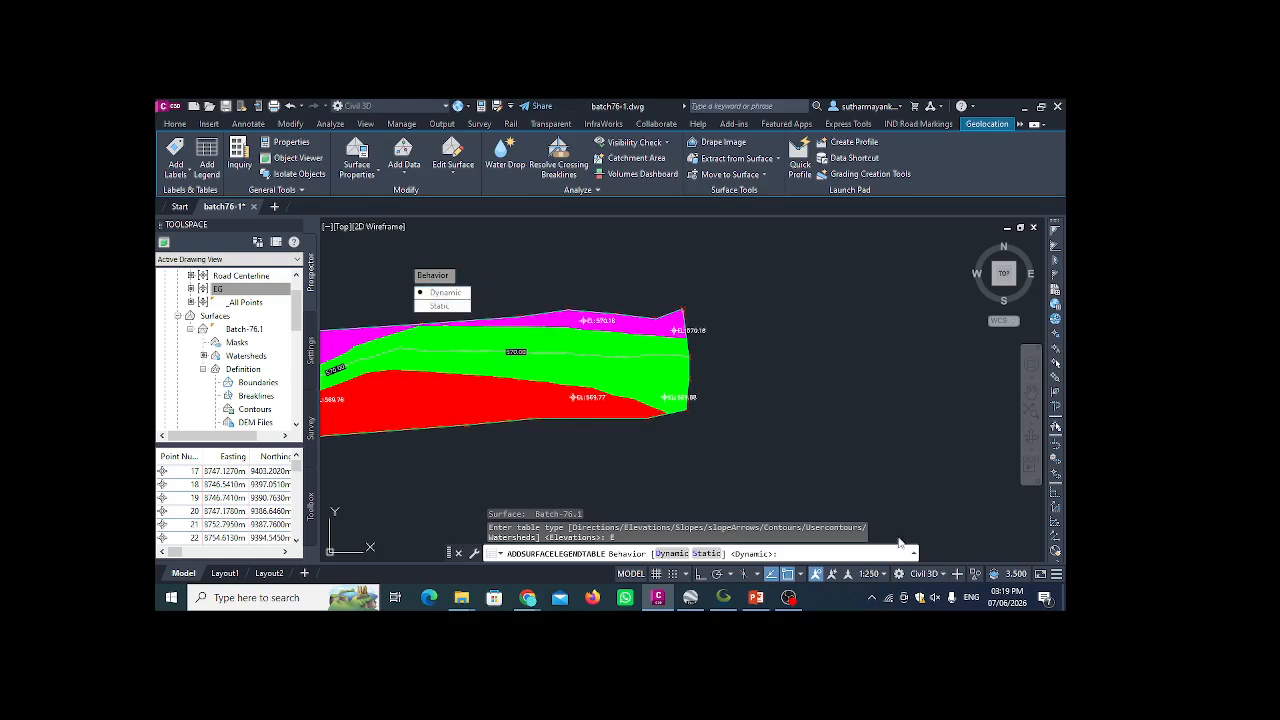
click(888, 597)
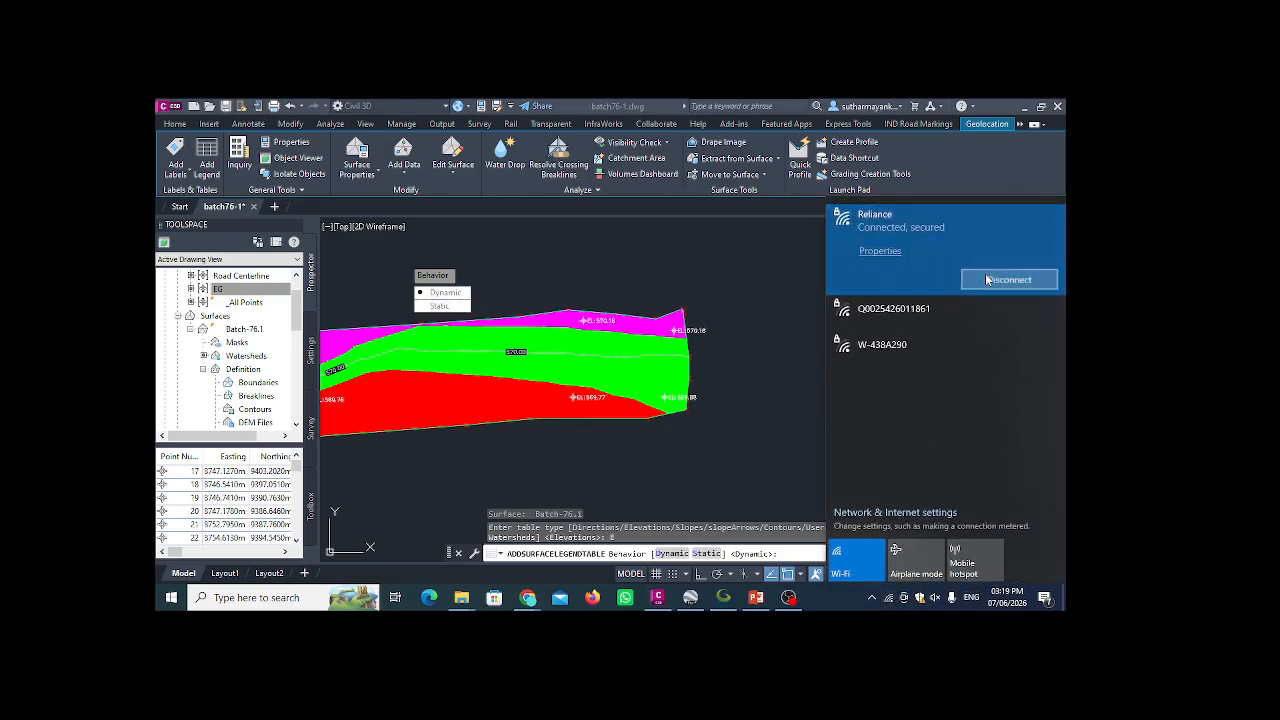
click(993, 282)
click(1003, 279)
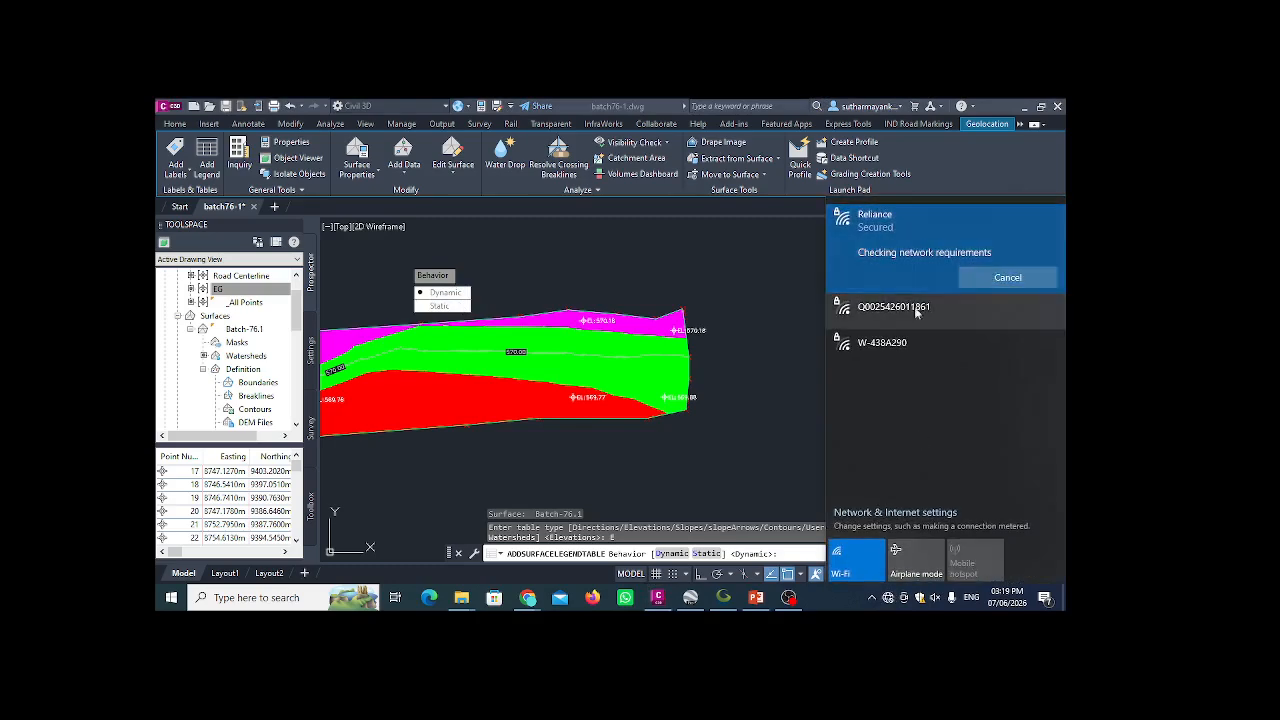
click(640, 457)
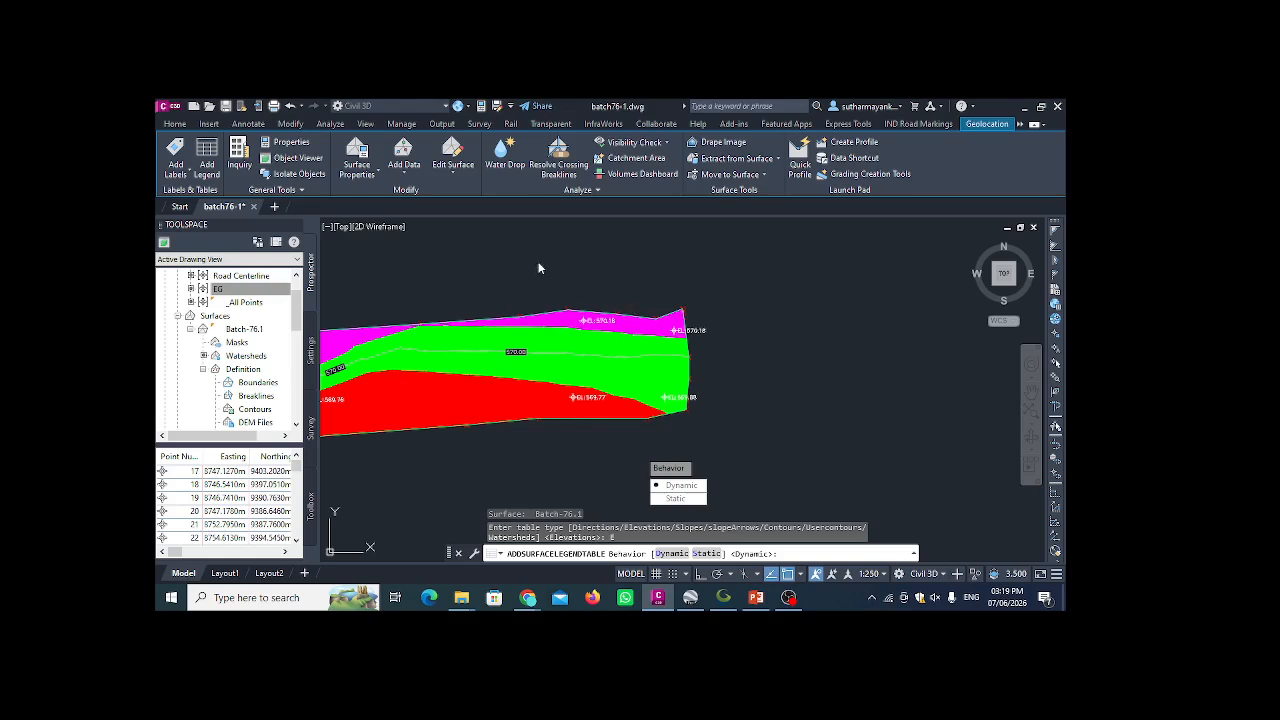
key(Escape)
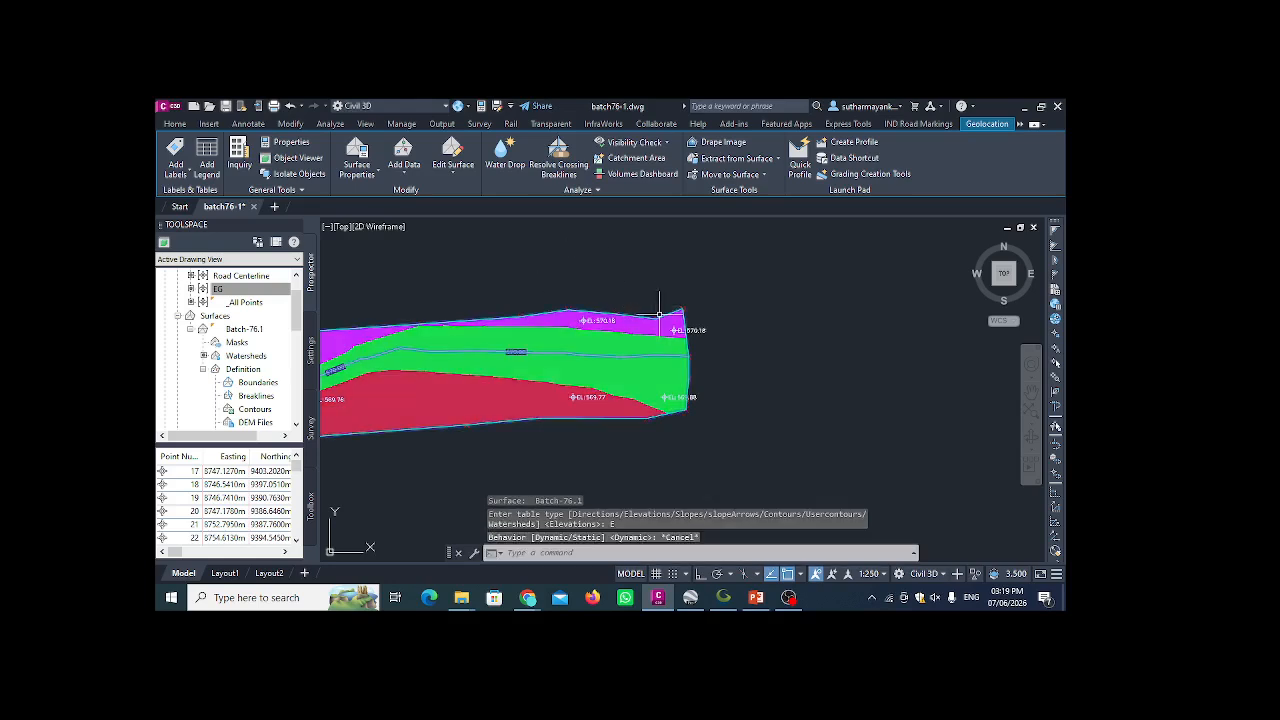
- Add a dynamic Elevations legend table for the Batch-76.1 surface and place it just east of the surface
middle_drag(437, 329, 536, 343)
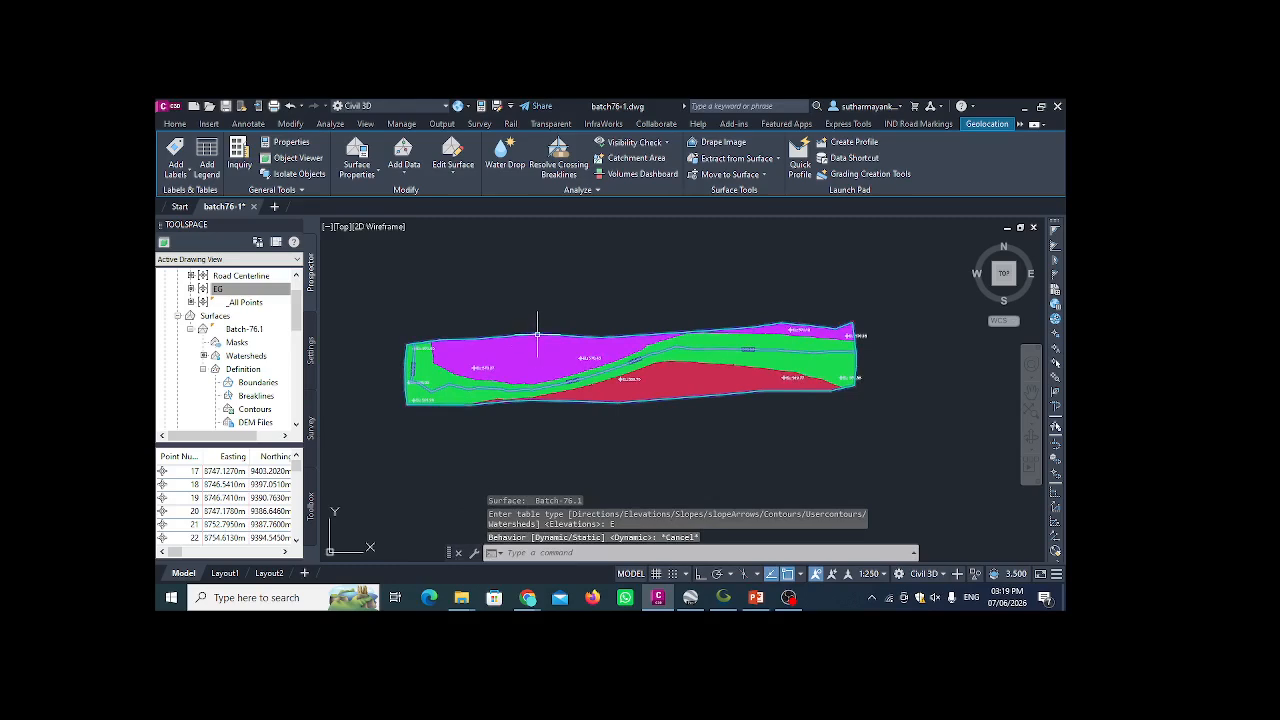
click(537, 333)
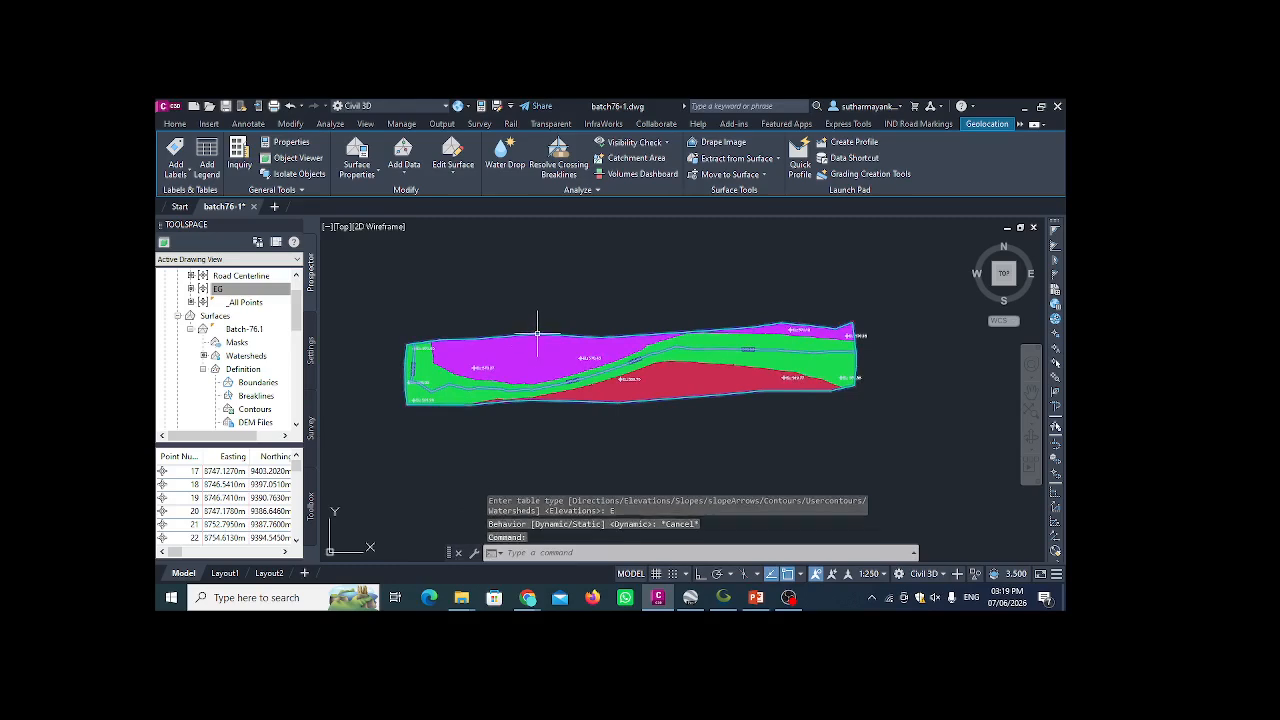
click(207, 168)
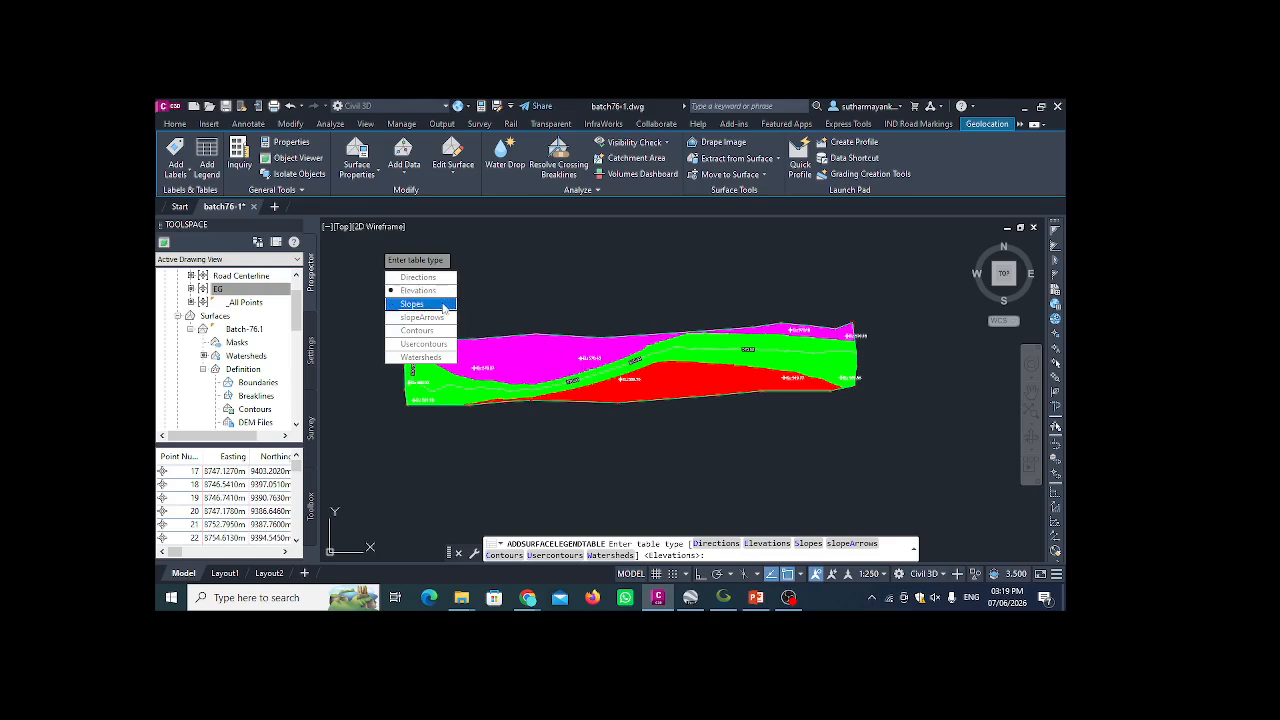
click(443, 290)
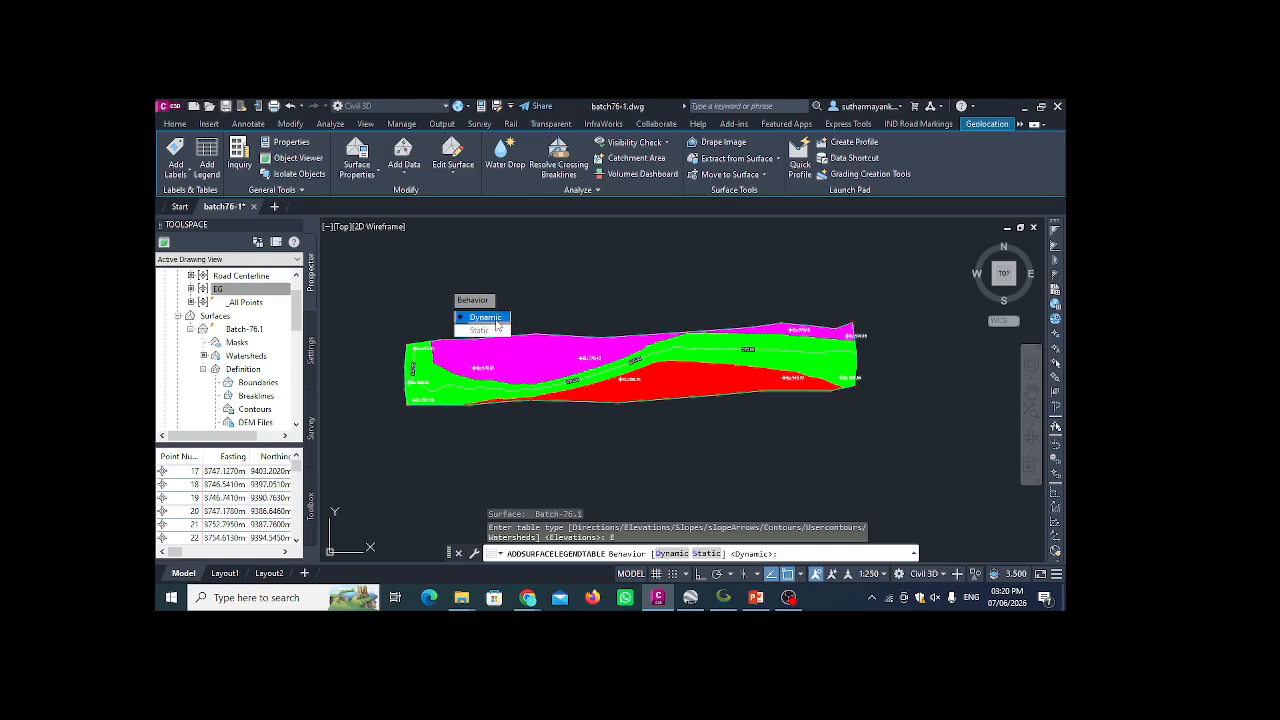
click(497, 318)
scroll(400, 286, down, 2)
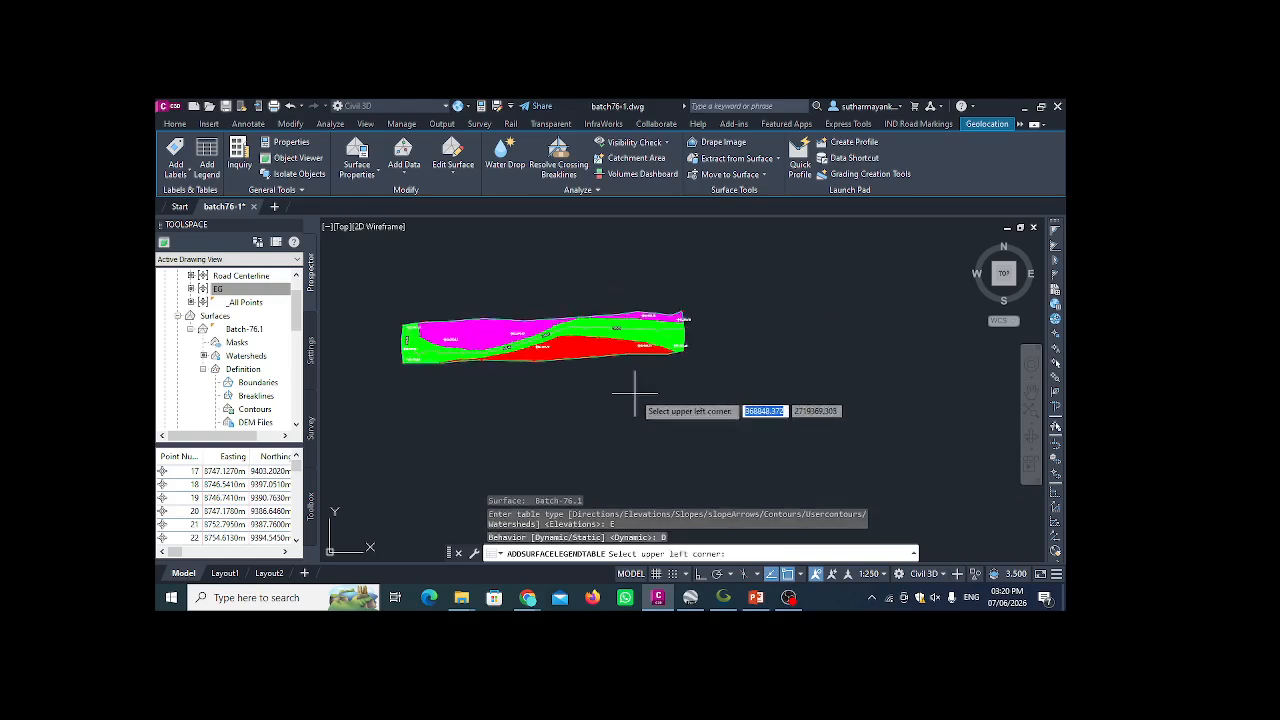
scroll(712, 326, up, 3)
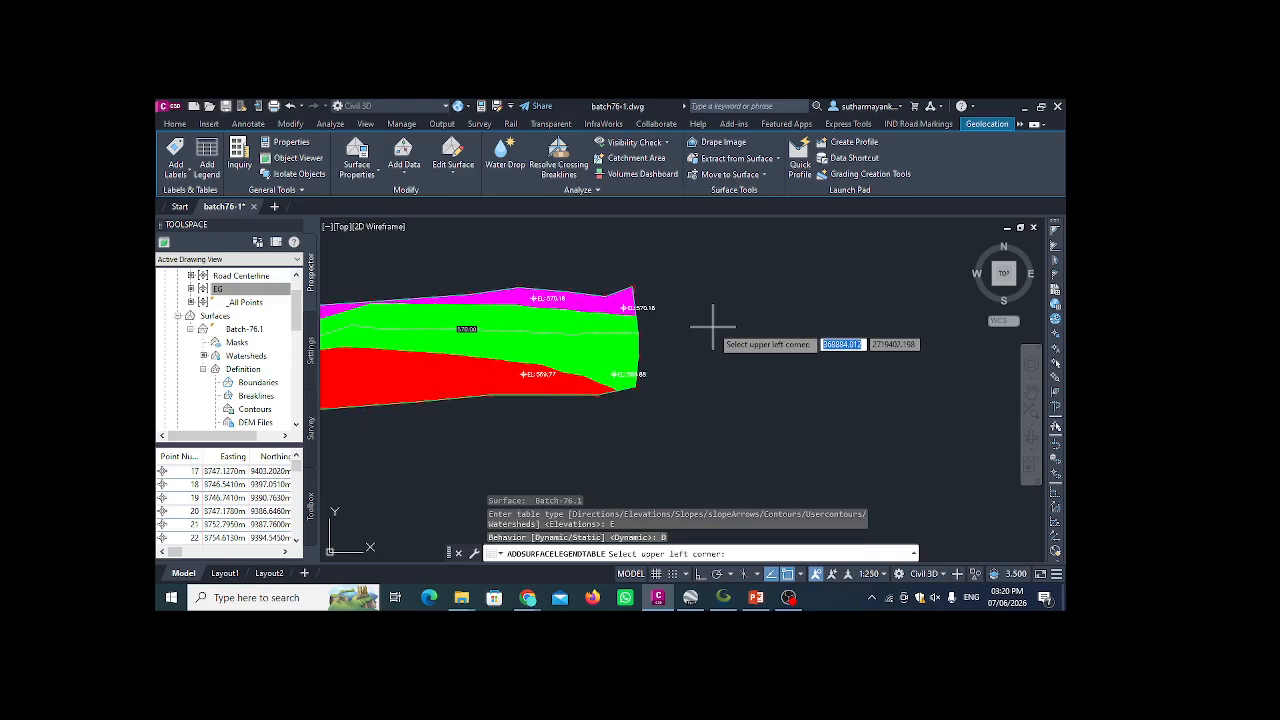
click(712, 326)
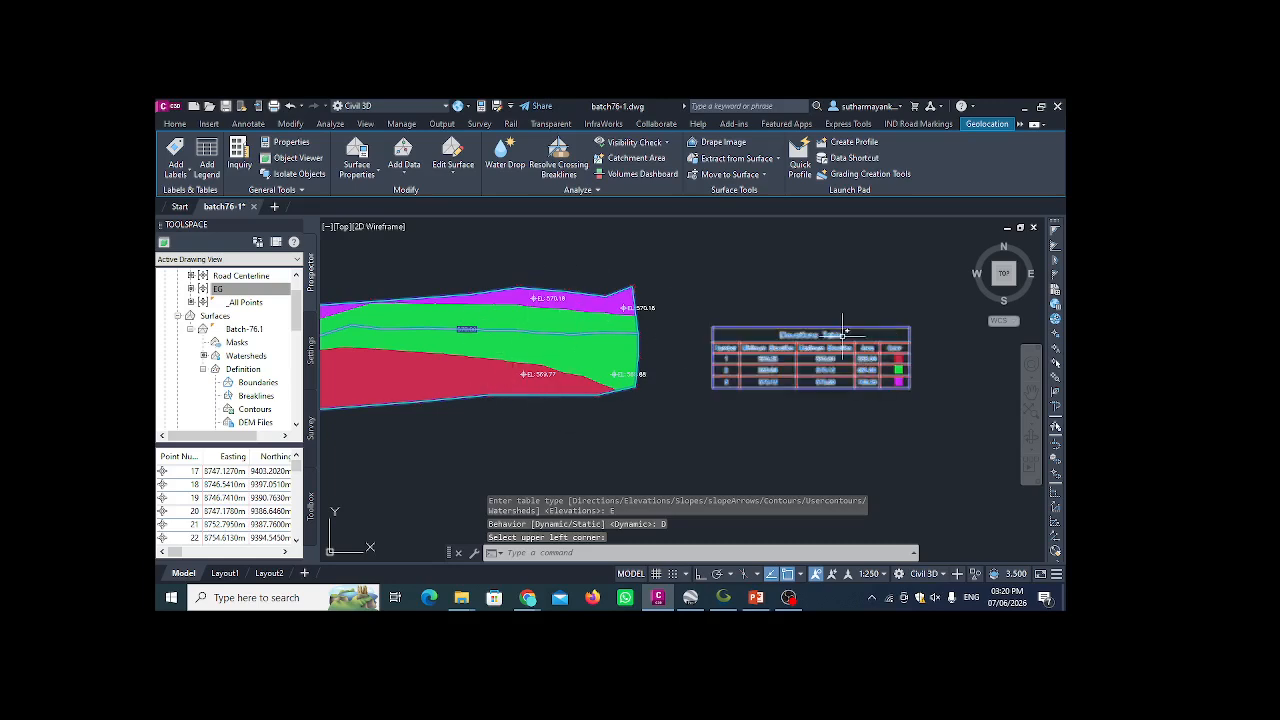
- Examine the legend table's minimum and maximum elevations, areas and colours against the coloured bands on the surface
scroll(835, 350, up, 3)
scroll(749, 349, down, 2)
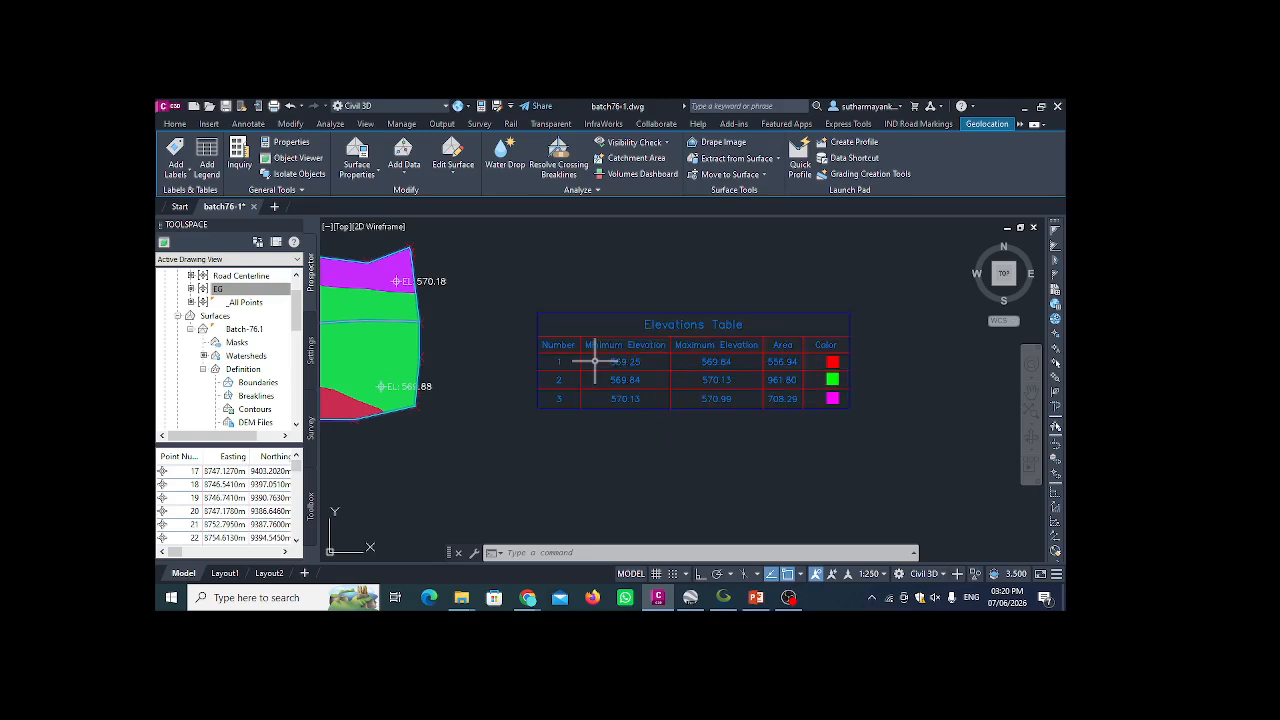
scroll(847, 348, up, 4)
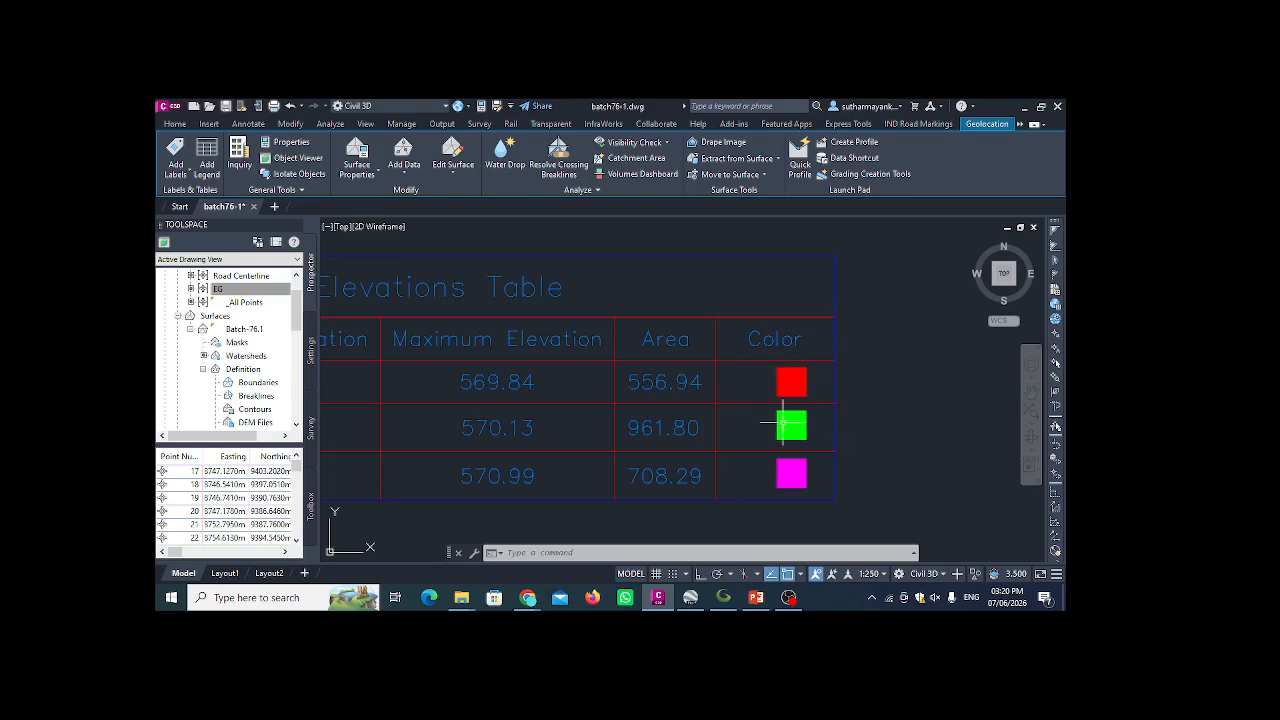
scroll(805, 362, down, 4)
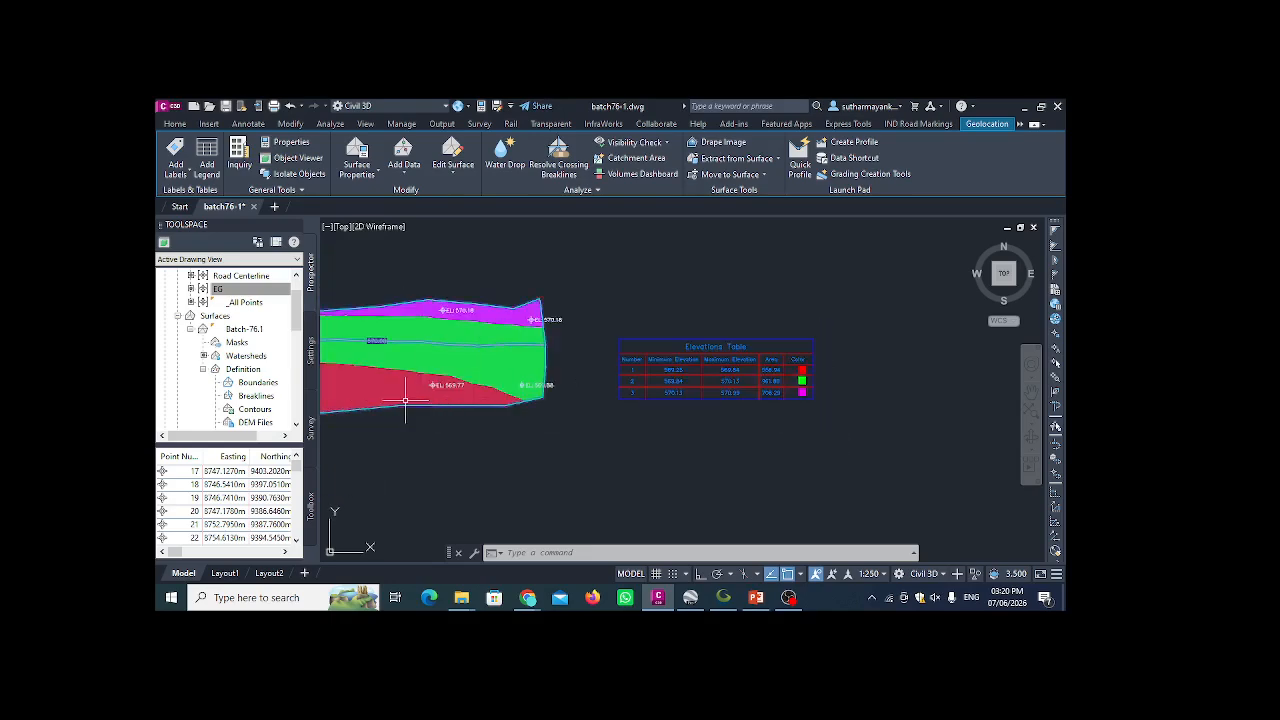
scroll(687, 375, up, 3)
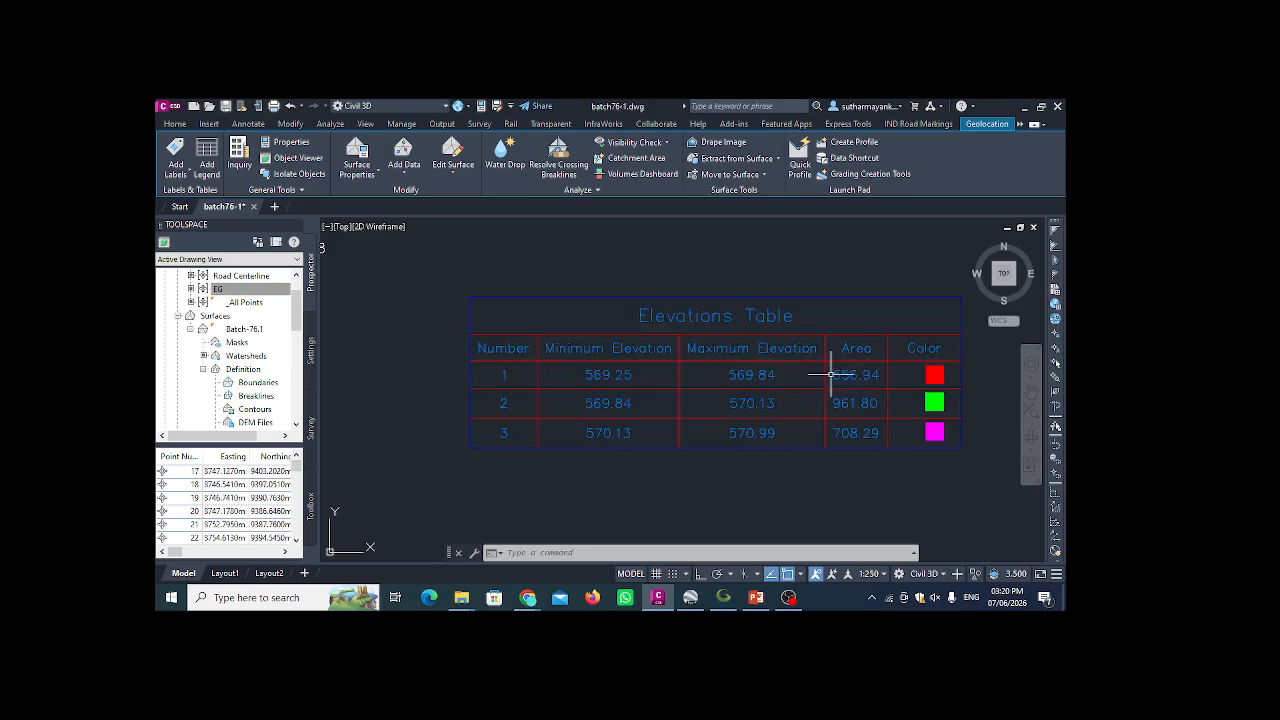
scroll(861, 410, down, 5)
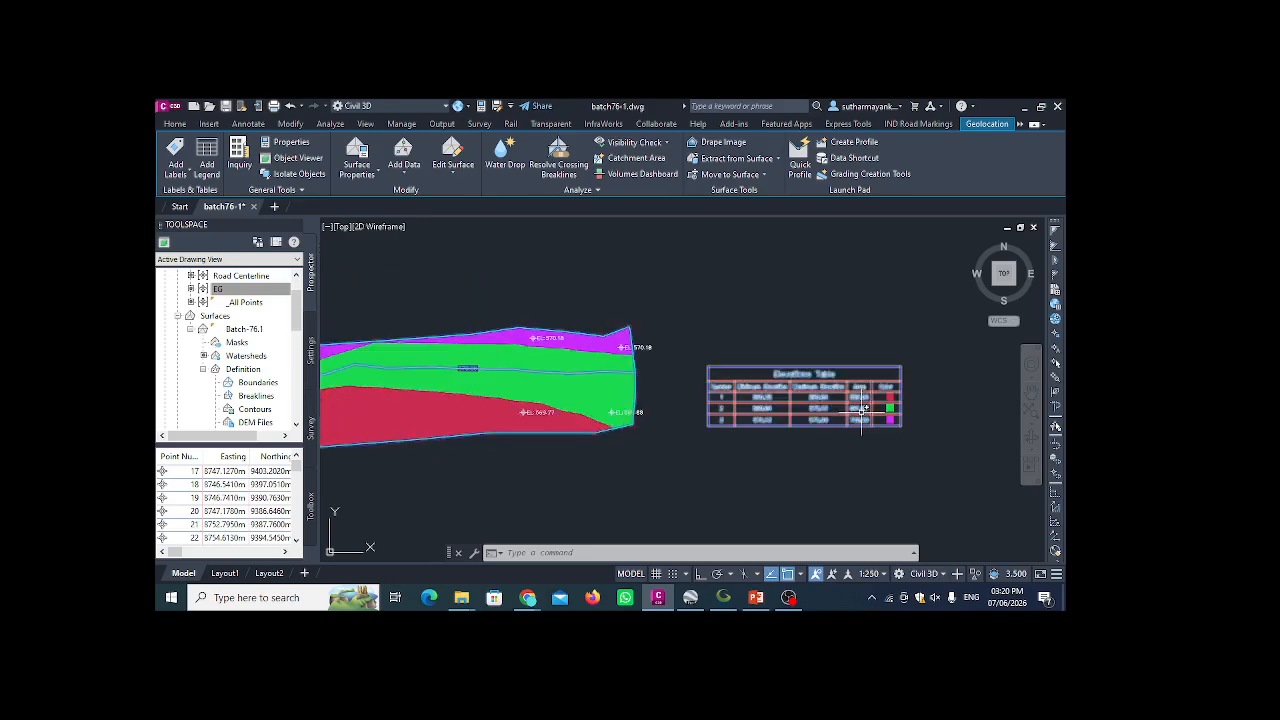
scroll(710, 397, down, 3)
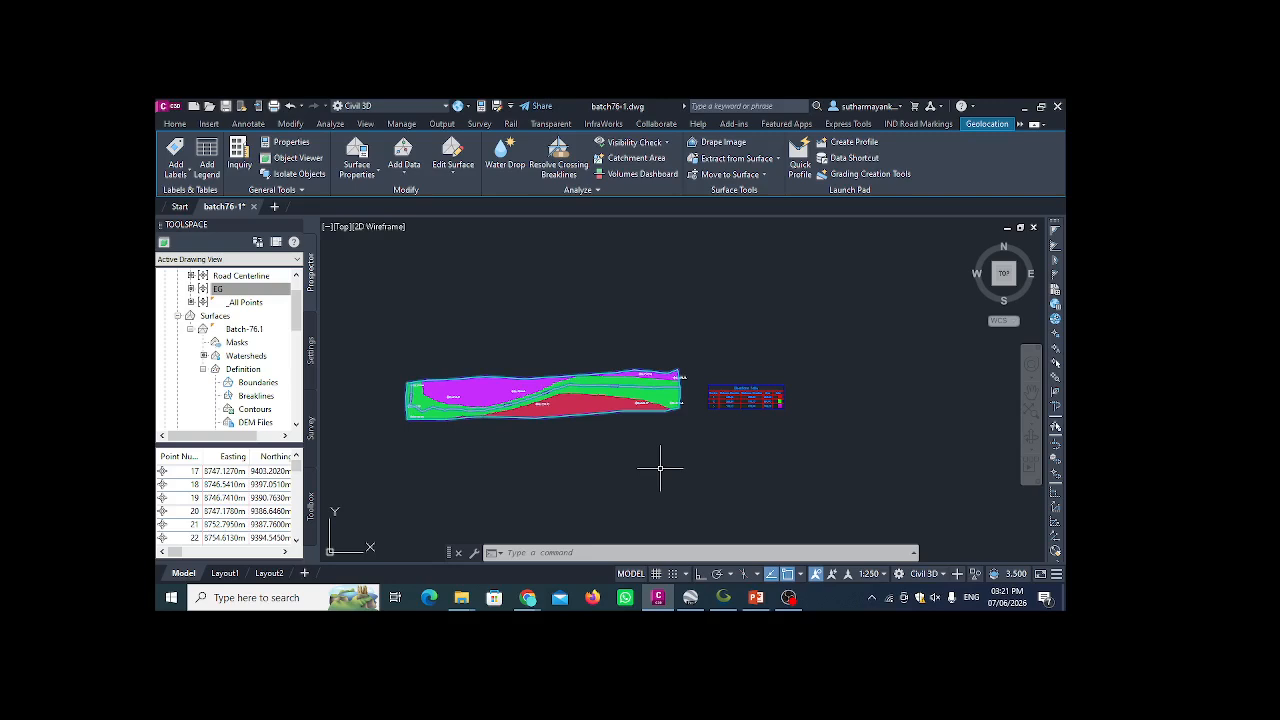
scroll(578, 366, up, 2)
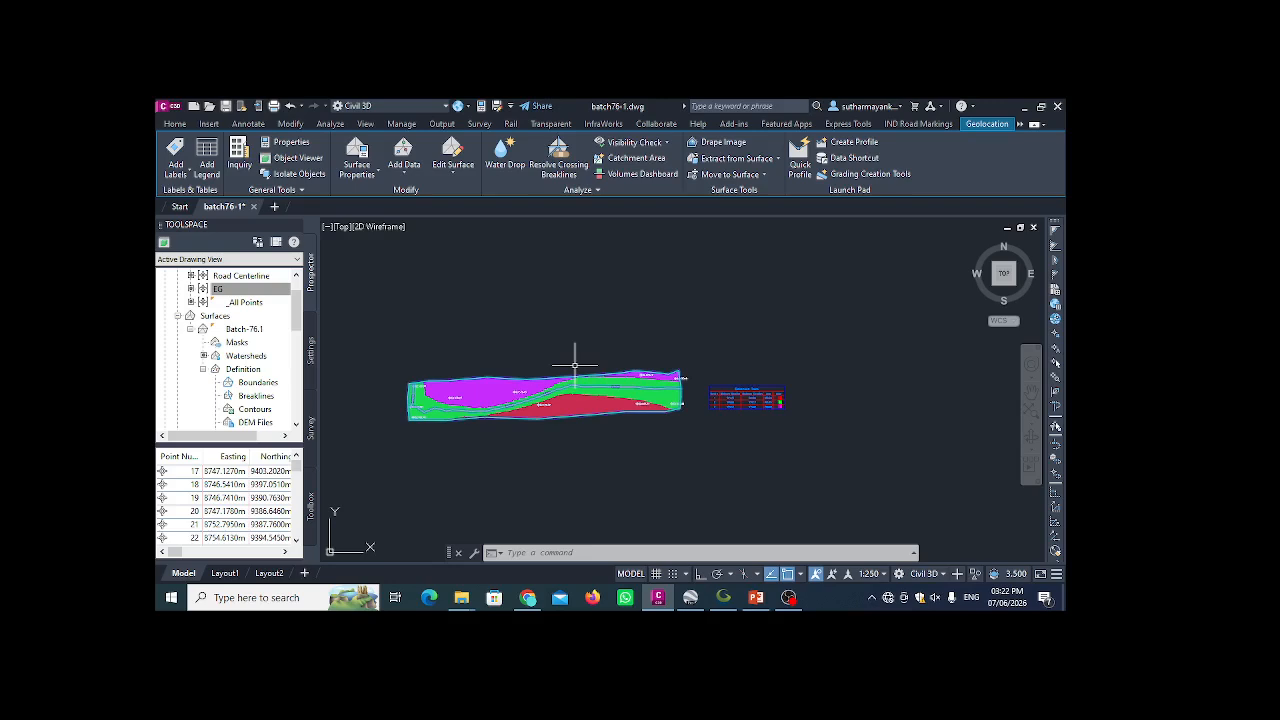
- Turn on Wi-Fi and connect the computer to the Reliance network
click(887, 598)
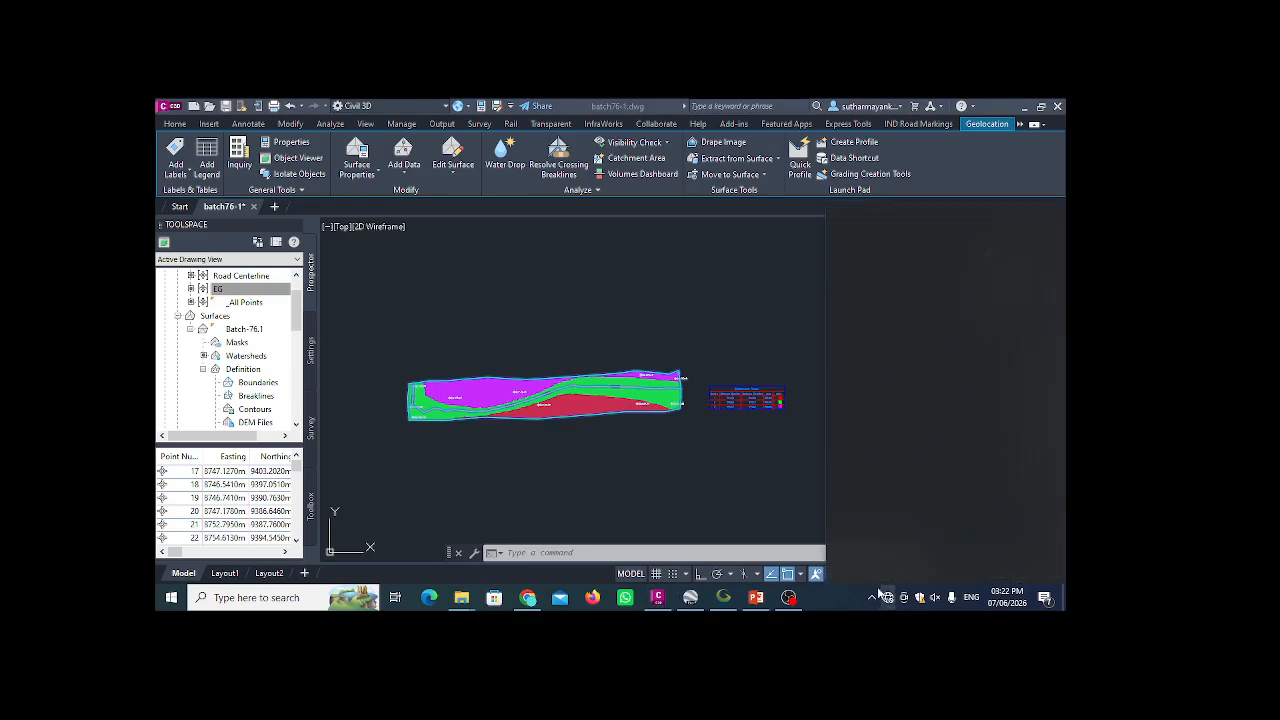
click(857, 567)
click(851, 567)
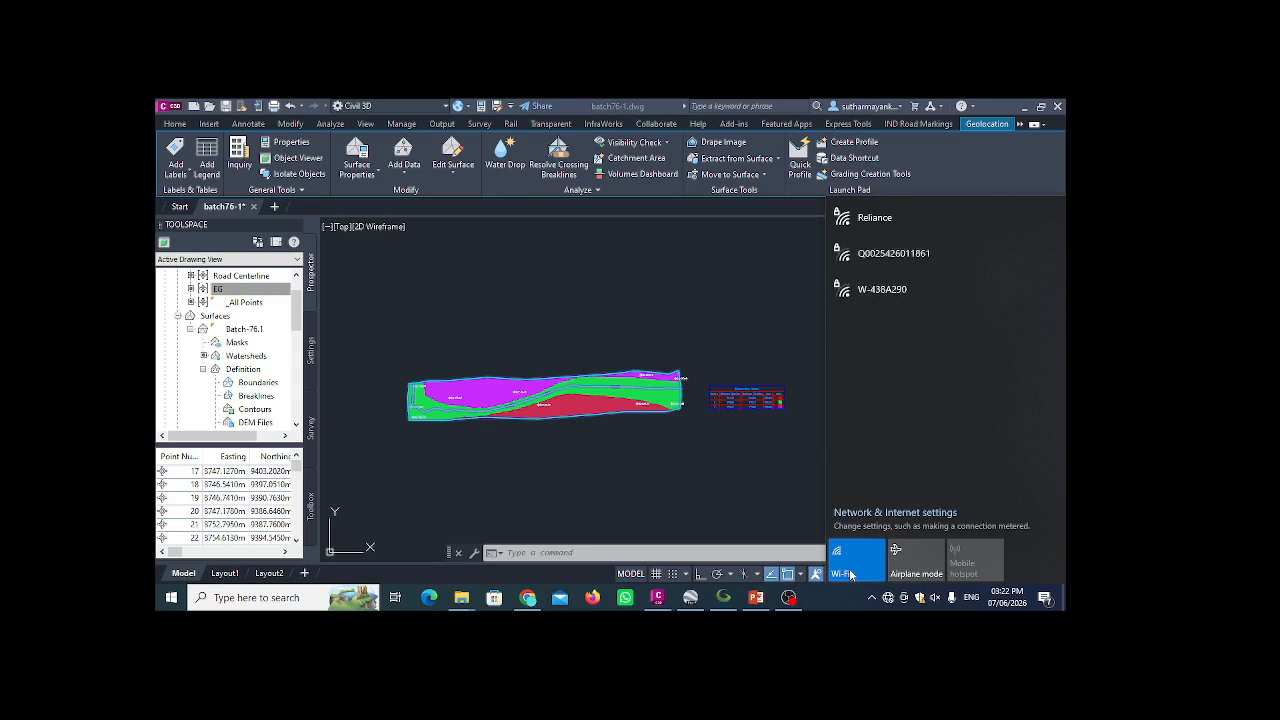
click(867, 219)
click(1005, 277)
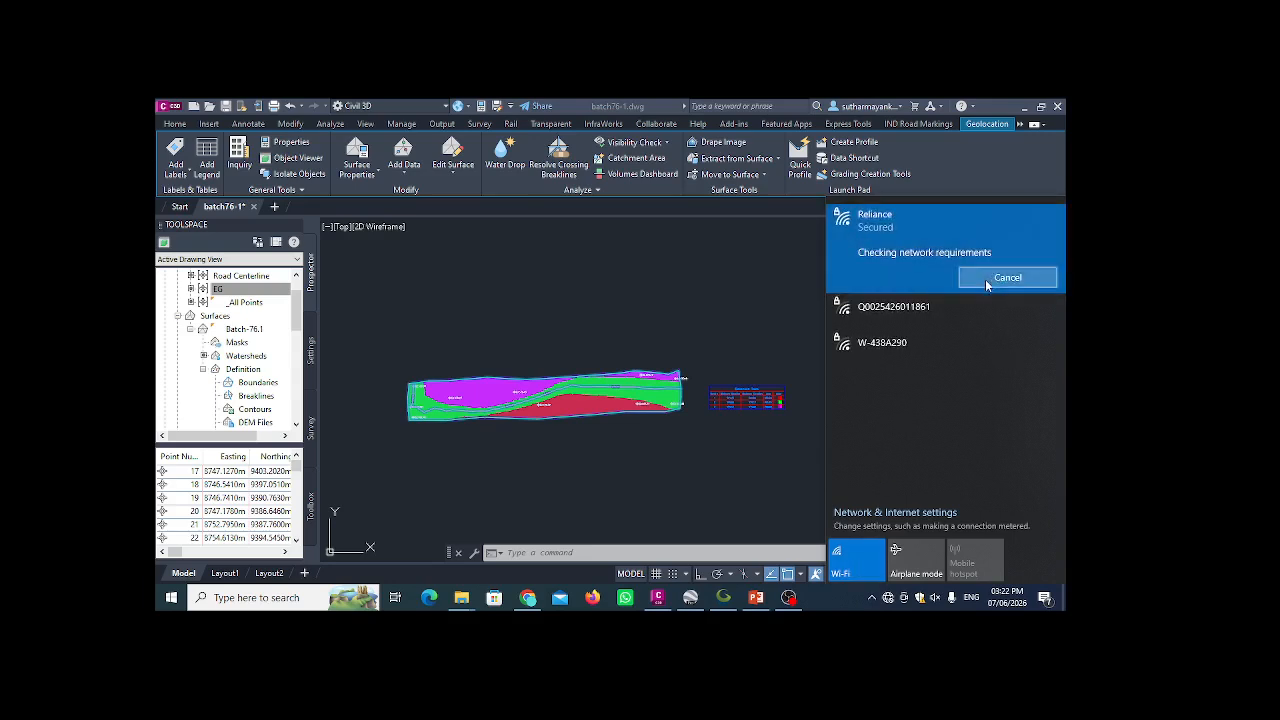
click(716, 463)
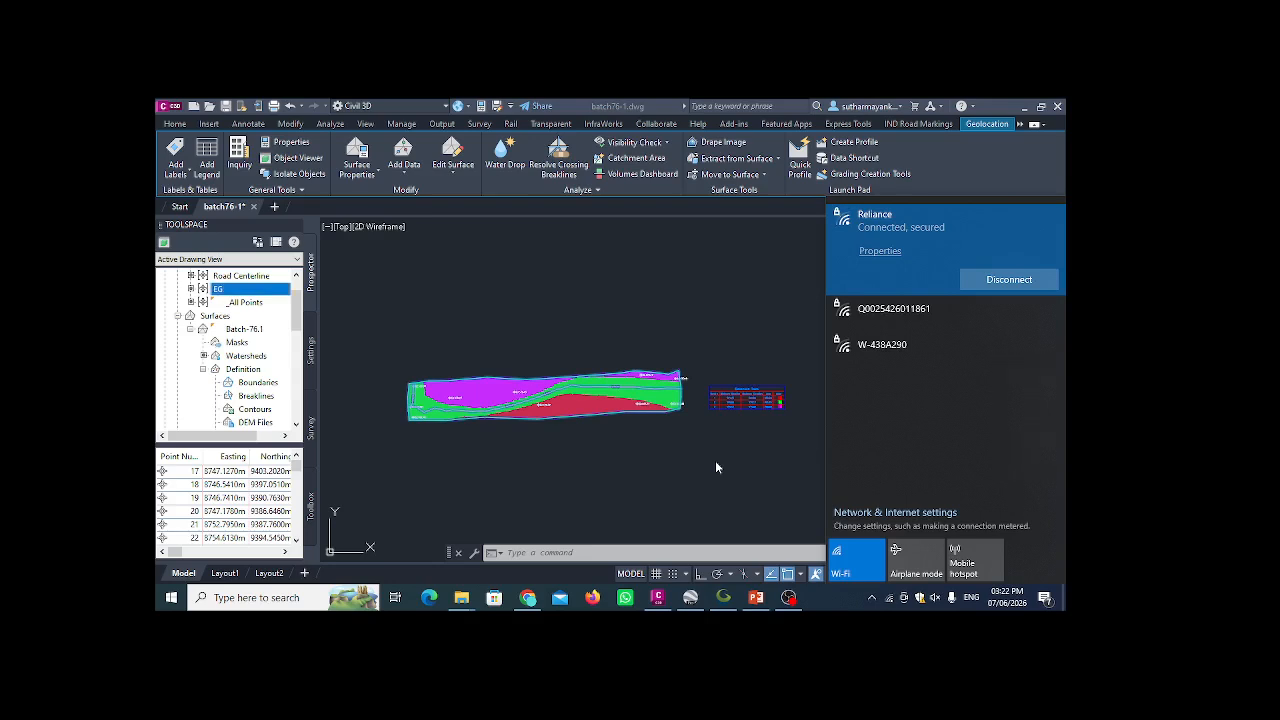
- Switch to Google Meet in Chrome, share the entire screen, move the floating call window out of the way, and return to Civil 3D
click(529, 597)
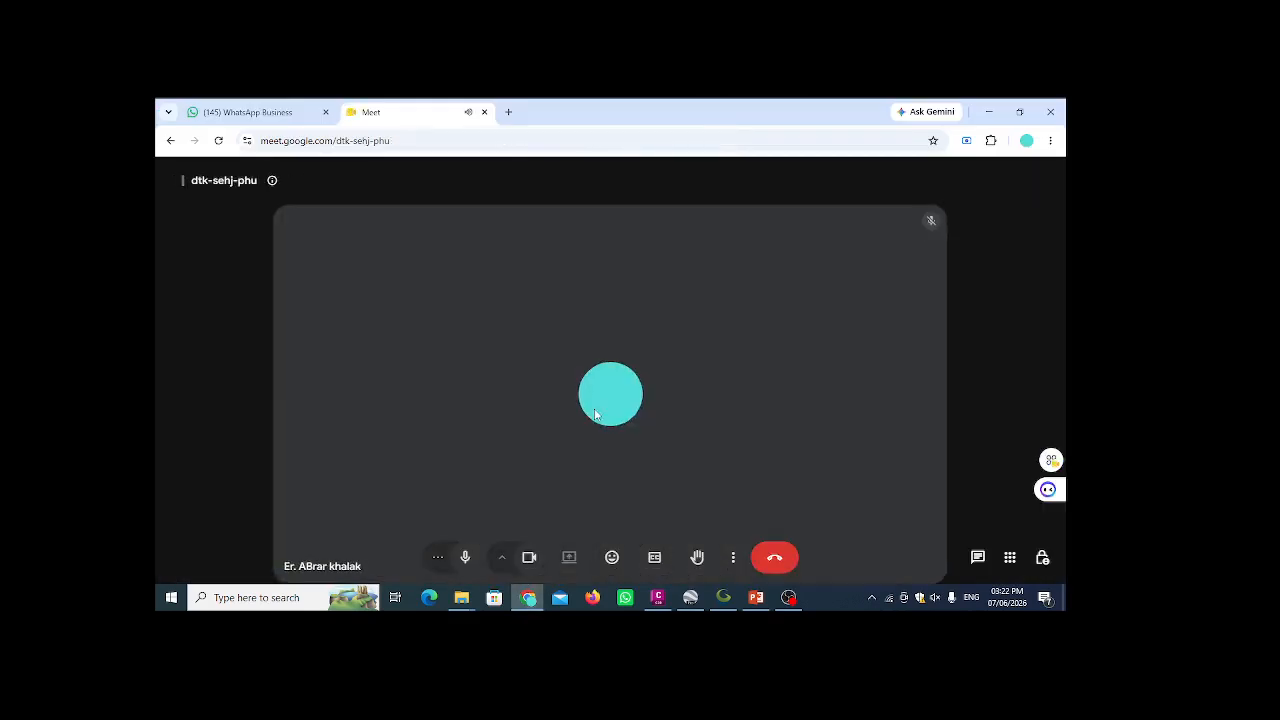
click(569, 557)
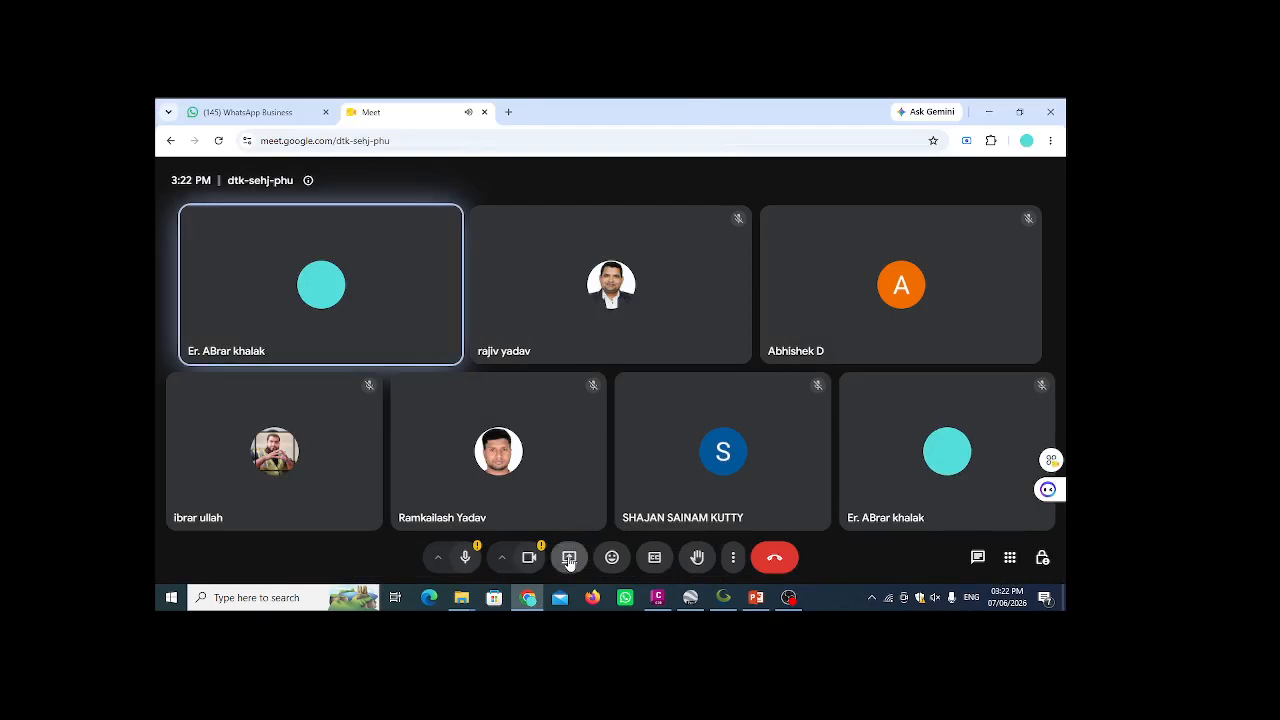
click(712, 218)
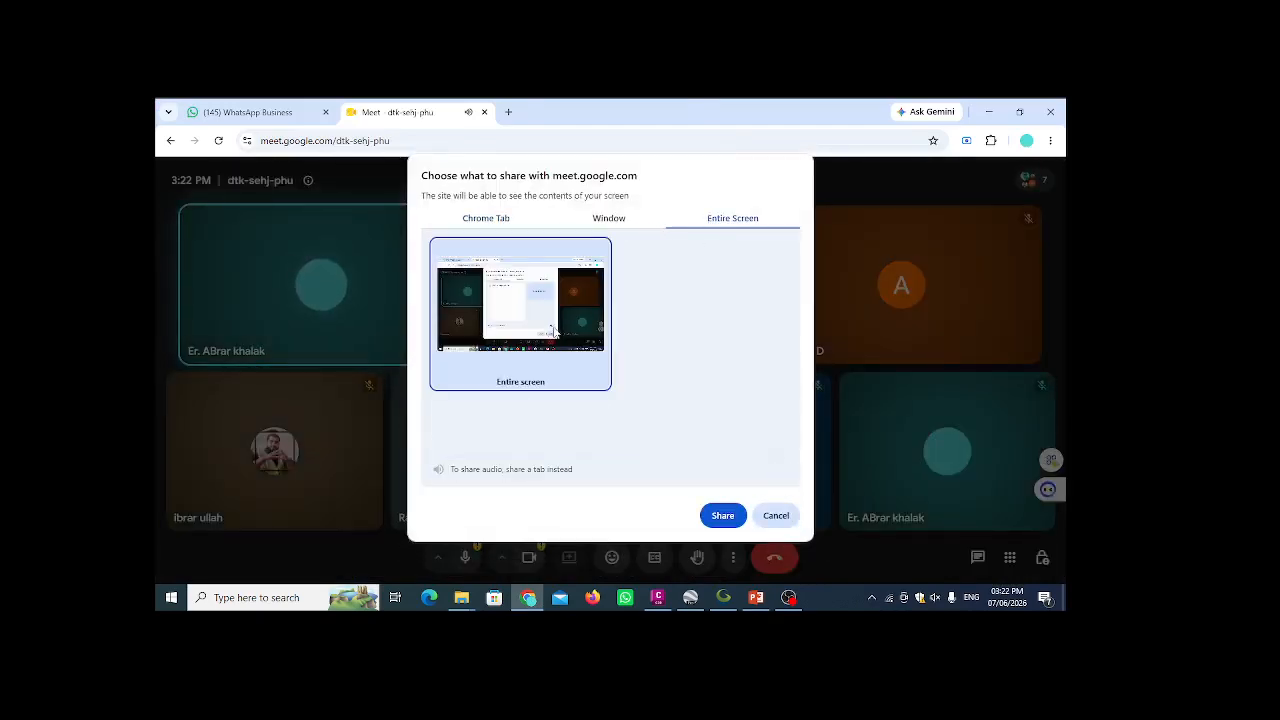
click(720, 516)
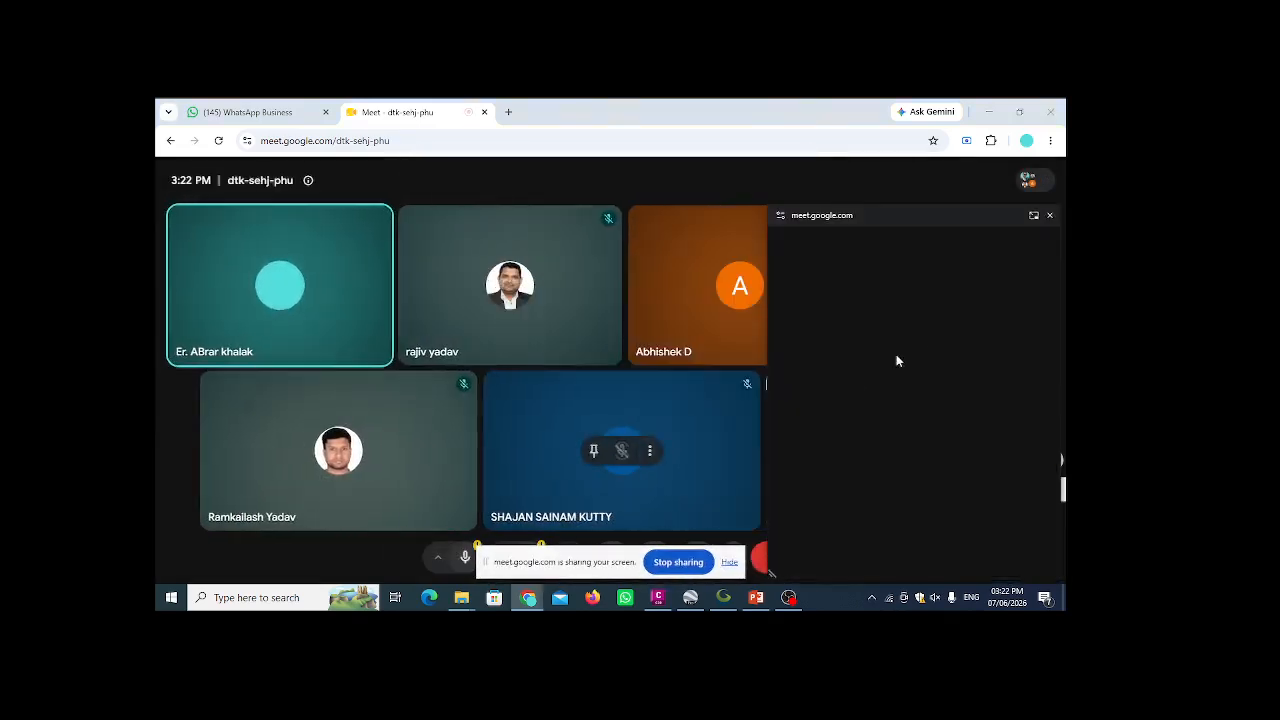
drag(865, 217, 897, 609)
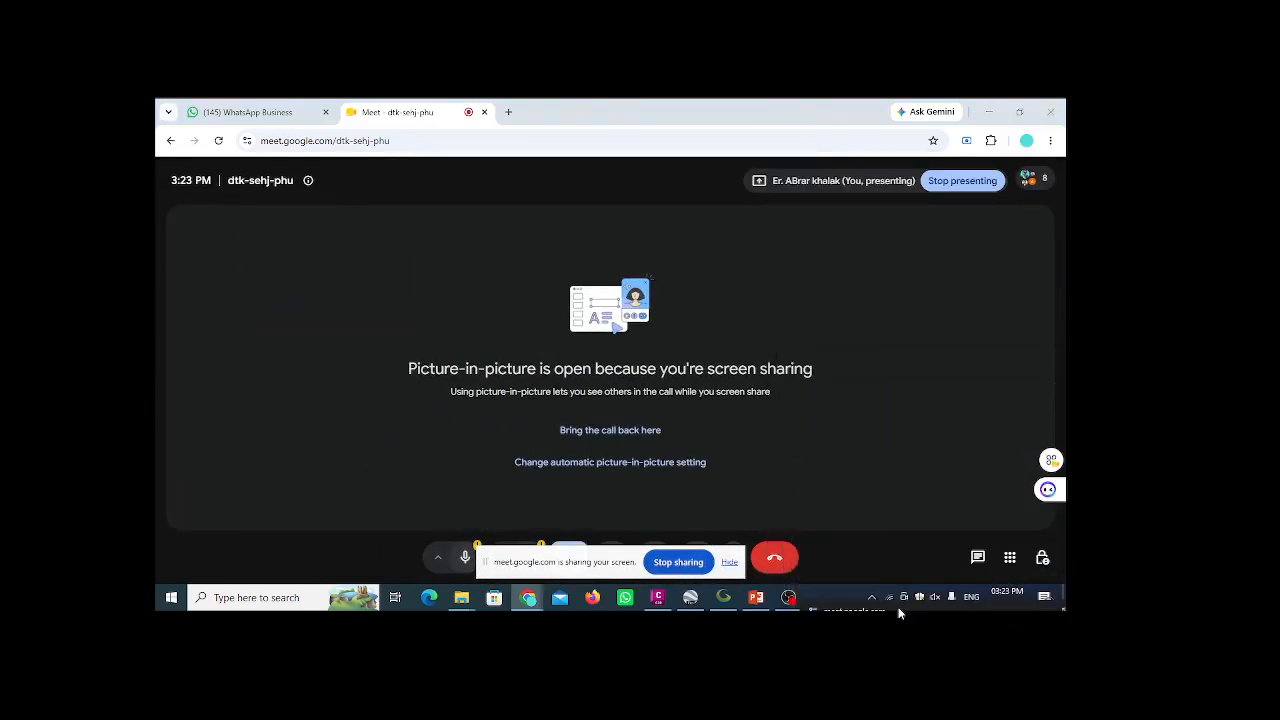
click(657, 597)
click(729, 562)
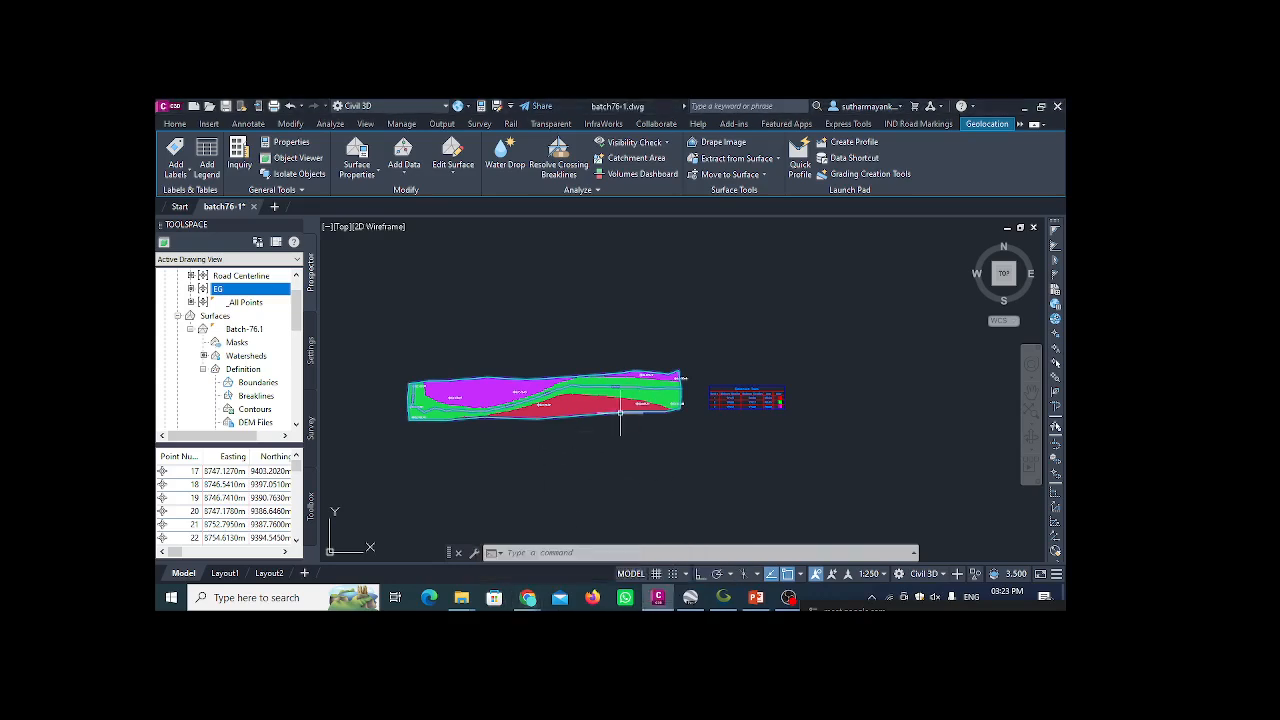
scroll(494, 399, up, 2)
scroll(494, 399, up, 4)
scroll(524, 399, down, 2)
middle_drag(541, 396, 592, 386)
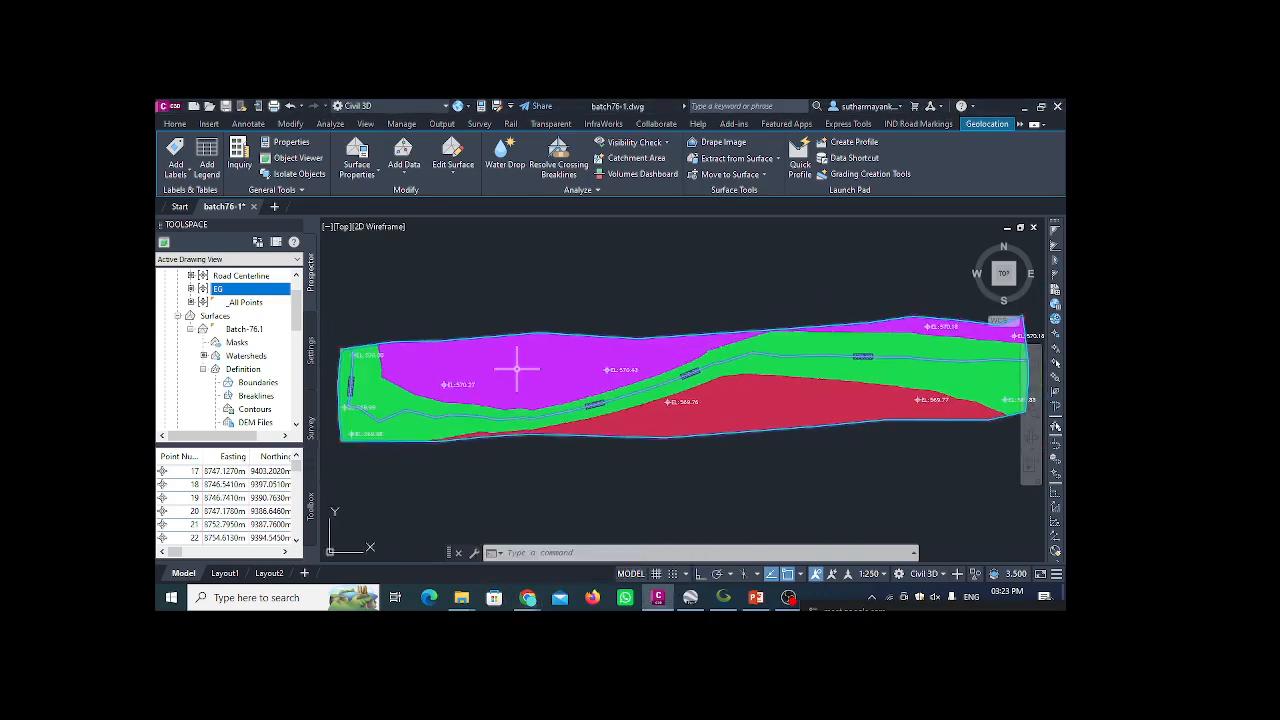
click(516, 369)
click(487, 384)
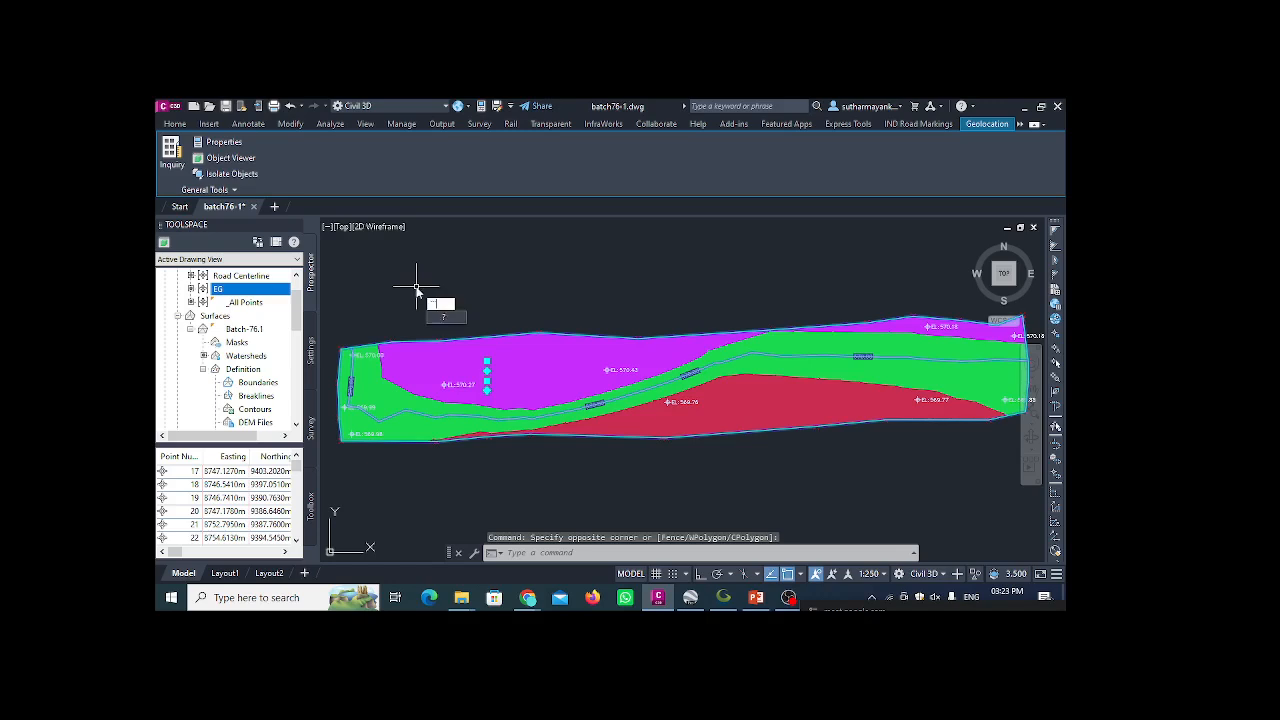
click(462, 338)
click(462, 338)
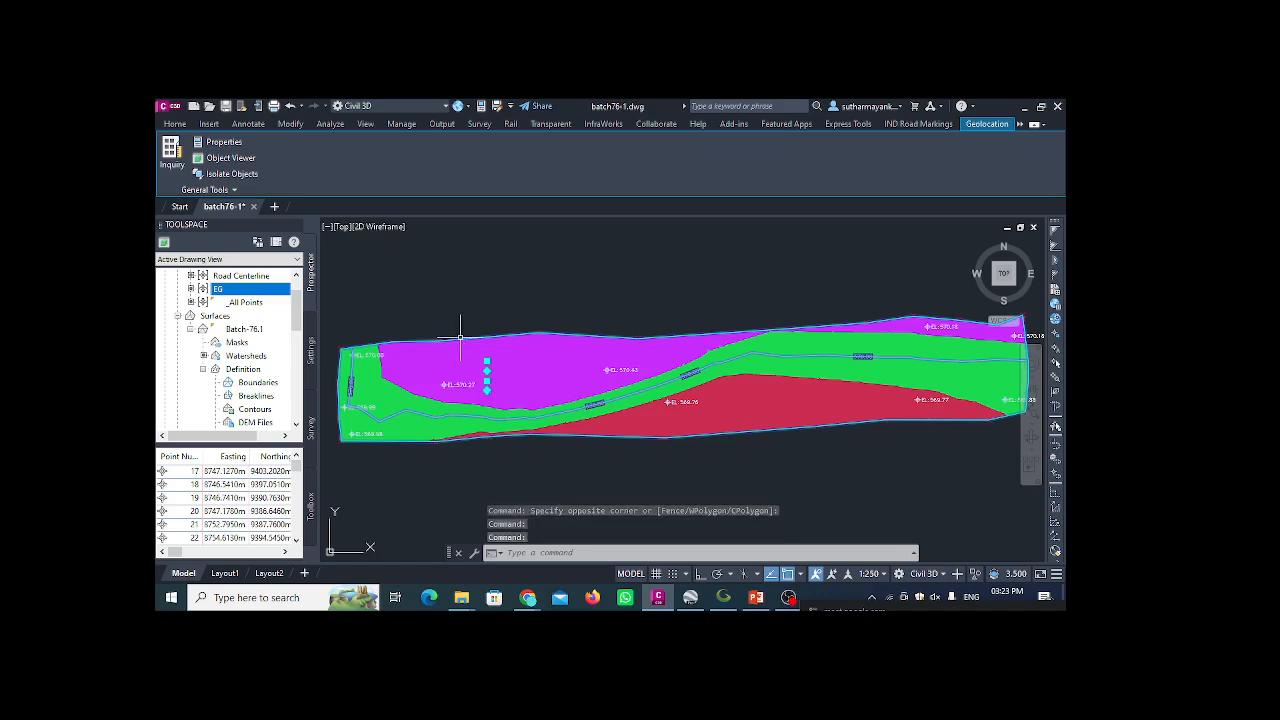
key(Escape)
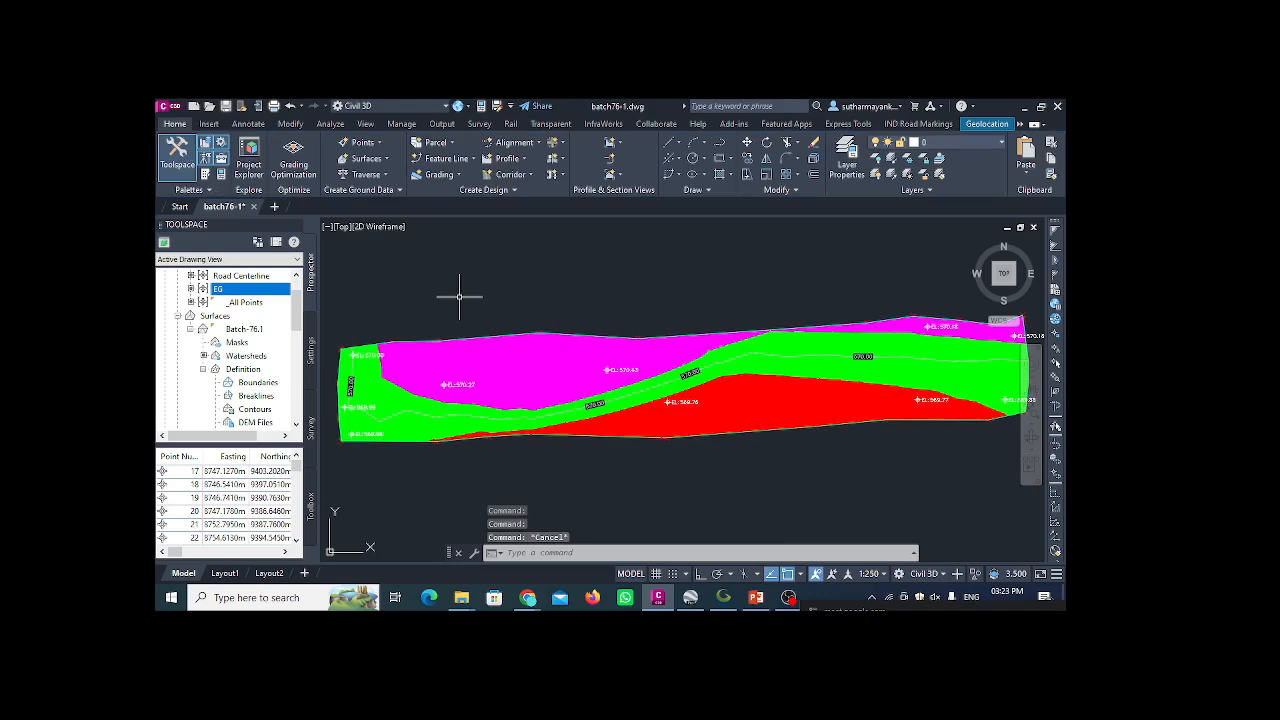
- Select the Batch-76.1 surface and turn off the Elevations component in the plan display of its Contours and Triangles style
click(465, 338)
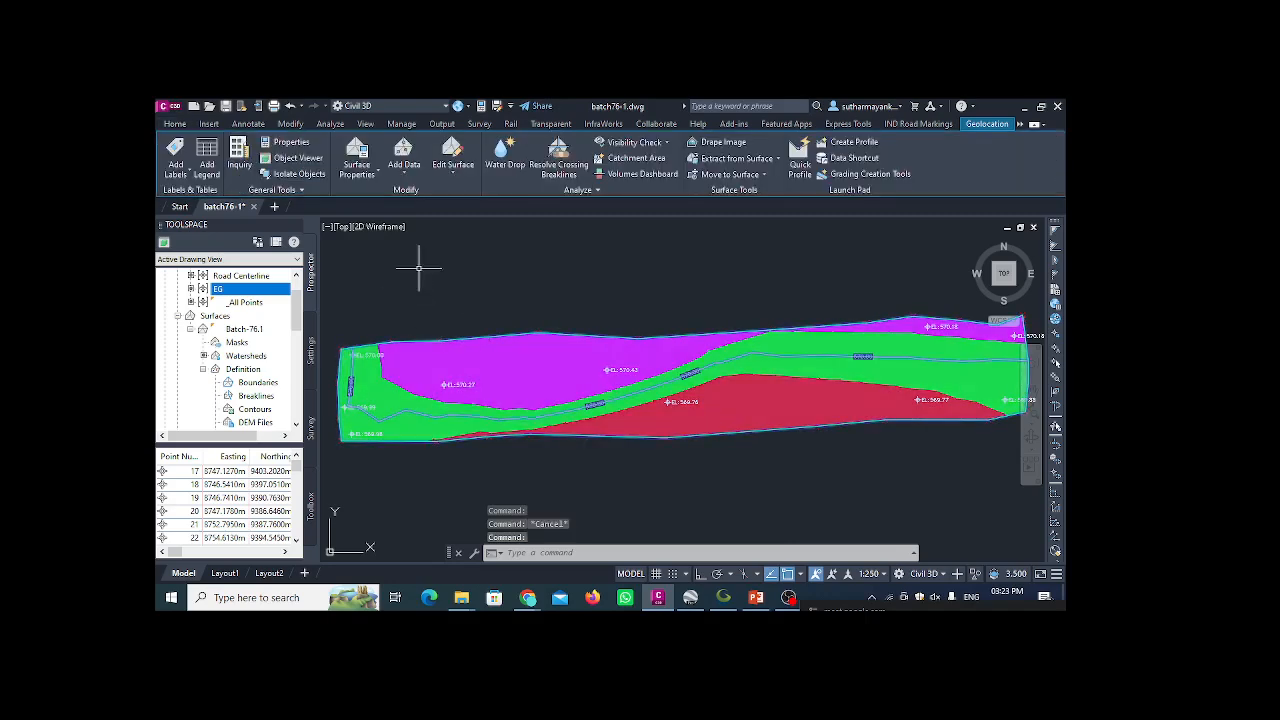
click(365, 176)
click(408, 226)
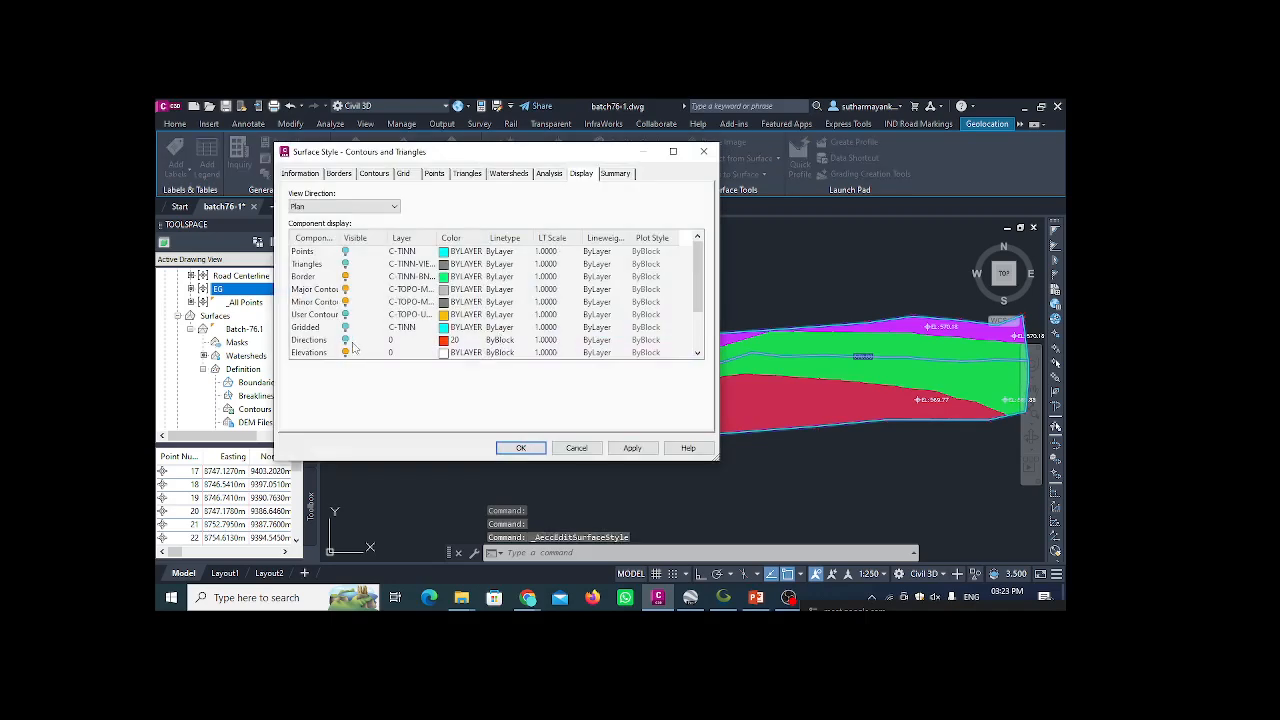
click(345, 353)
scroll(353, 332, down, 1)
scroll(353, 332, up, 1)
click(632, 447)
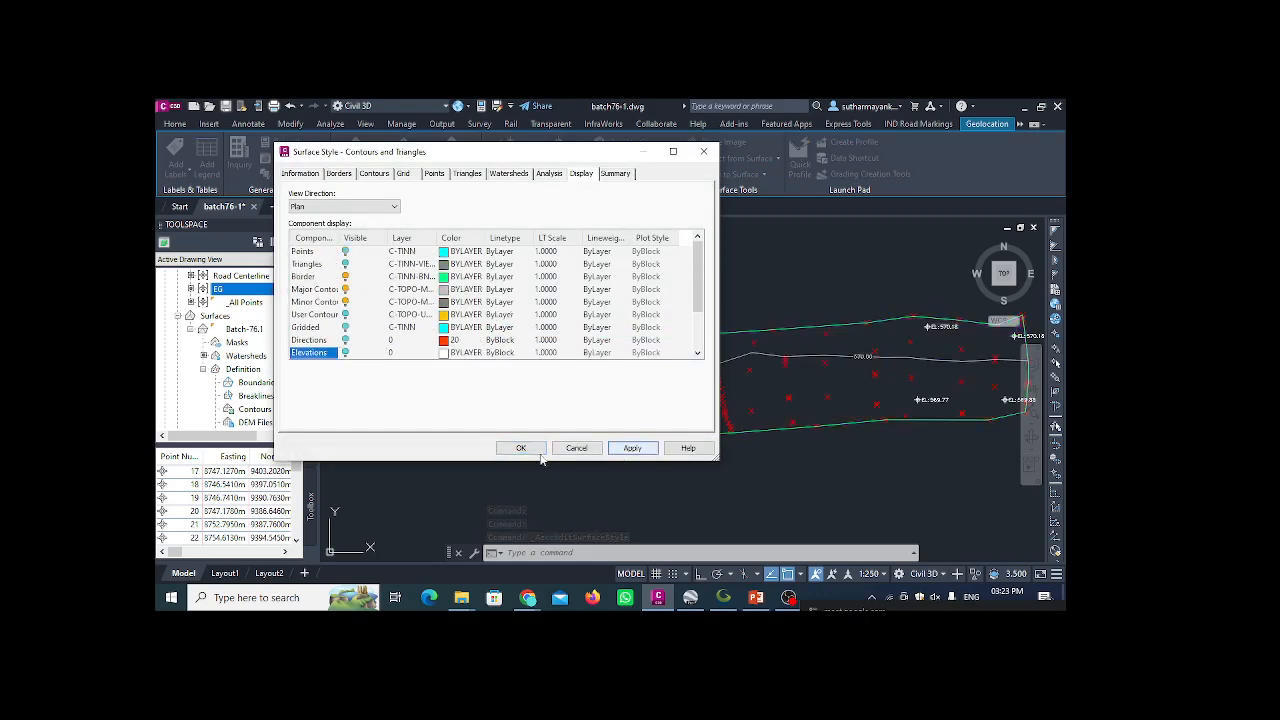
click(522, 447)
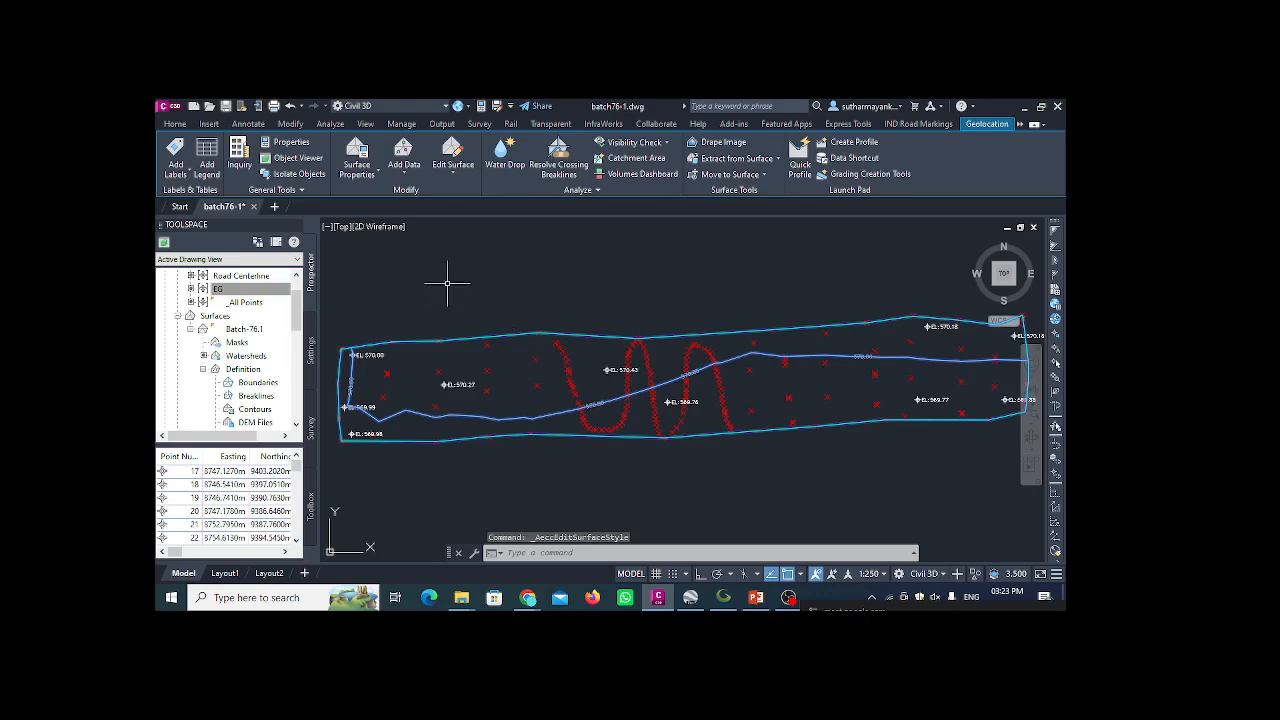
click(368, 175)
click(378, 205)
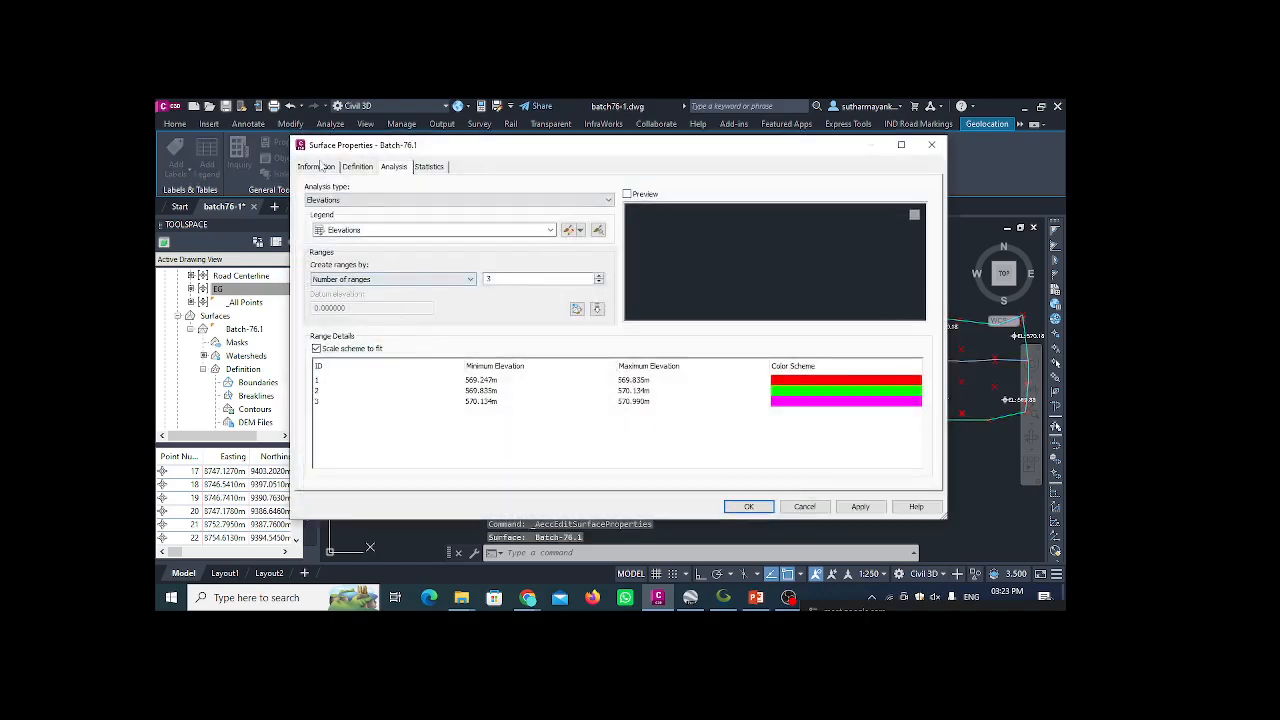
click(360, 167)
click(430, 166)
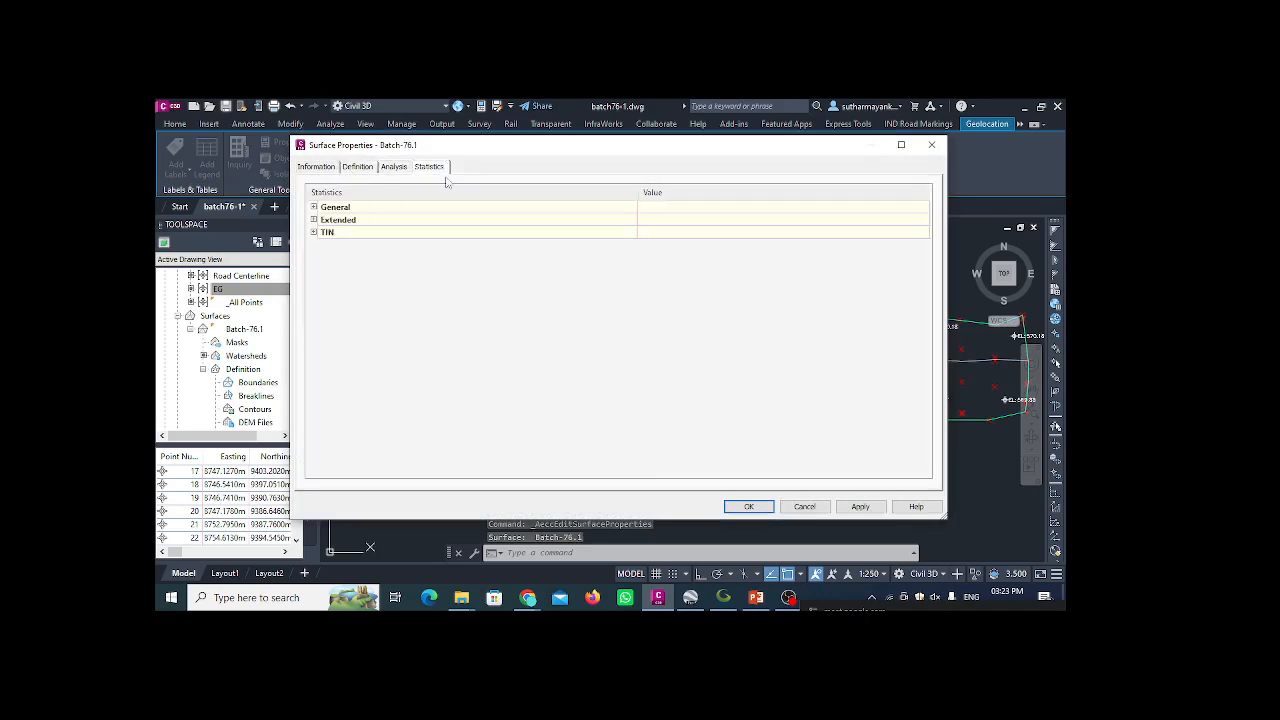
click(931, 145)
click(362, 175)
click(375, 219)
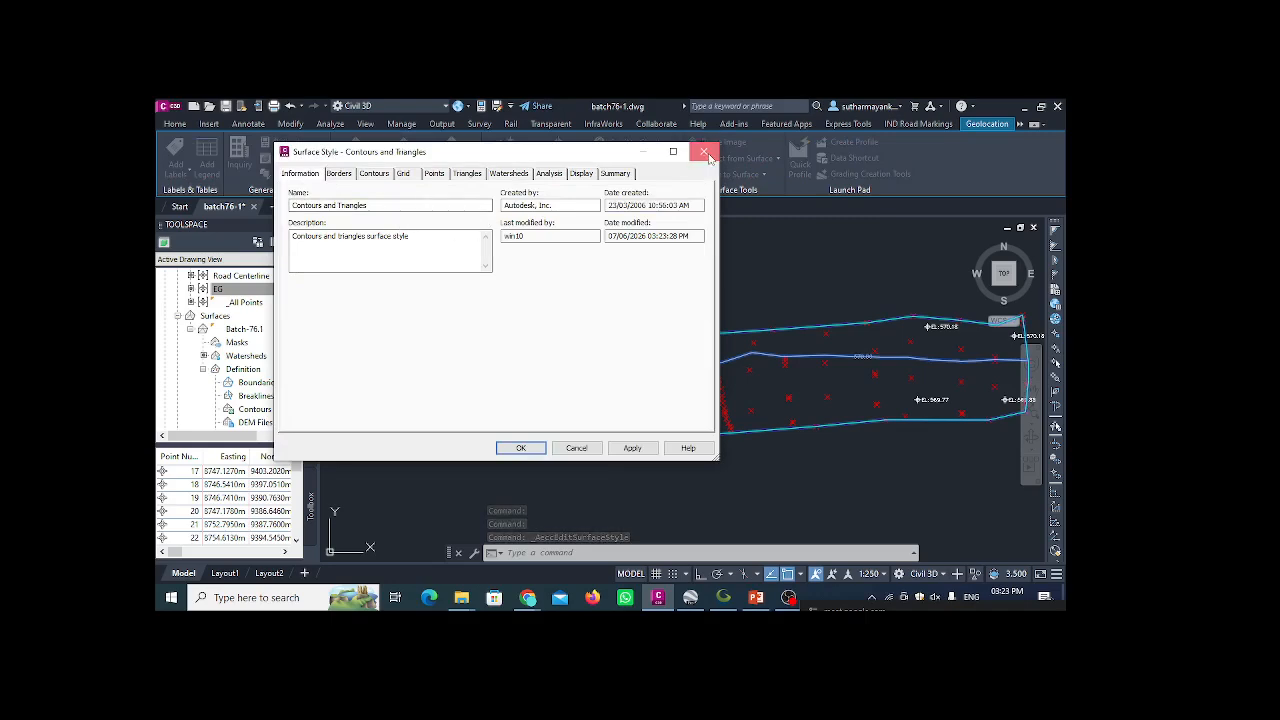
click(705, 153)
key(Escape)
key(Escape)
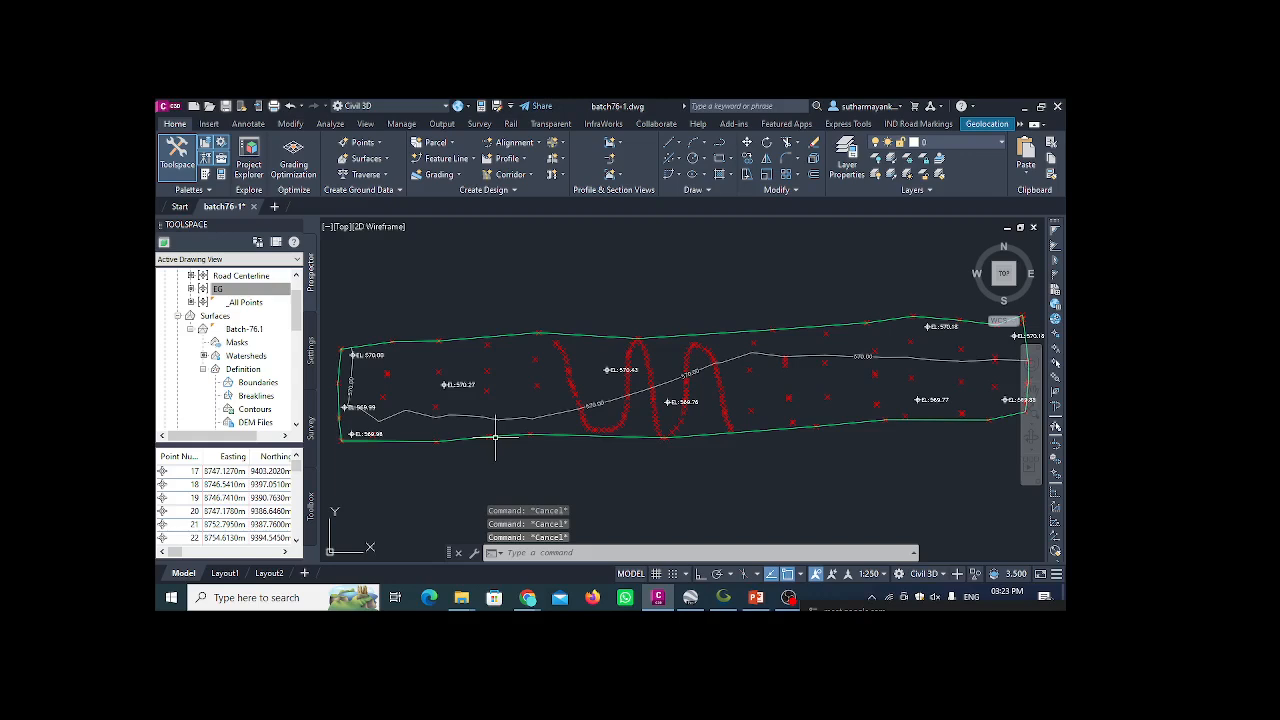
- Apply the Contours and Triangles surface style to the Batch-76.1 surface in its surface properties
scroll(419, 400, down, 2)
scroll(549, 414, up, 2)
scroll(549, 414, down, 2)
click(518, 355)
right_click(505, 311)
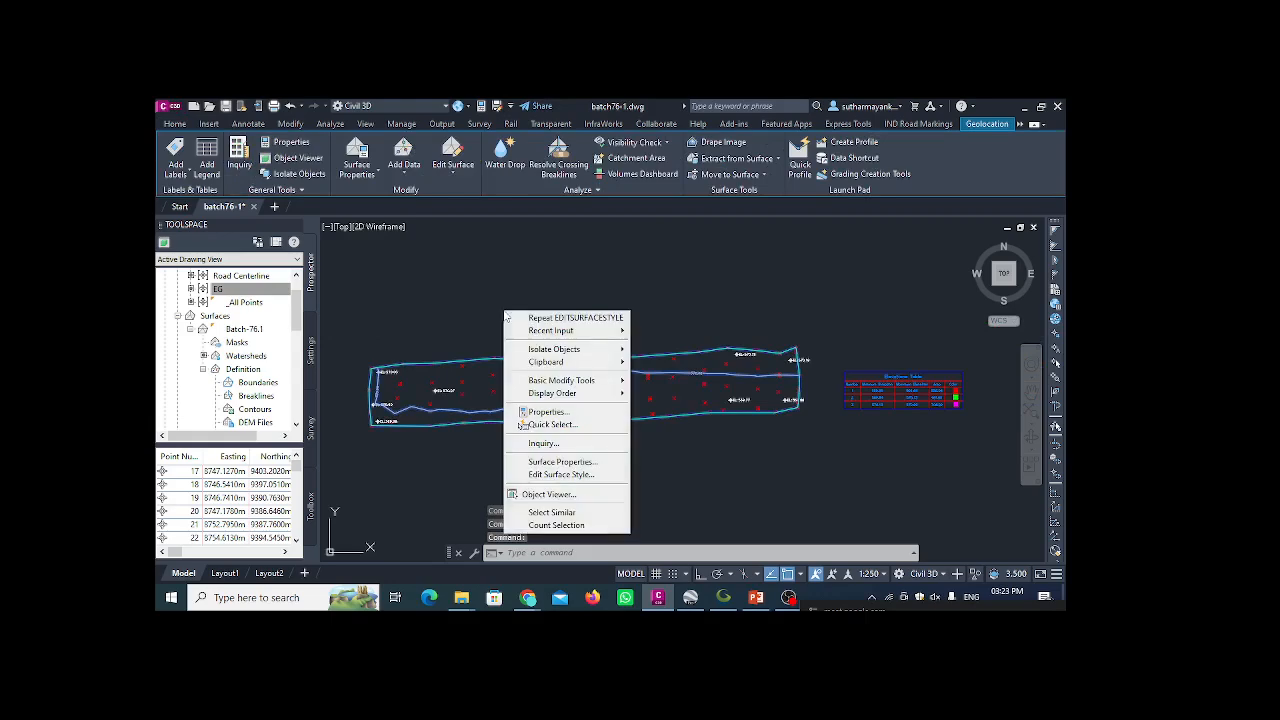
click(583, 463)
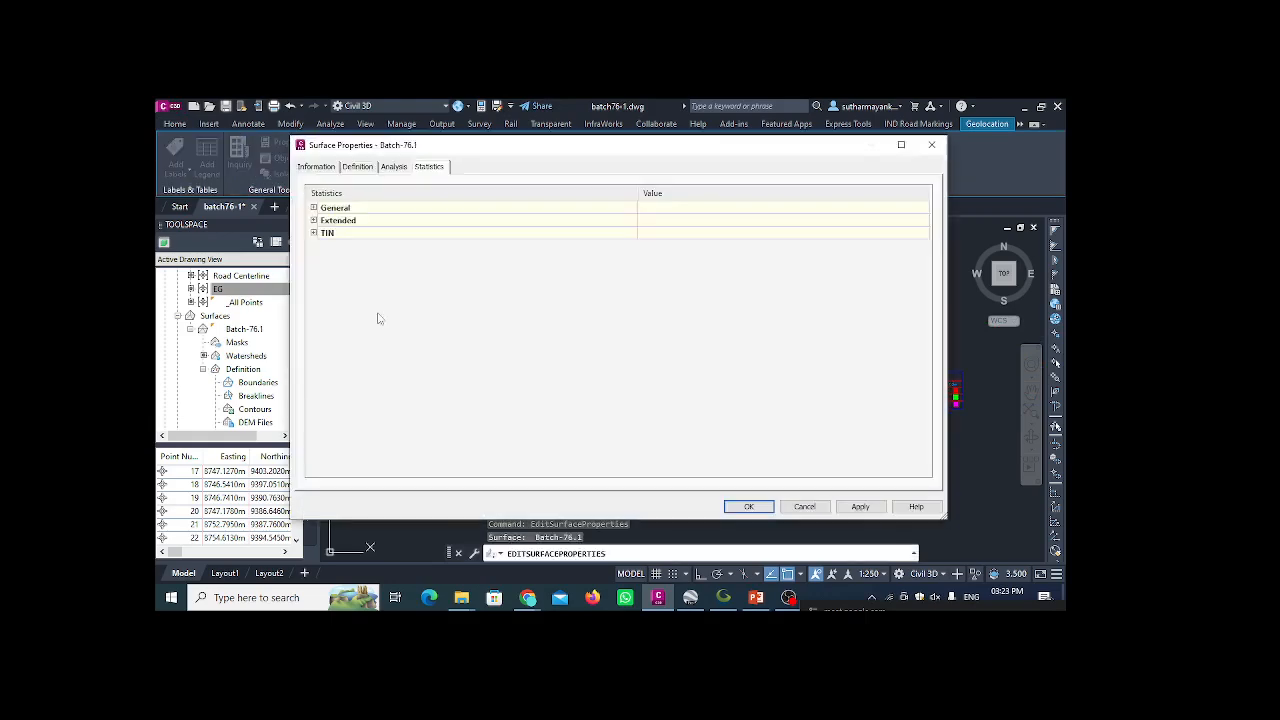
click(356, 167)
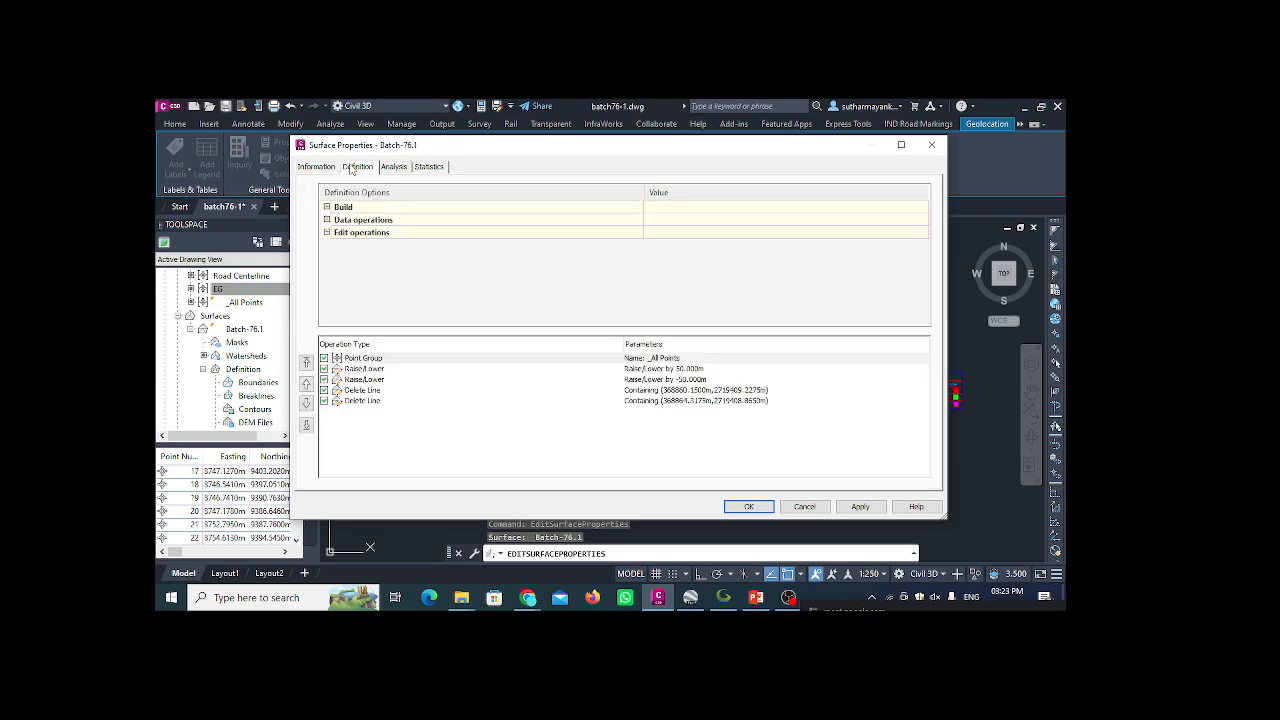
click(316, 167)
click(549, 303)
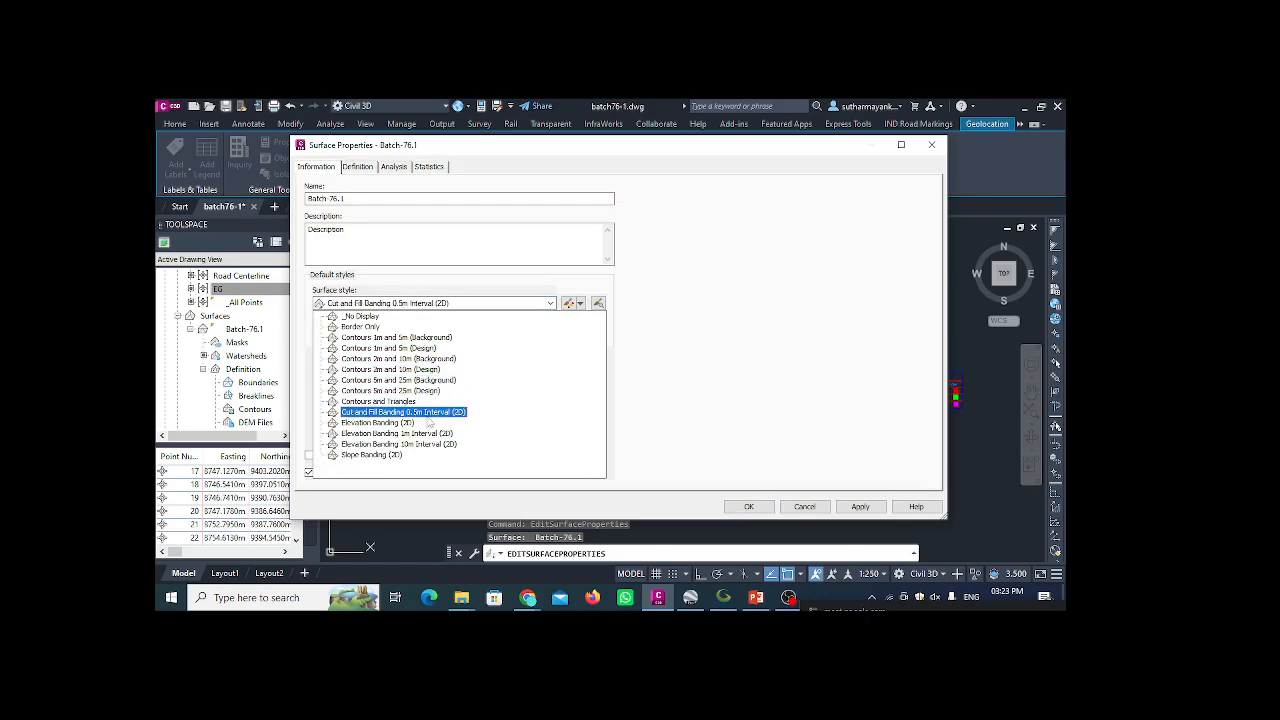
click(405, 402)
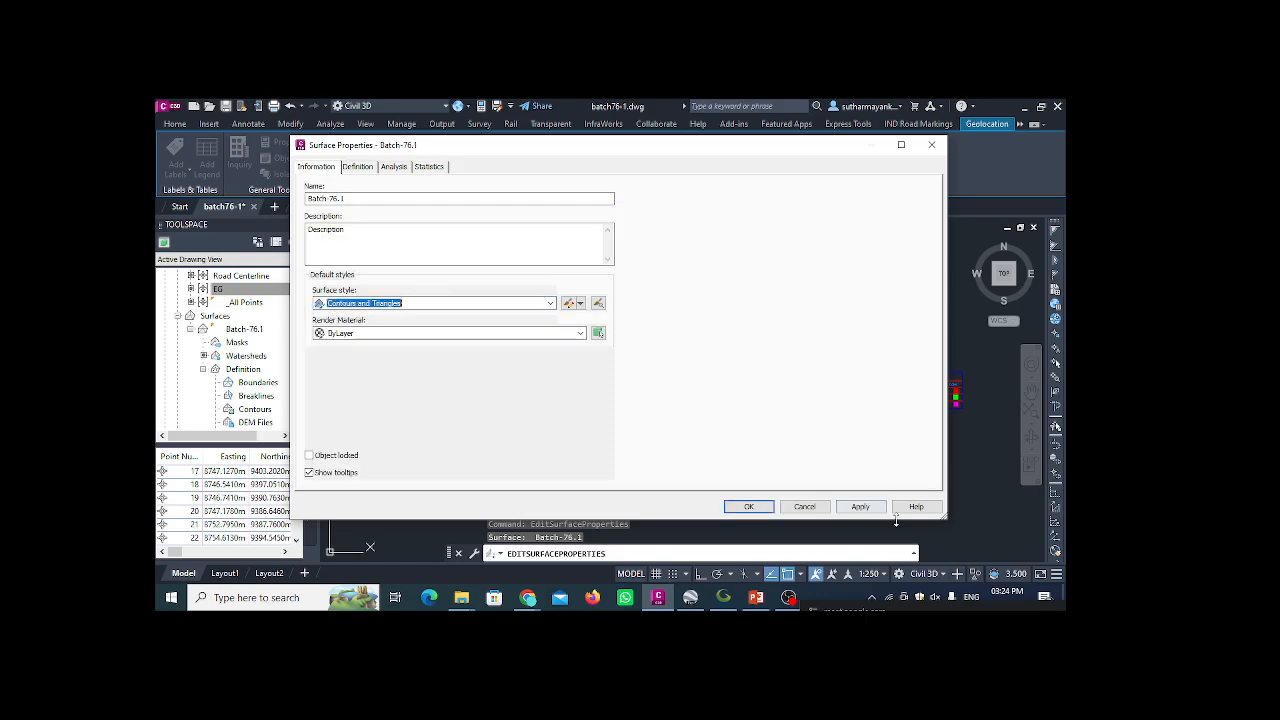
click(860, 506)
click(748, 506)
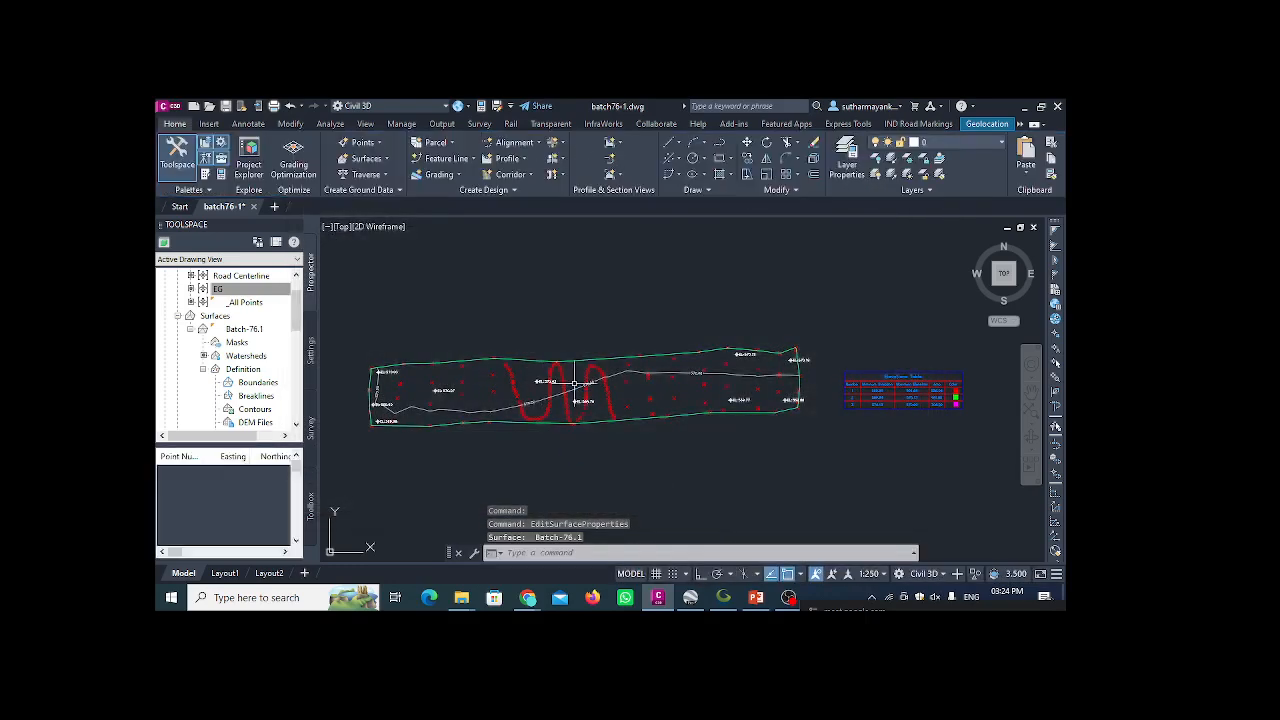
- Set the minor contour interval to 0.1 m in the Batch-76.1 surface's Contours and Triangles style
scroll(481, 401, up, 2)
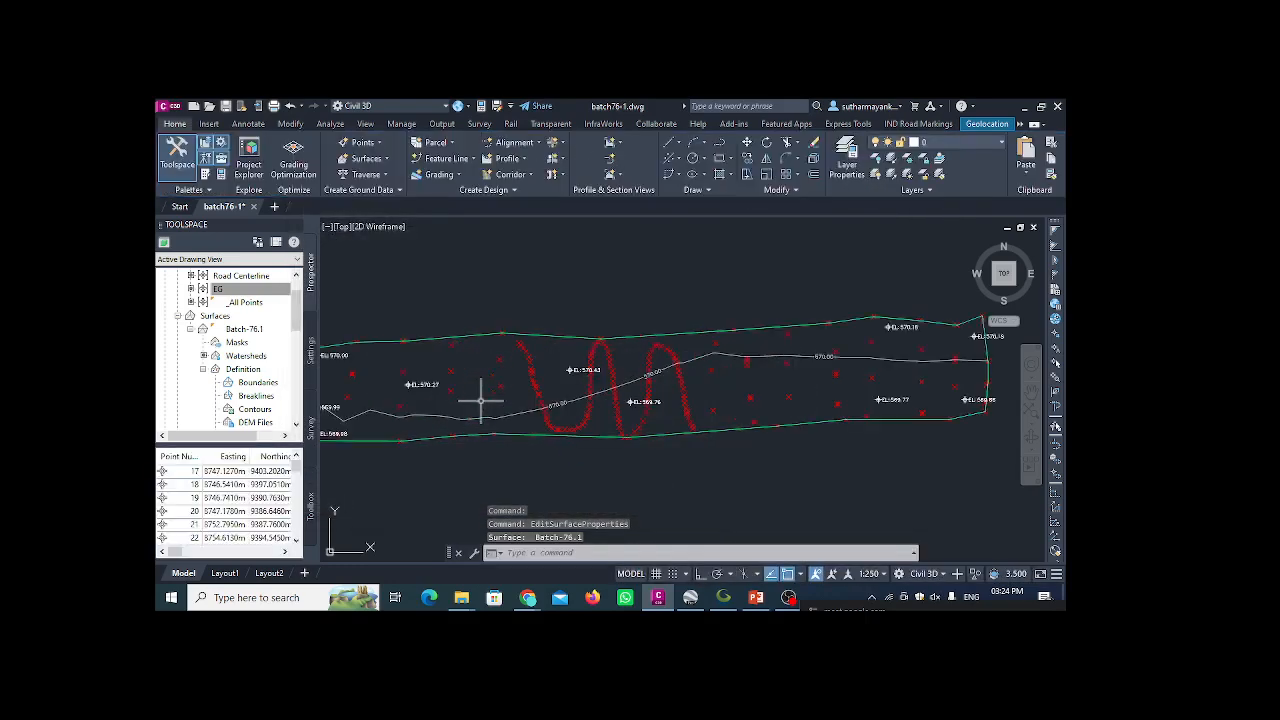
click(463, 336)
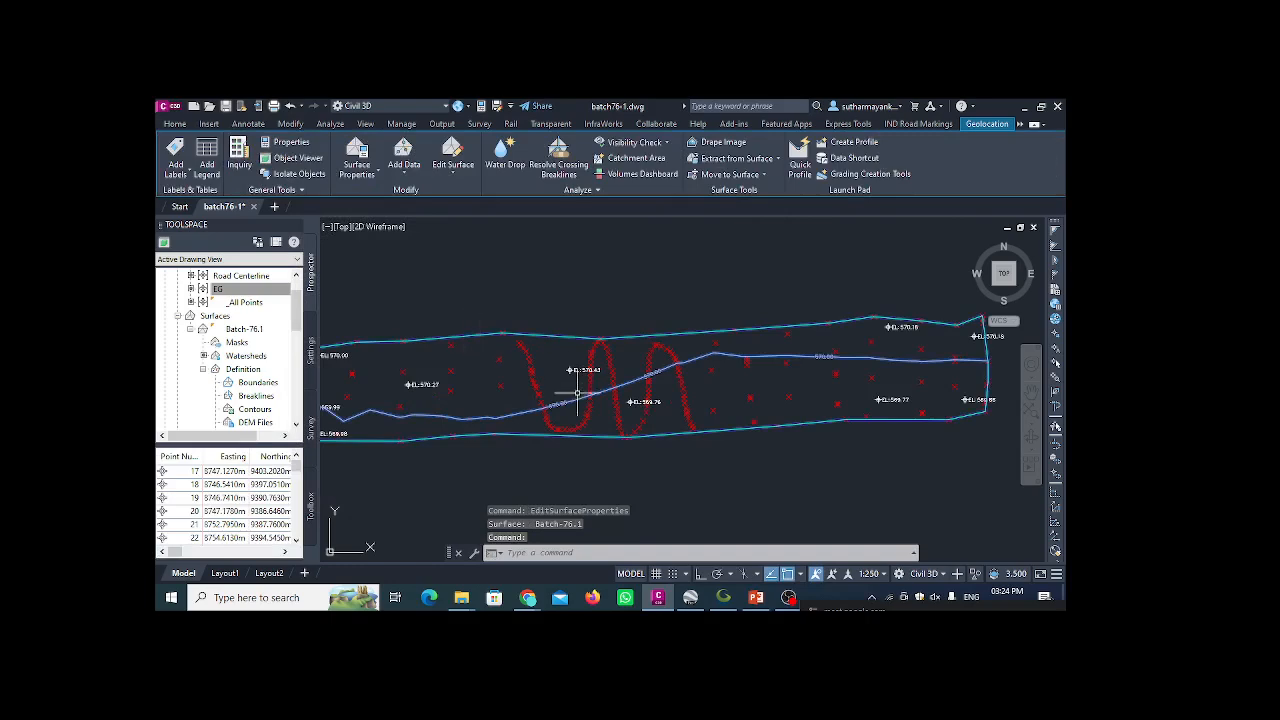
scroll(577, 390, down, 2)
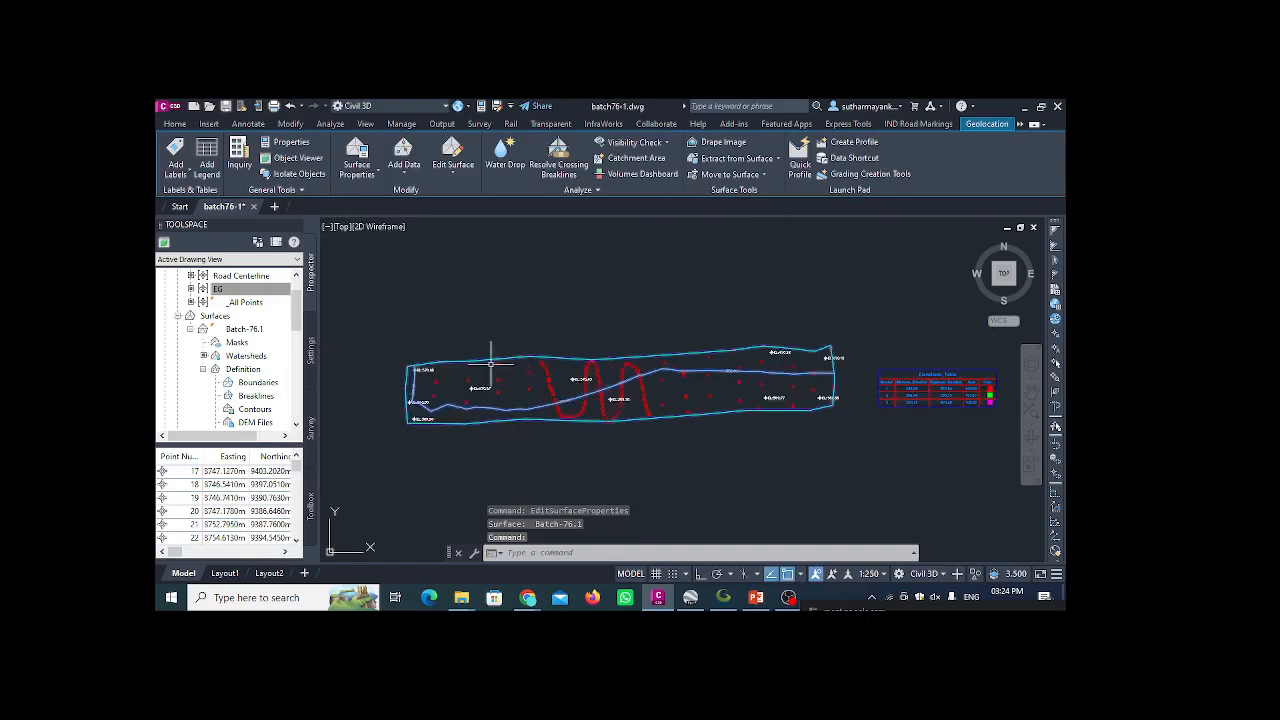
click(371, 176)
click(371, 224)
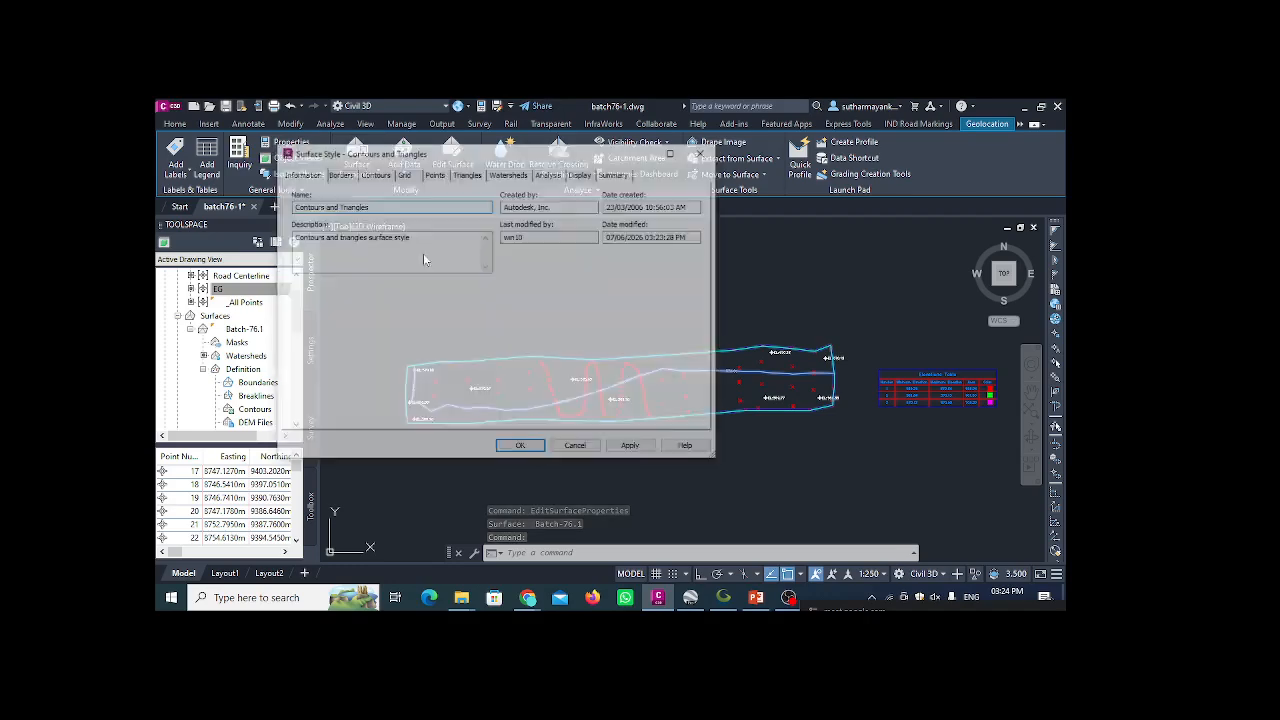
click(378, 175)
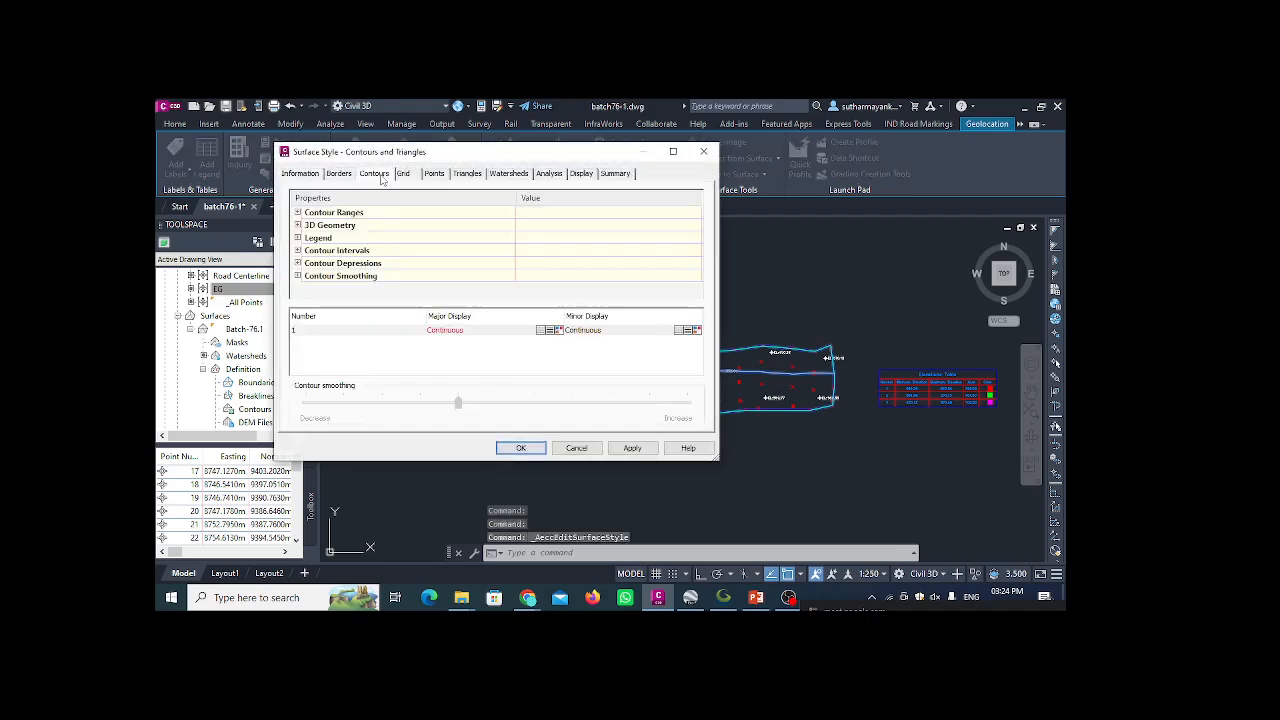
click(297, 250)
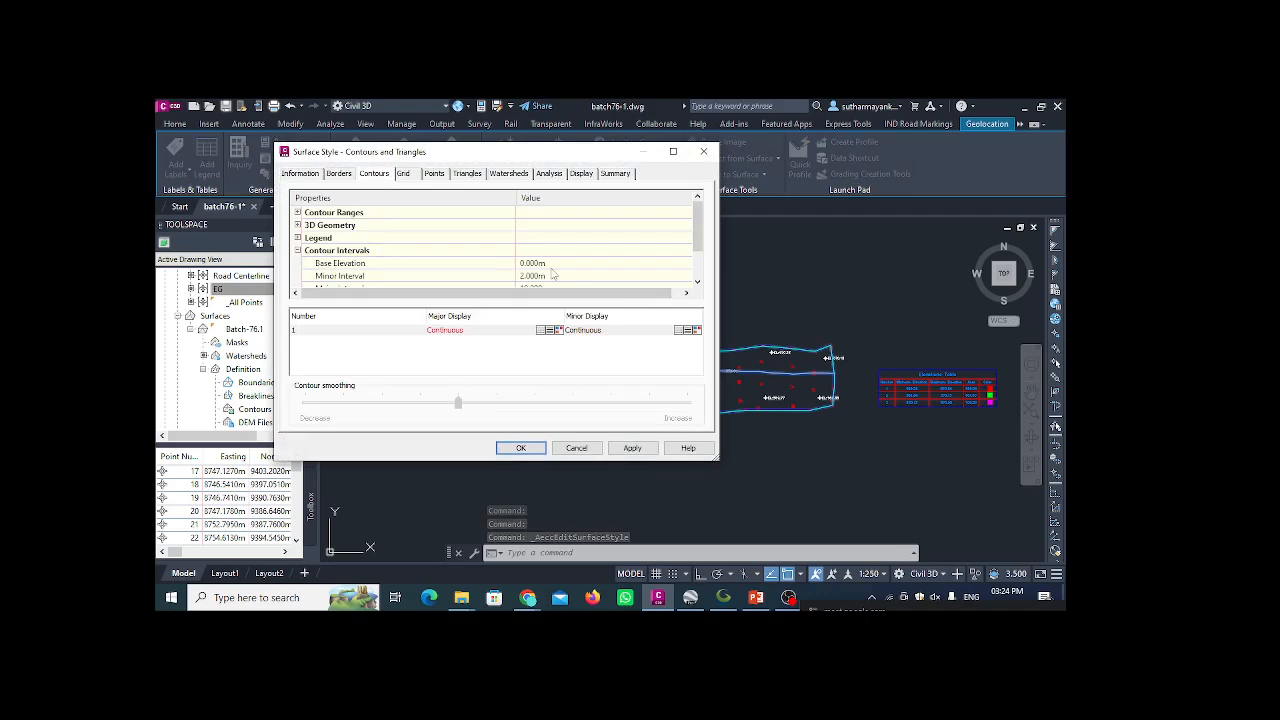
scroll(541, 245, down, 1)
click(531, 237)
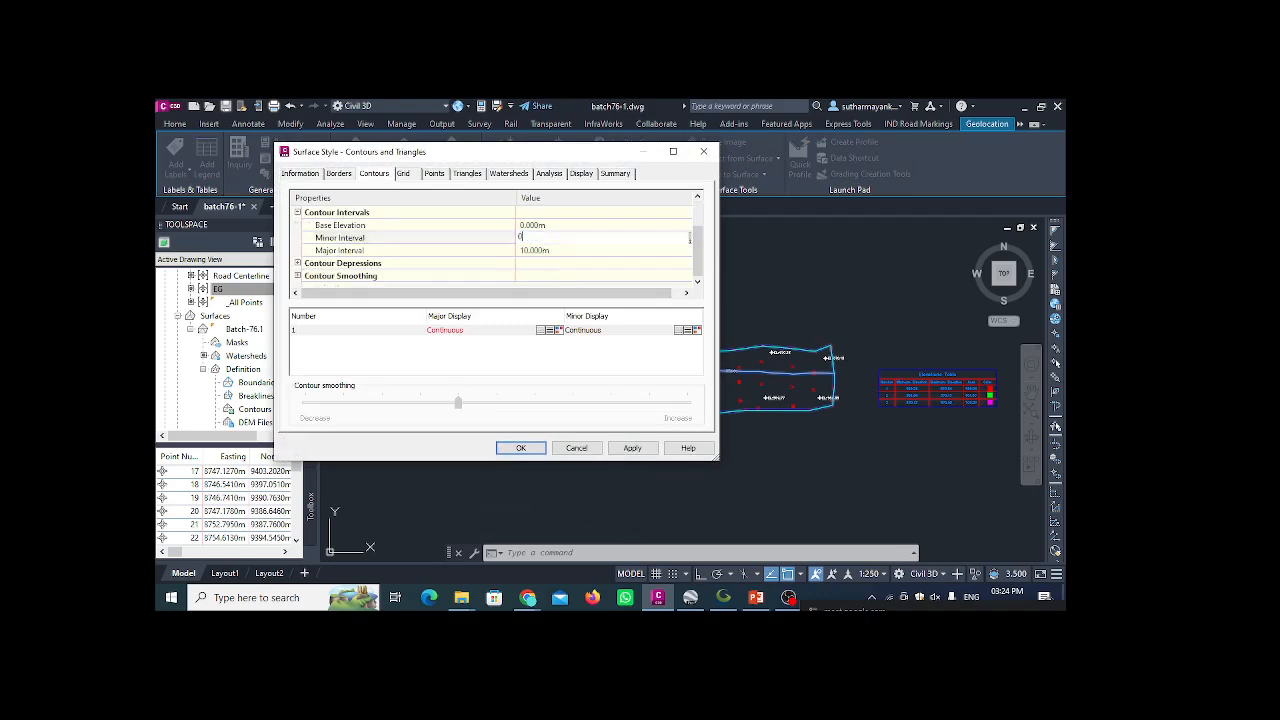
text(0.1)
key(Return)
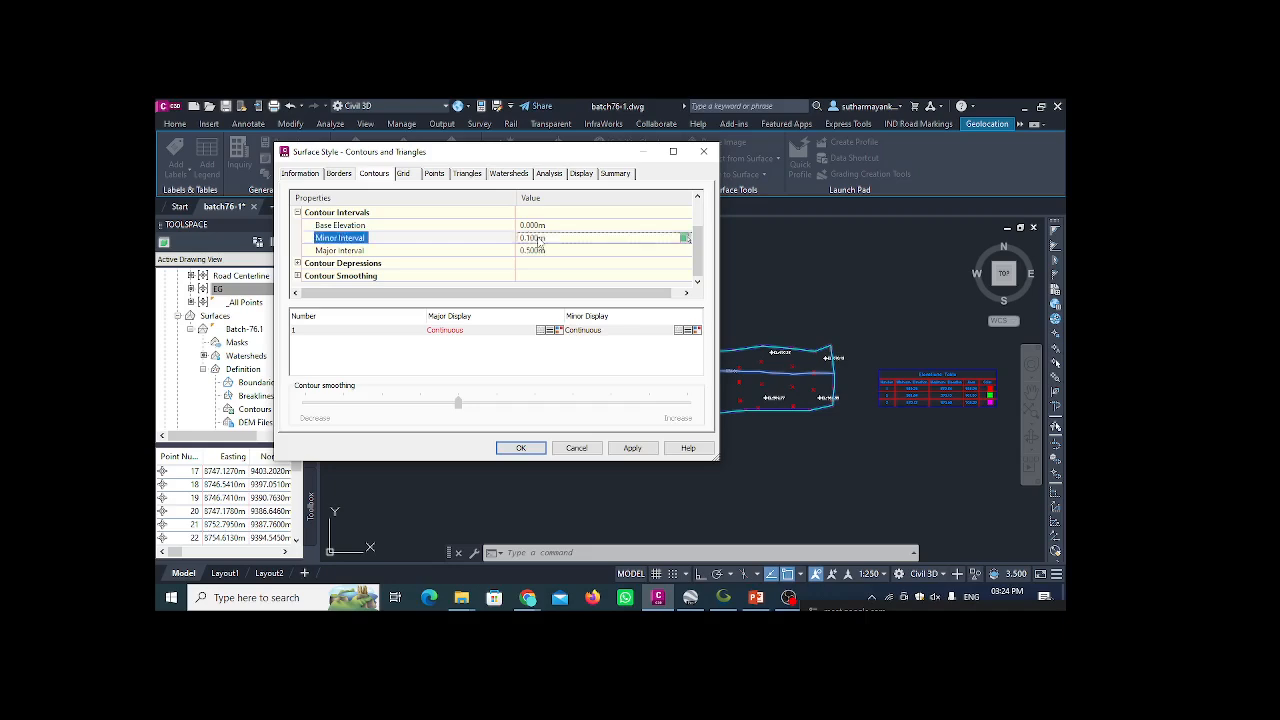
click(632, 447)
click(521, 447)
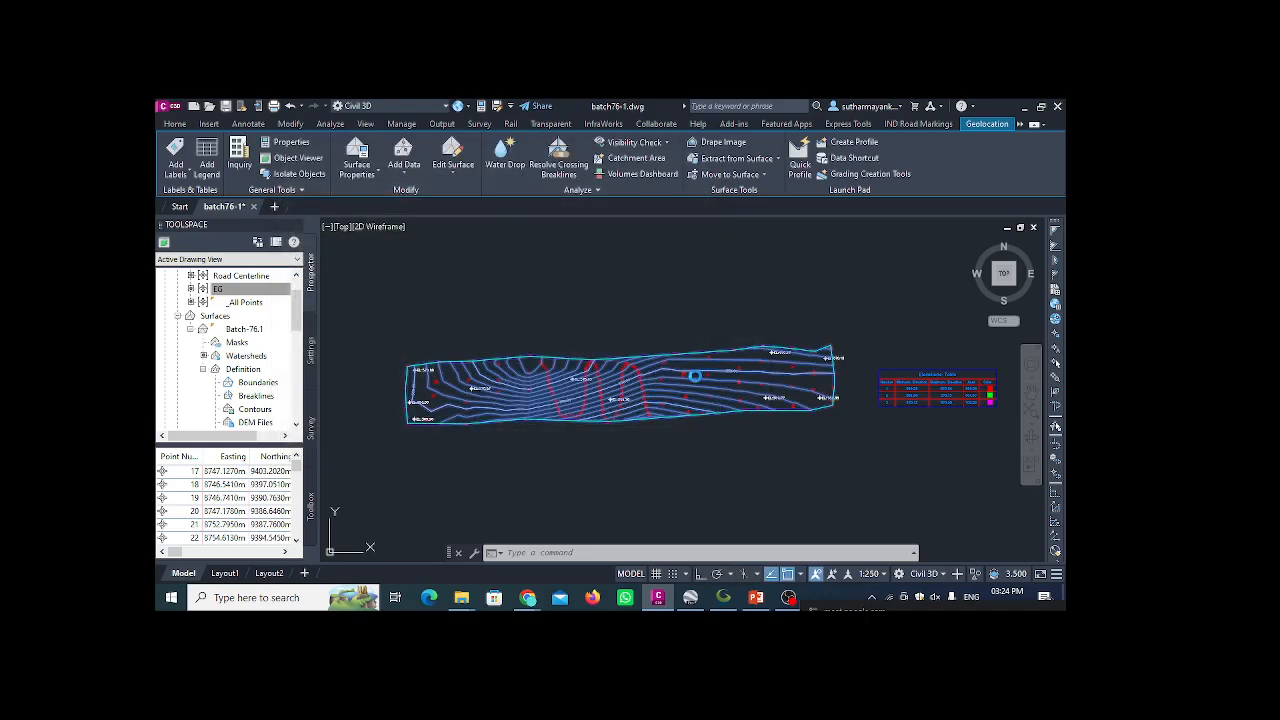
- Split the model space into two vertical viewports and activate the one beside the plan view
scroll(530, 388, up, 2)
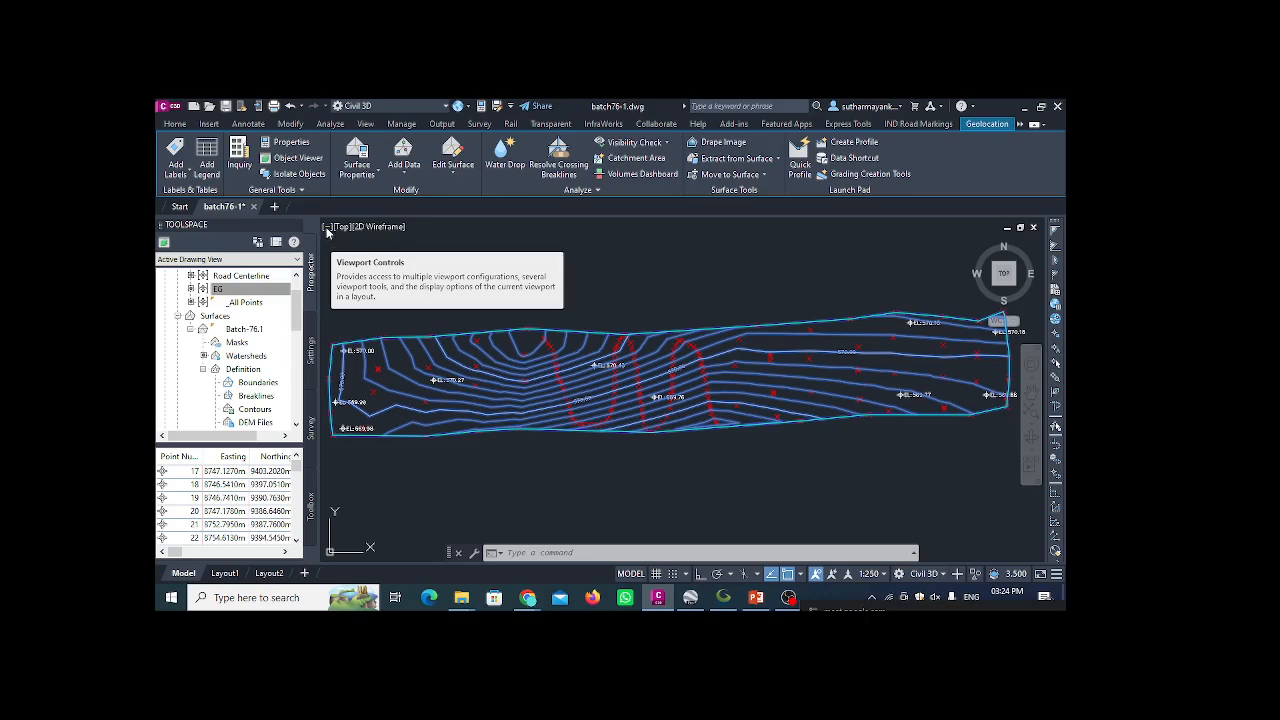
click(327, 227)
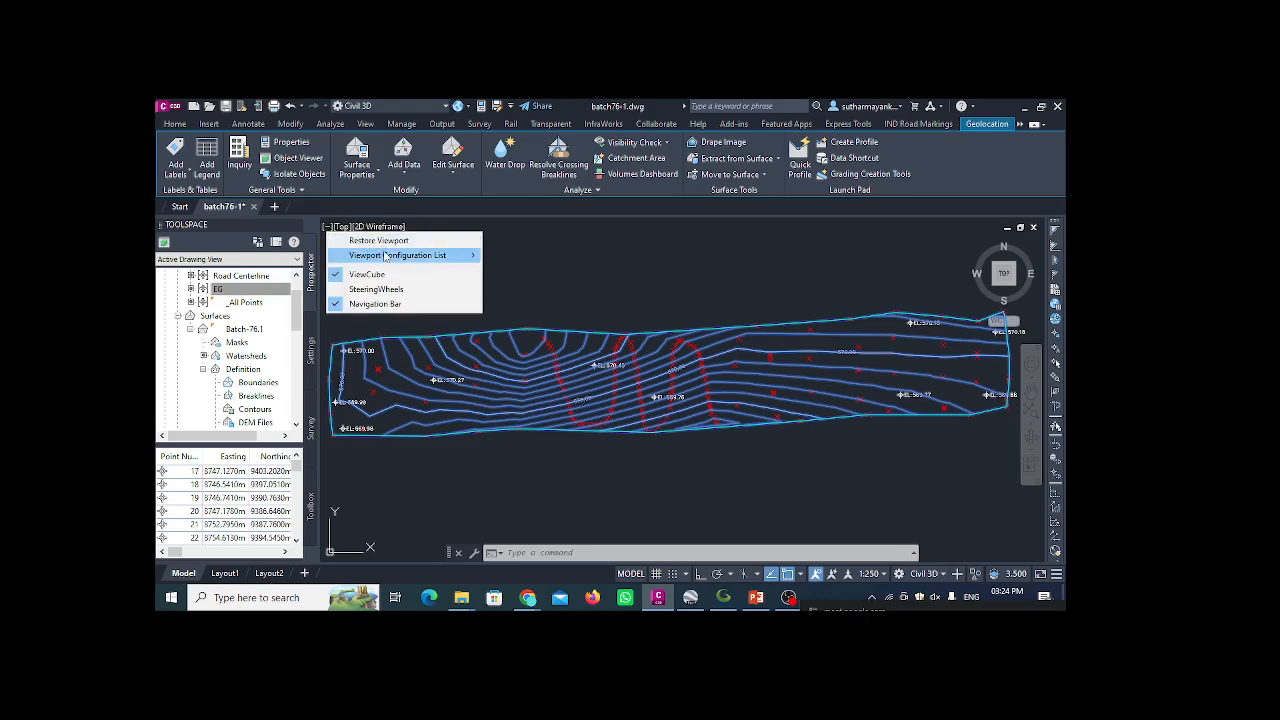
mouse_move(425, 259)
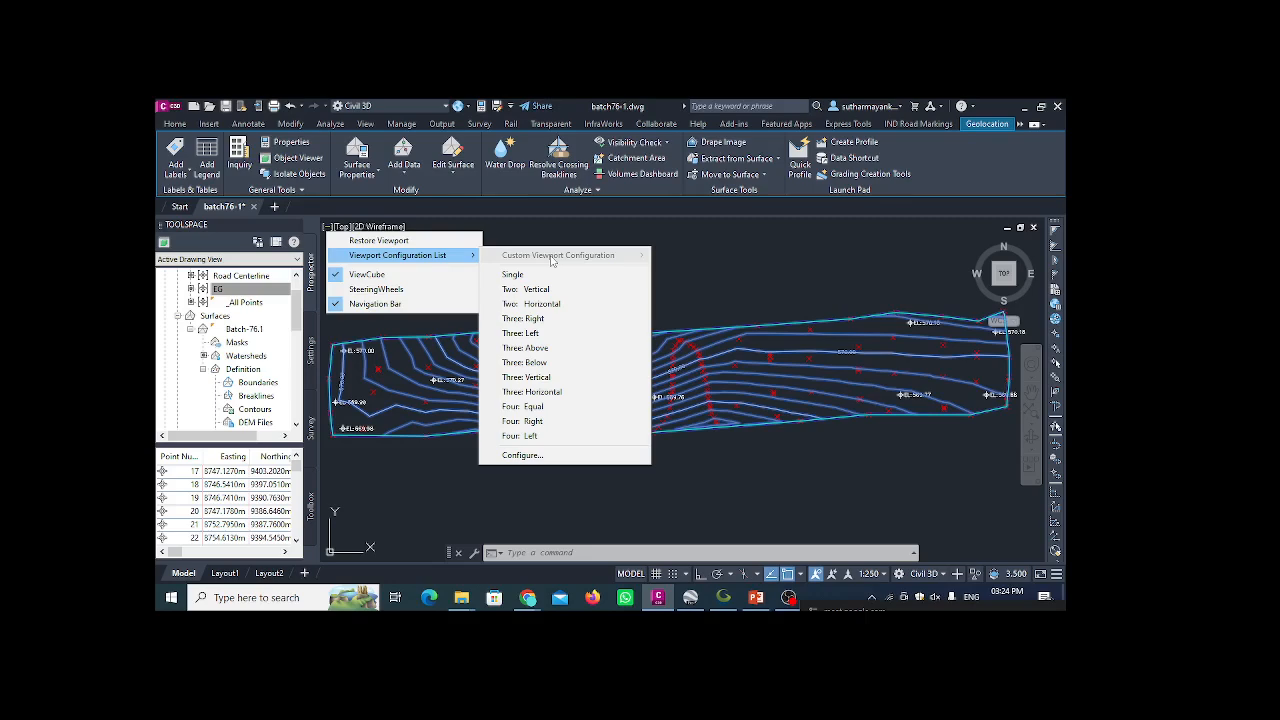
click(546, 290)
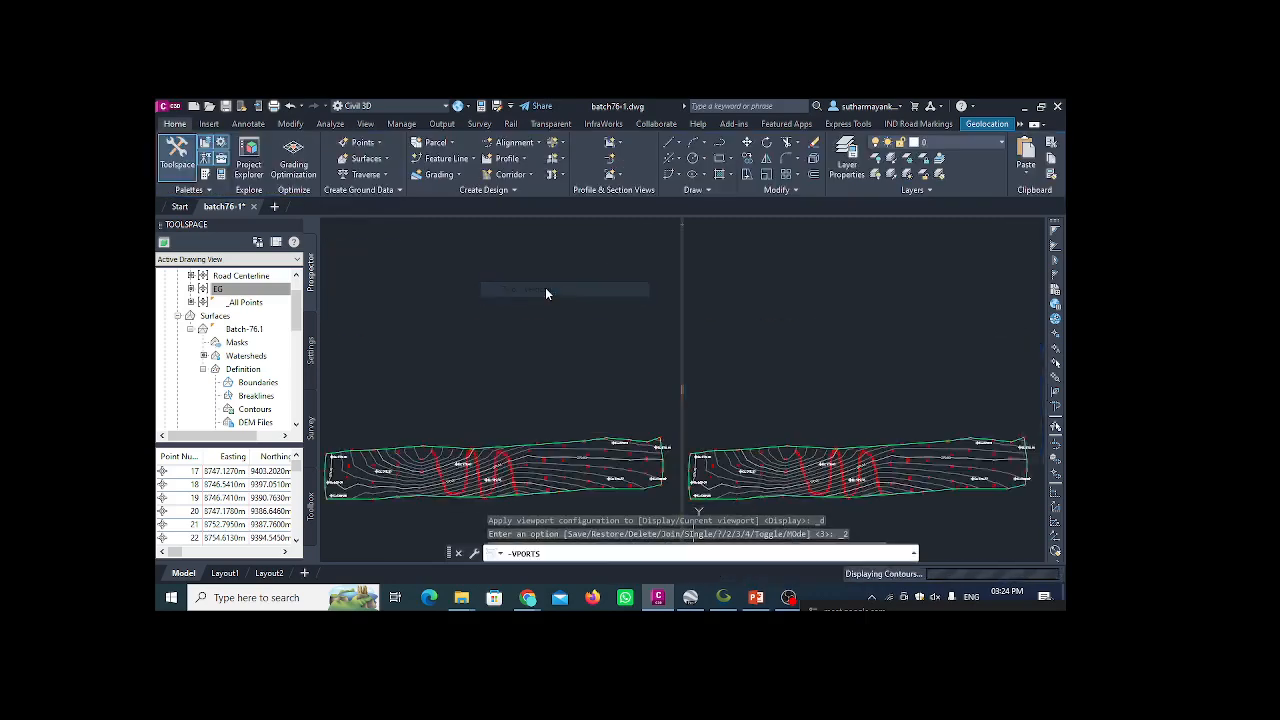
scroll(539, 306, down, 2)
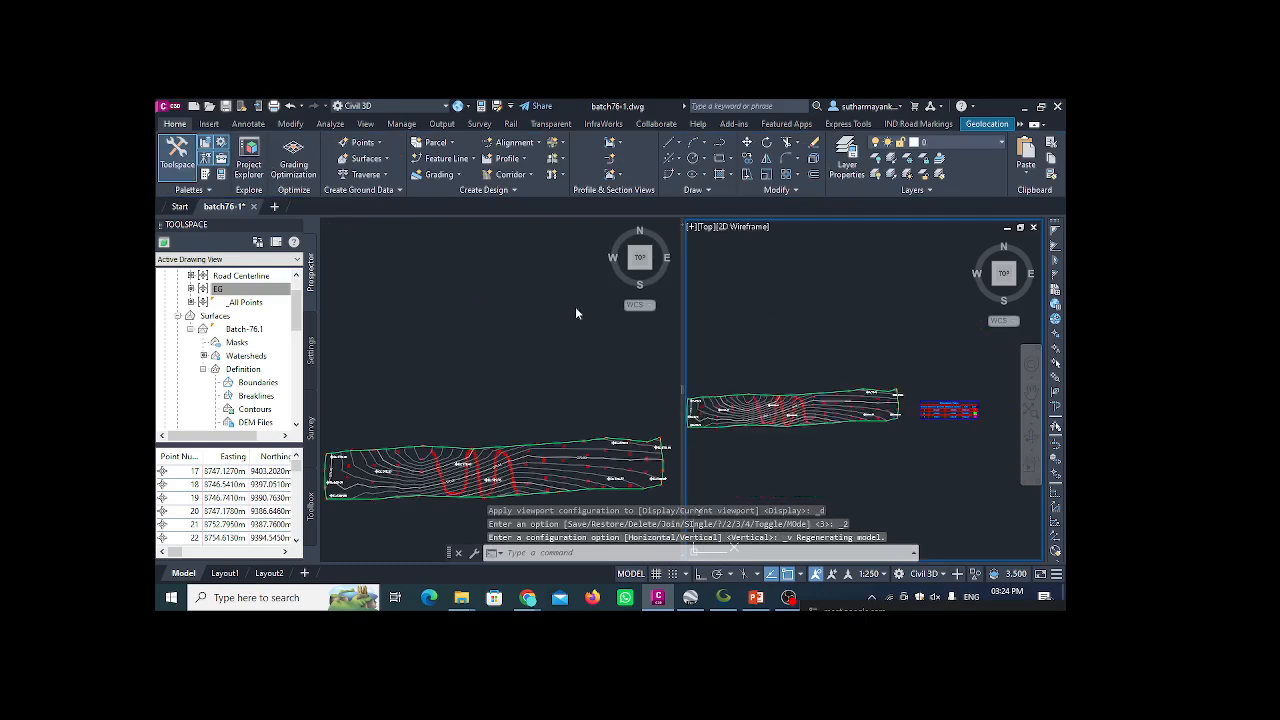
click(522, 384)
click(735, 324)
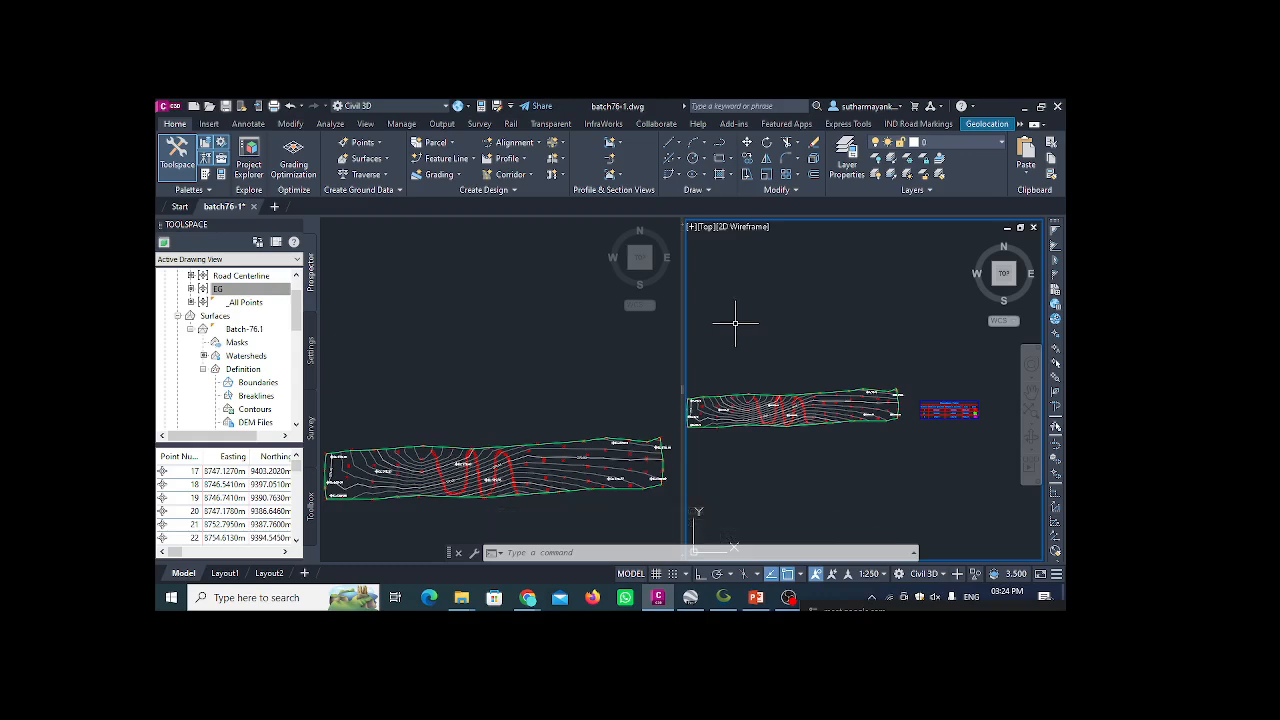
- Switch the second viewport to the SW Isometric view and frame the surface's triangles near the EL:570.27 point
scroll(737, 434, up, 5)
mouse_move(800, 300)
middle_down()
mouse_move(816, 362)
mouse_move(880, 374)
middle_up()
middle_drag(774, 369, 861, 364)
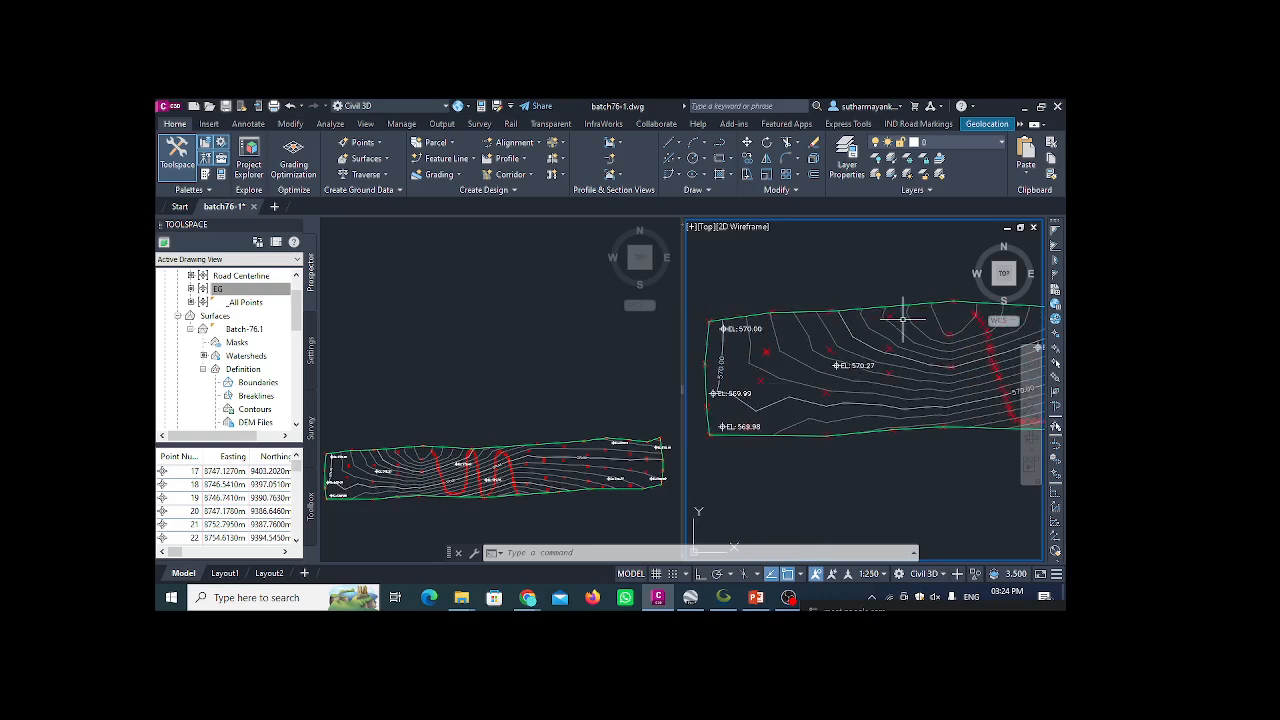
scroll(883, 343, up, 3)
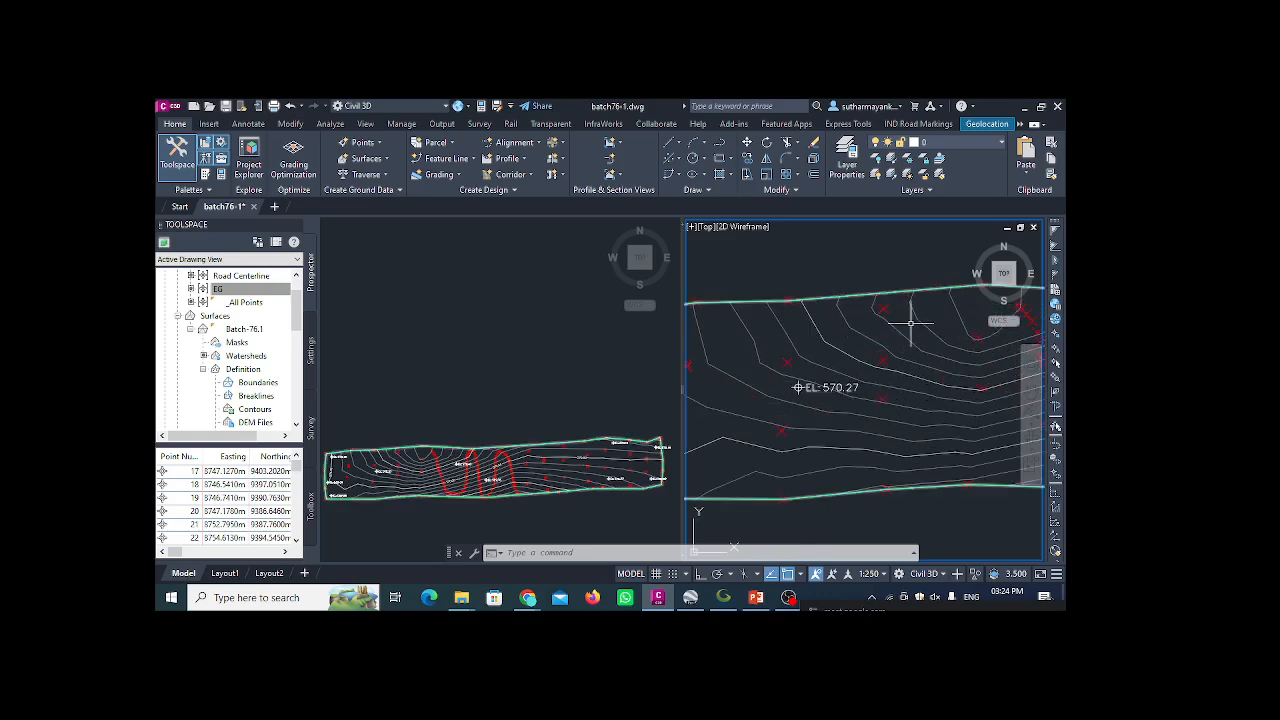
click(997, 287)
middle_drag(846, 271, 849, 350)
scroll(825, 342, up, 6)
scroll(768, 356, up, 4)
scroll(853, 350, down, 2)
scroll(864, 357, up, 3)
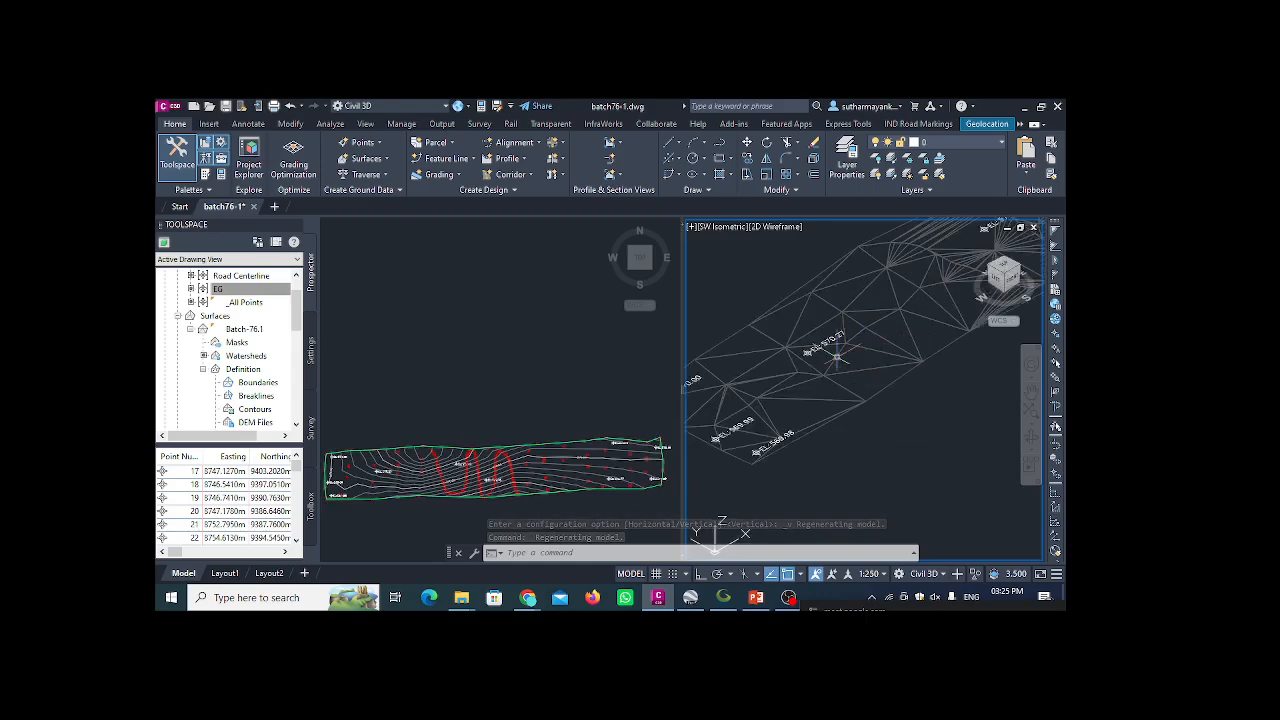
- Activate the plan-view viewport and examine the contours around the surface's western end
click(370, 450)
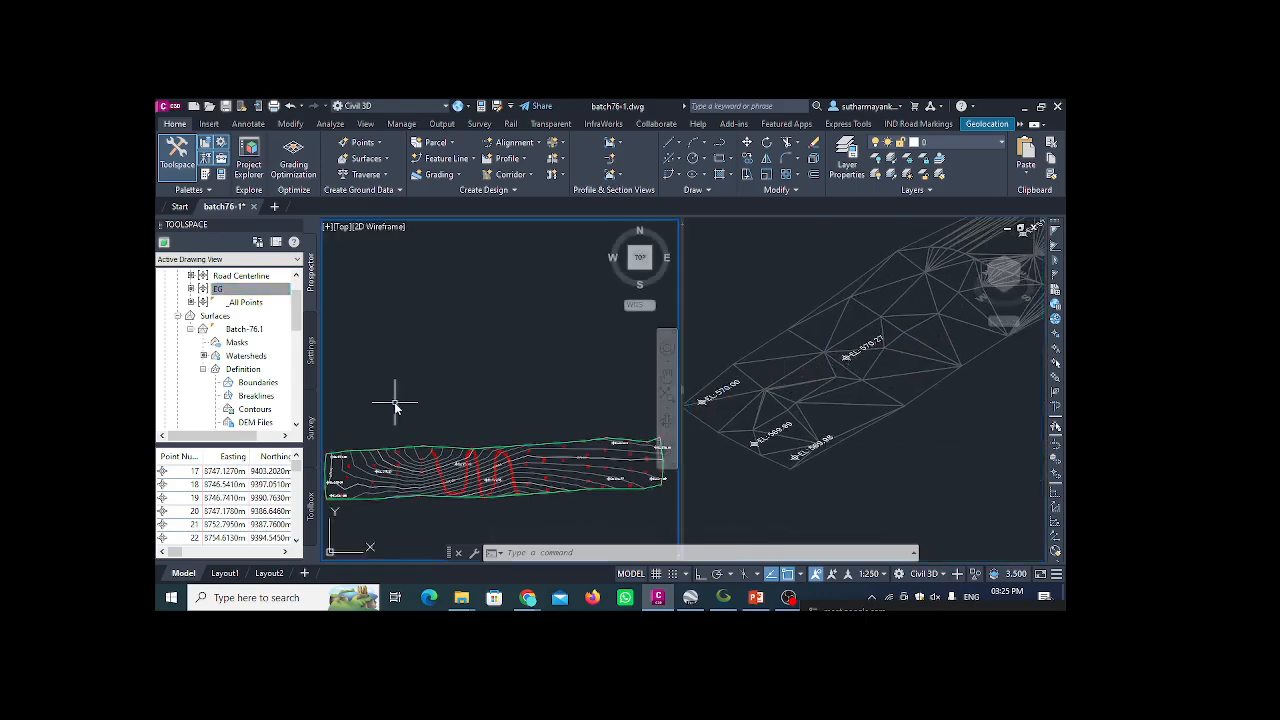
scroll(408, 457, up, 5)
scroll(571, 337, down, 5)
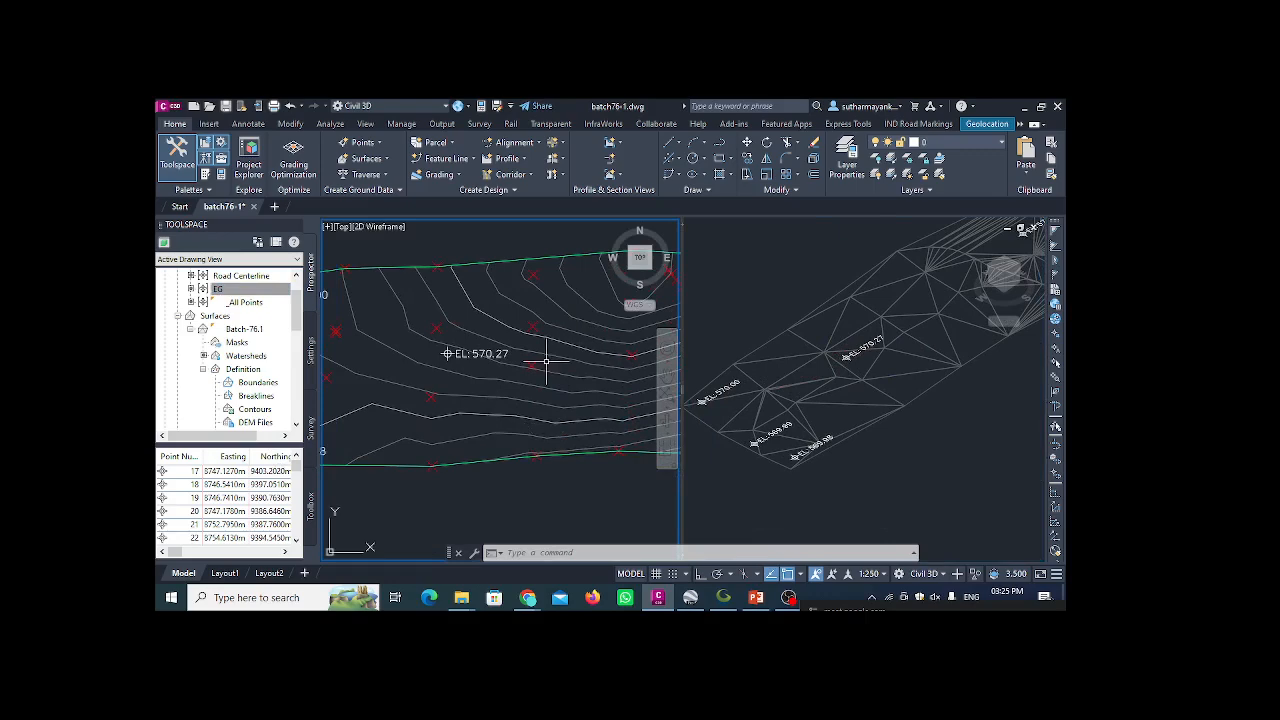
scroll(543, 366, up, 1)
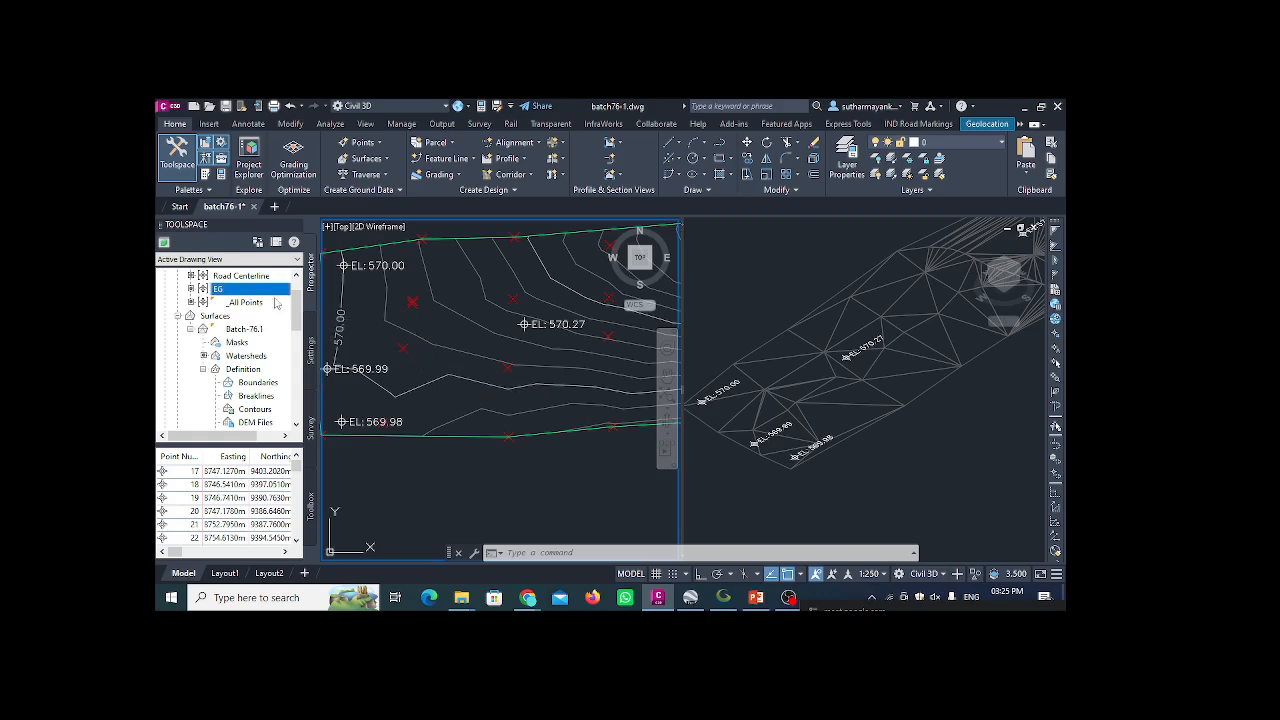
- Look through the Batch-76.1 surface's definition and select its Breaklines and Boundaries entries
scroll(214, 317, up, 1)
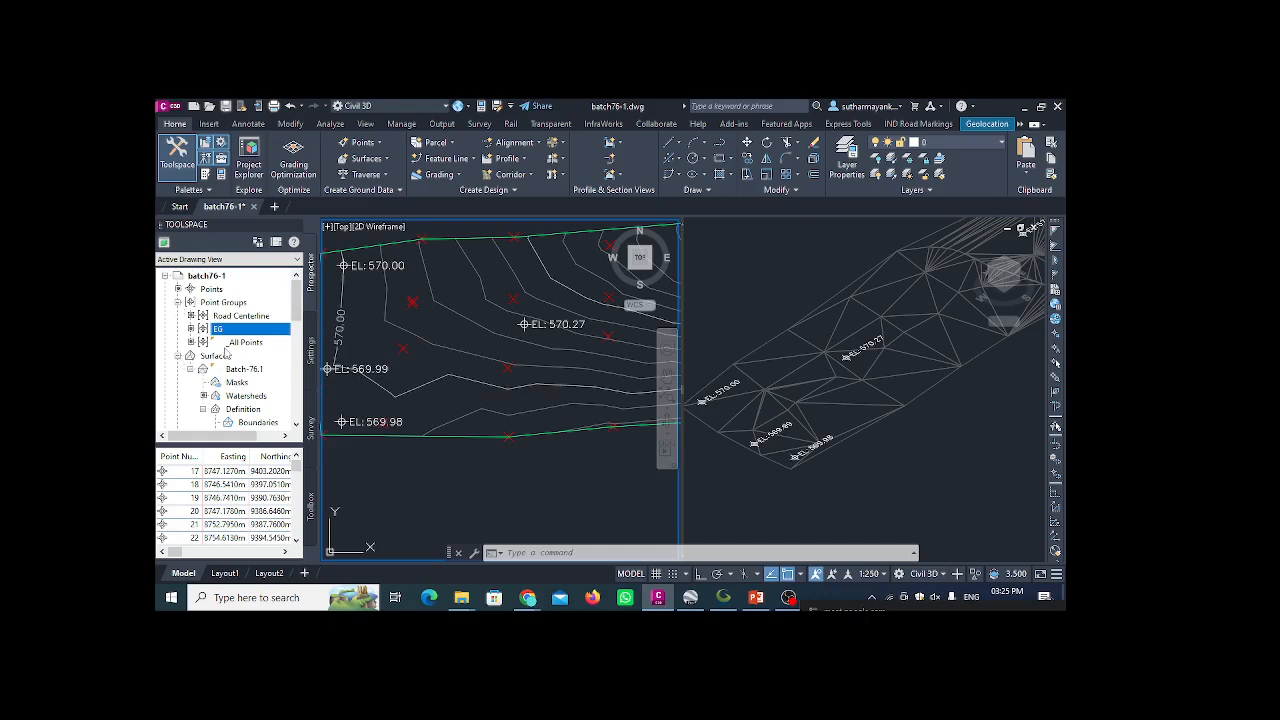
scroll(226, 352, down, 1)
scroll(241, 369, down, 1)
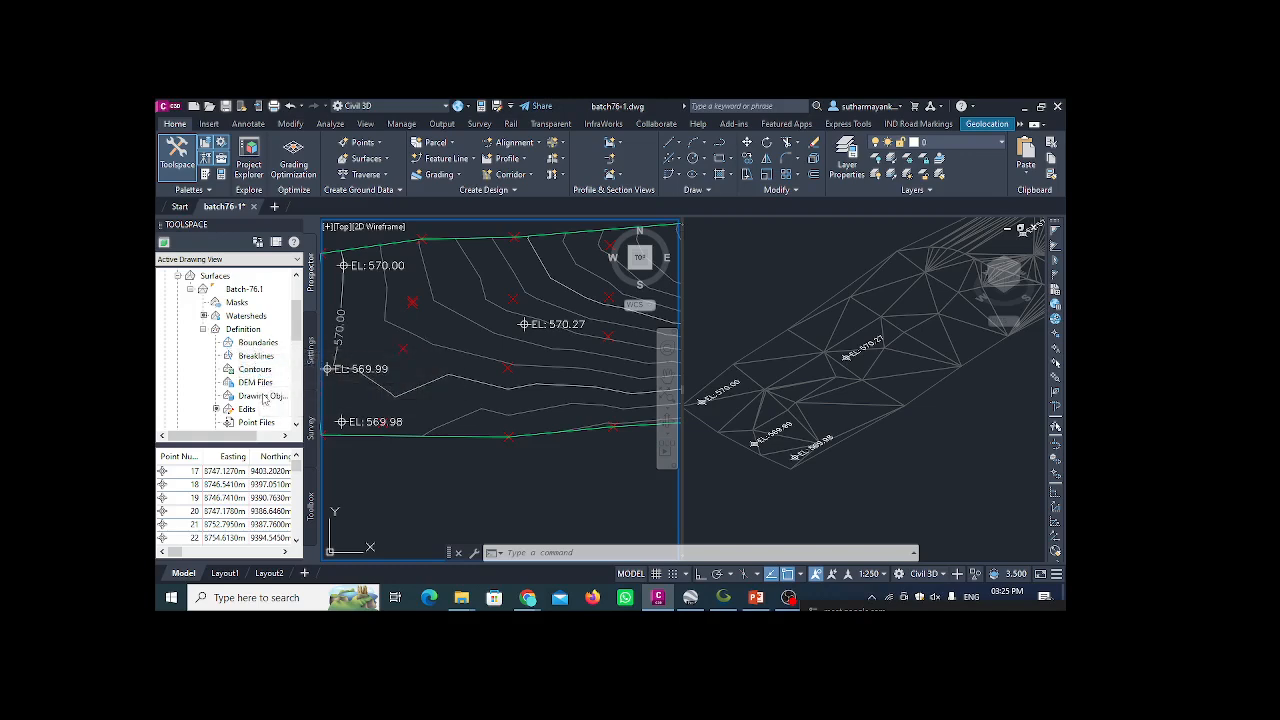
click(255, 356)
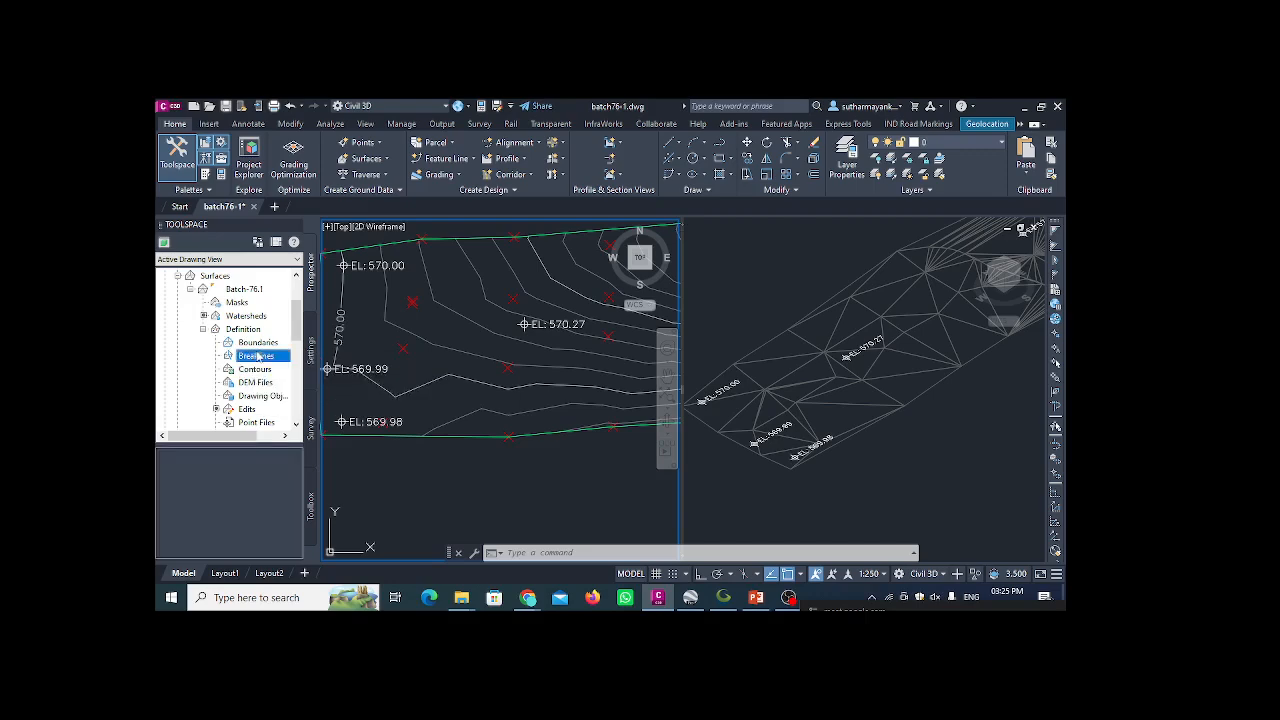
click(259, 343)
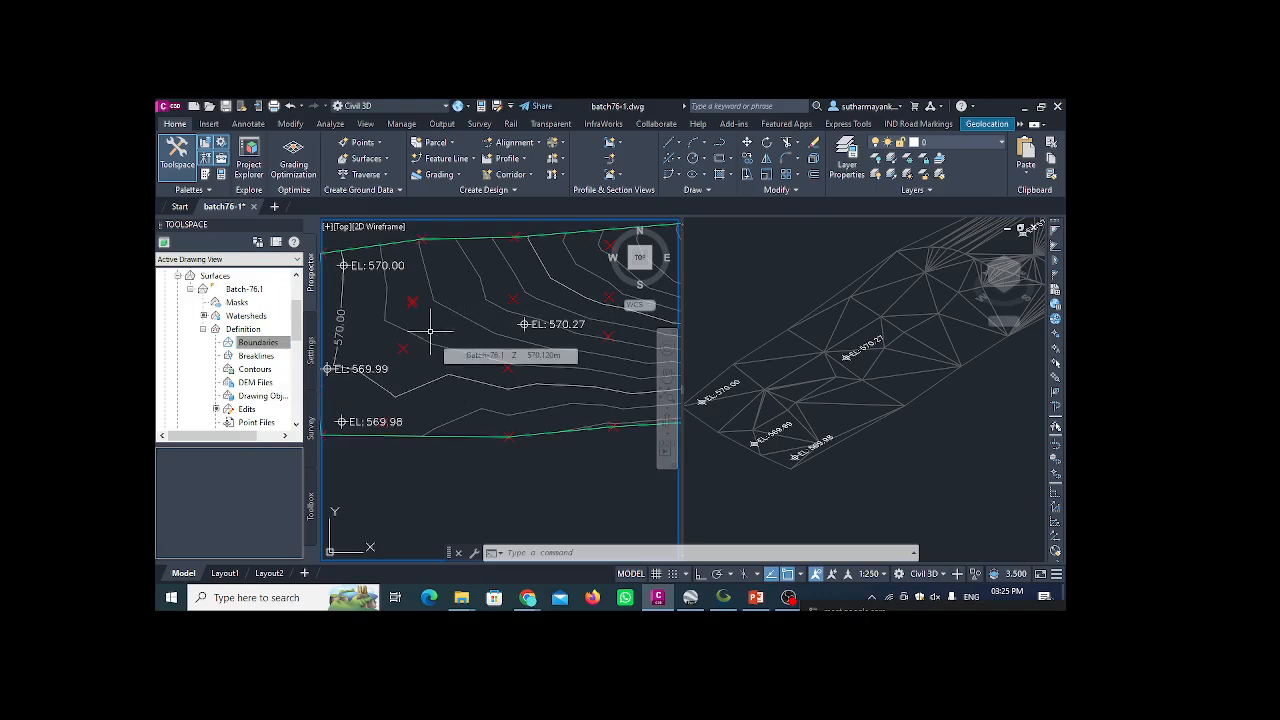
- Draw a rectangle about 12 m by 11 m over the contours between the EL:569.99 and EL:570.27 points
text(rec)
key(Return)
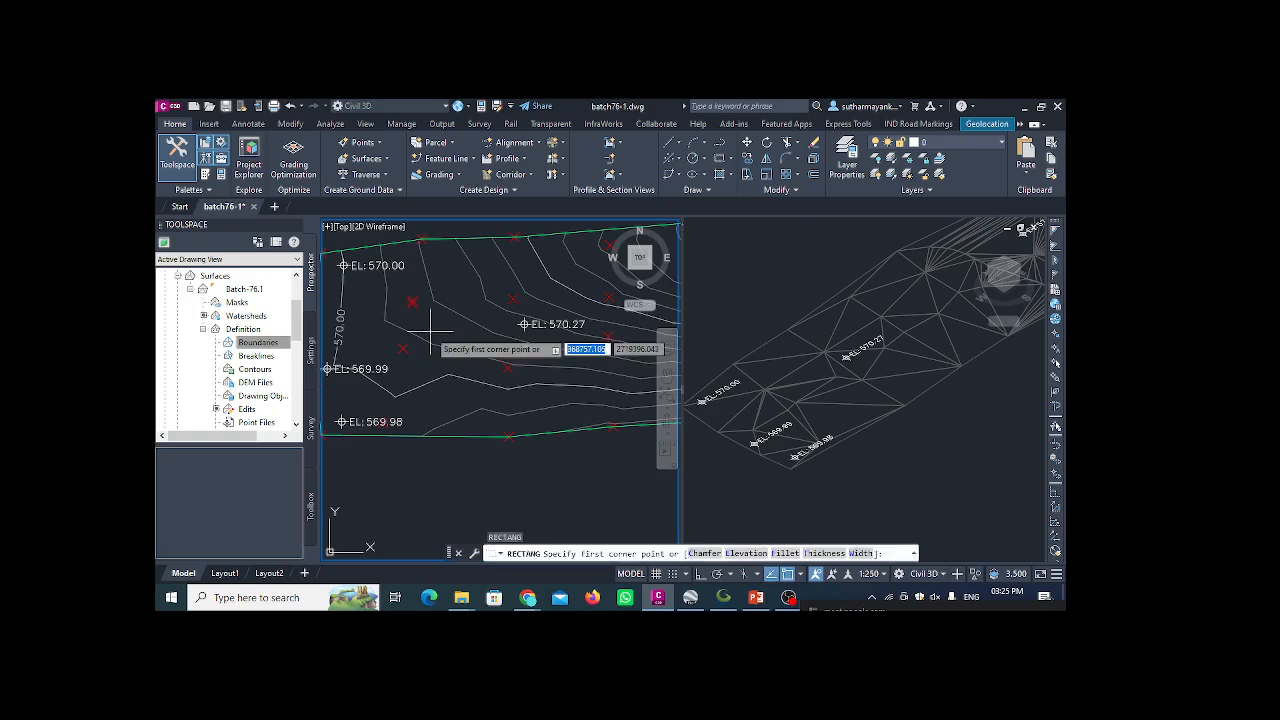
click(377, 291)
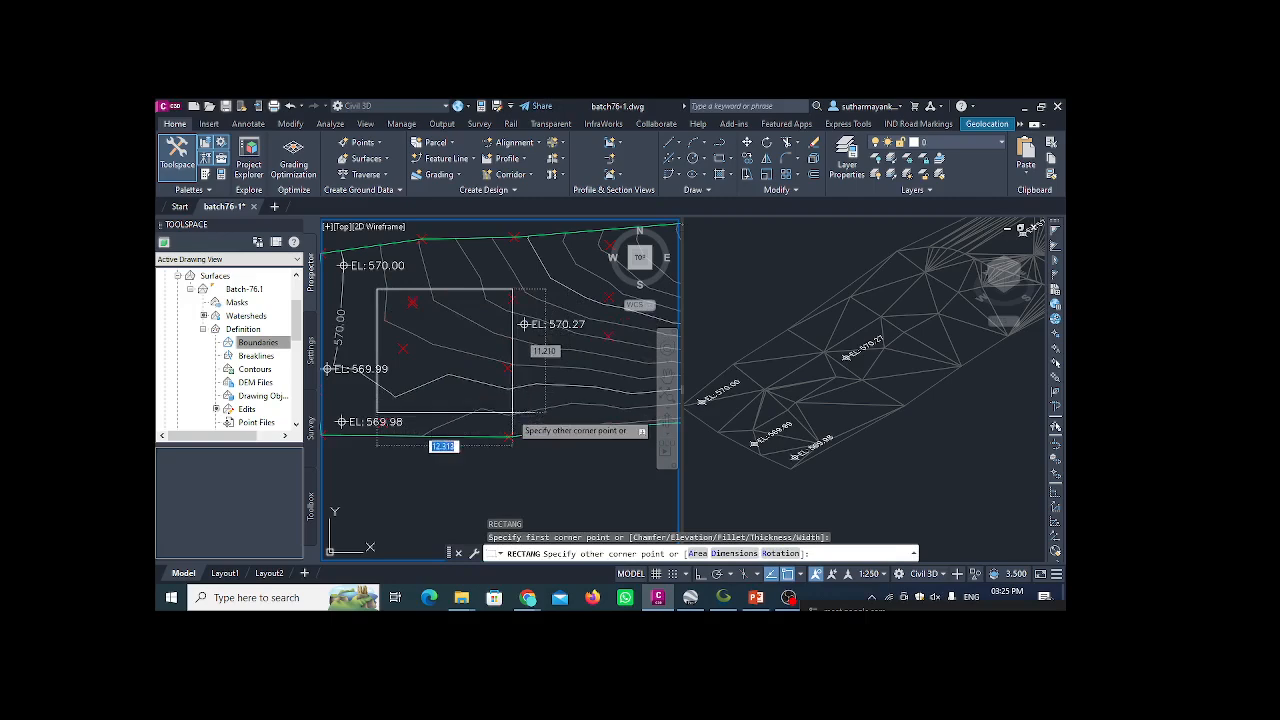
click(508, 413)
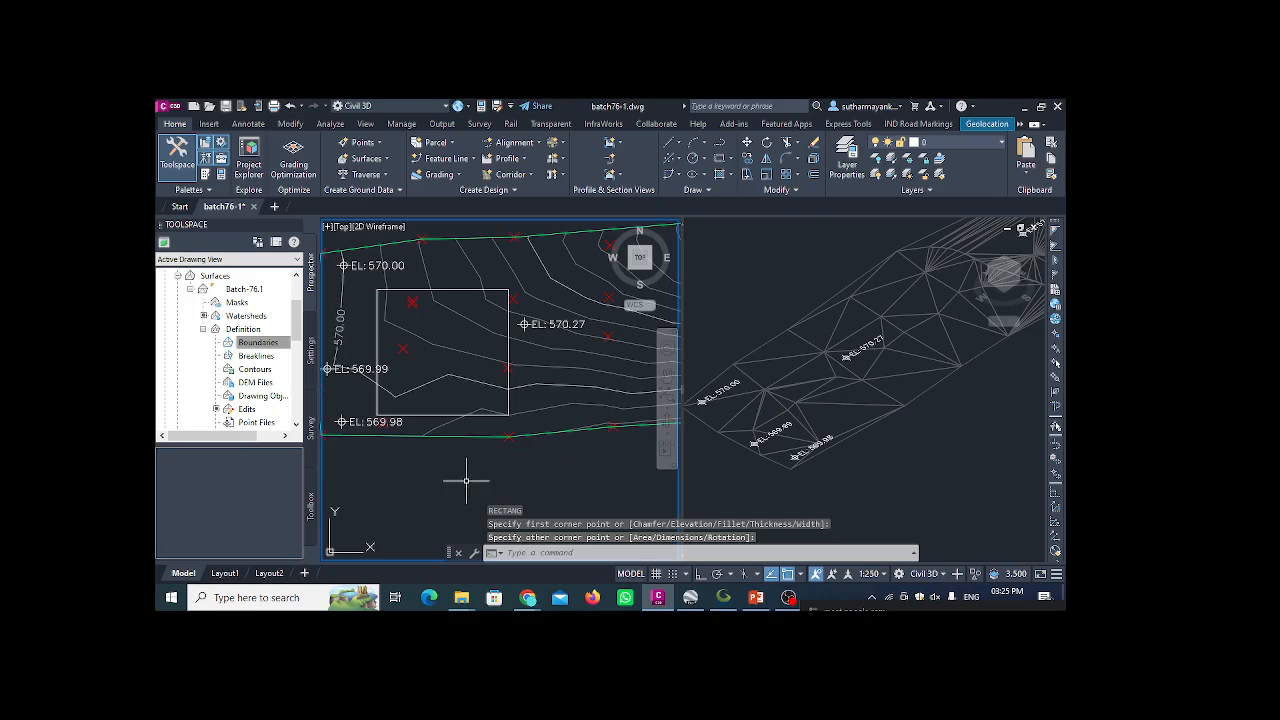
key(Escape)
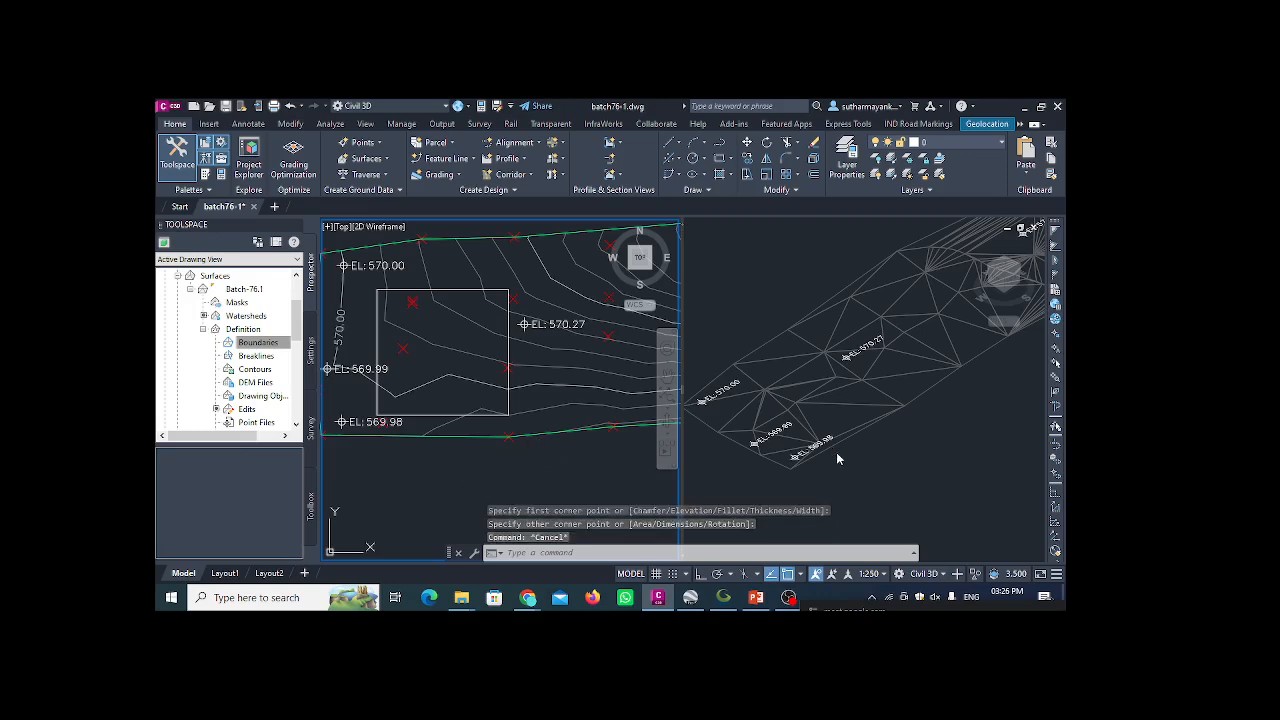
click(857, 478)
click(608, 478)
click(508, 355)
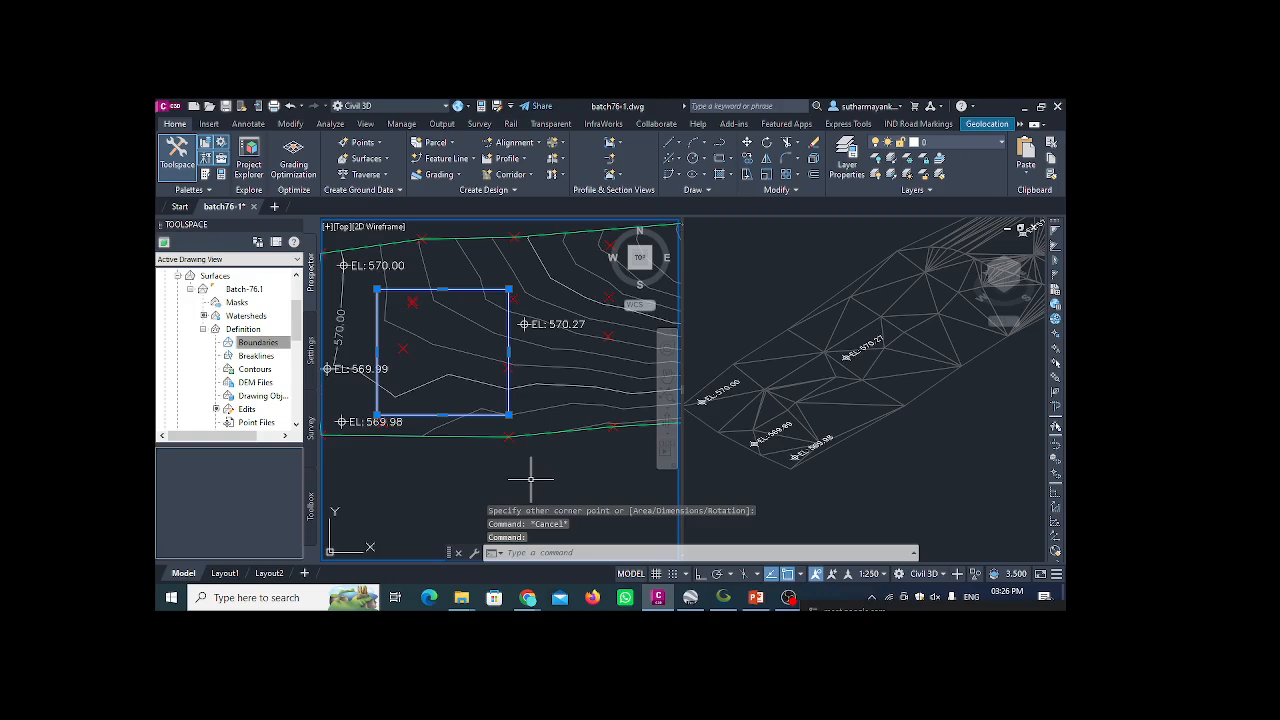
key(Escape)
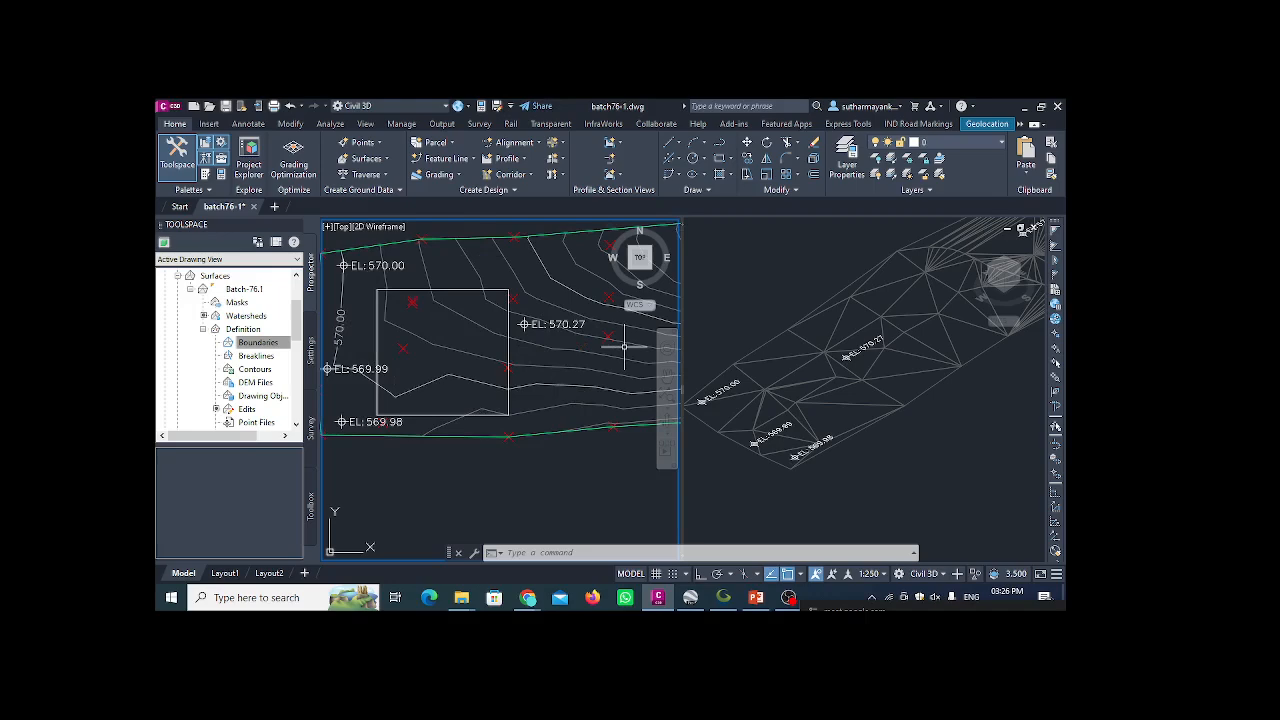
- Add an Outer boundary named 1 to the Batch-76.1 surface, using the rectangle as its outline
right_click(266, 347)
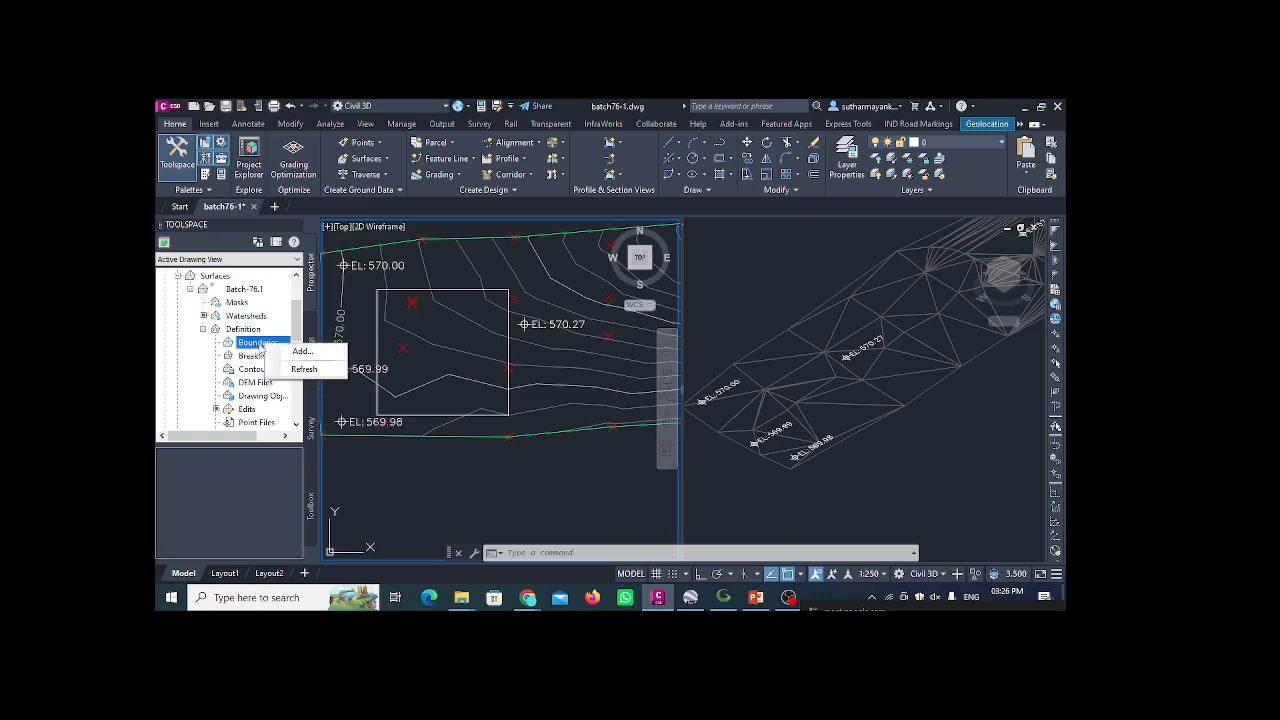
click(260, 347)
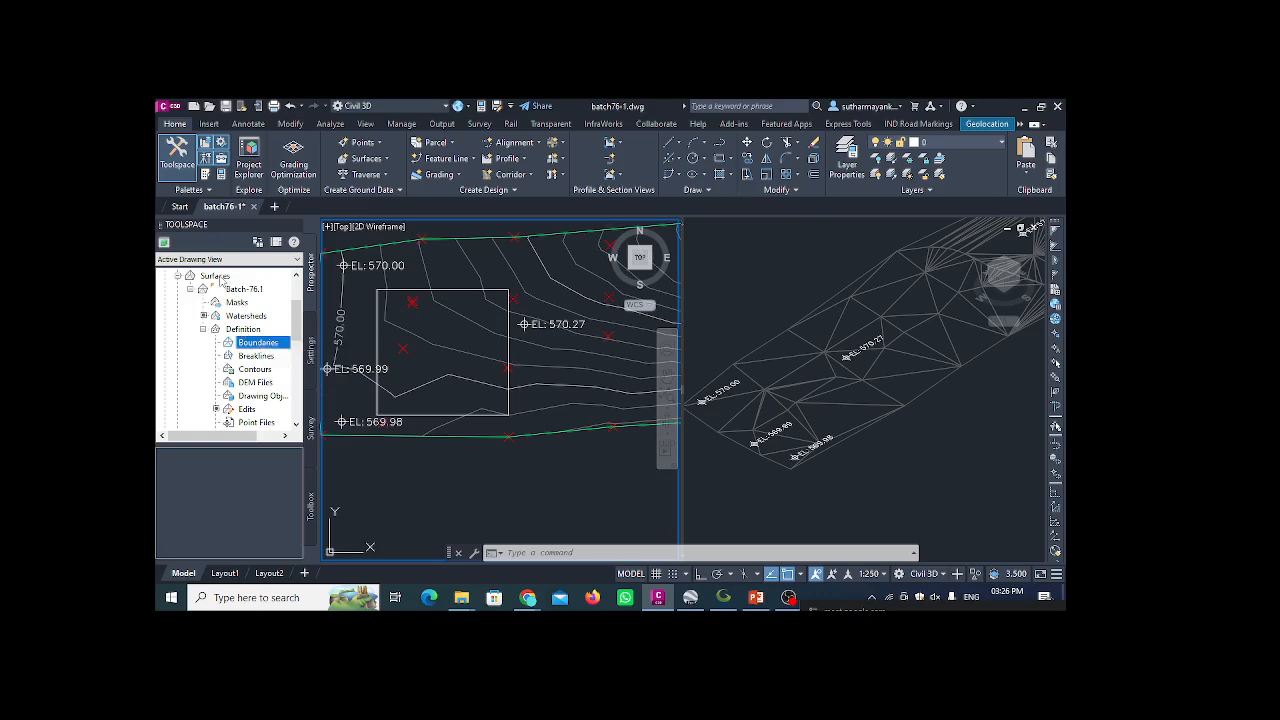
right_click(268, 343)
click(297, 350)
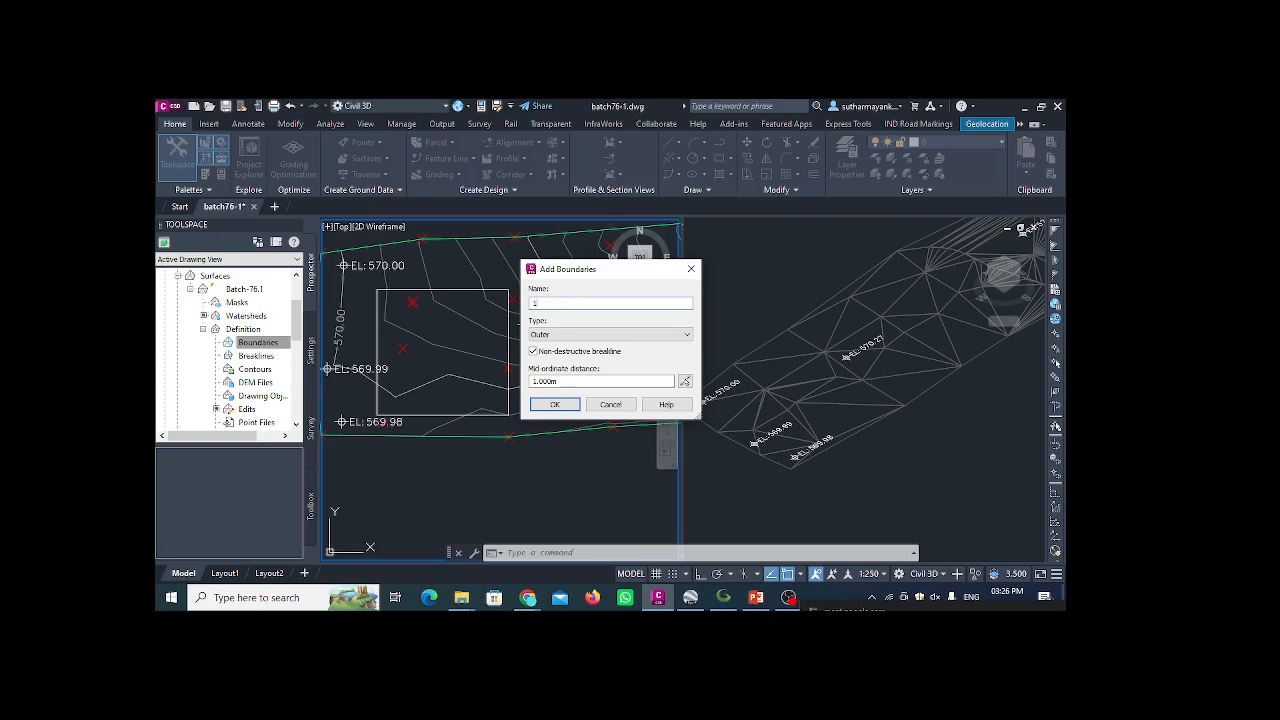
click(579, 335)
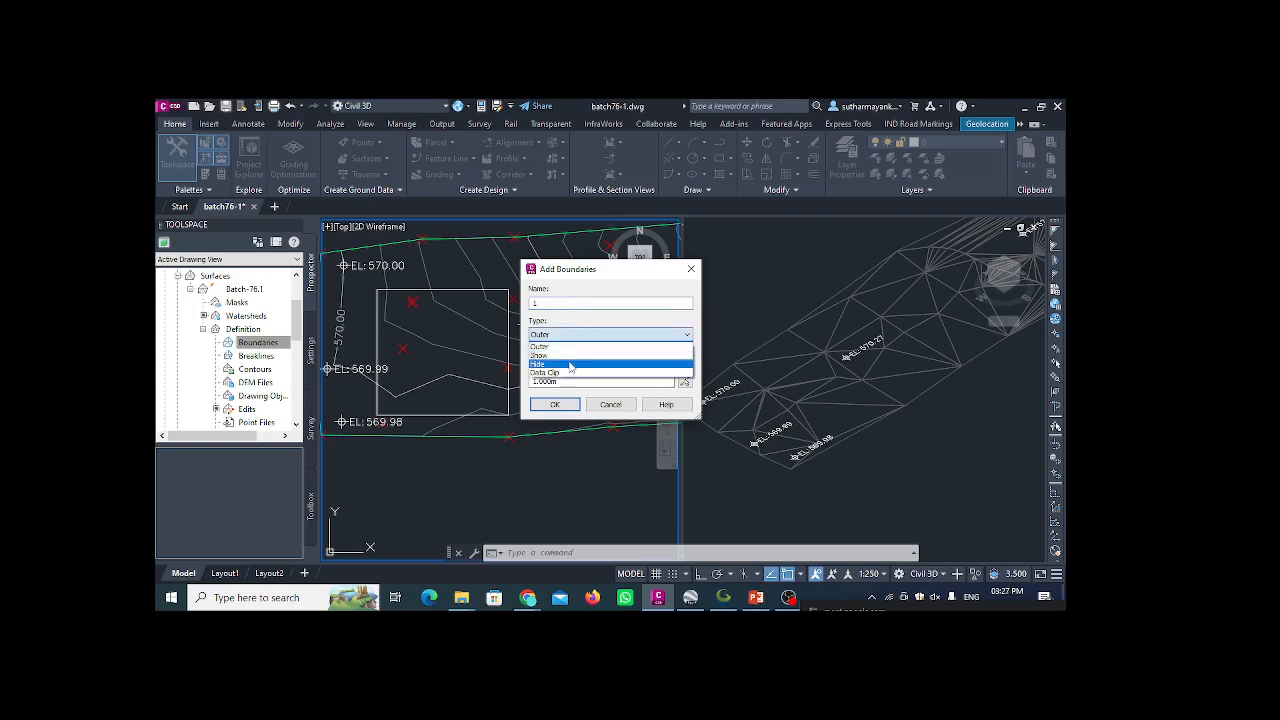
click(570, 364)
click(567, 336)
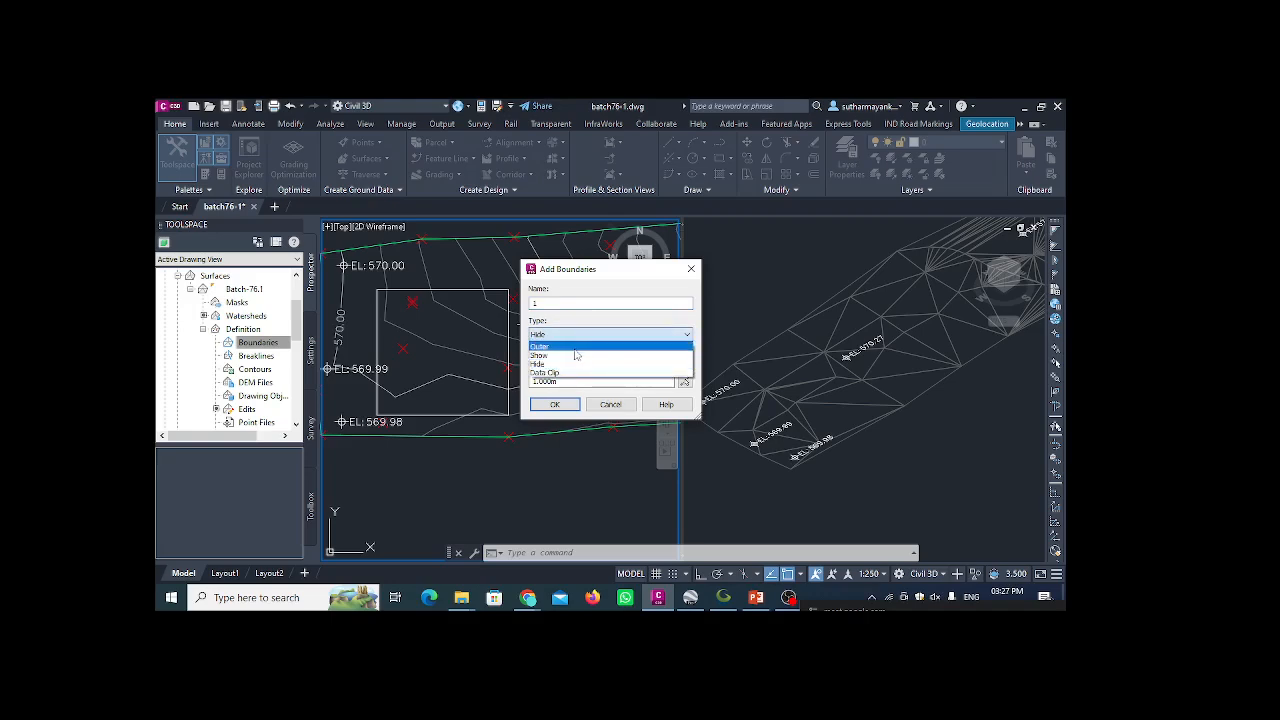
click(577, 346)
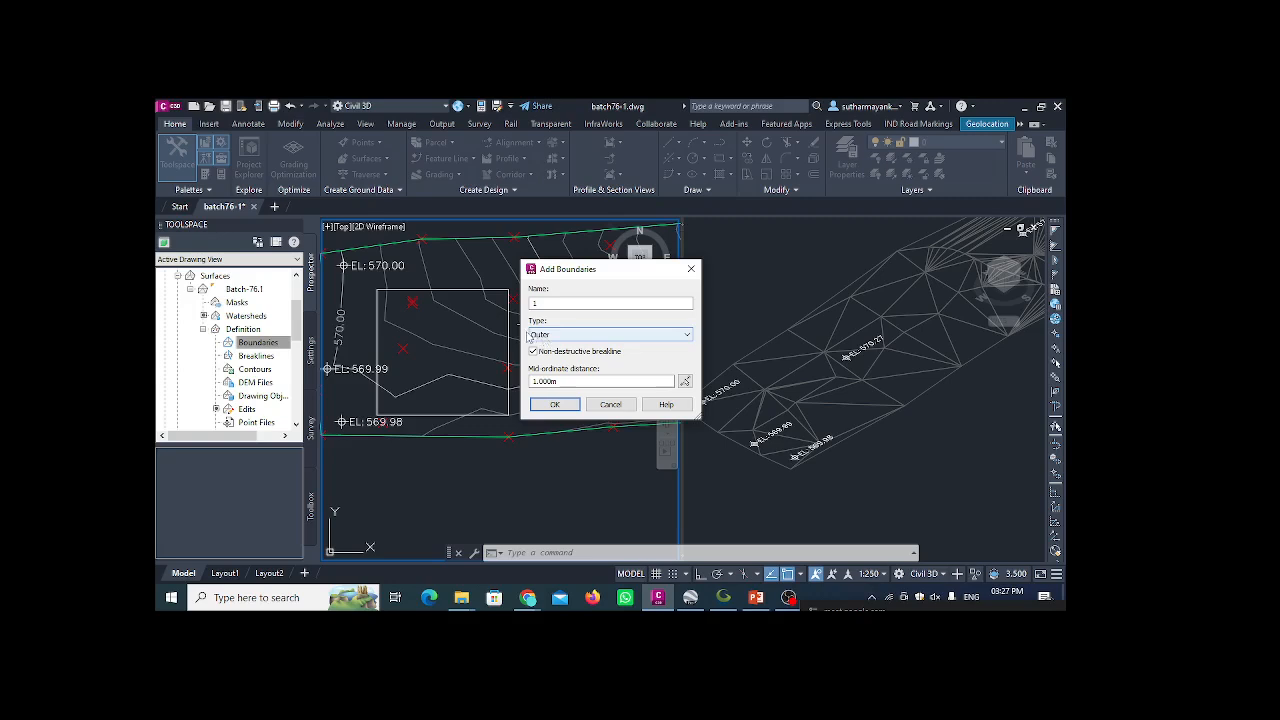
click(543, 381)
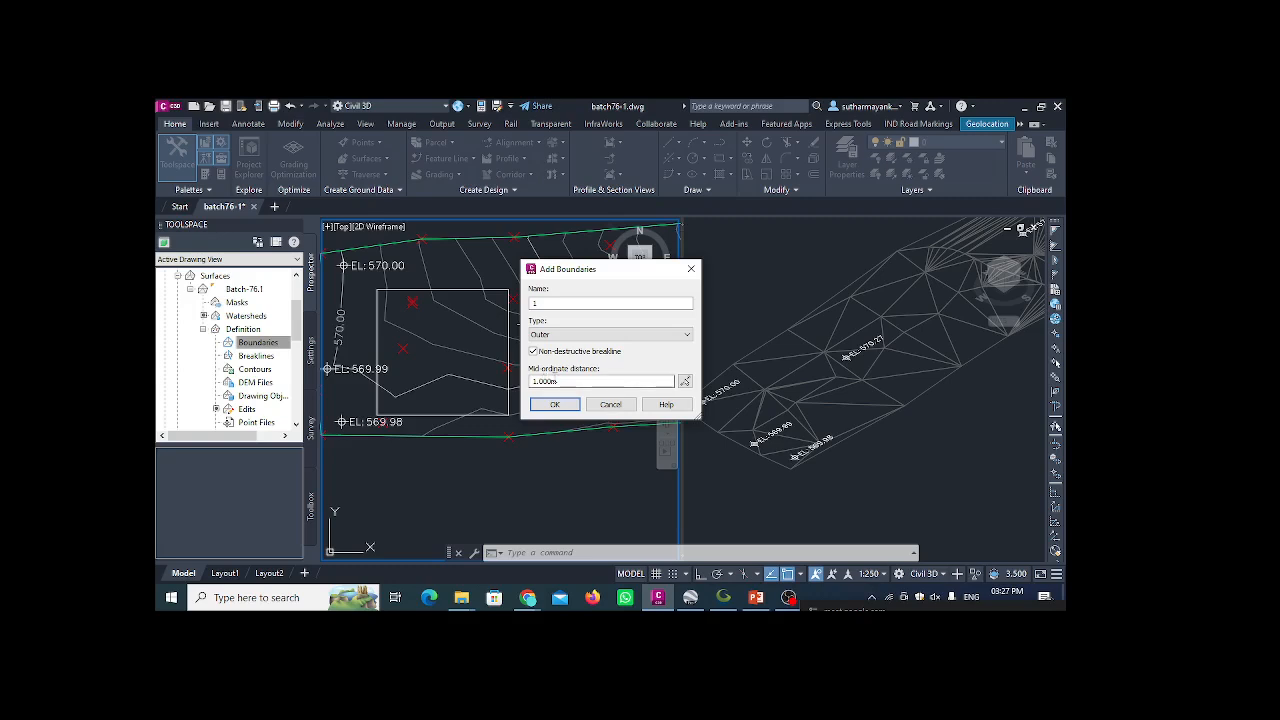
click(558, 404)
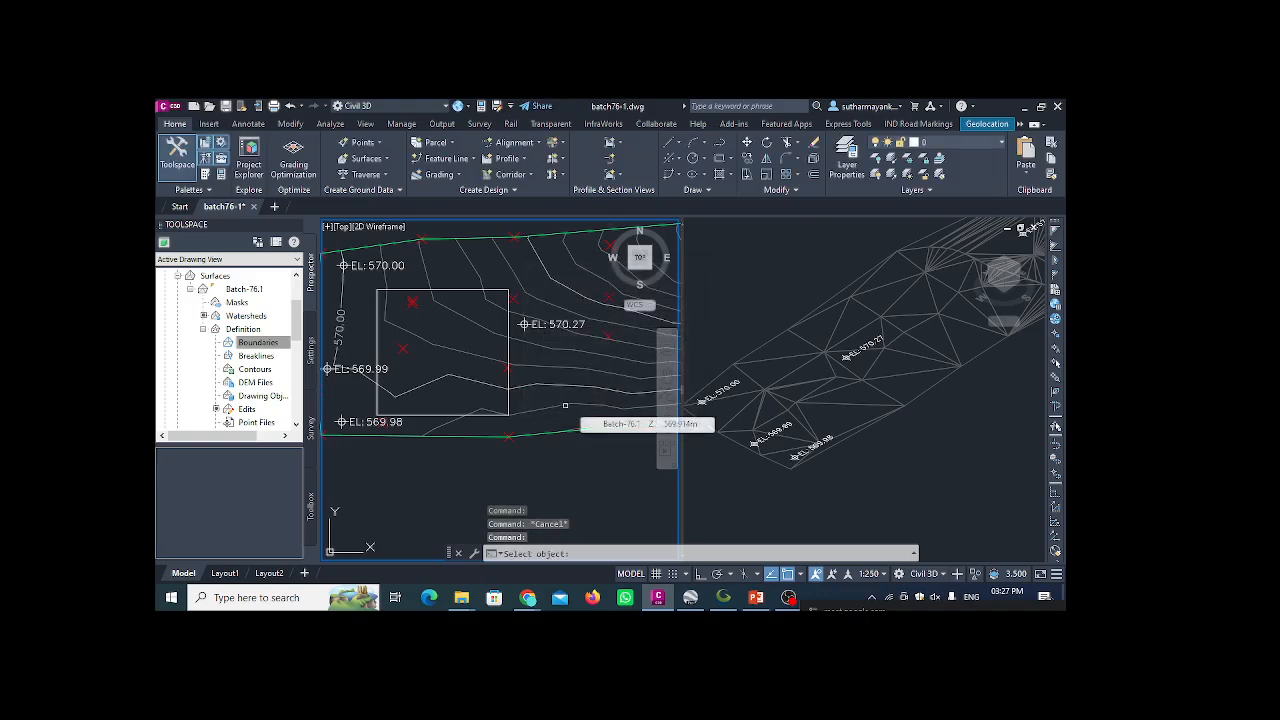
click(506, 408)
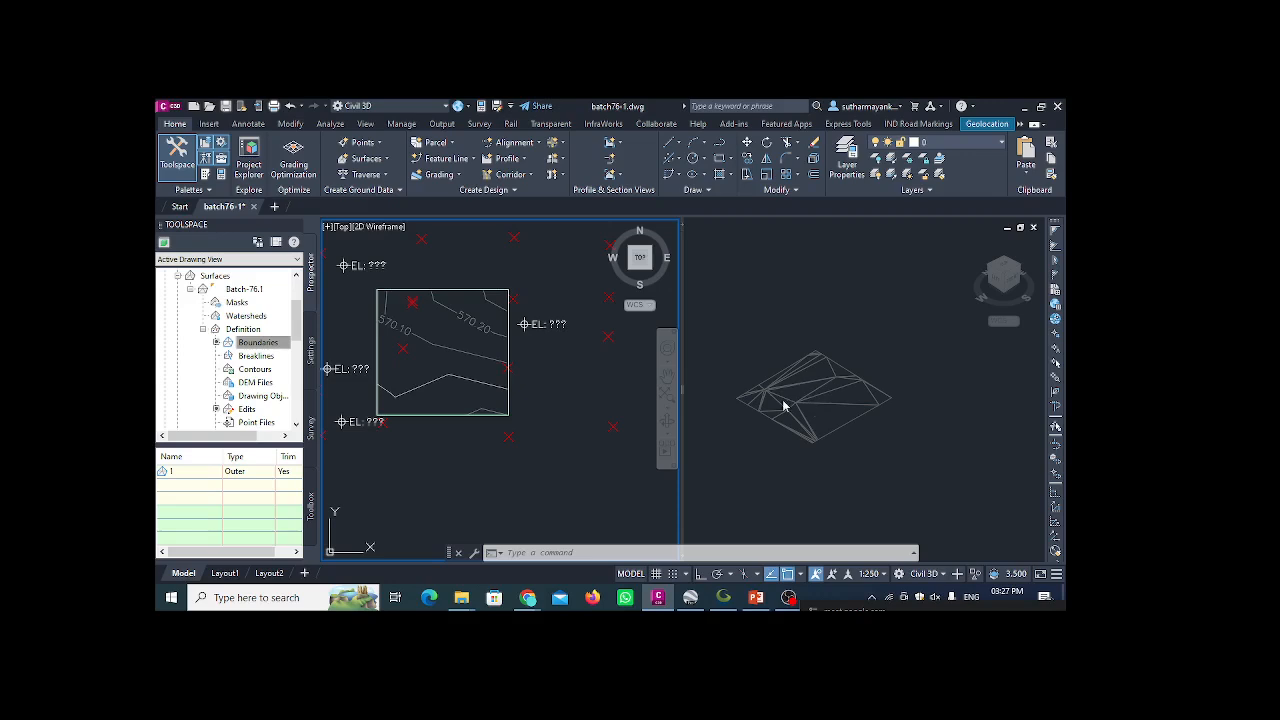
- Inspect the clipped contours inside the rectangle and undo the Outer boundary on Batch-76.1
scroll(424, 343, up, 5)
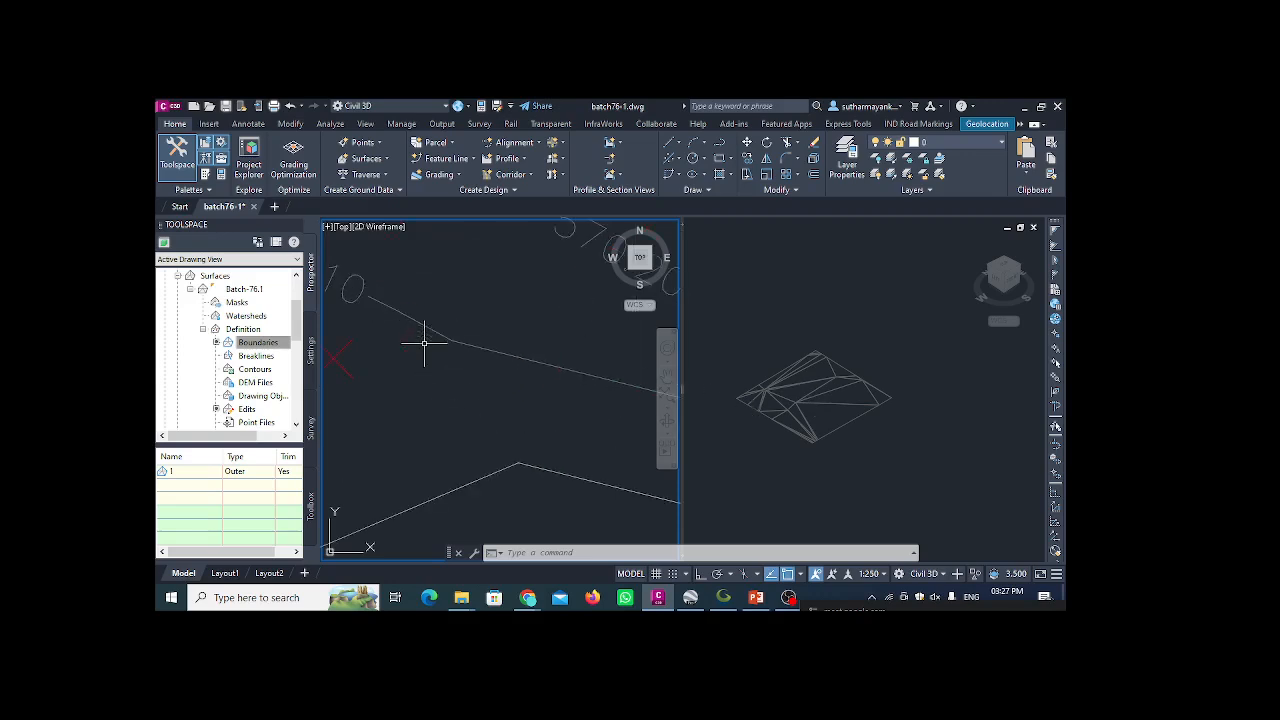
scroll(485, 390, down, 5)
scroll(476, 382, up, 5)
scroll(511, 378, down, 5)
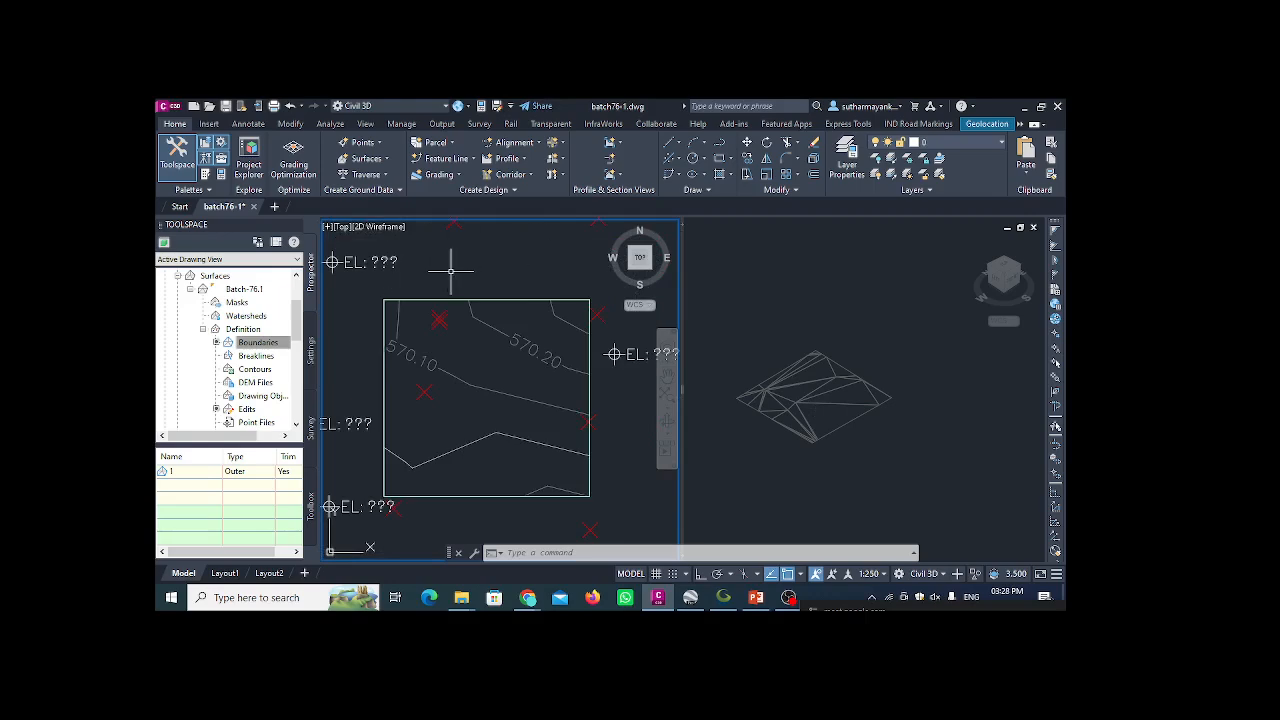
key(ctrl+z)
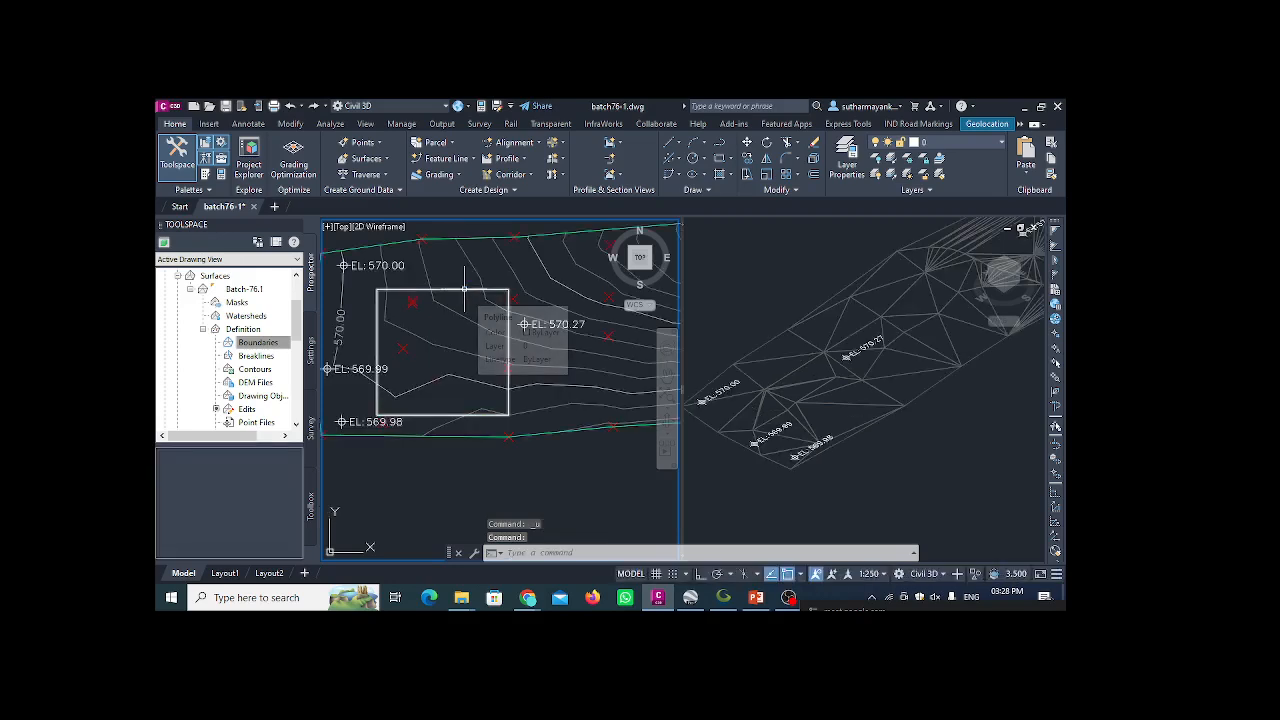
- Add a Hide boundary to the Batch-76.1 surface from the rectangle, leaving its name blank
click(262, 342)
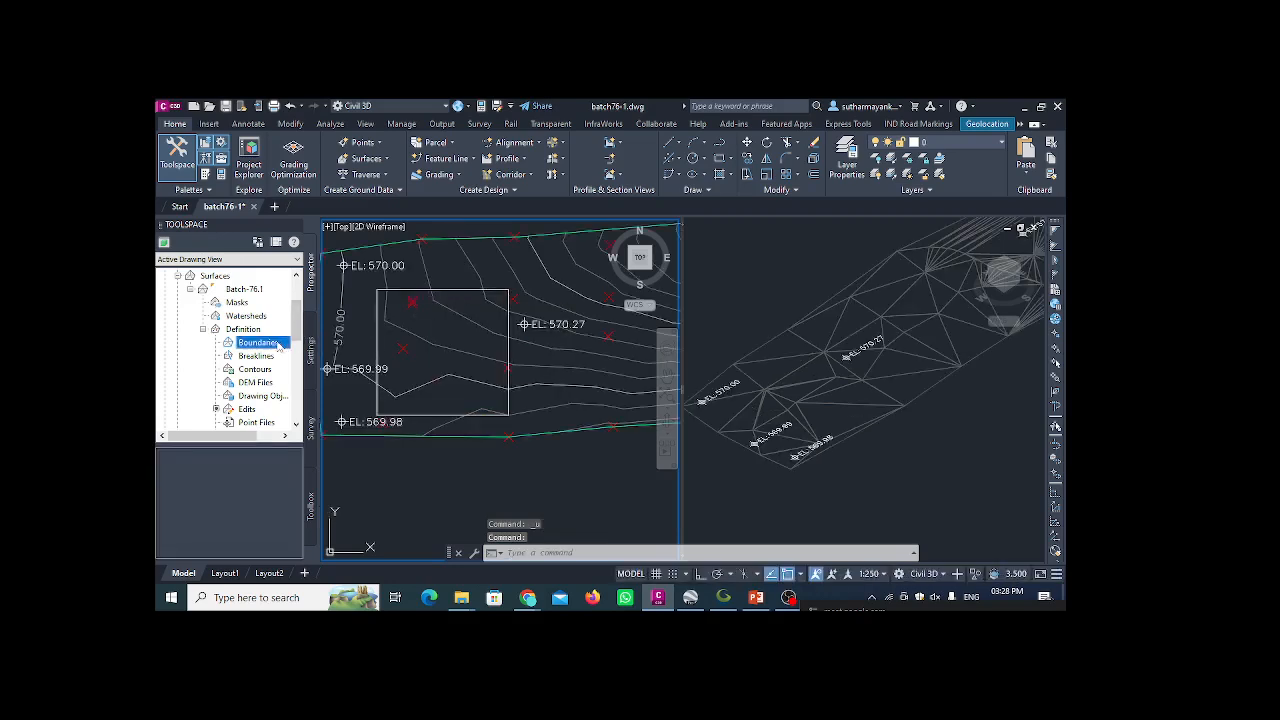
right_click(279, 345)
click(310, 348)
click(588, 336)
click(587, 359)
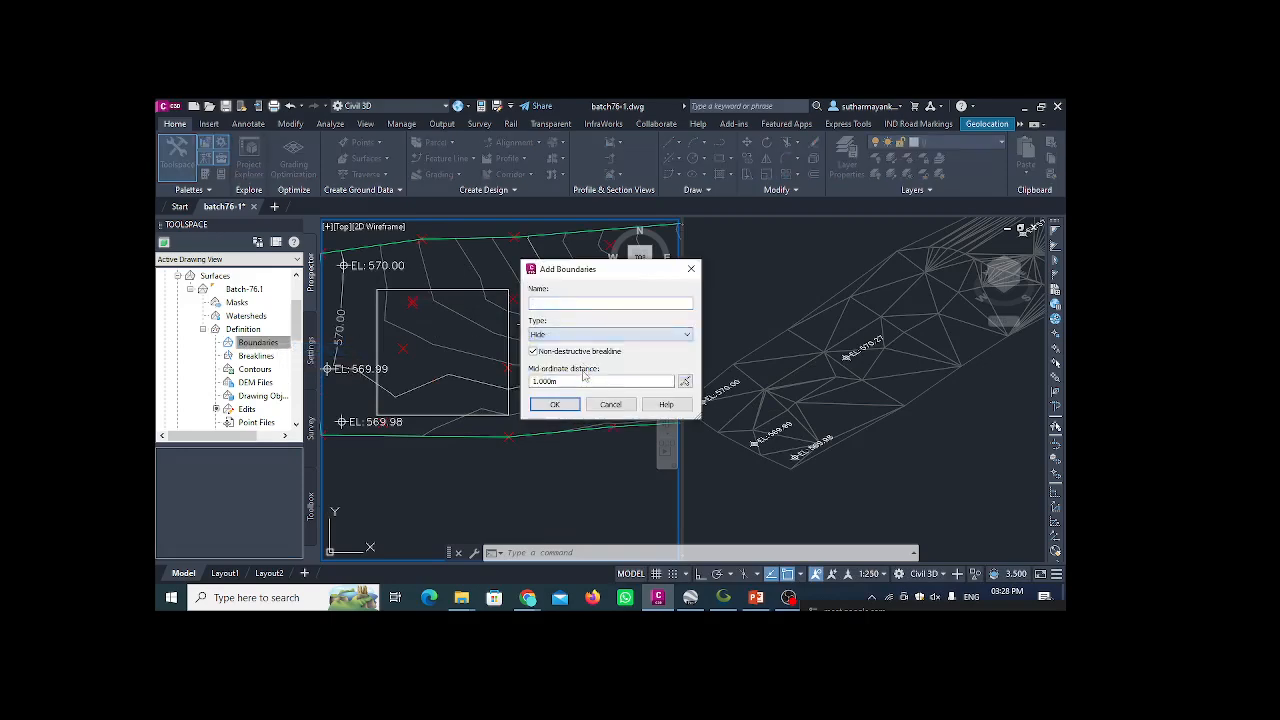
click(555, 404)
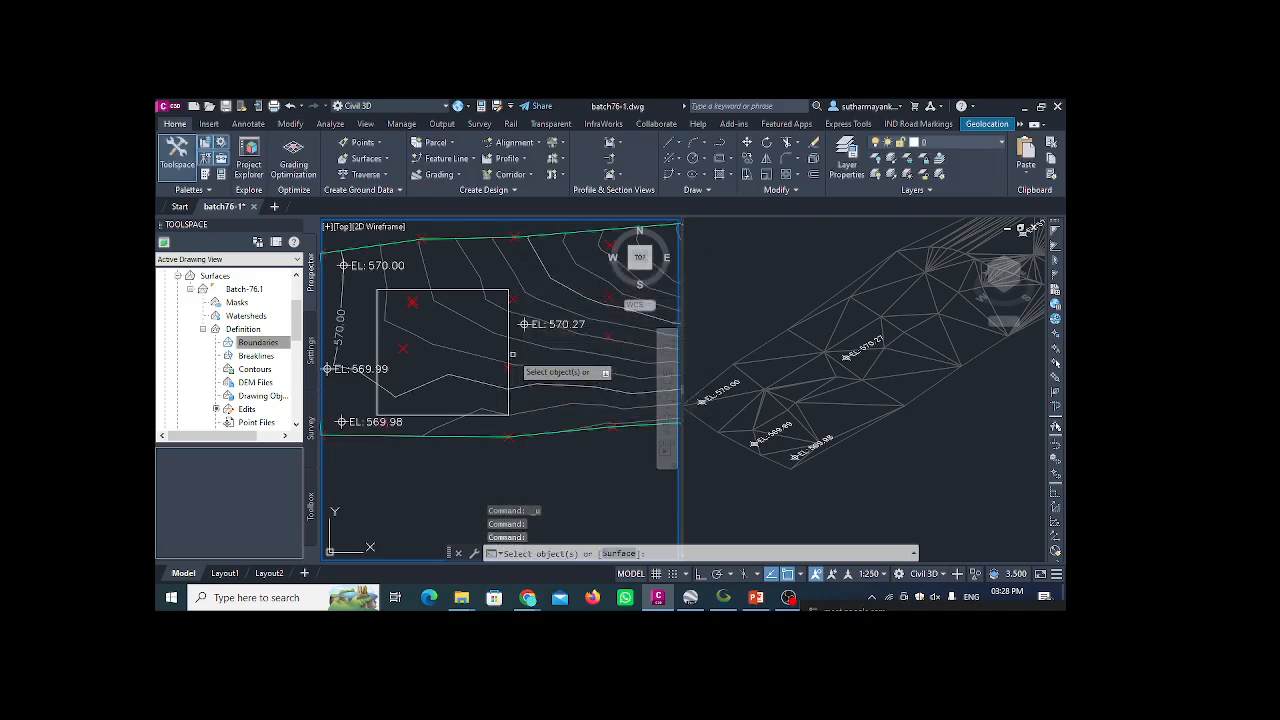
click(508, 351)
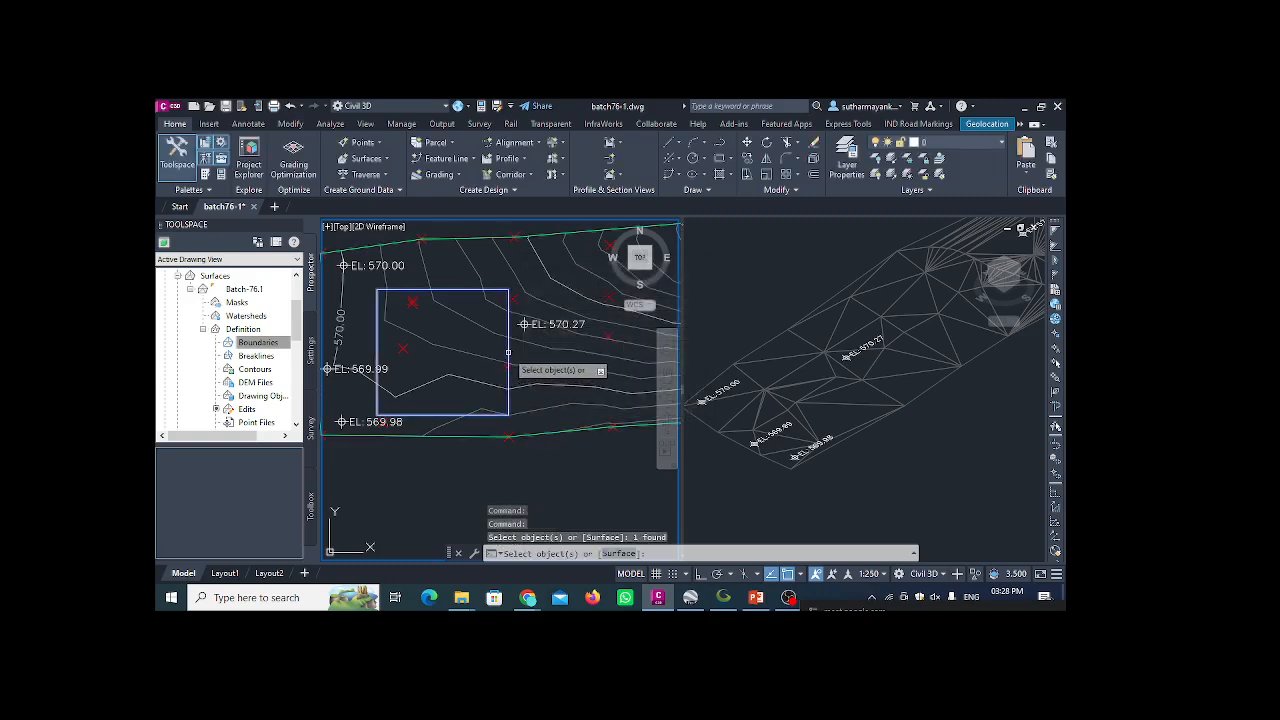
key(Return)
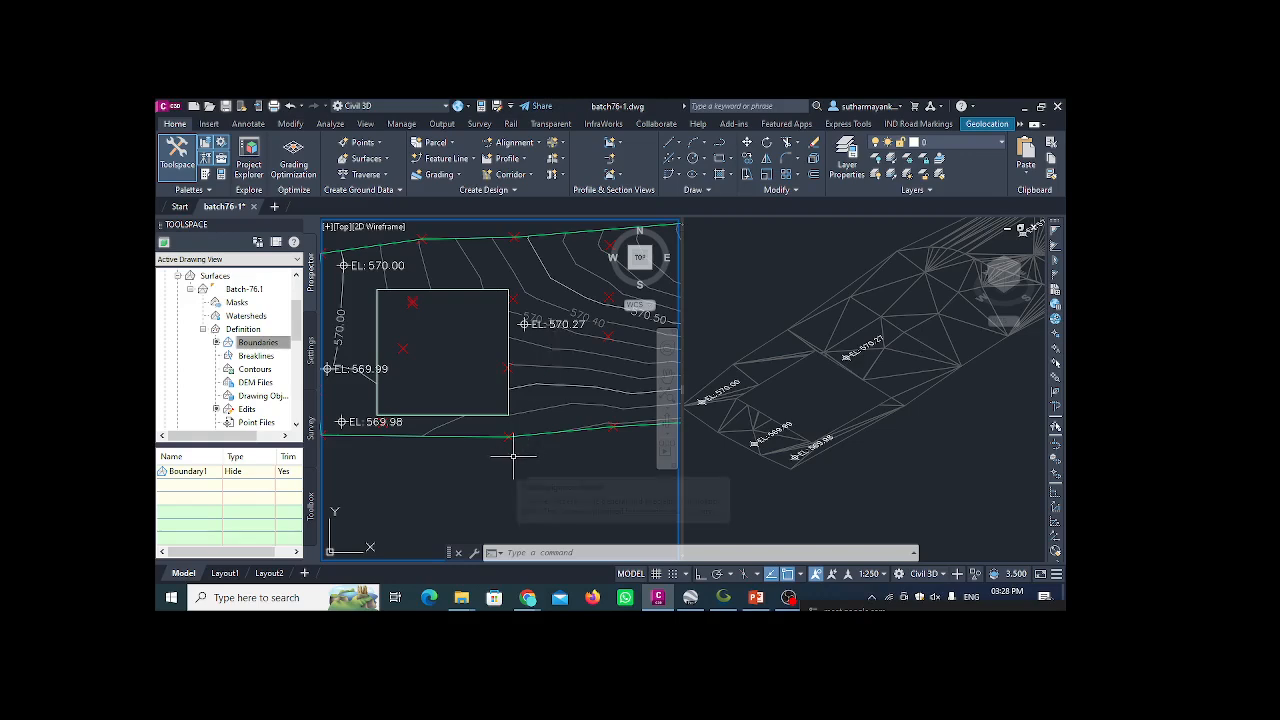
- Undo the Hide boundary on Batch-76.1 and erase the rectangle from the plan view
key(ctrl+z)
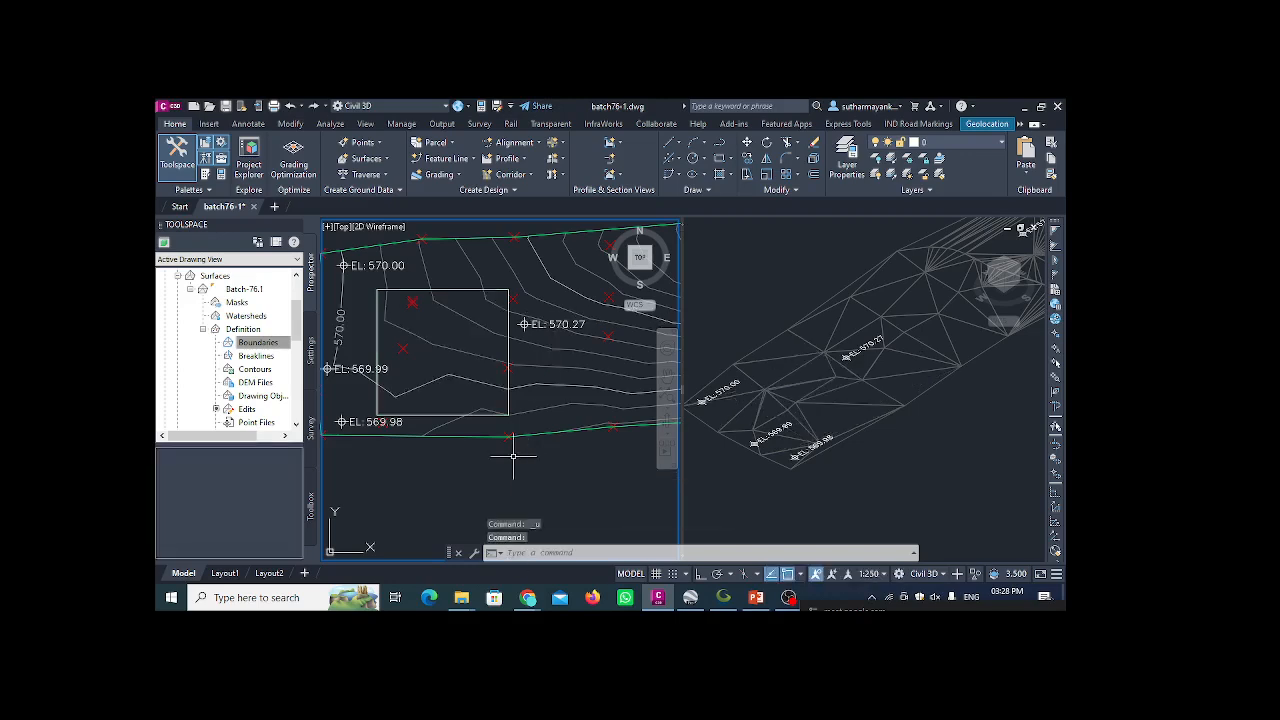
click(508, 402)
key(Delete)
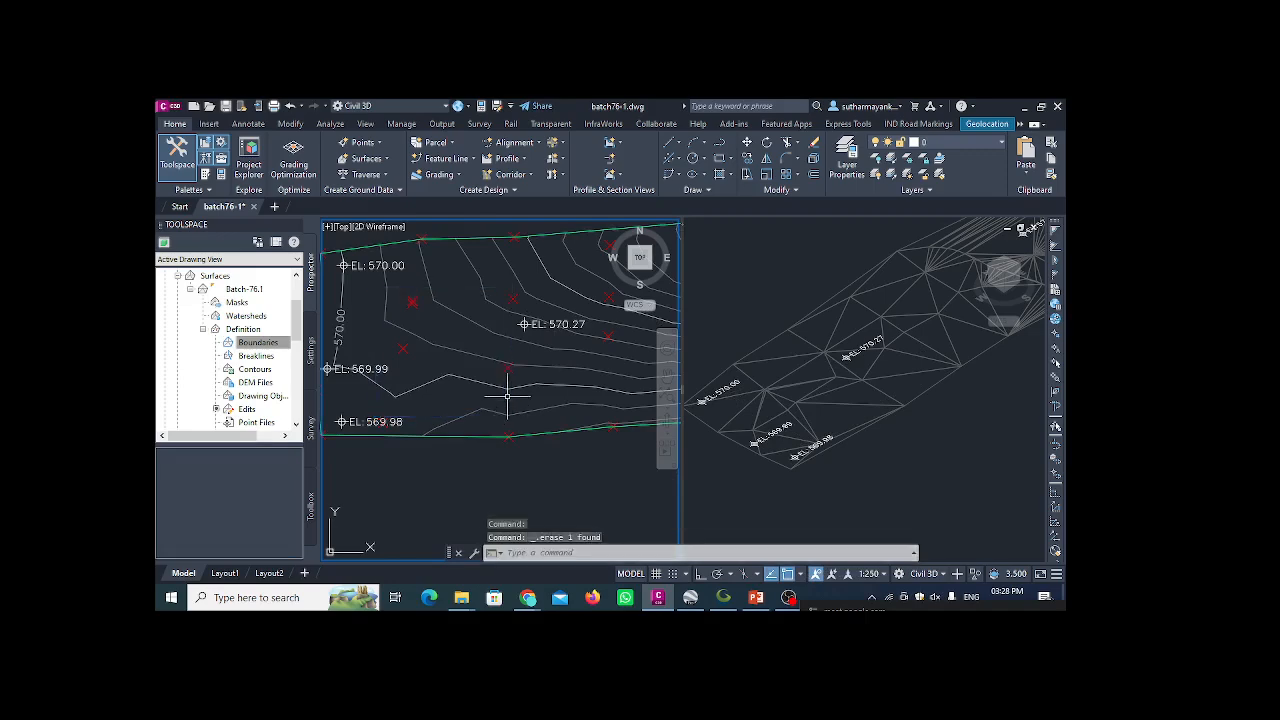
- Select the Breaklines entry in the Batch-76.1 surface's definition
click(270, 356)
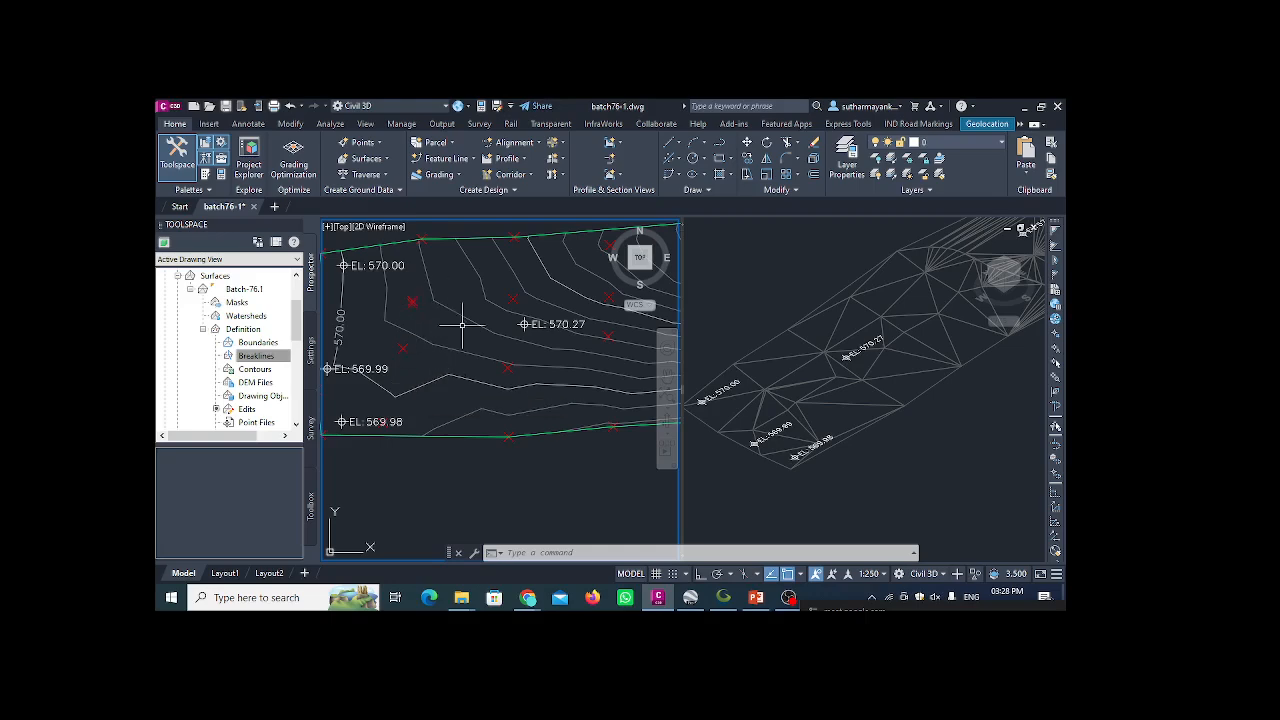
click(788, 600)
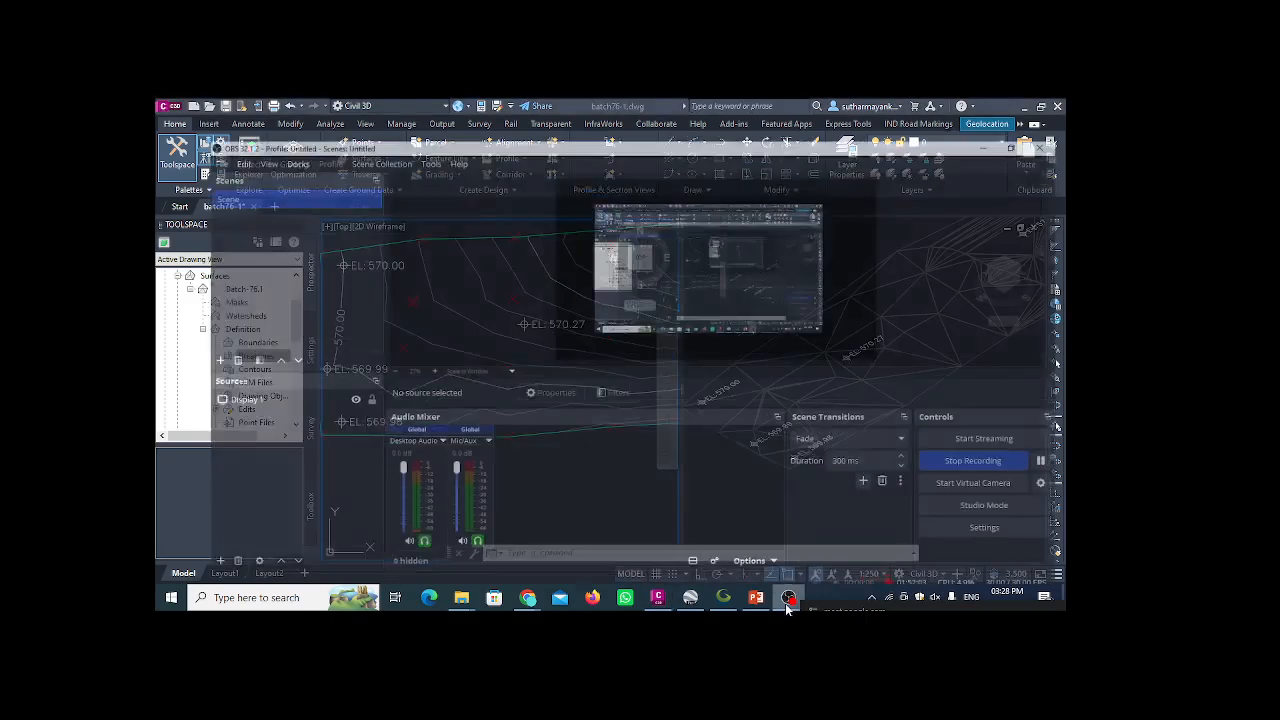
click(787, 600)
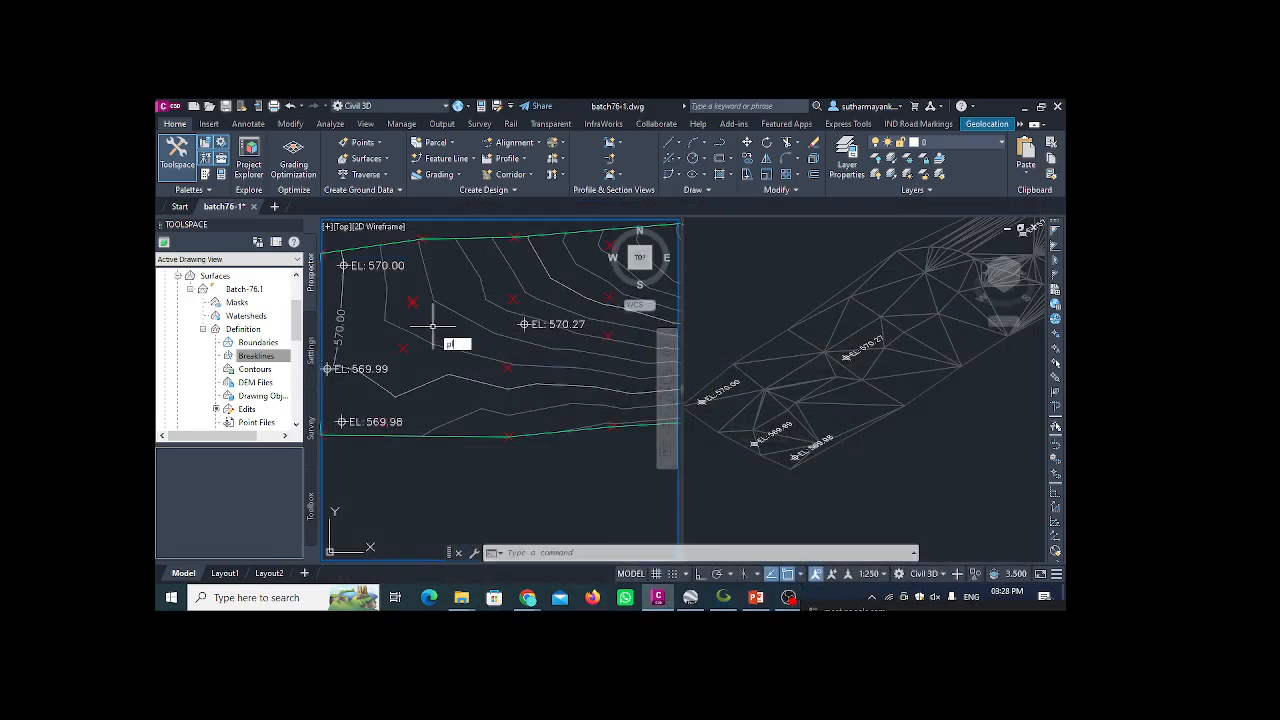
- Draw a three-segment polyline running north to south across the contours between the EL:569.99 and EL:570.27 points, and select it
text(pl)
key(Return)
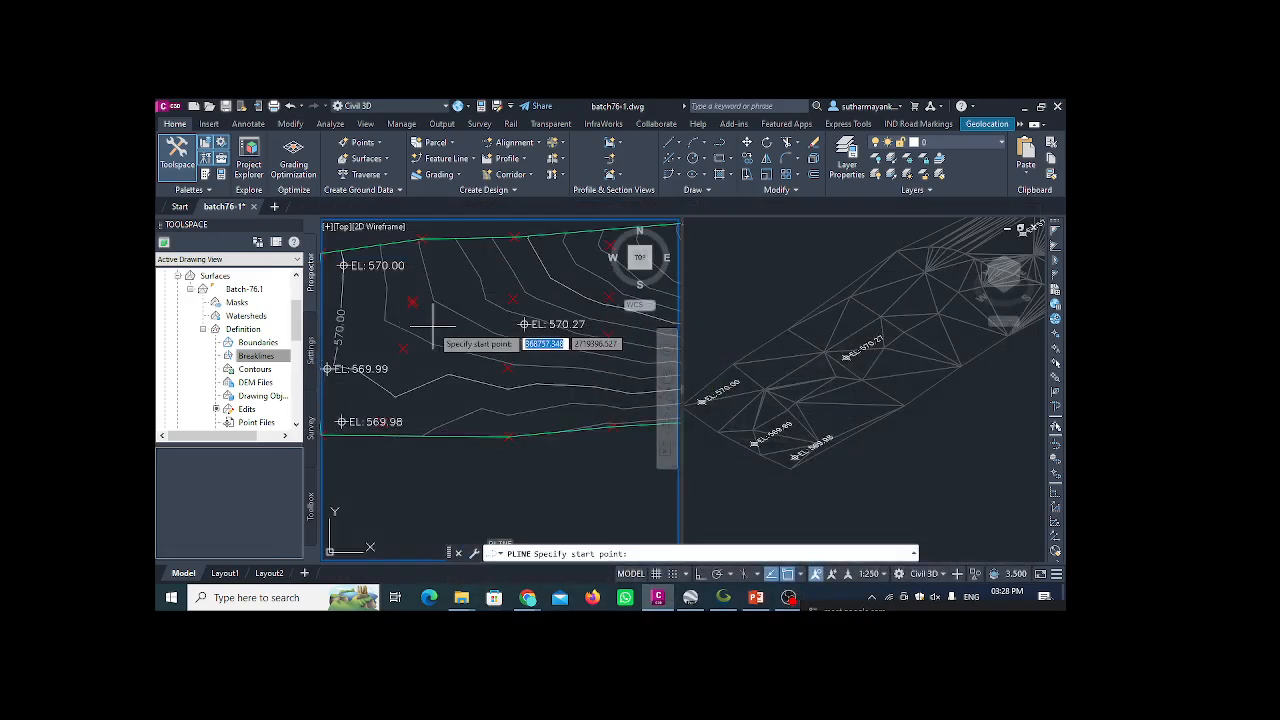
click(470, 272)
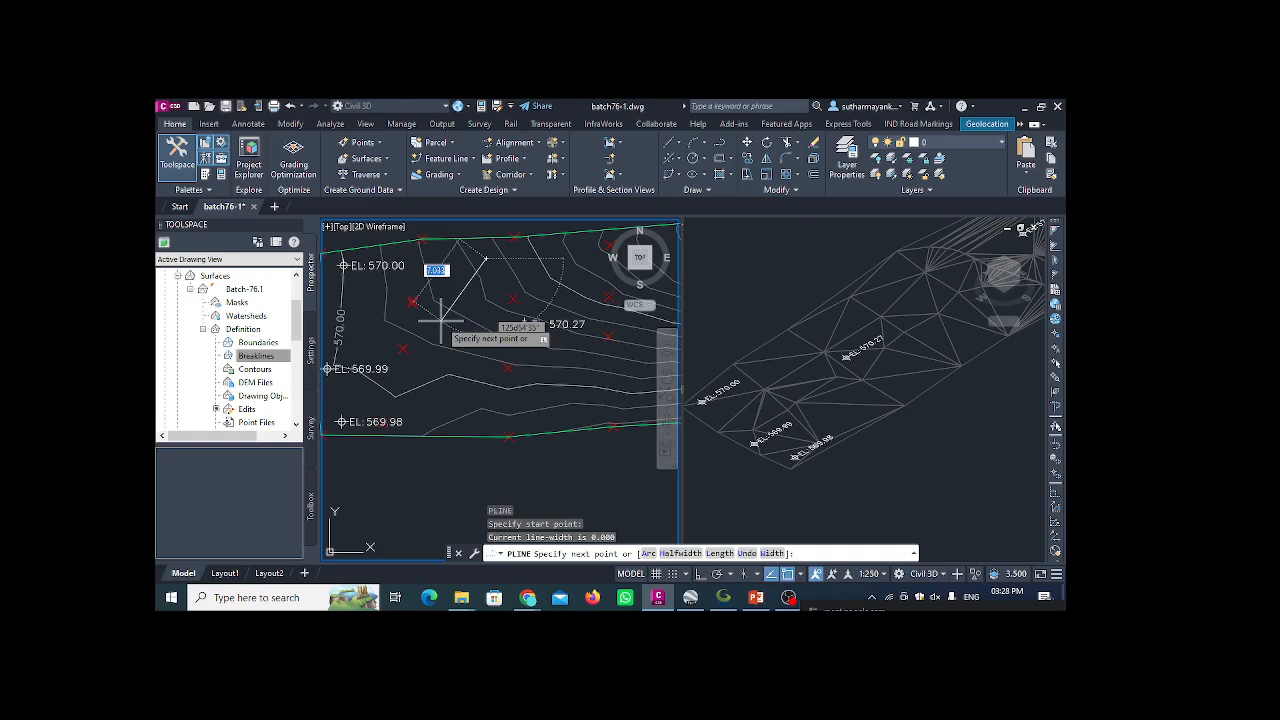
click(446, 318)
click(430, 362)
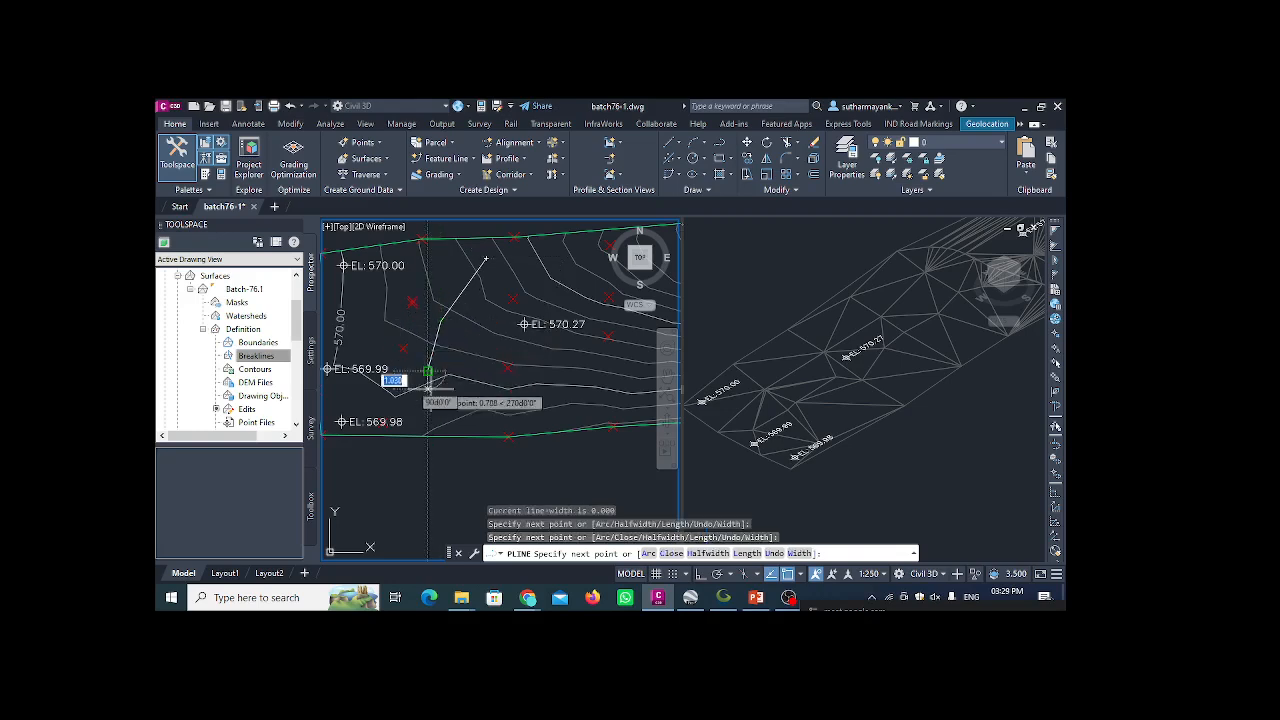
click(479, 406)
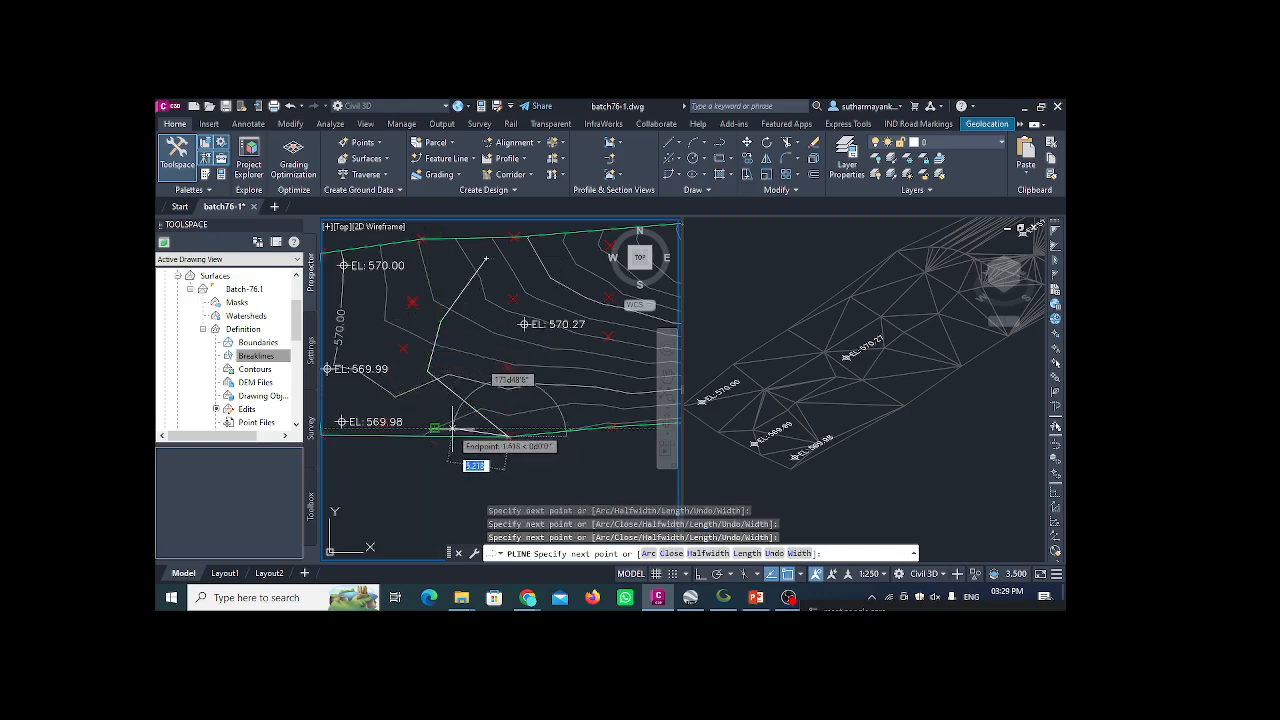
key(ctrl+z)
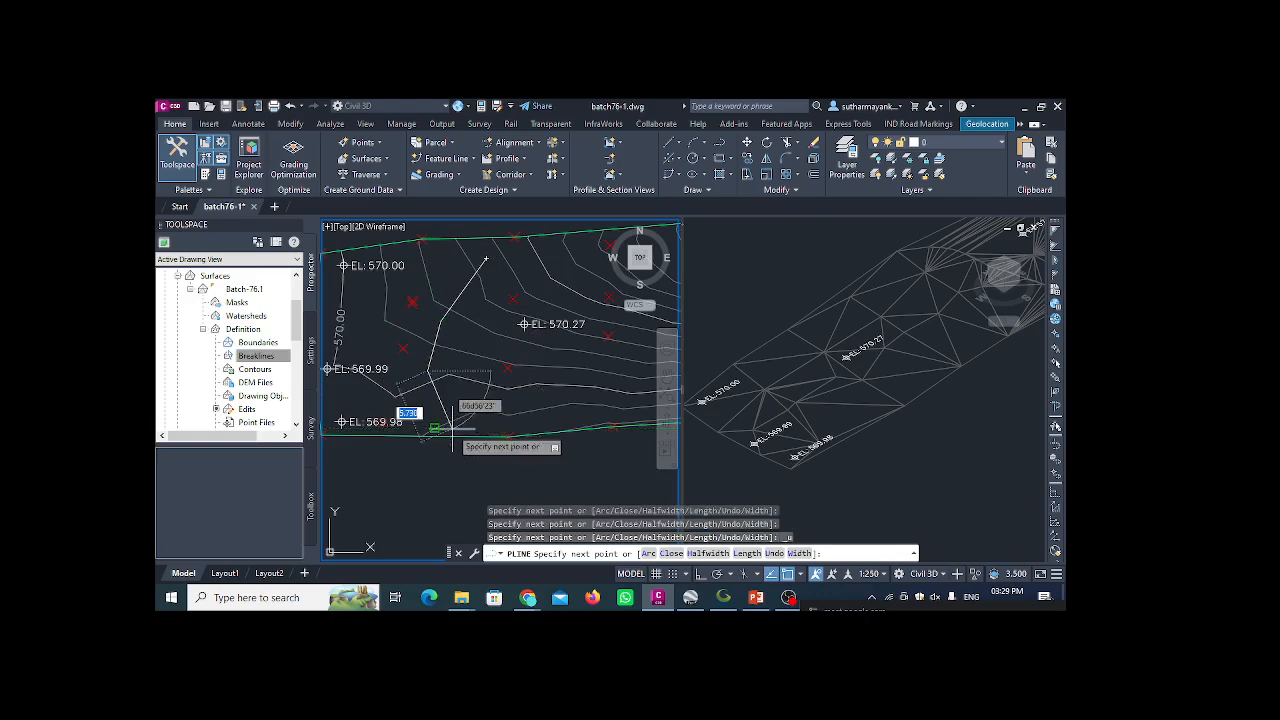
scroll(451, 399, up, 4)
click(469, 467)
scroll(513, 463, down, 4)
key(Escape)
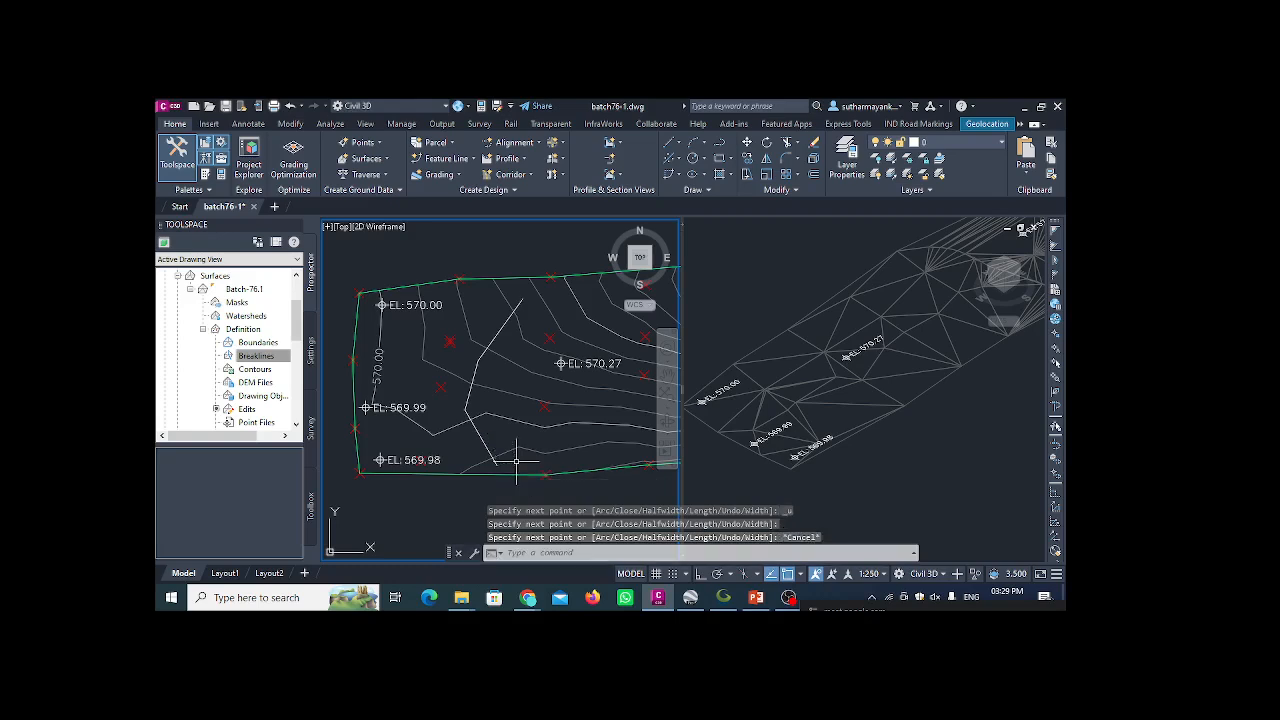
click(484, 358)
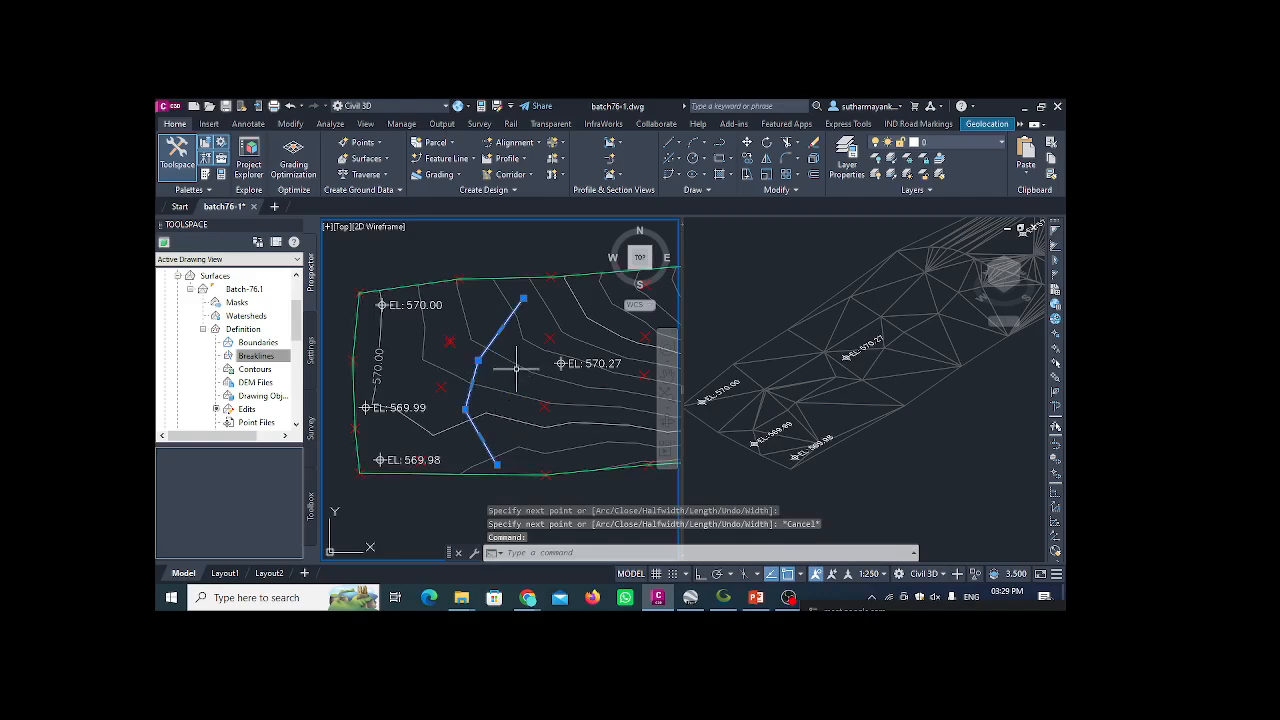
- Add a Standard breakline to the Batch-76.1 surface from the three-segment polyline, leaving its description blank
click(517, 366)
key(Escape)
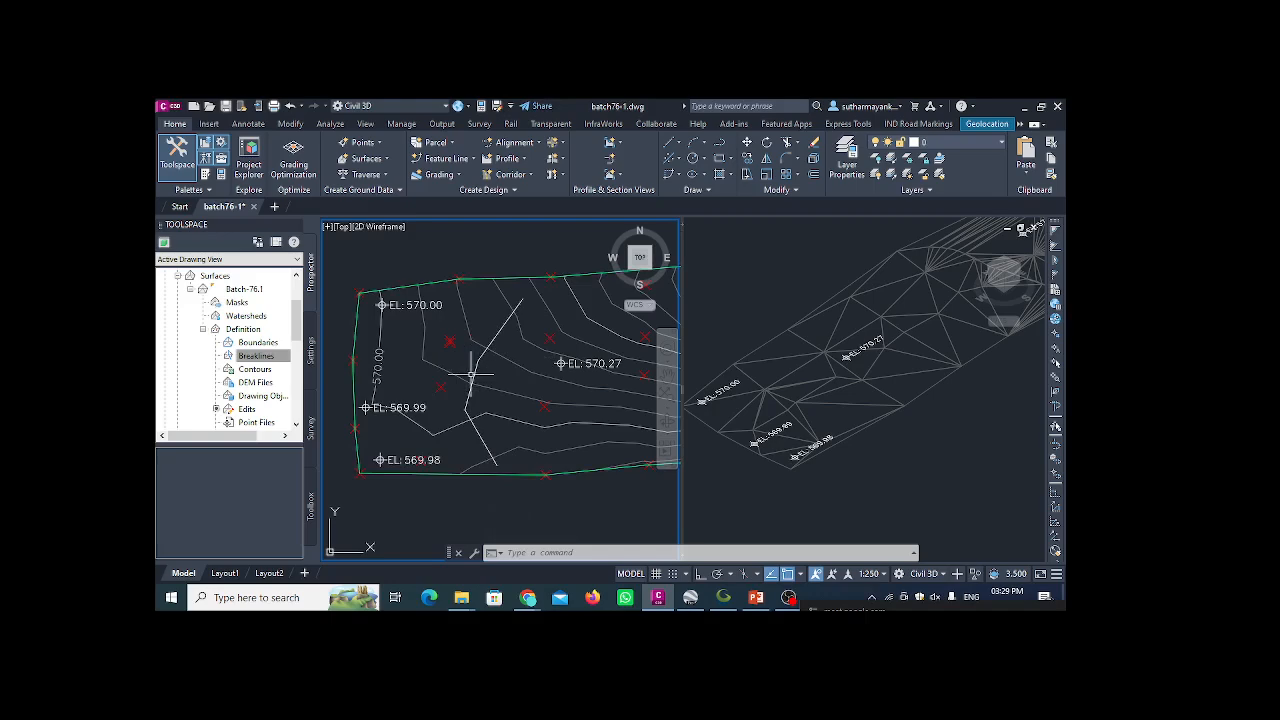
click(268, 357)
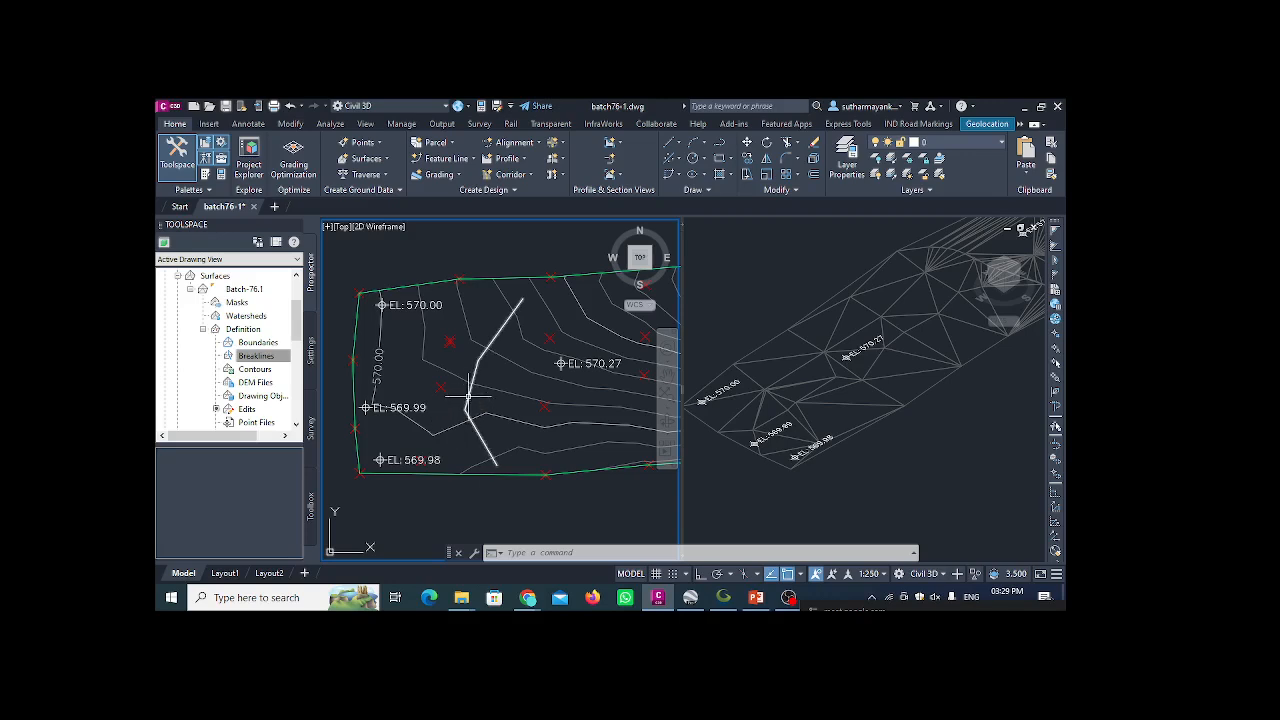
mouse_move(497, 375)
right_click(262, 357)
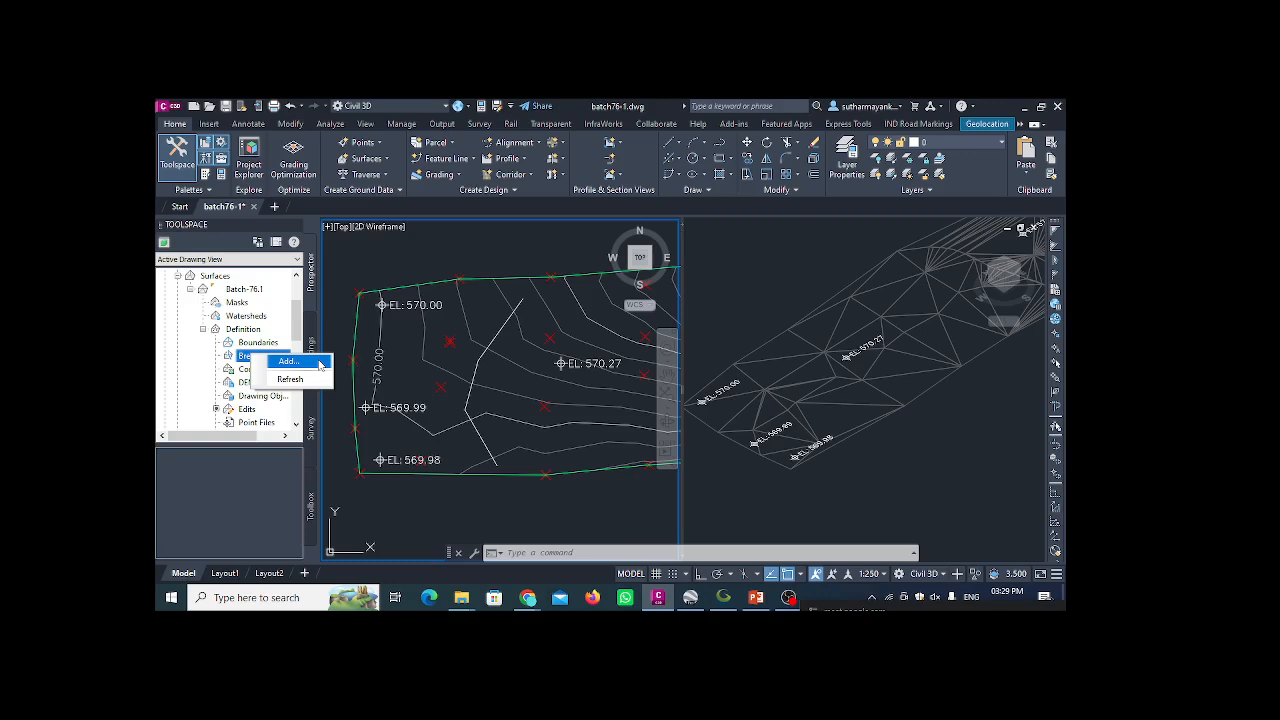
click(288, 361)
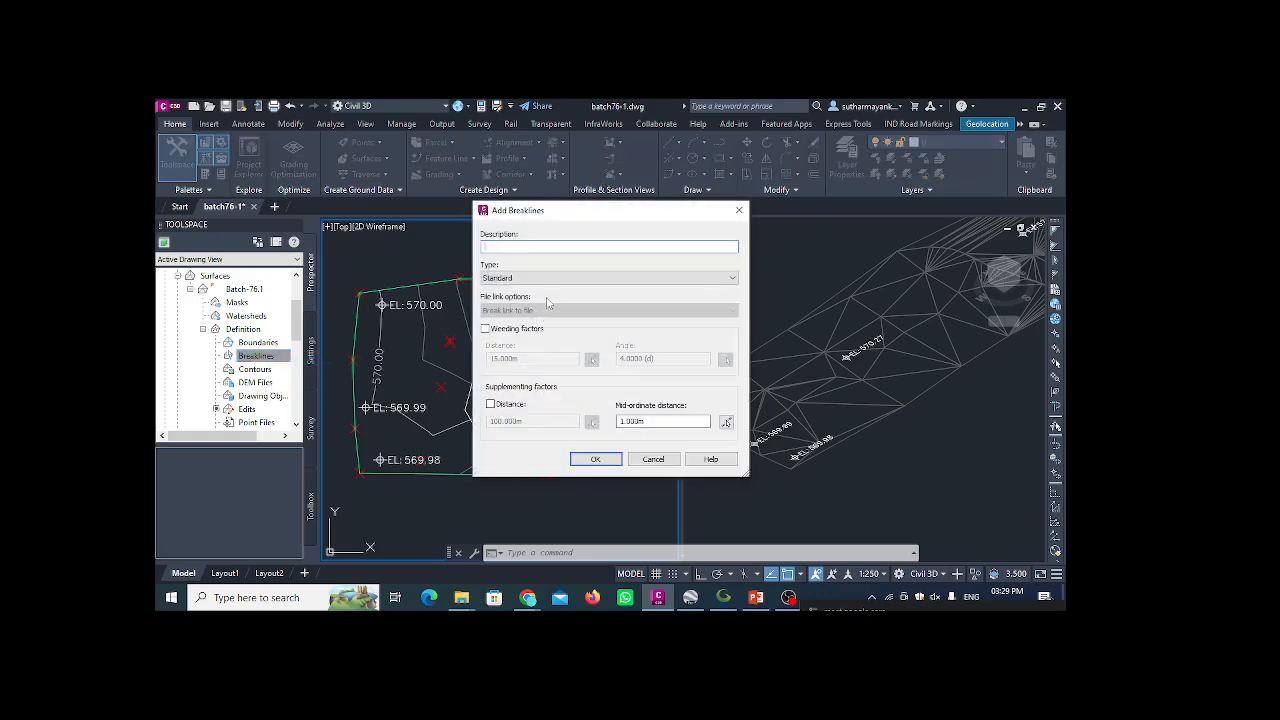
click(519, 279)
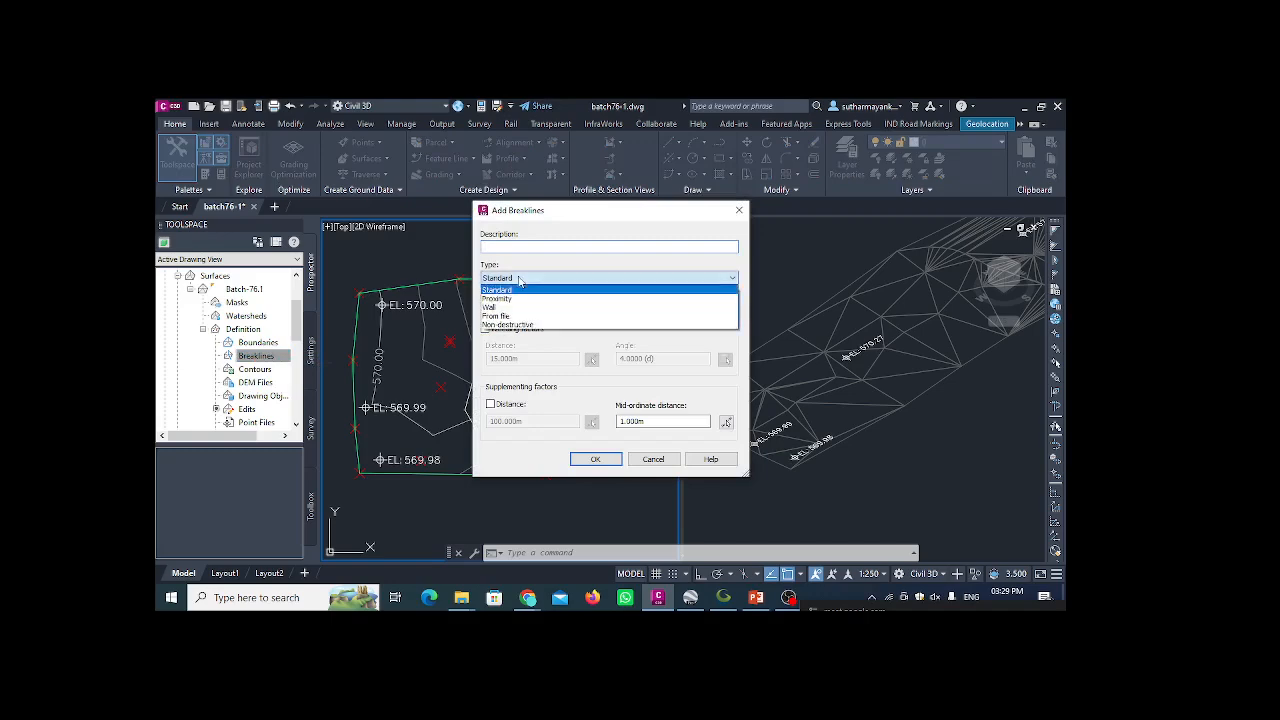
click(519, 281)
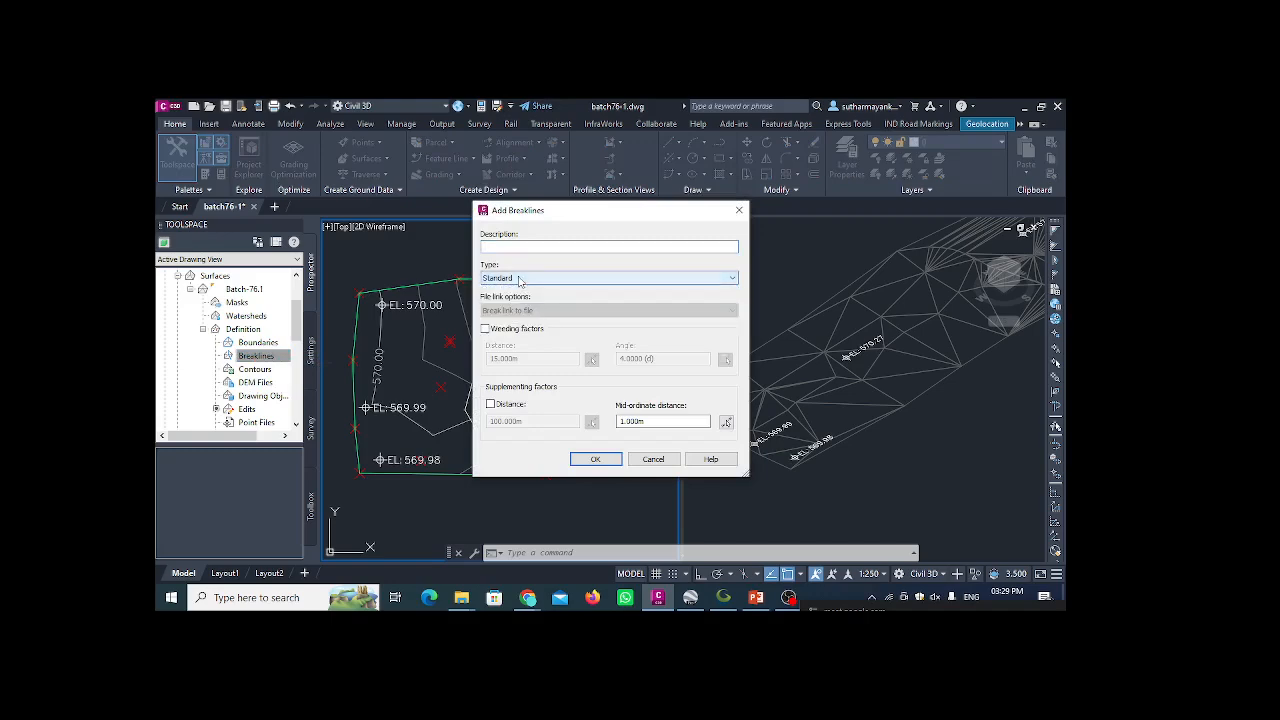
click(566, 244)
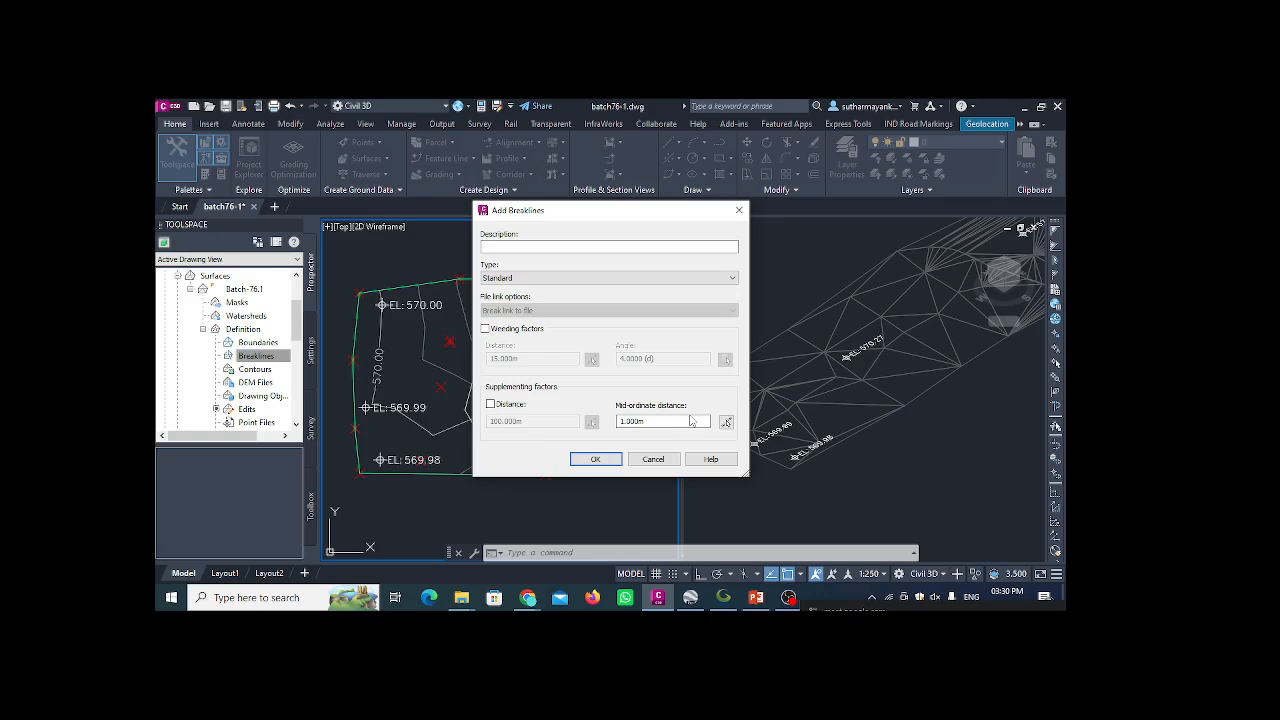
click(595, 459)
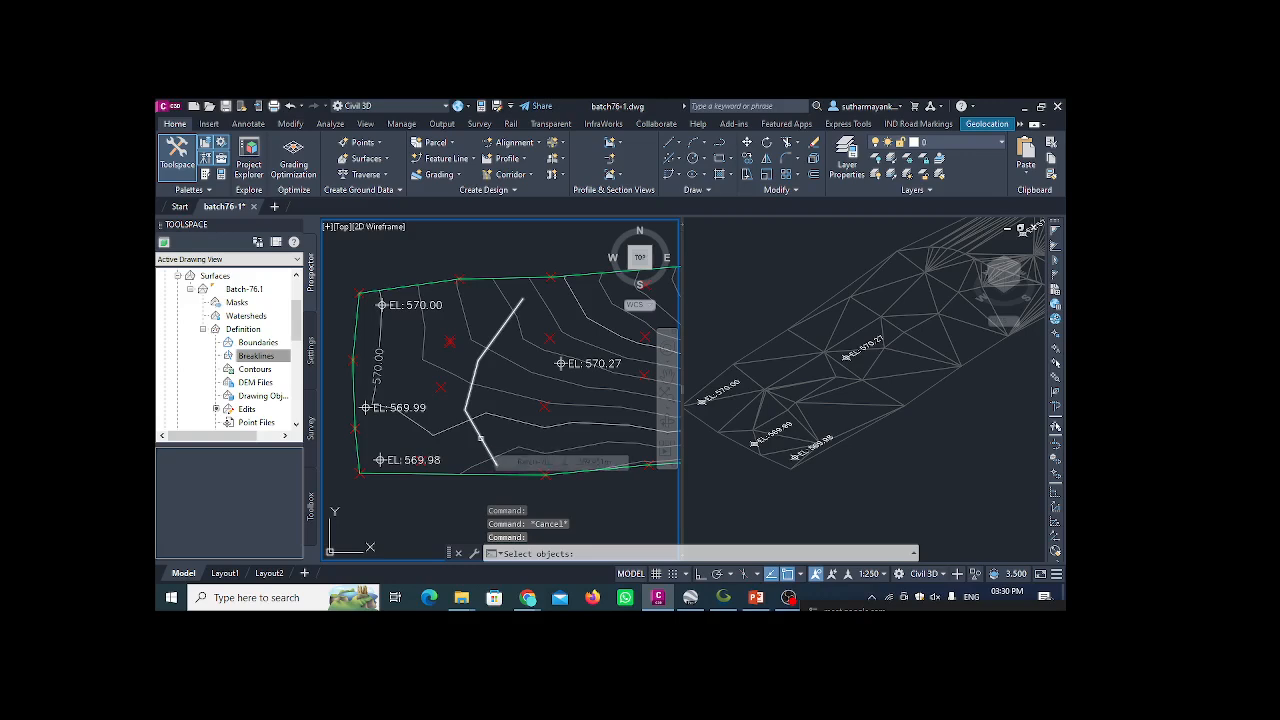
click(481, 438)
key(Return)
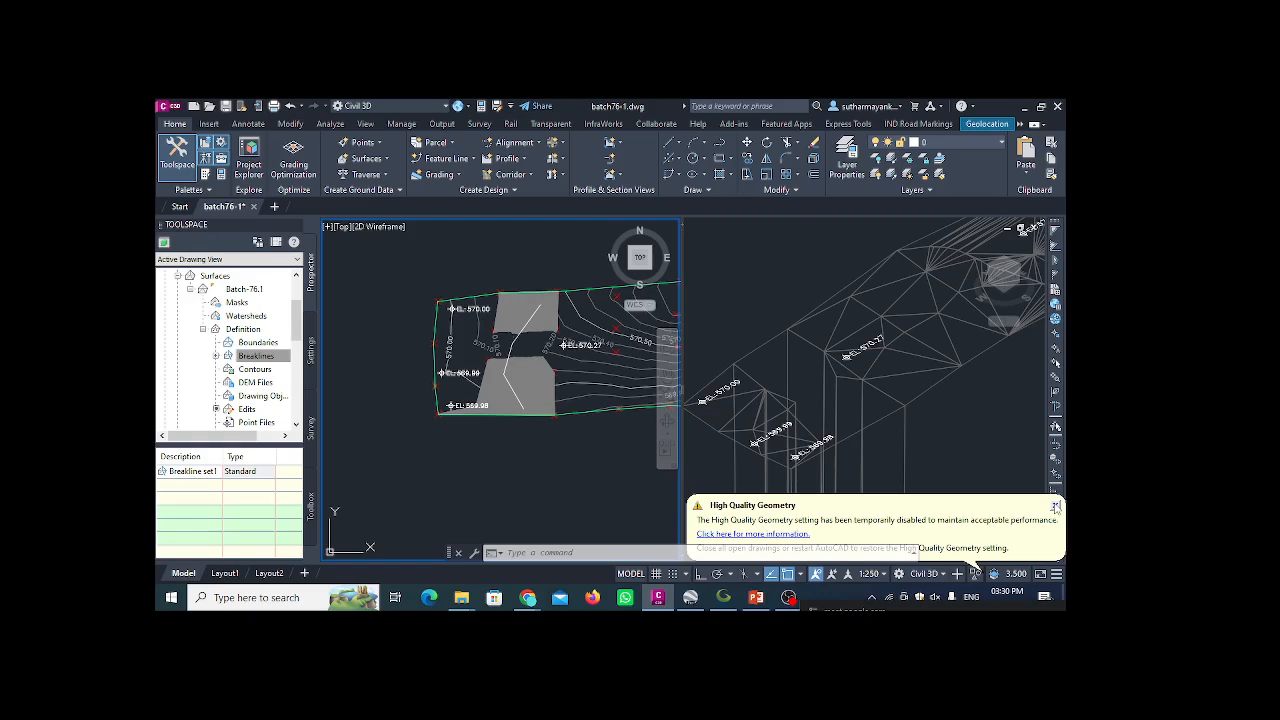
click(1055, 507)
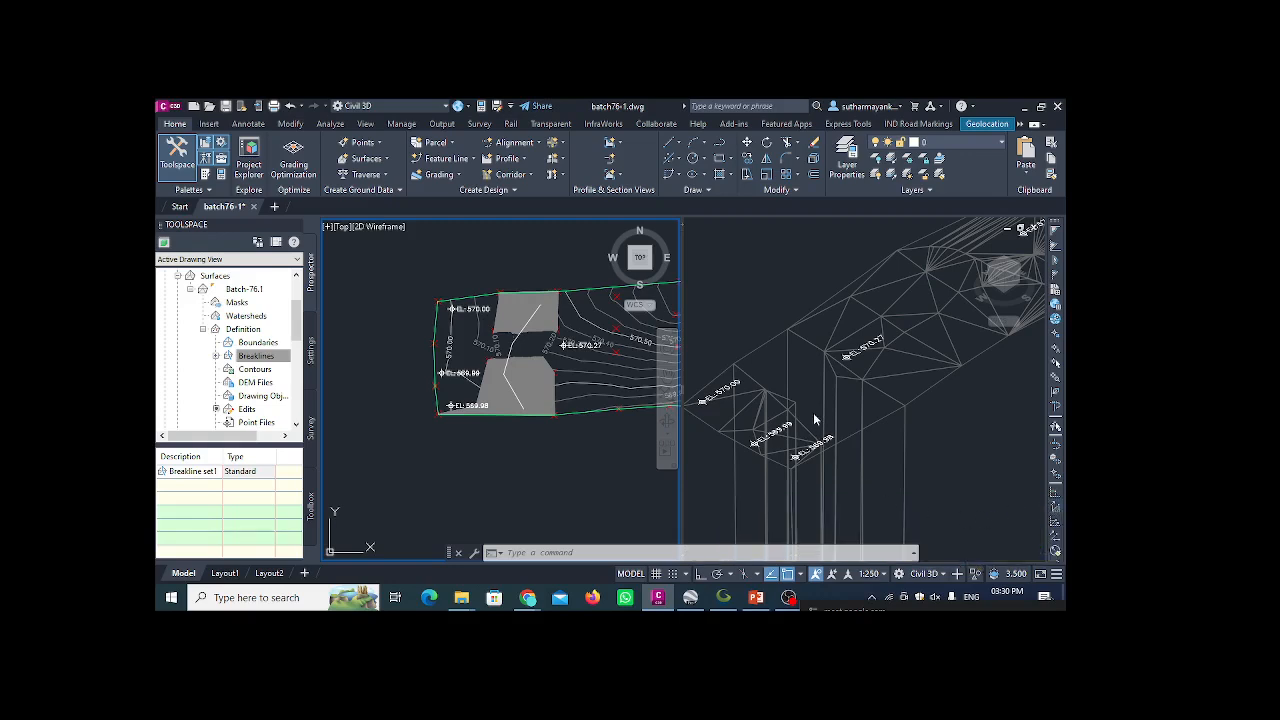
key(Escape)
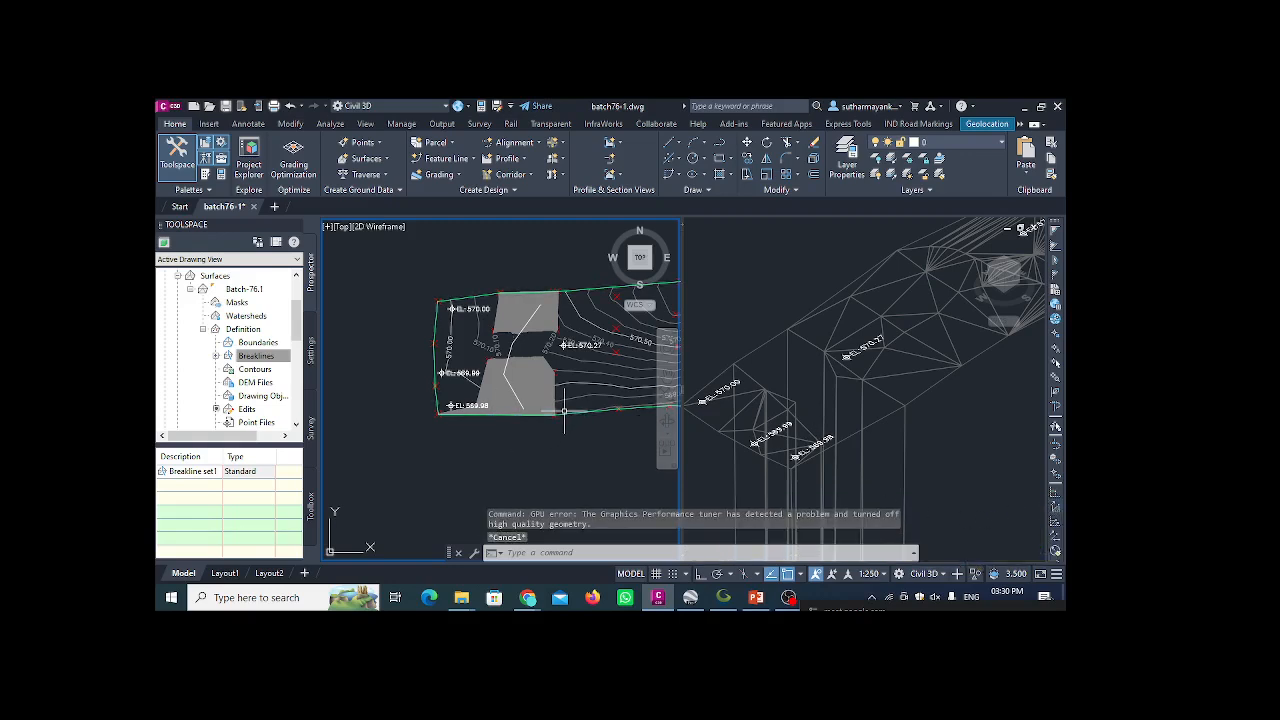
- Open the Batch-76.1 surface in the Object Viewer and examine its shape from oblique, top and front angles
click(564, 411)
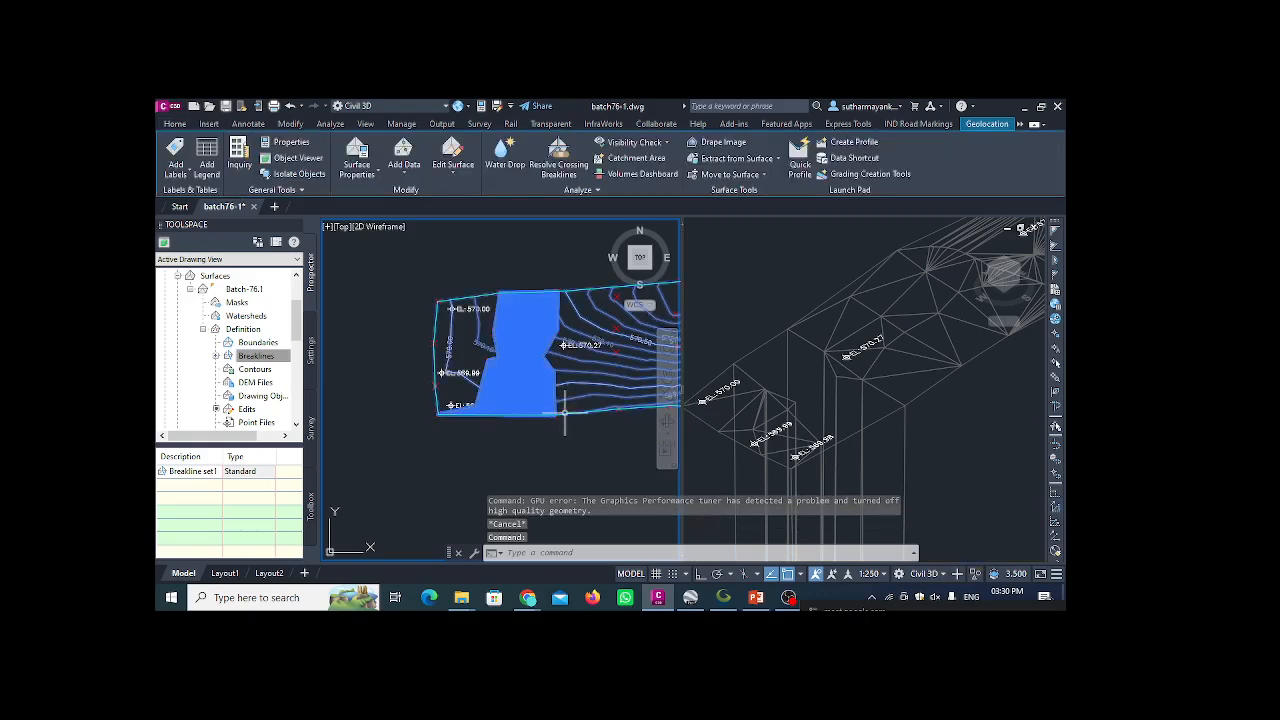
click(310, 160)
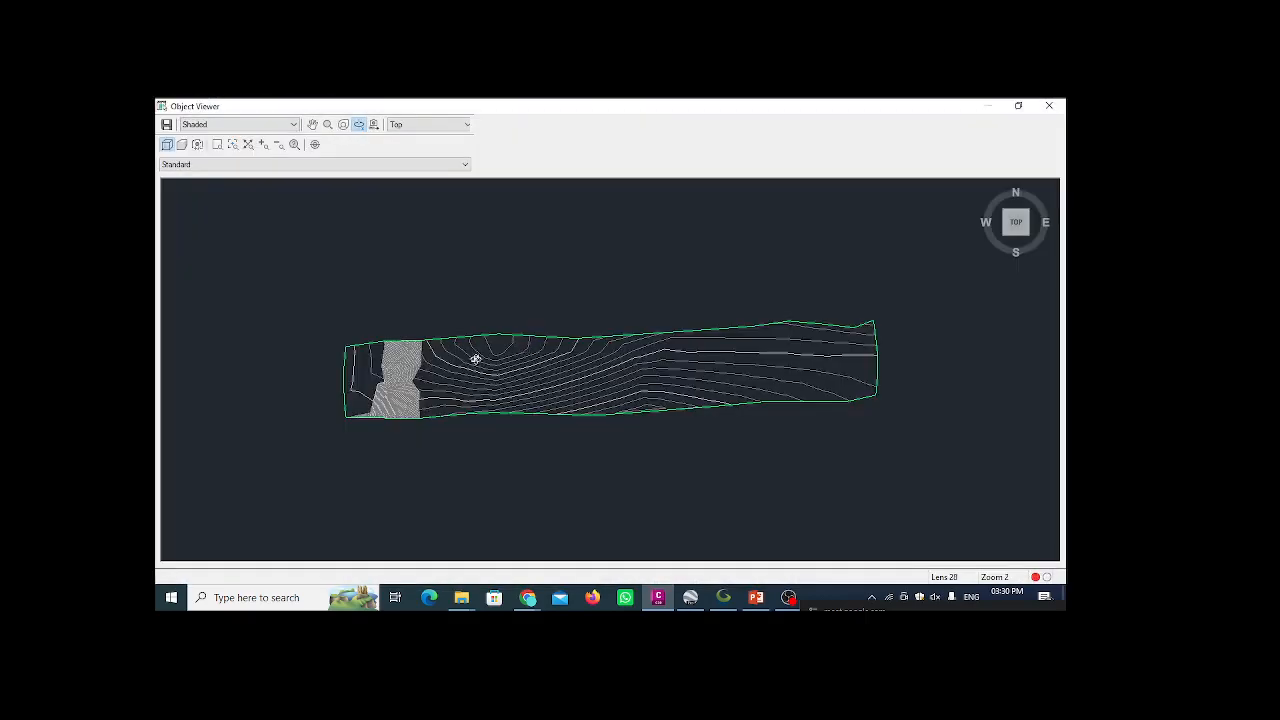
drag(463, 423, 497, 389)
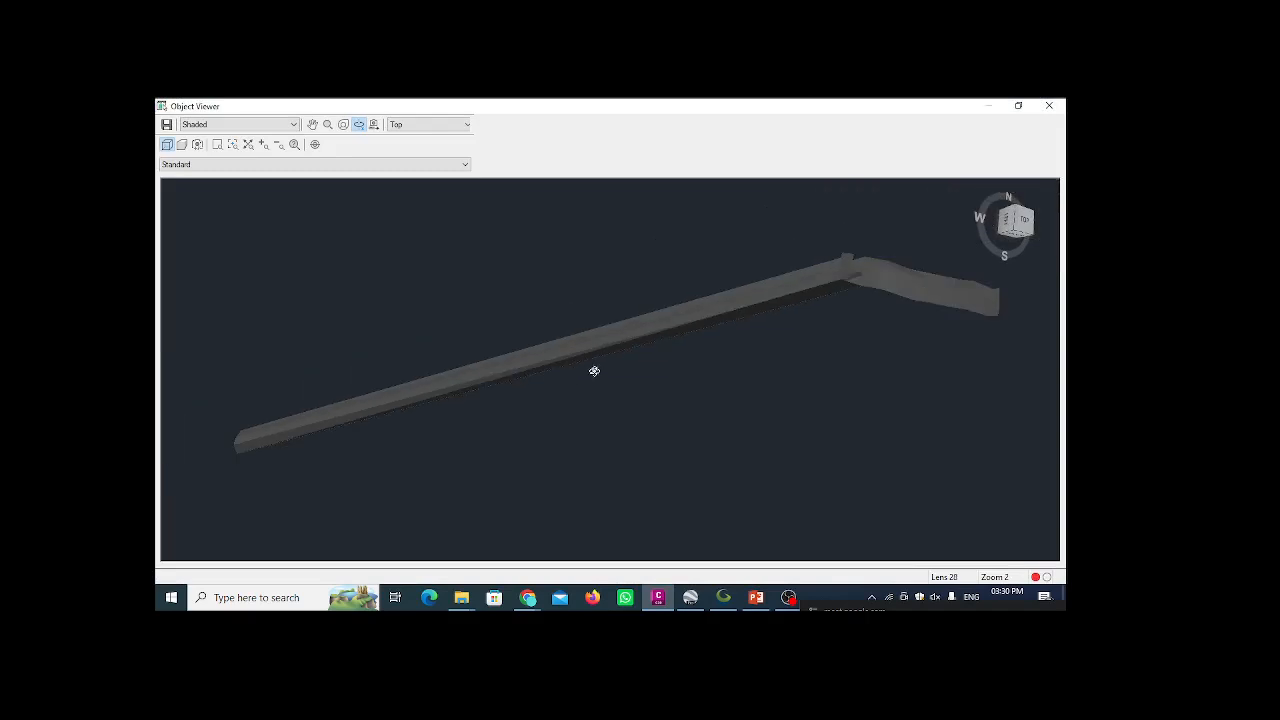
drag(596, 368, 664, 374)
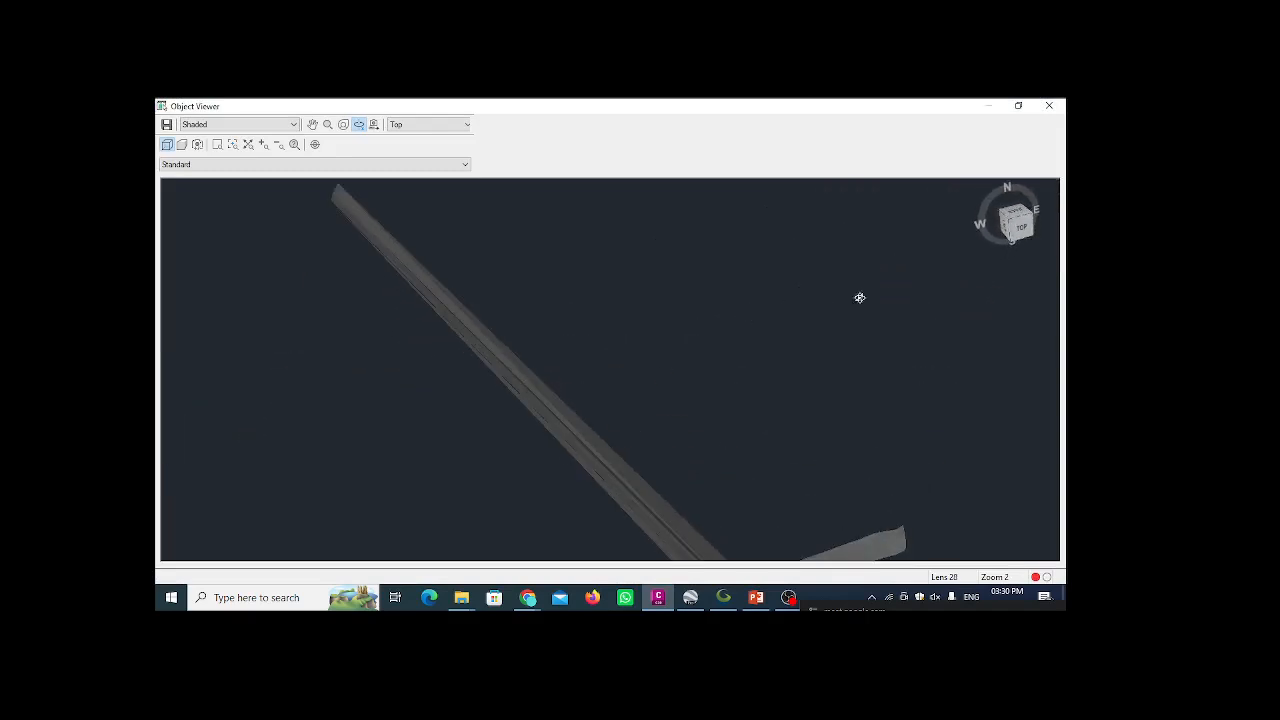
click(1022, 235)
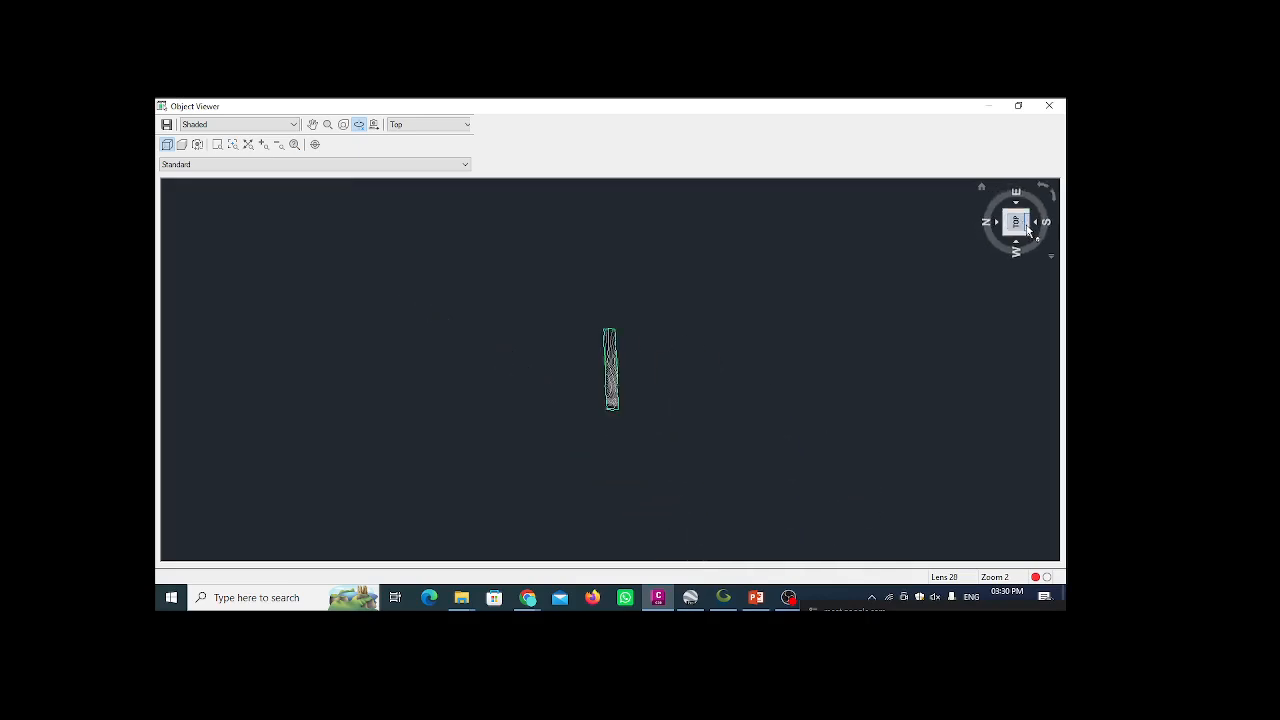
click(1032, 224)
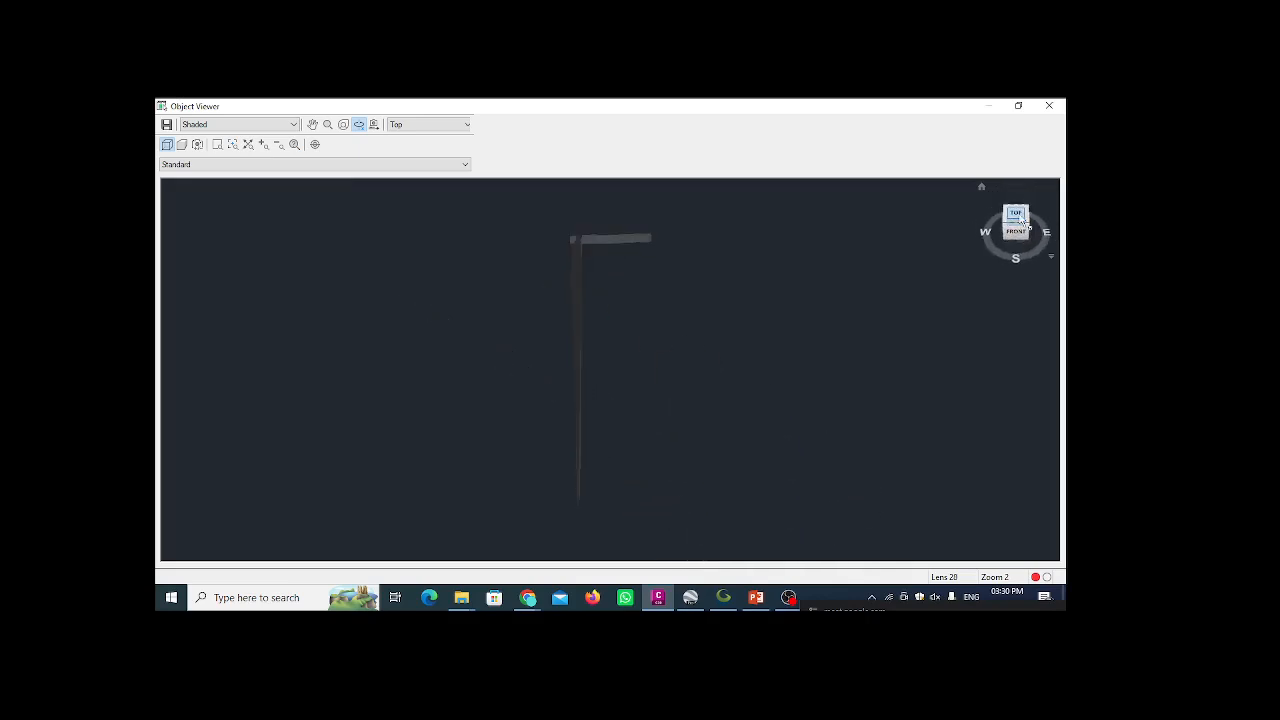
click(1020, 217)
click(1006, 234)
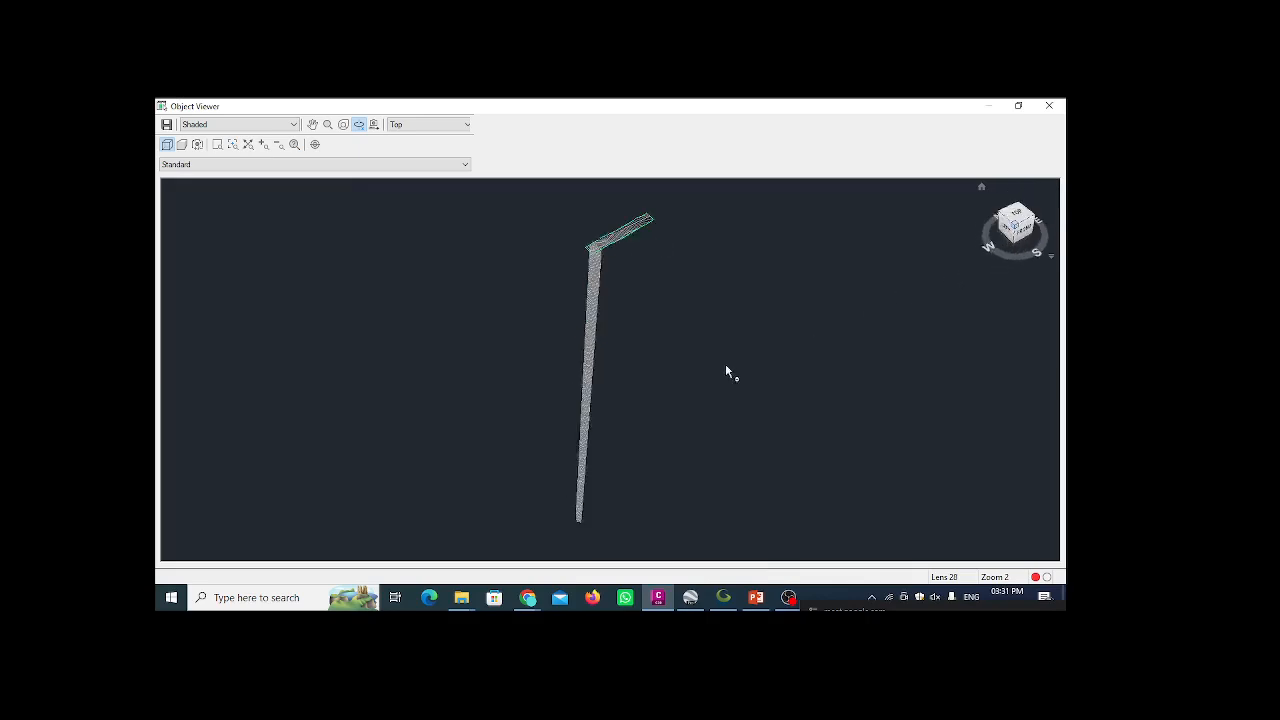
drag(758, 356, 968, 230)
scroll(580, 283, up, 2)
scroll(660, 329, down, 4)
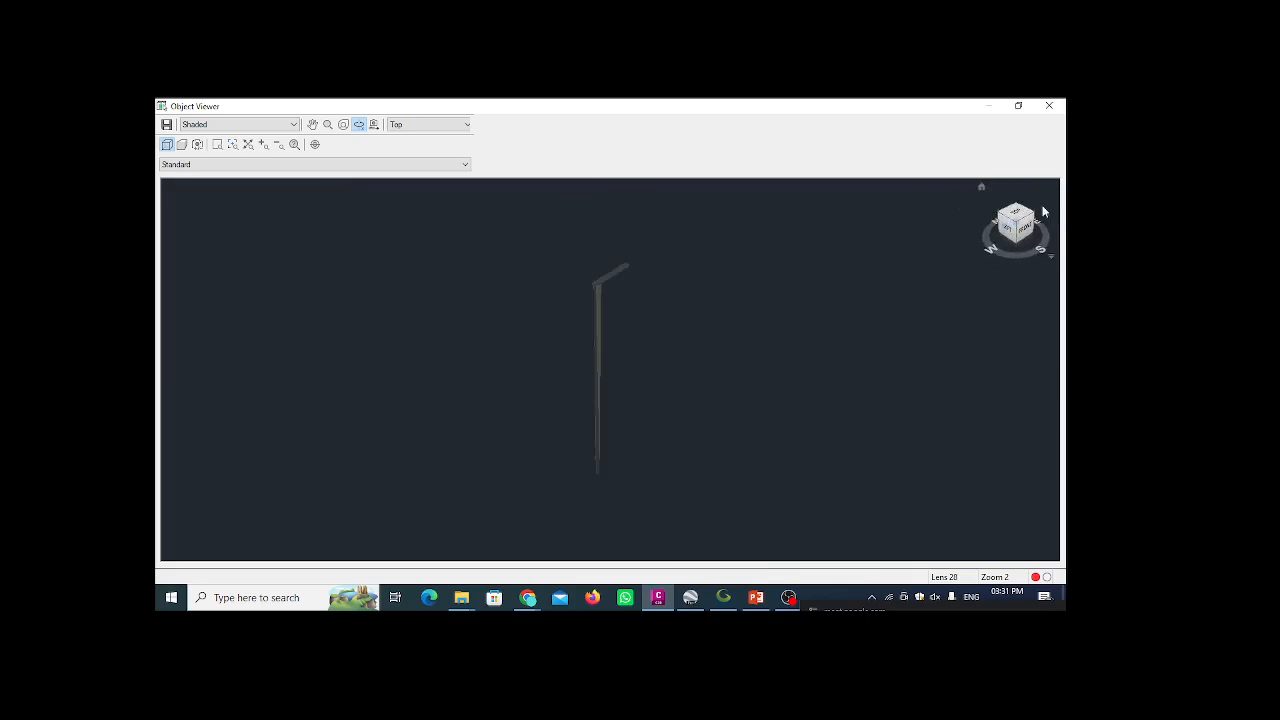
- Examine the breakline area at the surface's west end in top and tilted views, and close the Object Viewer
click(1016, 214)
scroll(540, 390, up, 6)
scroll(548, 374, down, 1)
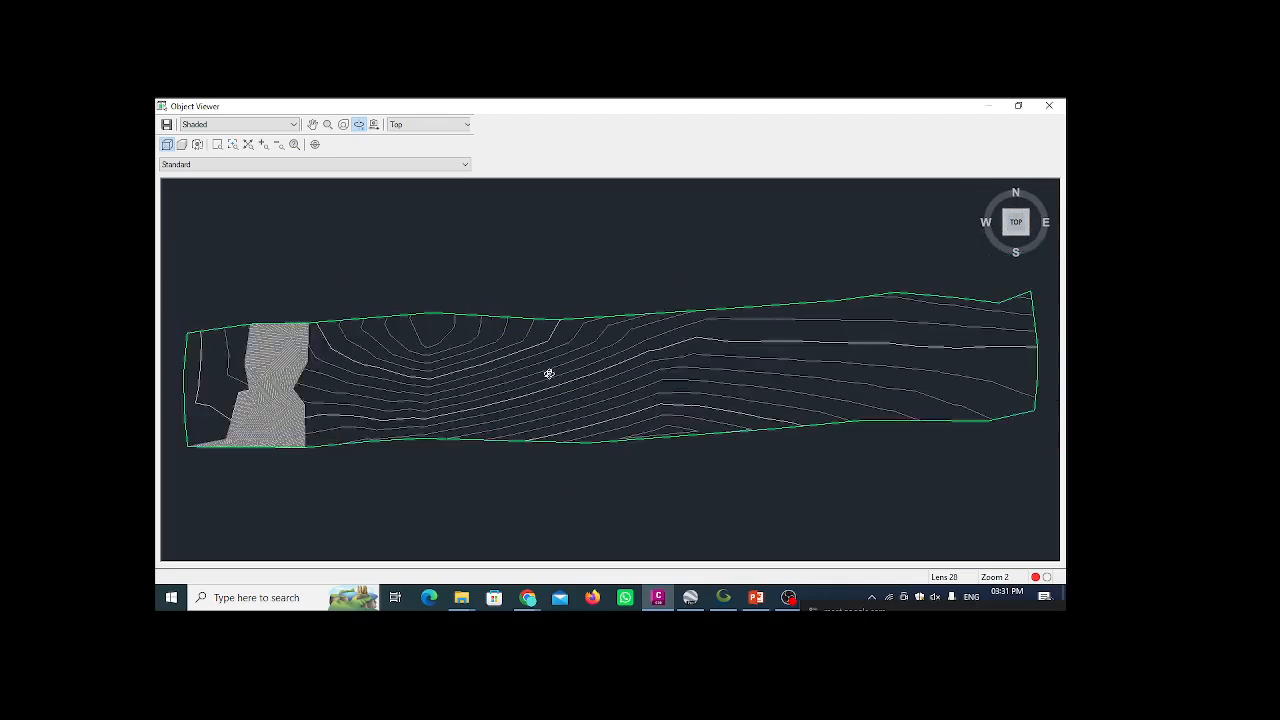
scroll(394, 394, down, 1)
scroll(354, 394, up, 1)
drag(288, 431, 336, 388)
scroll(469, 417, up, 6)
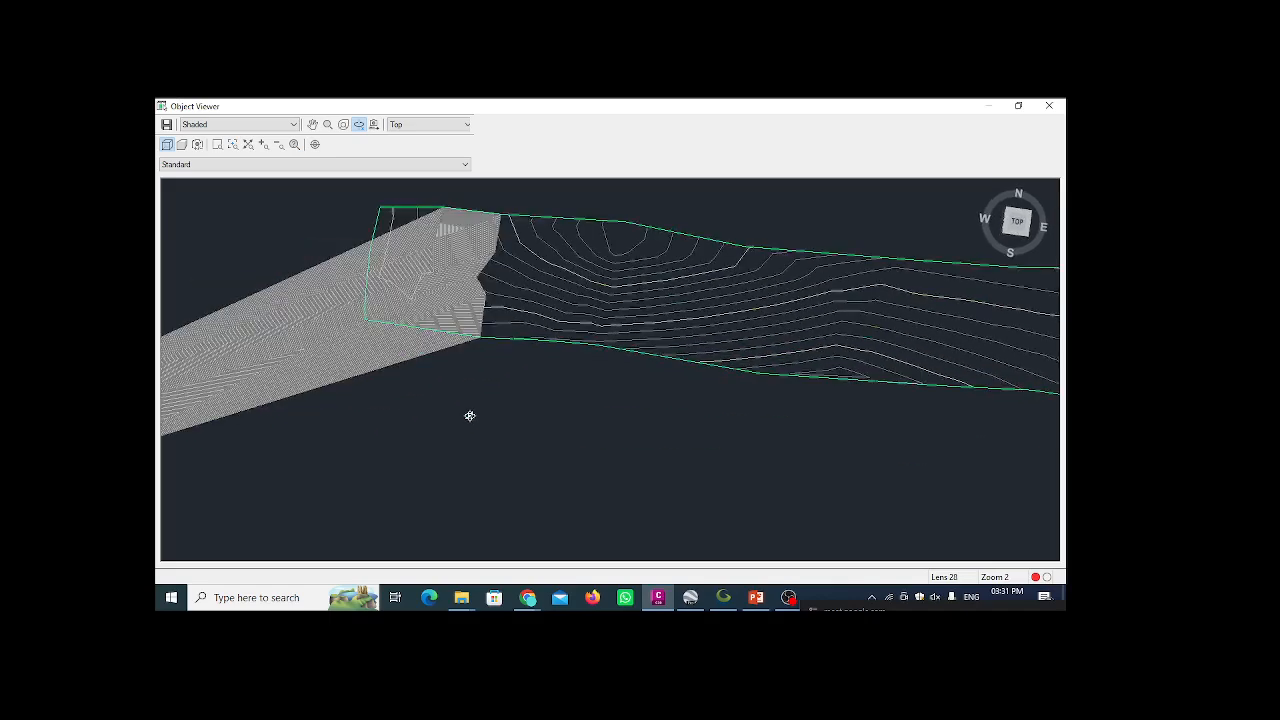
scroll(531, 423, down, 5)
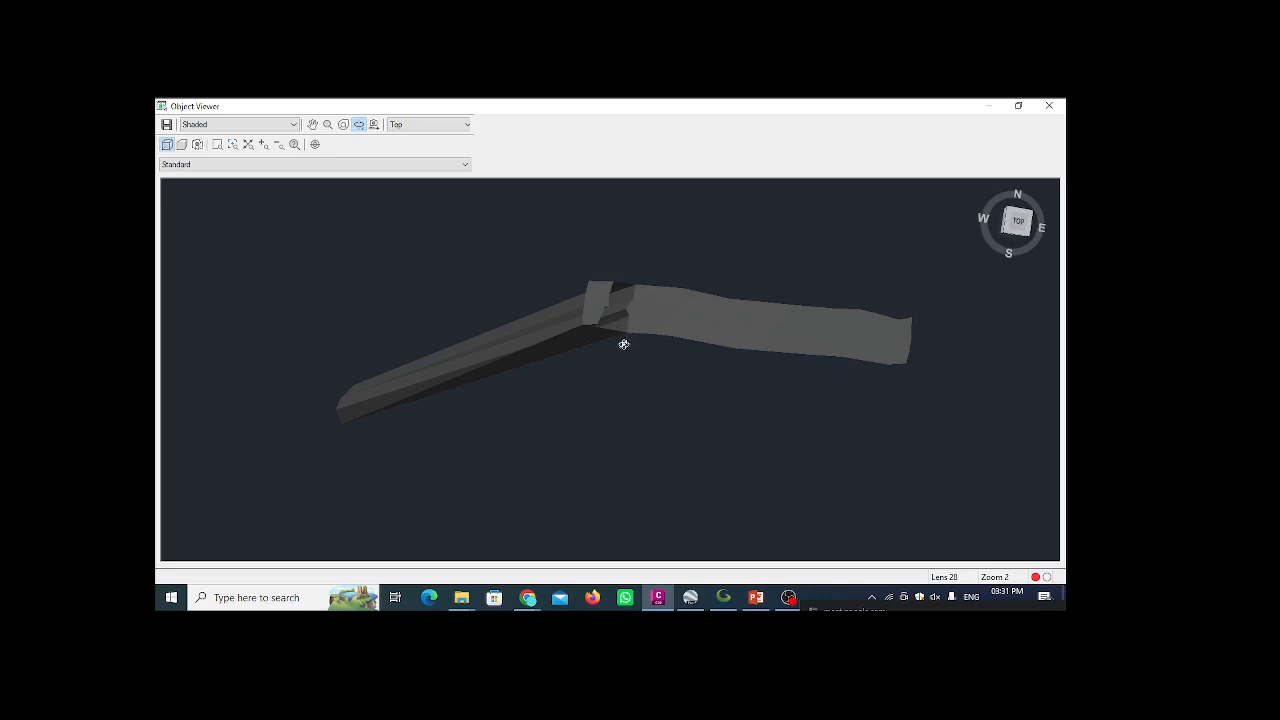
key(Escape)
- Undo the Standard breakline on Batch-76.1 and the polyline it was made from
key(ctrl+z)
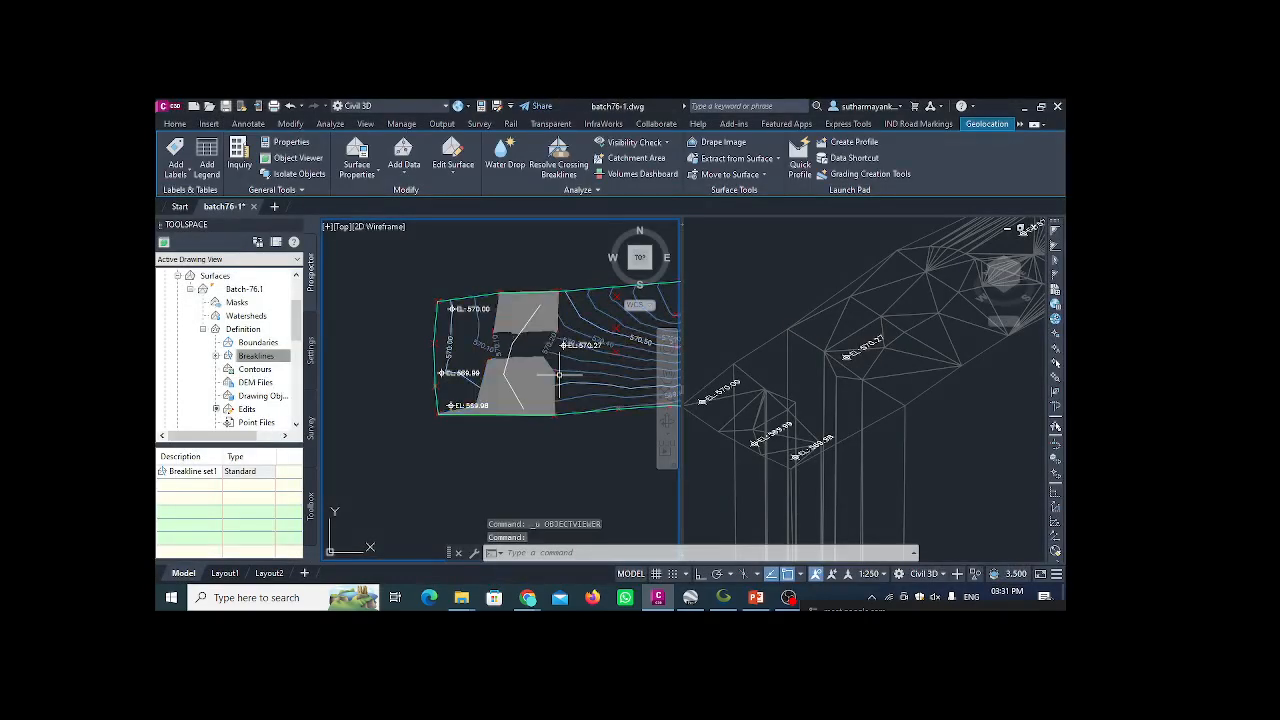
key(ctrl+z)
key(ctrl+z)
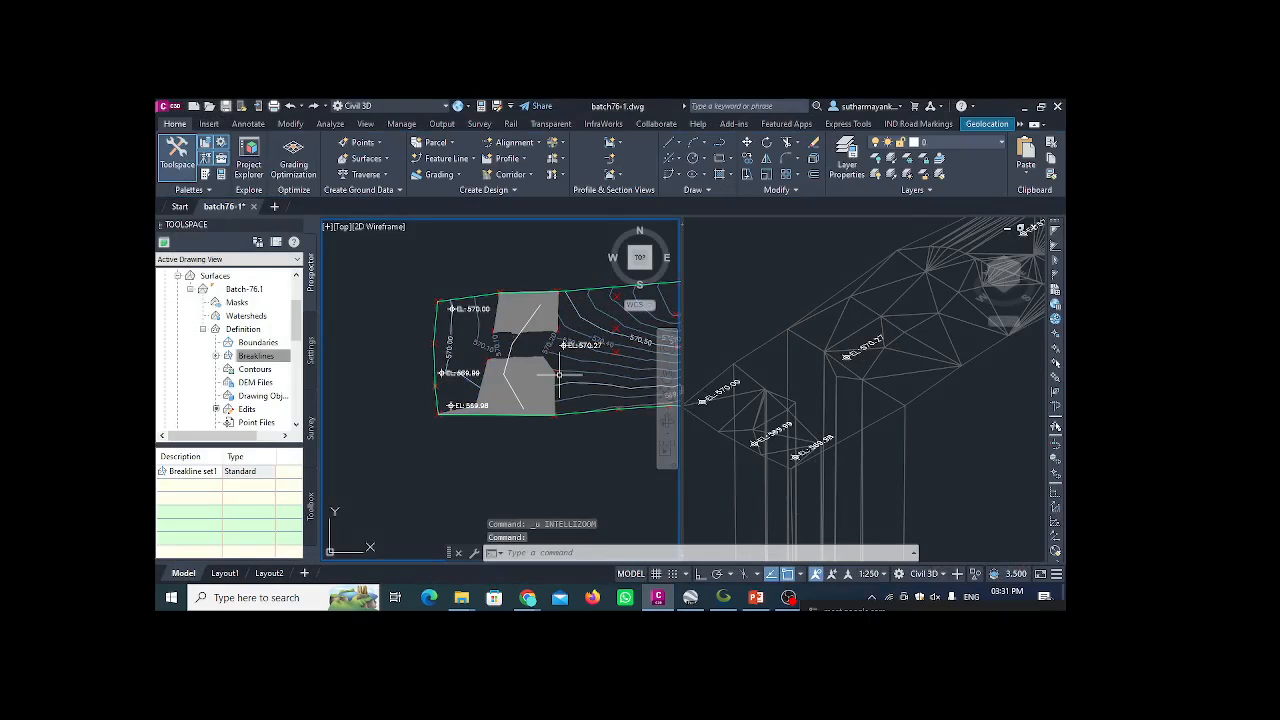
key(ctrl+z)
key(ctrl+z)
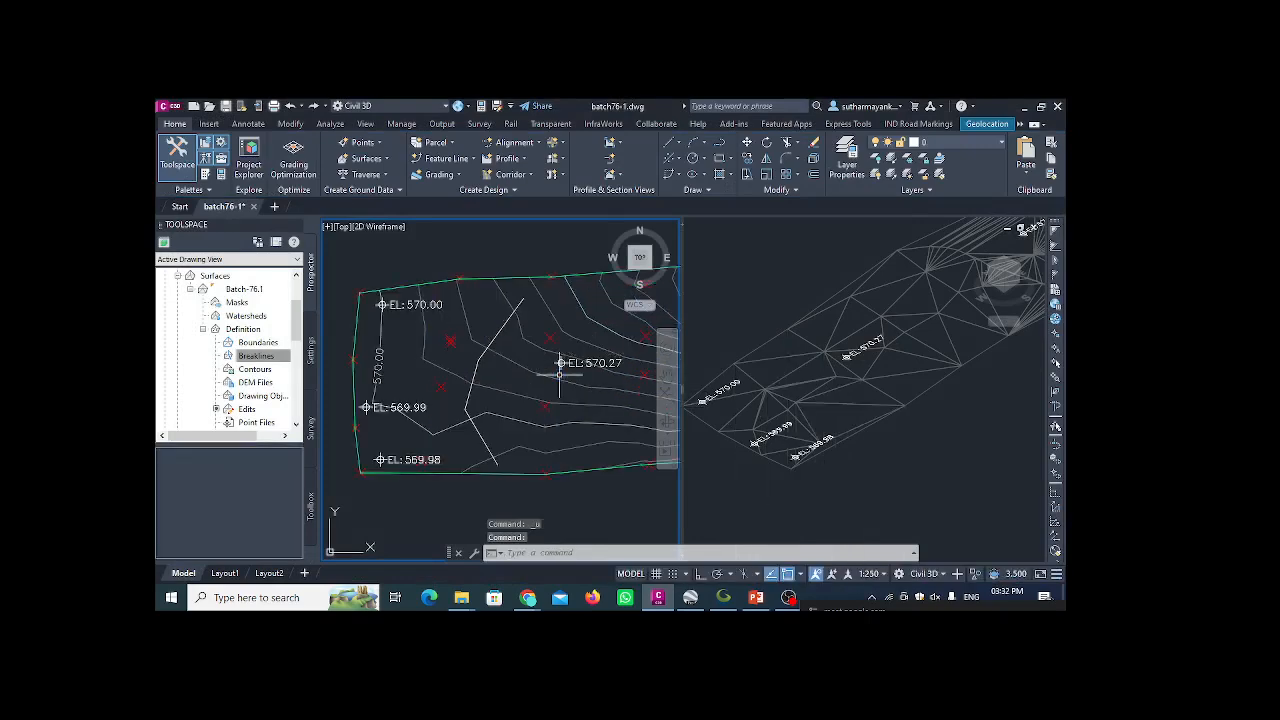
key(ctrl+z)
key(Escape)
key(Escape)
- Draw a two-segment line running north to south across the contours, west of the EL:570.27 point
text(l)
key(Return)
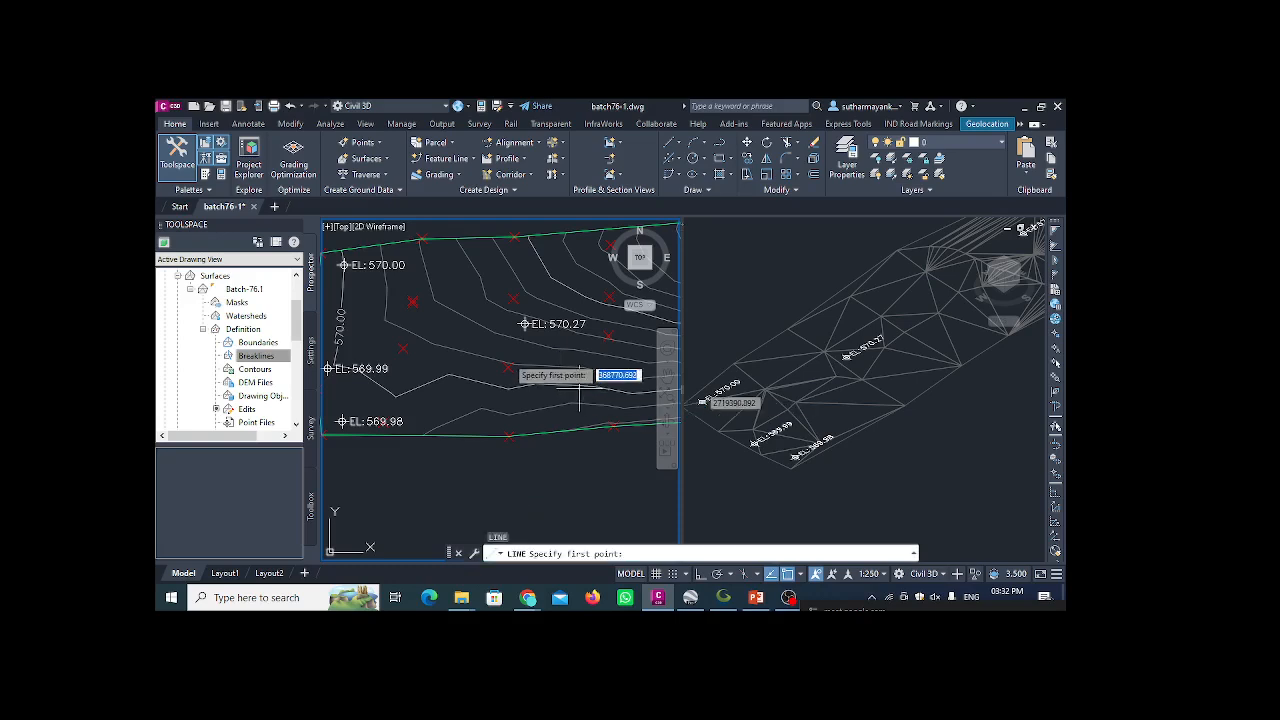
scroll(482, 250, up, 2)
click(477, 257)
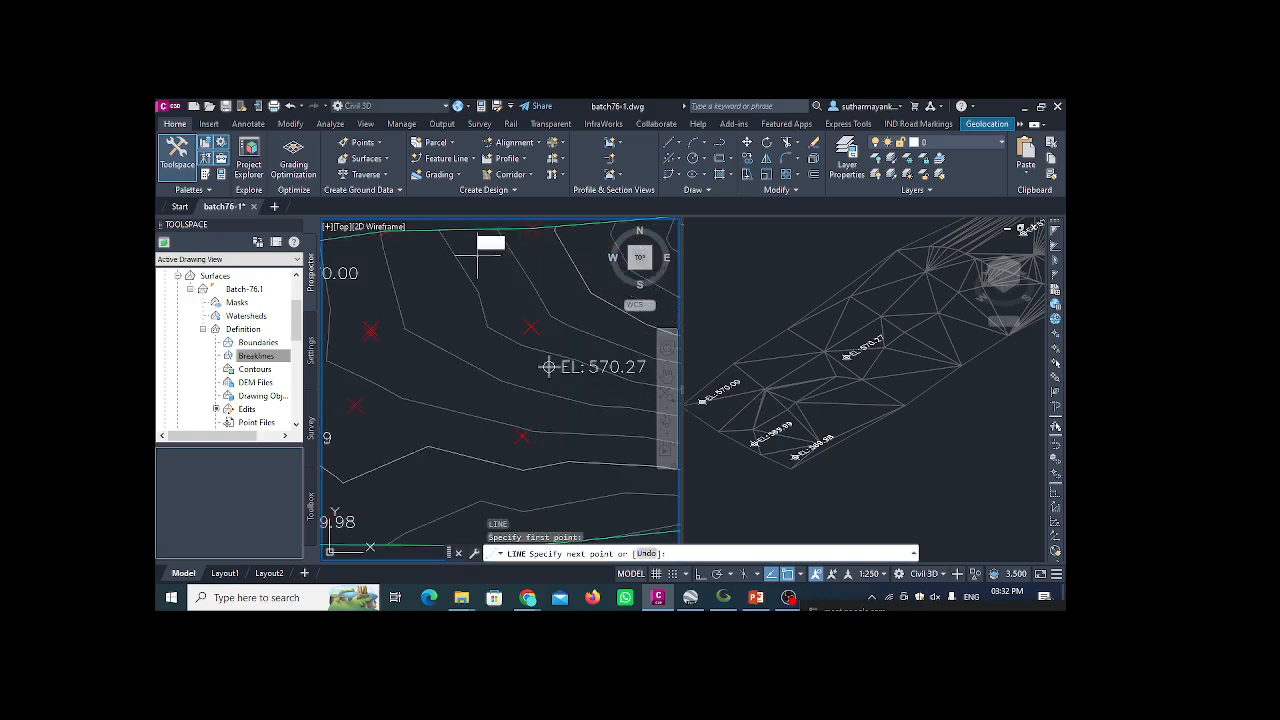
scroll(418, 418, down, 2)
click(418, 409)
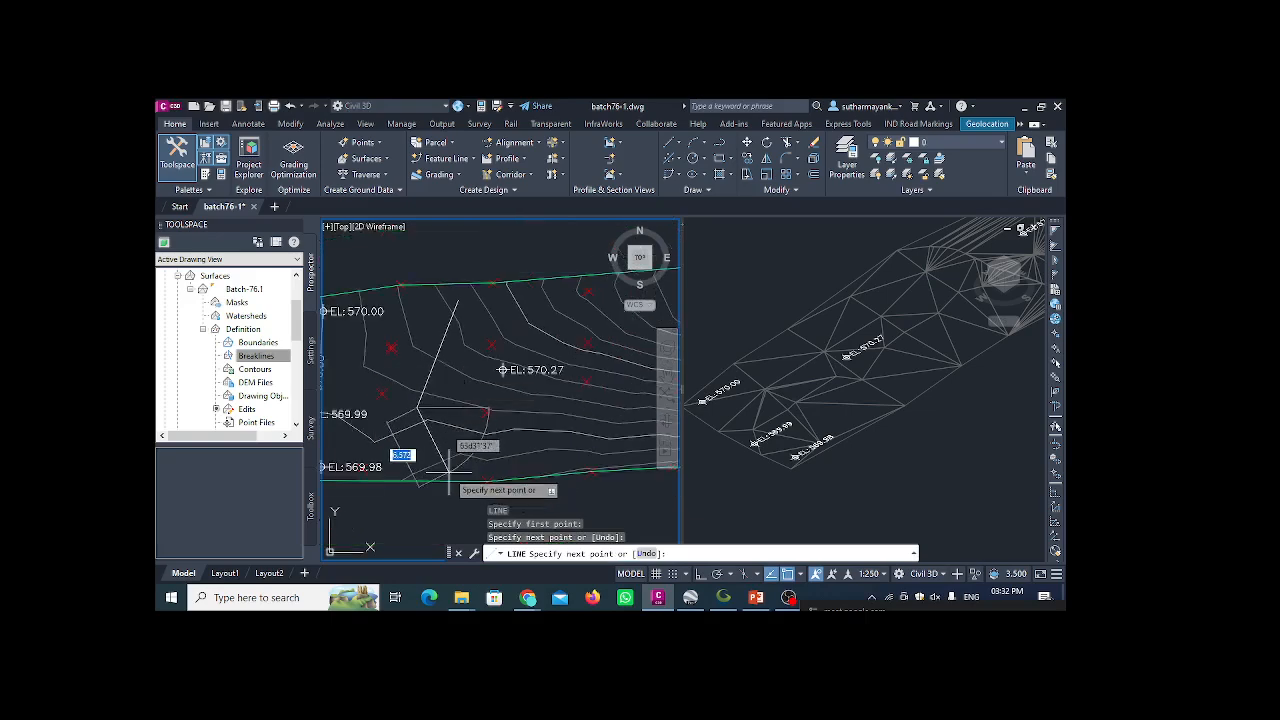
click(450, 469)
key(Escape)
- Draw a second two-segment line just east of the first and roughly parallel to it, across the contours
key(Return)
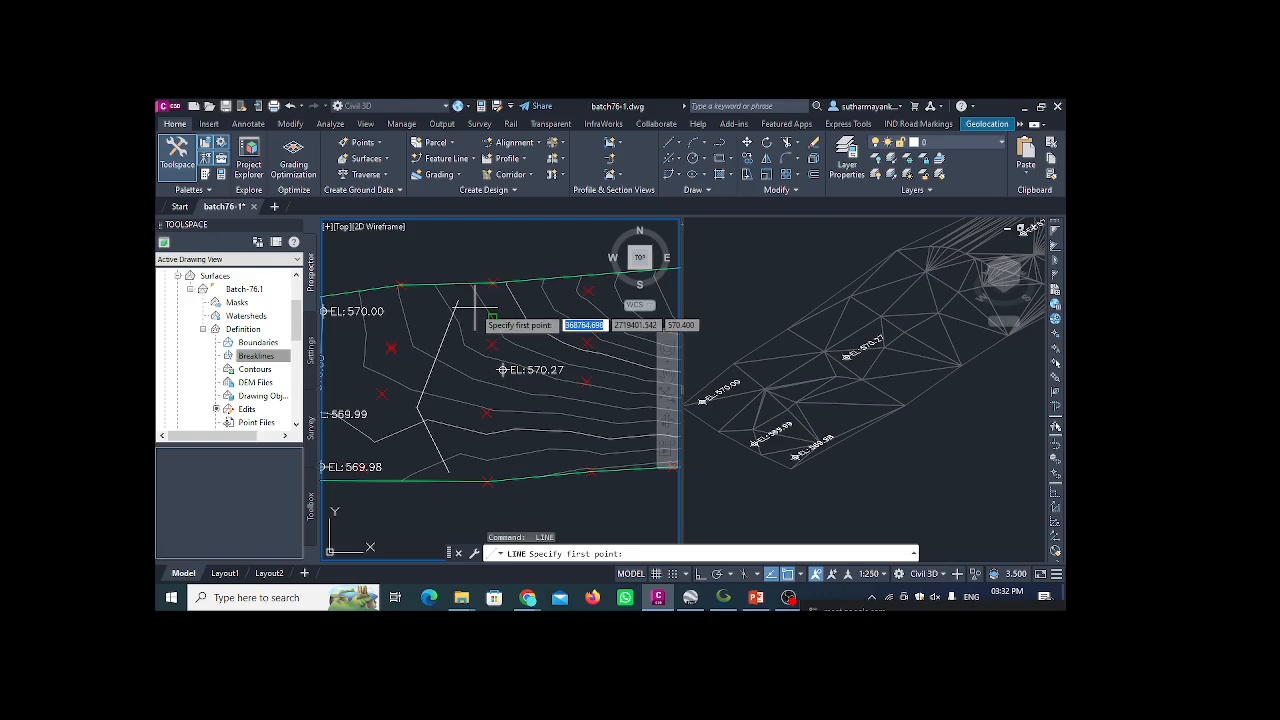
scroll(467, 316, up, 2)
click(405, 283)
scroll(435, 334, down, 2)
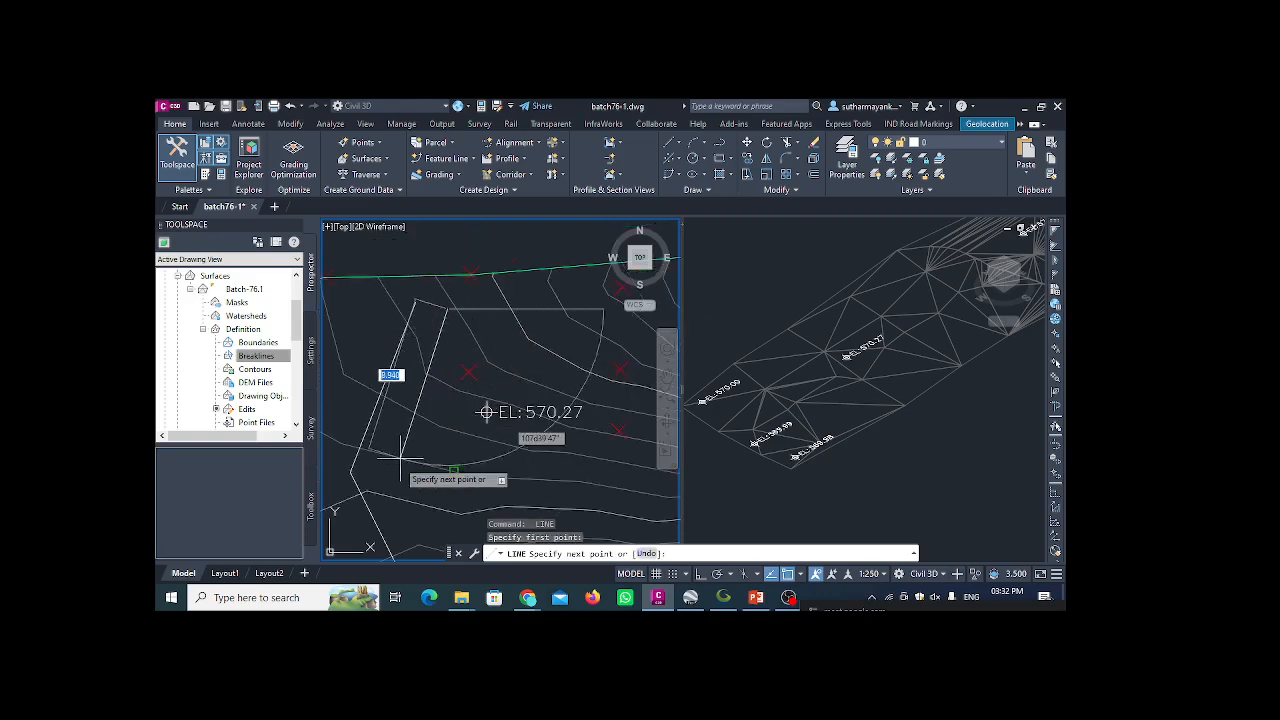
click(389, 478)
scroll(411, 356, down, 4)
scroll(407, 418, up, 2)
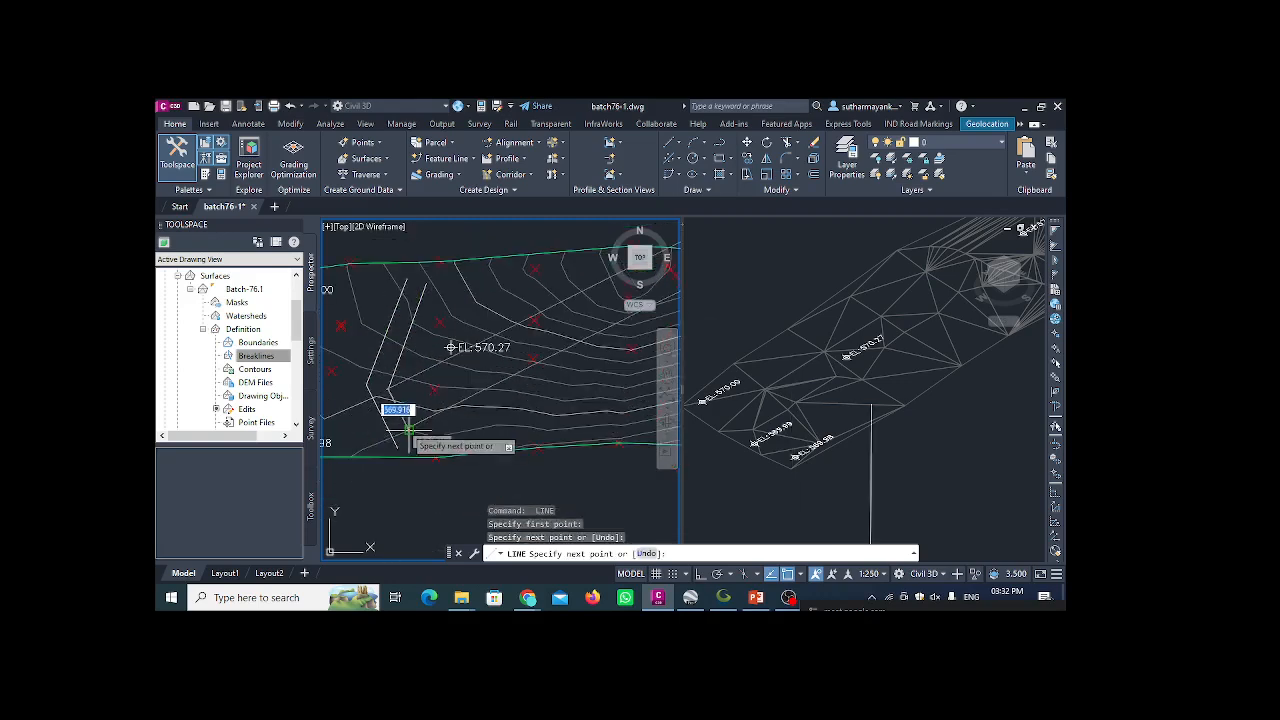
click(413, 446)
key(Escape)
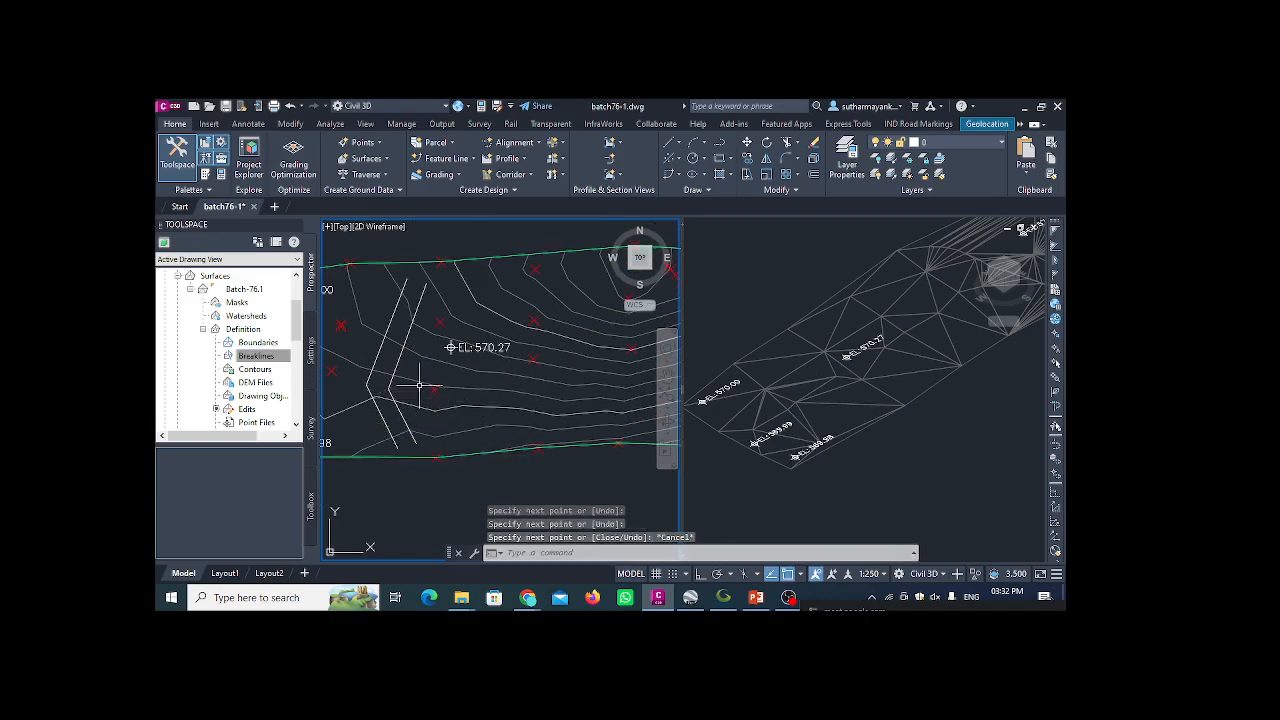
- Erase the west line and the east line's south segment, and stretch the remaining segment's south end to just inside the south boundary
click(370, 386)
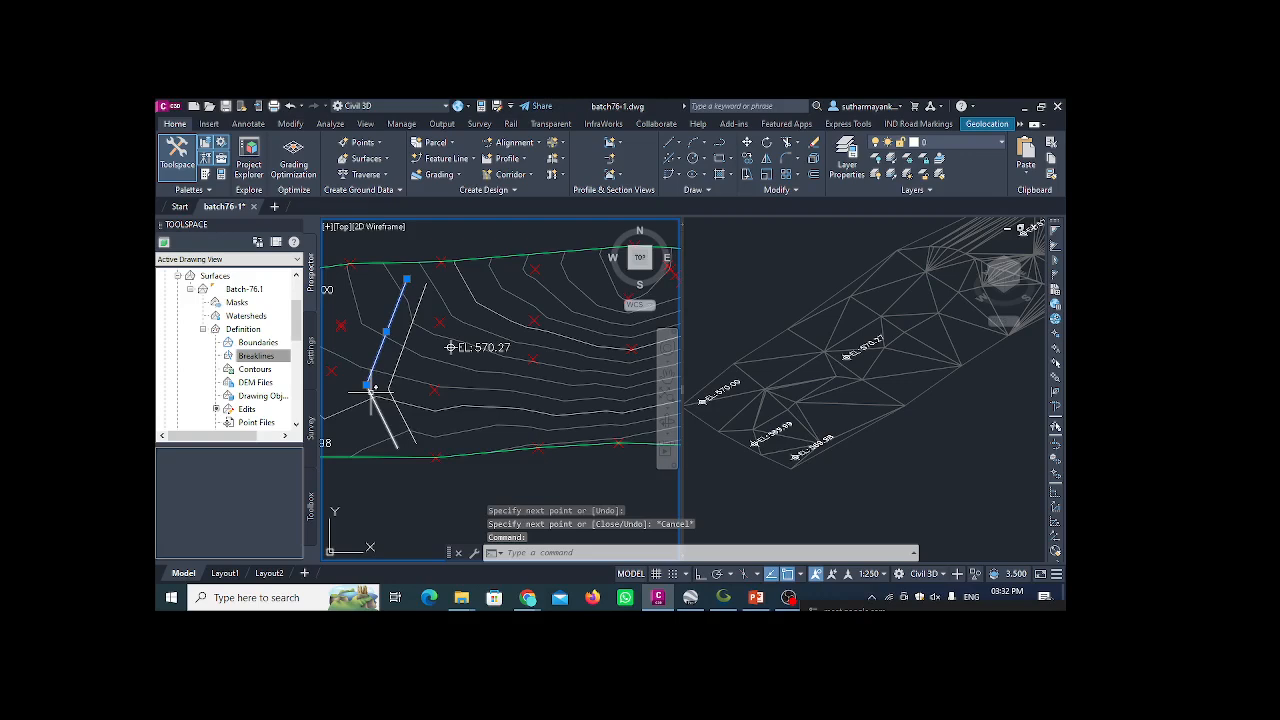
key(Delete)
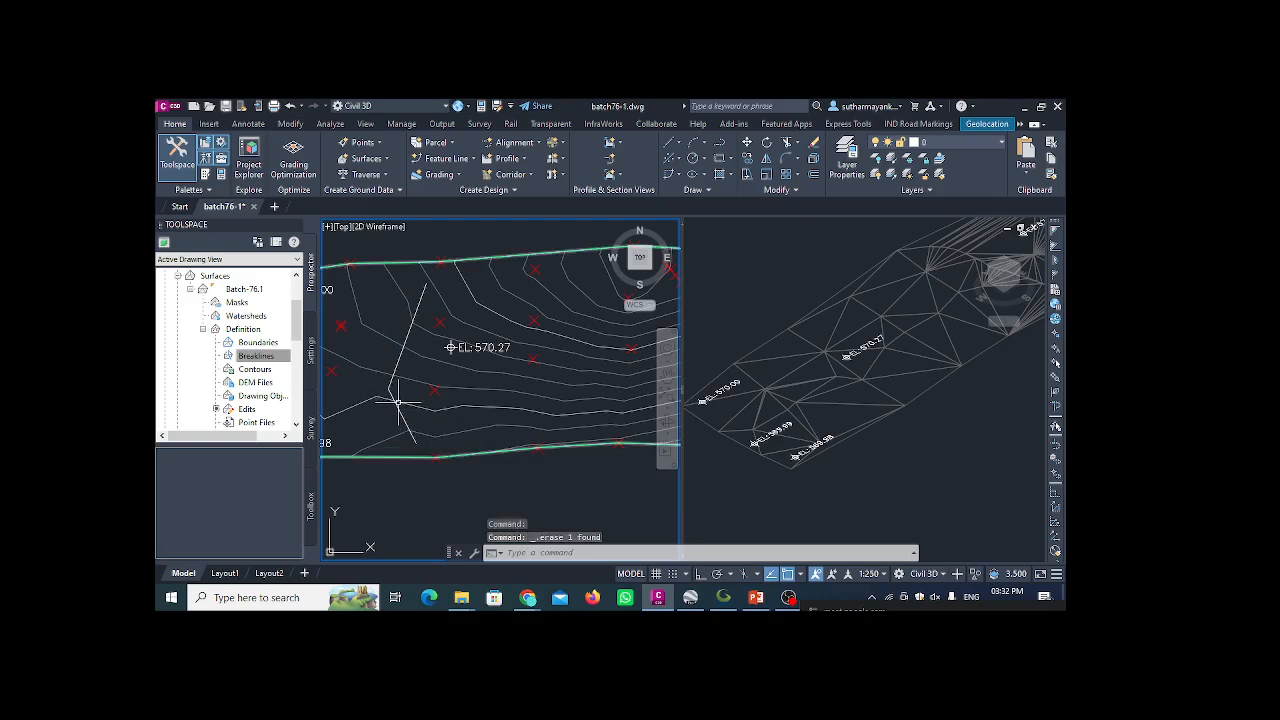
click(388, 388)
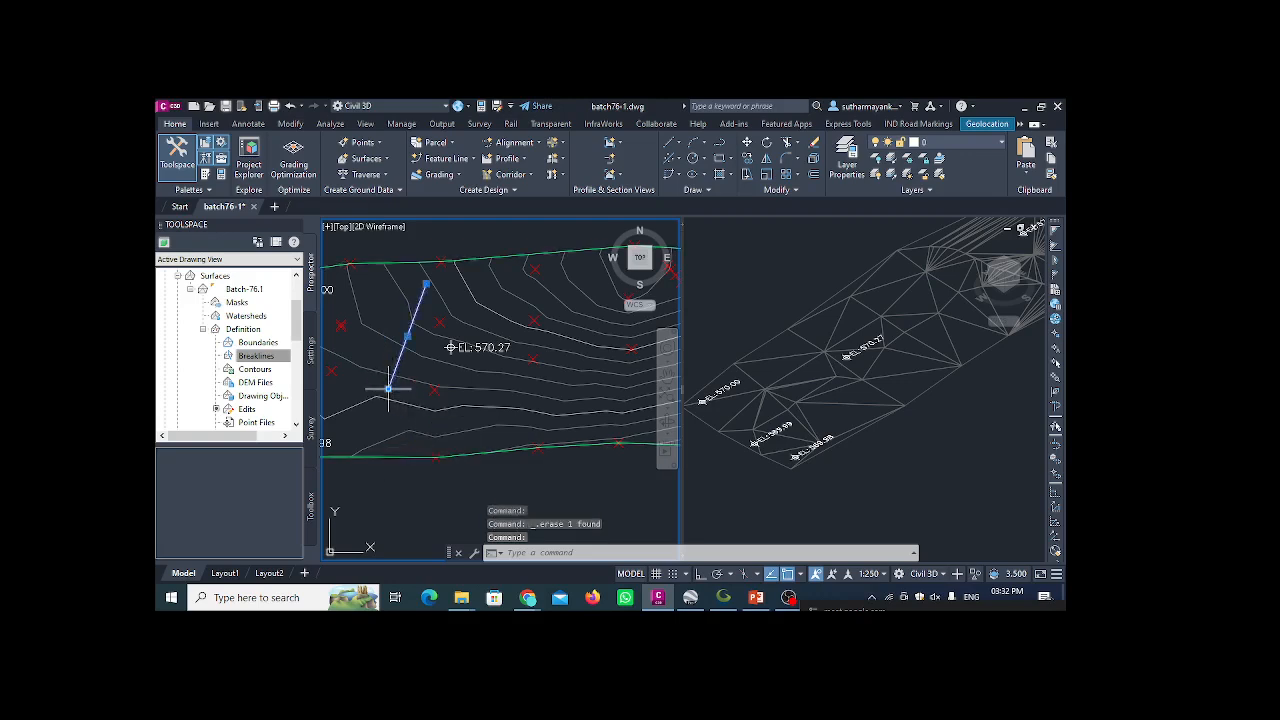
click(388, 388)
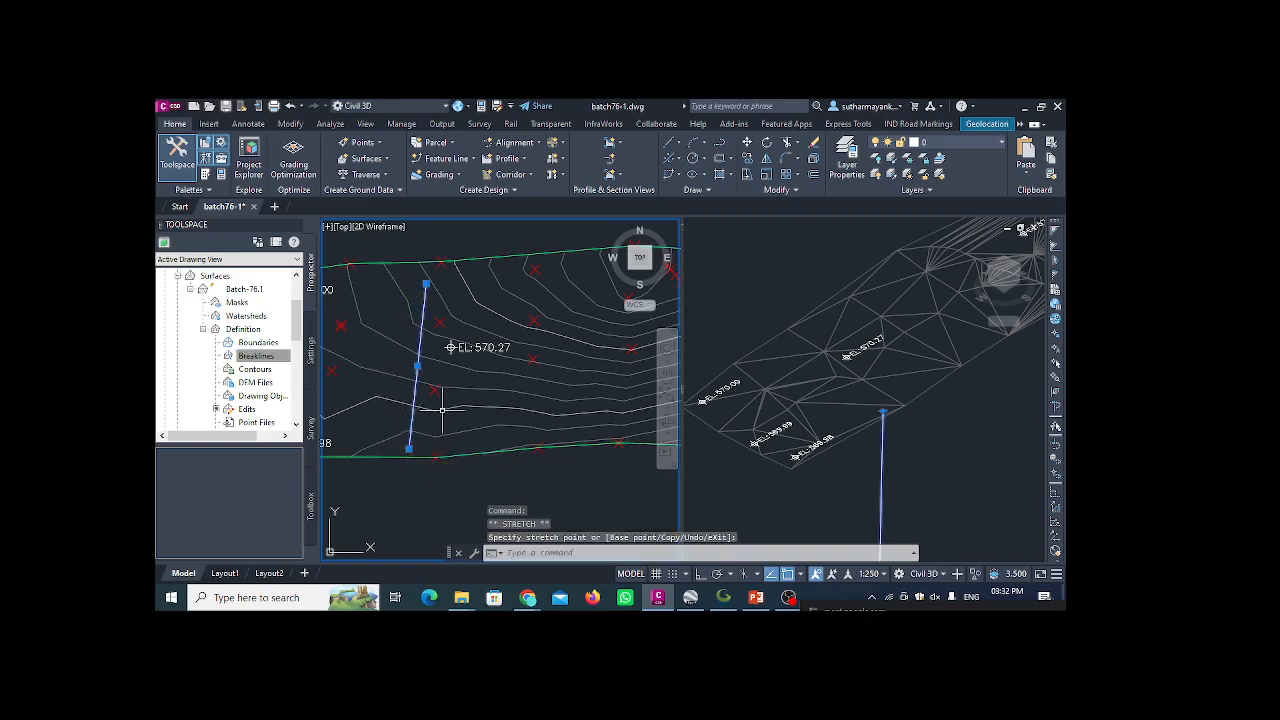
key(Escape)
key(Escape)
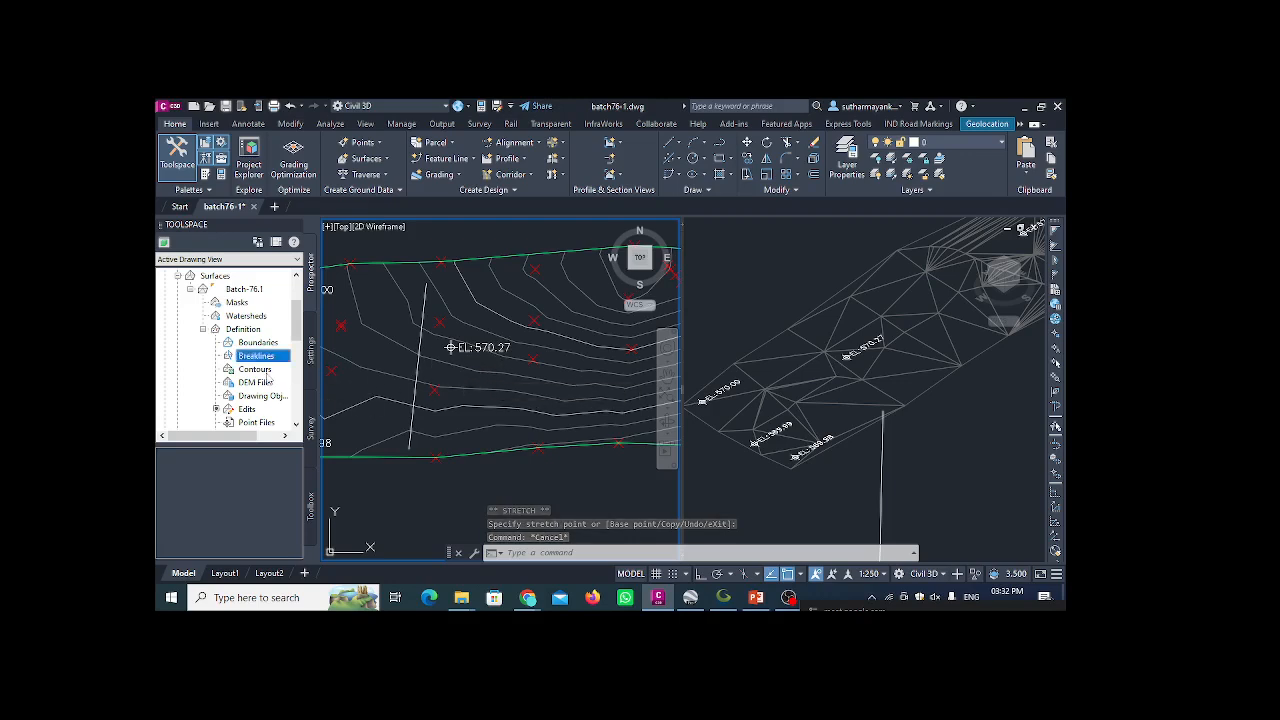
- Add a Standard breakline with a 1.000 m mid-ordinate distance to Batch-76.1 from the stretched line
right_click(262, 357)
click(284, 364)
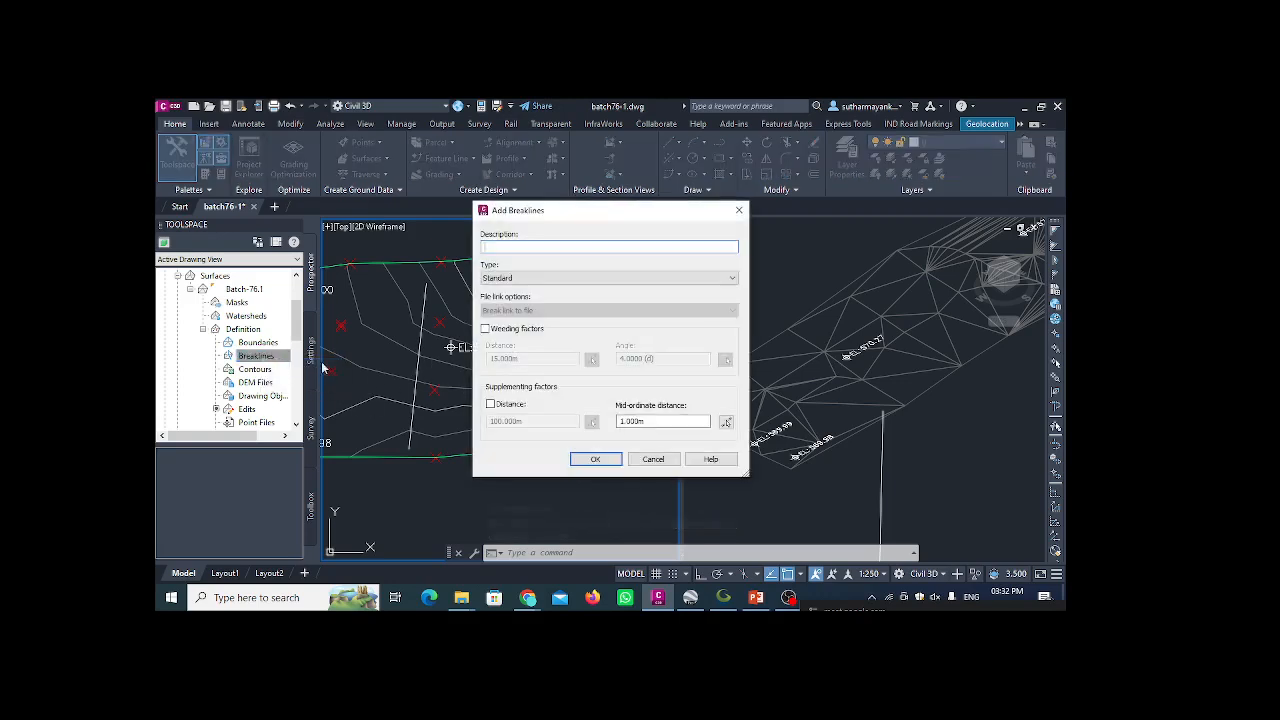
click(595, 461)
click(415, 368)
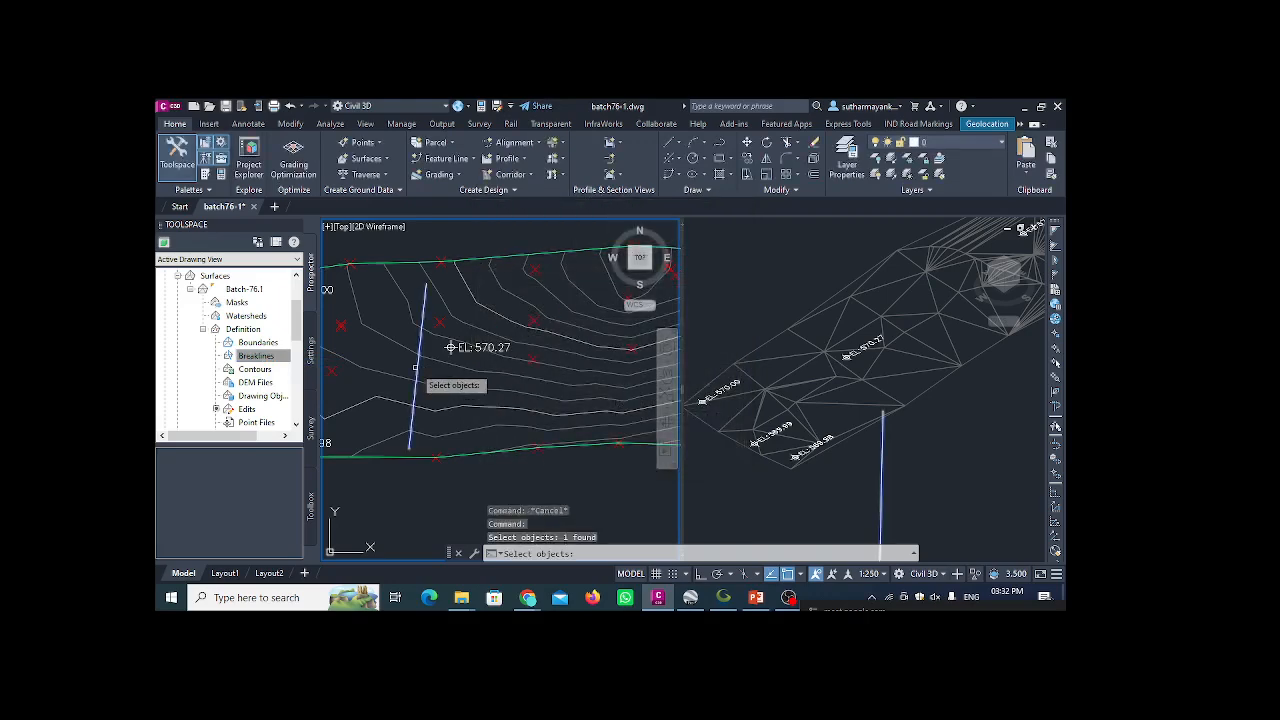
key(Return)
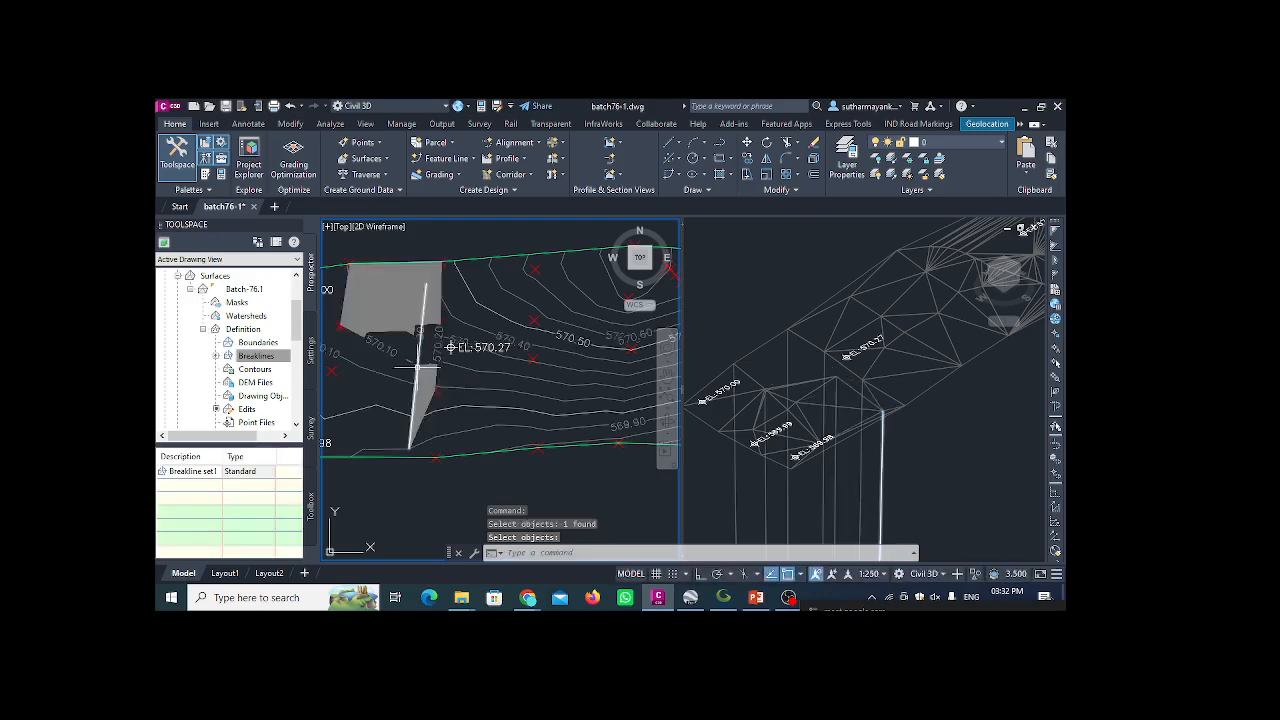
- Examine the breakline's effect on the surface triangles in the SW isometric view, from its lower end up to the surface
scroll(808, 360, down, 2)
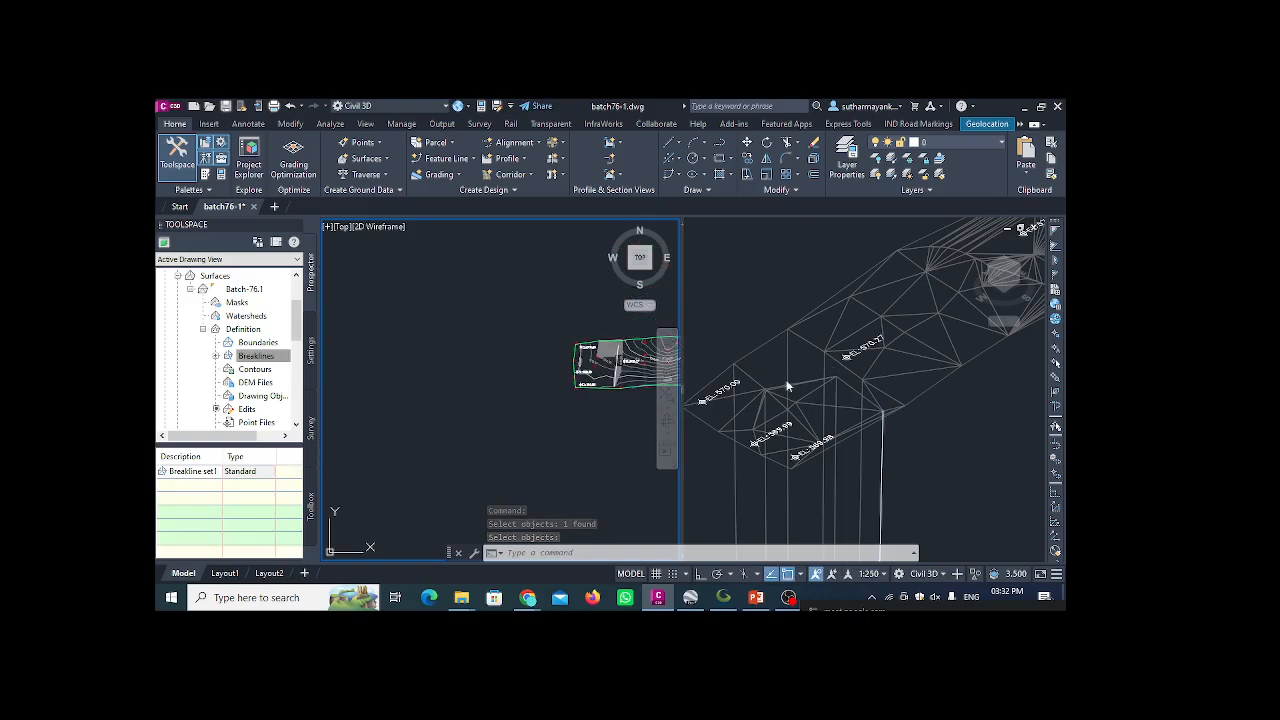
click(806, 357)
scroll(806, 357, down, 3)
scroll(818, 454, up, 2)
scroll(824, 384, down, 5)
middle_drag(817, 451, 814, 357)
scroll(814, 439, up, 6)
scroll(768, 461, up, 4)
scroll(888, 481, up, 4)
scroll(823, 459, up, 2)
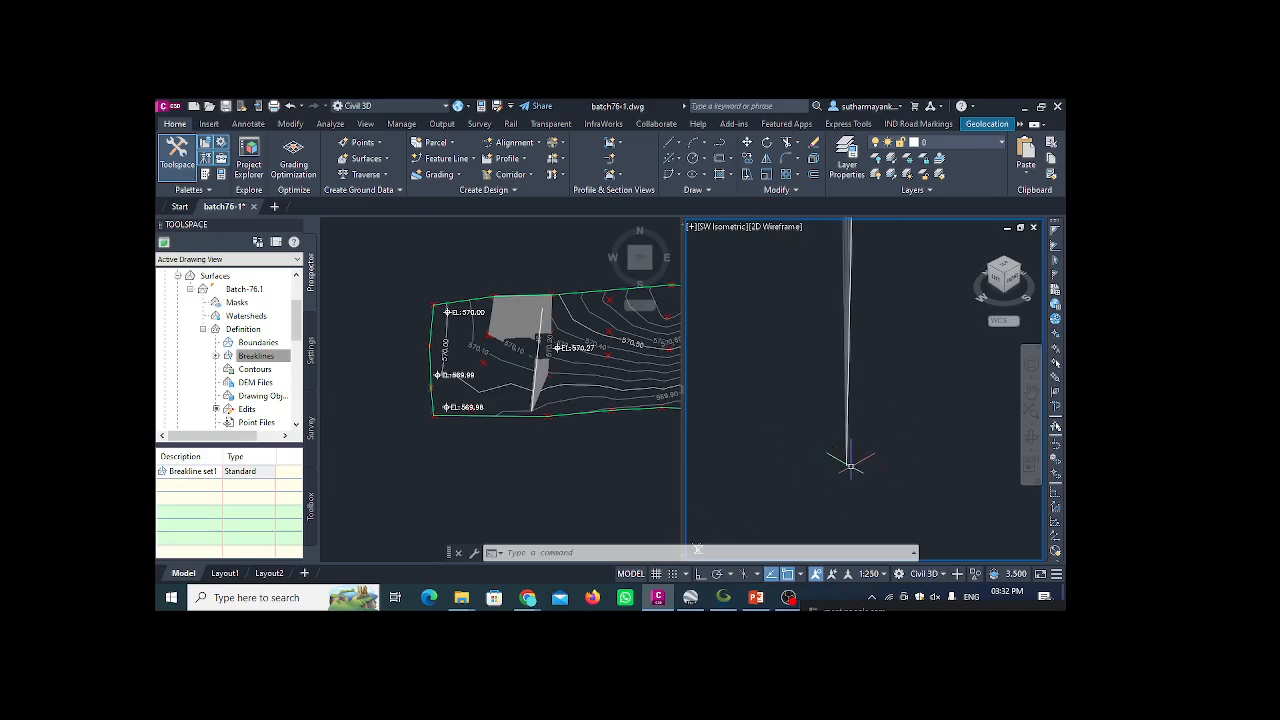
scroll(806, 512, down, 3)
scroll(826, 490, down, 10)
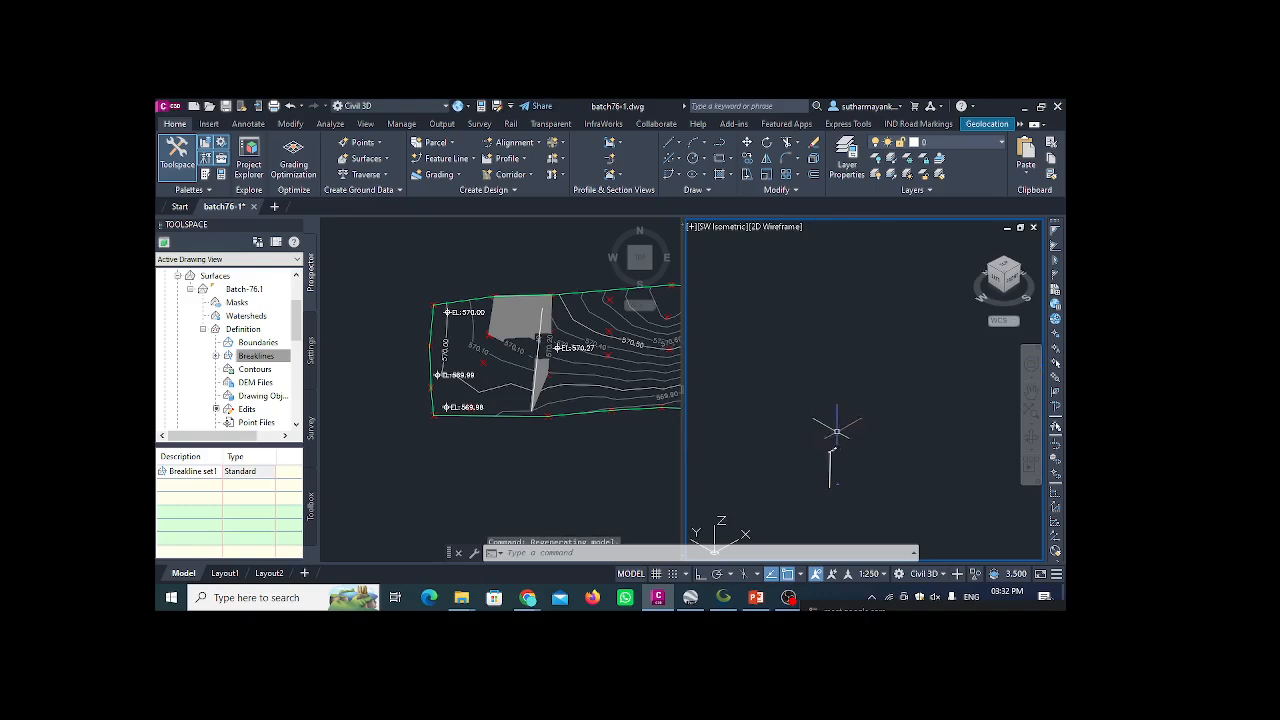
scroll(815, 326, up, 8)
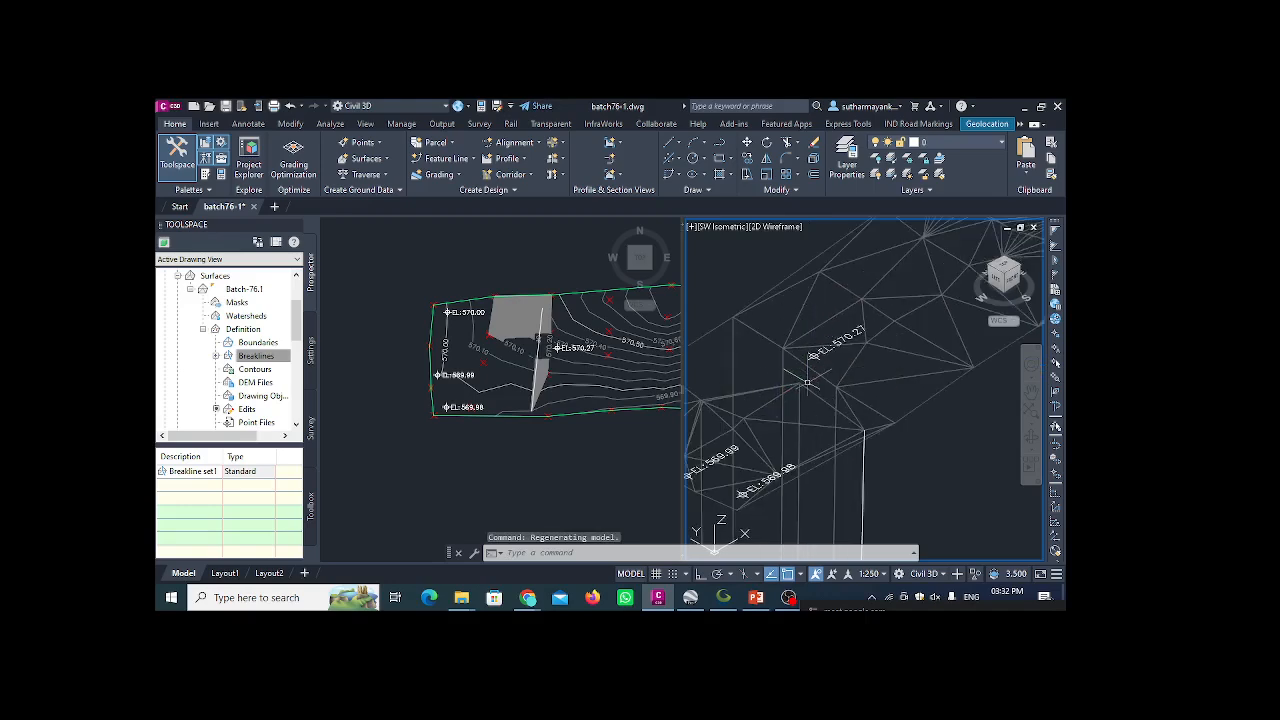
- Inspect the surface contours and the source line around the new breakline in the plan view
click(528, 344)
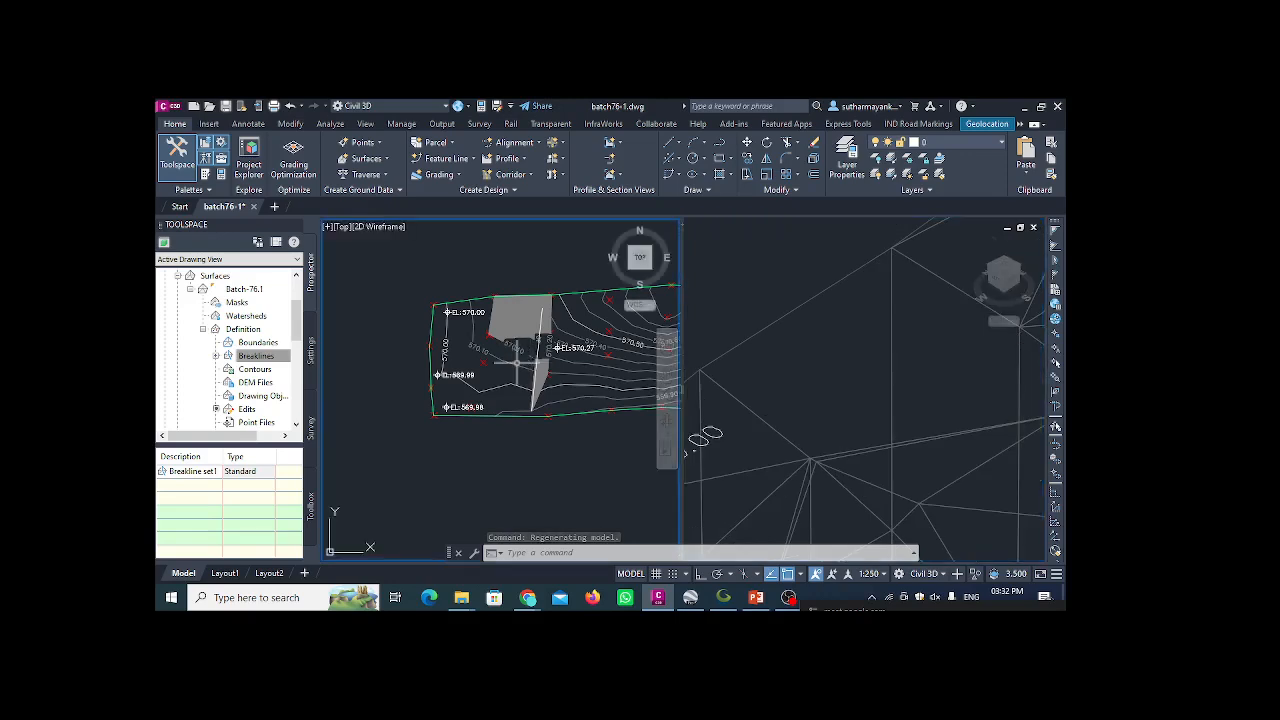
scroll(528, 344, up, 2)
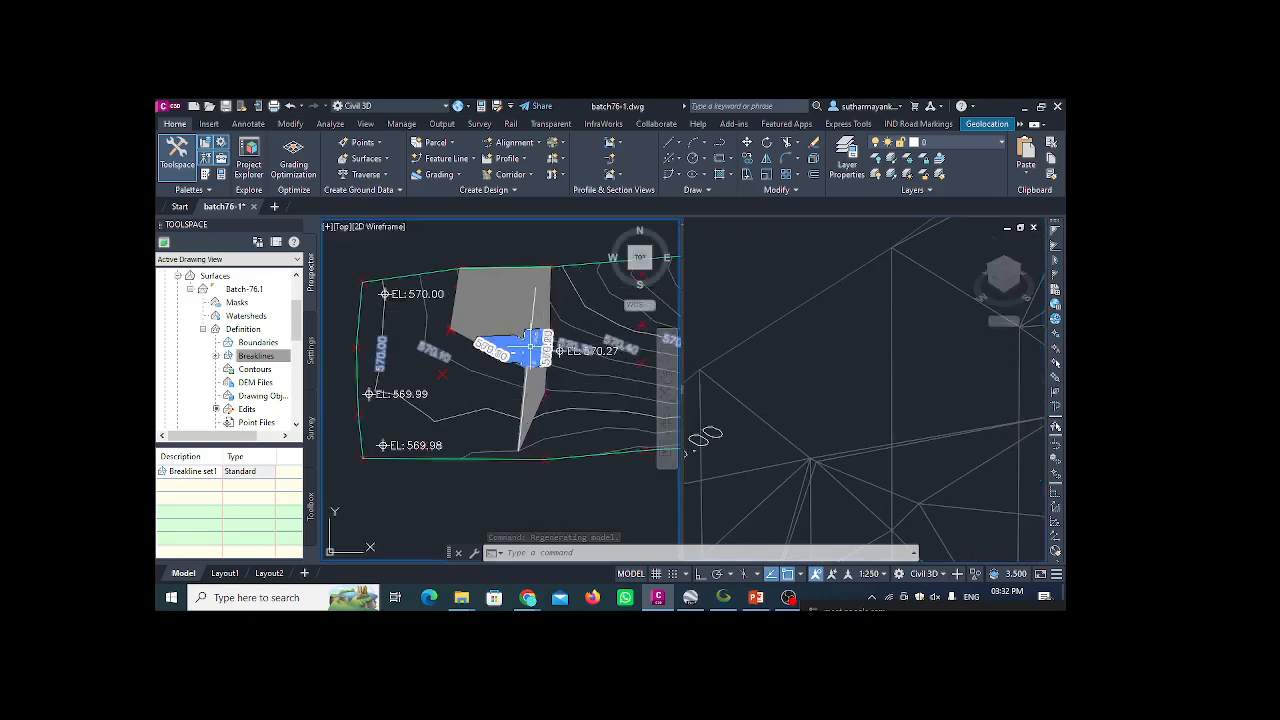
click(523, 430)
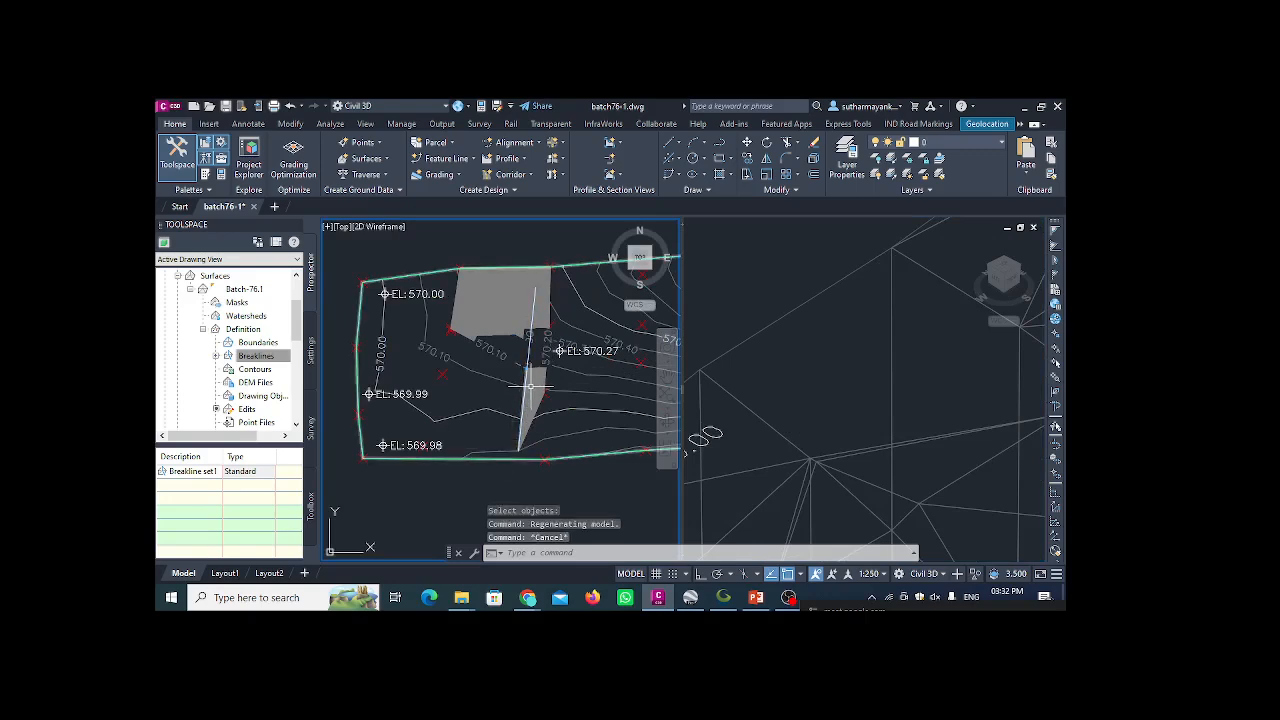
key(Escape)
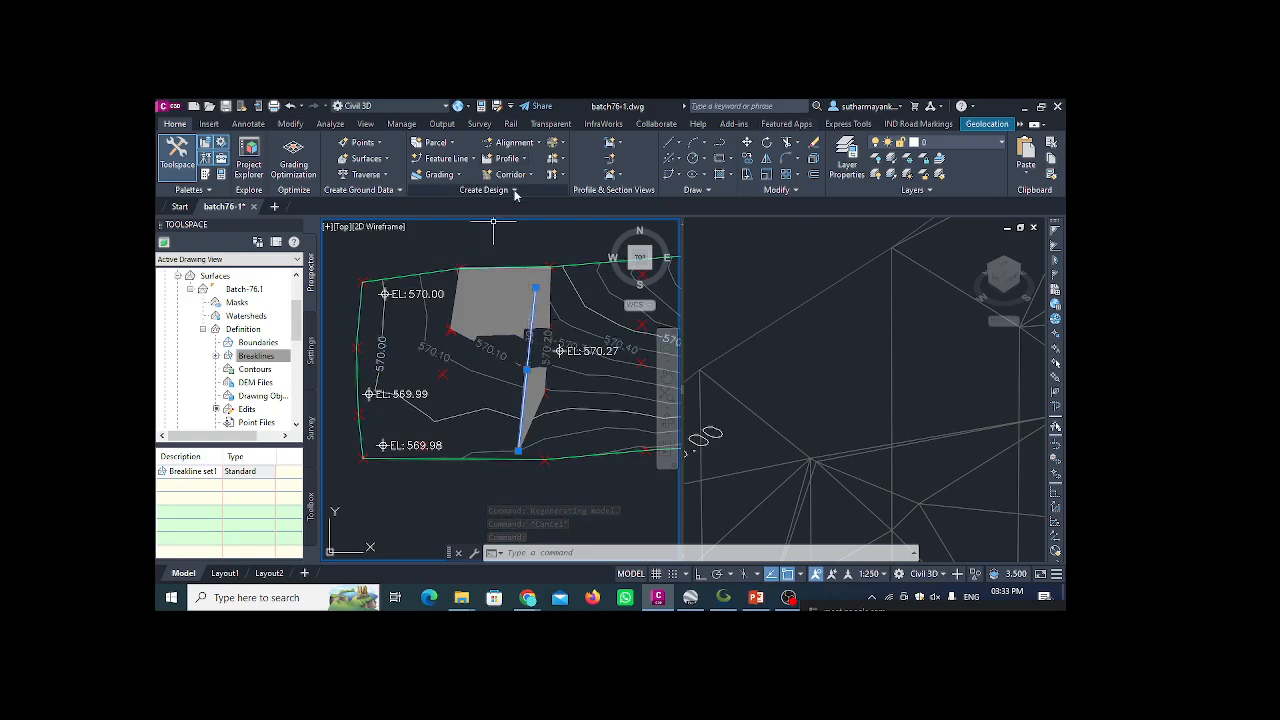
key(Escape)
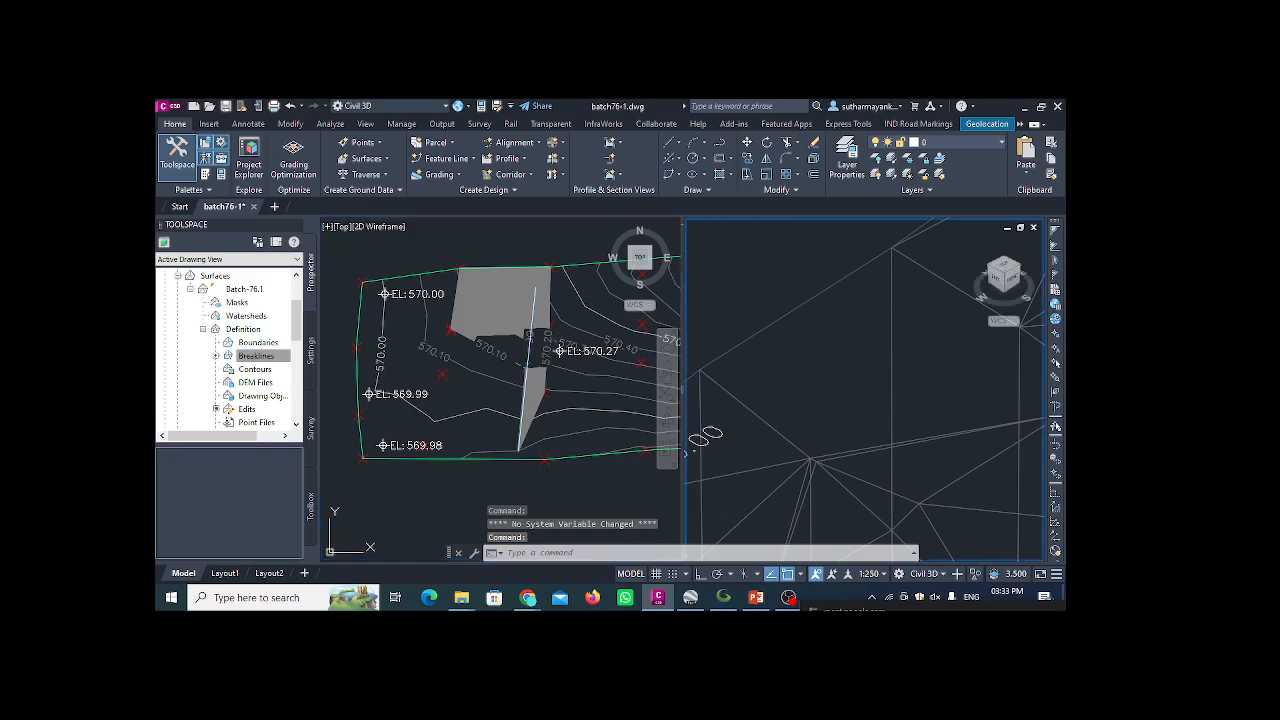
- Undo the Standard breakline, the line edits and both two-segment lines drawn west of the EL:570.27 point
scroll(528, 363, down, 2)
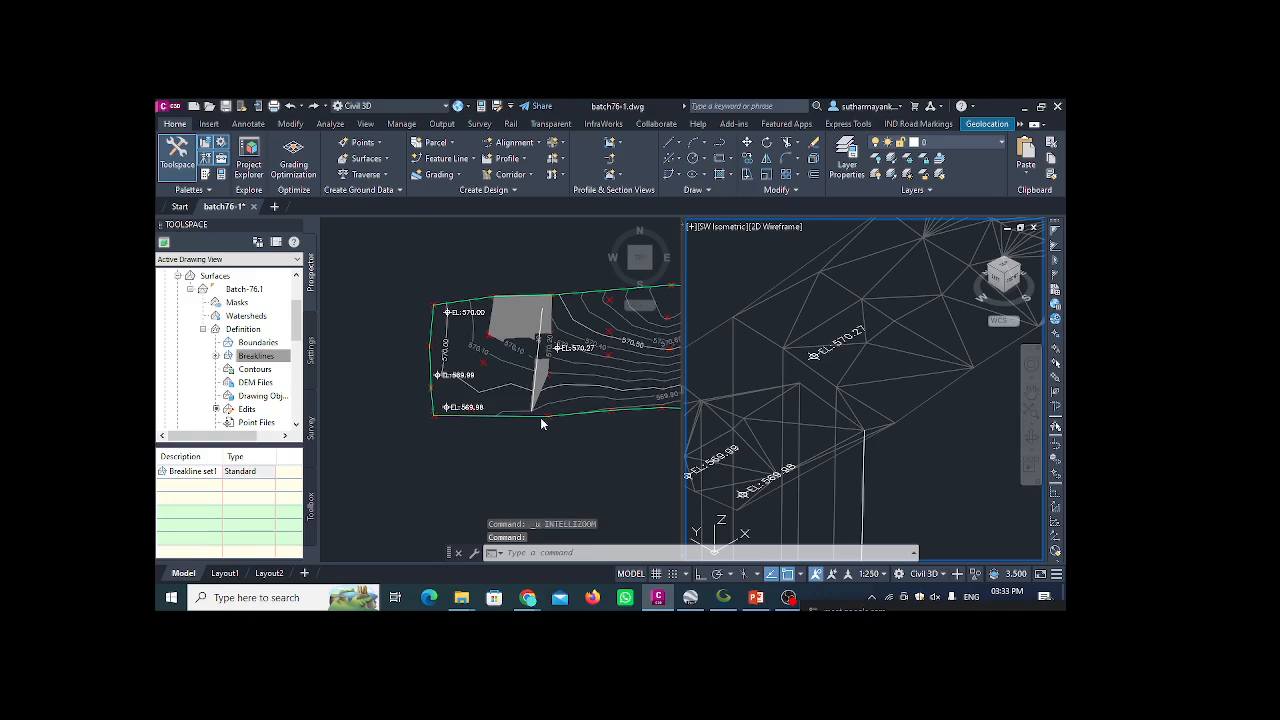
key(ctrl+z)
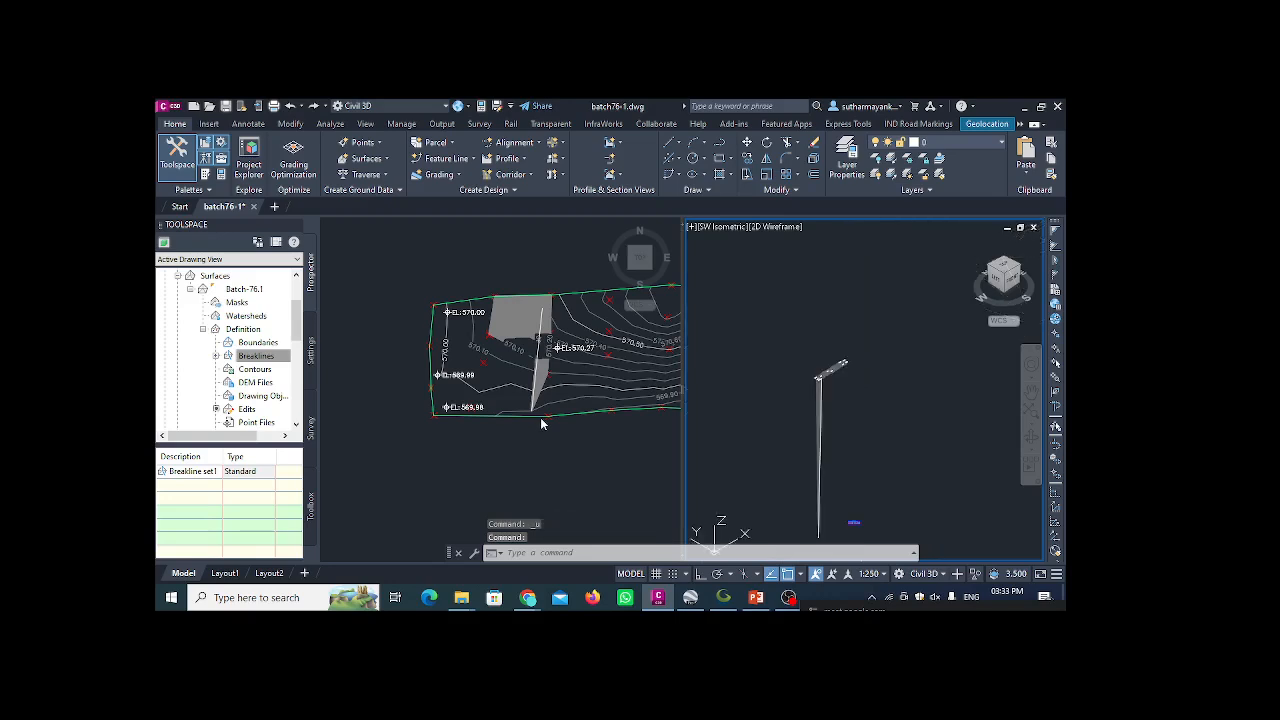
key(ctrl+z)
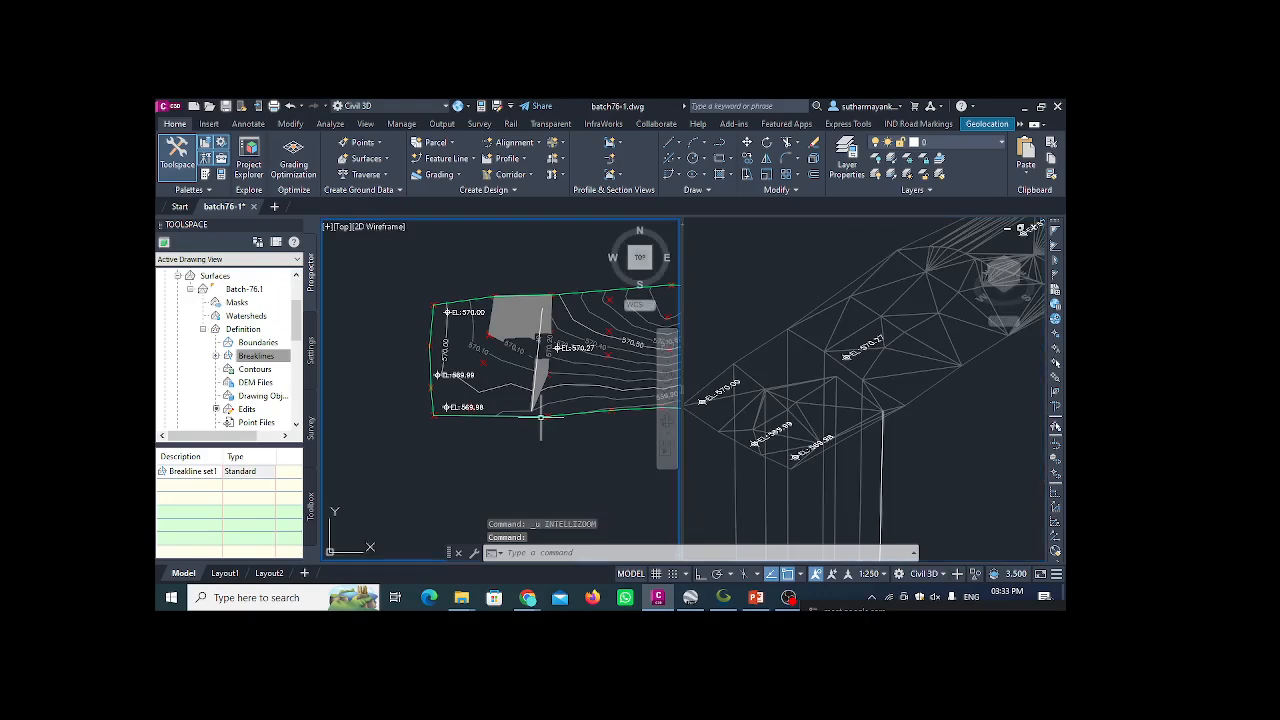
key(ctrl+z)
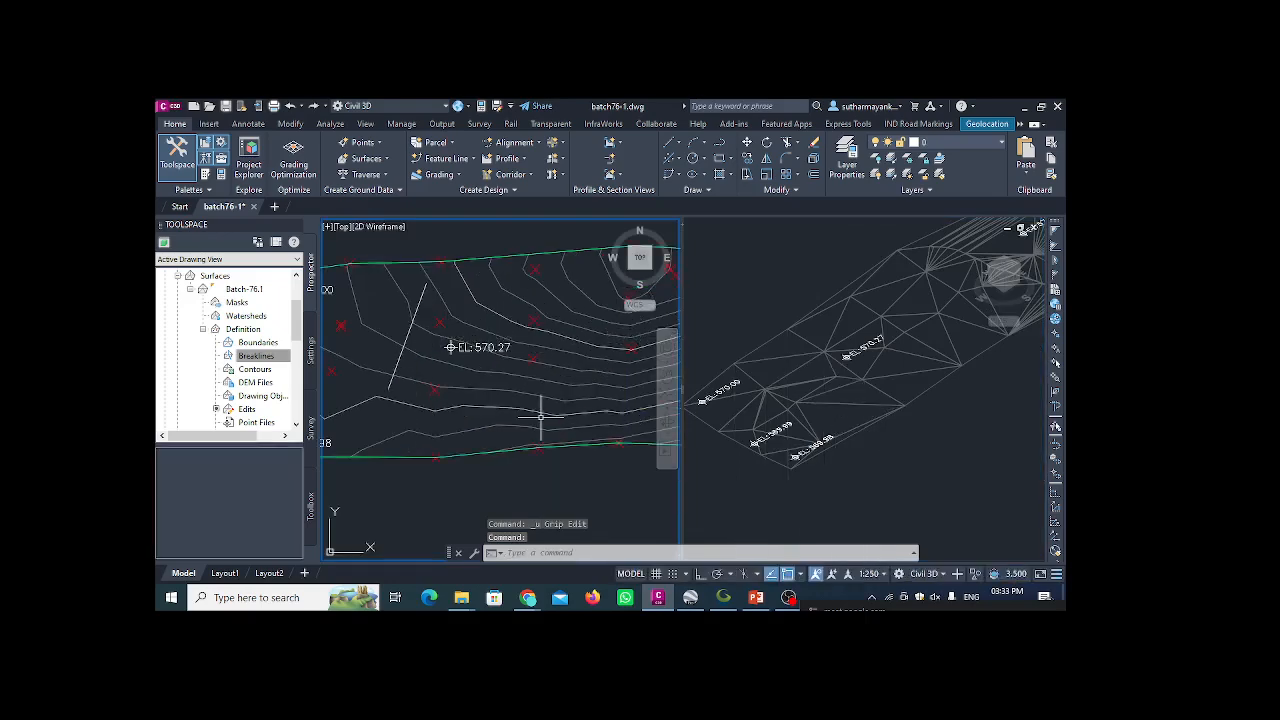
key(ctrl+z)
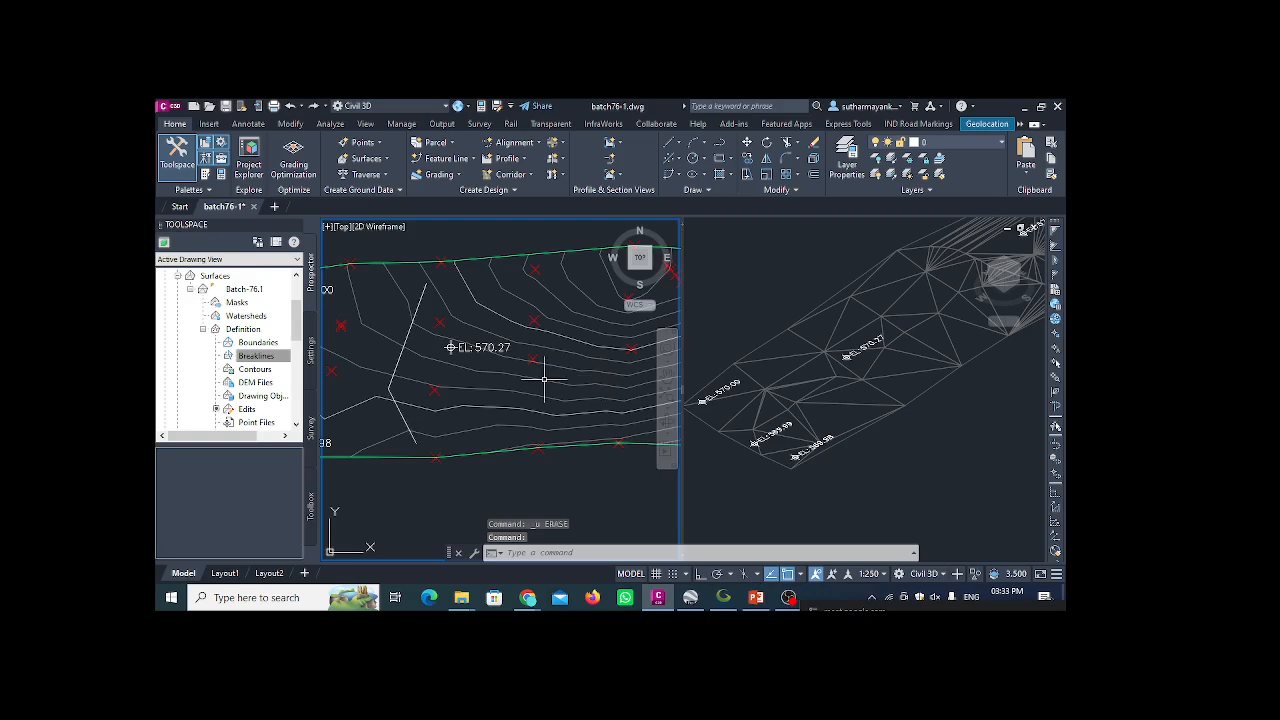
key(ctrl+z)
key(ctrl+z)
key(ctrl+z)
key(ctrl+z)
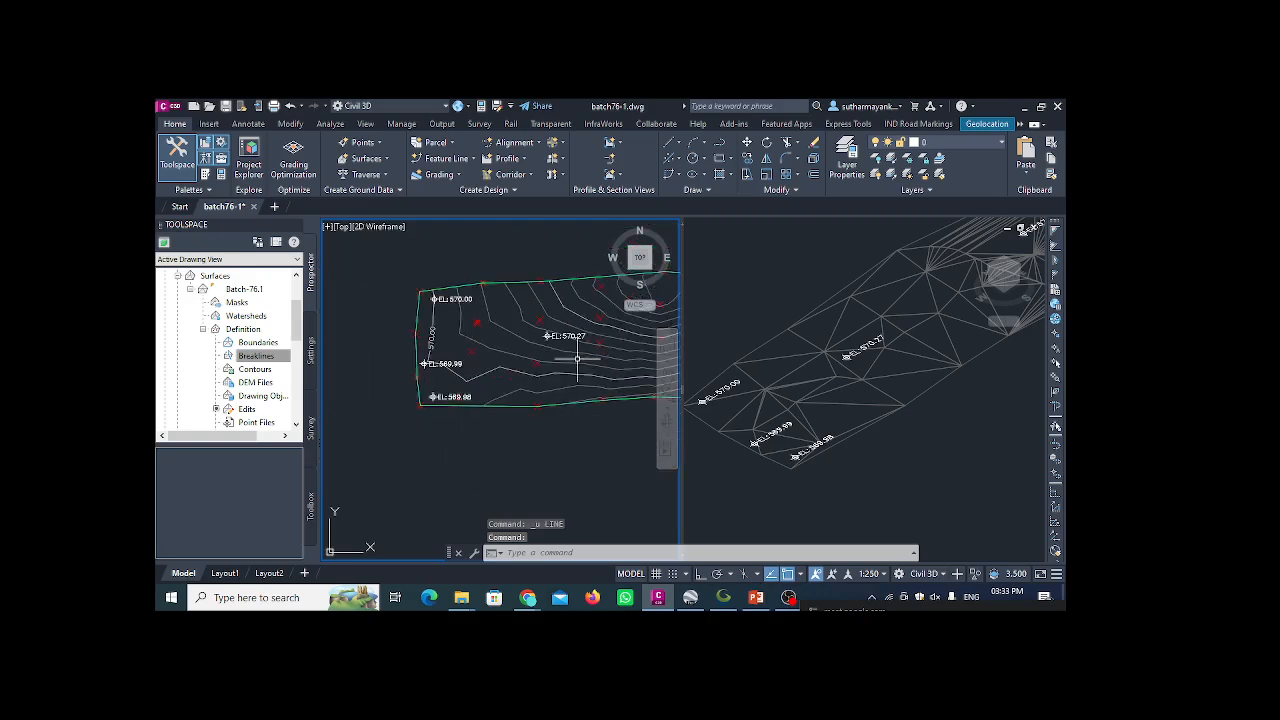
- Draw a single-segment polyline from north to south across the contours, west of the EL:570.27 point
text(pl)
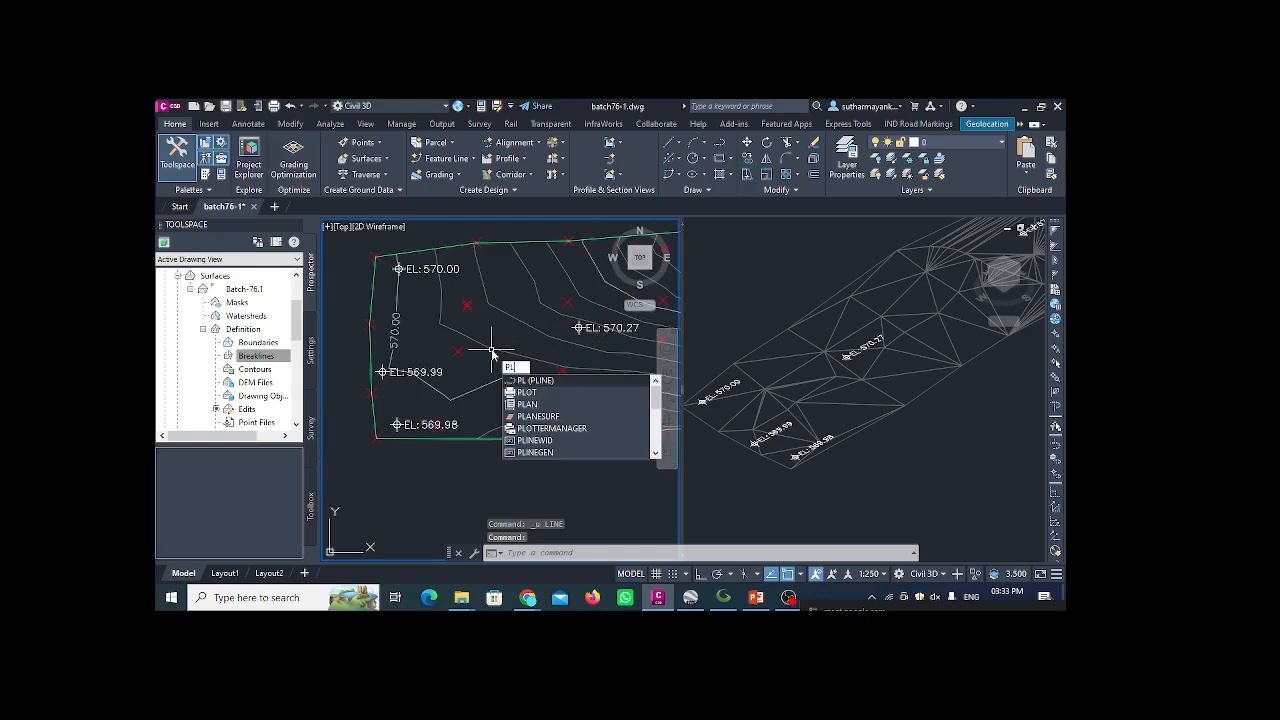
key(Return)
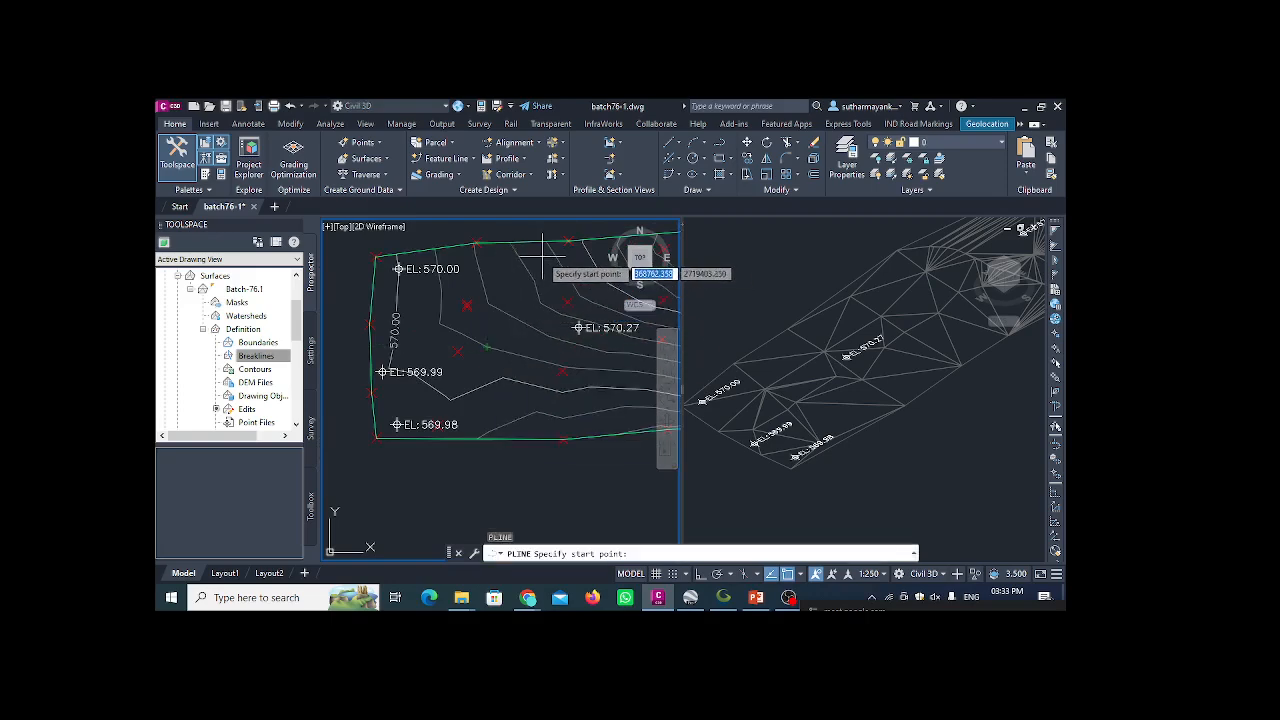
click(502, 260)
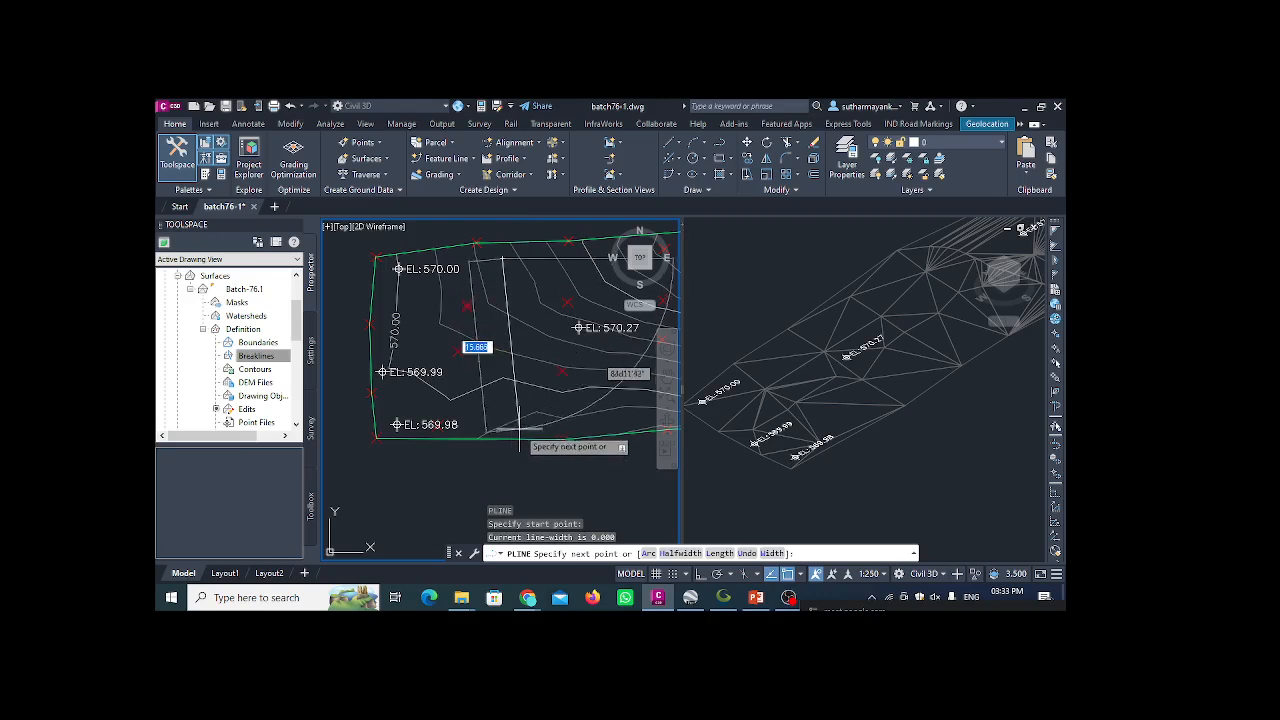
key(Escape)
scroll(556, 349, up, 2)
scroll(494, 360, down, 2)
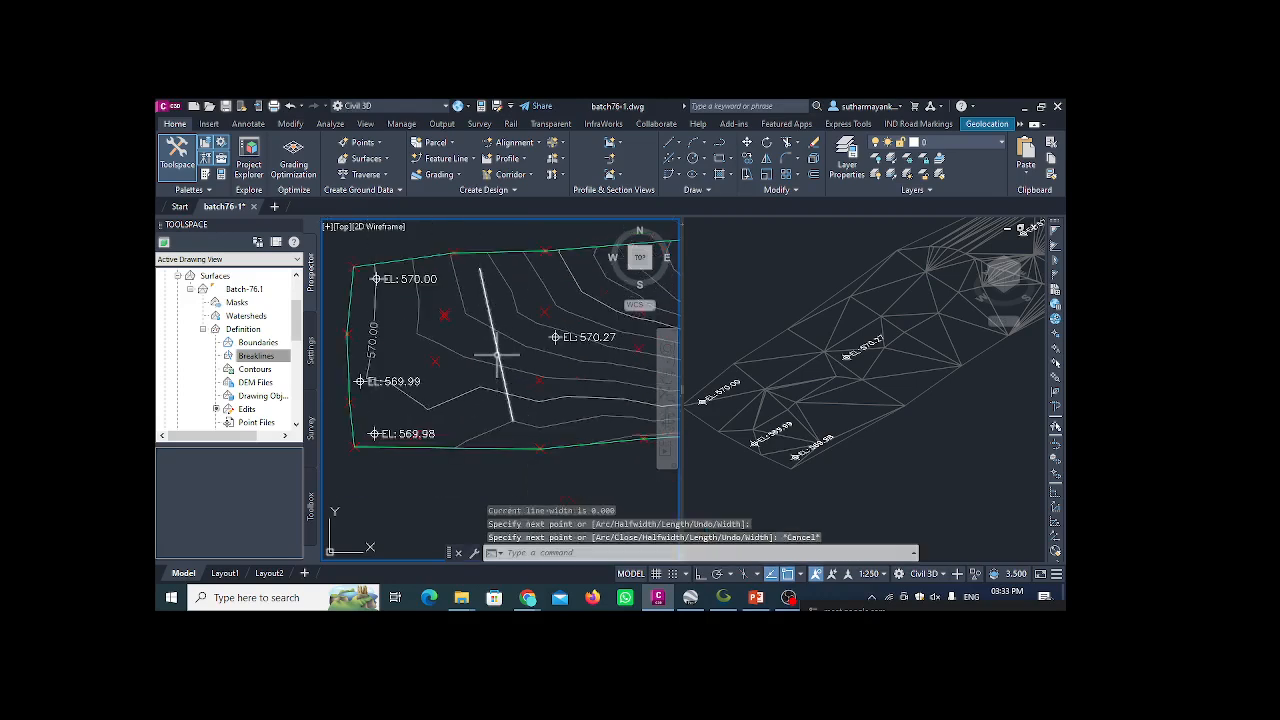
click(496, 354)
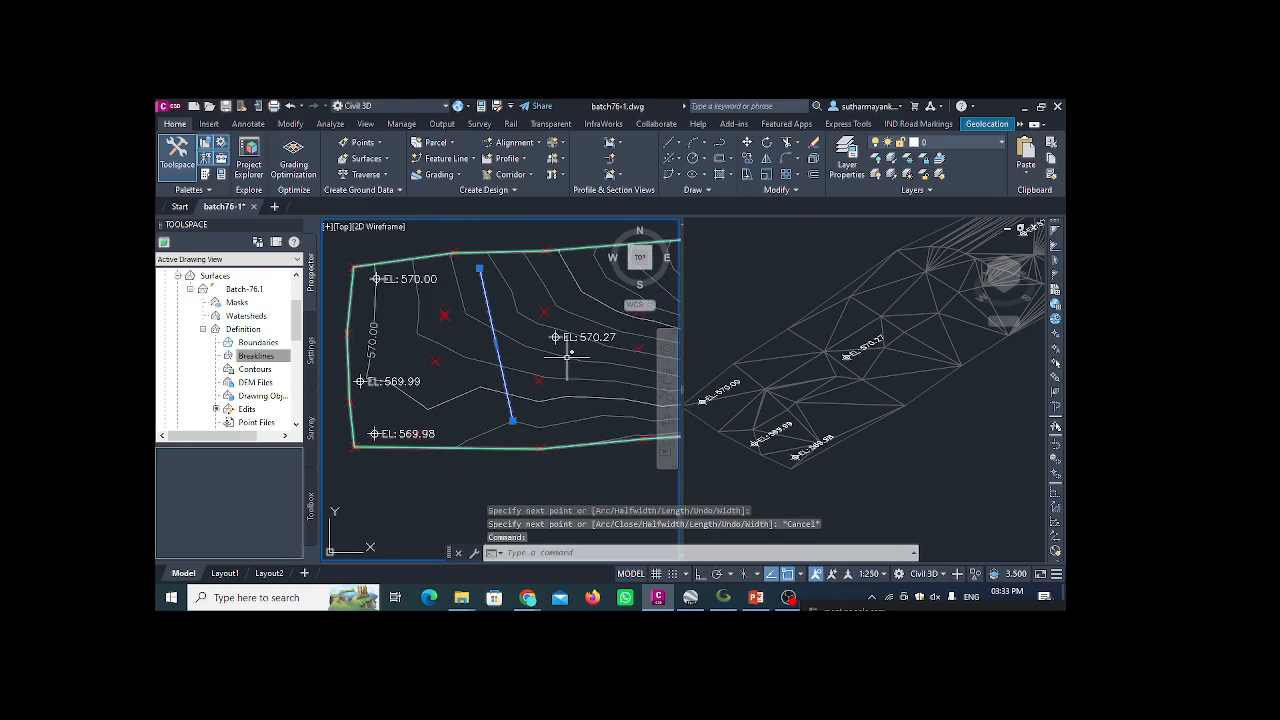
key(Escape)
click(504, 380)
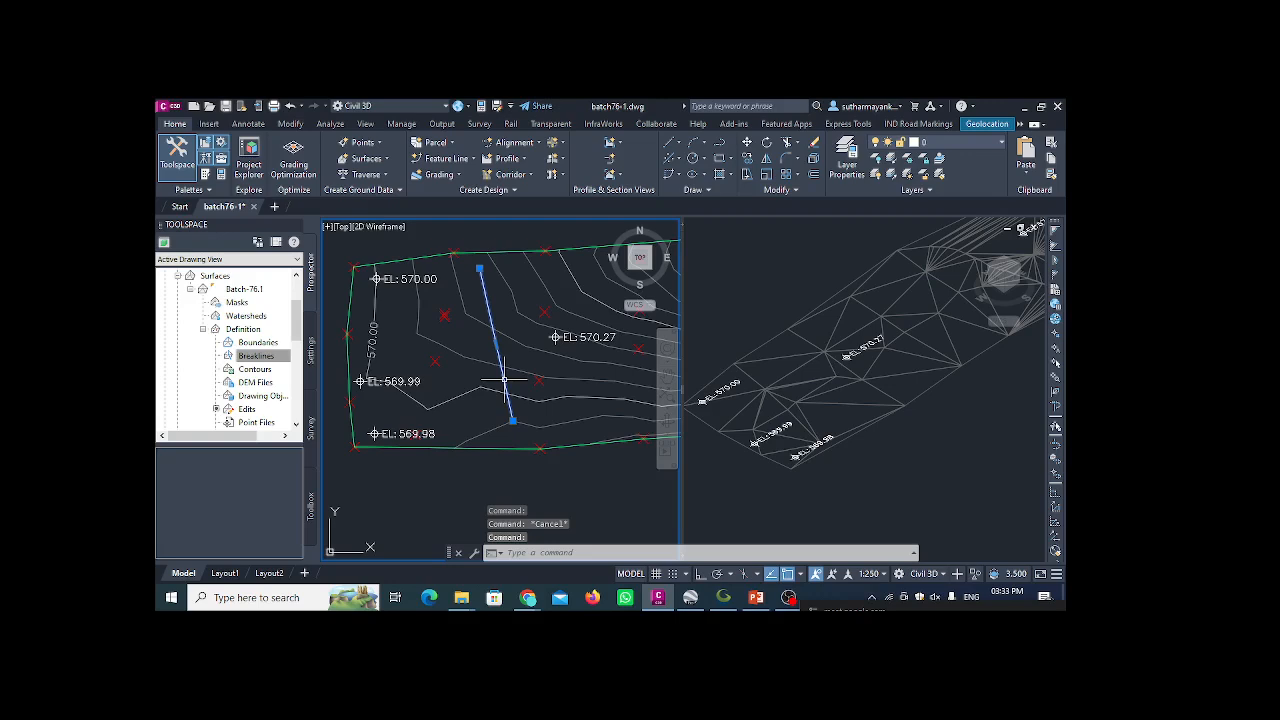
key(Escape)
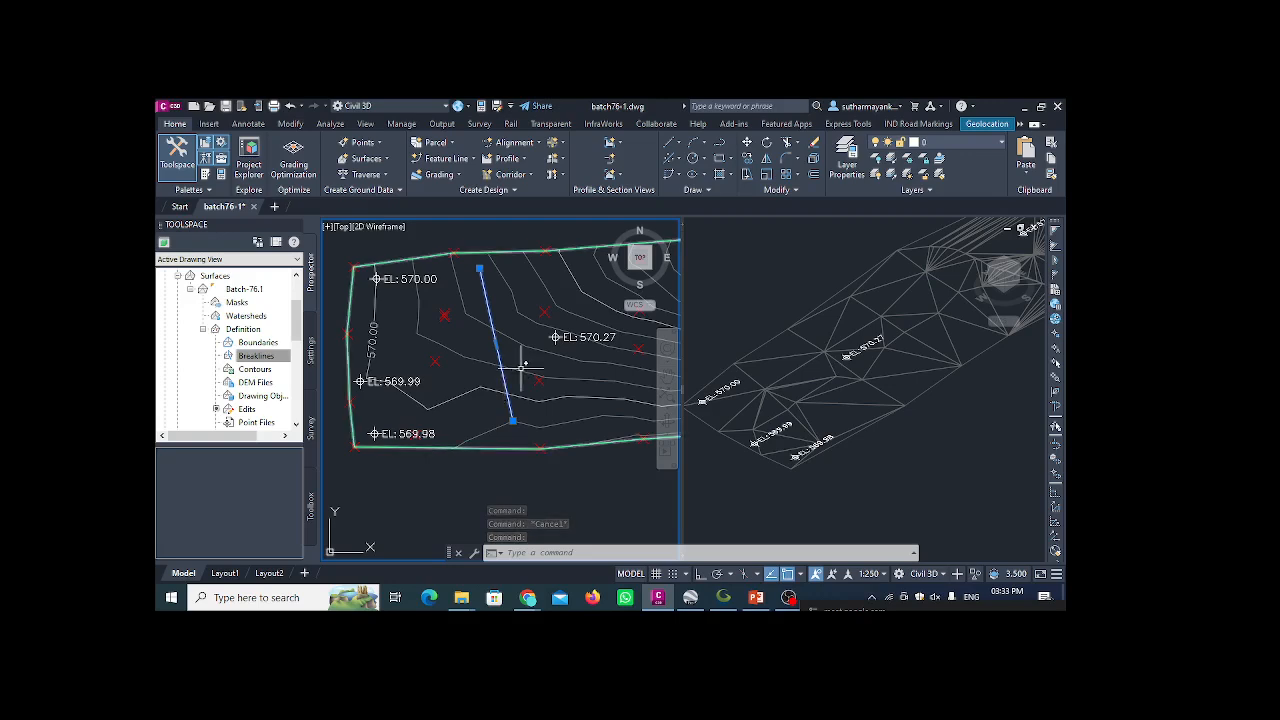
click(500, 370)
key(Escape)
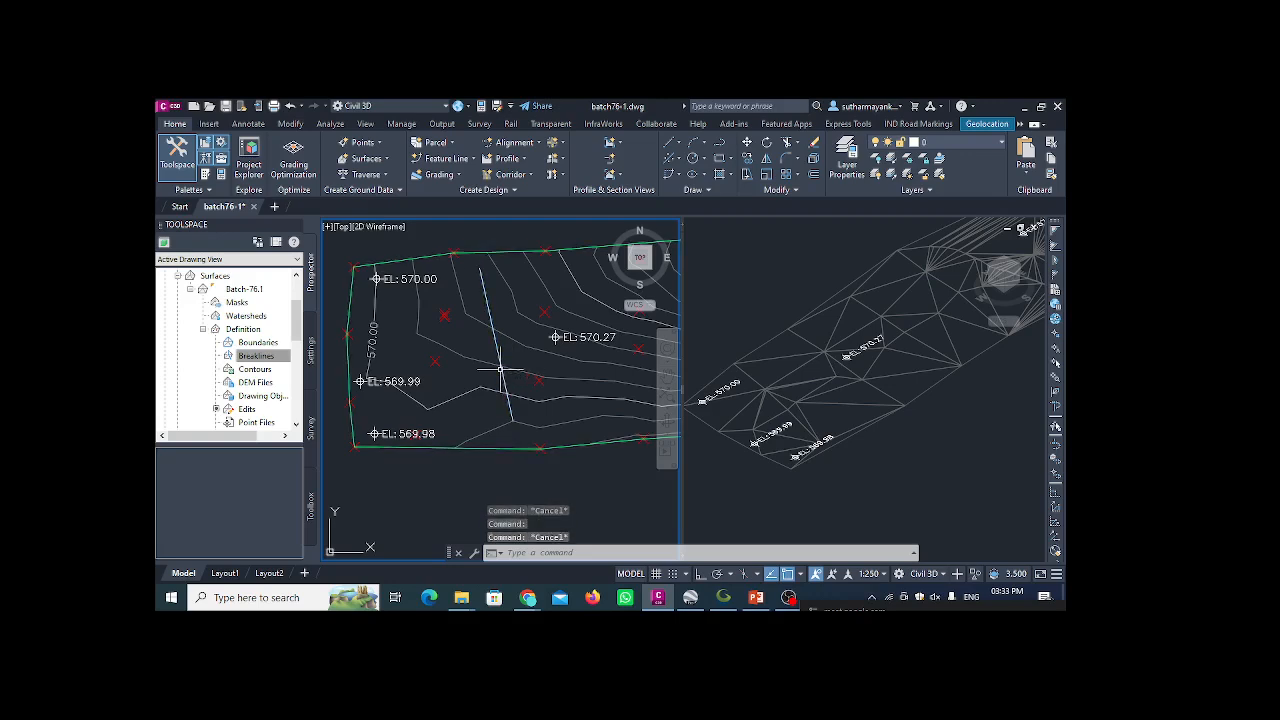
click(500, 370)
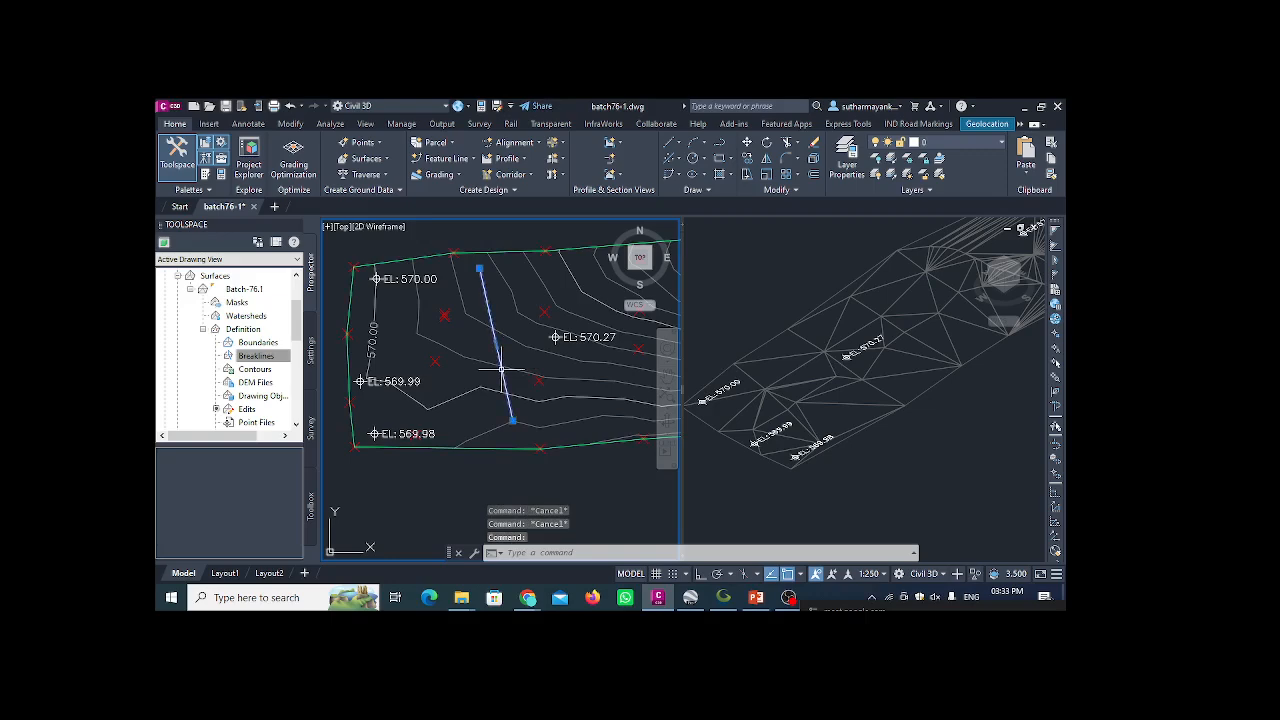
key(Escape)
click(502, 373)
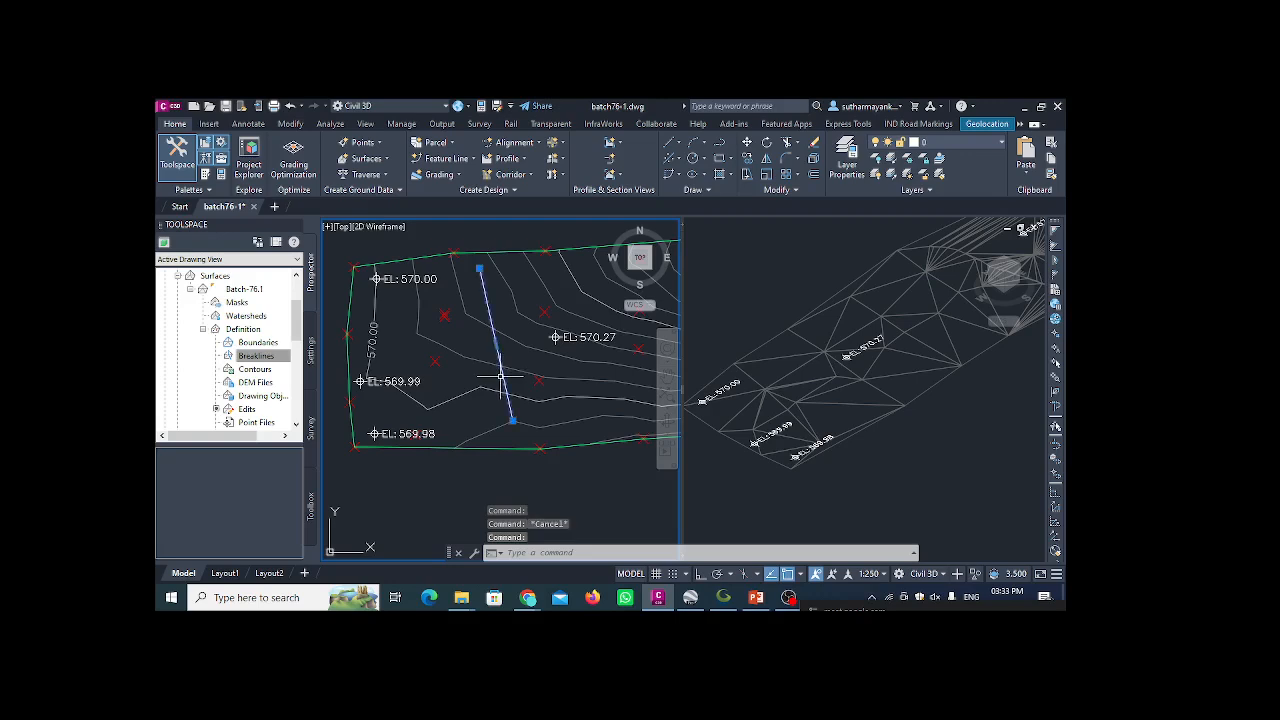
key(Escape)
click(503, 370)
key(Escape)
- Draw a short single-segment polyline crossing the north-south line, just west of the EL:570.27 point
text(Pl)
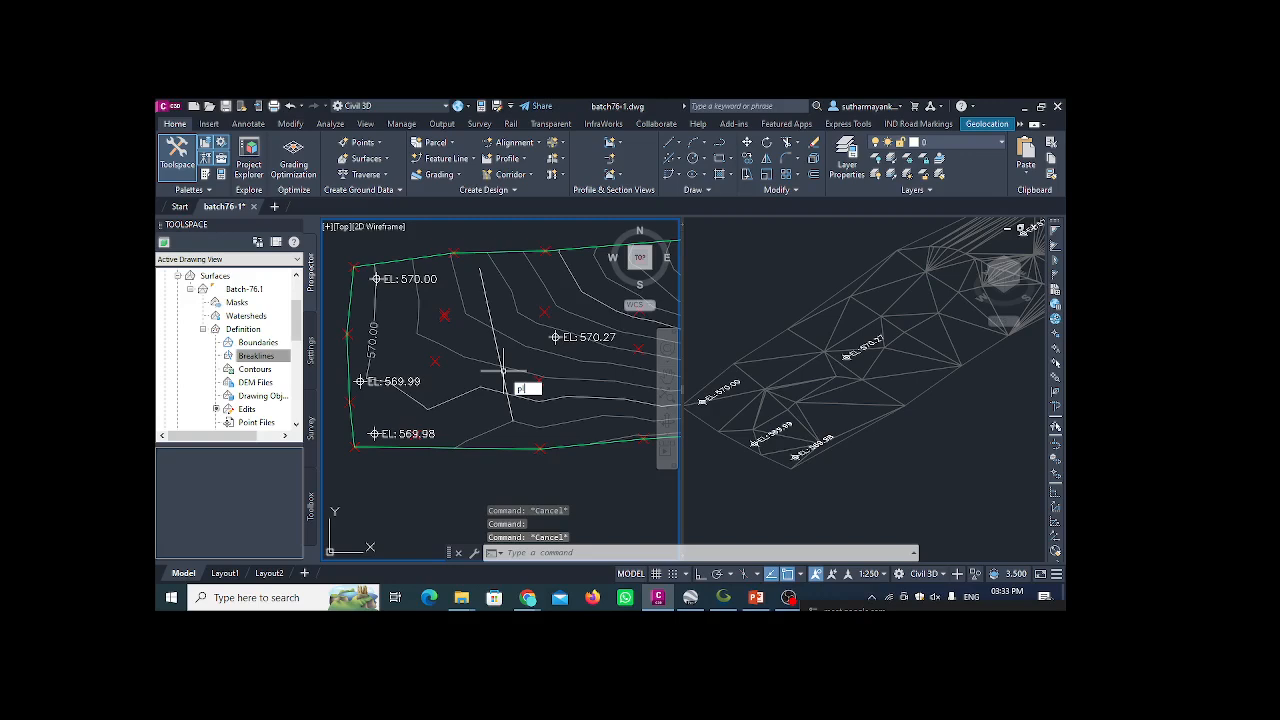
key(Return)
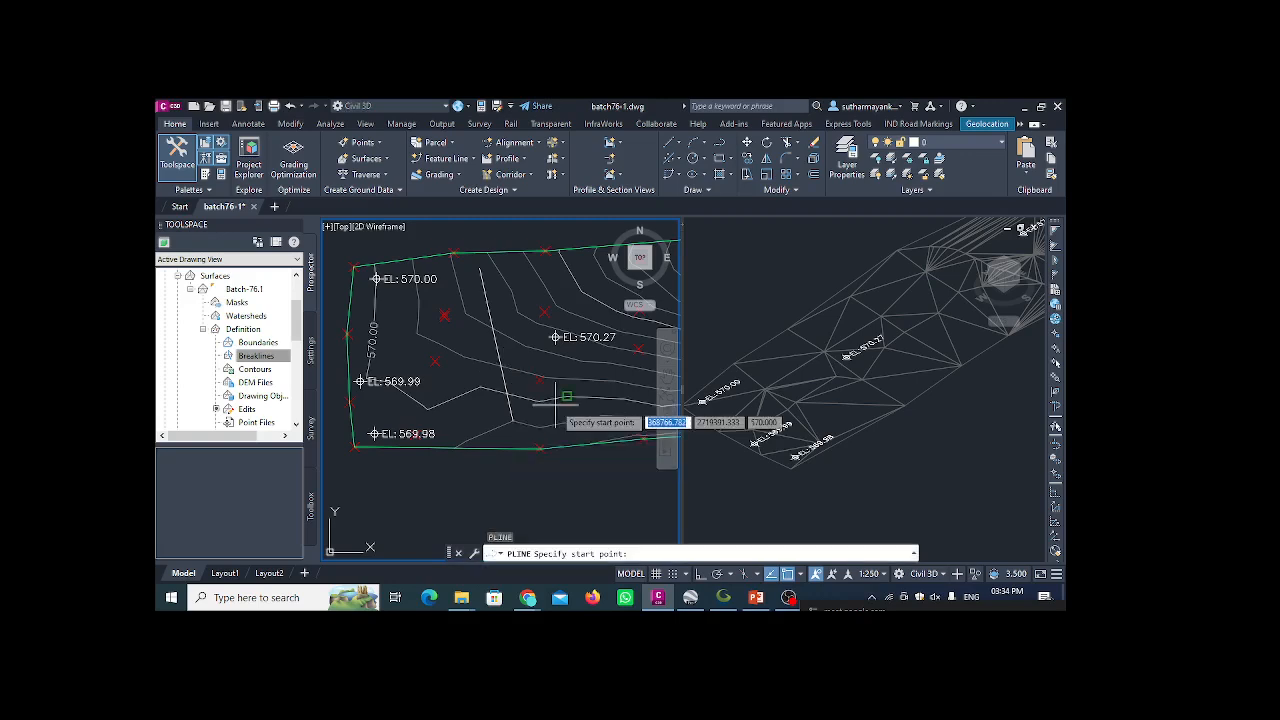
click(464, 333)
click(541, 358)
key(Escape)
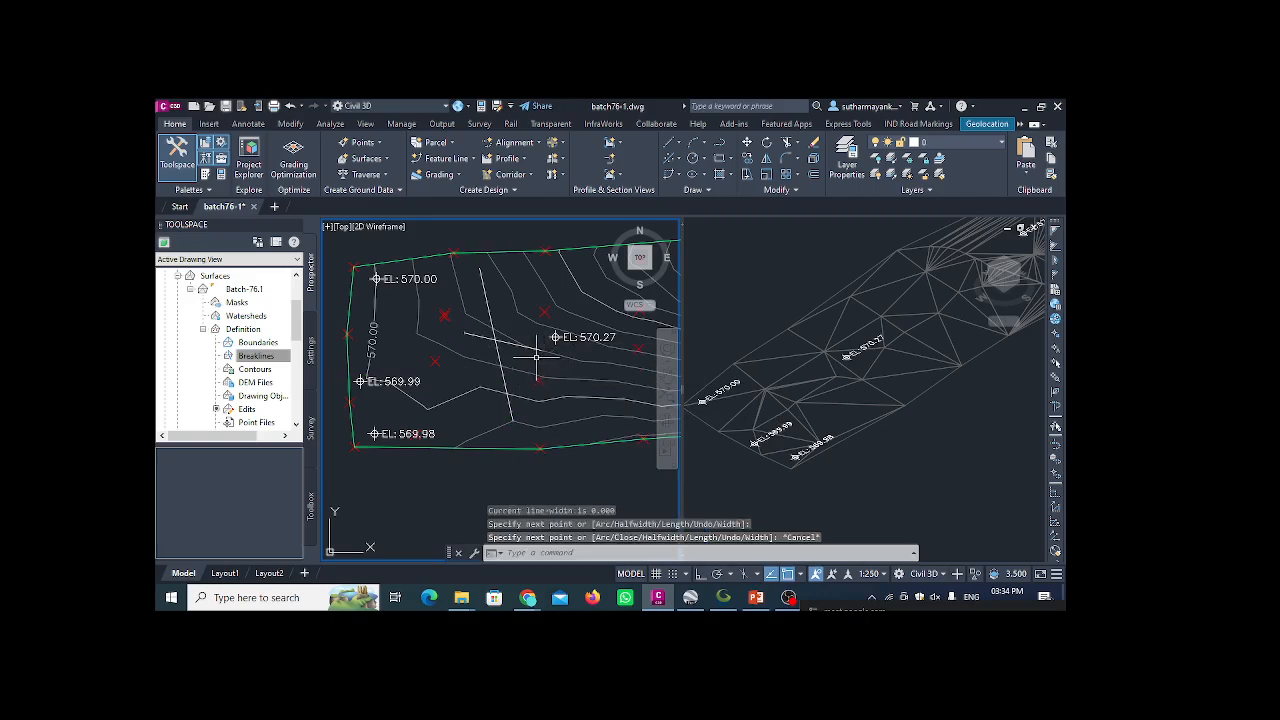
- Erase the short polyline that crosses the north-south line
click(531, 348)
key(Escape)
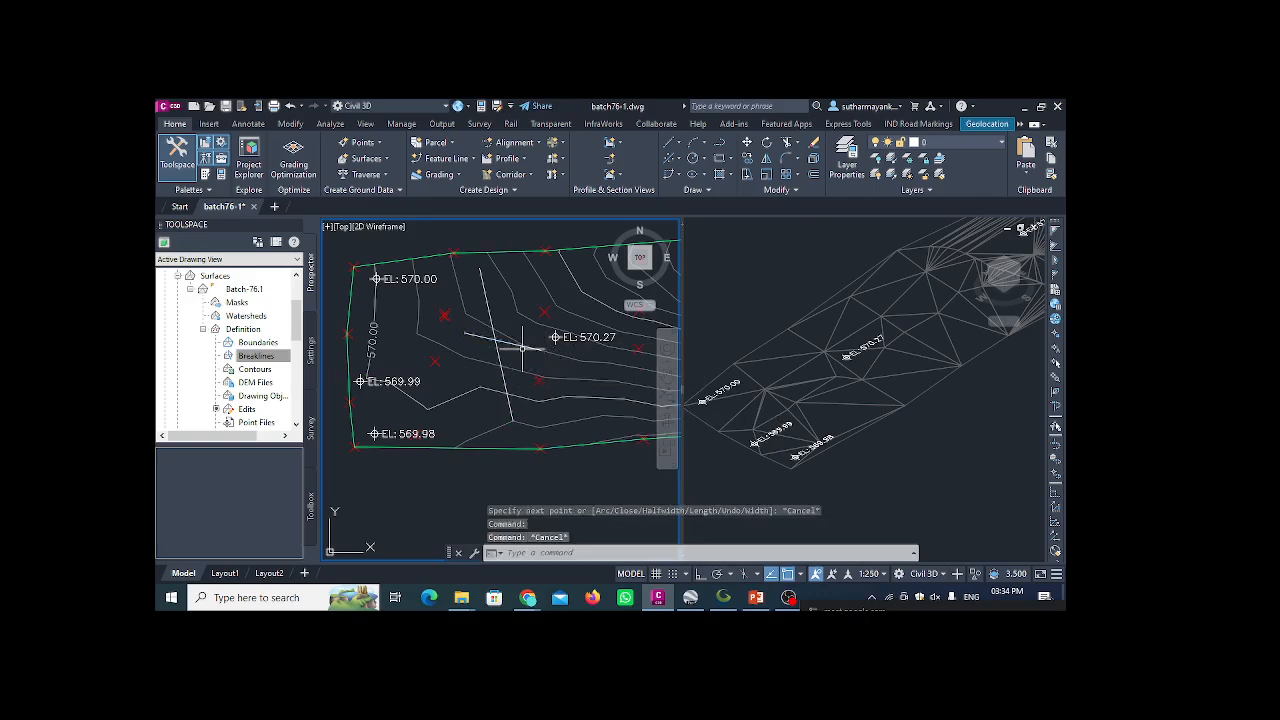
click(522, 348)
key(Delete)
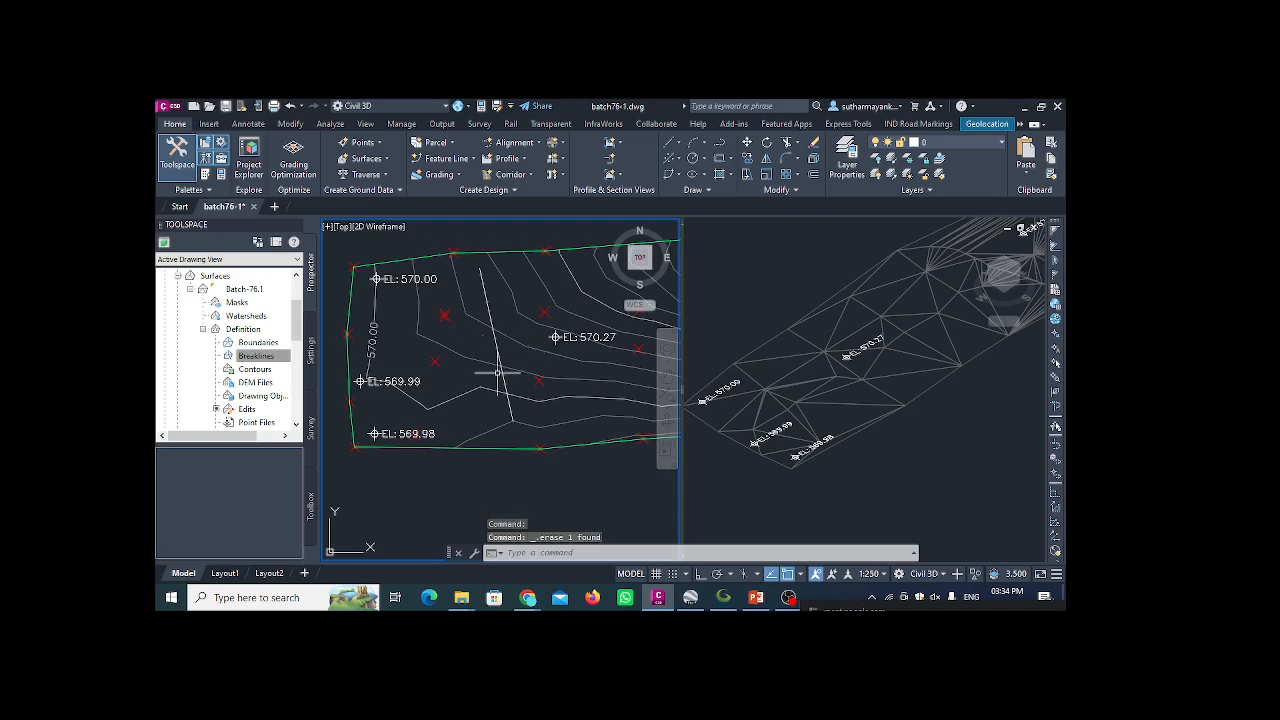
- Add the north-south polyline to the Batch-76.1 surface as a Standard breakline with a reduced mid-ordinate distance
scroll(497, 373, up, 3)
scroll(497, 373, down, 3)
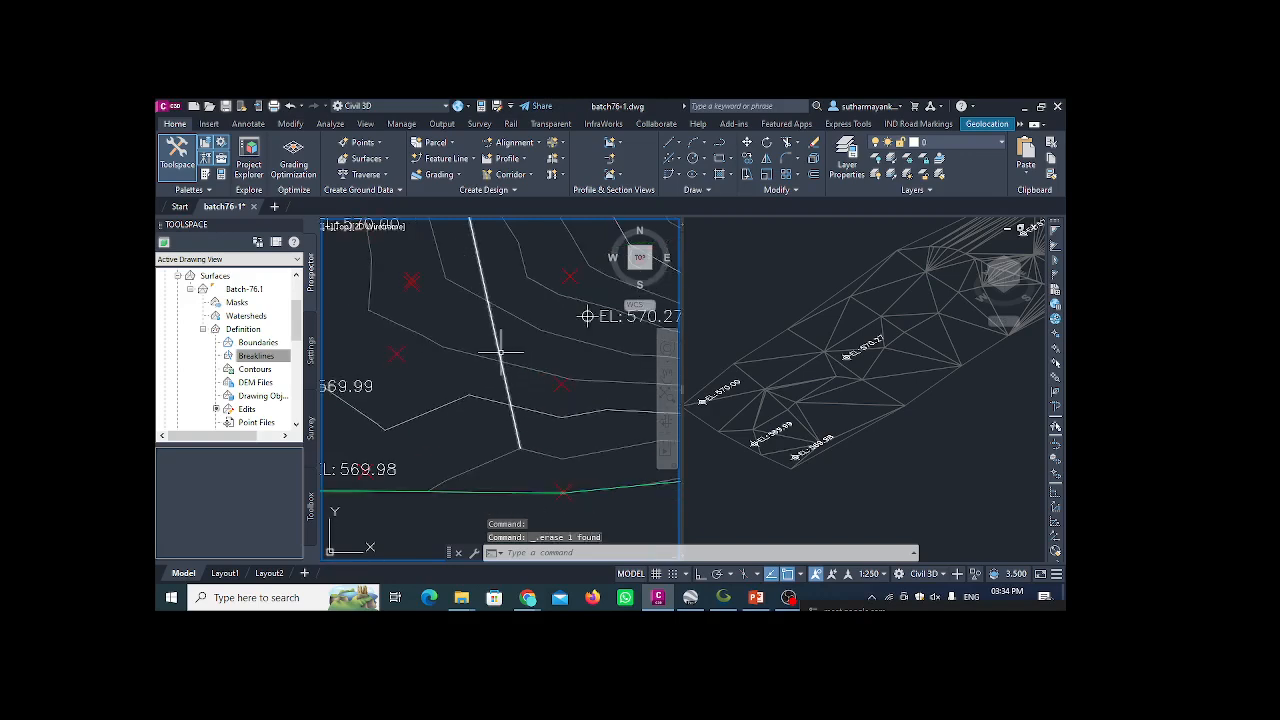
click(258, 355)
right_click(258, 355)
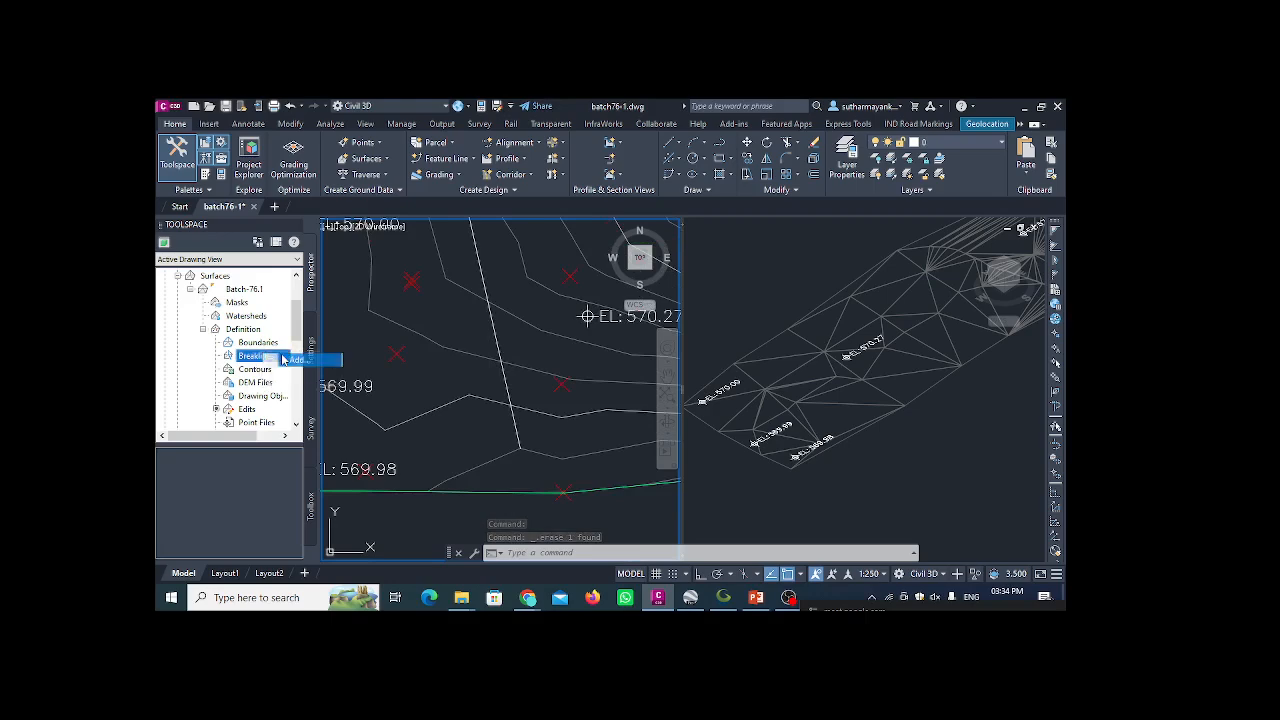
click(292, 358)
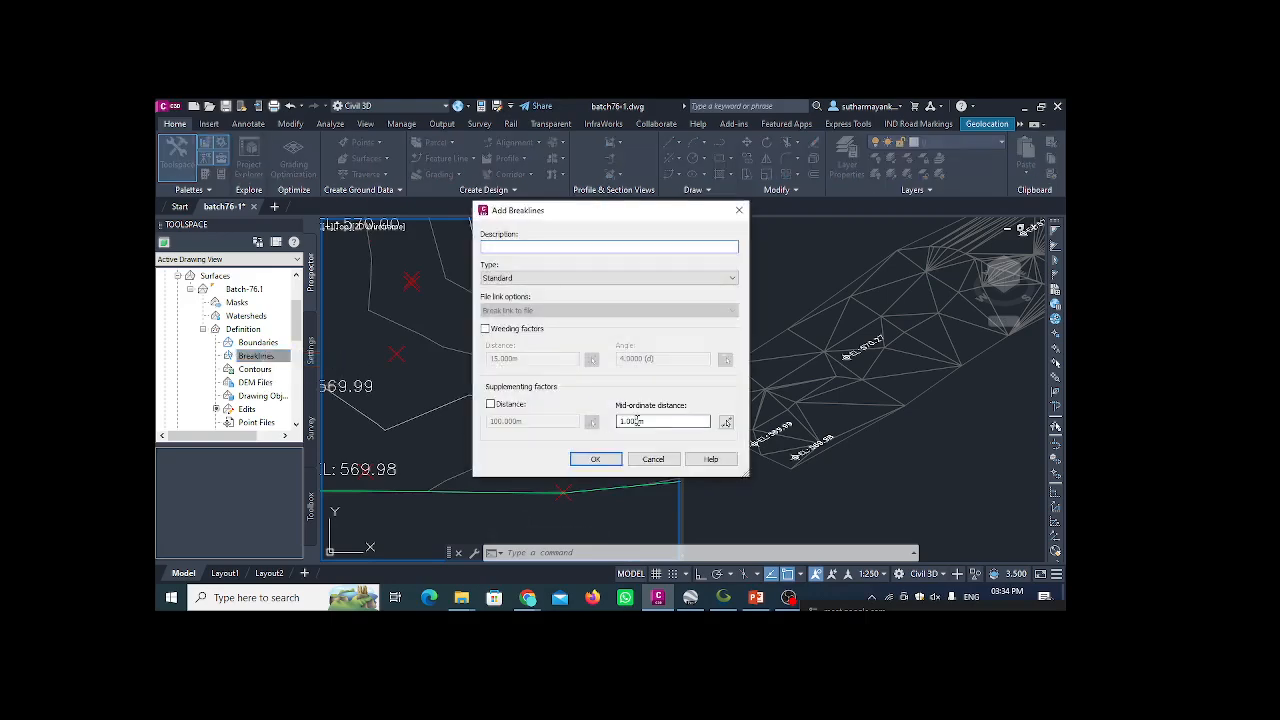
drag(641, 421, 604, 422)
text(0.)
key(Return)
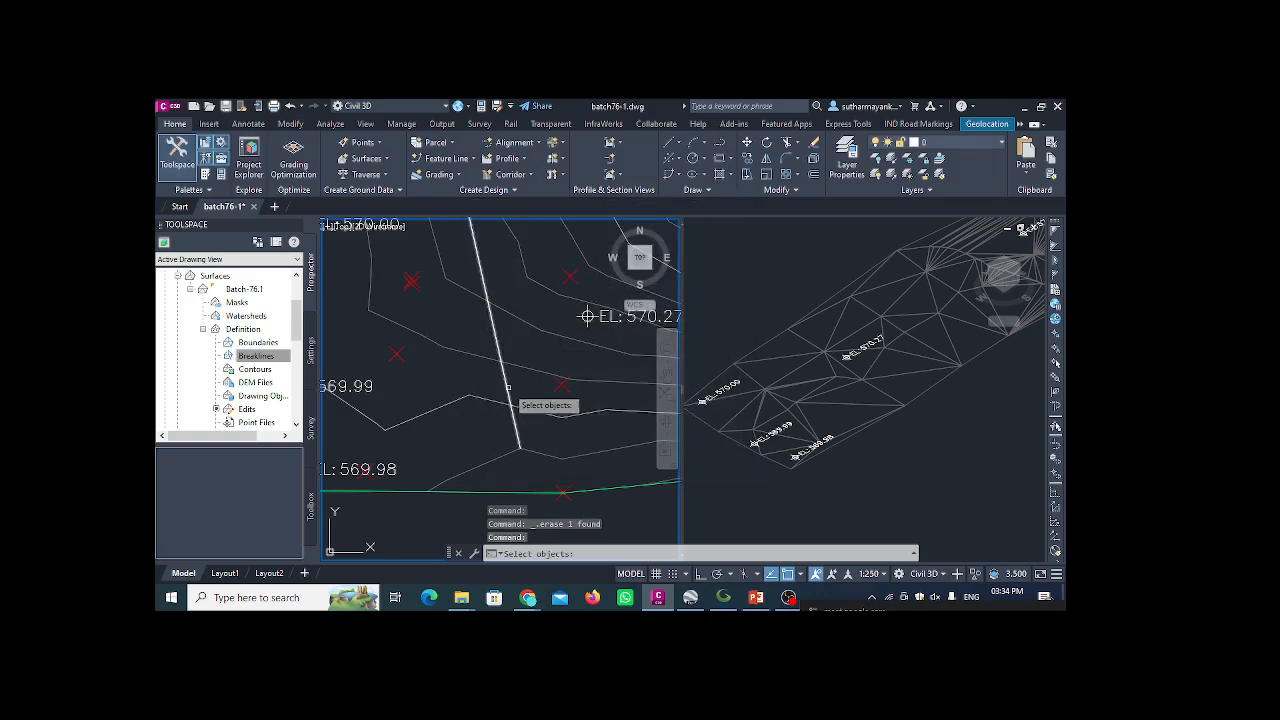
click(508, 386)
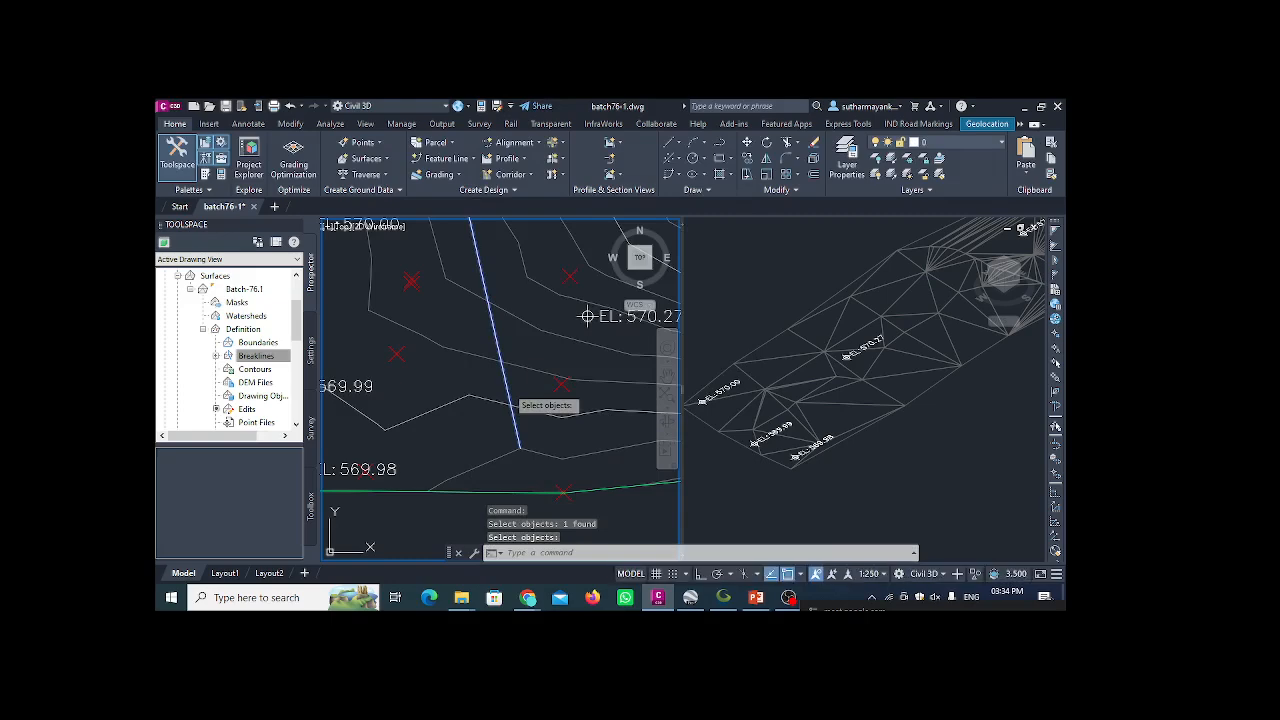
key(Return)
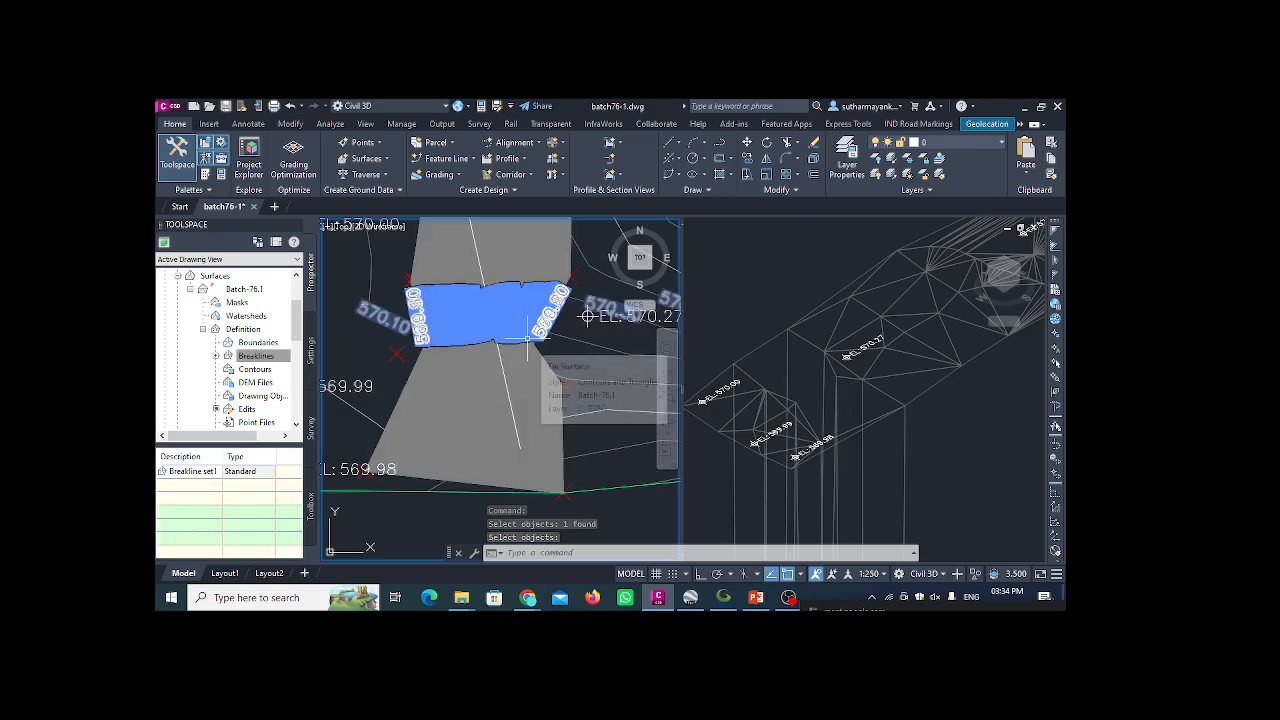
- Inspect the surface contours and the source polyline around the new Standard breakline in the plan view
scroll(488, 377, down, 3)
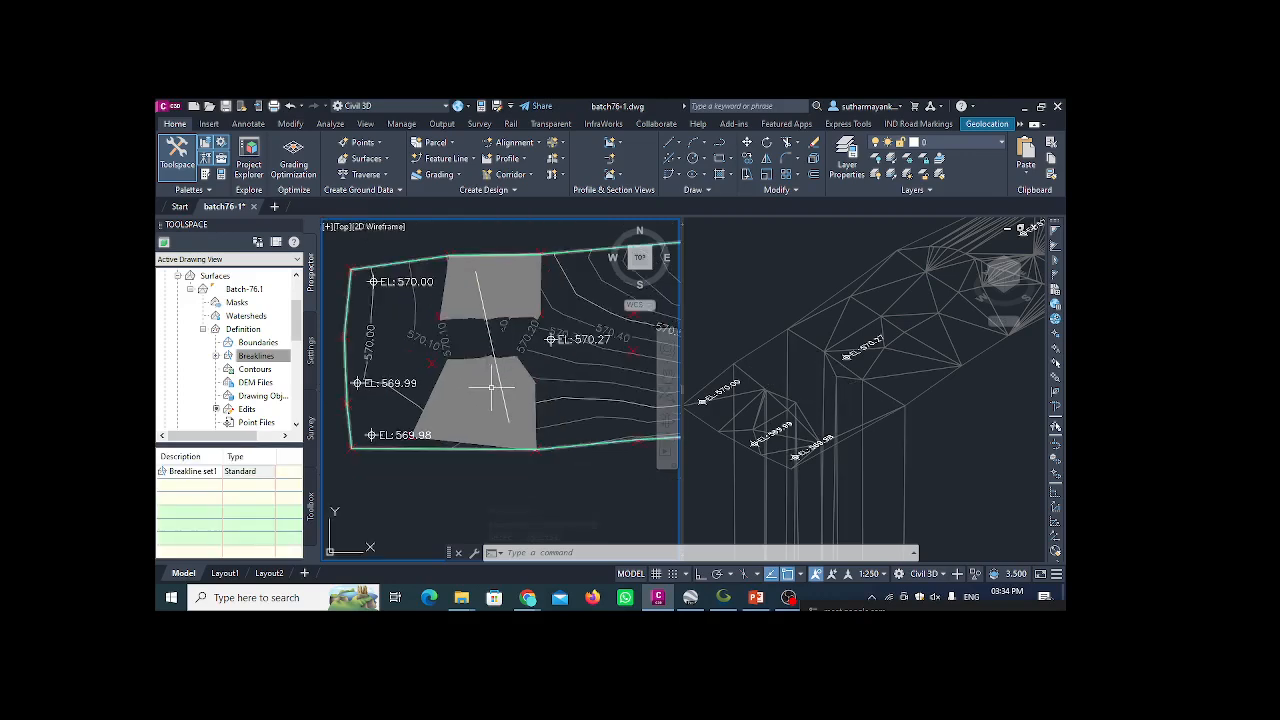
click(492, 347)
key(Escape)
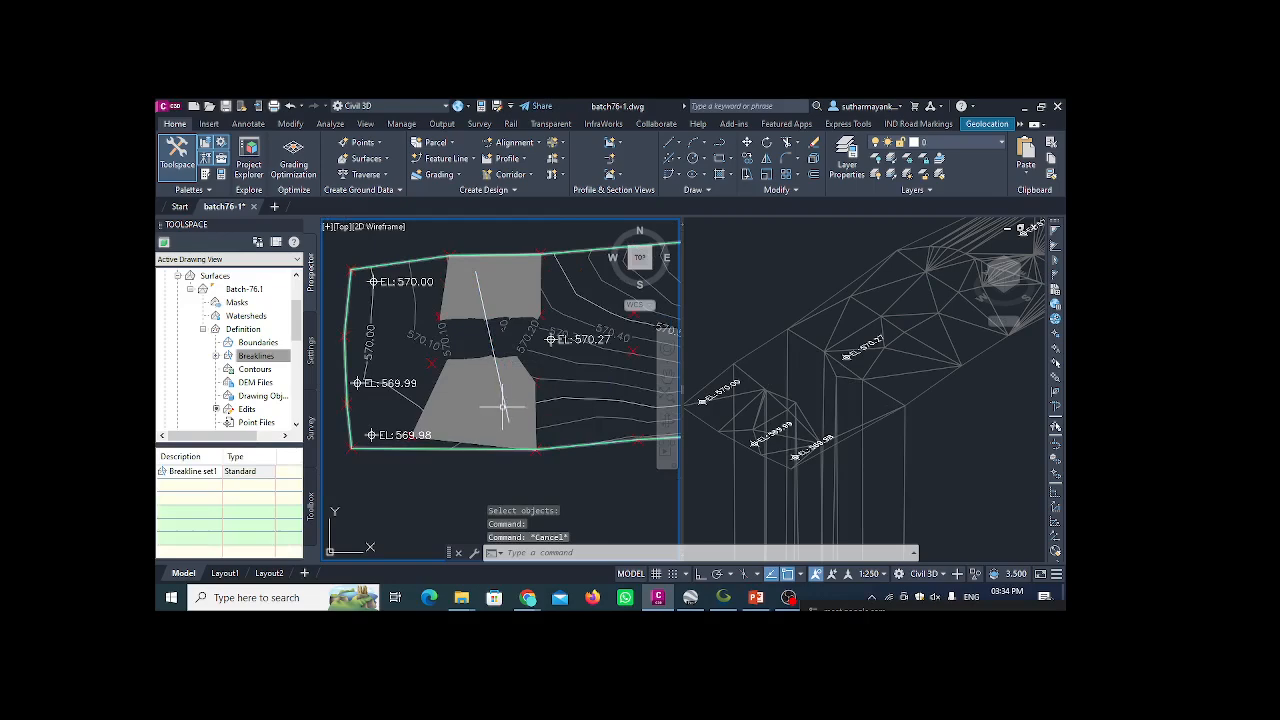
scroll(488, 397, down, 2)
mouse_move(488, 397)
middle_down()
mouse_move(508, 330)
mouse_move(518, 347)
middle_up()
scroll(508, 347, up, 6)
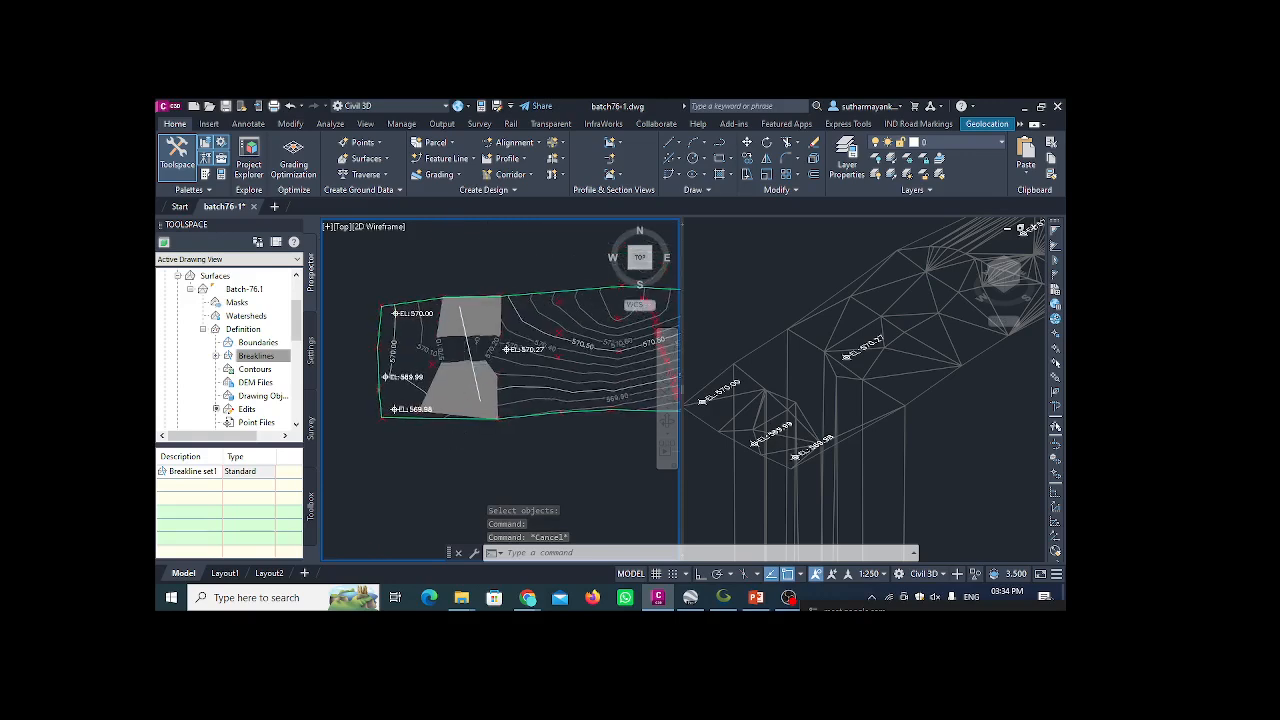
scroll(502, 340, down, 2)
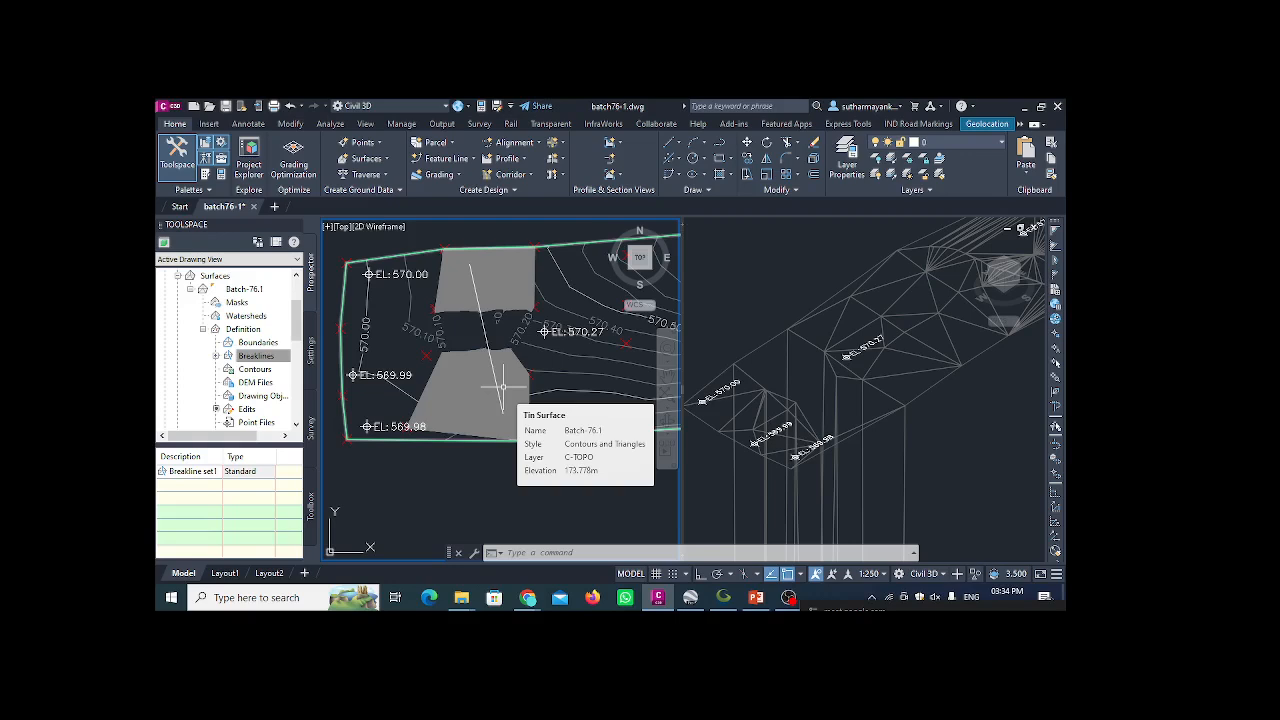
click(486, 336)
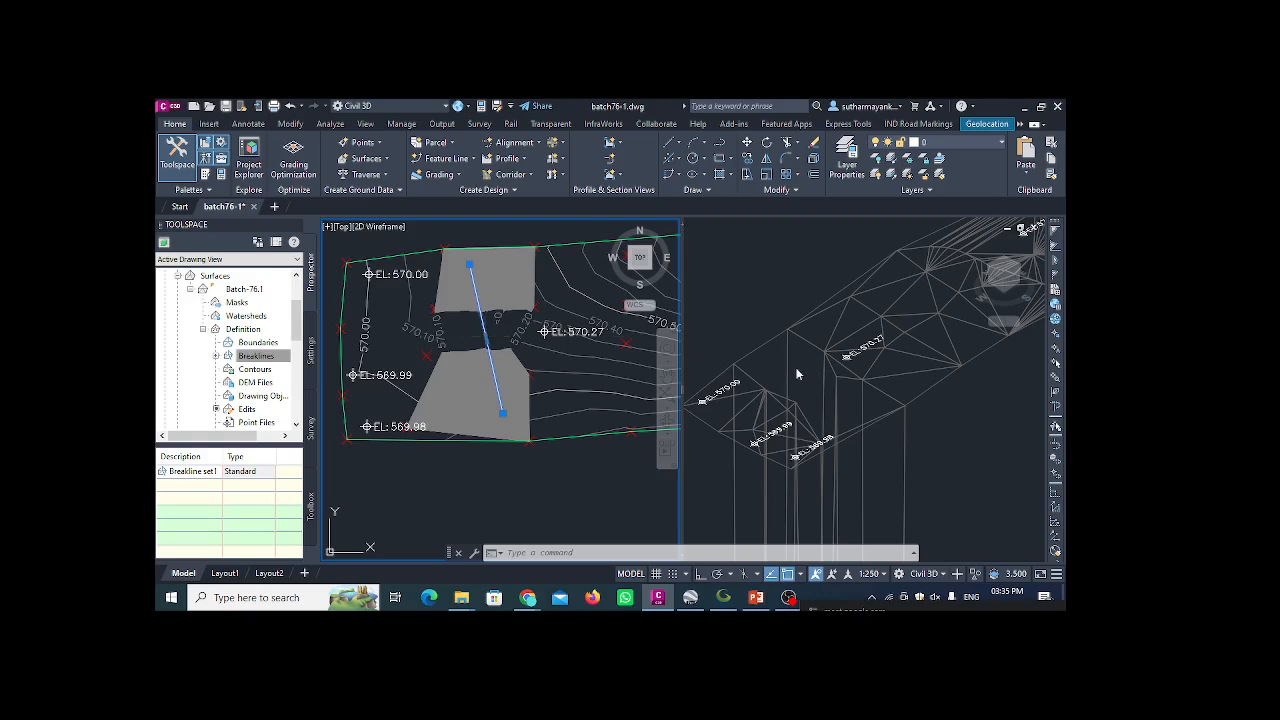
- Examine how the surface triangles drop to the new breakline in the SW isometric view
scroll(810, 353, down, 4)
click(837, 408)
scroll(837, 377, down, 6)
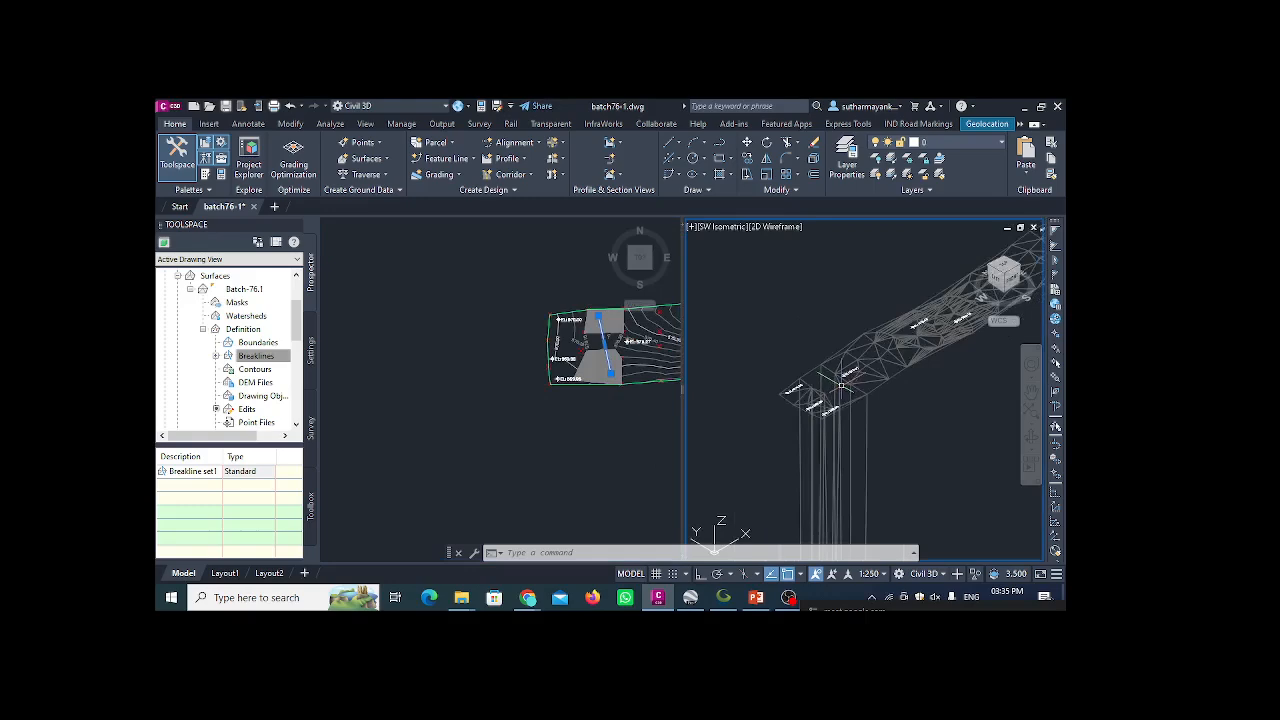
middle_drag(837, 443, 818, 345)
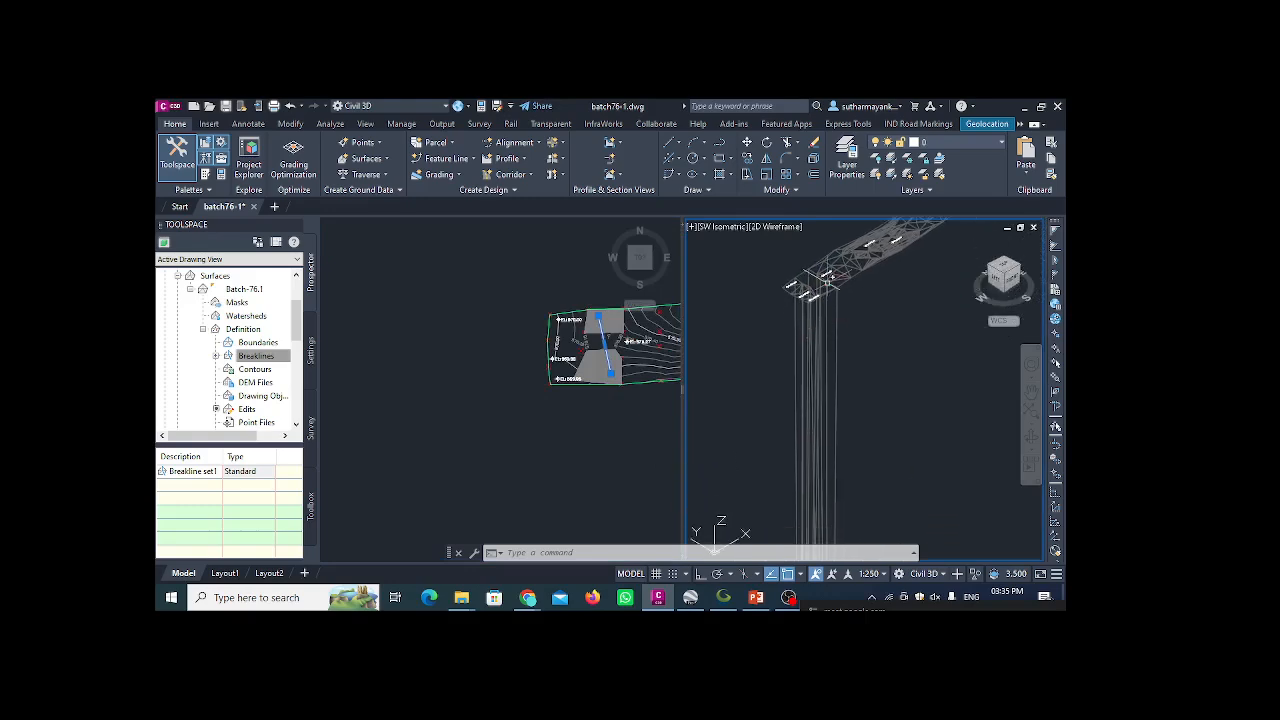
scroll(825, 310, down, 2)
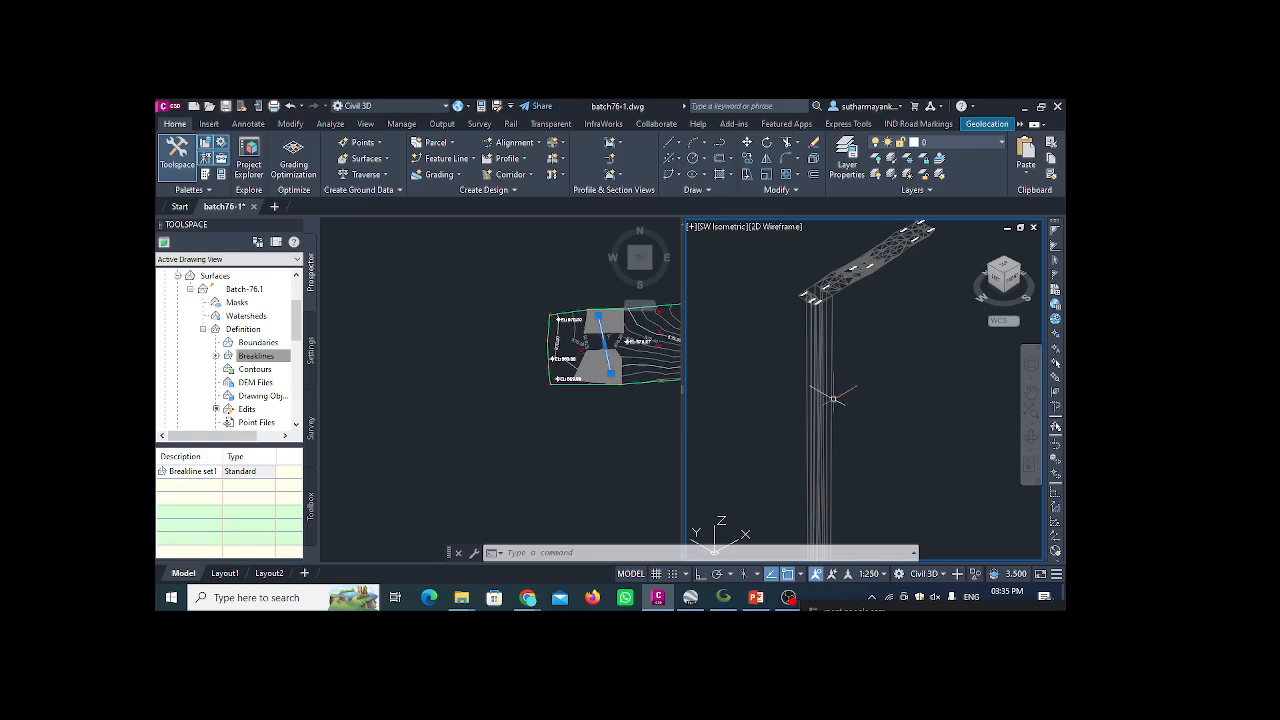
scroll(825, 300, up, 5)
scroll(822, 345, down, 3)
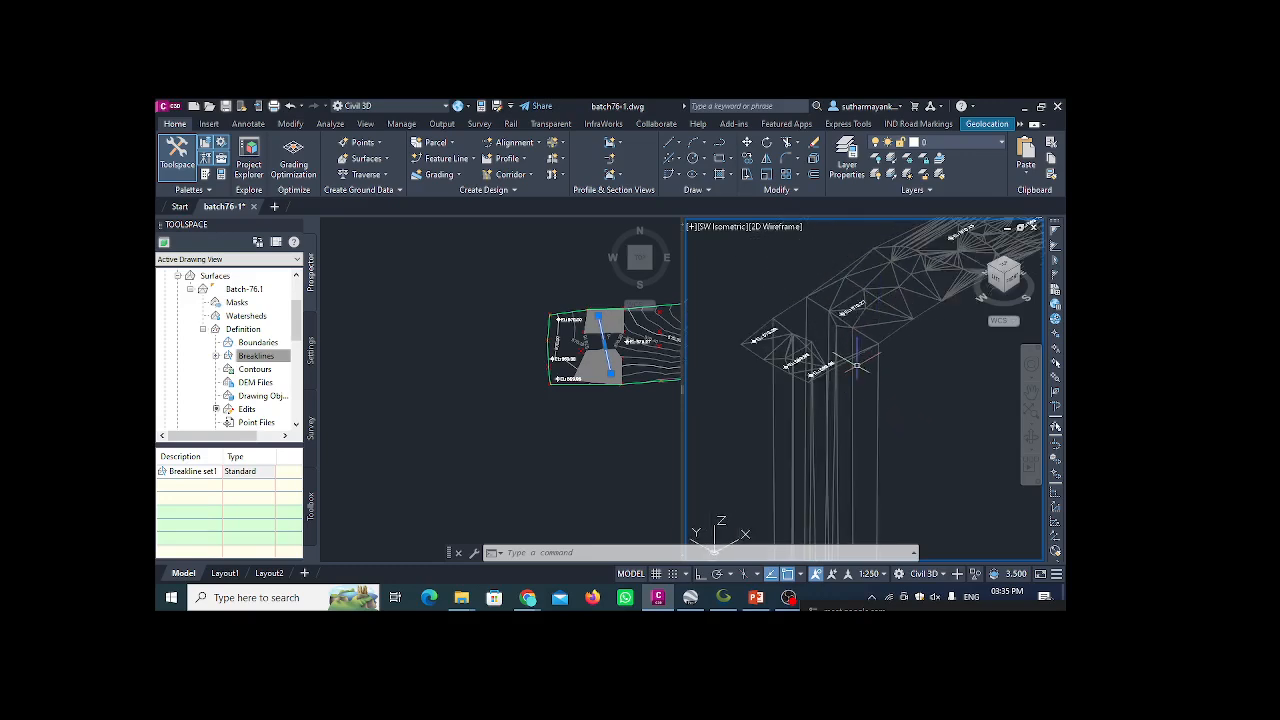
click(826, 415)
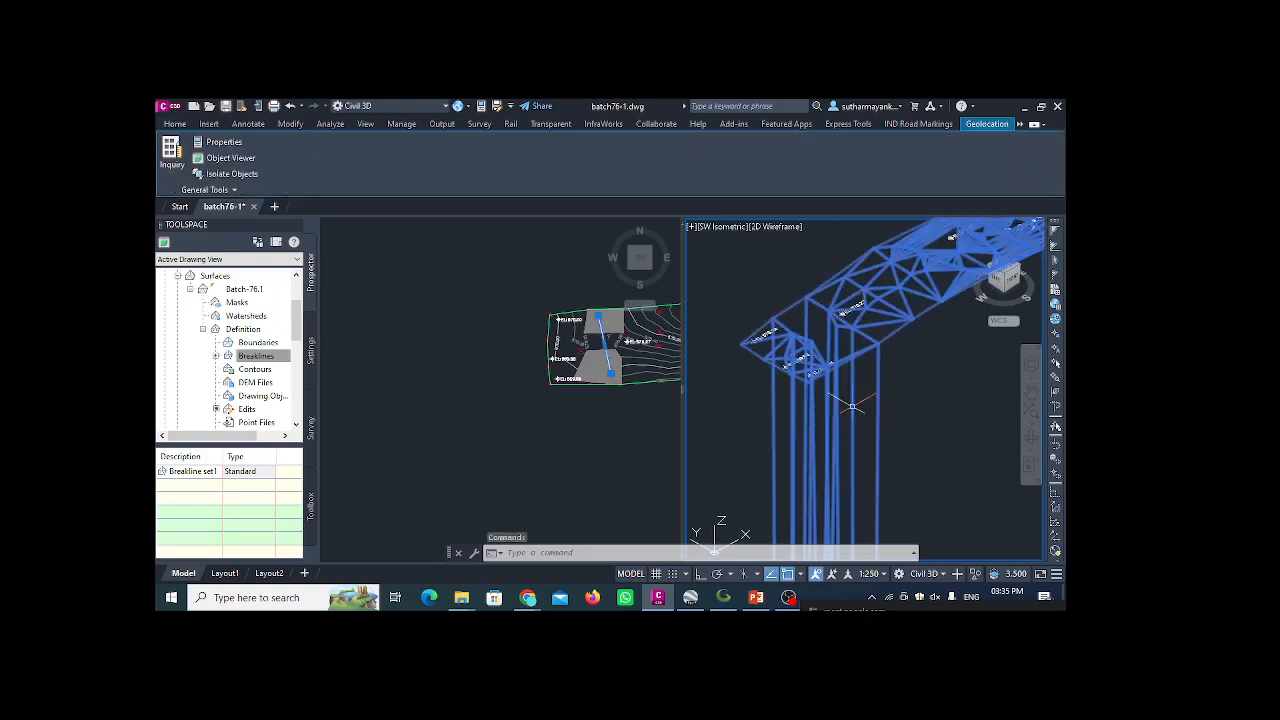
key(Escape)
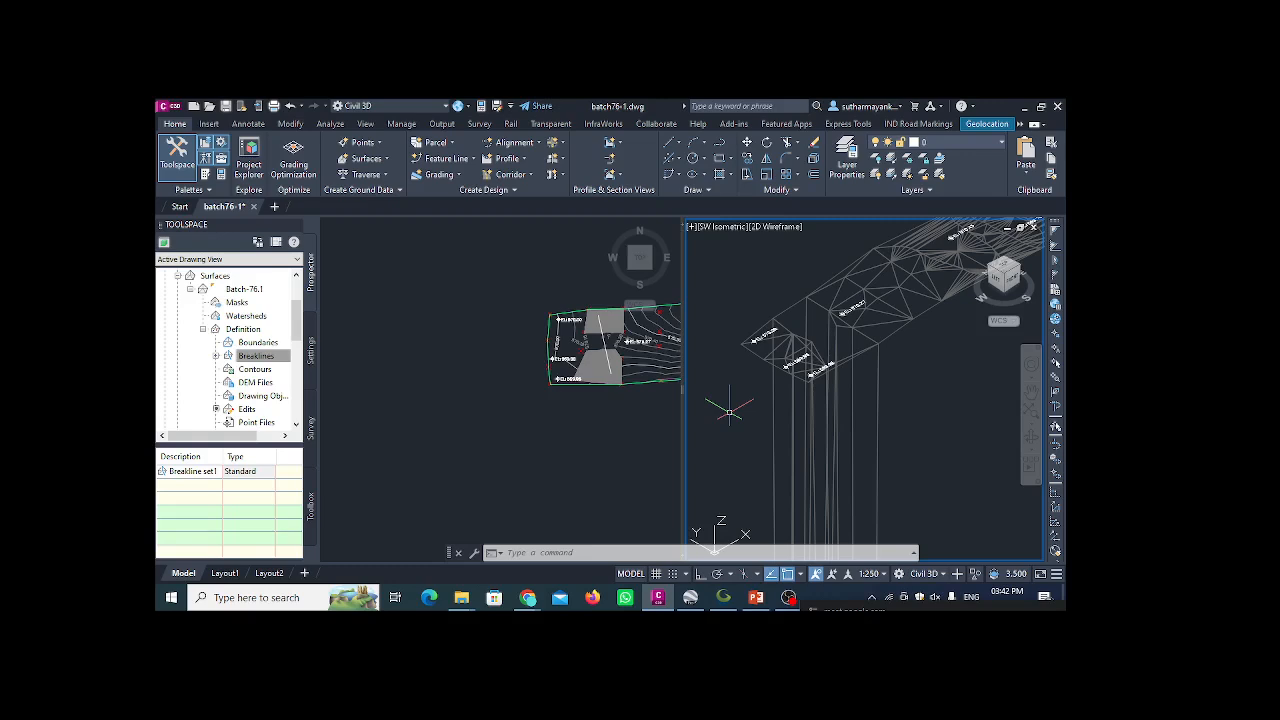
- Make the plan view active and switch to the open Google Meet windows in Chrome
click(553, 413)
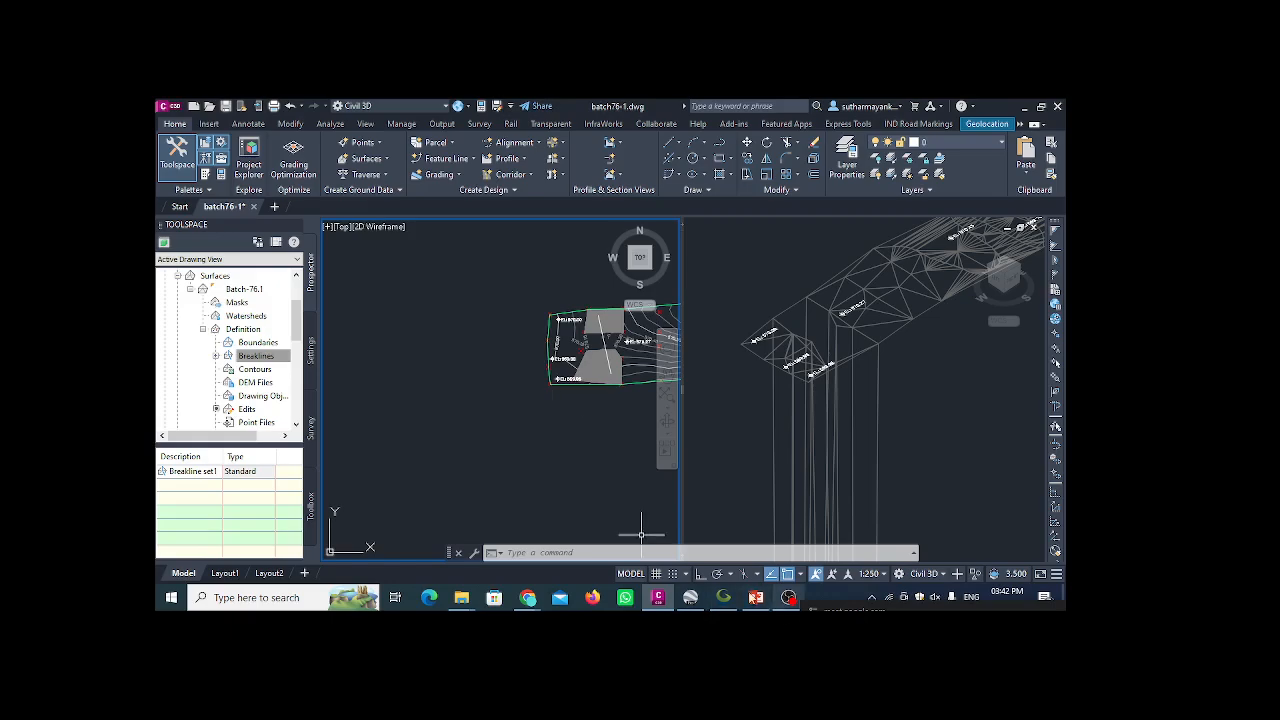
click(530, 597)
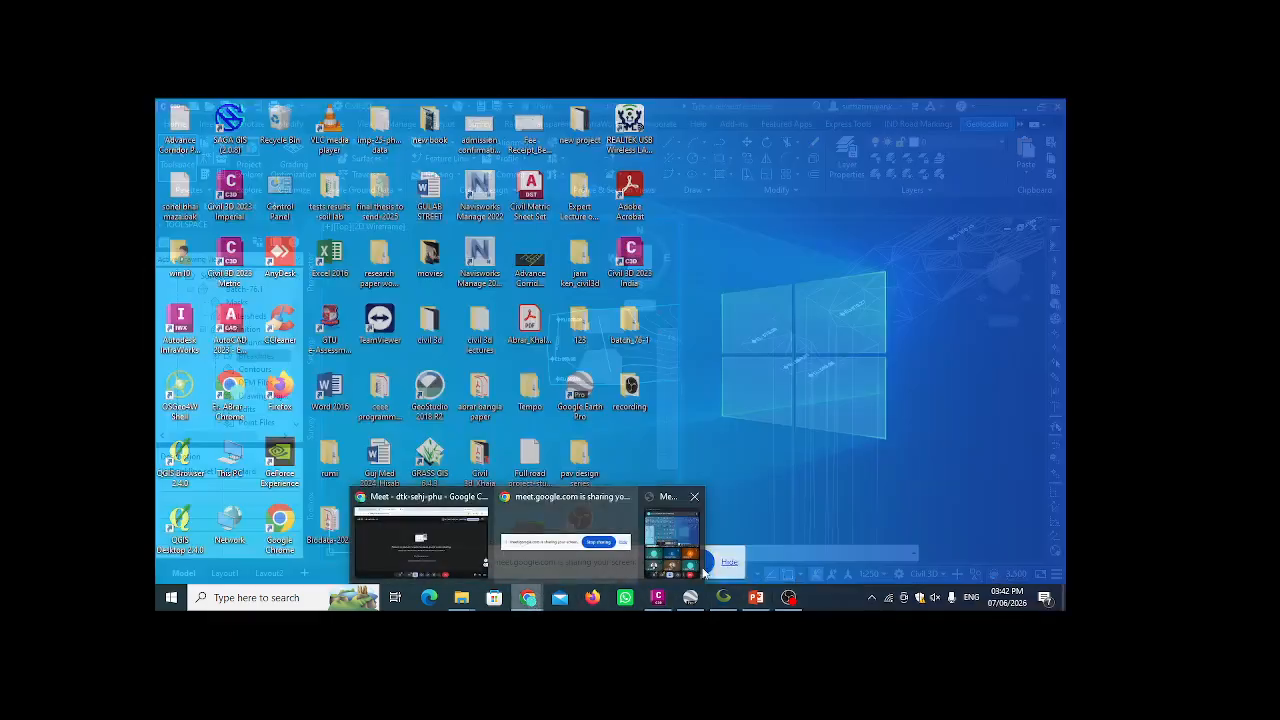